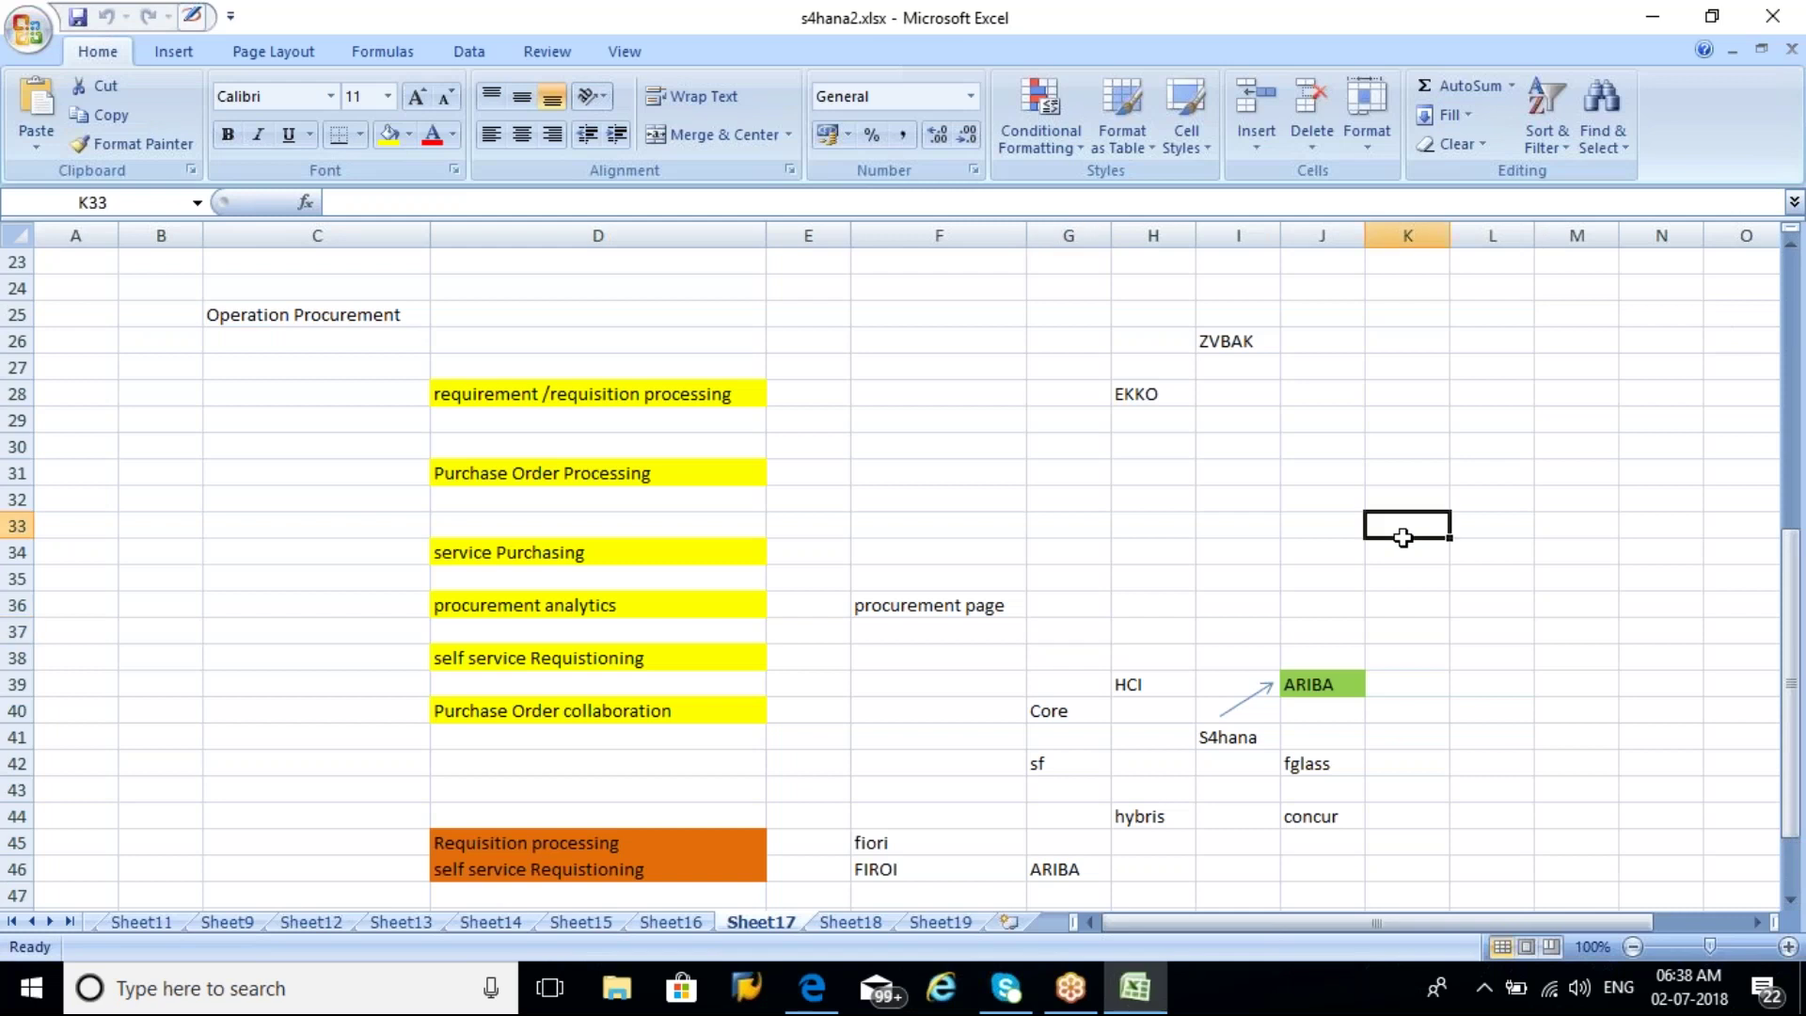
key("Down")
key("Down")
key("Down")
key("Down")
key("Down")
key("Down")
key("Down")
key("Down")
key("Down")
key("Down")
key("Down")
key("Down")
key("Down")
key("Down")
key("Down")
key("Down")
key("Down")
key("Down")
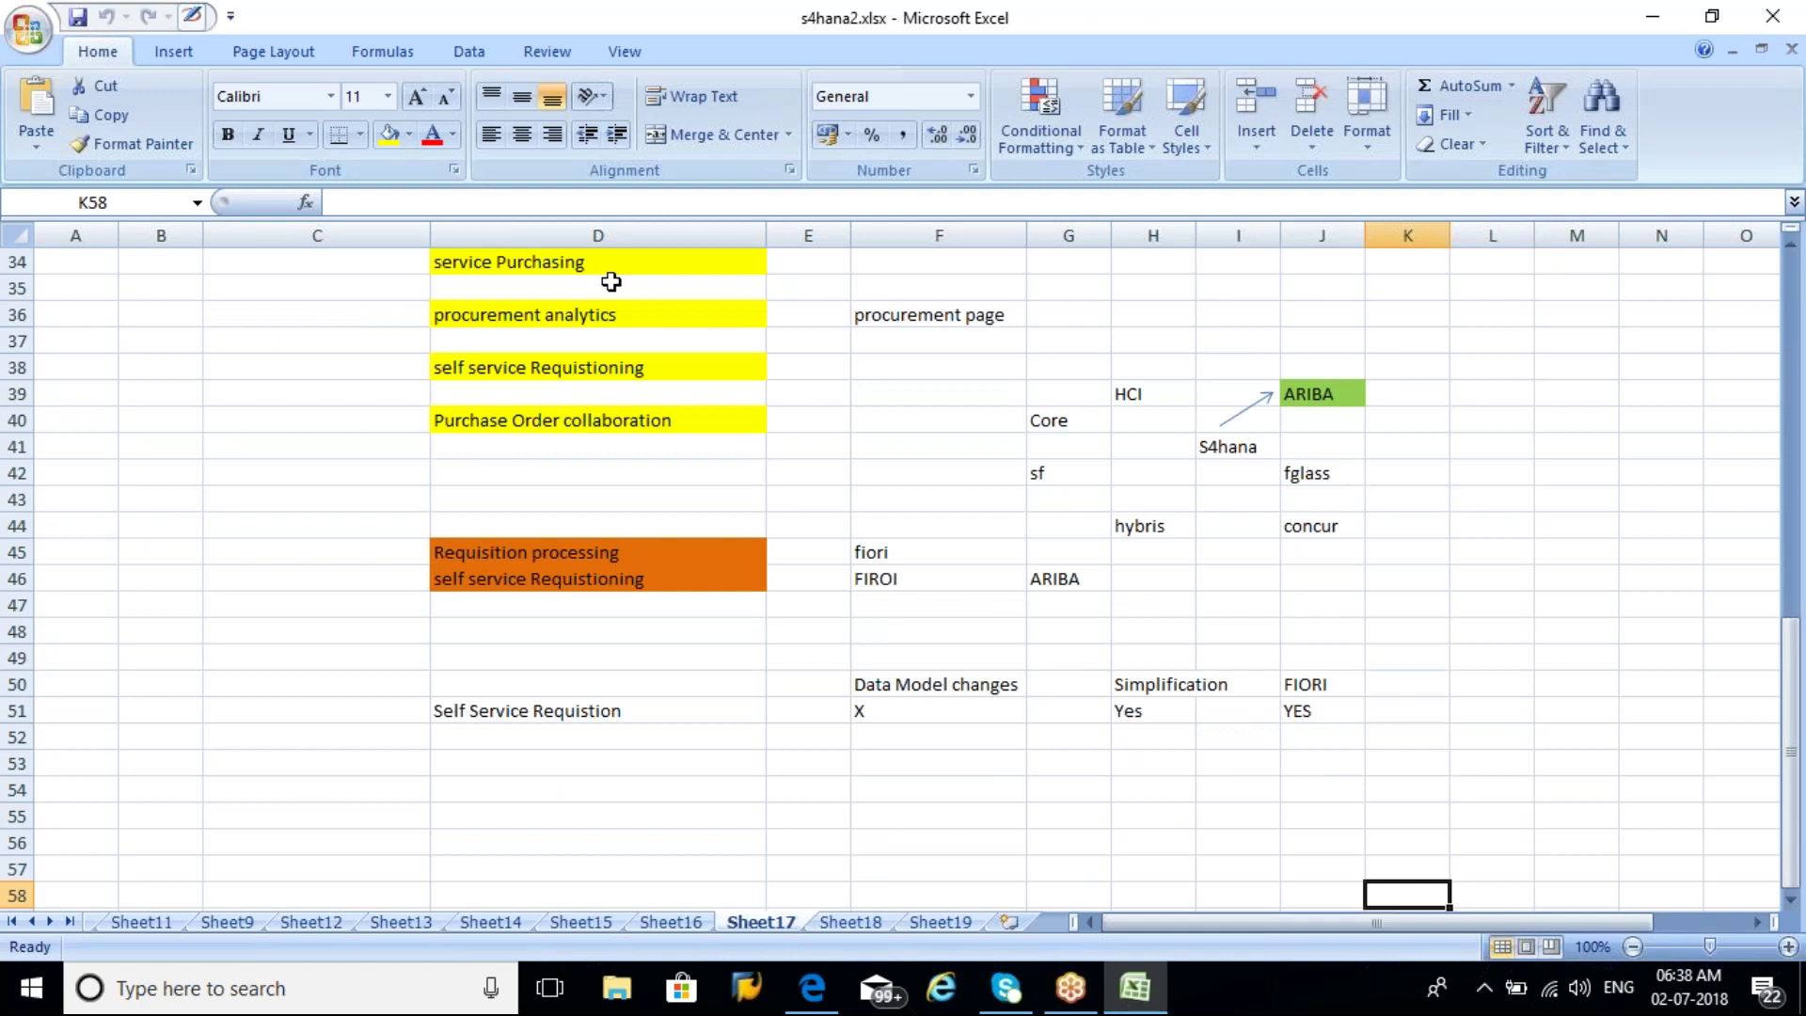
Review the Operation Procurement section and the empty cells in column D.
left_click(459, 490)
key("Down")
key("Down")
key("Up")
key("Up")
key("Up")
key("Up")
key("Up")
key("Up")
key("Up")
key("Up")
key("Up")
key("Up")
key("Up")
key("Up")
key("Up")
key("Up")
key("Up")
key("Up")
key("Up")
key("Up")
key("Up")
key("Up")
key("Up")
key("Up")
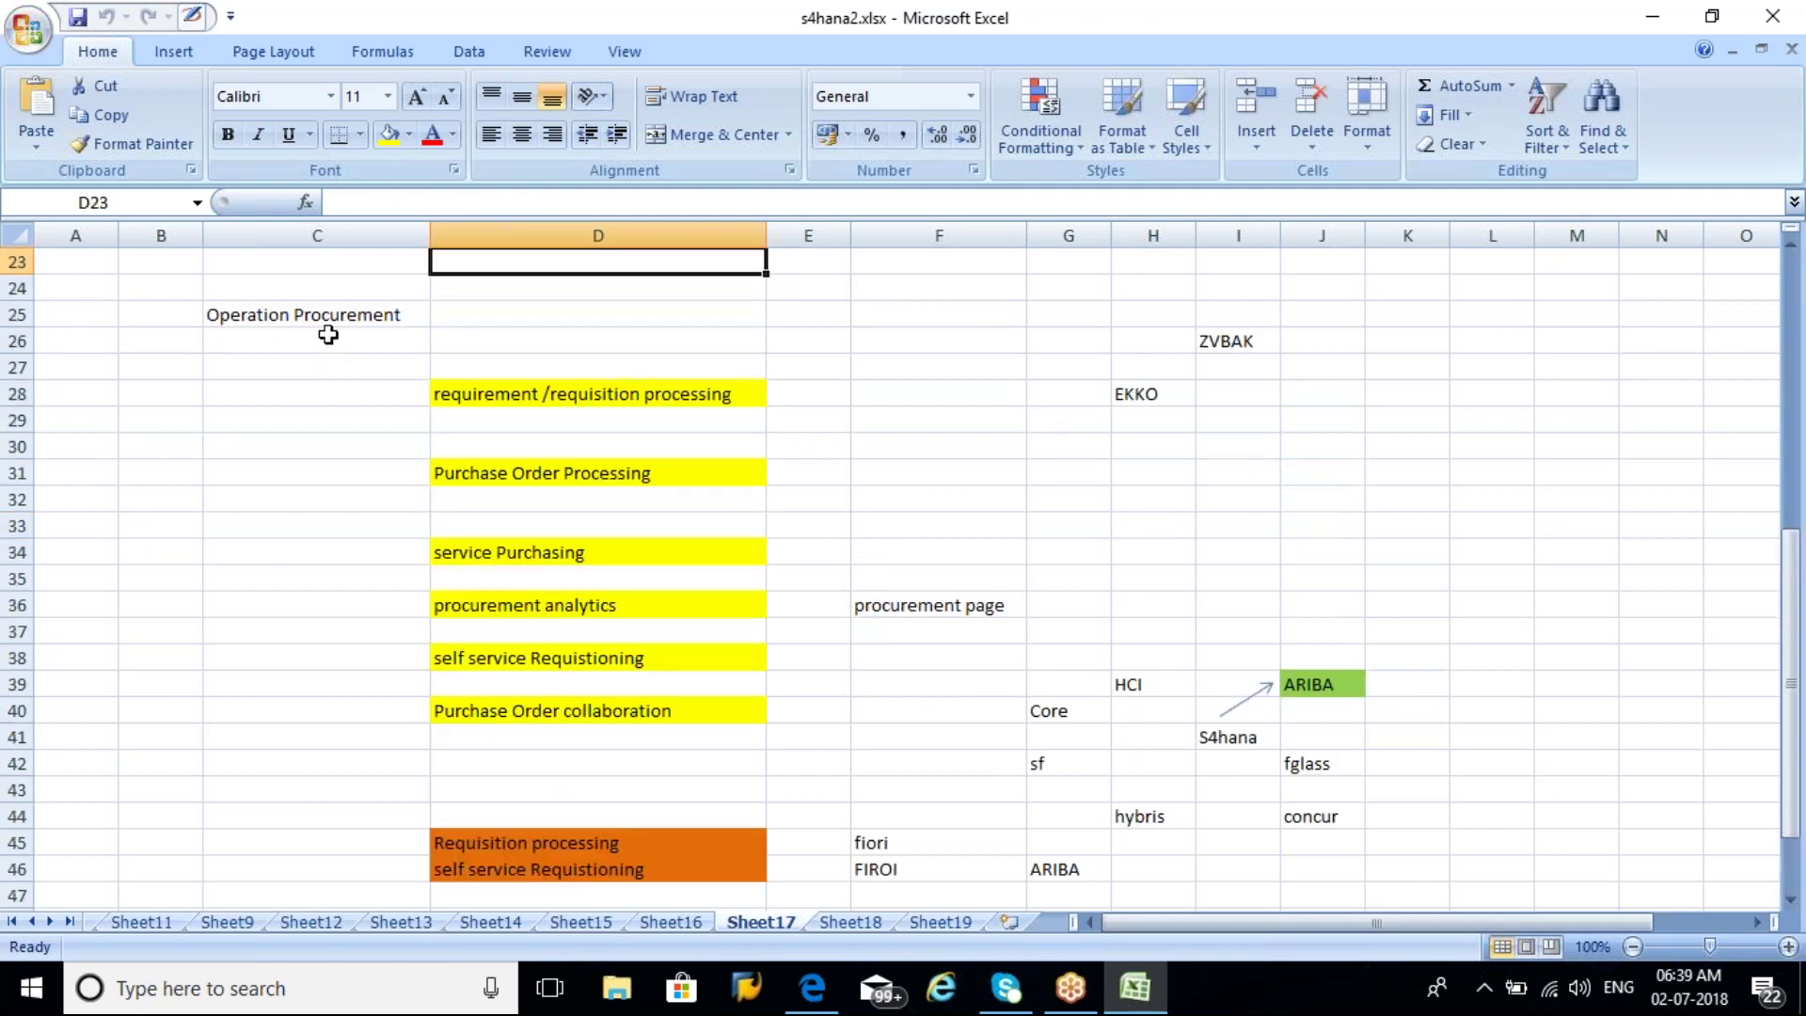
left_click(315, 318)
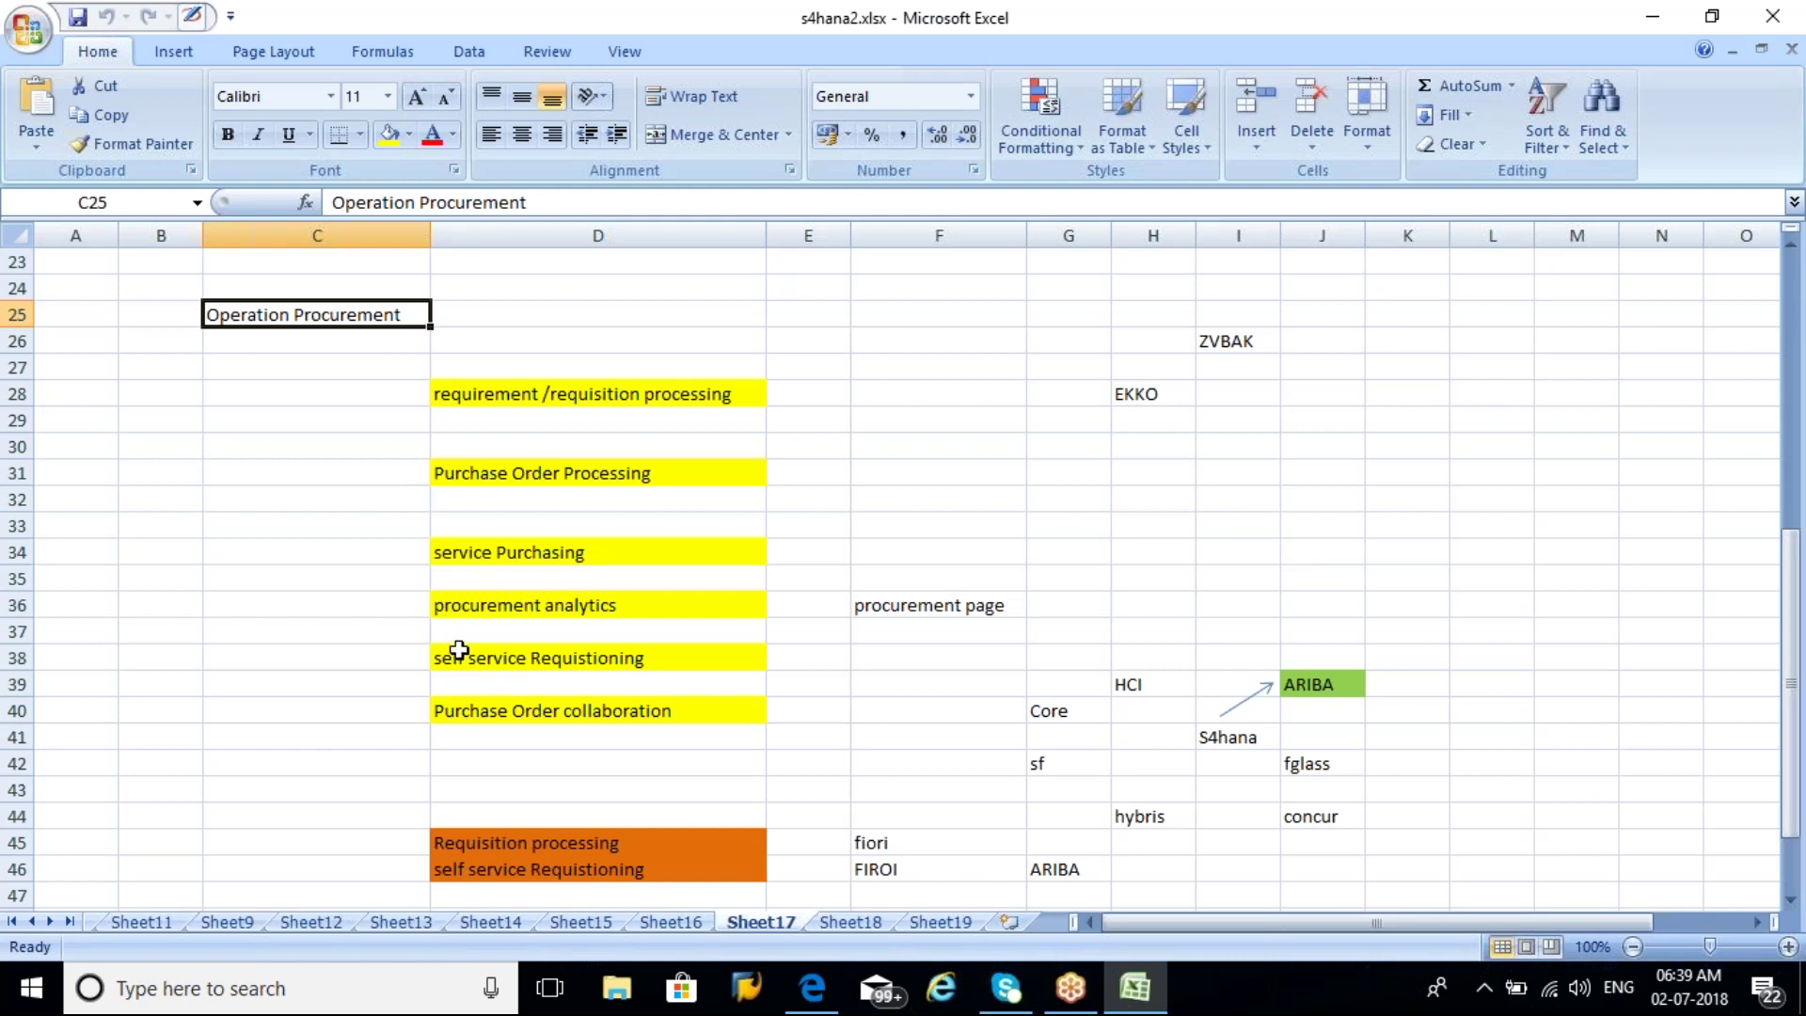
left_click(463, 682)
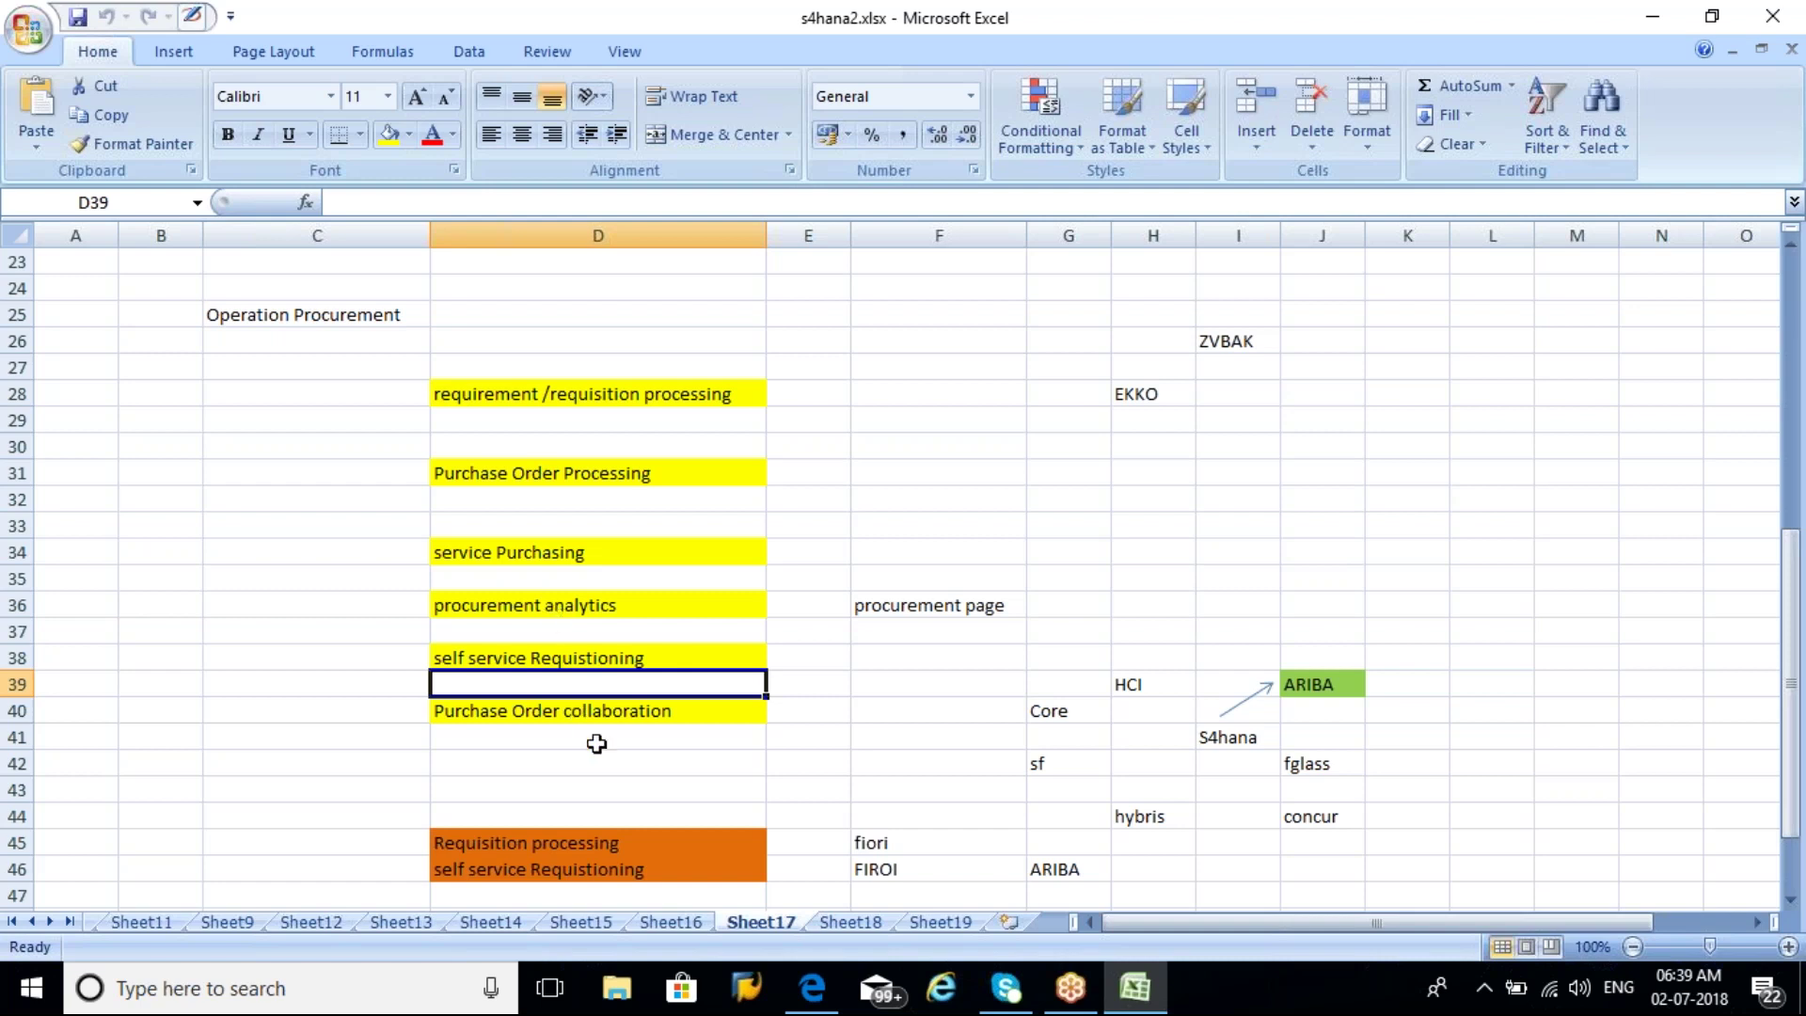
Check the Requisition processing labels and the Simplification and FIORI column headings.
left_click(571, 843)
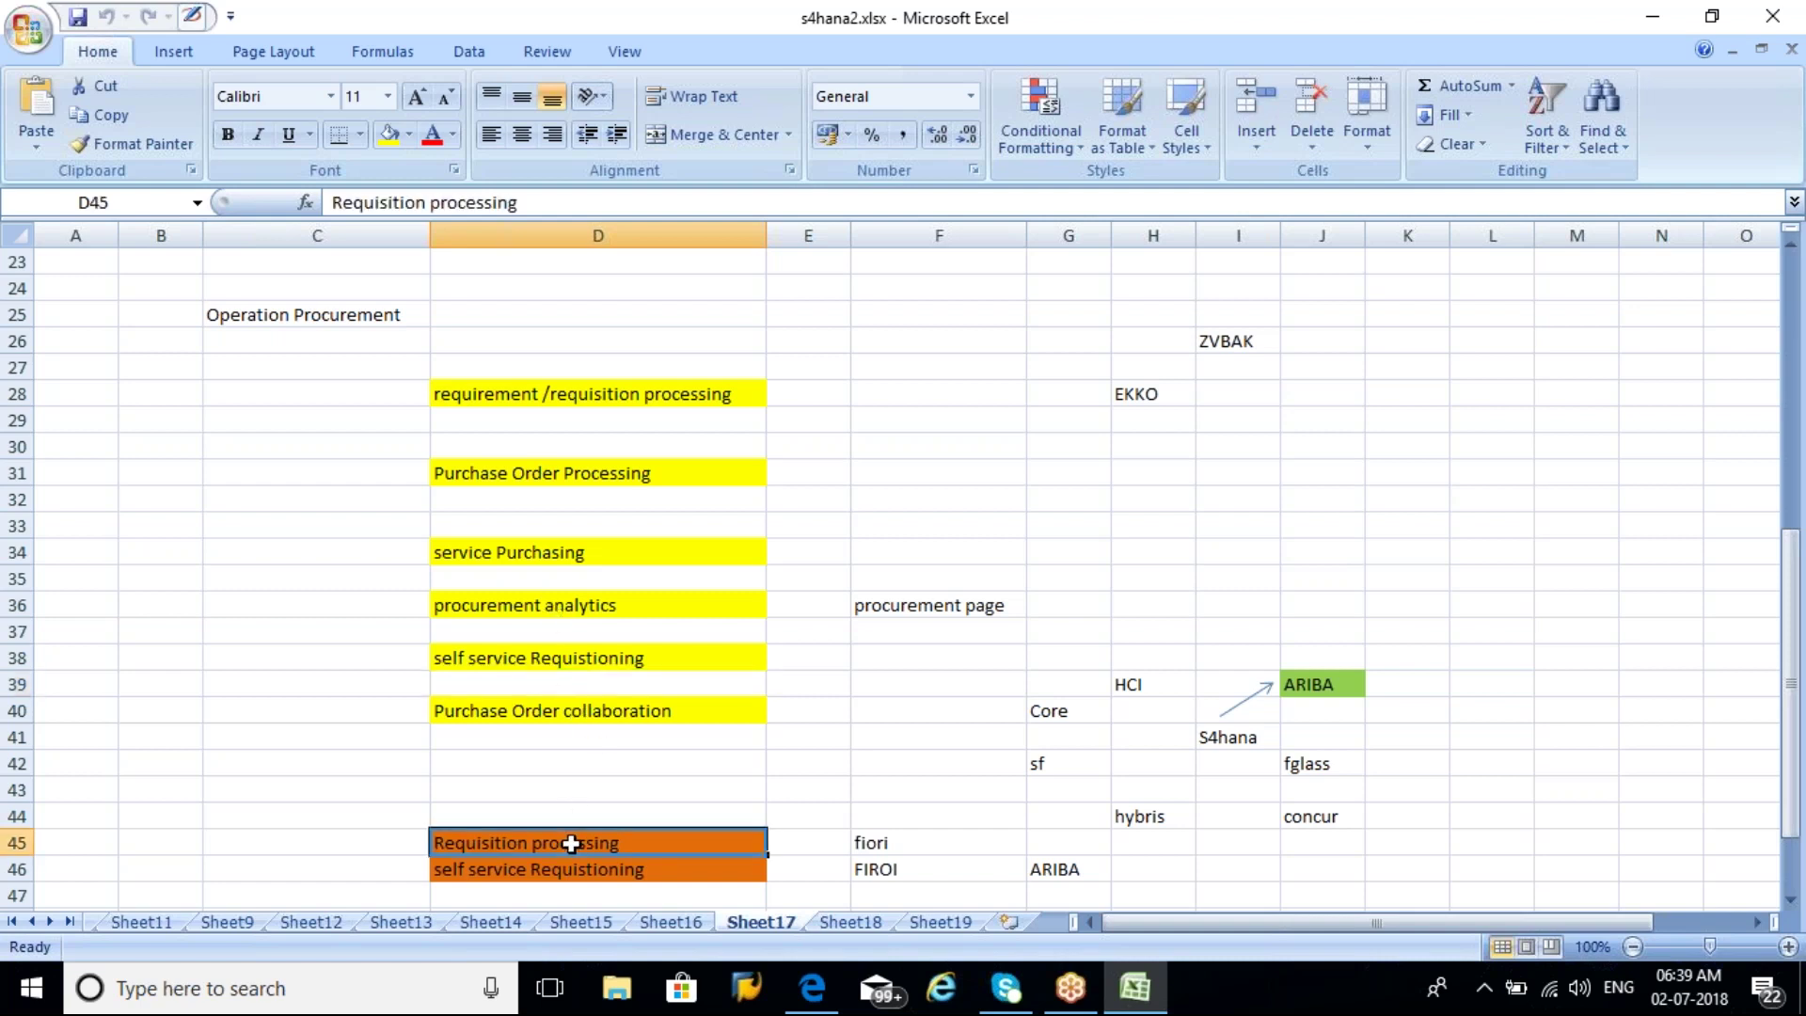
key("Down")
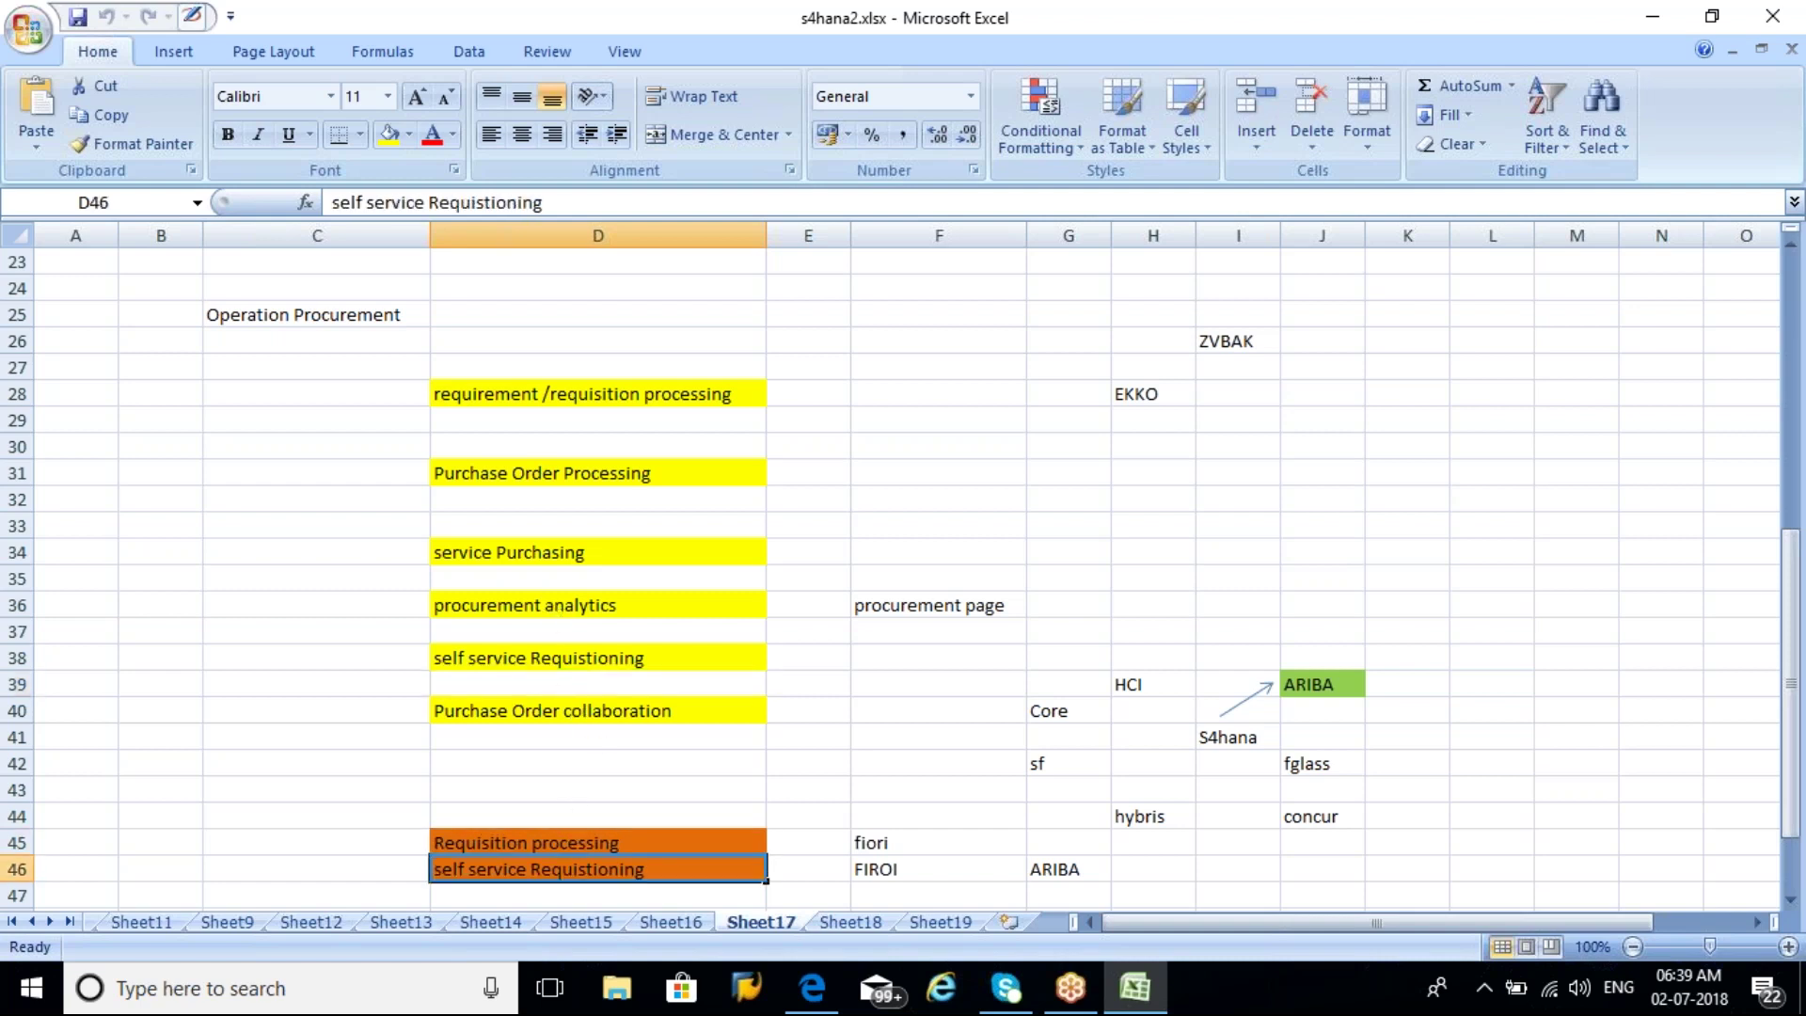
key("Down")
key("Down")
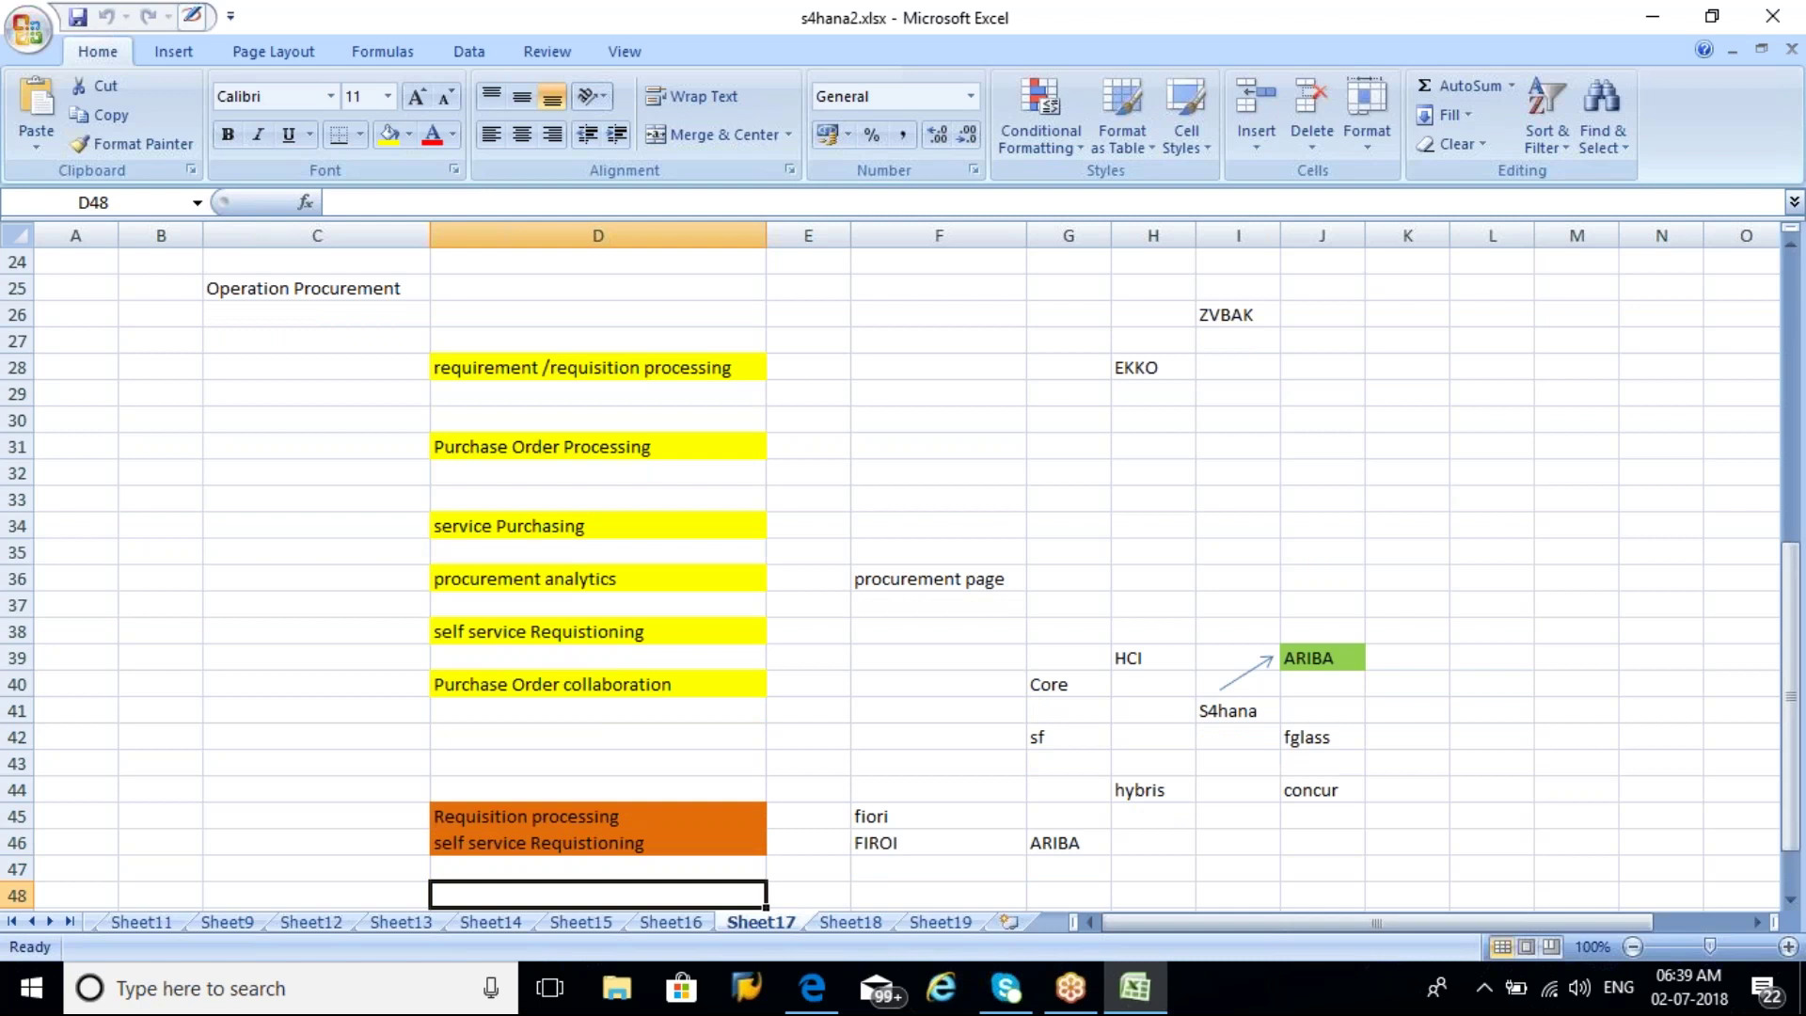
key("Up")
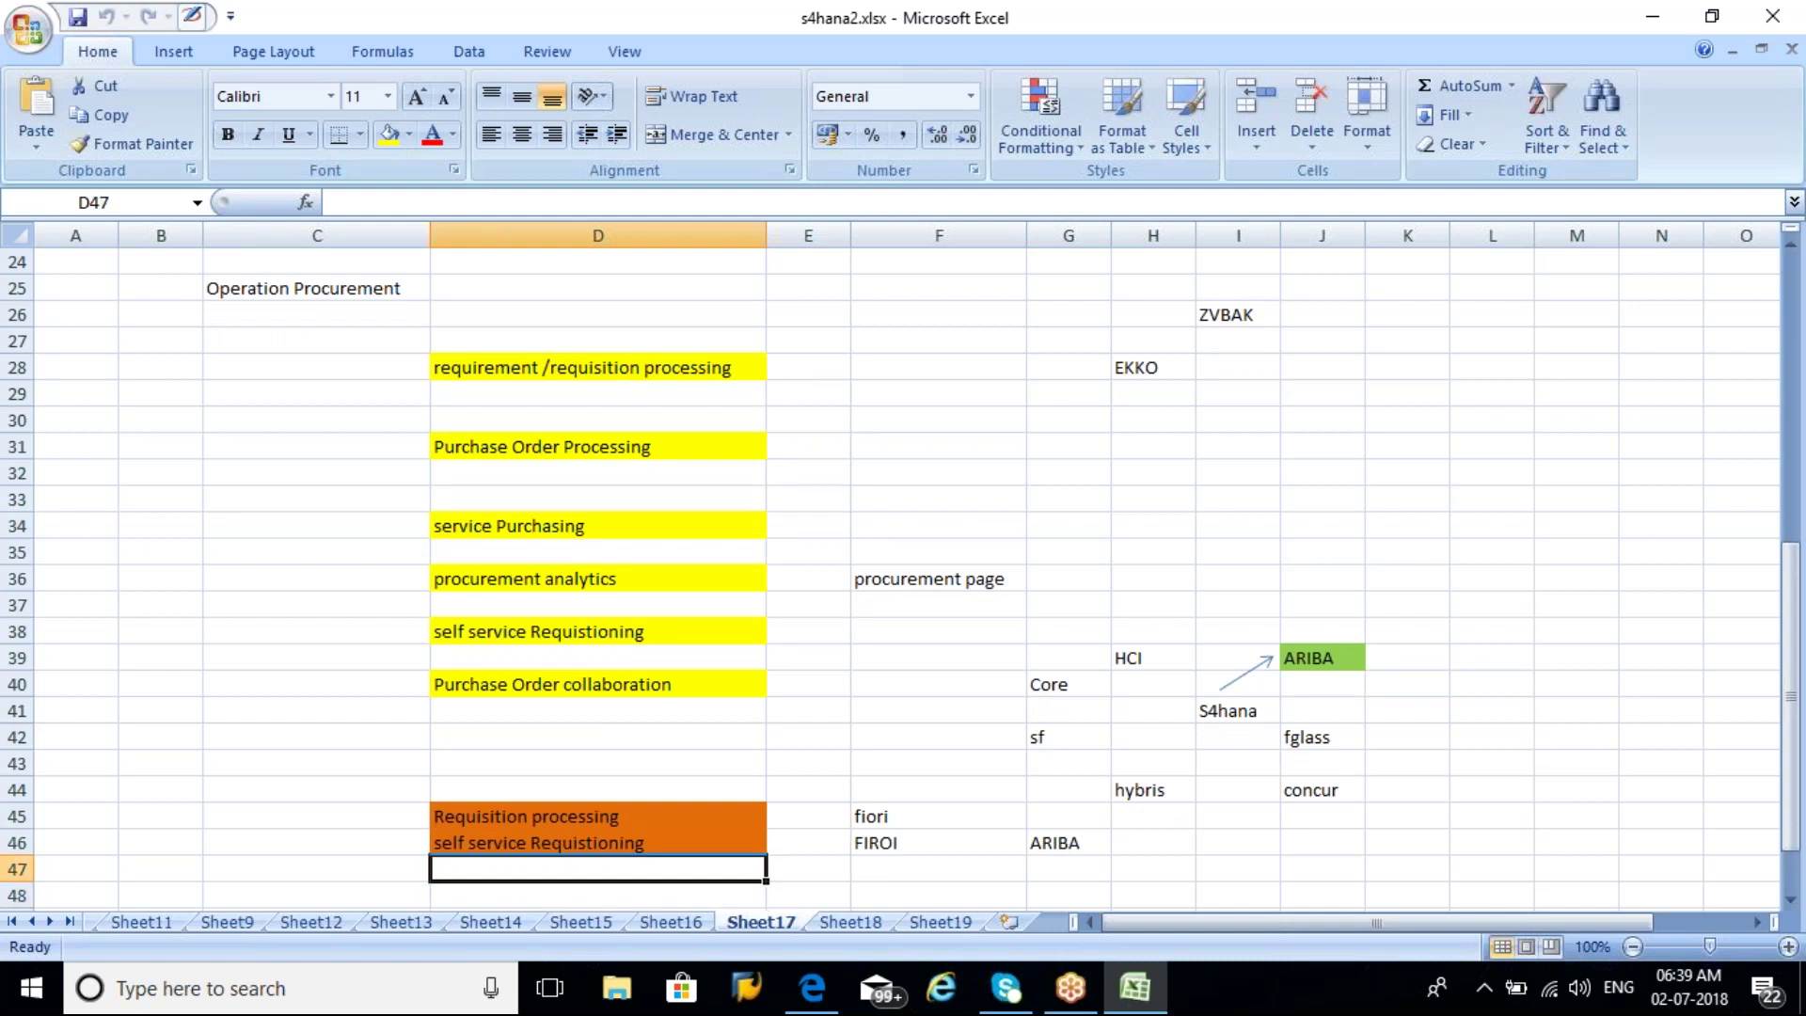
key("Up")
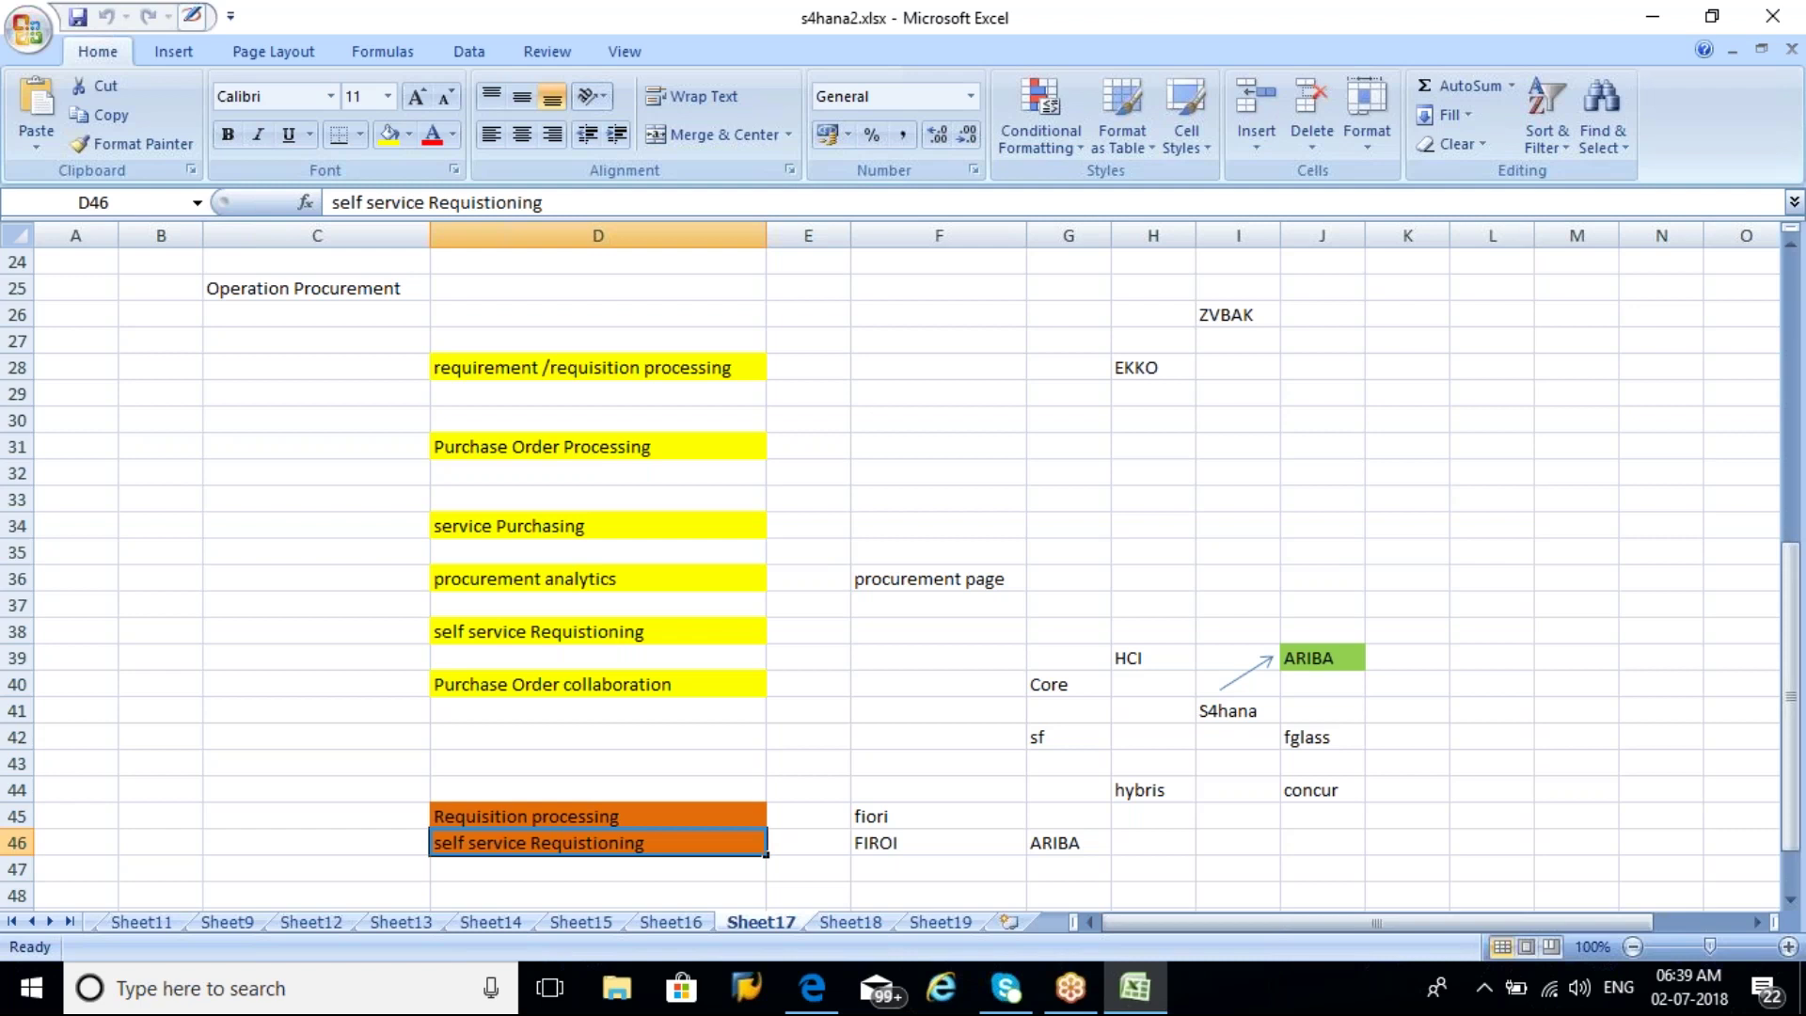
key("Down")
key("Down")
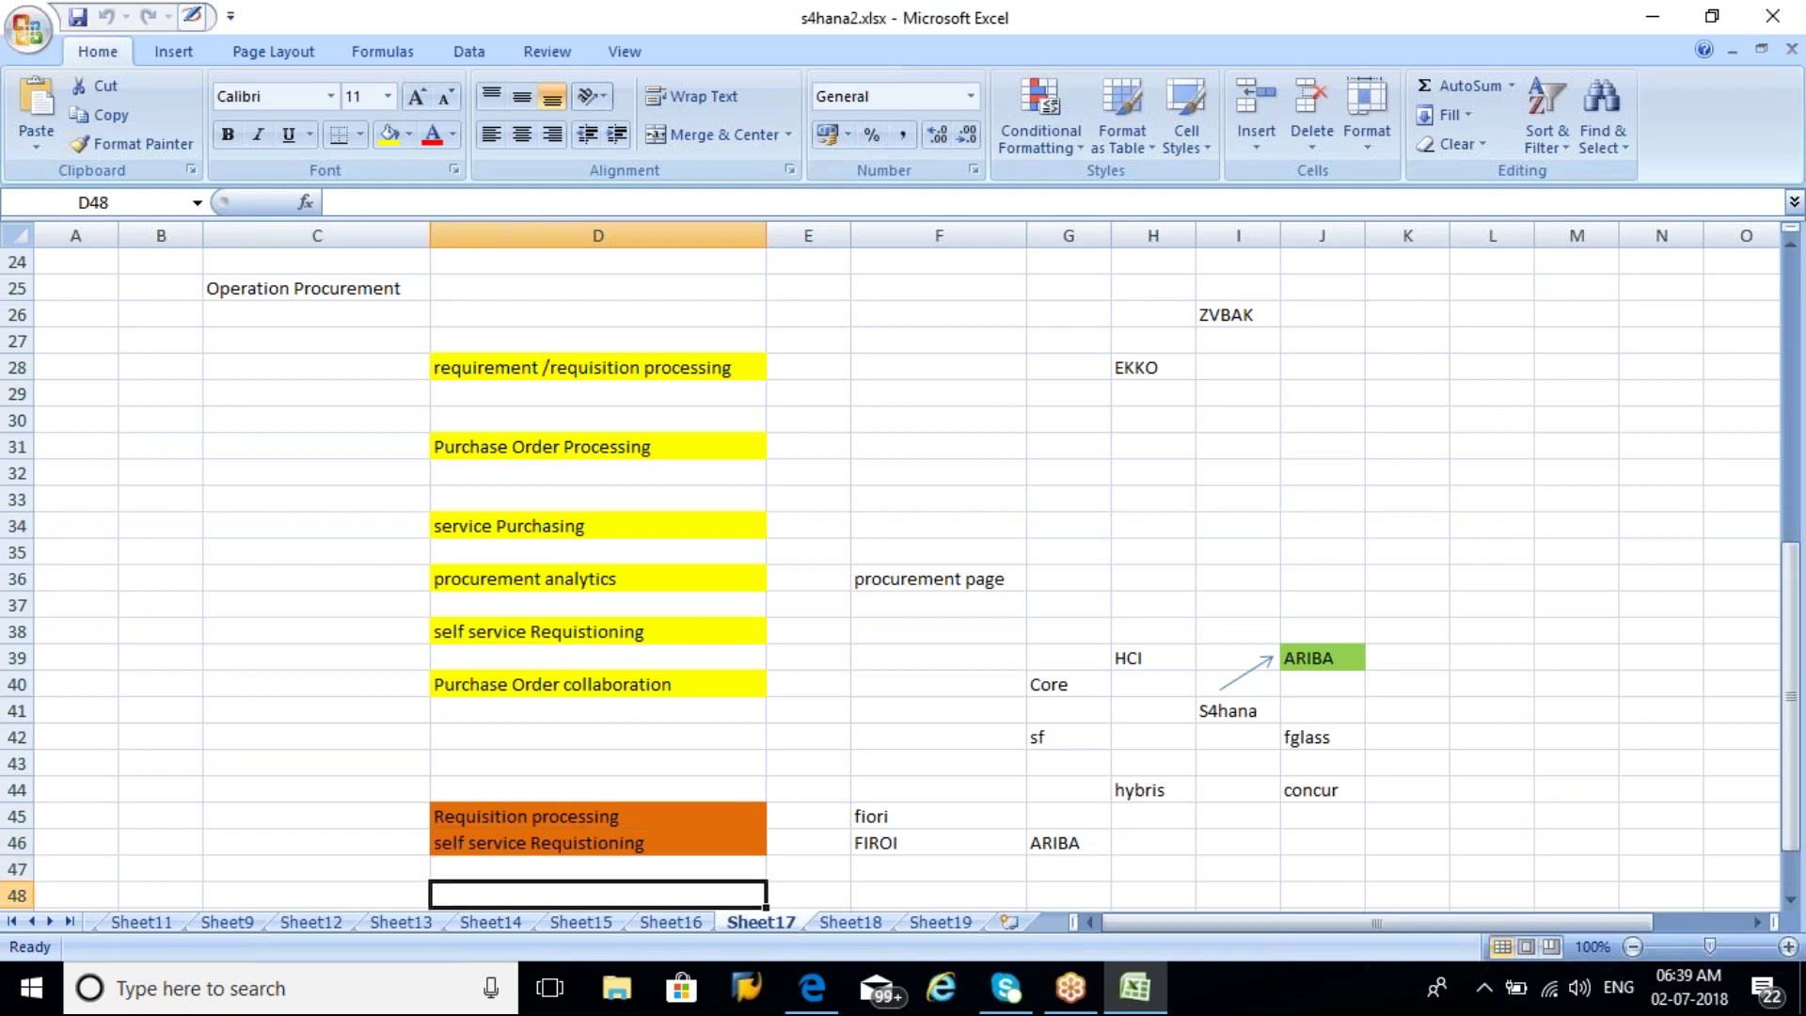
key("Down")
key("Down")
key("Down")
key("Down")
key("Down")
key("Down")
key("Down")
key("Down")
key("Down")
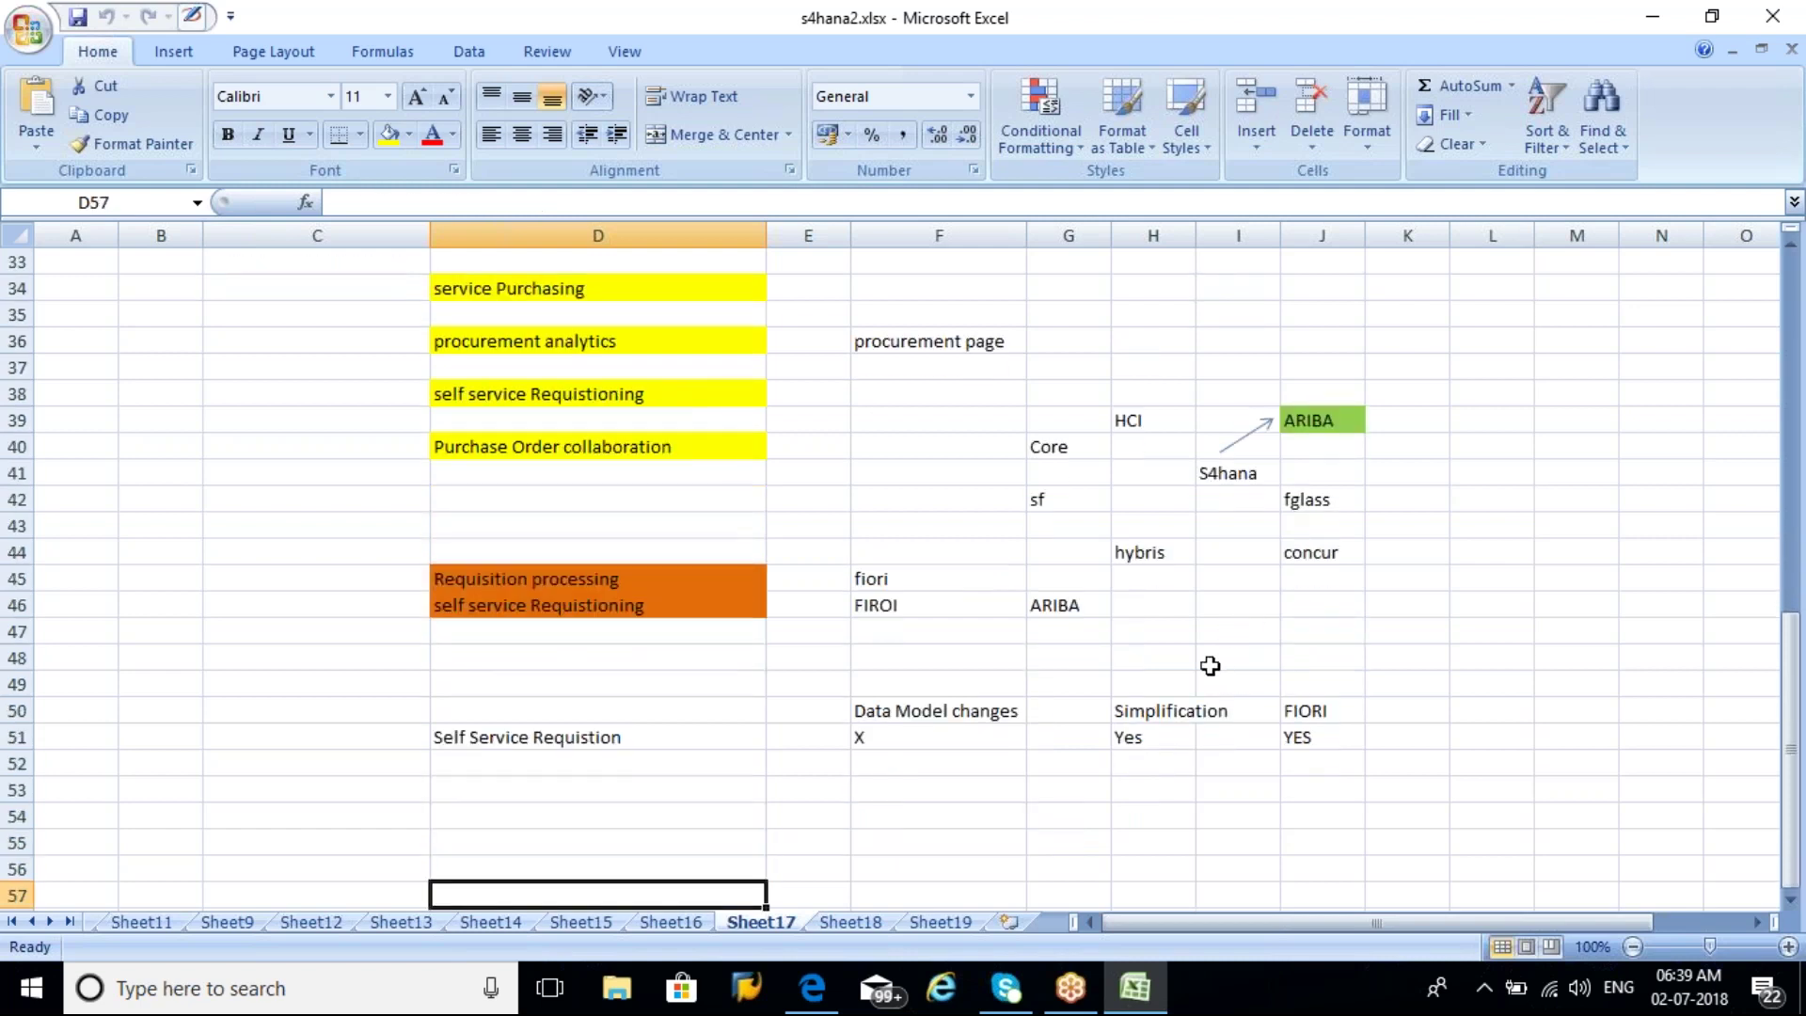
left_click(1159, 713)
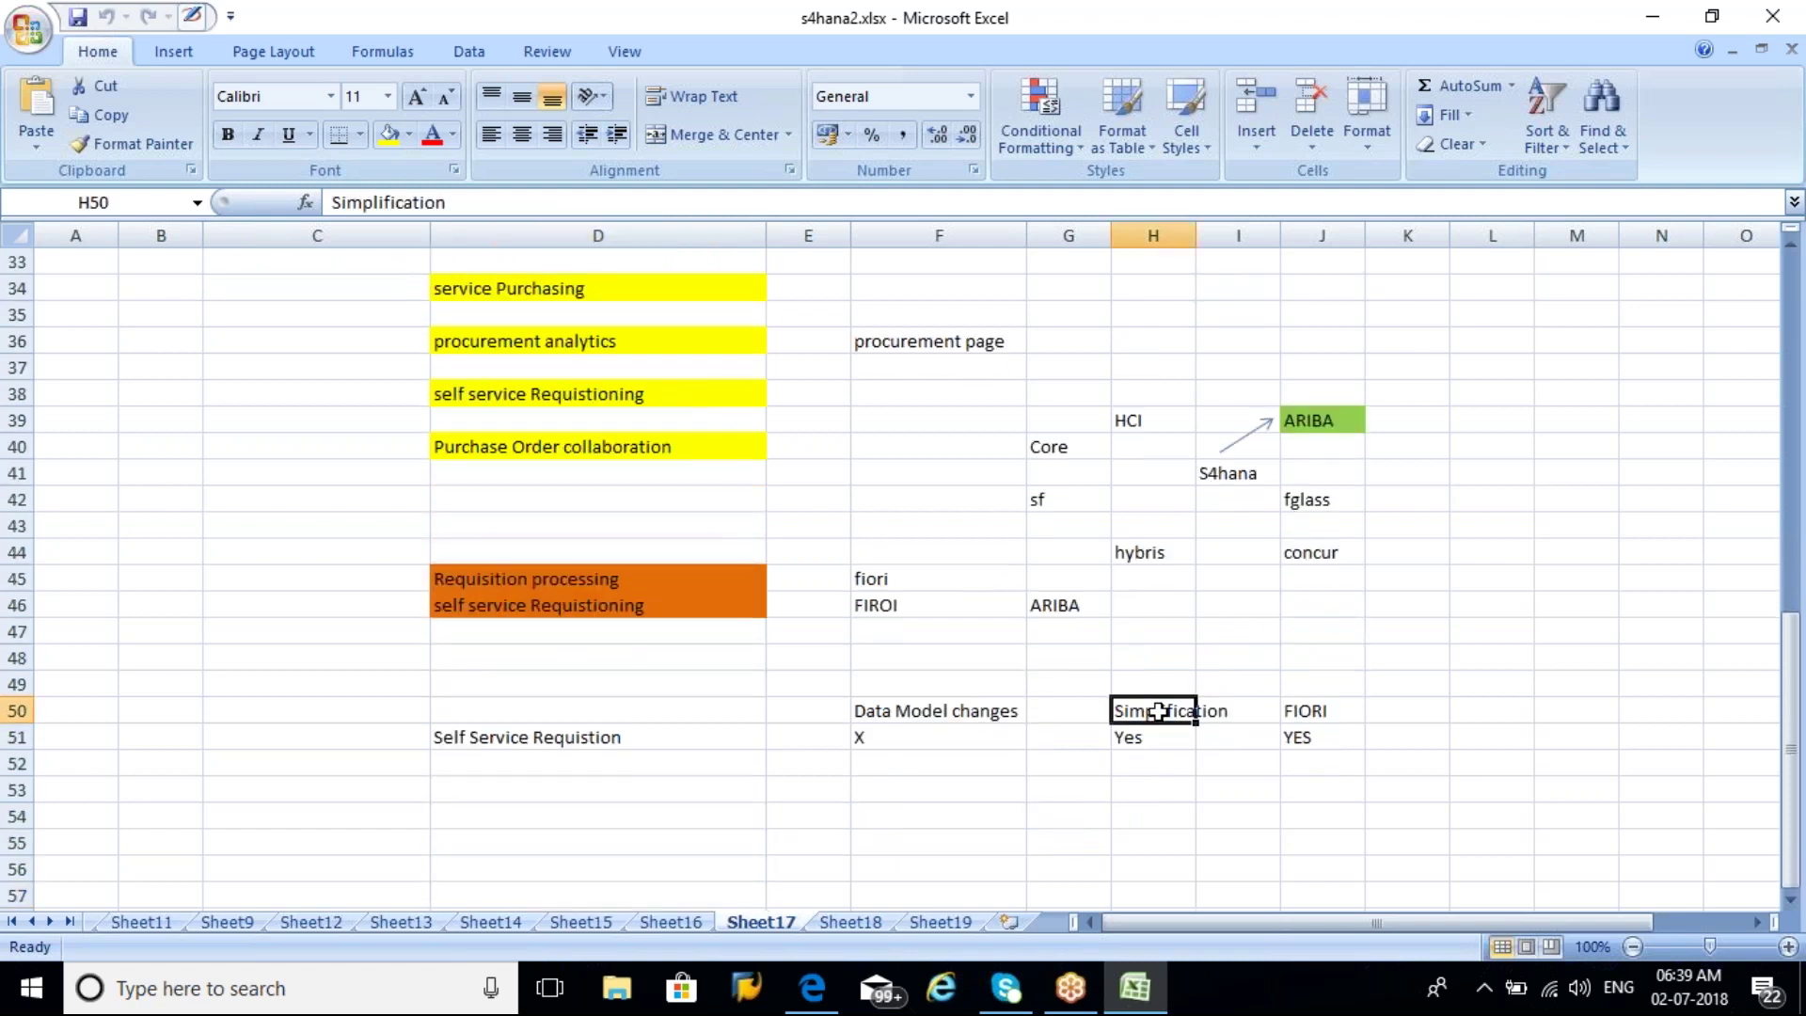
left_click(1330, 712)
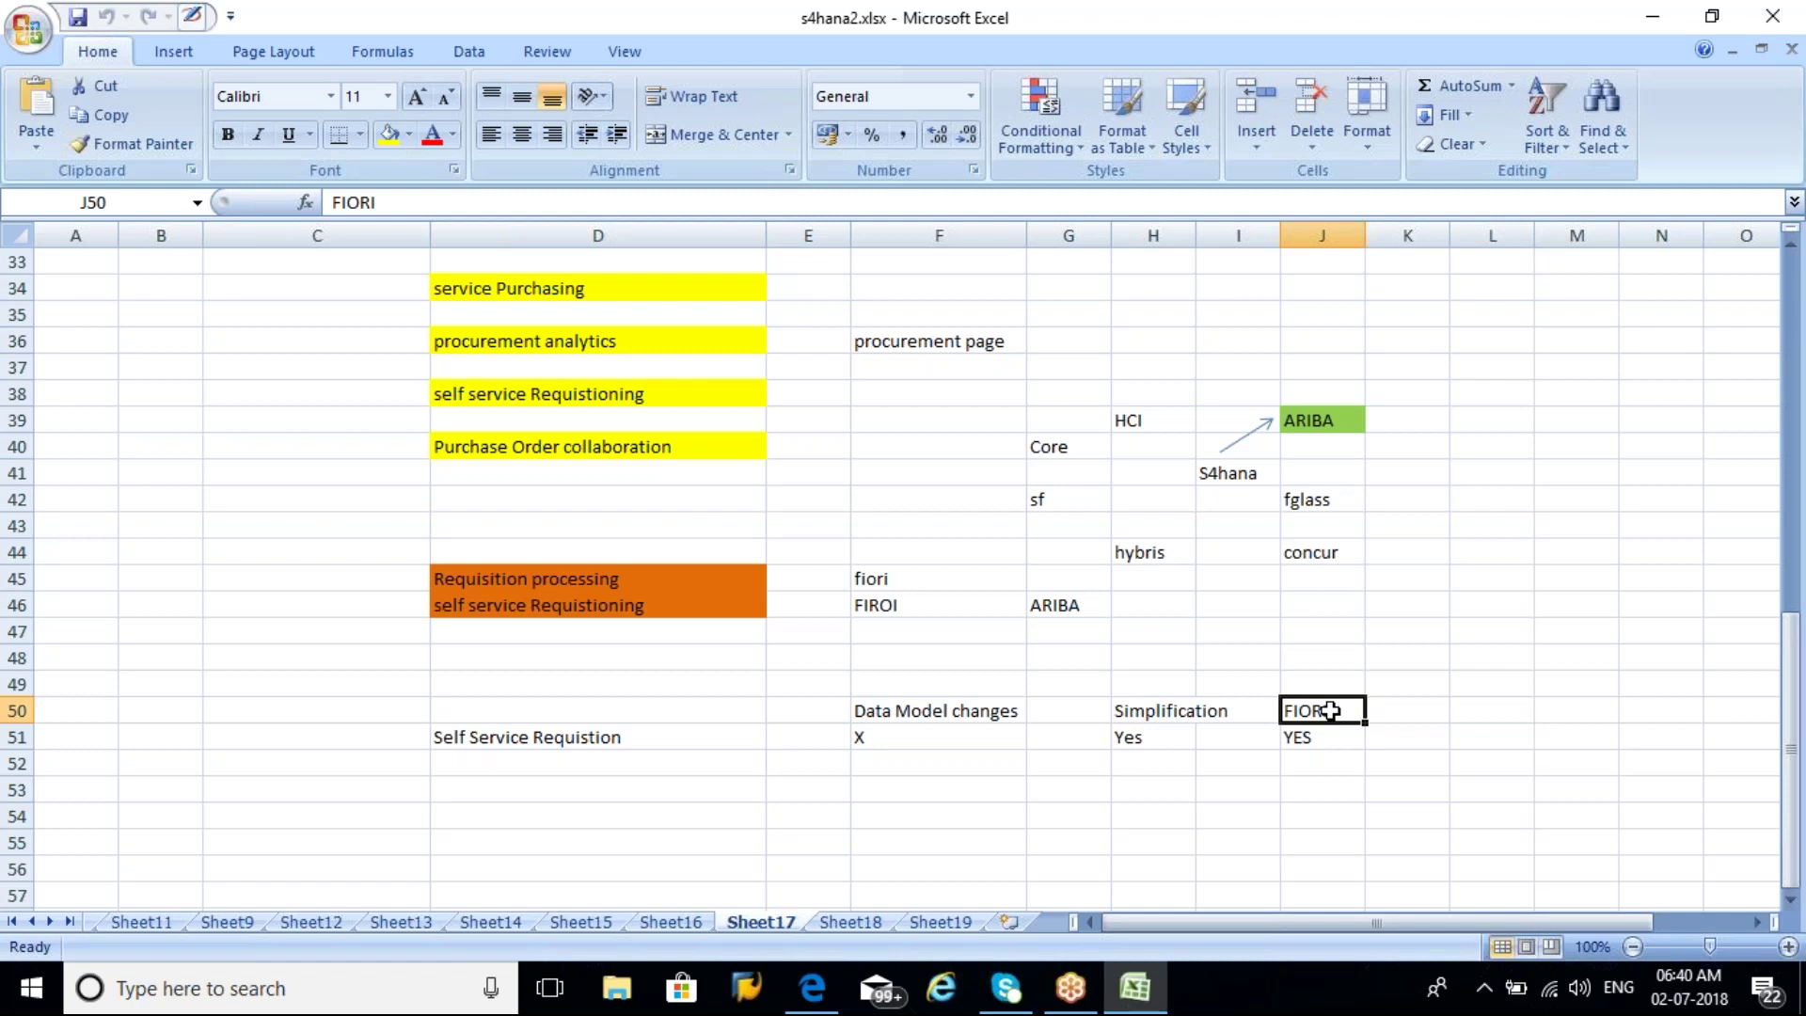
left_click(613, 738)
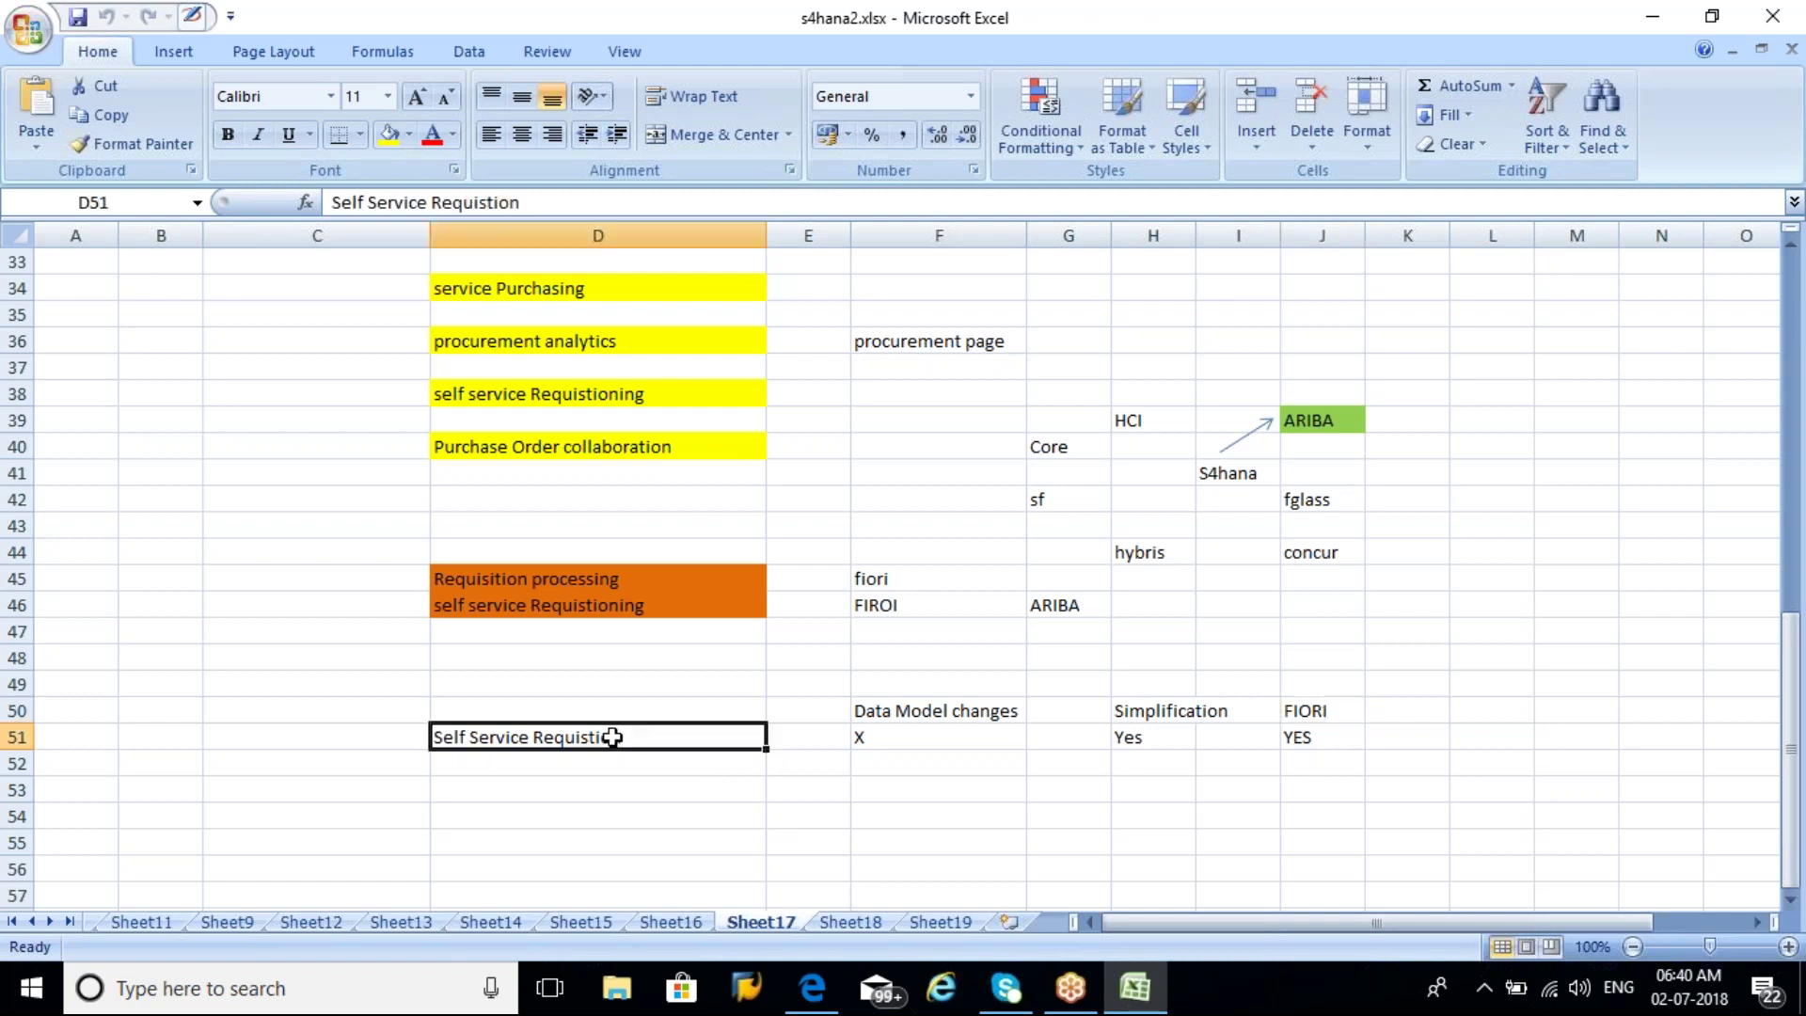
Enter Requisition process in D53 with X, YeS and YES in F53, H53 and J53.
left_click(560, 787)
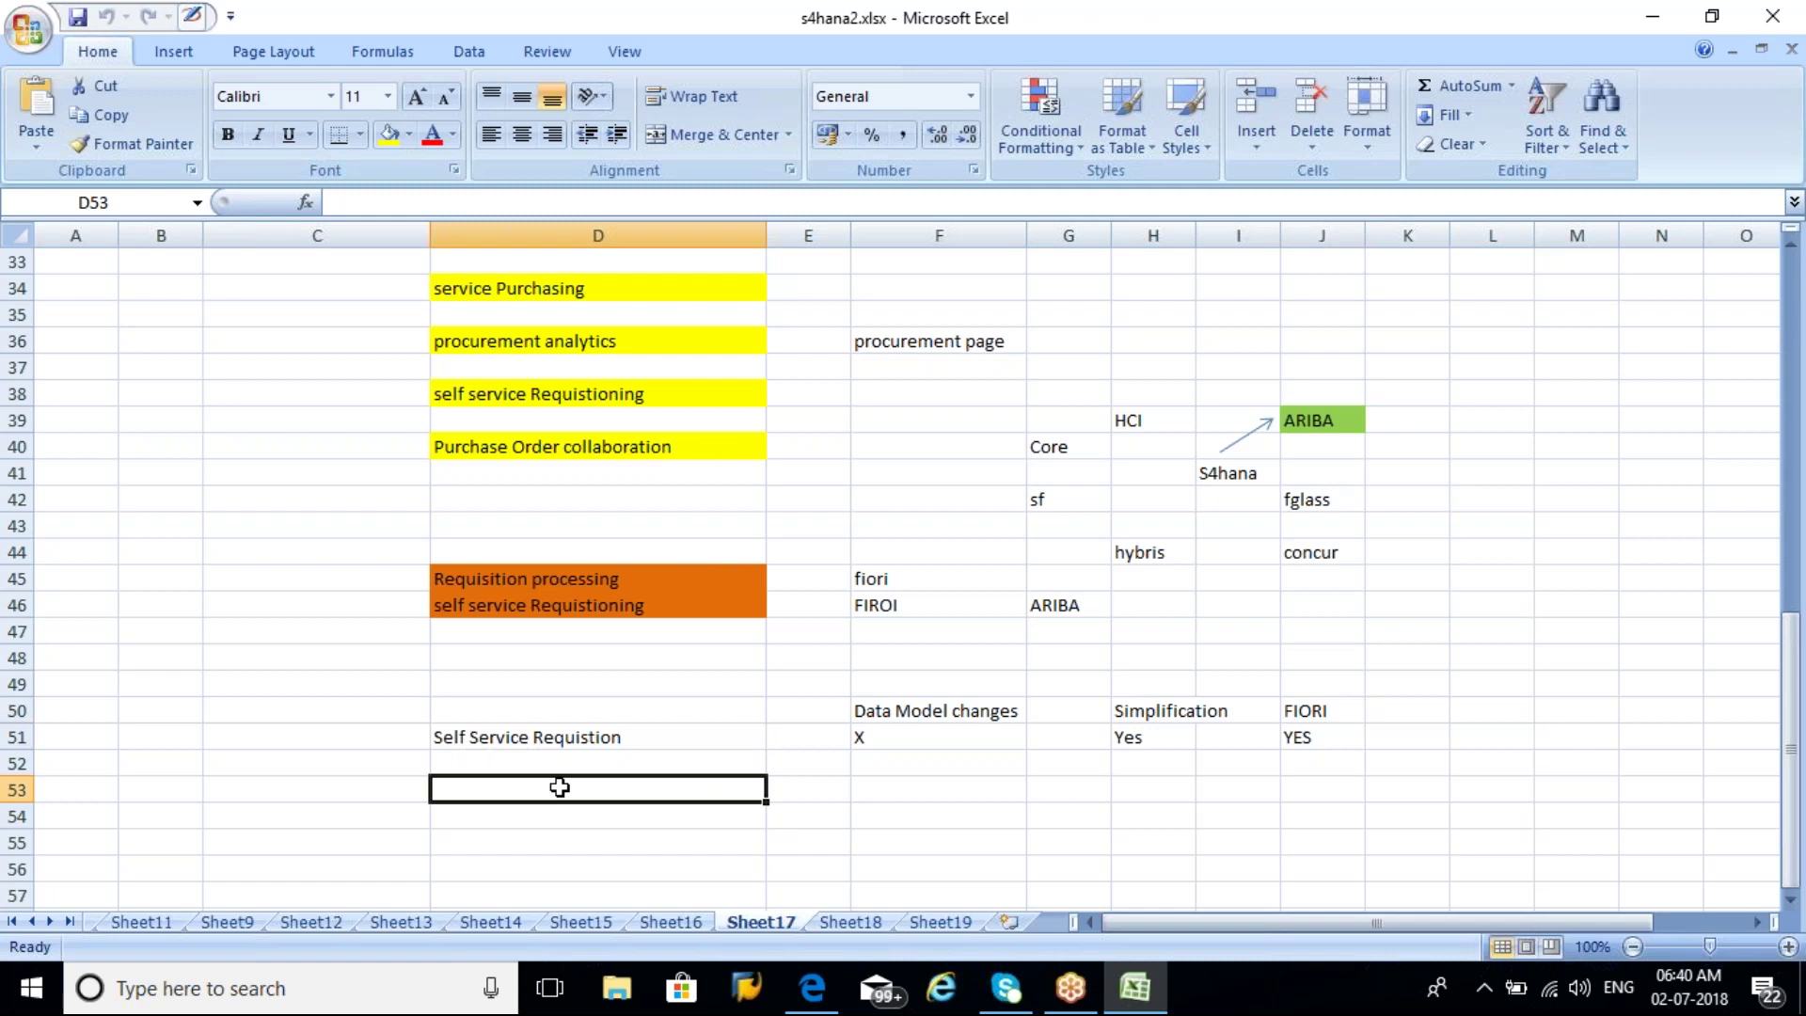
left_click_drag(1800, 730, 1800, 730)
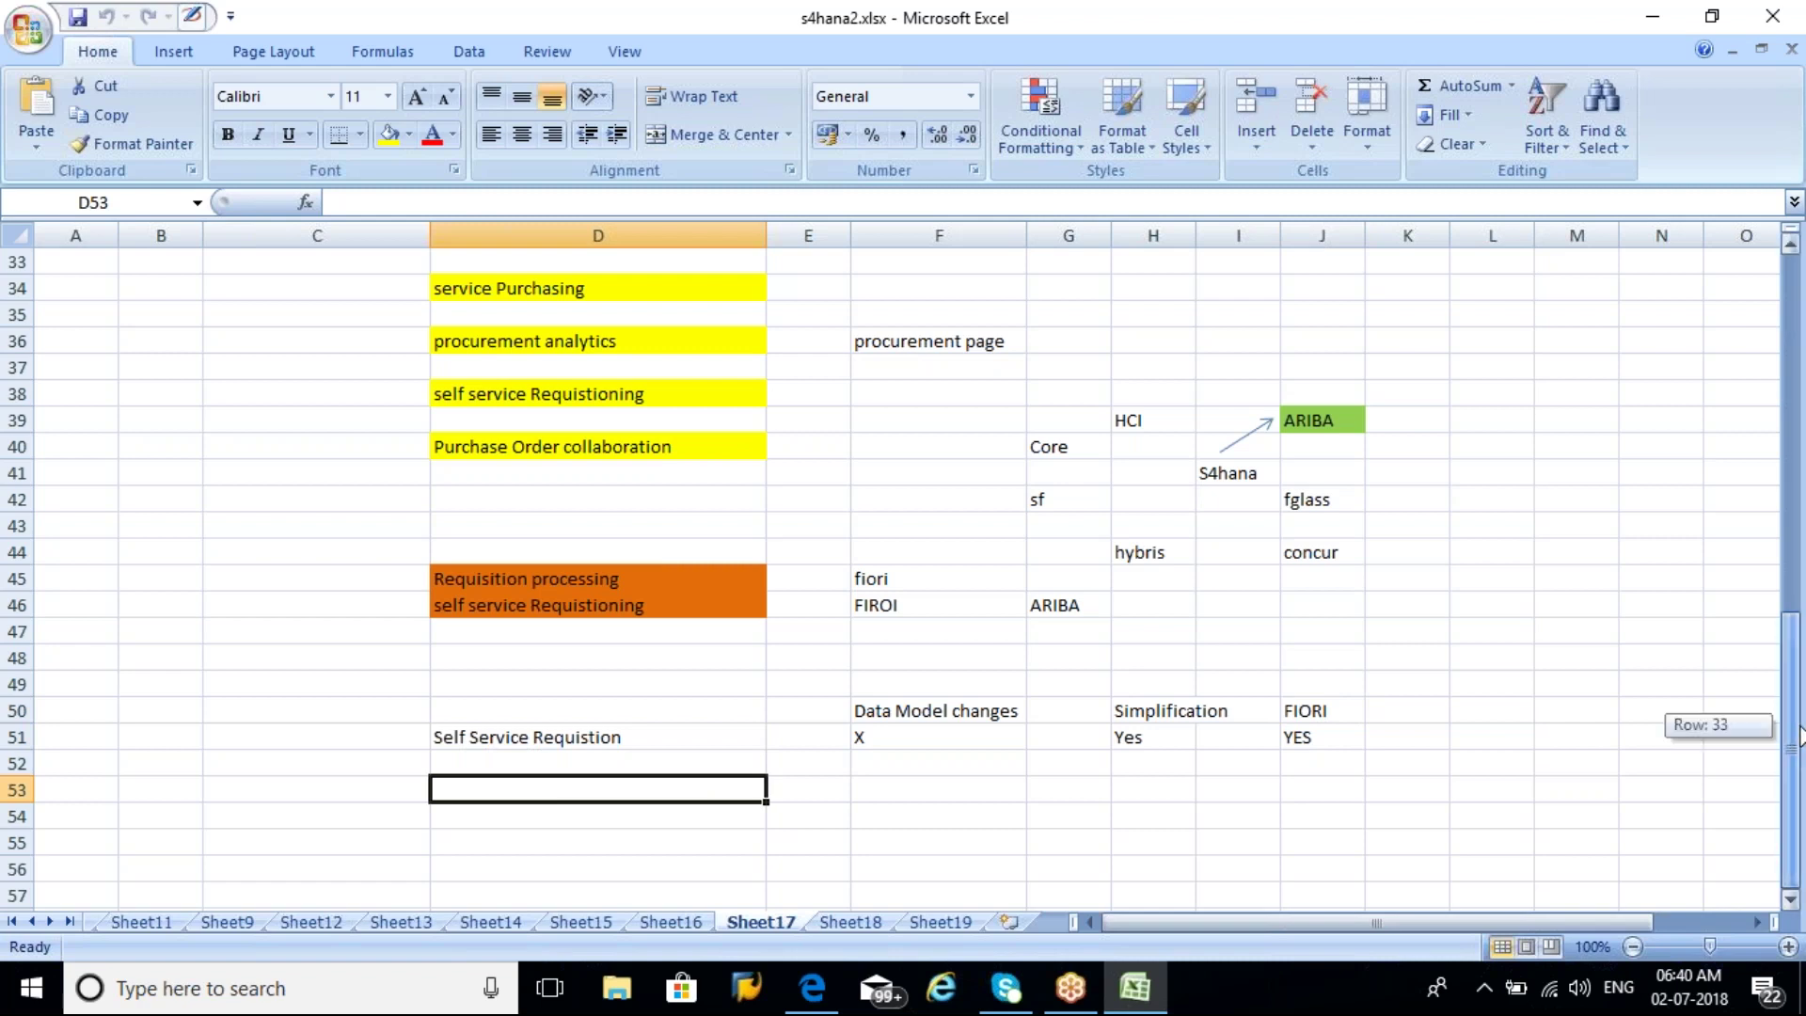
type("Requisition ")
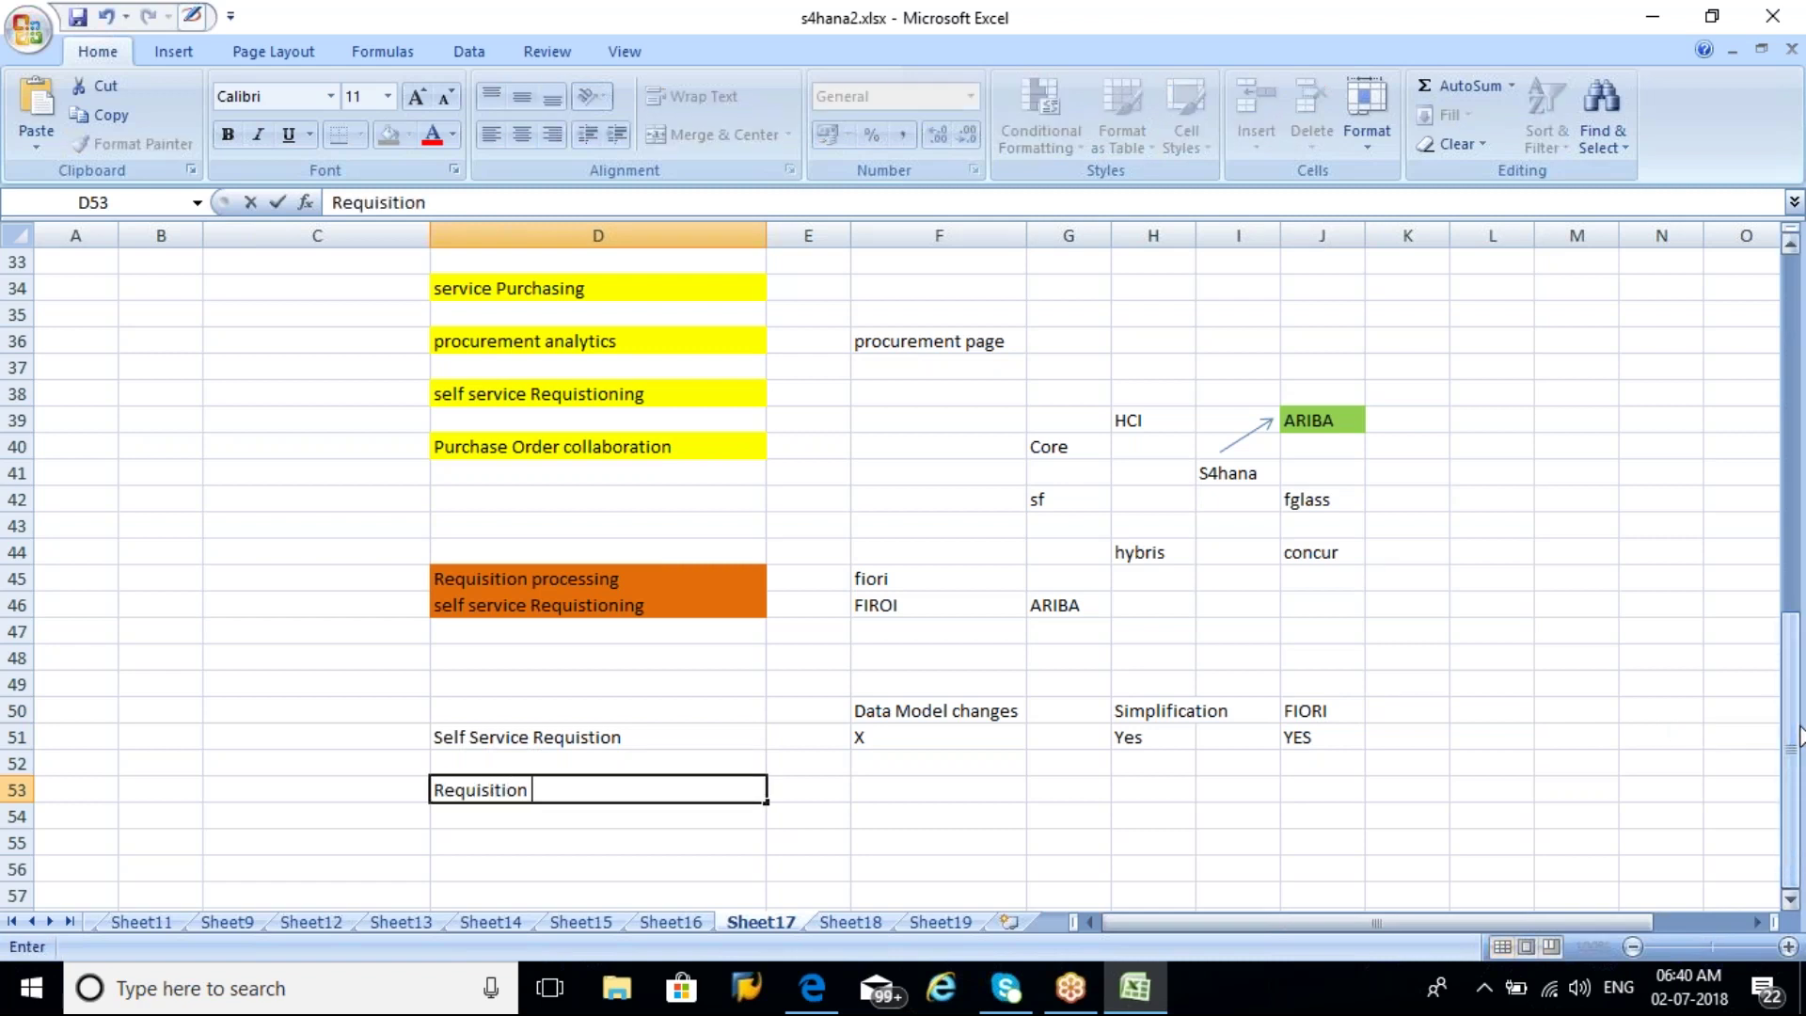
type("process")
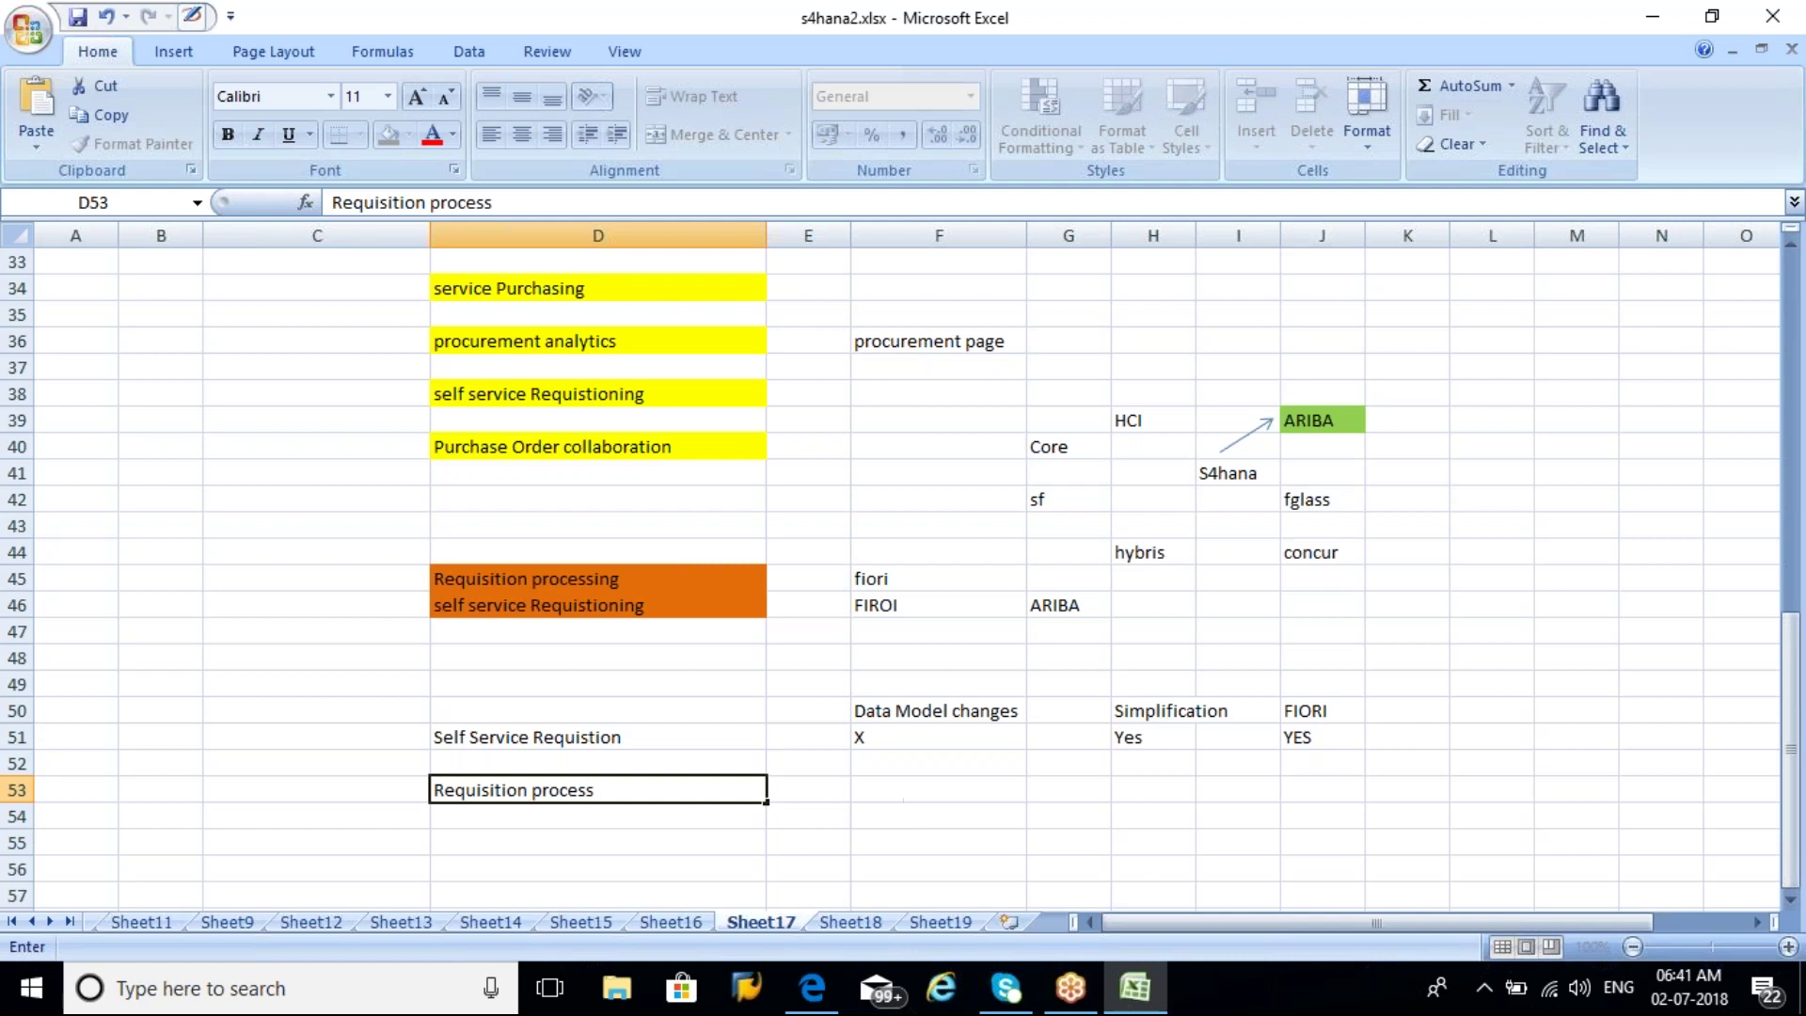
left_click(899, 793)
type("X")
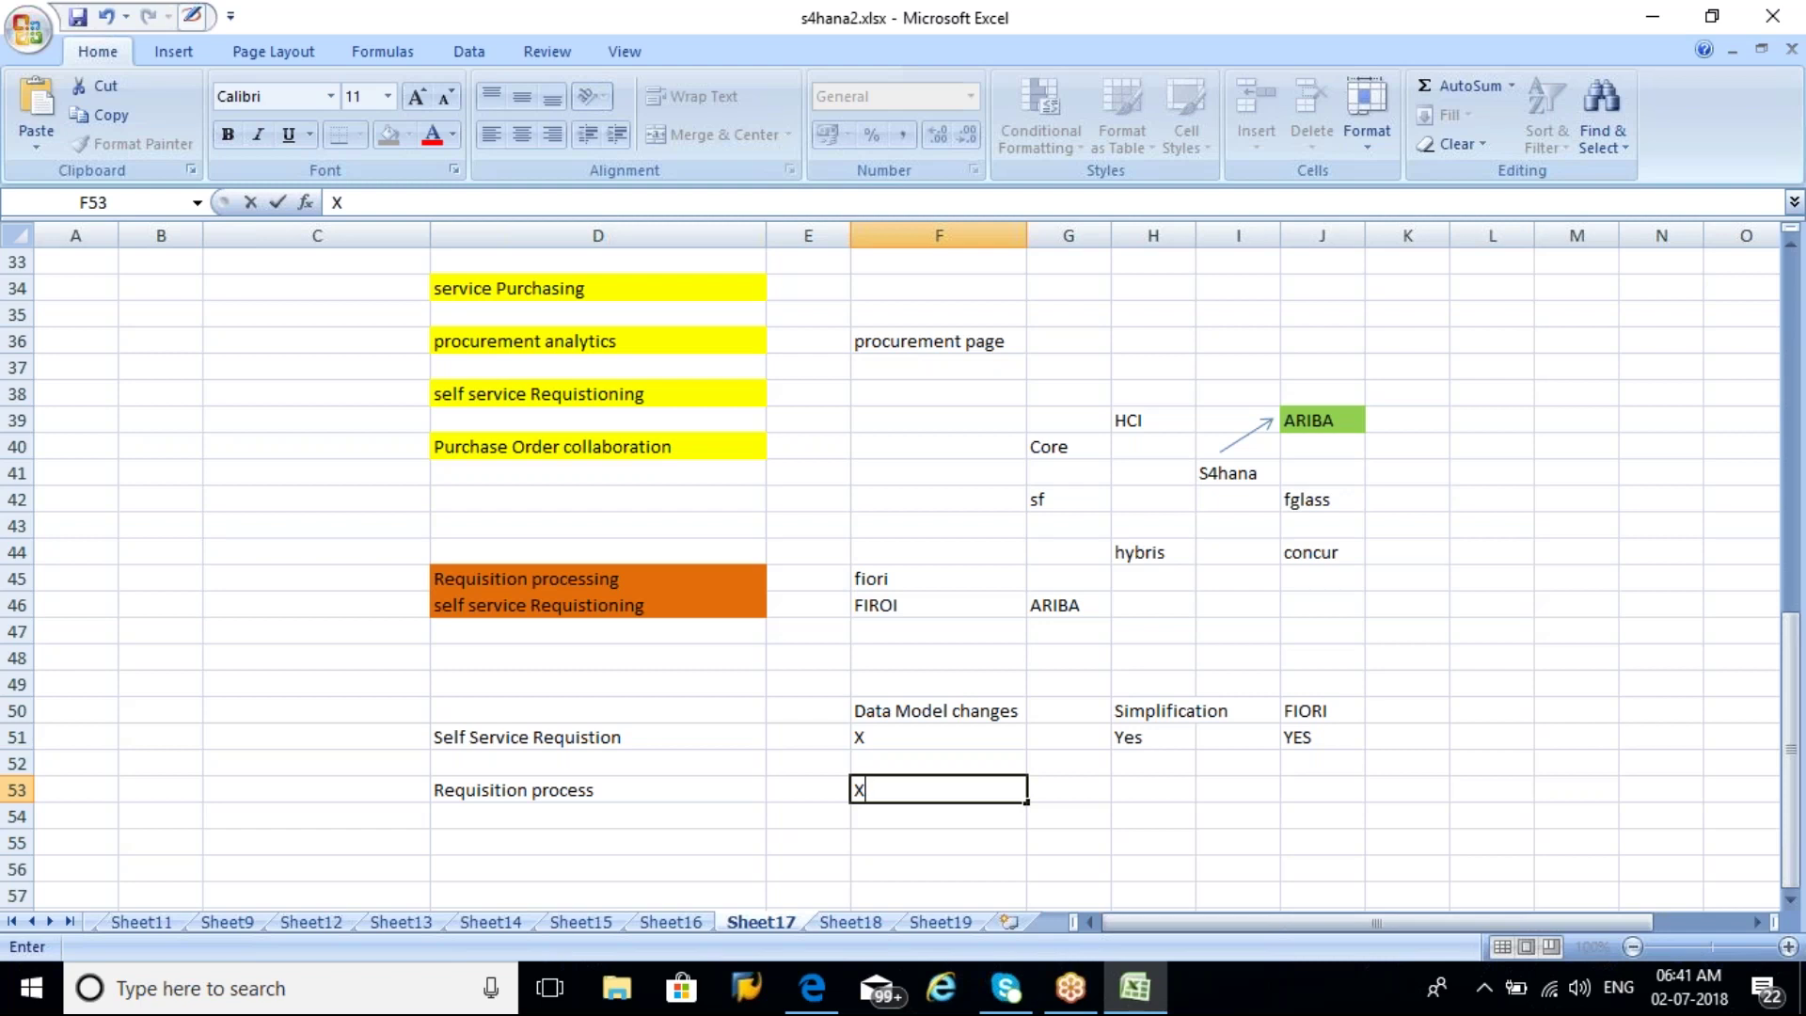
left_click(1173, 788)
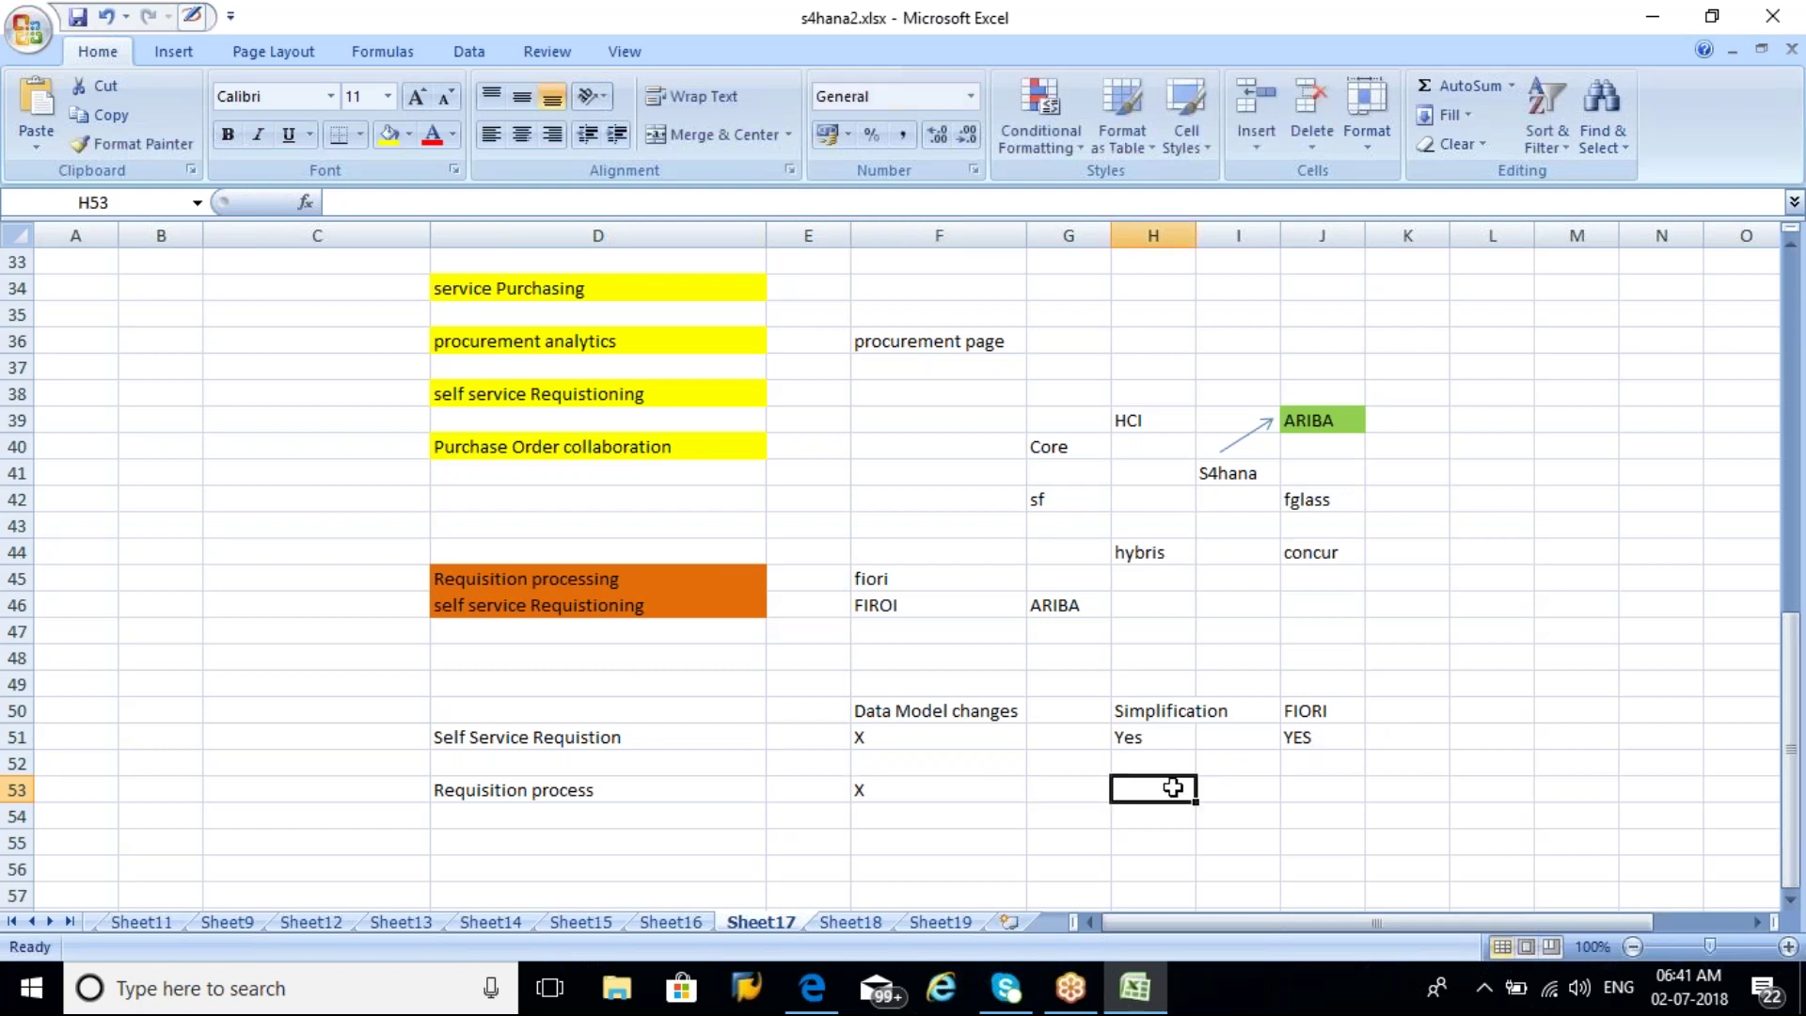
type("YeS")
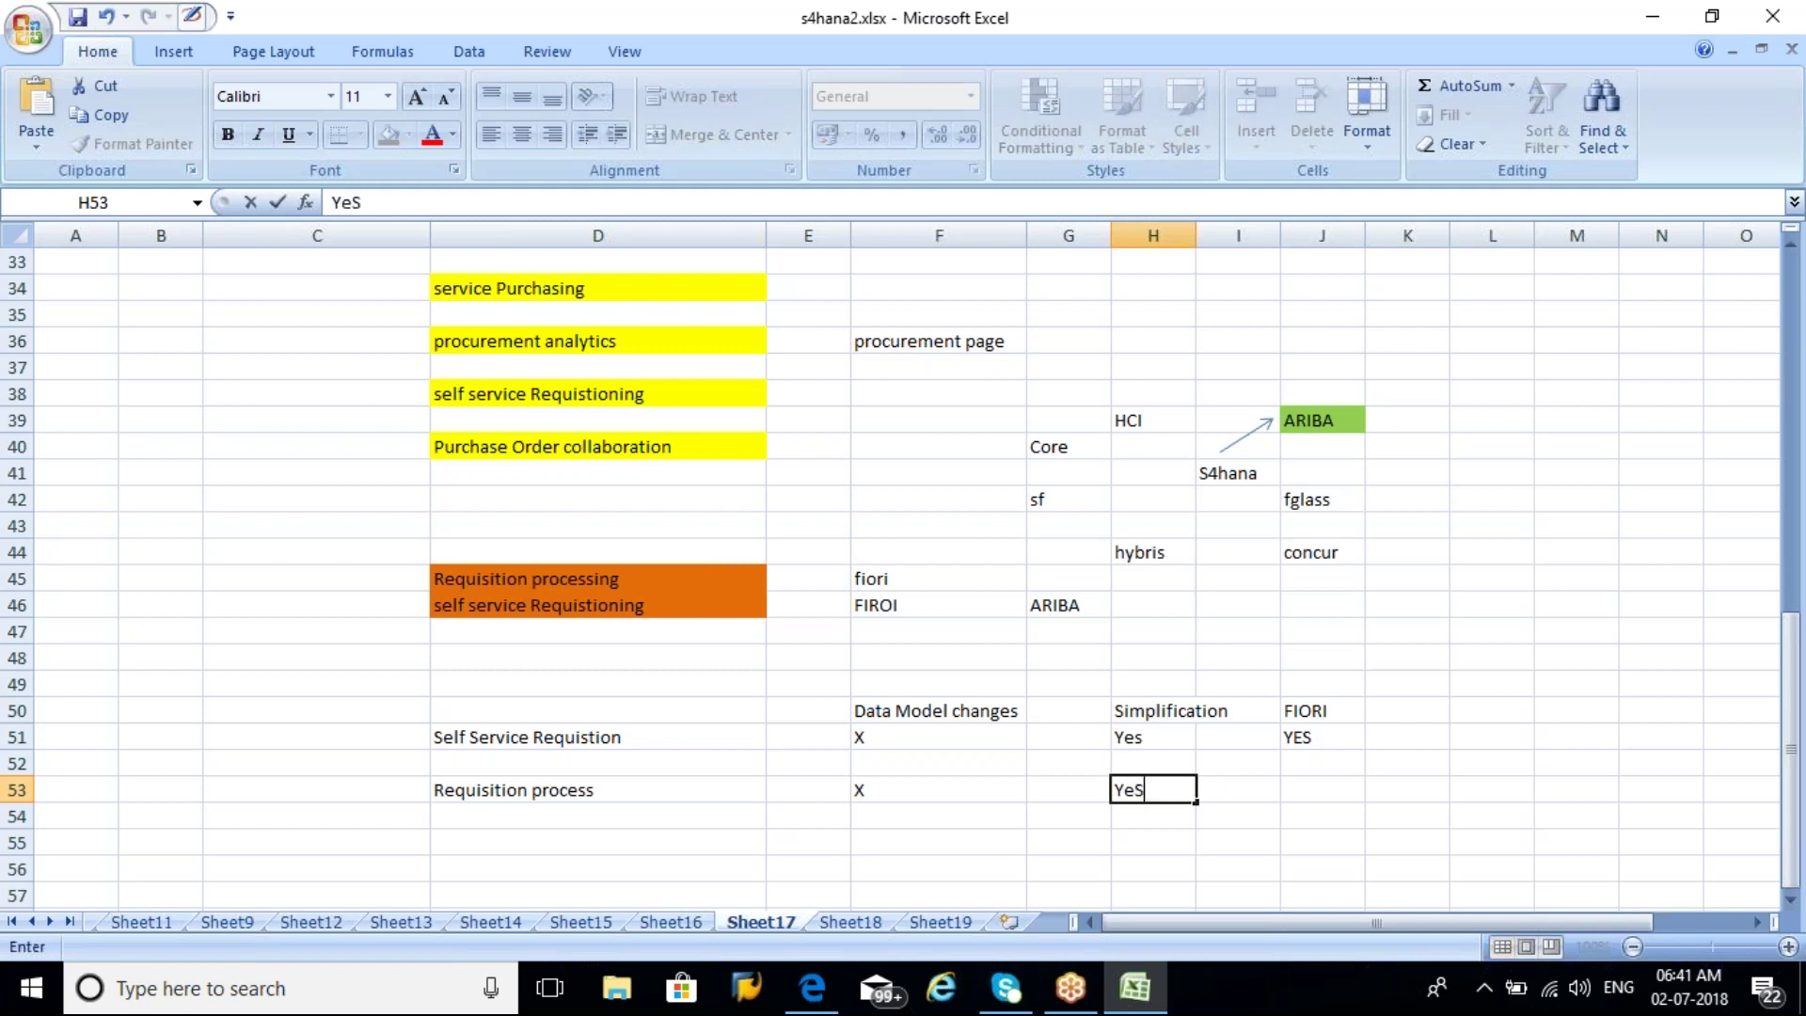
key("Tab")
type("YES")
key("BackSpace")
key("BackSpace")
key("BackSpace")
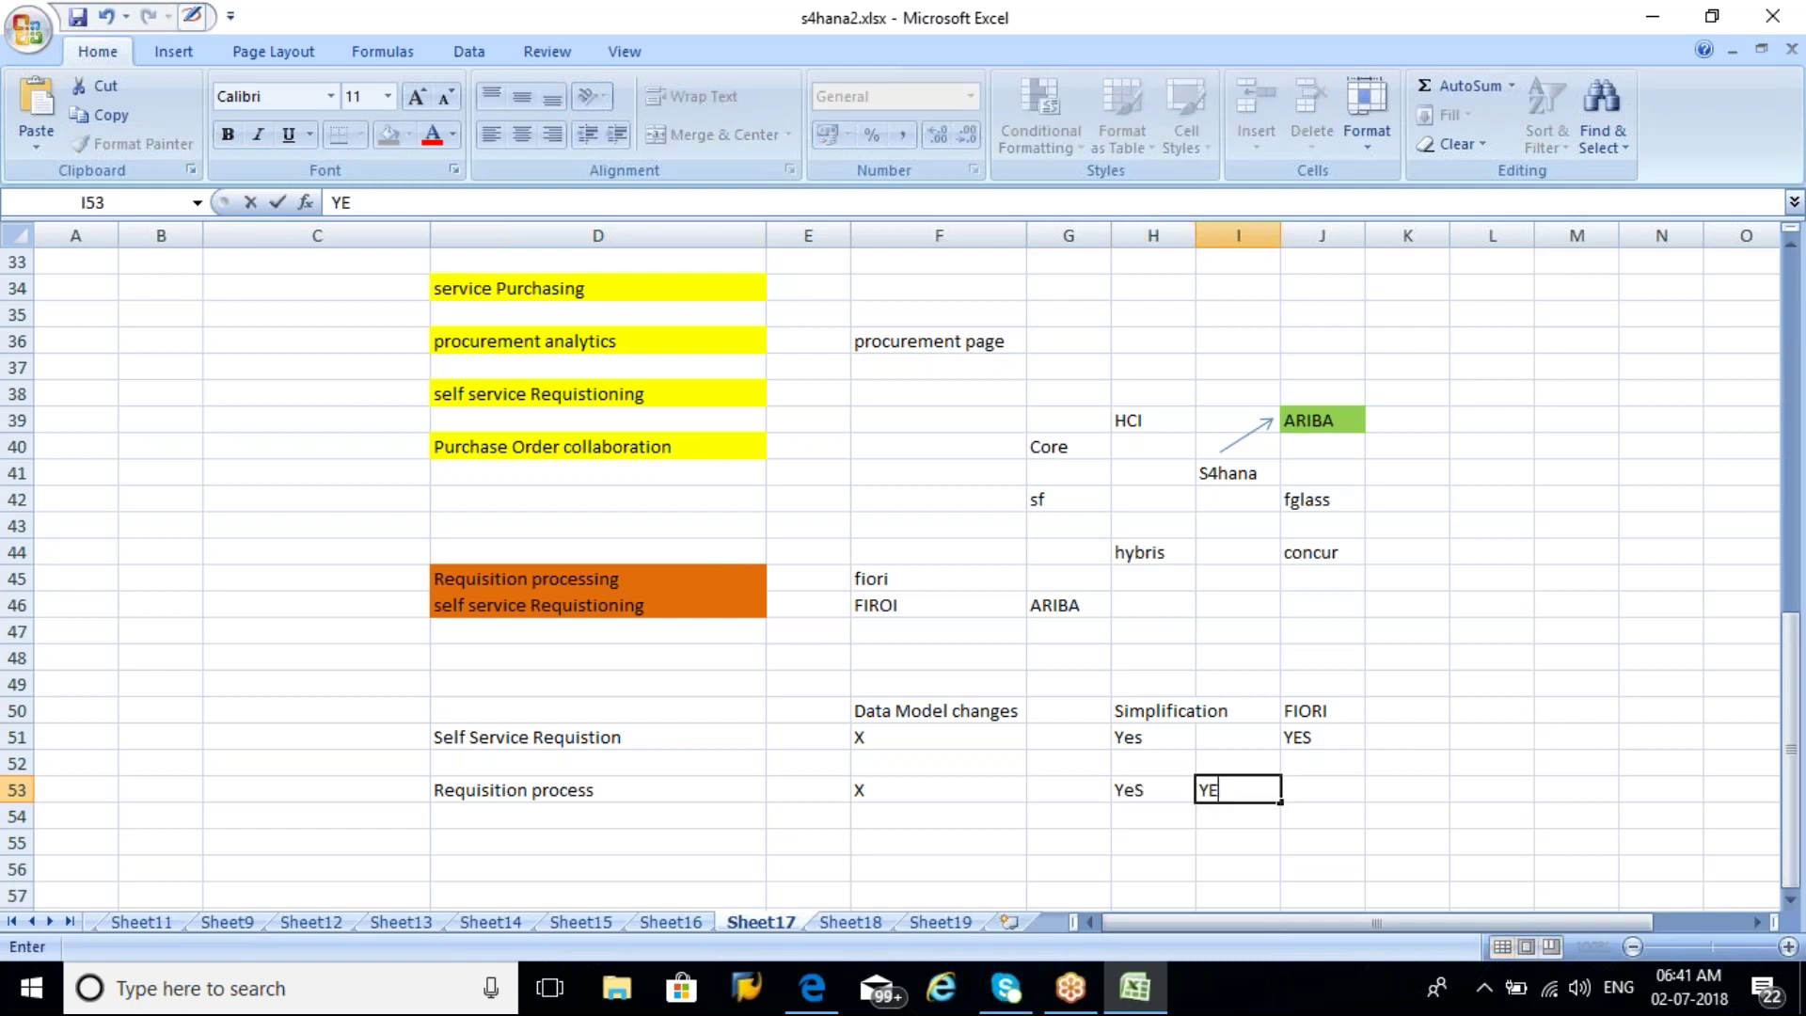
key("Tab")
type("YES")
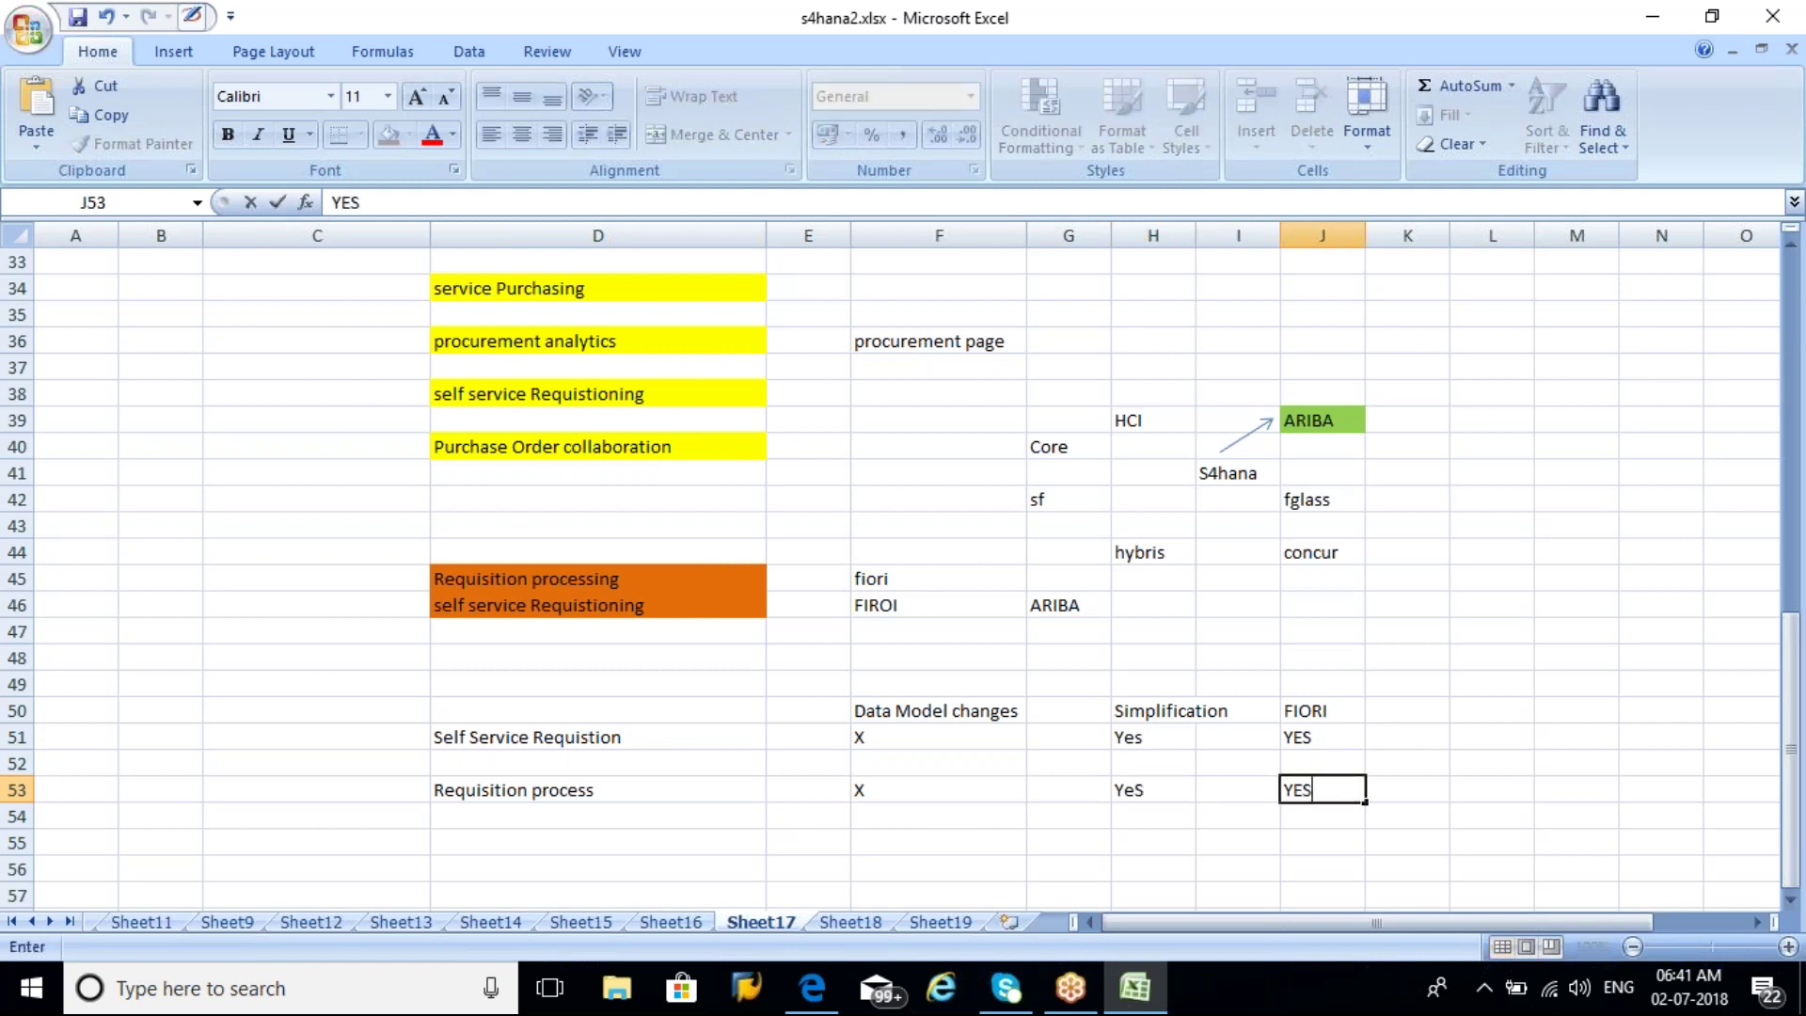
left_click(283, 988)
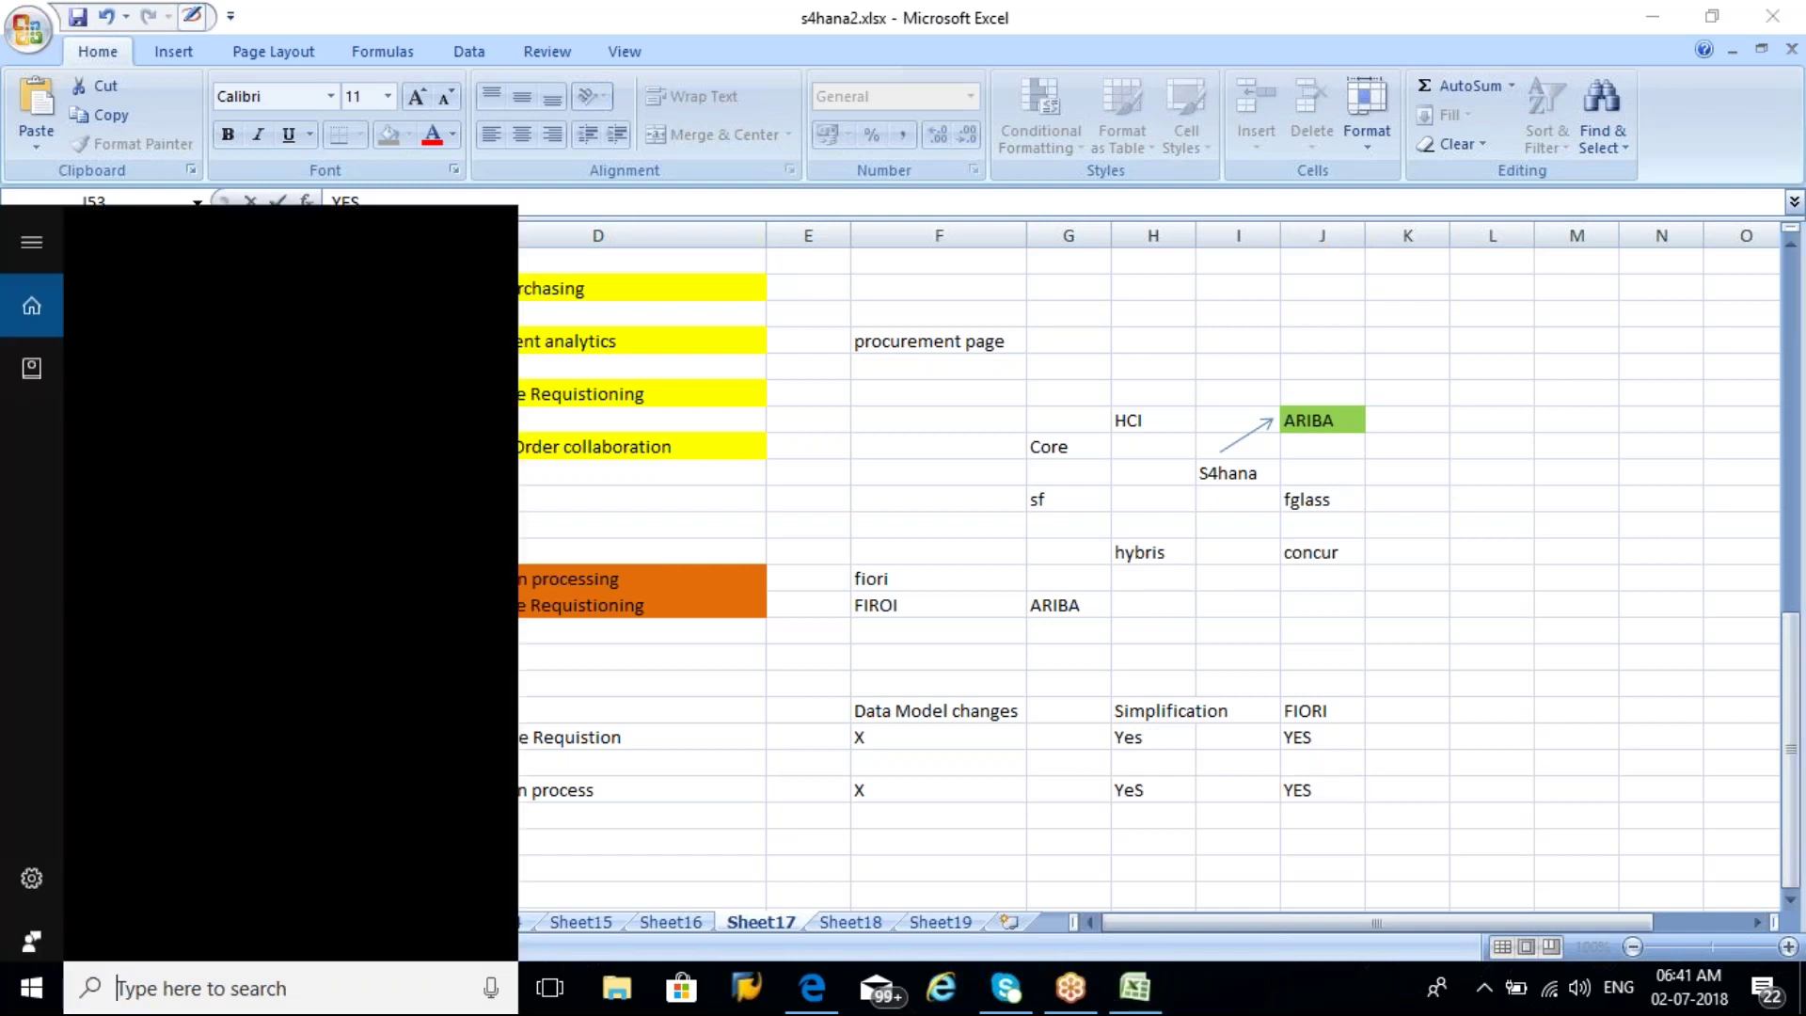
Launch mstsc and log on to the recent remote server with the account's username and password.
type("mstsc")
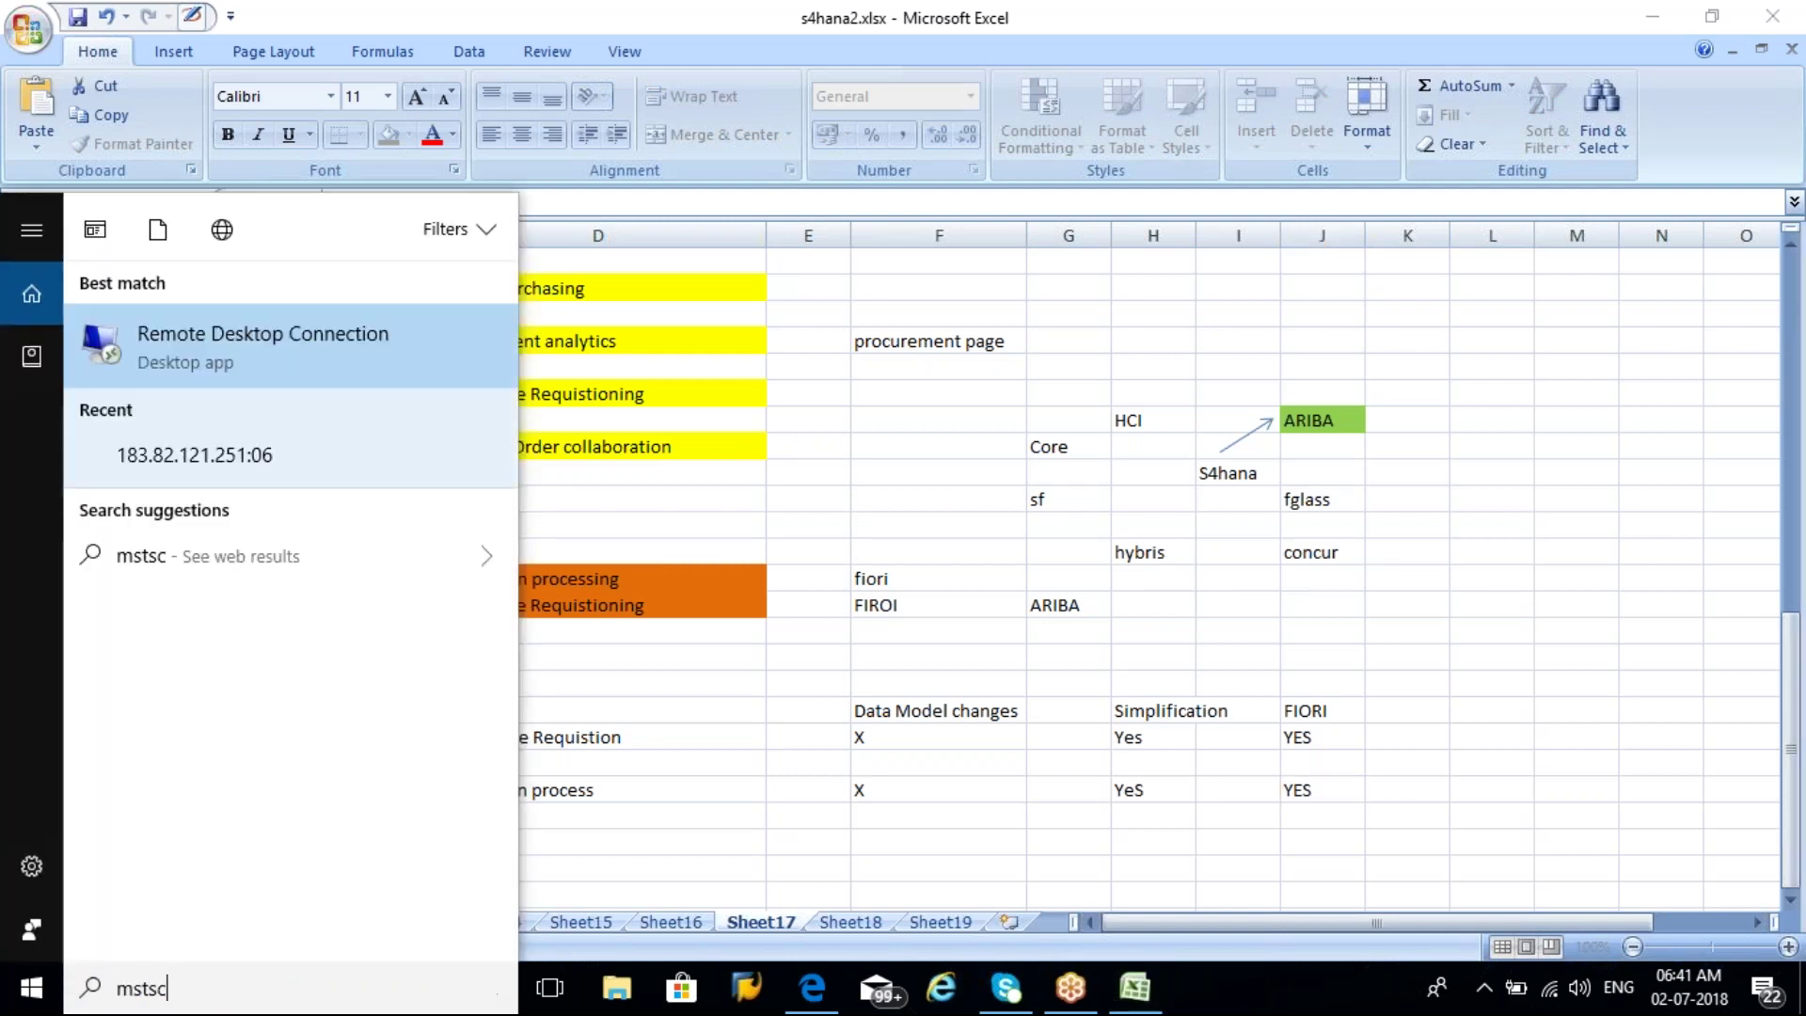
left_click(250, 455)
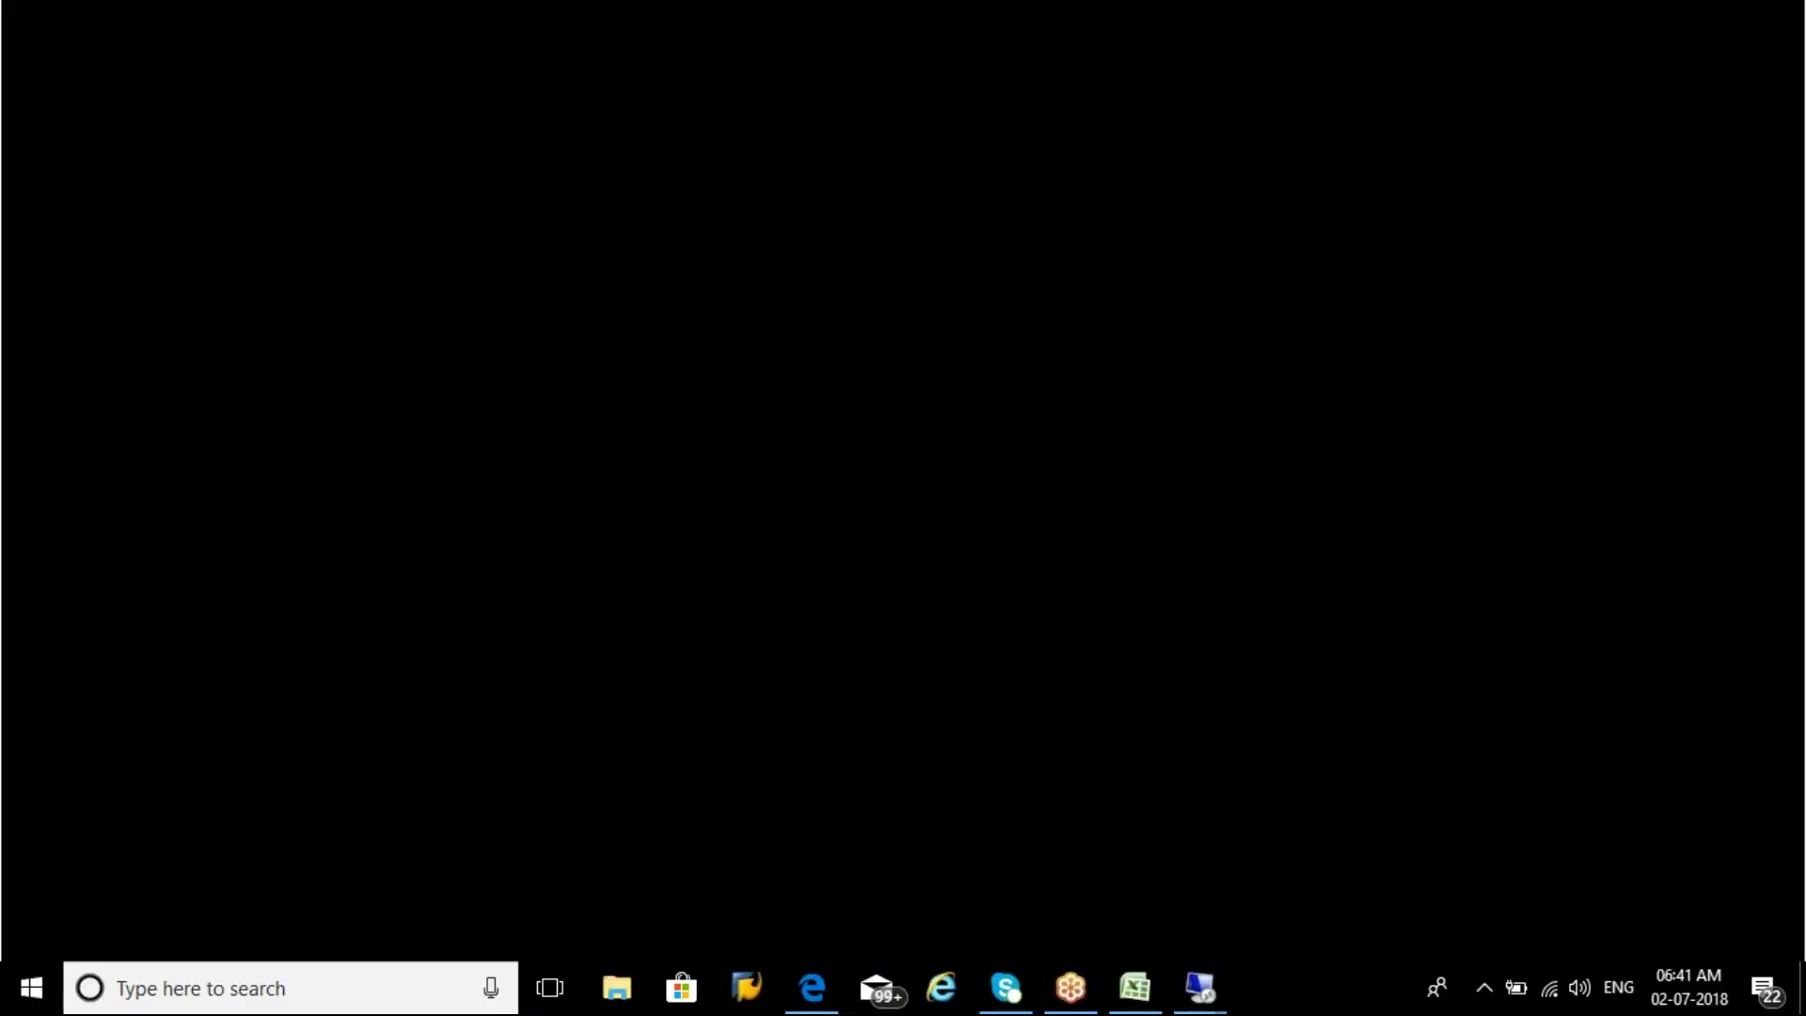
type("s")
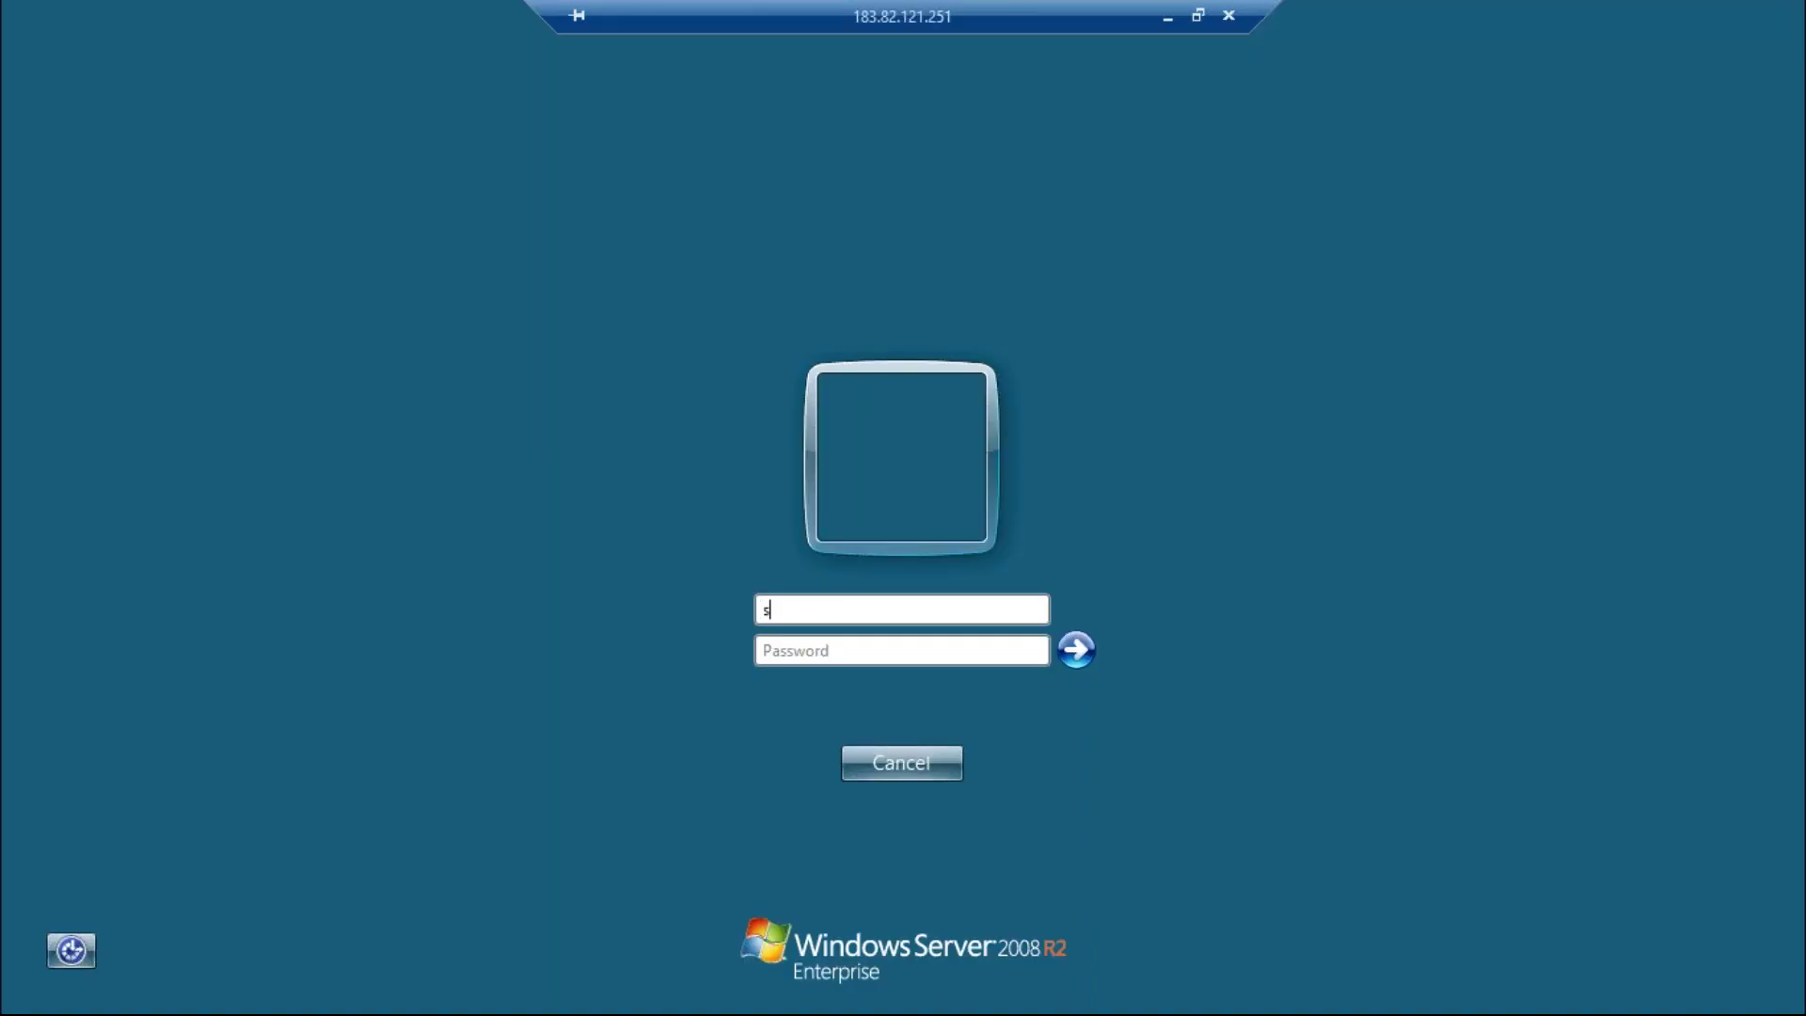
type("lsantosh")
key("Tab")
type("********")
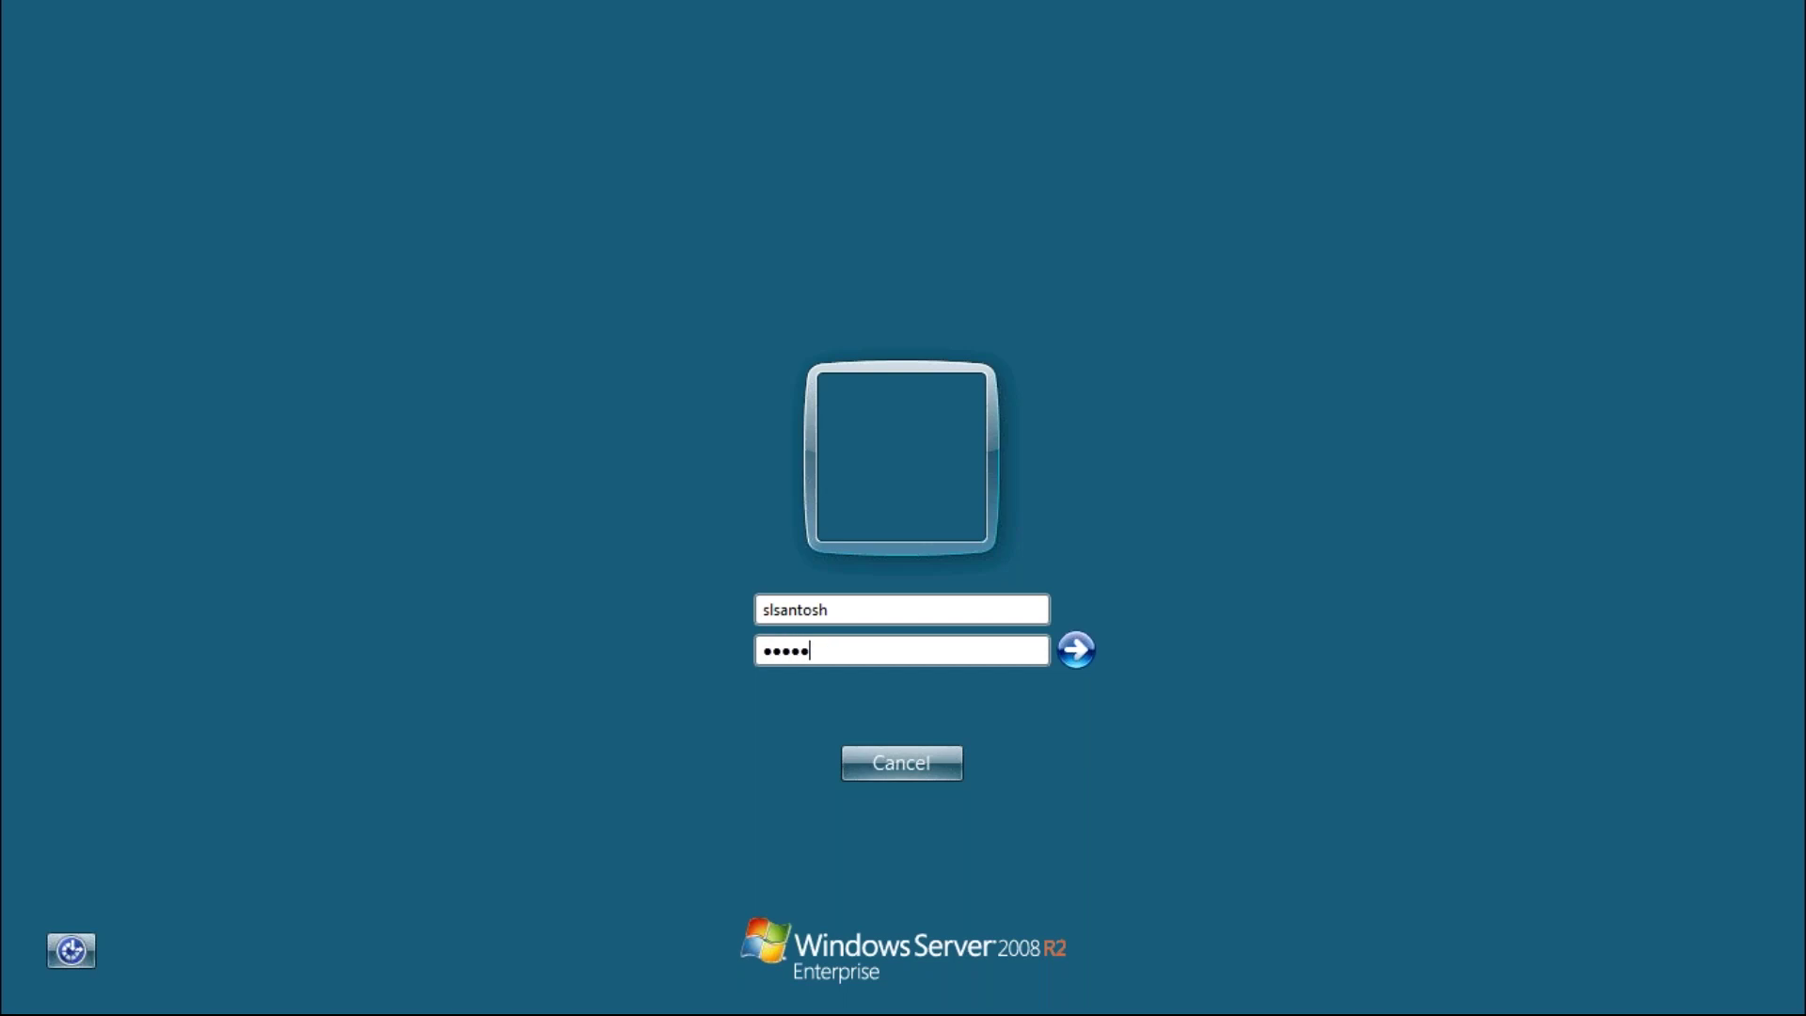
type("**")
key("Return")
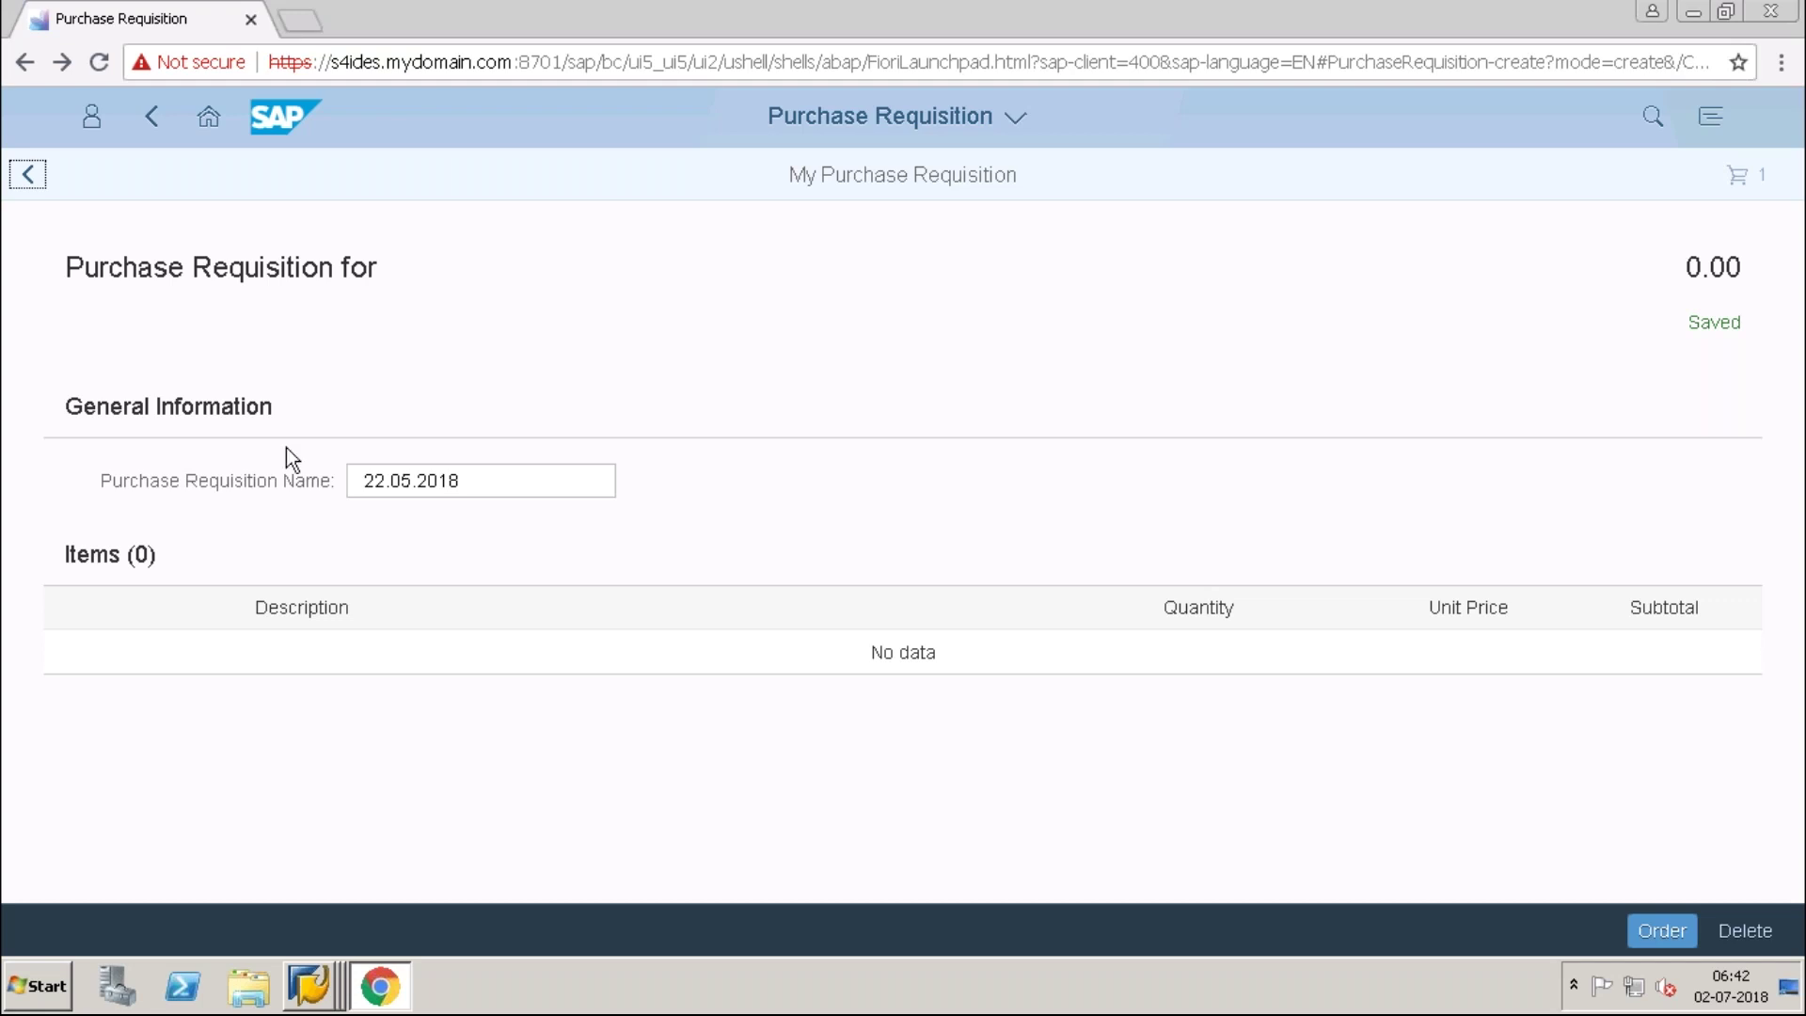
Leave the empty requisition 22.05.2018 and return to the launchpad Home page.
left_click(147, 120)
left_click(214, 124)
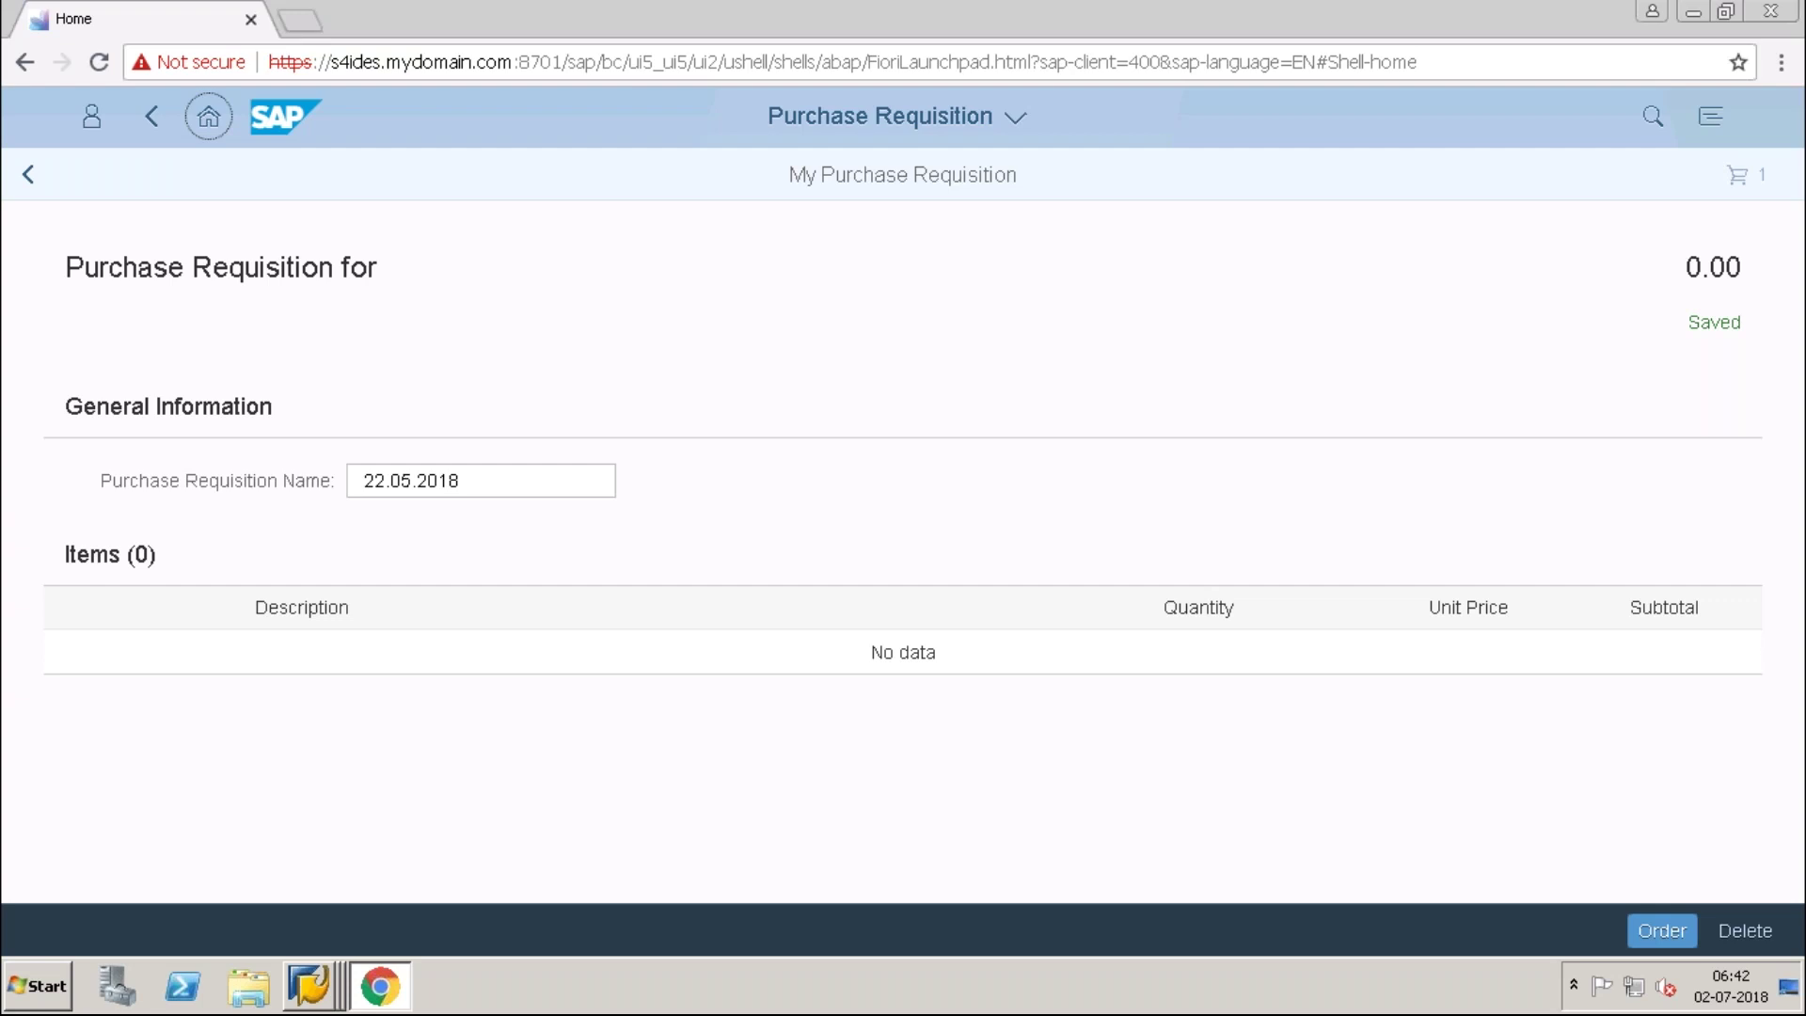
Sign in to the Fiori Launchpad with the account's username and password.
type("slsantosh")
key("Tab")
type("*******")
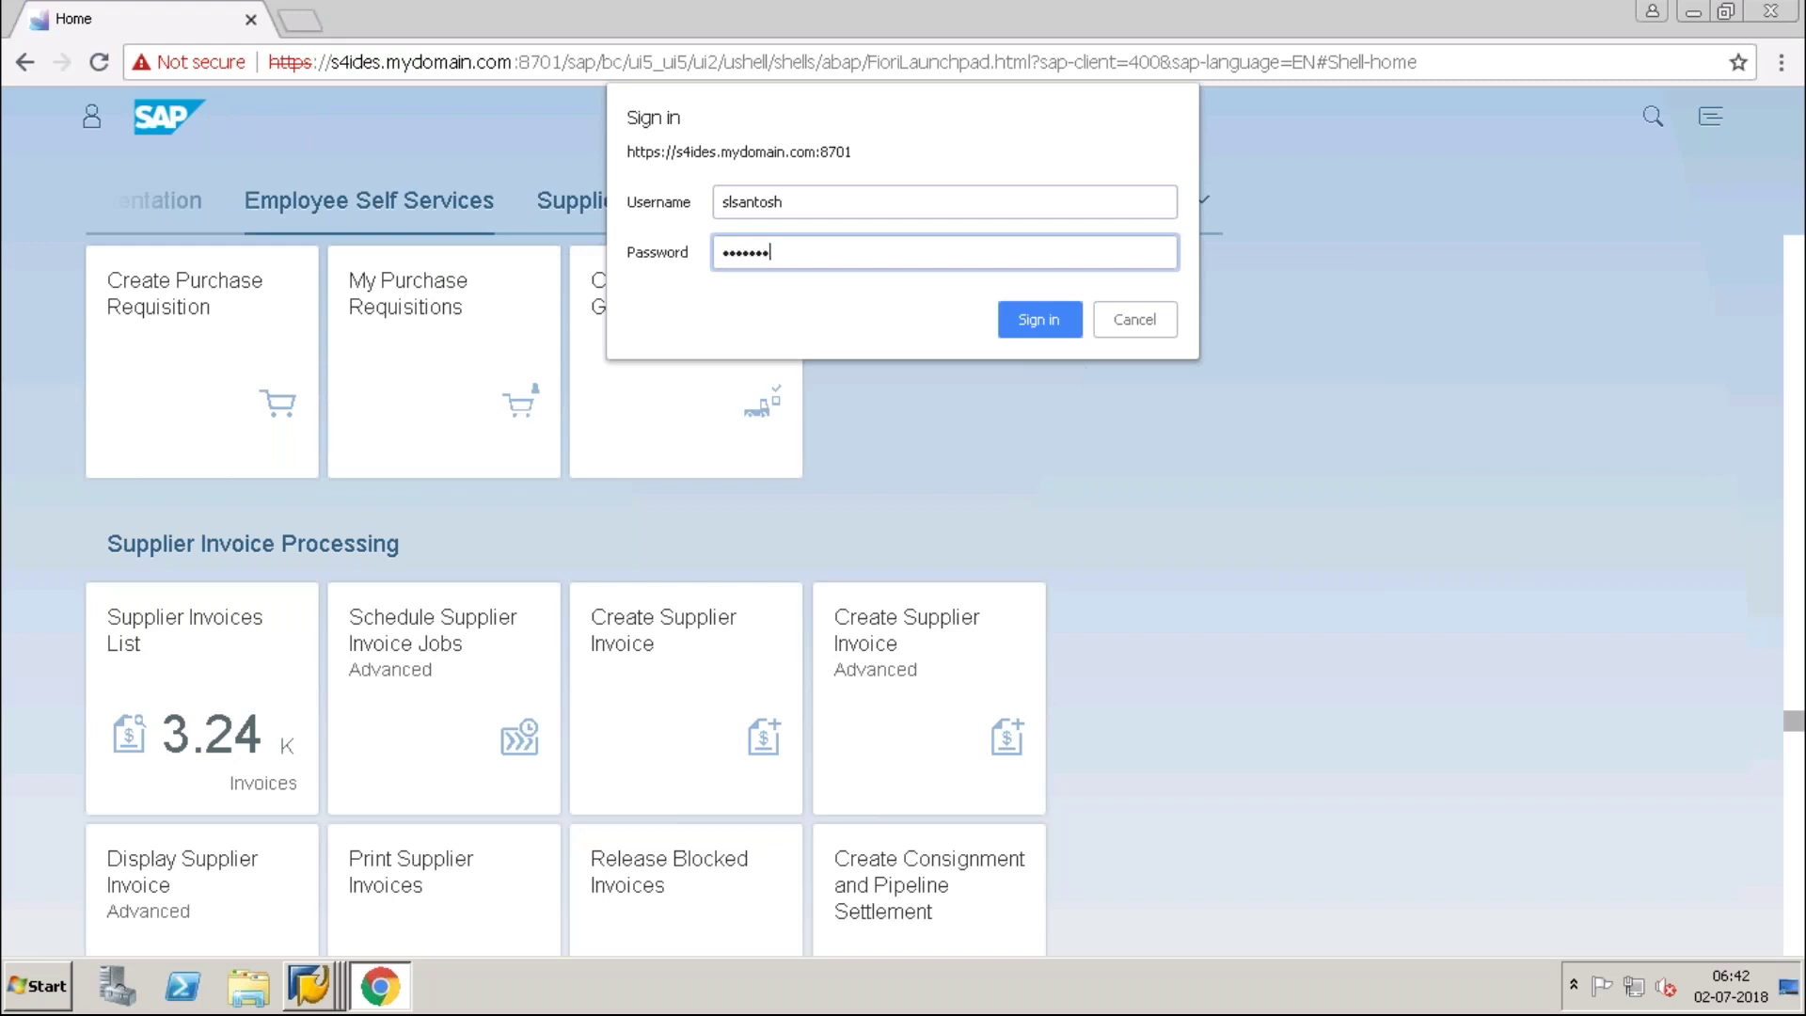
type("***")
key("Return")
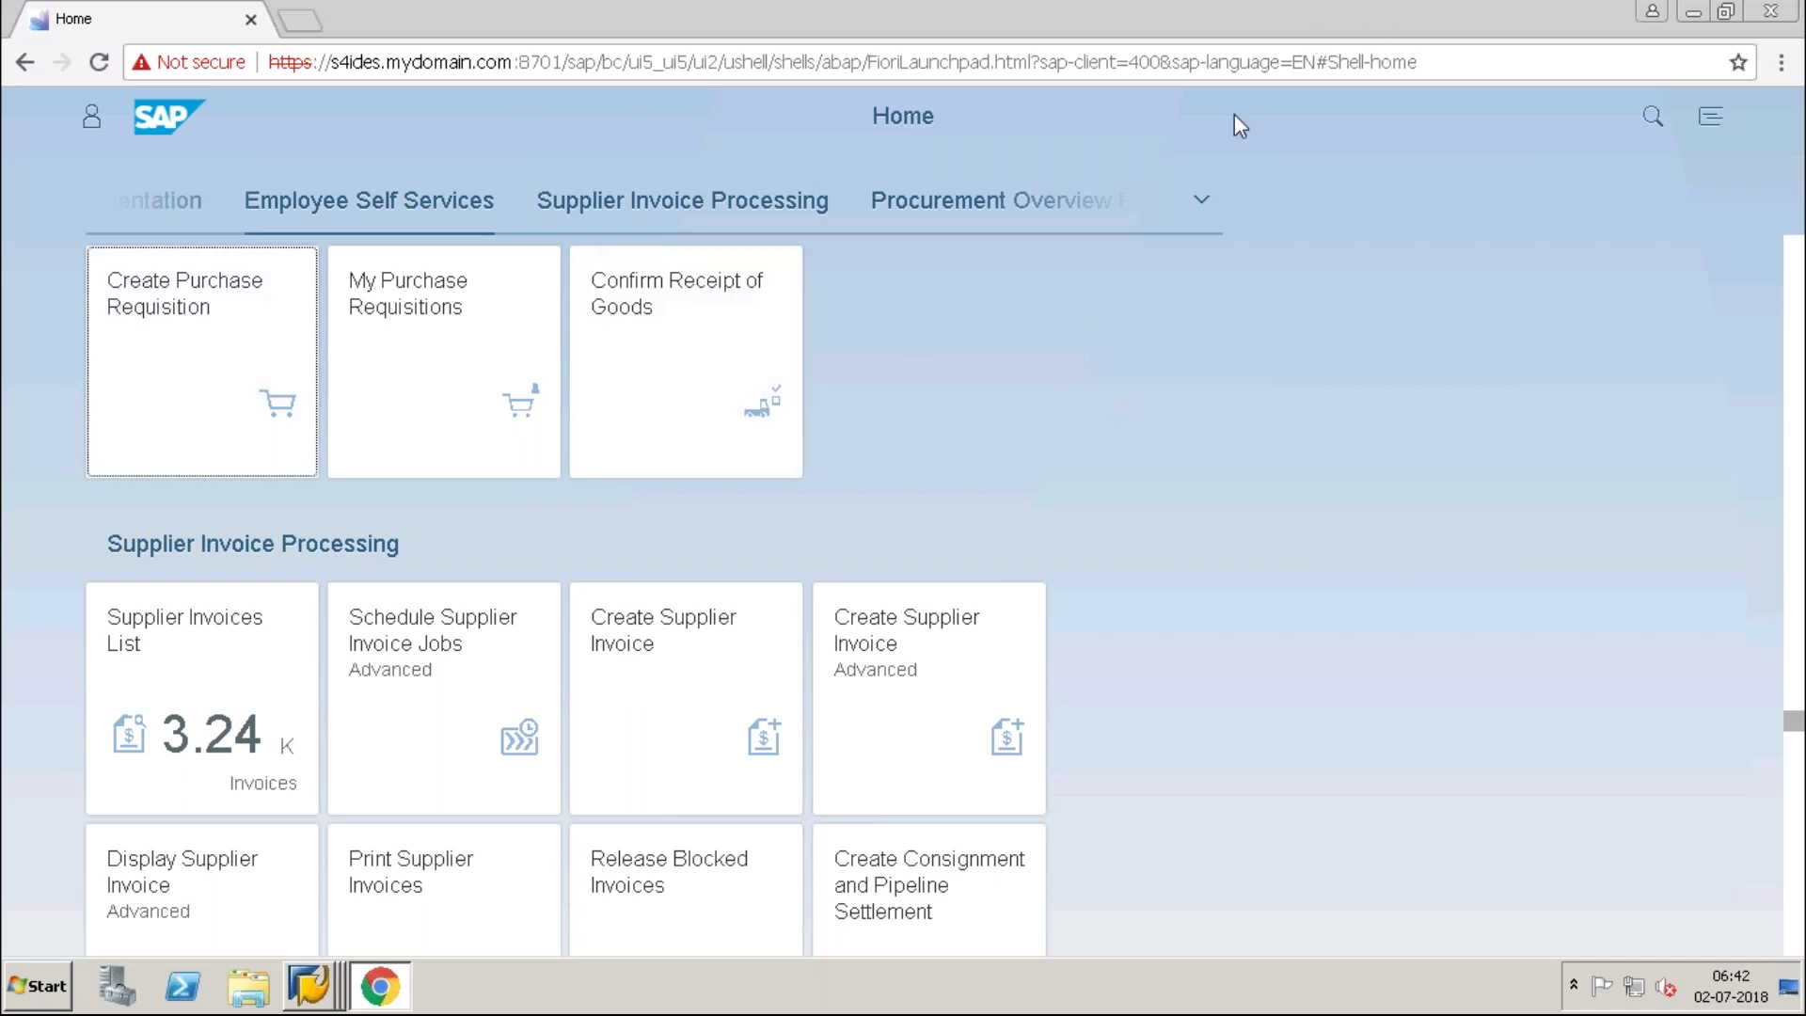
Open Create Purchase Requisition from the Purchase Requisition Processing group, then minimize Remote Desktop.
left_click(1201, 199)
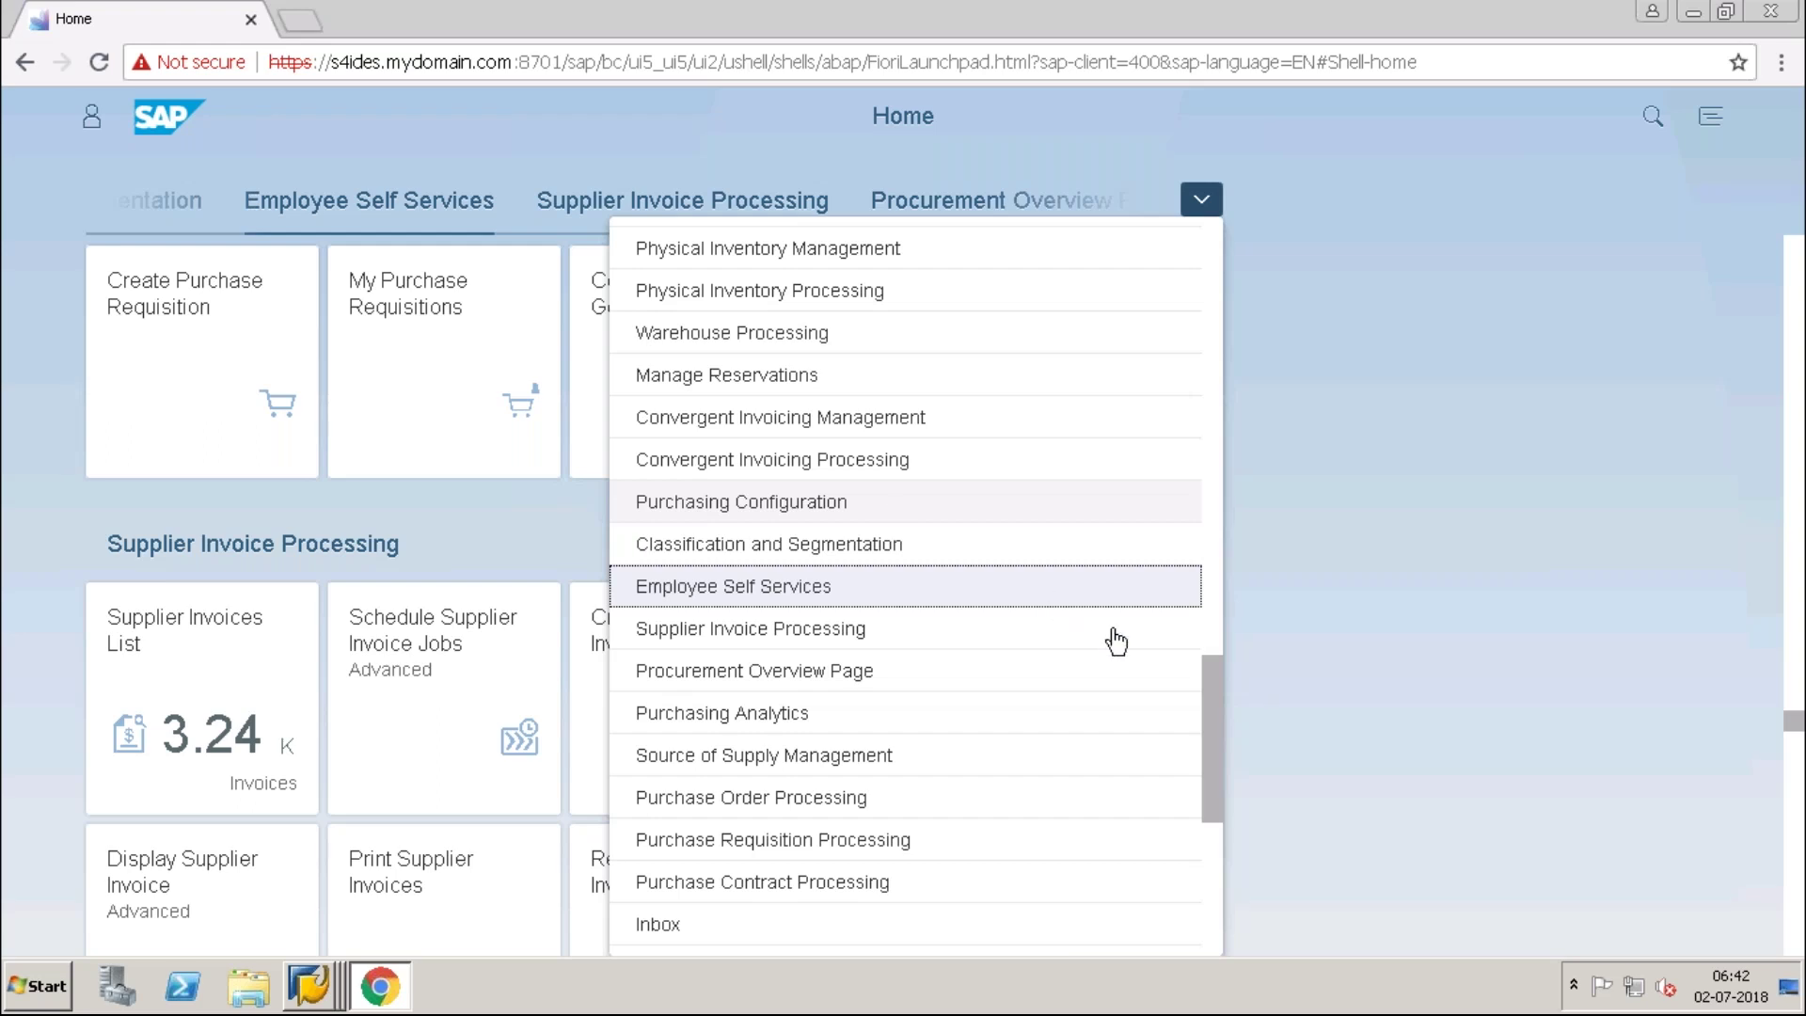
left_click(805, 847)
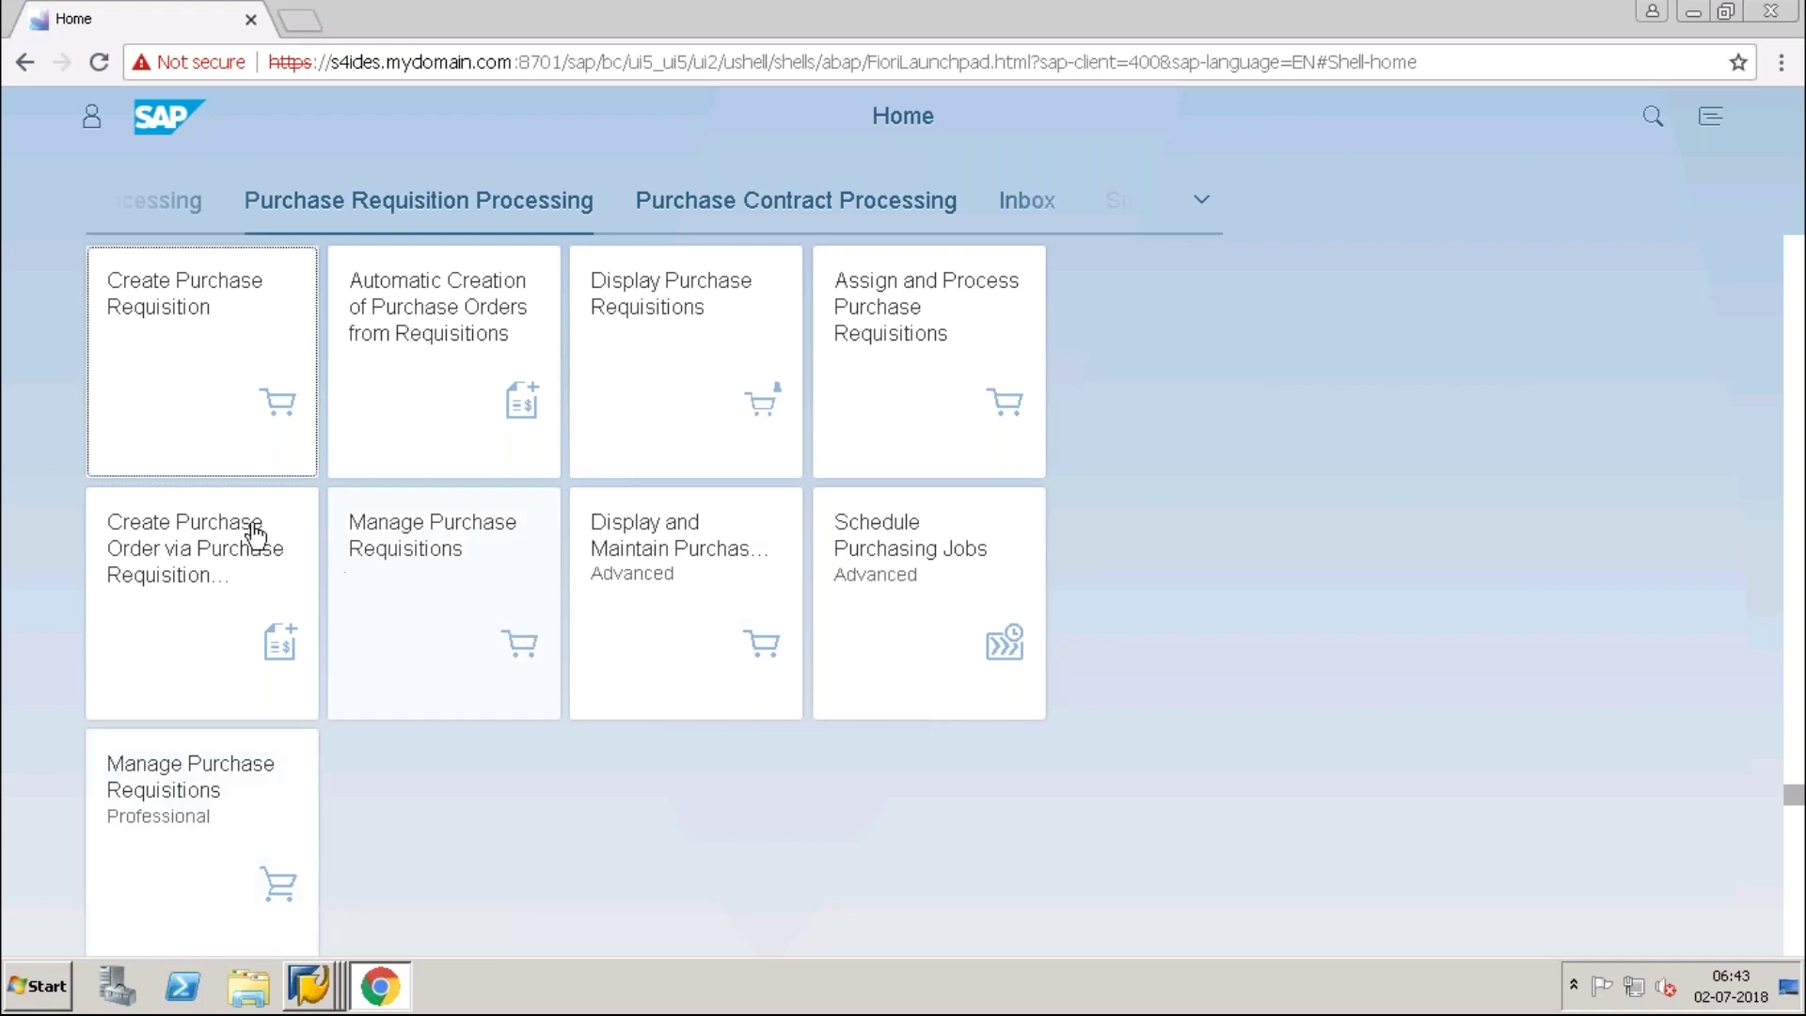
left_click(212, 455)
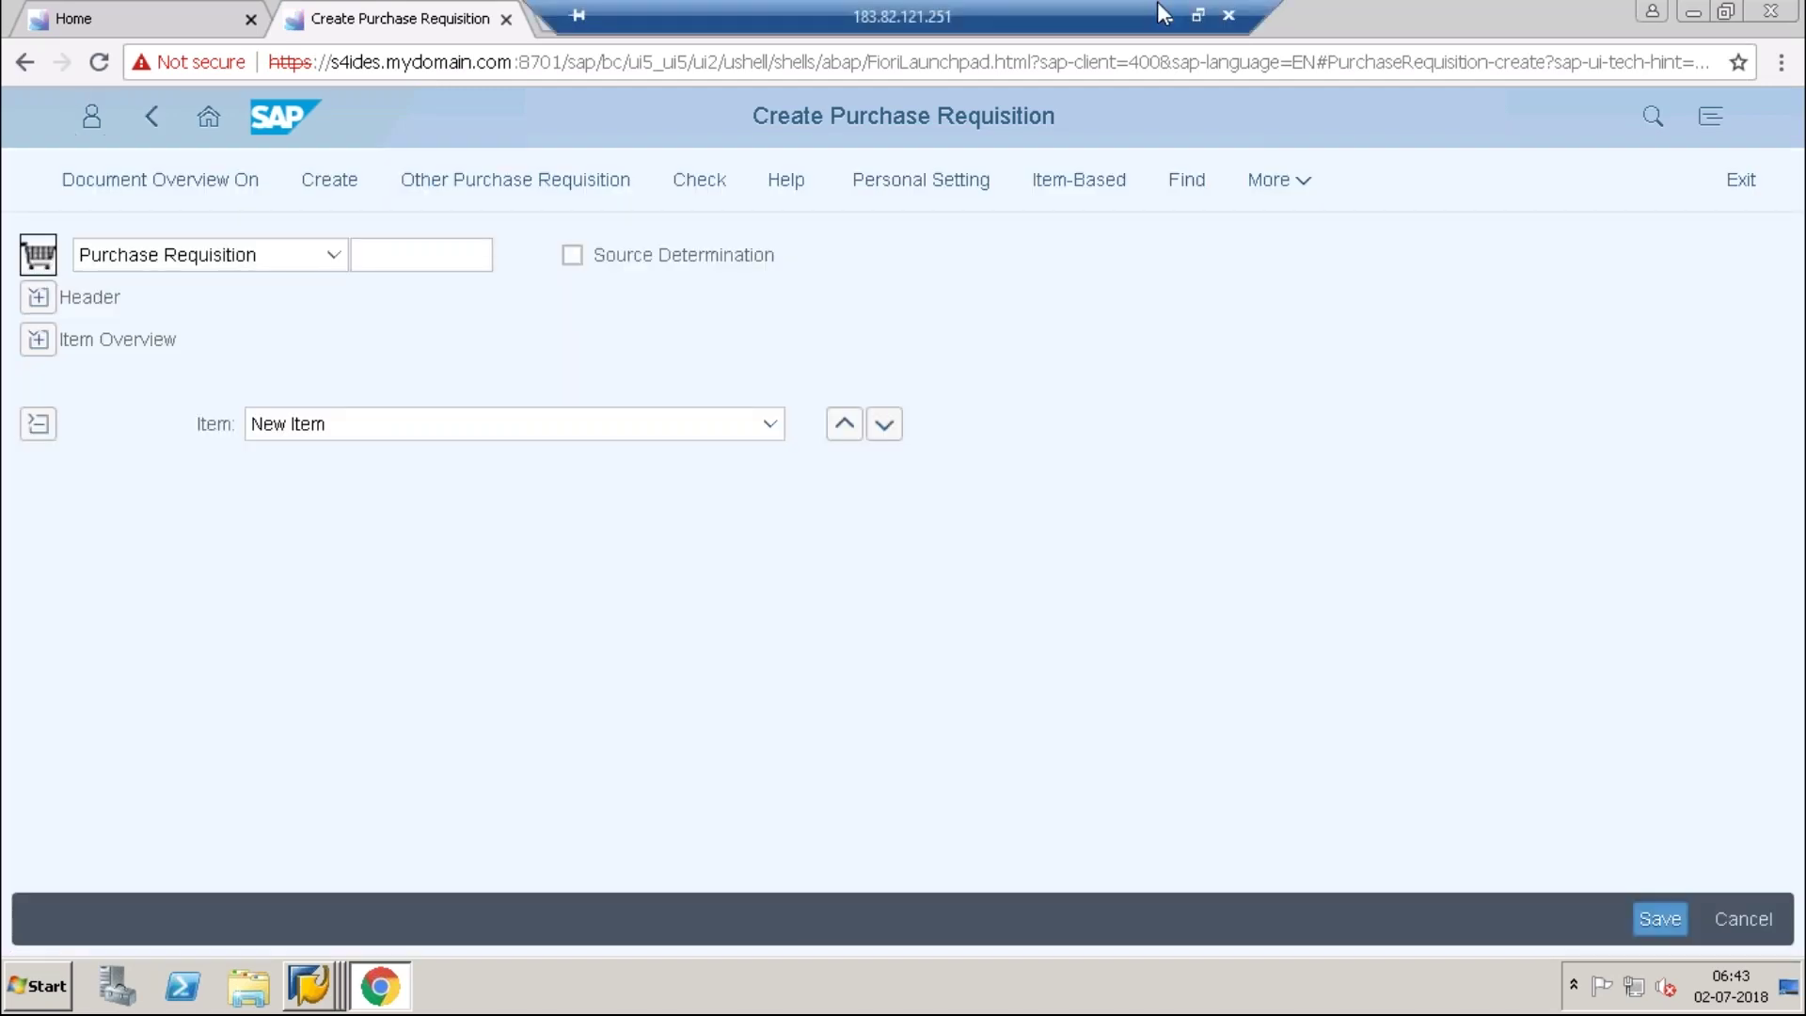
left_click(1165, 13)
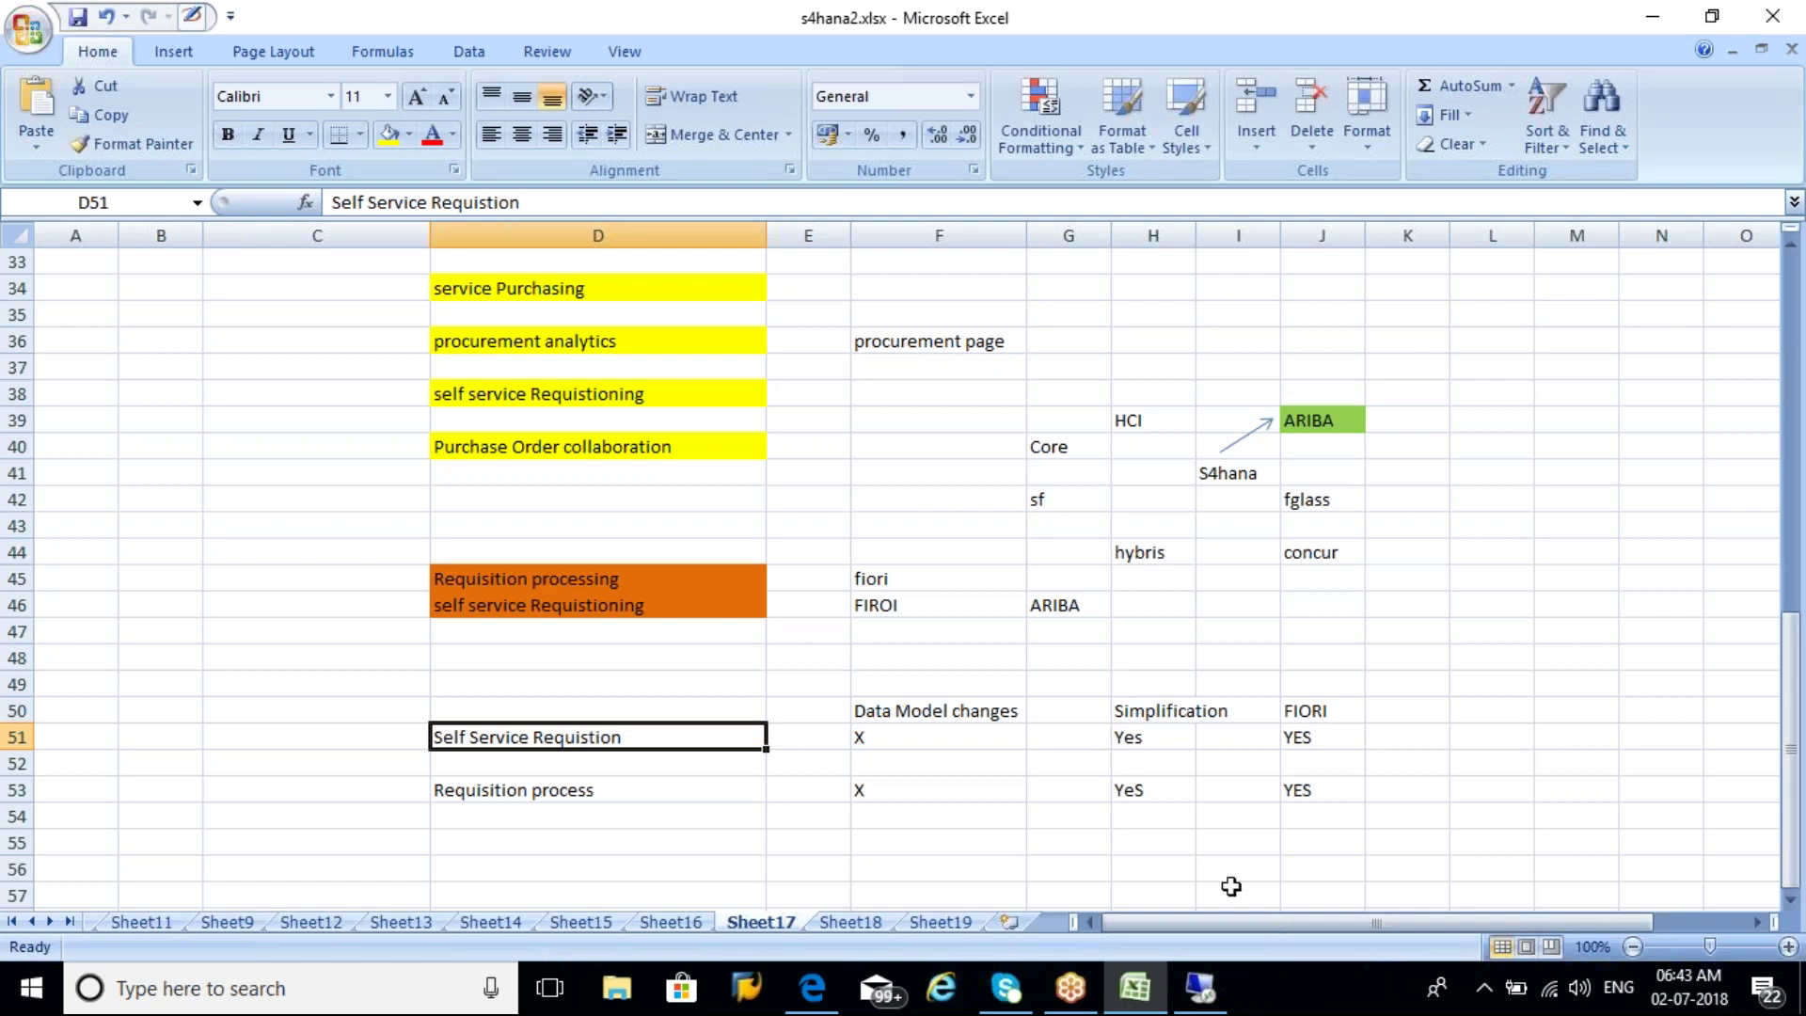
mouse_move(1200, 990)
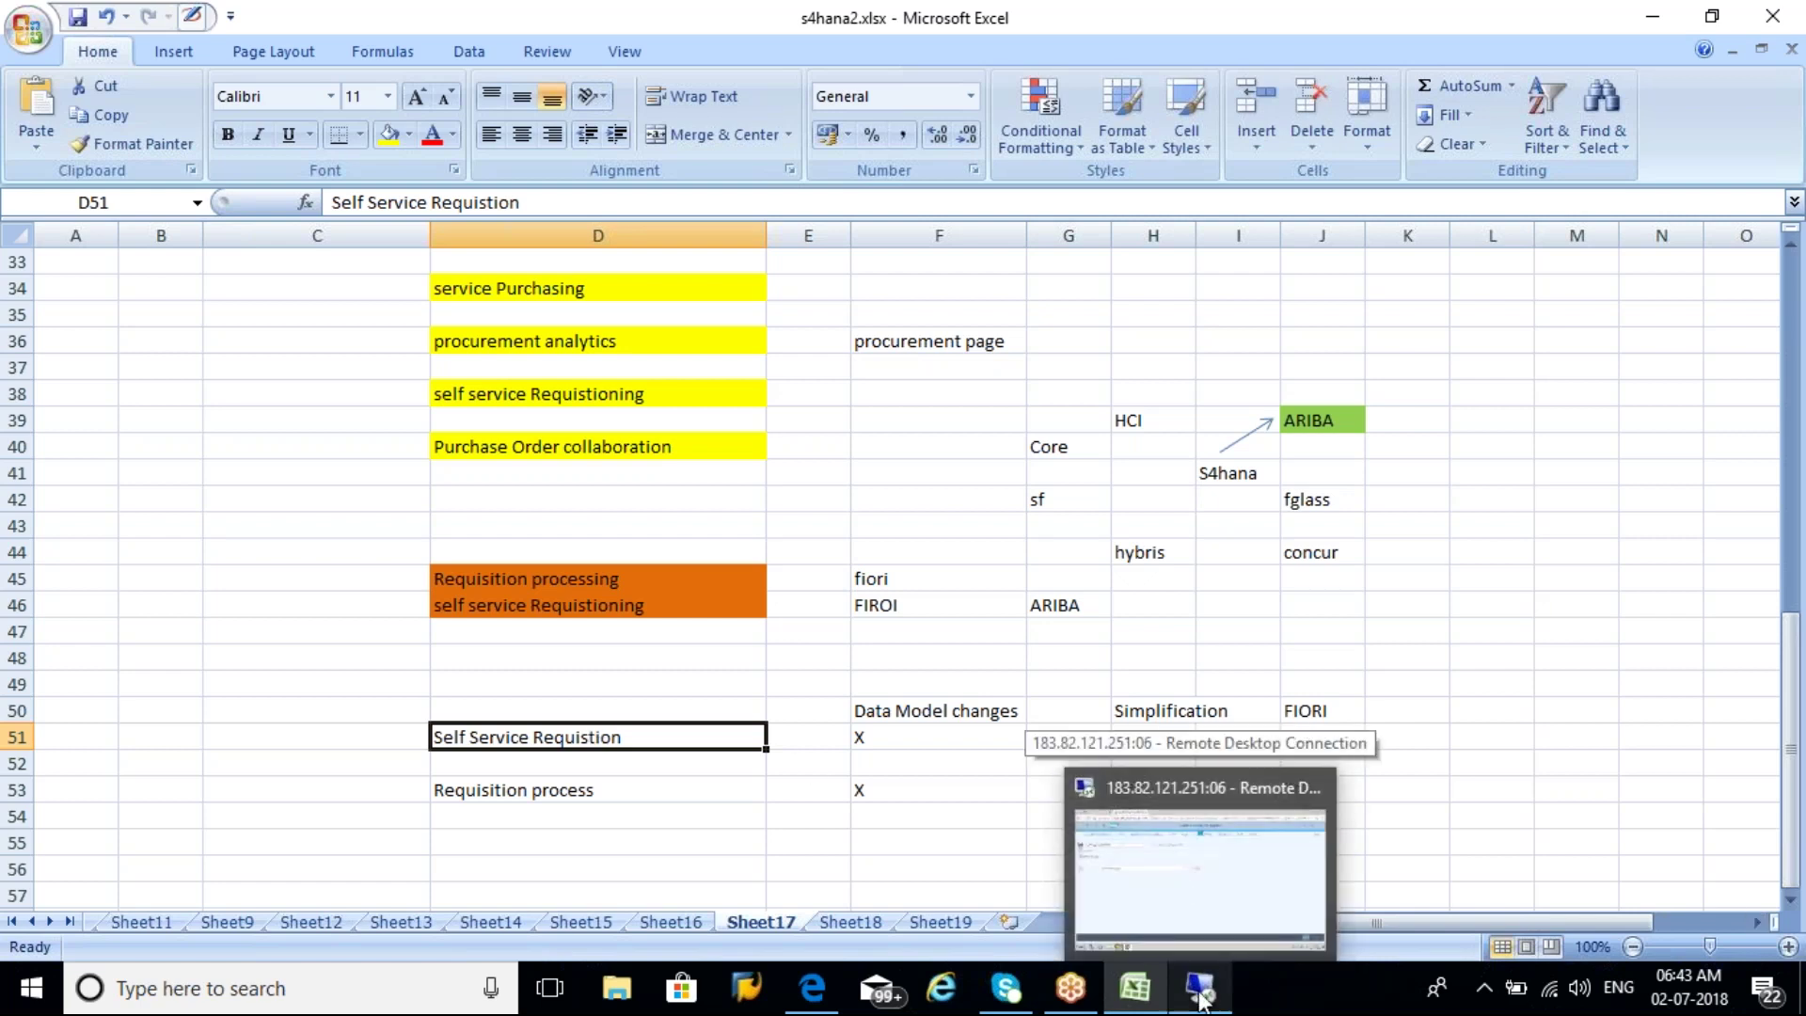
left_click(1201, 990)
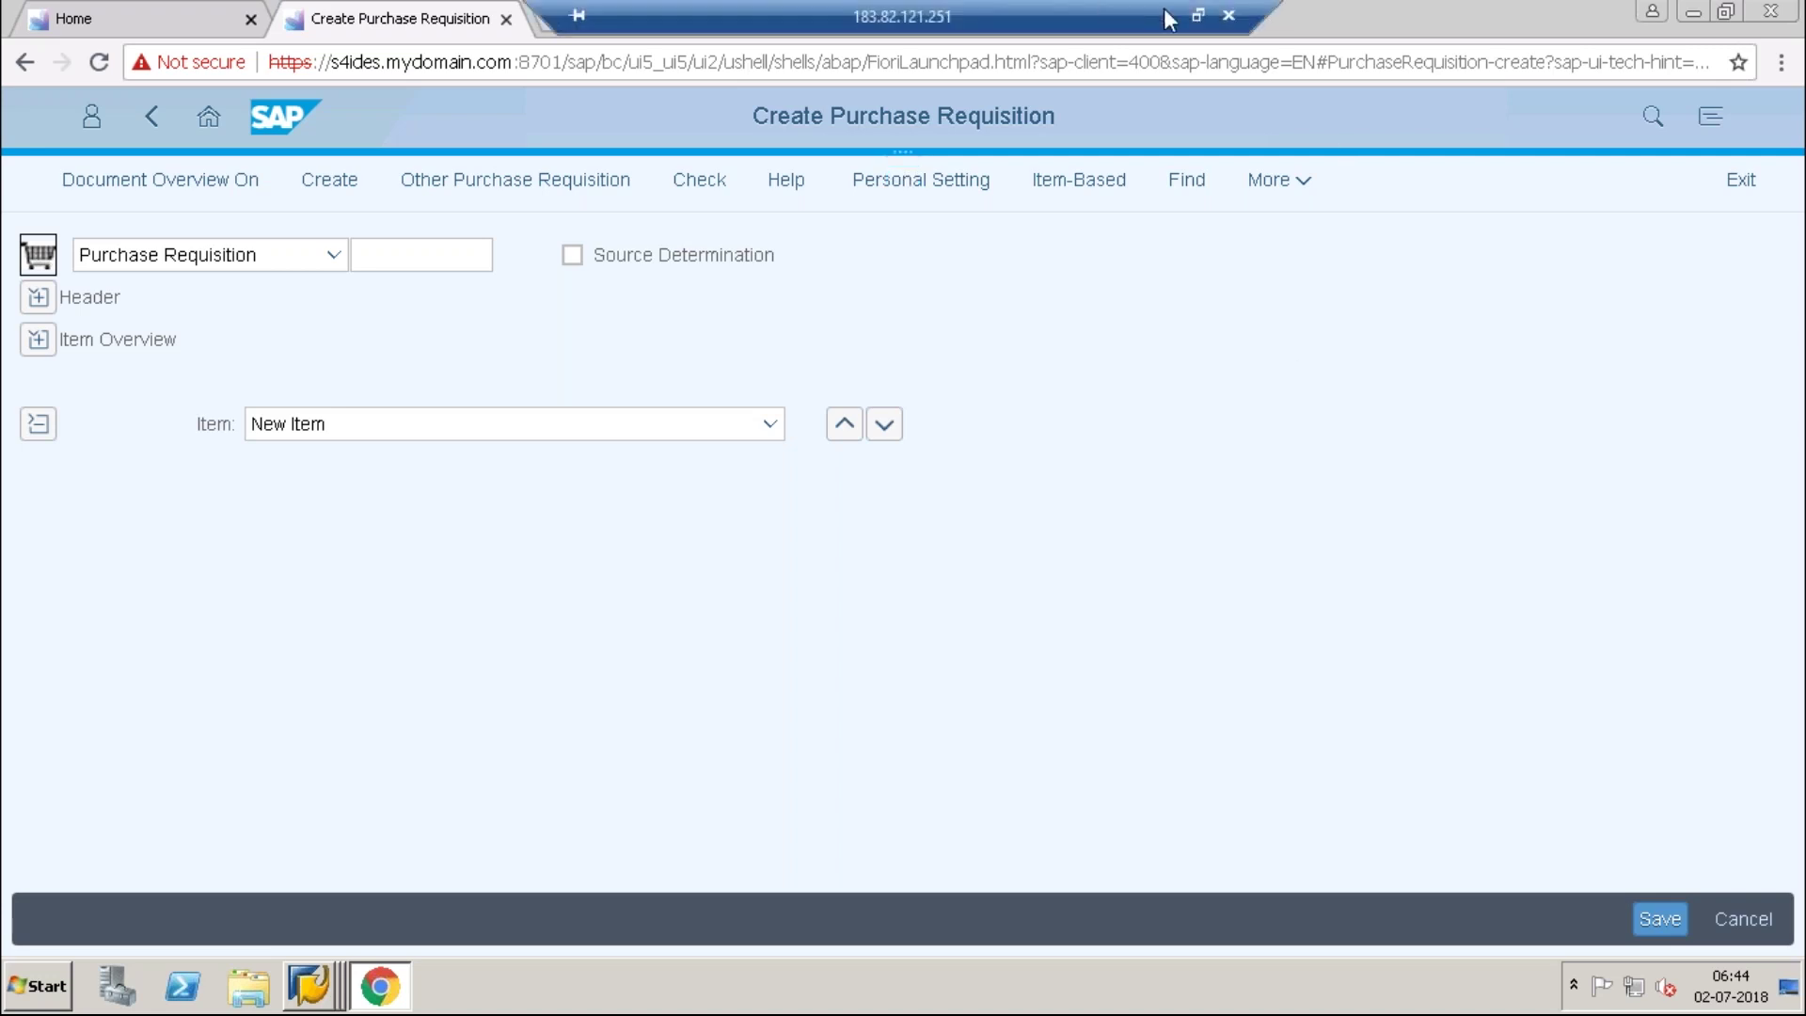
left_click(1167, 16)
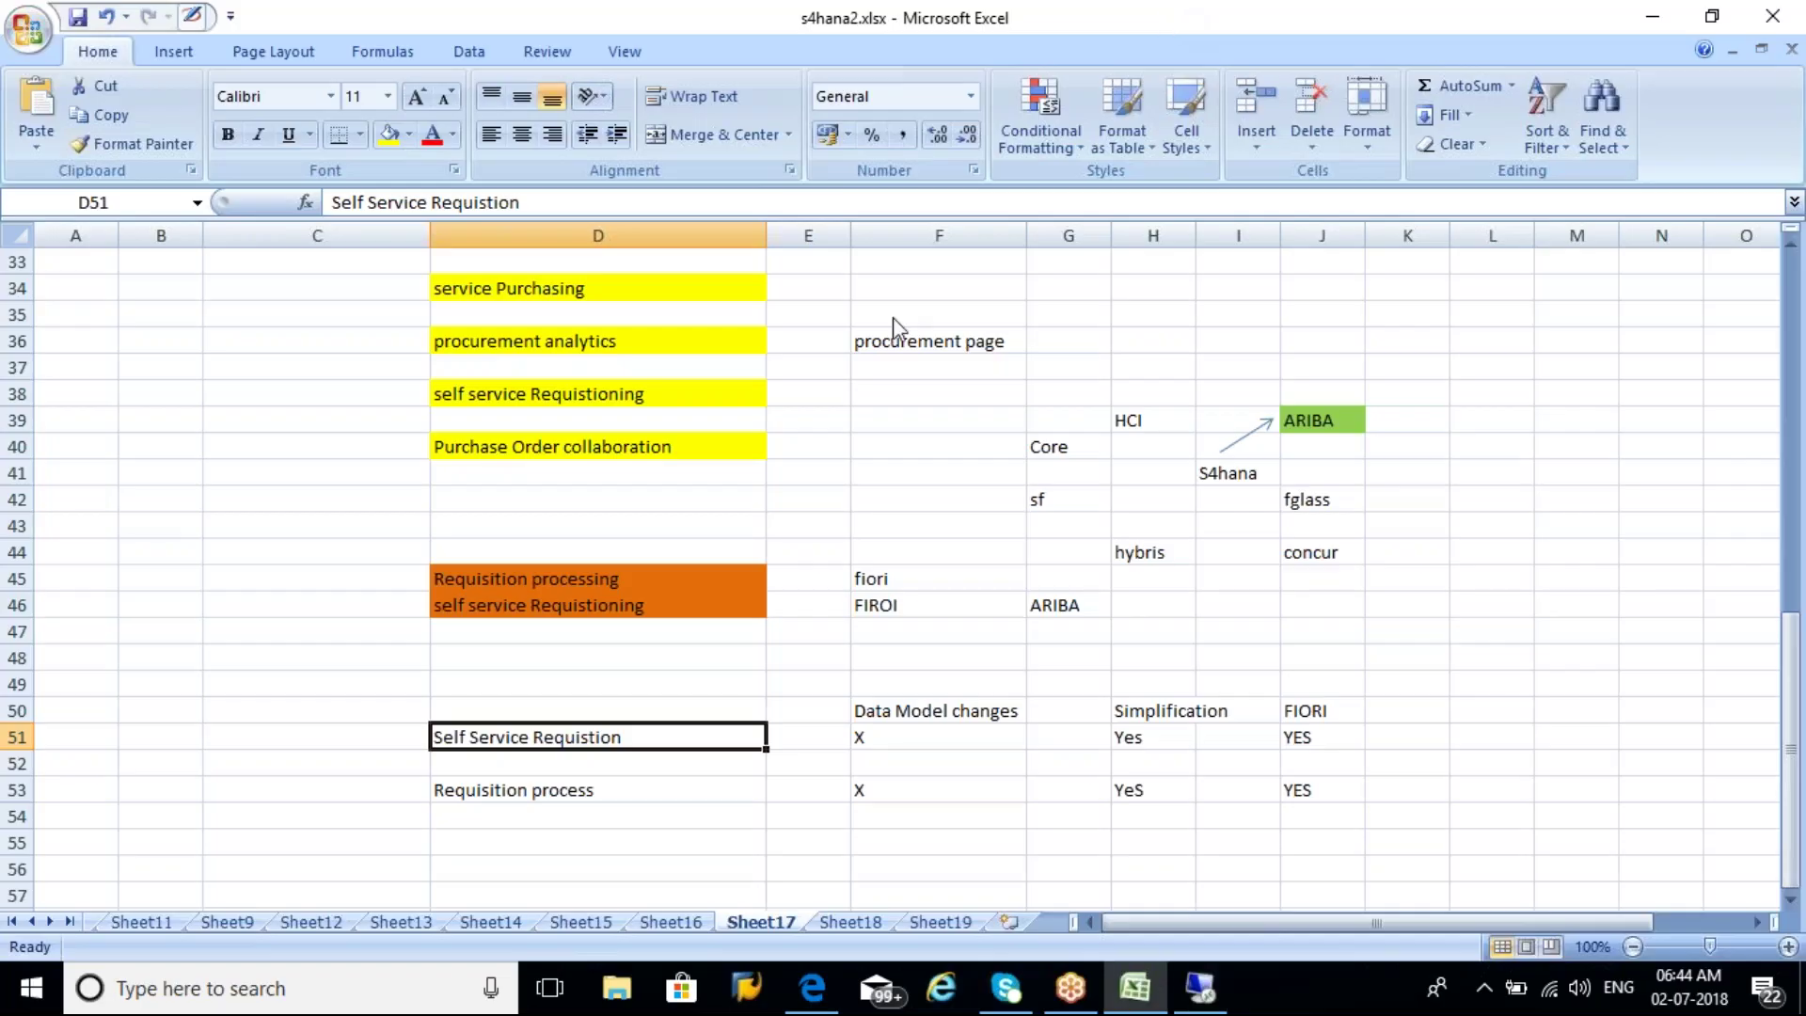
Add a new worksheet with Create Purchase requisiton in F6 and autofit column F.
left_click(598, 789)
left_click(1015, 923)
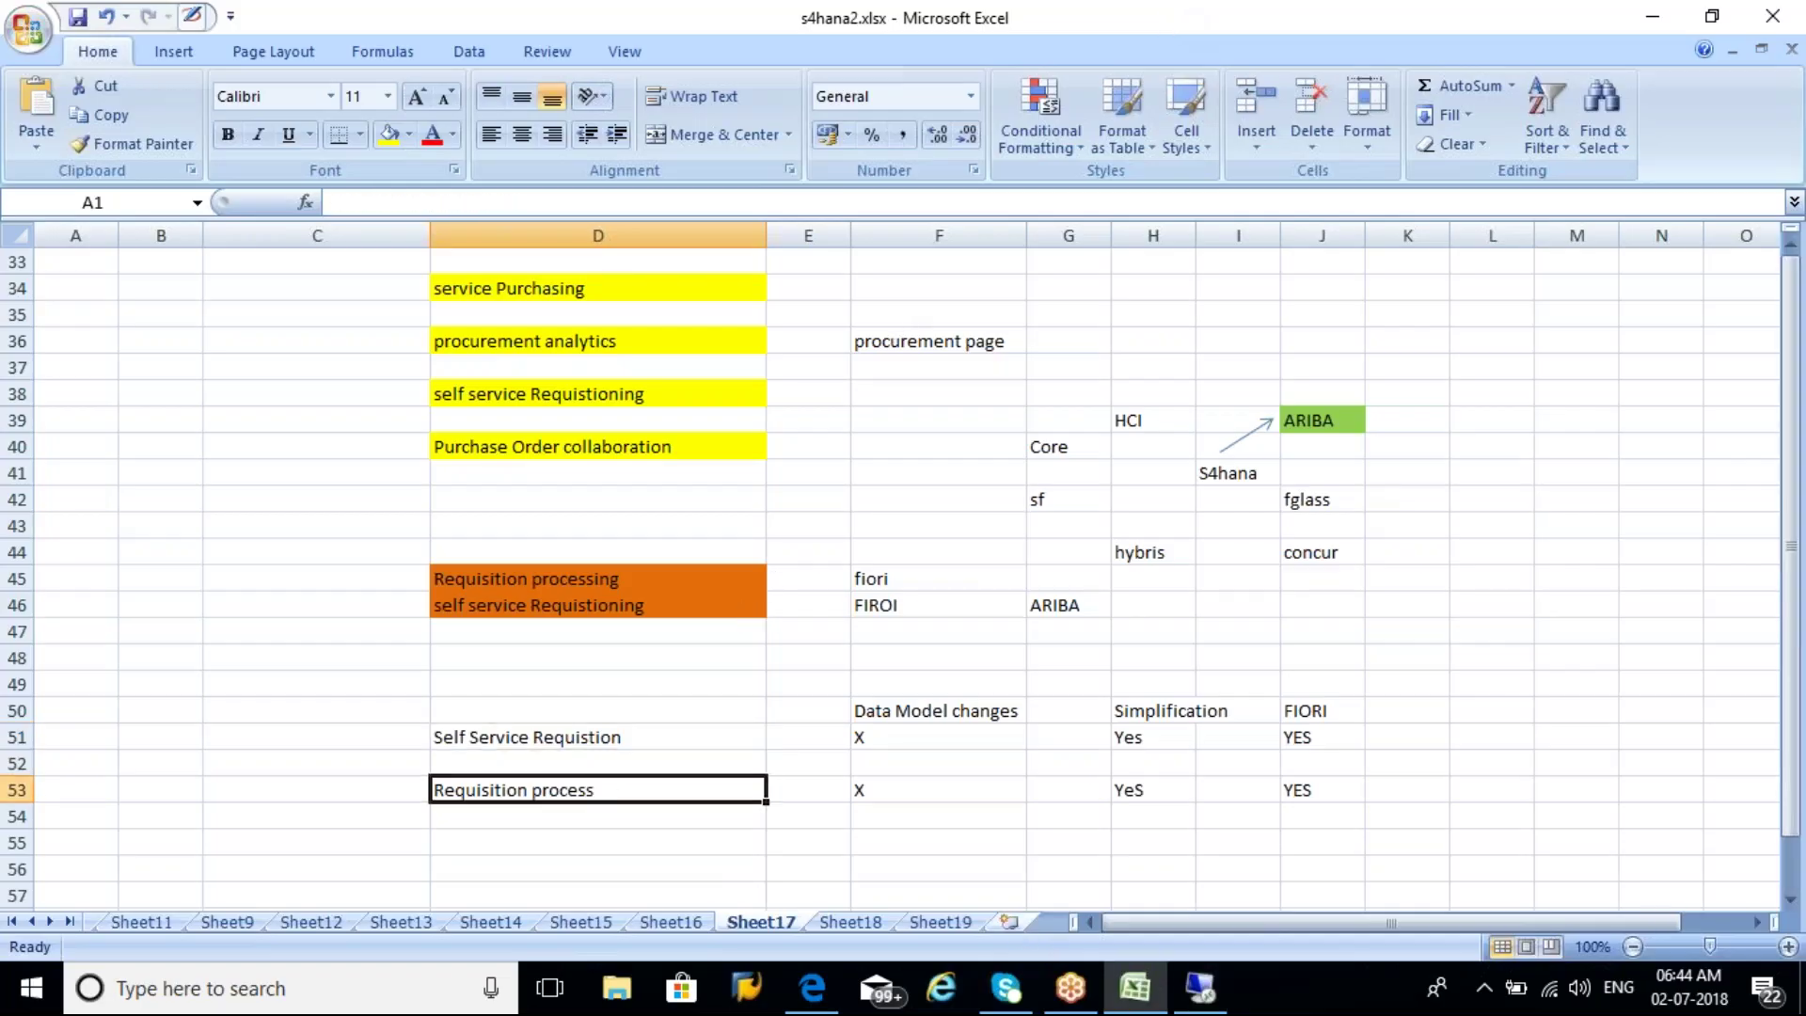
left_click_drag(471, 371, 620, 479)
left_click(498, 400)
type("Create Purchase requisiton")
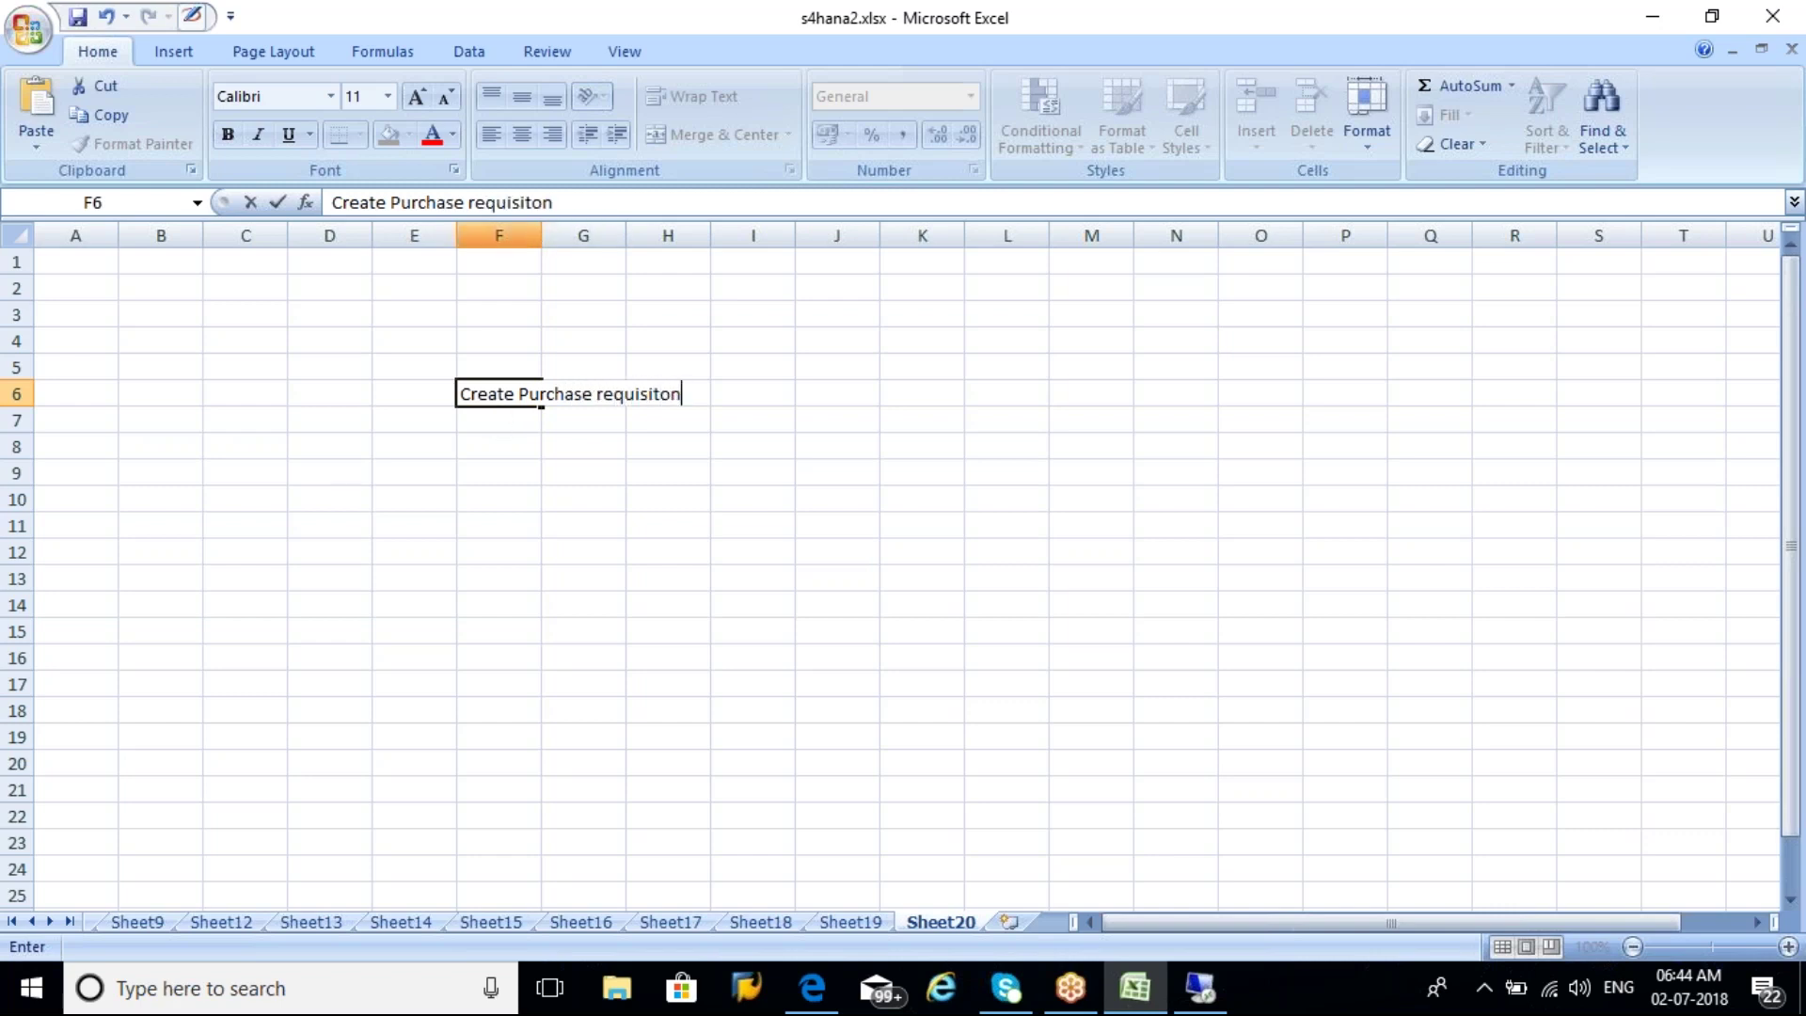
left_click(516, 235)
left_click(522, 260)
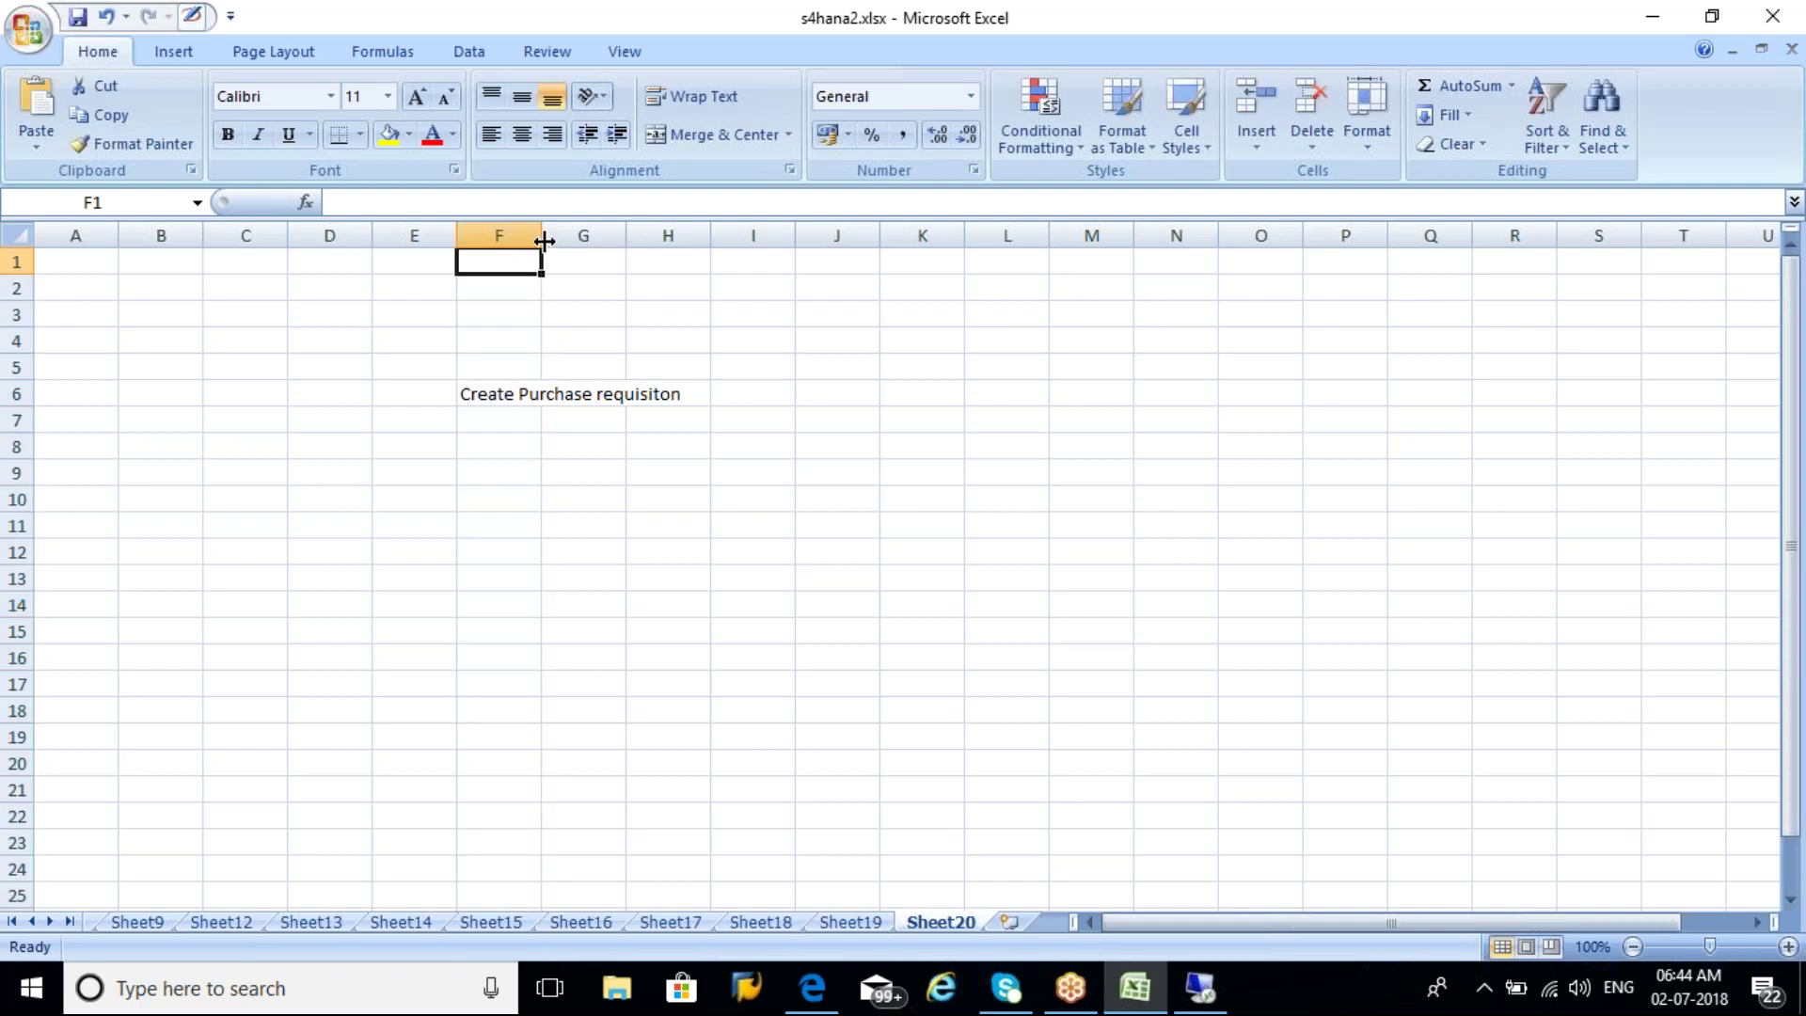
double_click(544, 241)
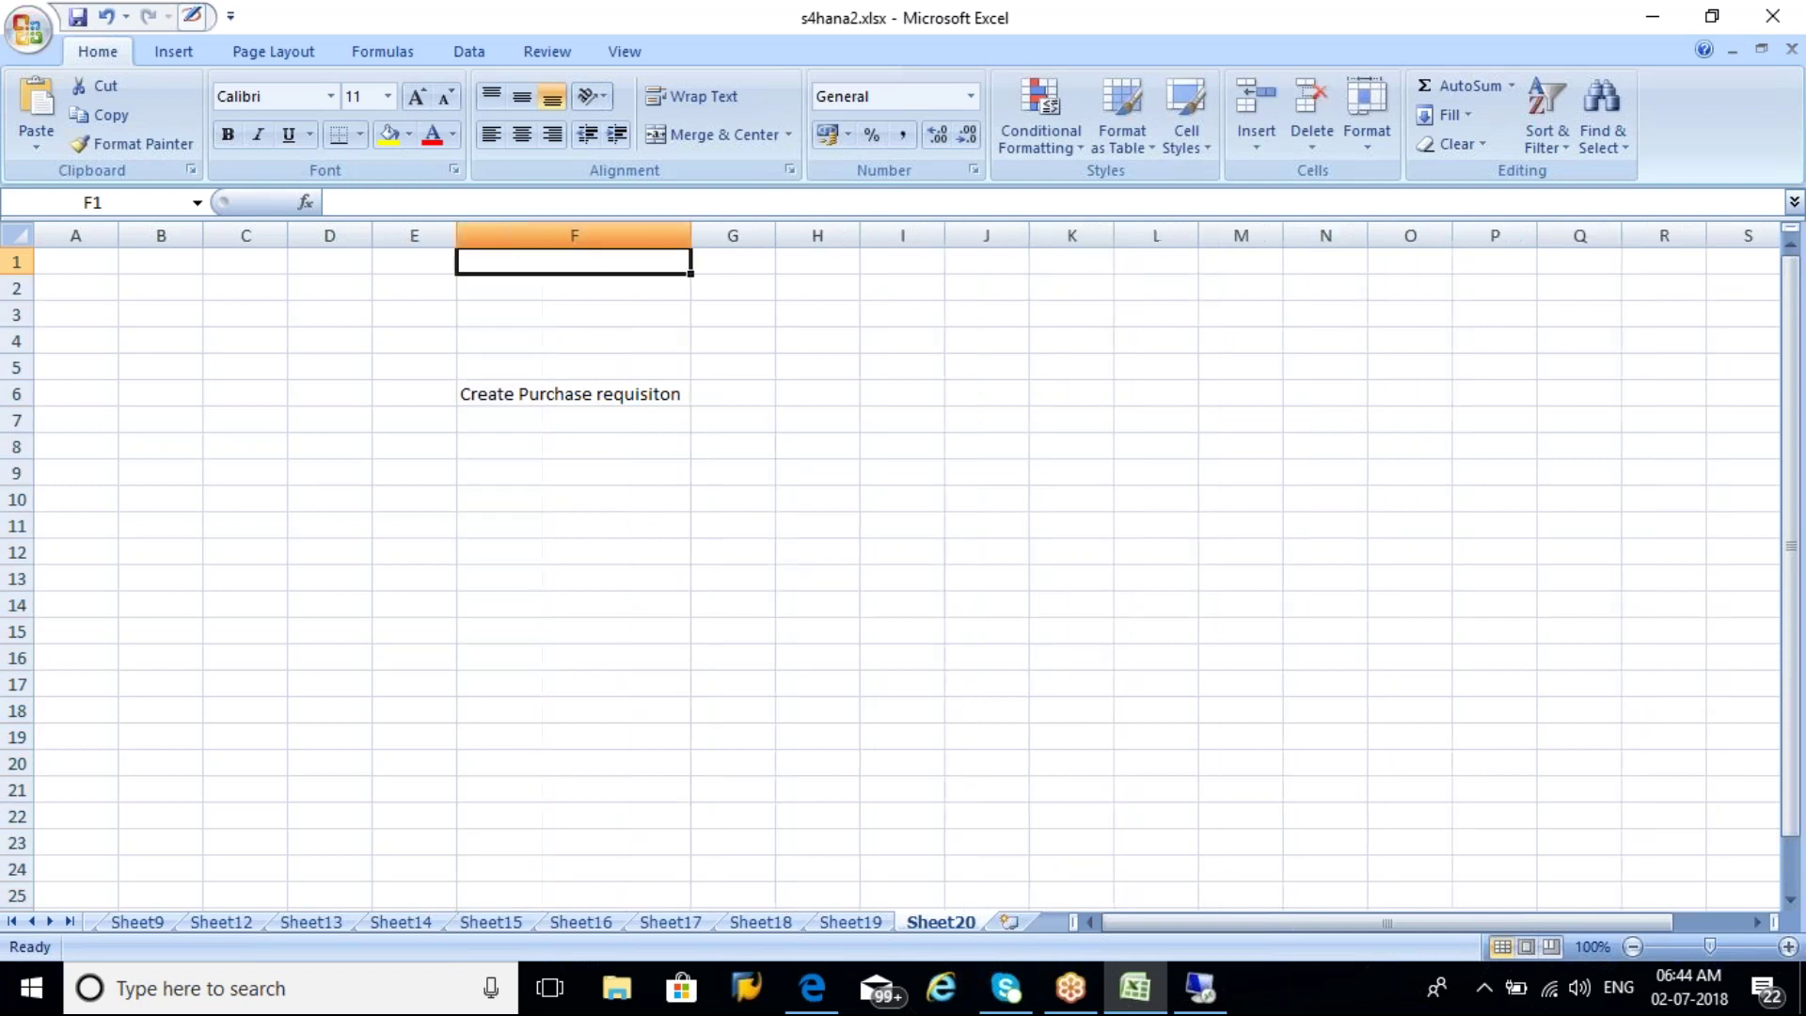
left_click(565, 384)
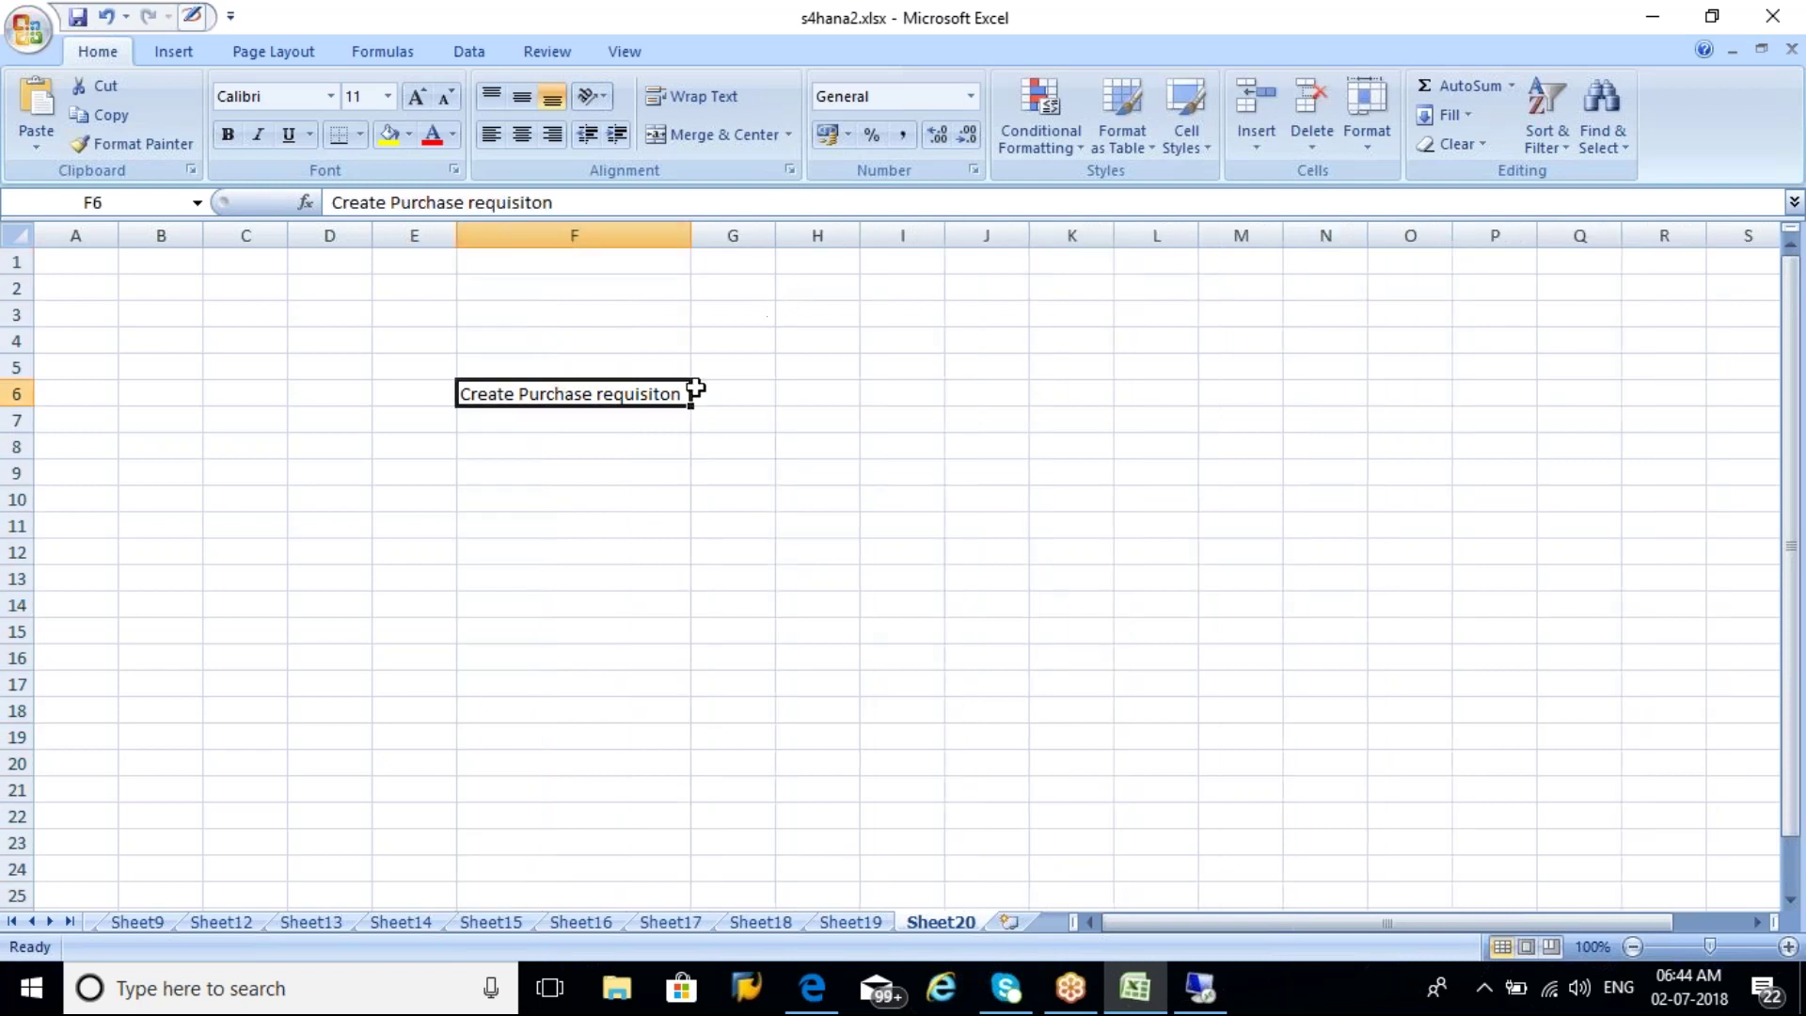
Label H2 Self Service Requisitioning and H9 Requirement processing.
left_click(797, 291)
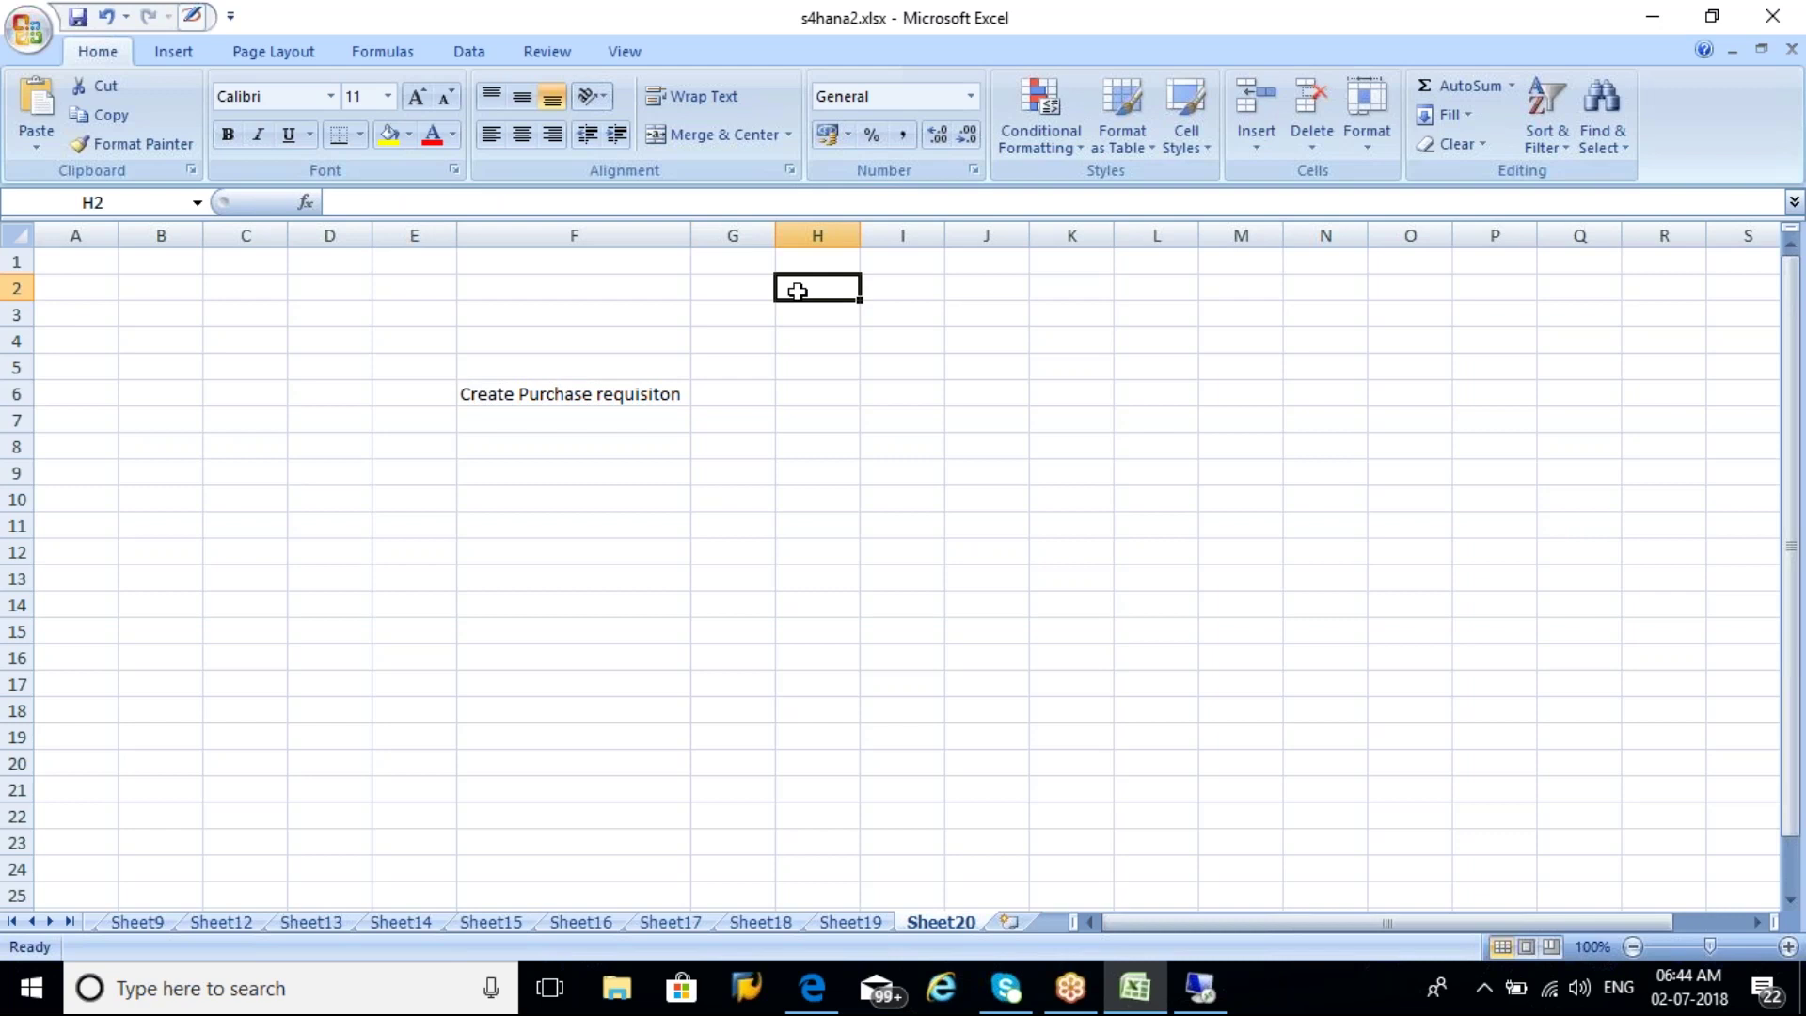
type("Self Ser")
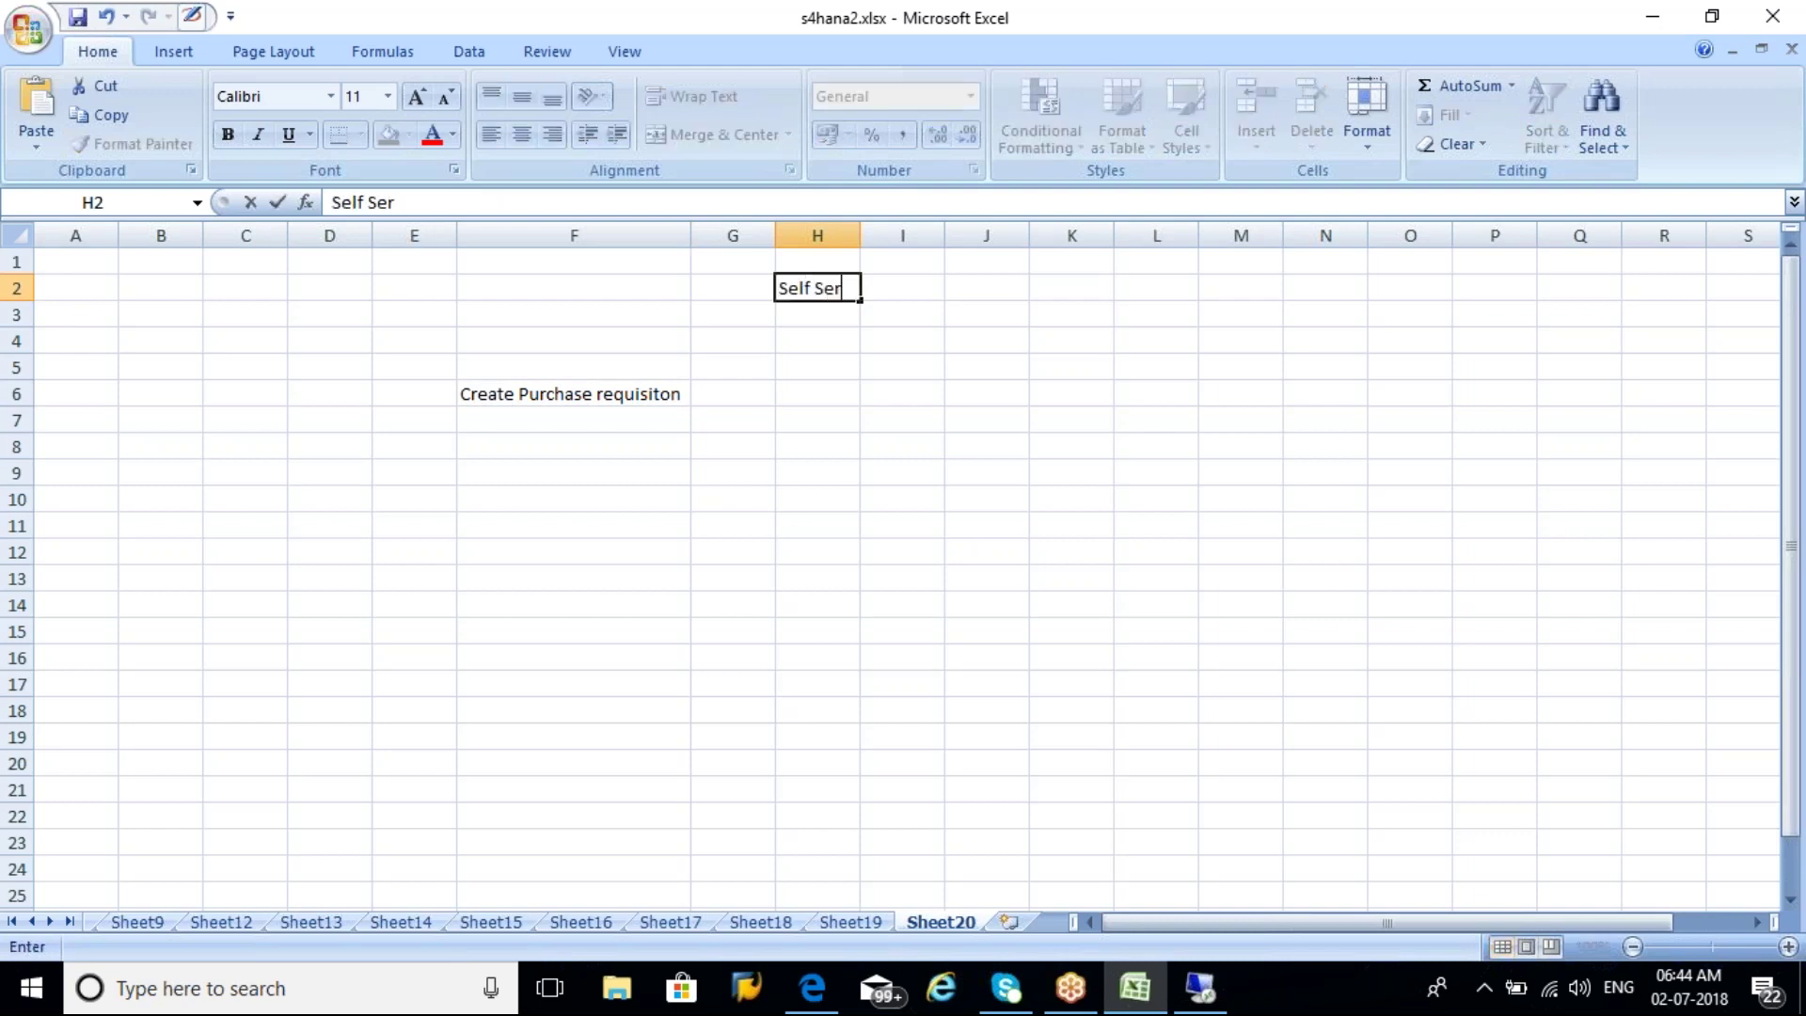
type("vice Requisitioning")
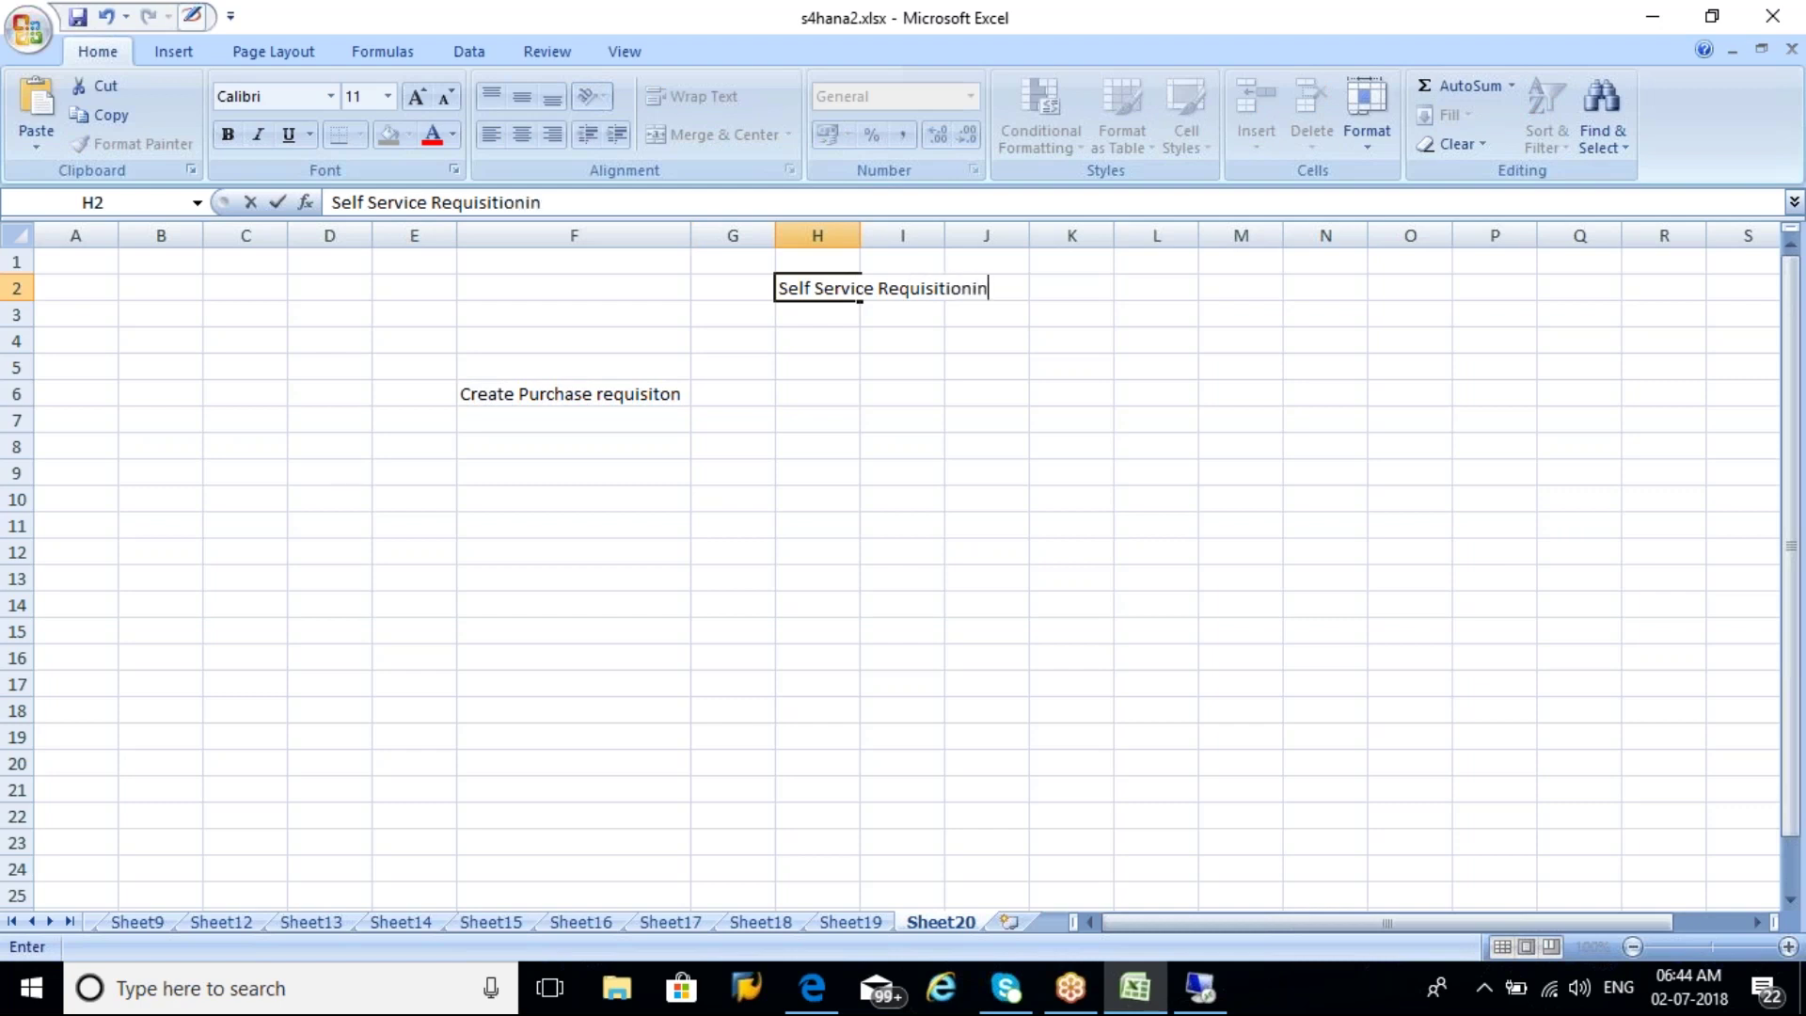
left_click(825, 478)
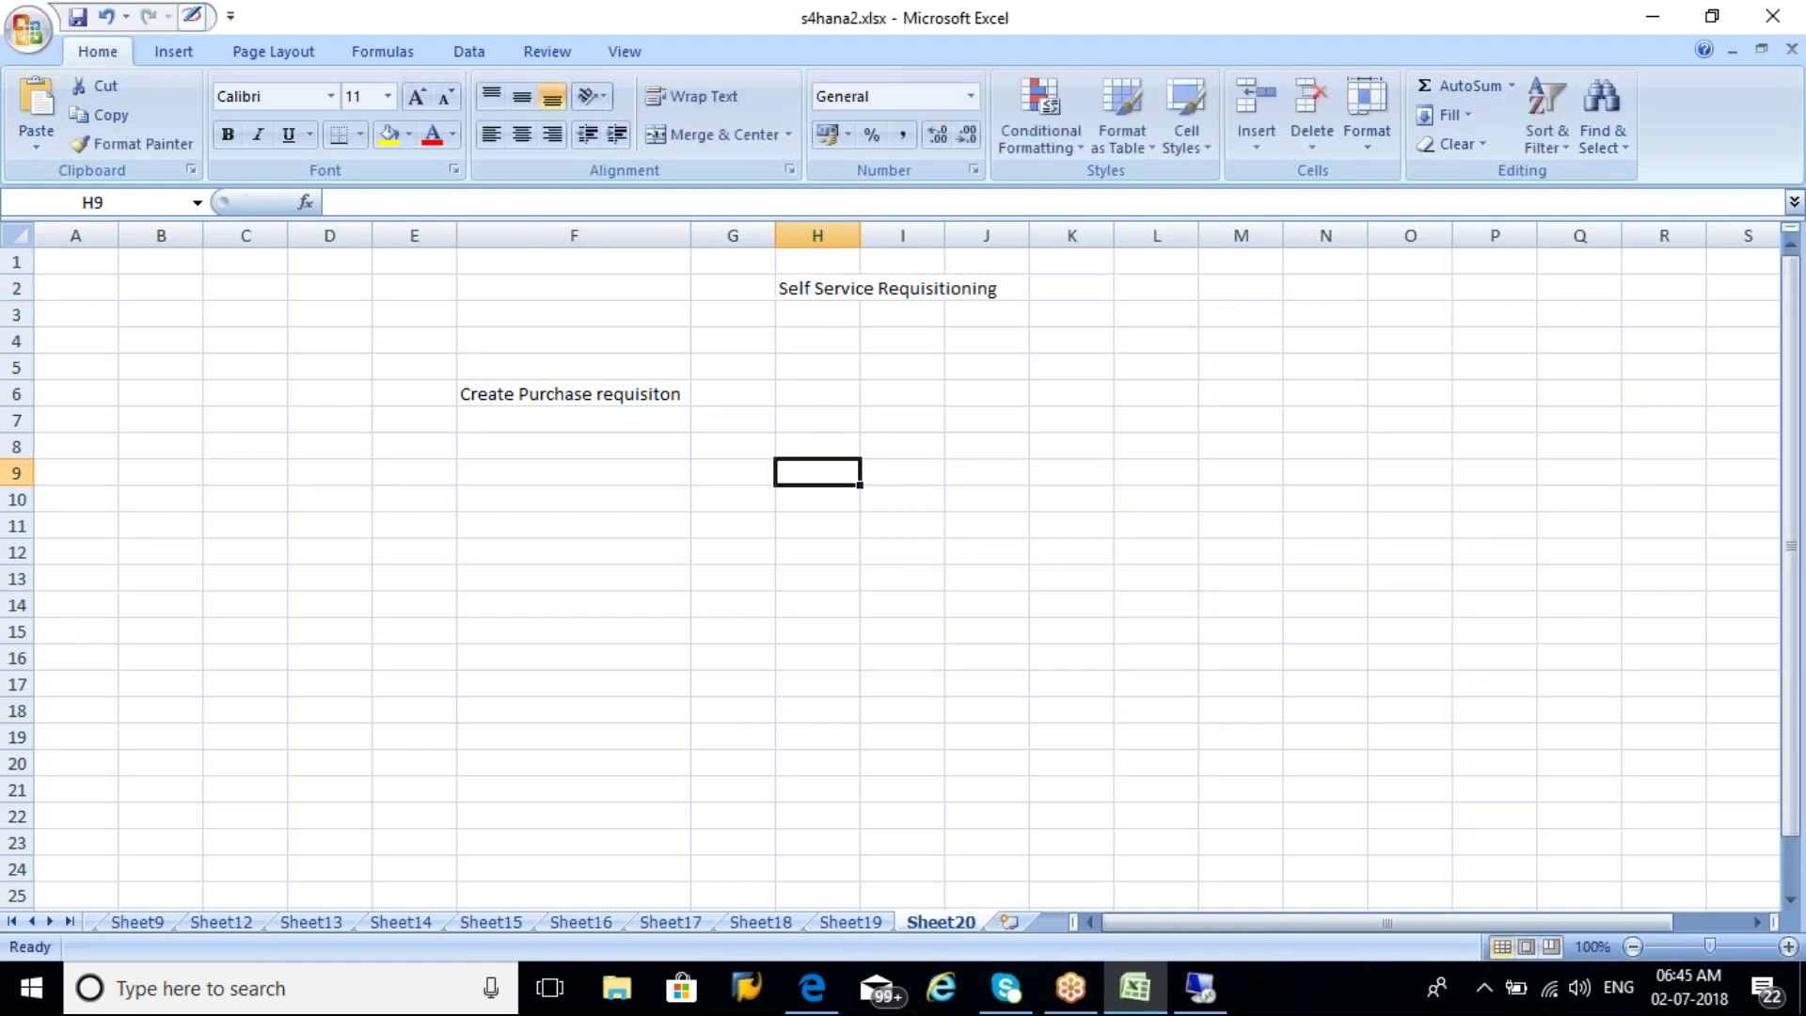
type("Requr")
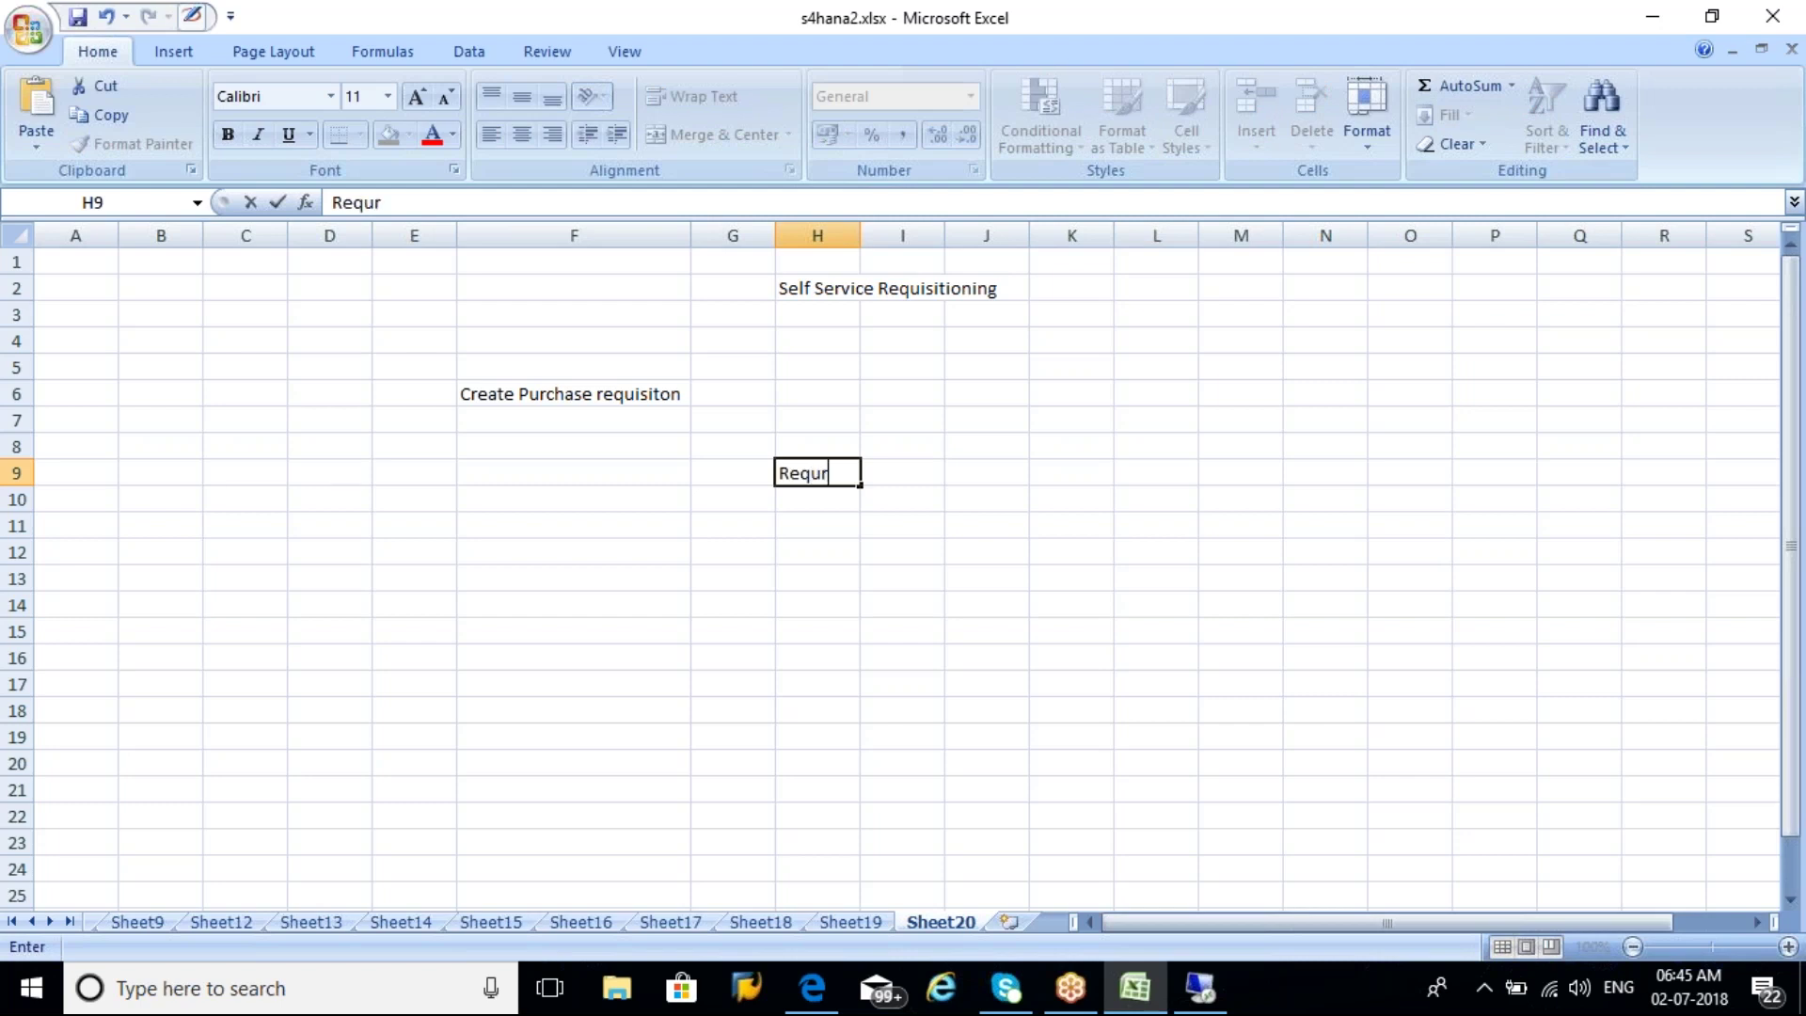
key("BackSpace")
type("irement processing")
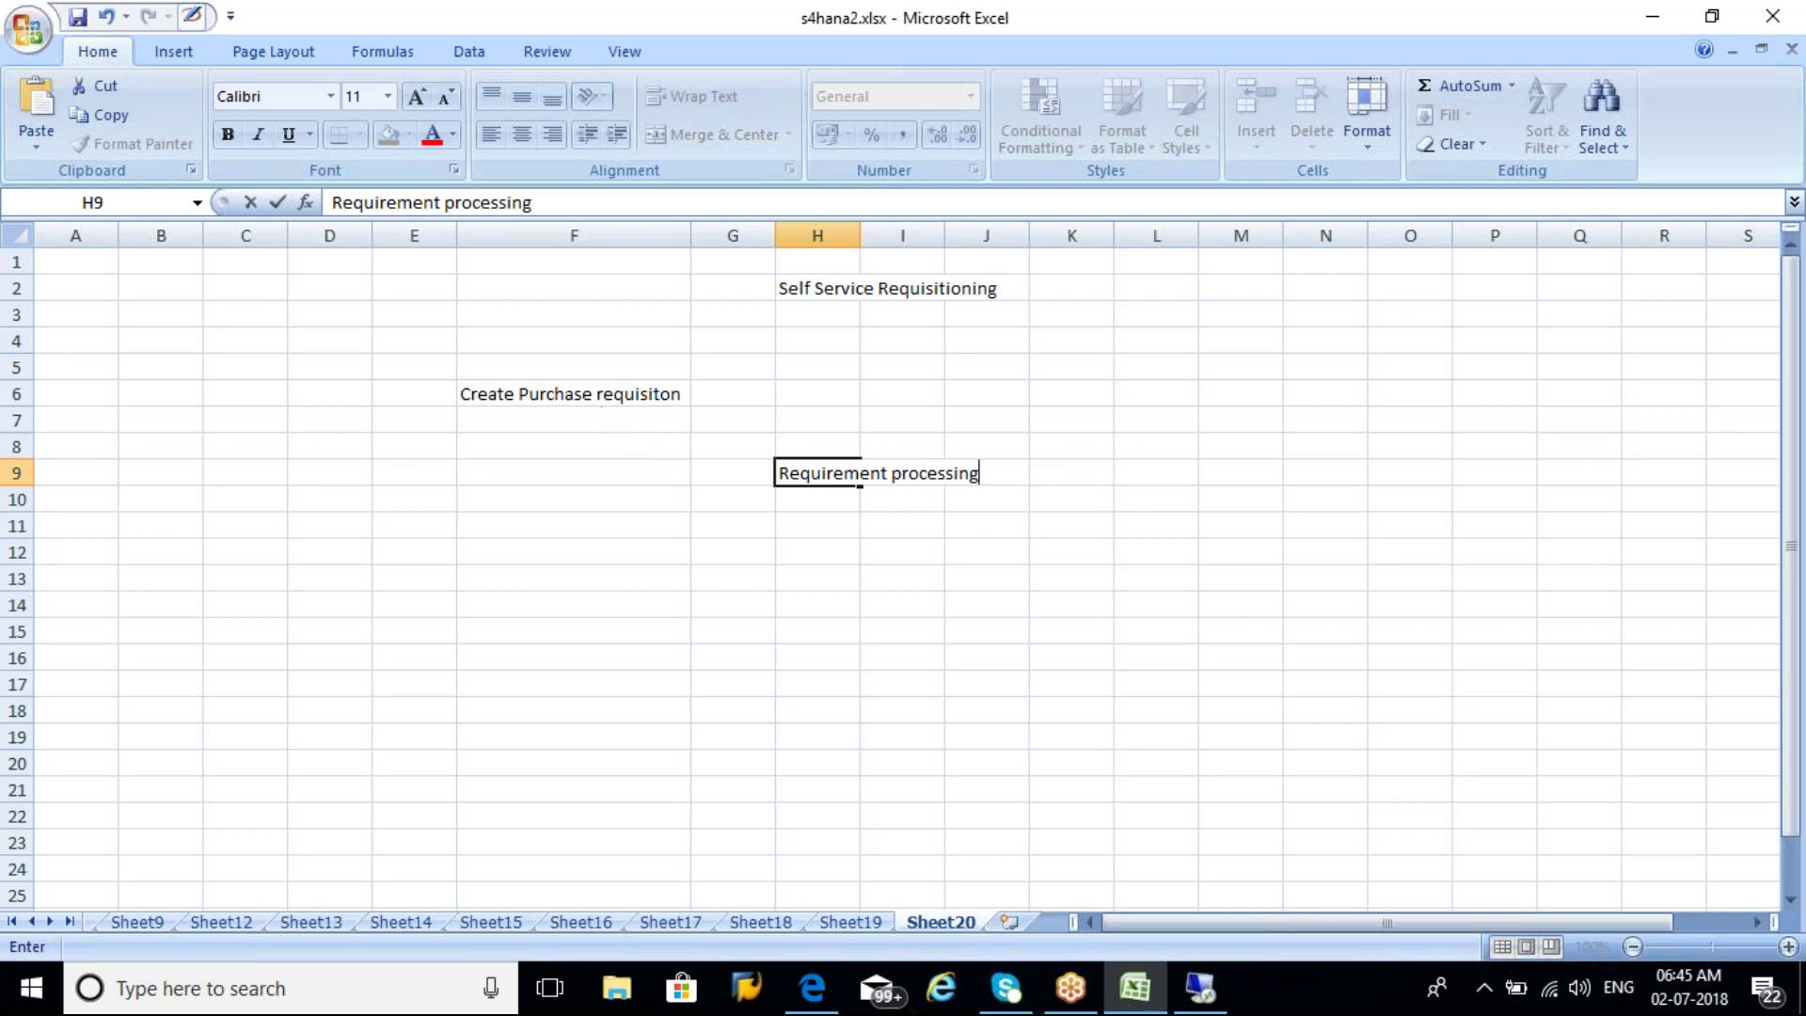
left_click(602, 395)
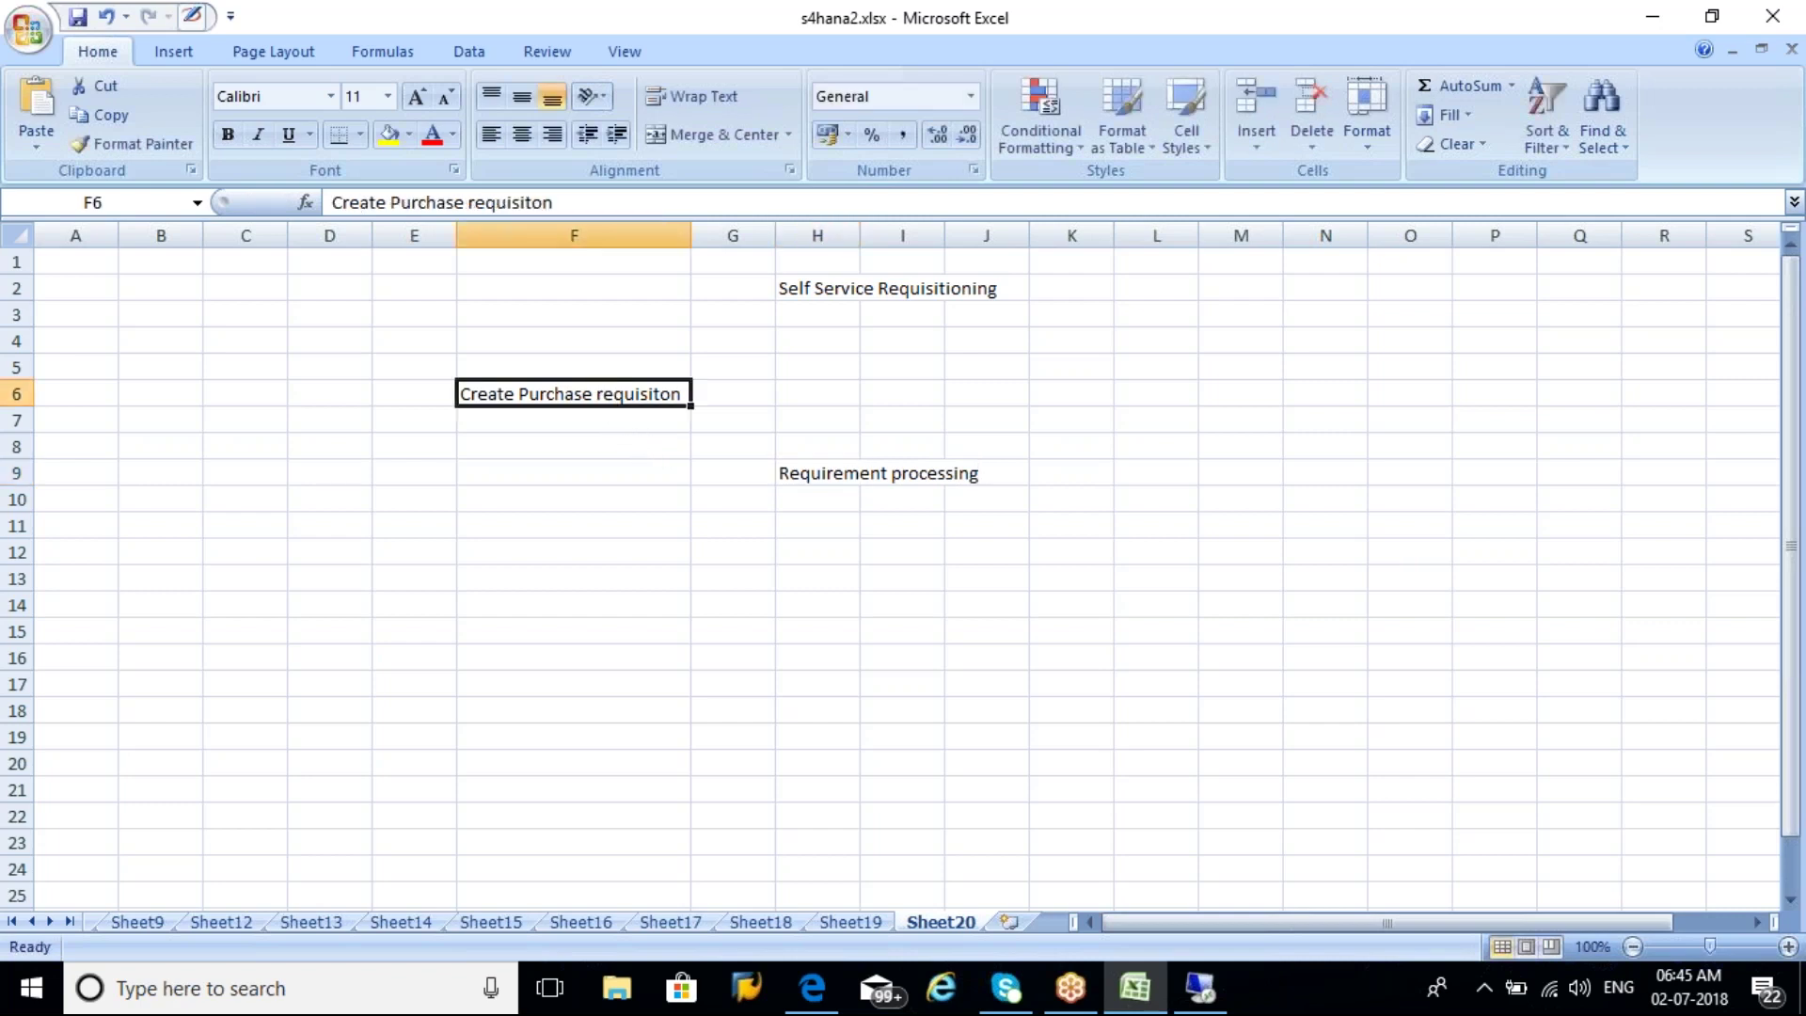
left_click(832, 291)
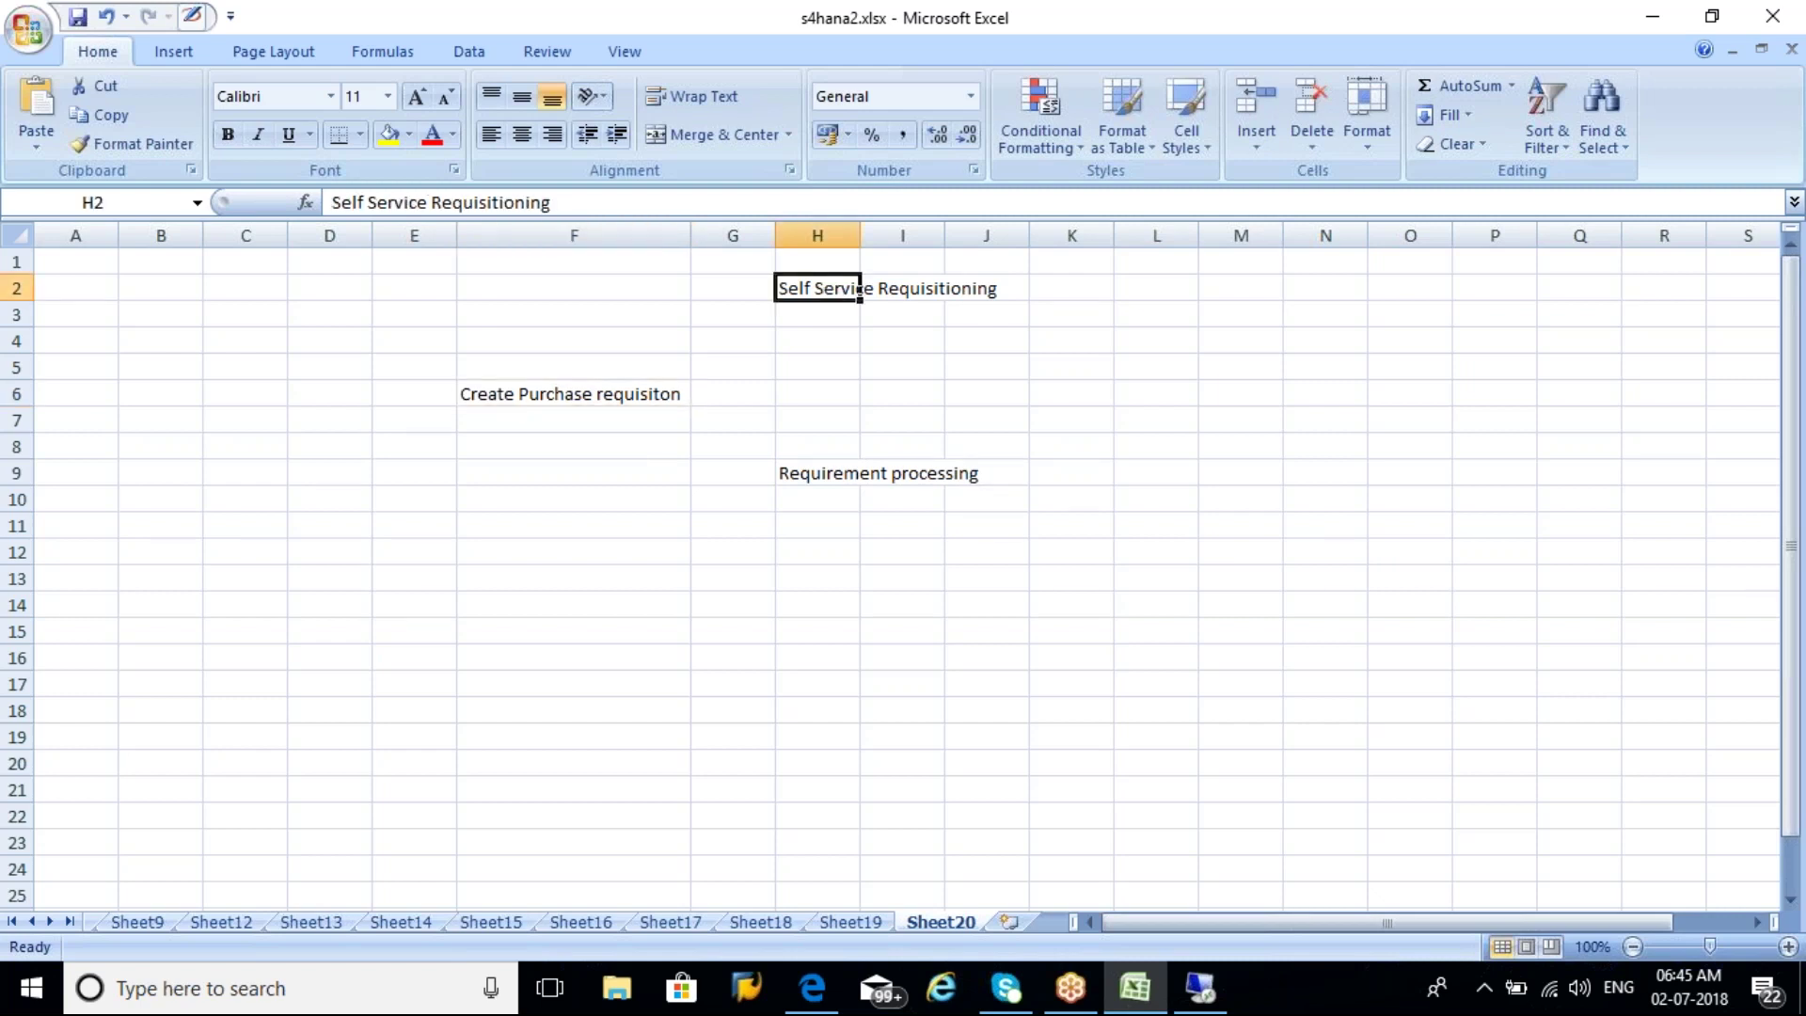
Enter app names PUR_ARB_APP in L2 and PUR_MM_APP in L10.
left_click(1152, 293)
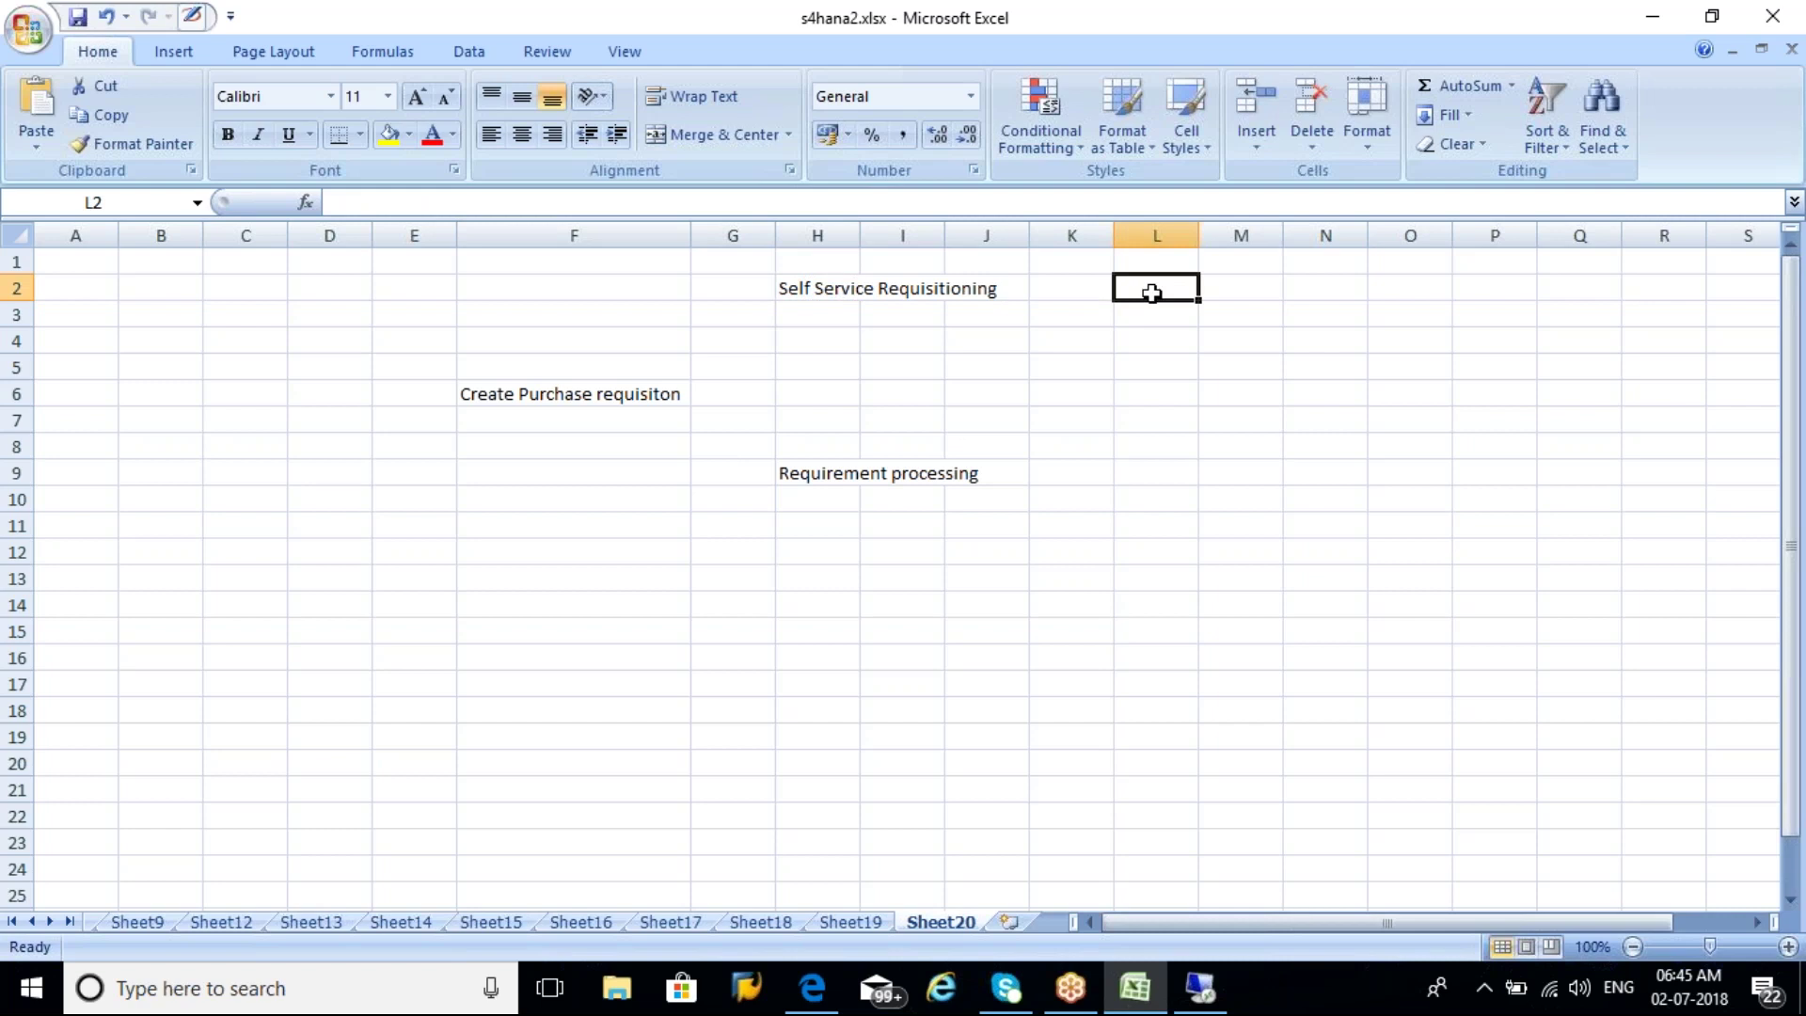
type("PUR")
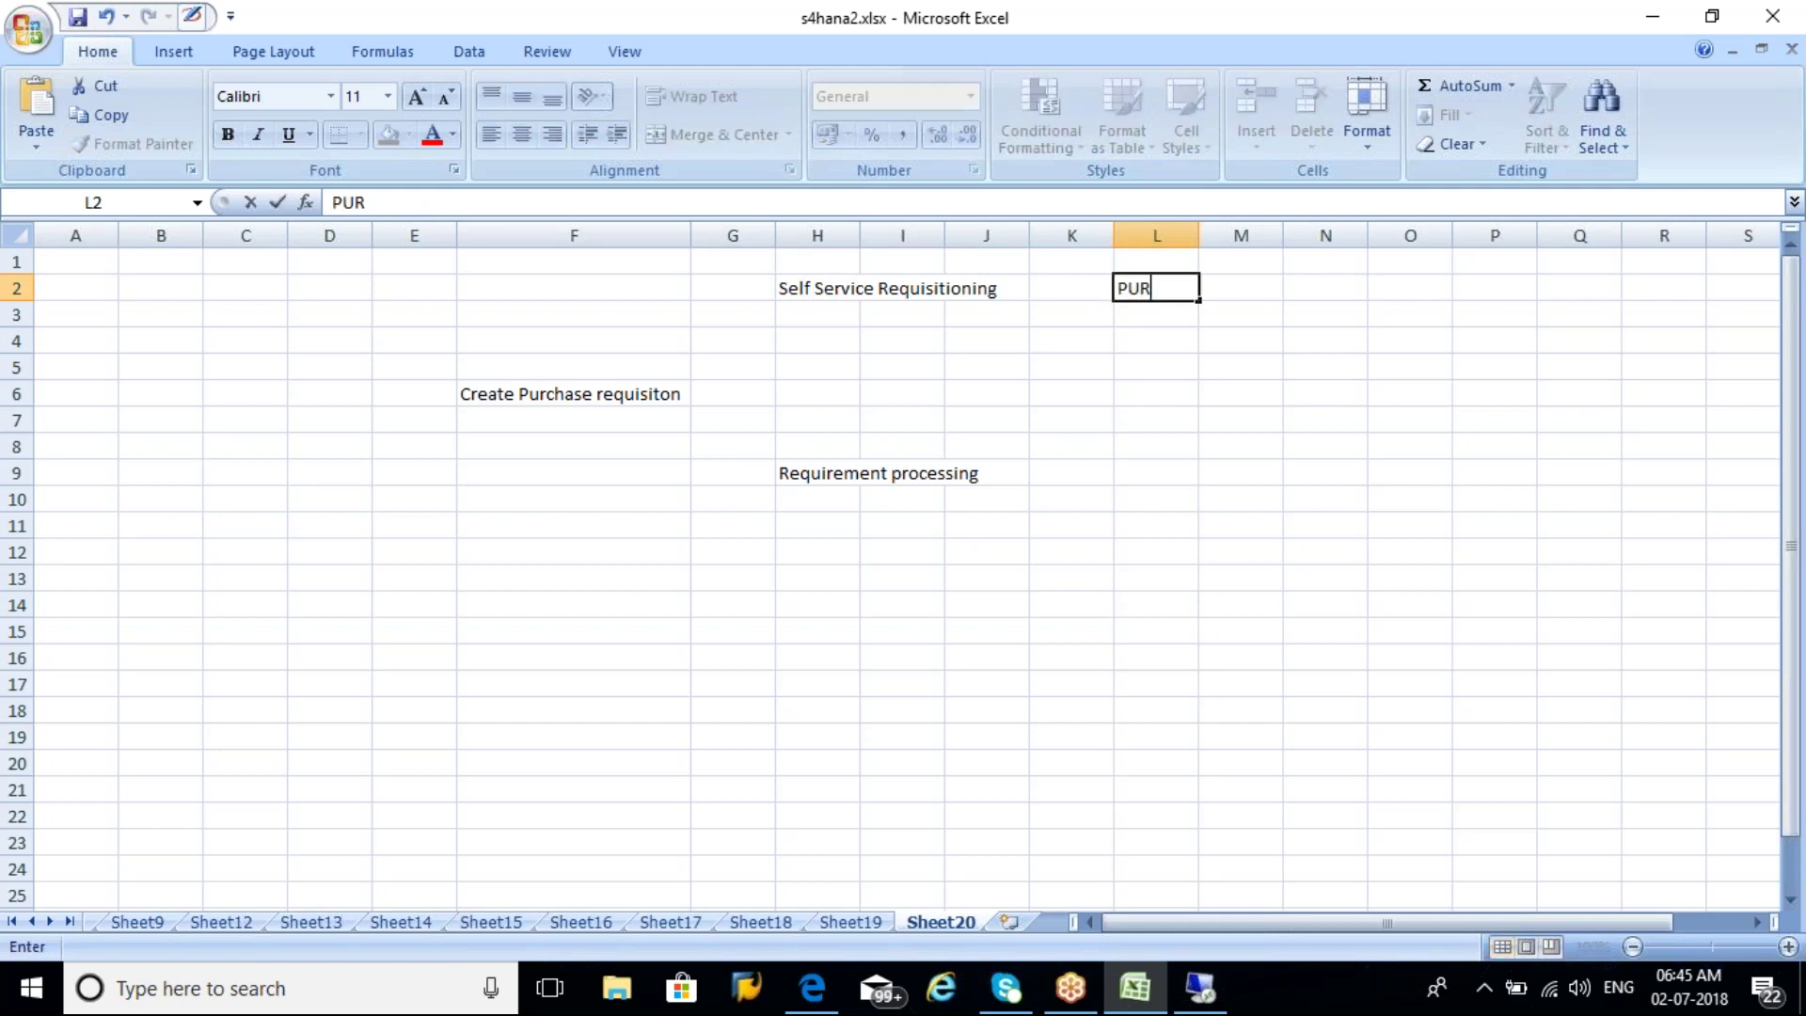
type("_ARB_APP")
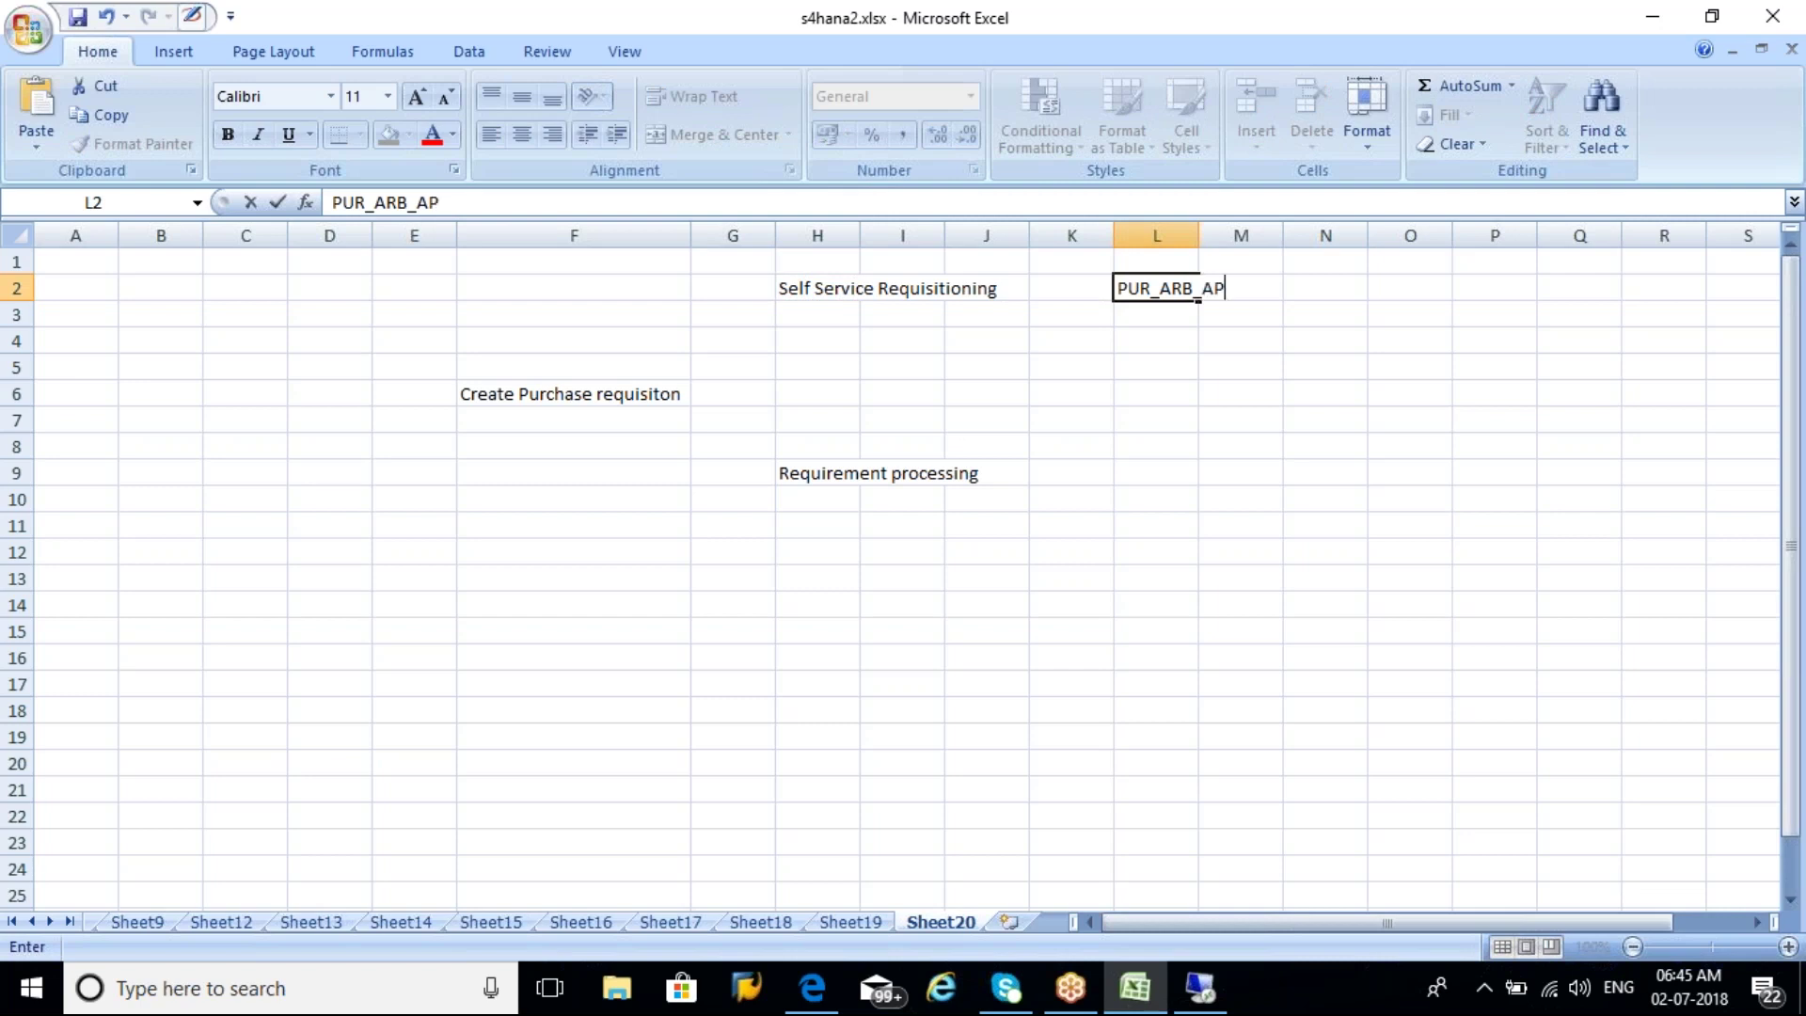
left_click(1151, 499)
type("PUR_")
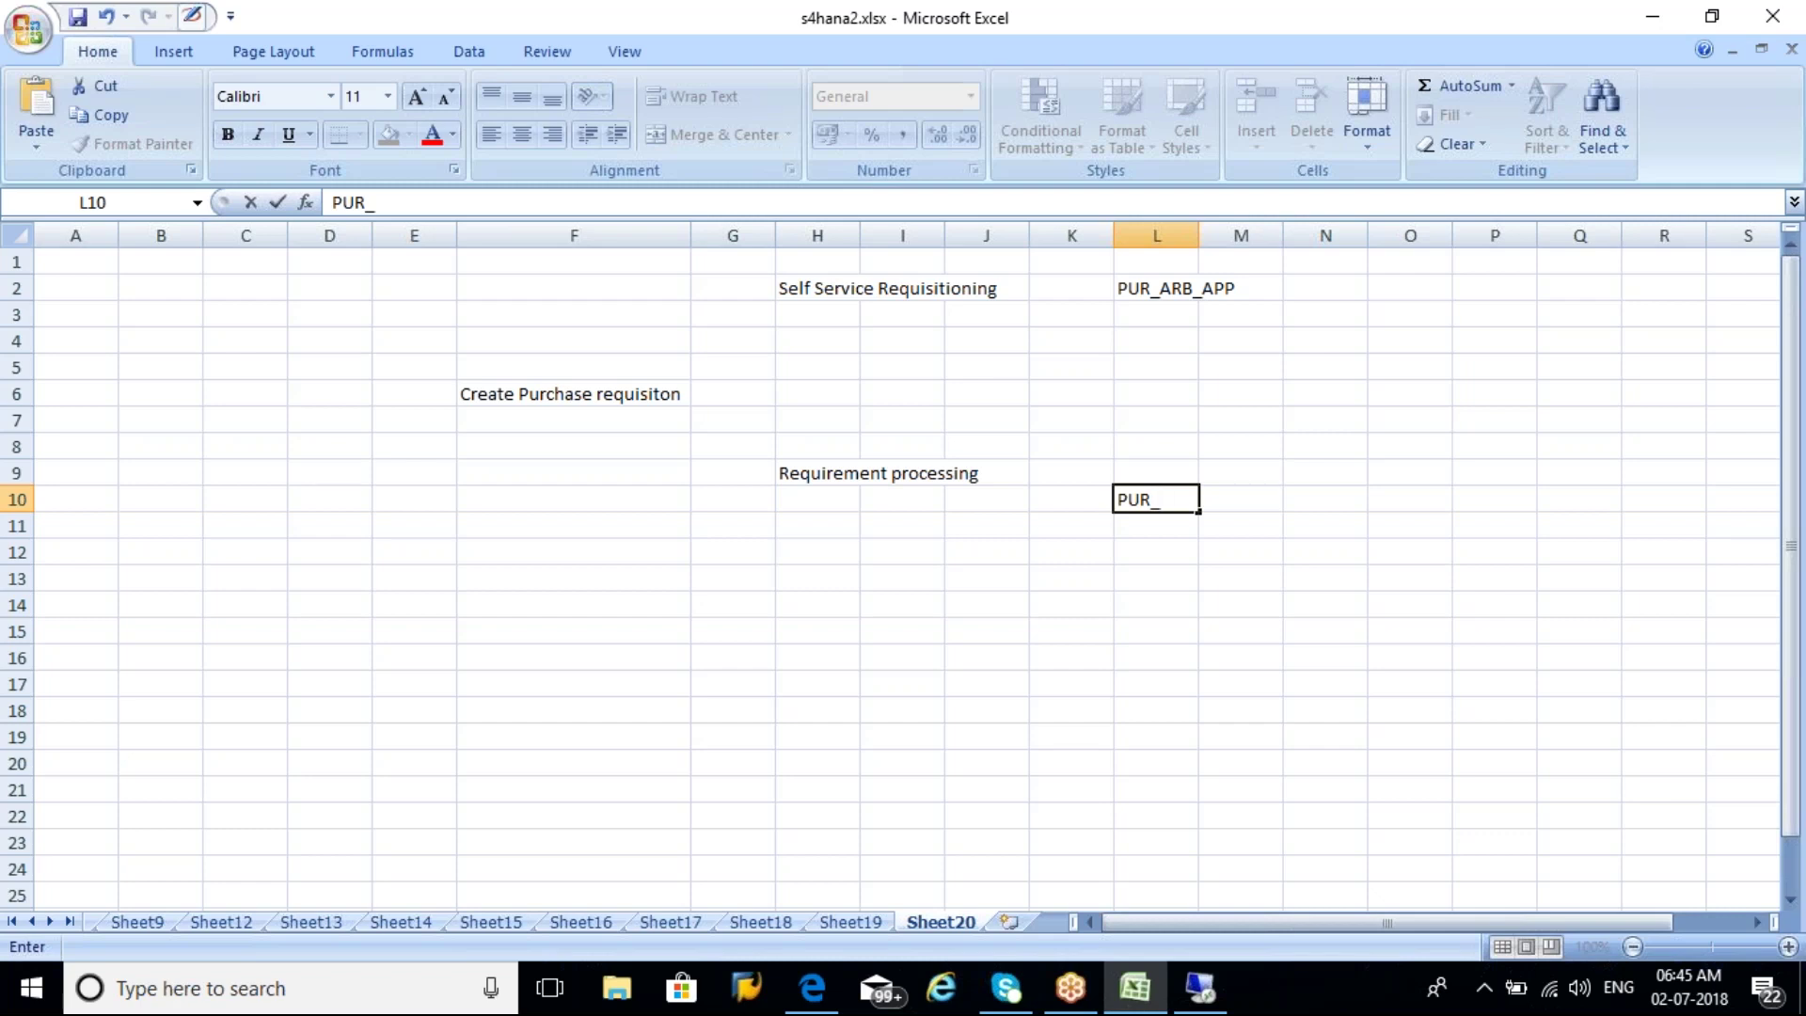
type("MM_APP")
left_click(1137, 592)
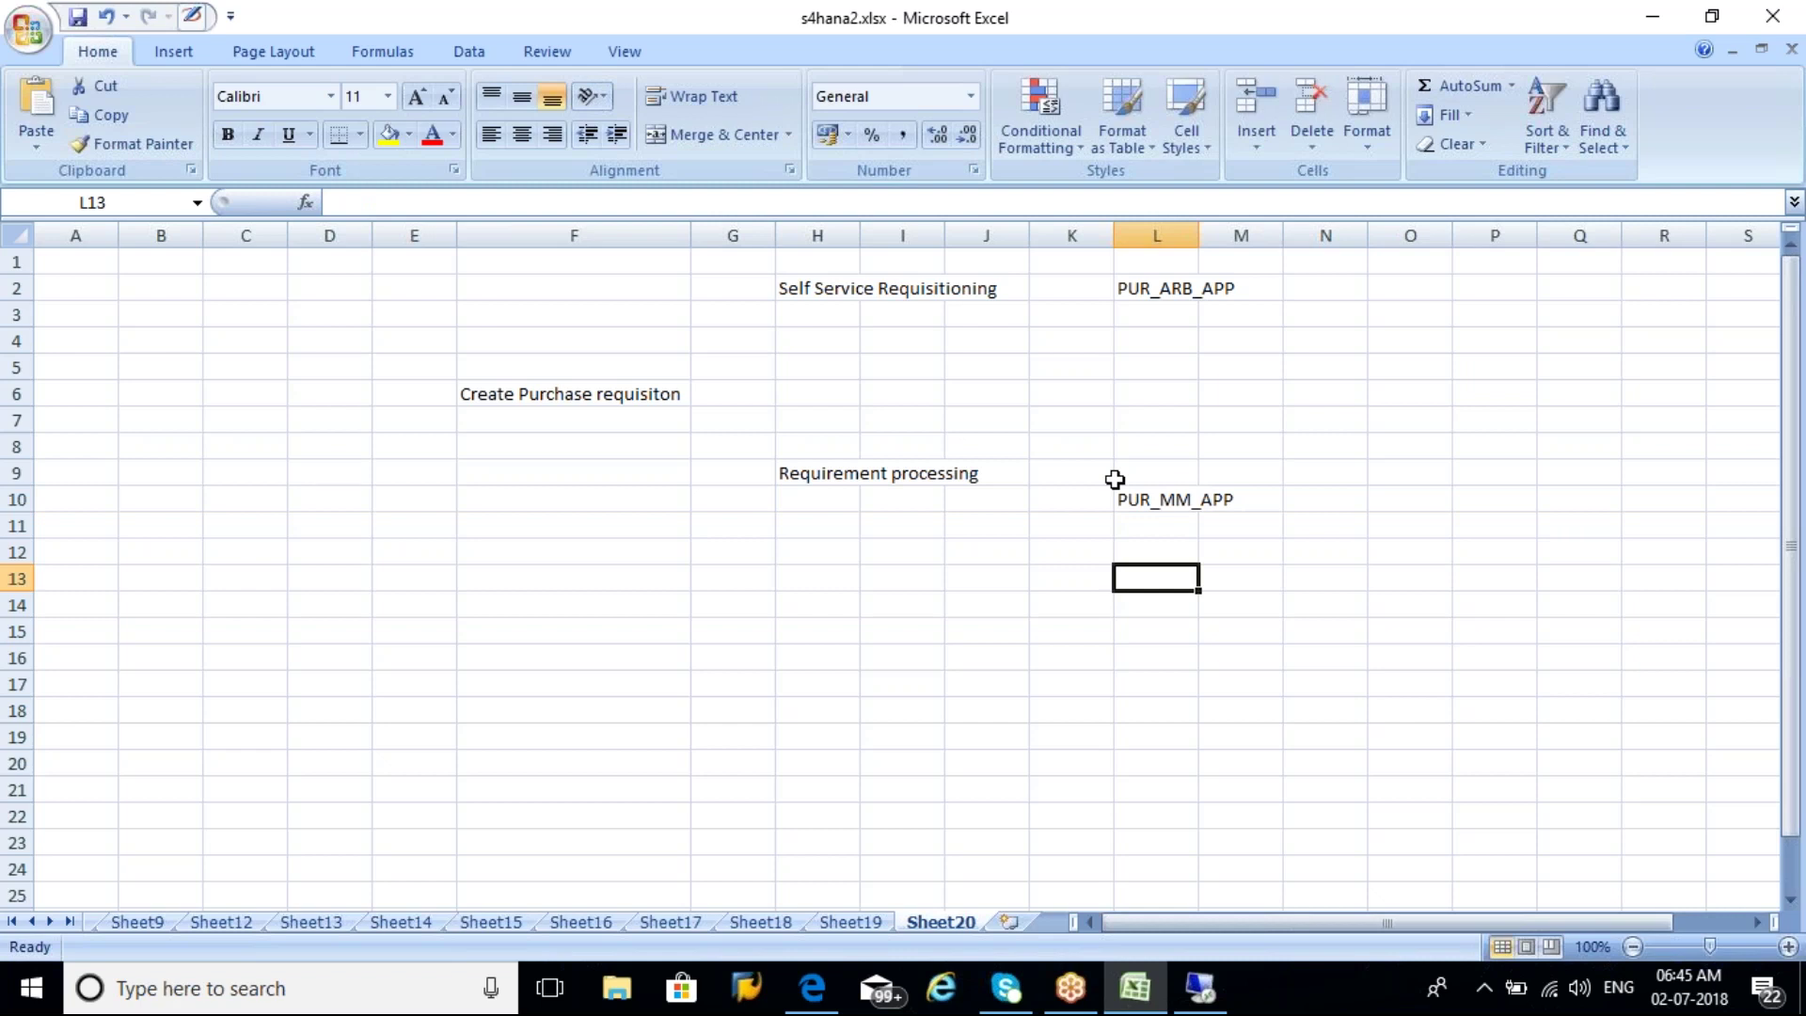
Review the labels in H2, F6, H9 and the PUR_ARB_APP name in L2.
left_click(828, 289)
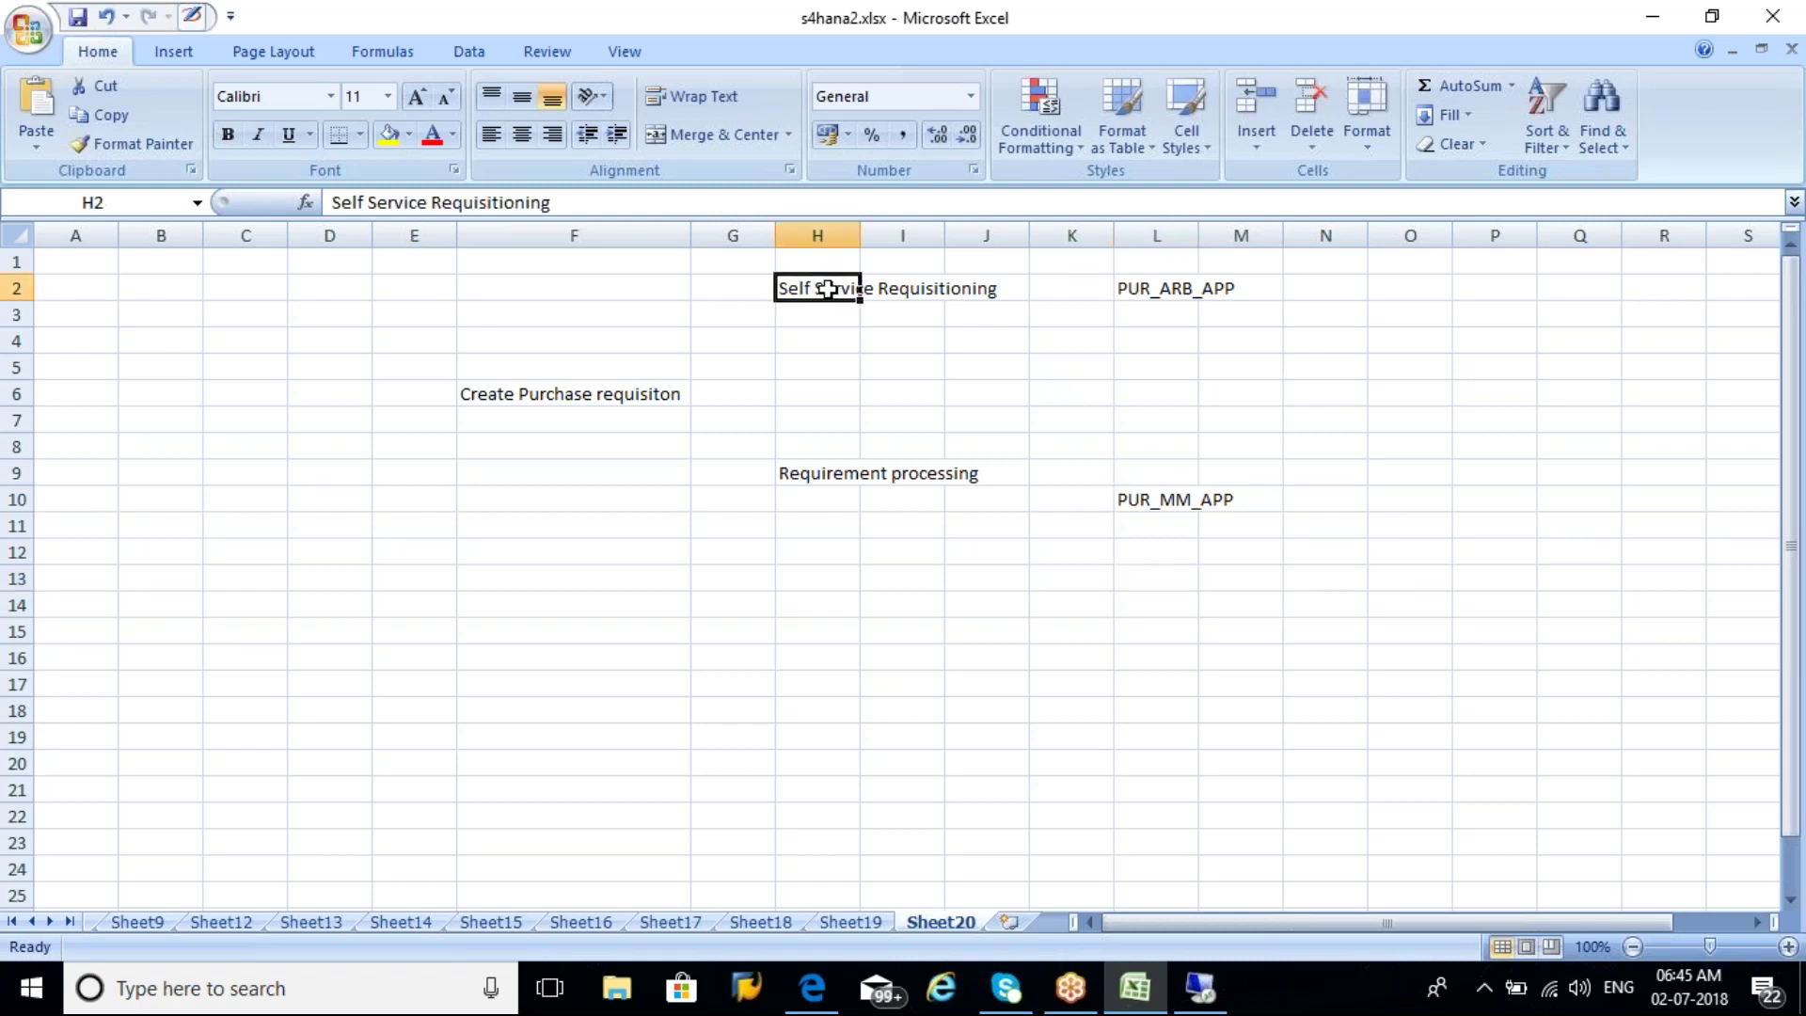
left_click(620, 392)
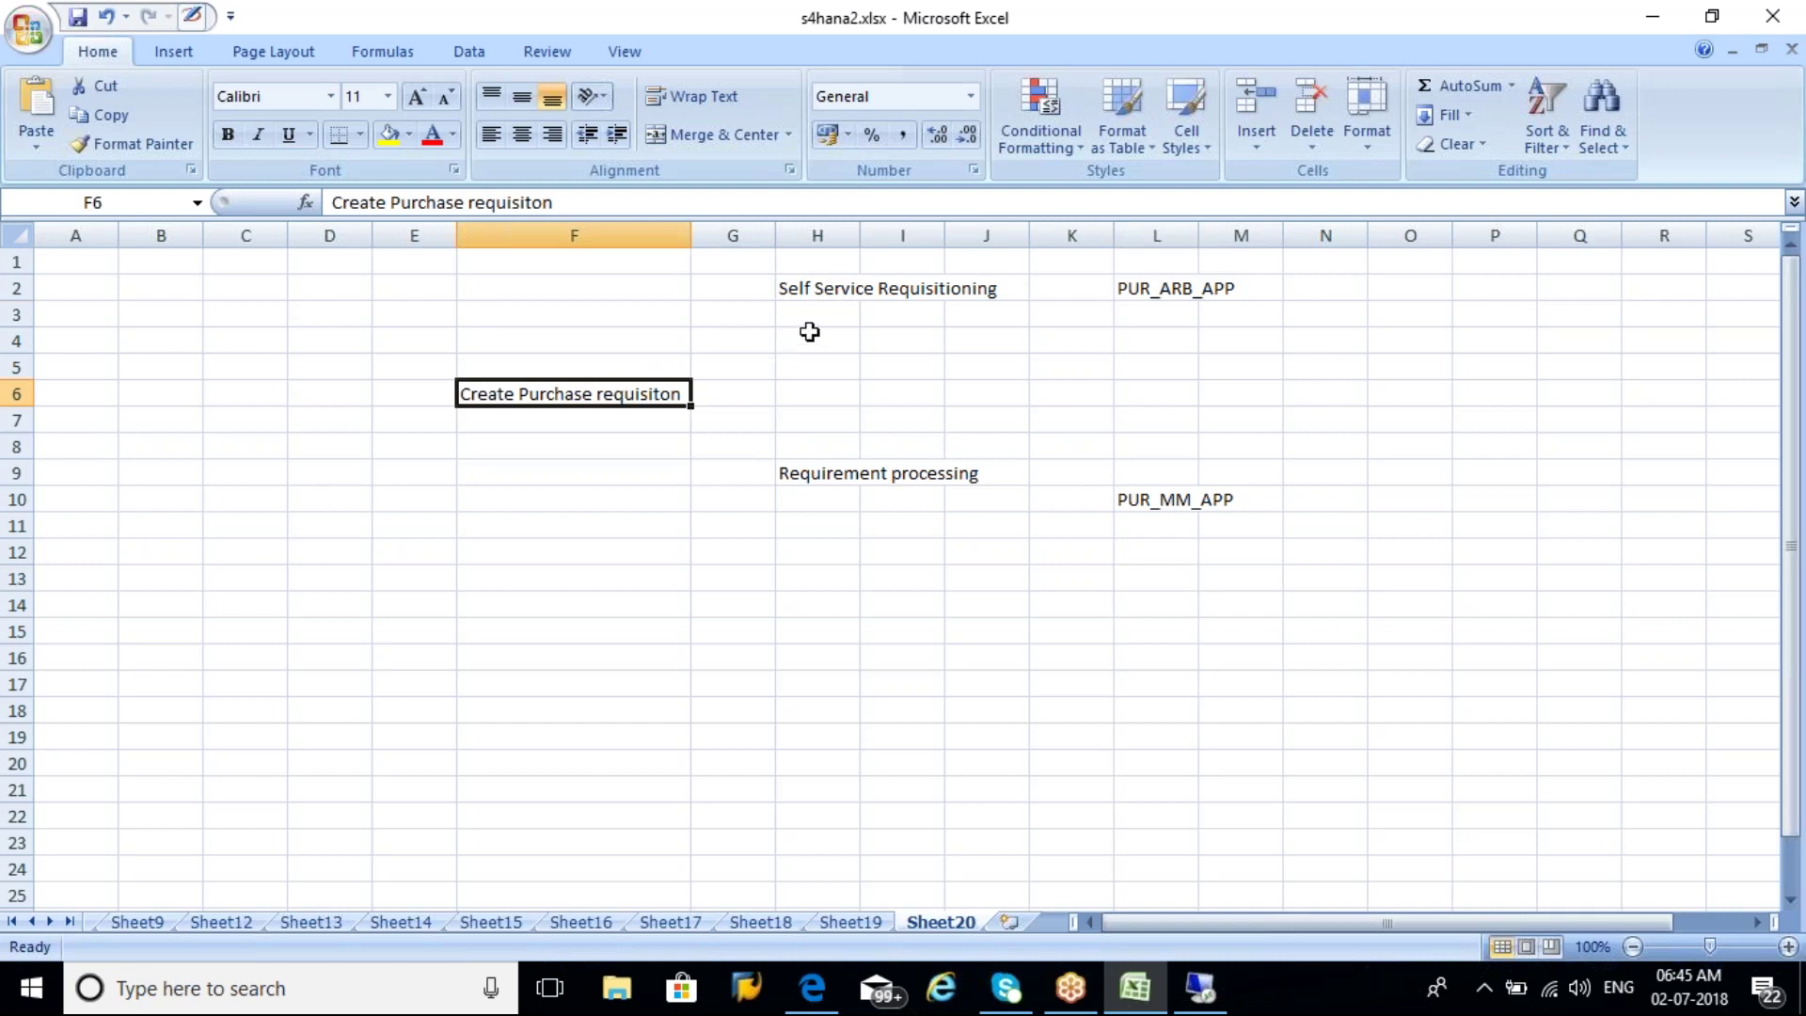
left_click(809, 290)
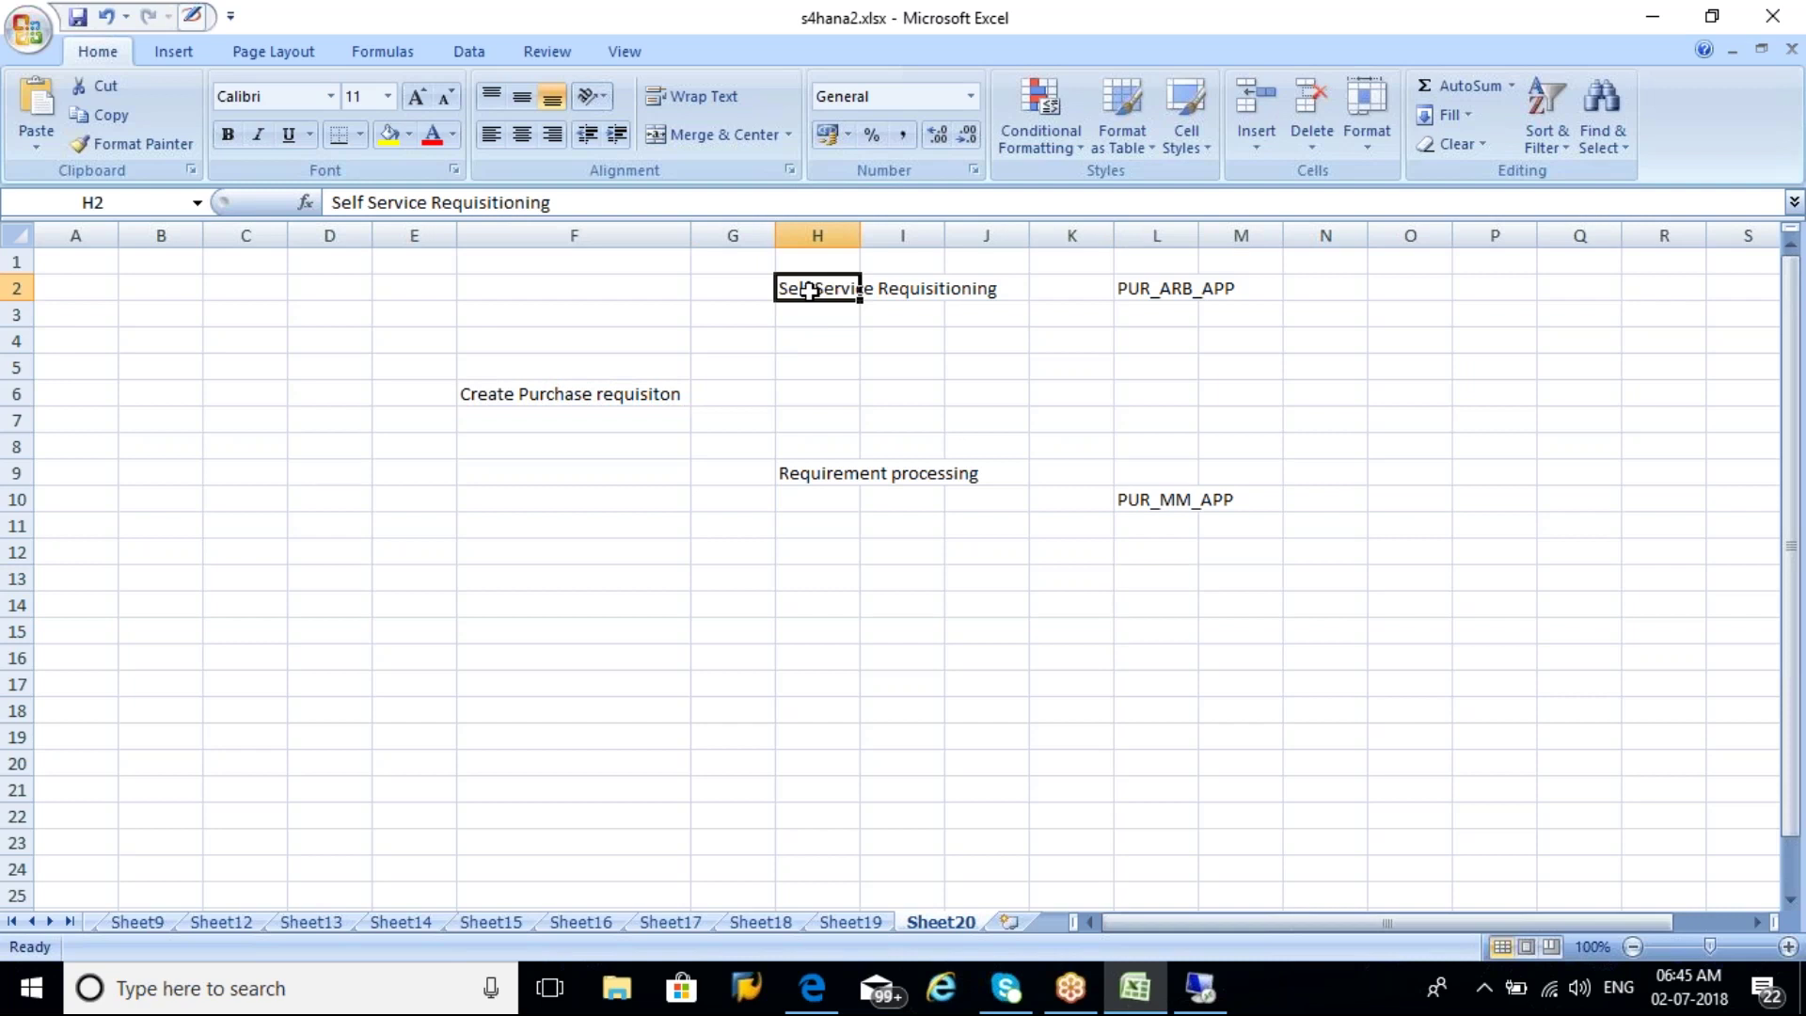
left_click(829, 473)
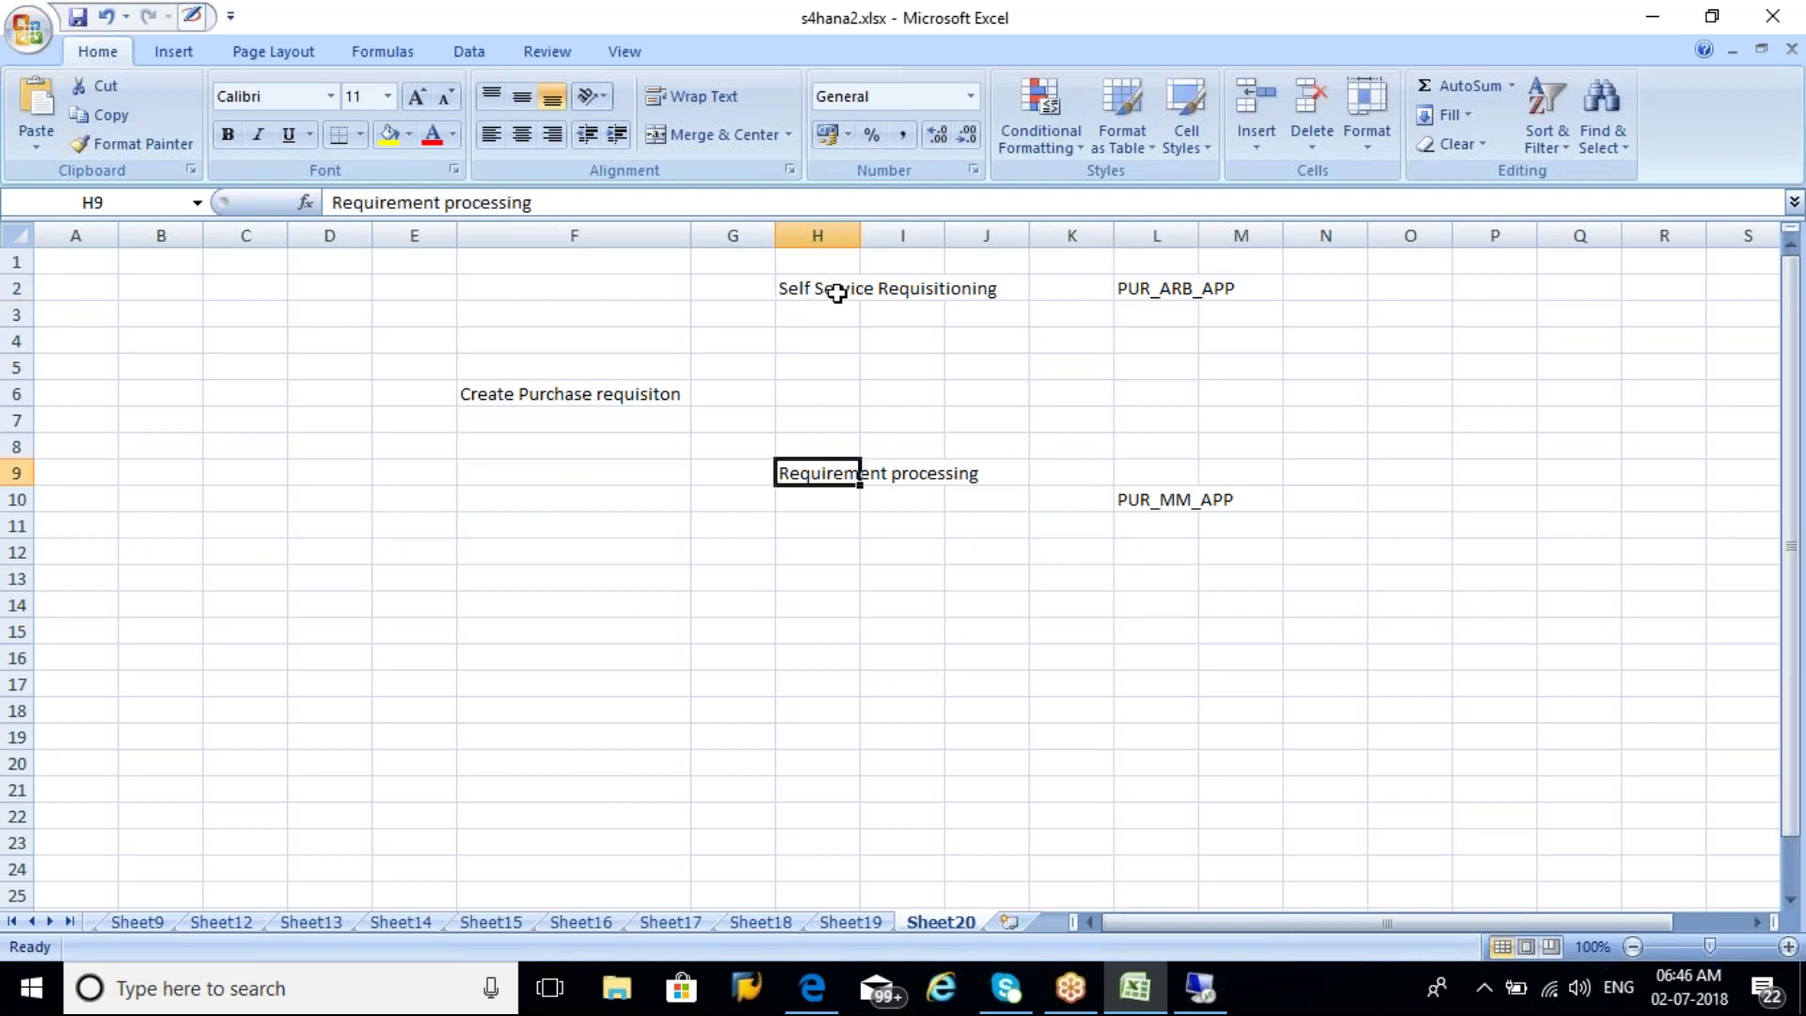
left_click(836, 293)
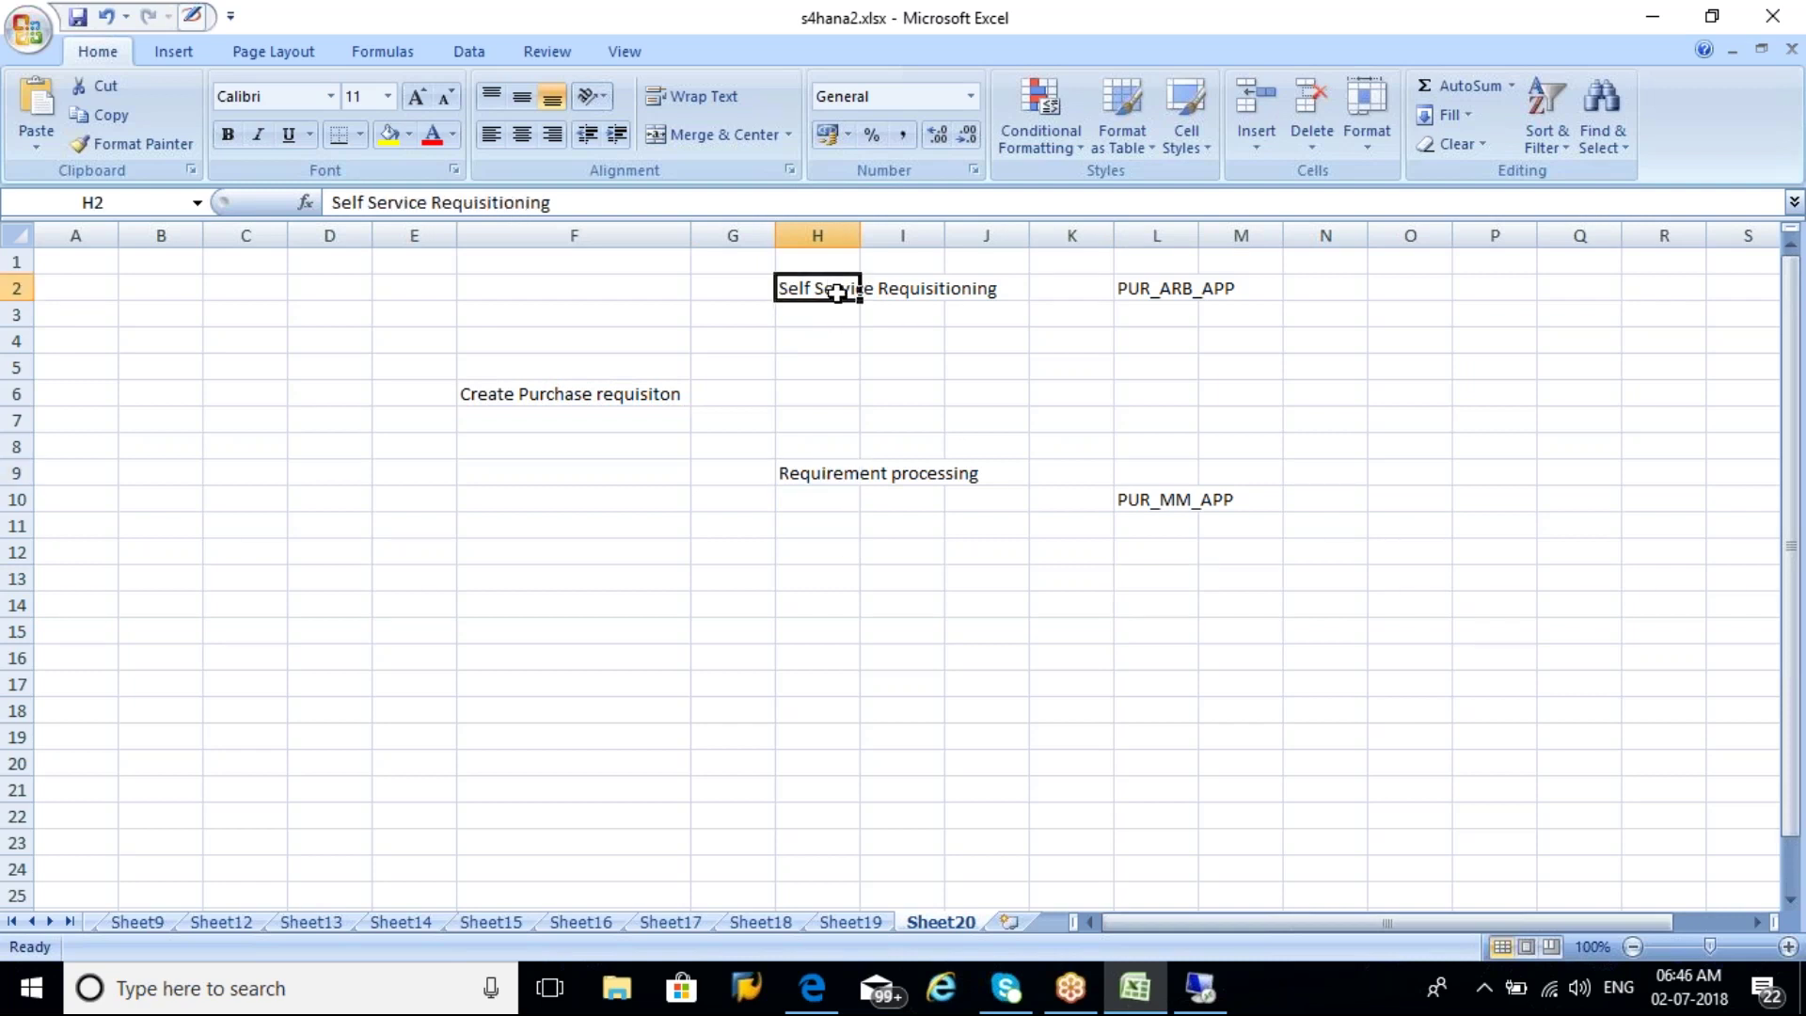
left_click(1151, 293)
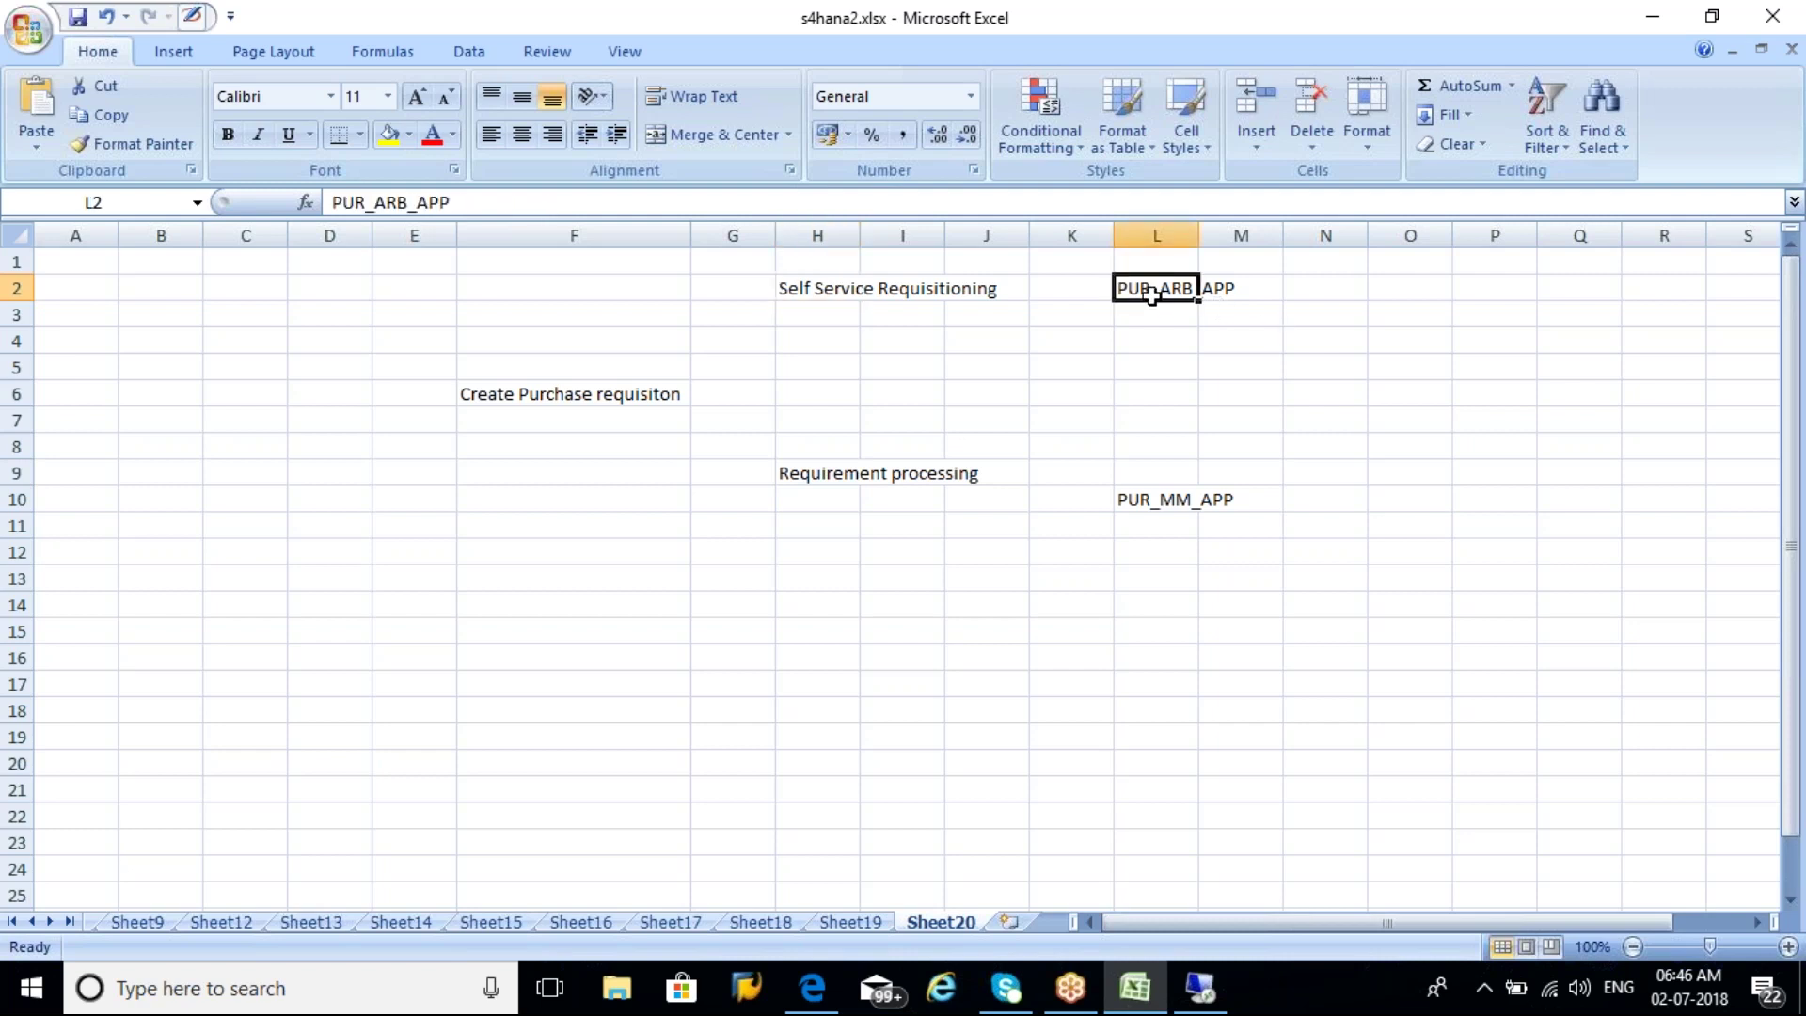
left_click(838, 292)
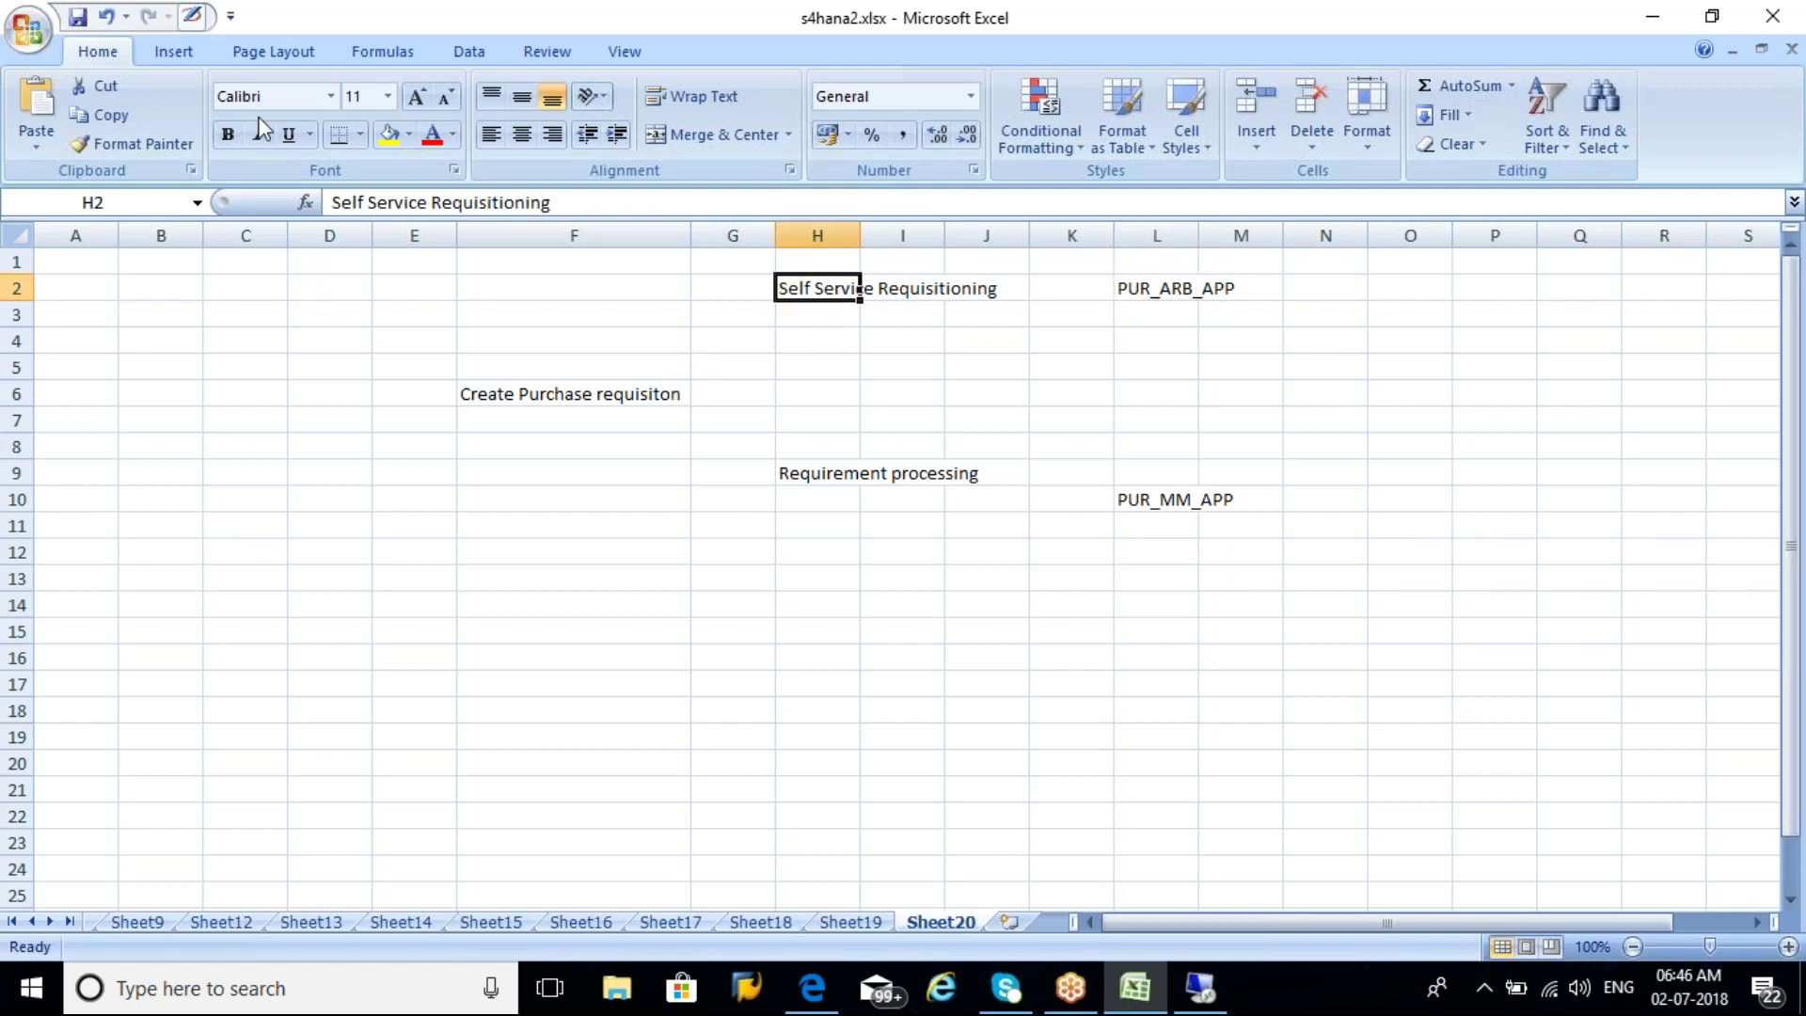
Draw arrows from Create Purchase requisiton to Self Service Requisitioning and on to PUR_ARB_APP.
left_click(184, 56)
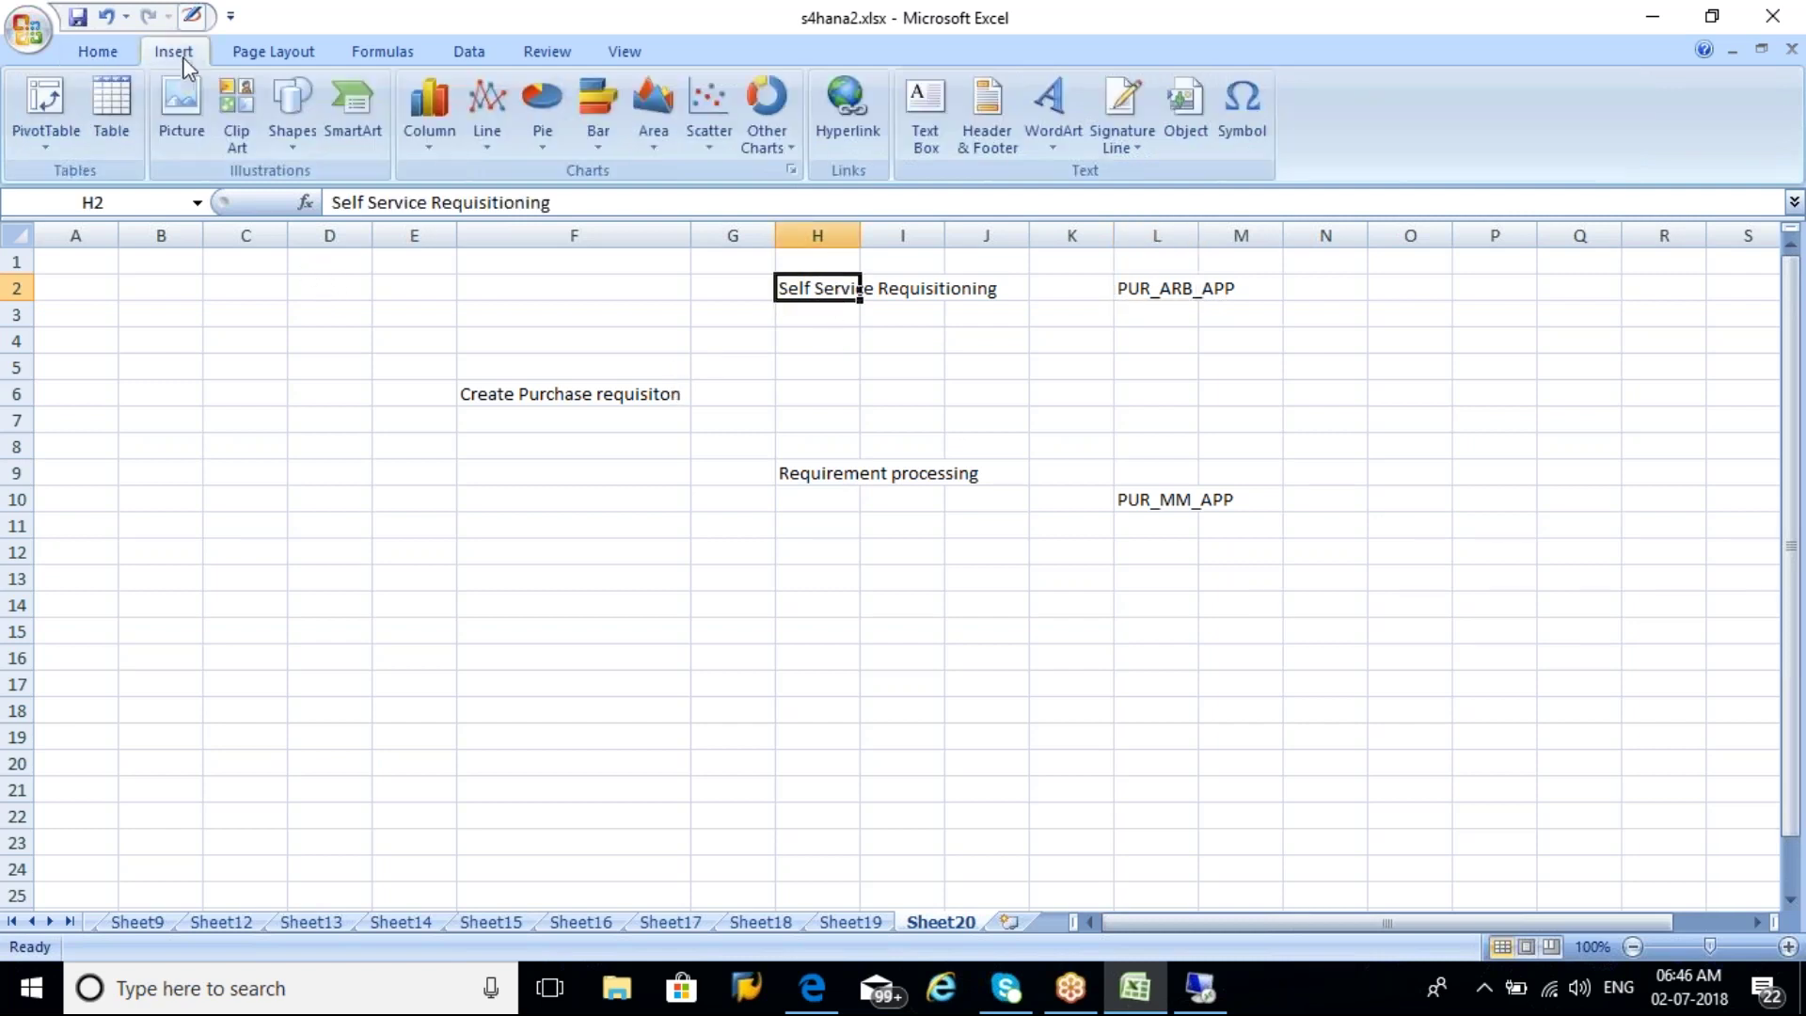
left_click(297, 145)
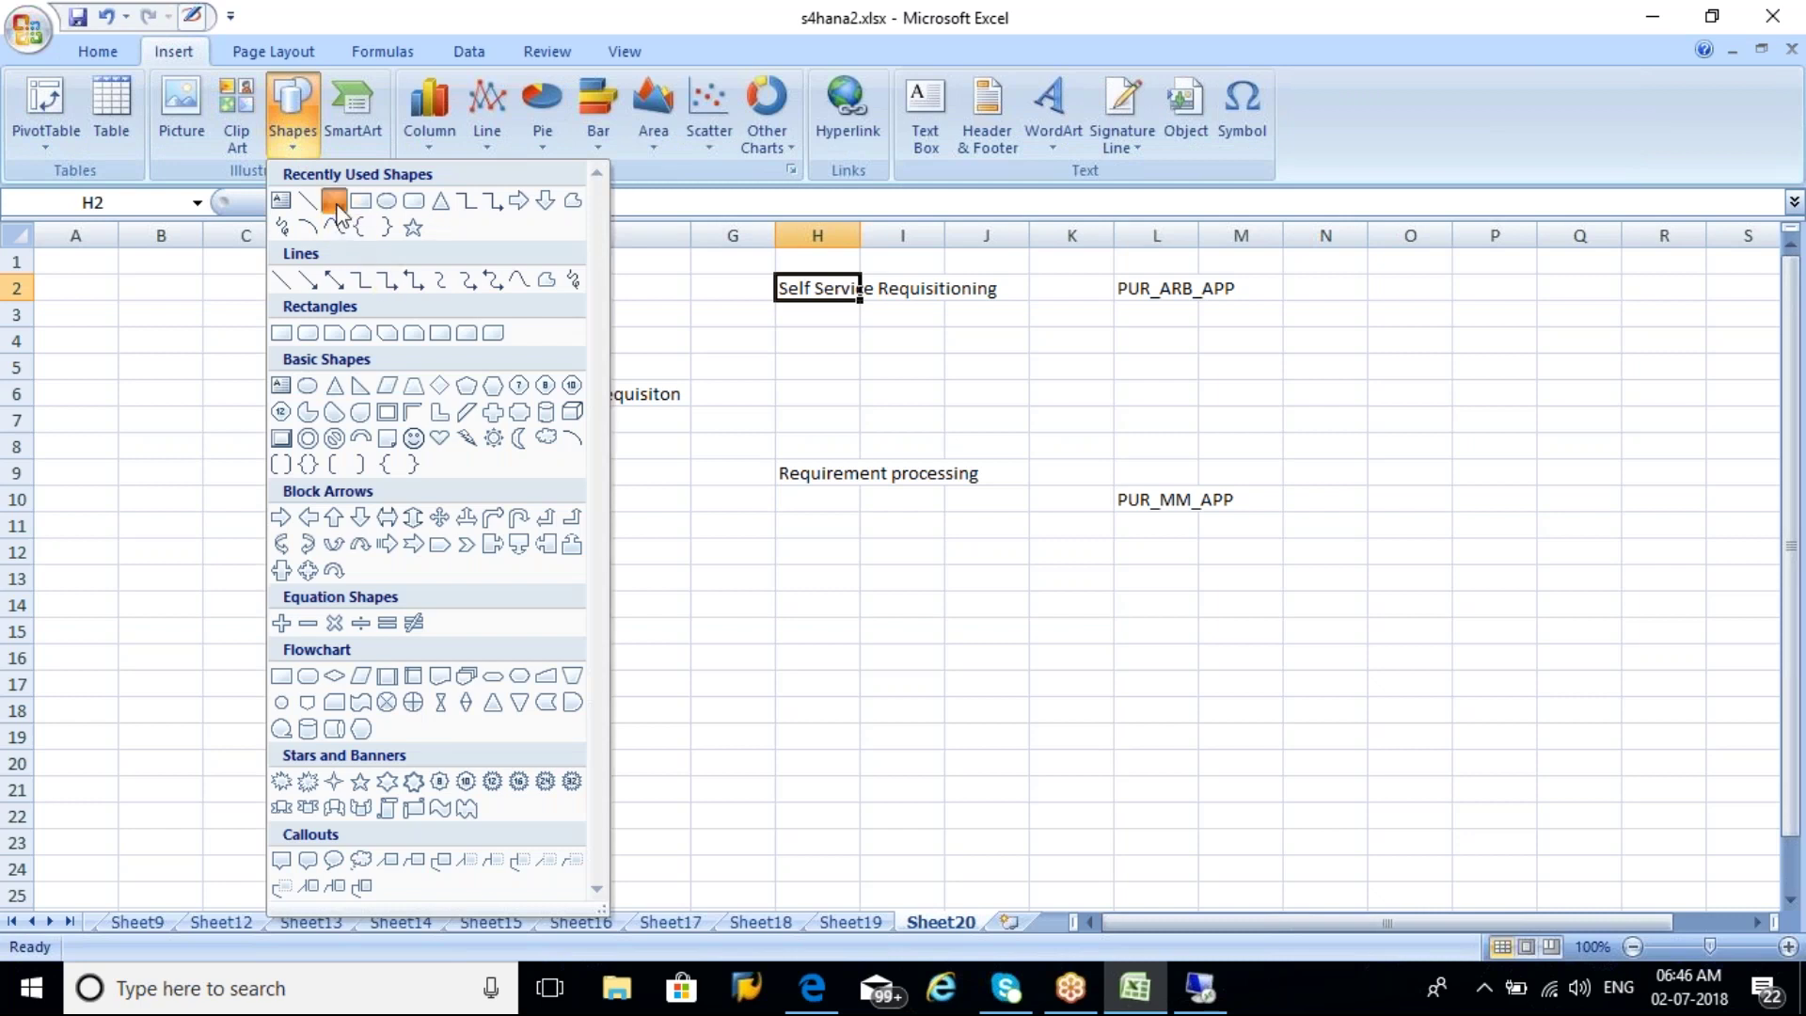
left_click(334, 201)
mouse_move(577, 372)
left_mouse_down()
mouse_move(737, 274)
mouse_move(770, 288)
left_mouse_up()
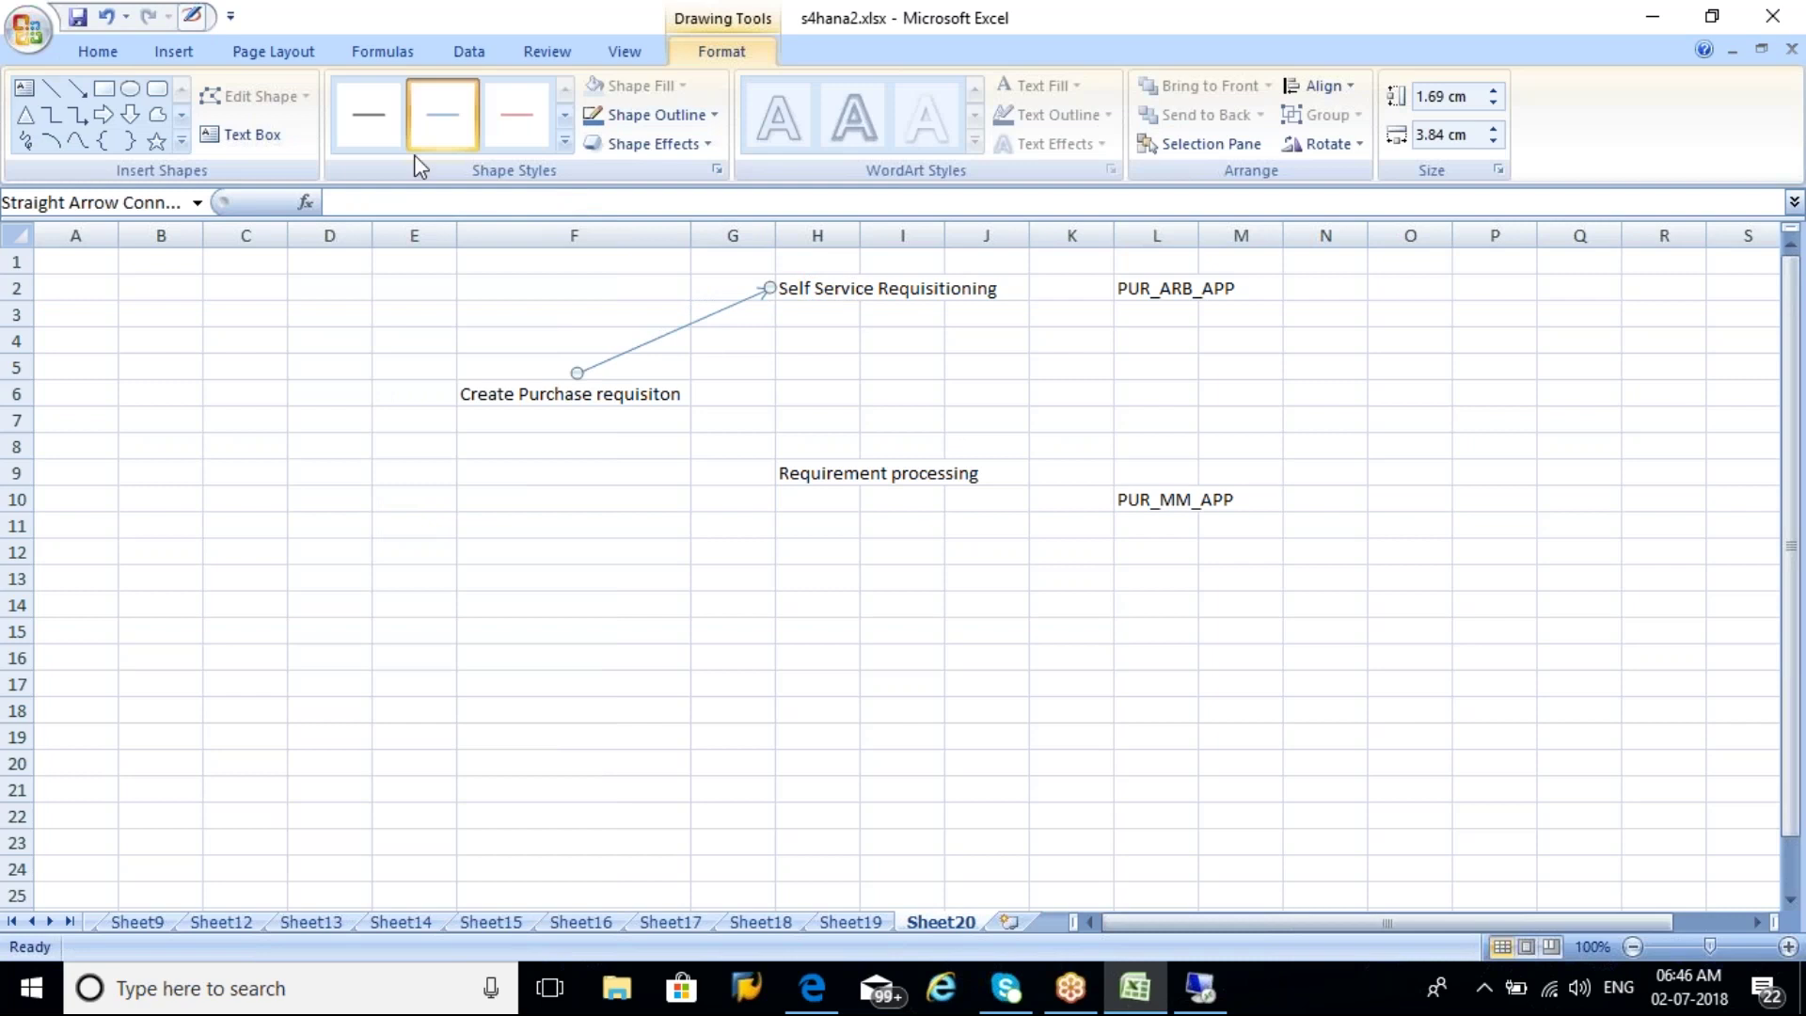
left_click(77, 89)
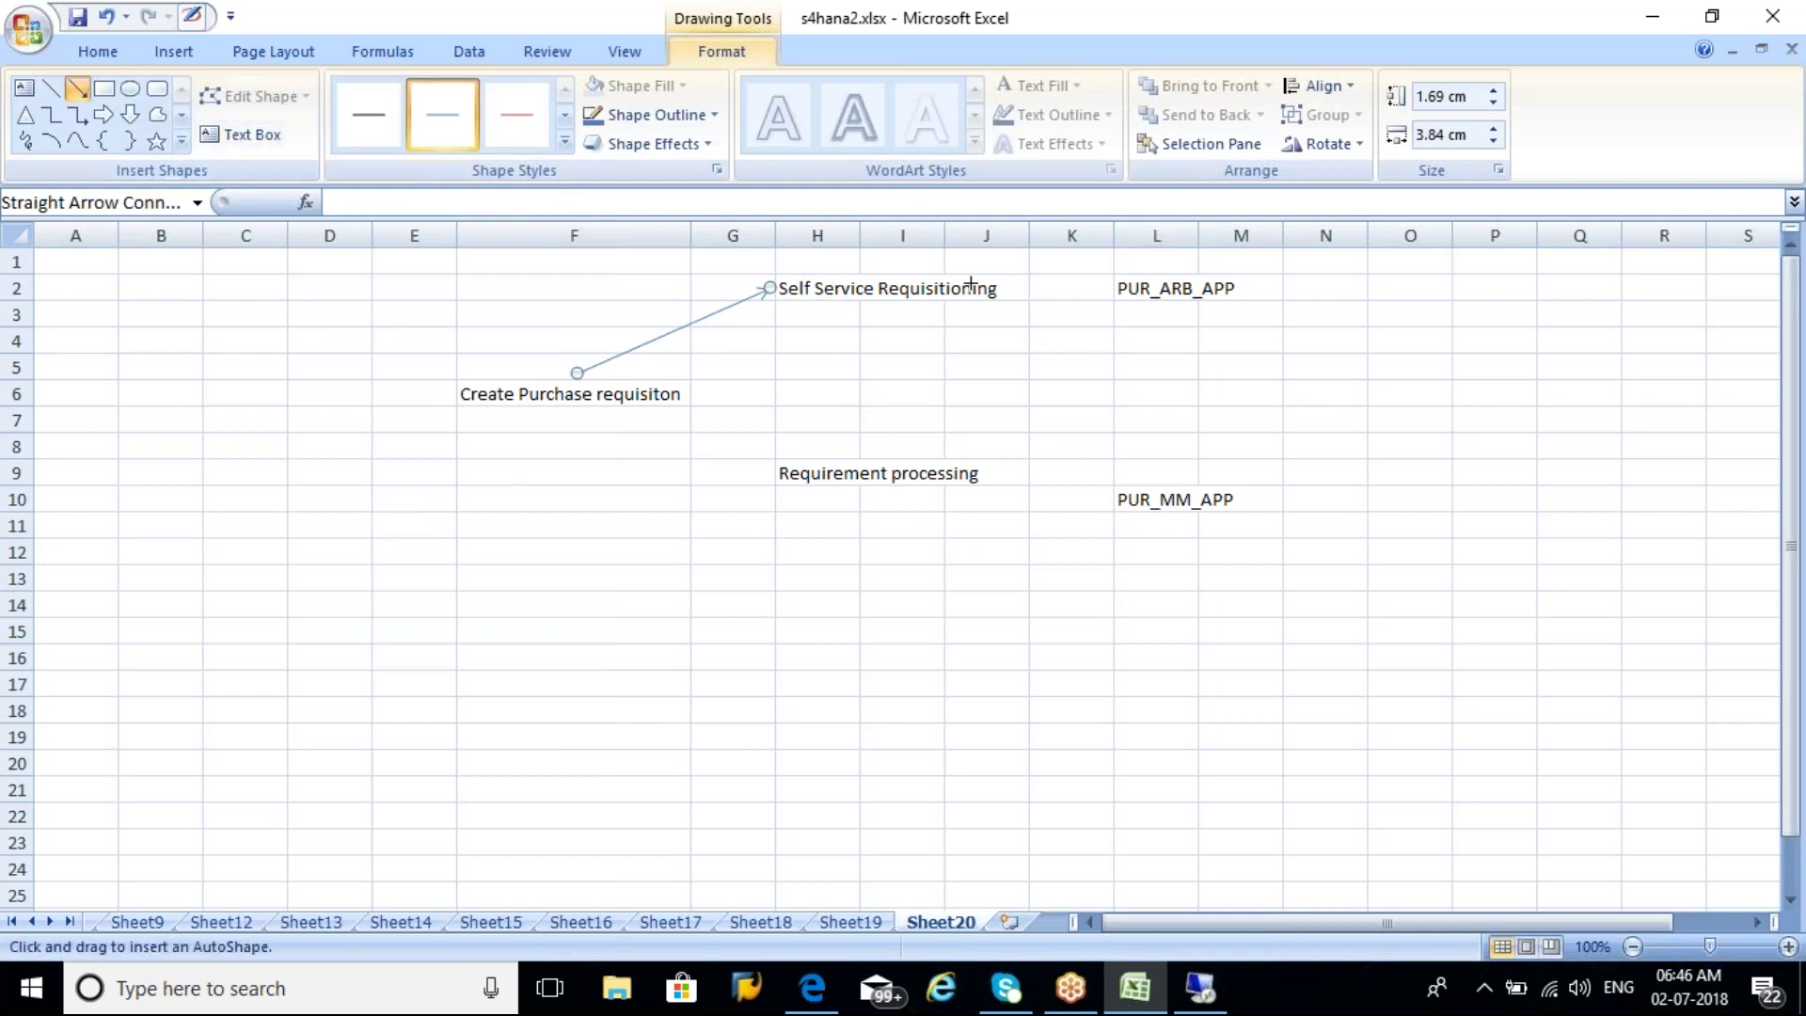
left_click_drag(1027, 286, 1111, 288)
left_click(1285, 287)
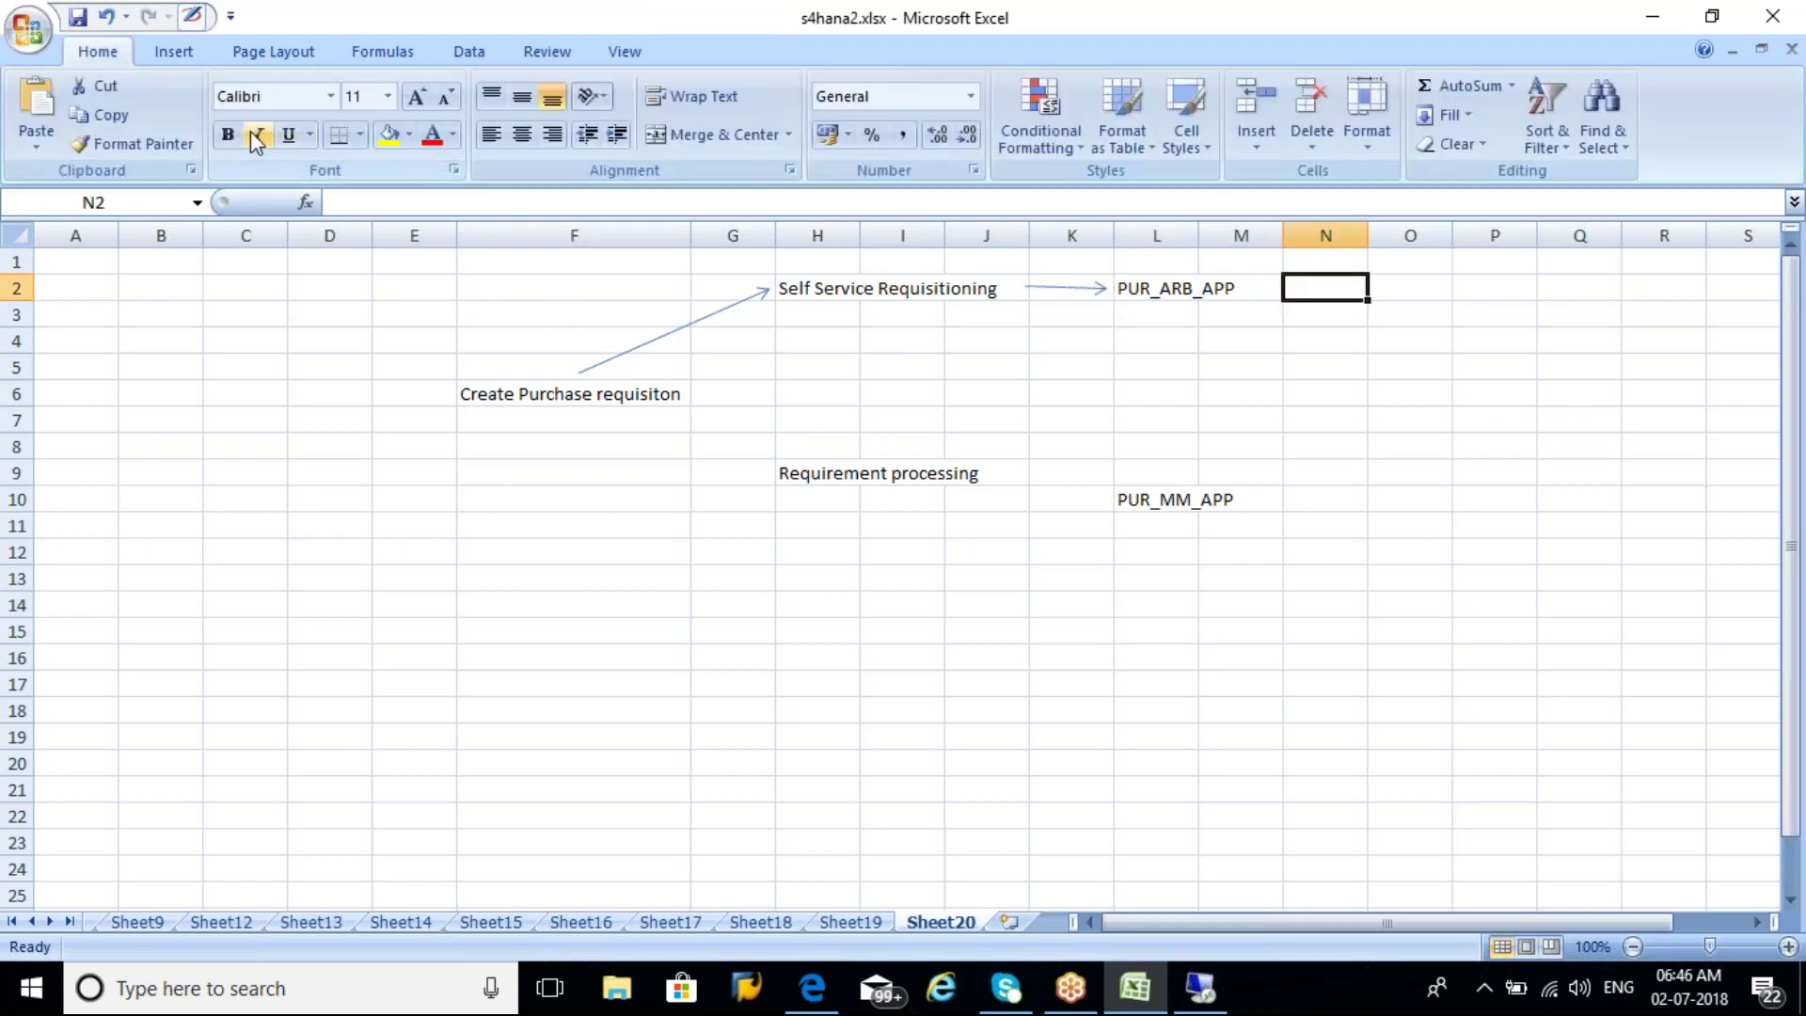
Draw arrows from Create Purchase requisiton to Requirement processing and on to PUR_MM_APP.
scroll(233, 132, "down", 1)
left_click(292, 118)
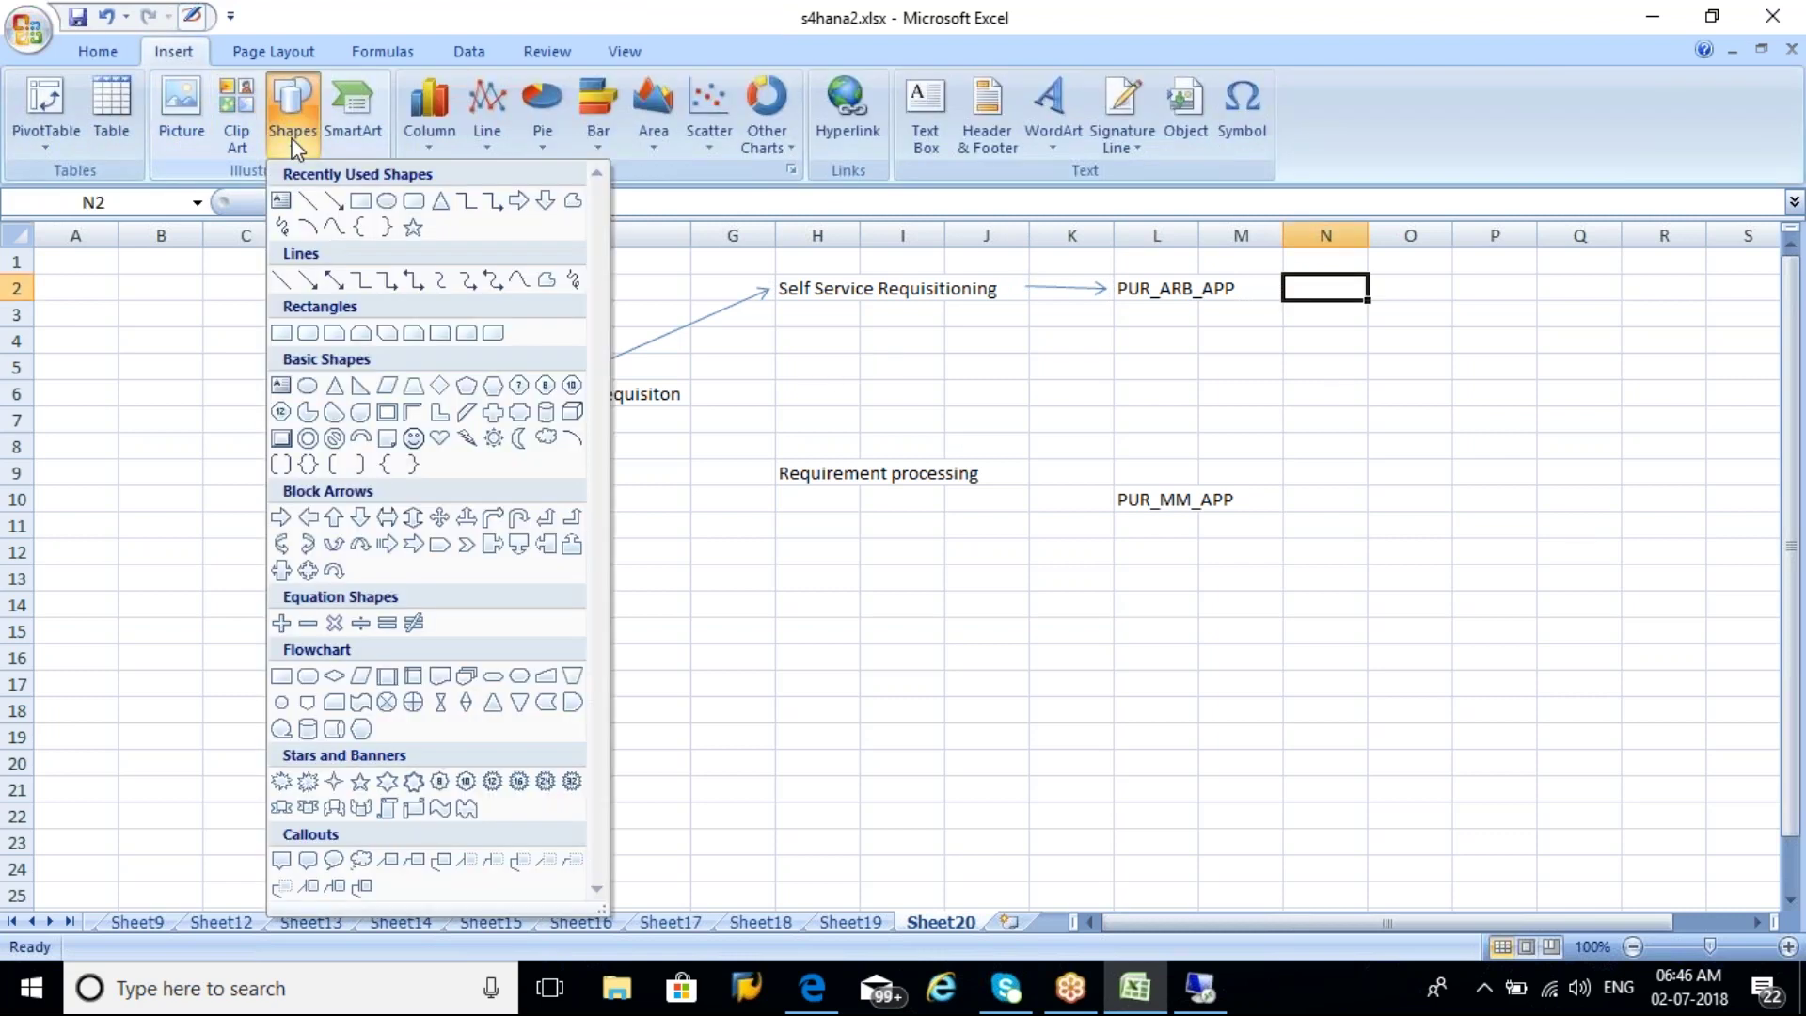
left_click(322, 195)
left_click_drag(588, 410, 755, 469)
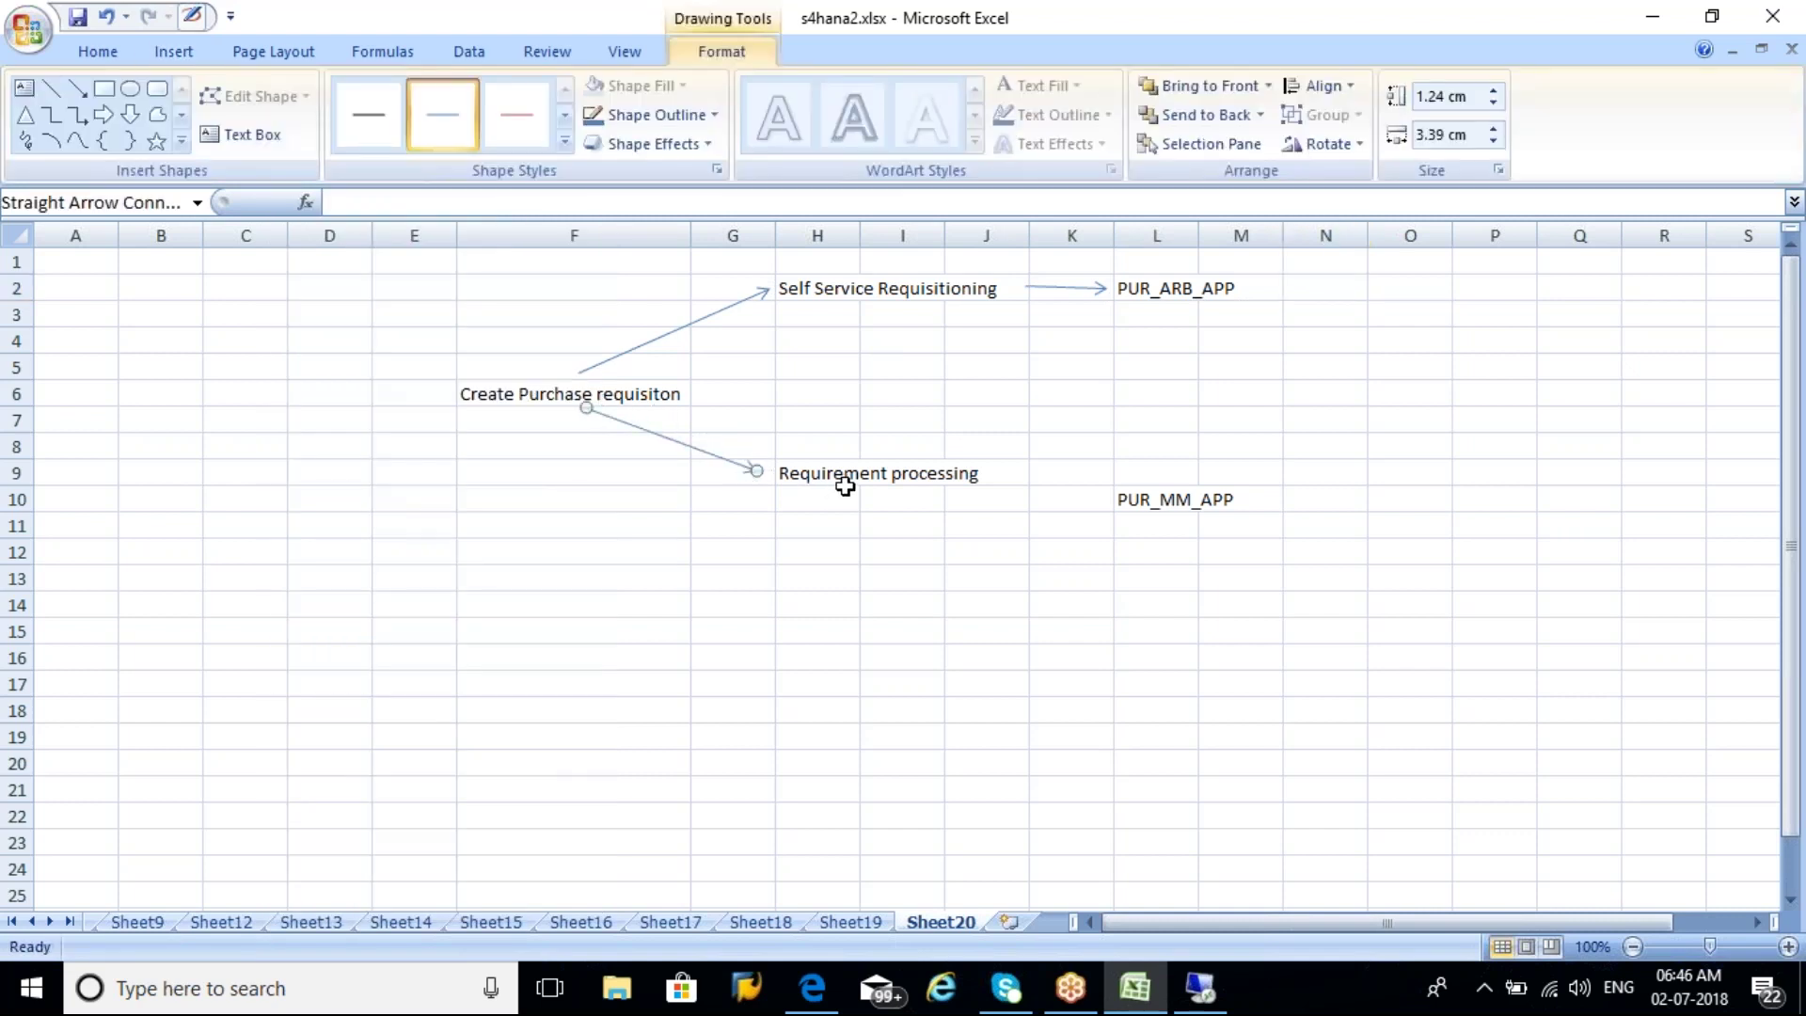
left_click(78, 89)
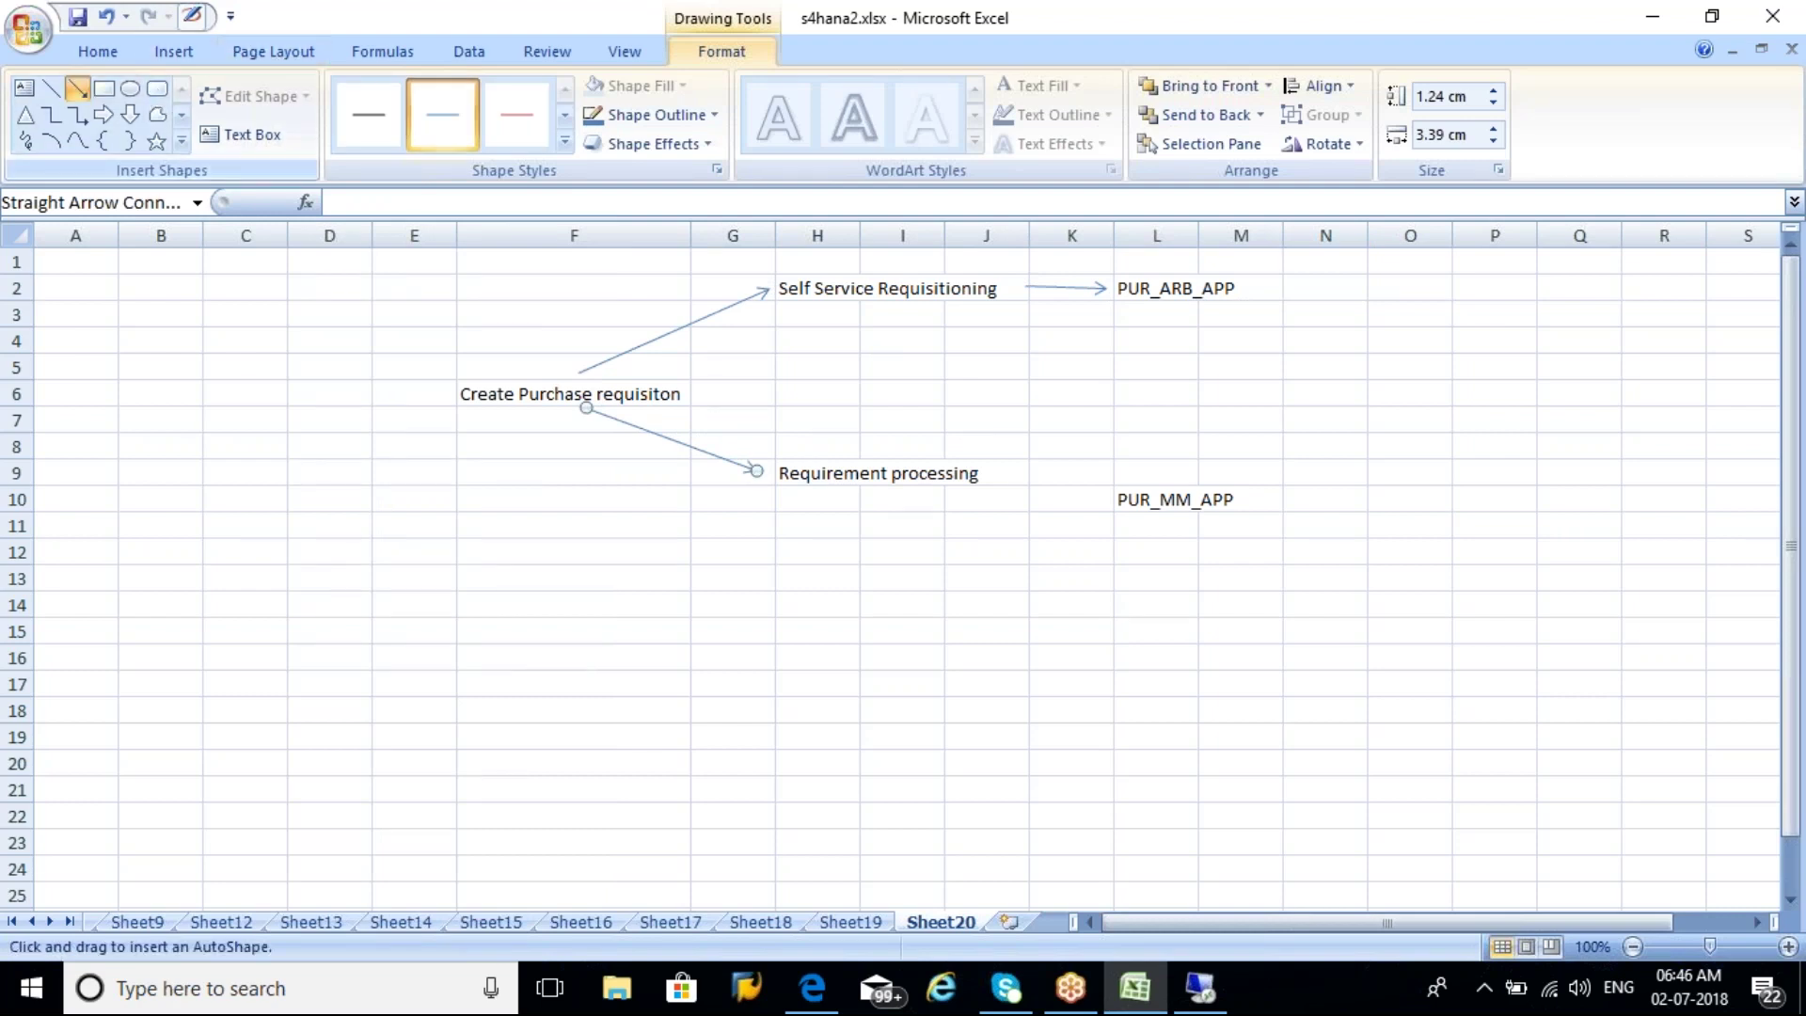
left_click_drag(971, 498, 1106, 499)
left_click(1320, 504)
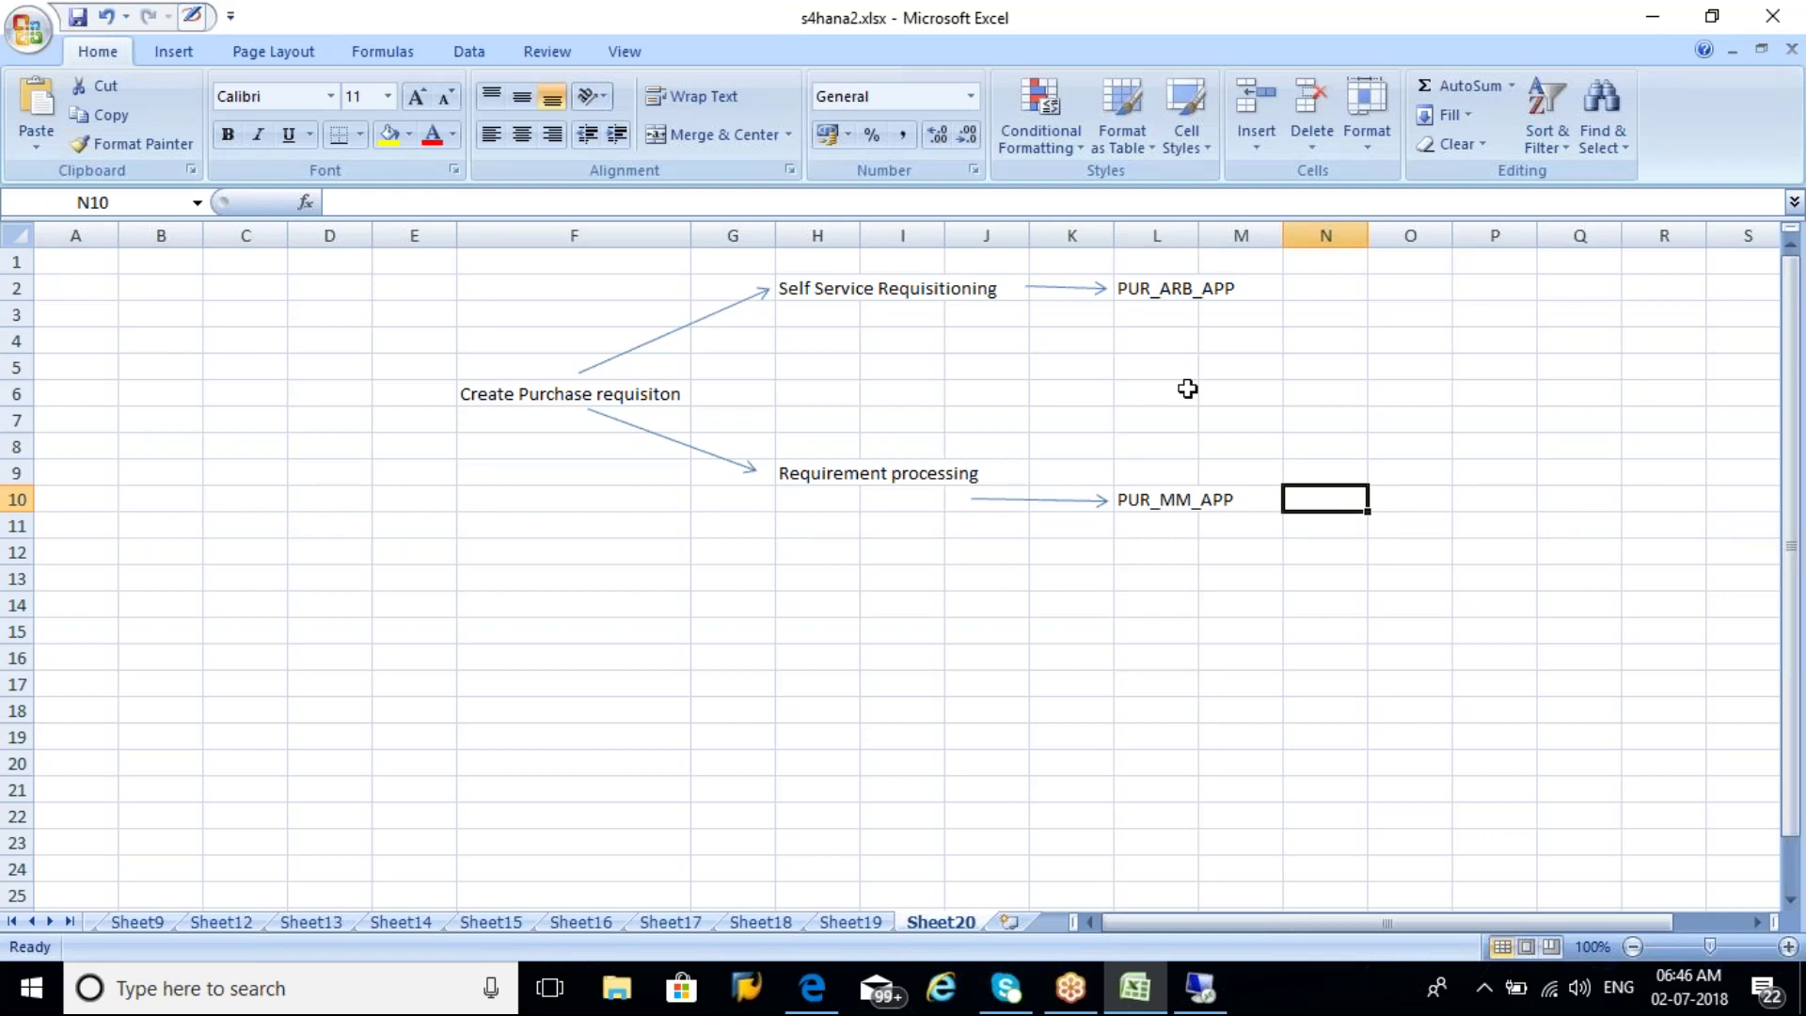
left_click(554, 395)
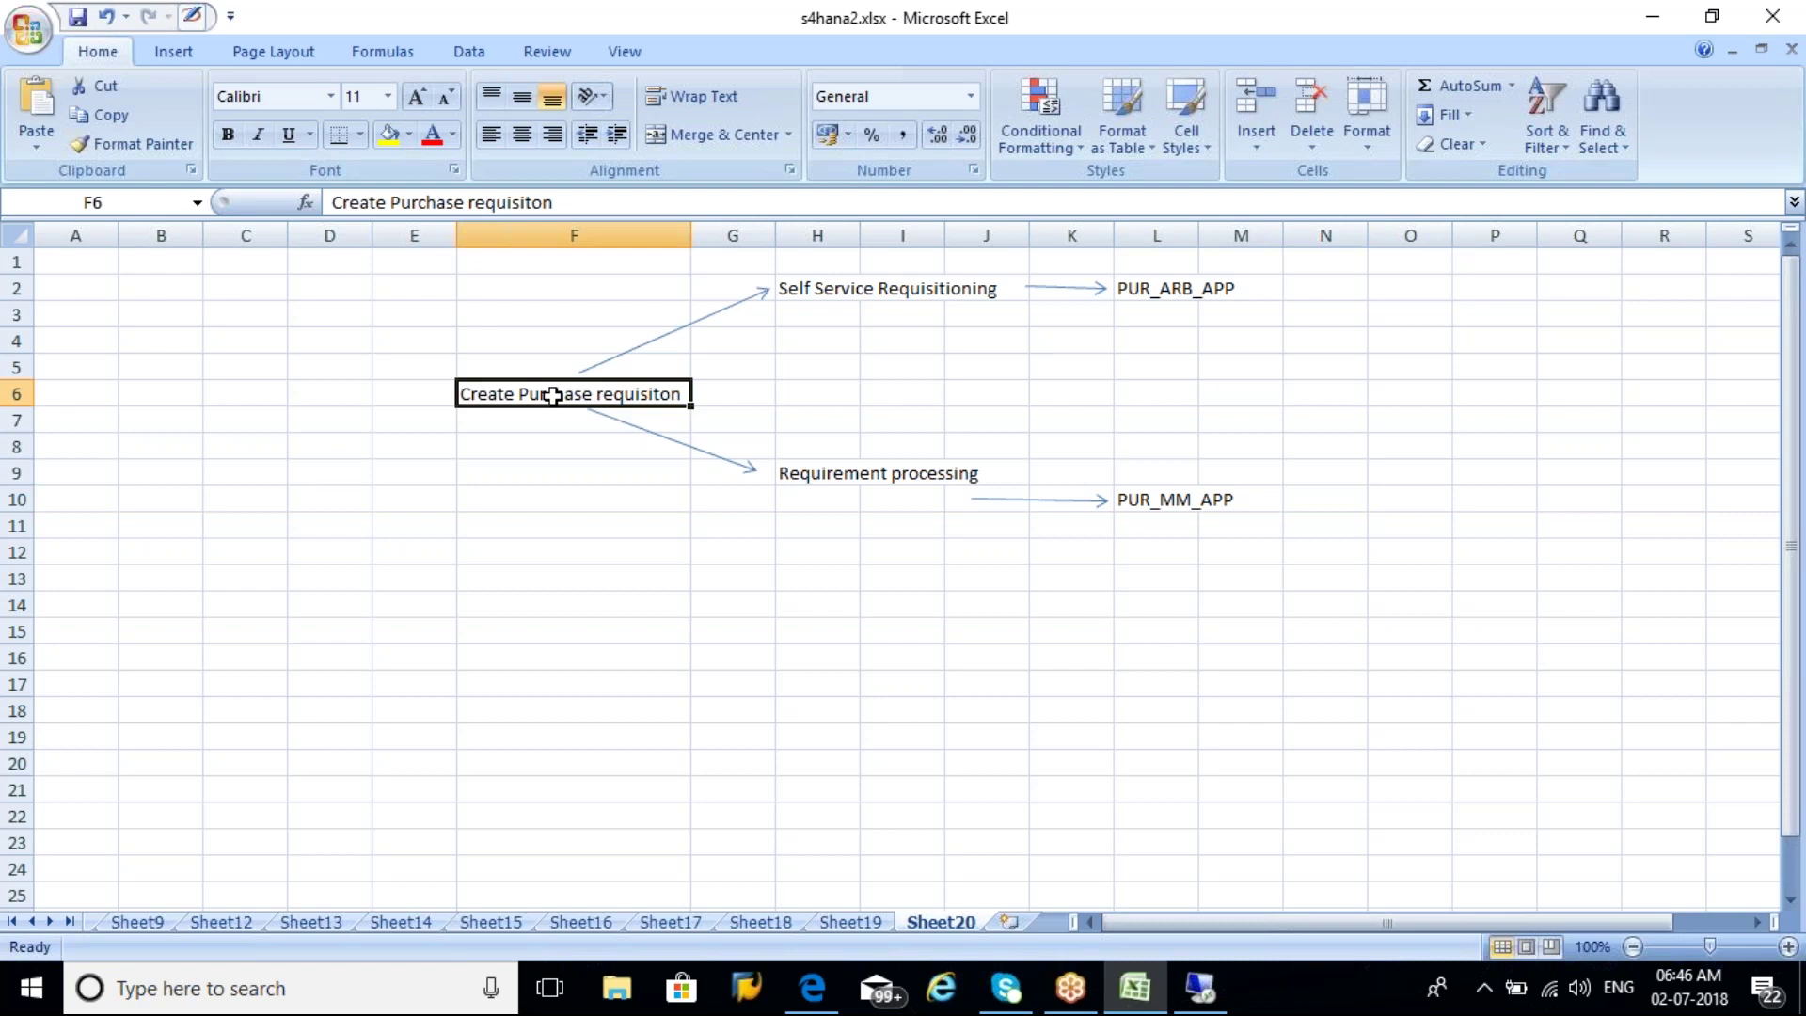
Return to the Create Purchase Requisition tab and expand its Header and Item Overview sections.
left_click(1200, 988)
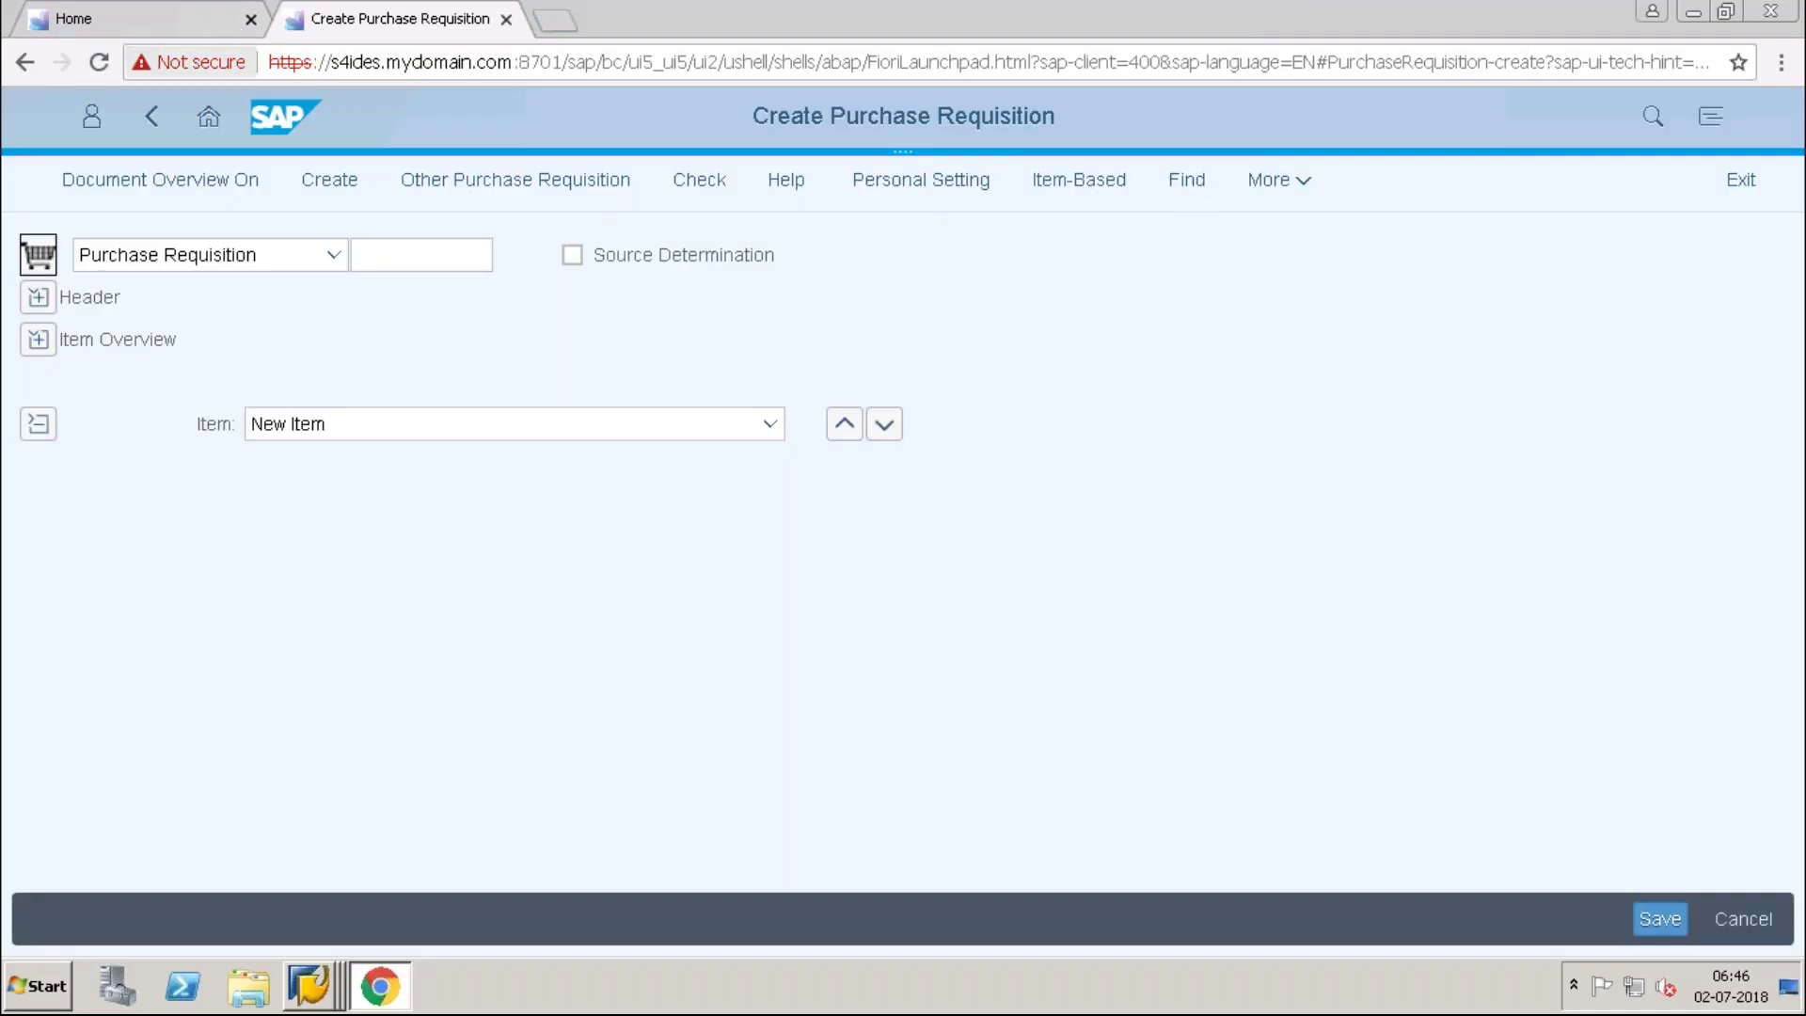
left_click(111, 21)
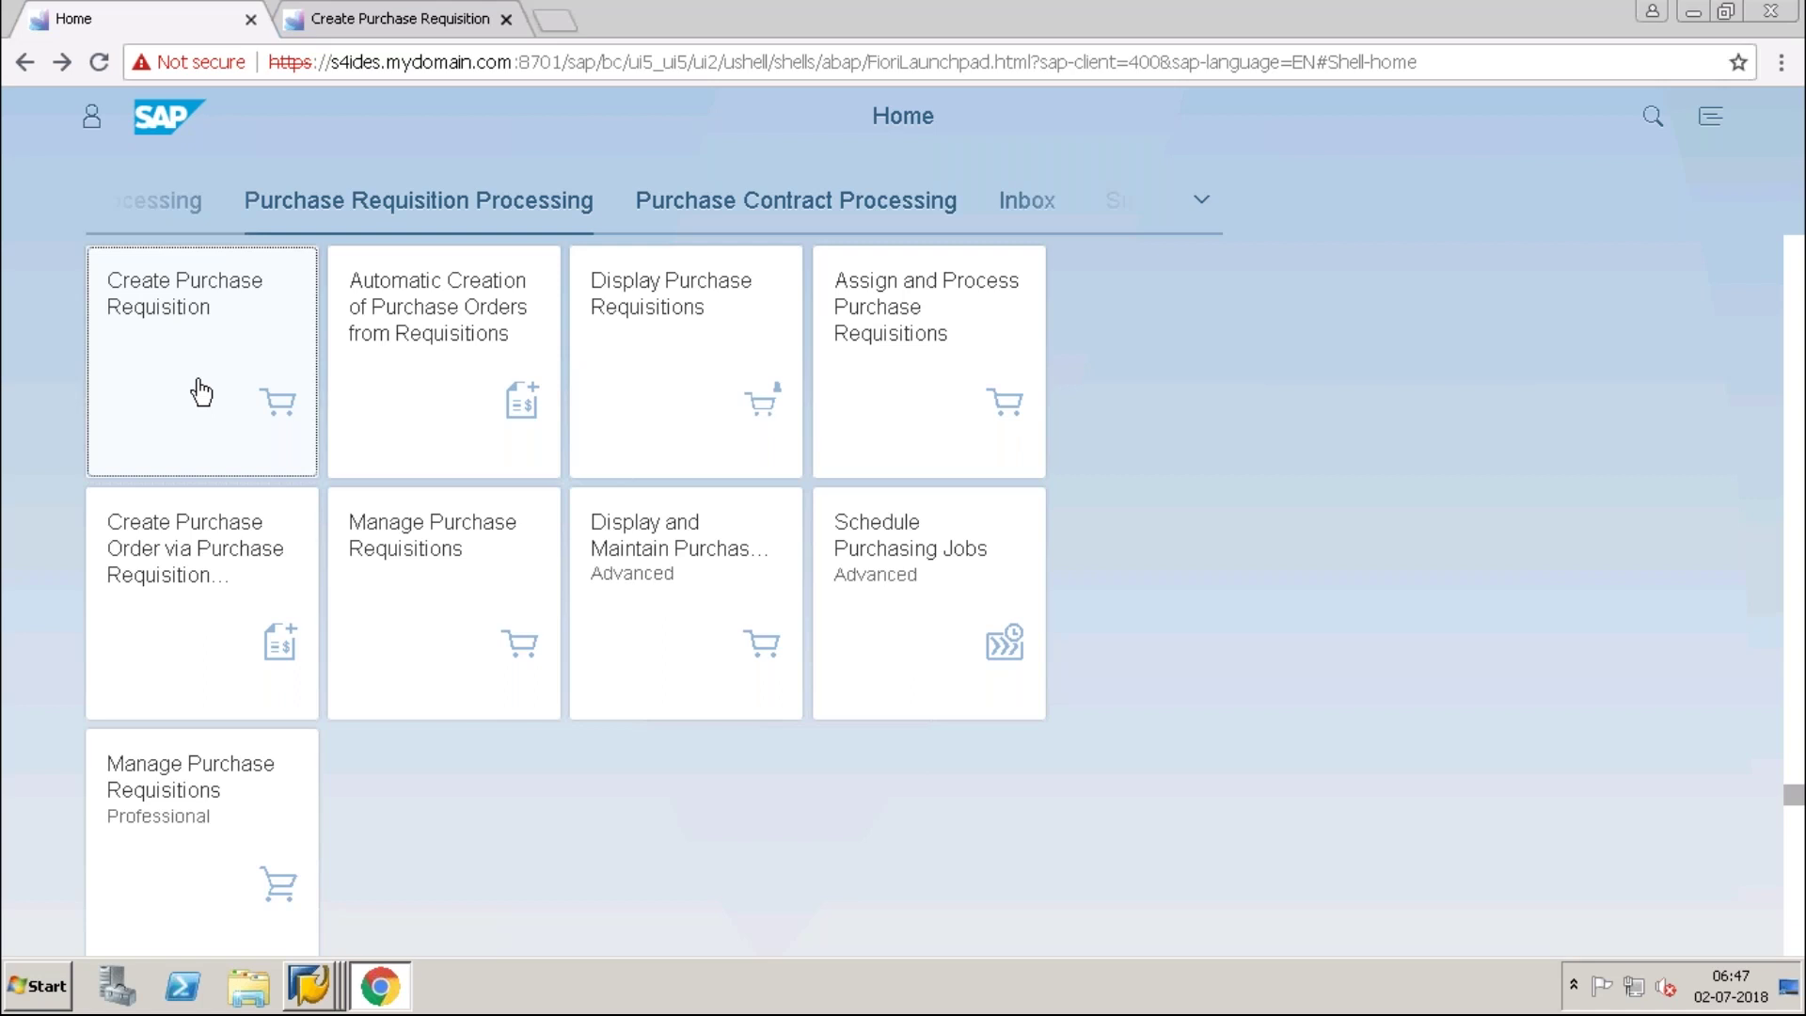
left_click(348, 23)
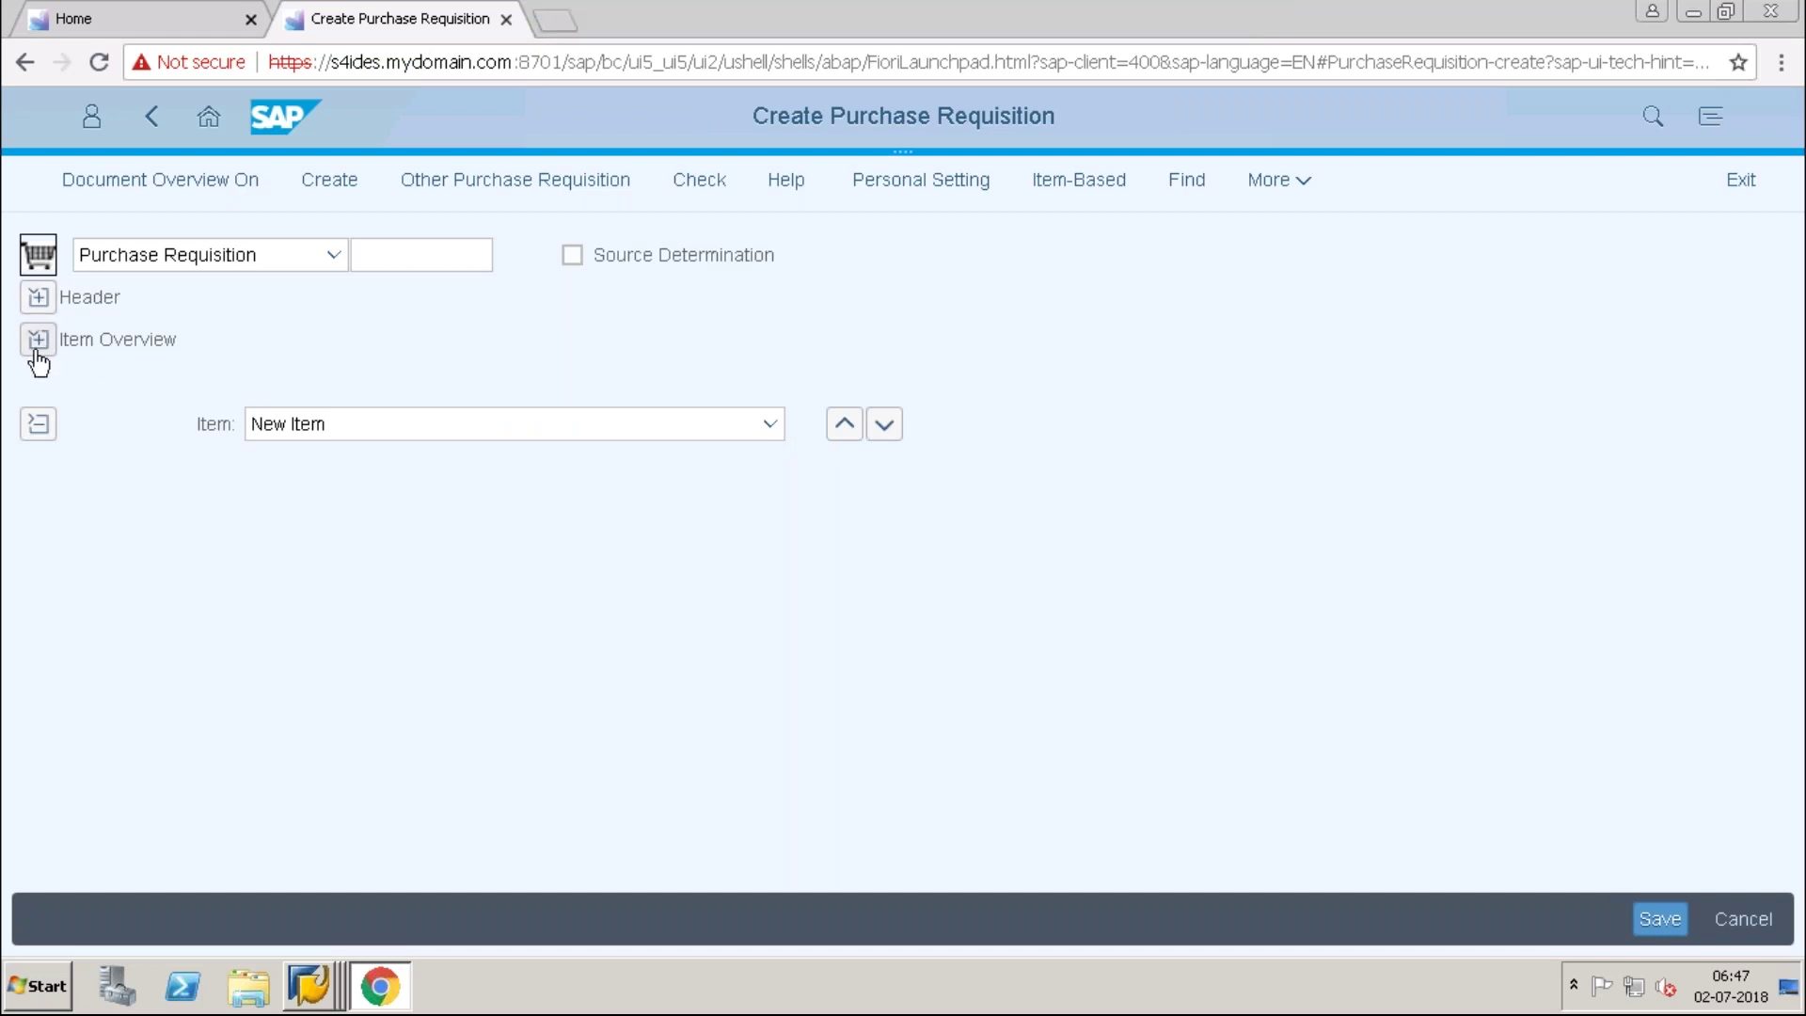
left_click(42, 308)
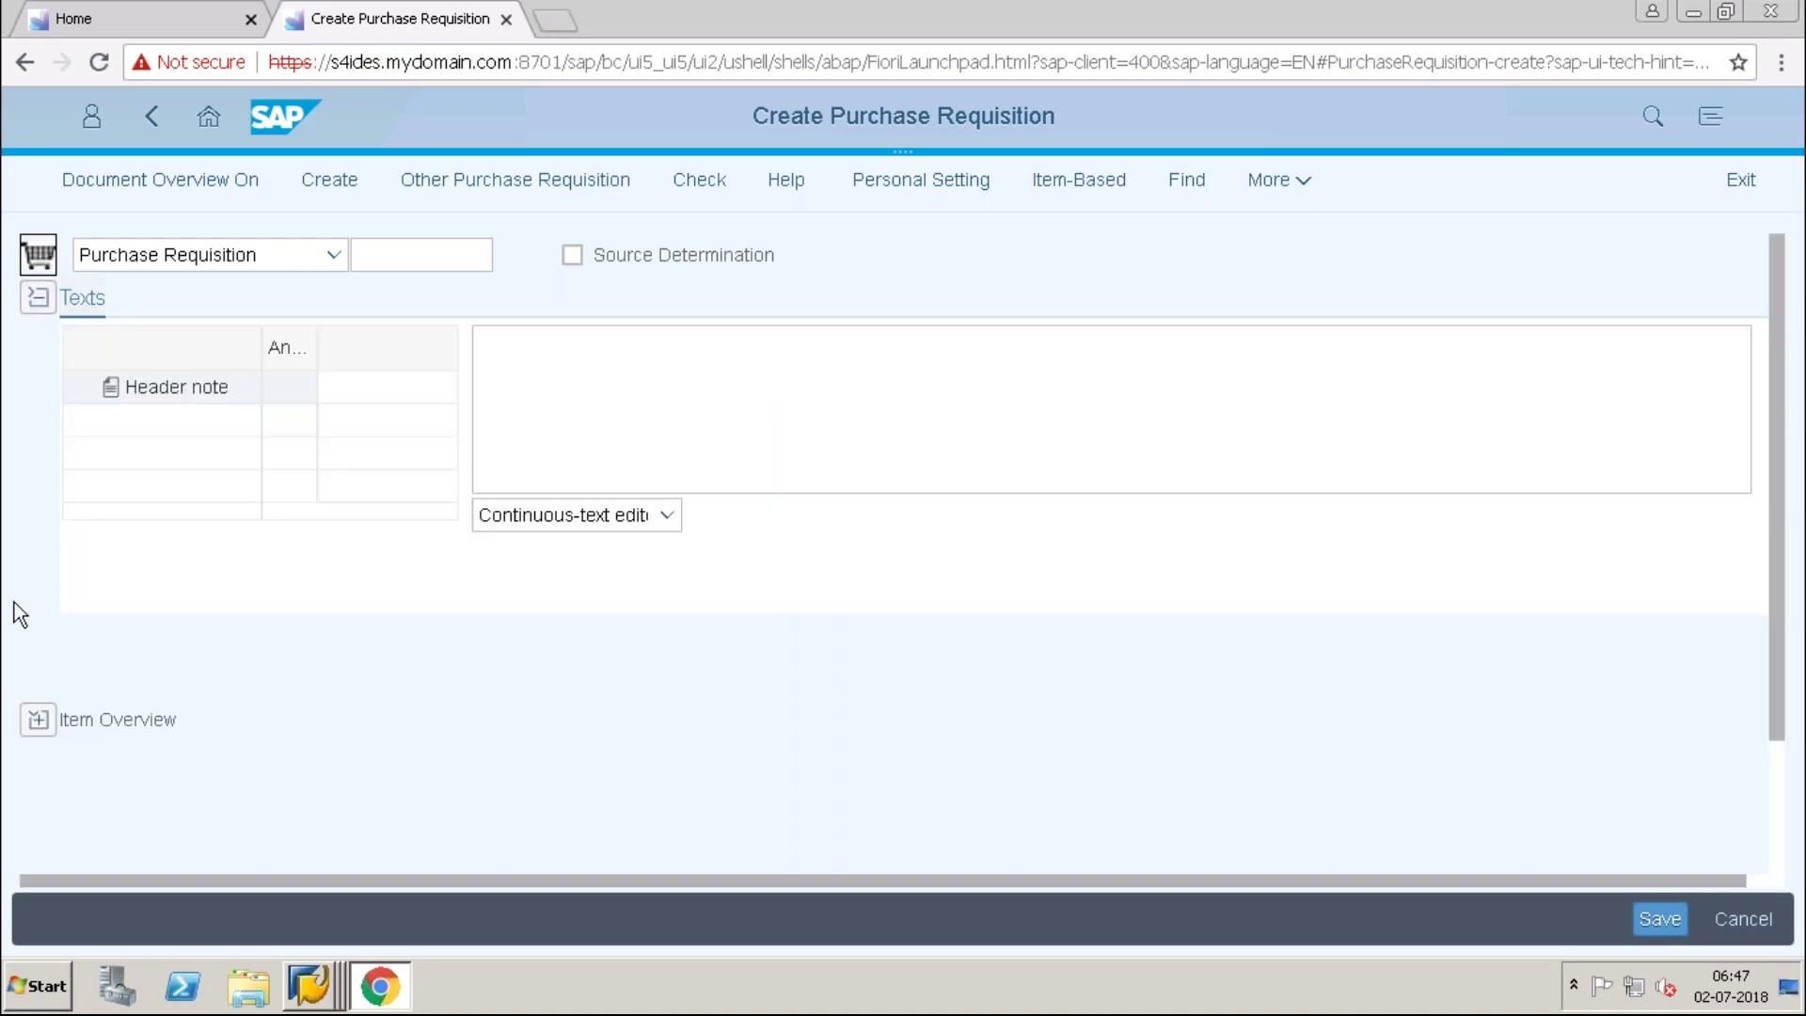
left_click(39, 723)
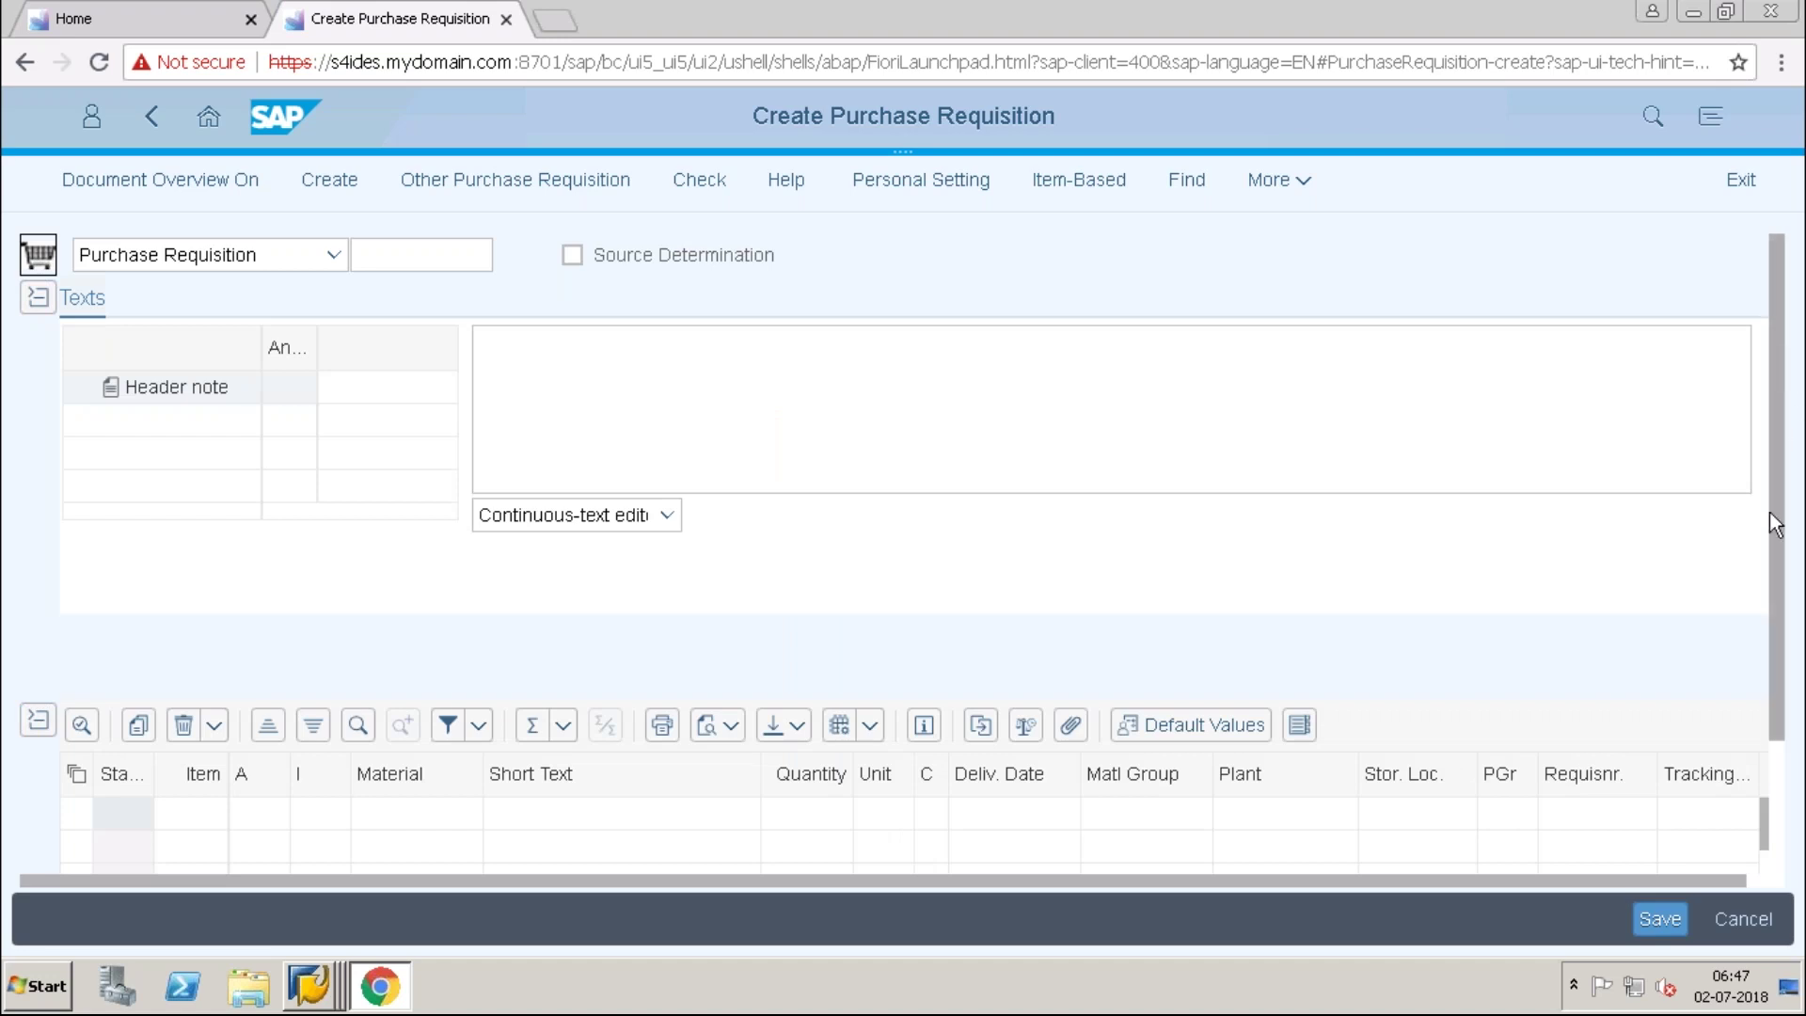
scroll(1776, 526, "down", 2)
Enter material T057 in the first item row, correcting the T067 typo, with quantity 1.
left_click(175, 636)
left_click(449, 649)
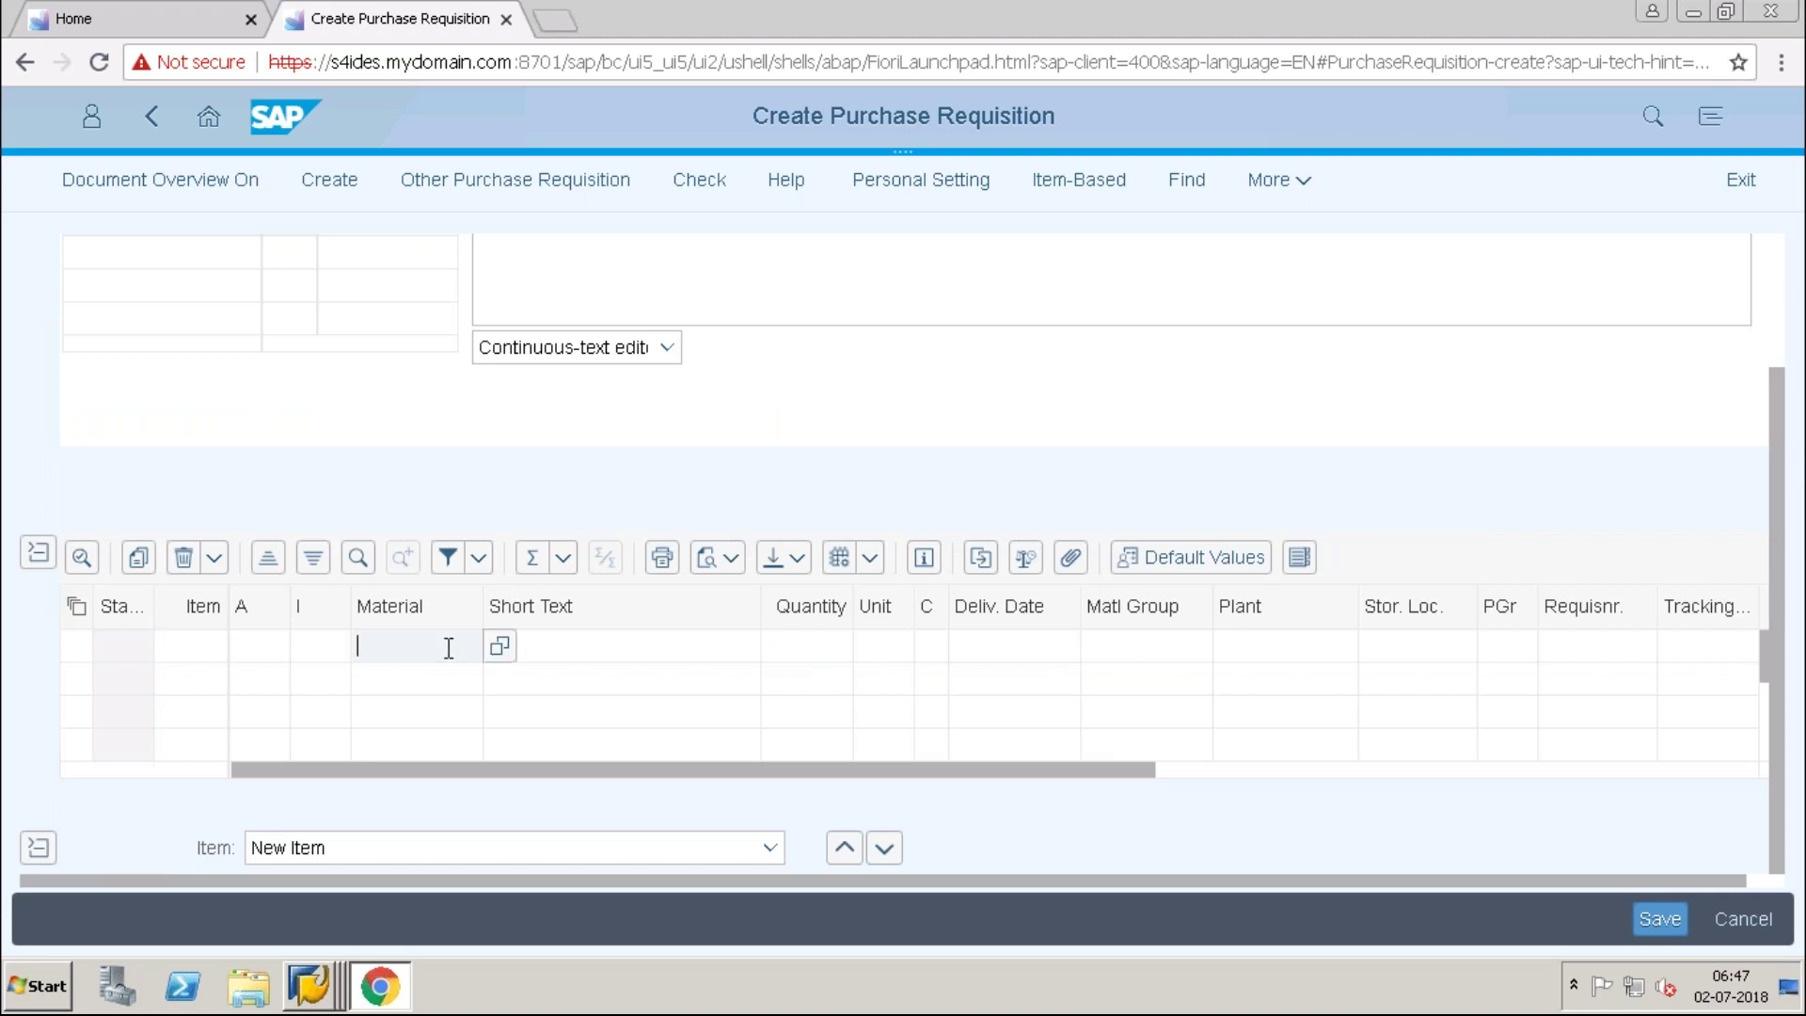
type("T0")
type("6")
type("7")
key("BackSpace")
key("BackSpace")
type("57")
left_click(787, 649)
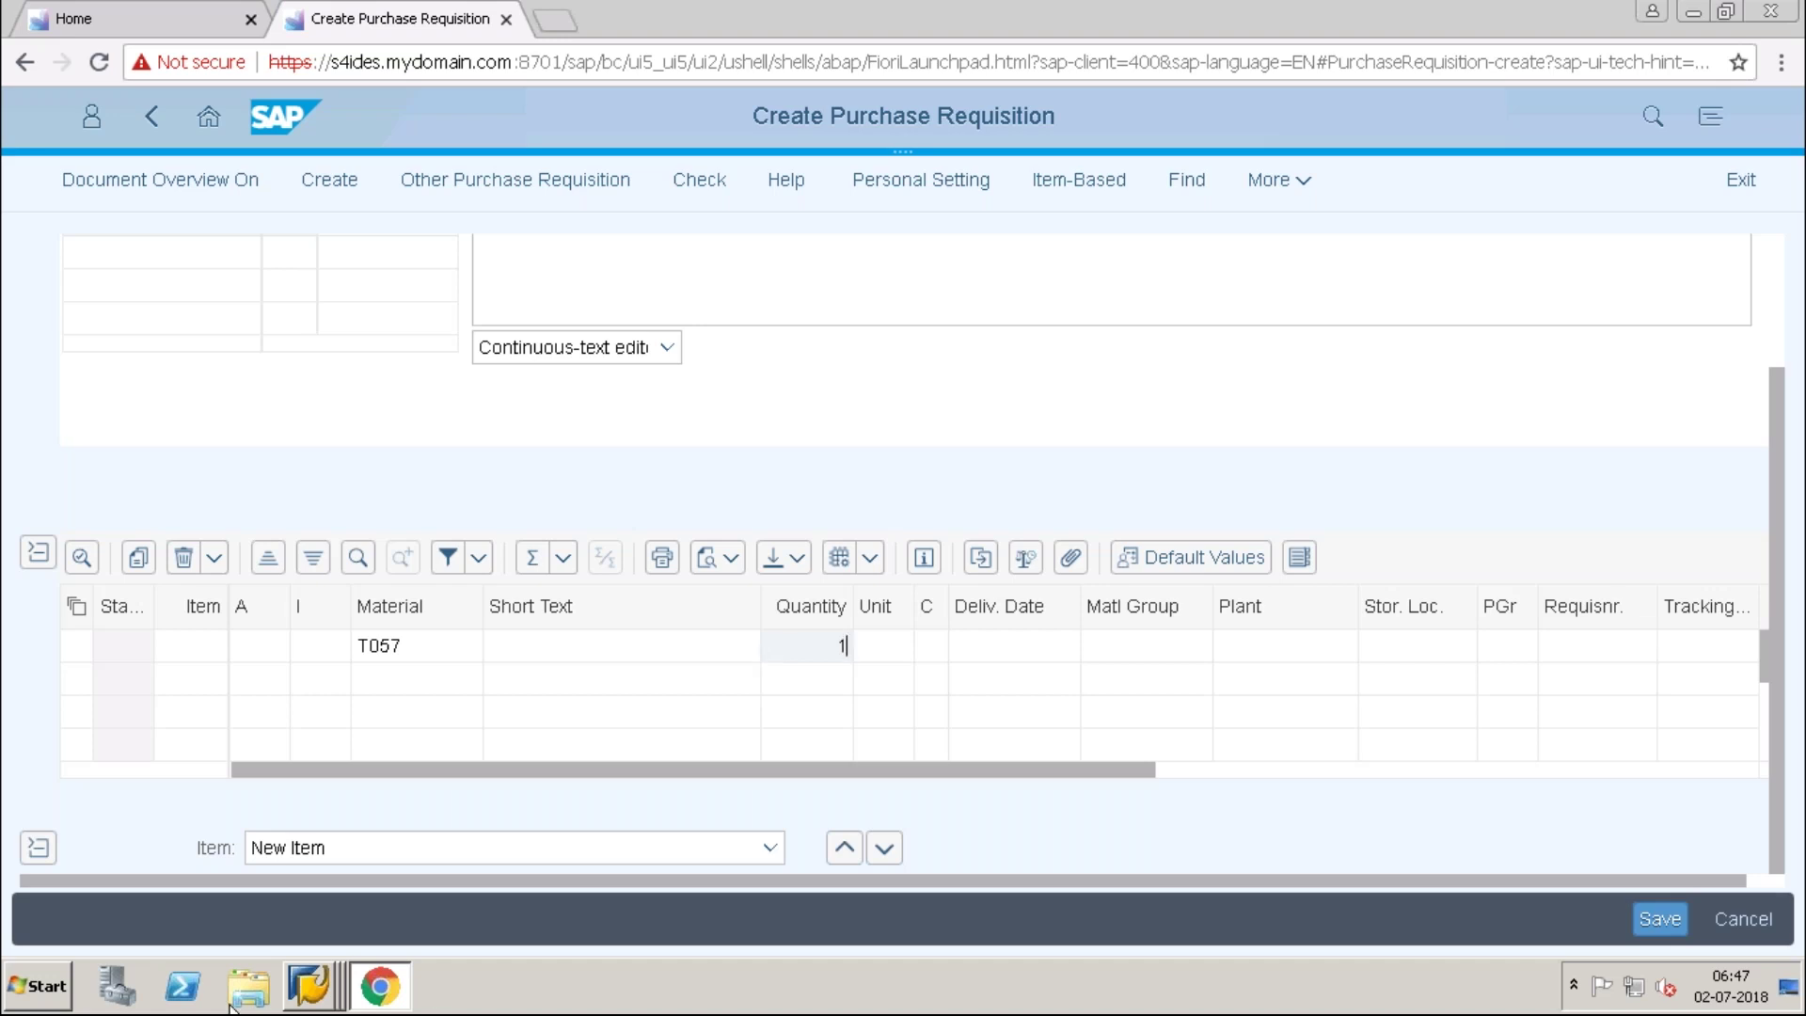
left_click(313, 951)
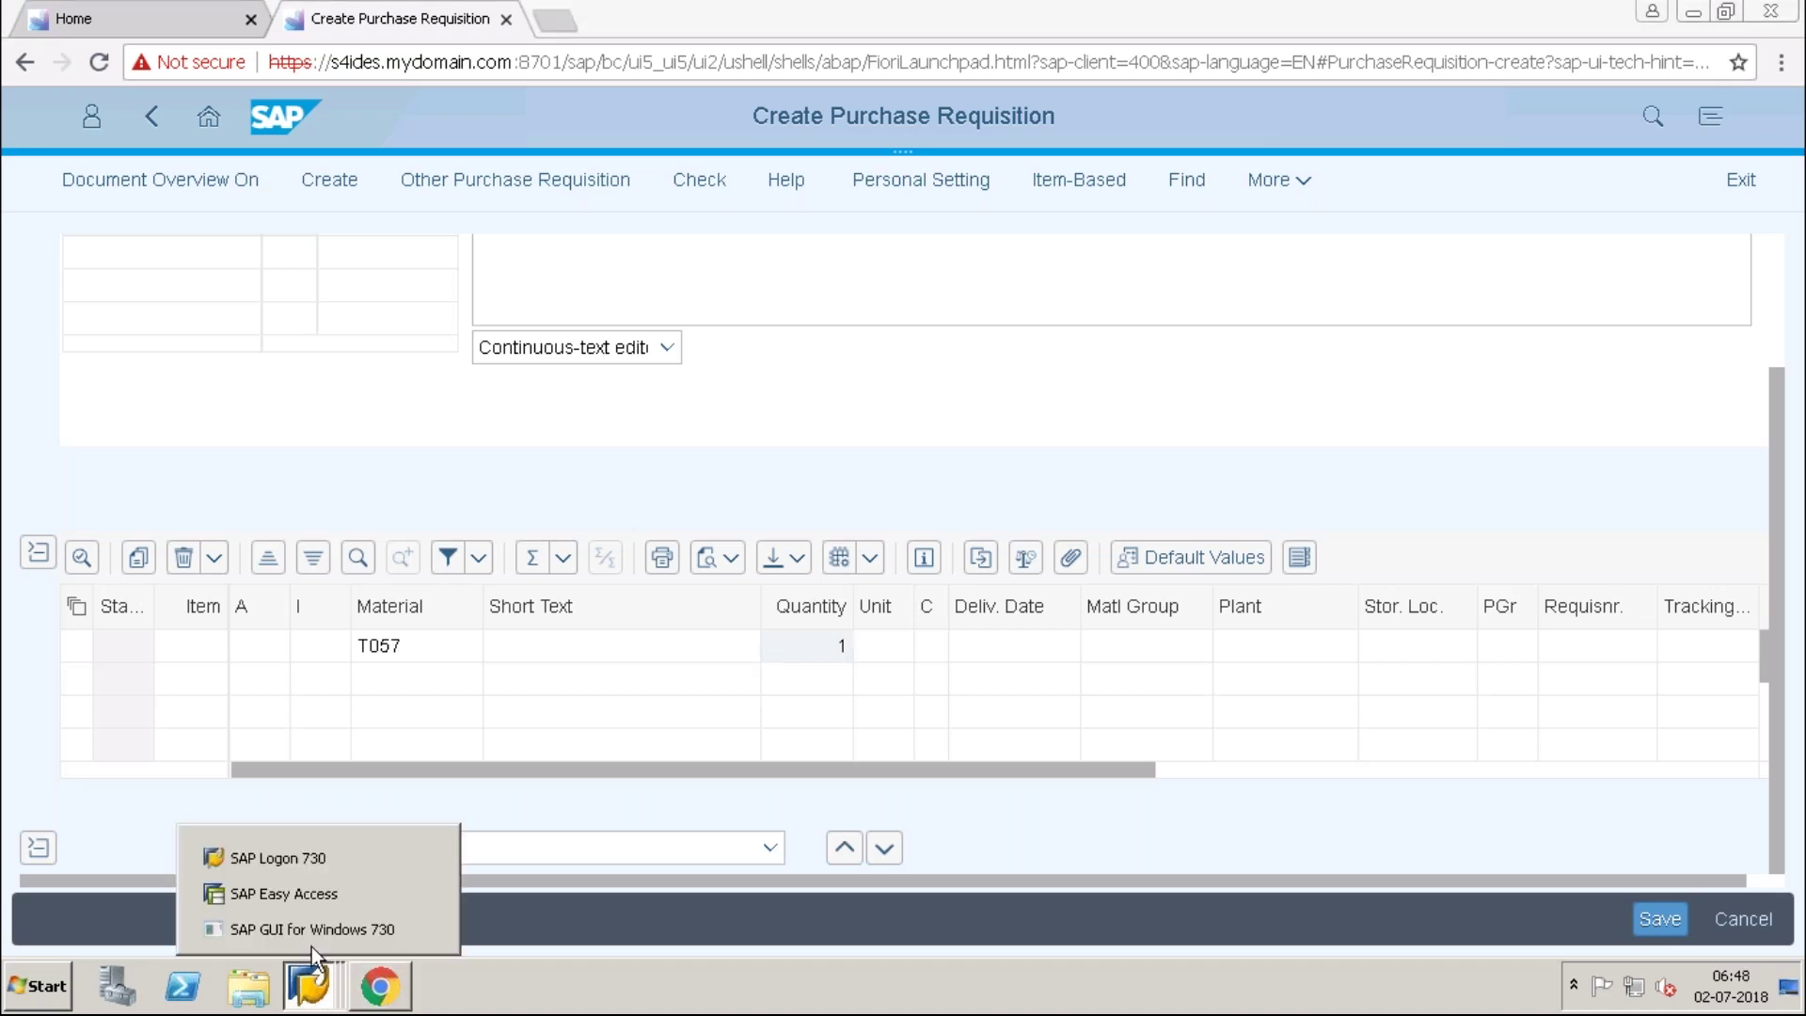
Log on to S4H client 400 with the saved user and the account password.
left_click(307, 894)
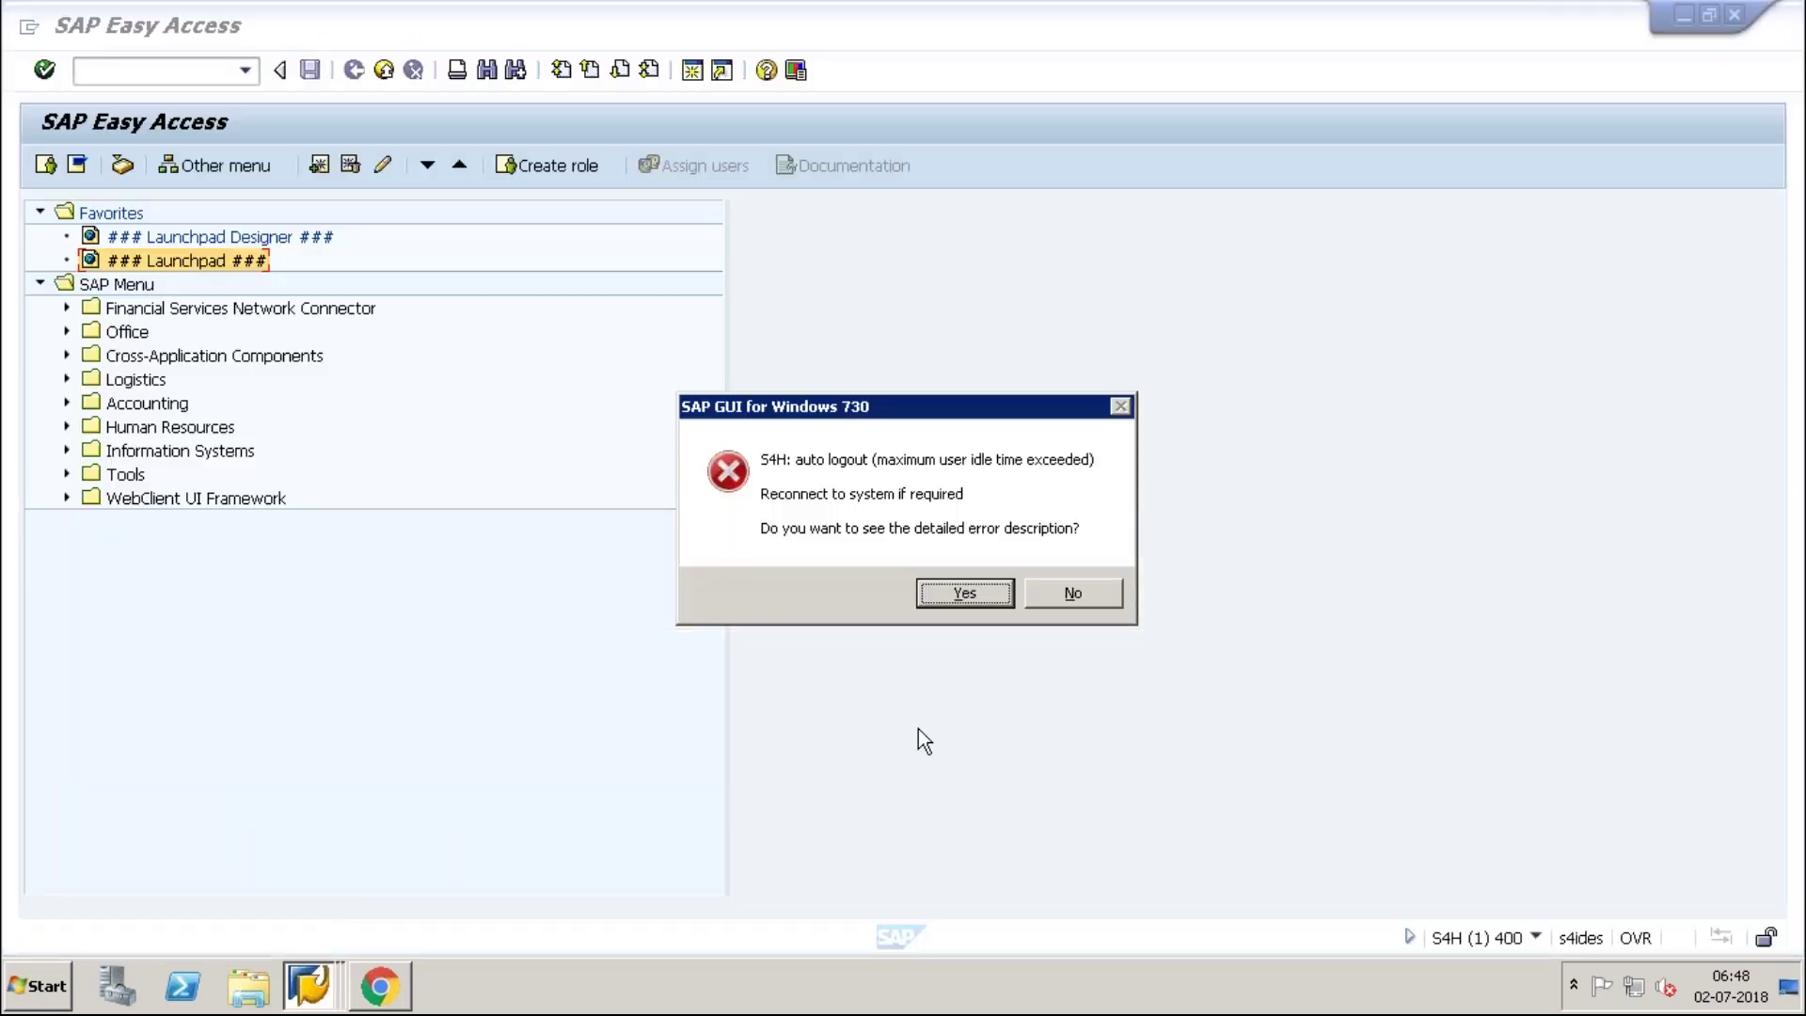
left_click(1073, 594)
left_click(323, 993)
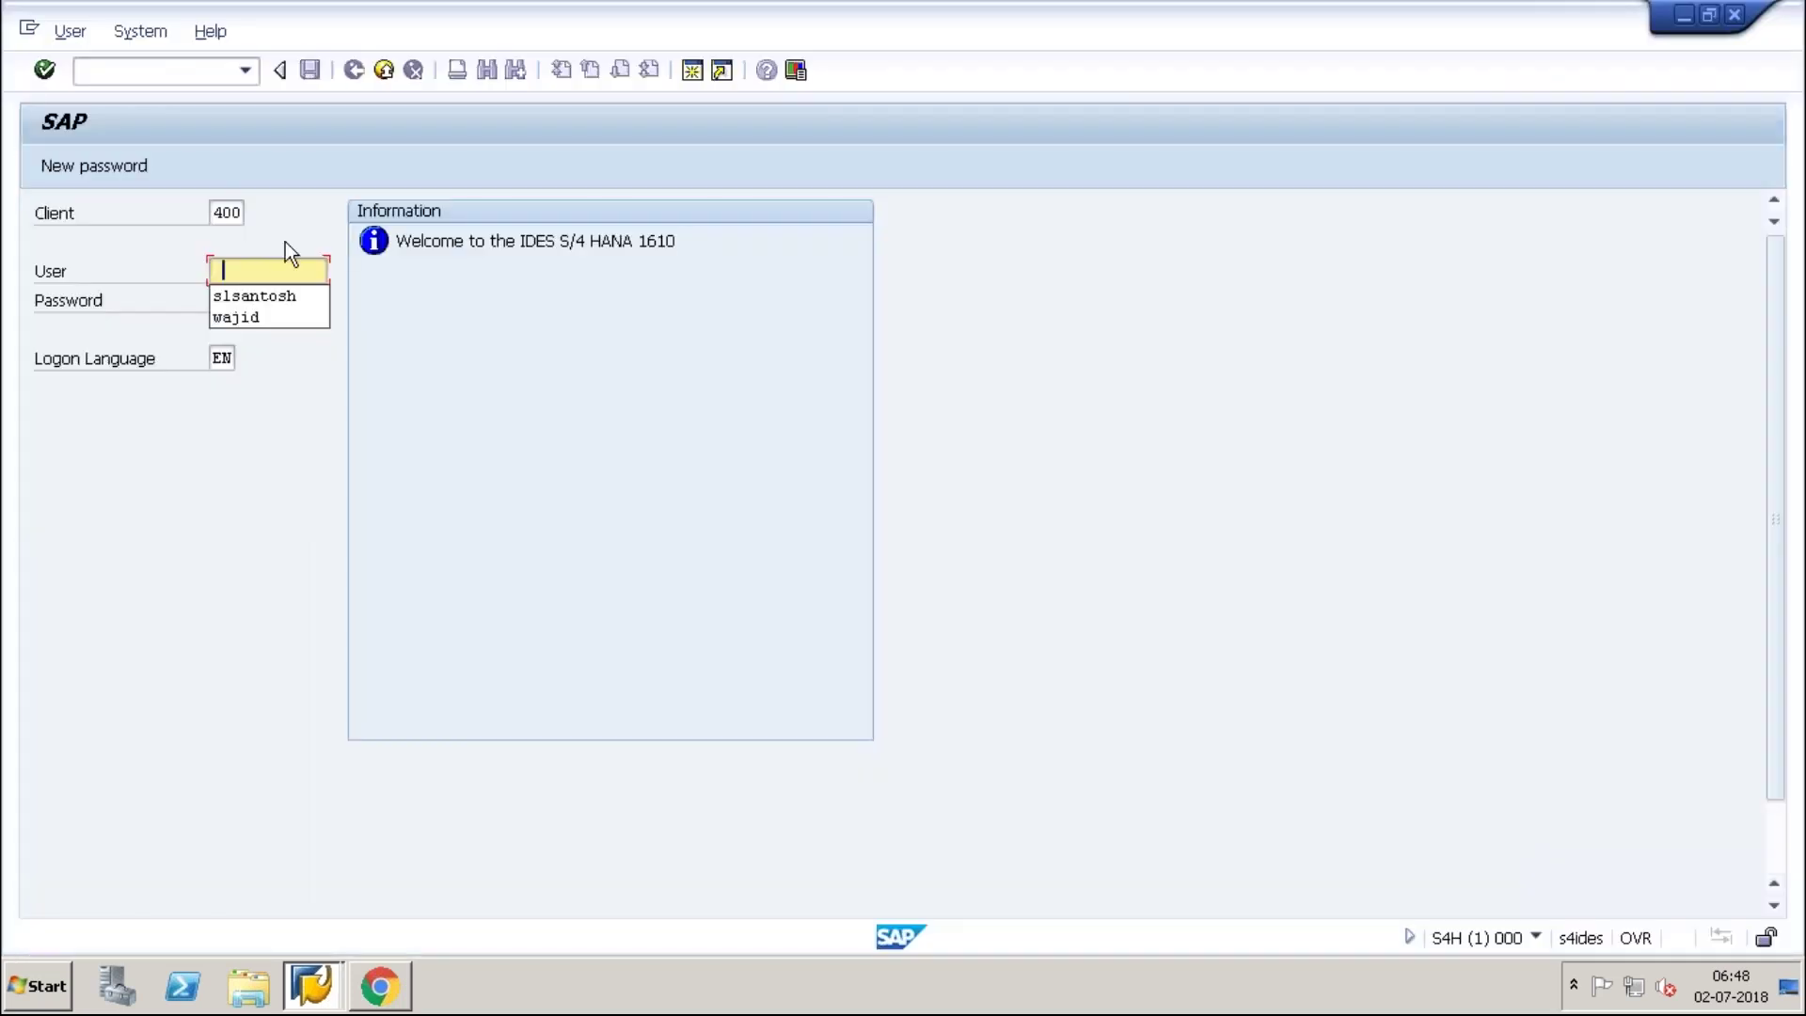
left_click(273, 296)
type("********")
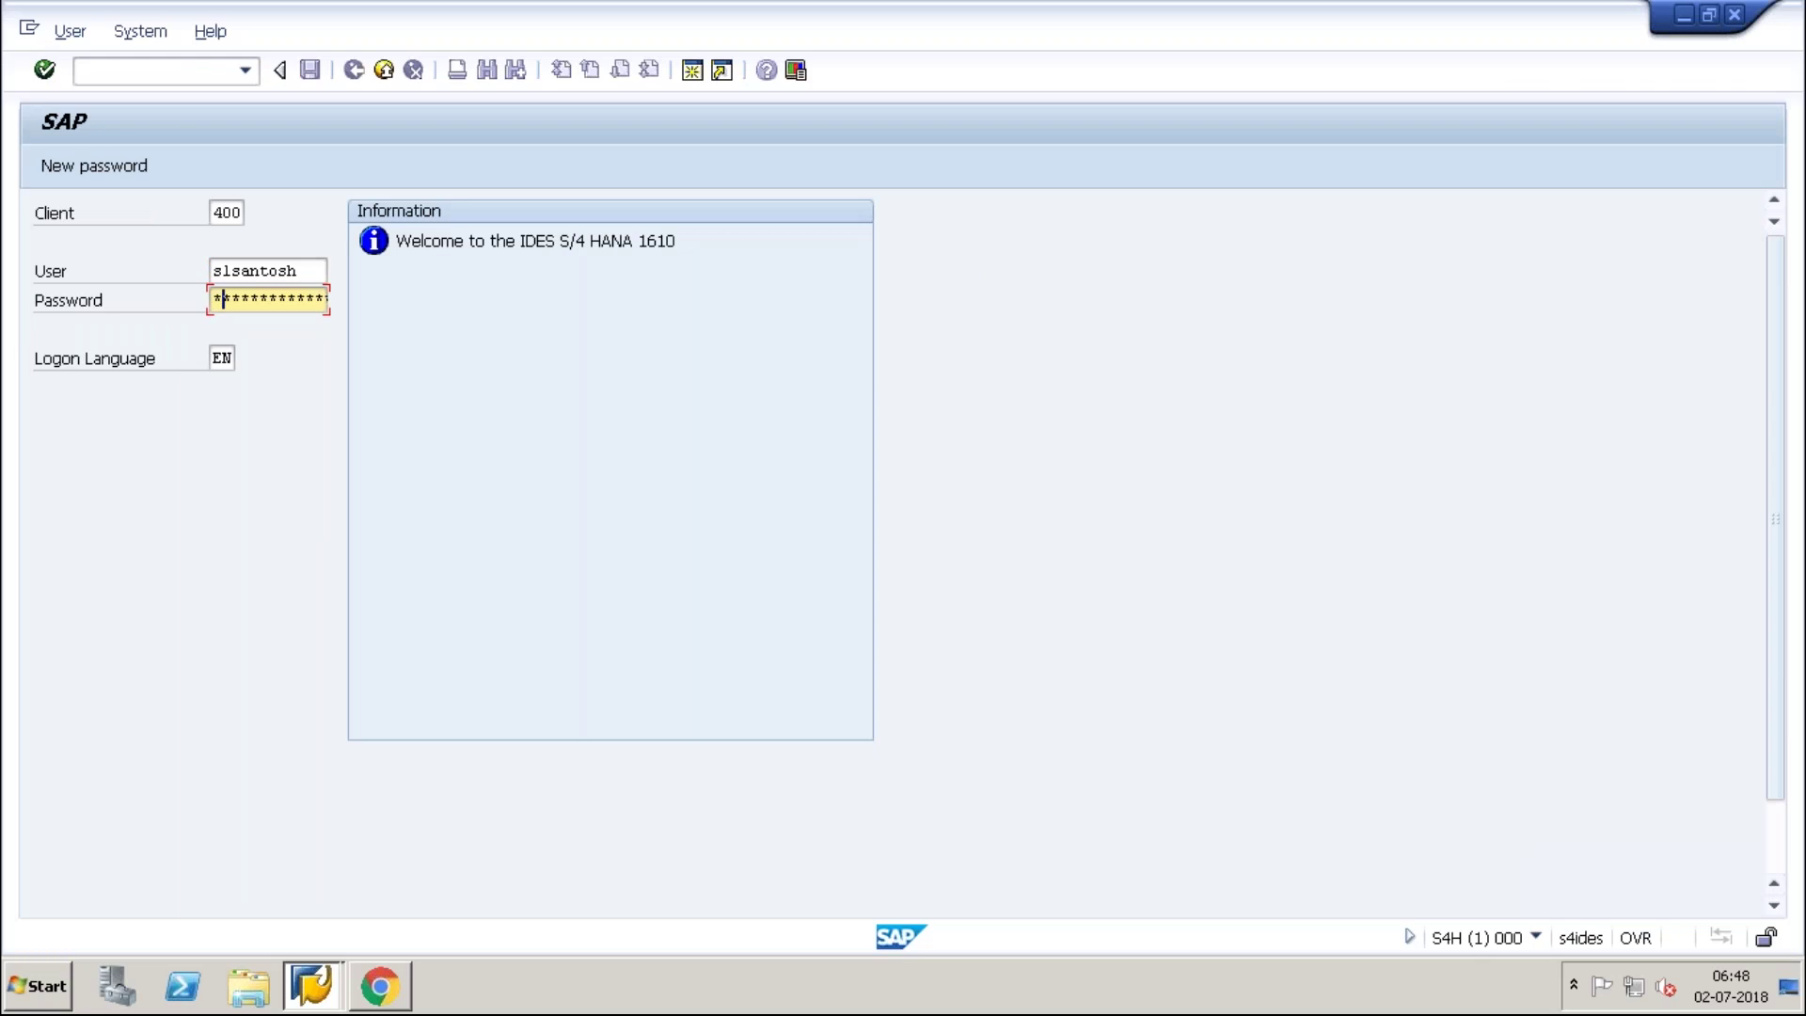
type("****")
key("Return")
Open the Data Browser (SE16) and enter MARA as the table name.
type("se16")
key("Return")
type("mara")
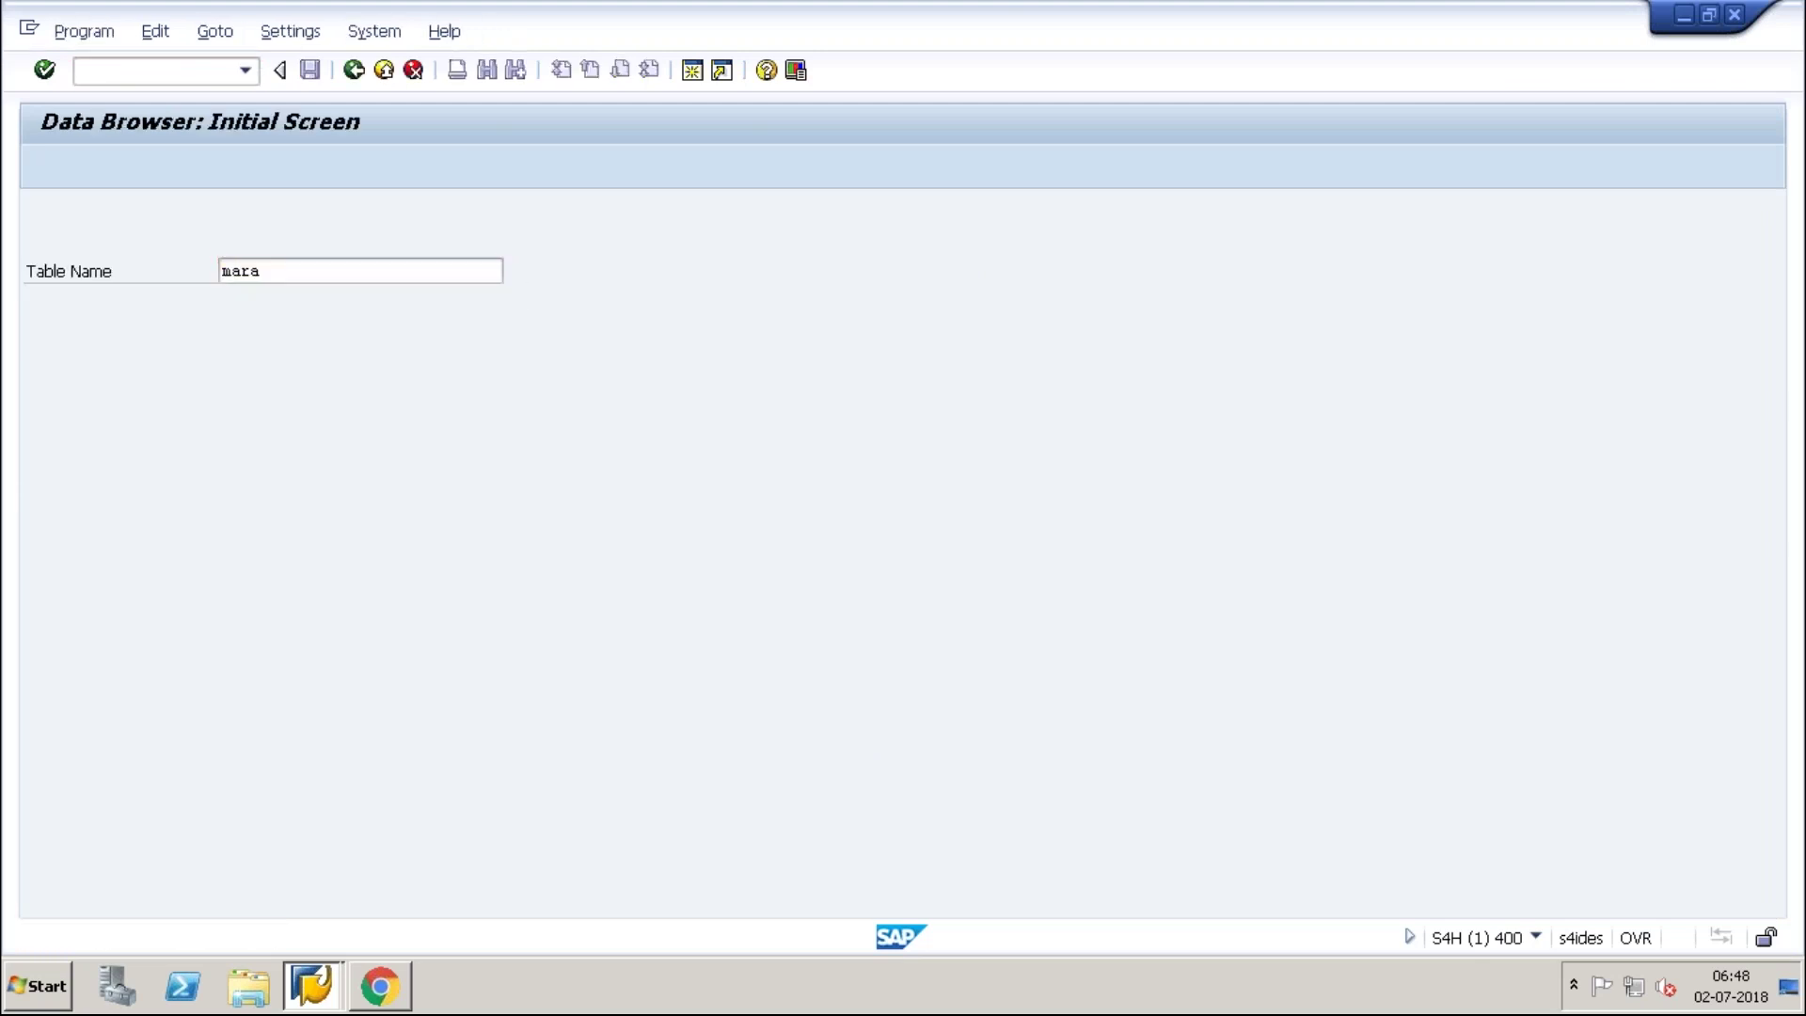
key("Return")
type("to")
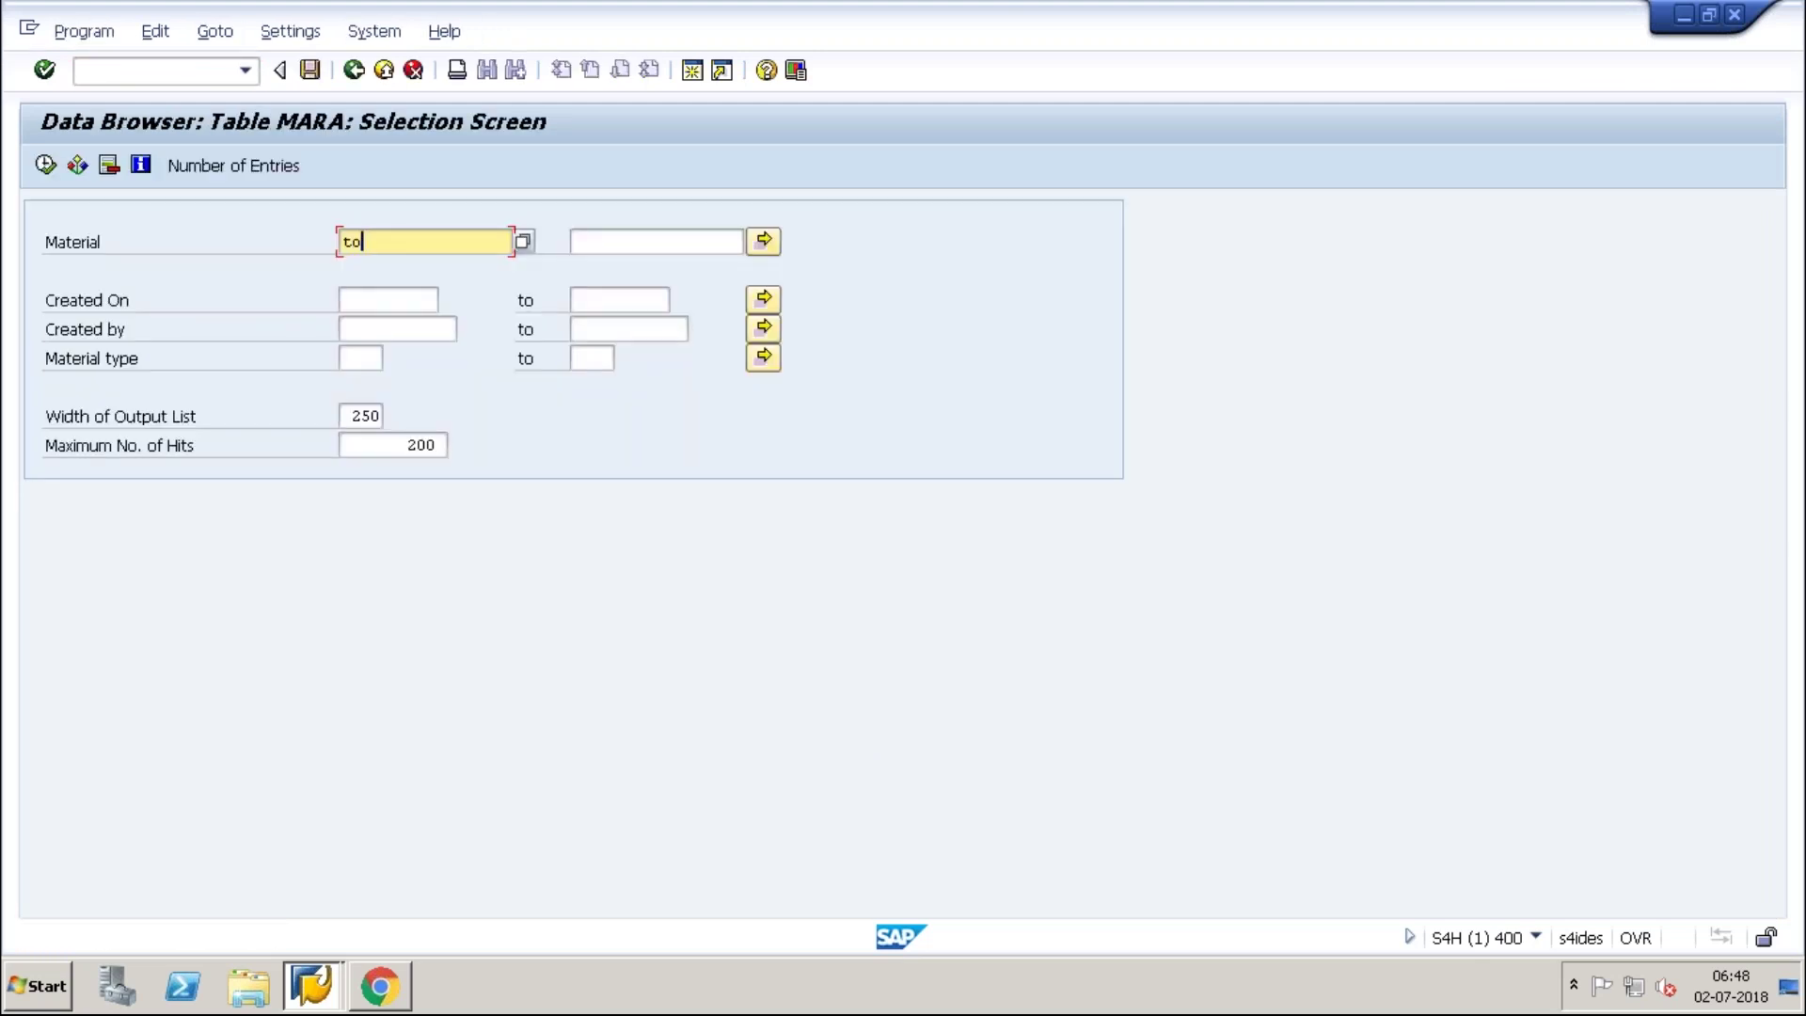
type("*")
key("F4")
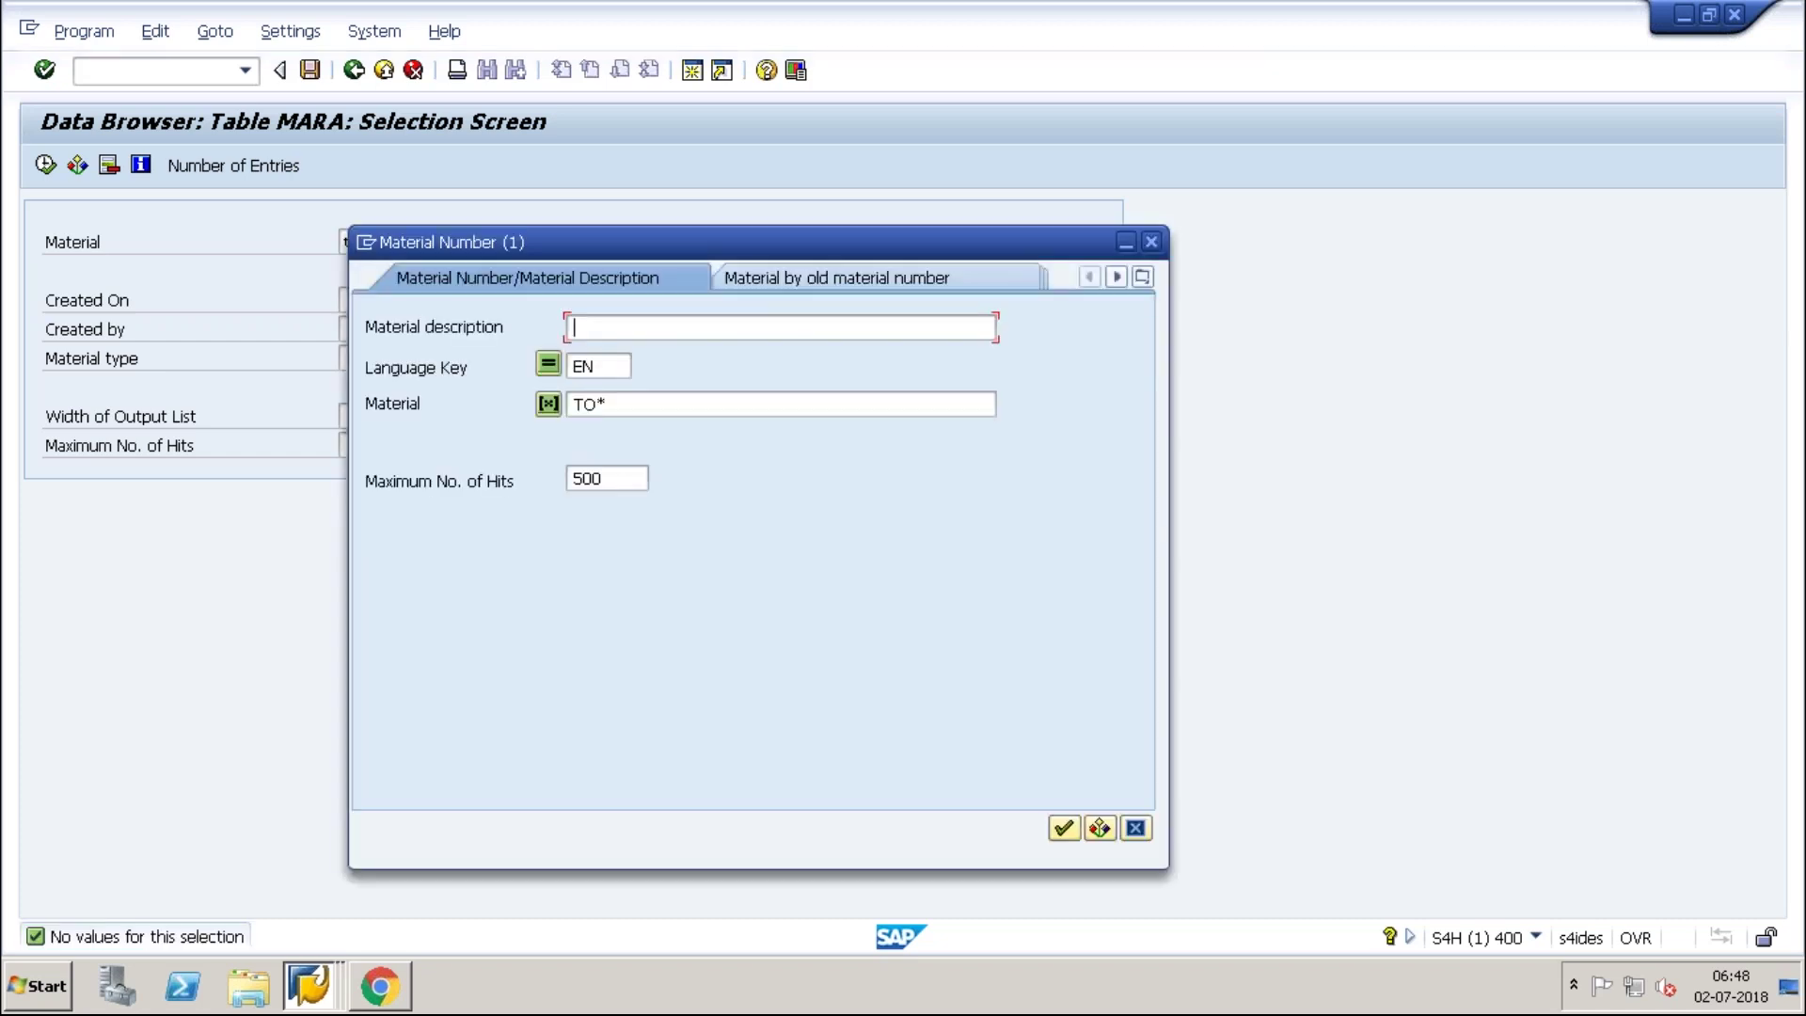
key("BackSpace")
key("BackSpace")
key("Tab")
key("Tab")
key("Tab")
key("BackSpace")
key("BackSpace")
key("BackSpace")
type("T)")
type("*")
key("BackSpace")
key("BackSpace")
type("0*")
key("Return")
left_click(1064, 829)
left_click(1135, 828)
left_click(415, 241)
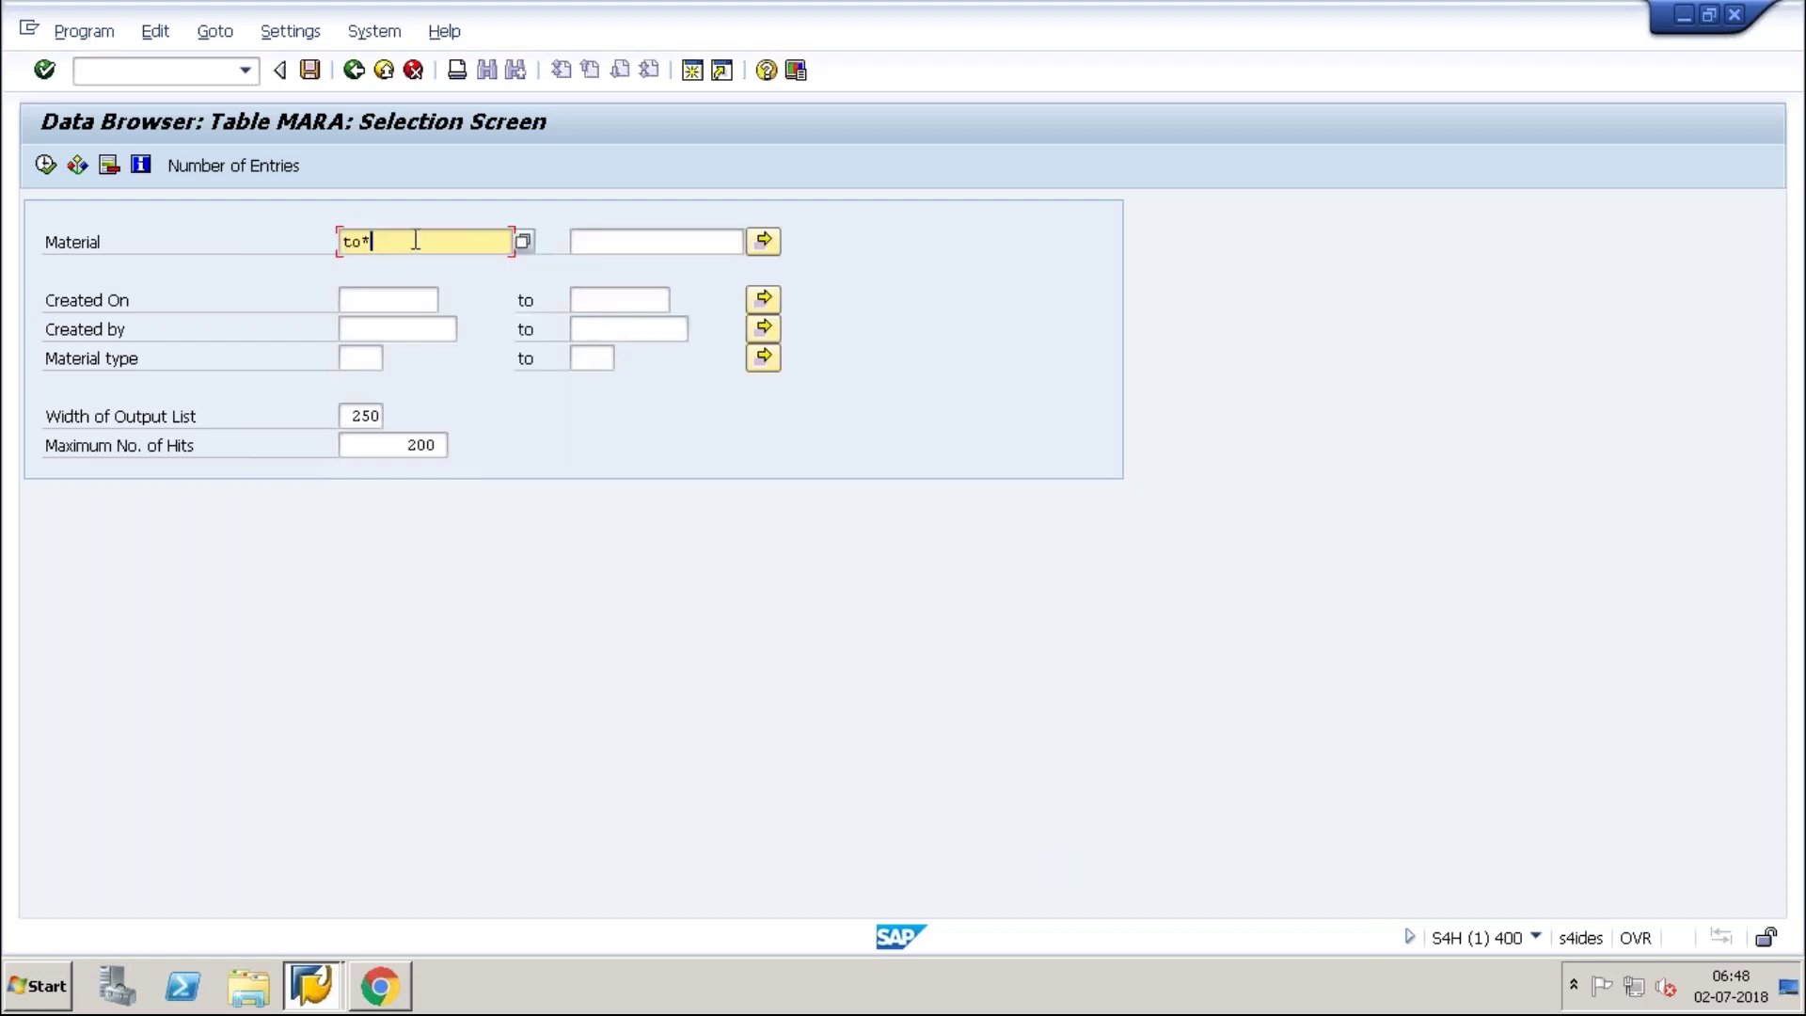
key("BackSpace")
key("BackSpace")
type("67")
key("BackSpace")
key("BackSpace")
type("067")
key("Return")
left_click(47, 166)
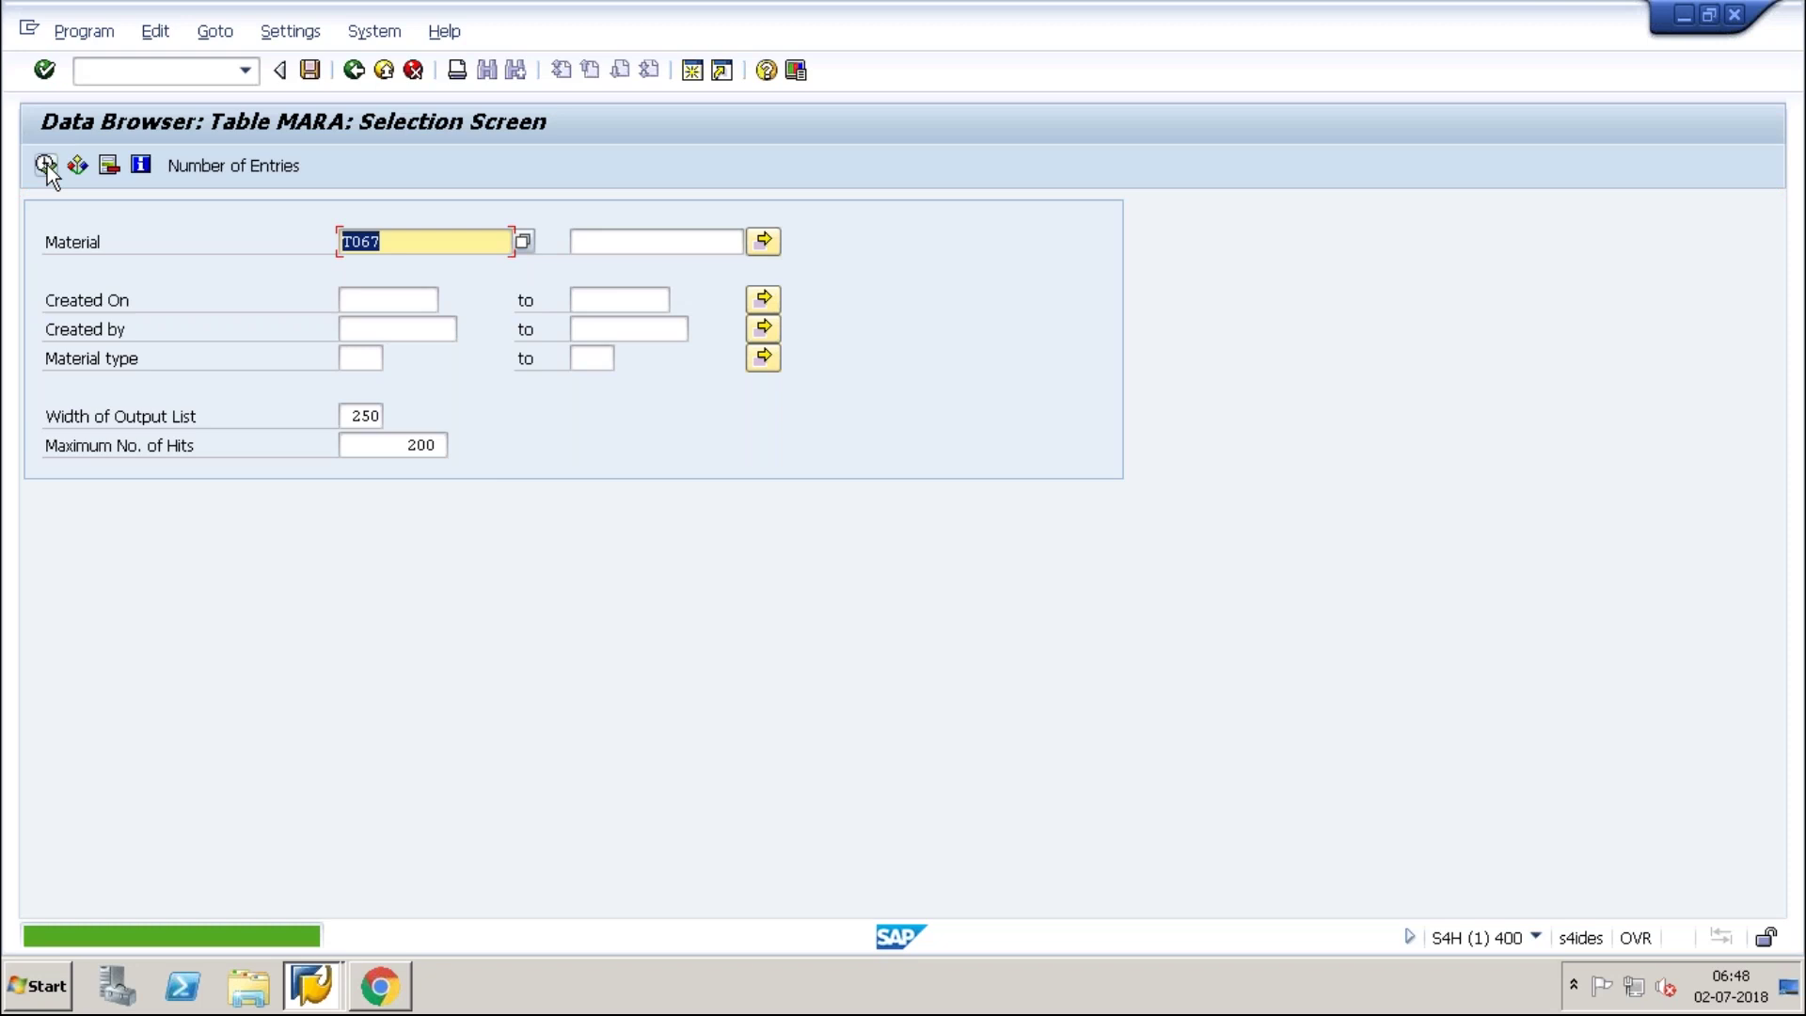
type("T057")
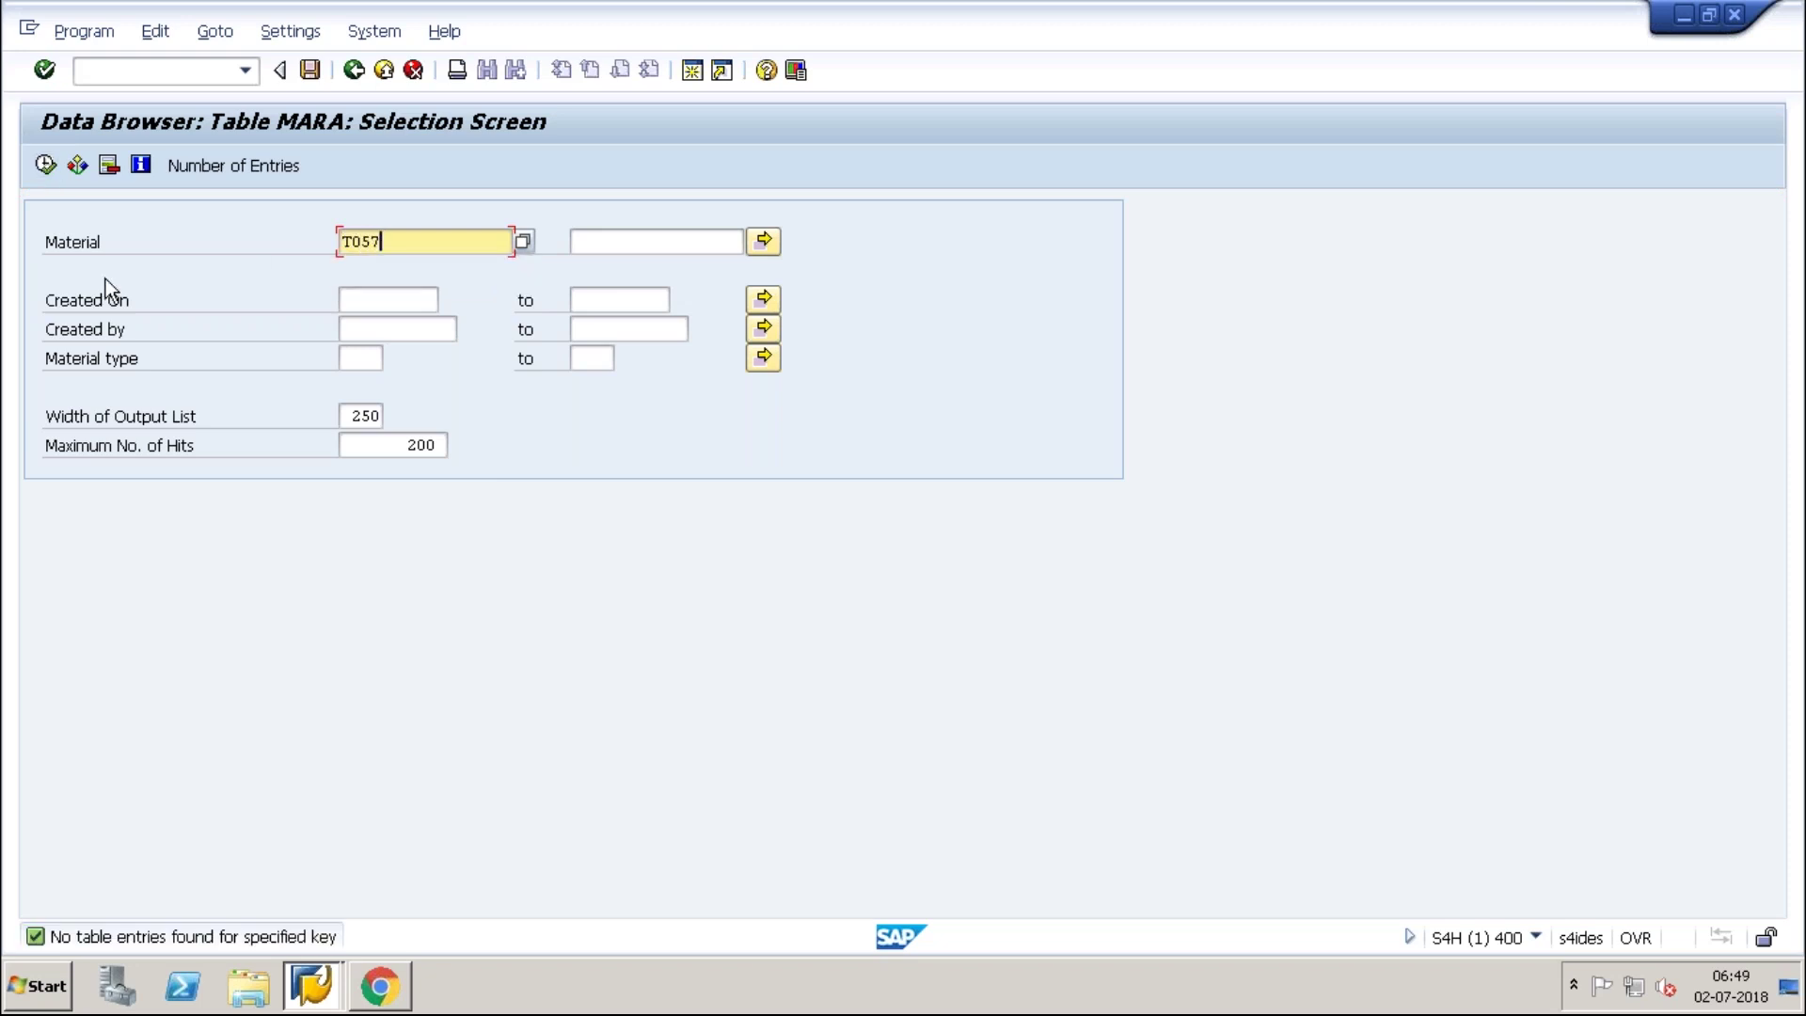
left_click(45, 165)
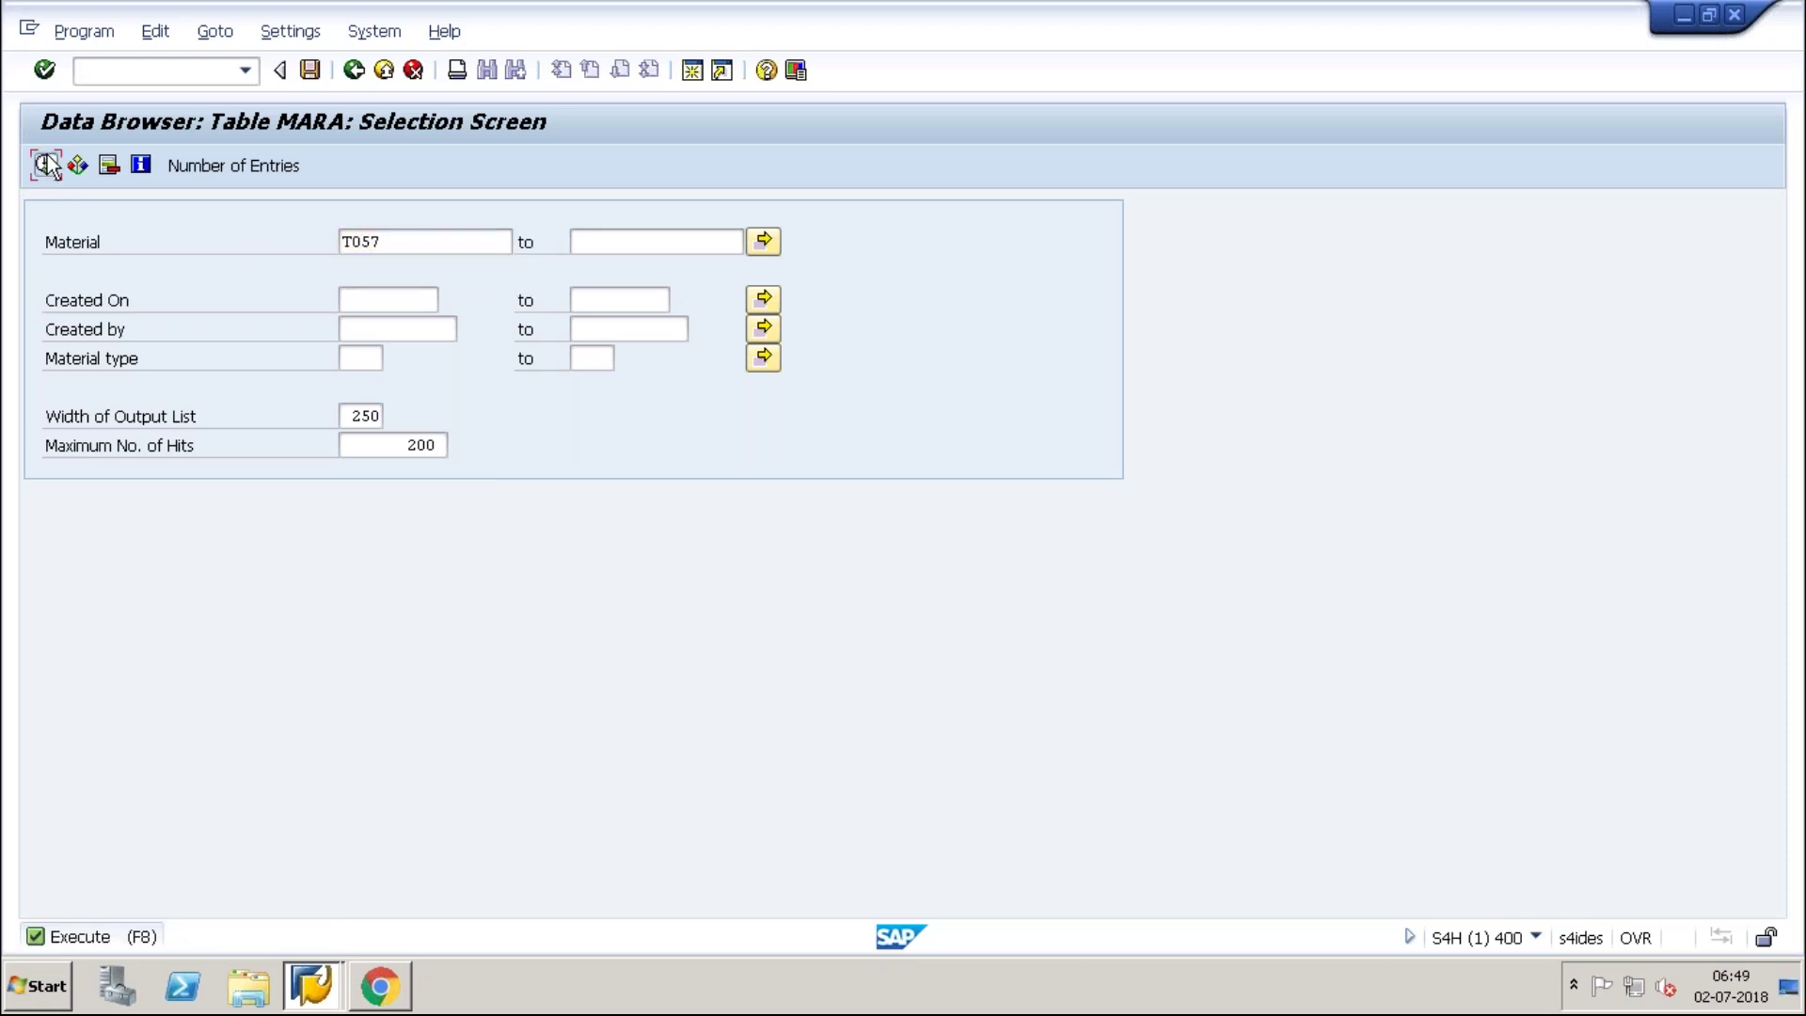
key("BackSpace")
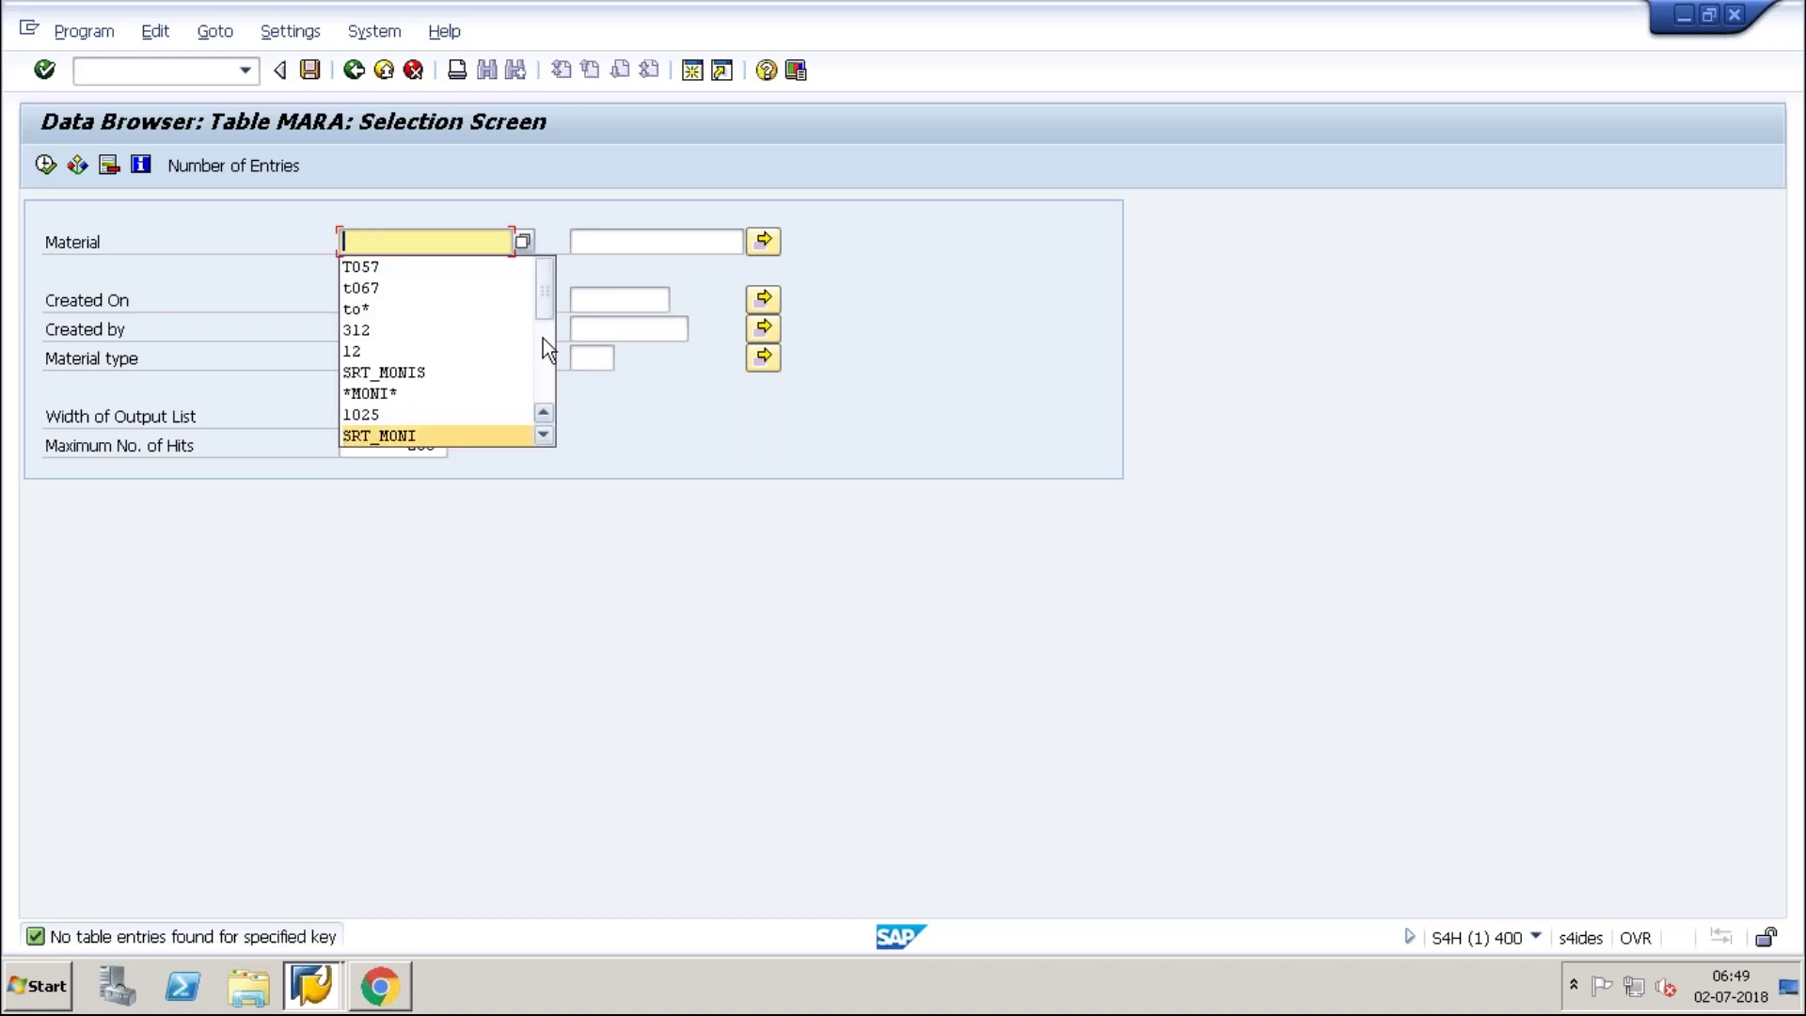
left_click_drag(553, 297, 550, 375)
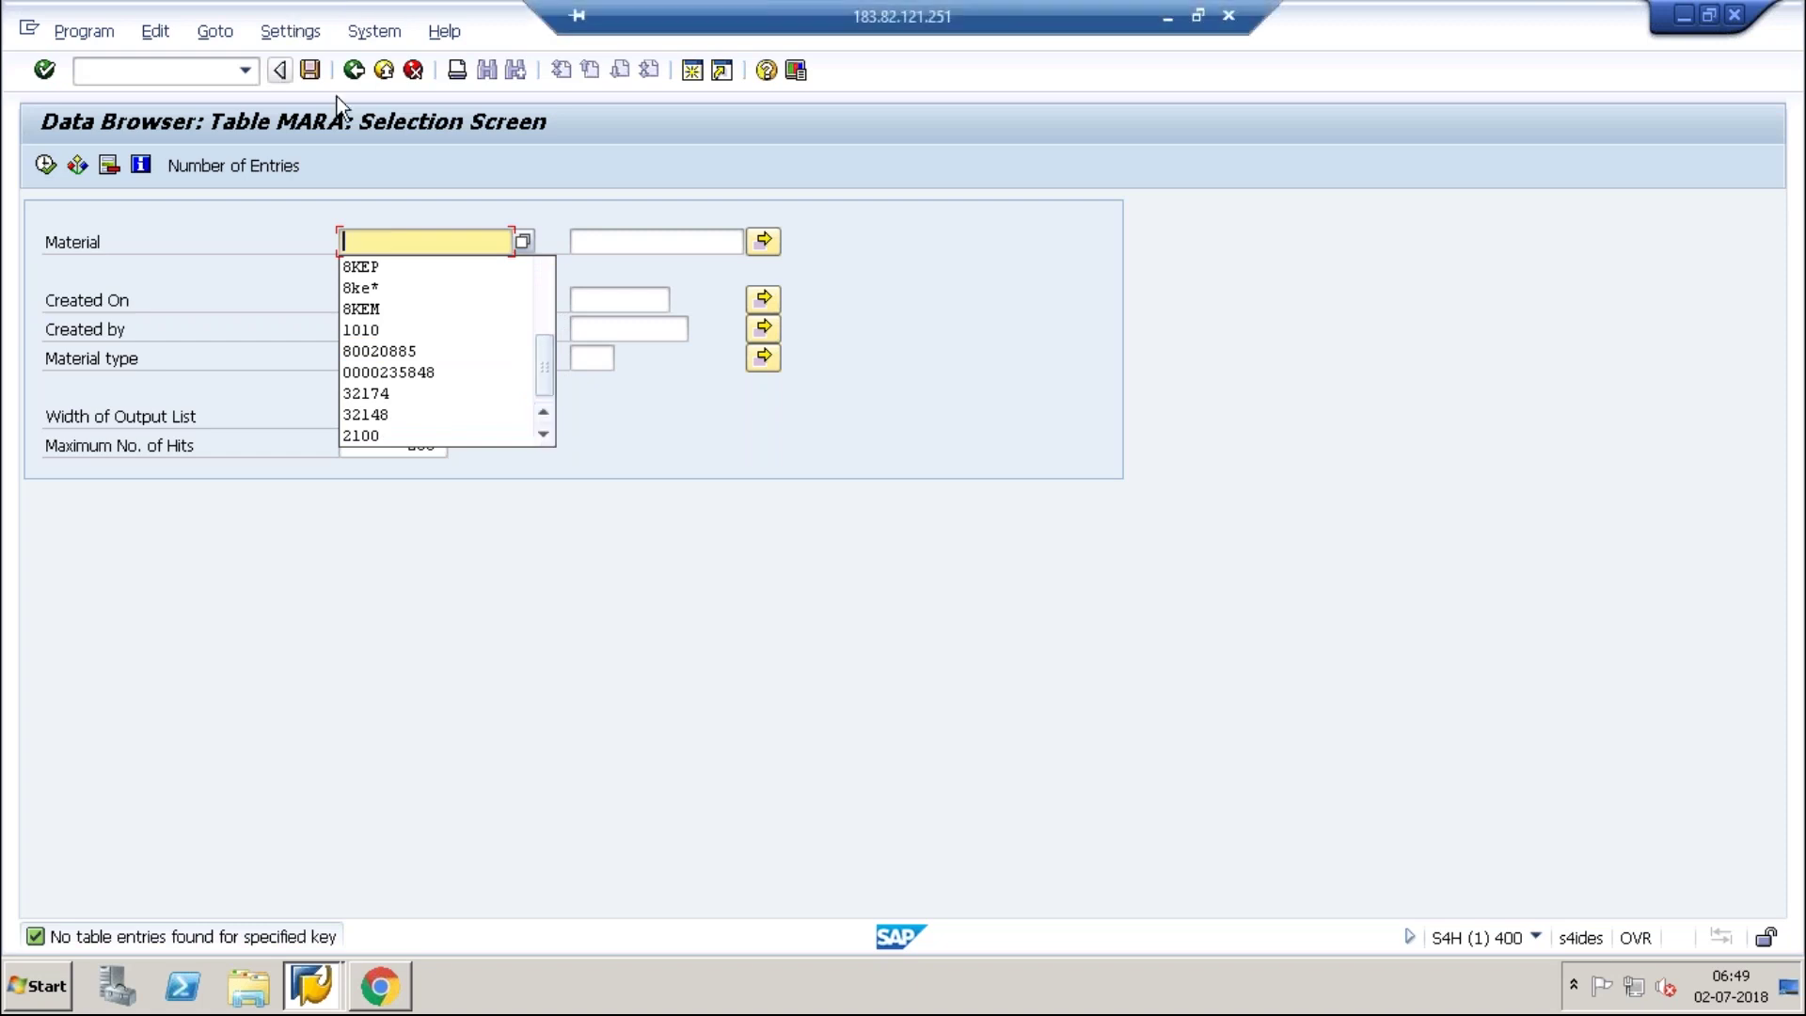
left_click(354, 72)
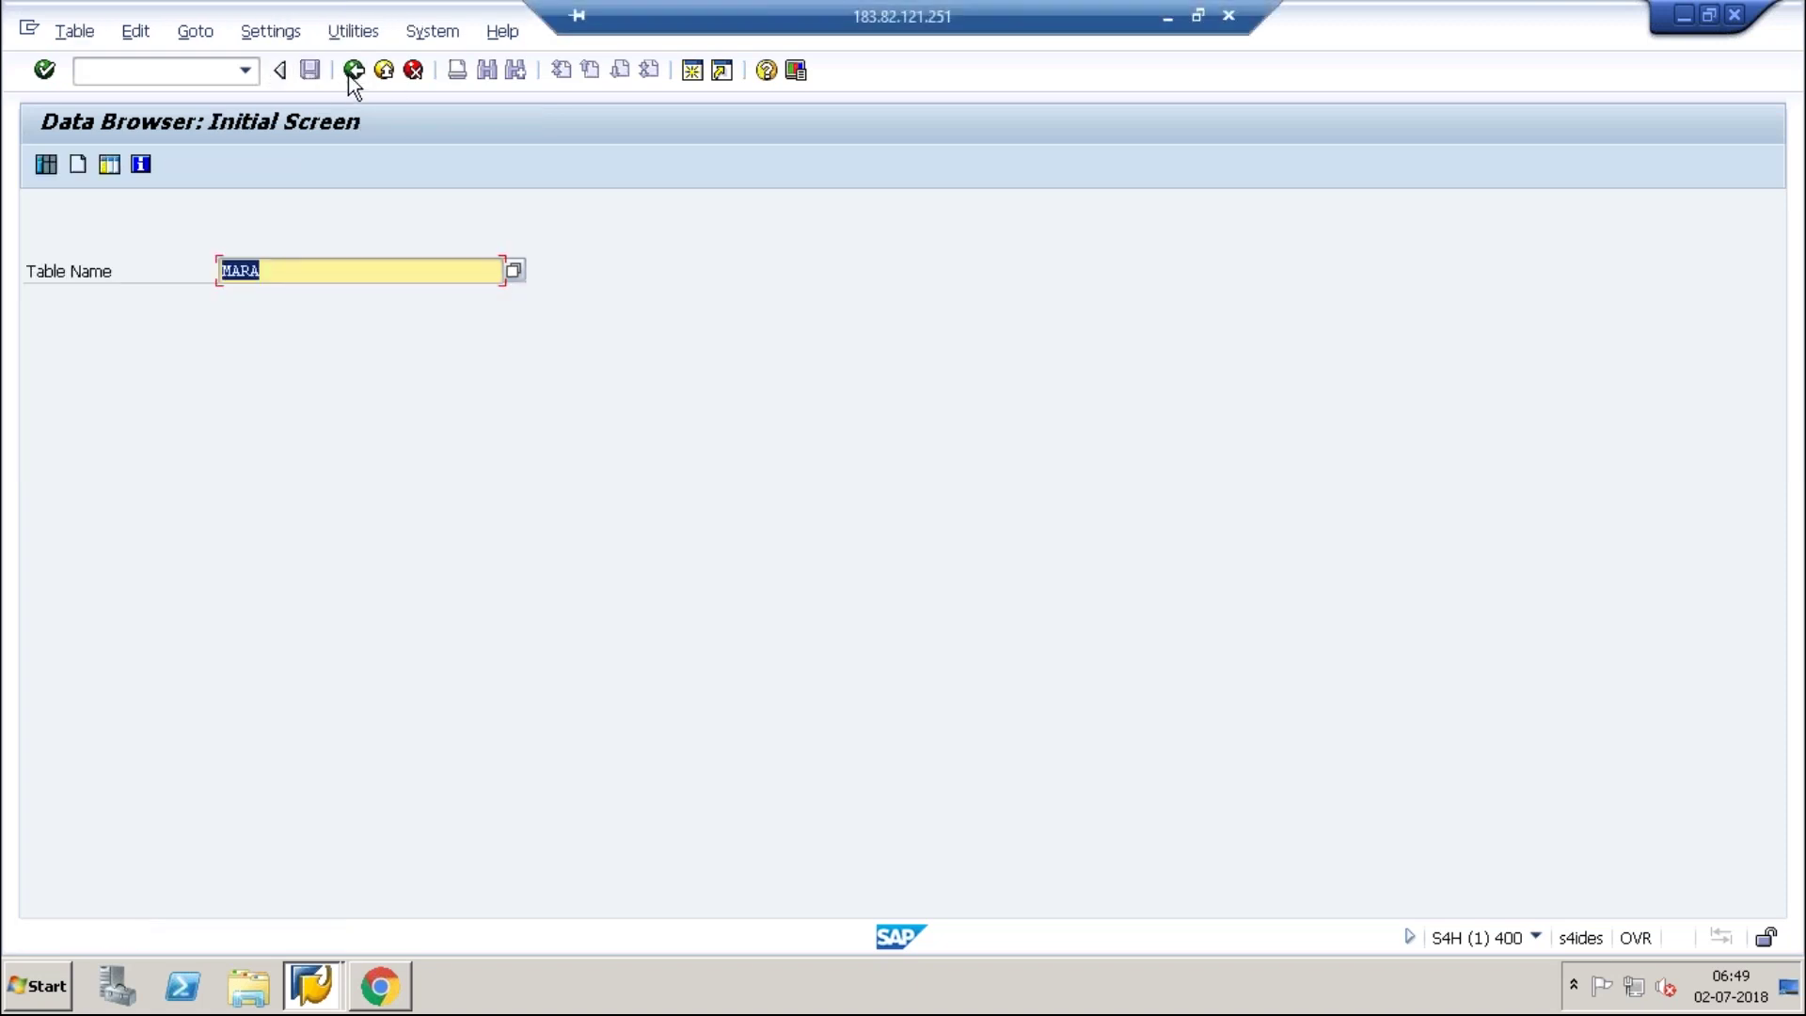
Open the EKBE selection screen and enter material document year 2018.
type("EKBE")
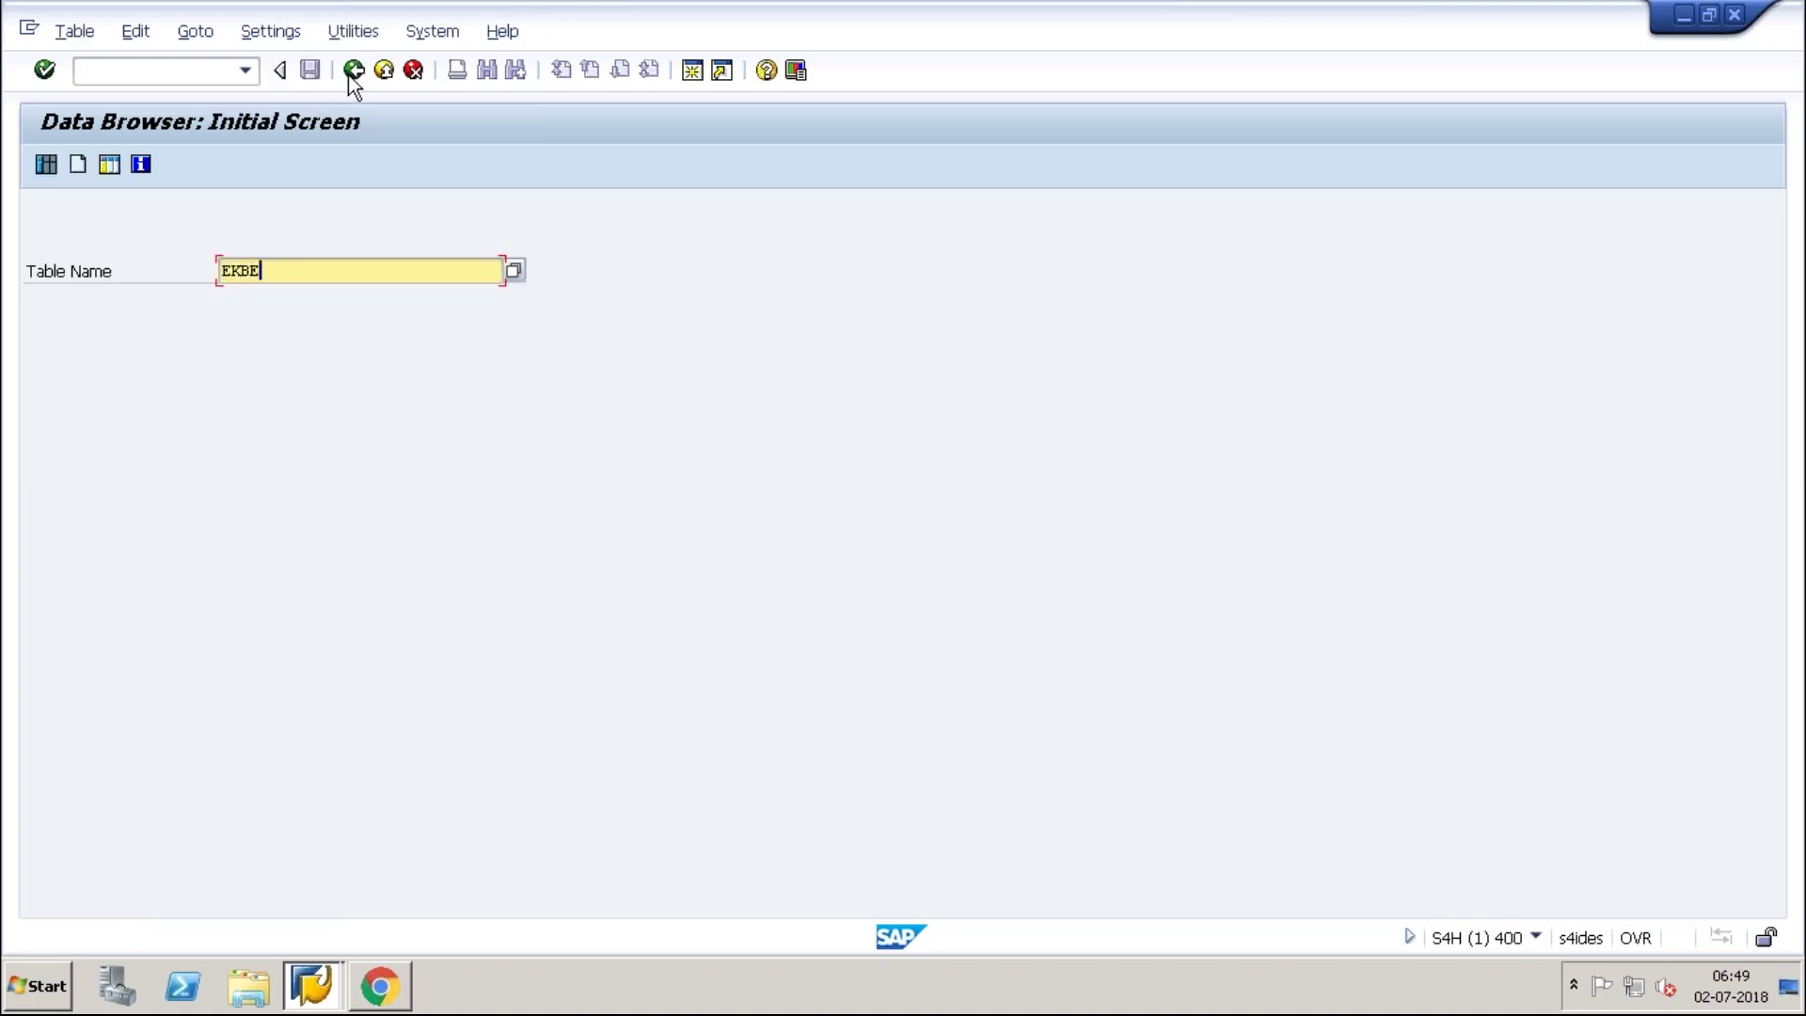
key("Return")
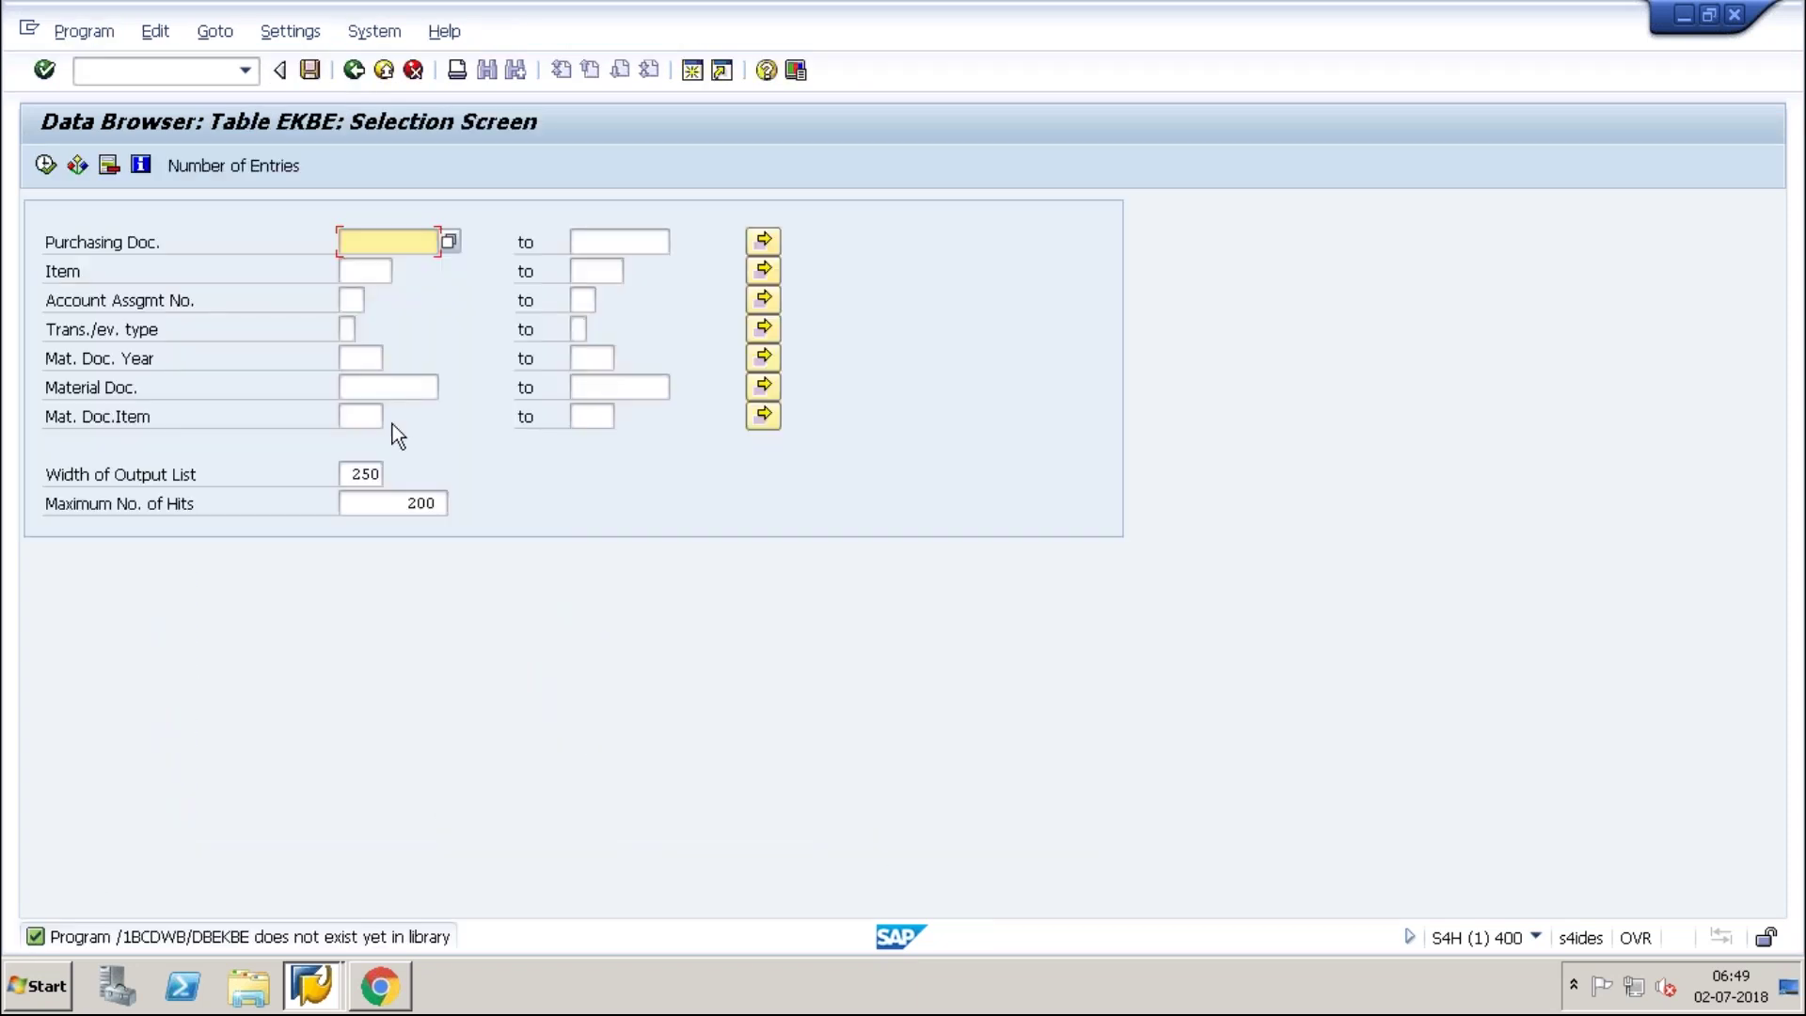
left_click(351, 359)
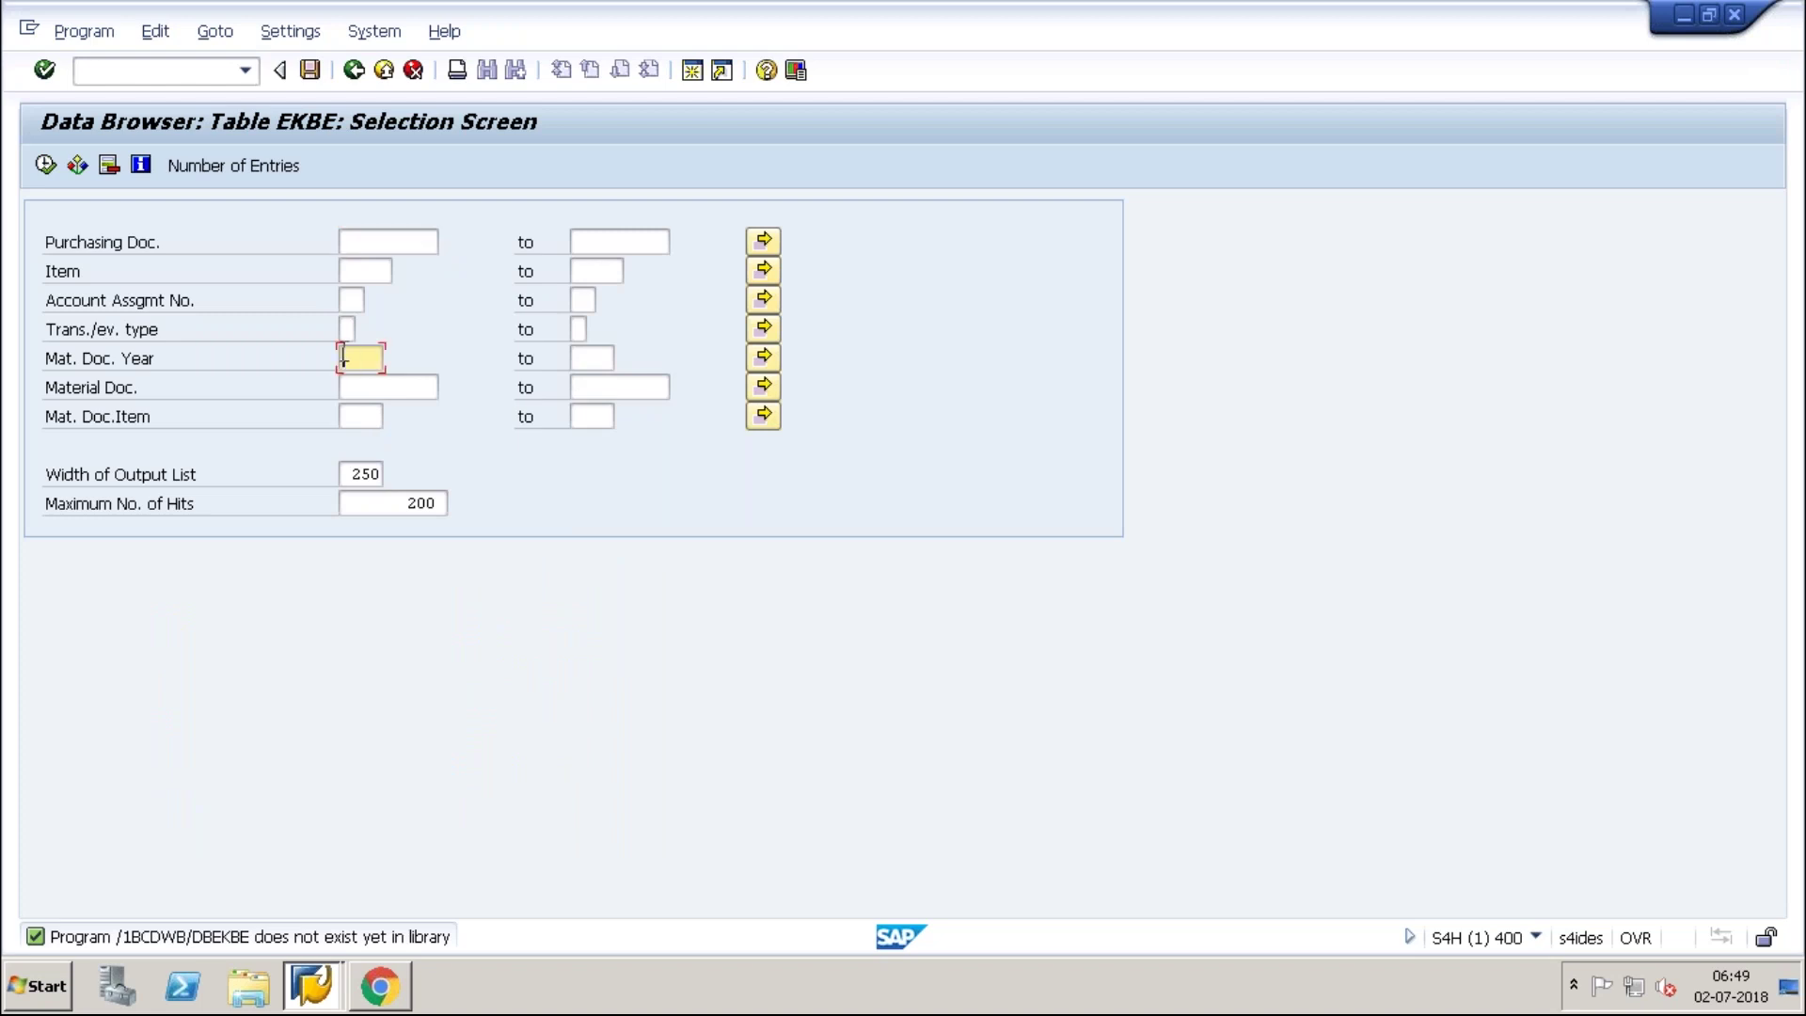
type("2018")
Add Created by (ERNAM) as a selection criterion and fill in the user's ID.
left_click(292, 32)
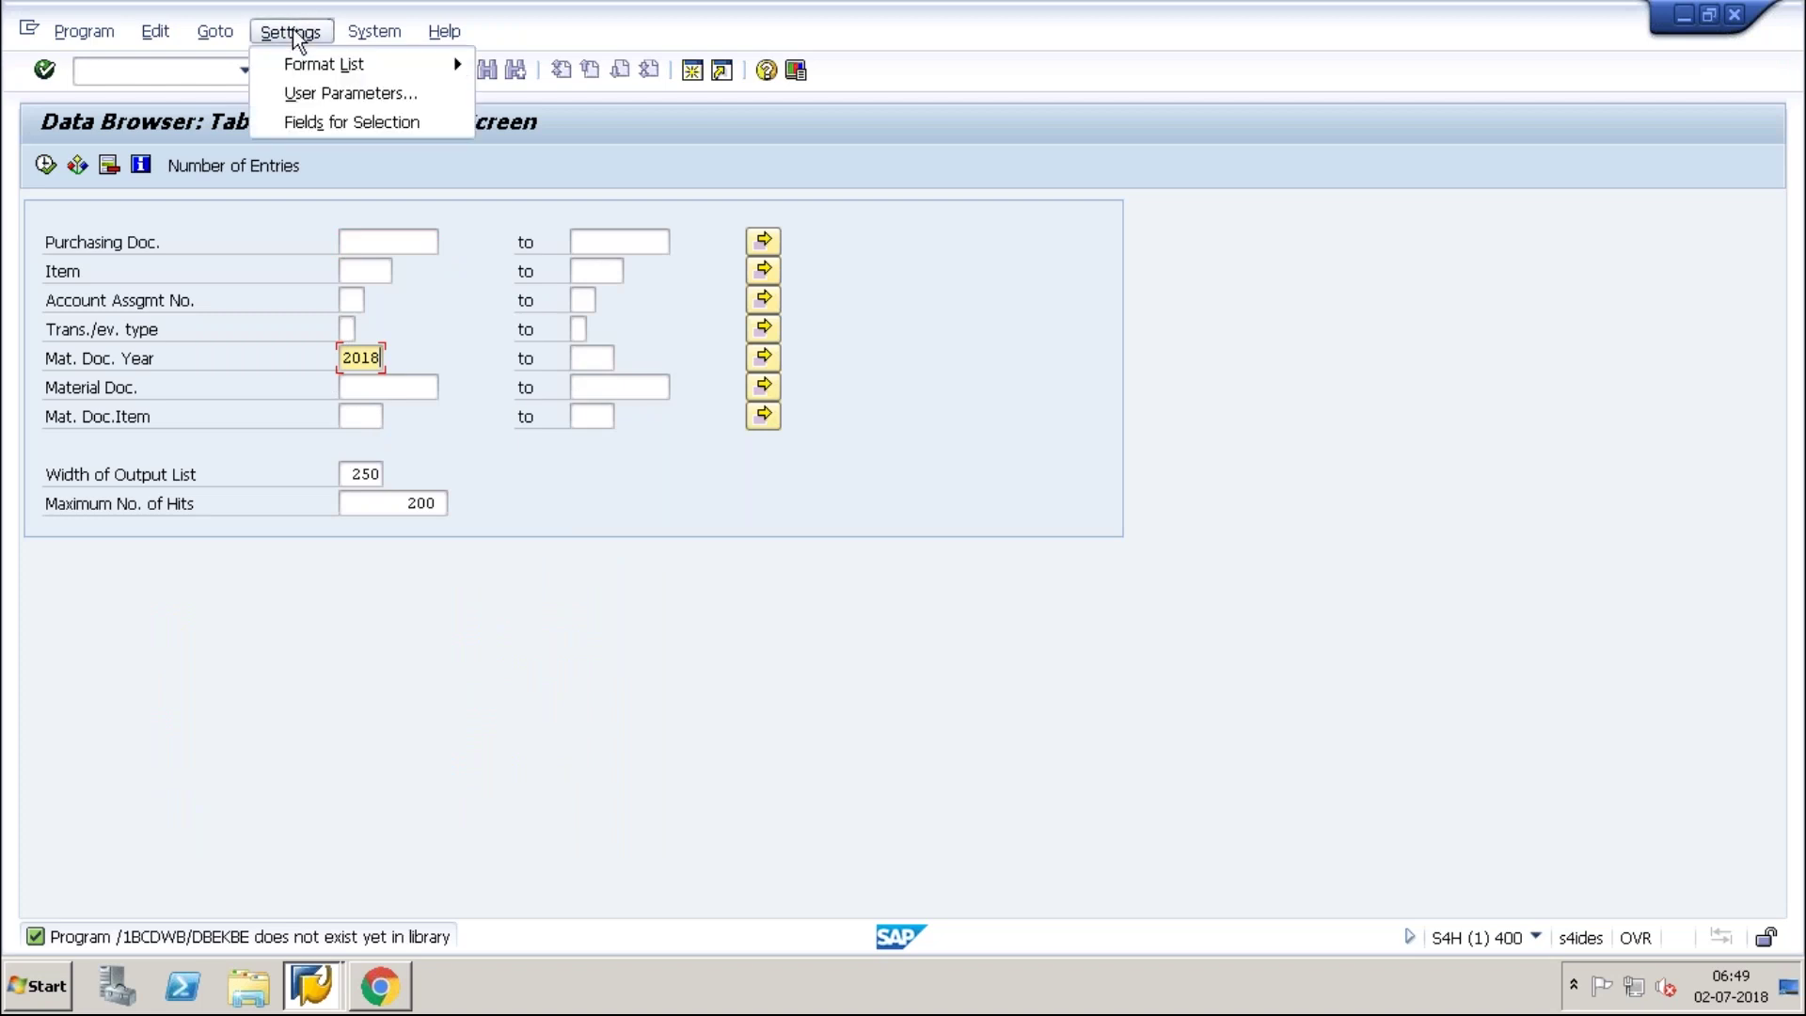
left_click(335, 117)
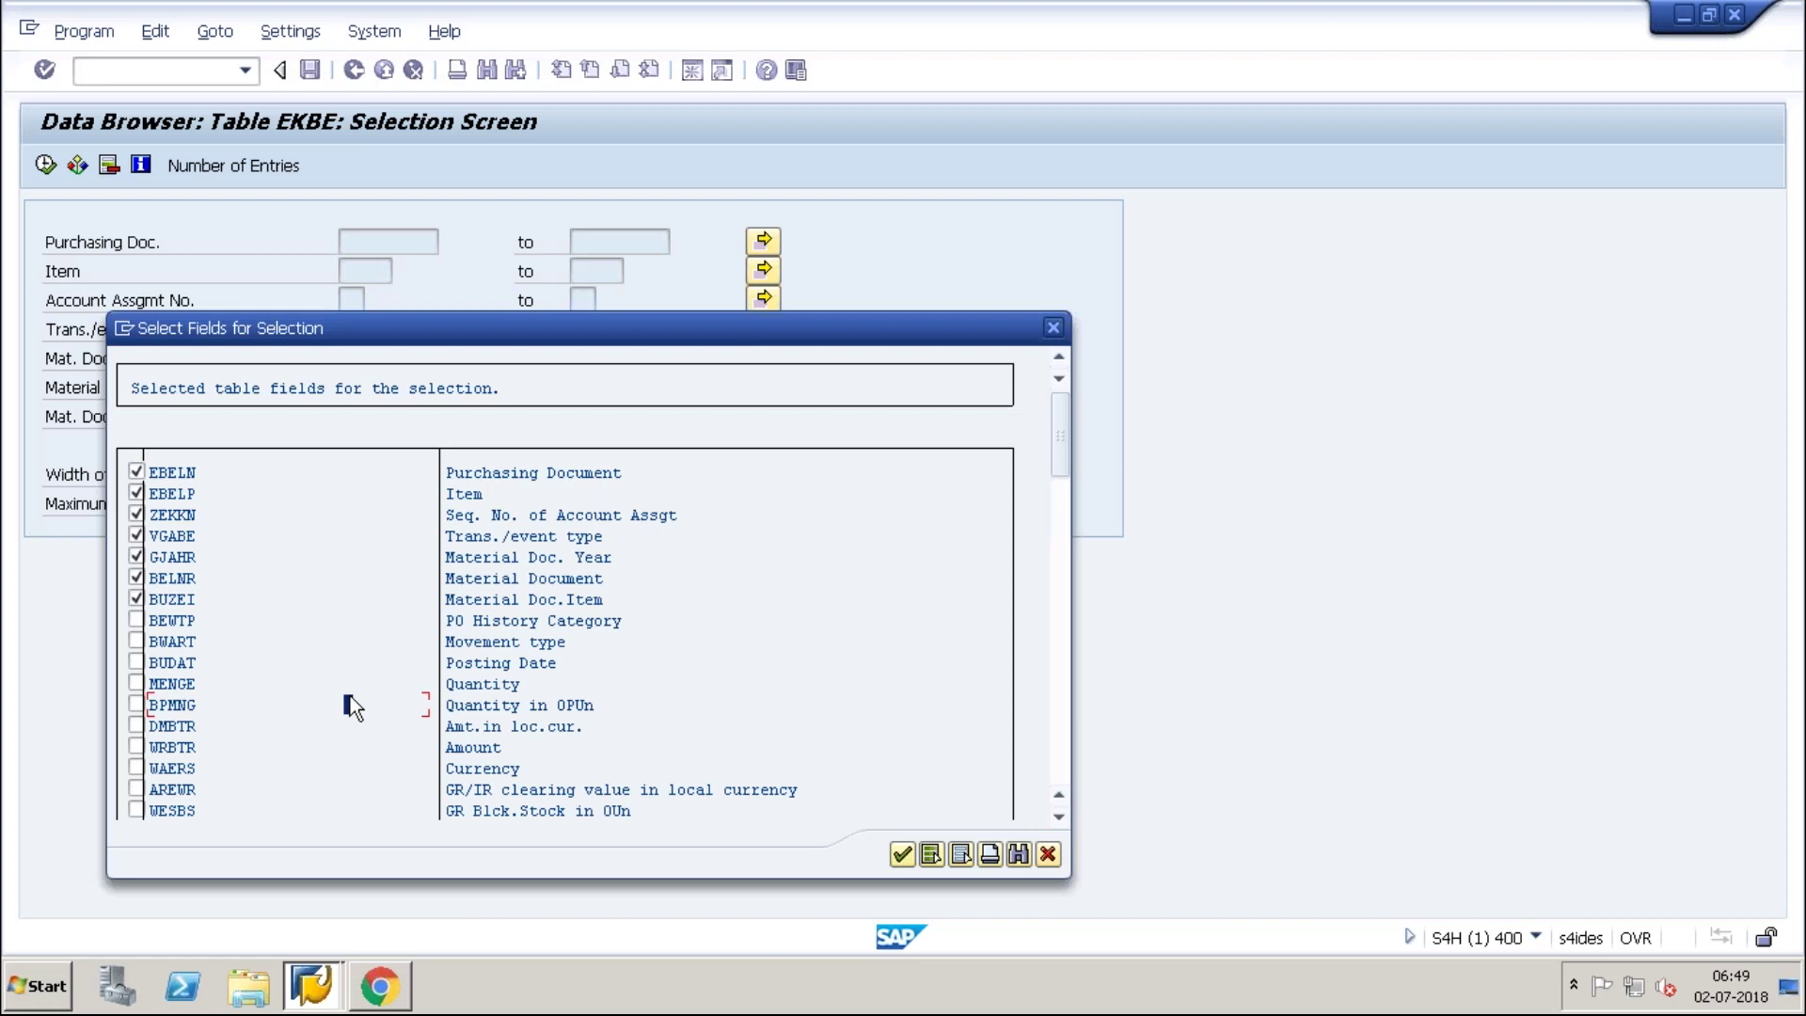
key("ctrl+f")
type("s")
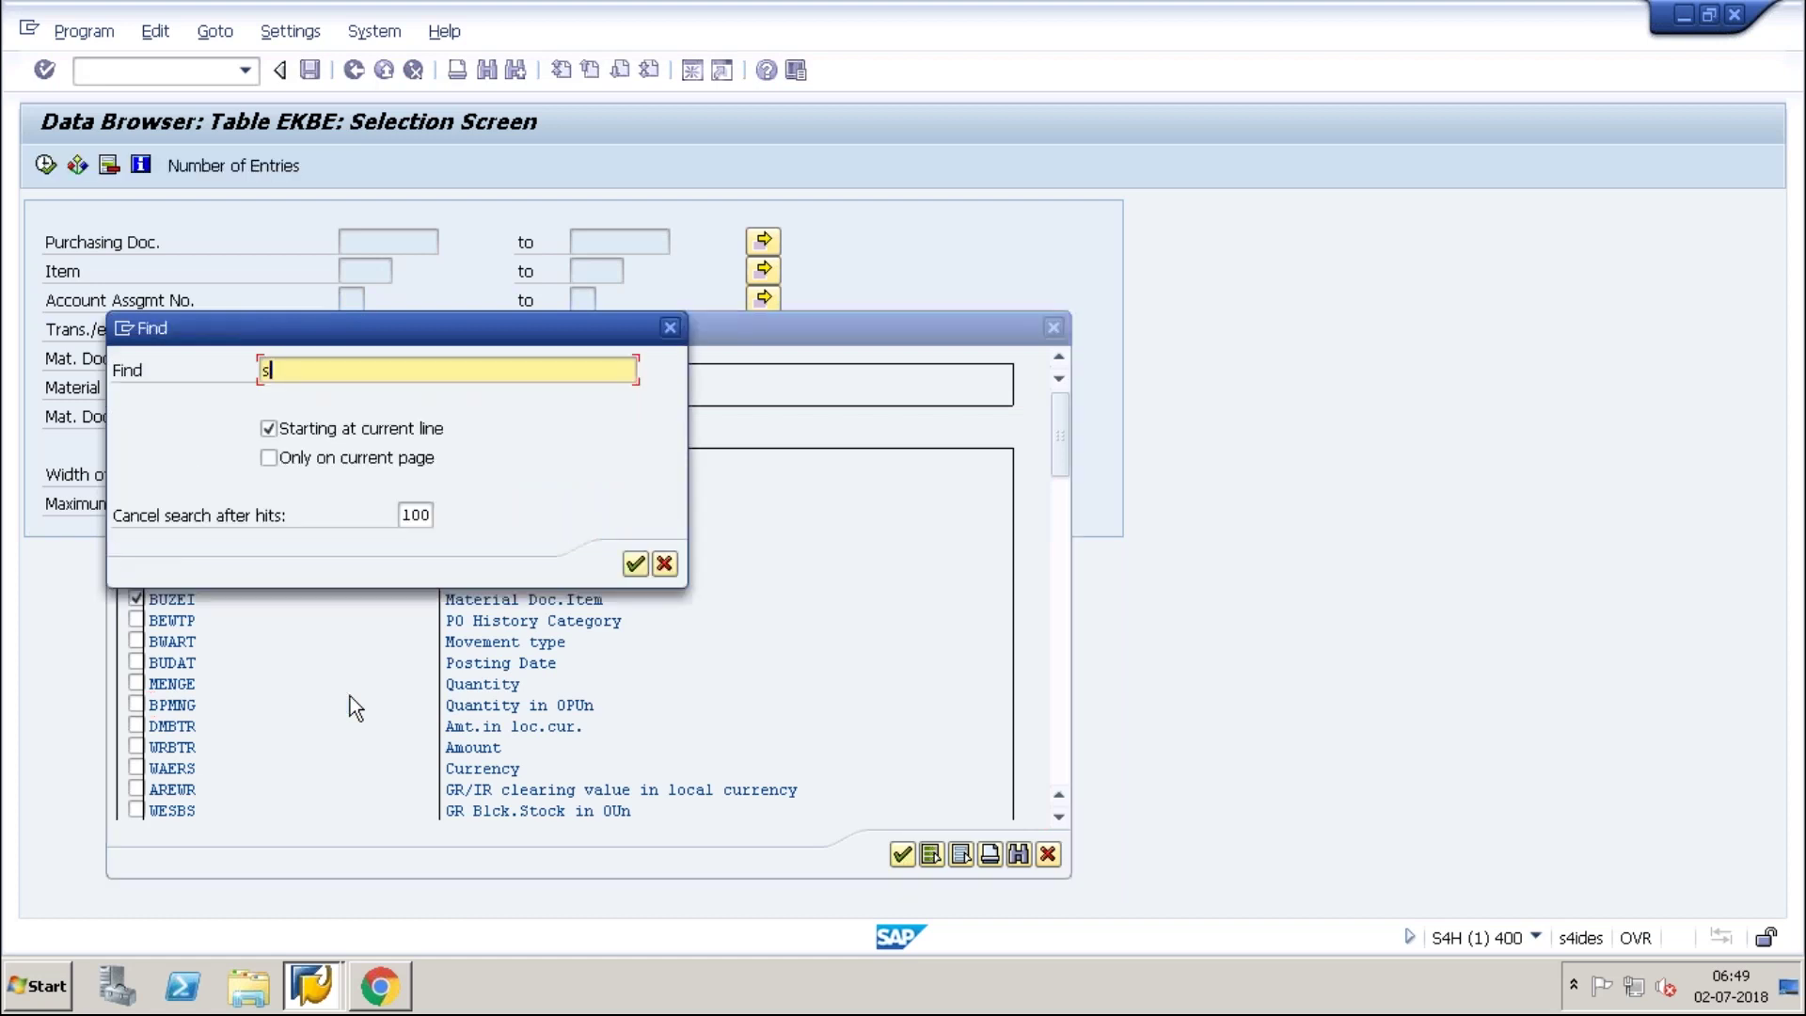
type("reated")
key("Return")
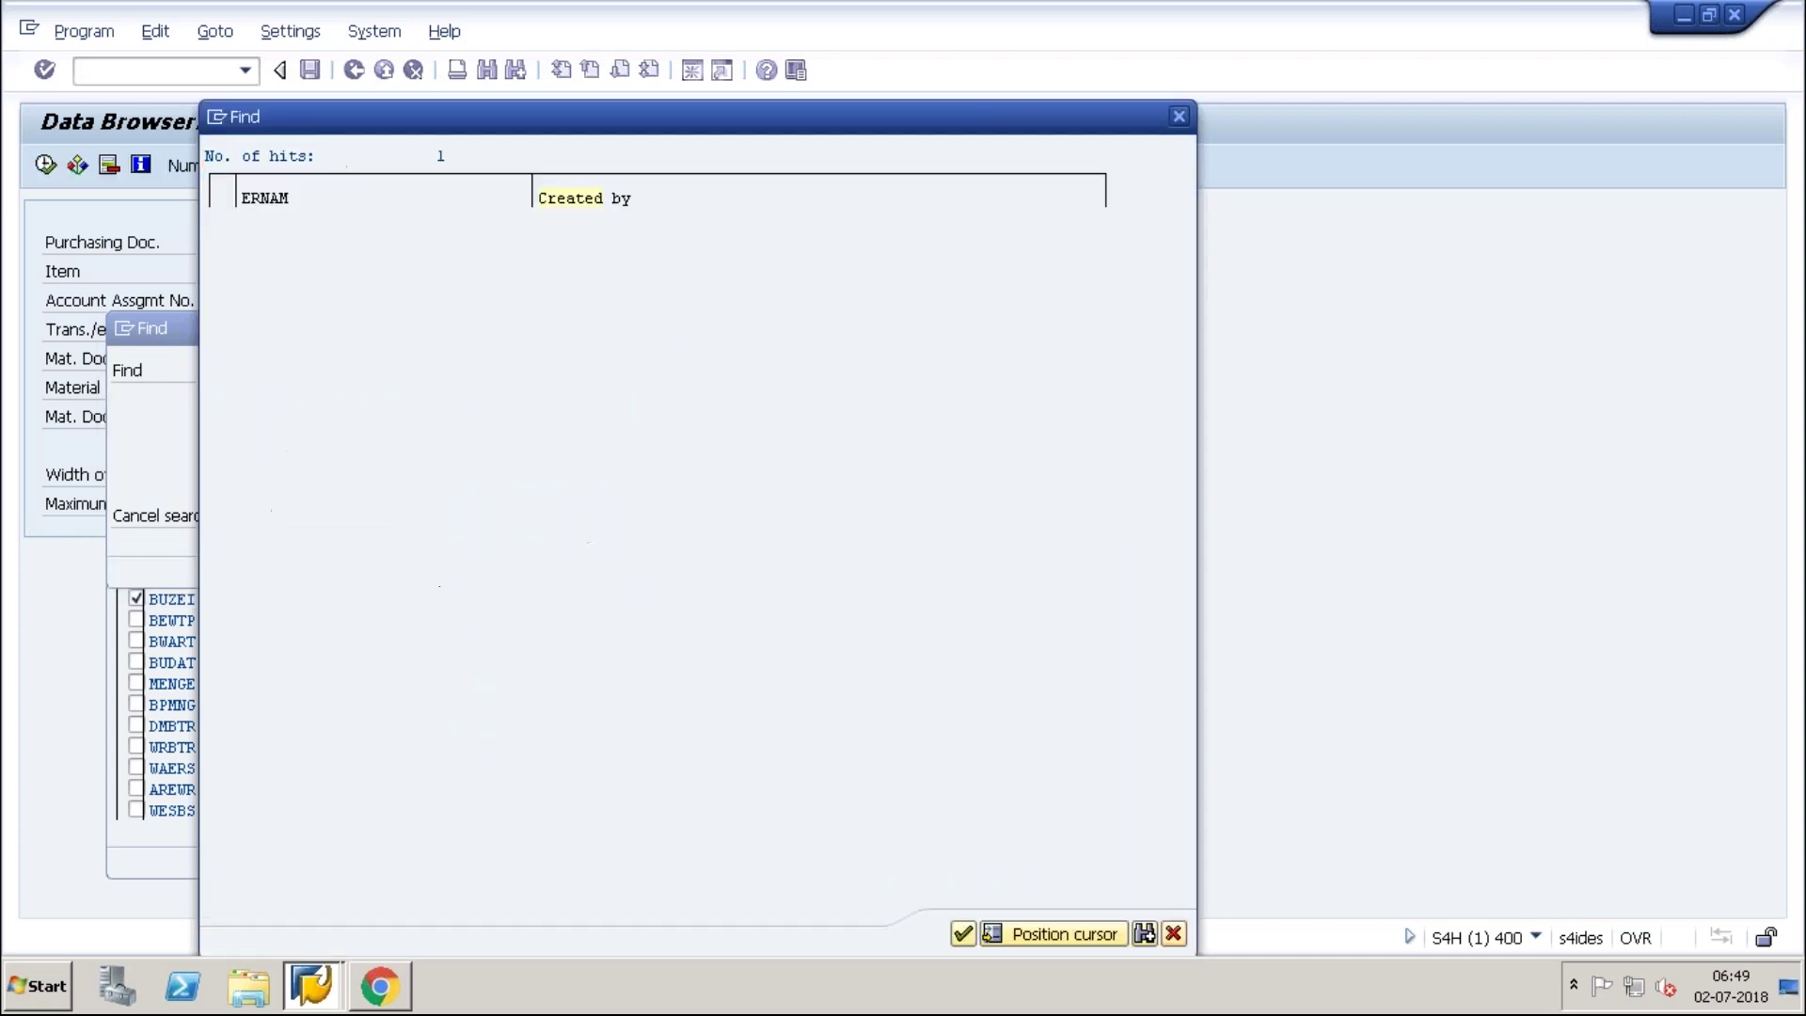
key("Return")
left_click(136, 366)
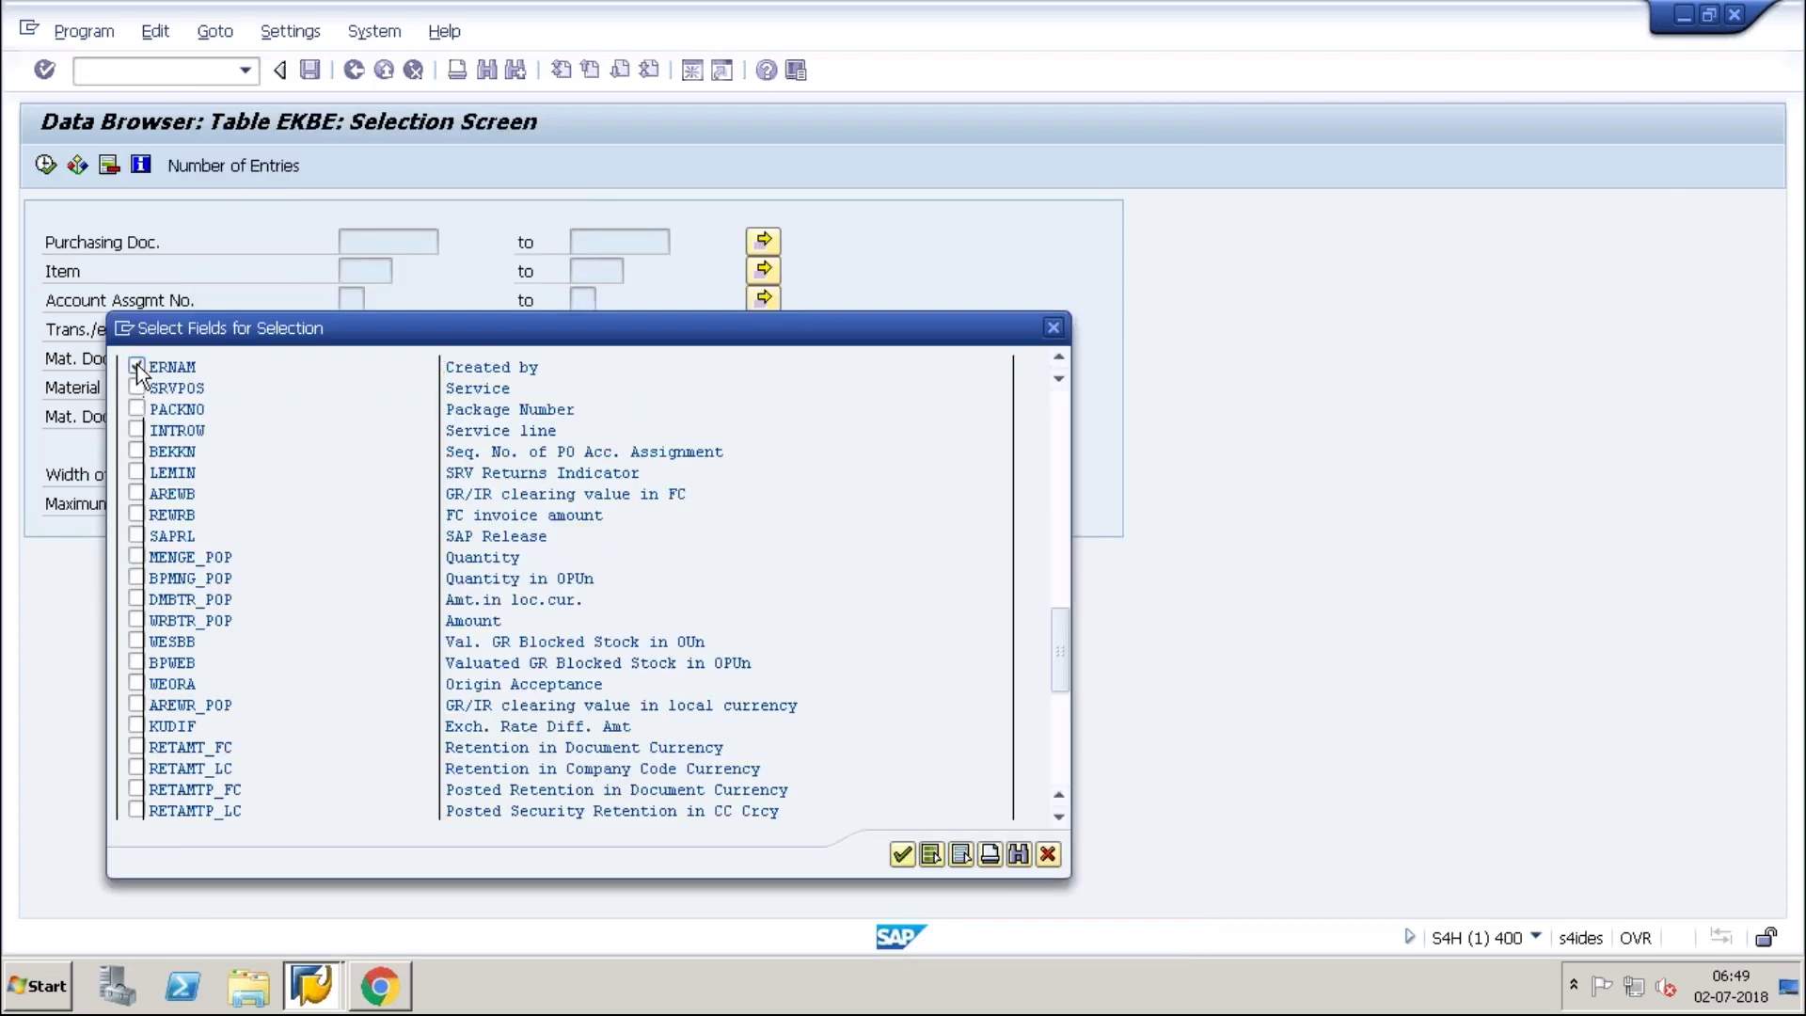
key("Return")
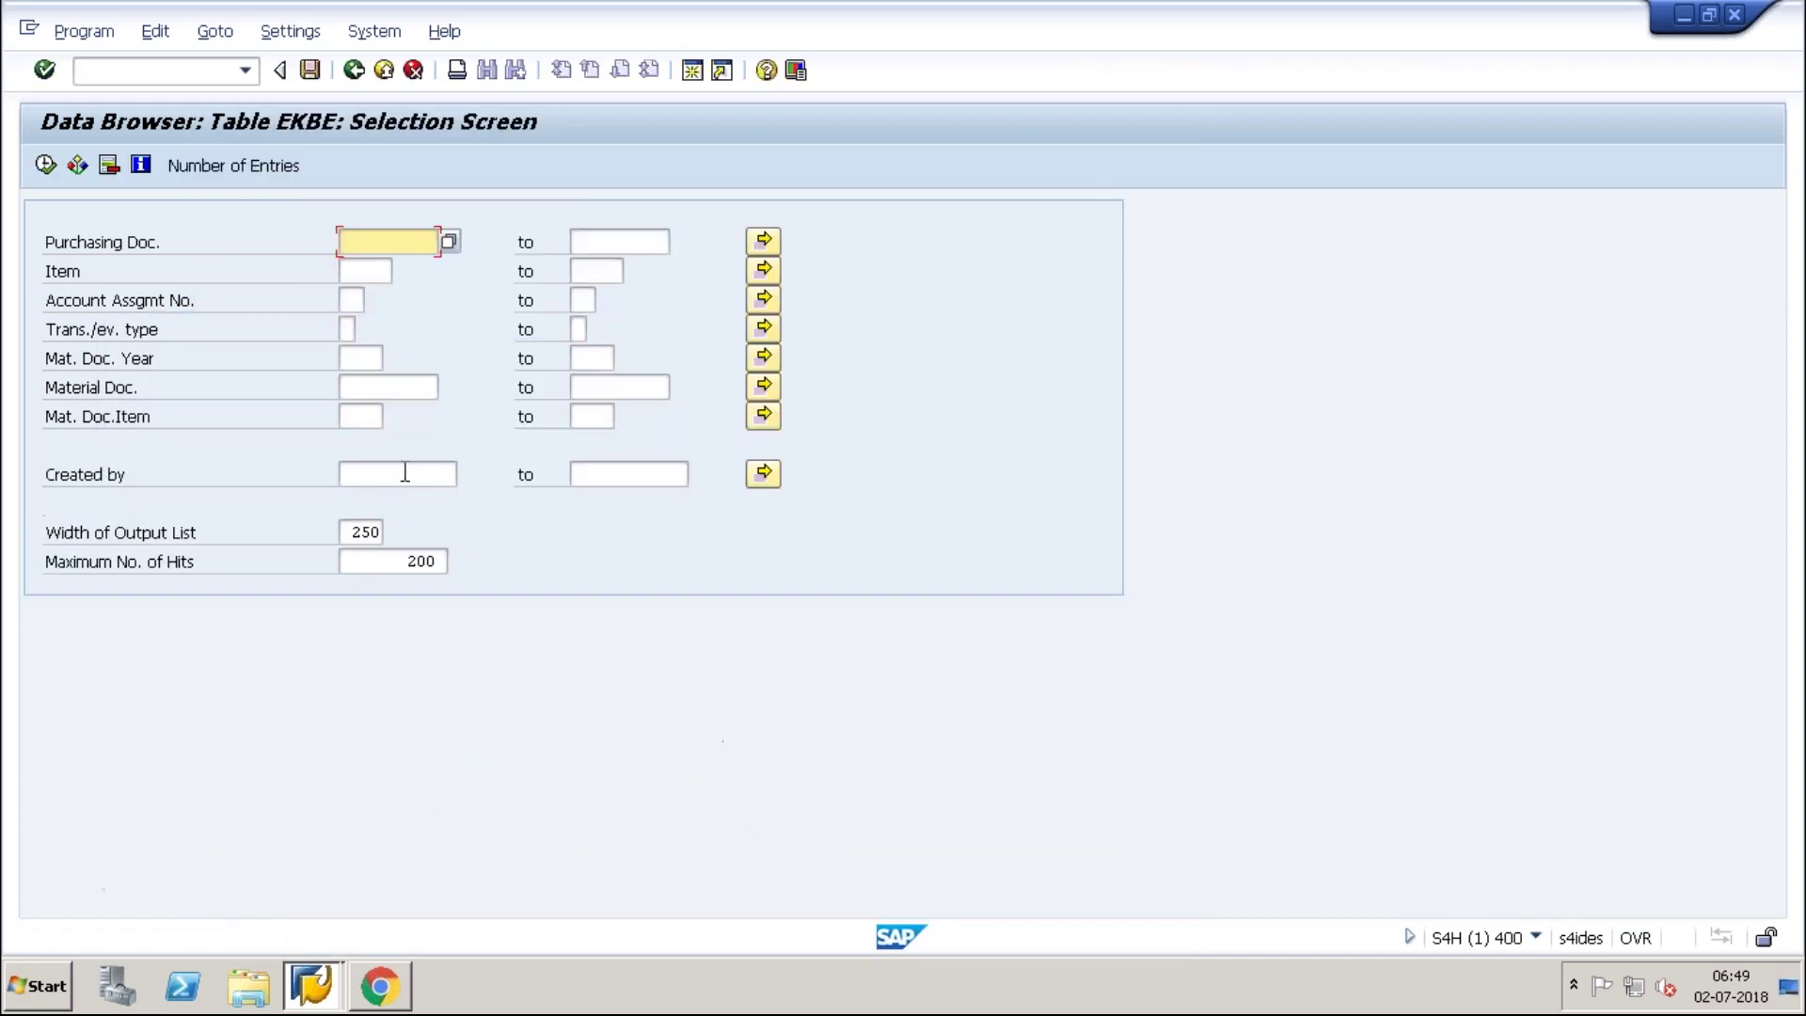
left_click(400, 477)
type("slsantosh")
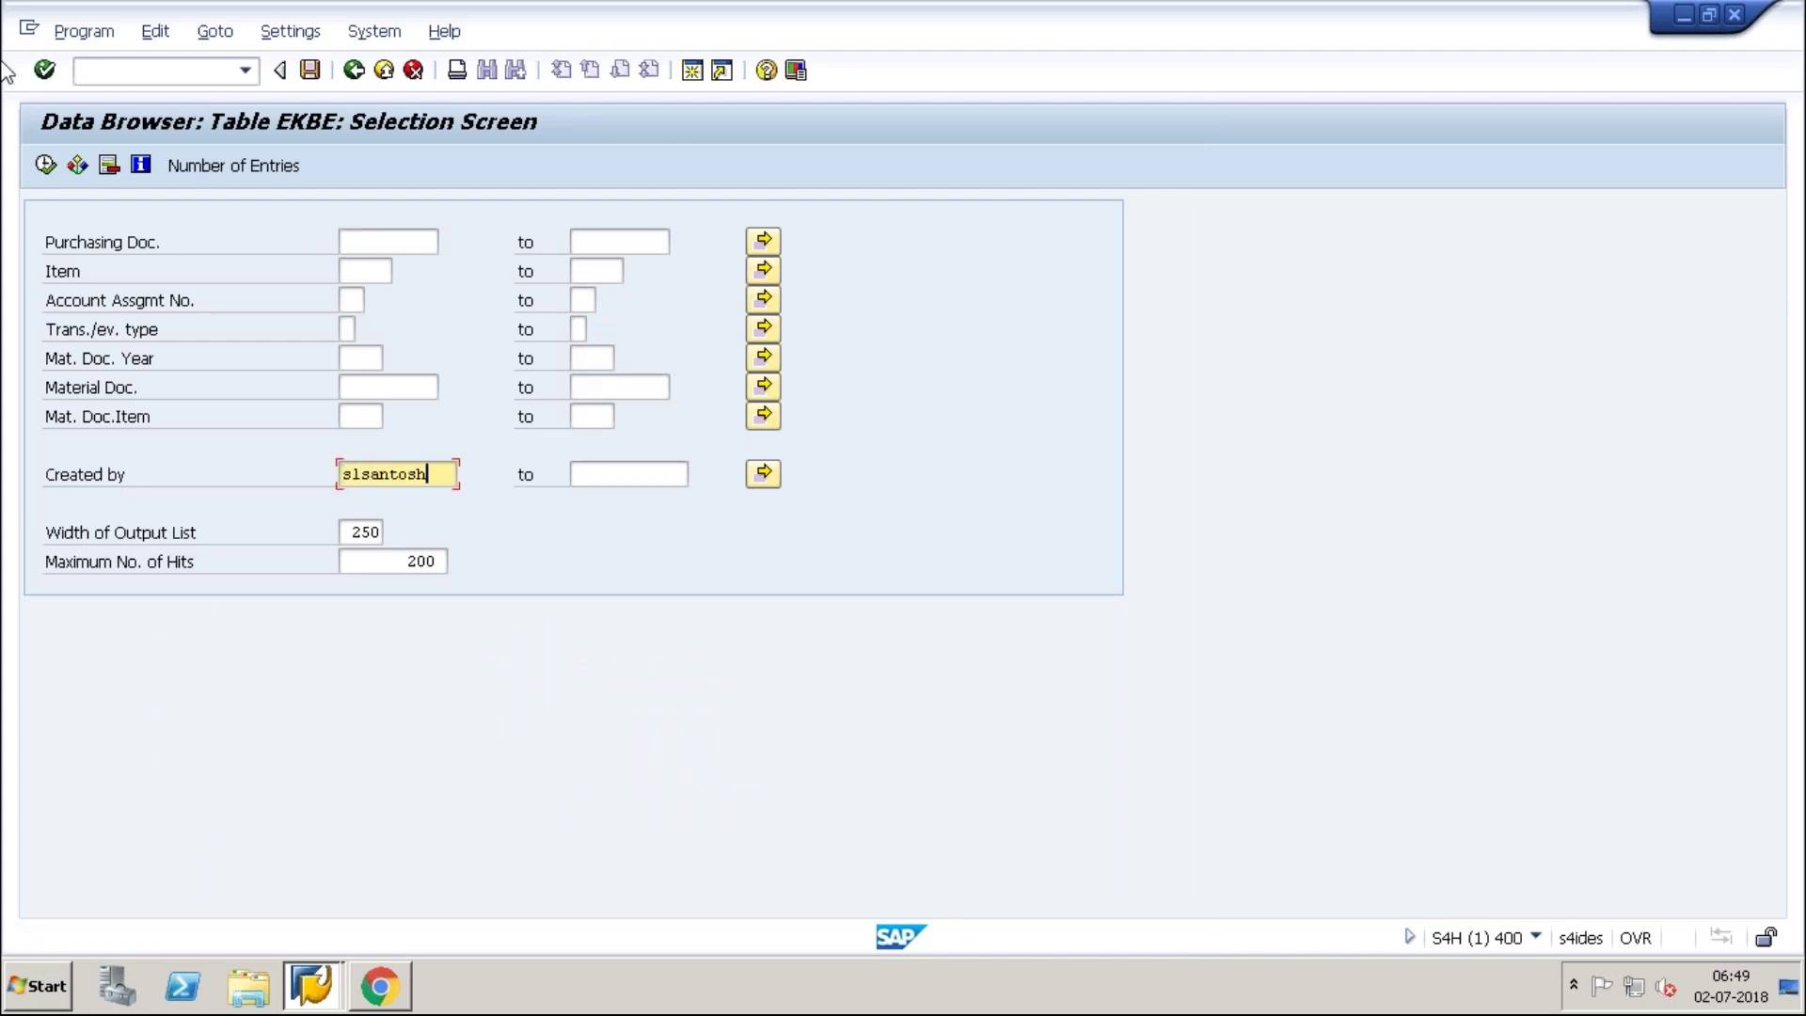
left_click(44, 166)
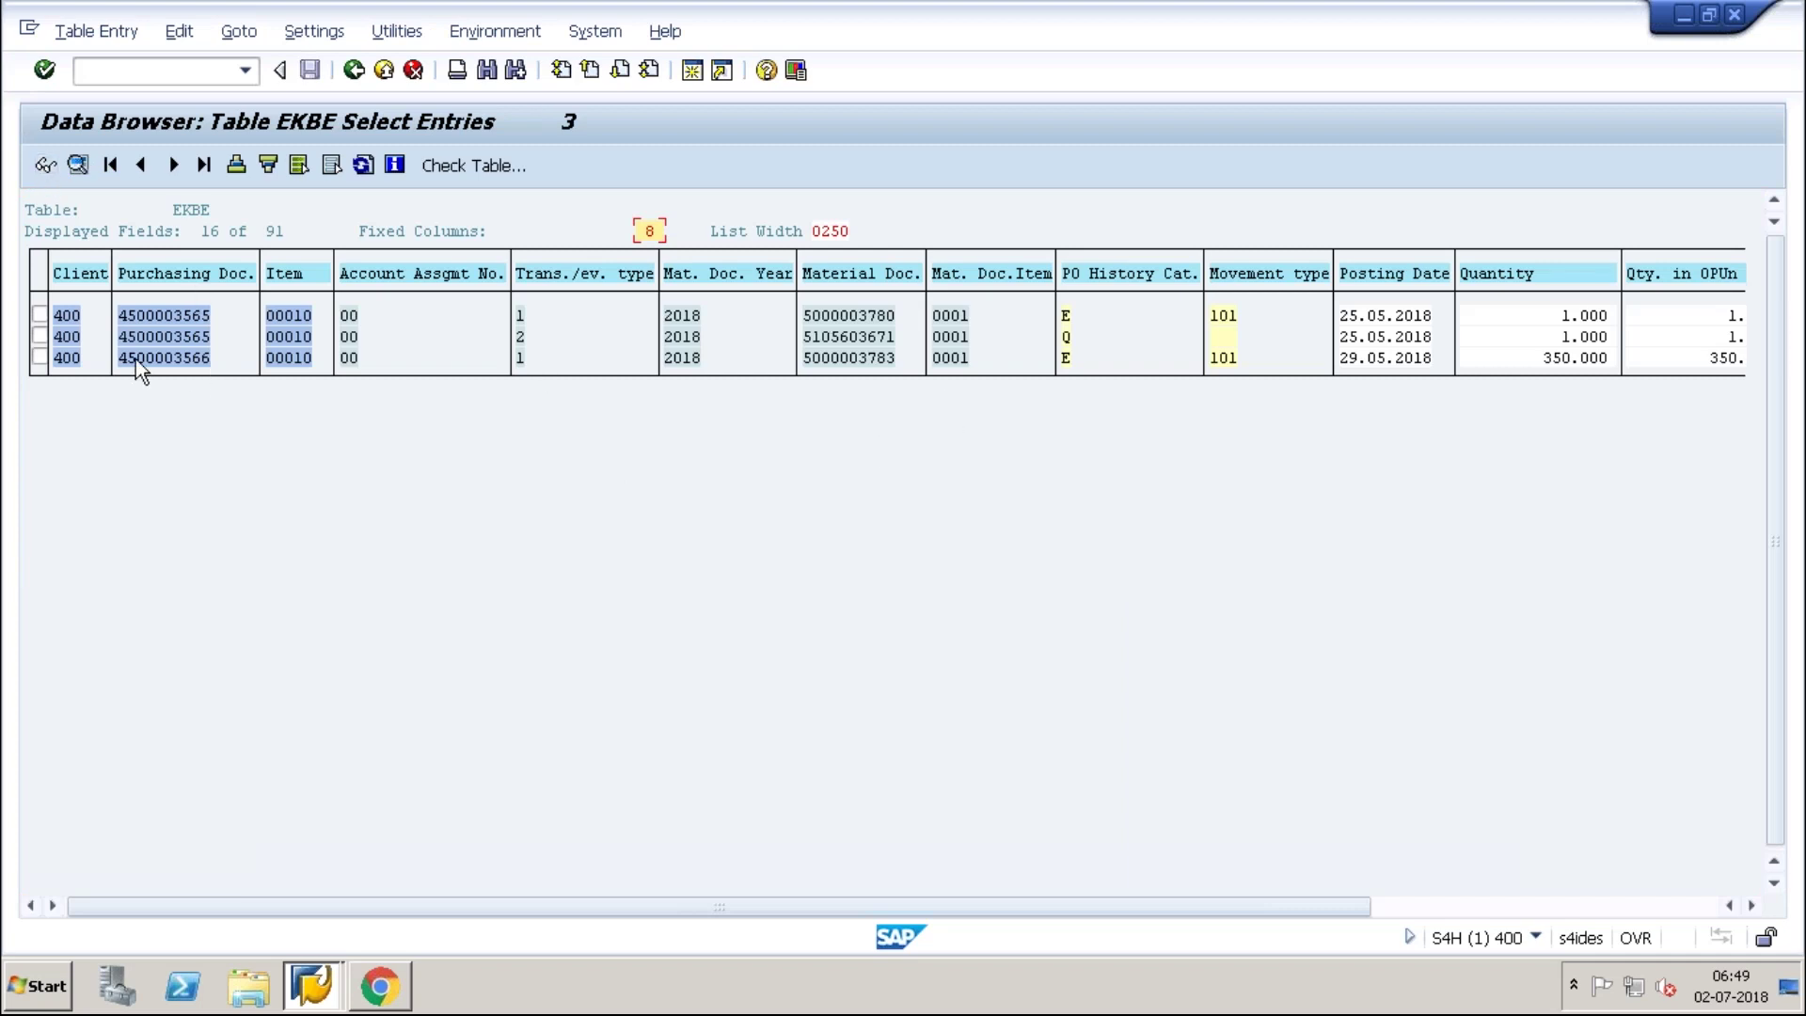
left_click_drag(117, 356, 220, 372)
key("ctrl+c")
left_click(114, 69)
type("/nme22")
key("Return")
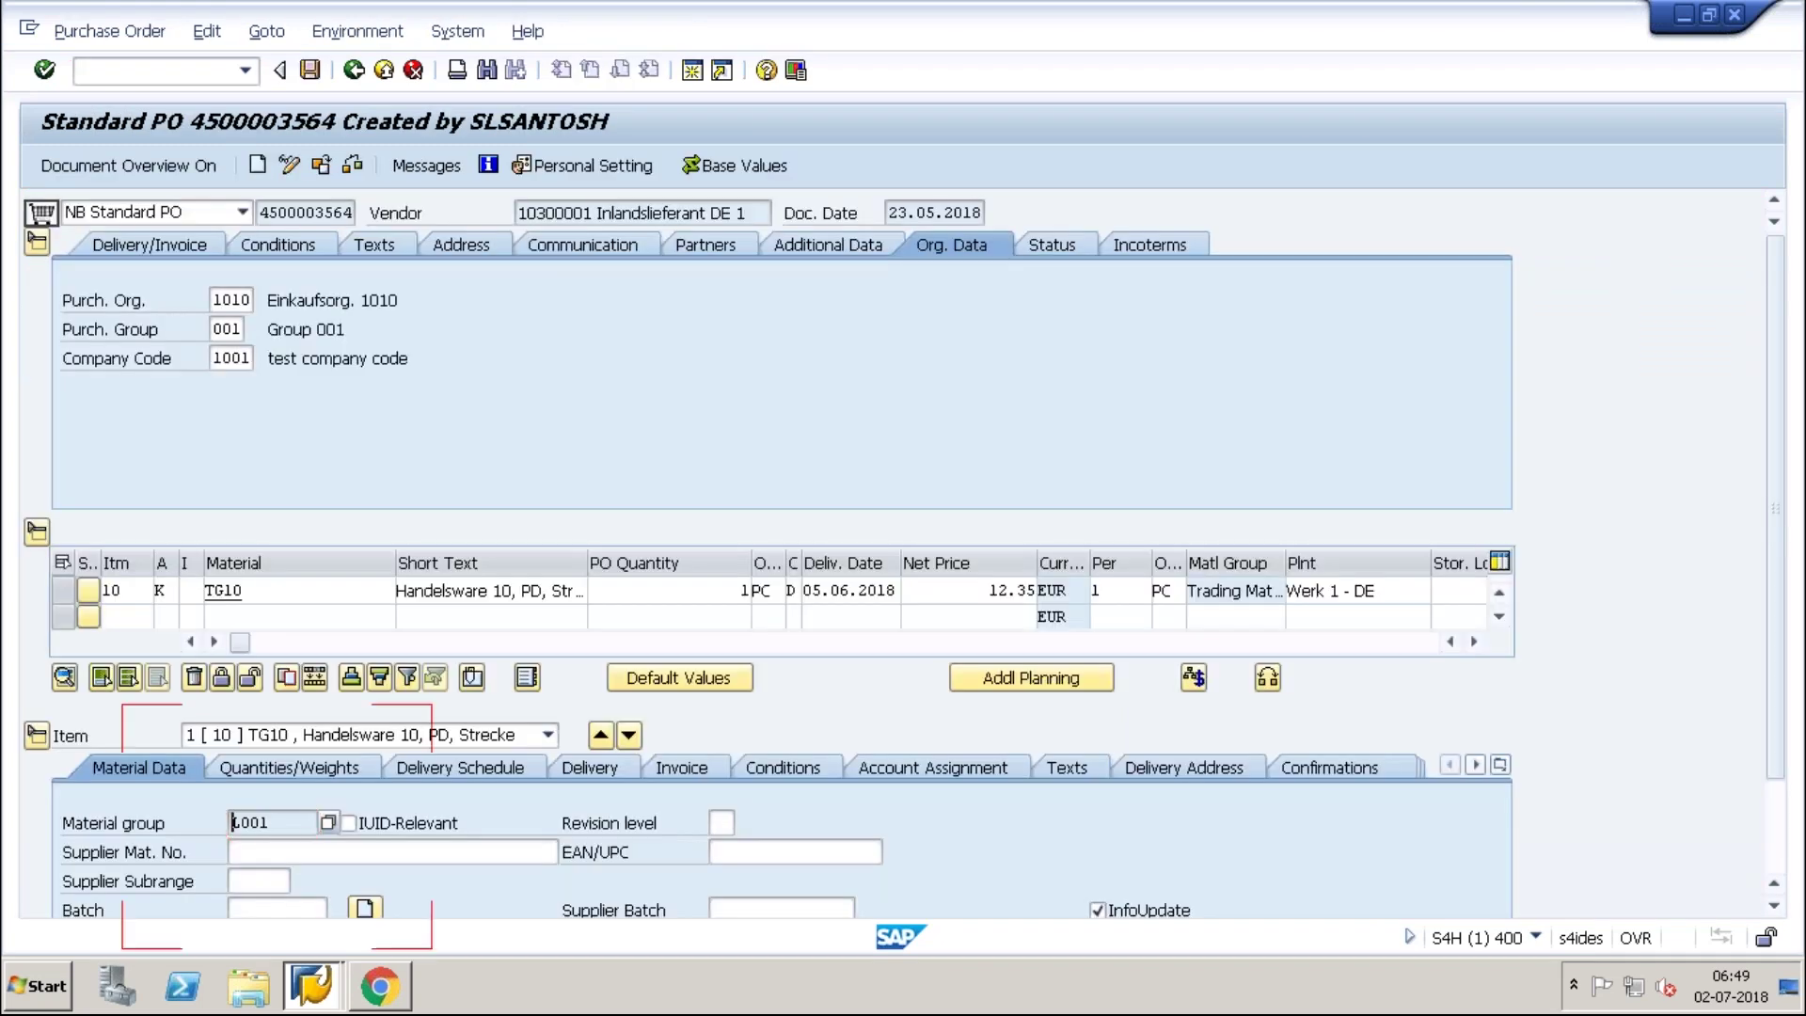
left_click(261, 592)
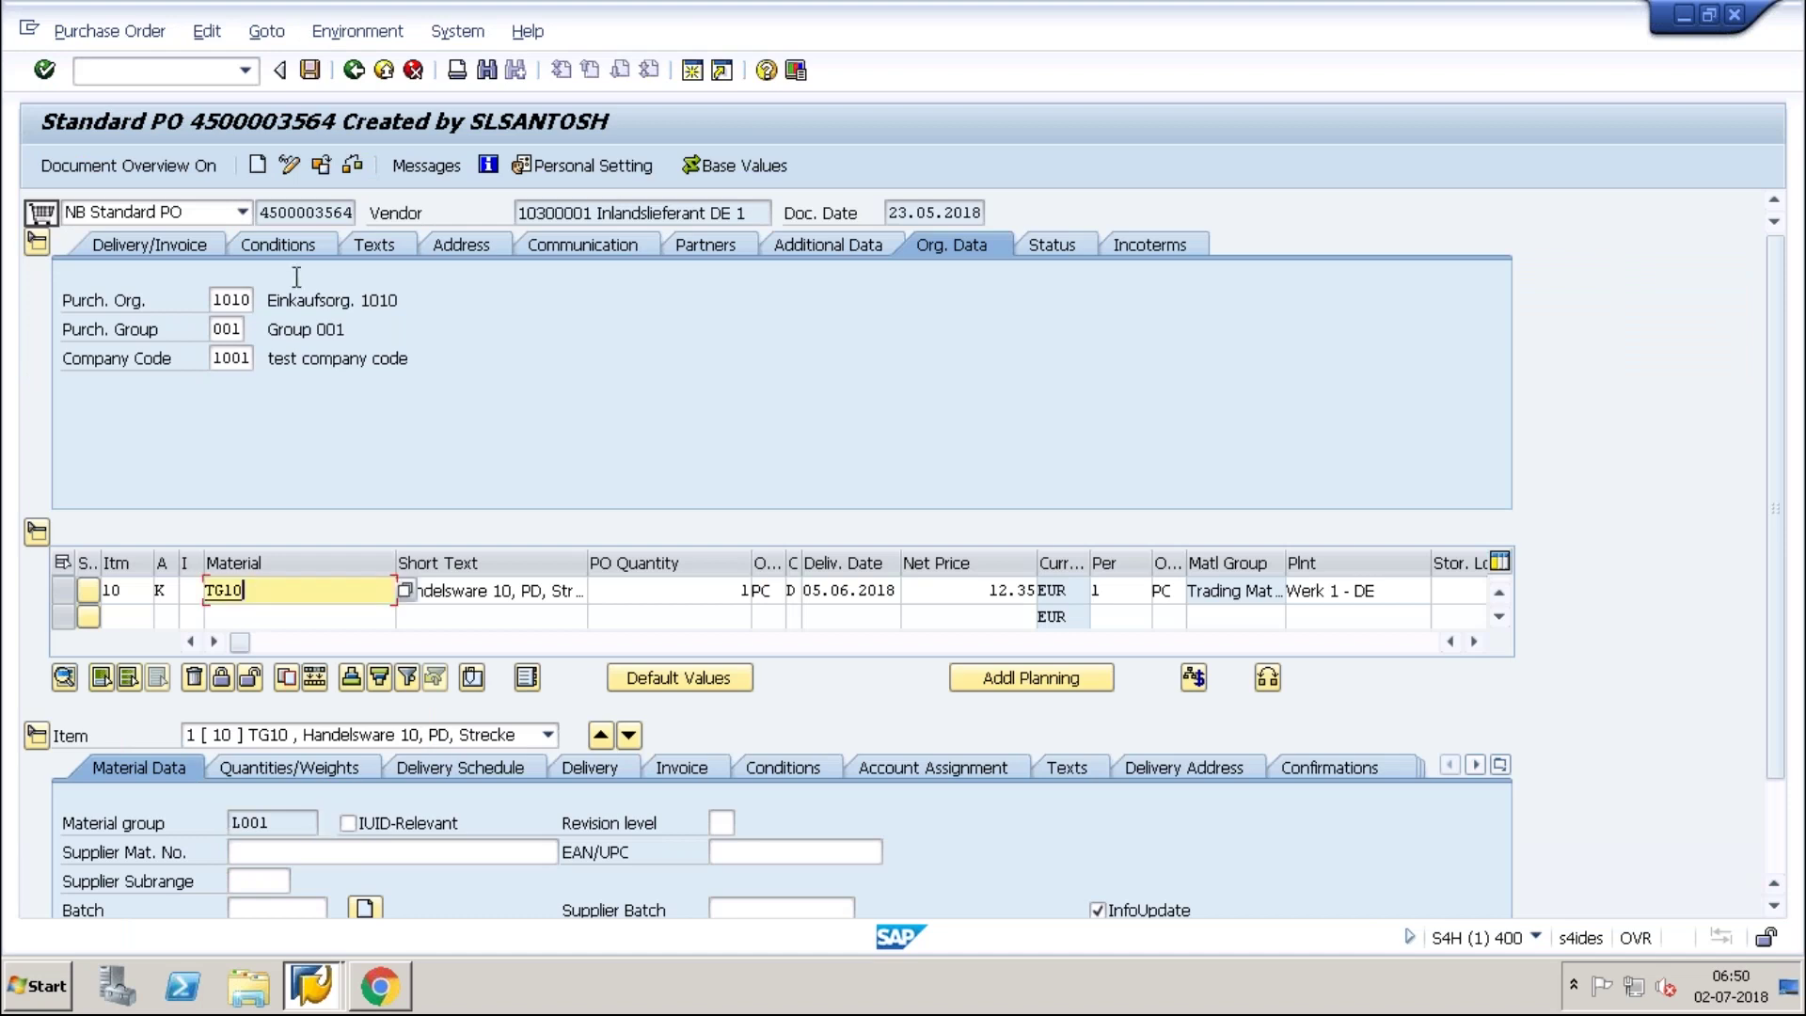
left_click(323, 166)
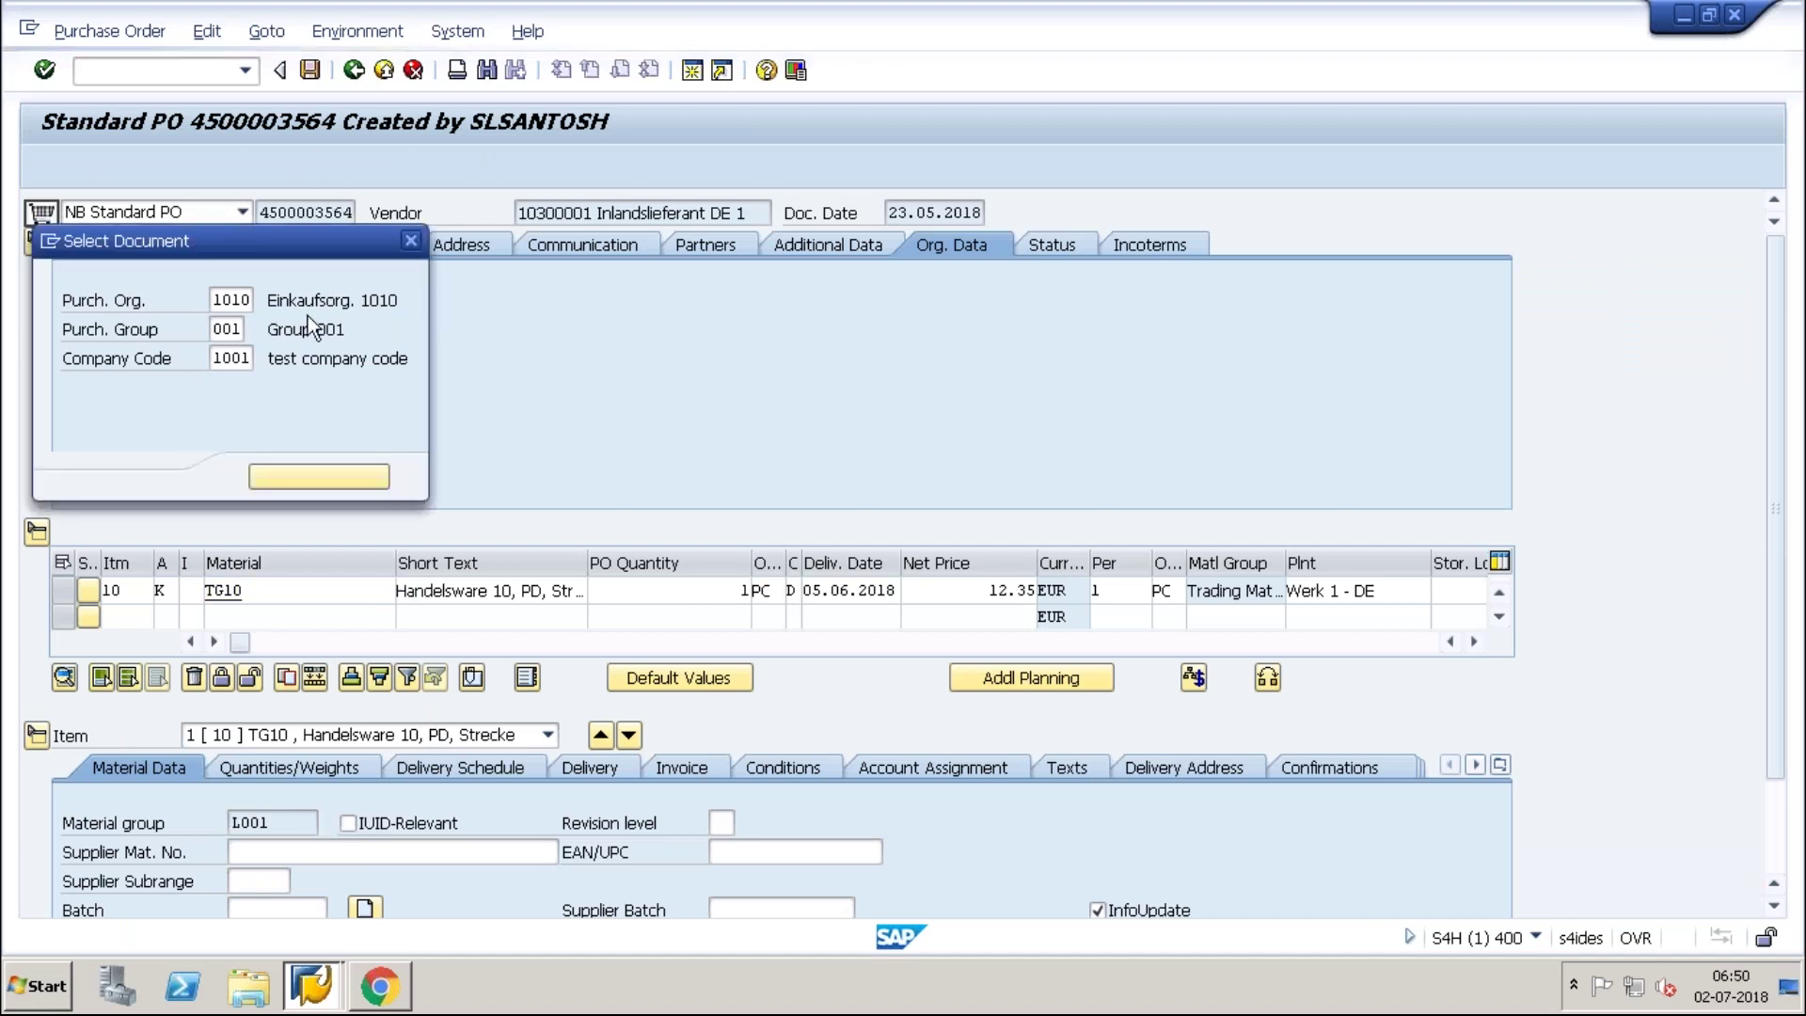
key("Return")
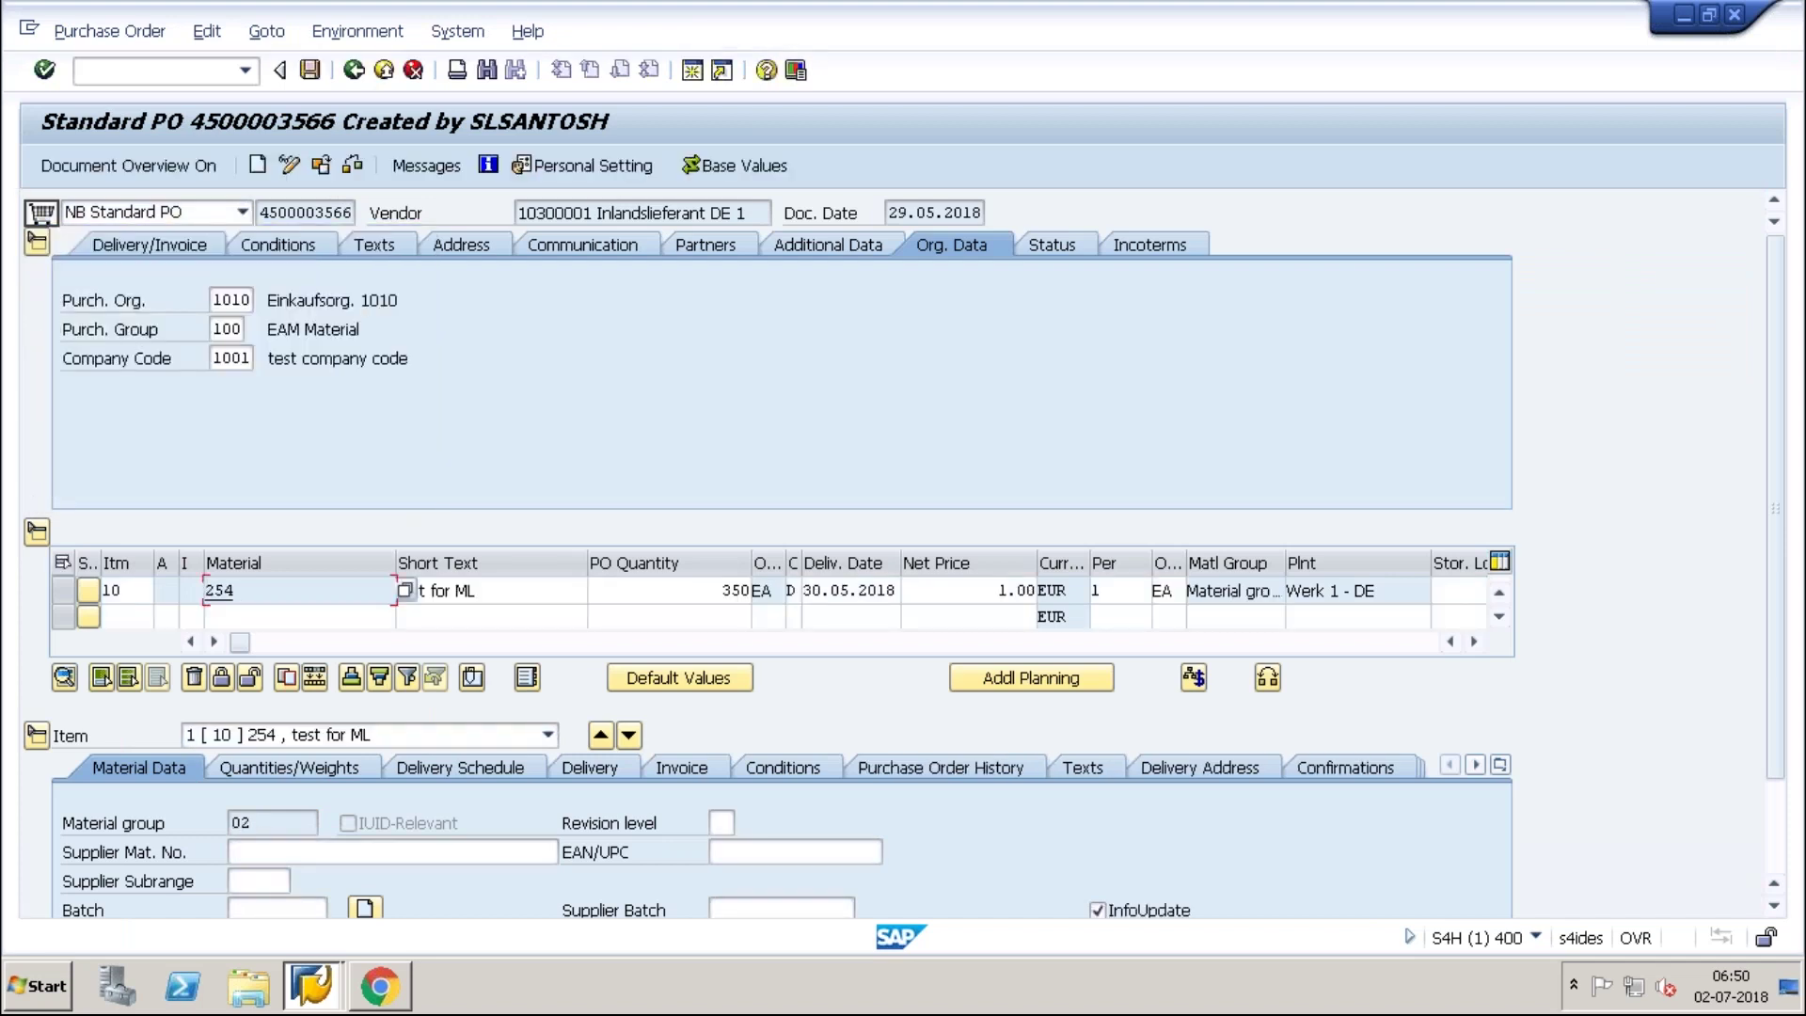
In Fiori's Create Purchase Requisition, replace the first item's material T057 with TG10.
key("alt+Tab")
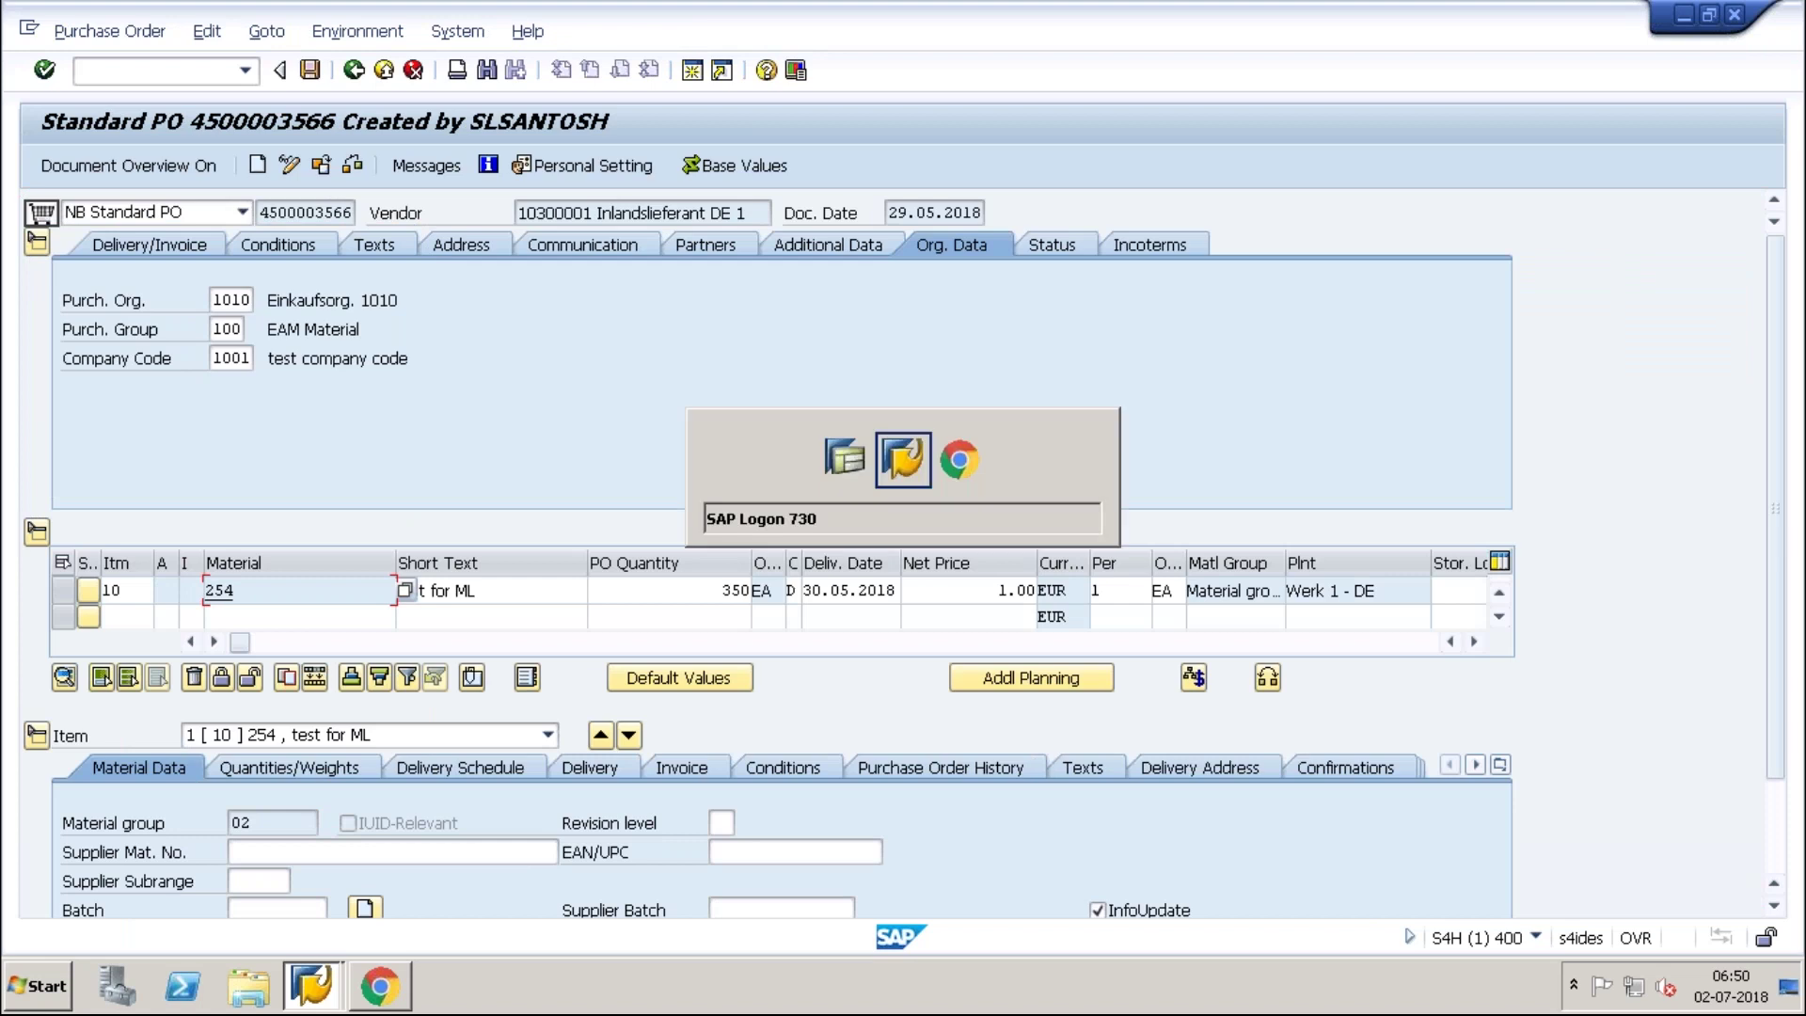
key("alt+Tab")
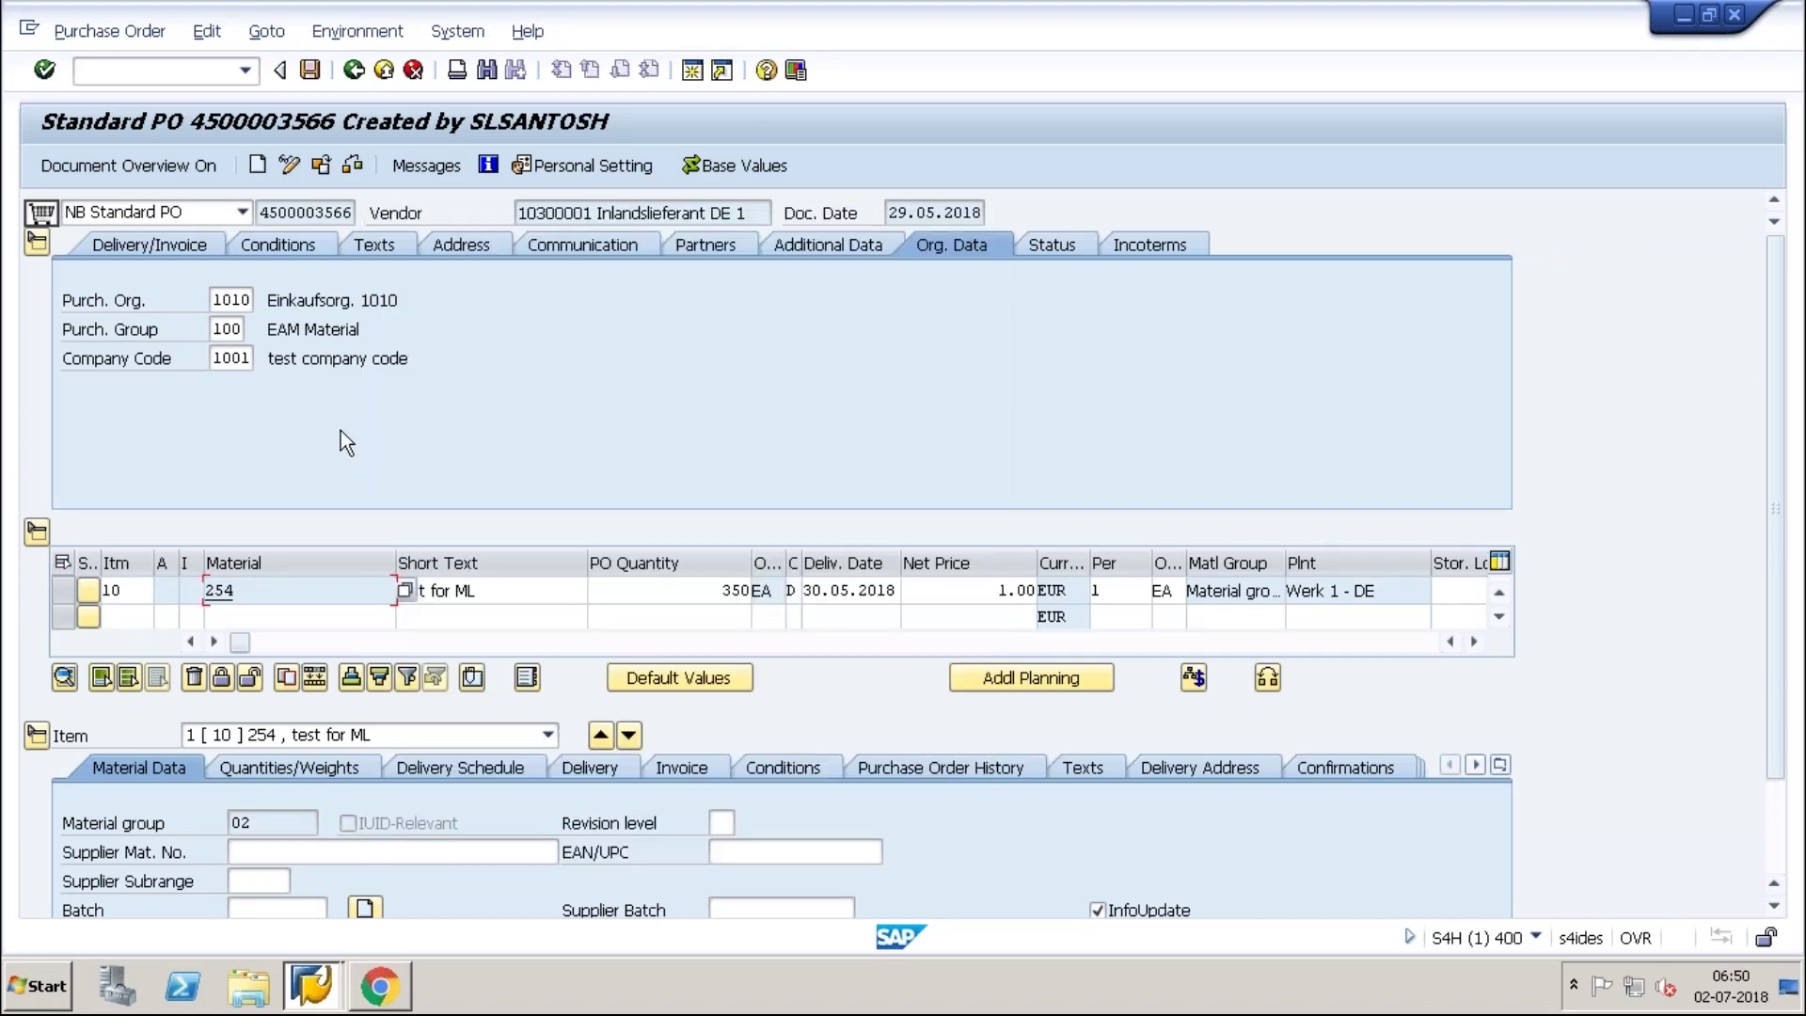
key("alt+Tab")
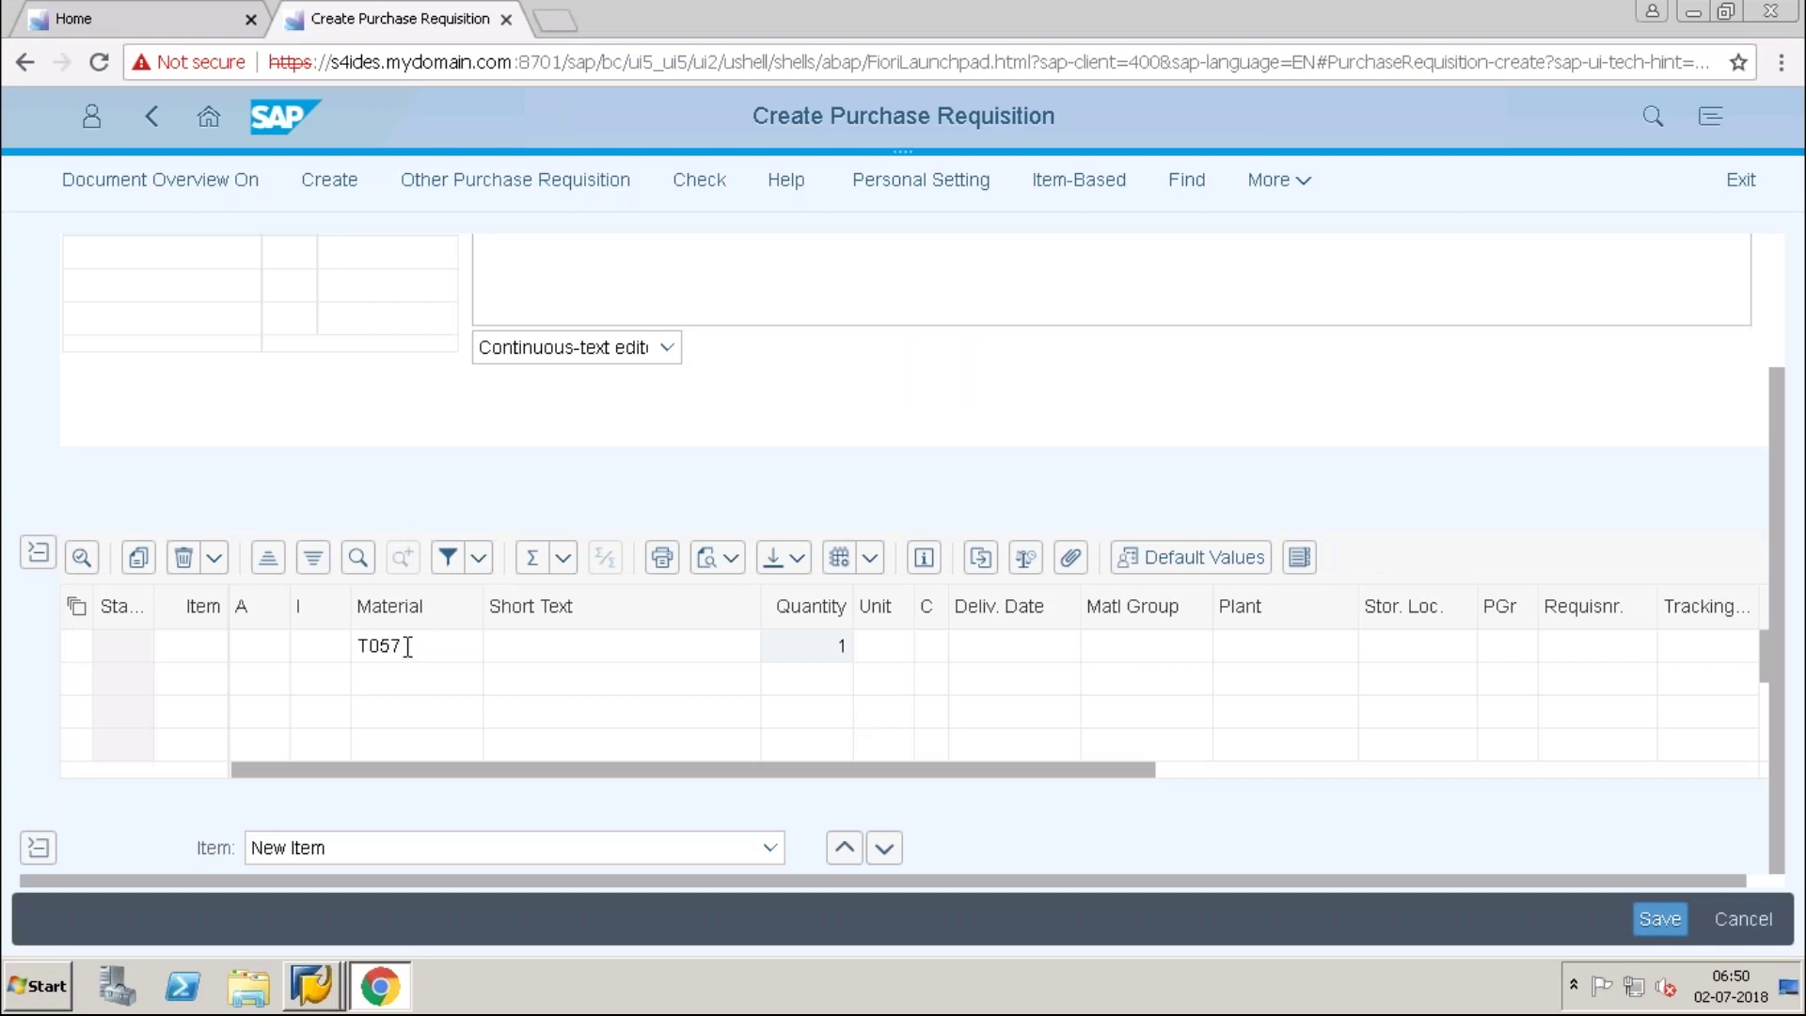
double_click(406, 646)
key("BackSpace")
type("TG")
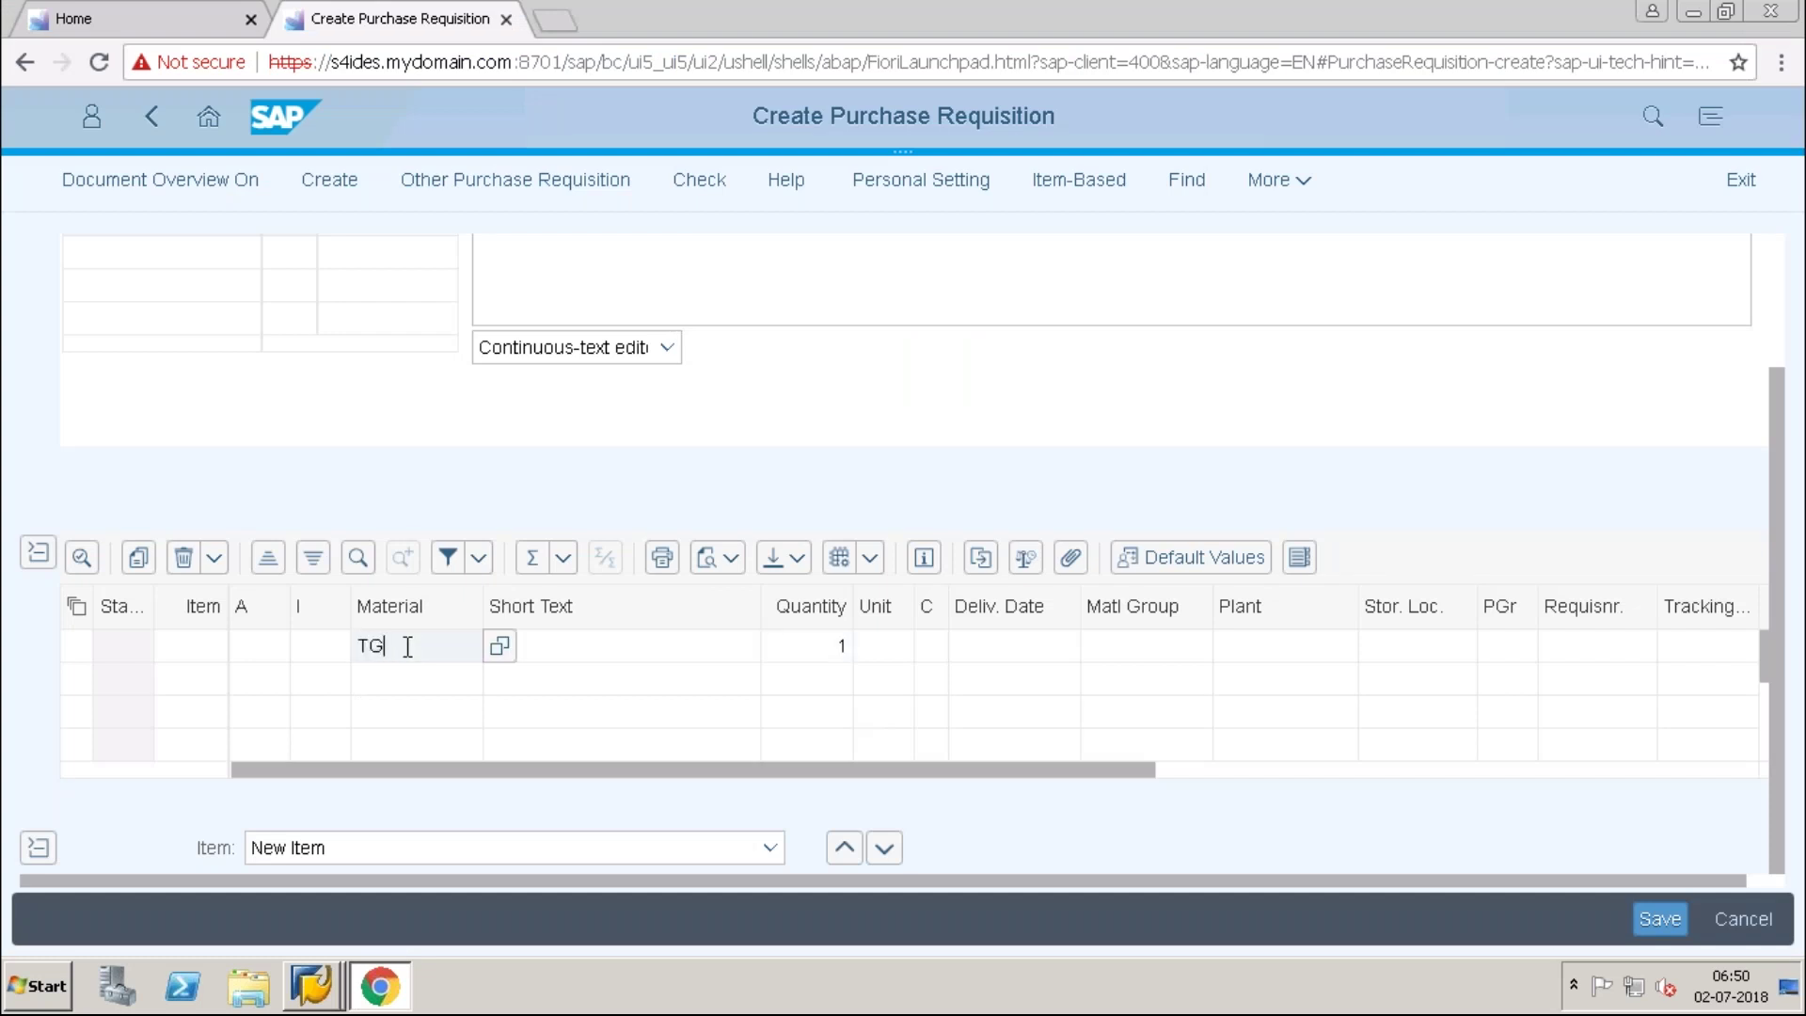
type("10")
Validate the TG10 item with plant 1010 so its details fill in.
key("Tab")
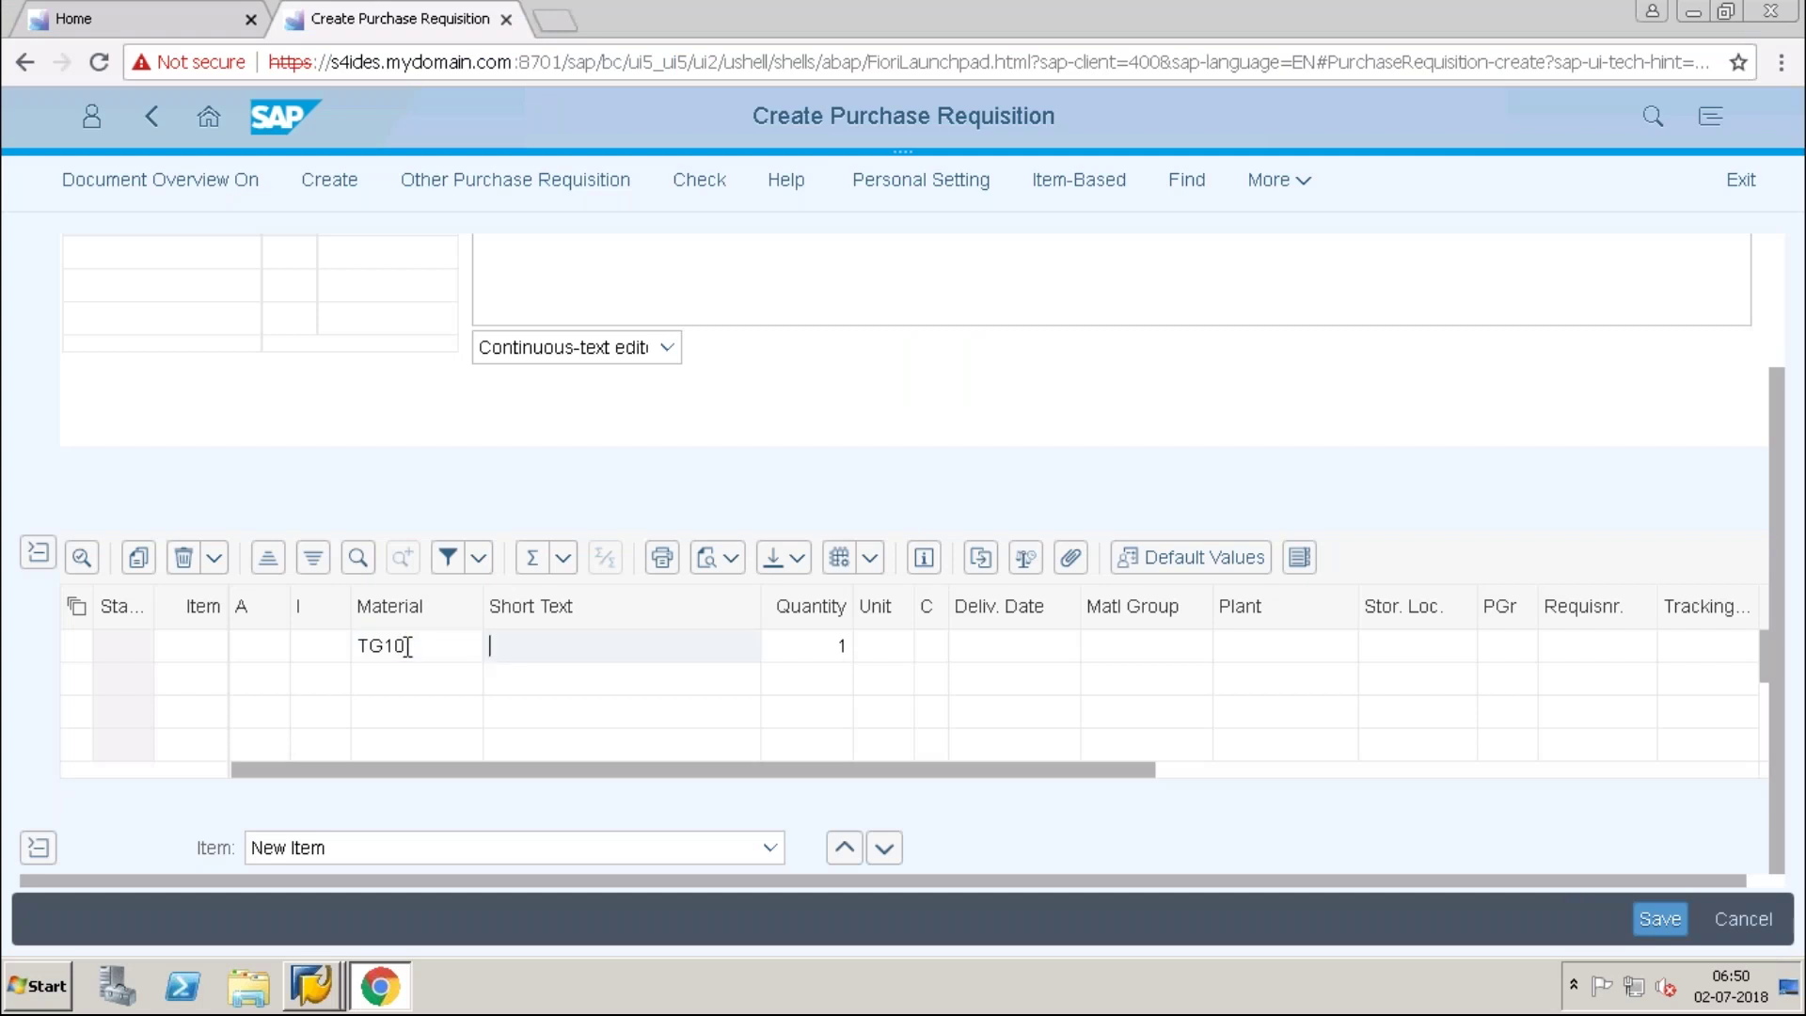
key("Return")
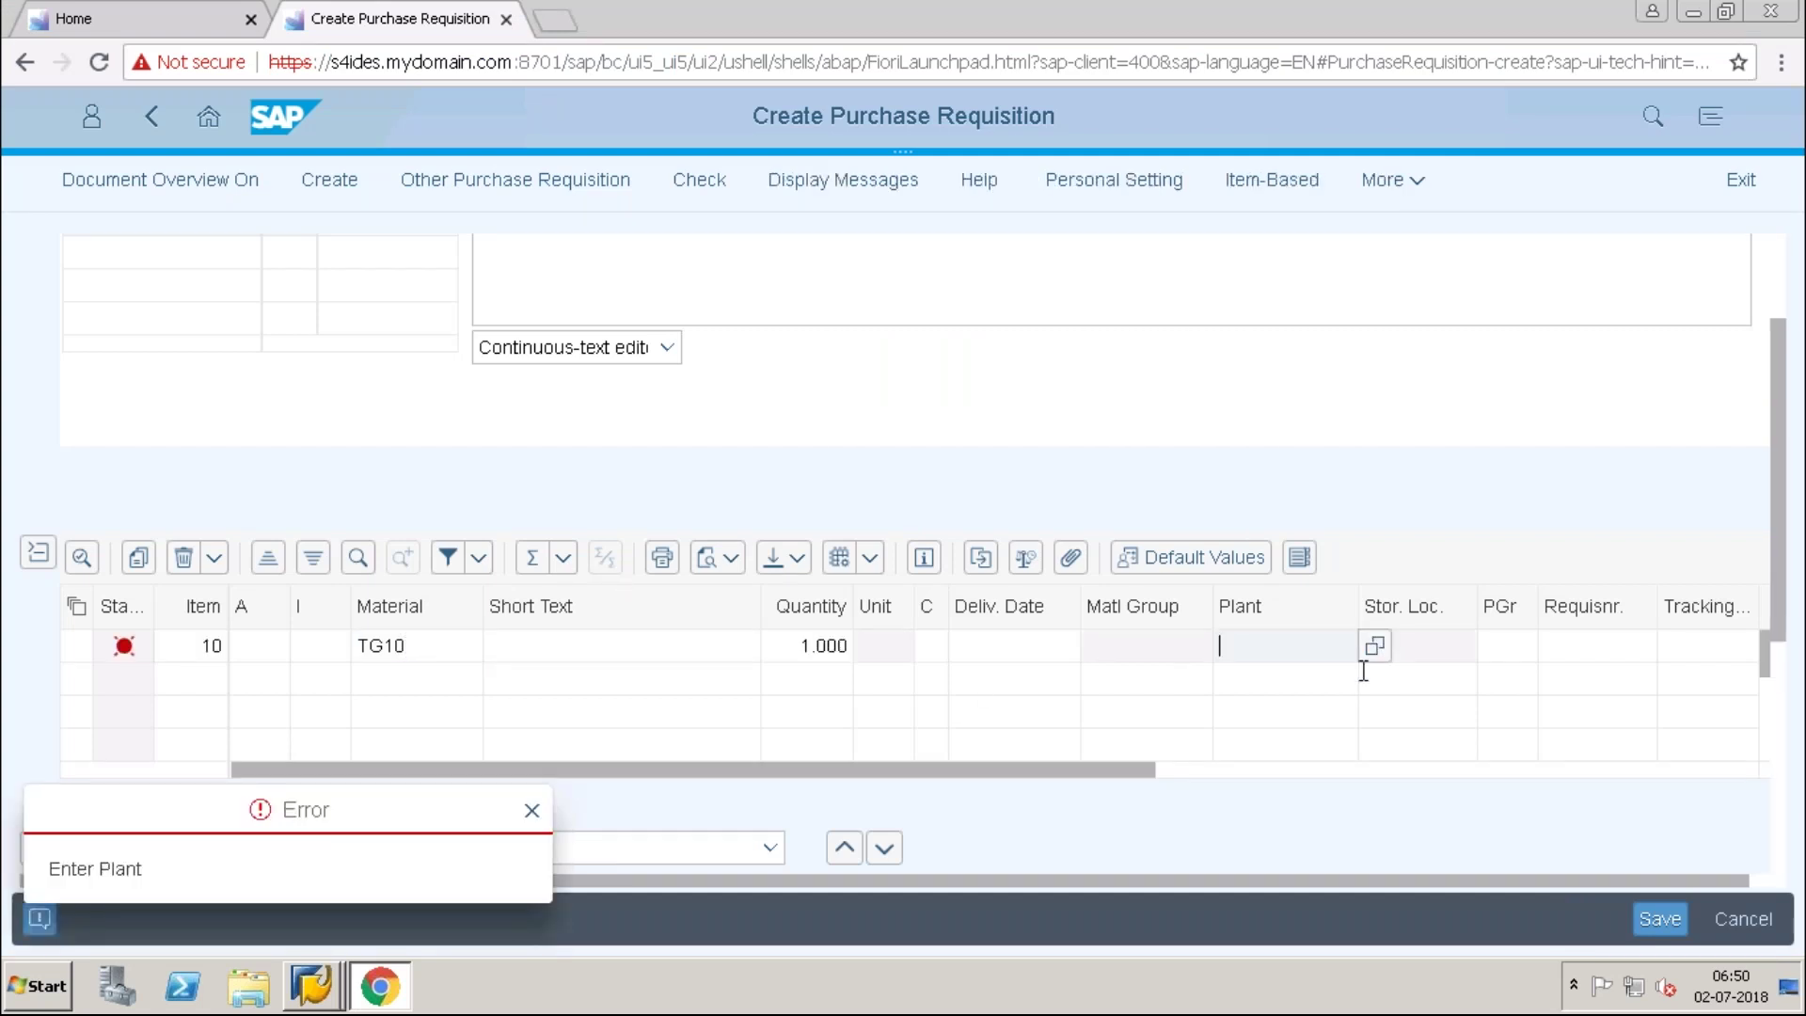
type("1010")
key("Return")
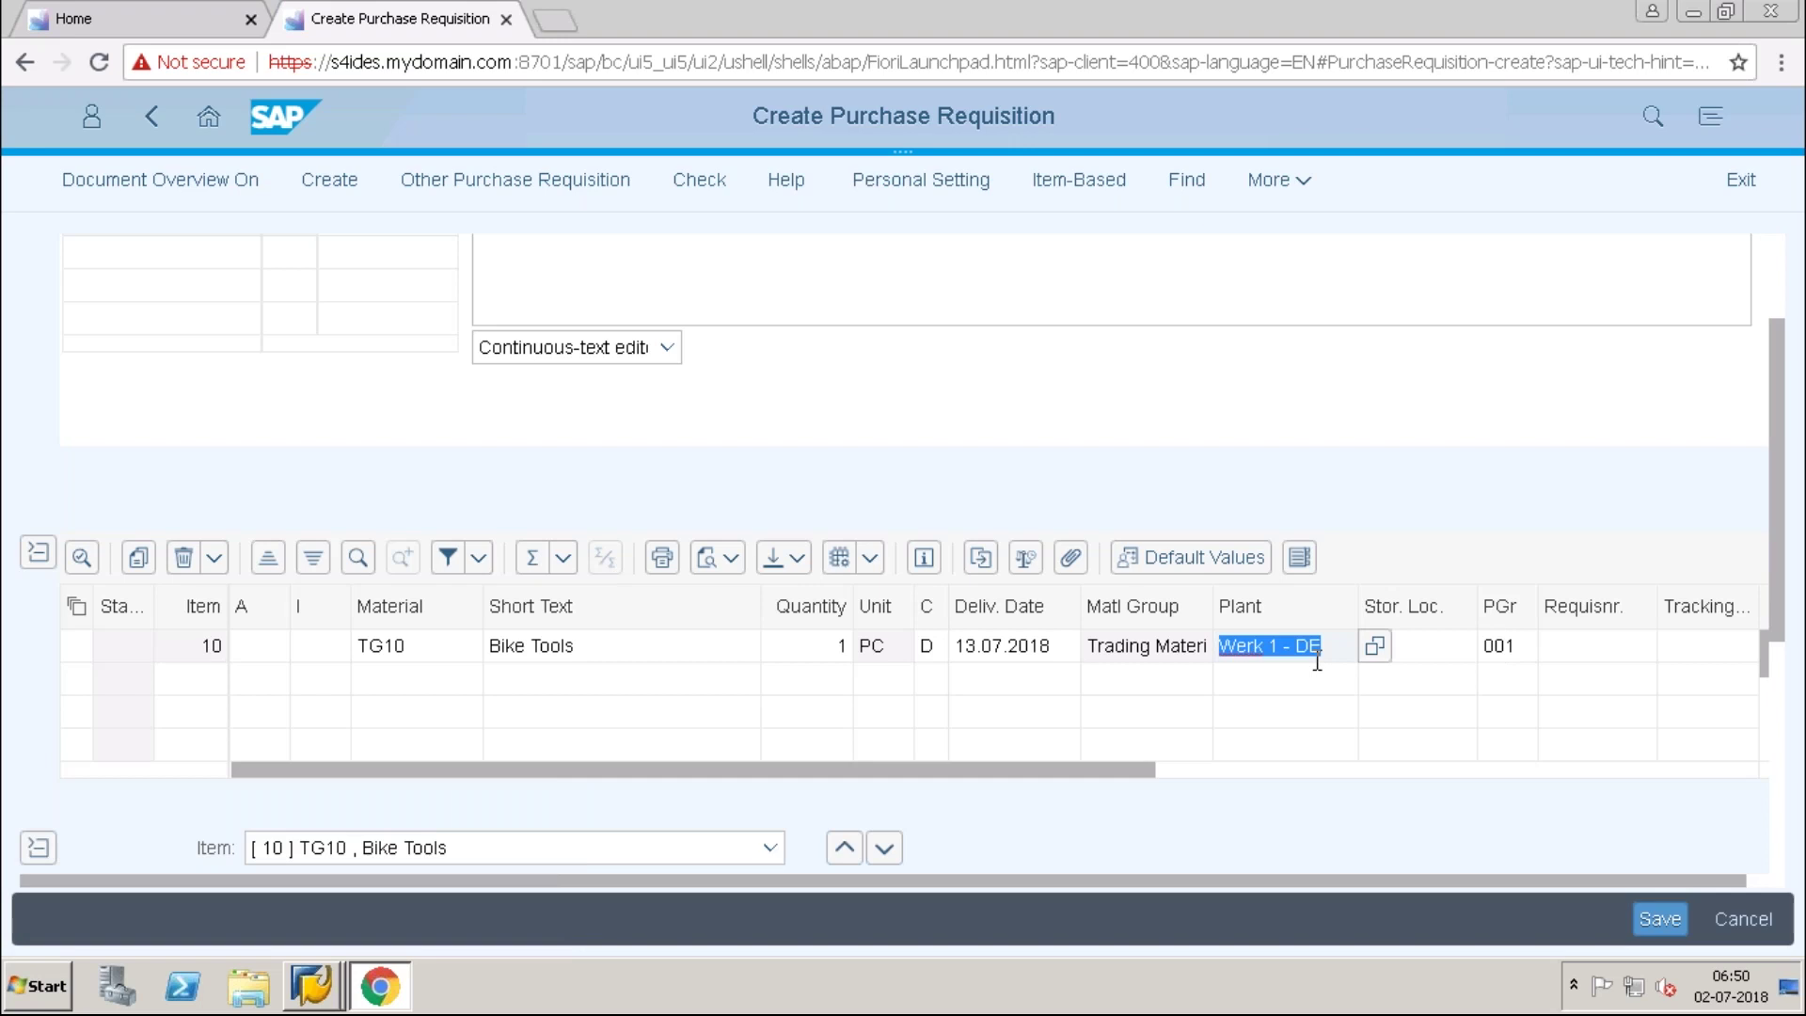
left_click(436, 654)
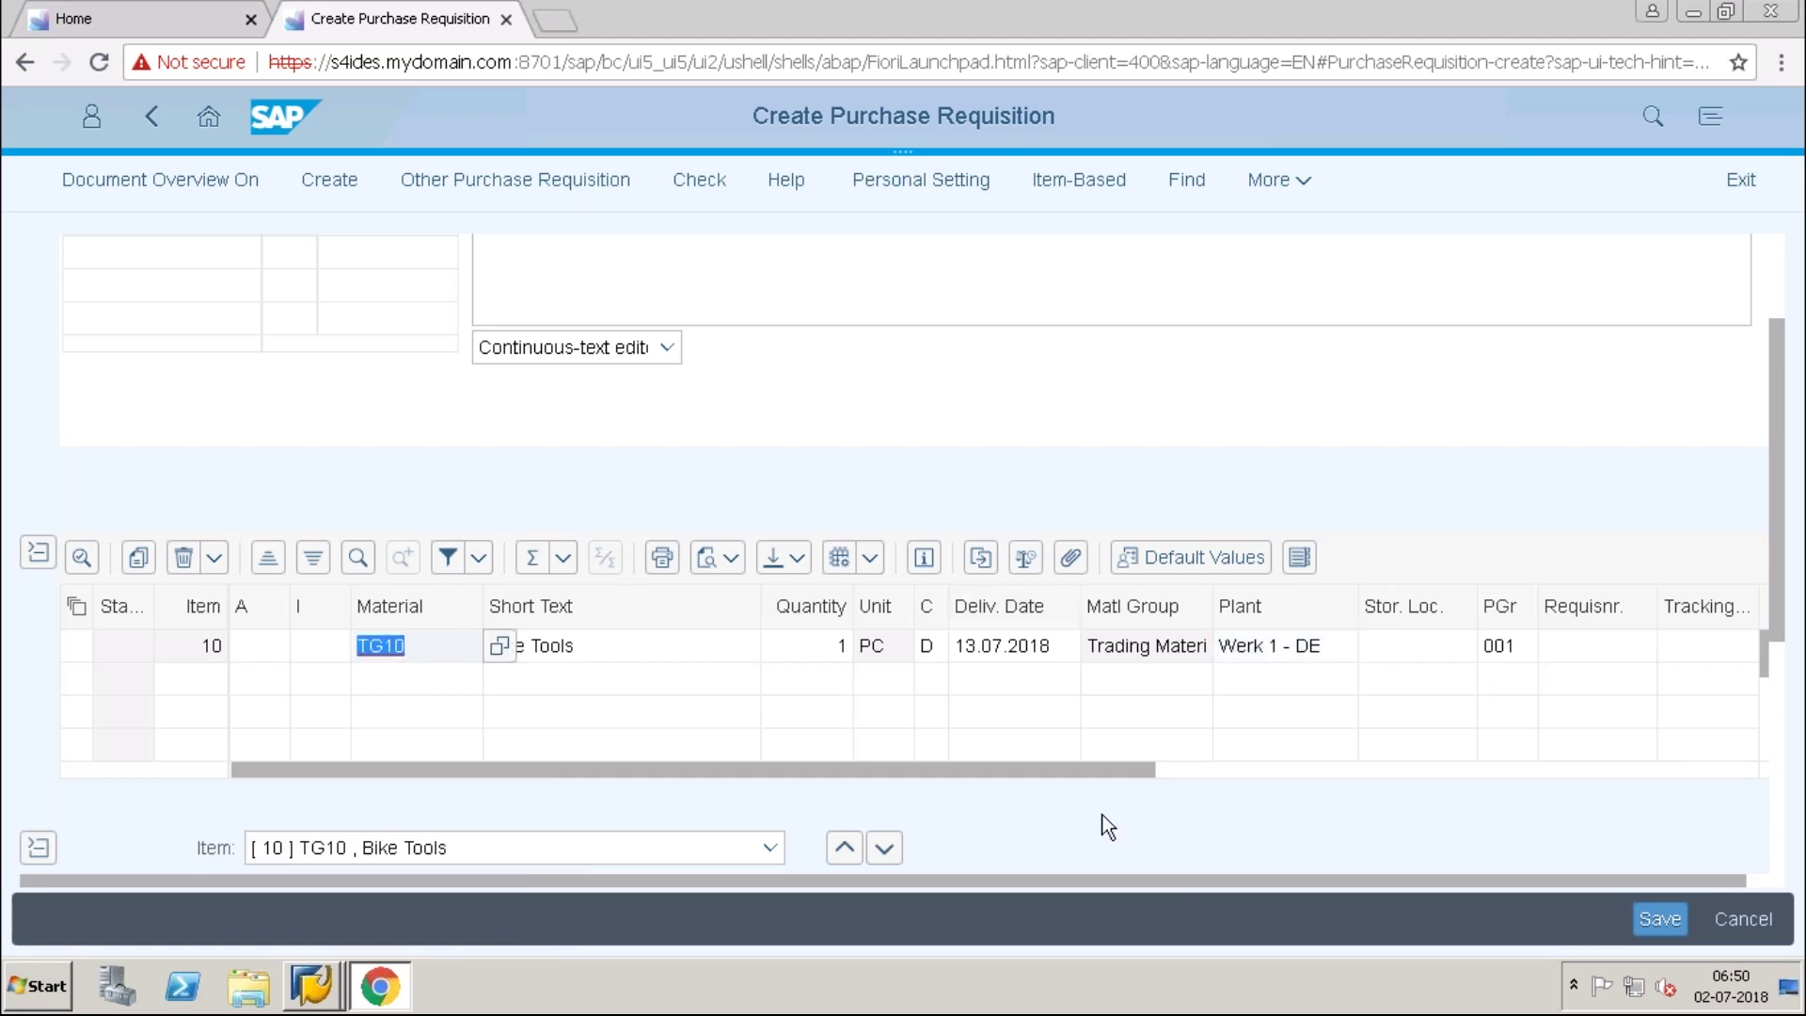
left_click_drag(1076, 775, 850, 835)
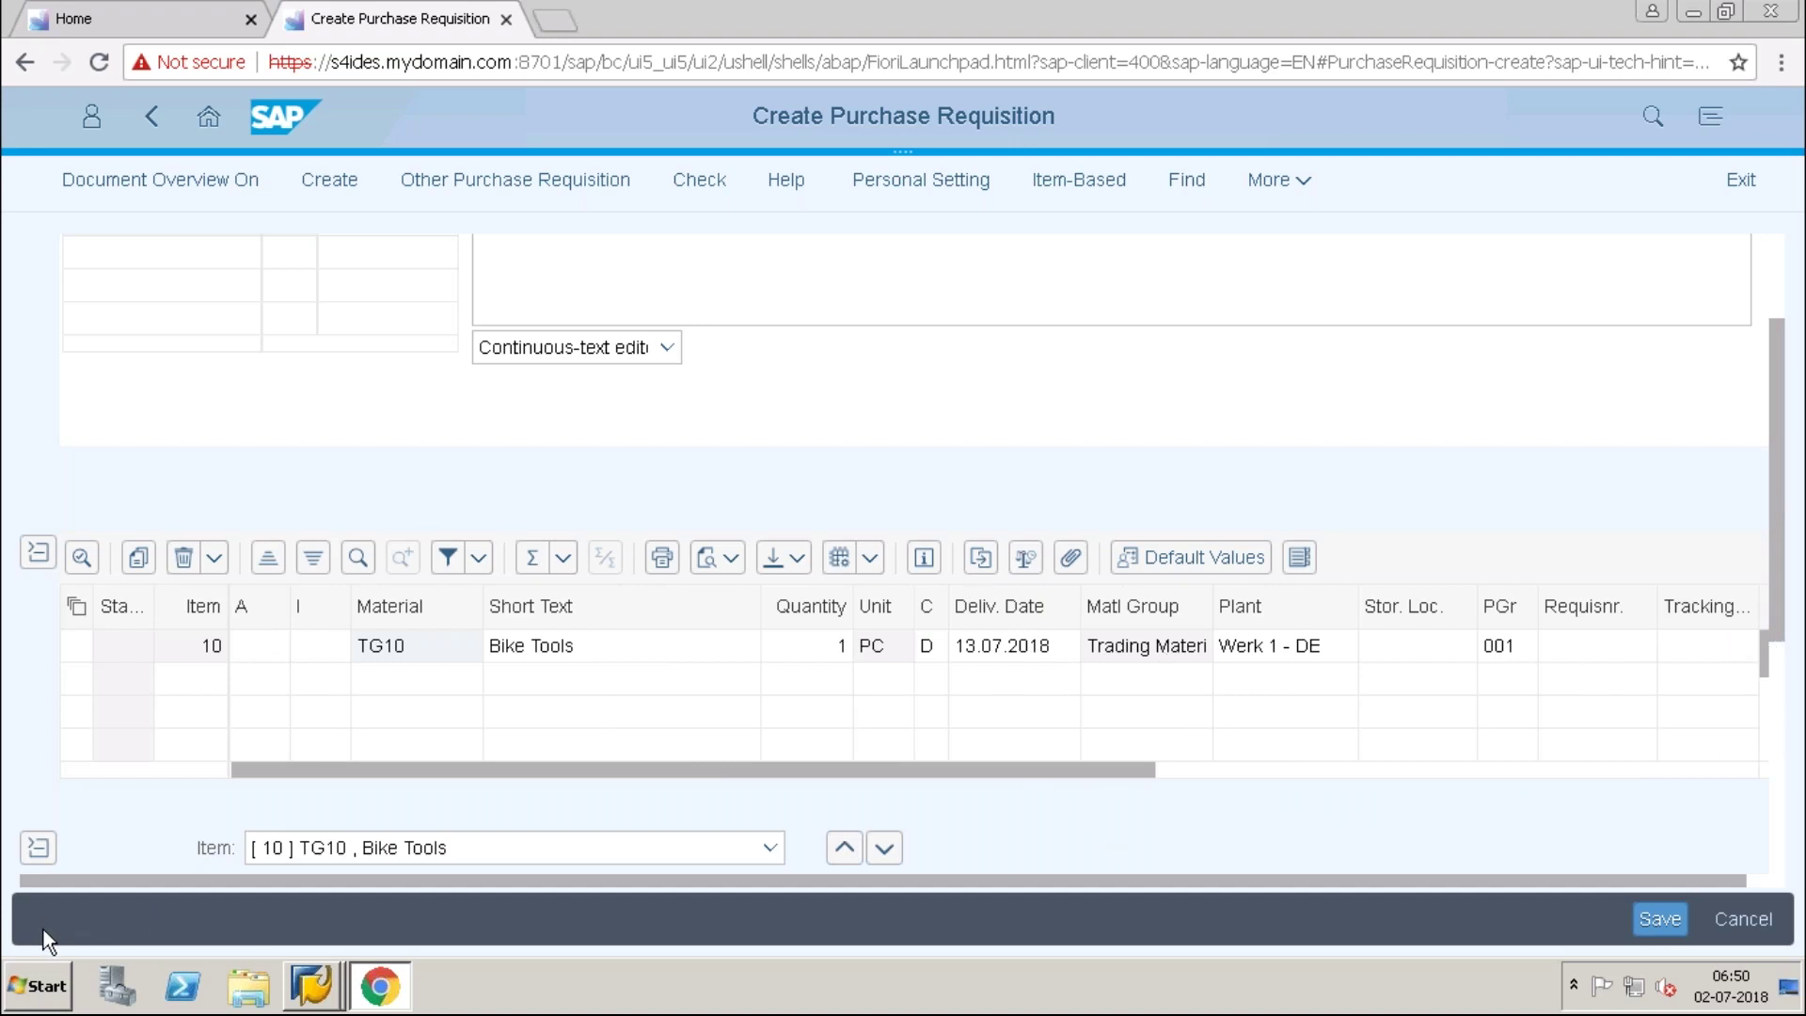
left_click(715, 196)
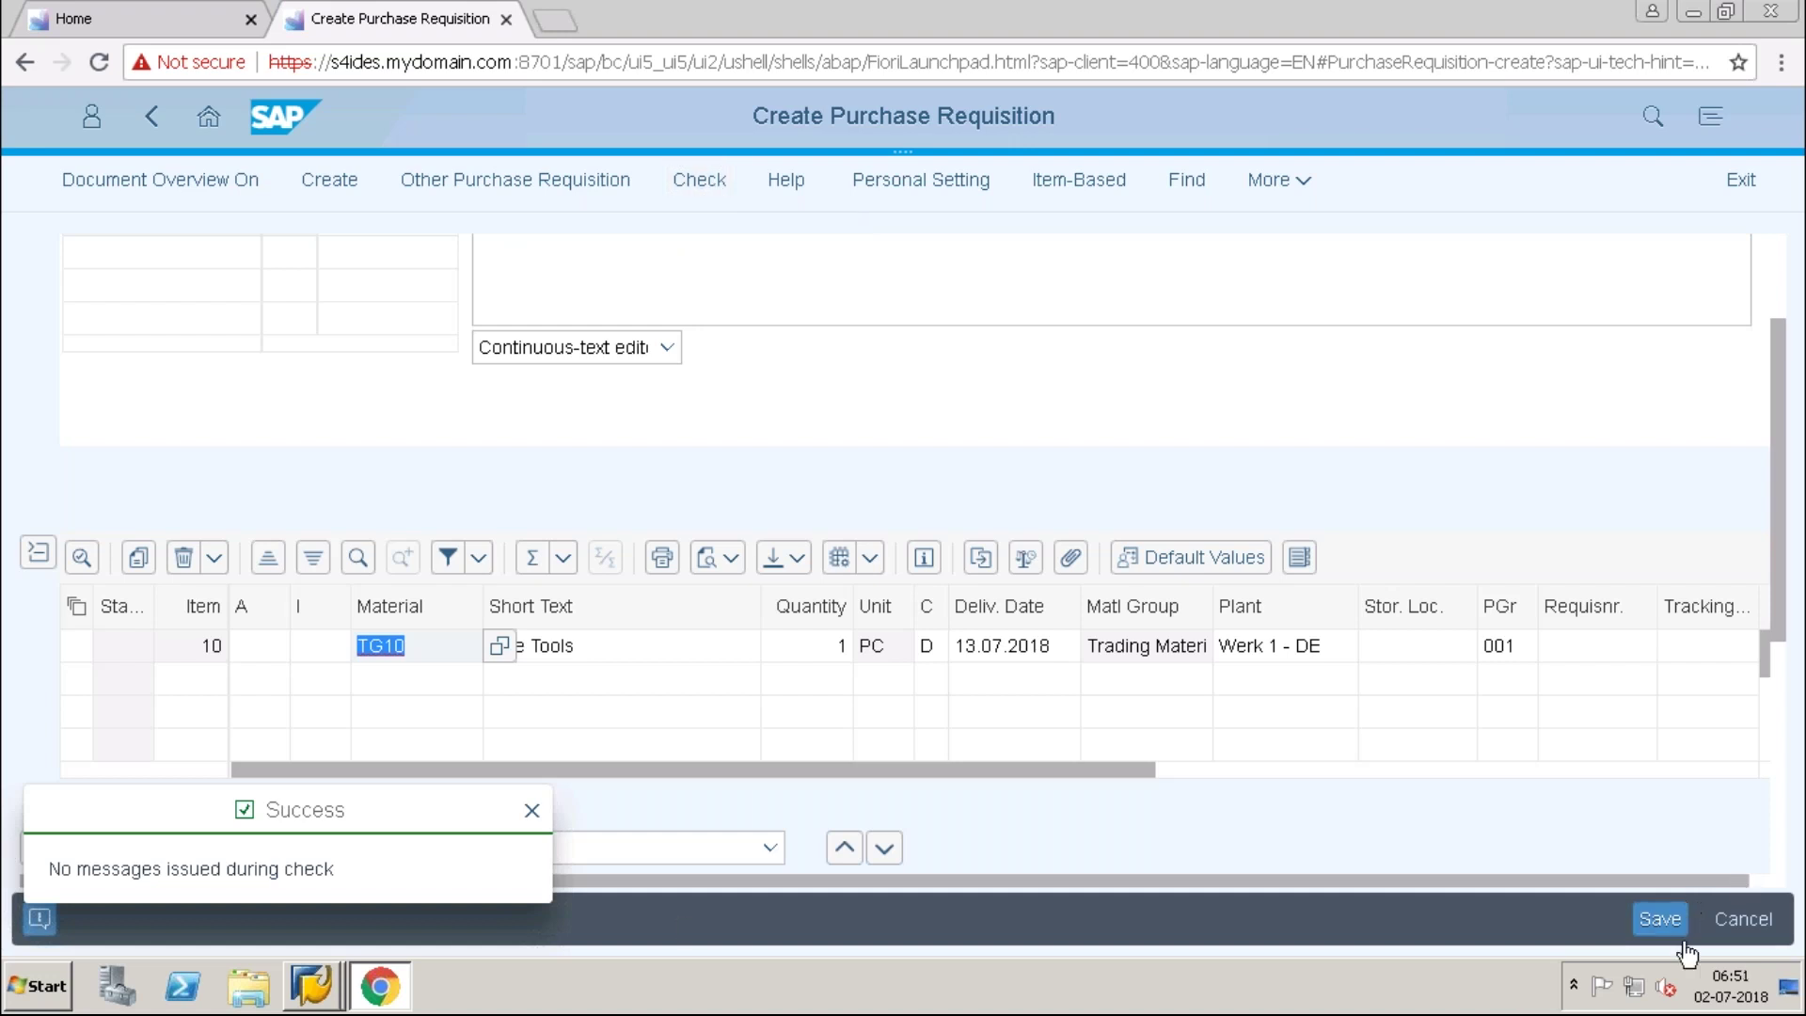
left_click(1661, 922)
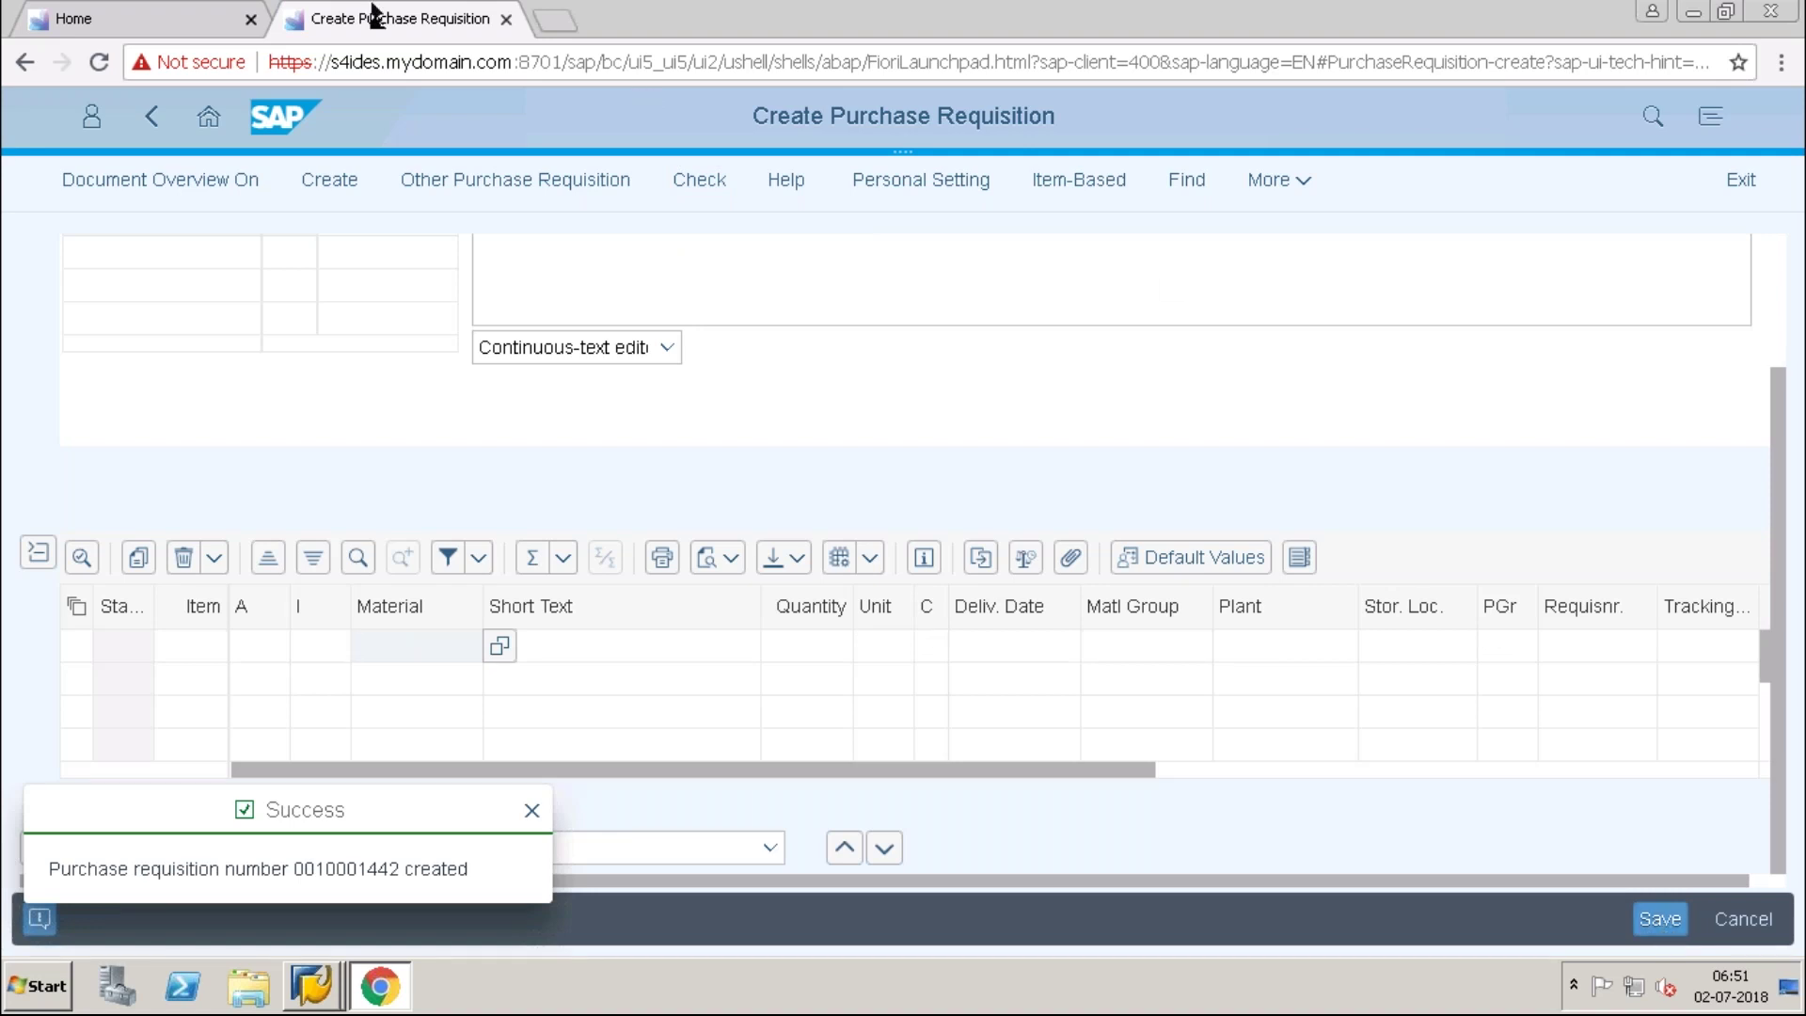
mouse_move(533, 36)
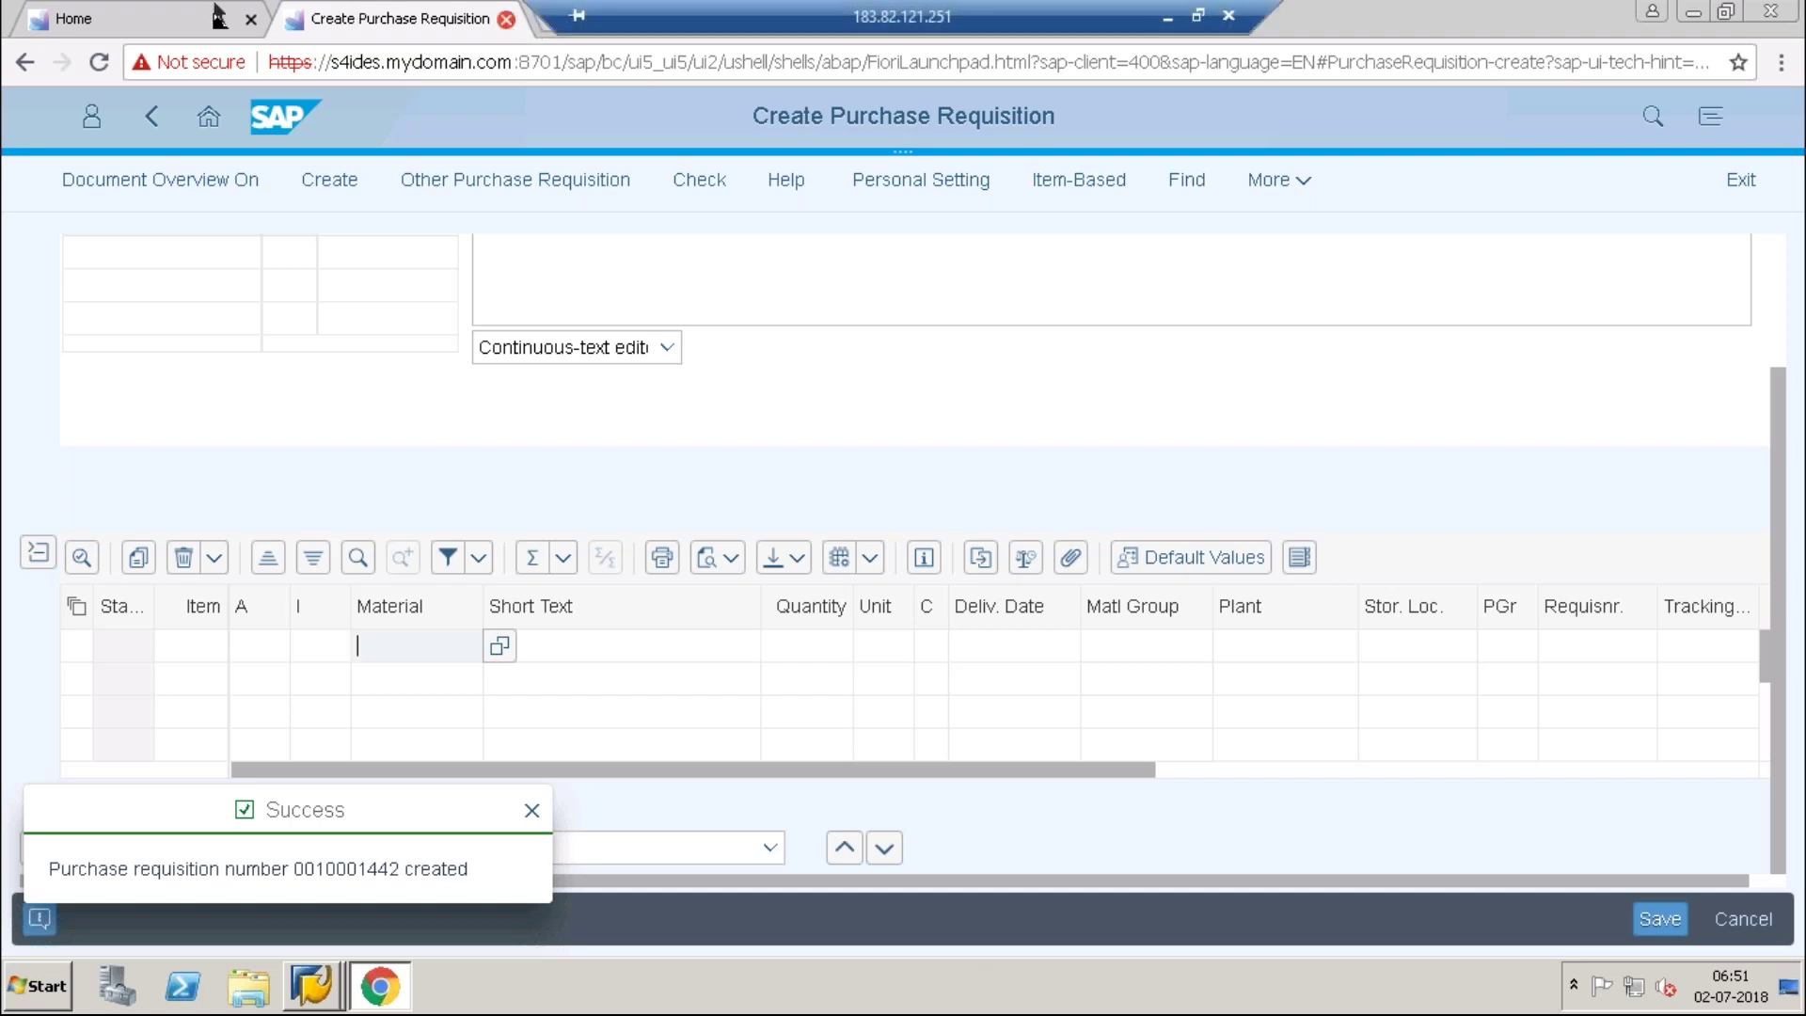
left_click(506, 19)
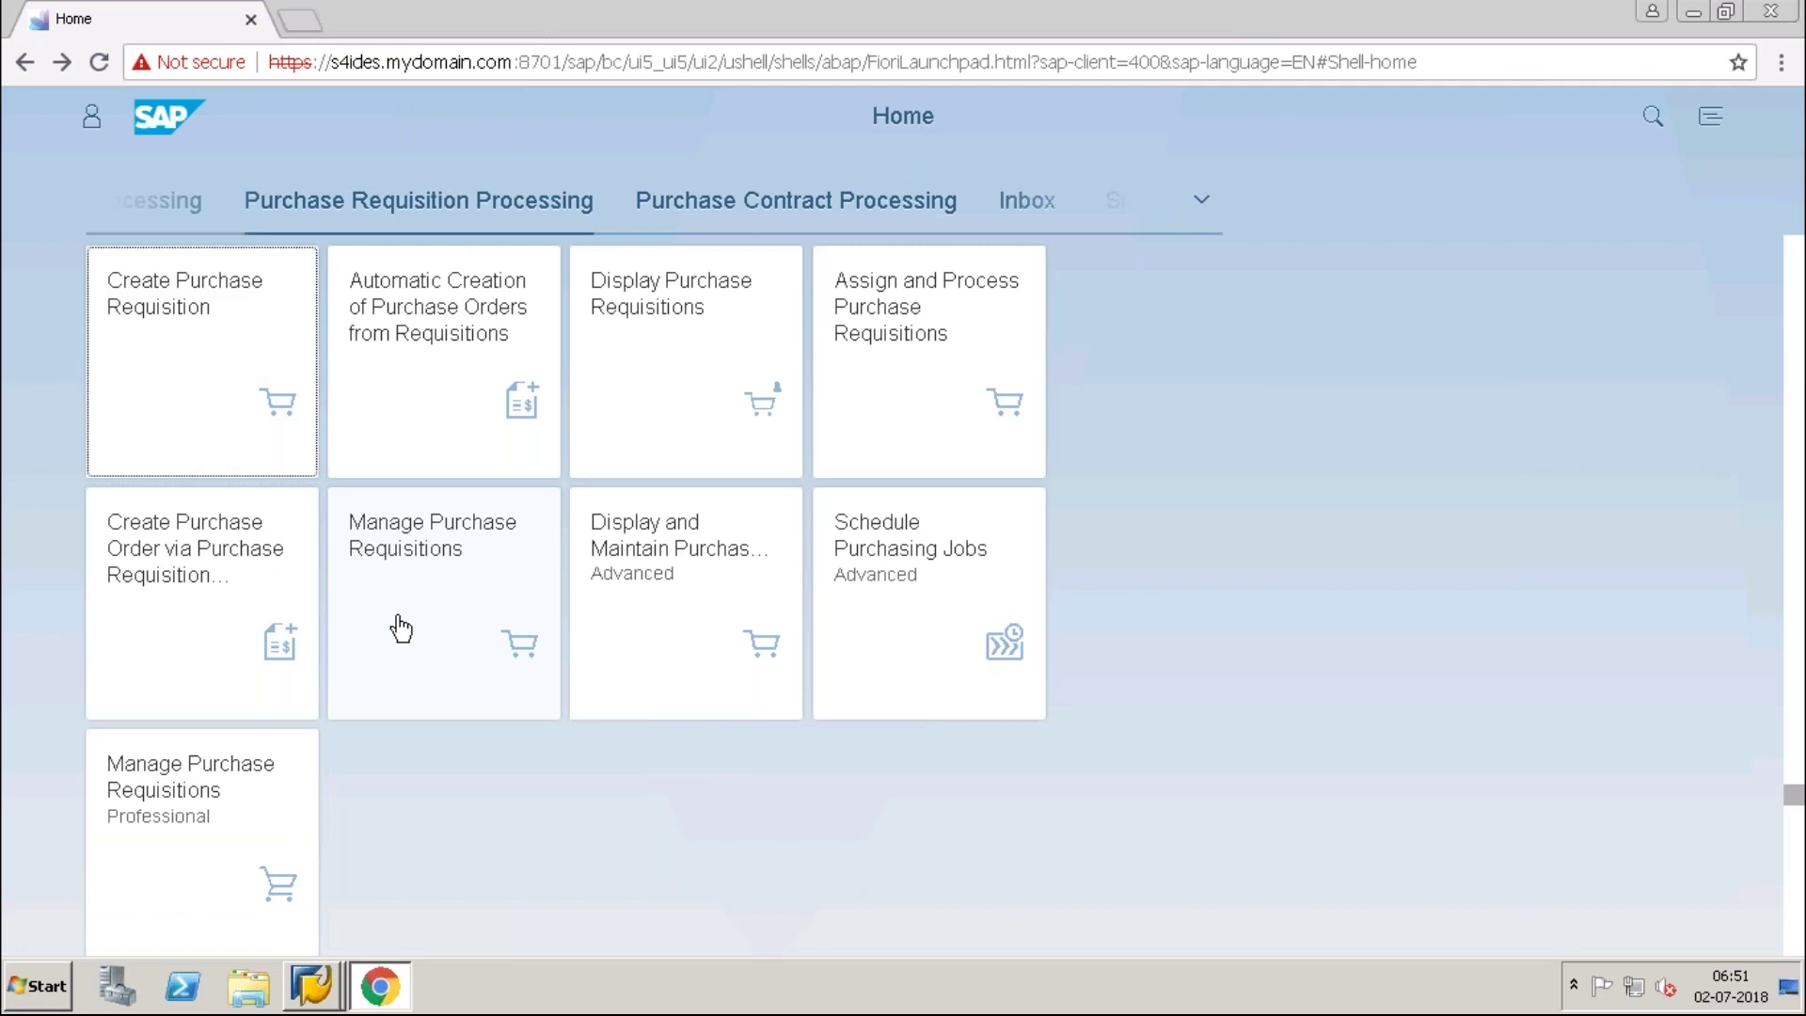
Open Manage Purchase Requisitions (Professional) and show Adapt Filters for the 176-requisition list.
left_click(217, 800)
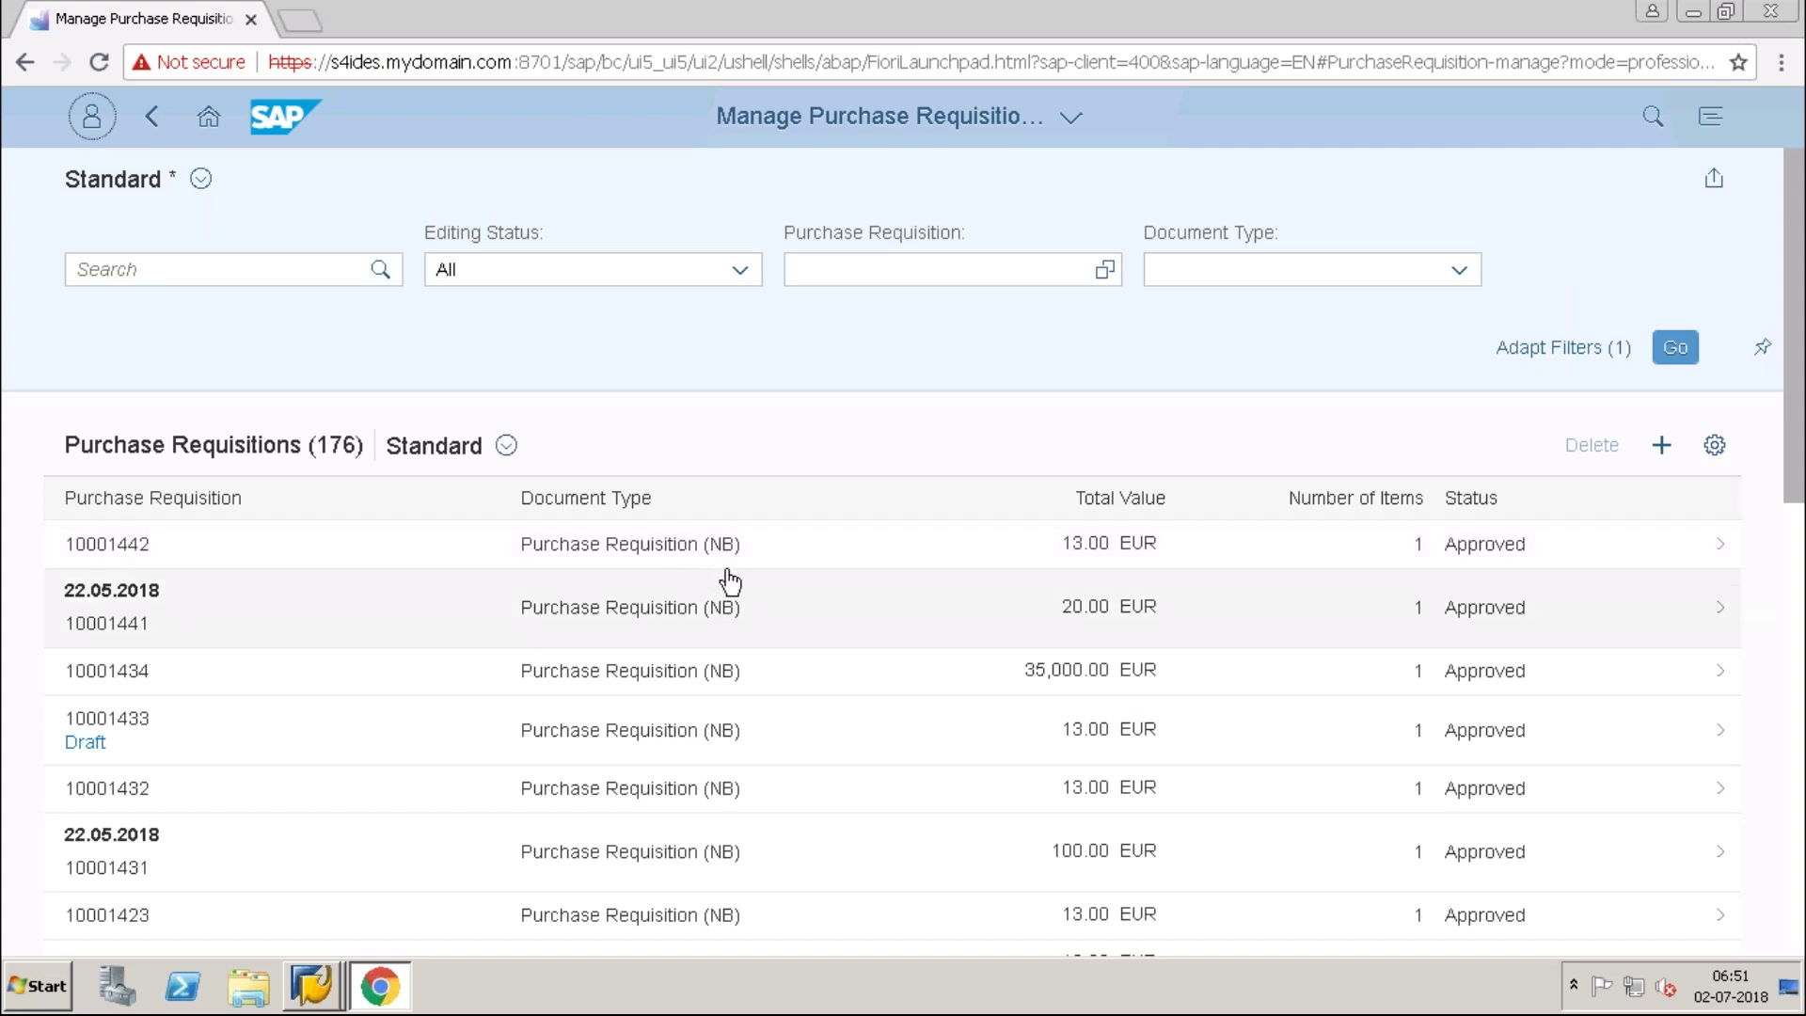
left_click(309, 270)
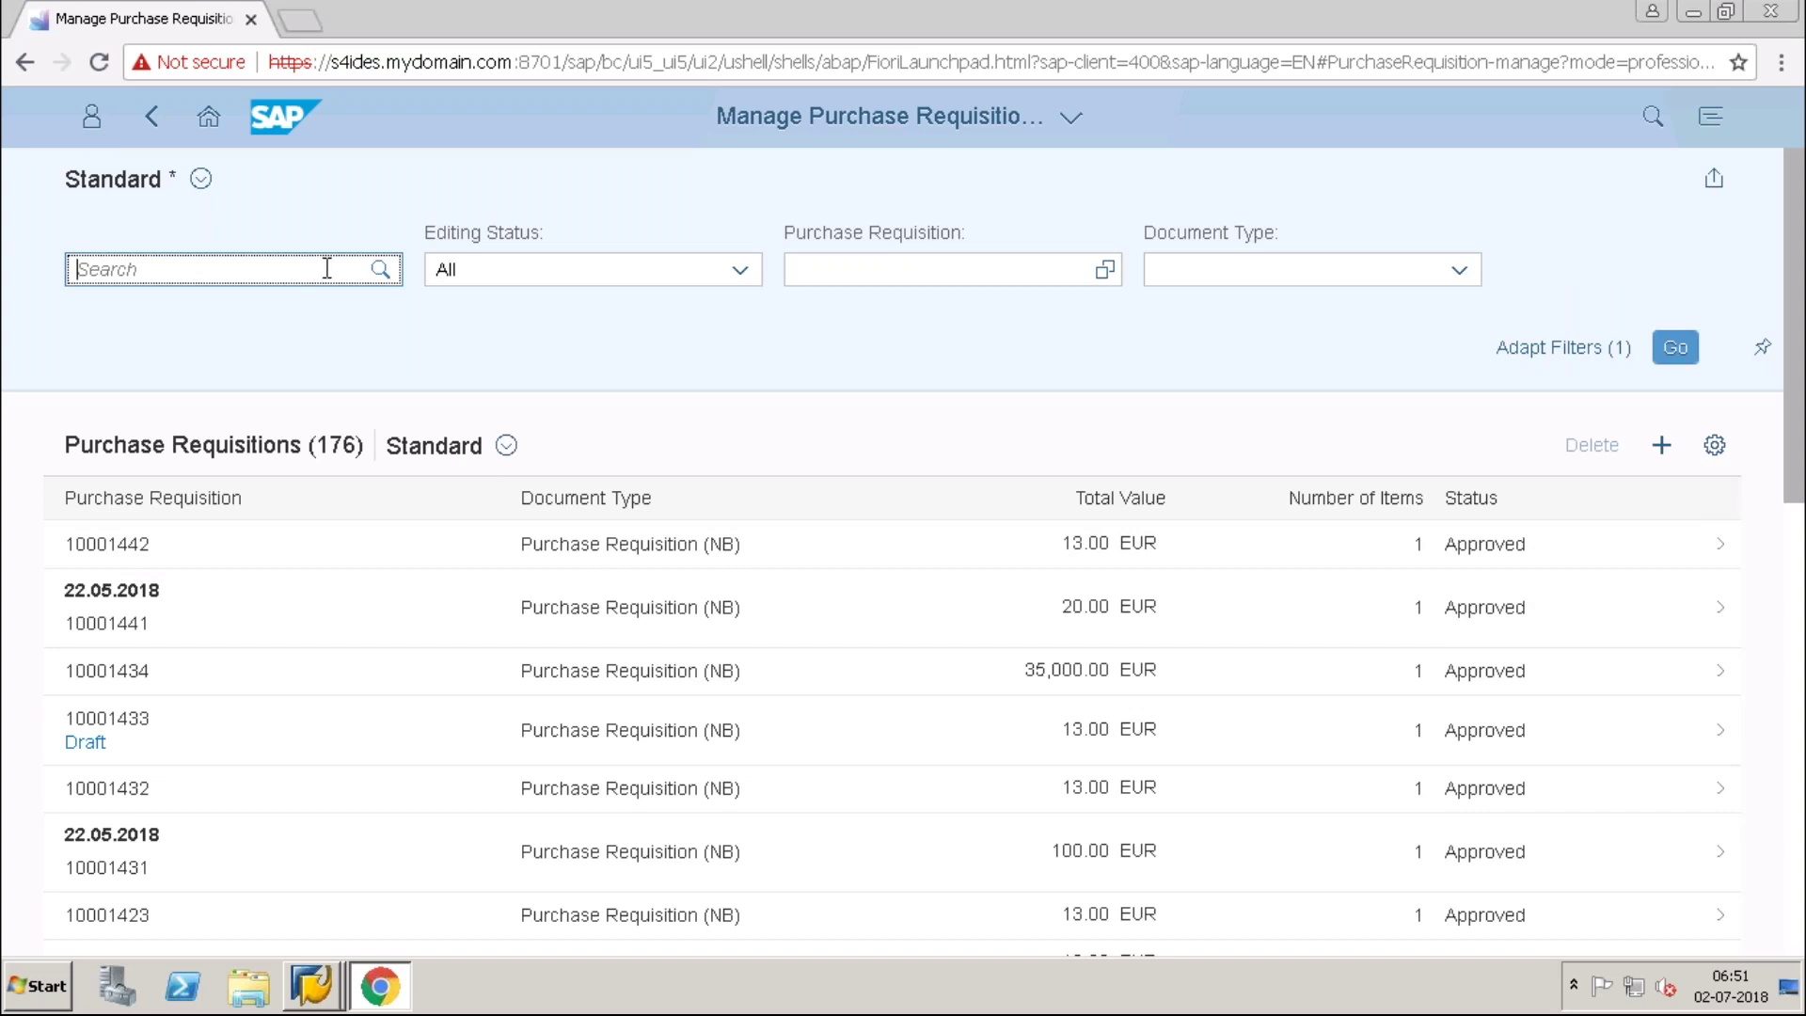
left_click(1589, 370)
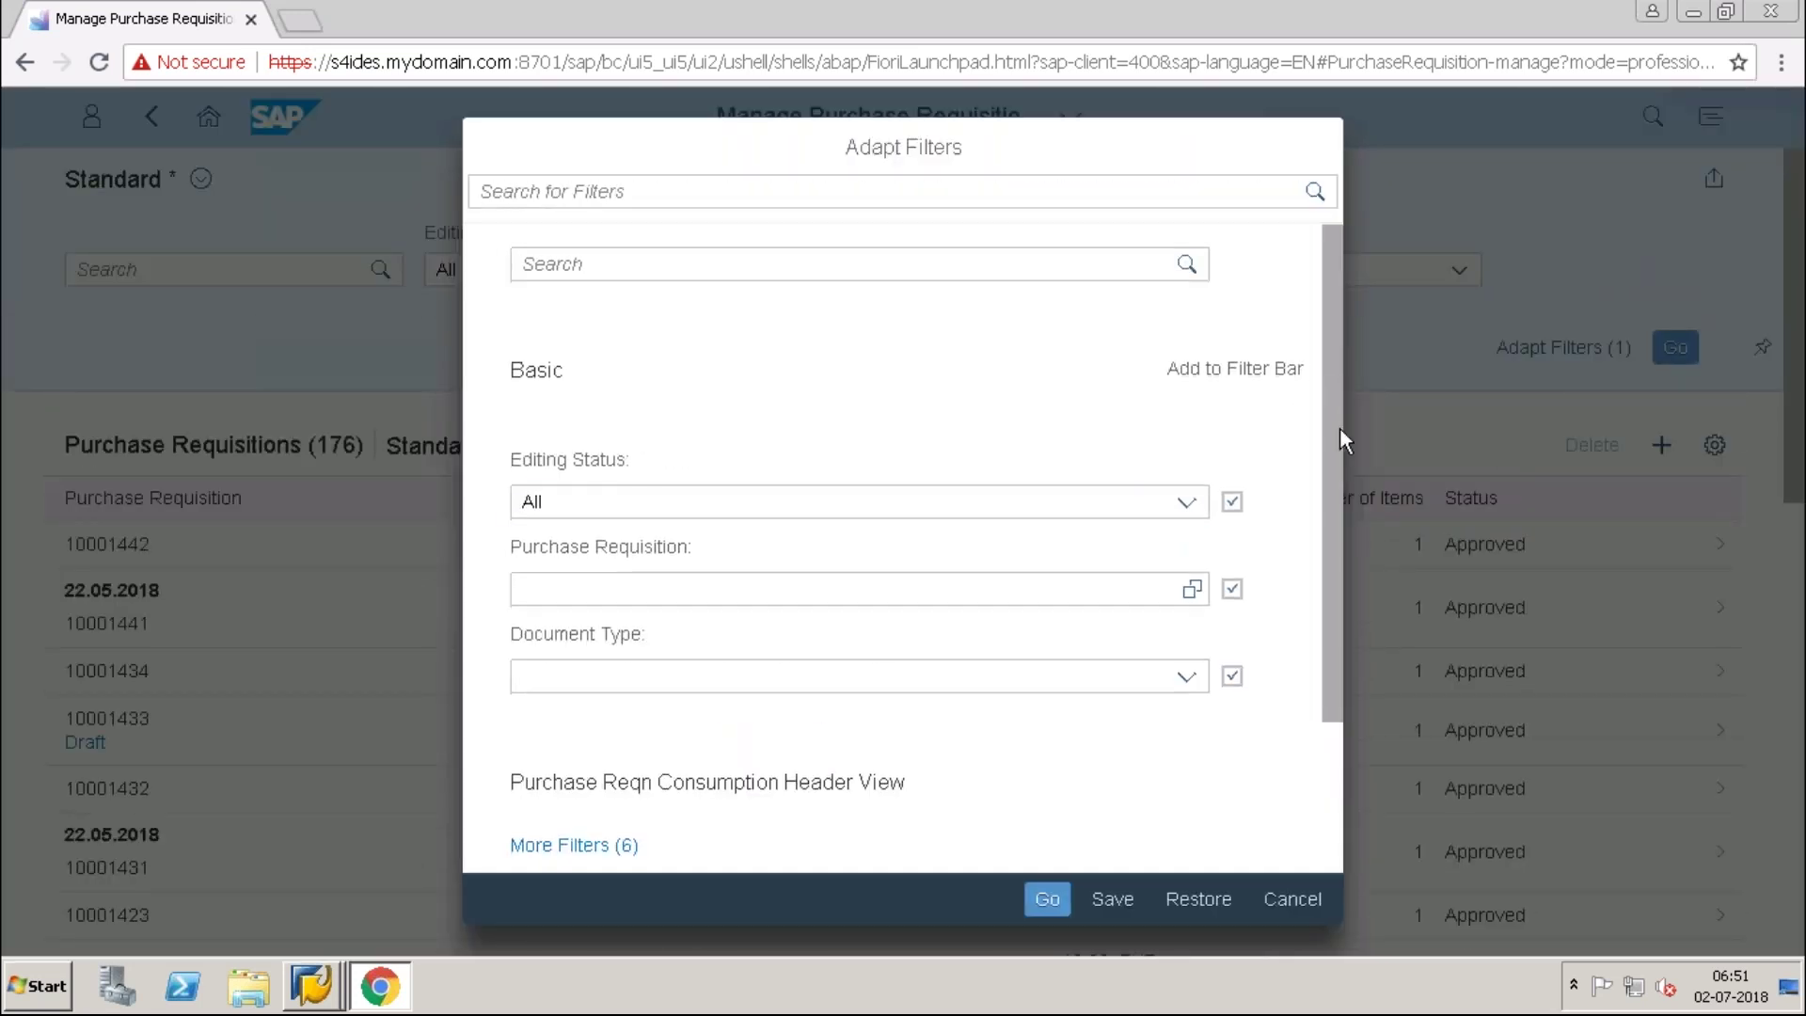
View More Filters (6), cancel without adding any, then refresh the list with Go.
scroll(1334, 439, "down", 1)
left_click(596, 759)
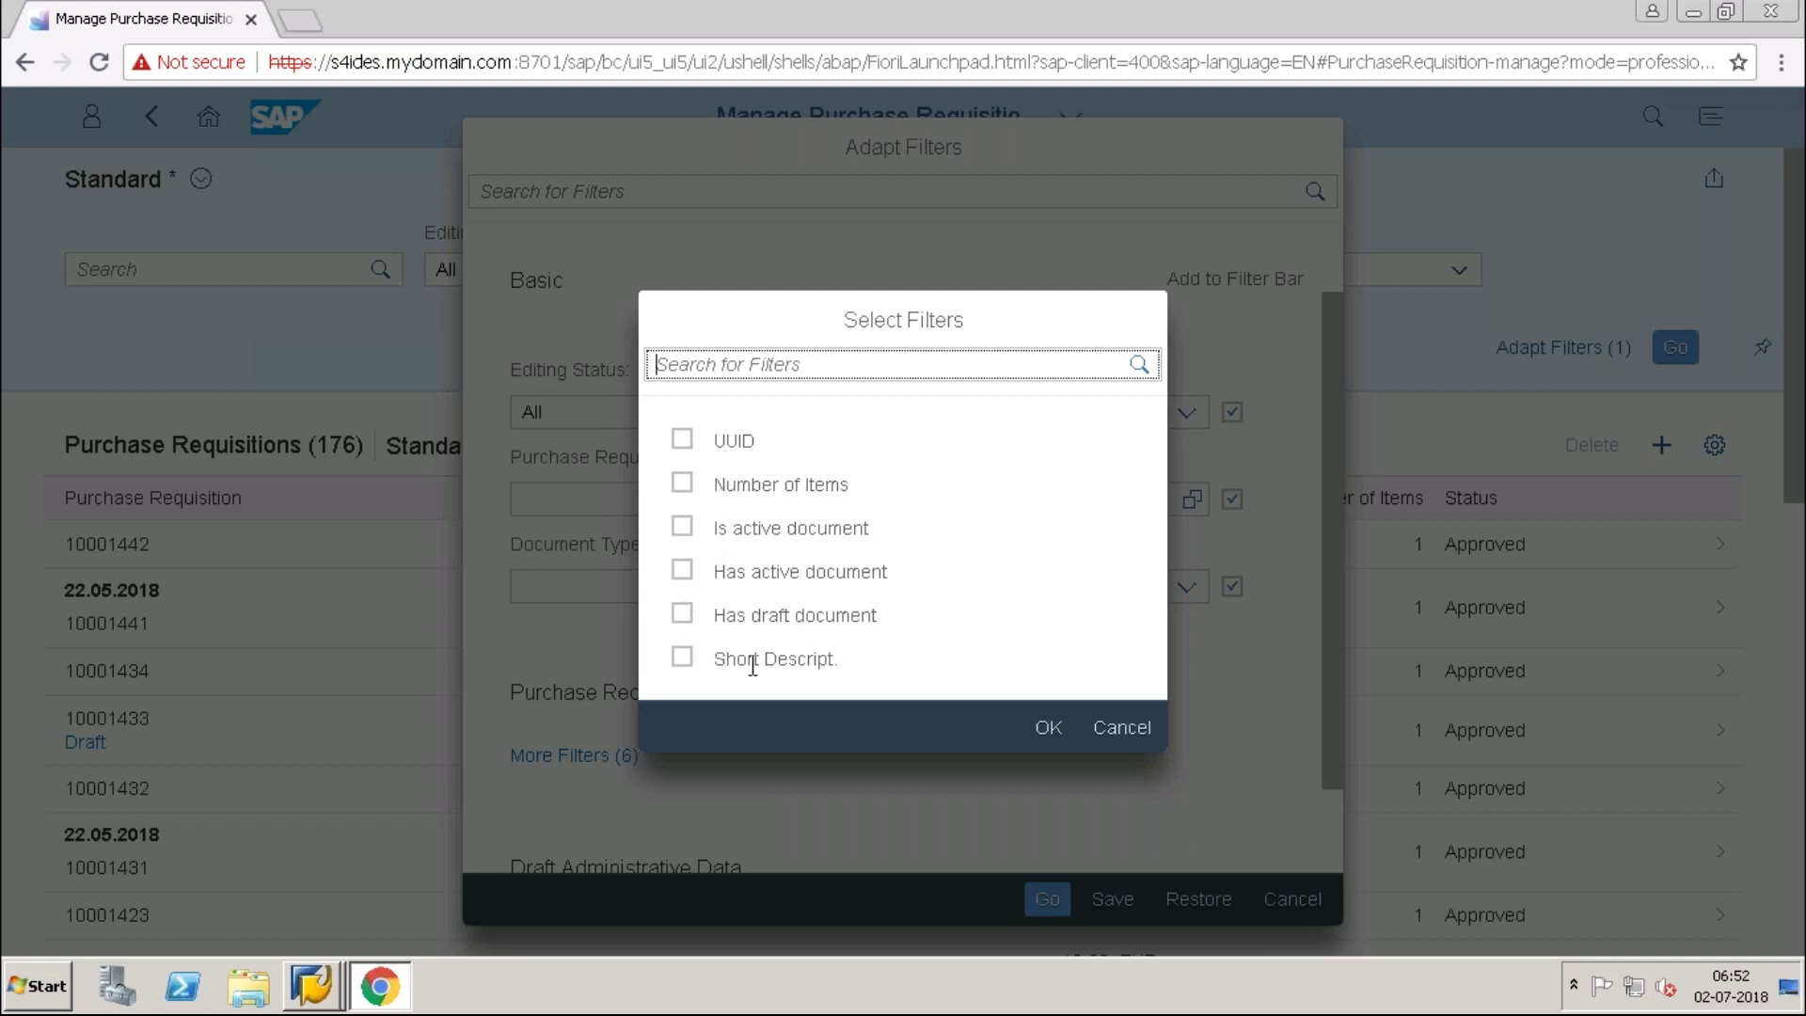
left_click(1119, 728)
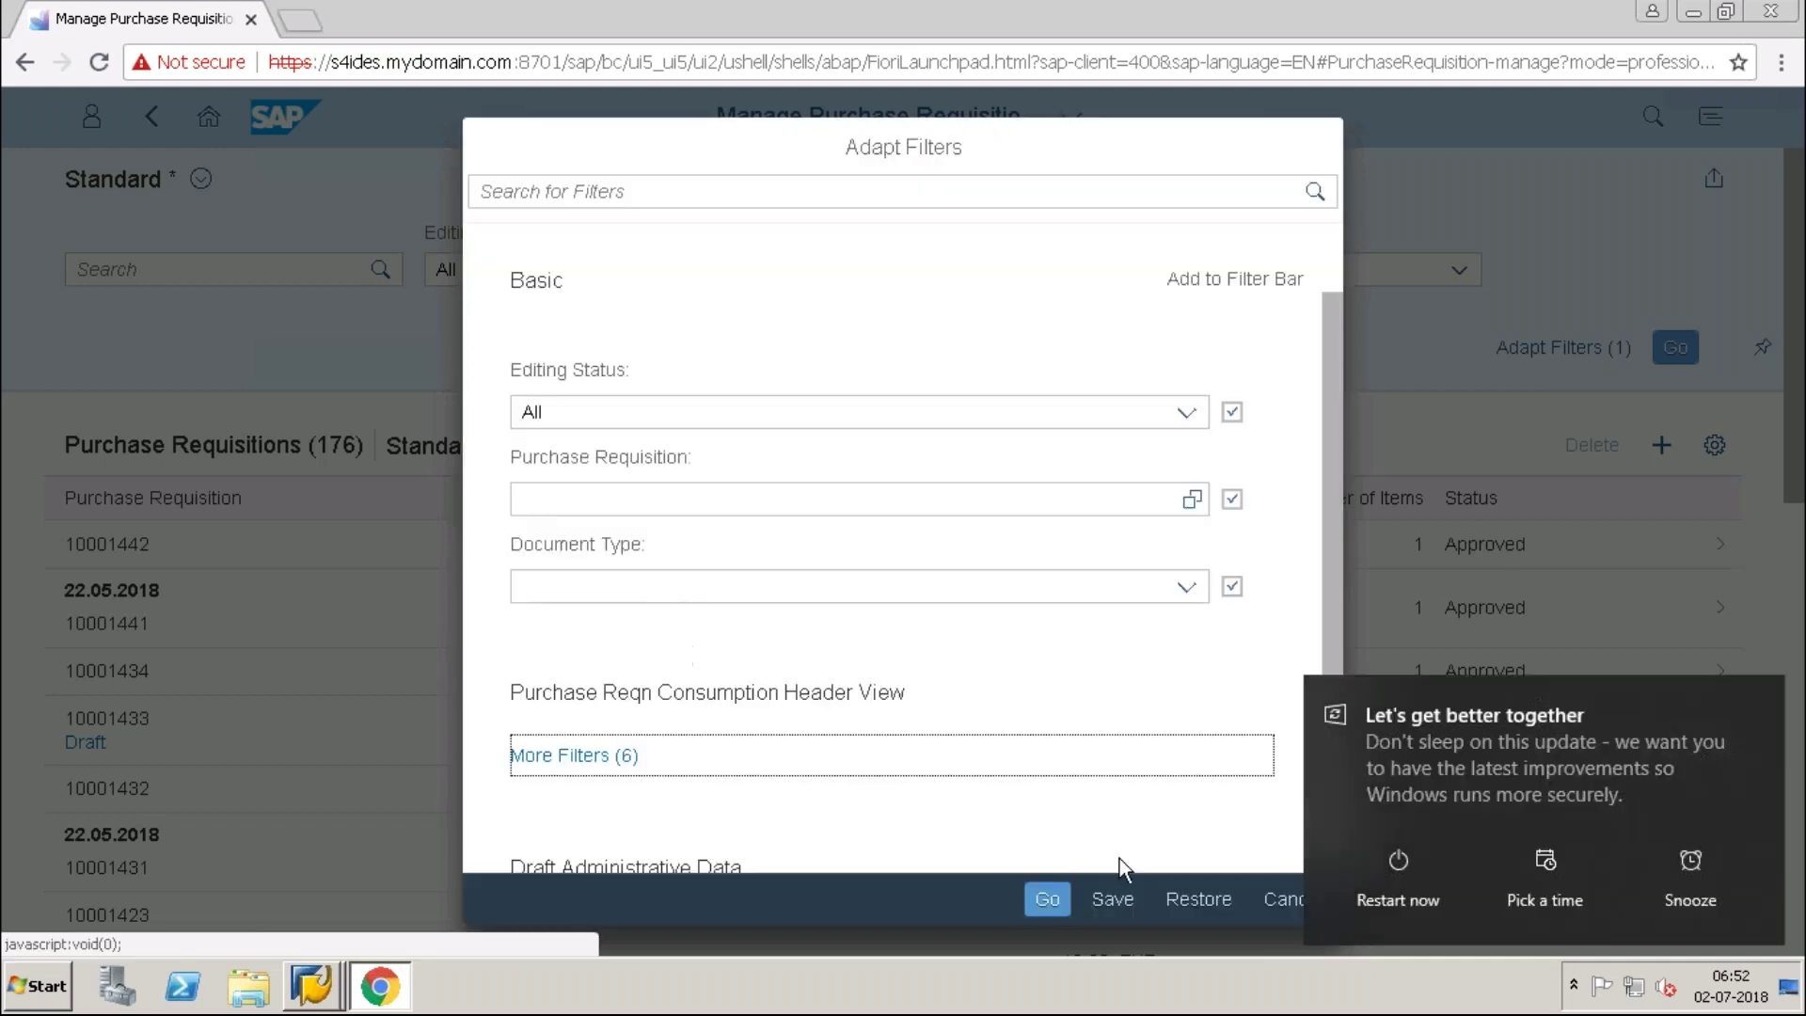
left_click(1053, 902)
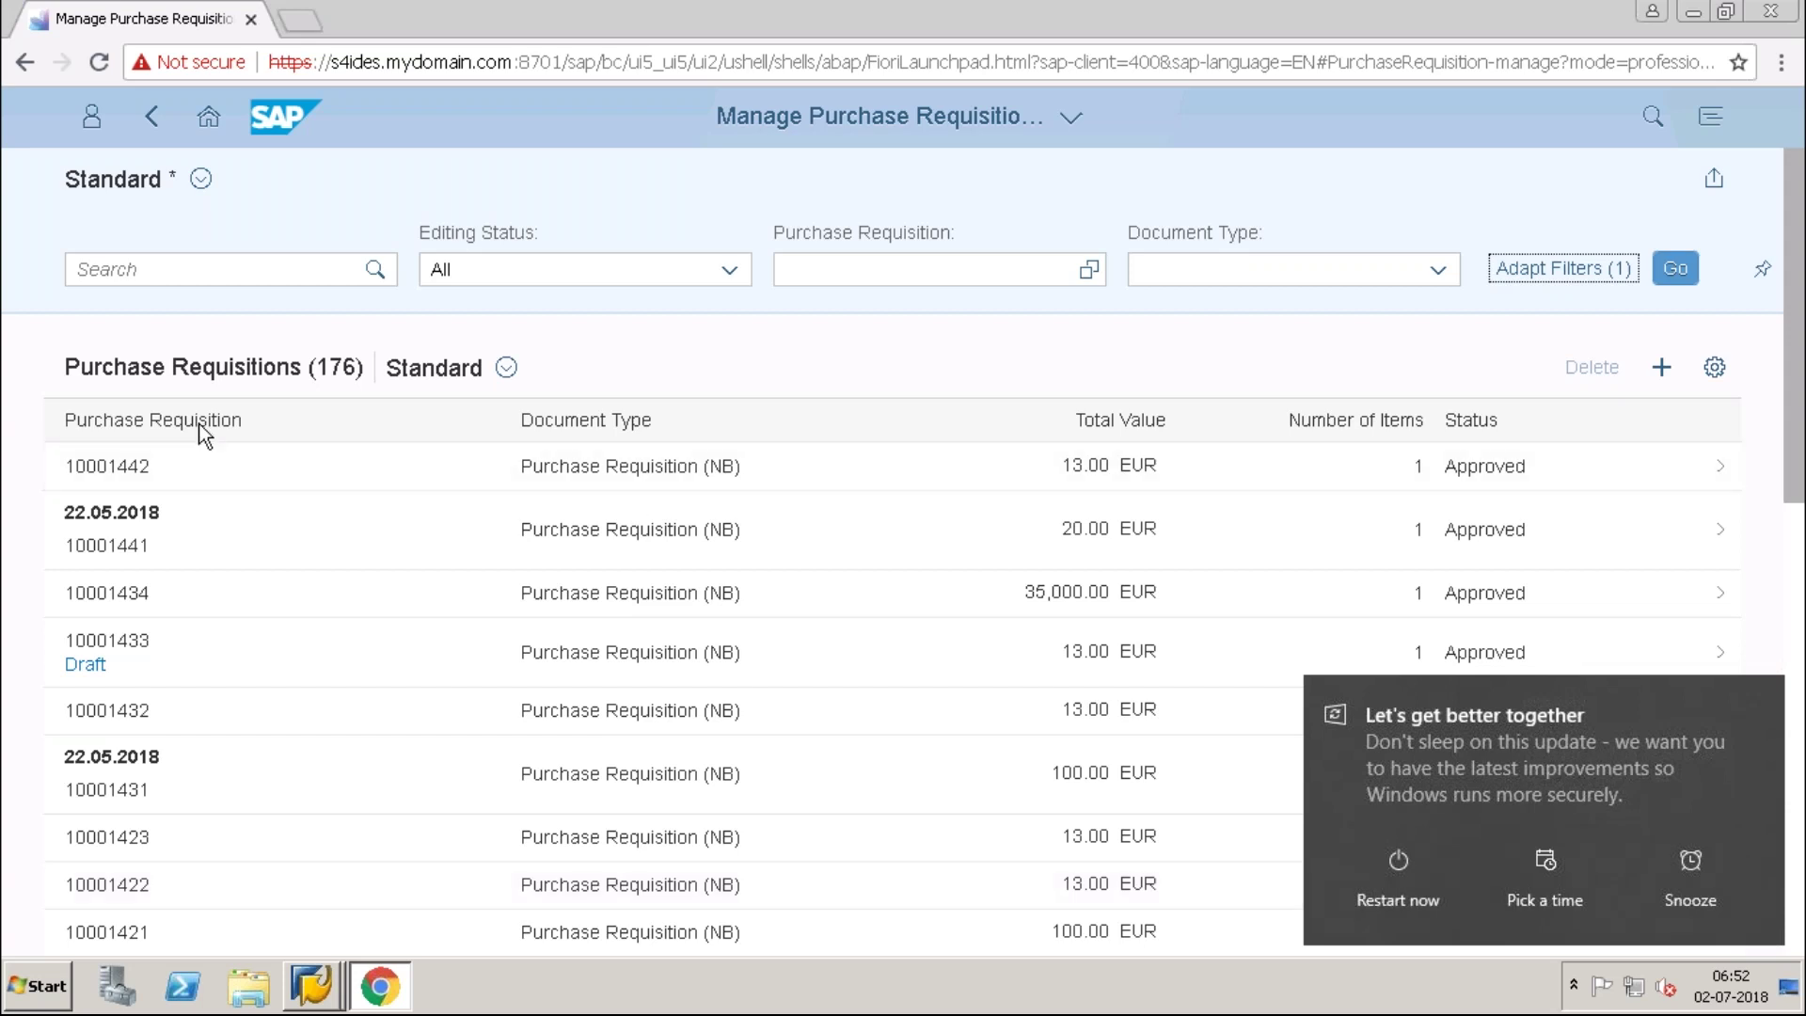
Open requisition 10001442 and show its items, with item 00010 for TG10.
left_click(126, 482)
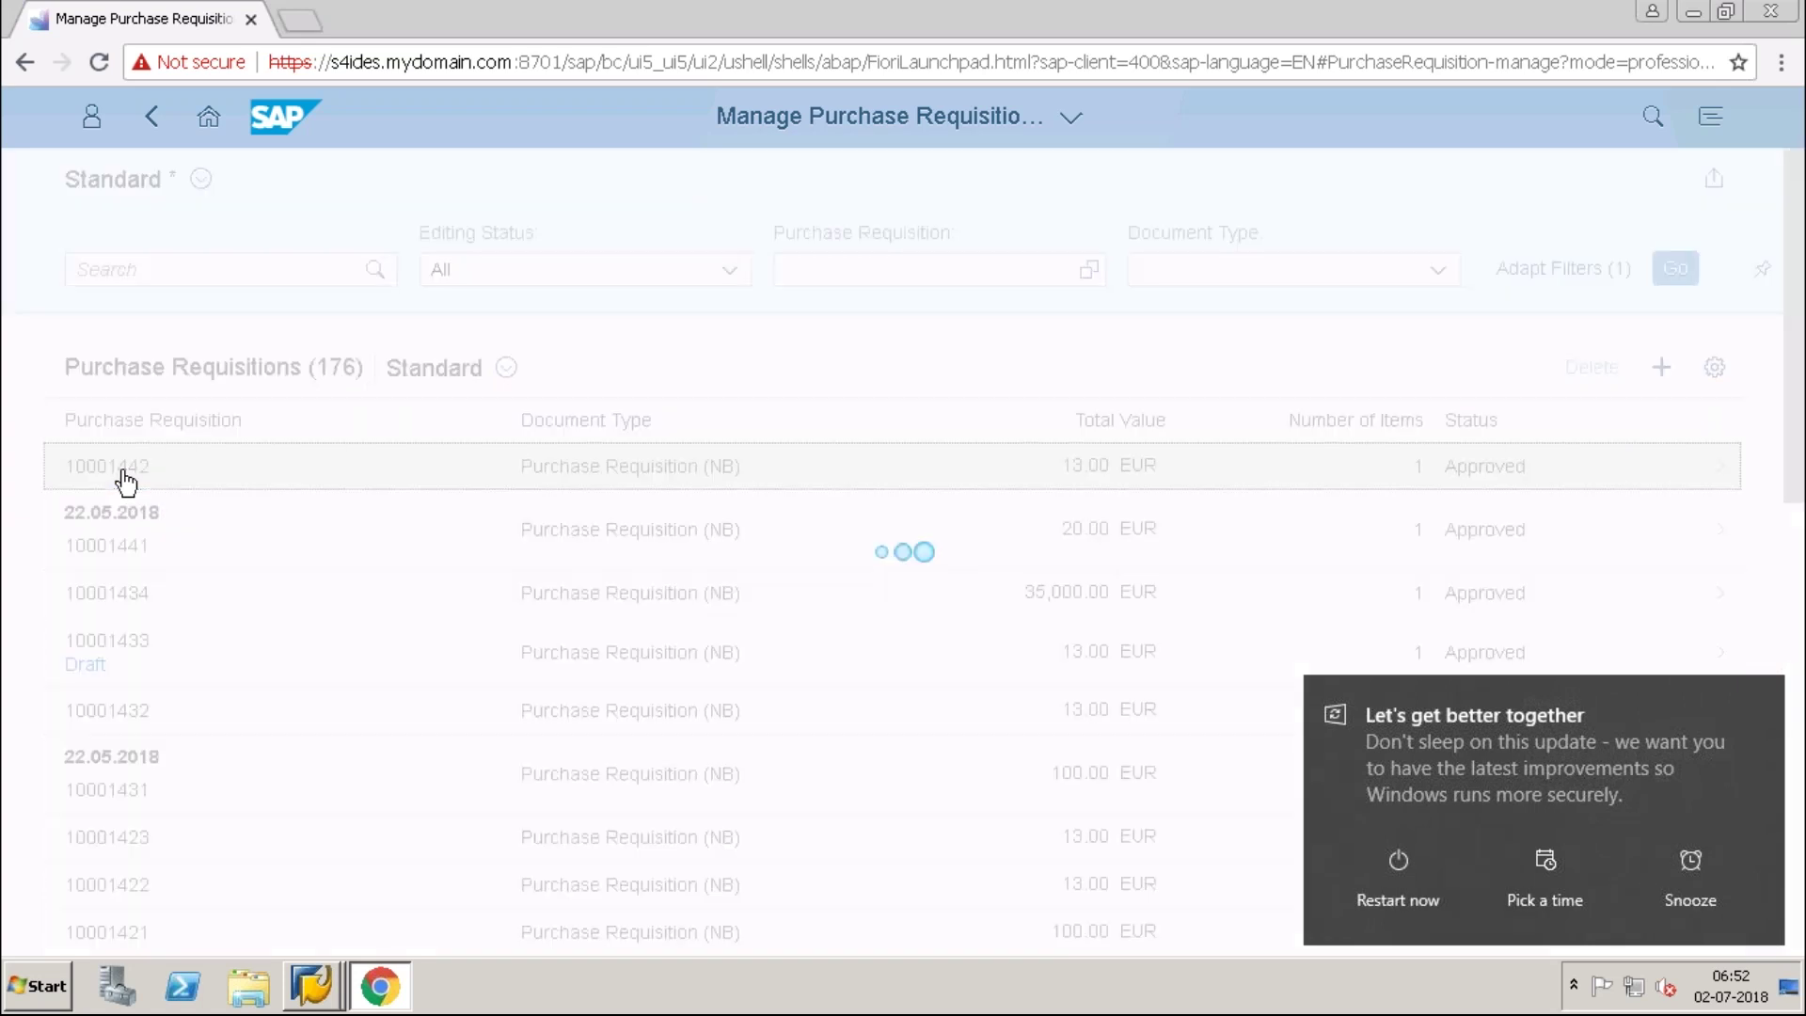
left_click(1762, 693)
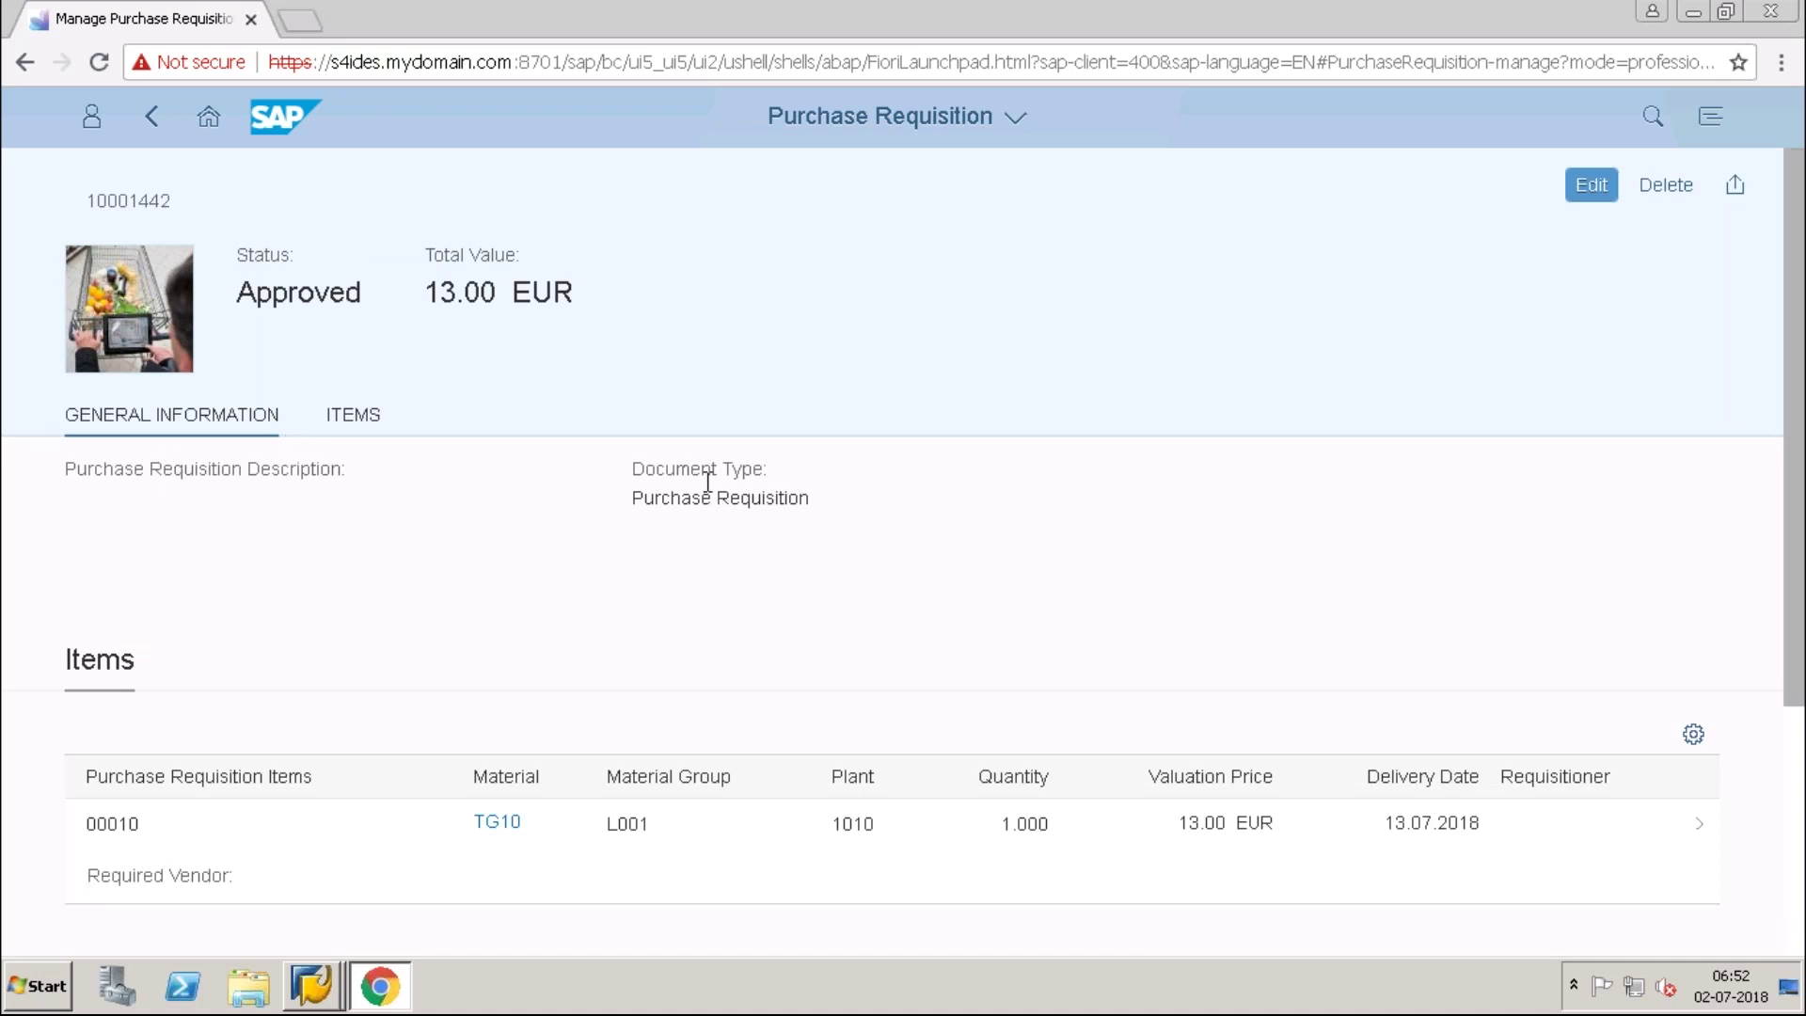
left_click(361, 421)
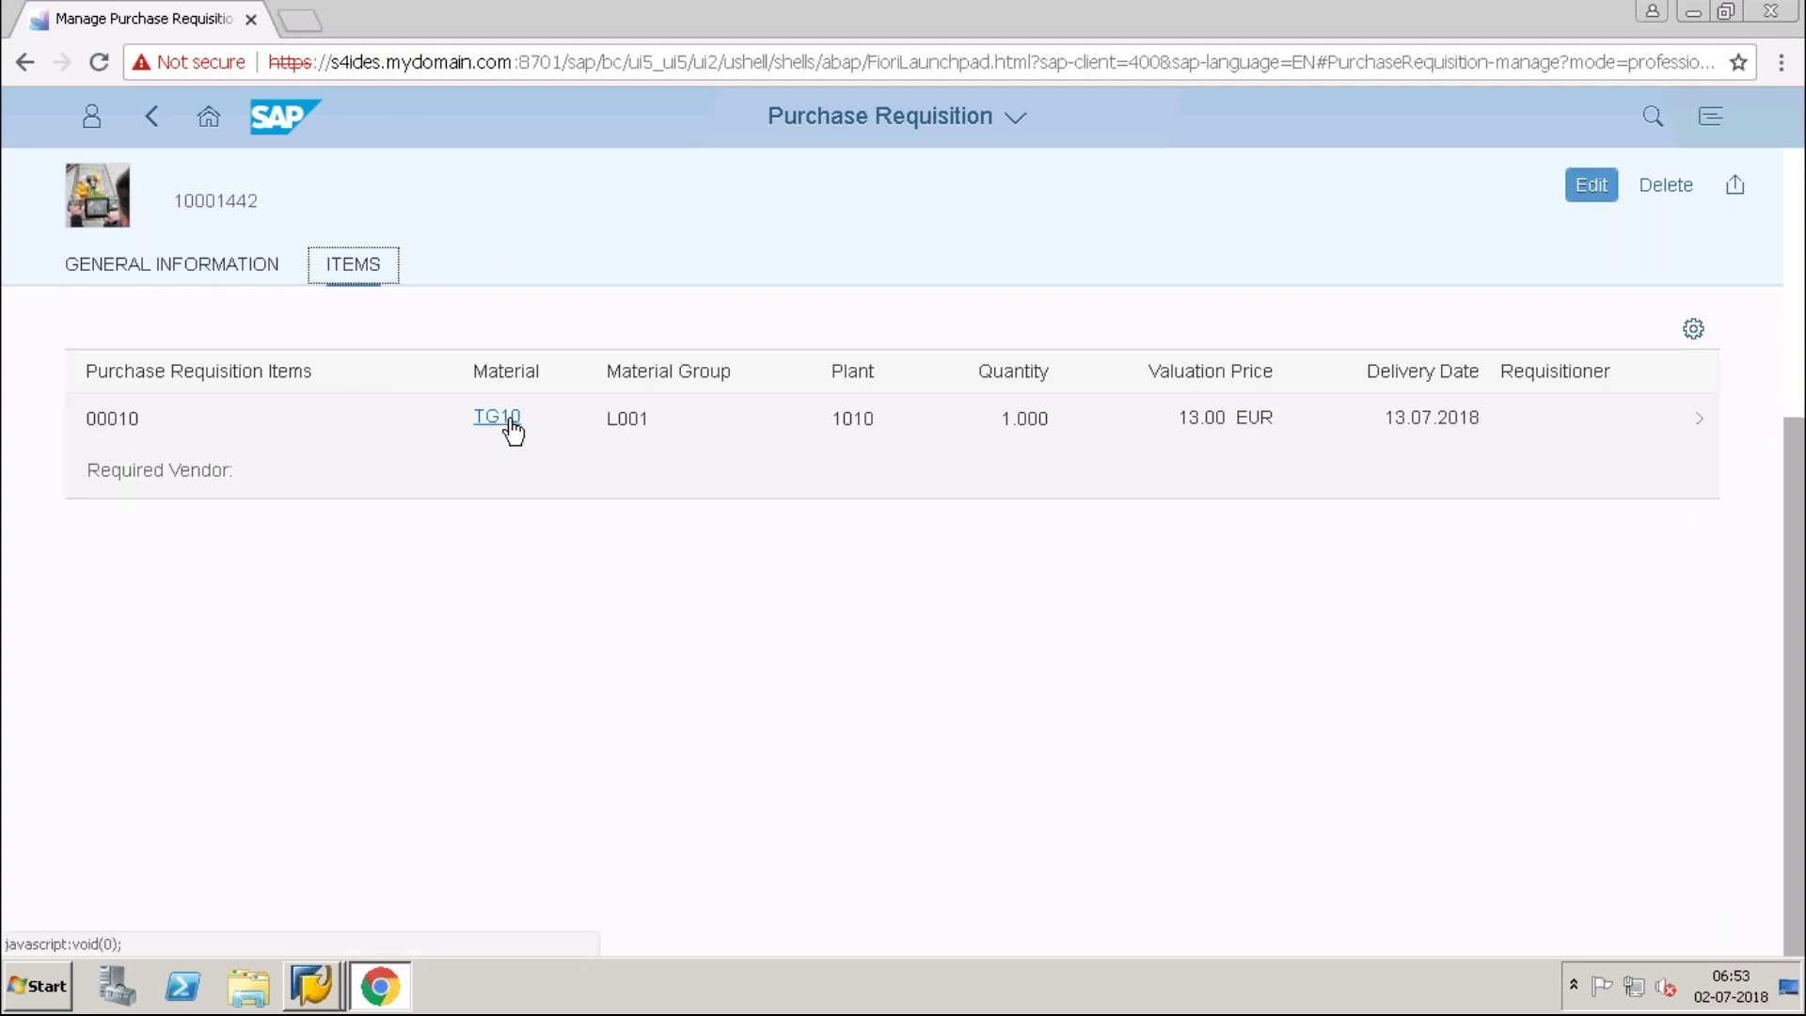
Show the related-apps popover for material TG10 from the Items table.
left_click(510, 421)
left_click(511, 425)
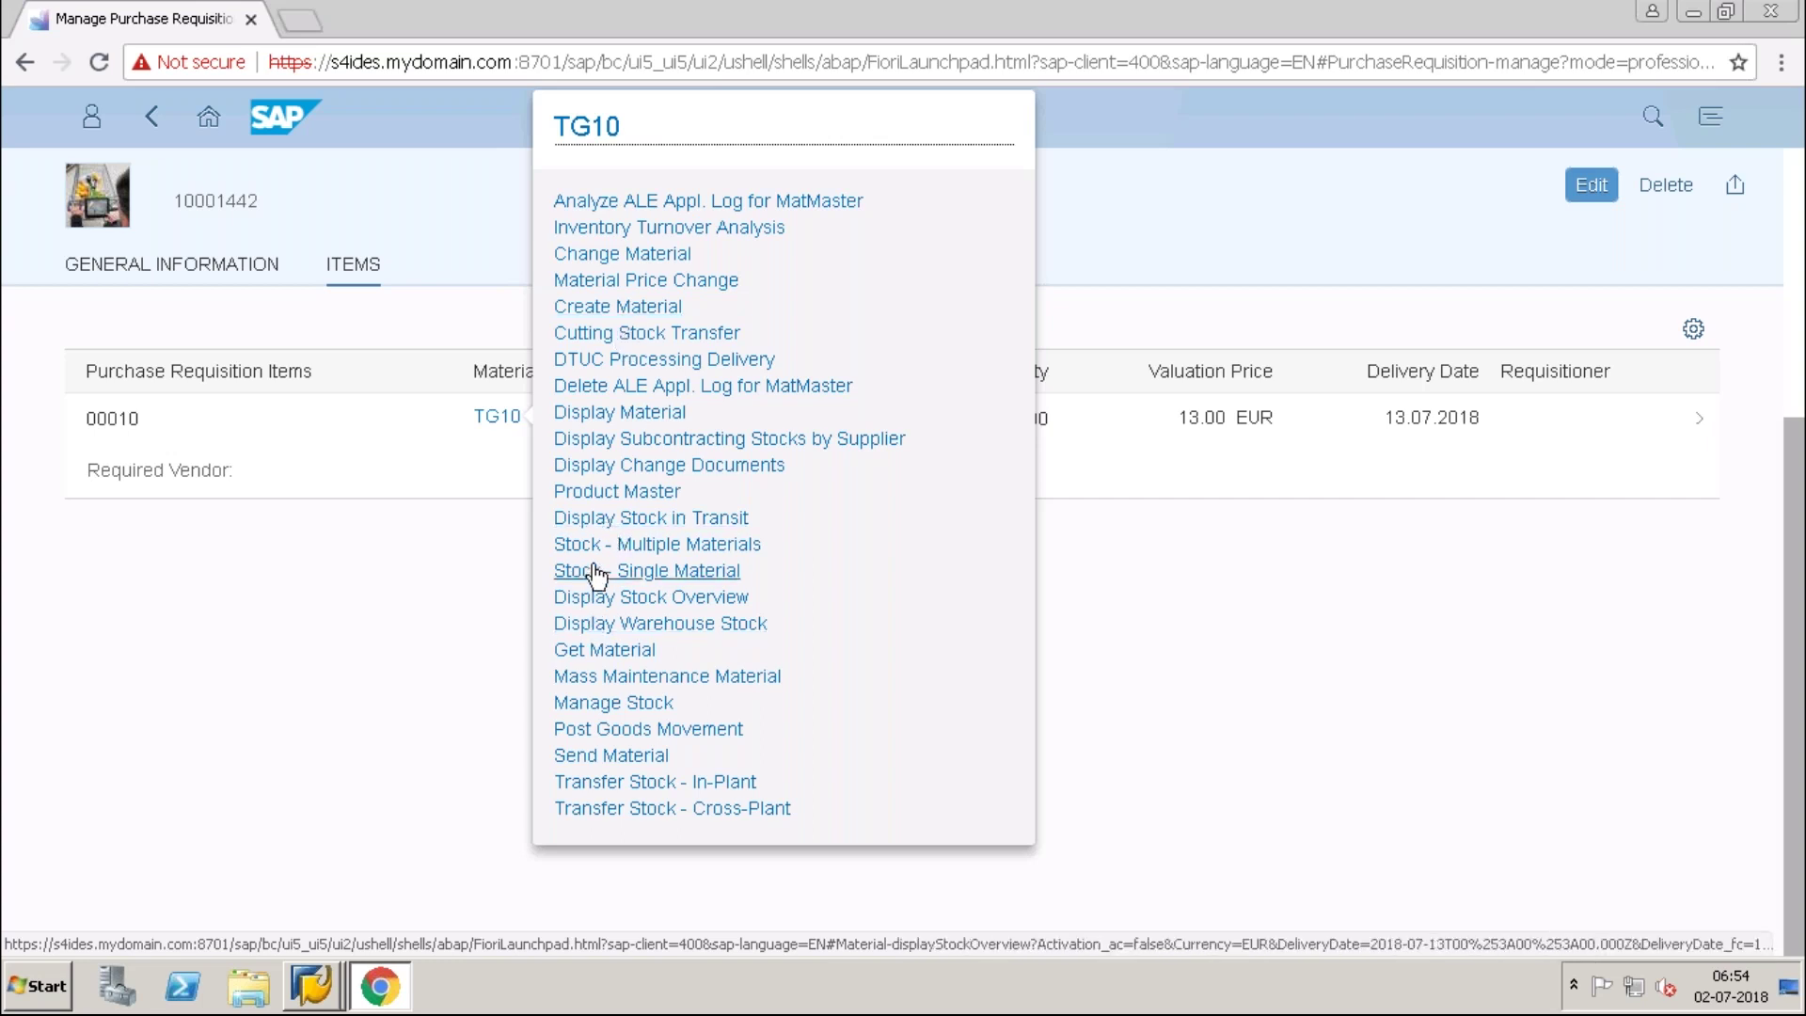
Close the TG10 popover, switch requisition 10001442 to Edit, and open item 00010.
left_click(215, 714)
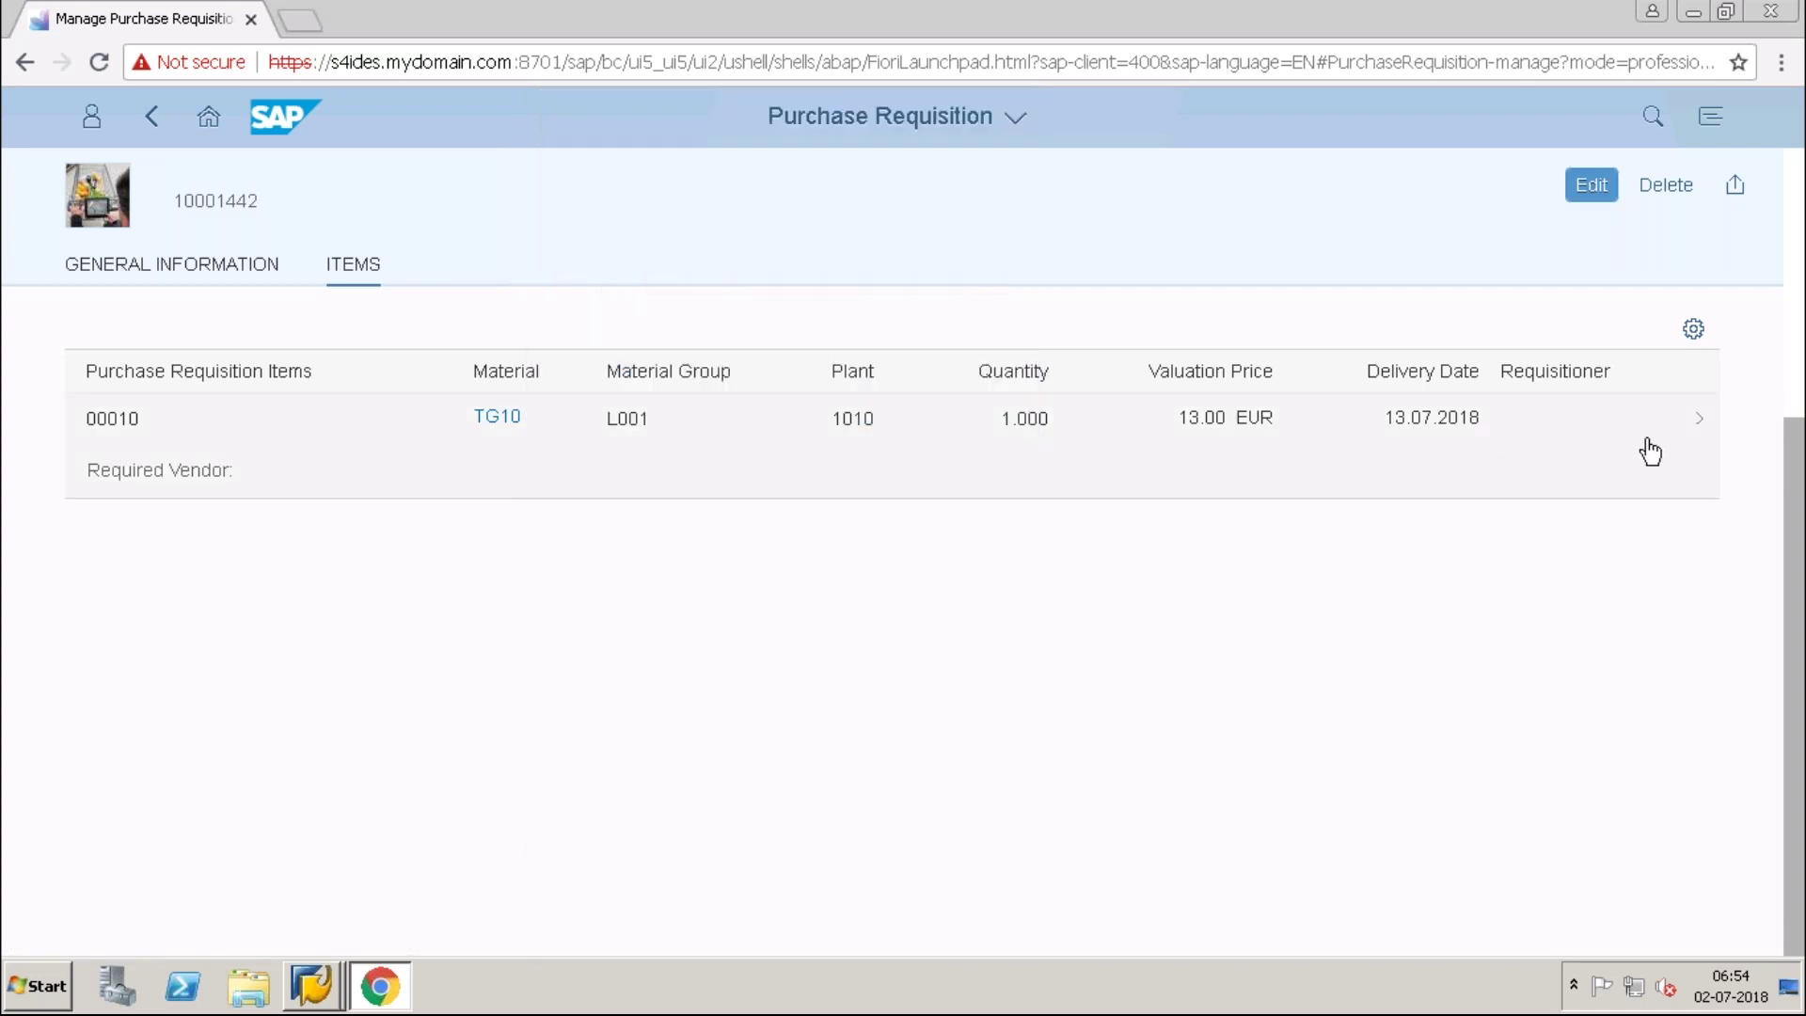
left_click(1596, 200)
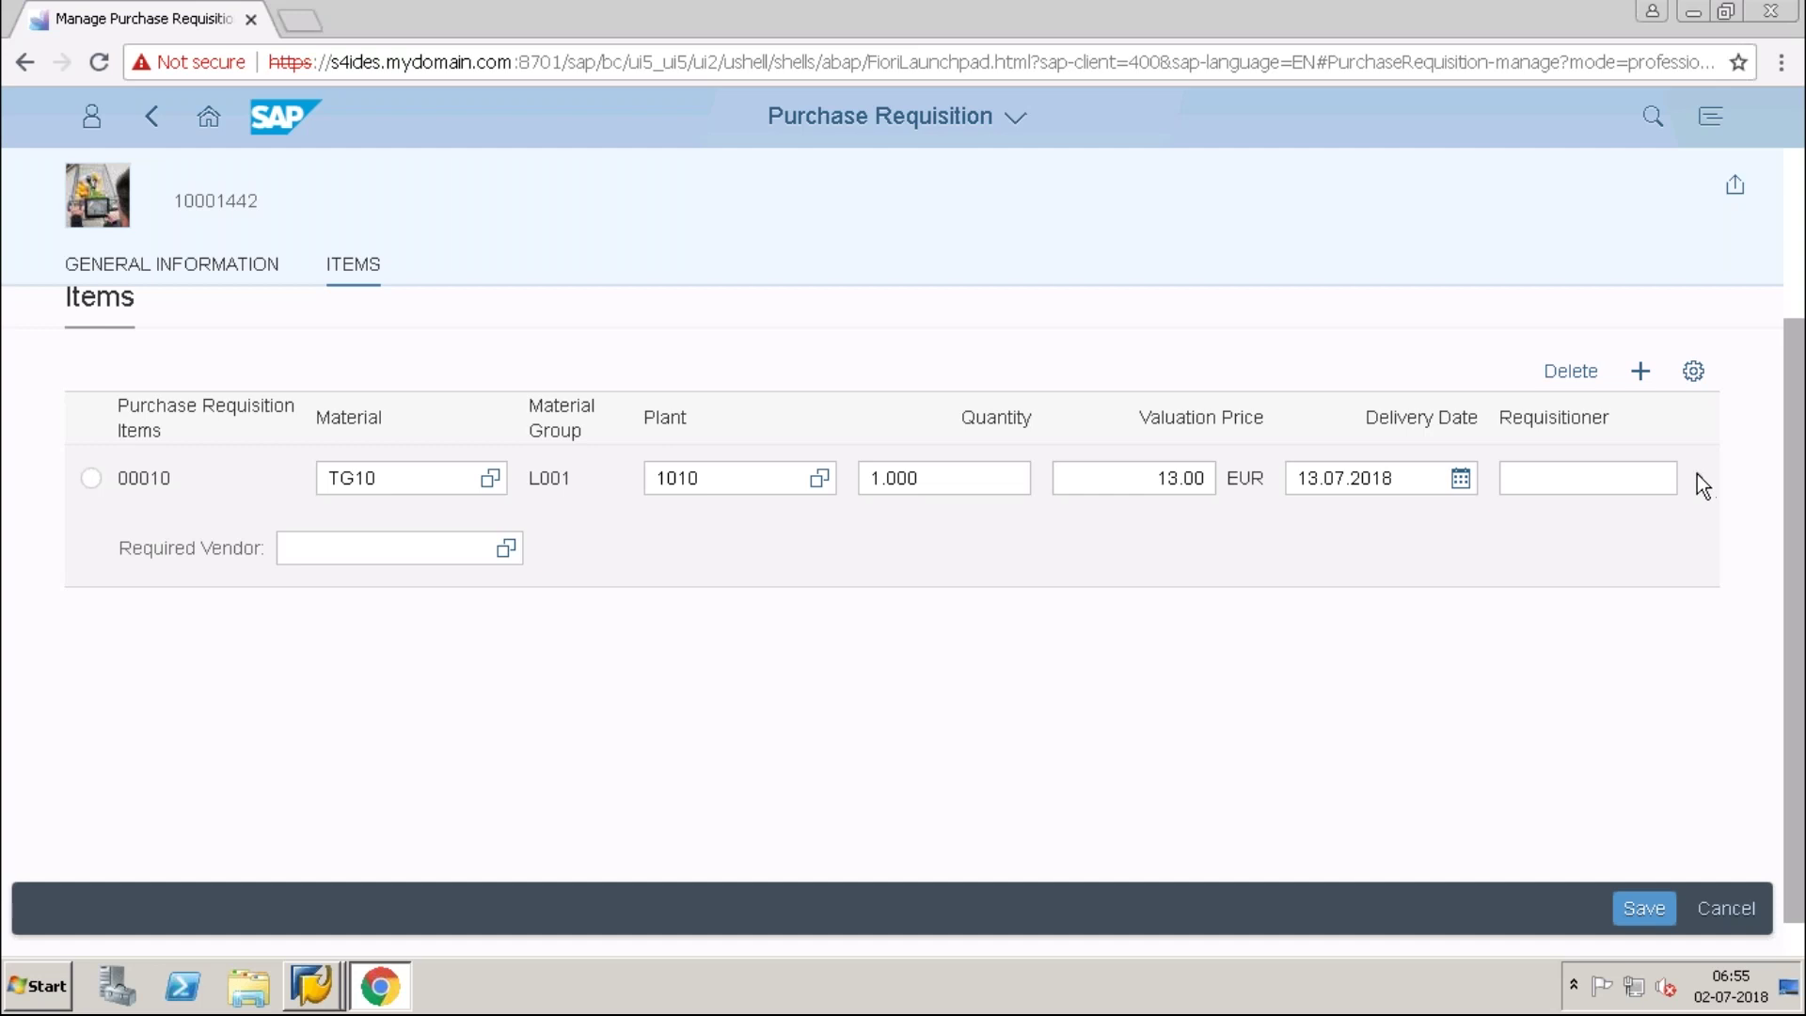
left_click(1709, 491)
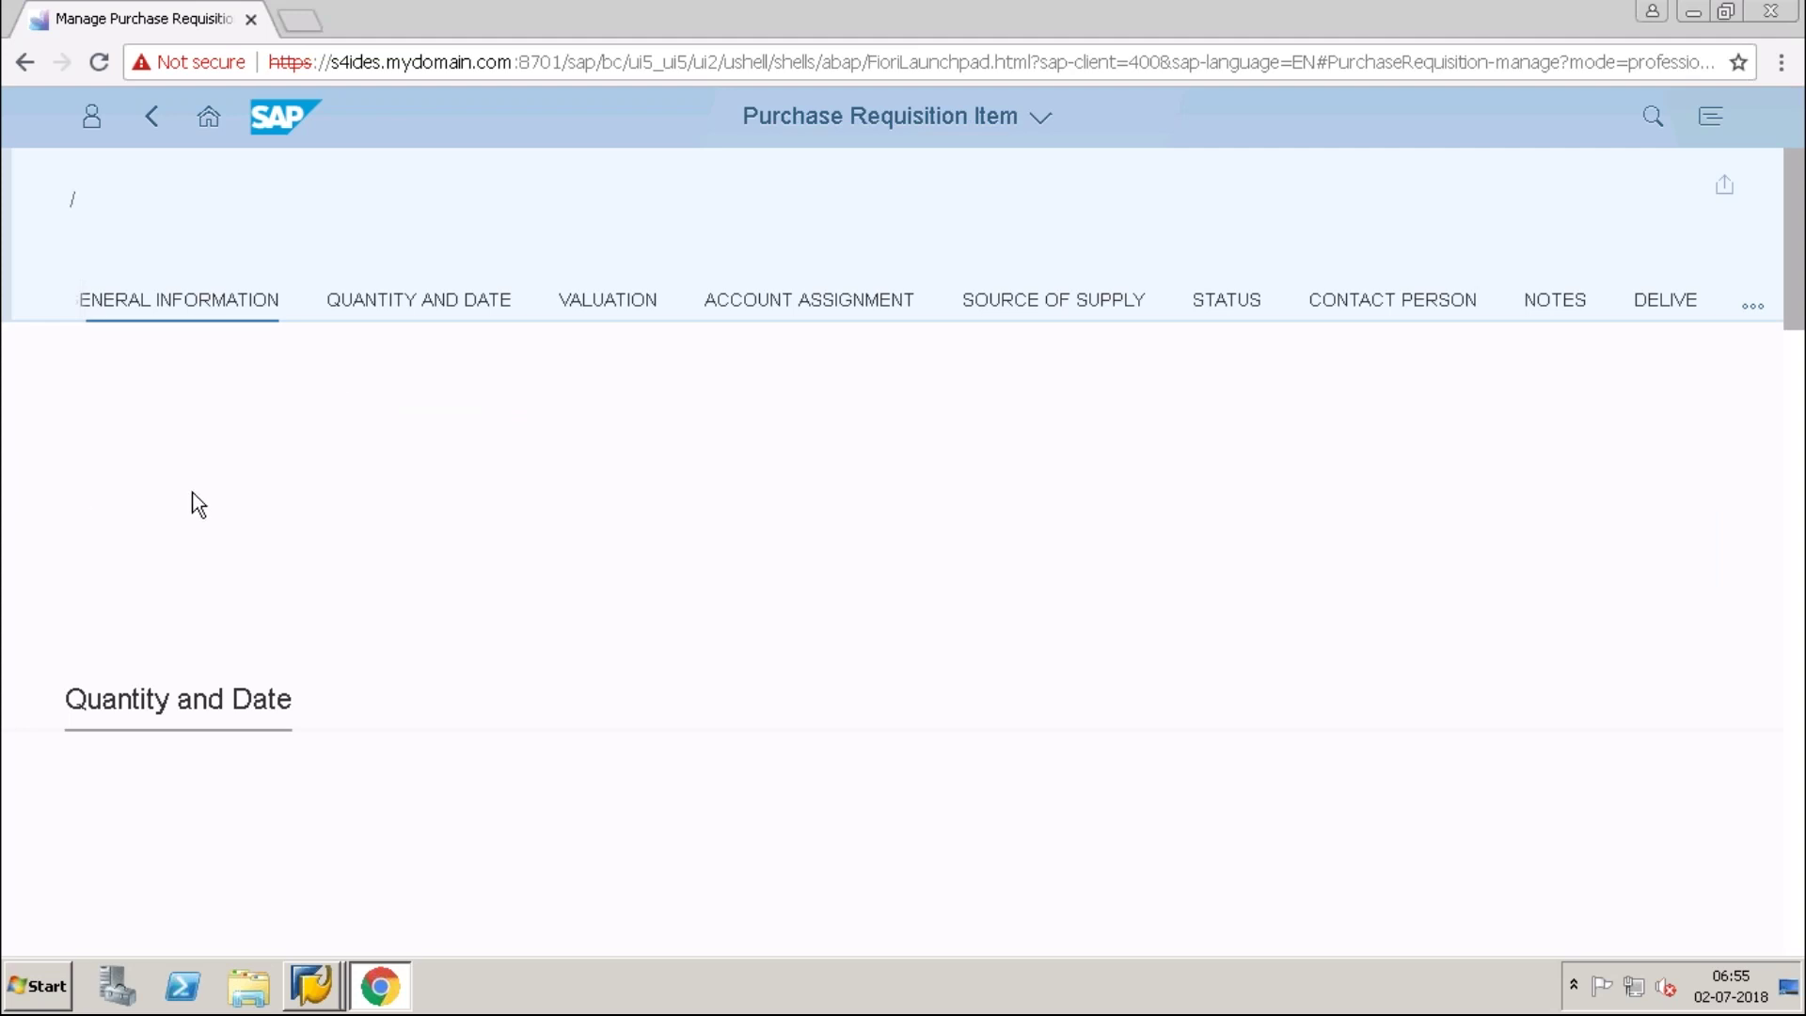
Inspect the Bike Tools item's General Information fields, from description to supplier material number.
left_click(222, 398)
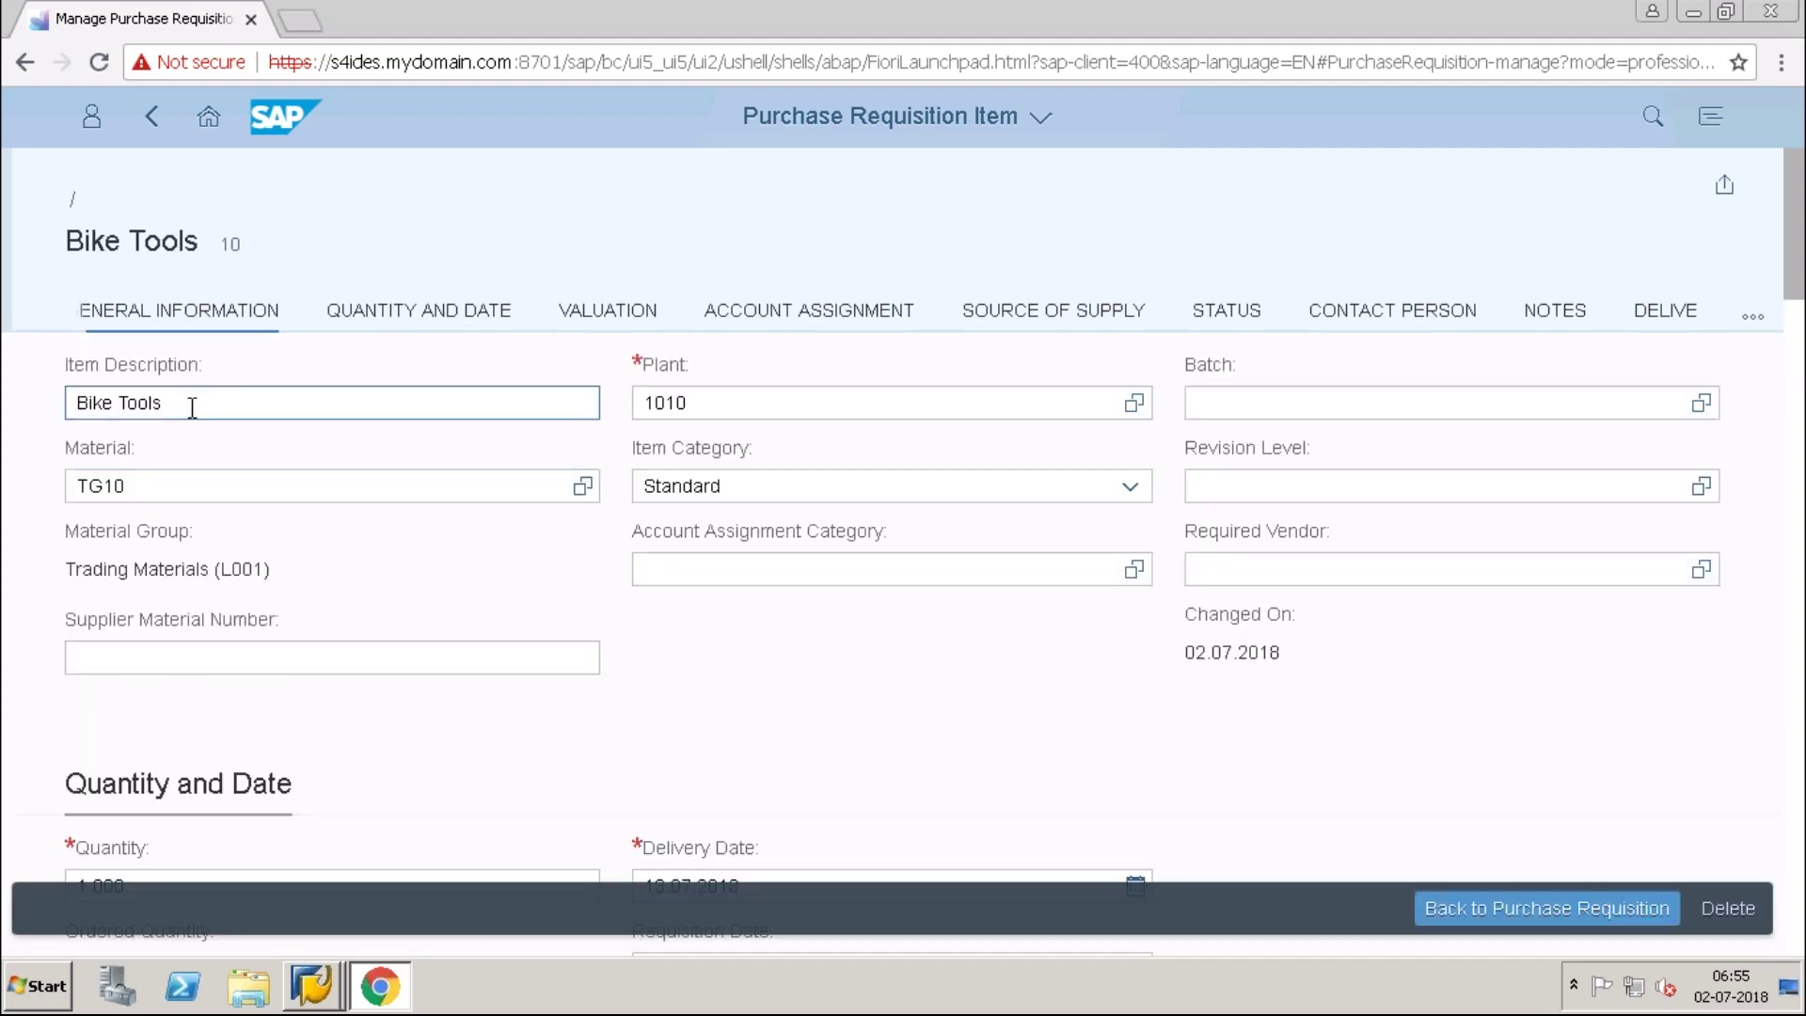
key("ctrl+a")
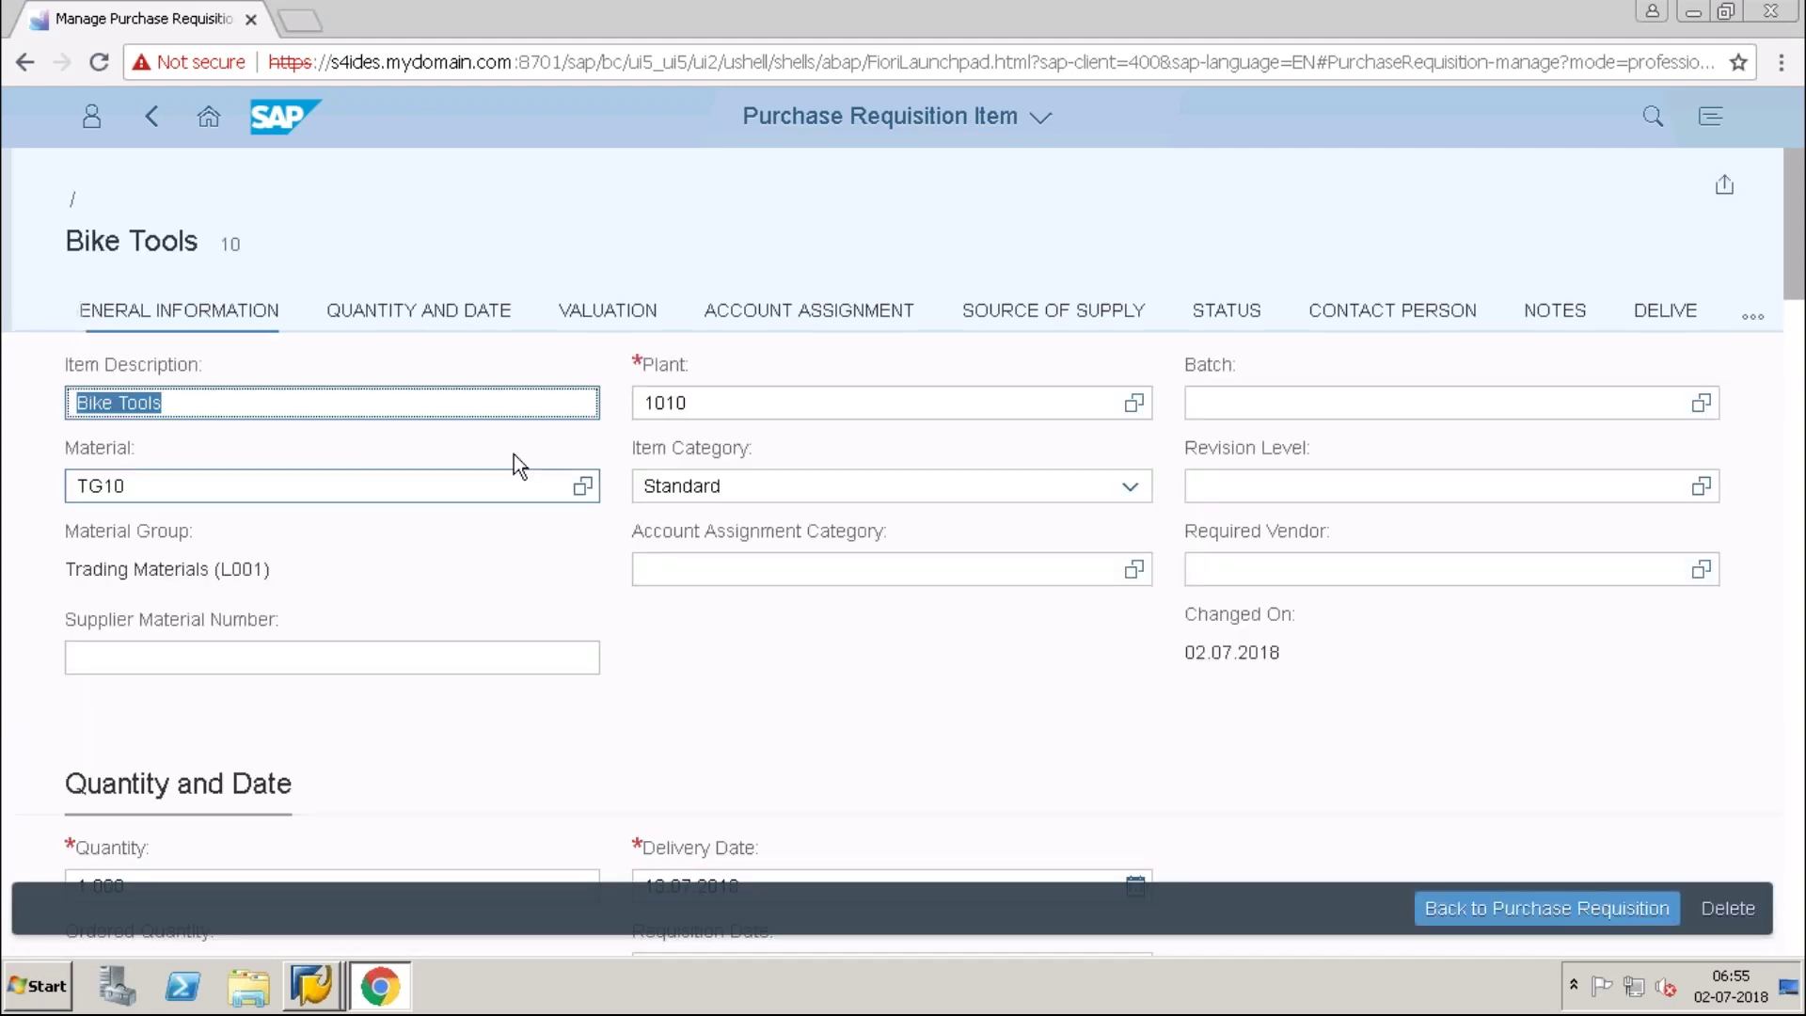
left_click(1193, 403)
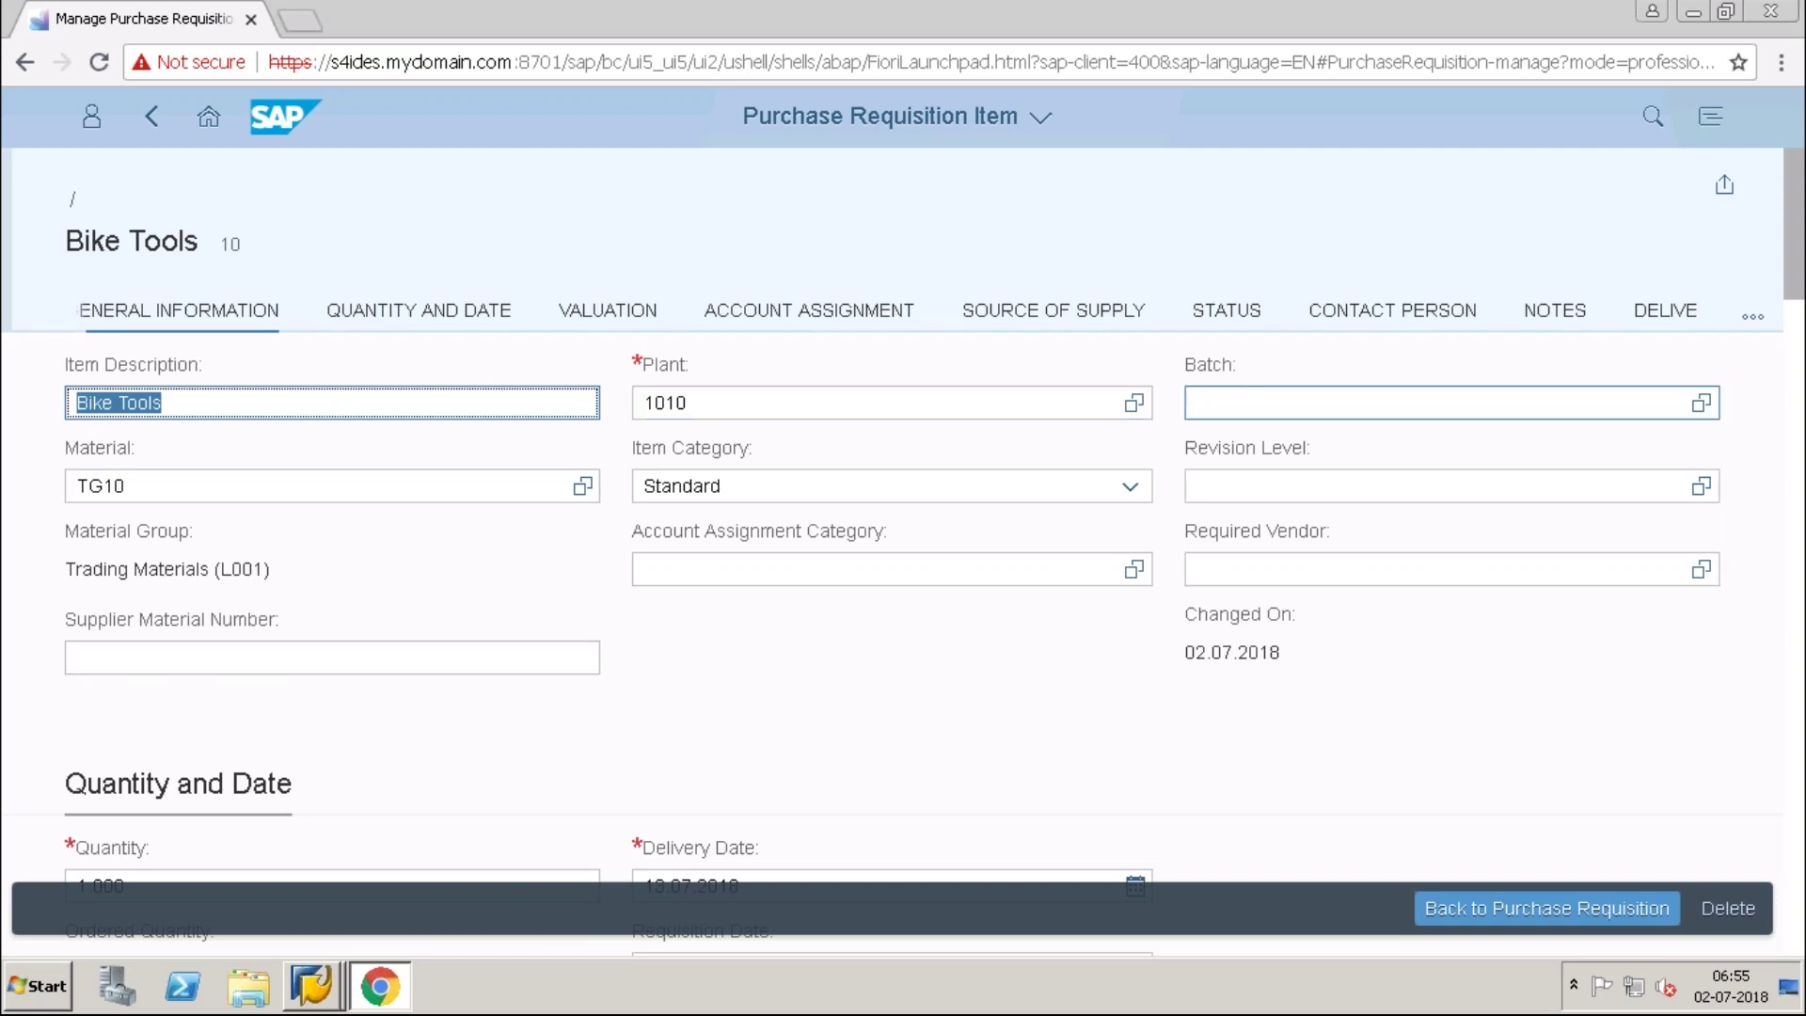
left_click(1223, 480)
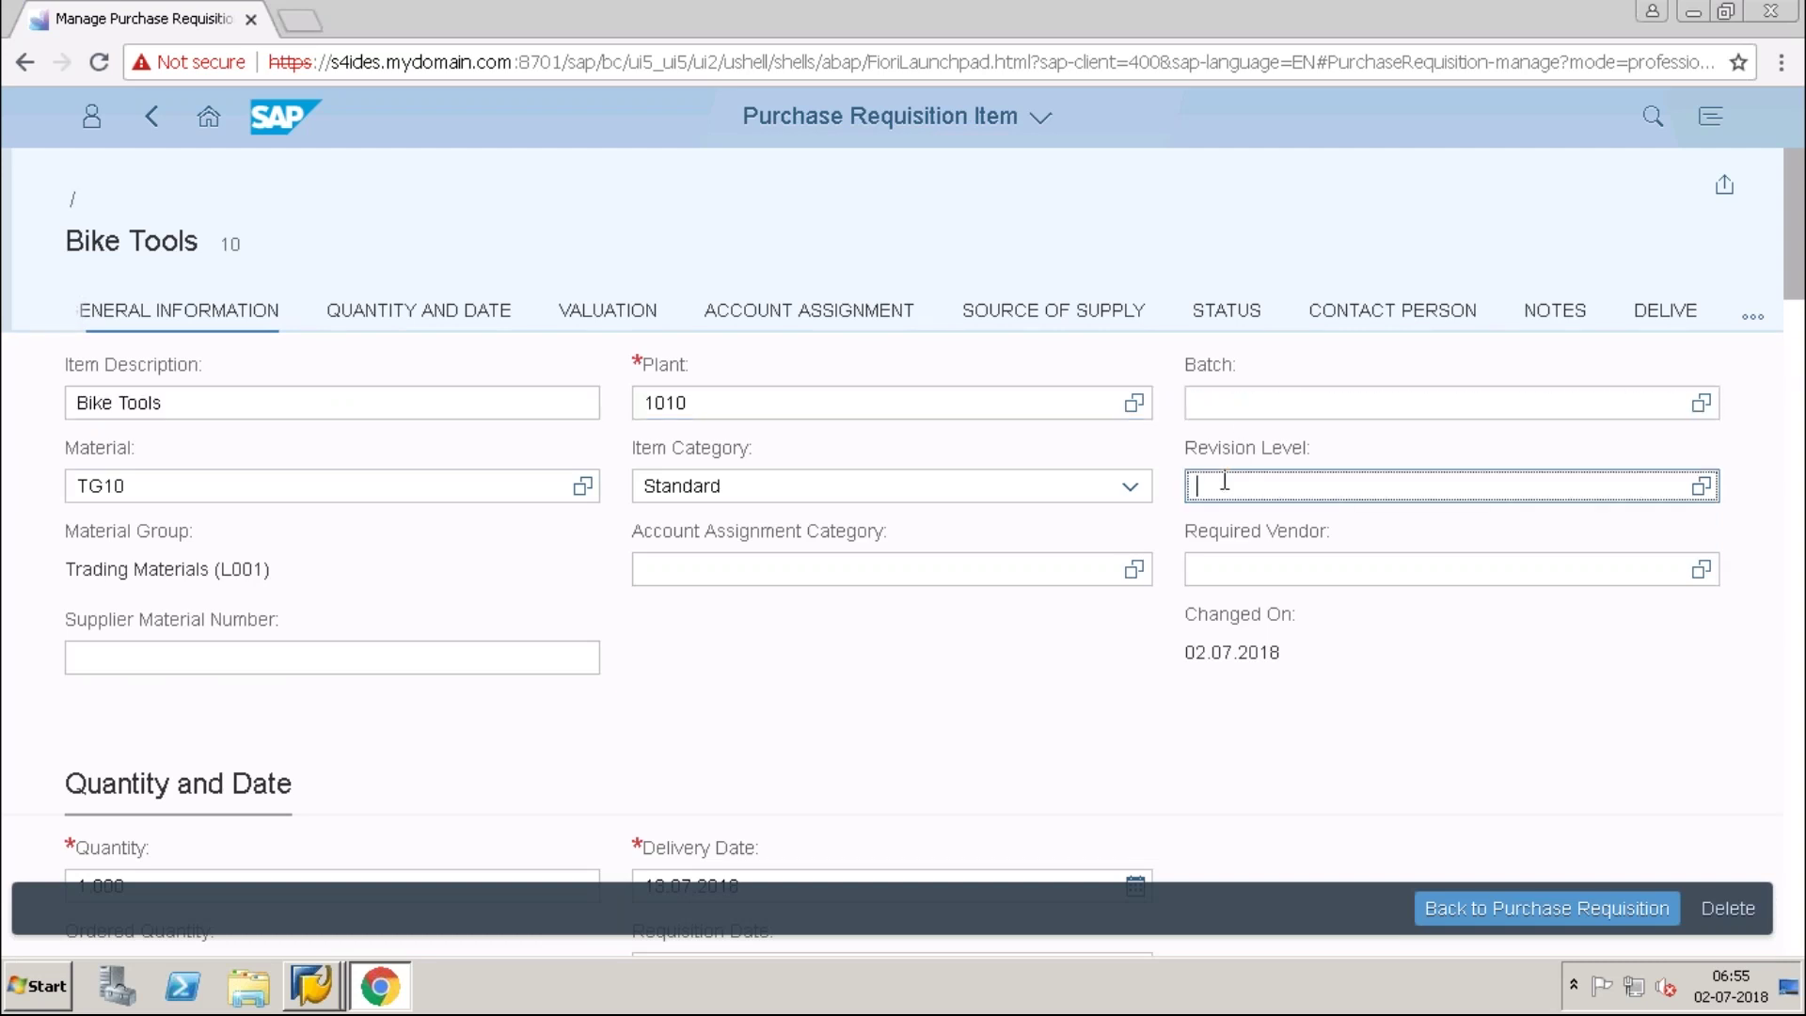
left_click(1206, 569)
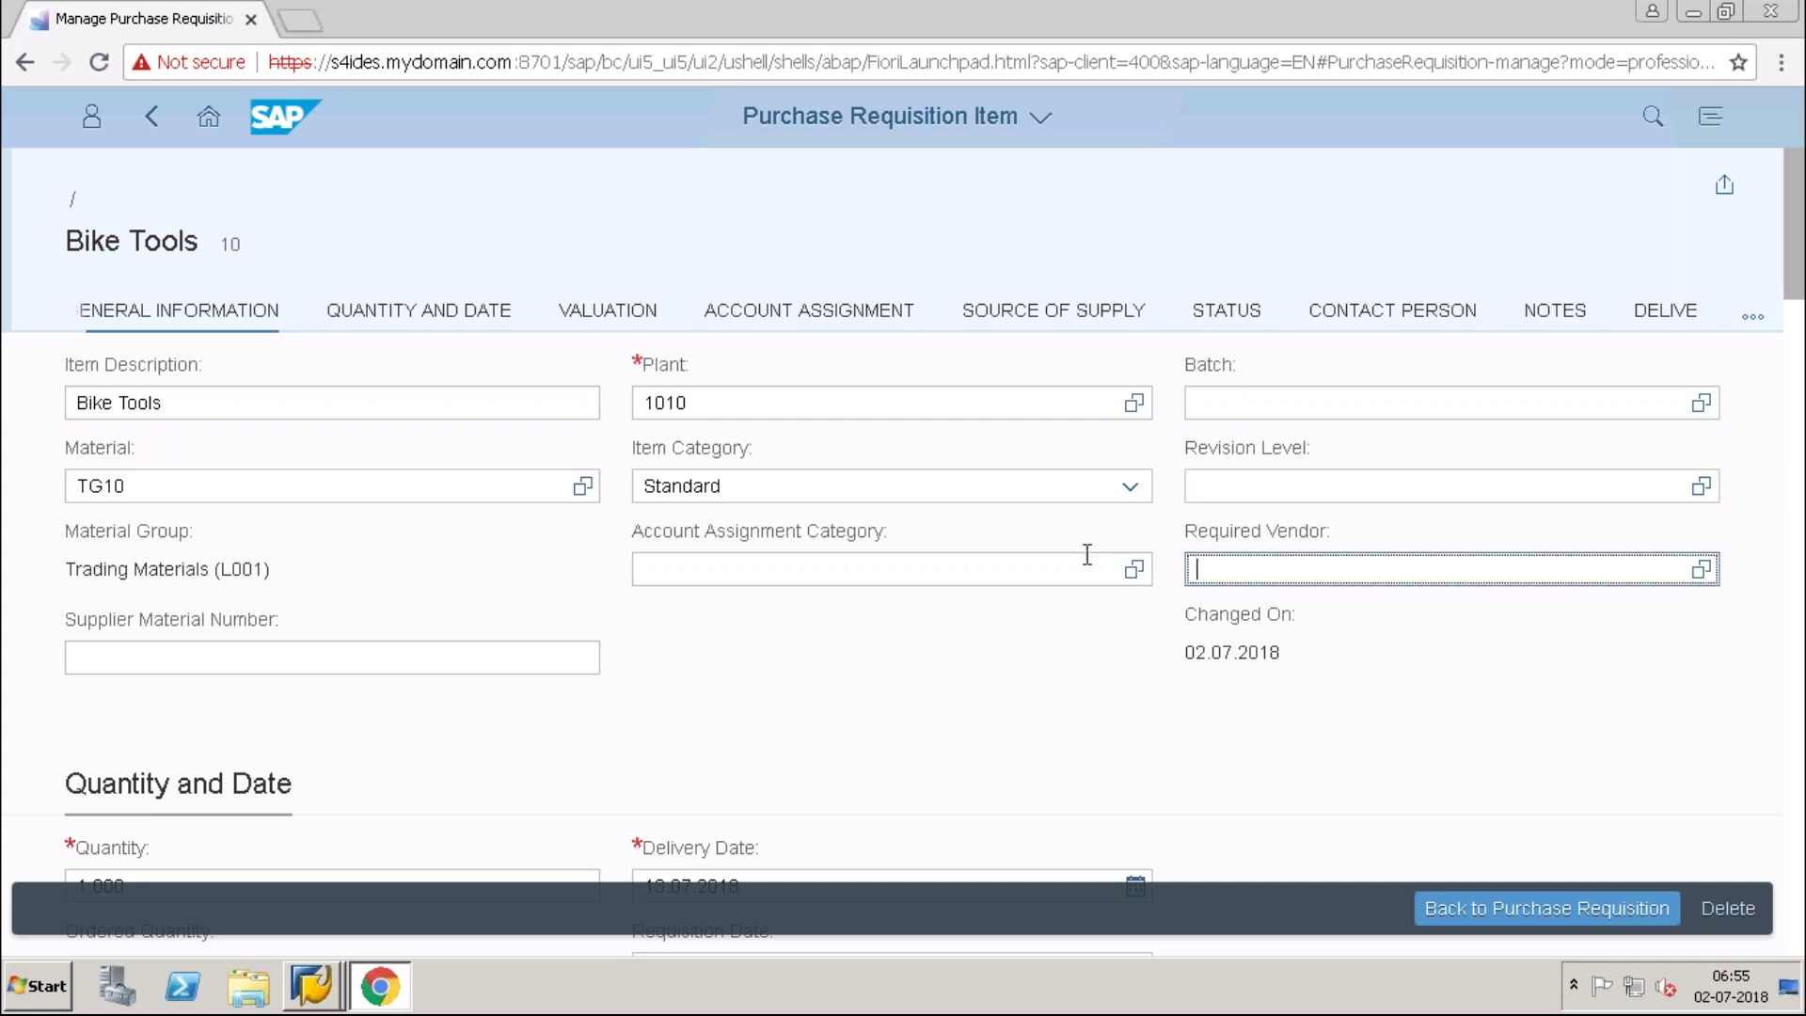
left_click(854, 564)
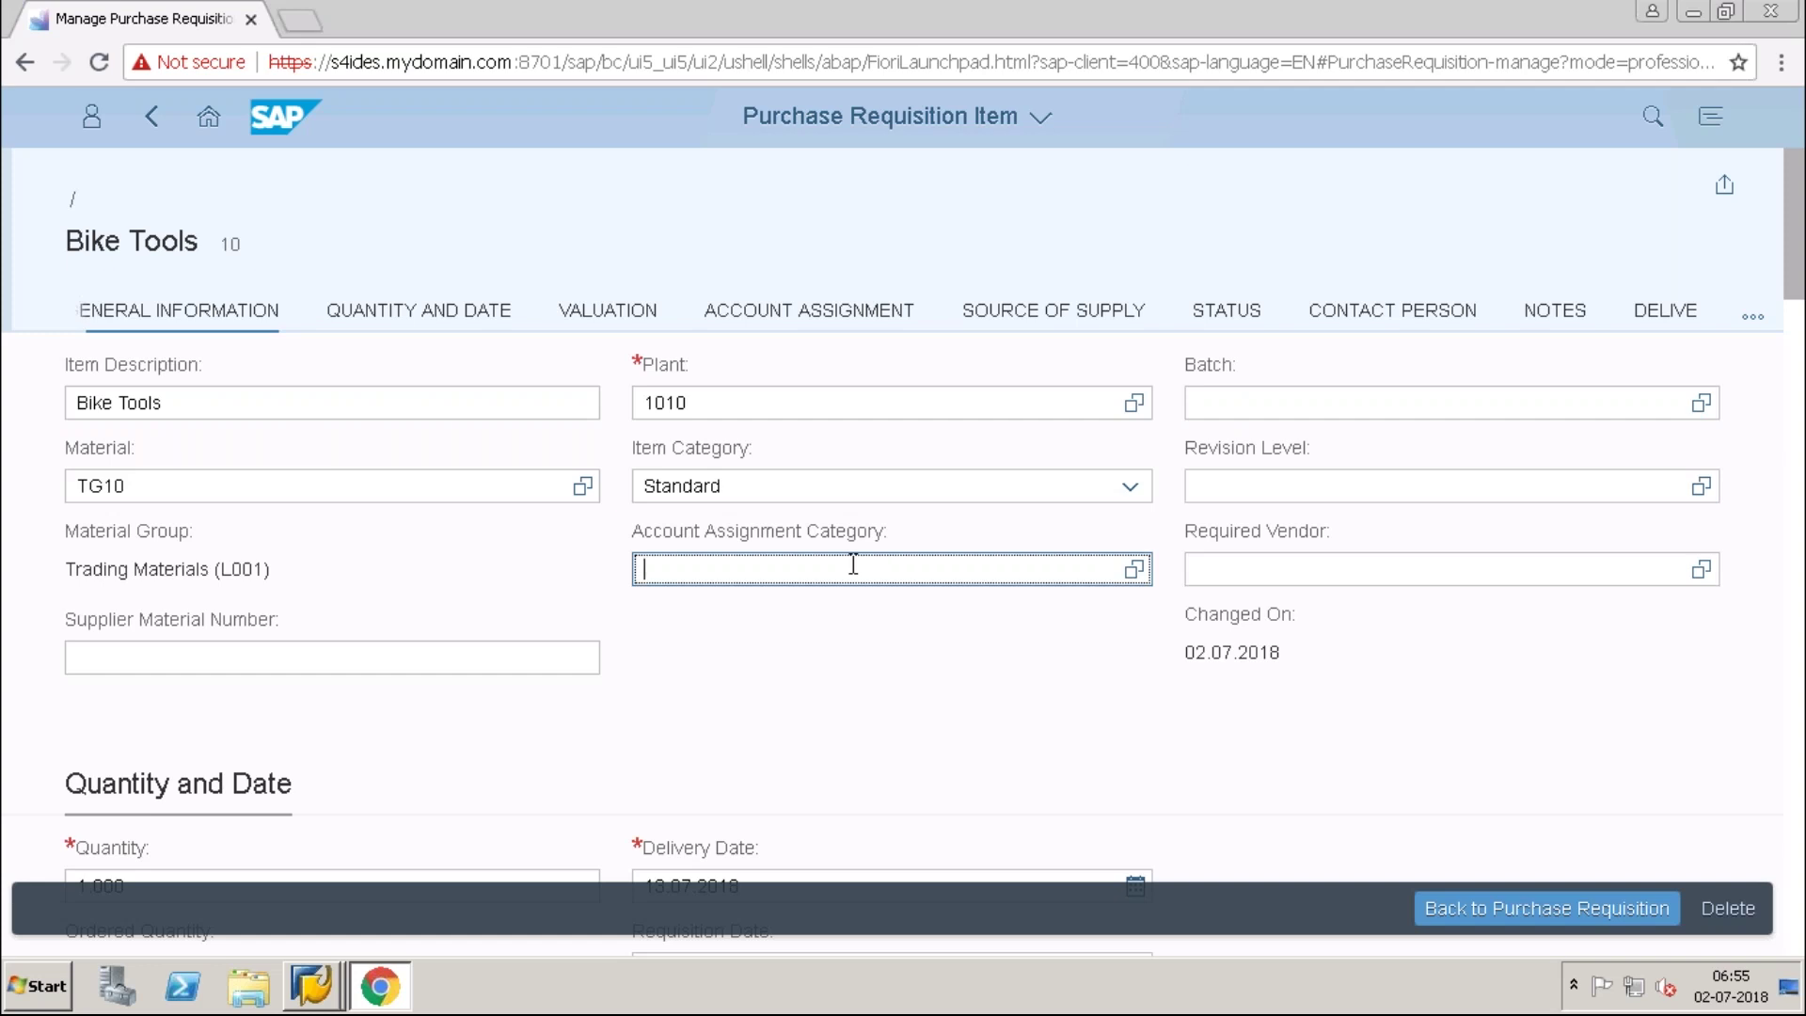
left_click(465, 660)
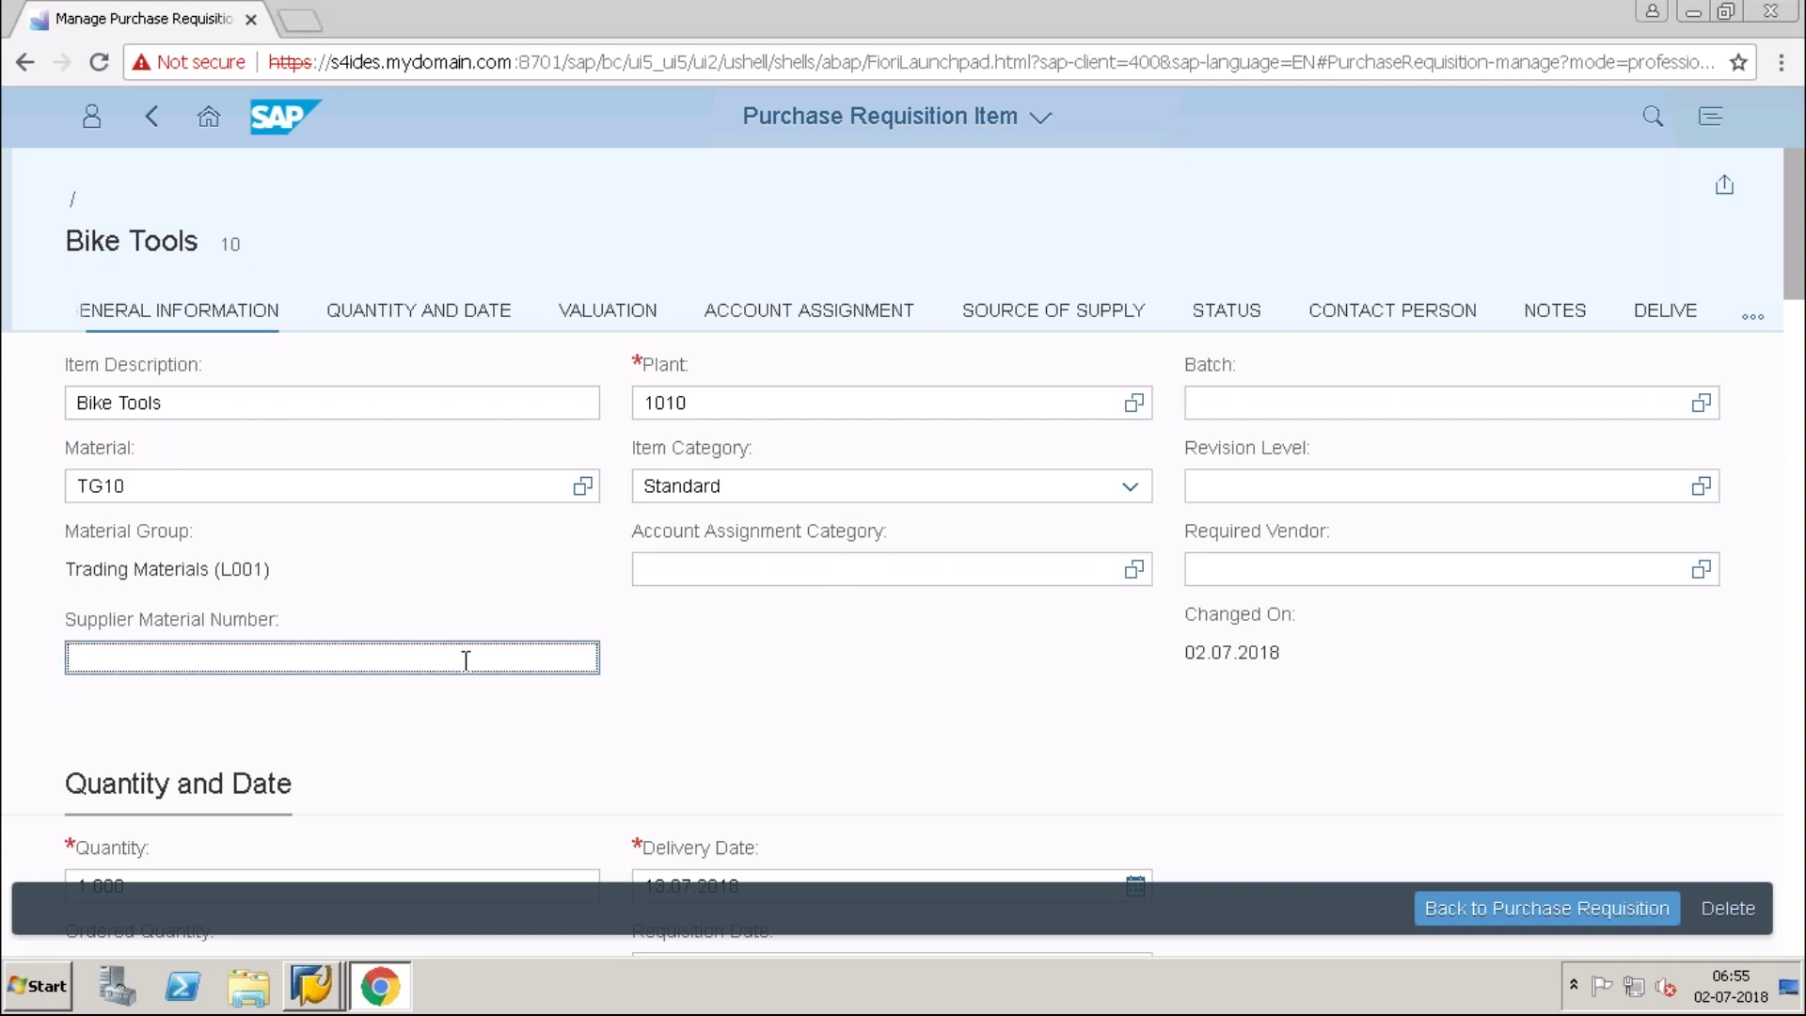
Review the delivery date, the 13.00 EUR valuation price and the empty source of supply.
left_click(476, 313)
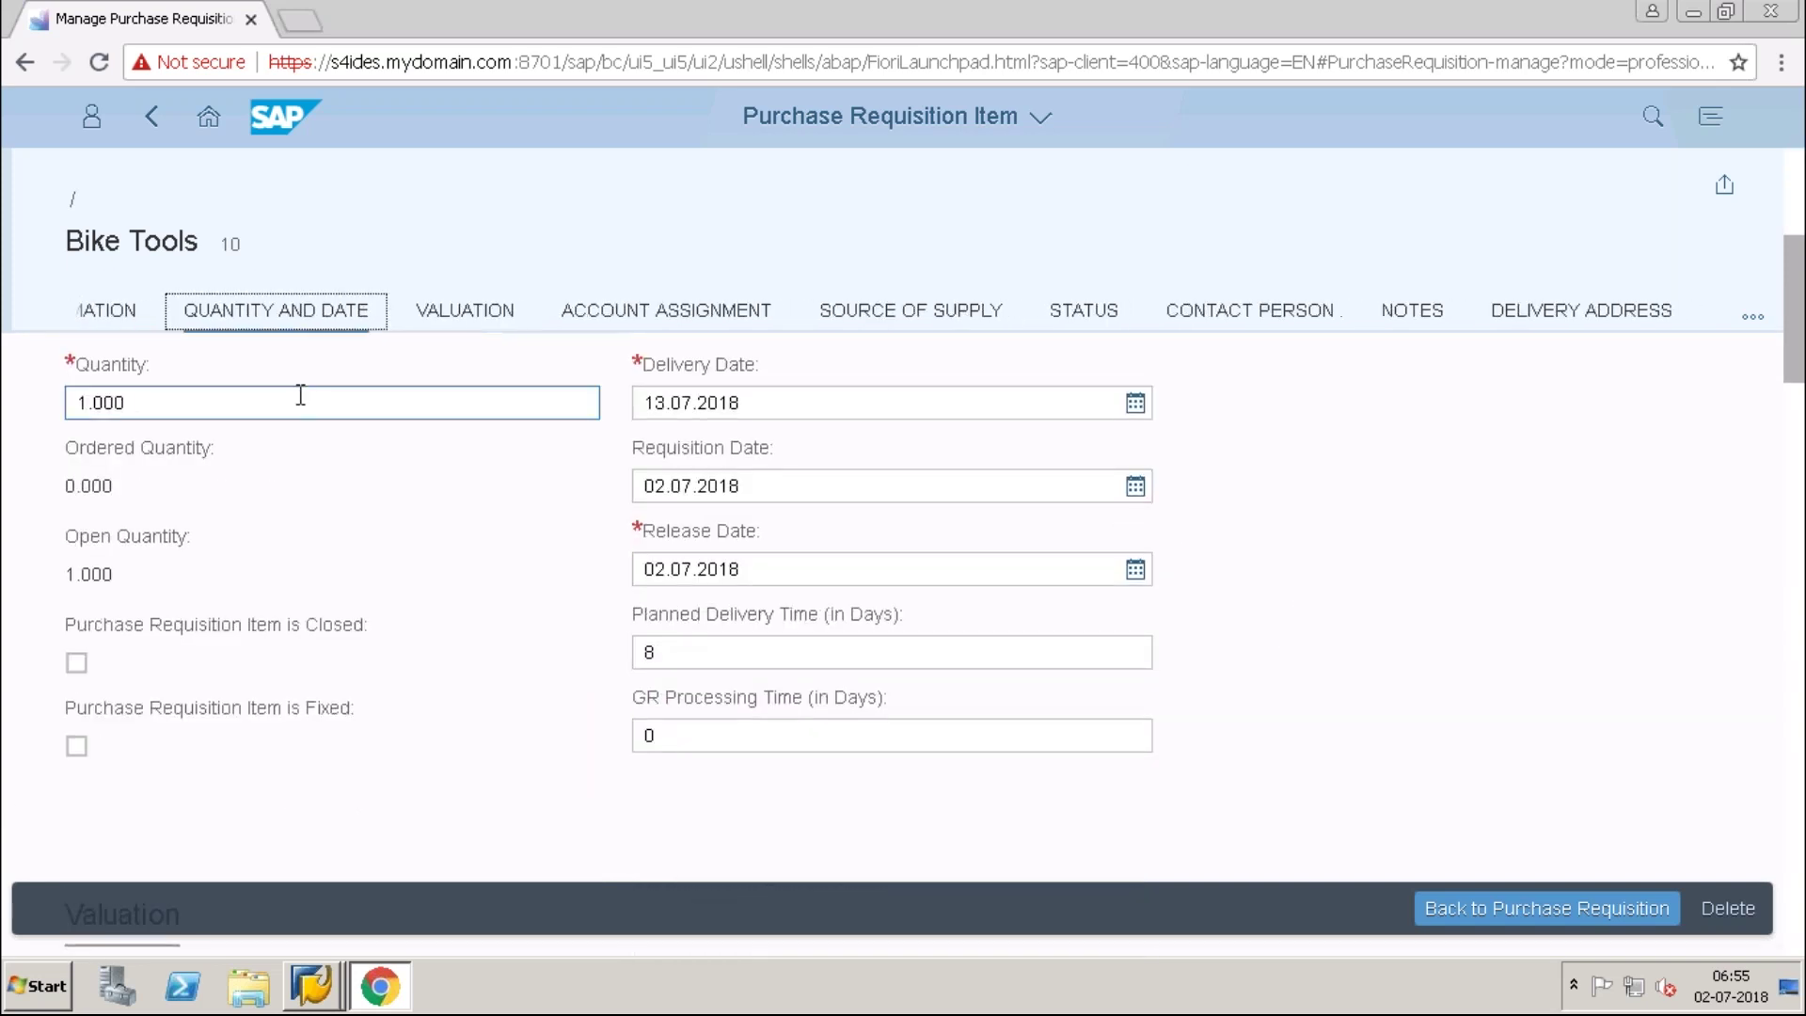
left_click(754, 407)
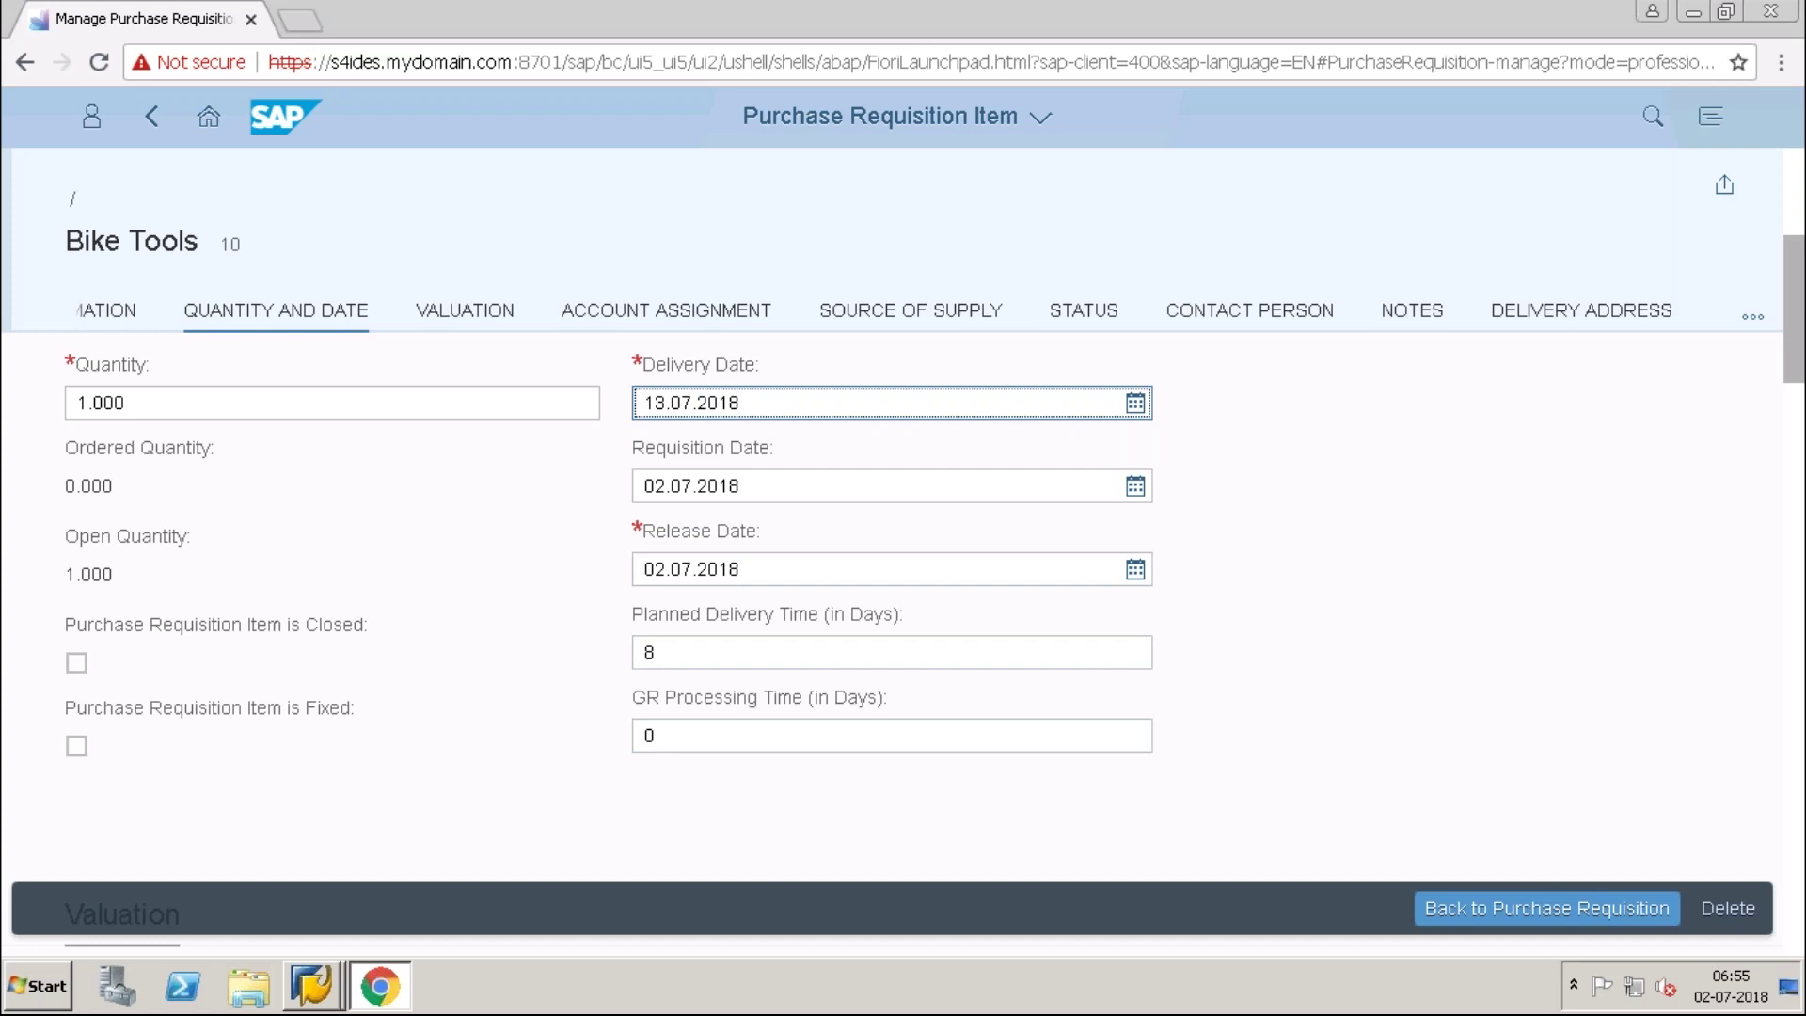
left_click(479, 323)
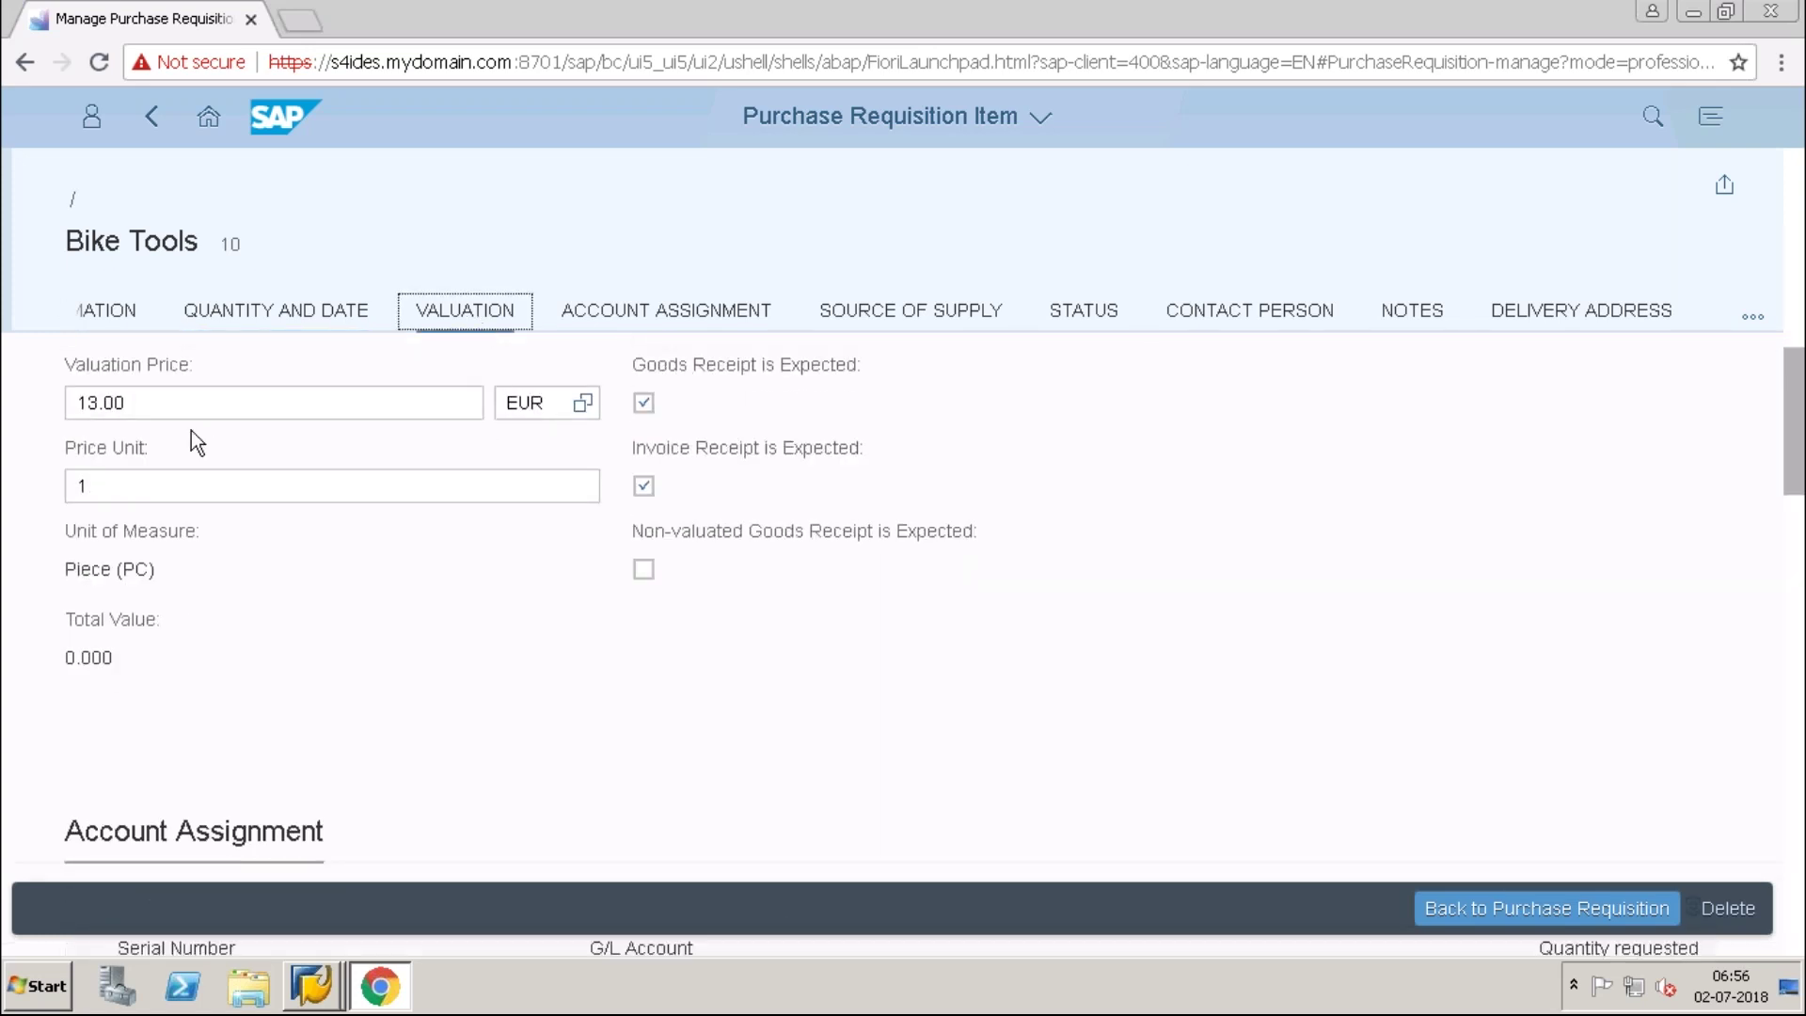
left_click_drag(148, 405, 74, 402)
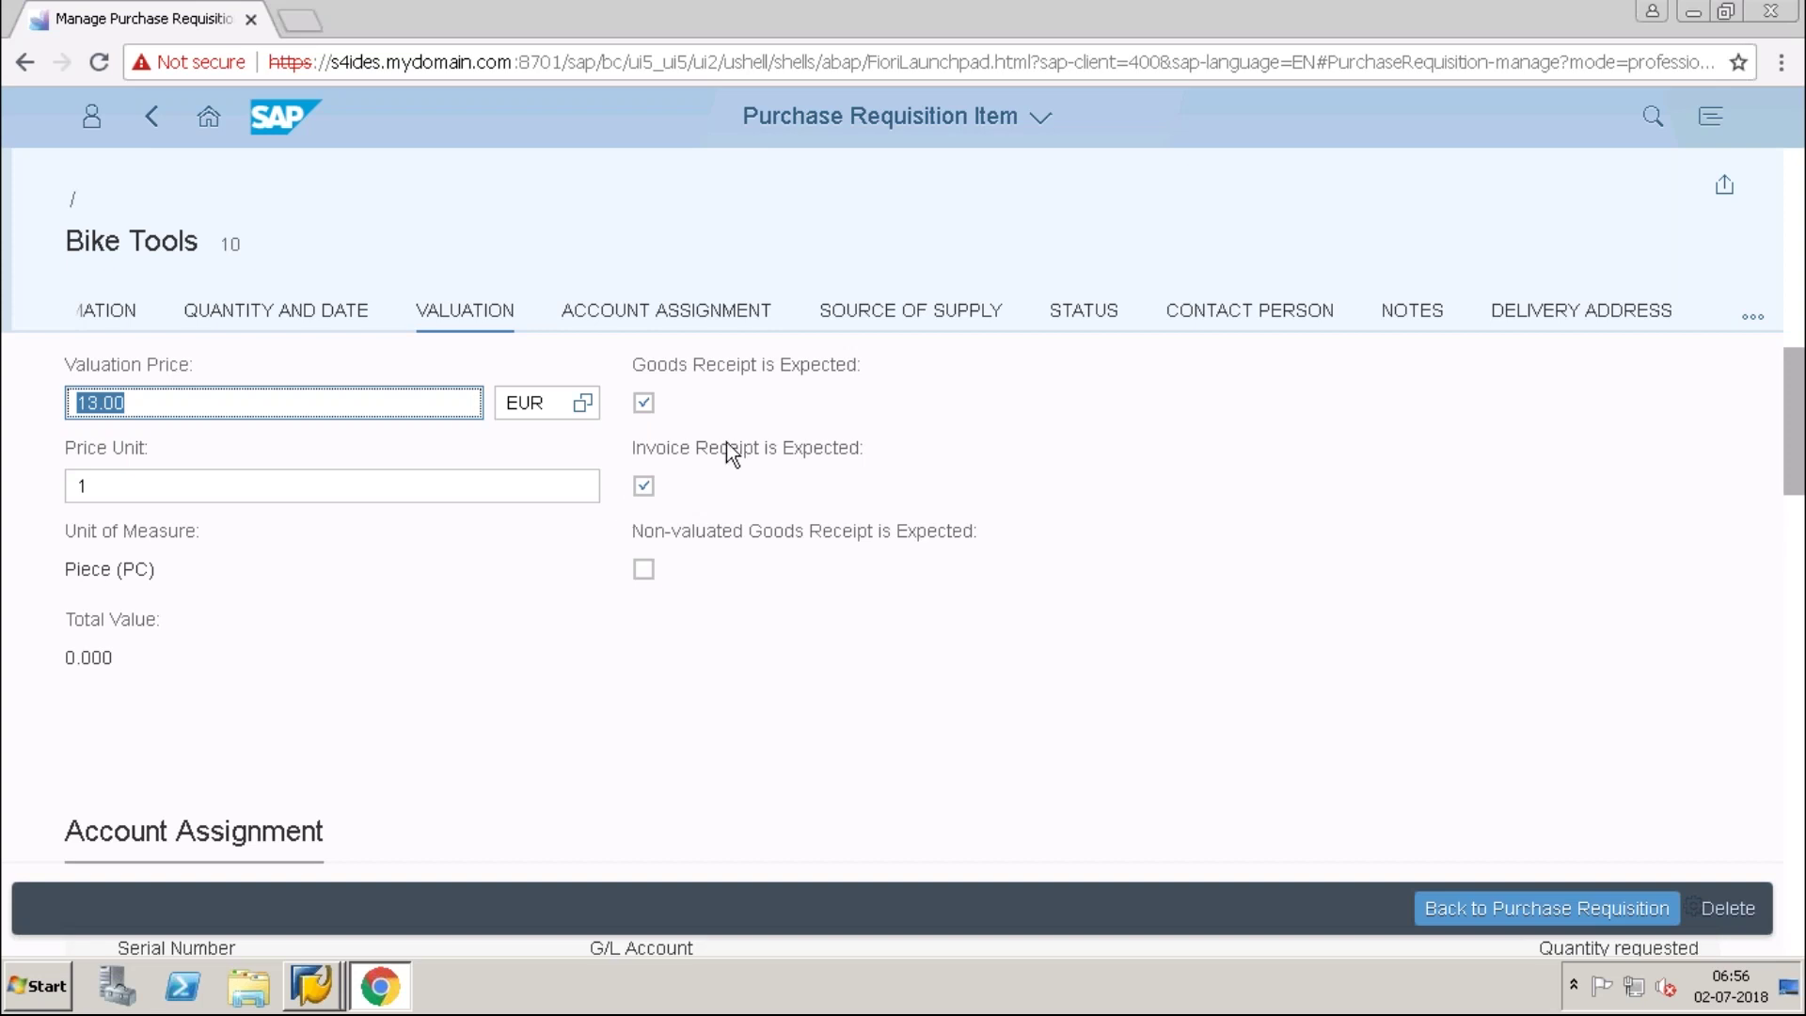
left_click(927, 320)
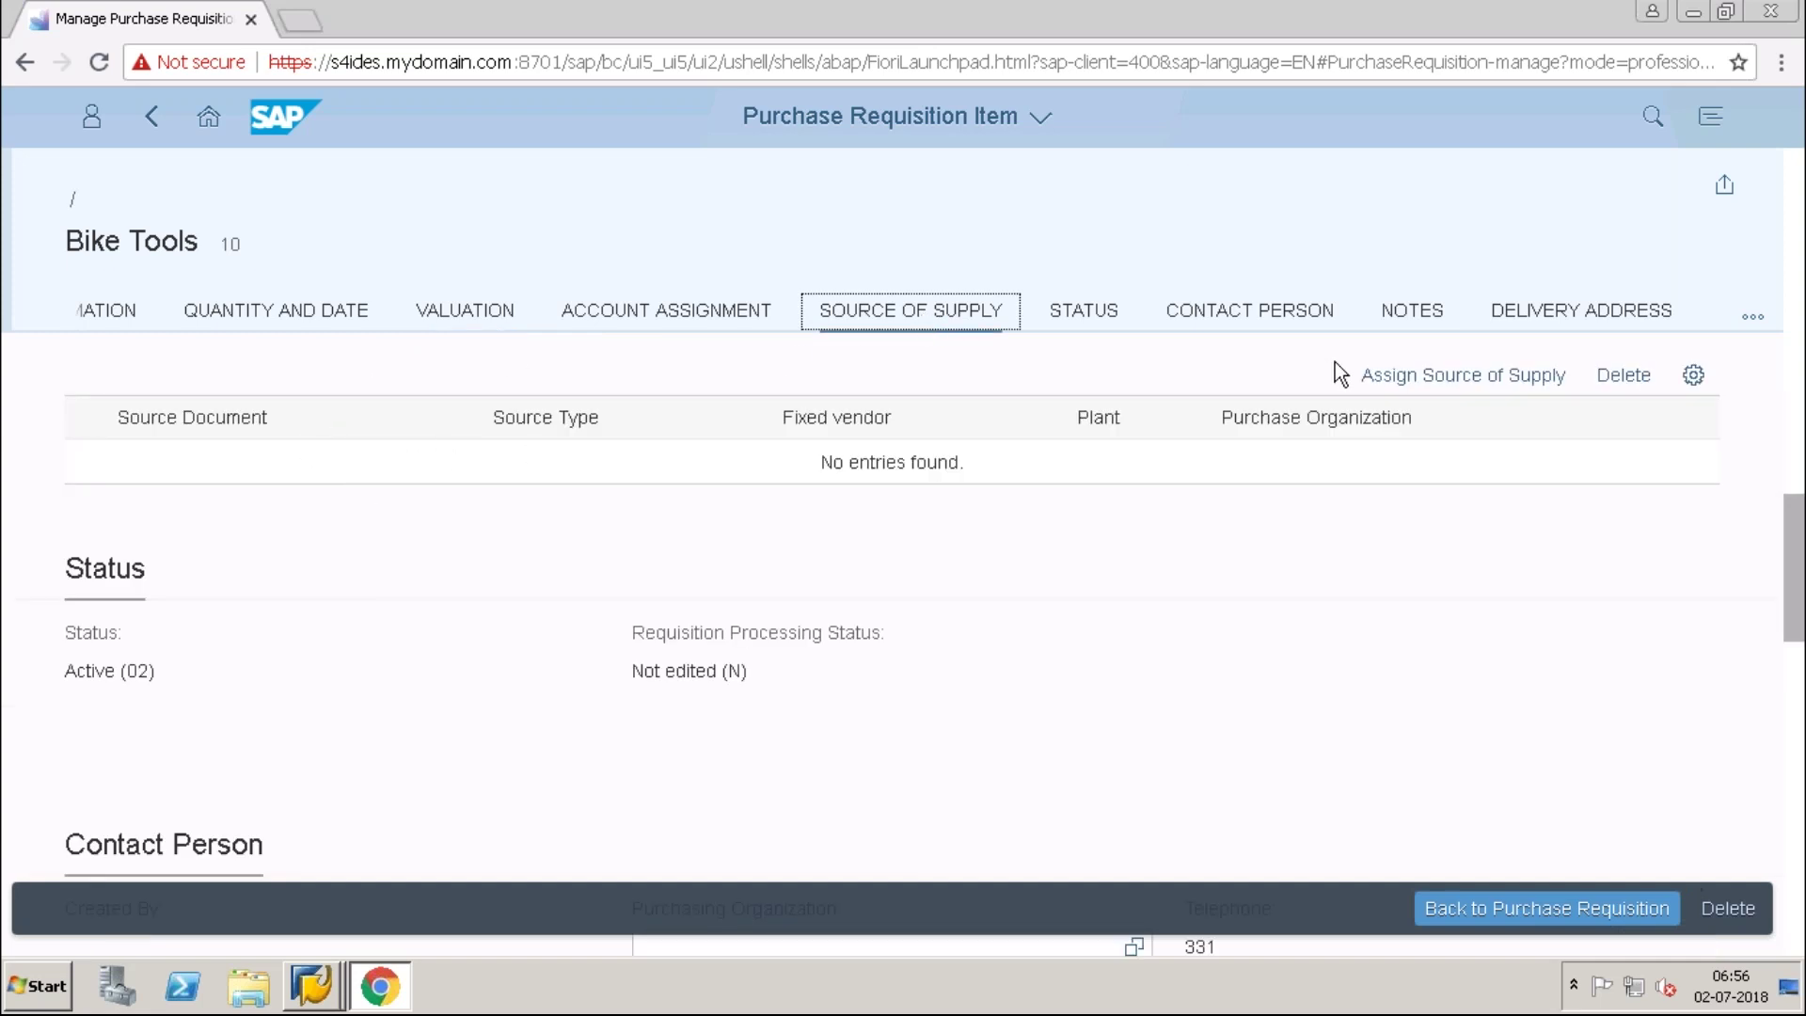
Open source-of-supply selection for item 00010 and browse Info Record, Central Contract, Agreement and Fixed Supplier tabs.
left_click(1486, 386)
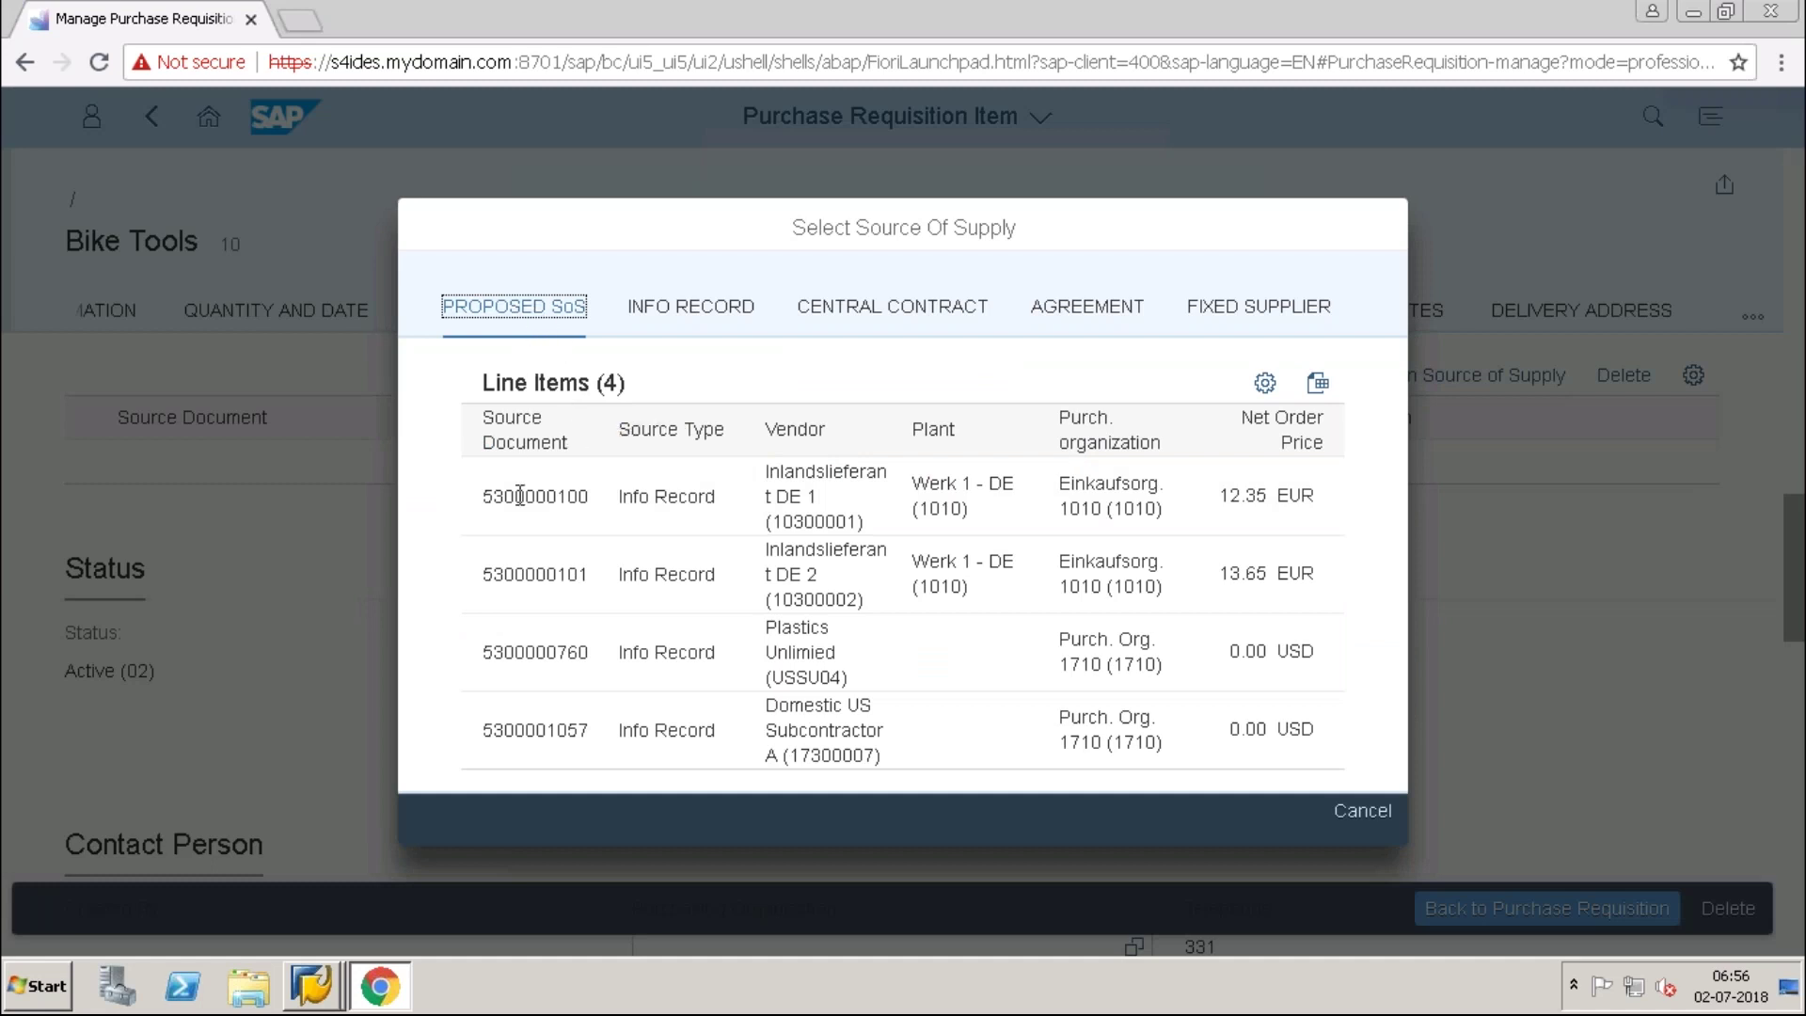
left_click(678, 328)
left_click(859, 322)
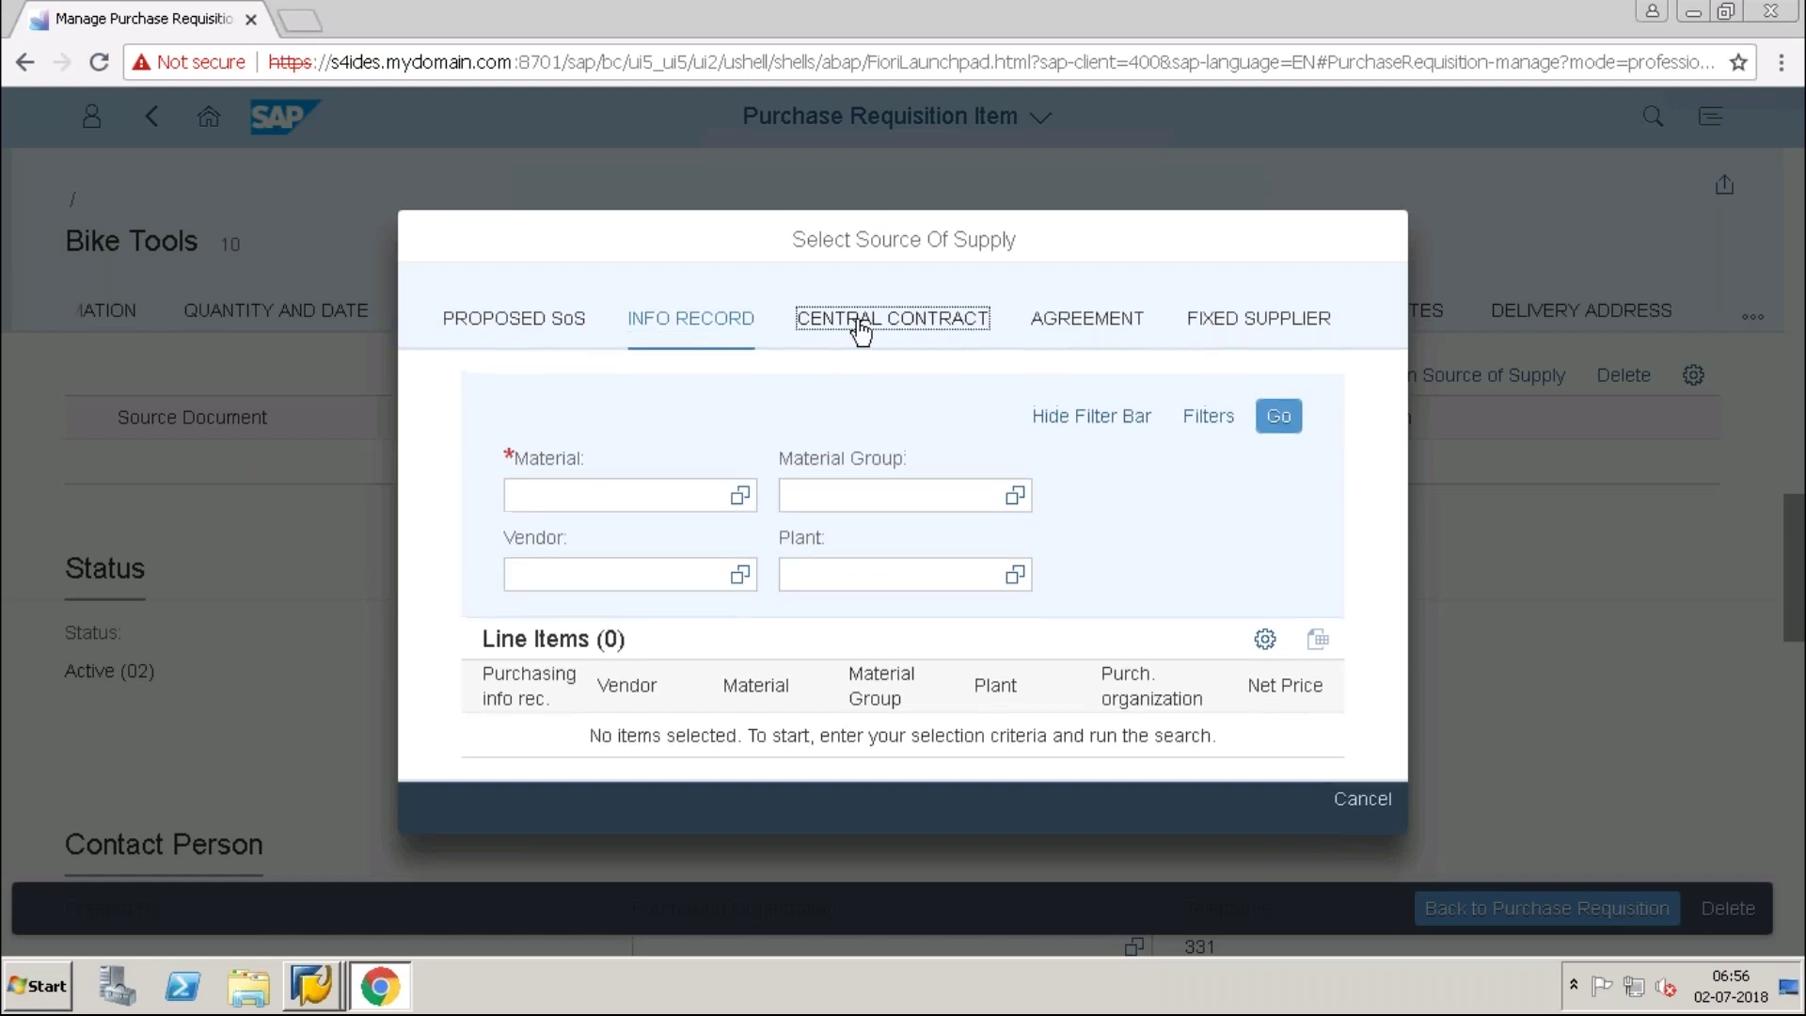
left_click(1066, 329)
left_click(1233, 338)
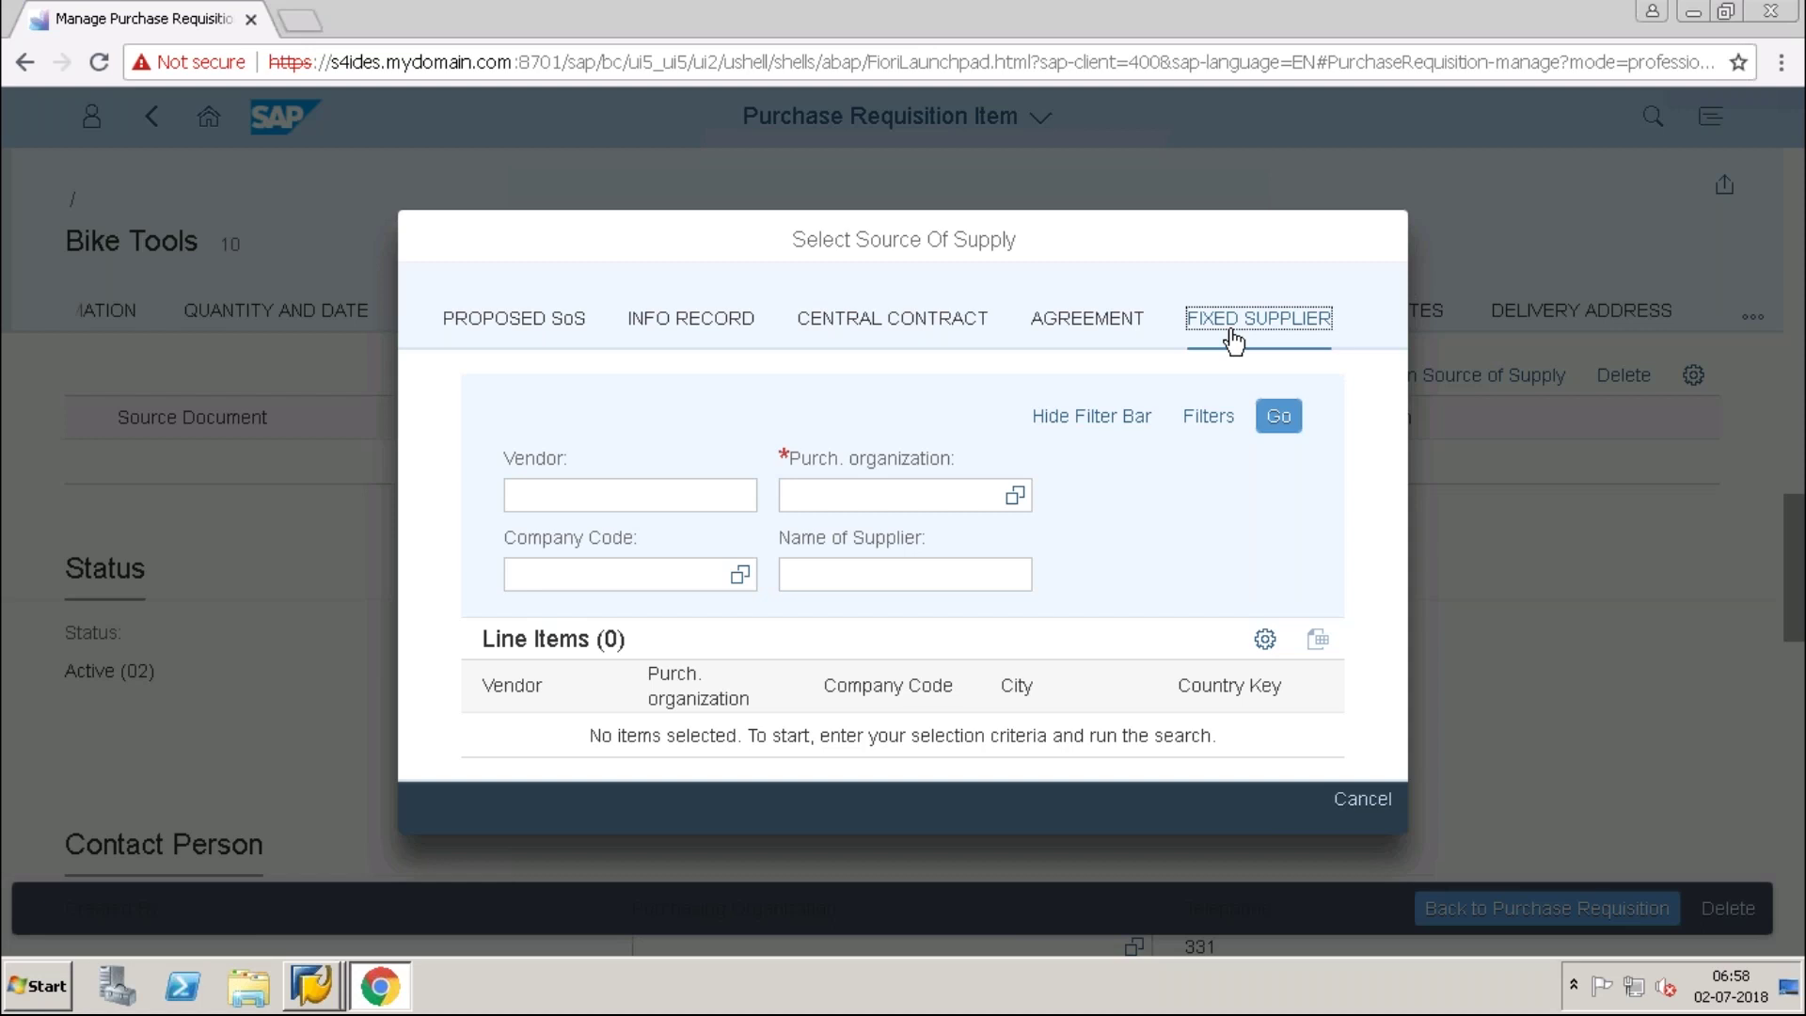
left_click(523, 325)
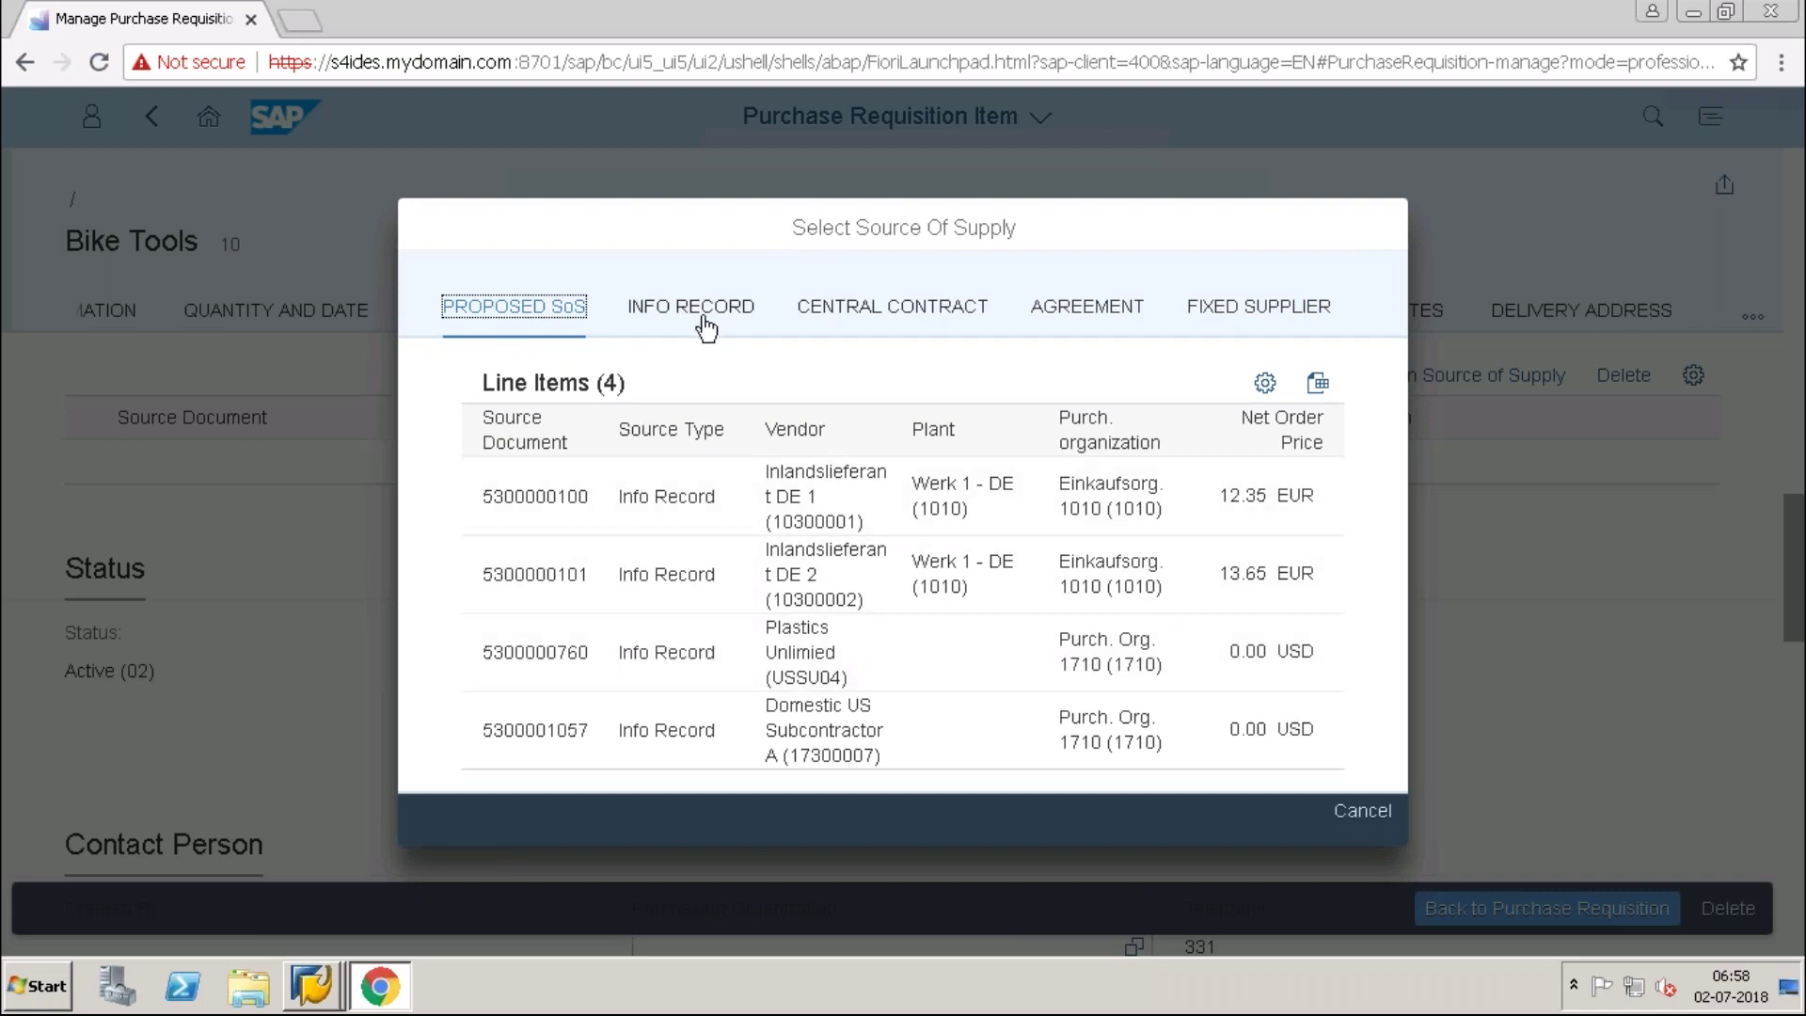
left_click(859, 310)
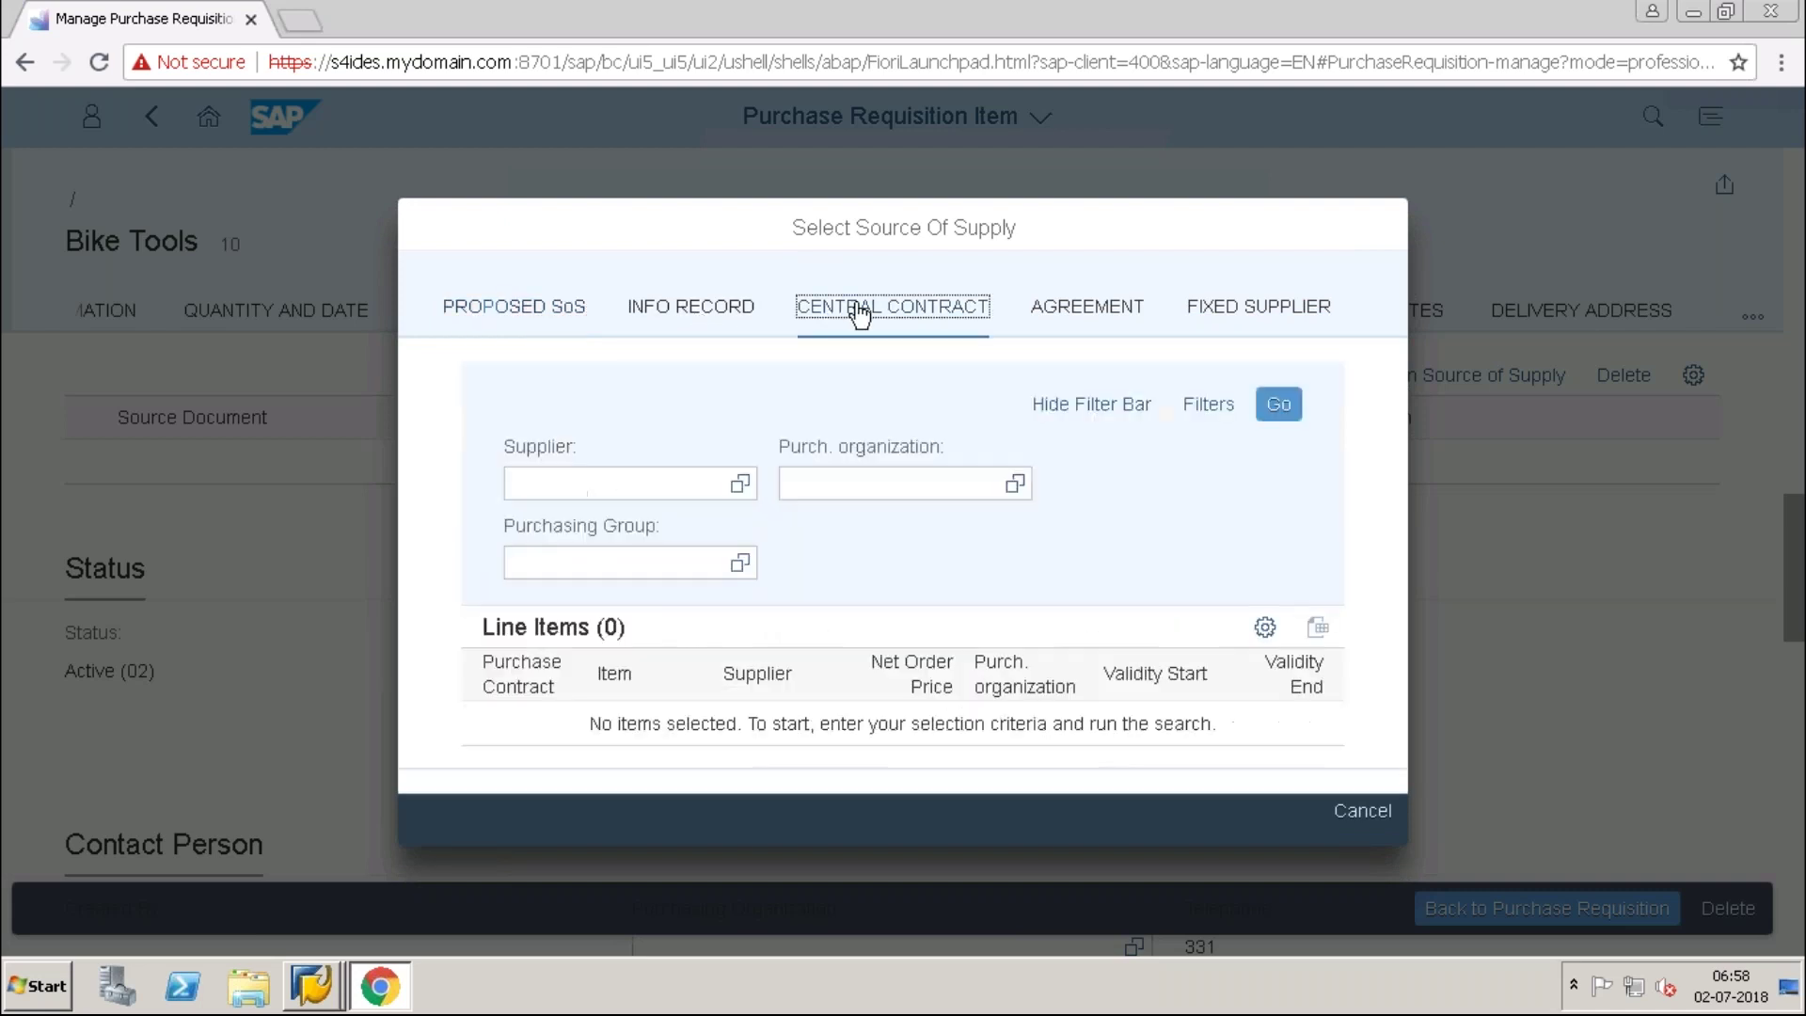
left_click(1067, 325)
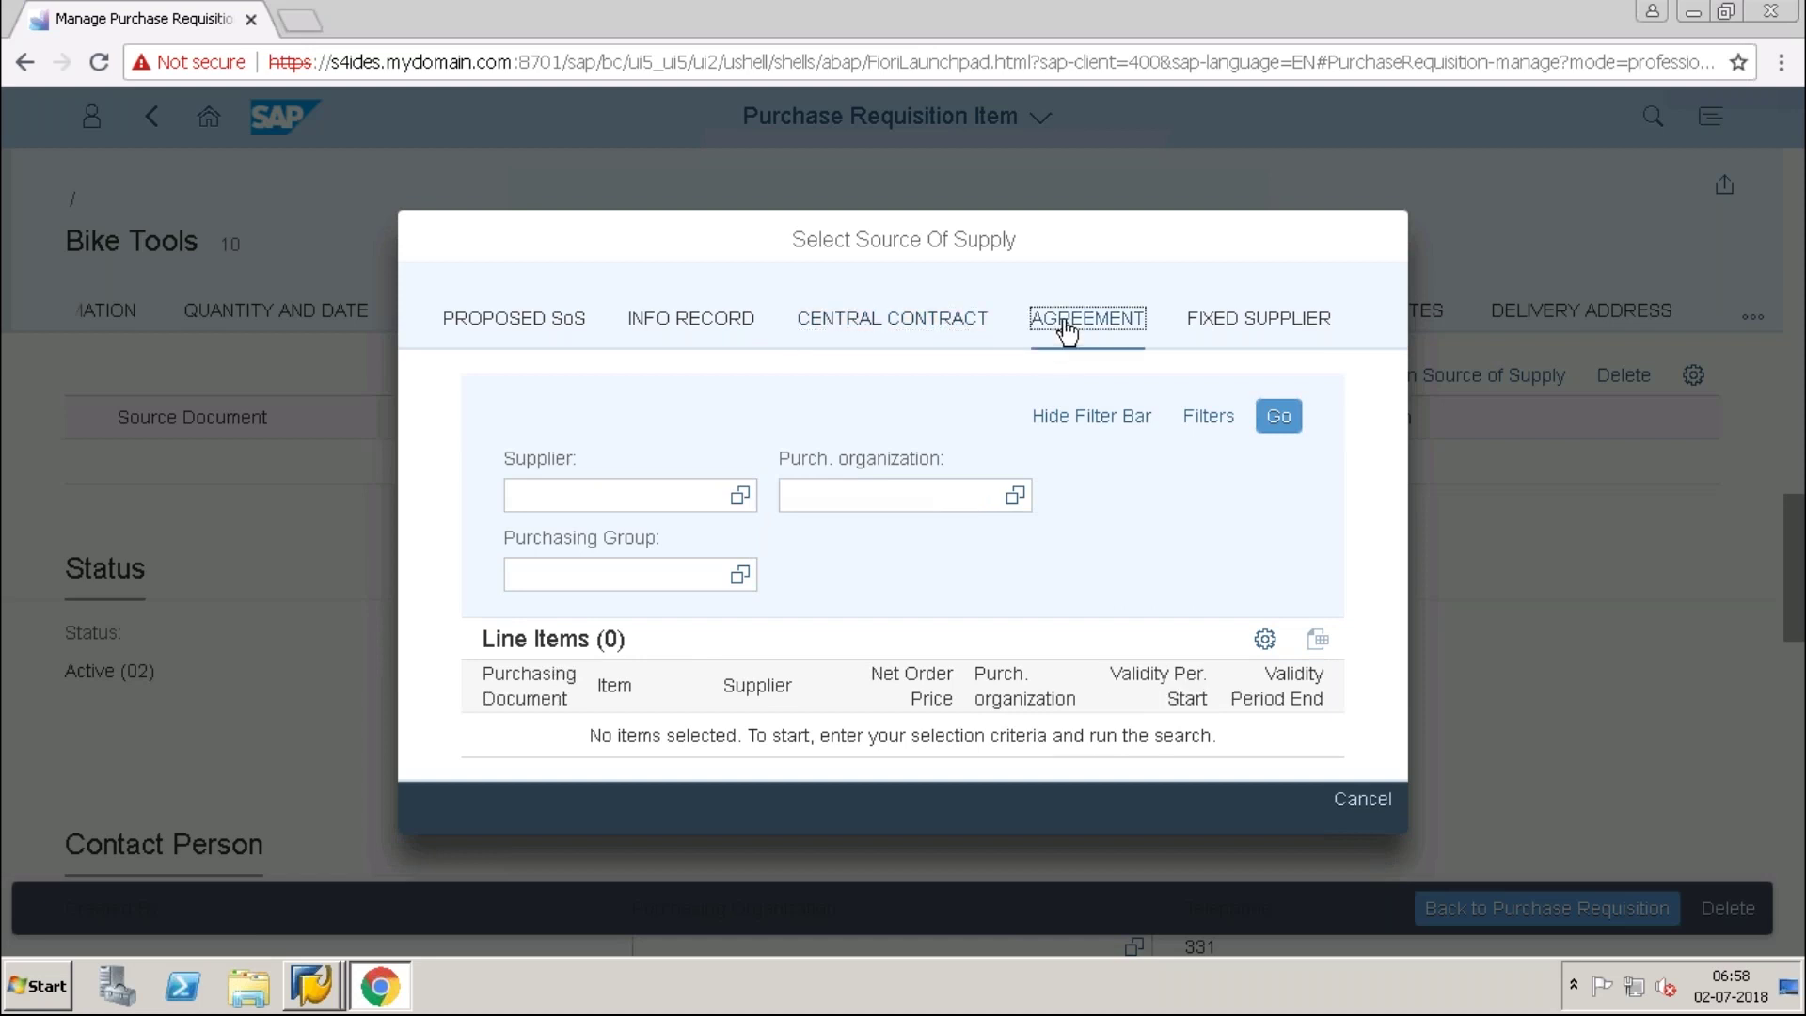
left_click(1321, 322)
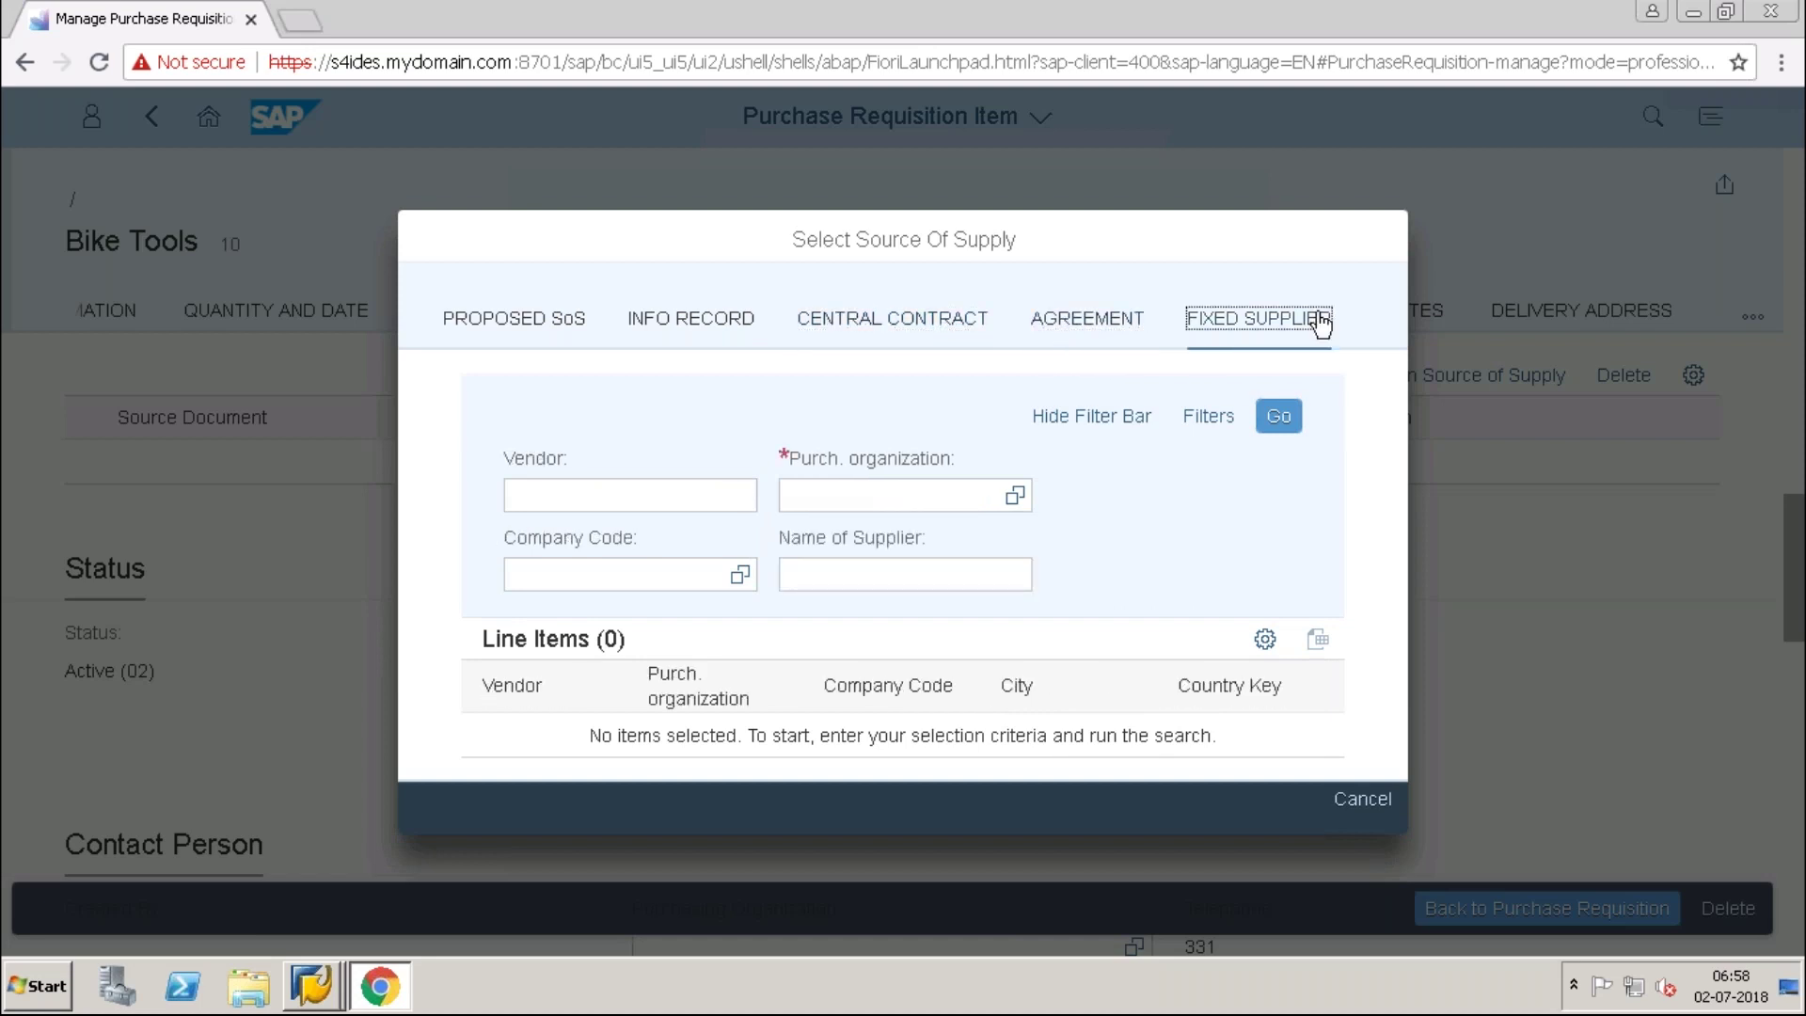
left_click(535, 324)
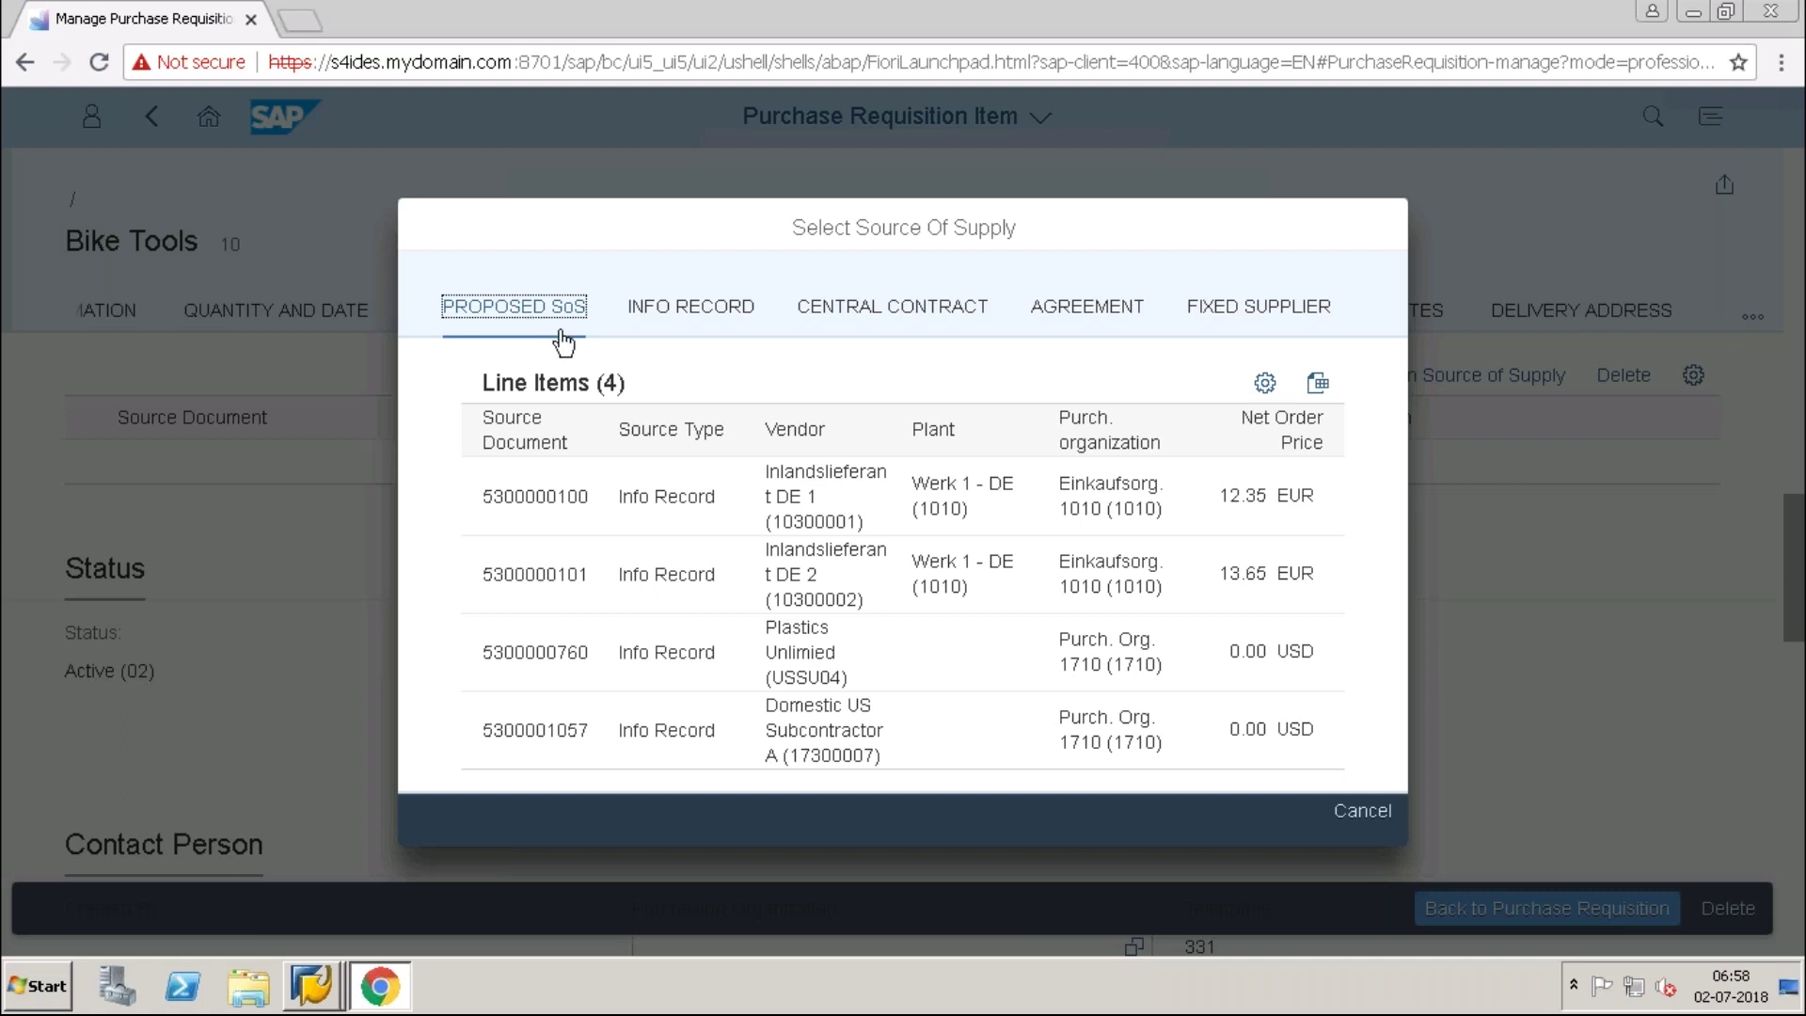
left_click(669, 507)
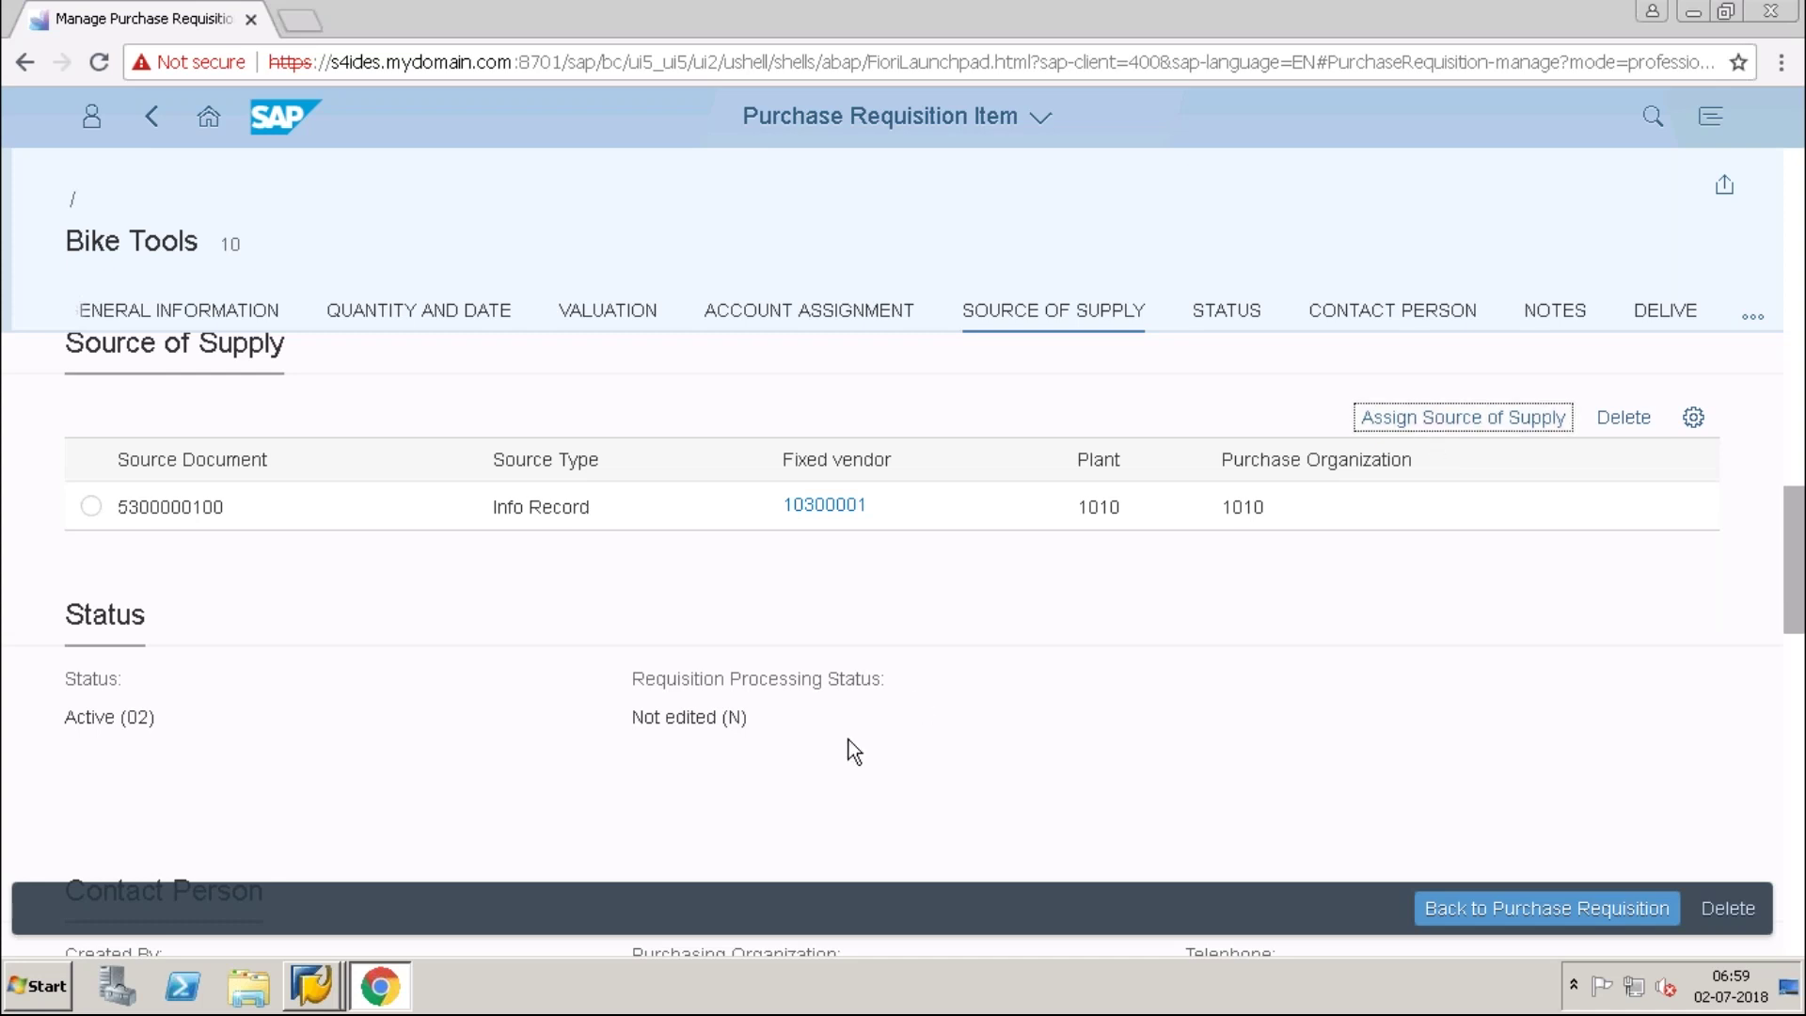
left_click(1543, 917)
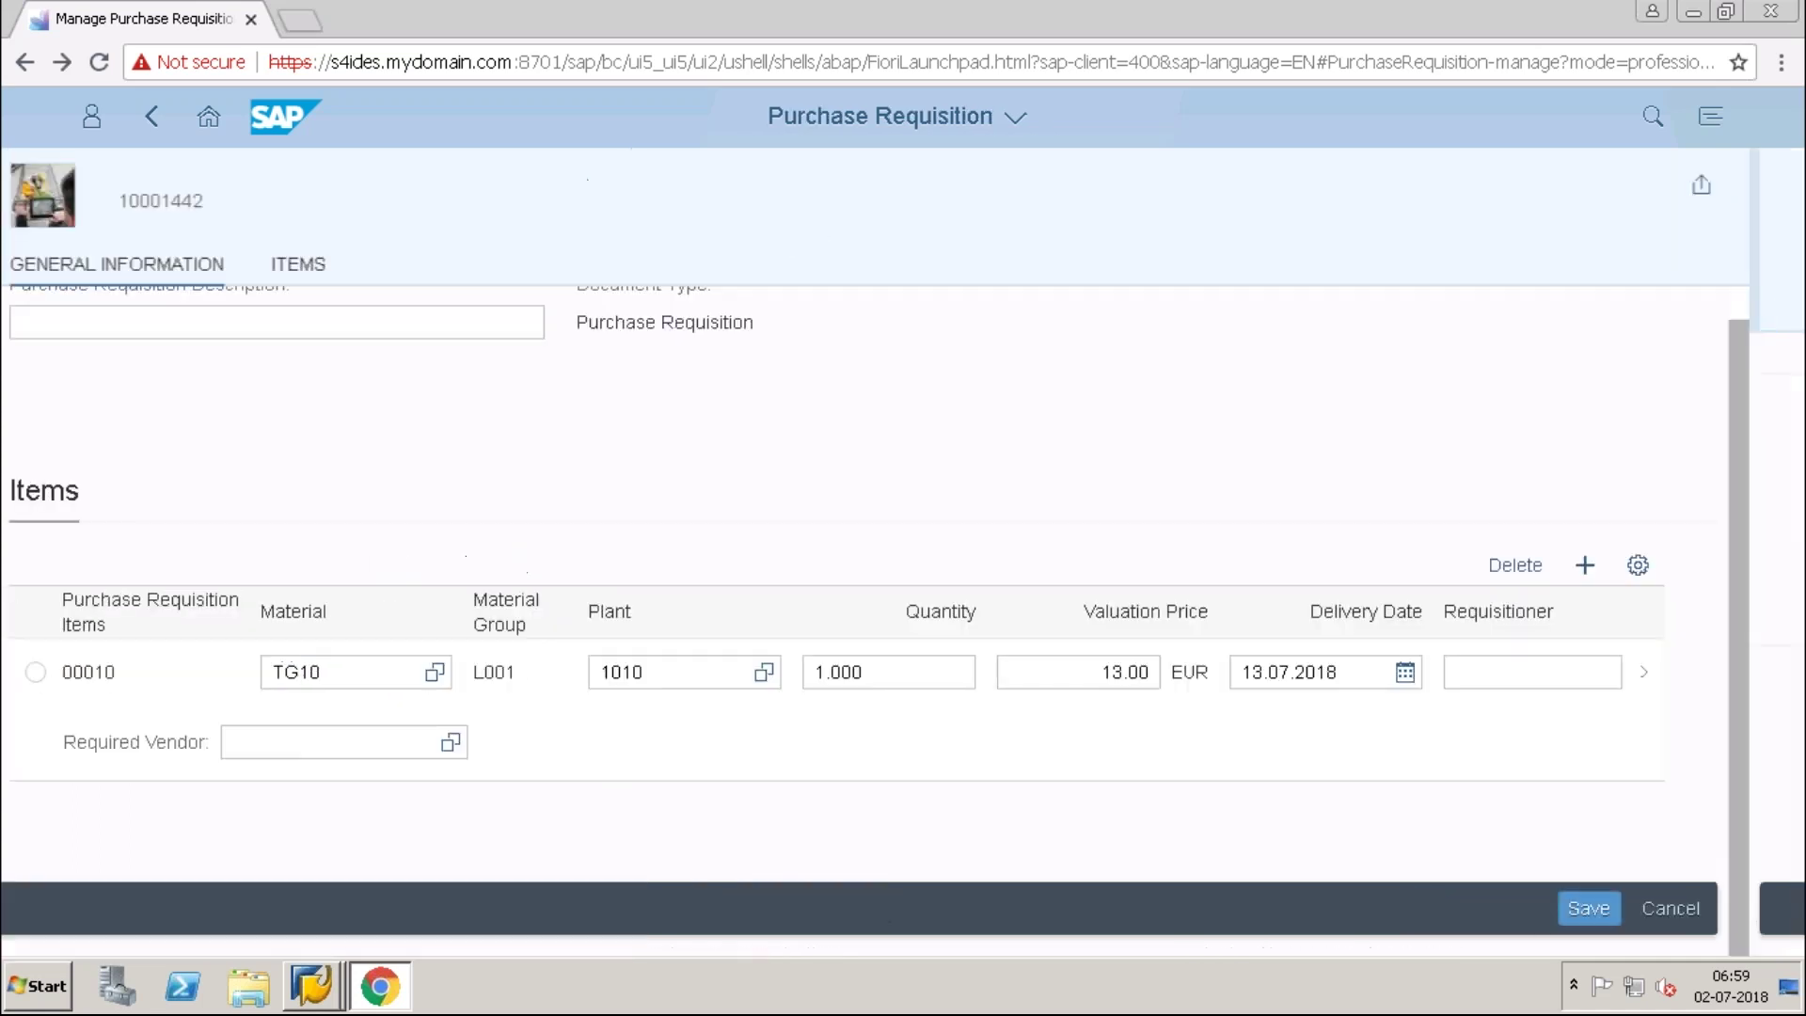
left_click(1628, 912)
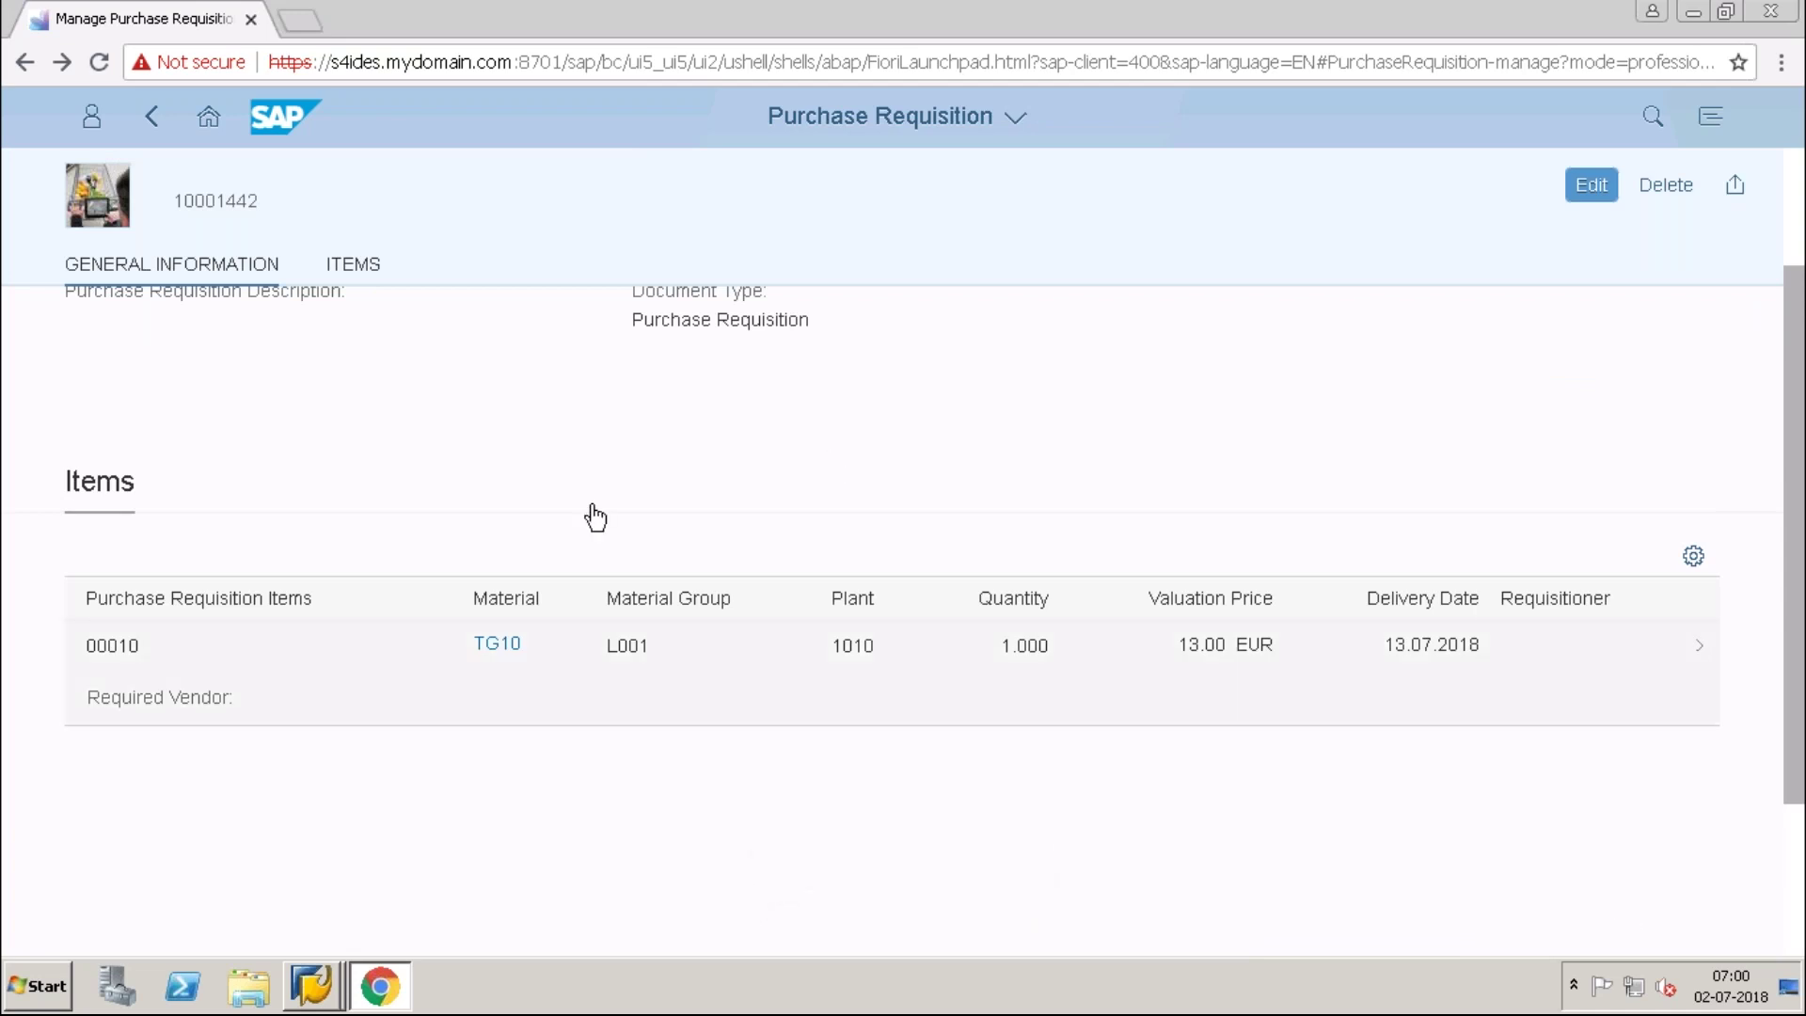
left_click(210, 131)
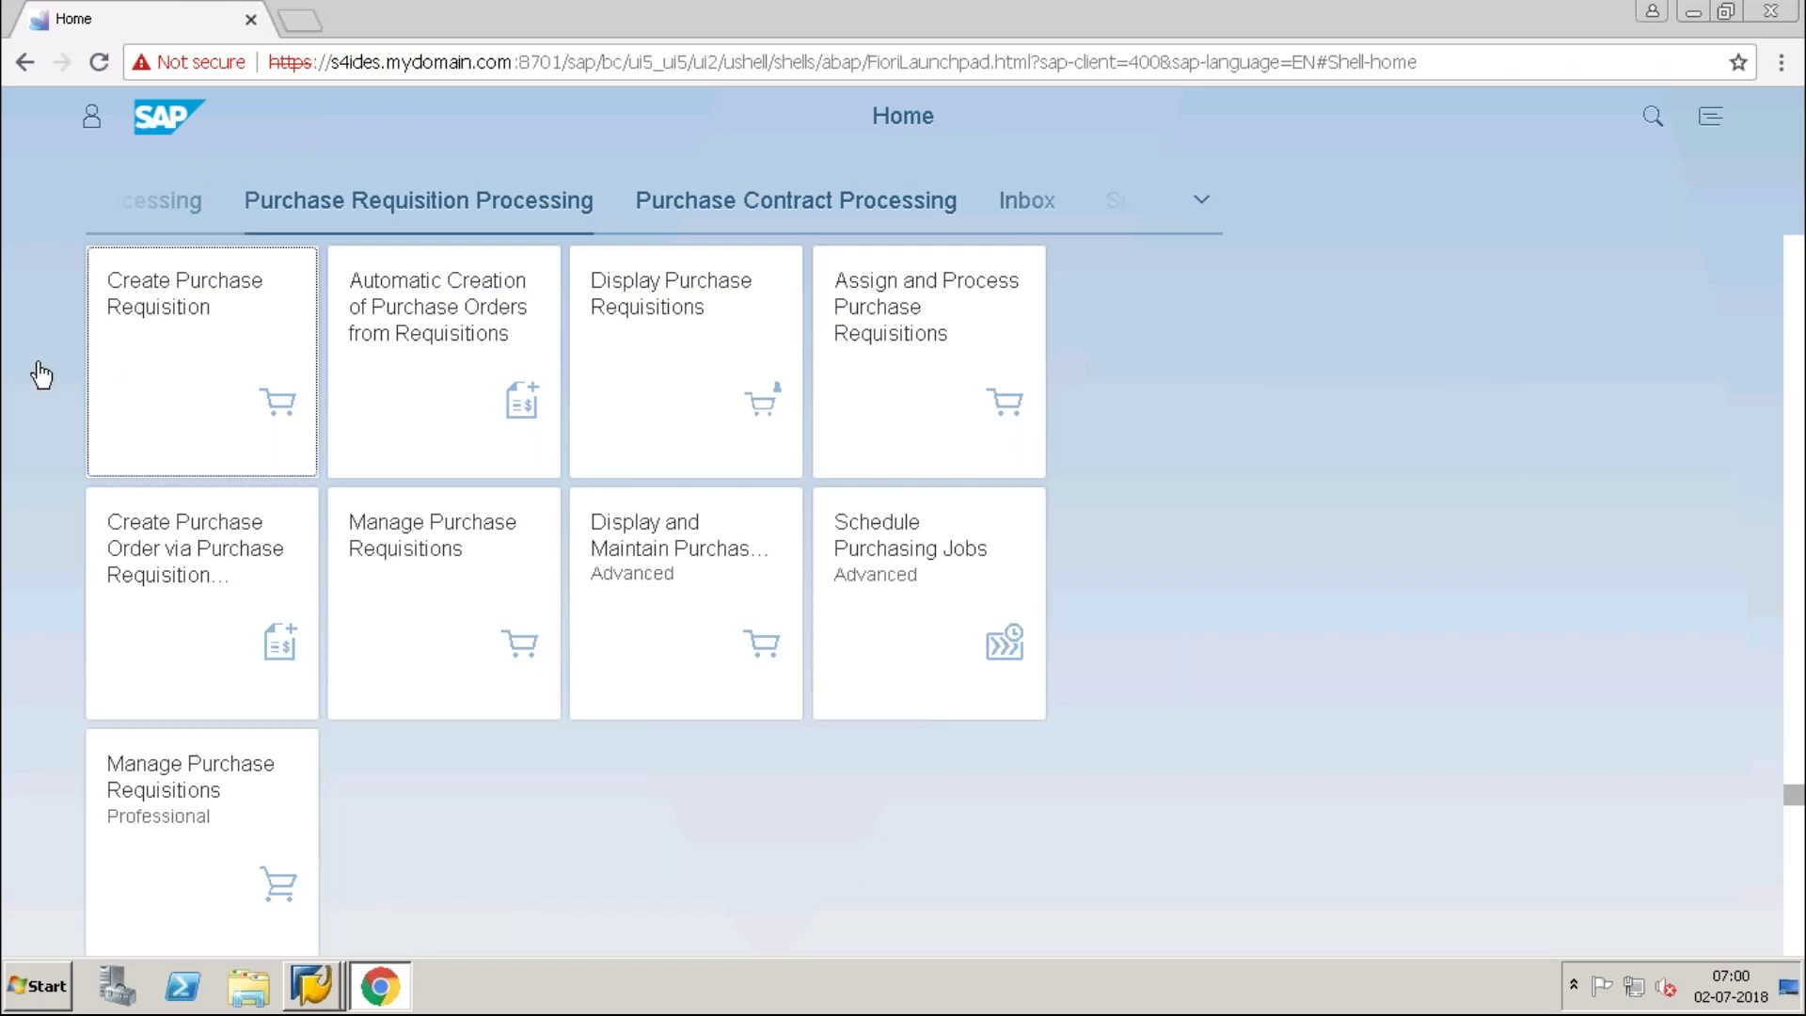
Run Display Purchase Requisitions with the Plant filter set to 1010.
left_click(687, 420)
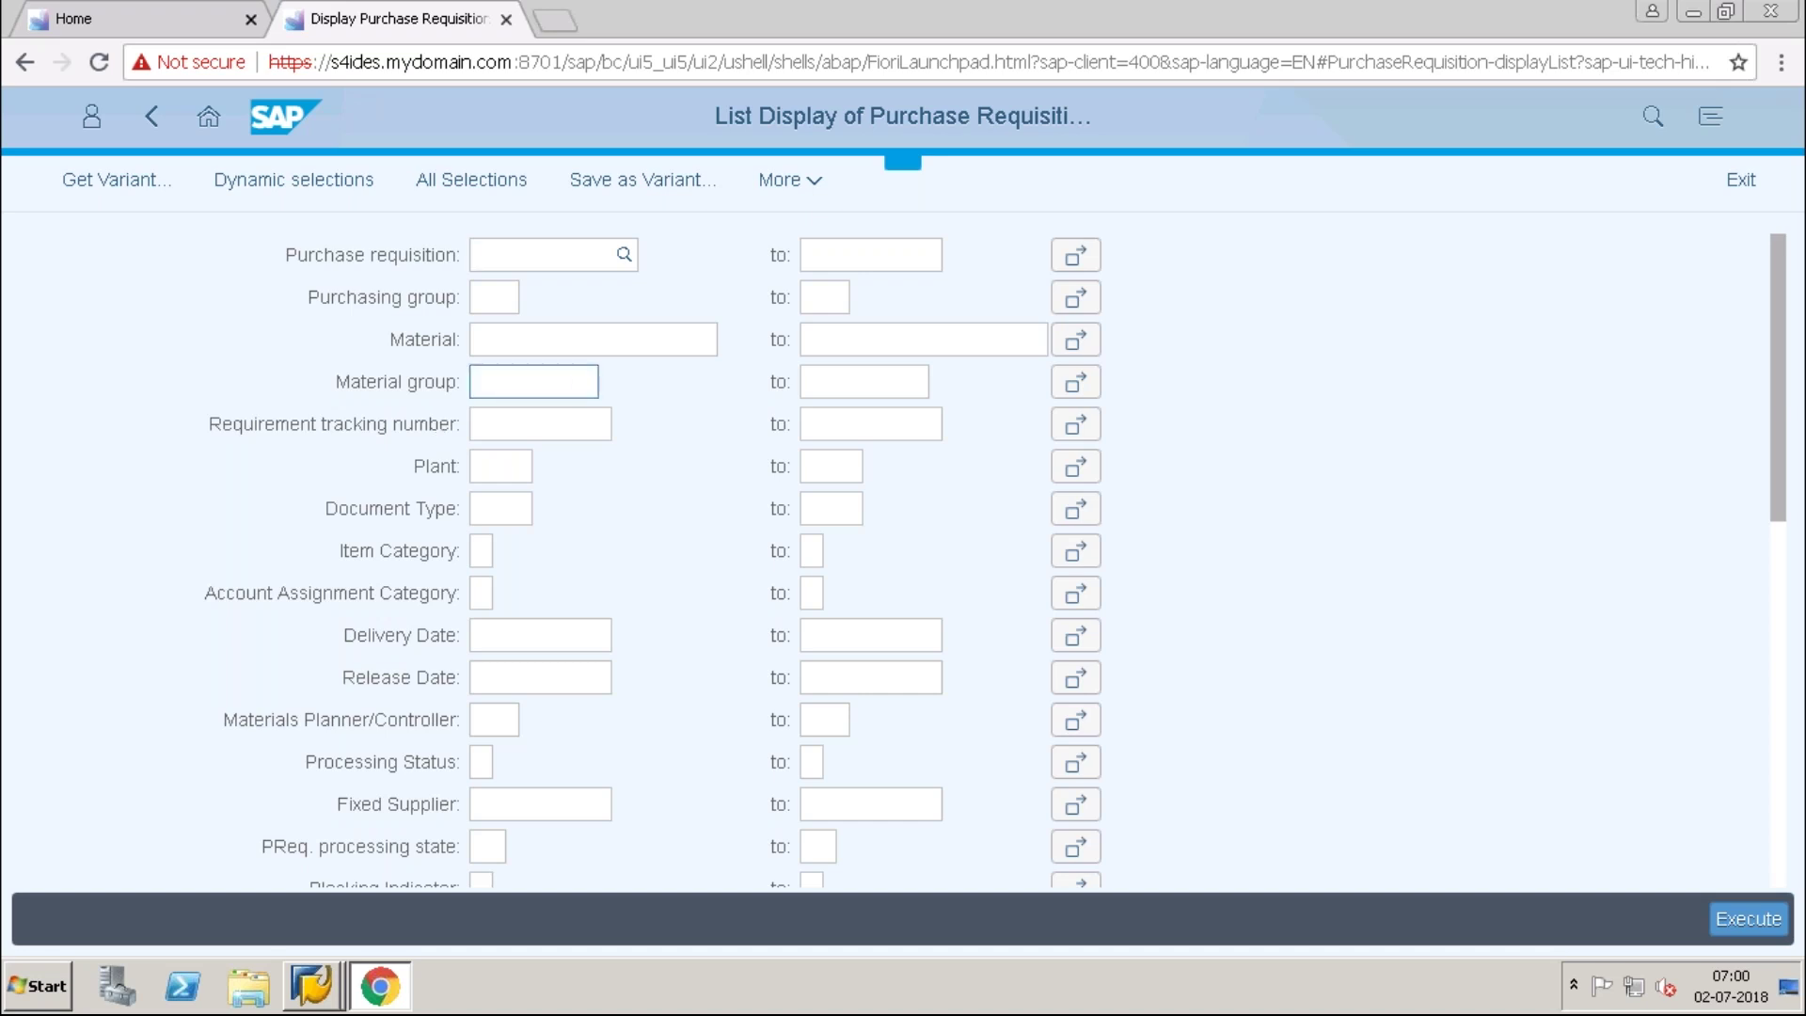
left_click(499, 468)
type("1010")
key("F8")
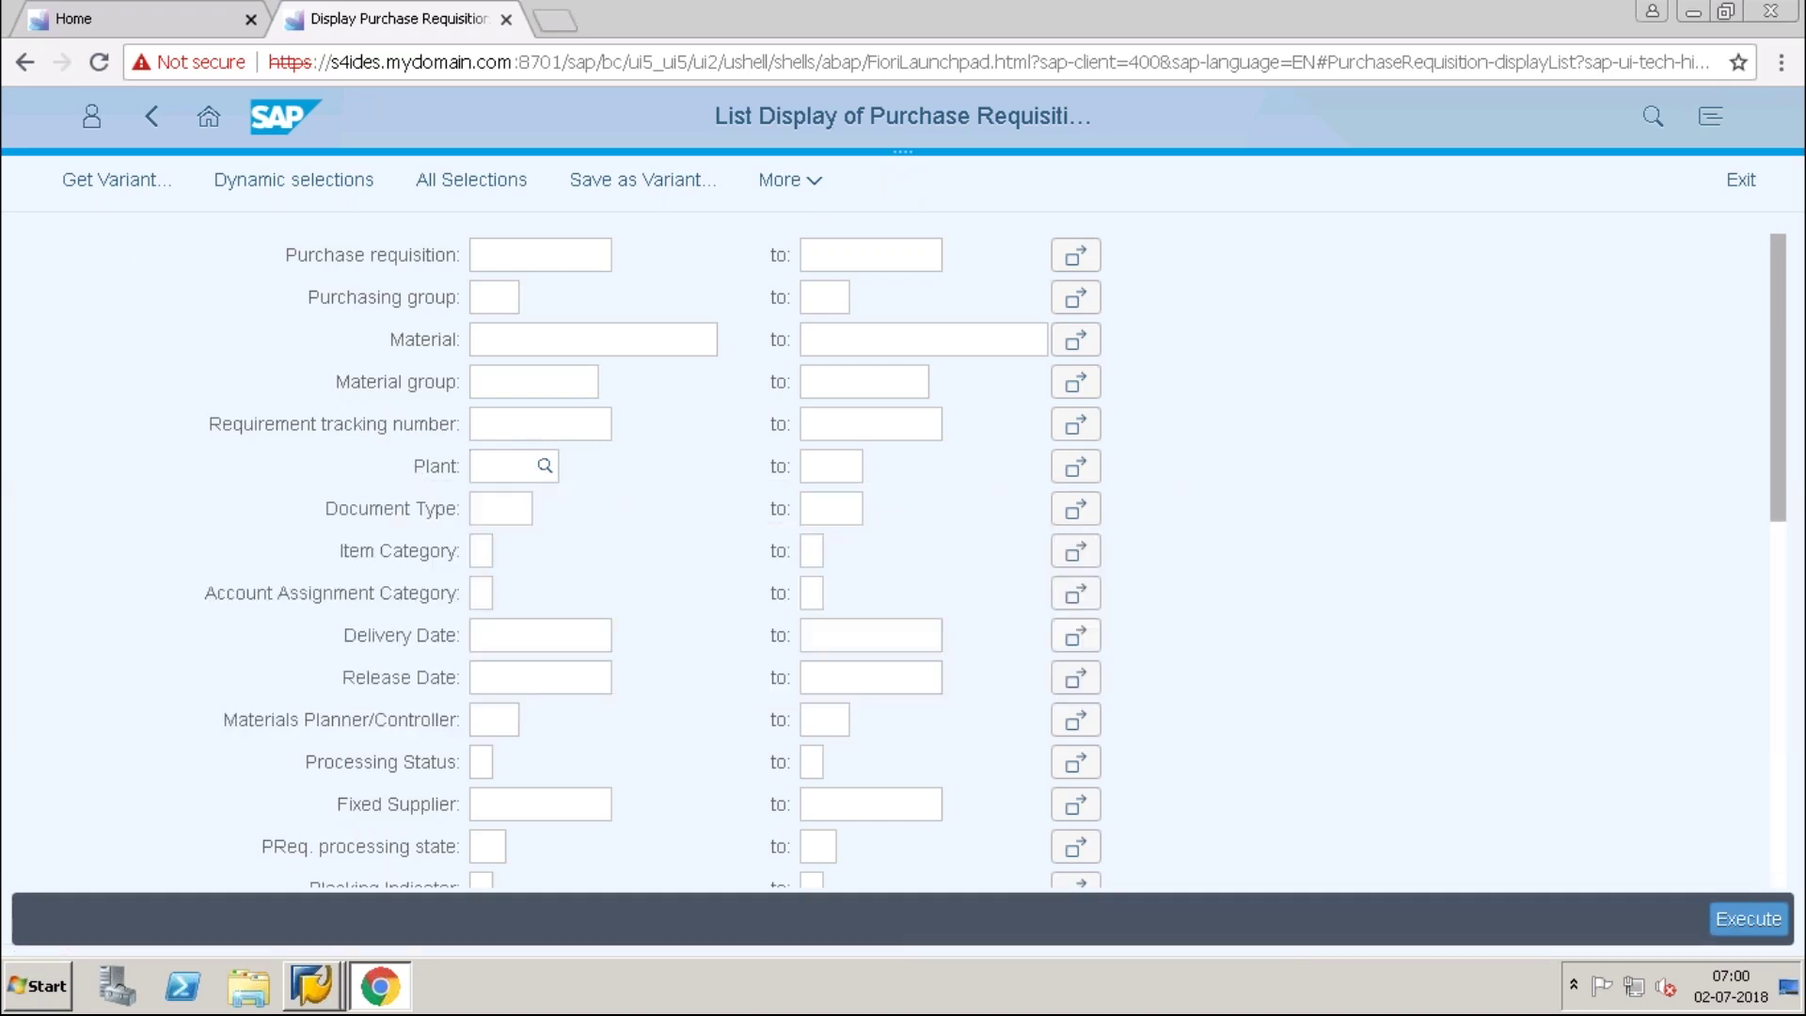
type("1010")
left_click(231, 587)
left_click(1737, 931)
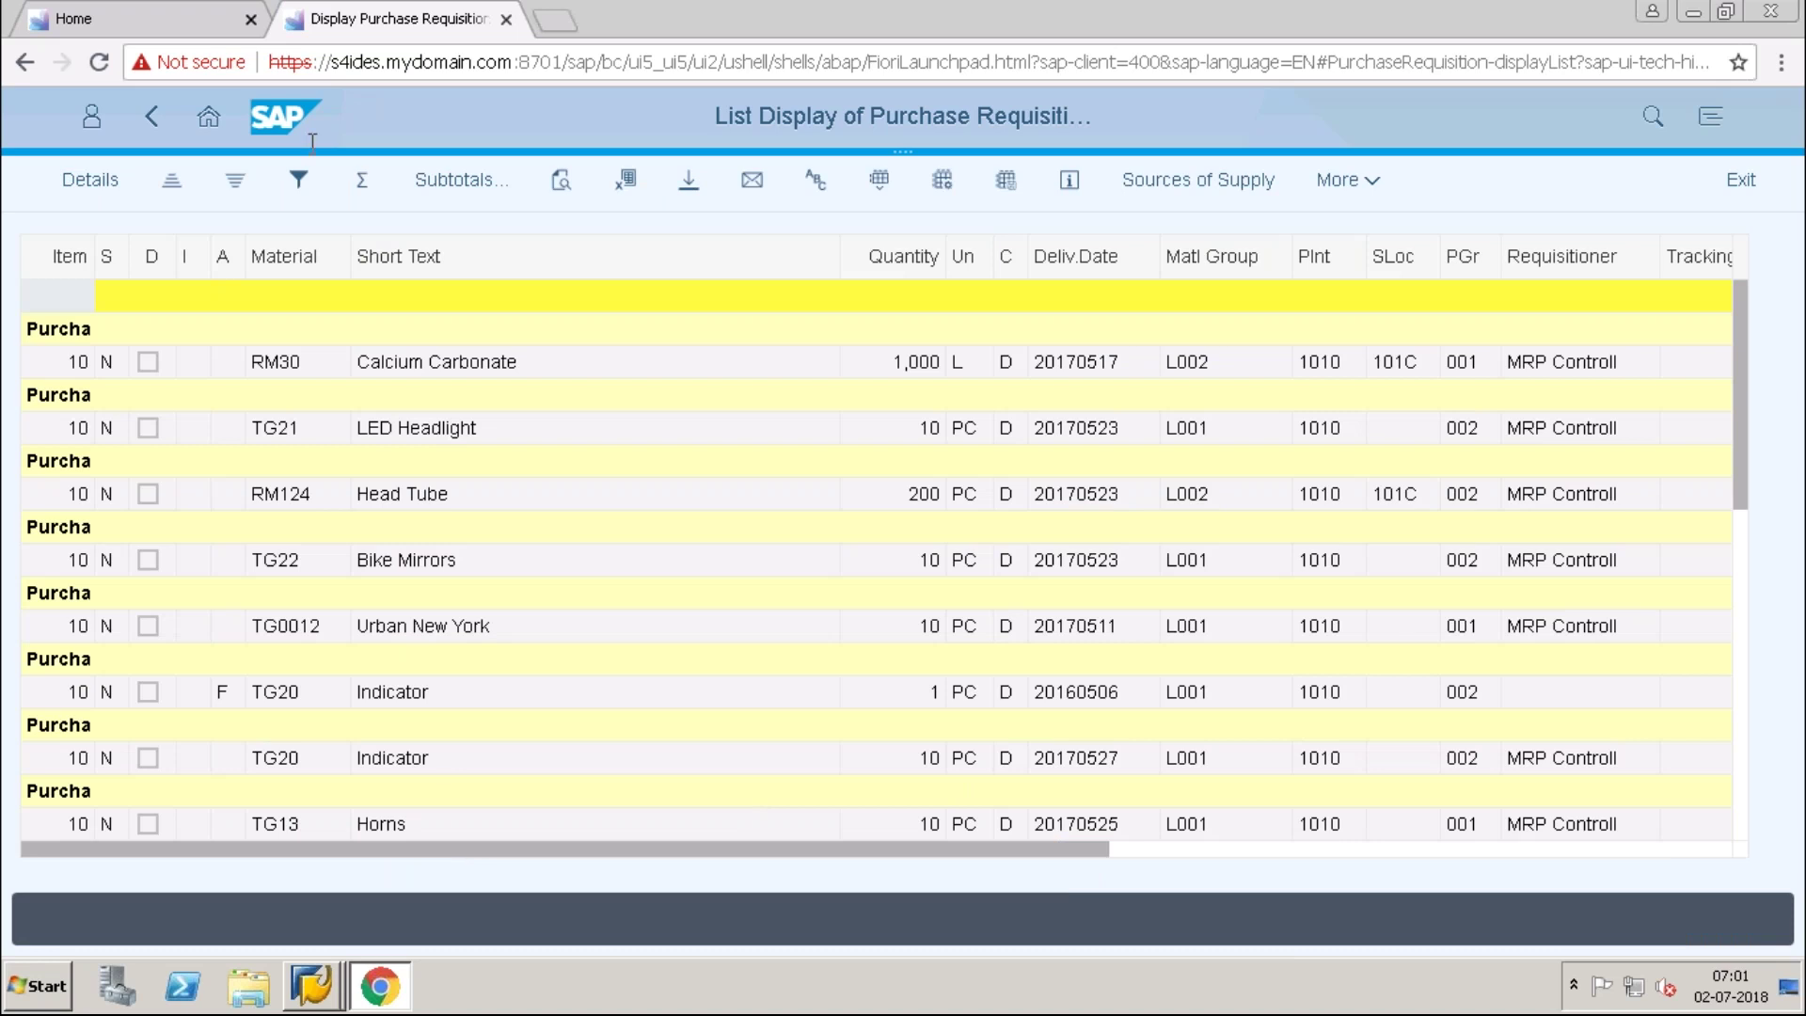
Add material TG10 (Bike Tools) to the selection criteria and rerun the requisition list.
left_click(153, 119)
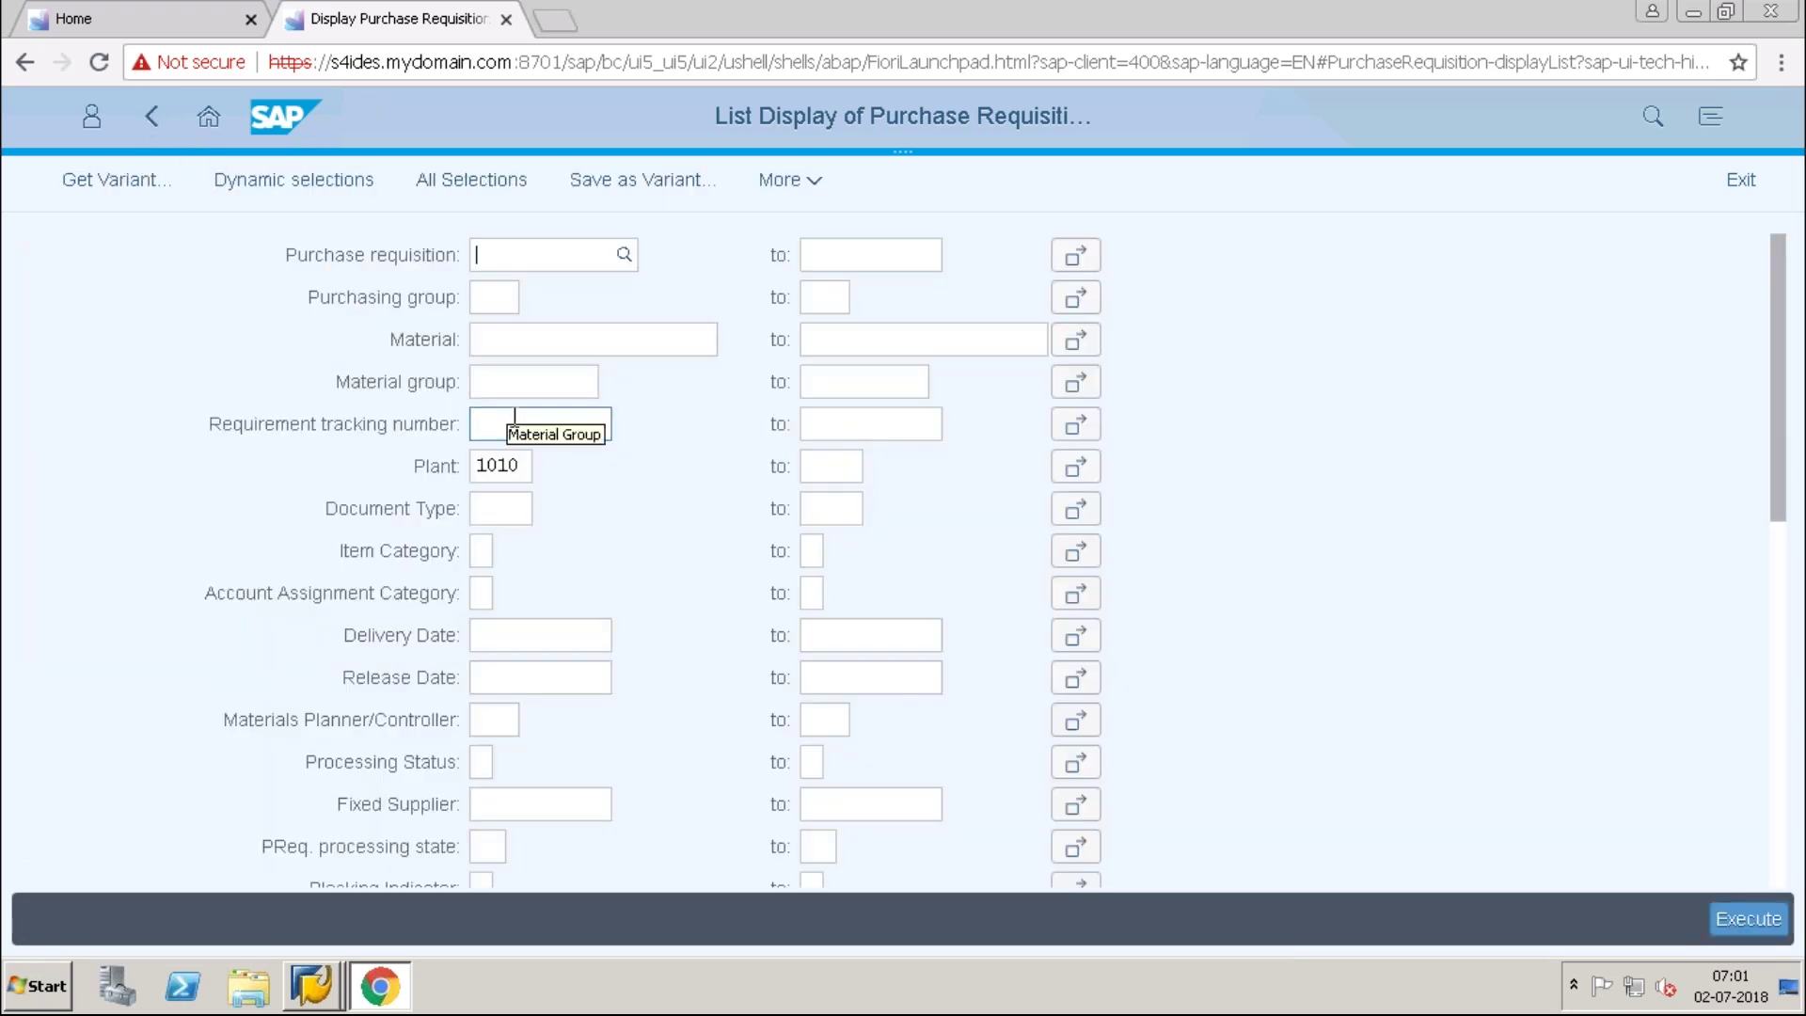
left_click(507, 342)
type("TG10")
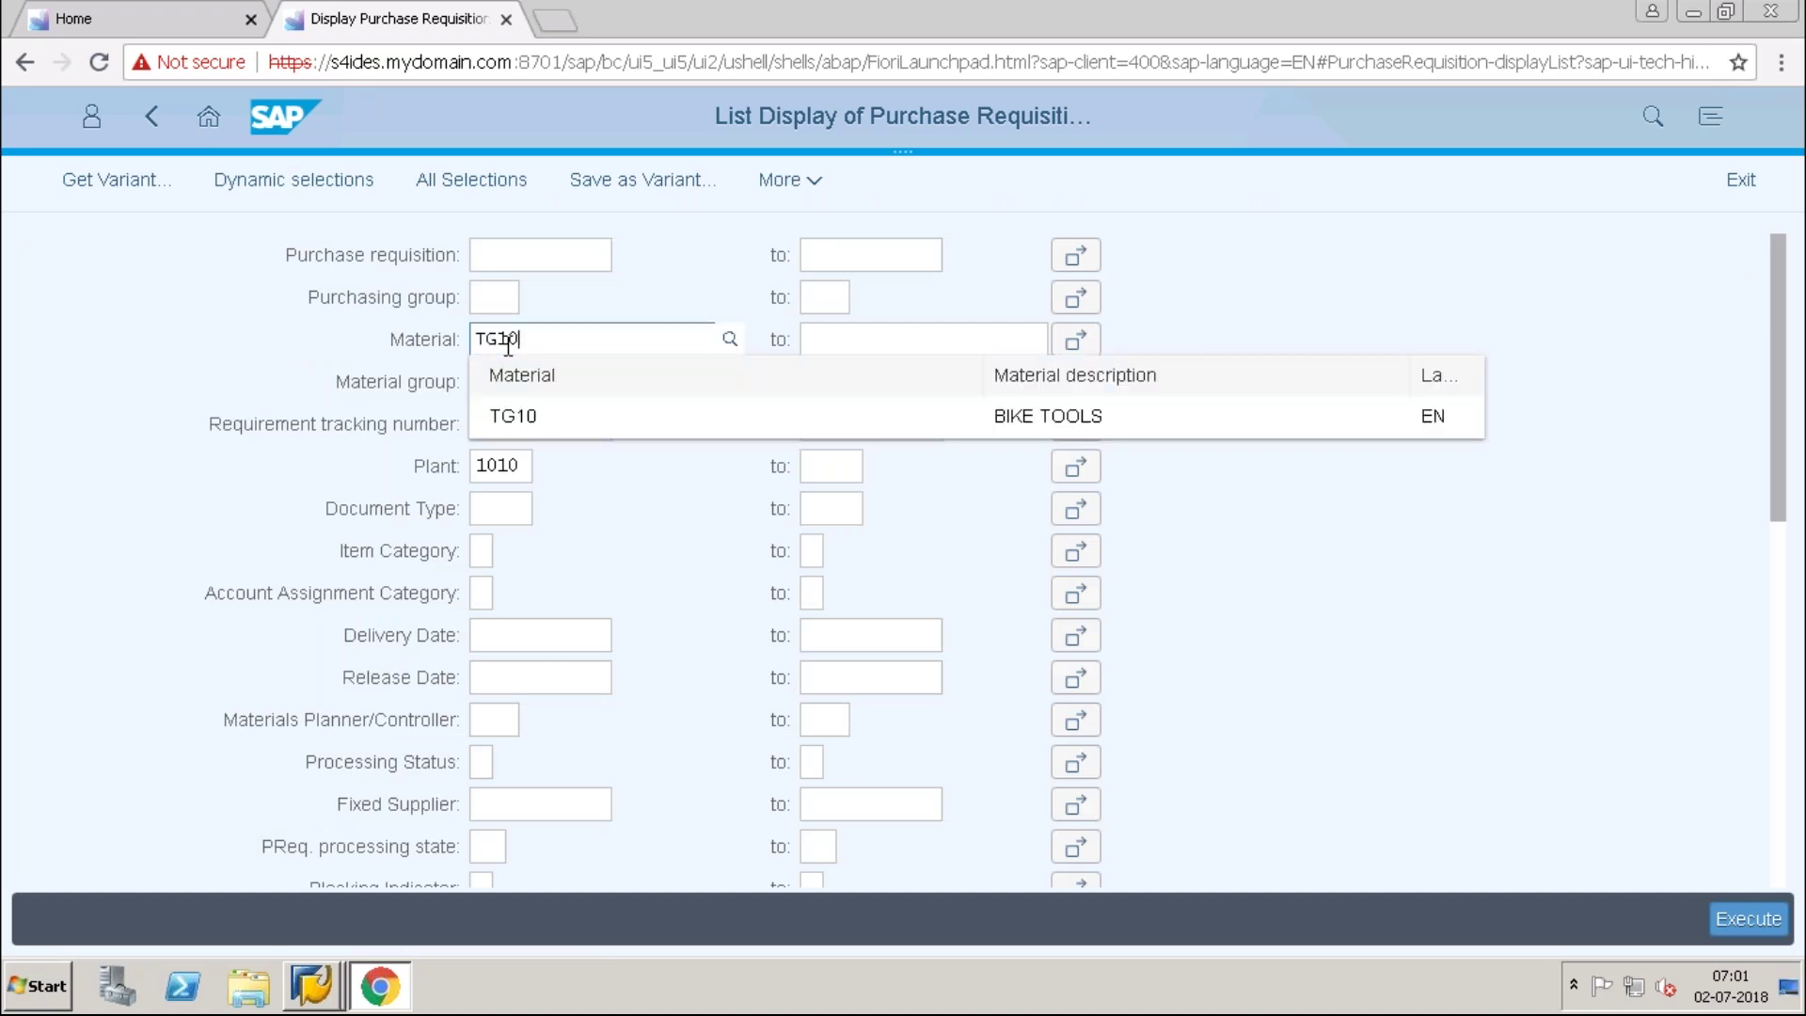
left_click(517, 416)
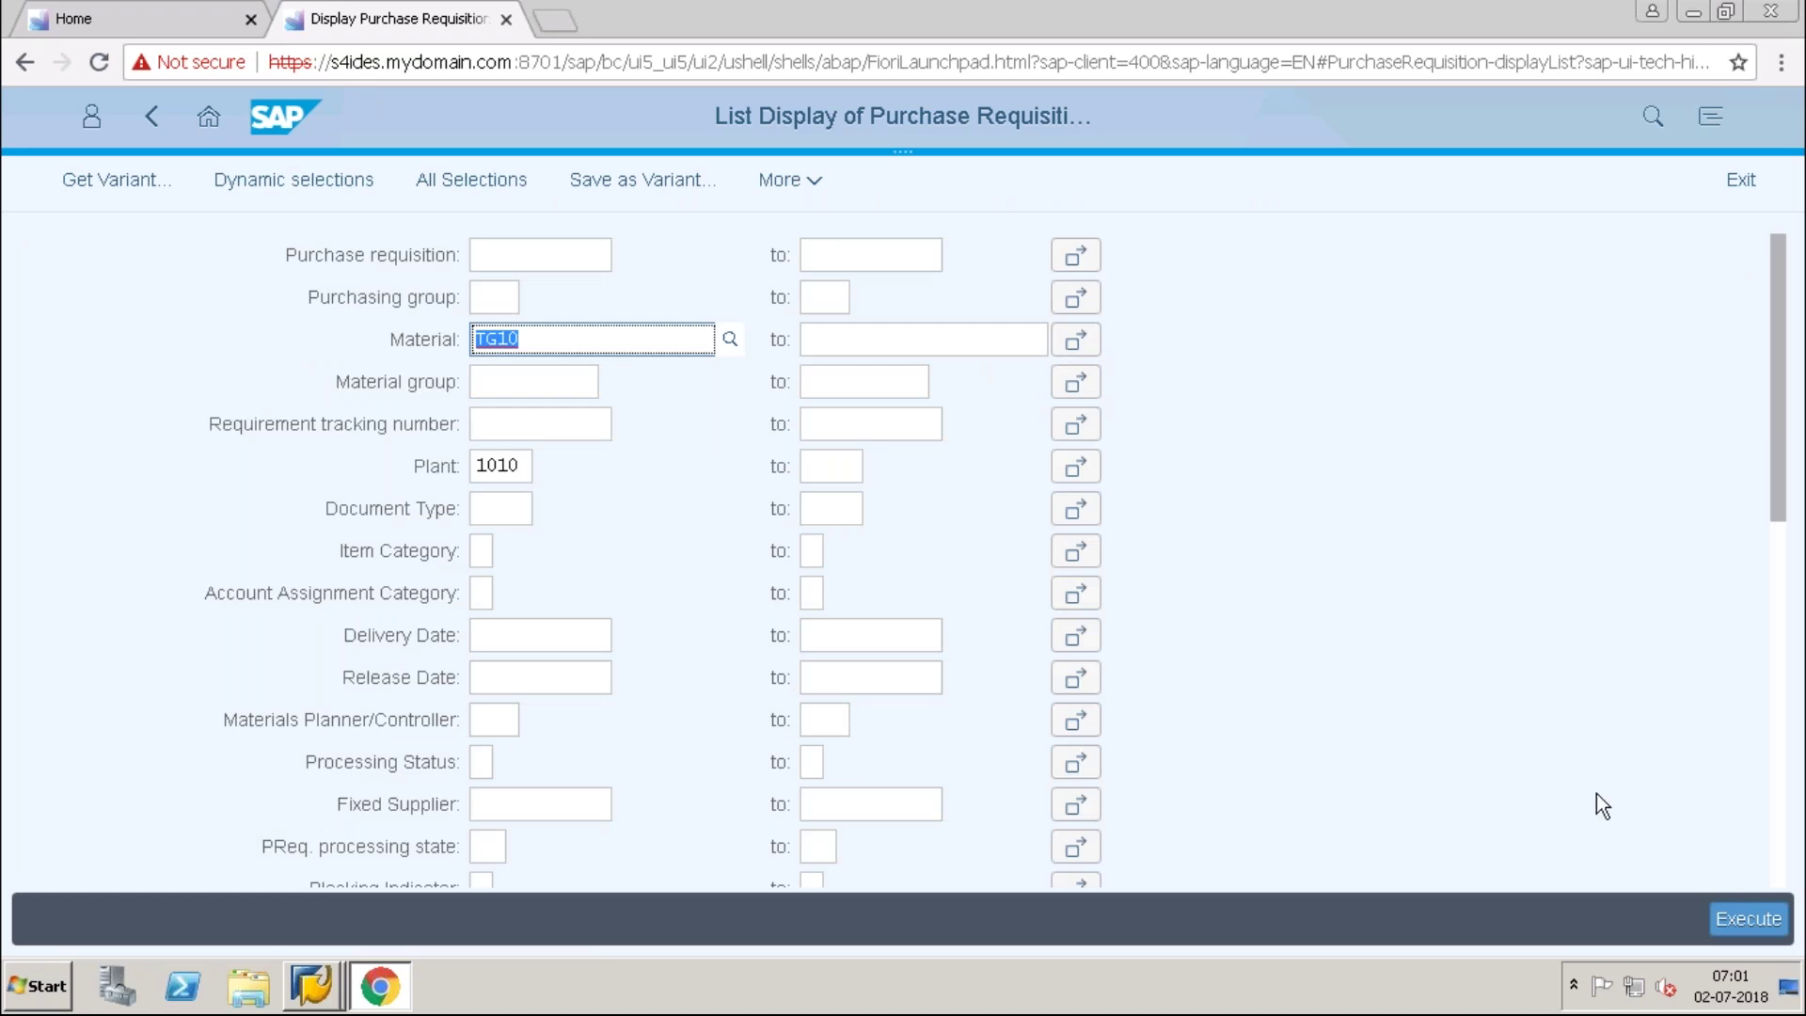
left_click(1743, 918)
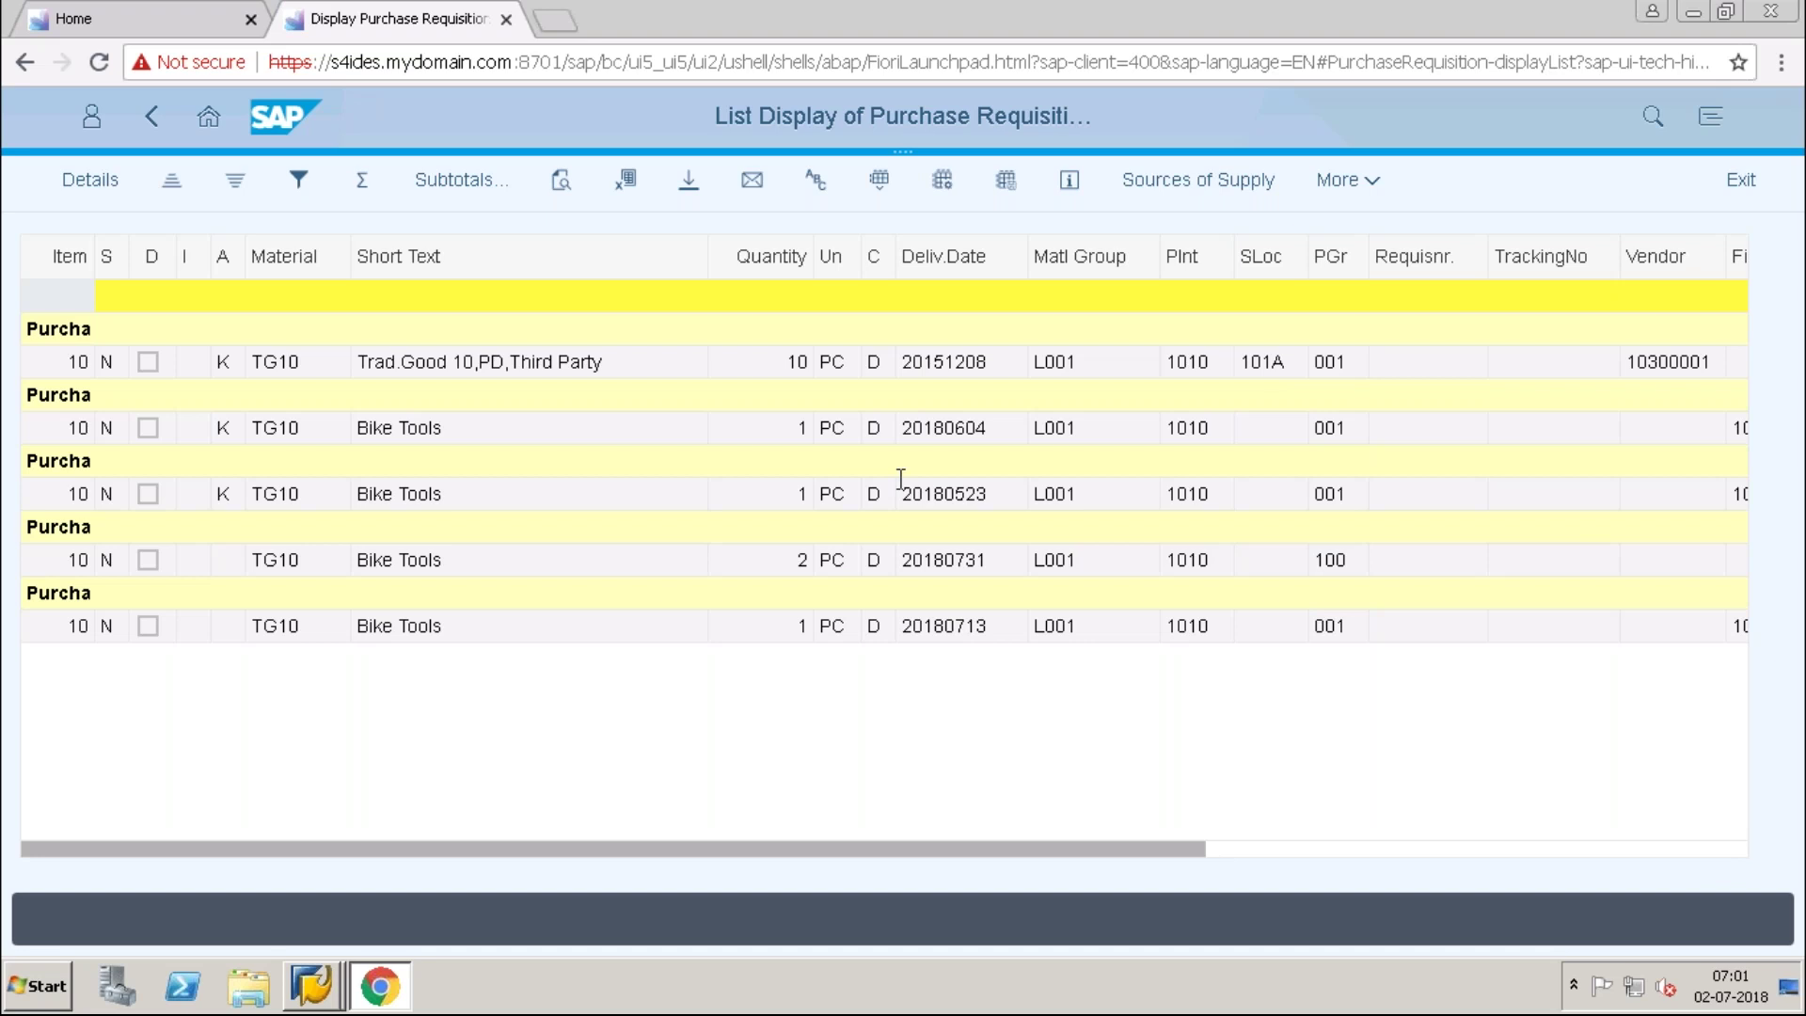
Select the last TG10 requisition's delivery date in the list.
double_click(954, 629)
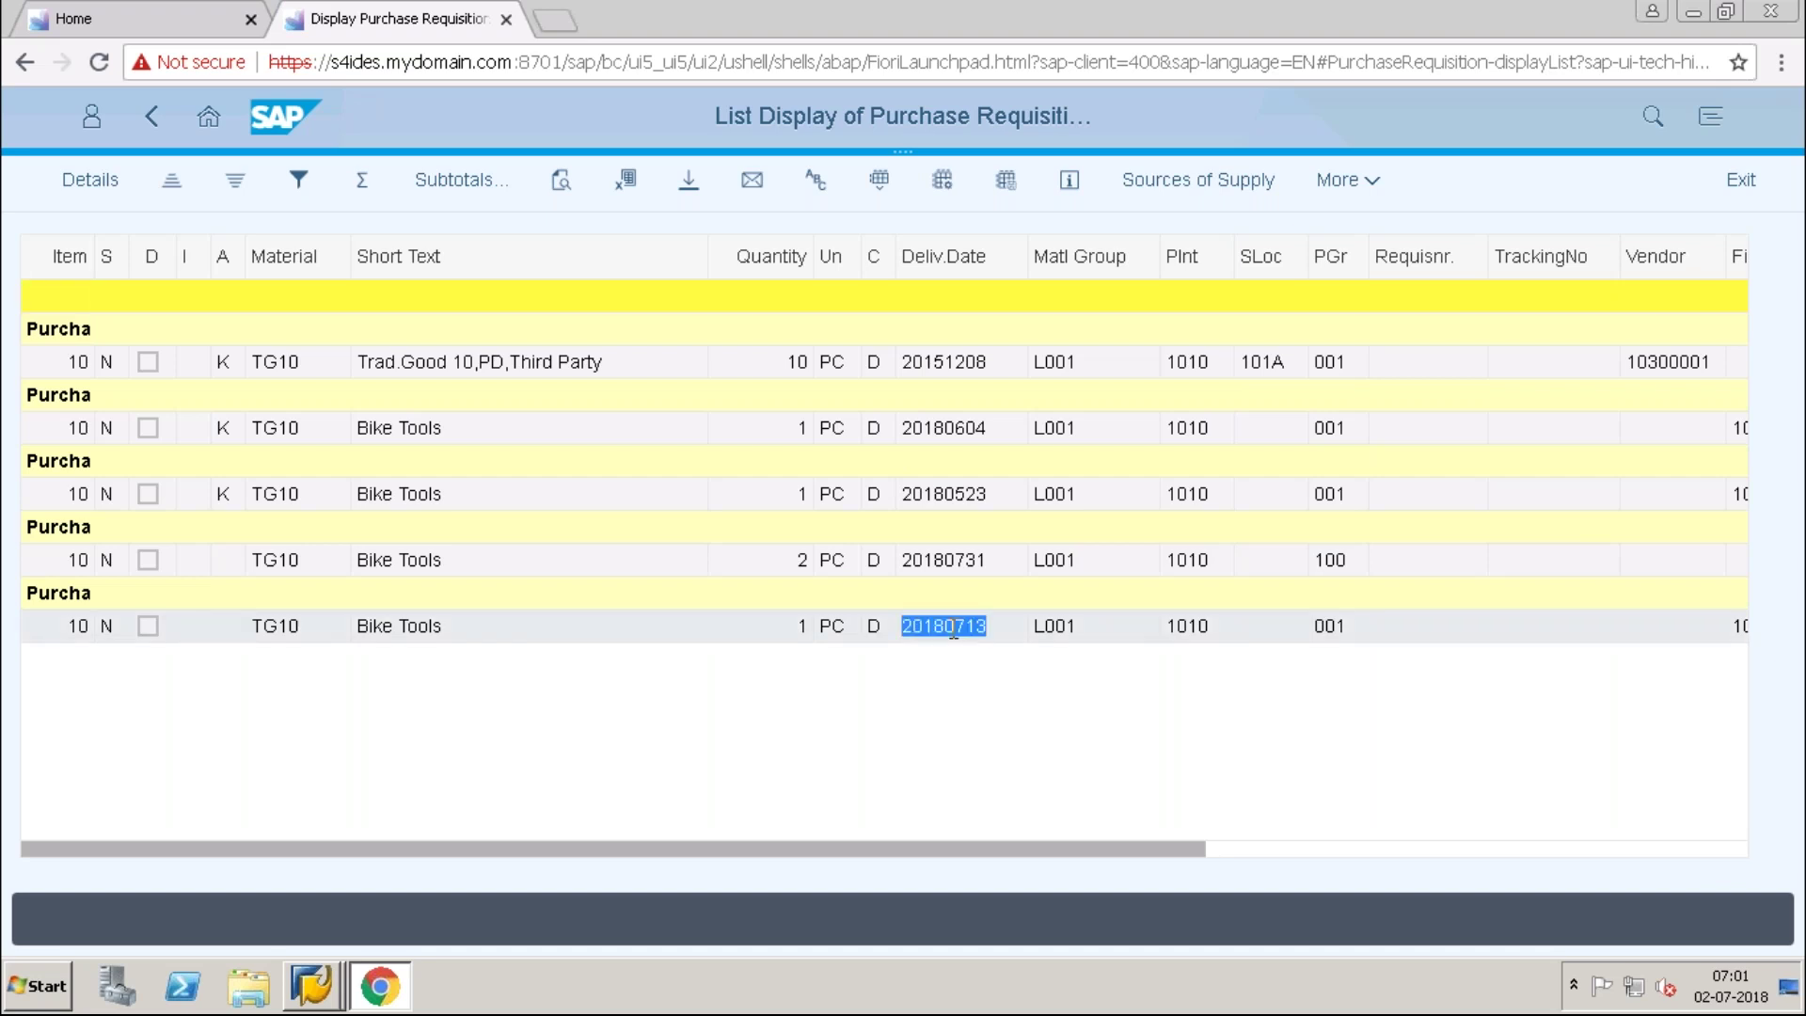
left_click(954, 628)
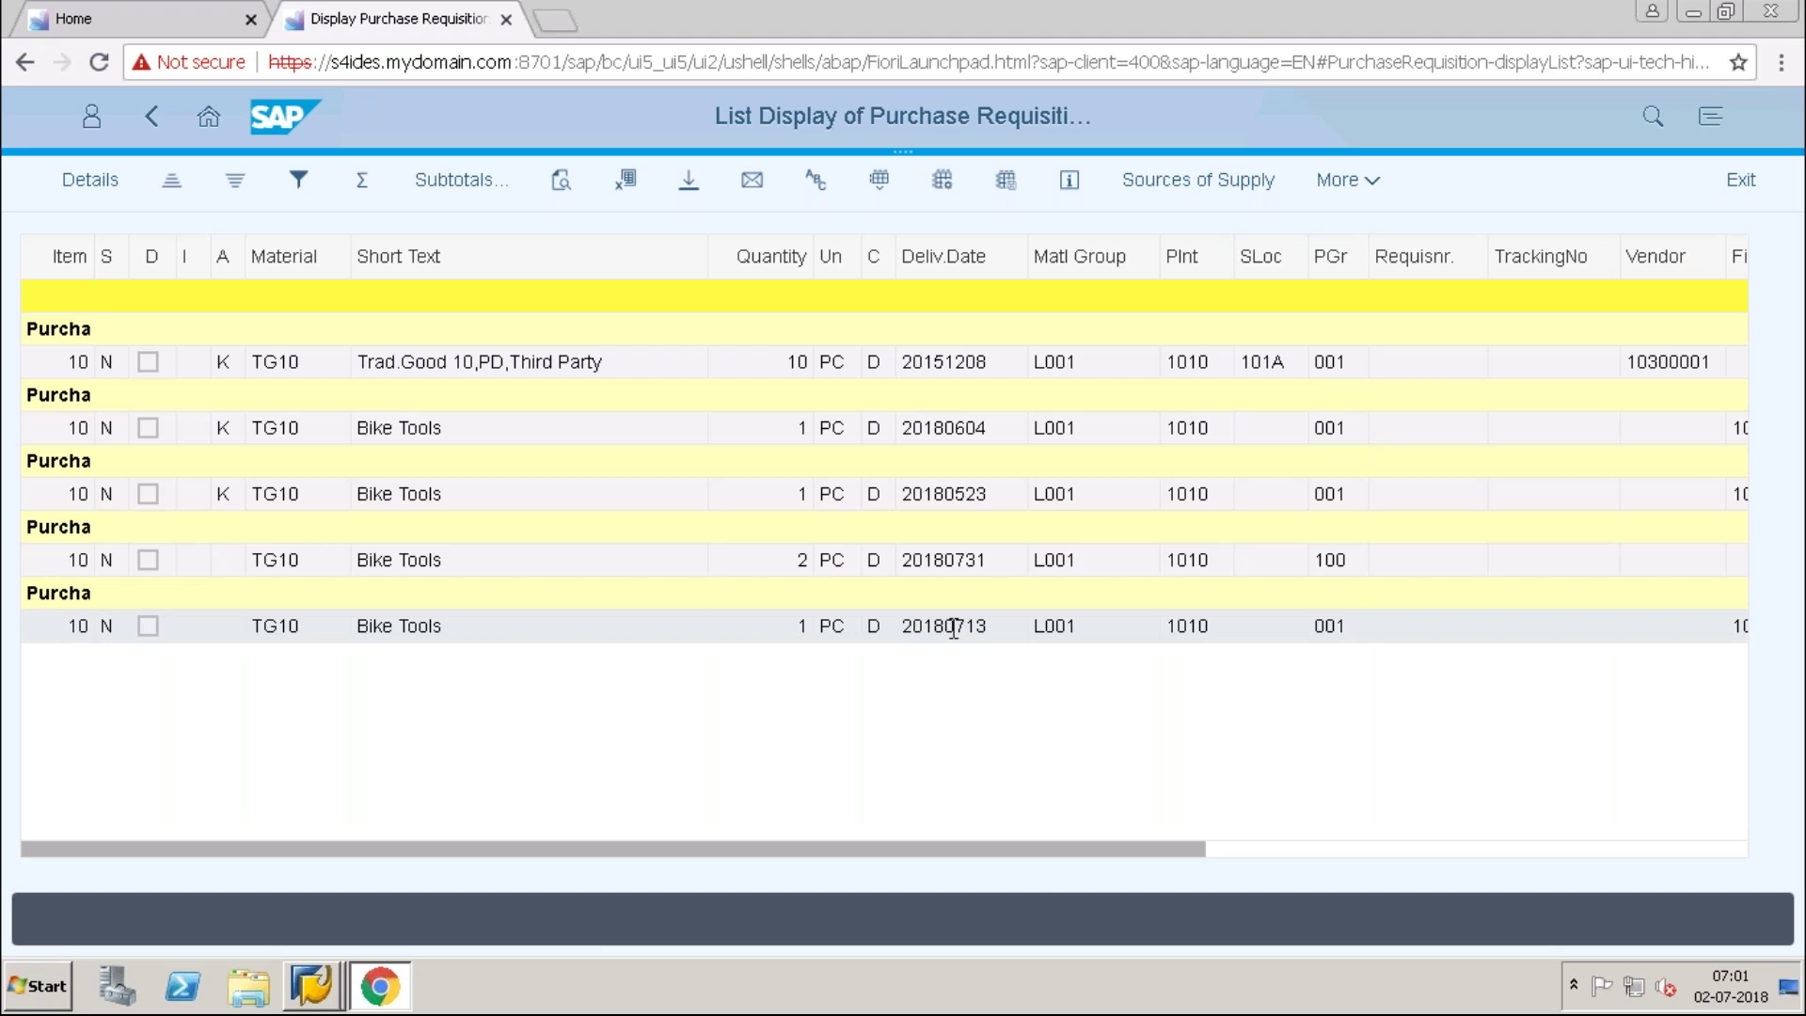
double_click(954, 629)
left_click(386, 616)
left_click(112, 186)
Check the More commands and Sources of Supply view, return to Basic List, and close the tab.
left_click(1367, 185)
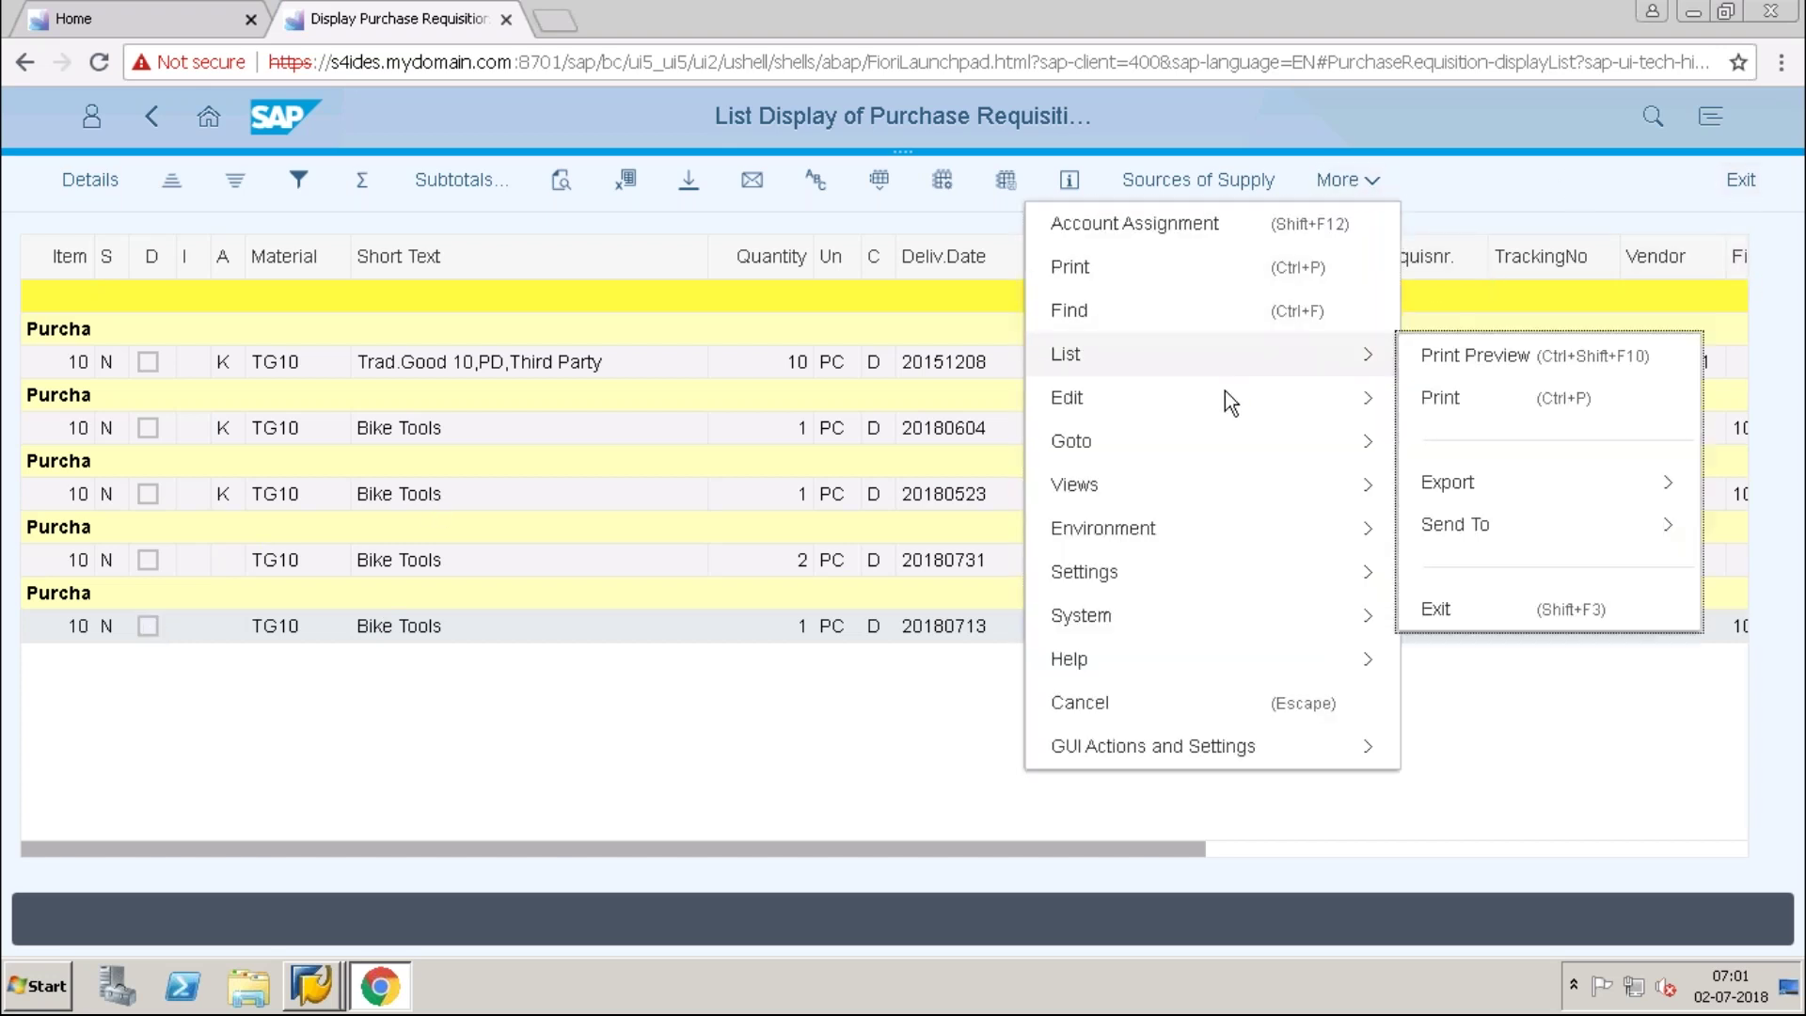
mouse_move(1223, 405)
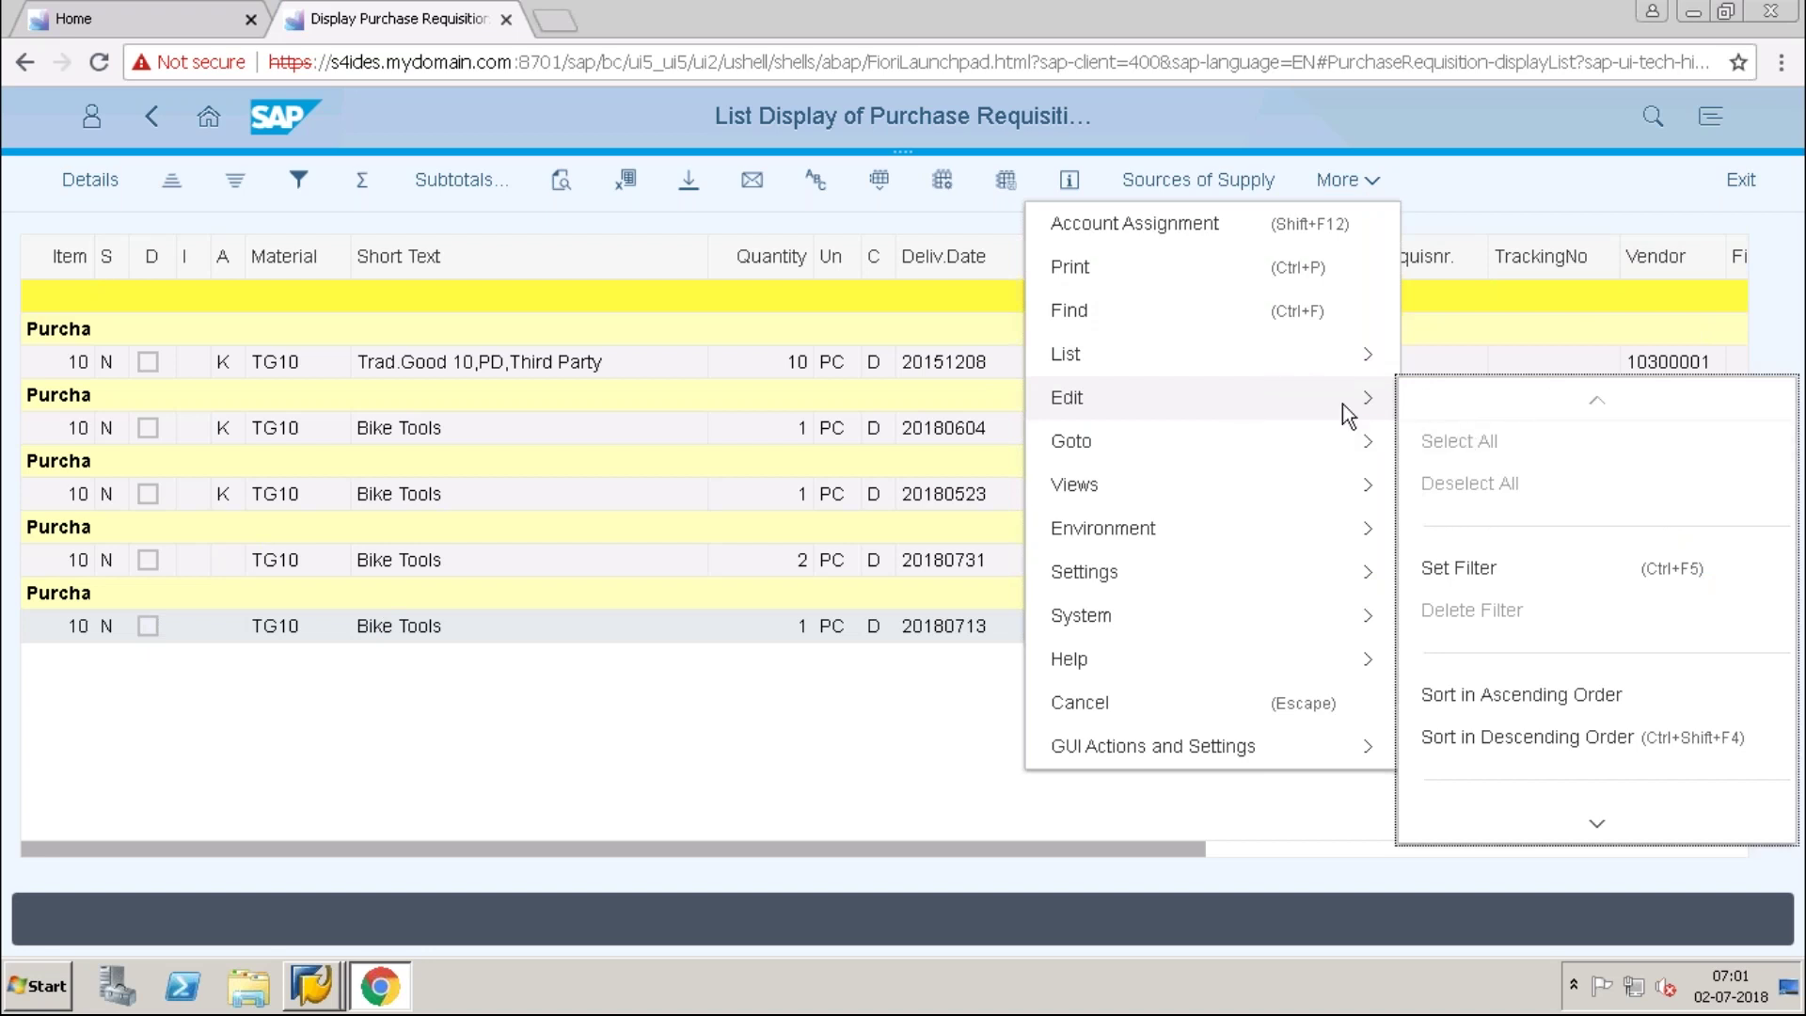
left_click(669, 619)
left_click(1193, 186)
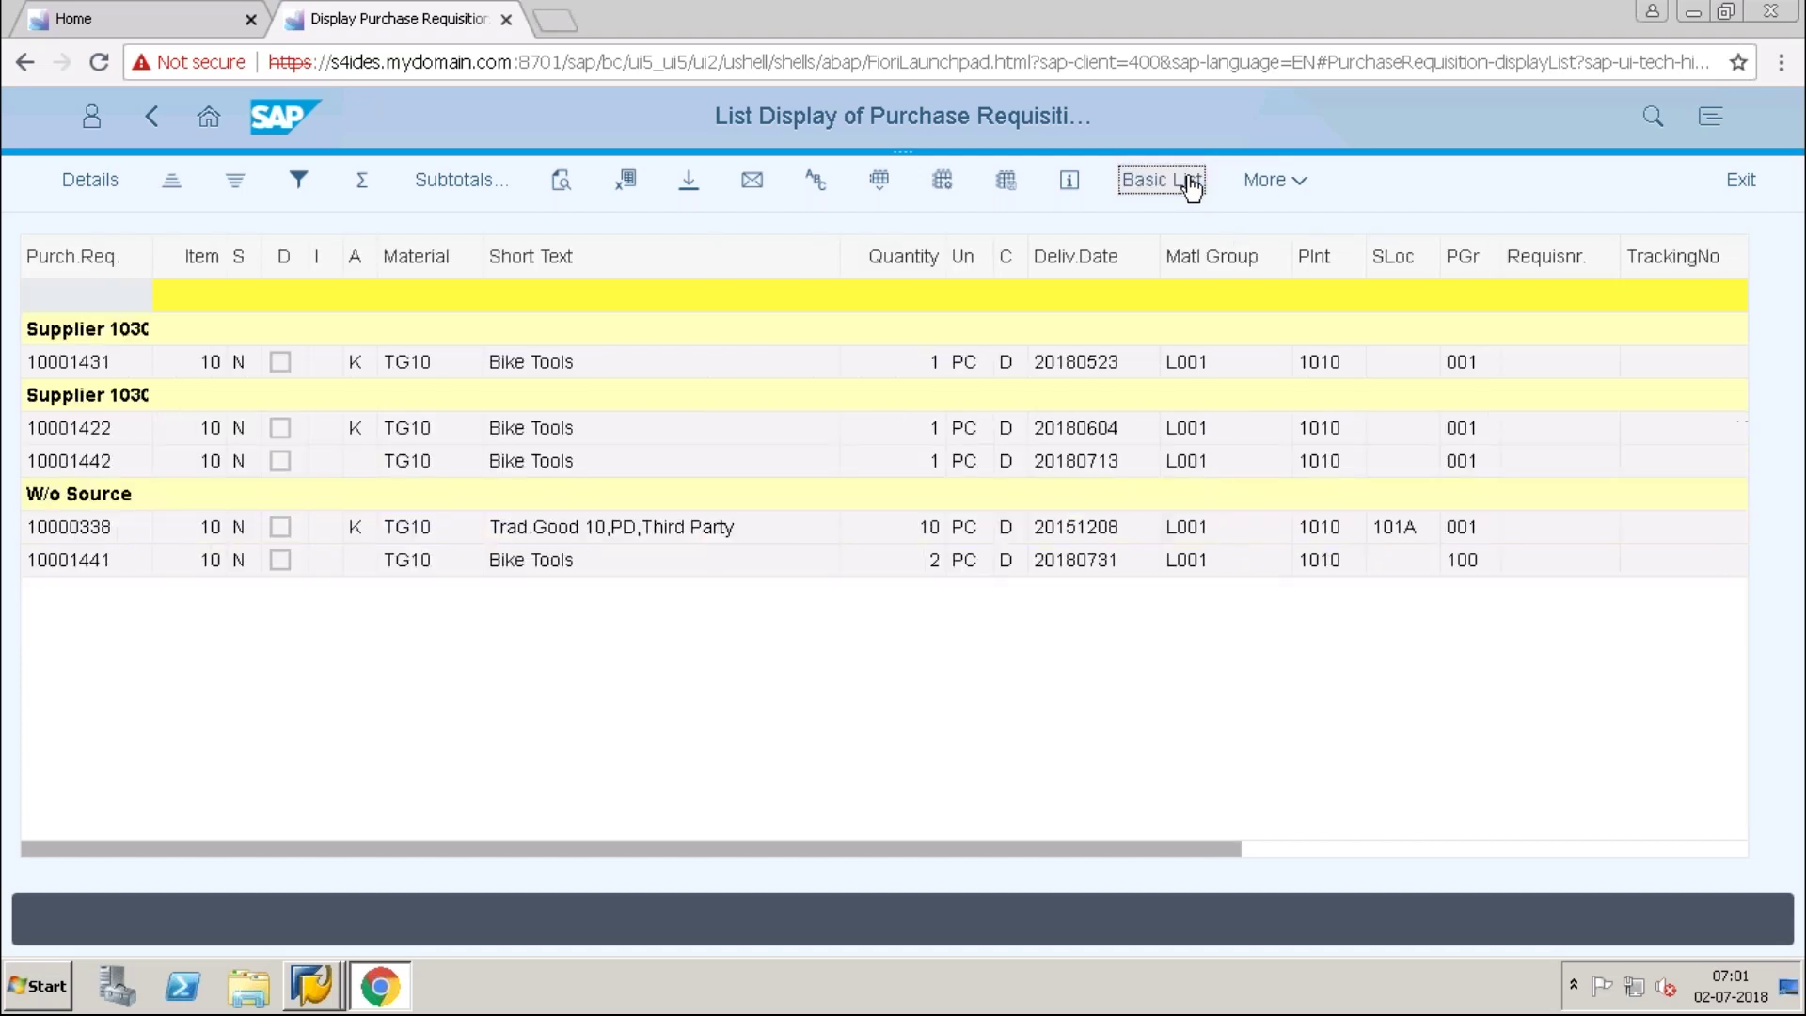
left_click(1191, 184)
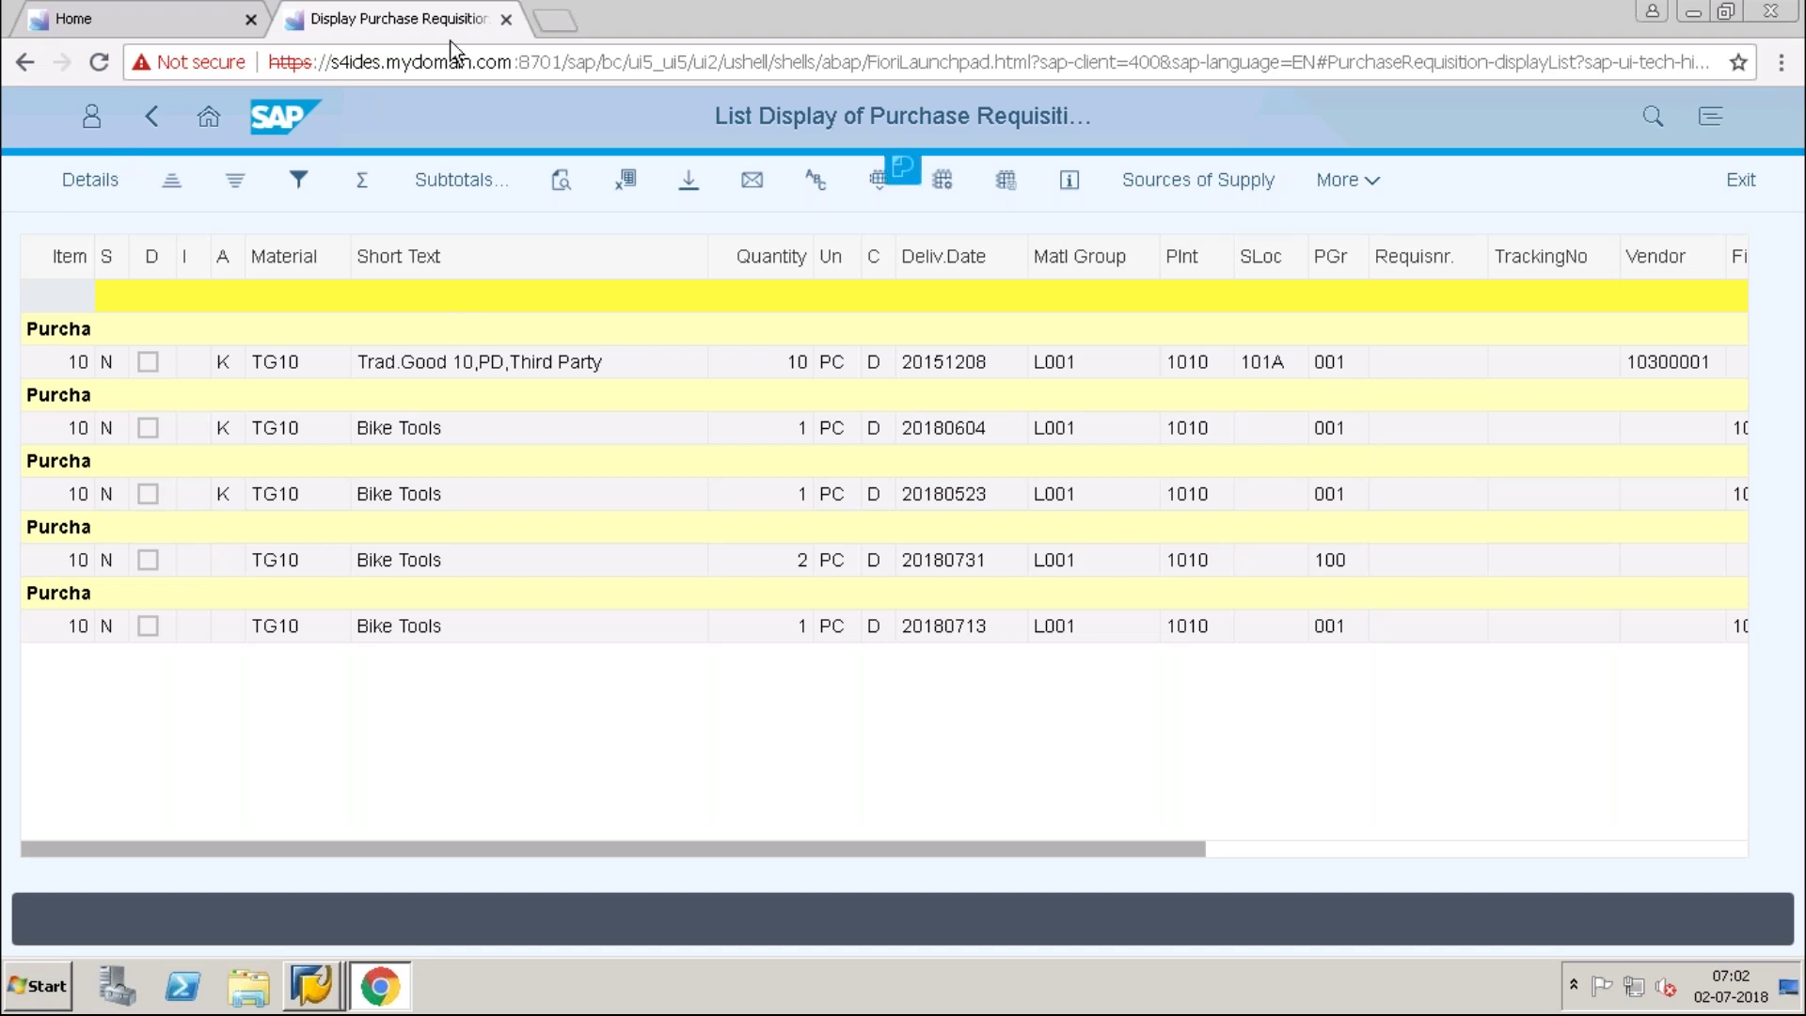
left_click(506, 20)
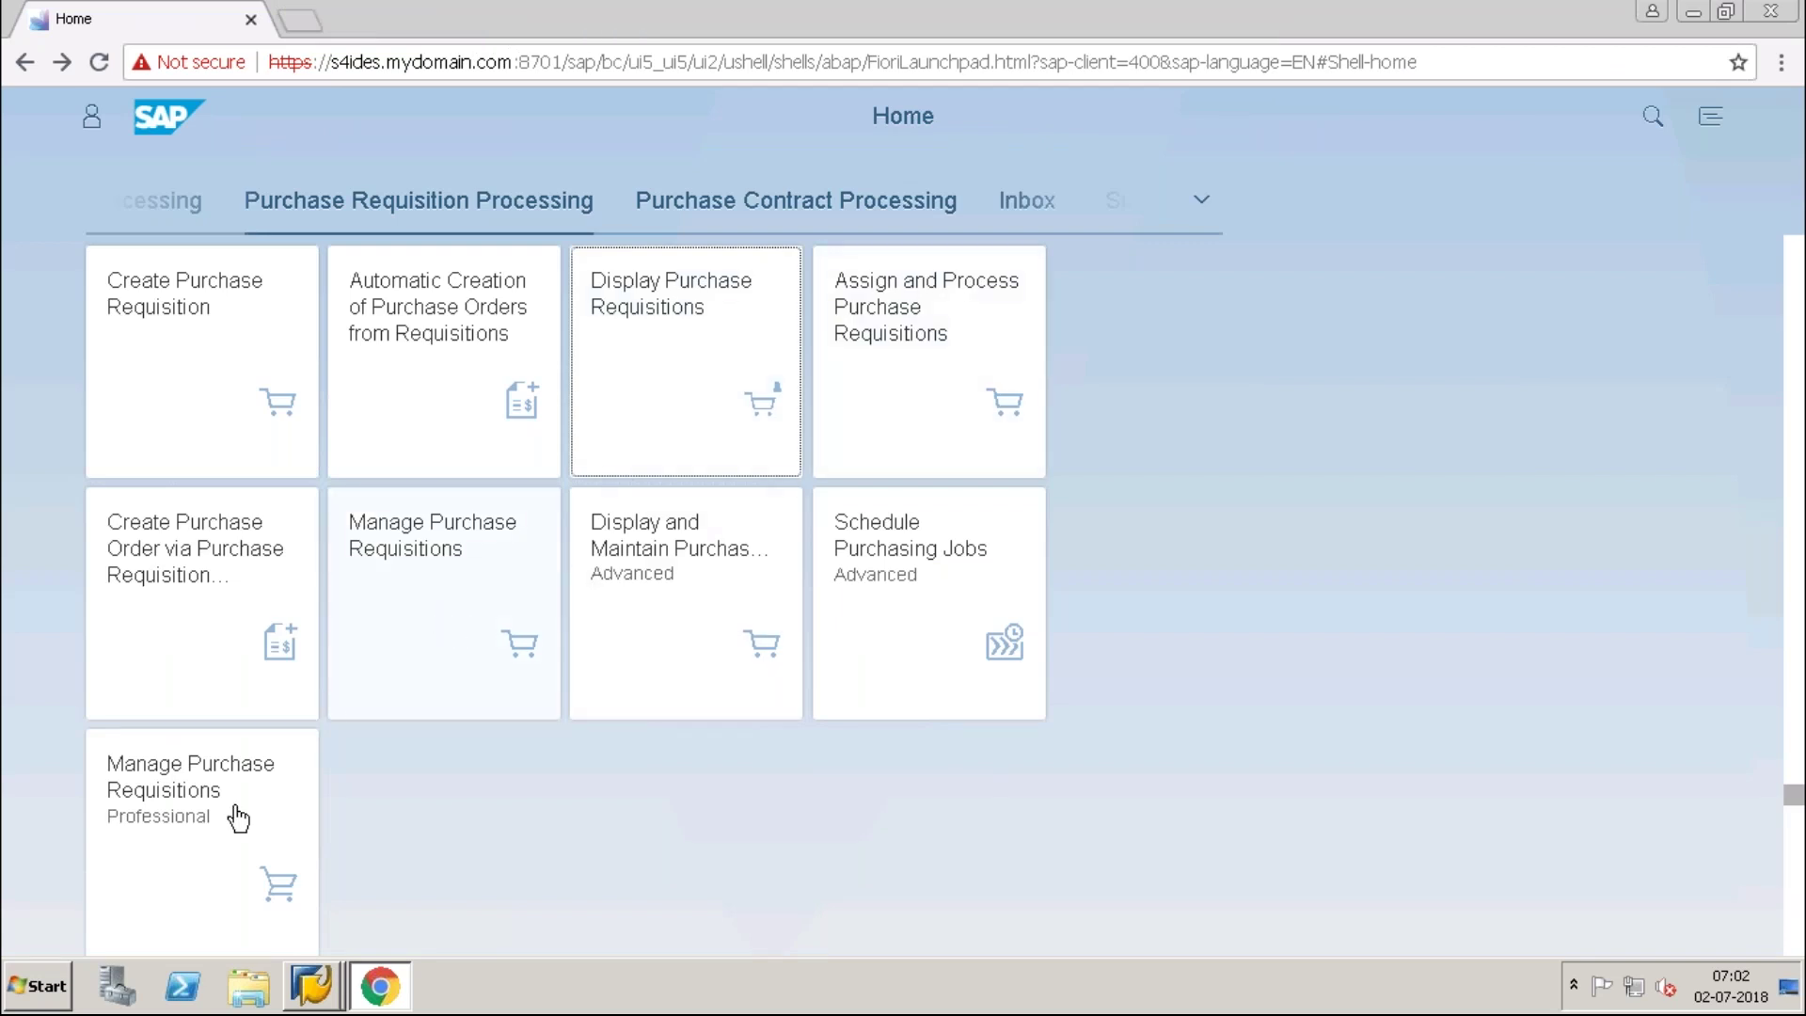
Open Manage Purchase Requisitions and set the Plant filter to 1010.
left_click(505, 546)
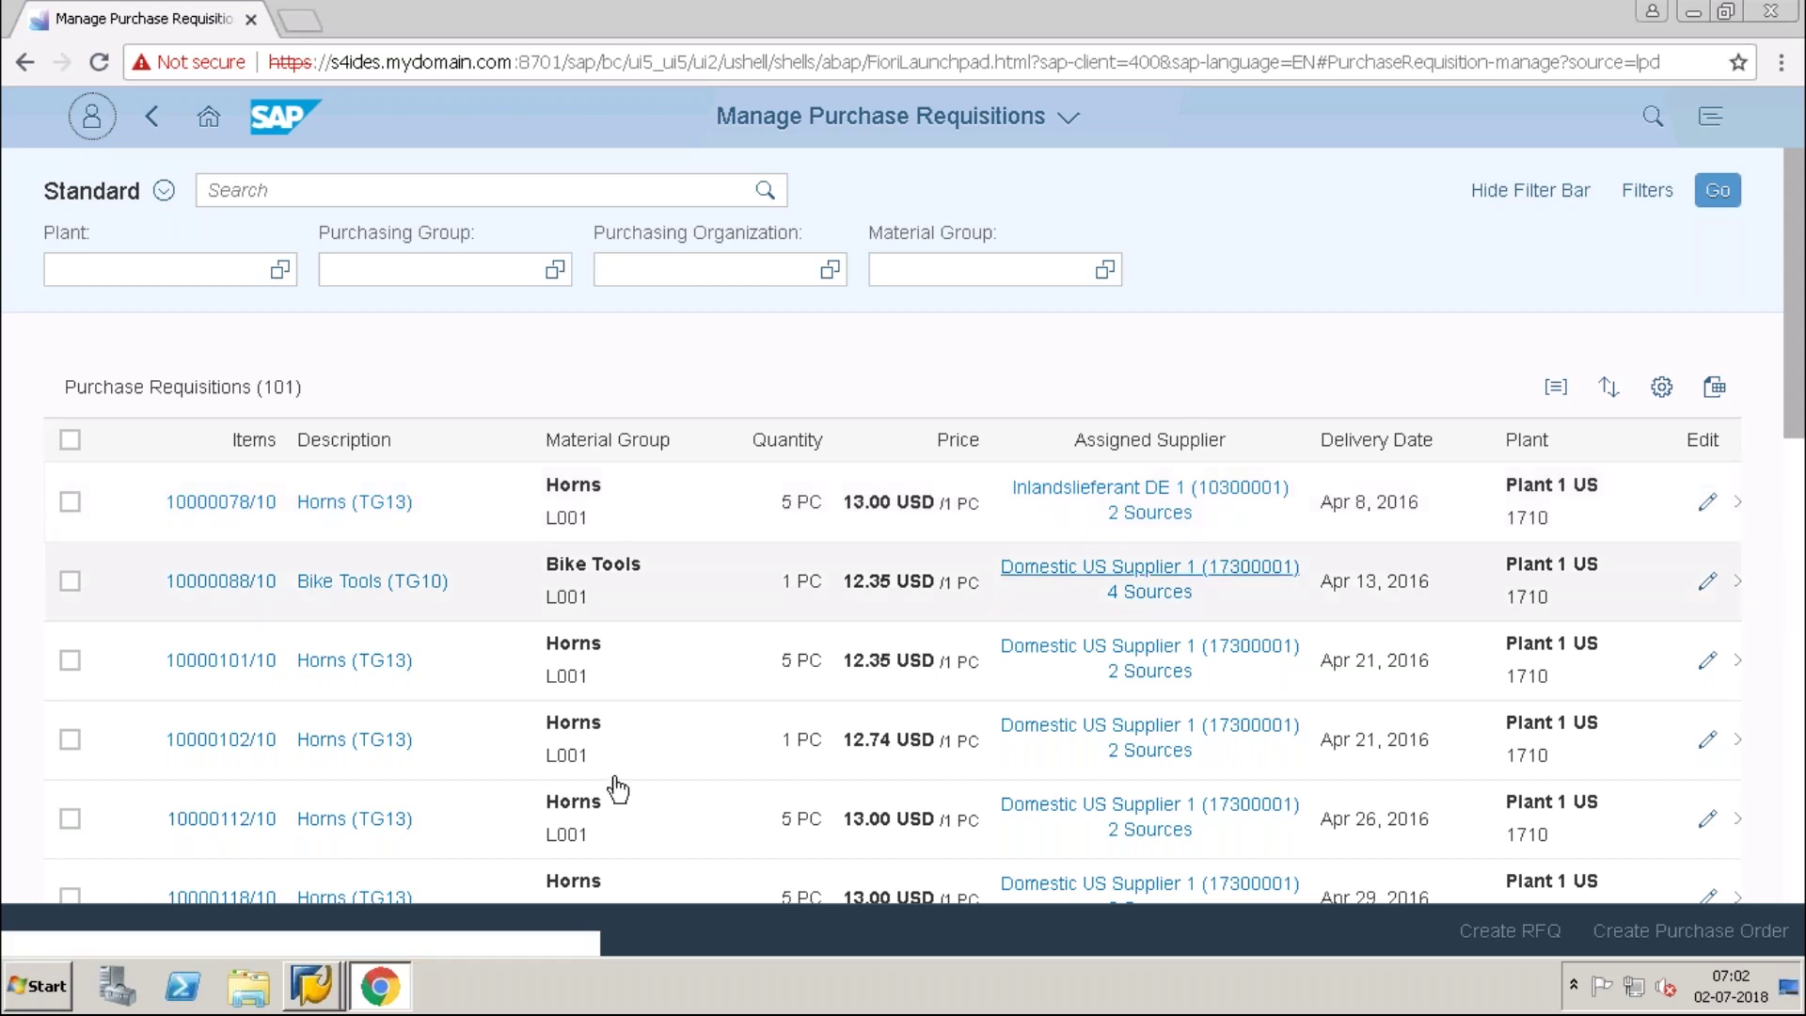
left_click(198, 269)
type("1010")
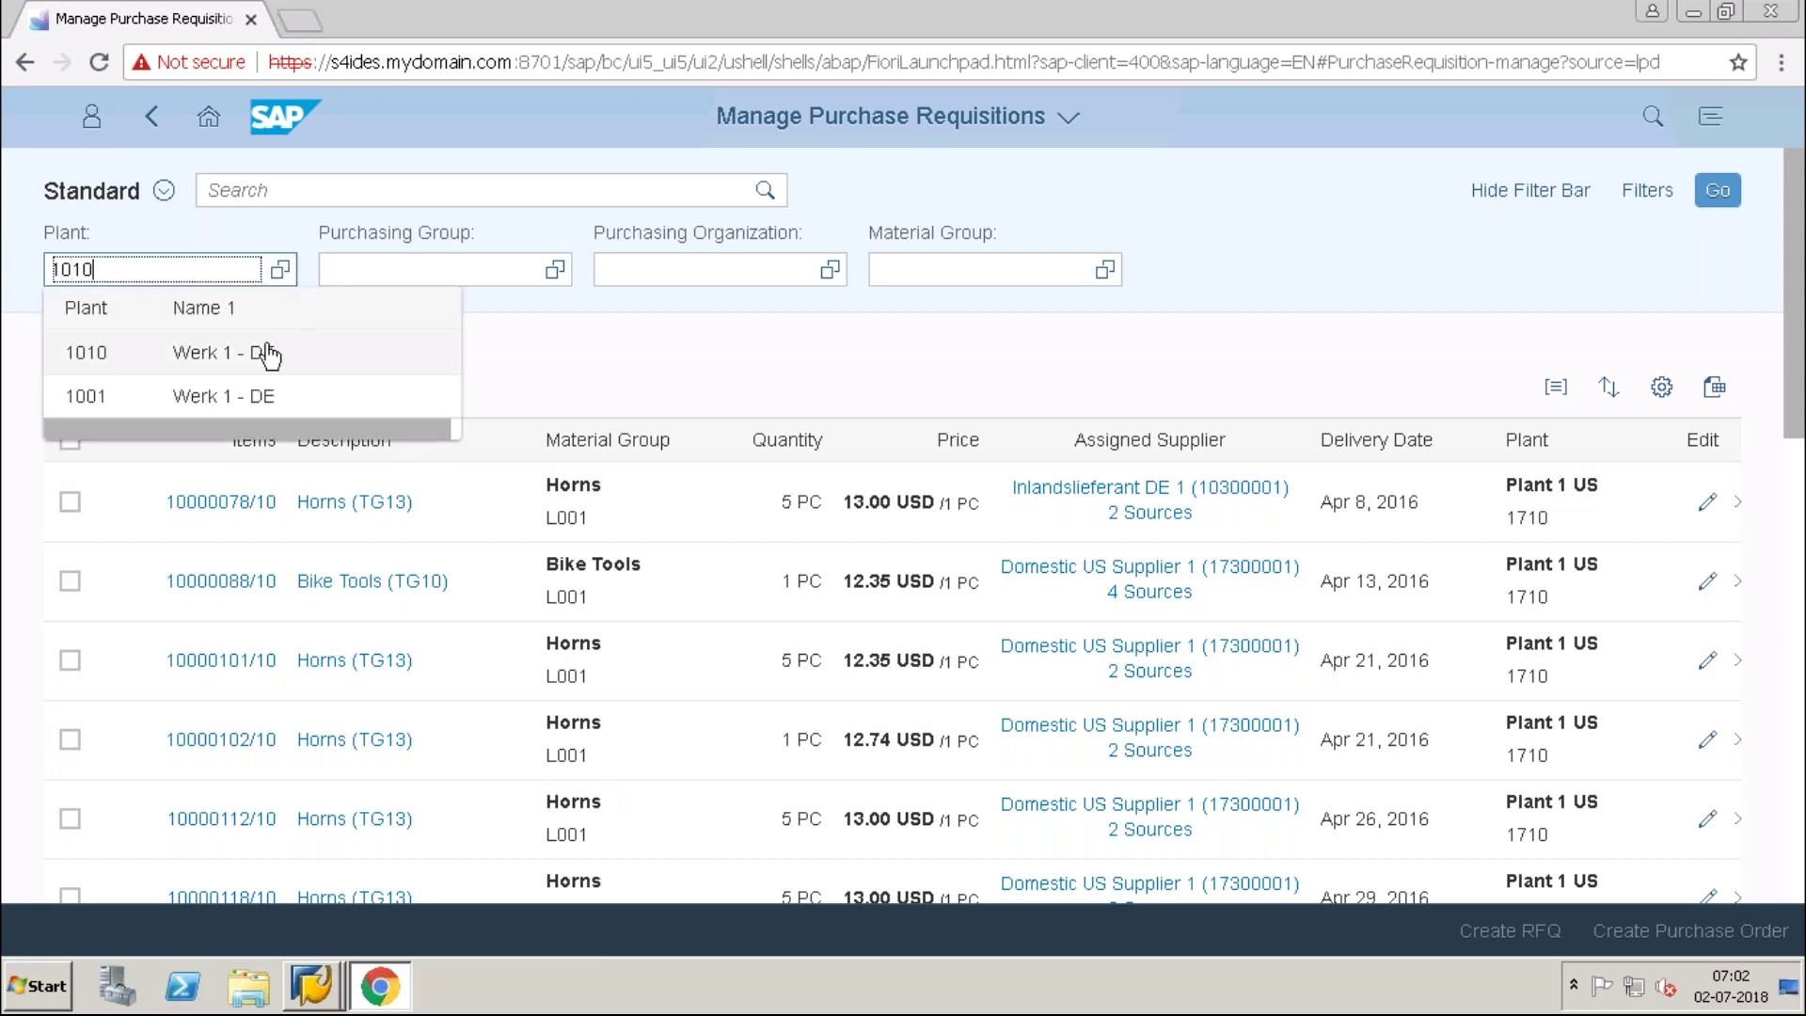
left_click(270, 355)
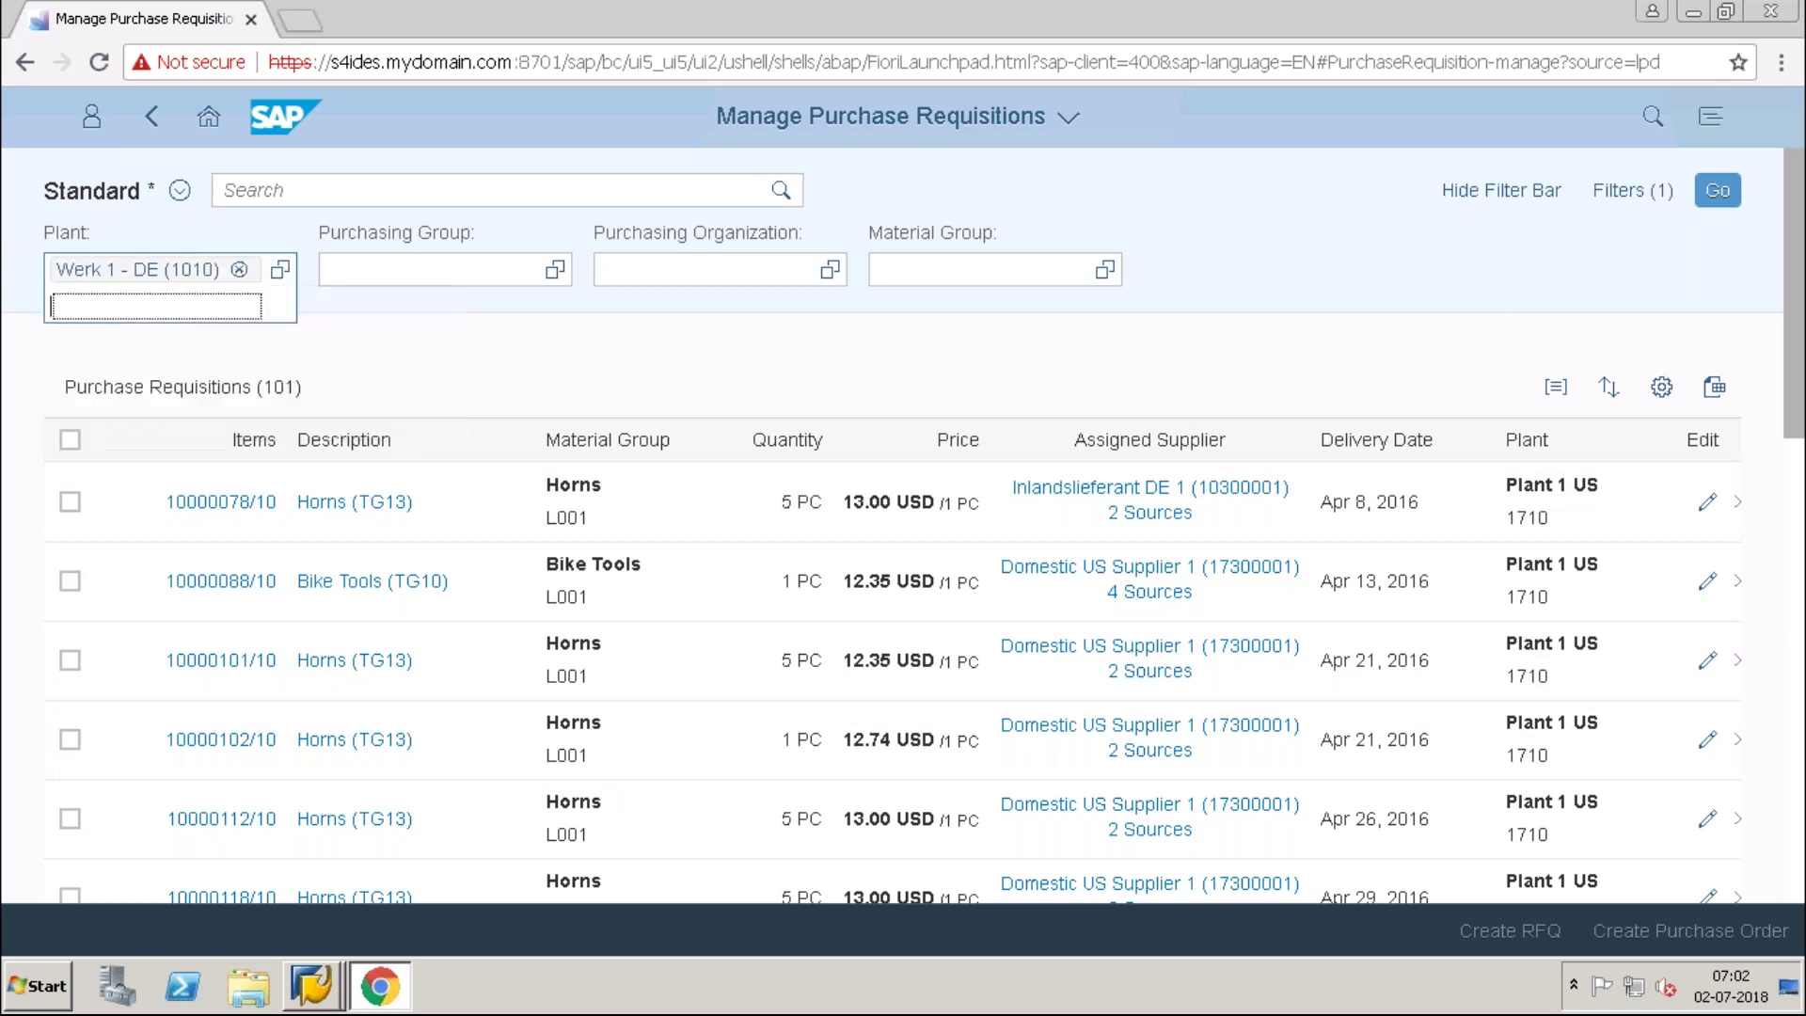
left_click(943, 272)
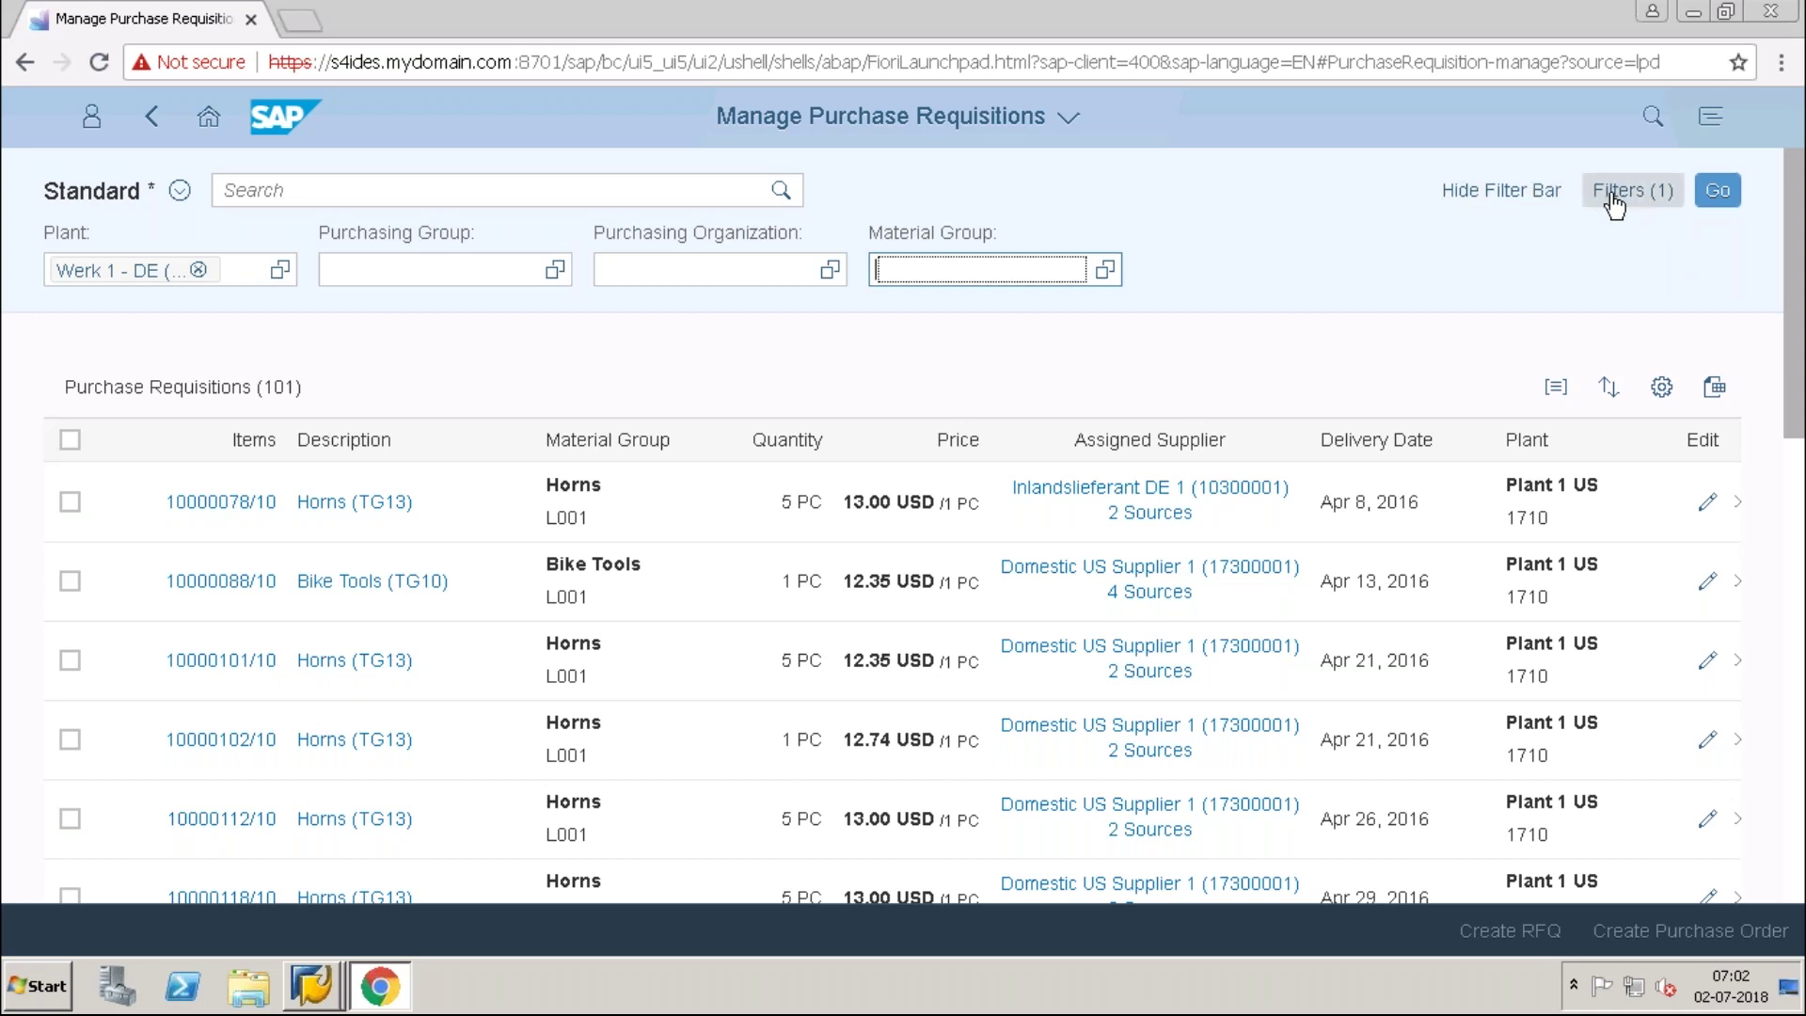
Add a Material filter for TG10, apply the filters, and tick requisition 10001442/10.
left_click(1657, 196)
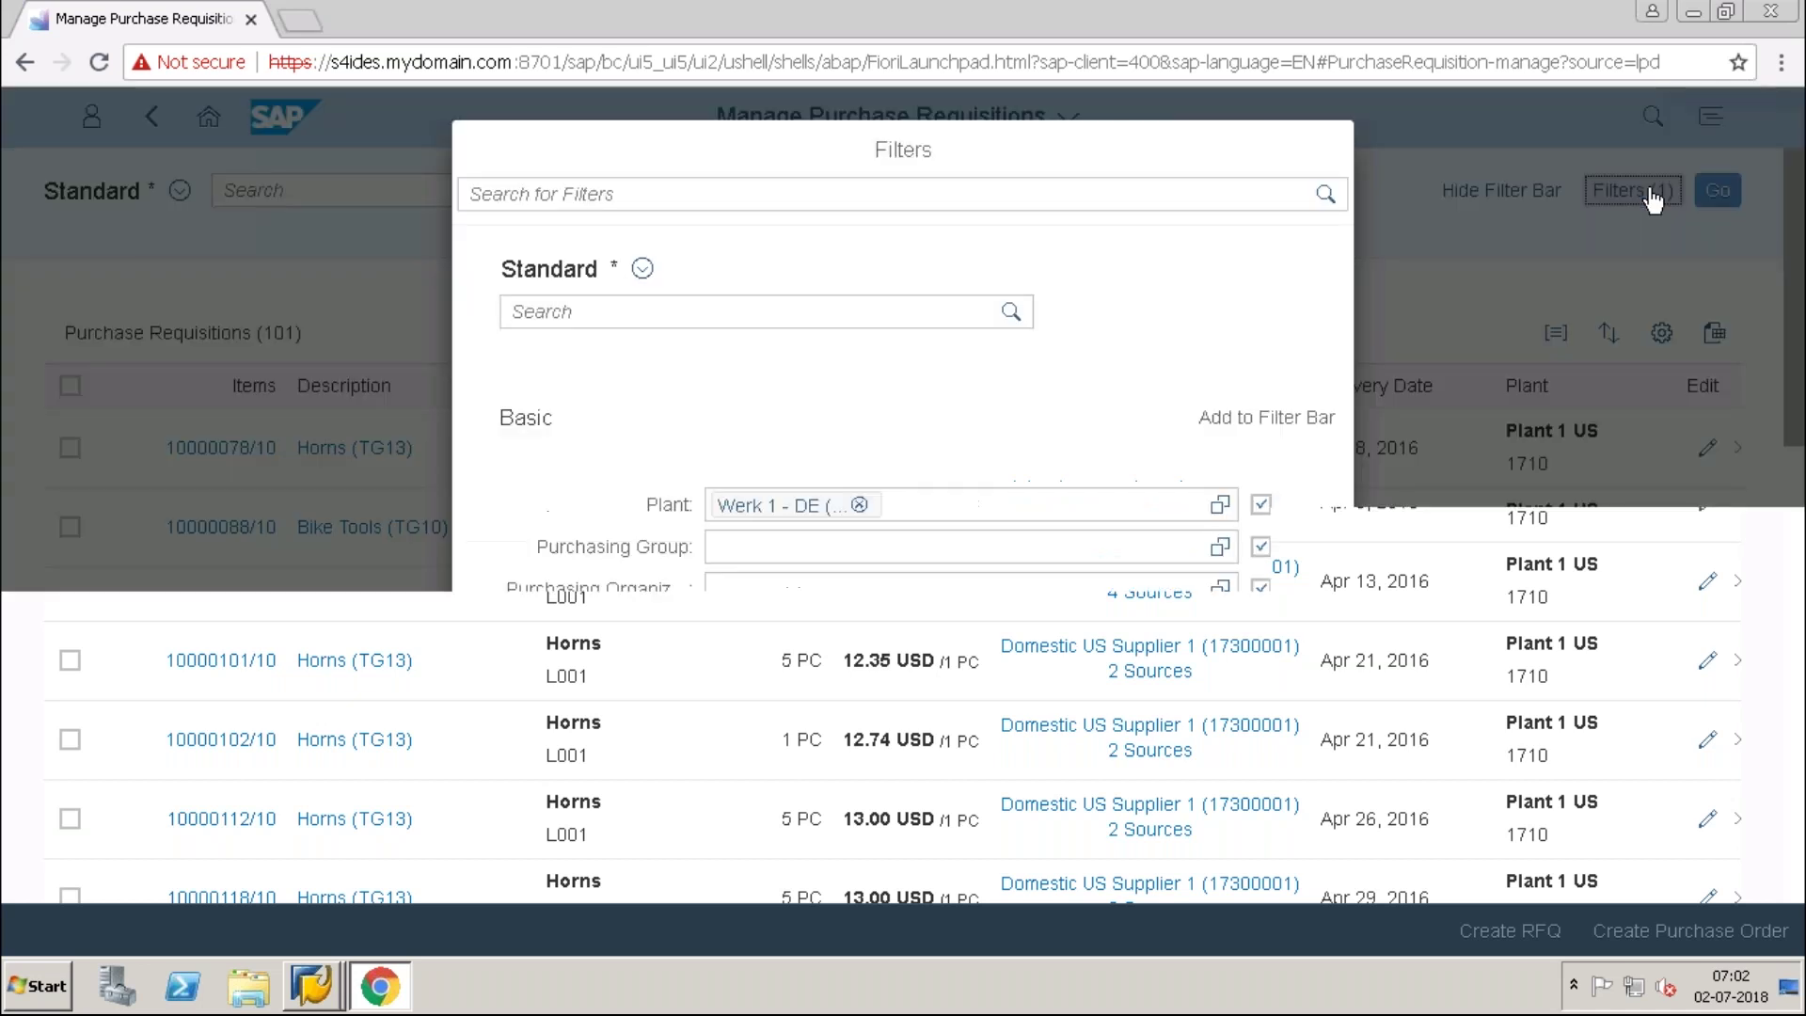
left_click(788, 805)
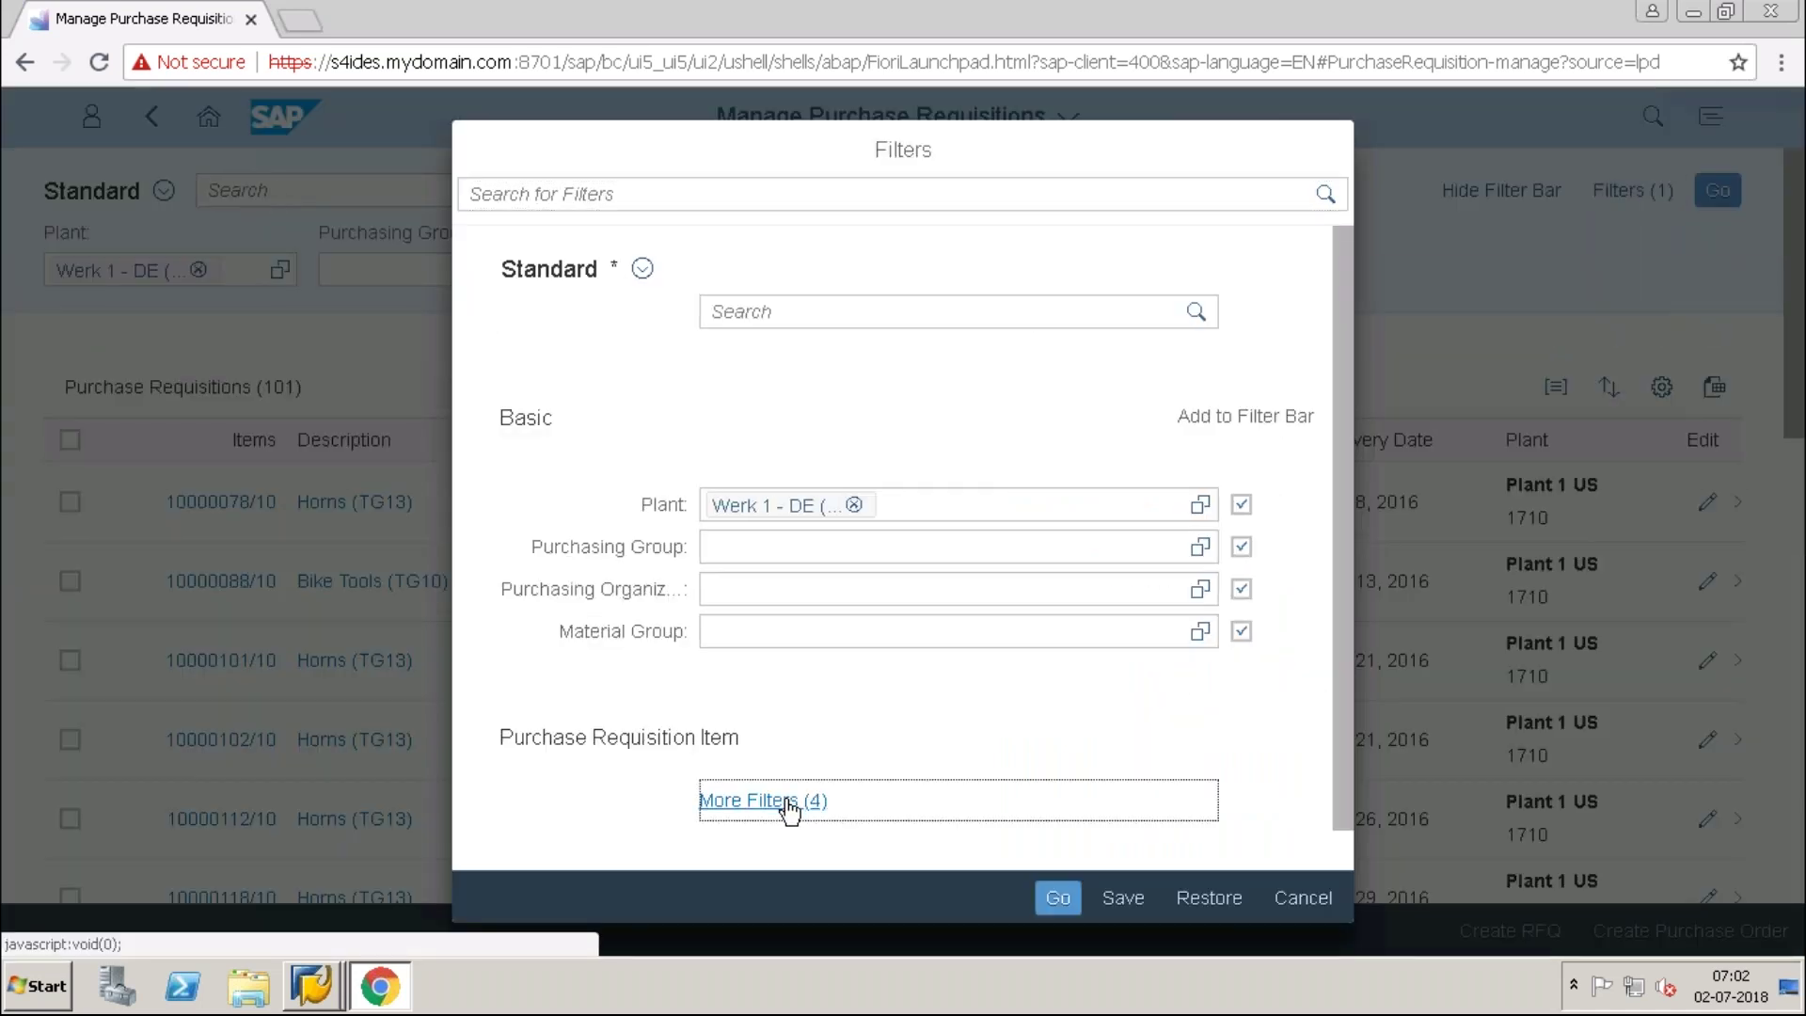
left_click(683, 530)
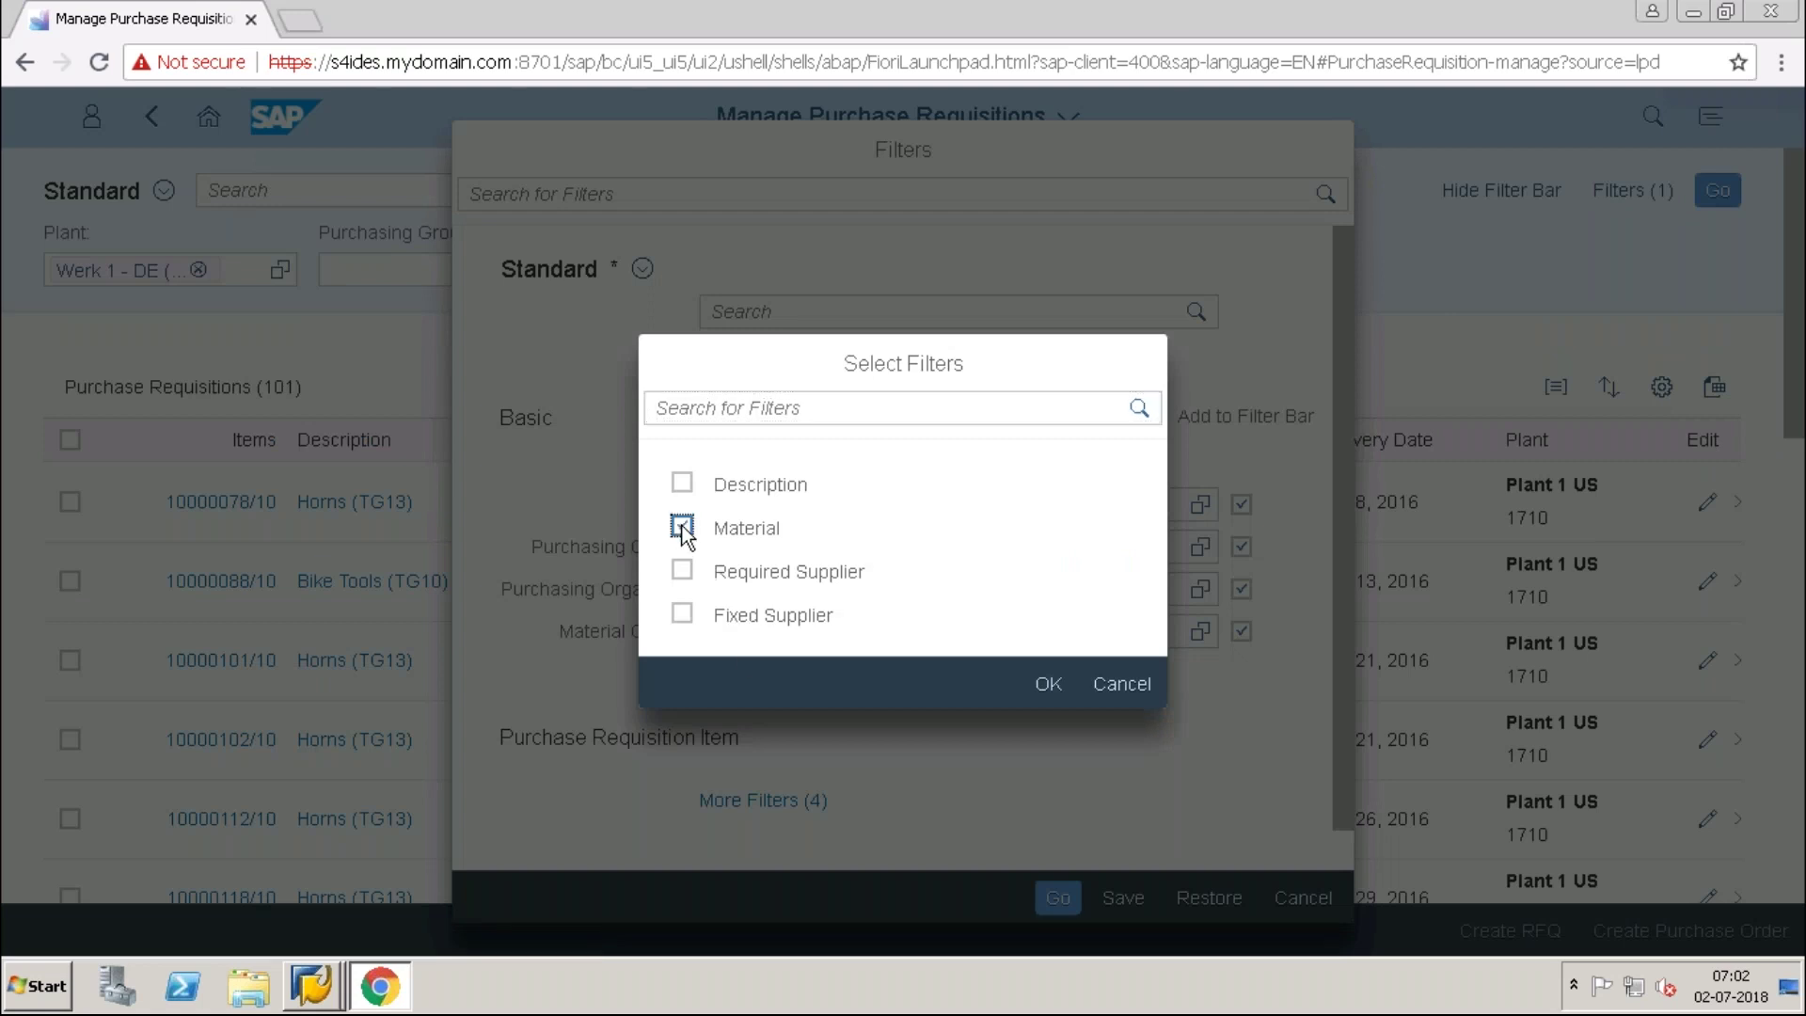
left_click(1049, 687)
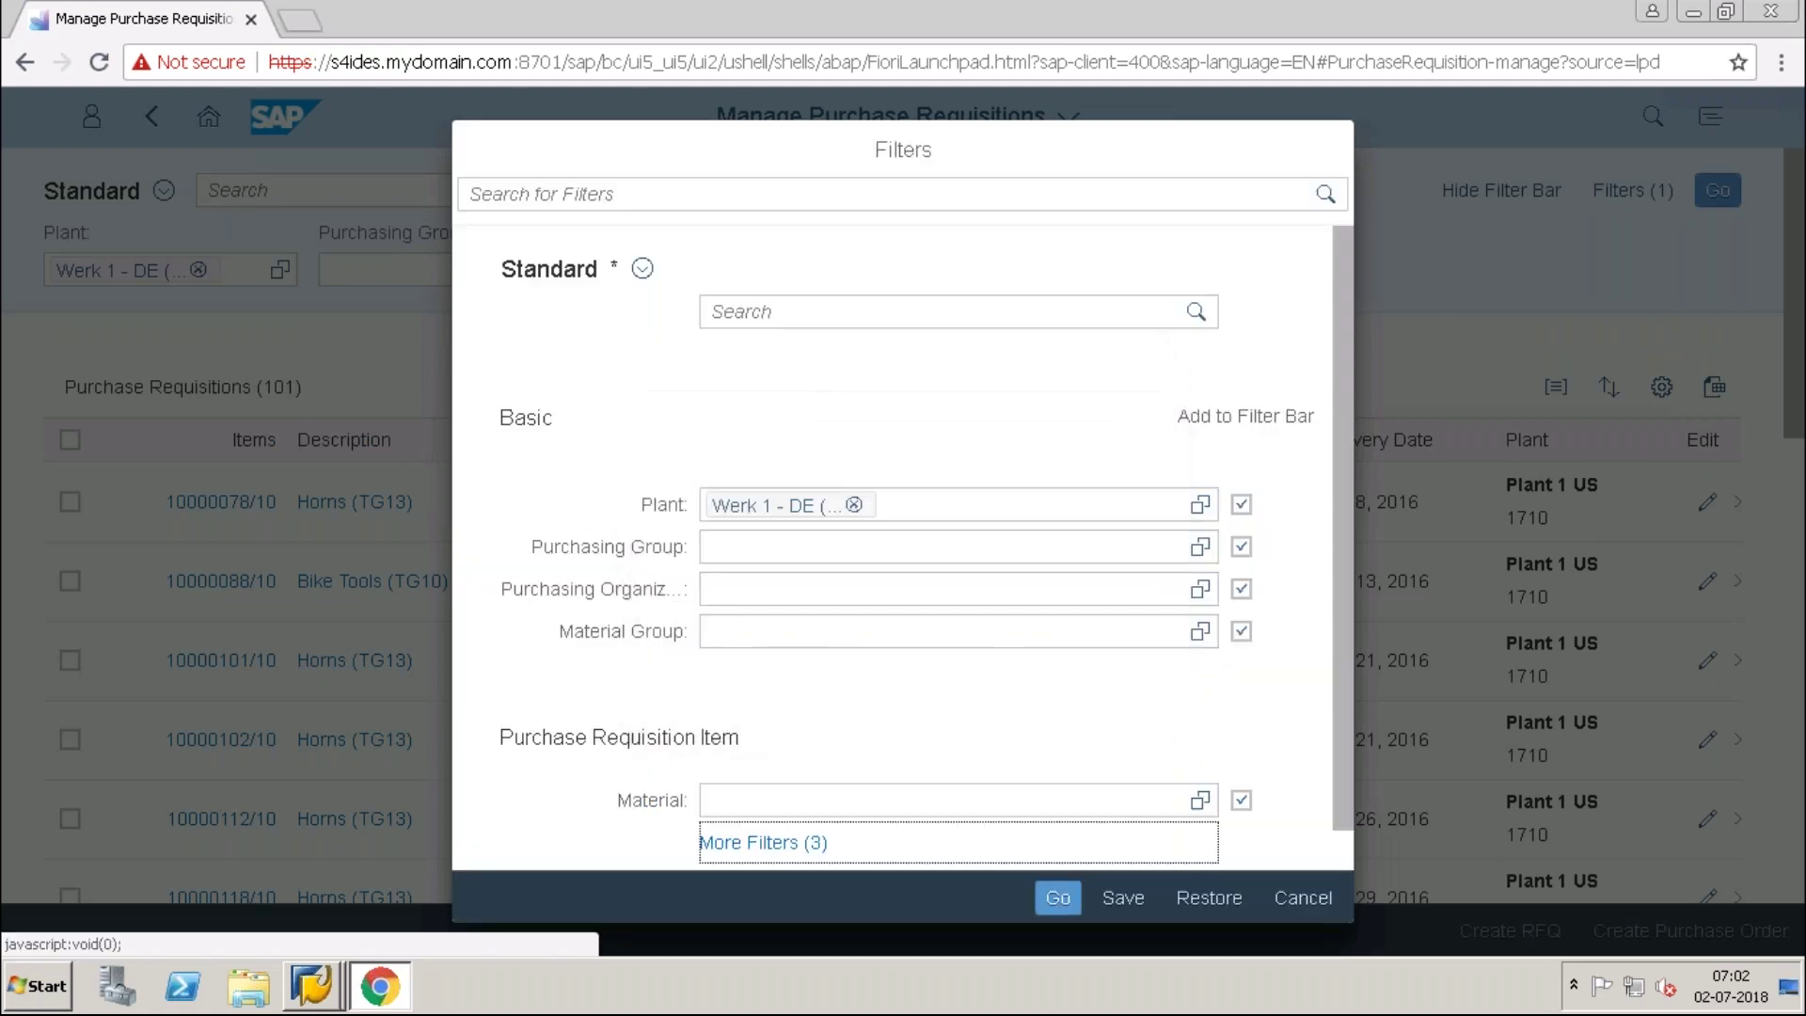
left_click(772, 790)
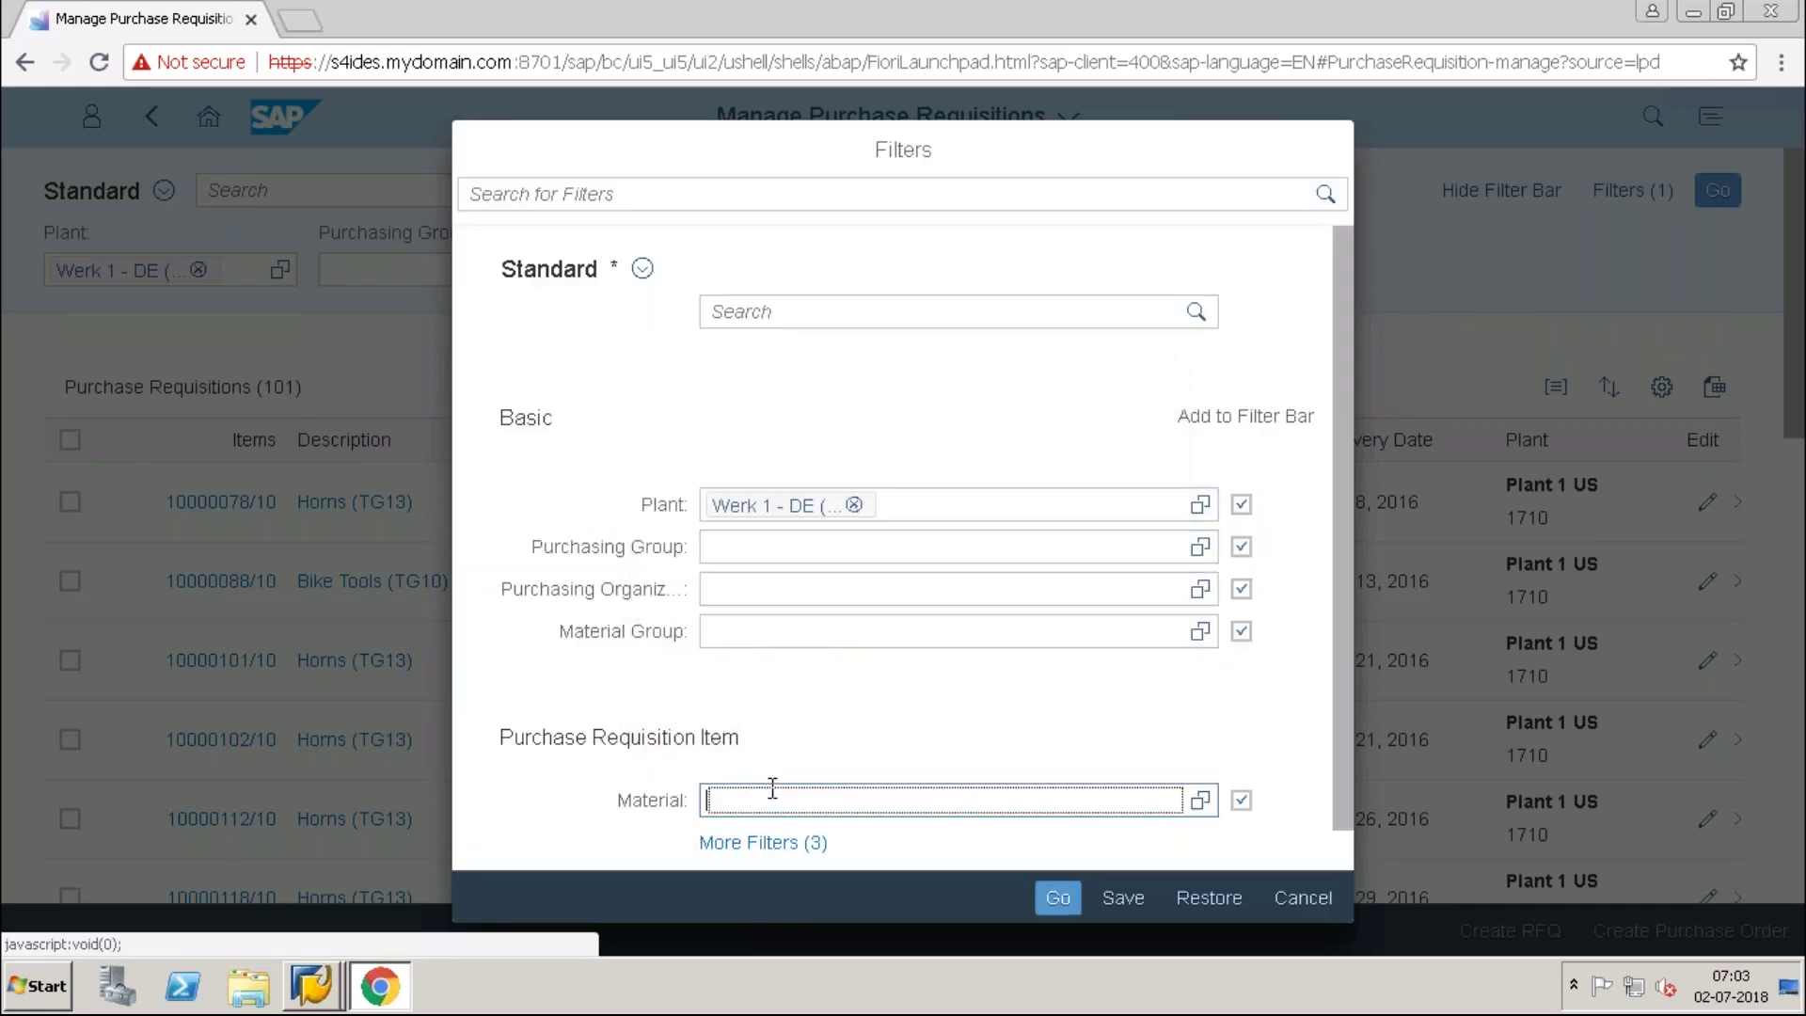
type("TG10")
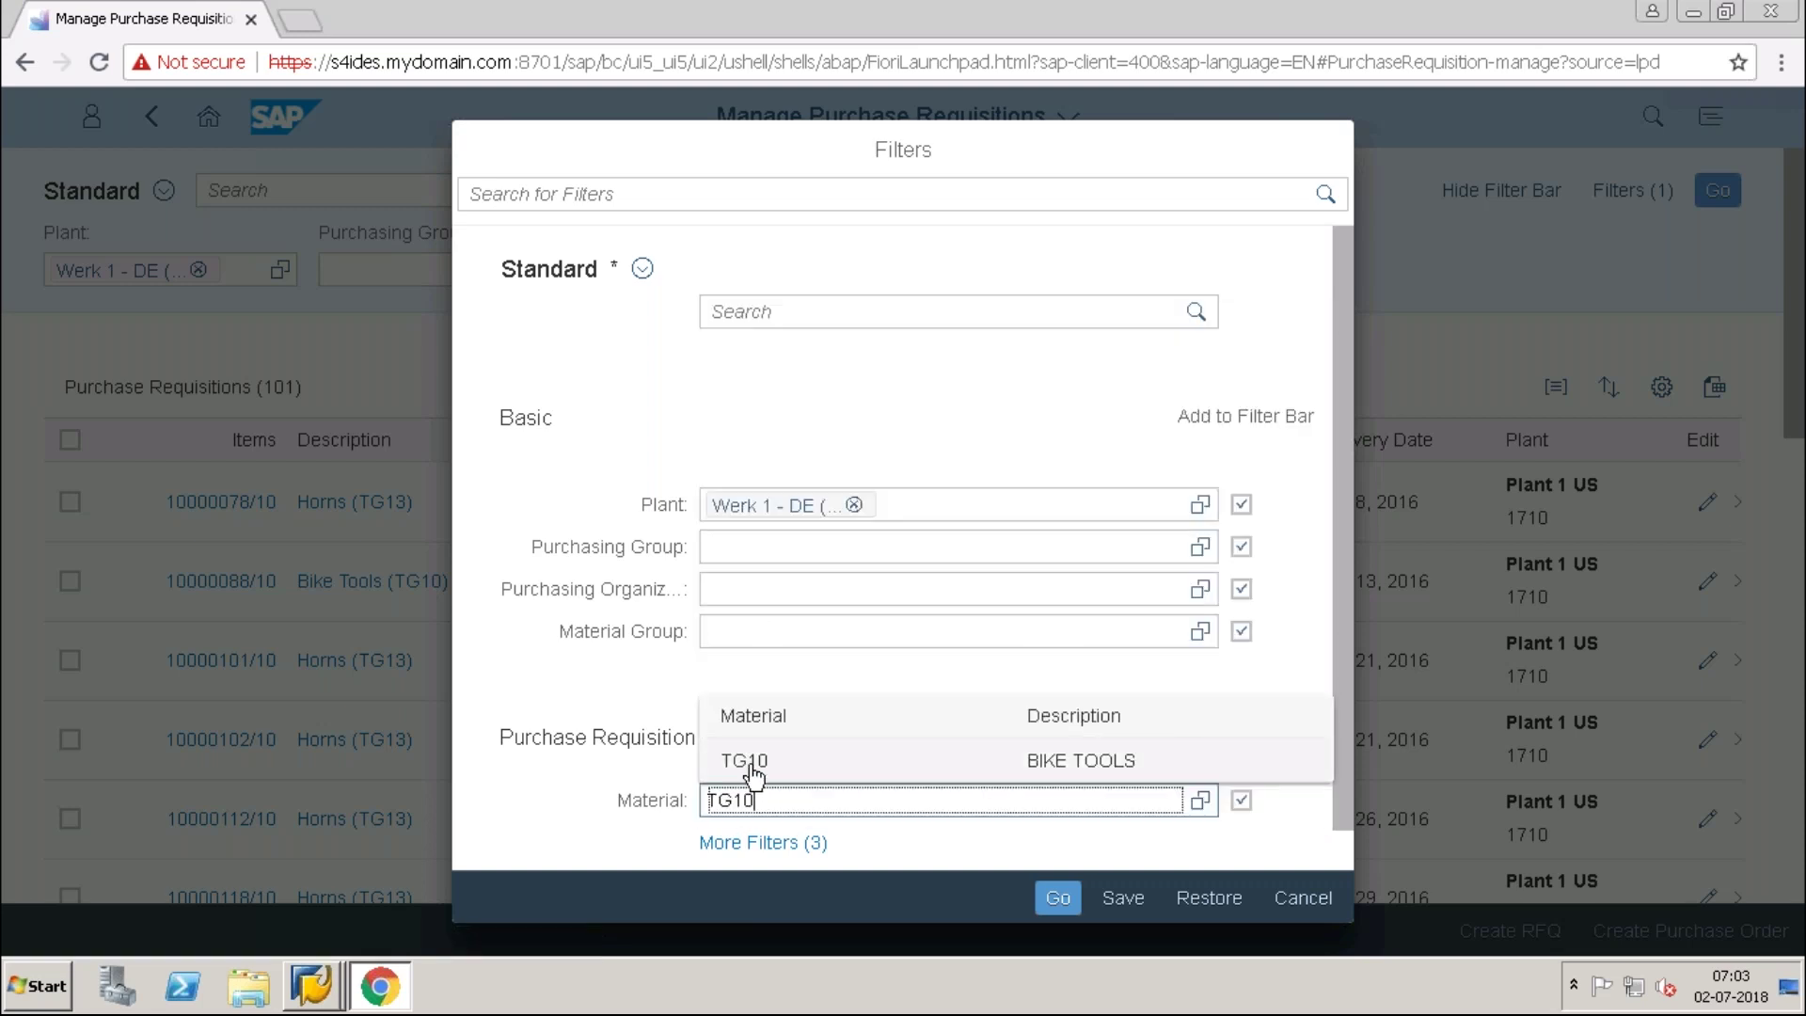
left_click(750, 764)
left_click(1057, 897)
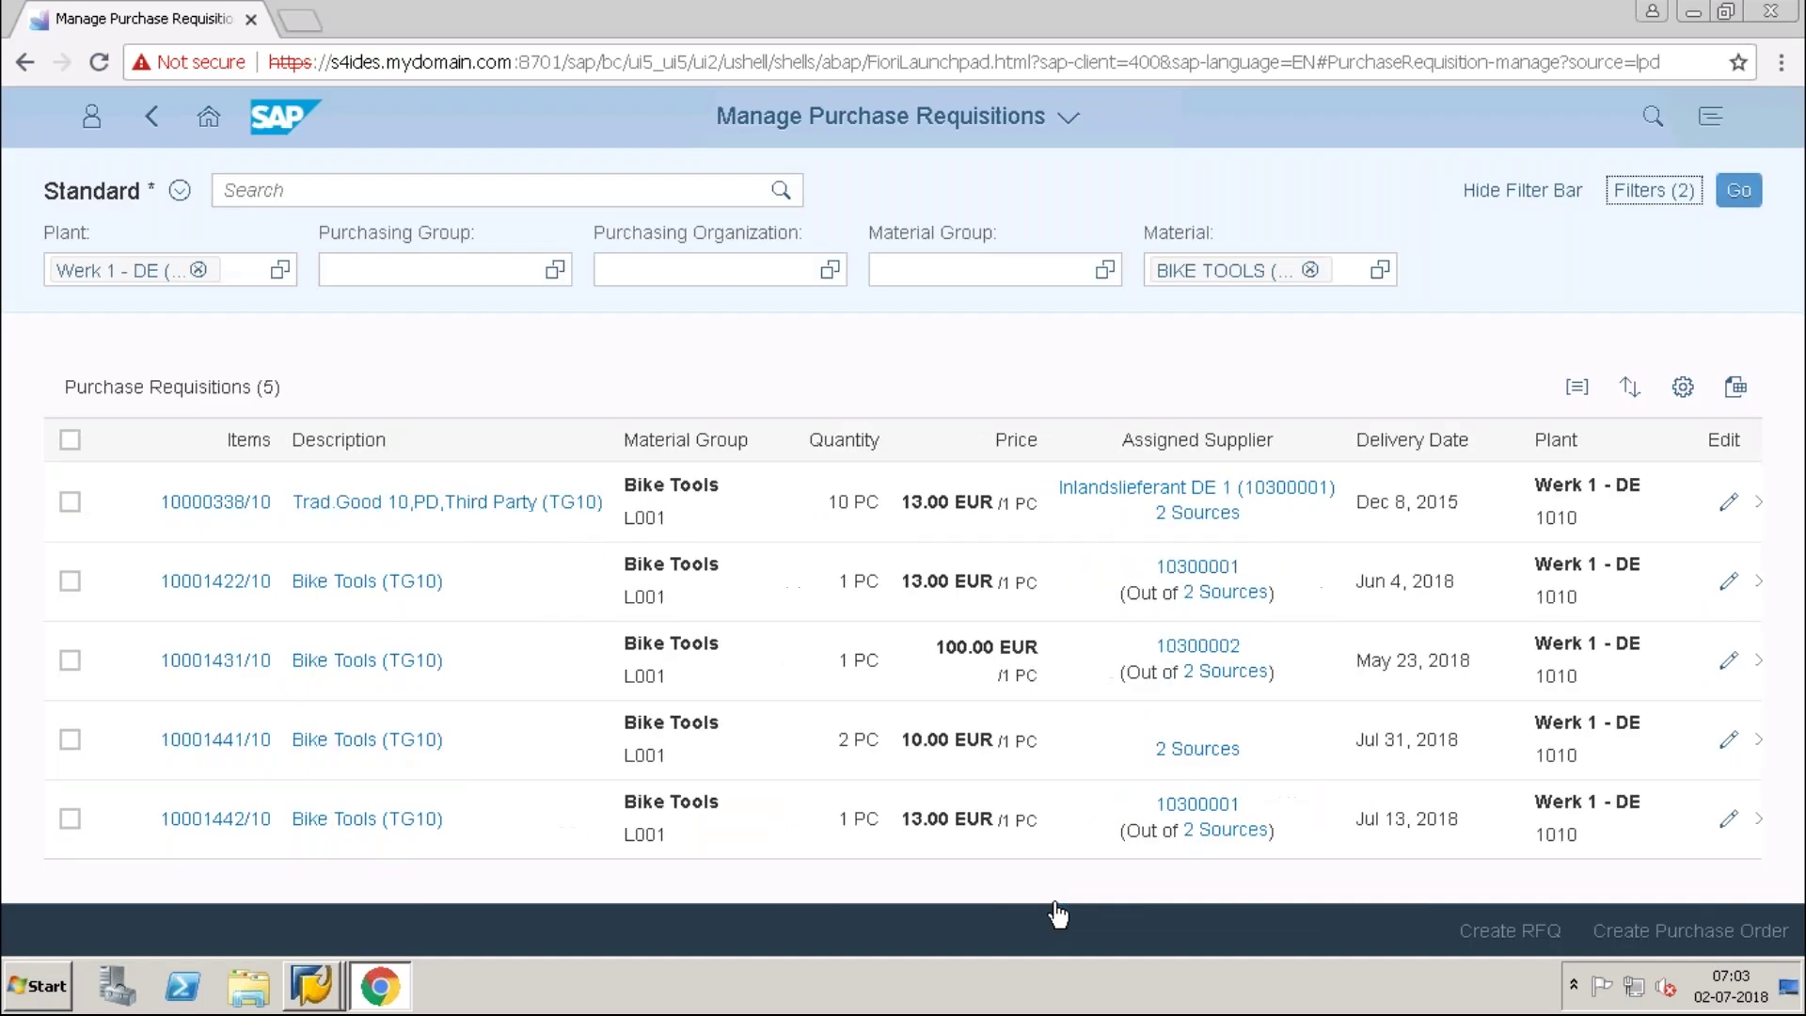
left_click(69, 819)
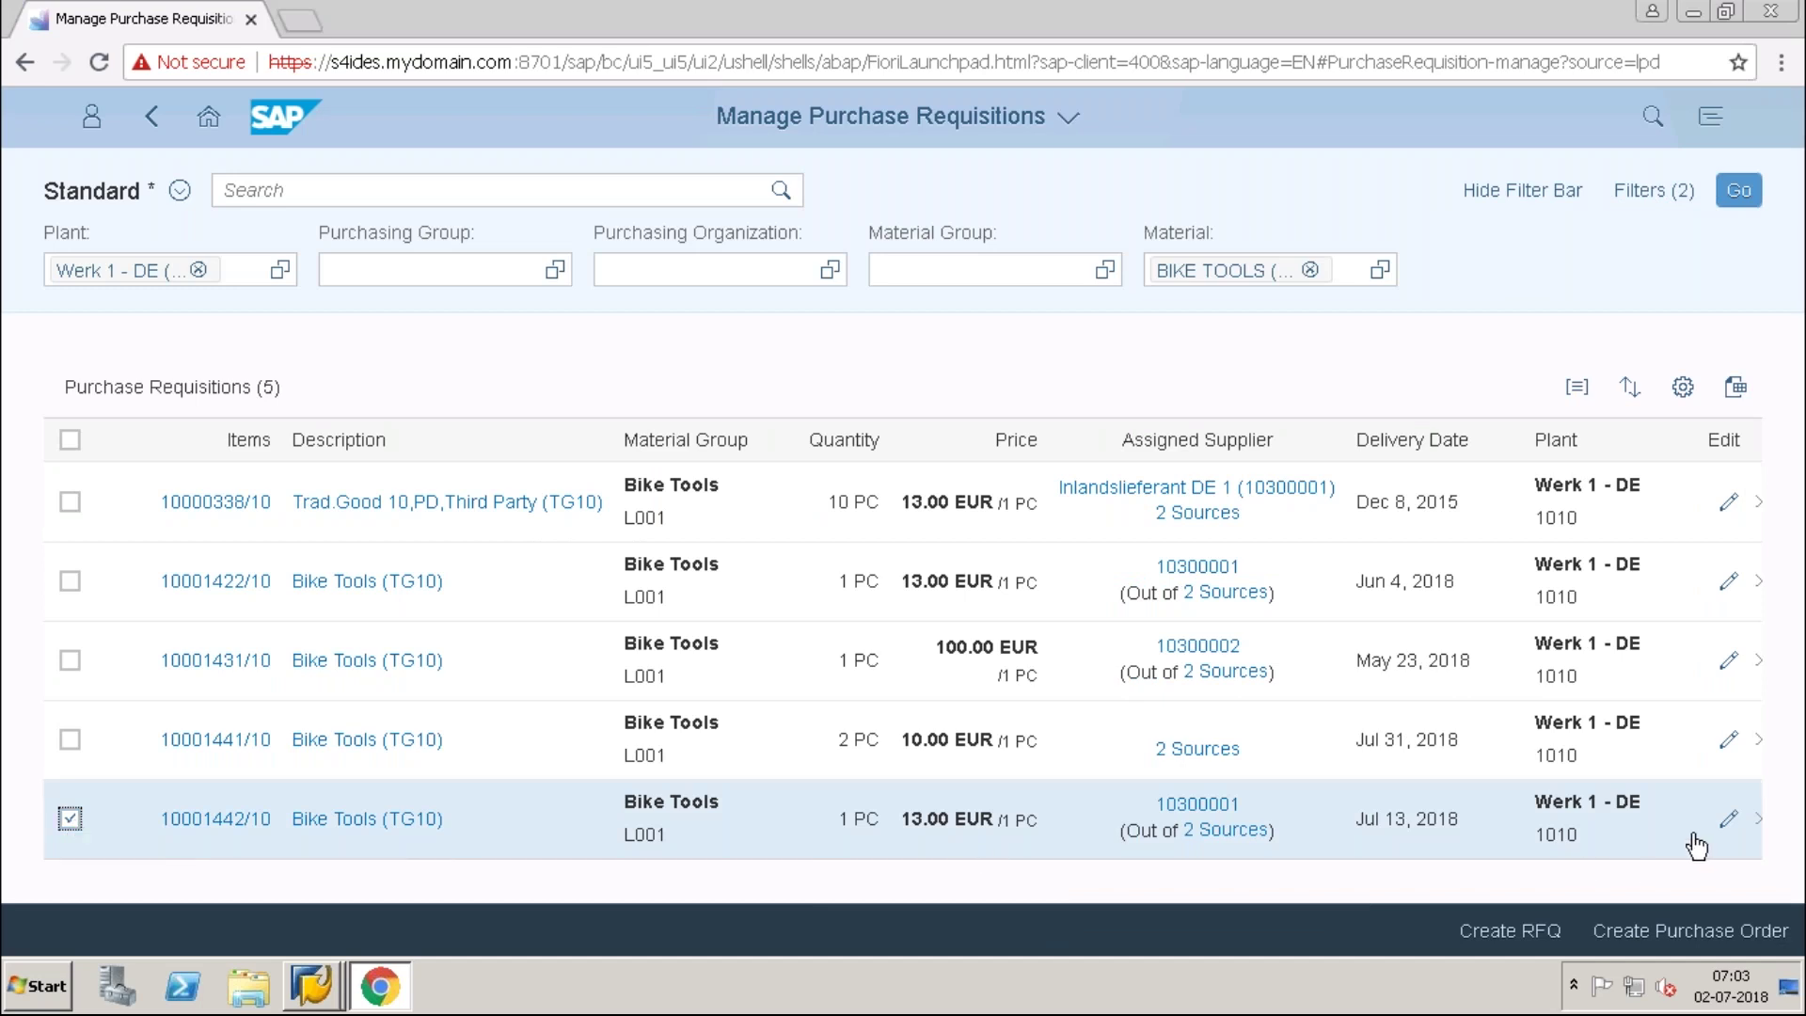
Change requisition 10001442/10's source to supplier Inlandslieferant DE 2 (10300002) at 13.65 EUR.
left_click(1729, 826)
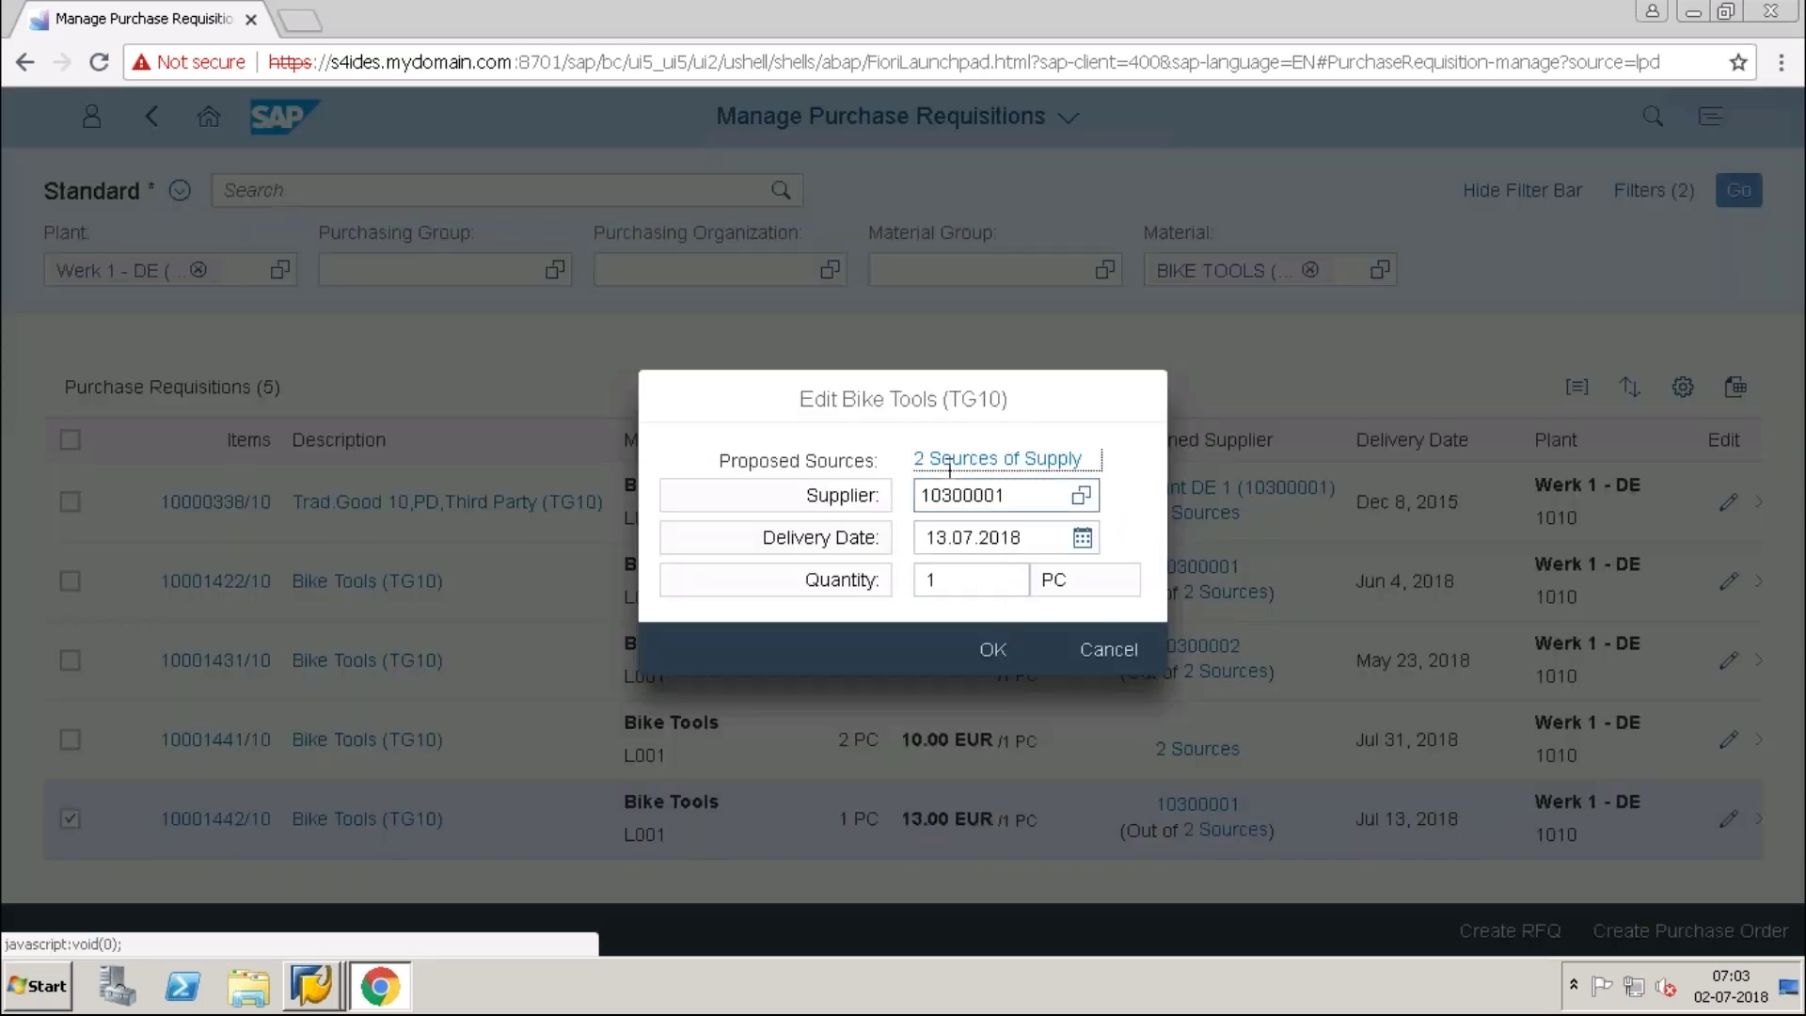
left_click(975, 580)
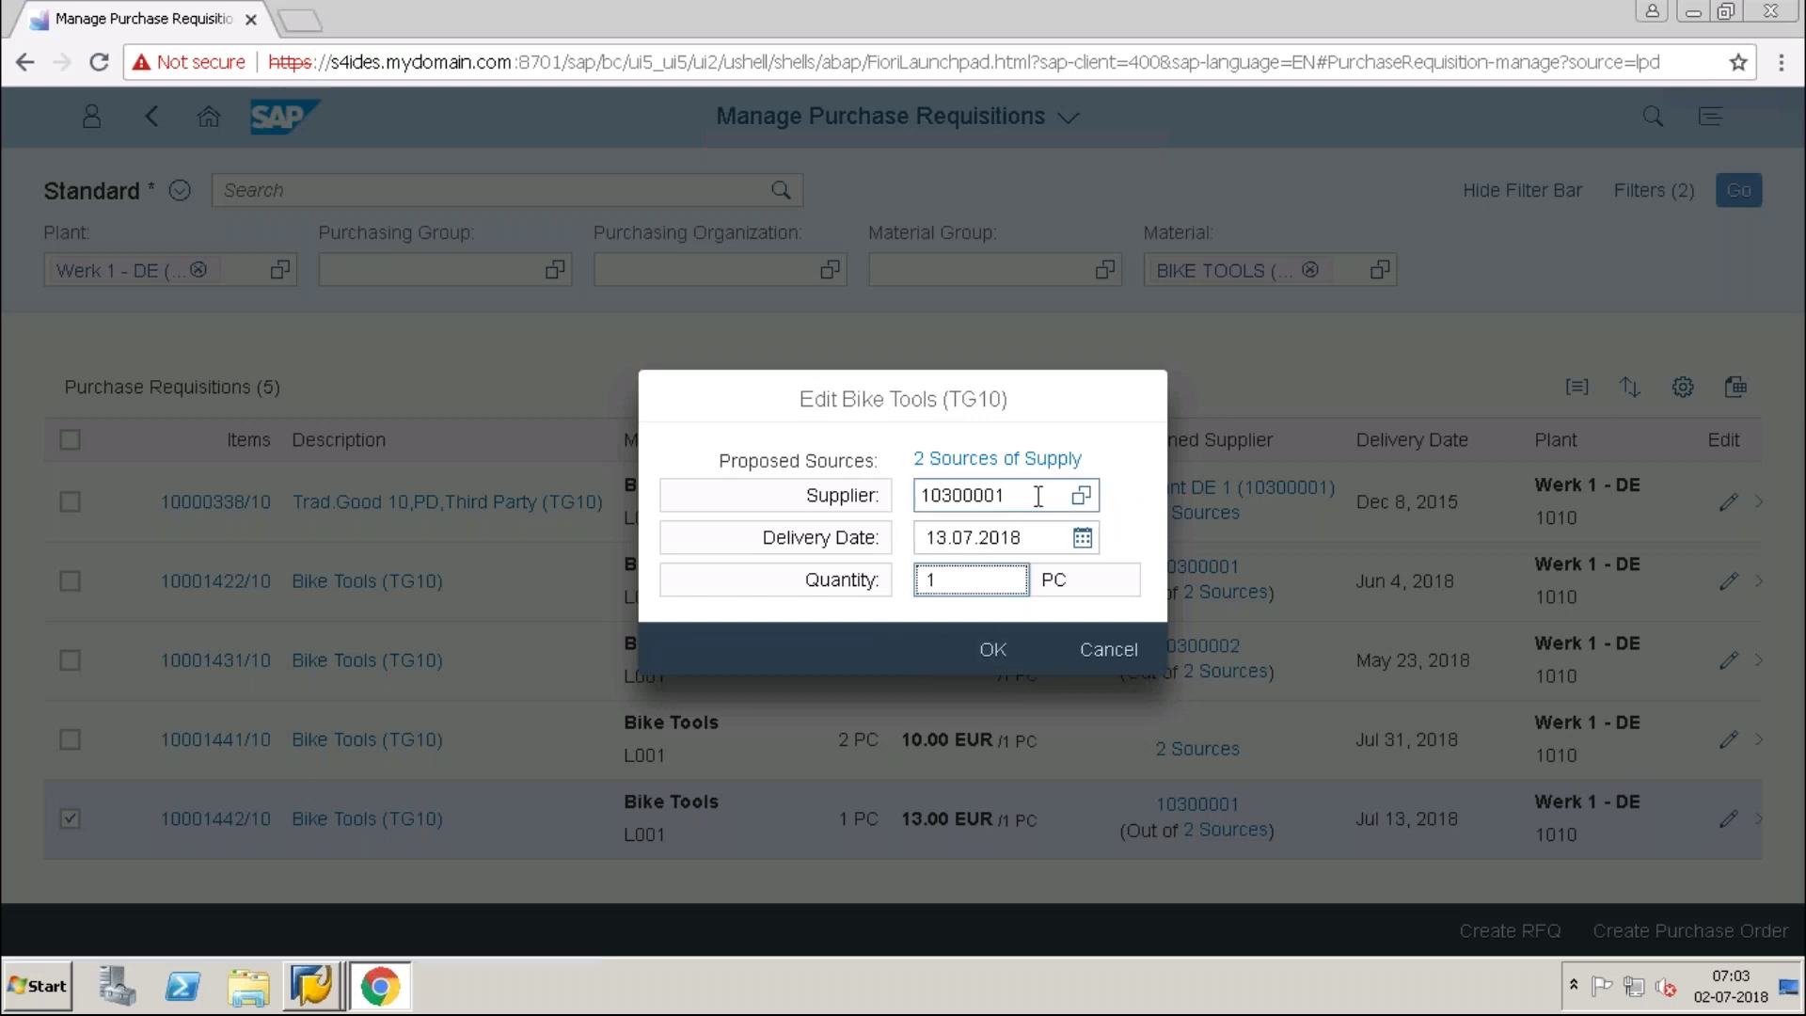
left_click(991, 461)
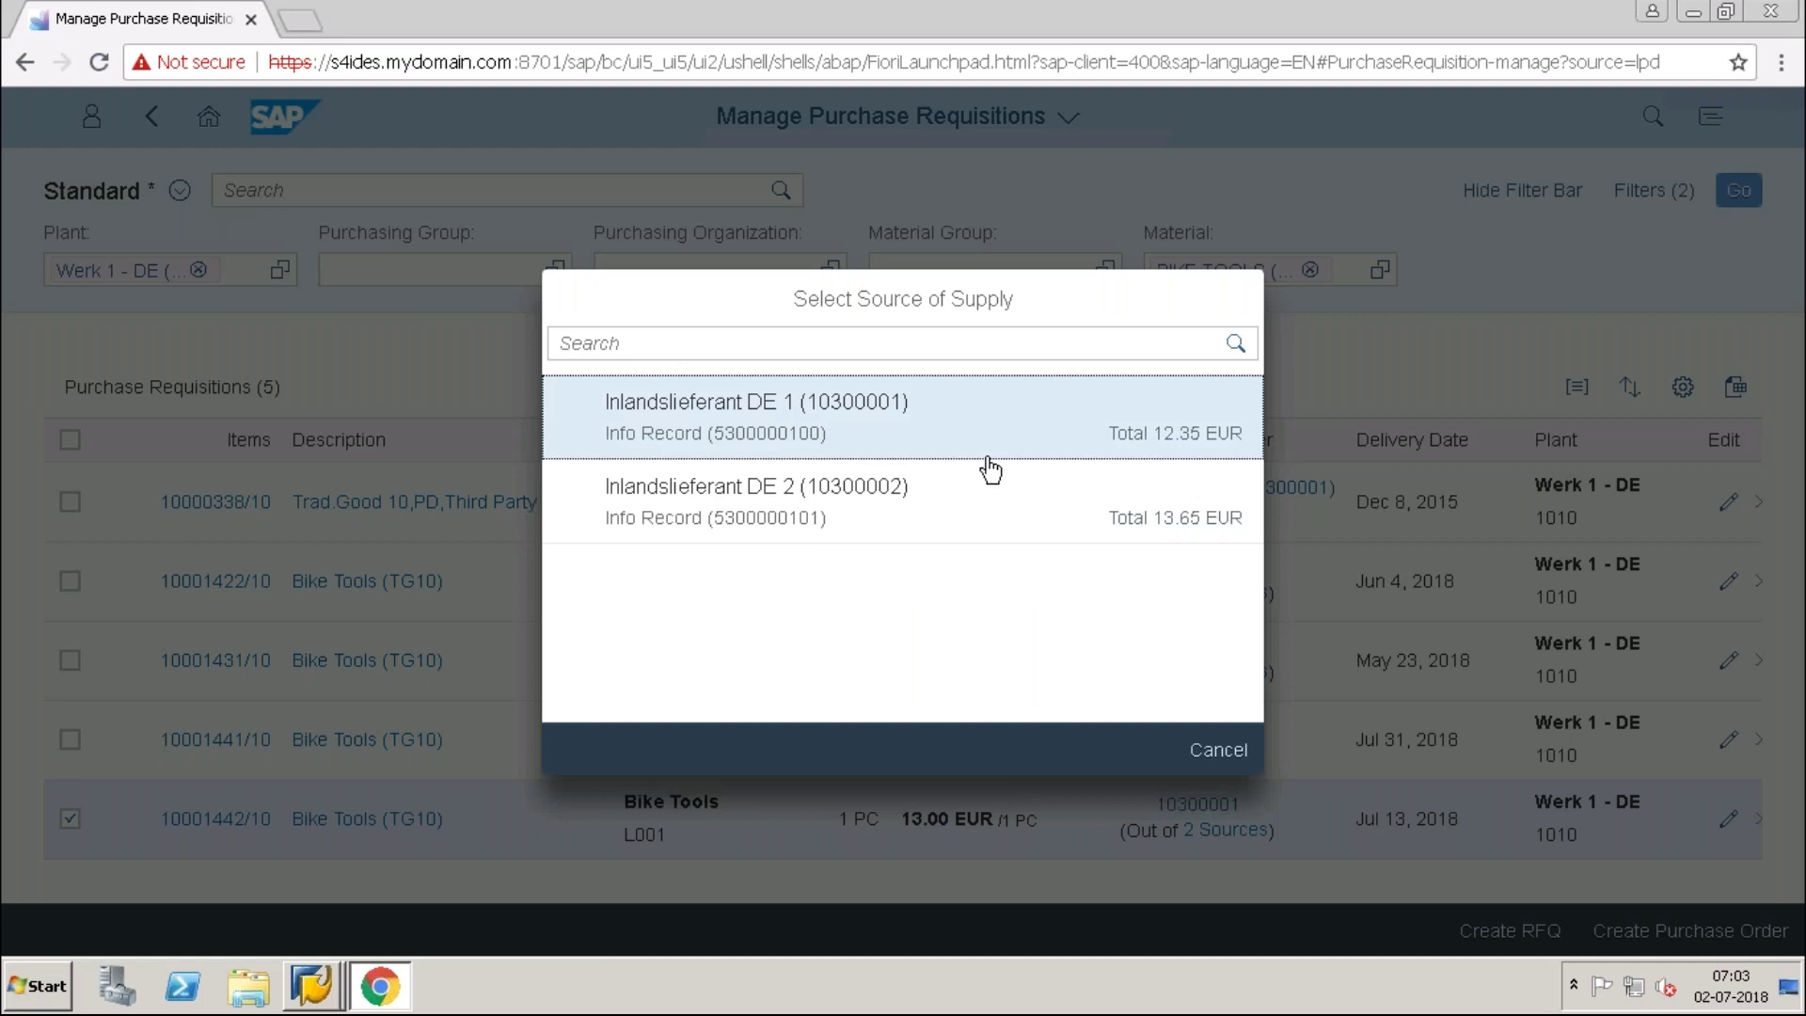
left_click(957, 523)
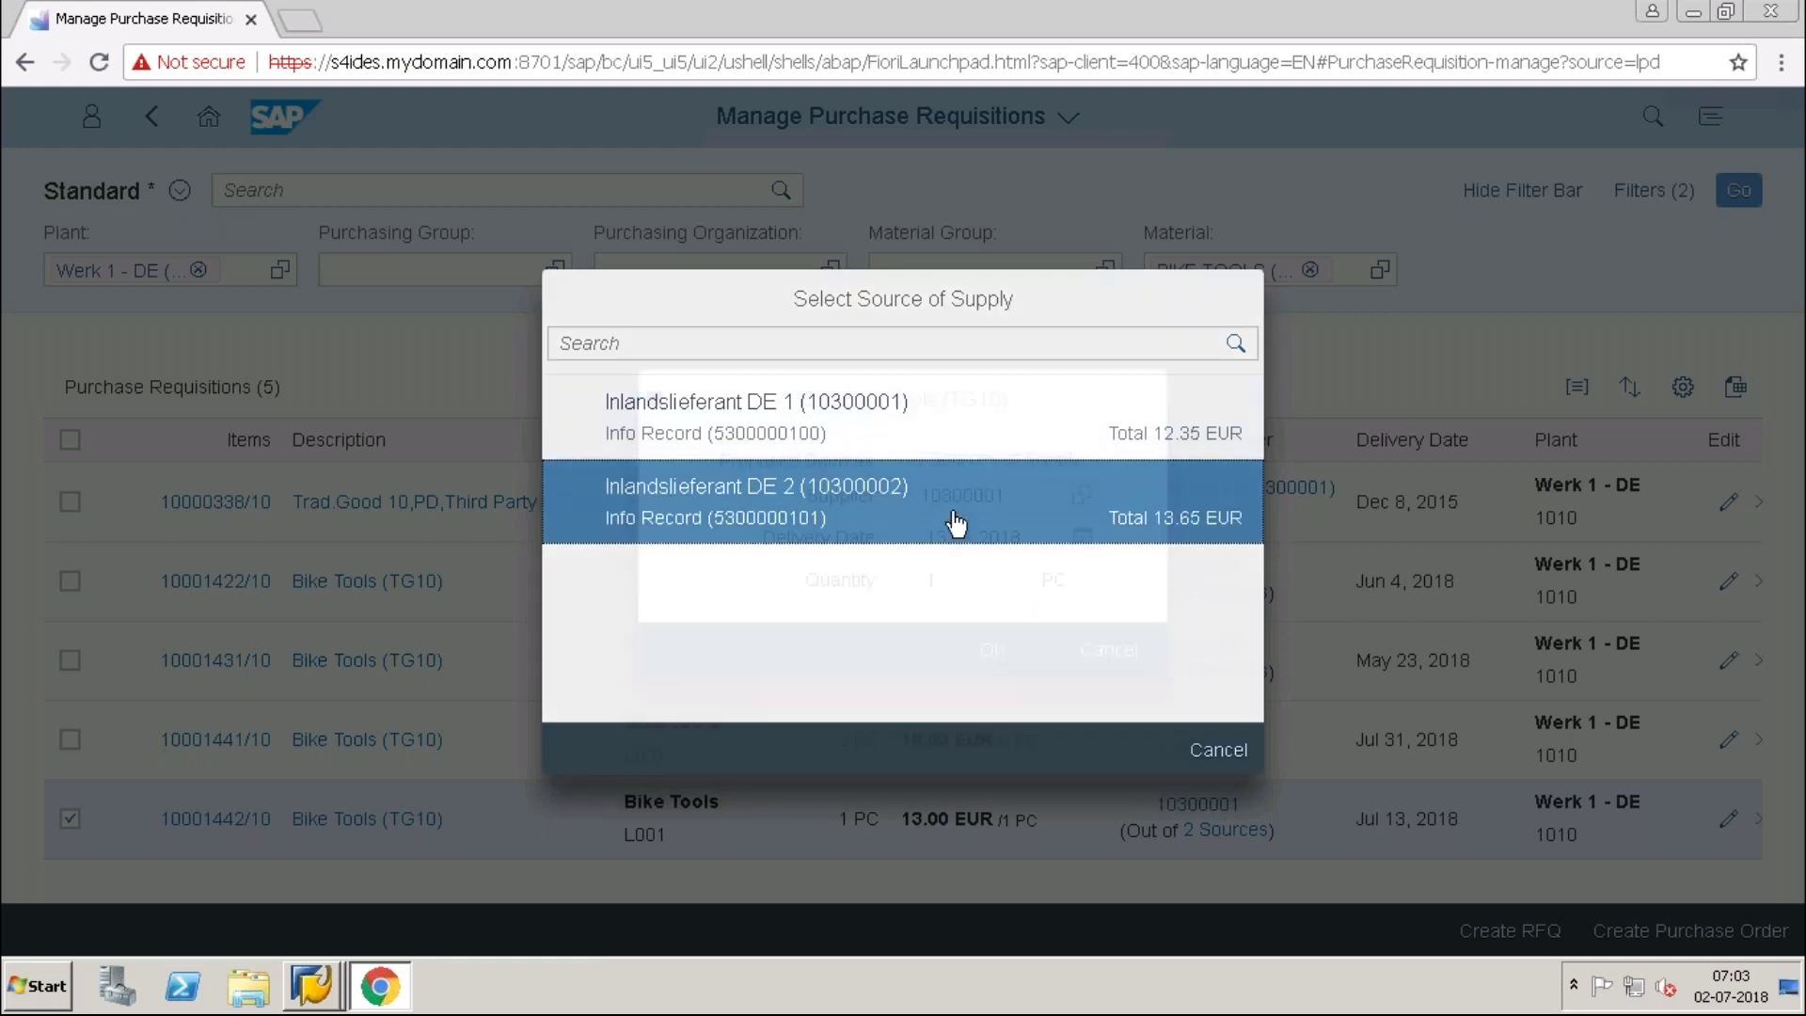
left_click(995, 651)
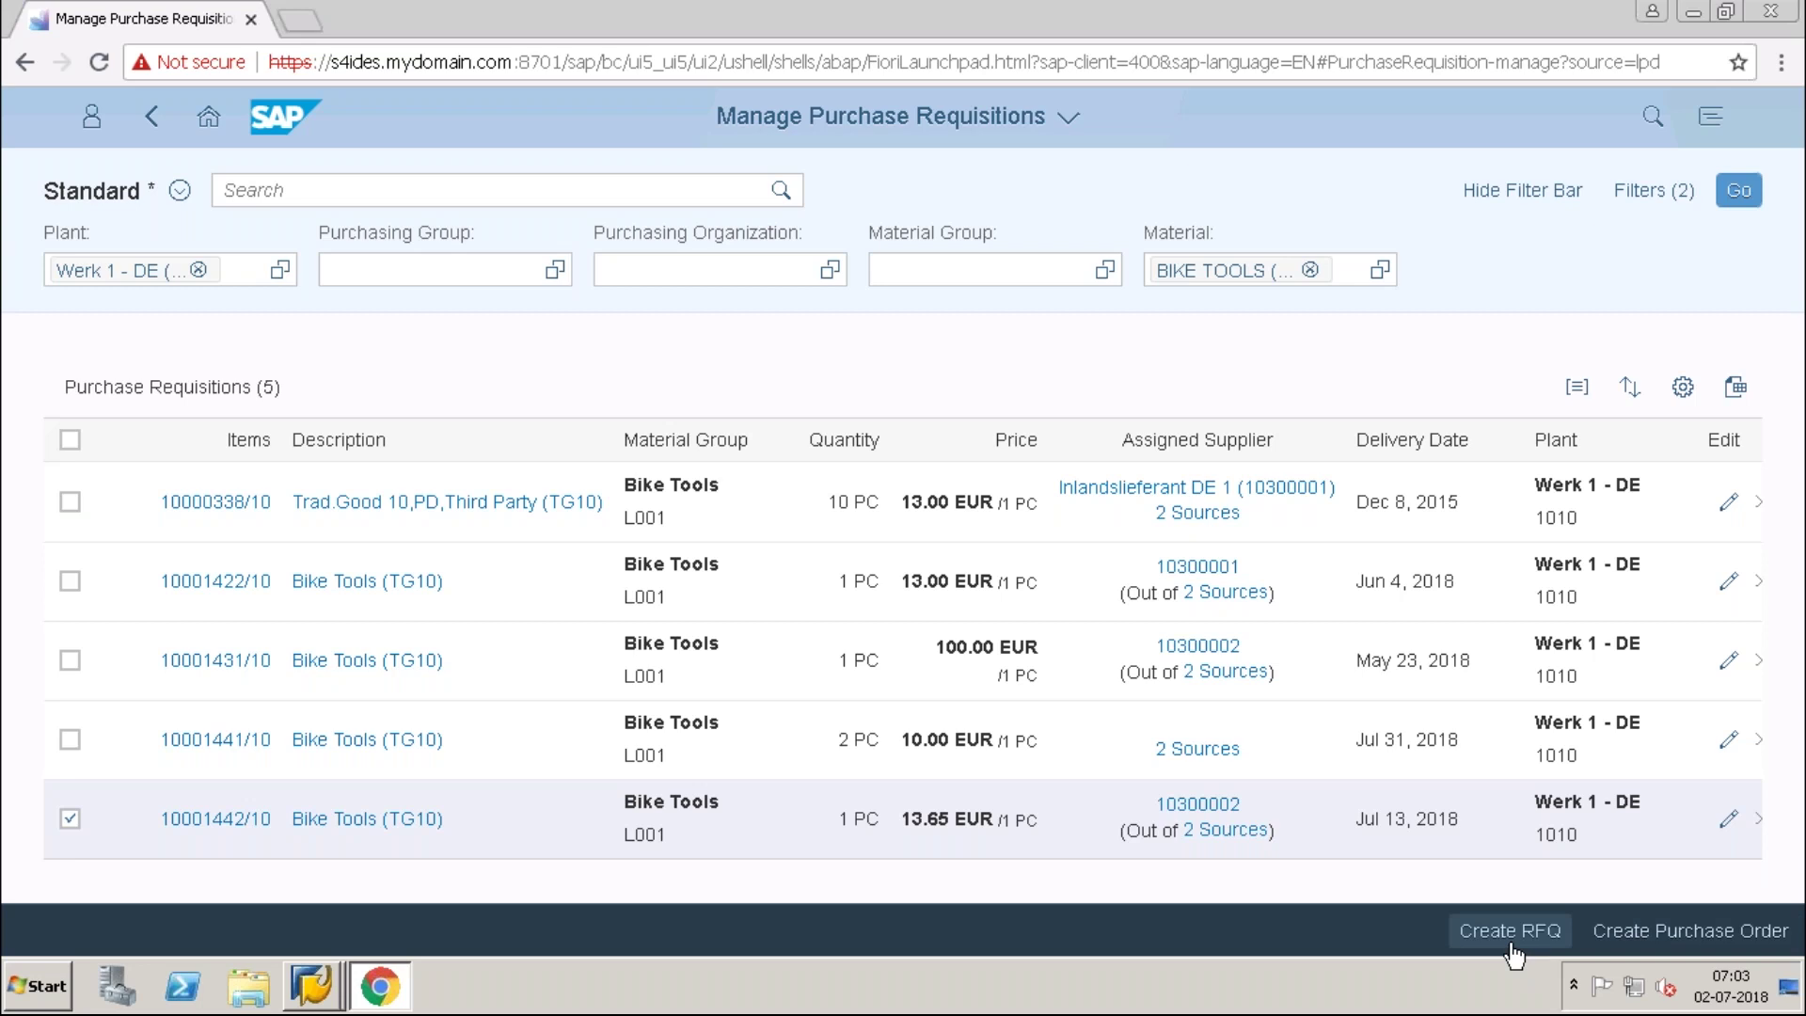
Convert the selected requisition into a Standard PO and submit it, acknowledging the creation message.
left_click(1655, 936)
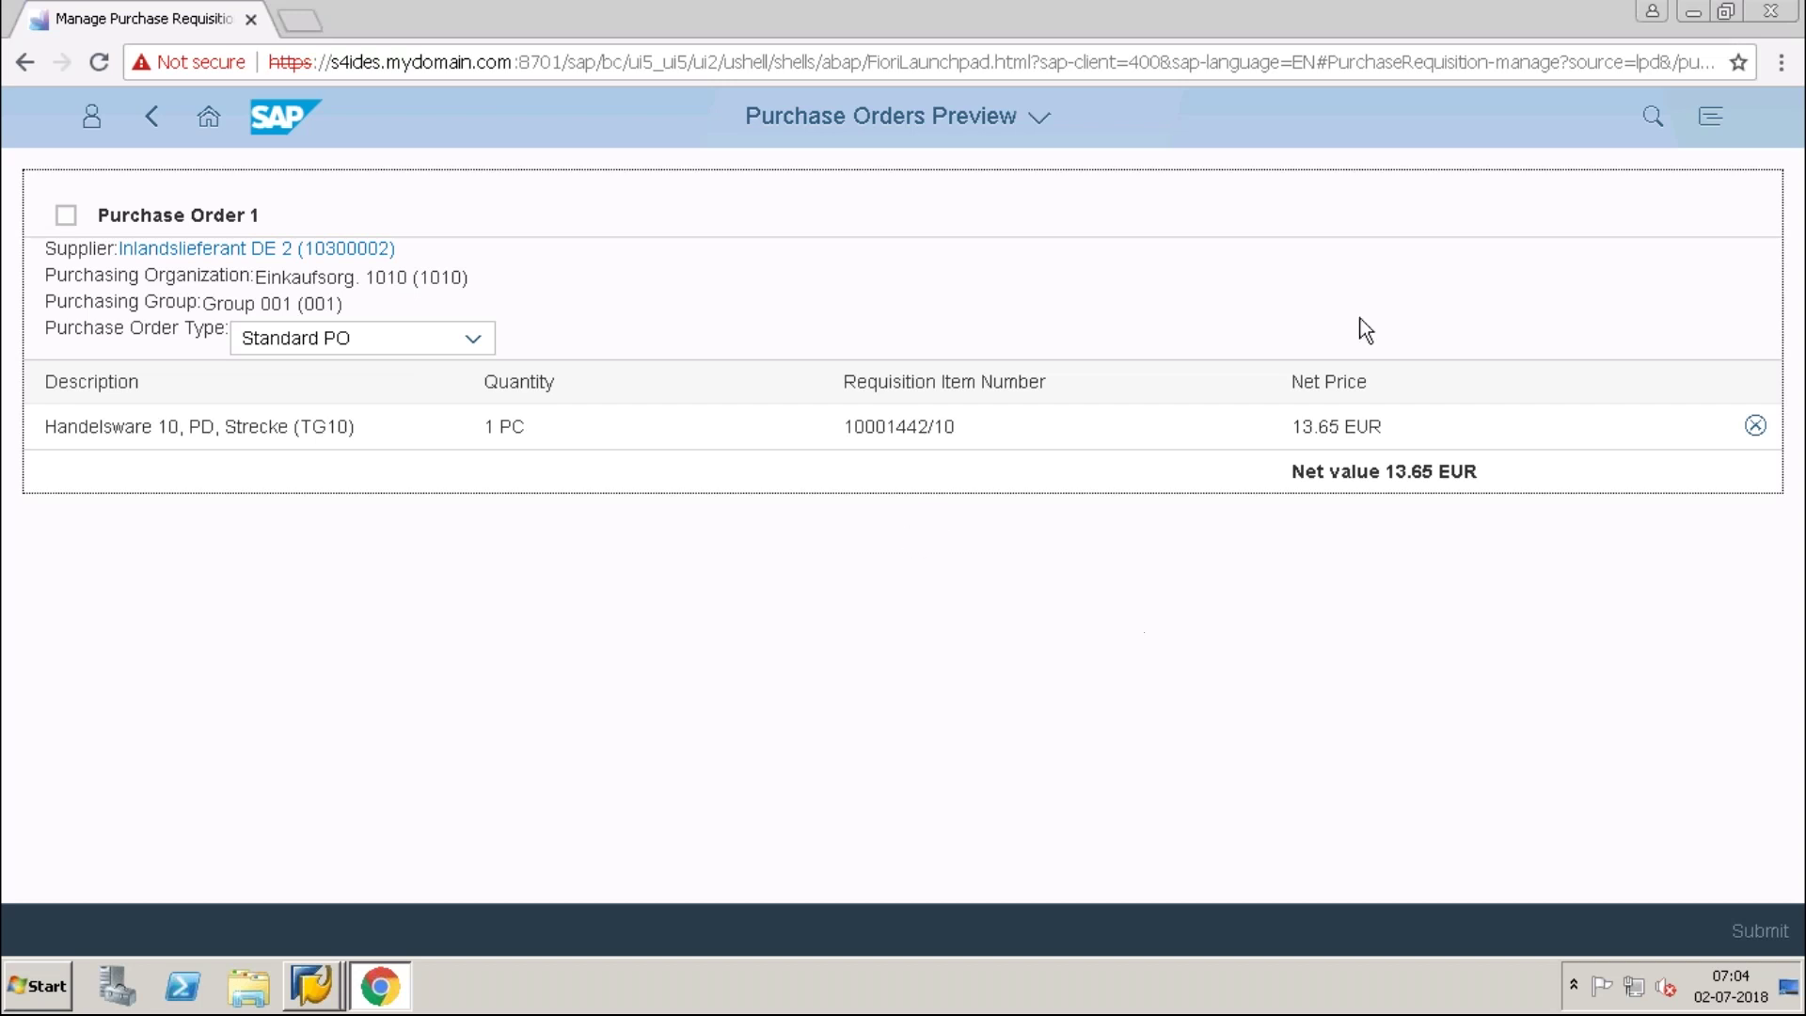
left_click(255, 605)
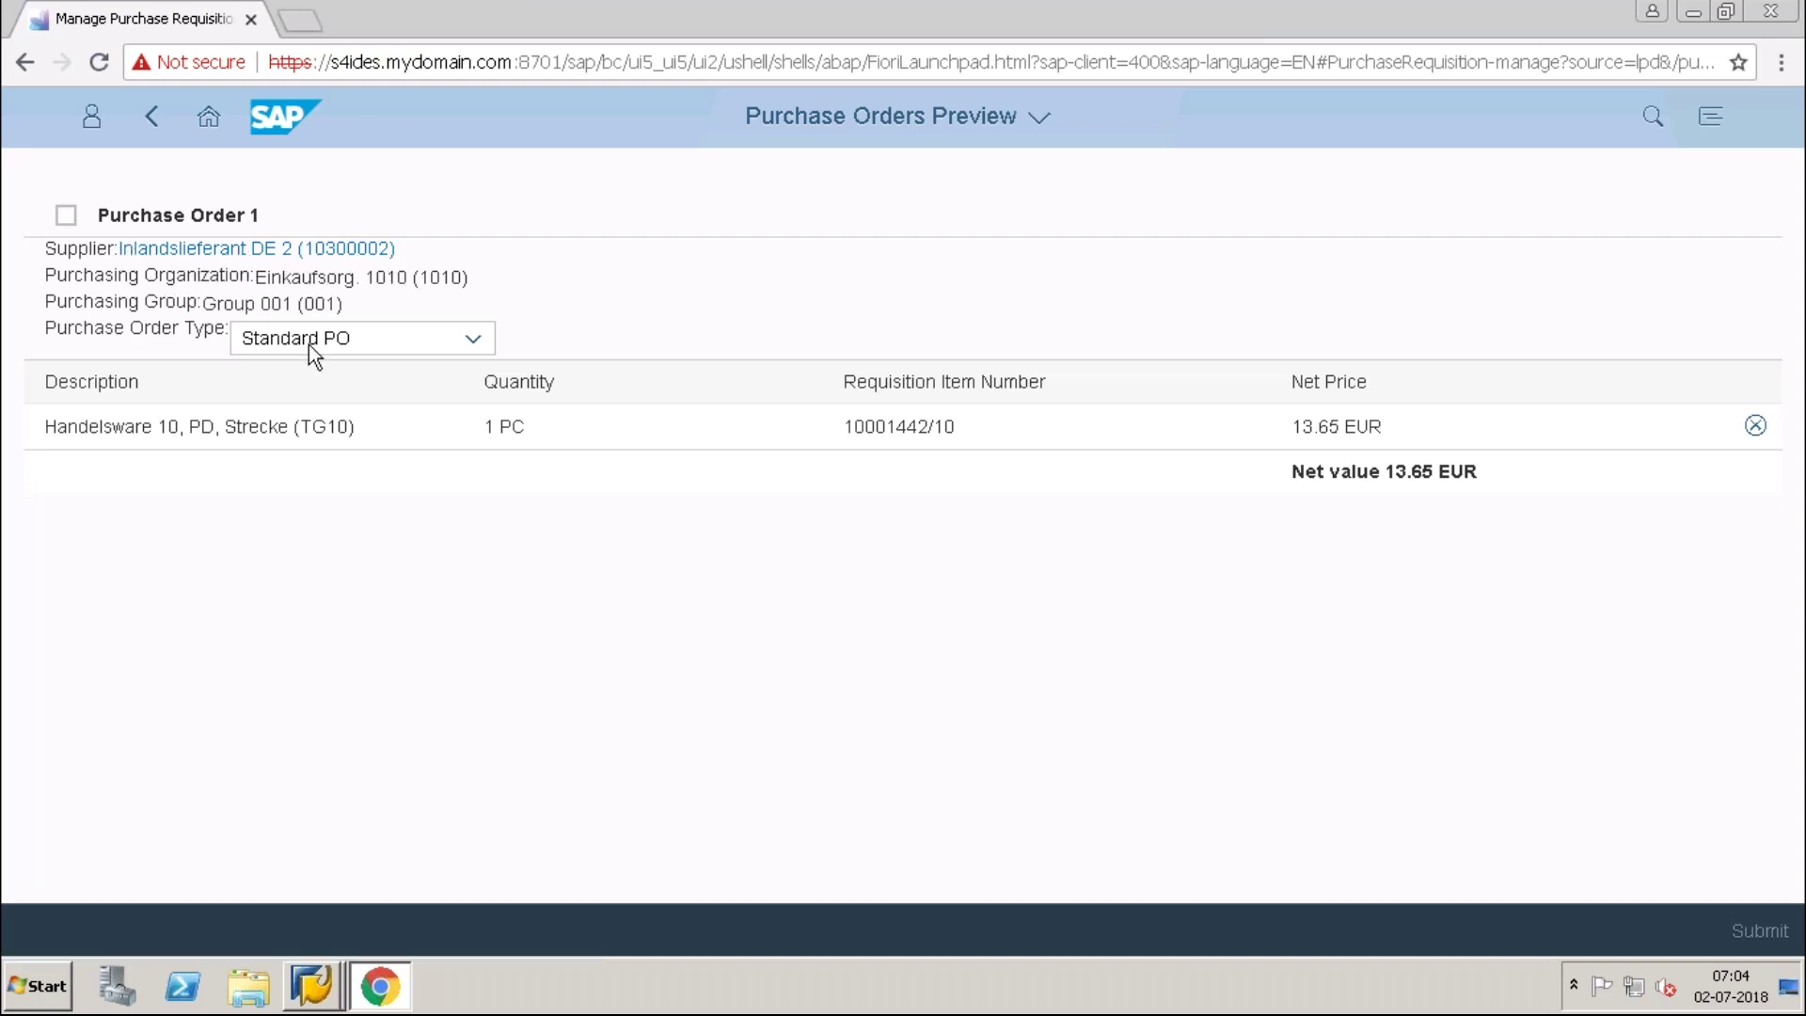
left_click(476, 354)
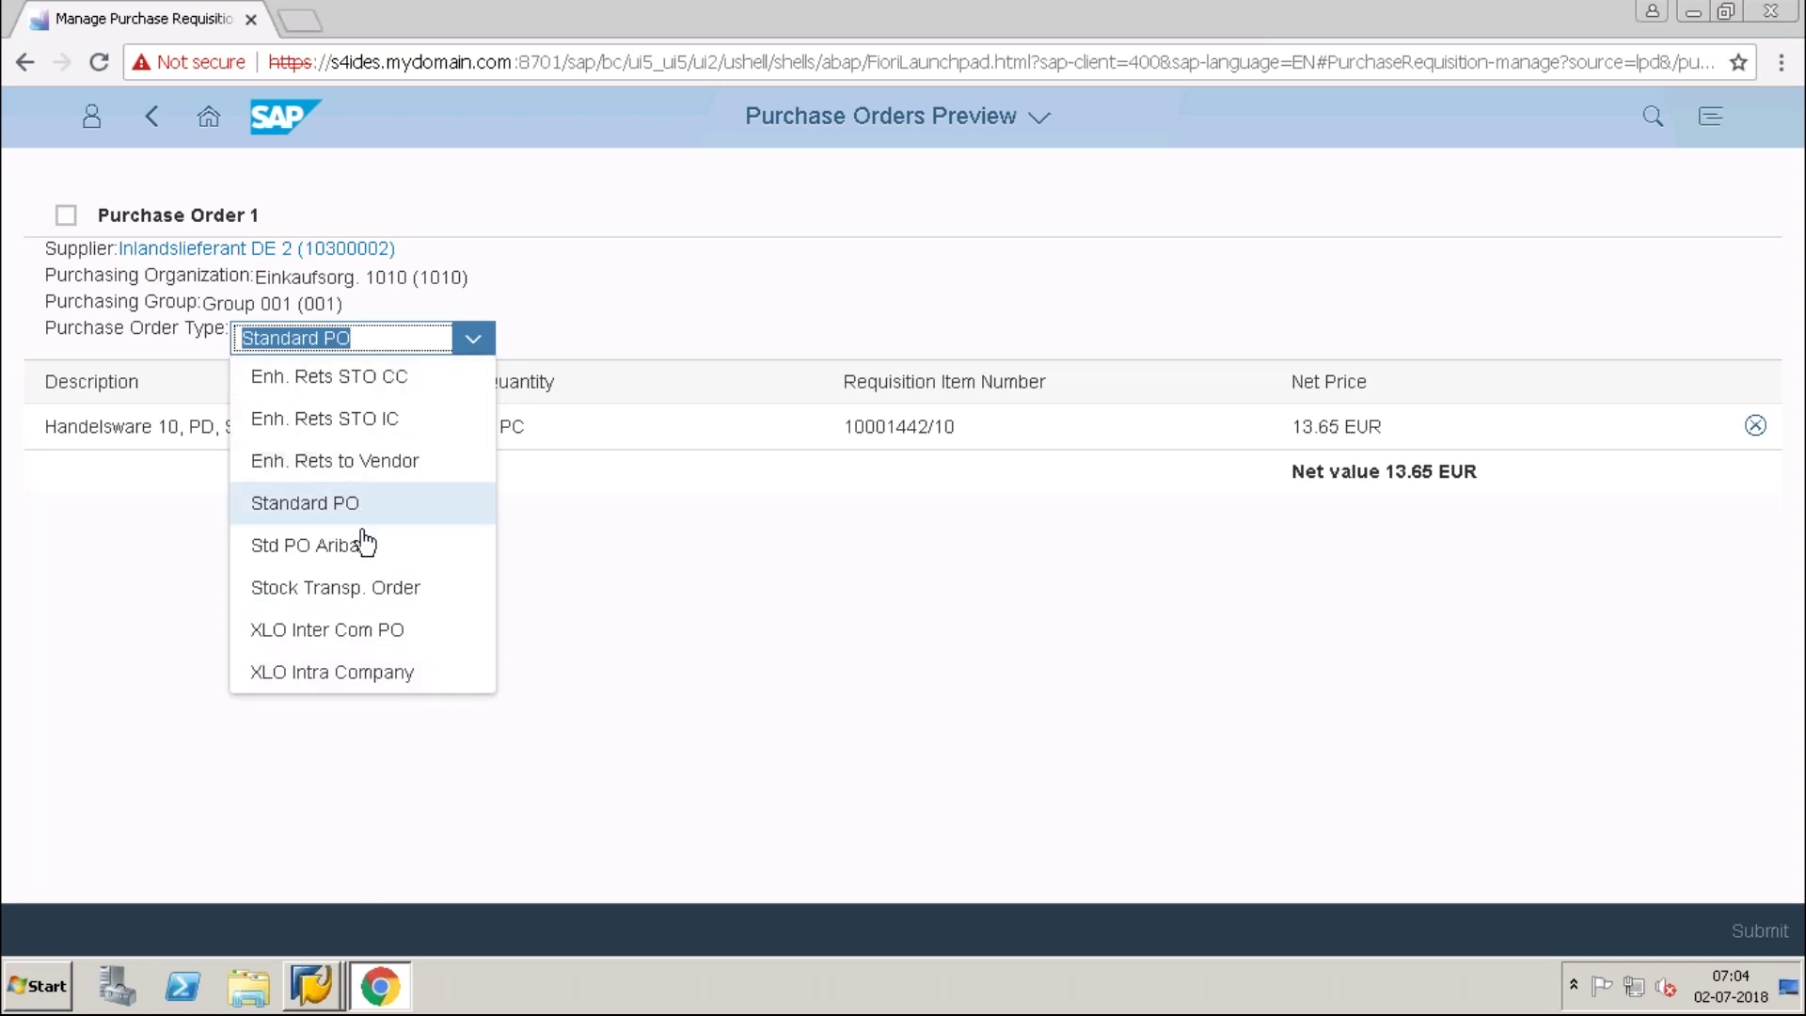
left_click(42, 702)
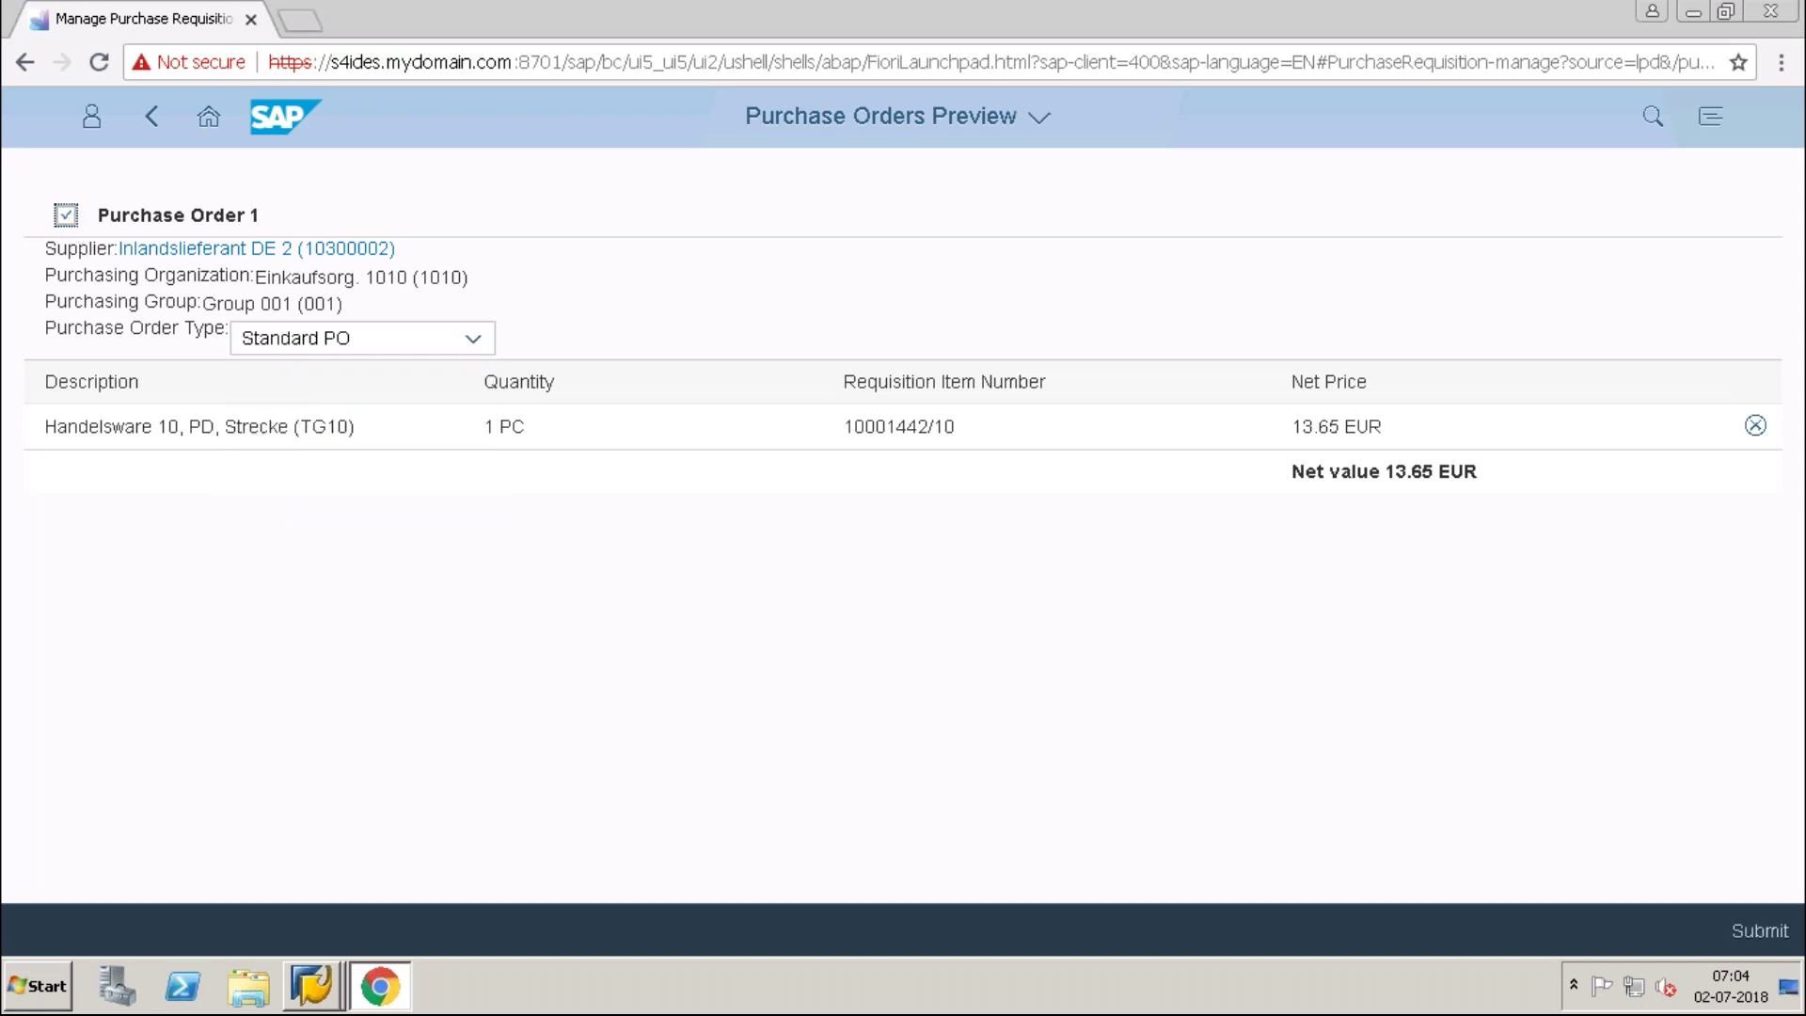
left_click(1750, 935)
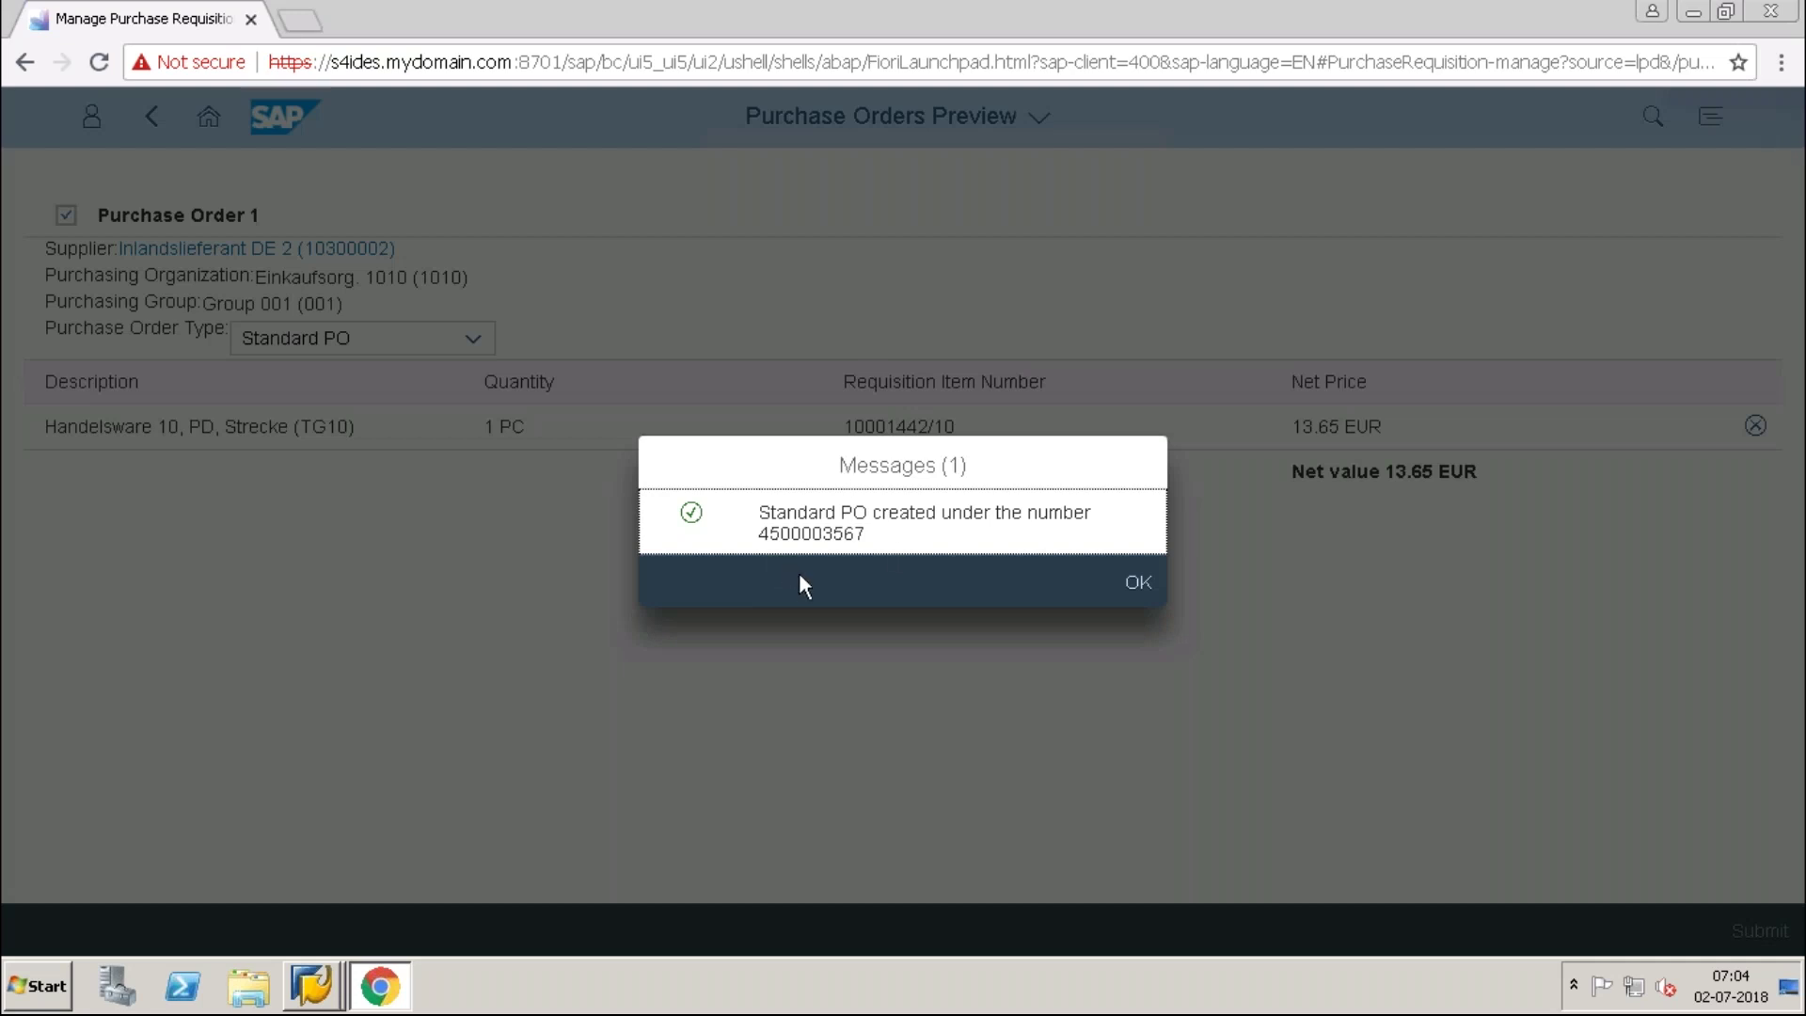
left_click(1141, 588)
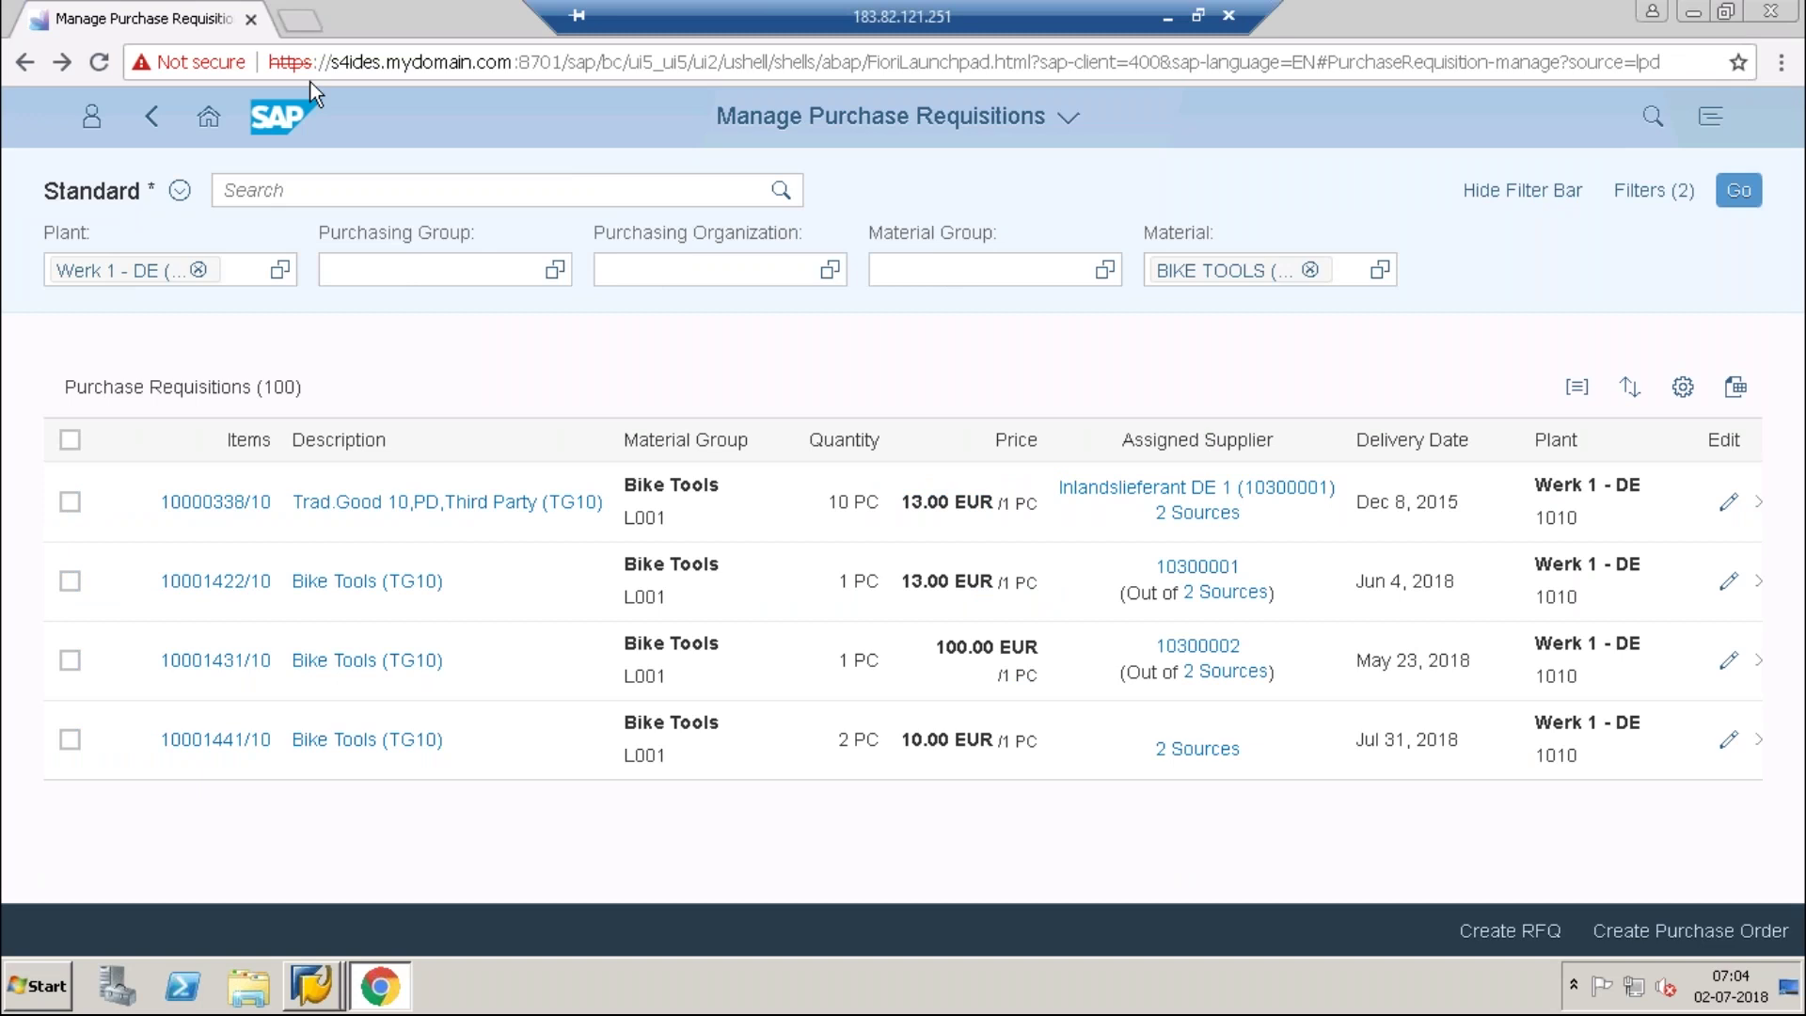
Return to the launchpad home page and minimise the Remote Desktop session to reveal Excel.
left_click(207, 115)
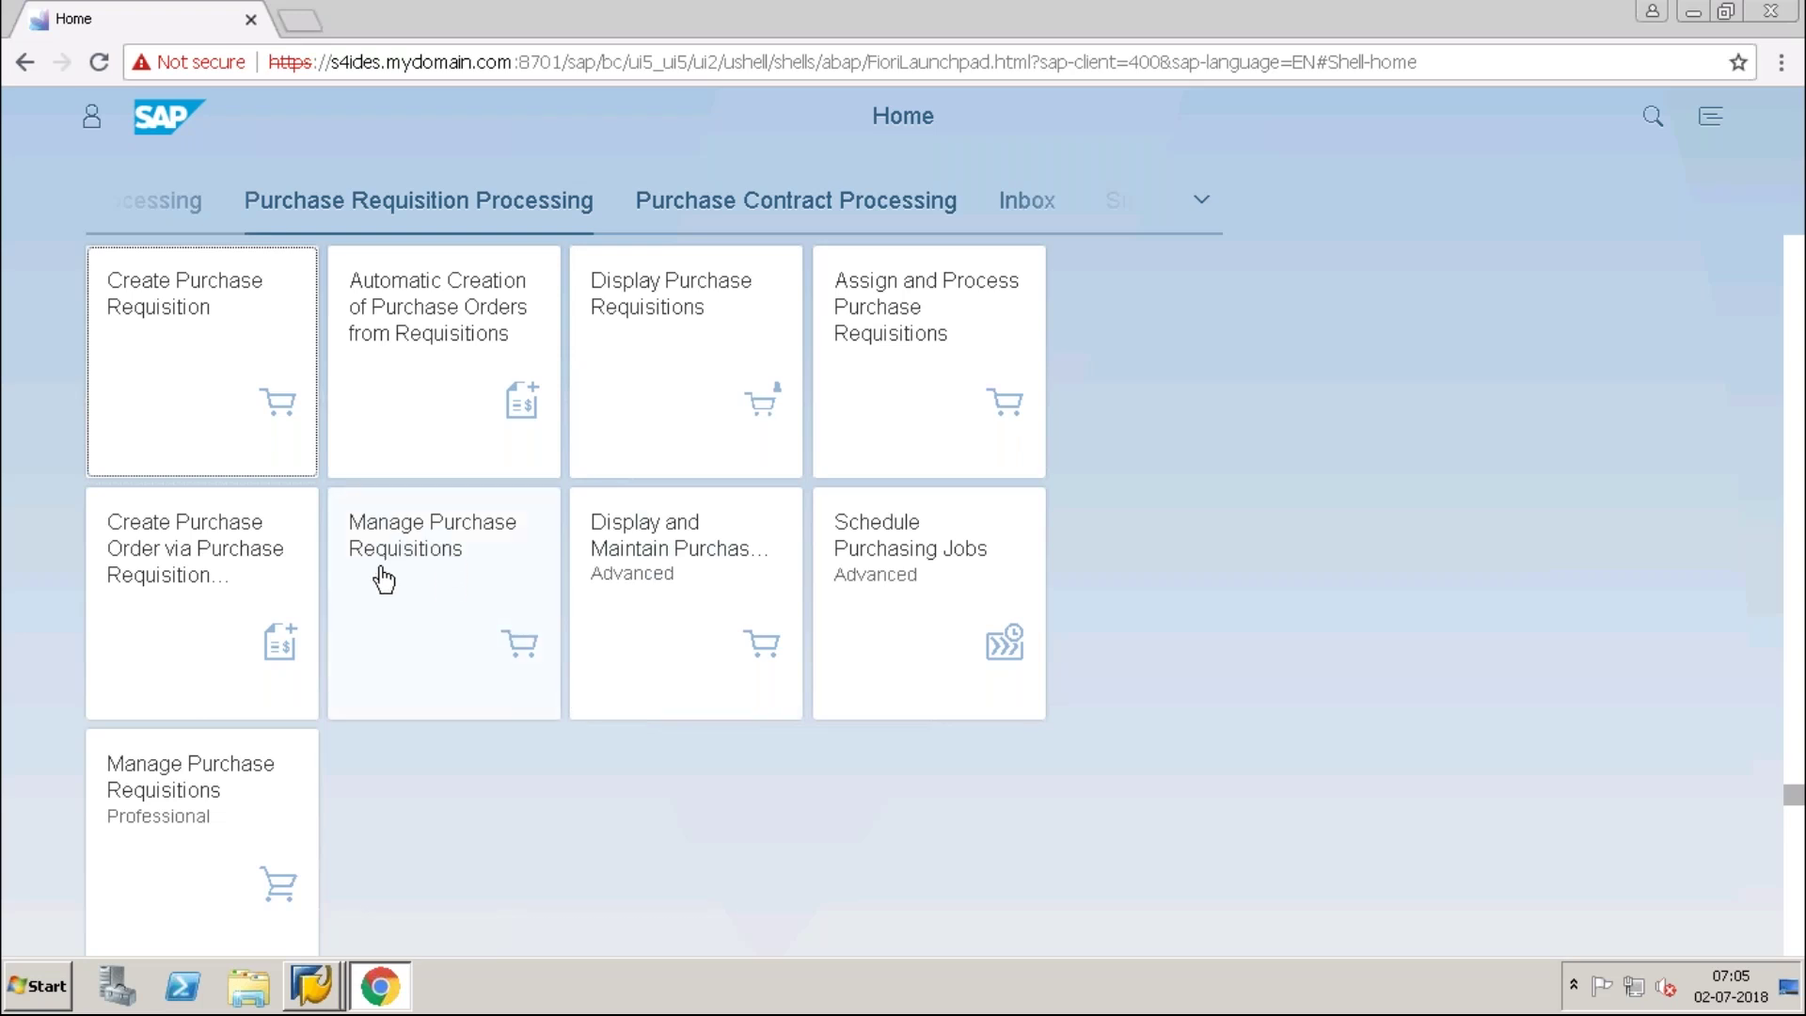
mouse_move(1366, 13)
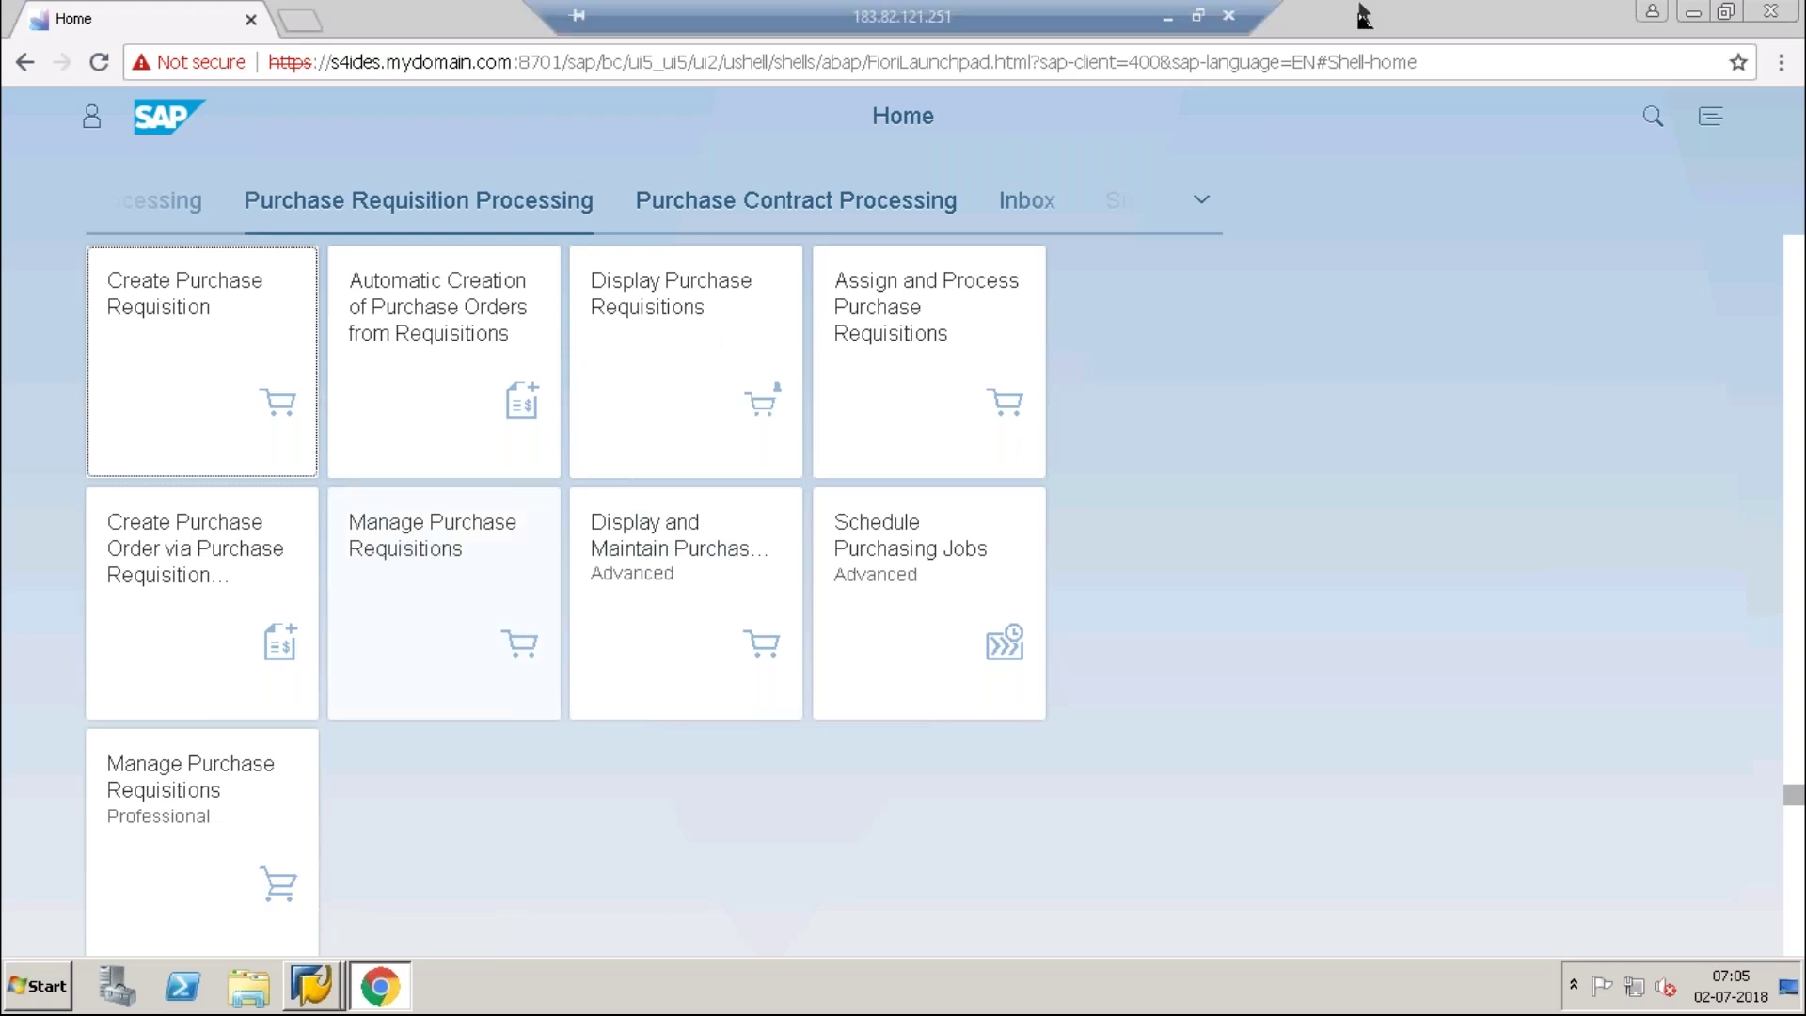
left_click(1173, 15)
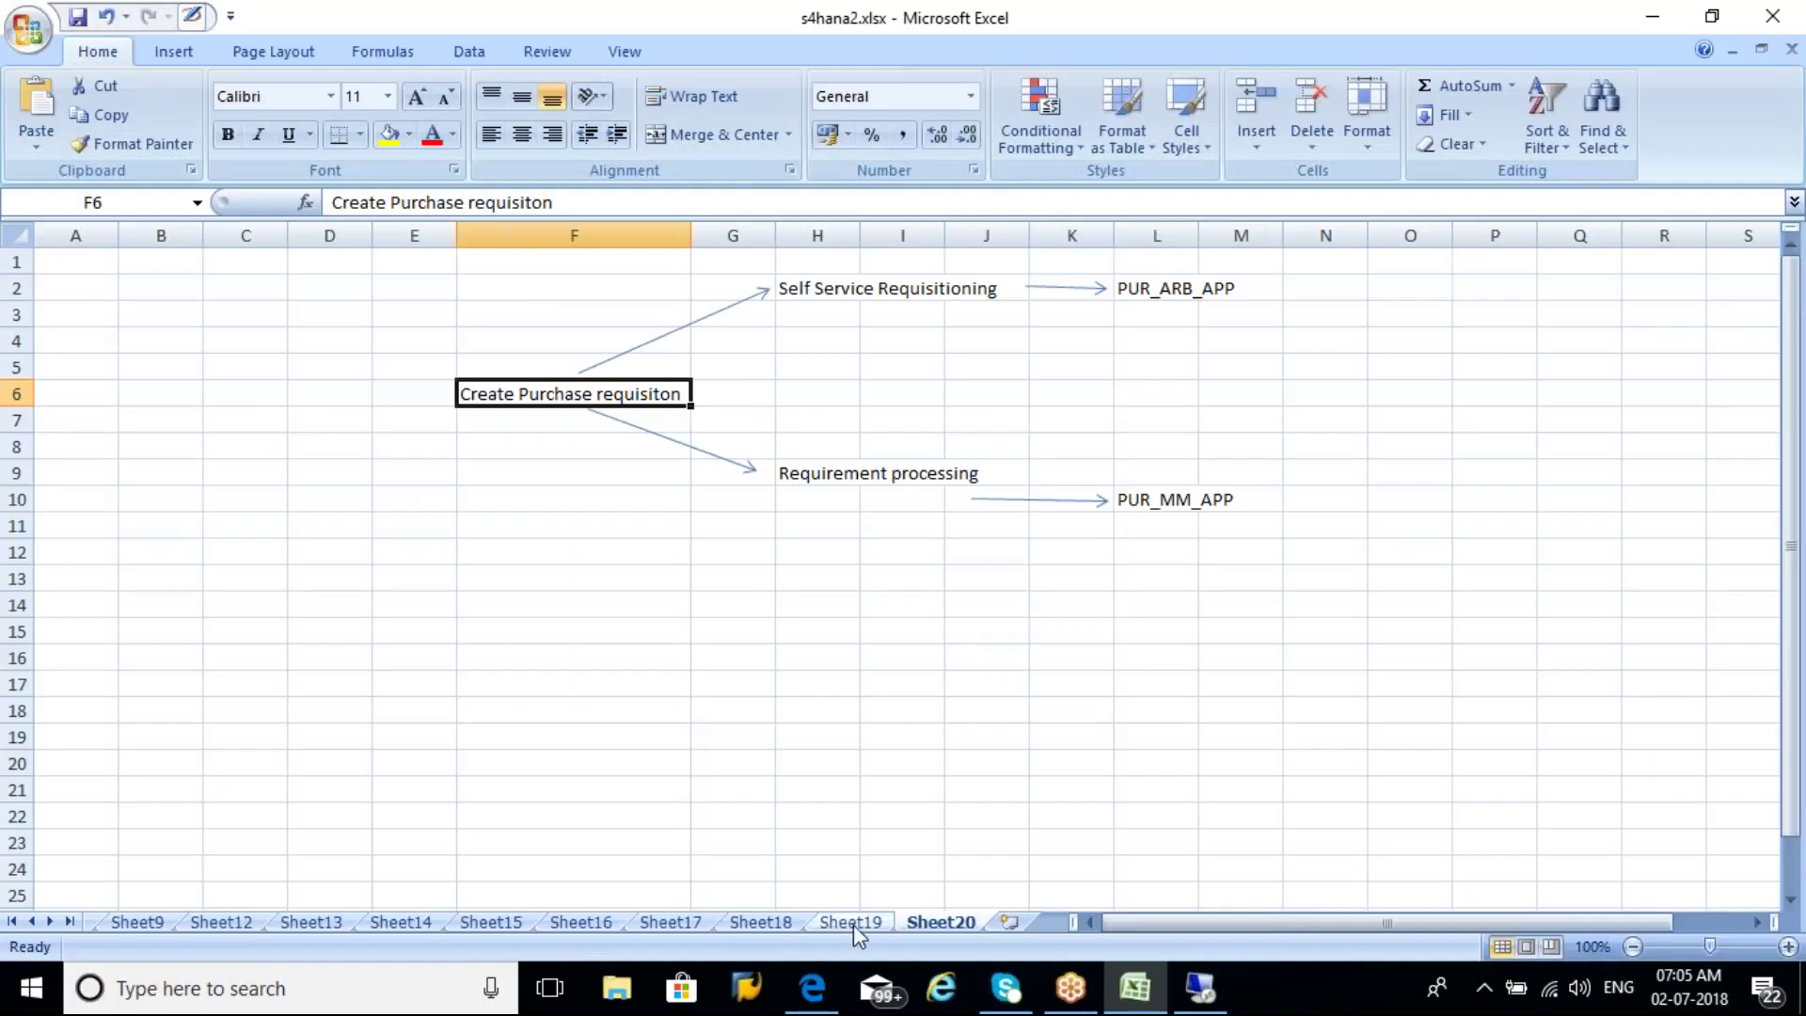
Step from Sheet19 back to Sheet17 and review the comparison table's D28 and D31 entries.
left_click(851, 922)
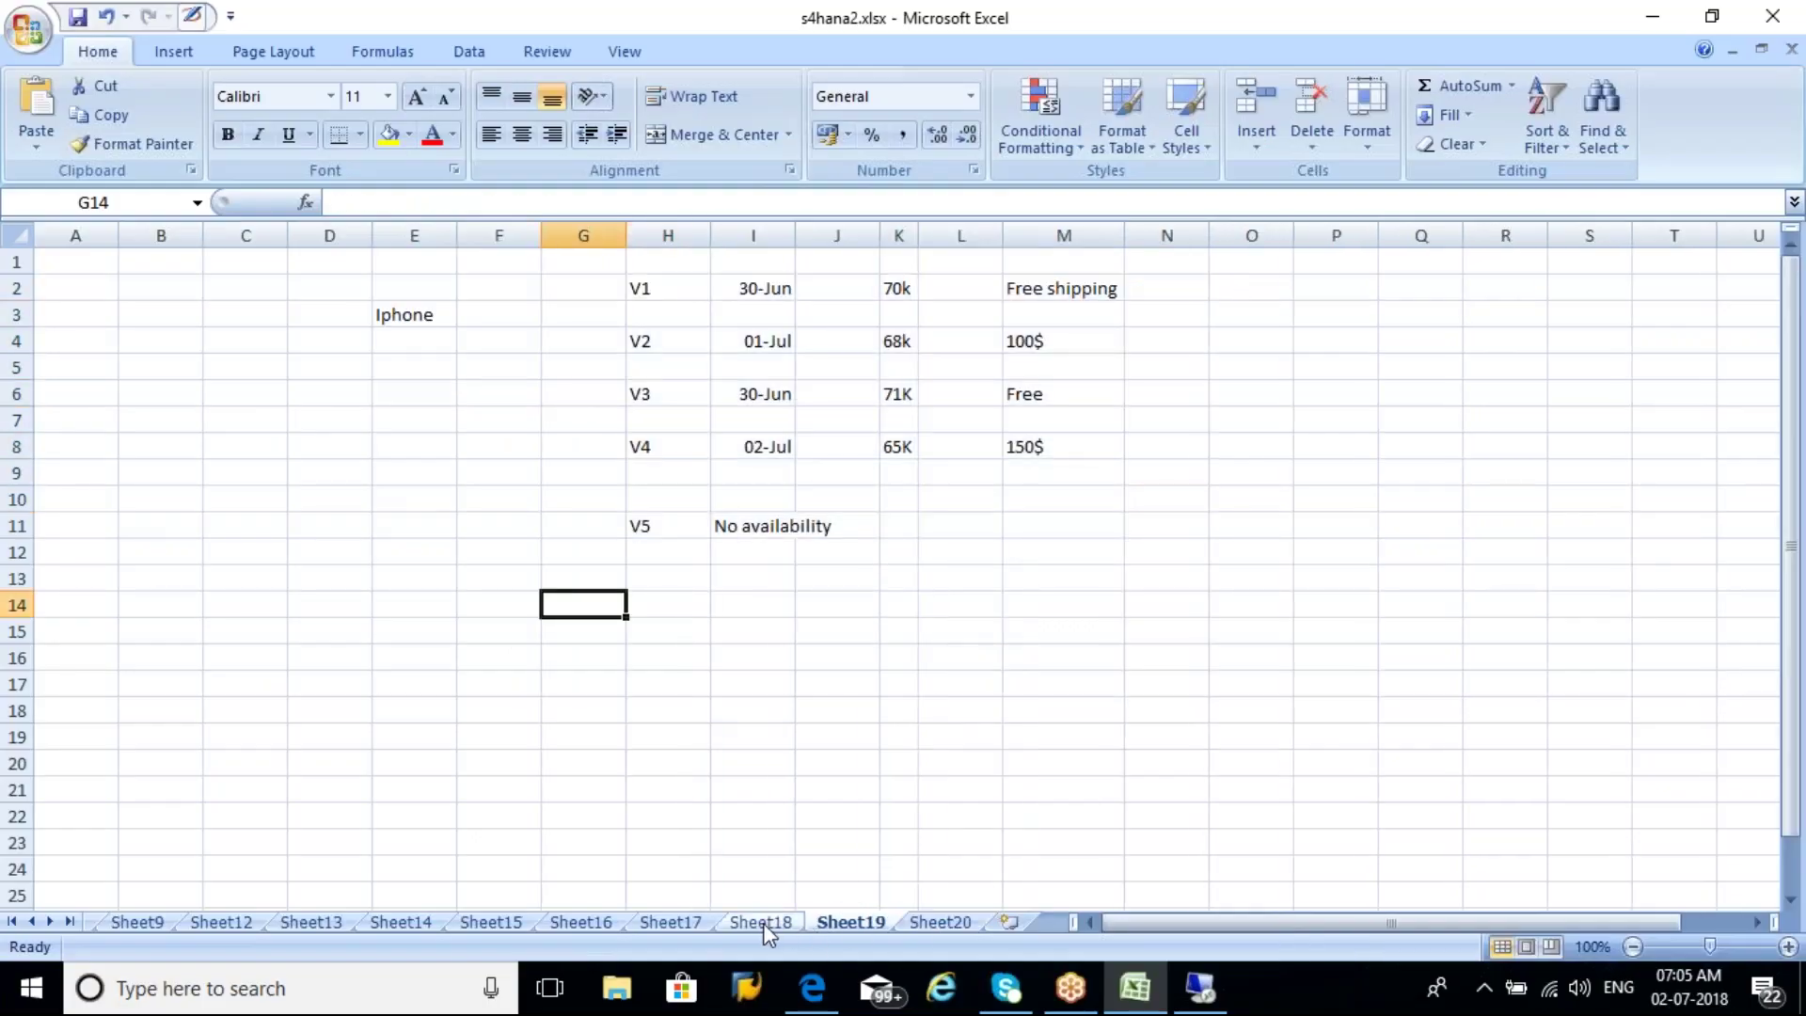
left_click(762, 923)
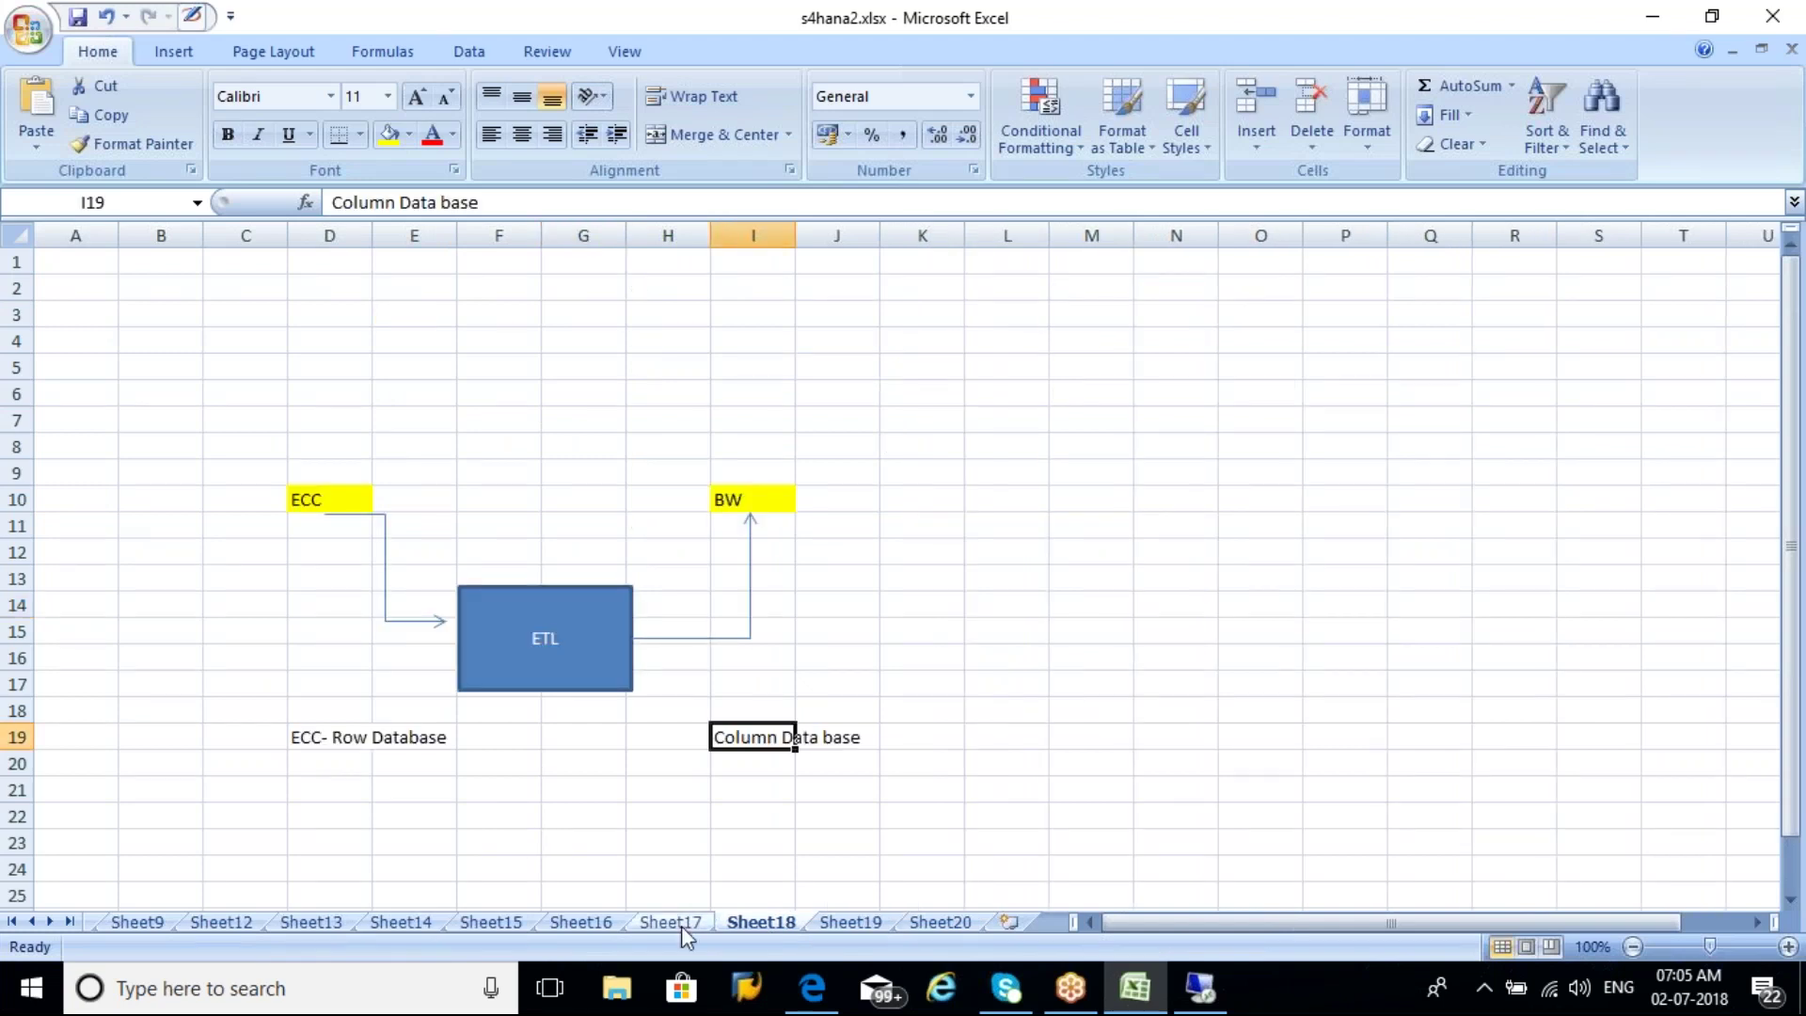
left_click(671, 923)
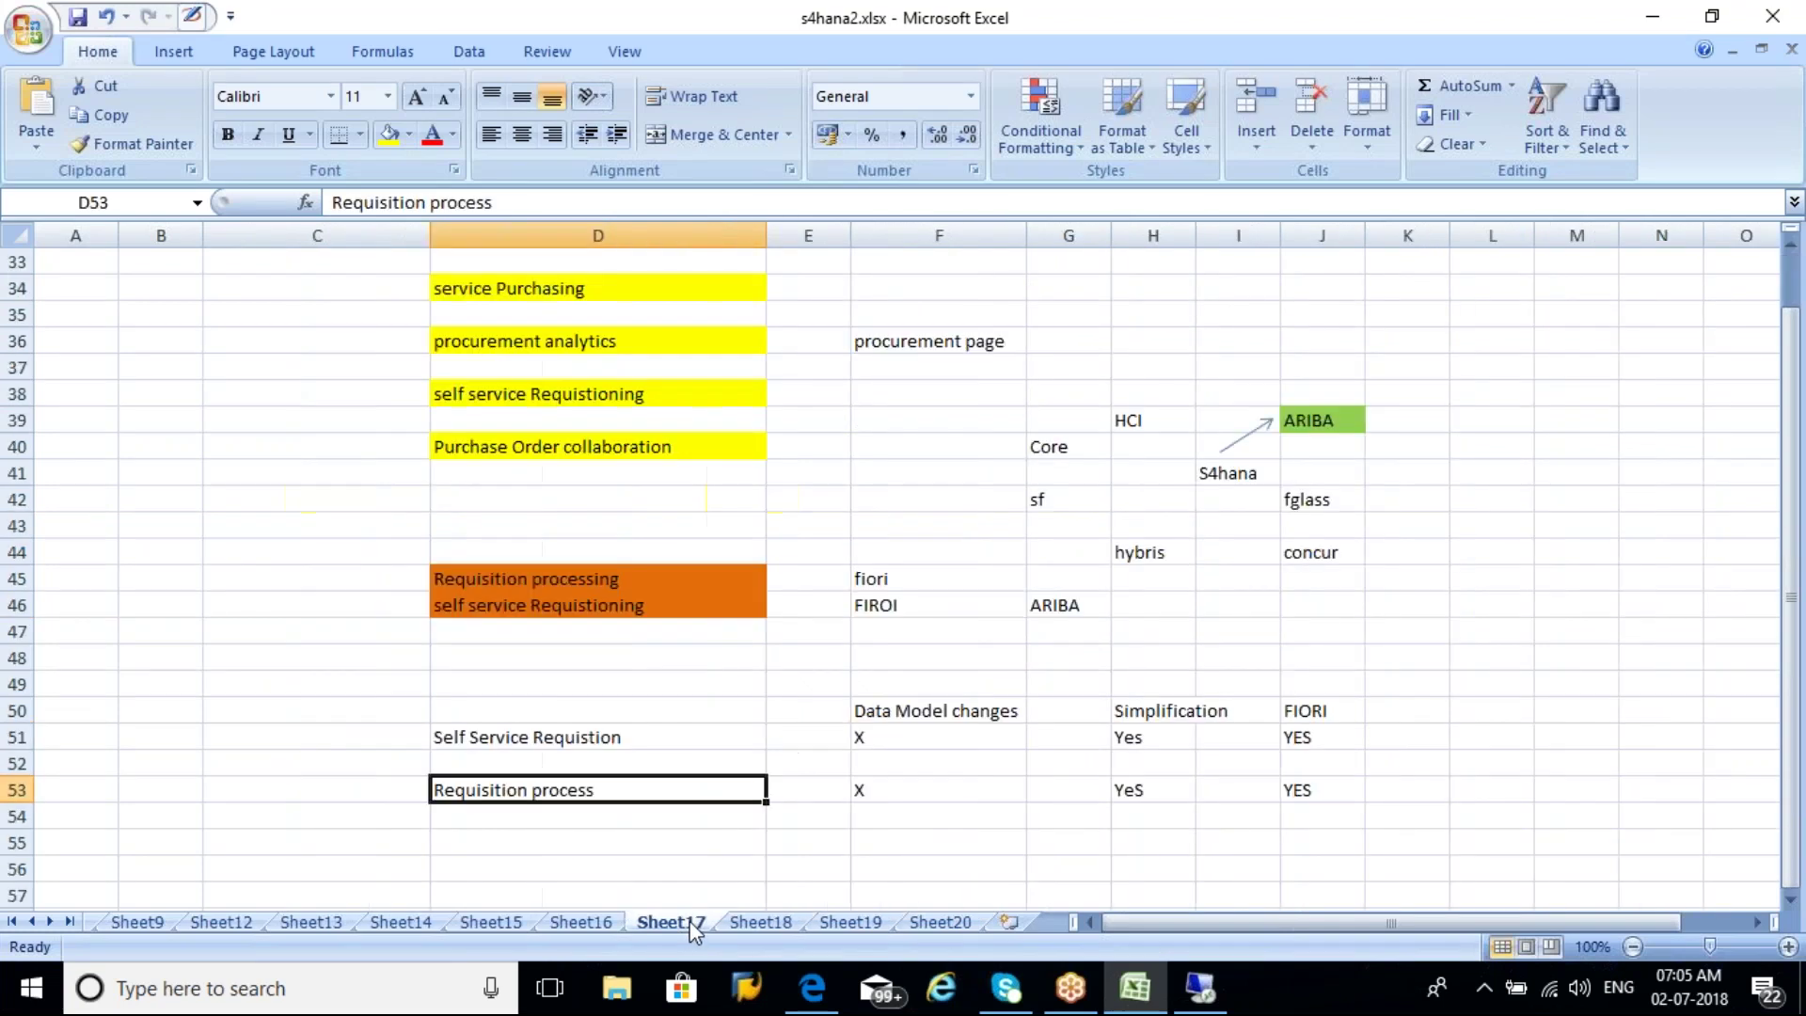
left_click(577, 837)
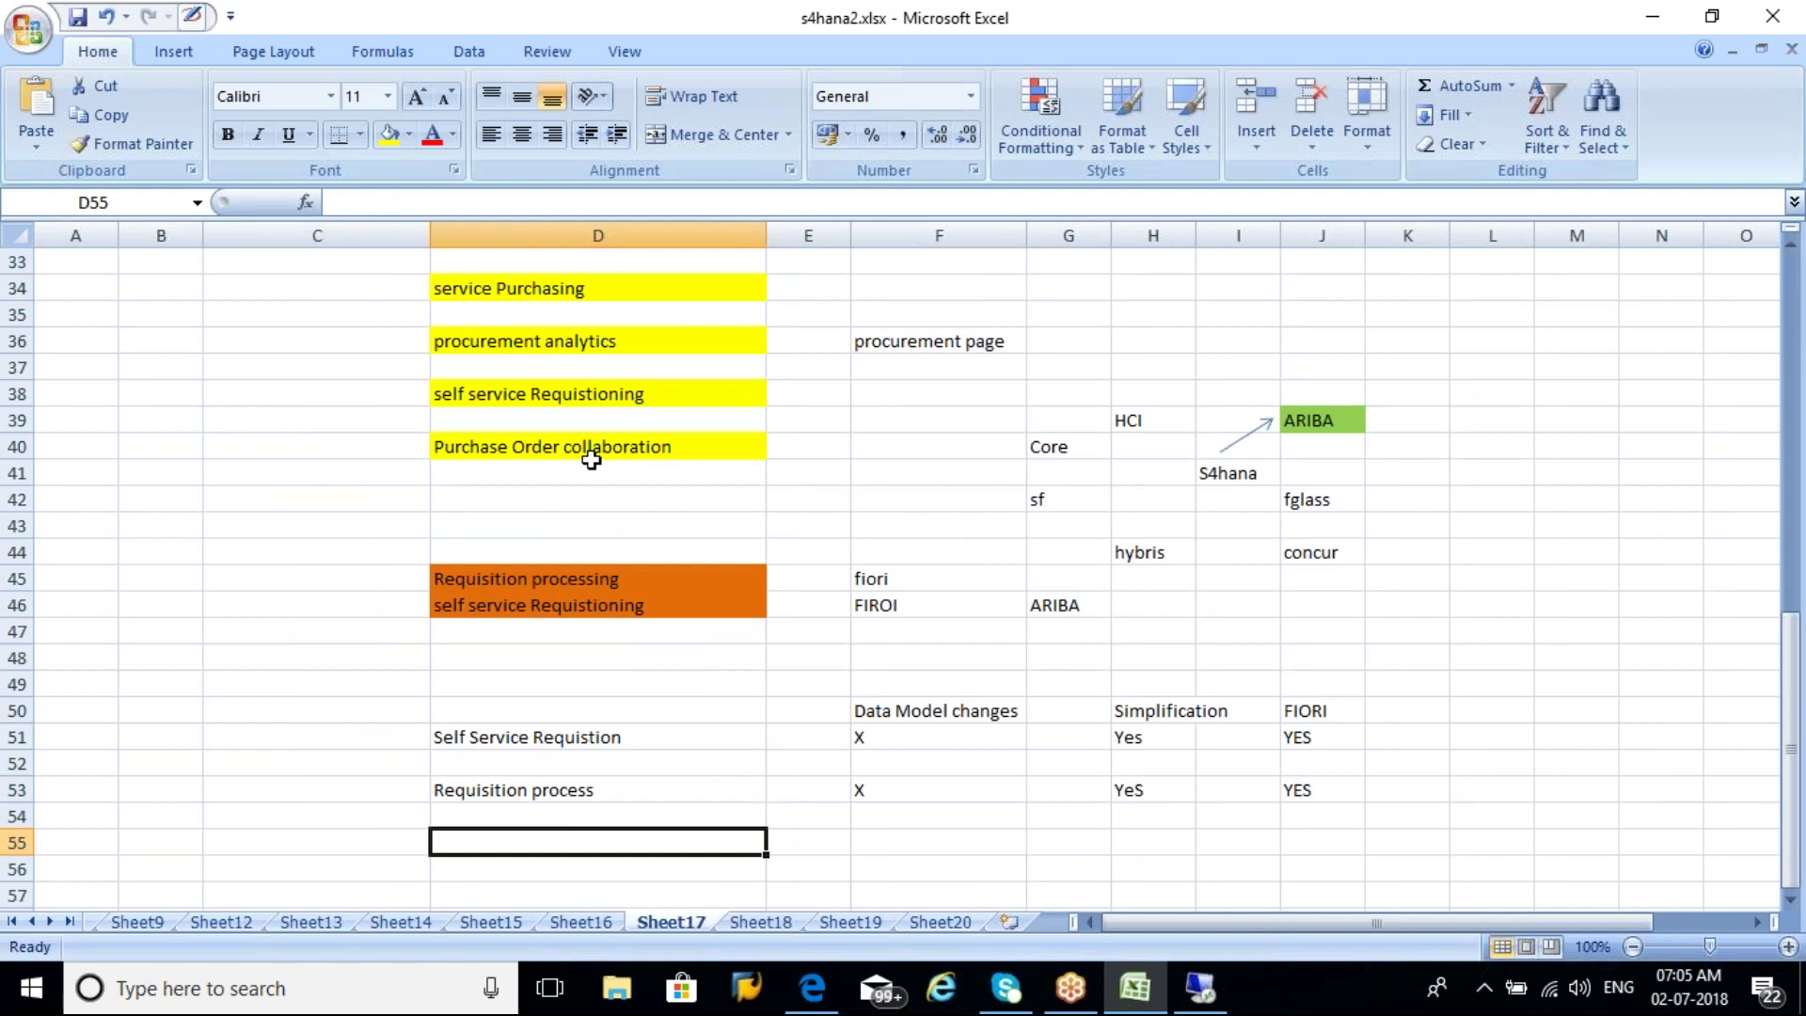
left_click_drag(1799, 625, 1798, 584)
left_click(686, 392)
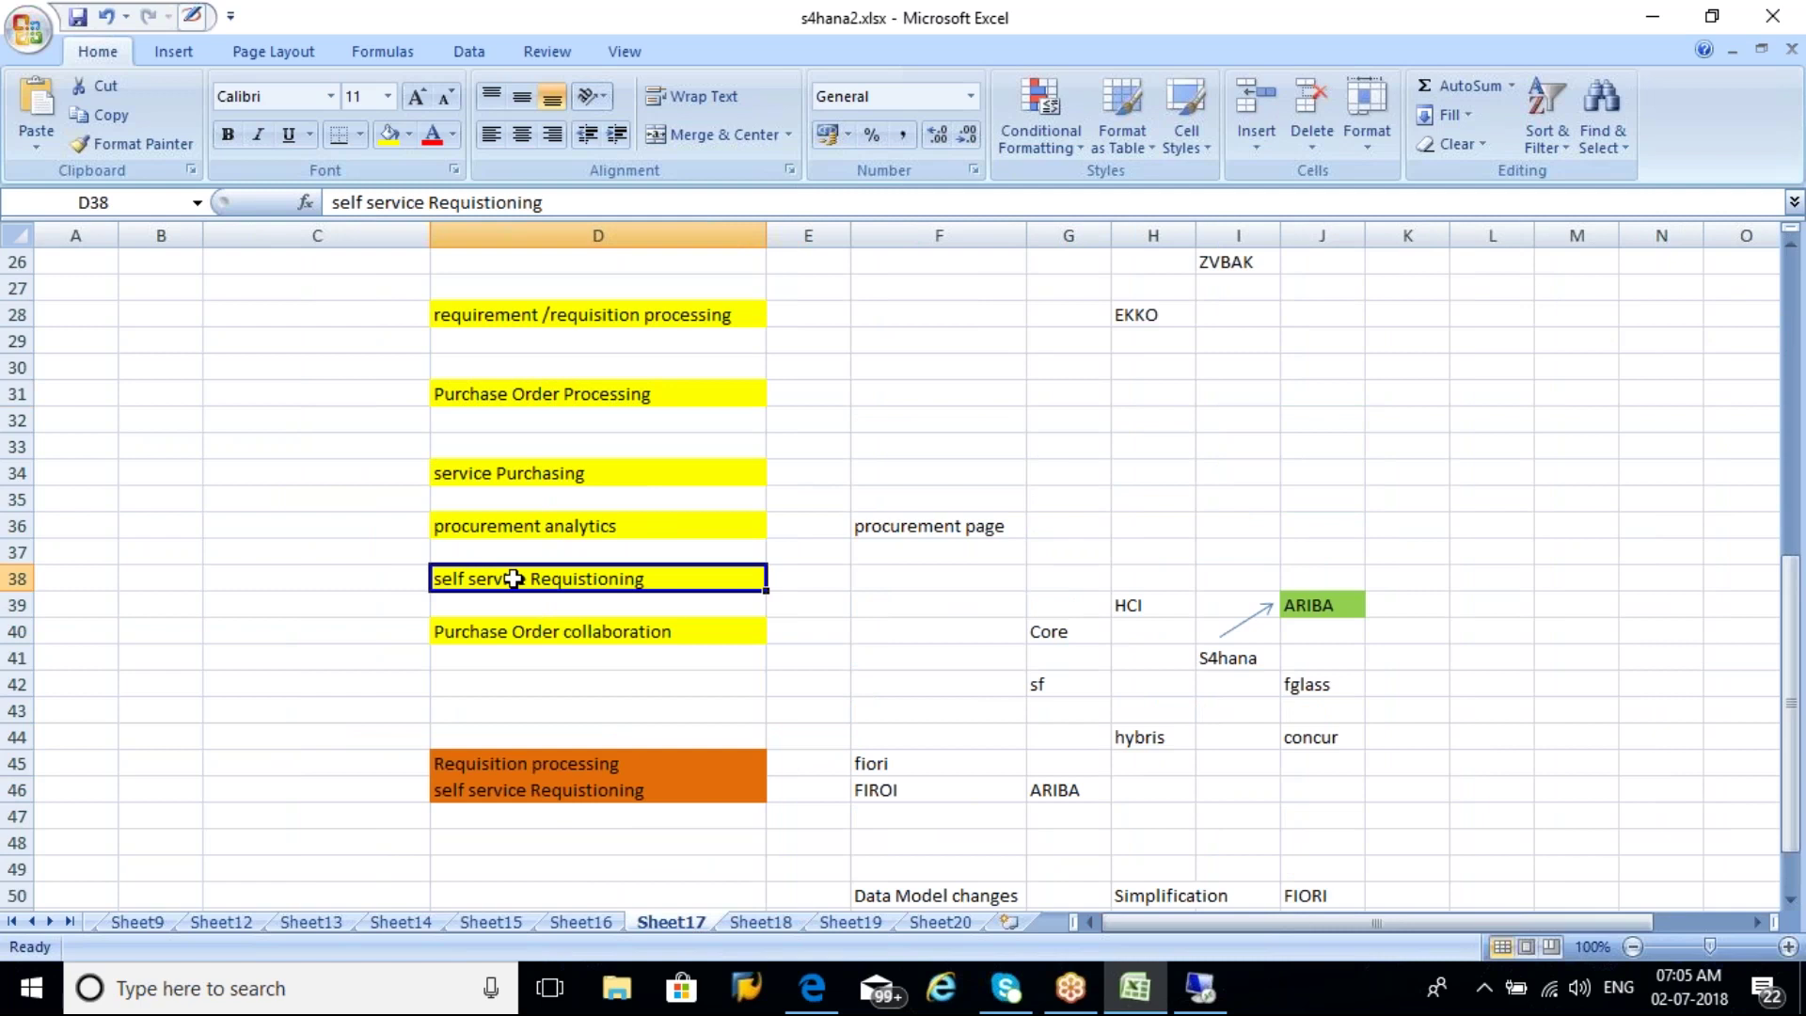
left_click(563, 318)
left_click(555, 394)
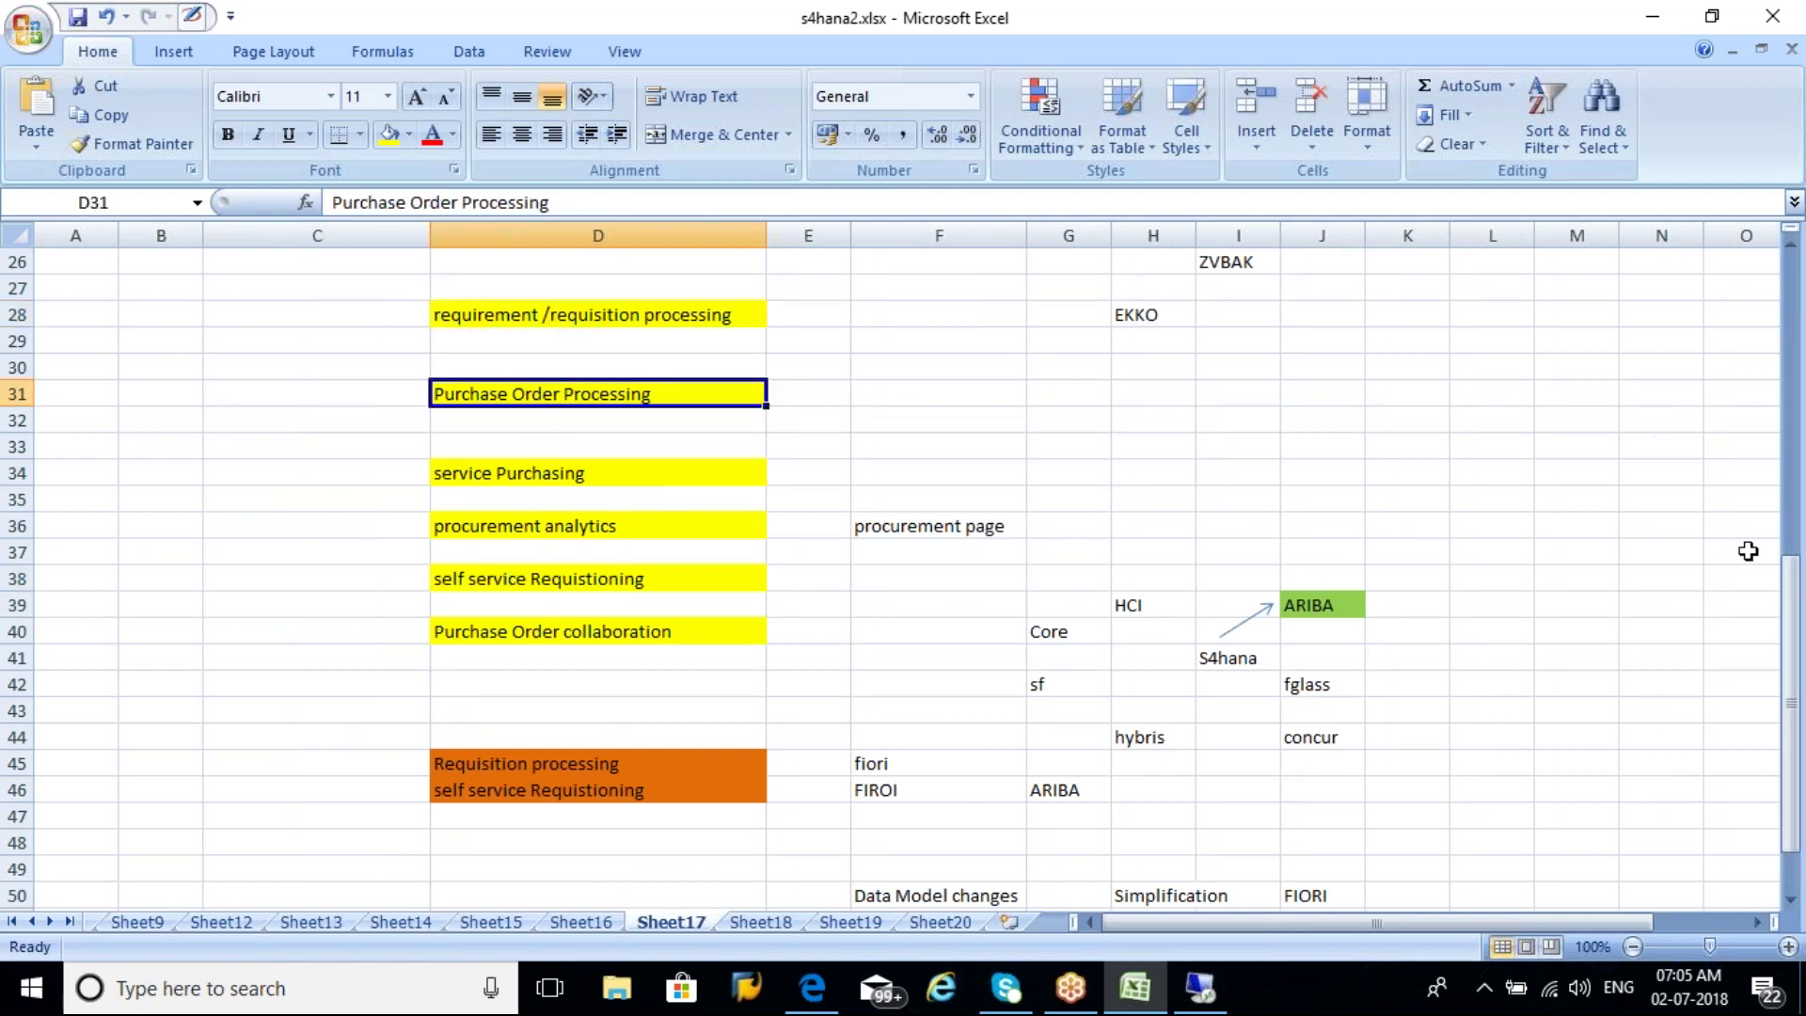
left_click_drag(1792, 608, 1791, 645)
left_click(585, 896)
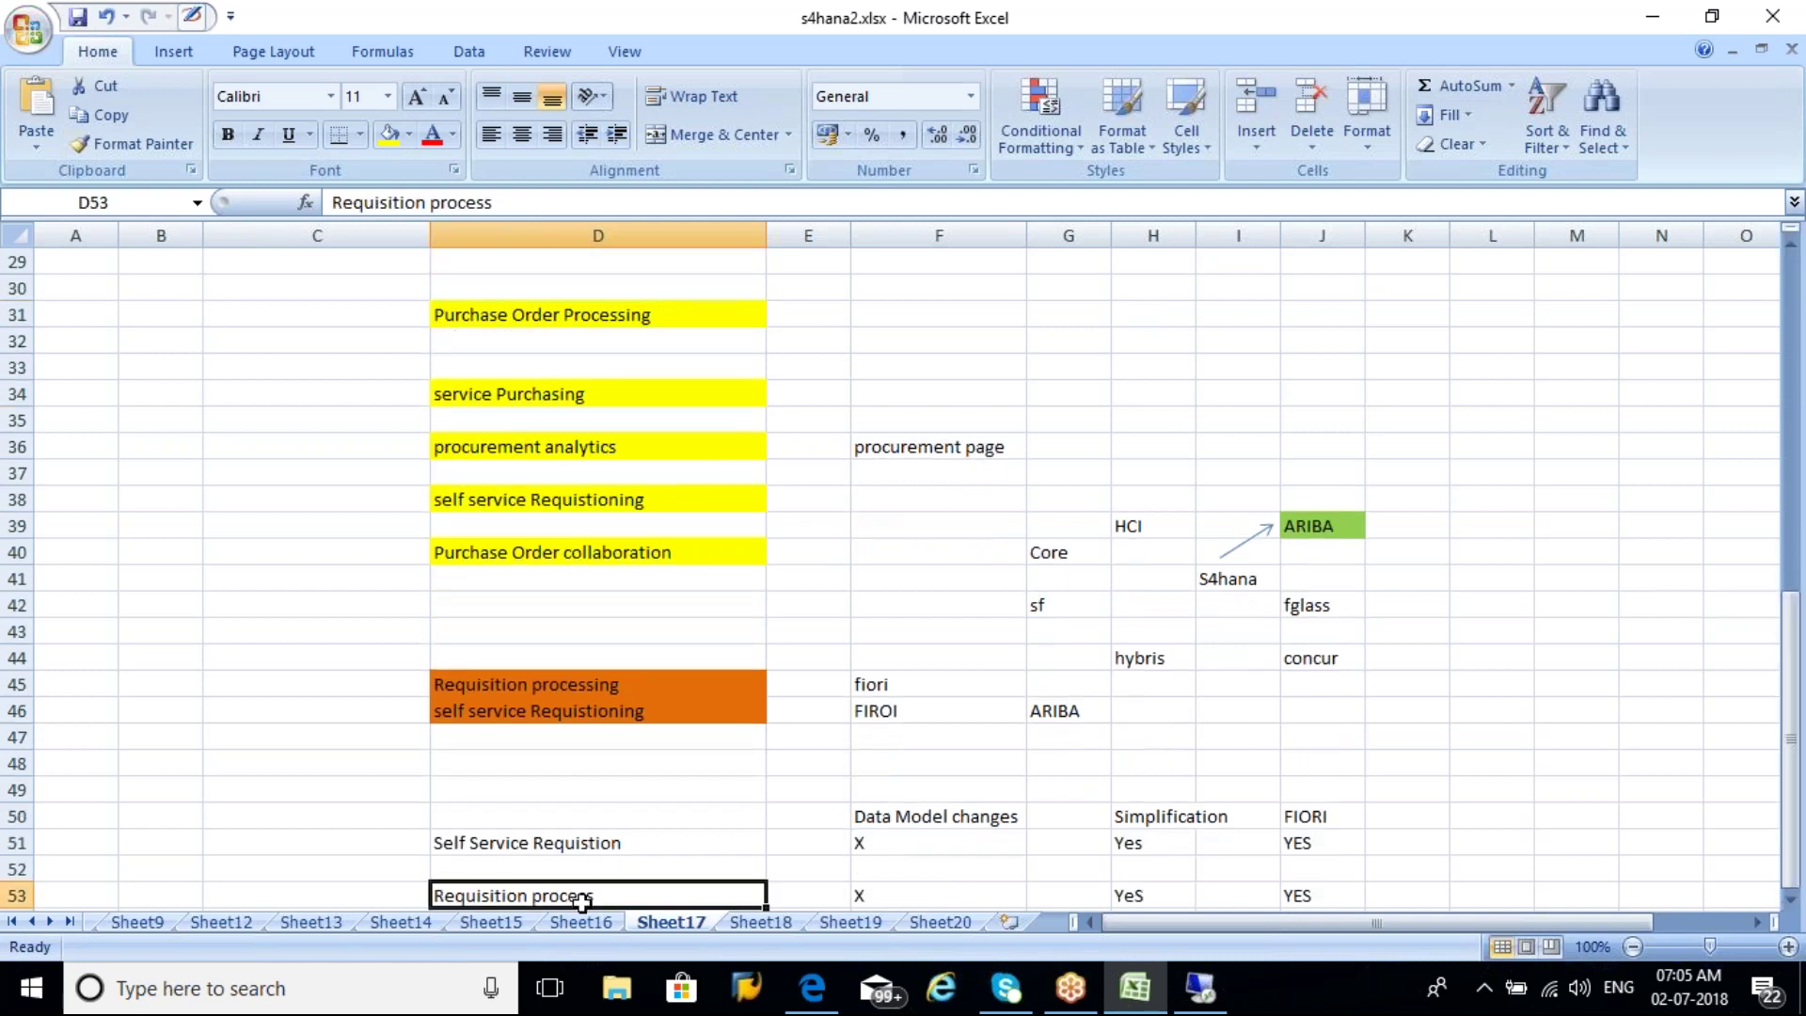
Enter 'PO Processing' in D55 and mark X under Data Model changes in F55.
key("Return")
key("Return")
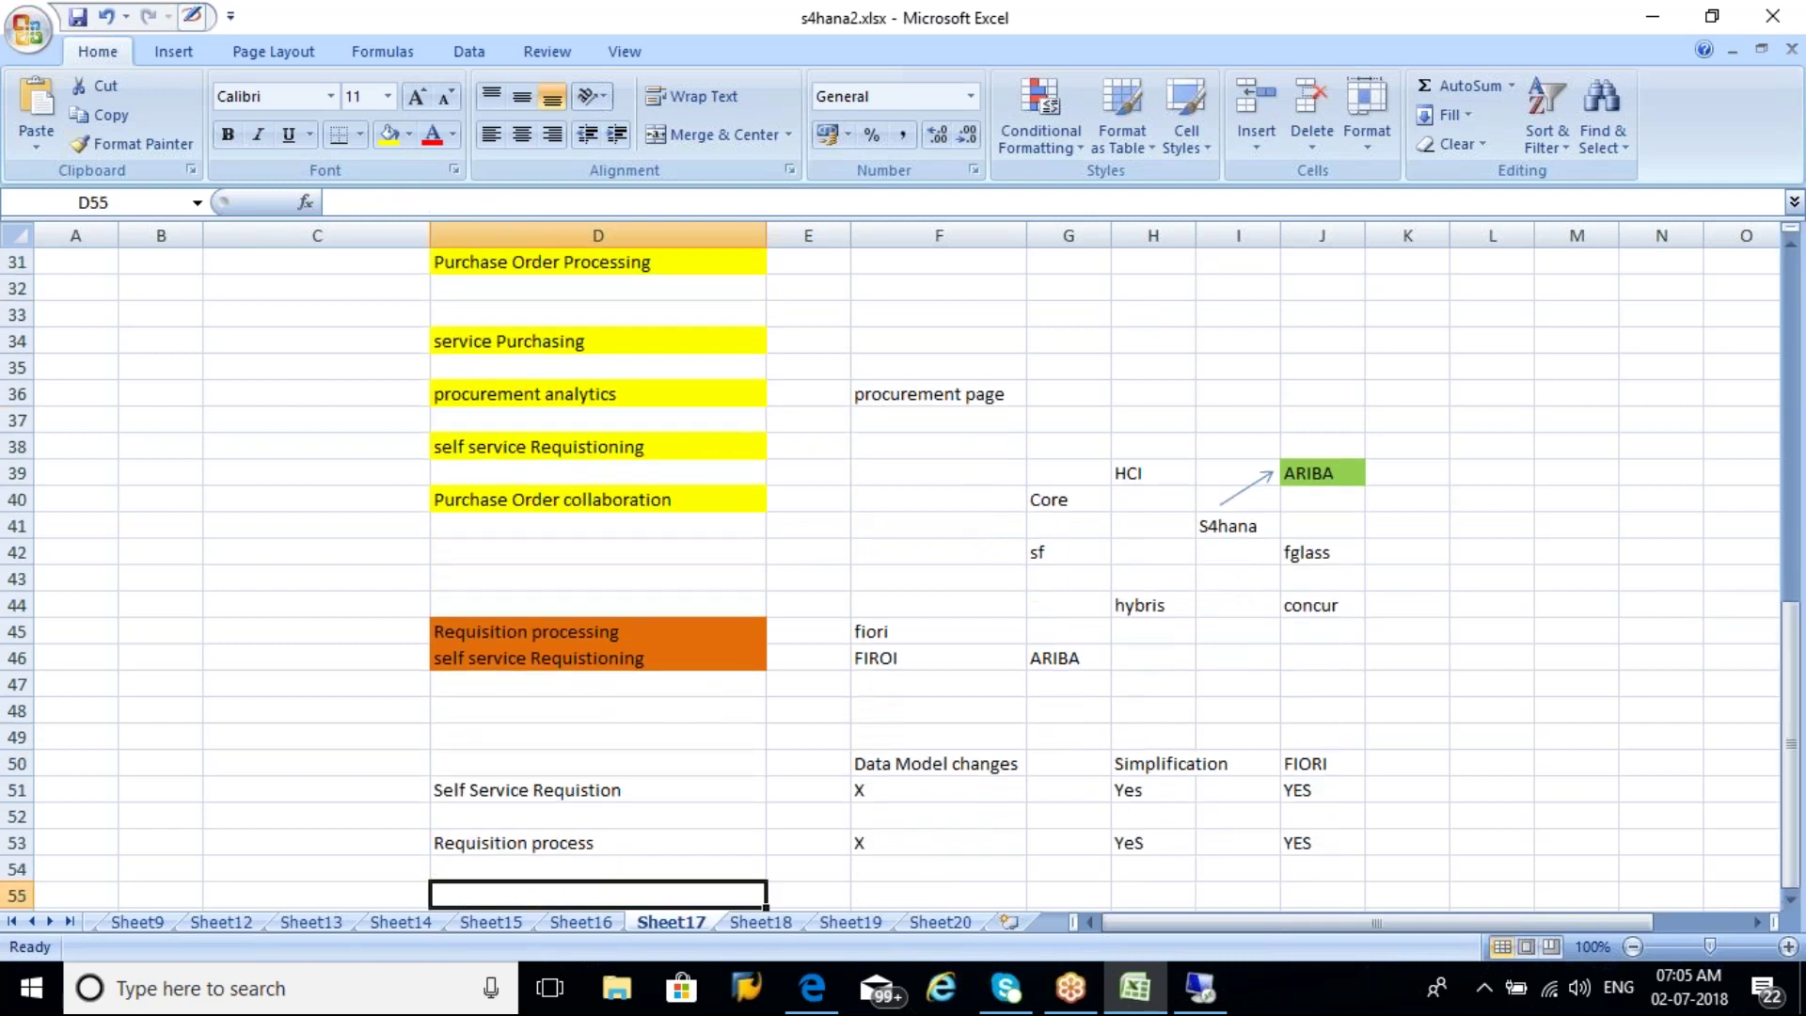
type("PO Processing")
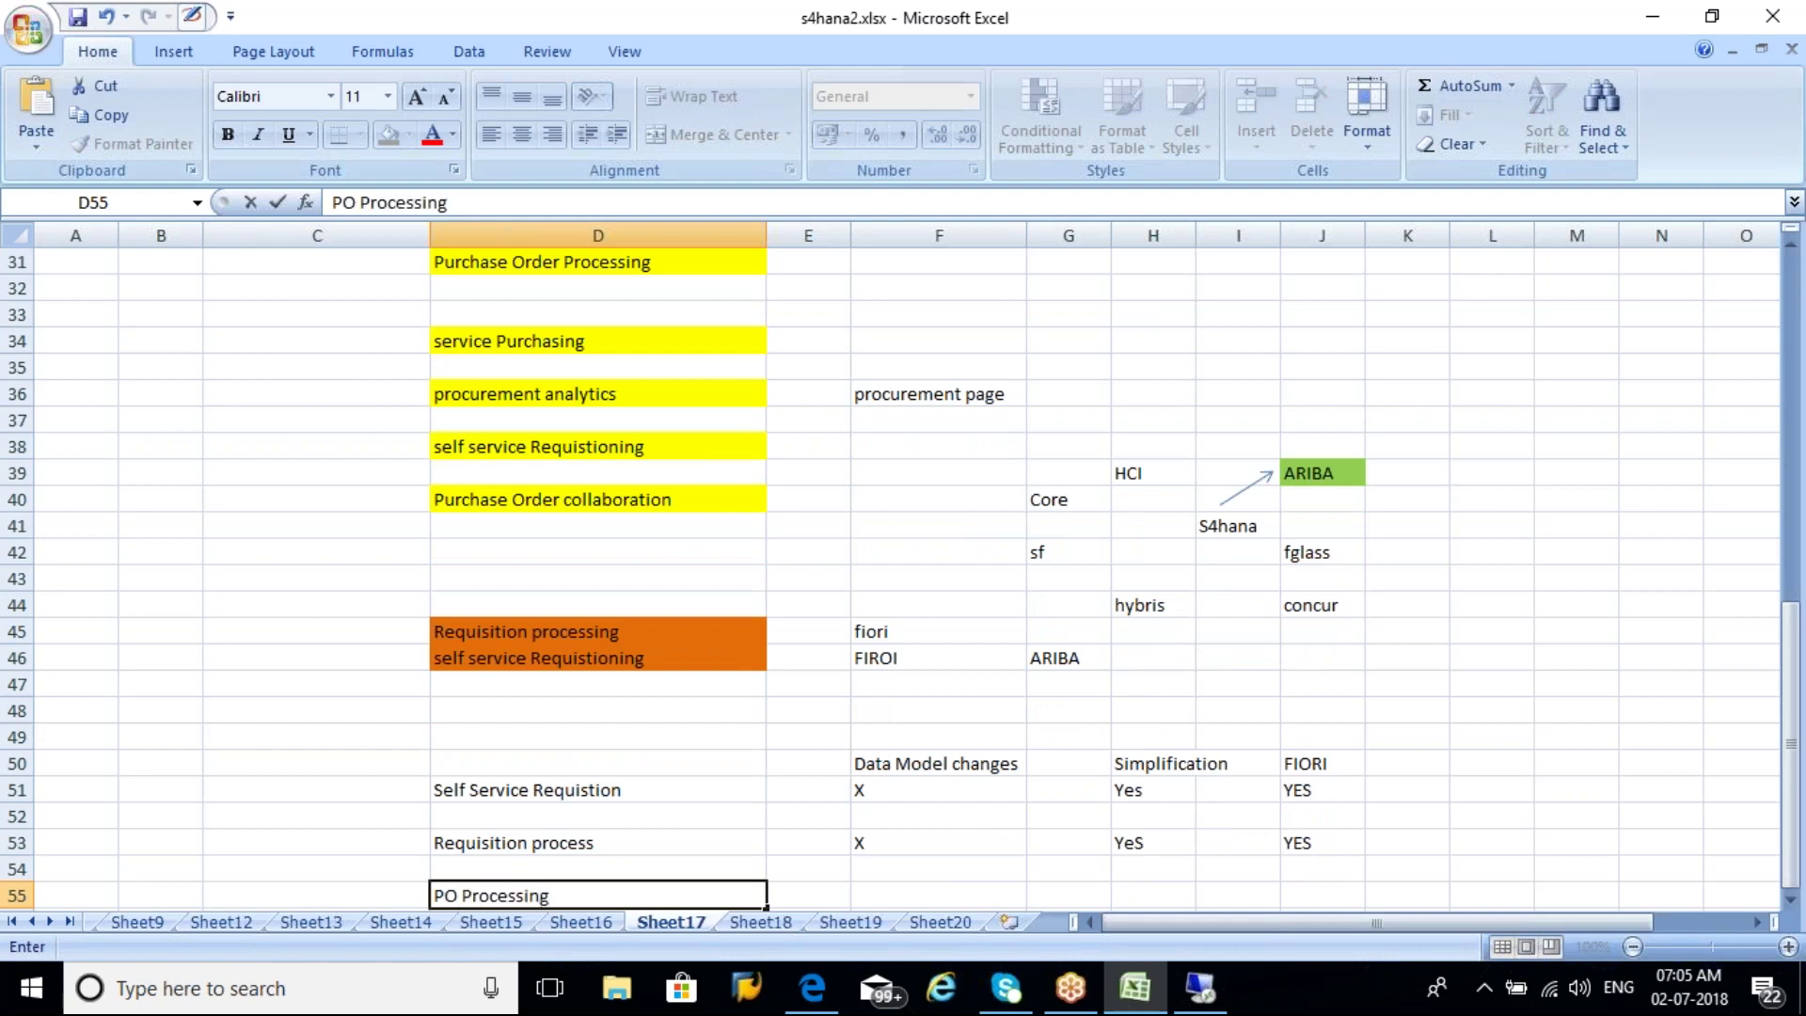
key("Tab")
key("Right")
type("X")
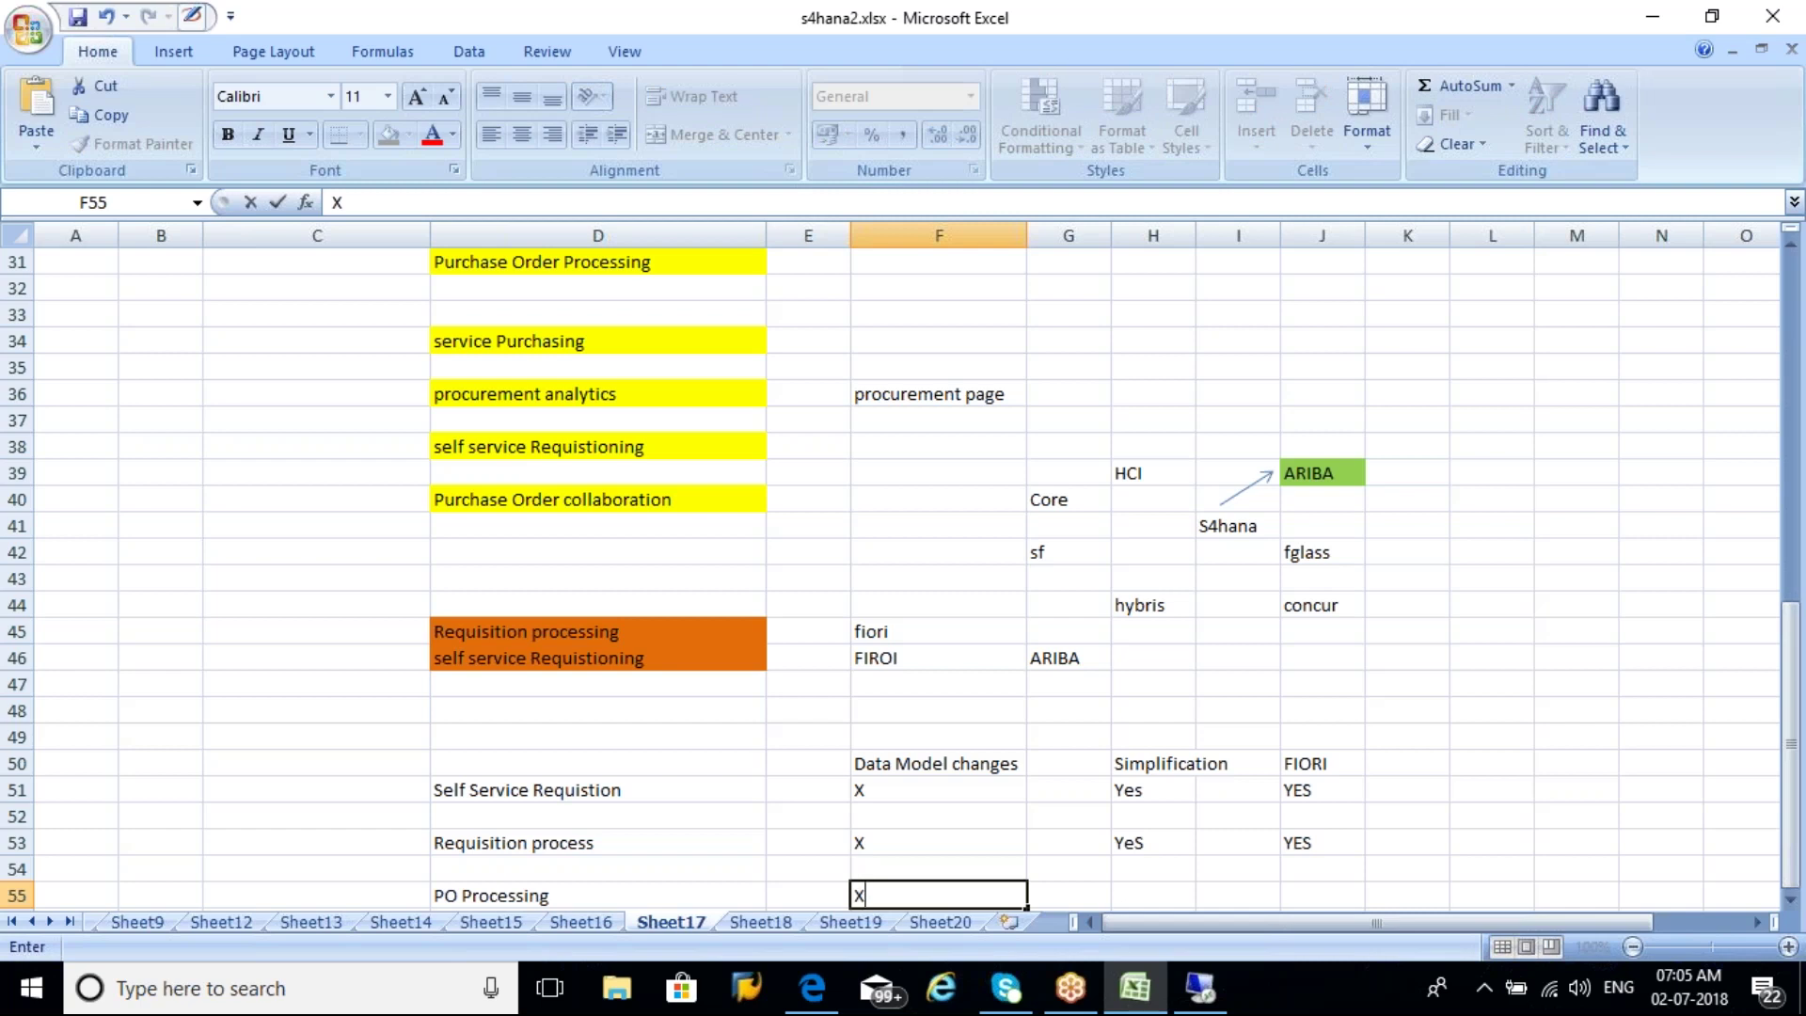
key("Tab")
Put 'Yes' under Simplification in H55, moving it from G55, and 'yes' under FIORI in J55.
type("Yes")
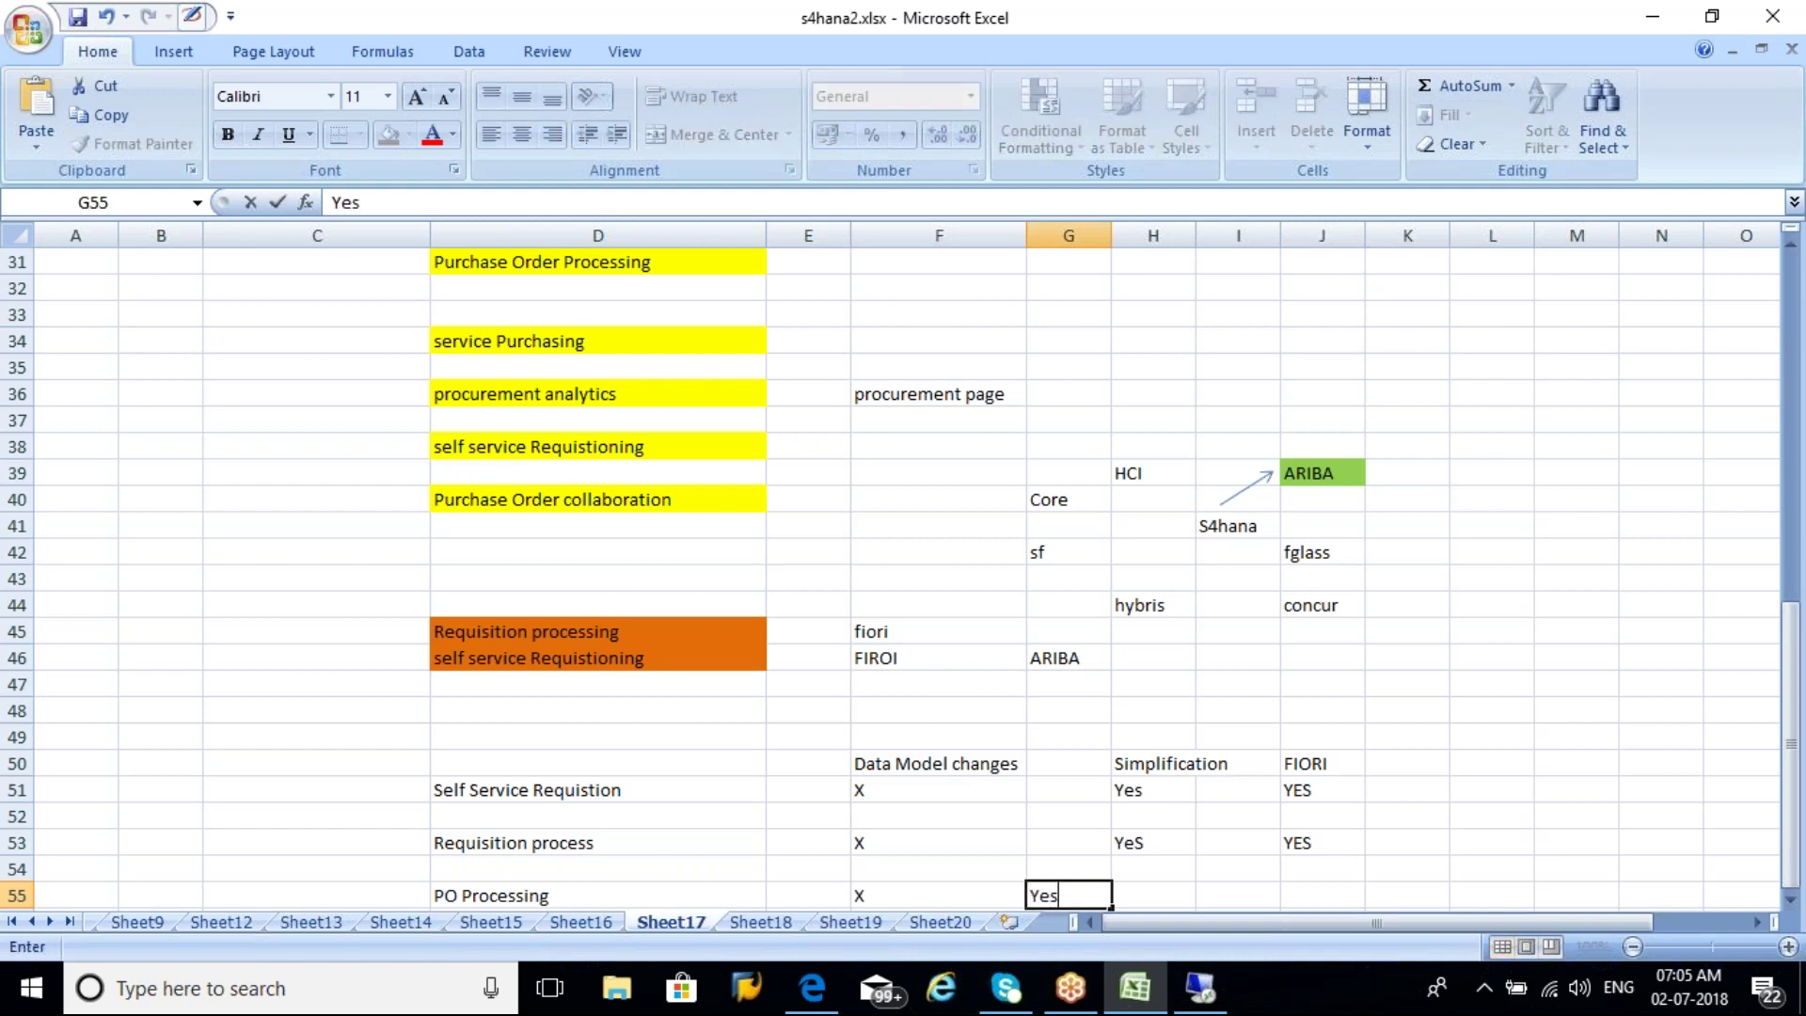
key("ctrl+Return")
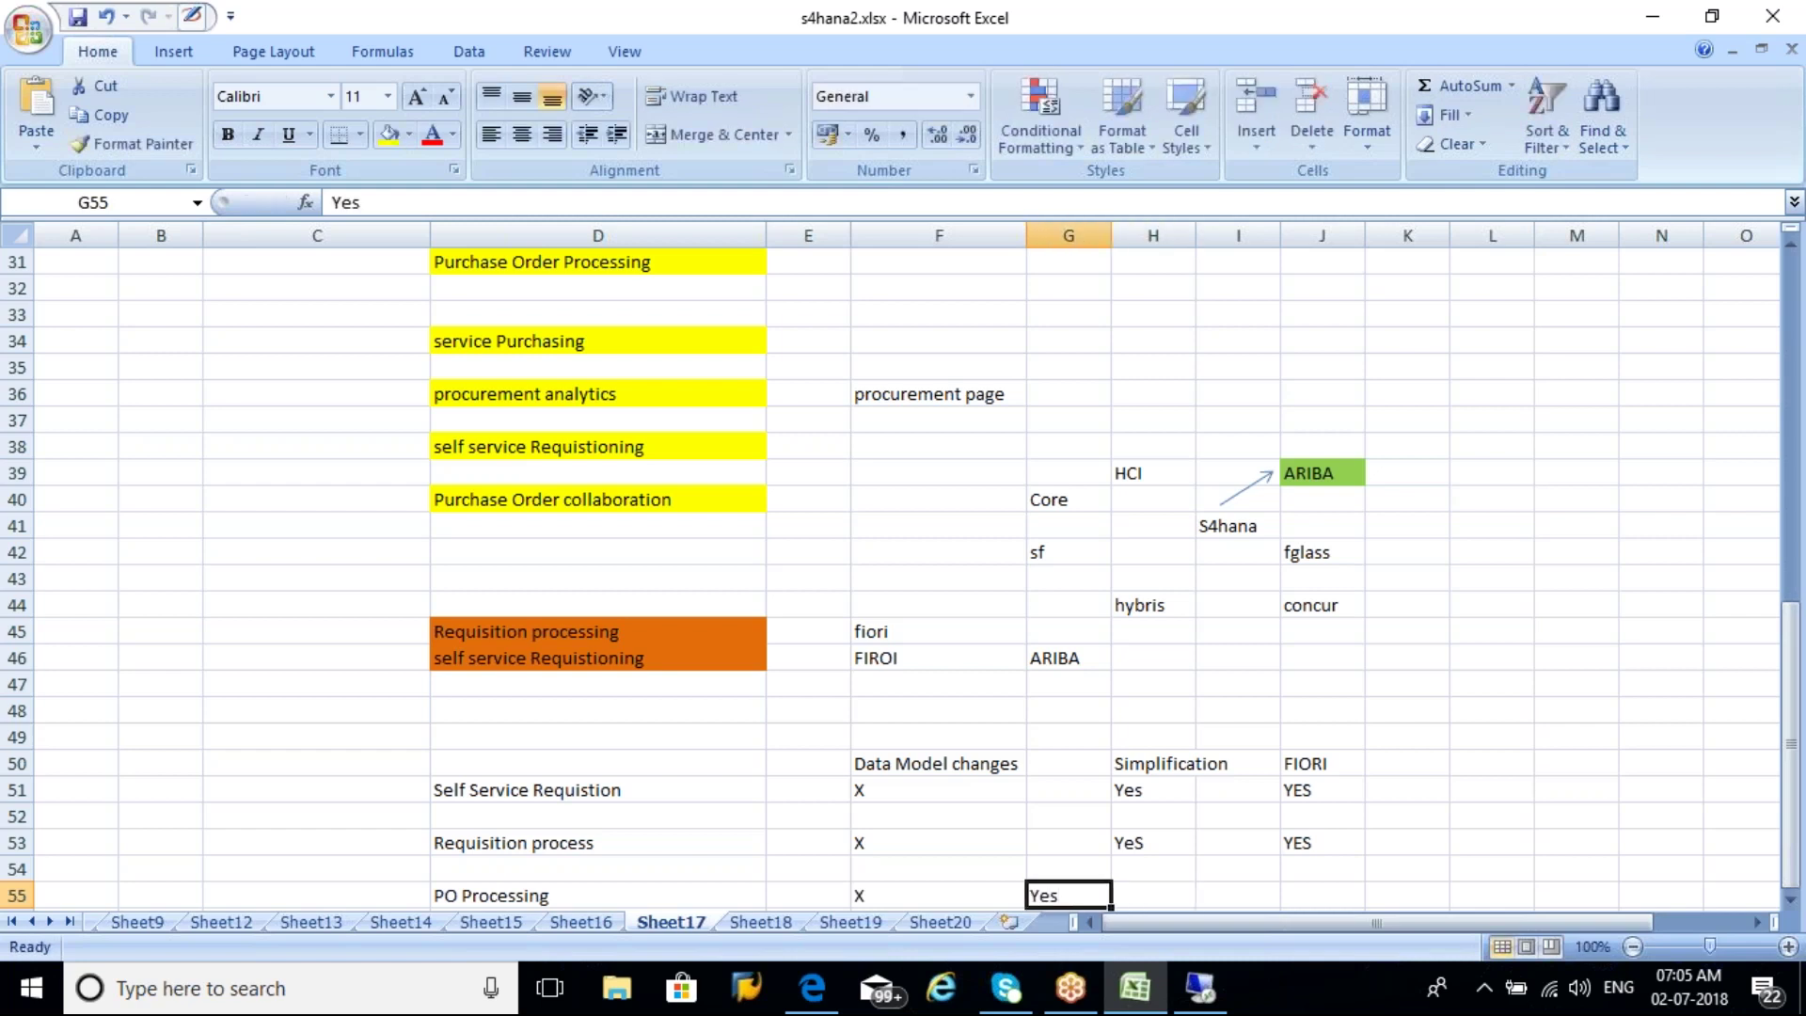
key("ctrl+x")
key("Right")
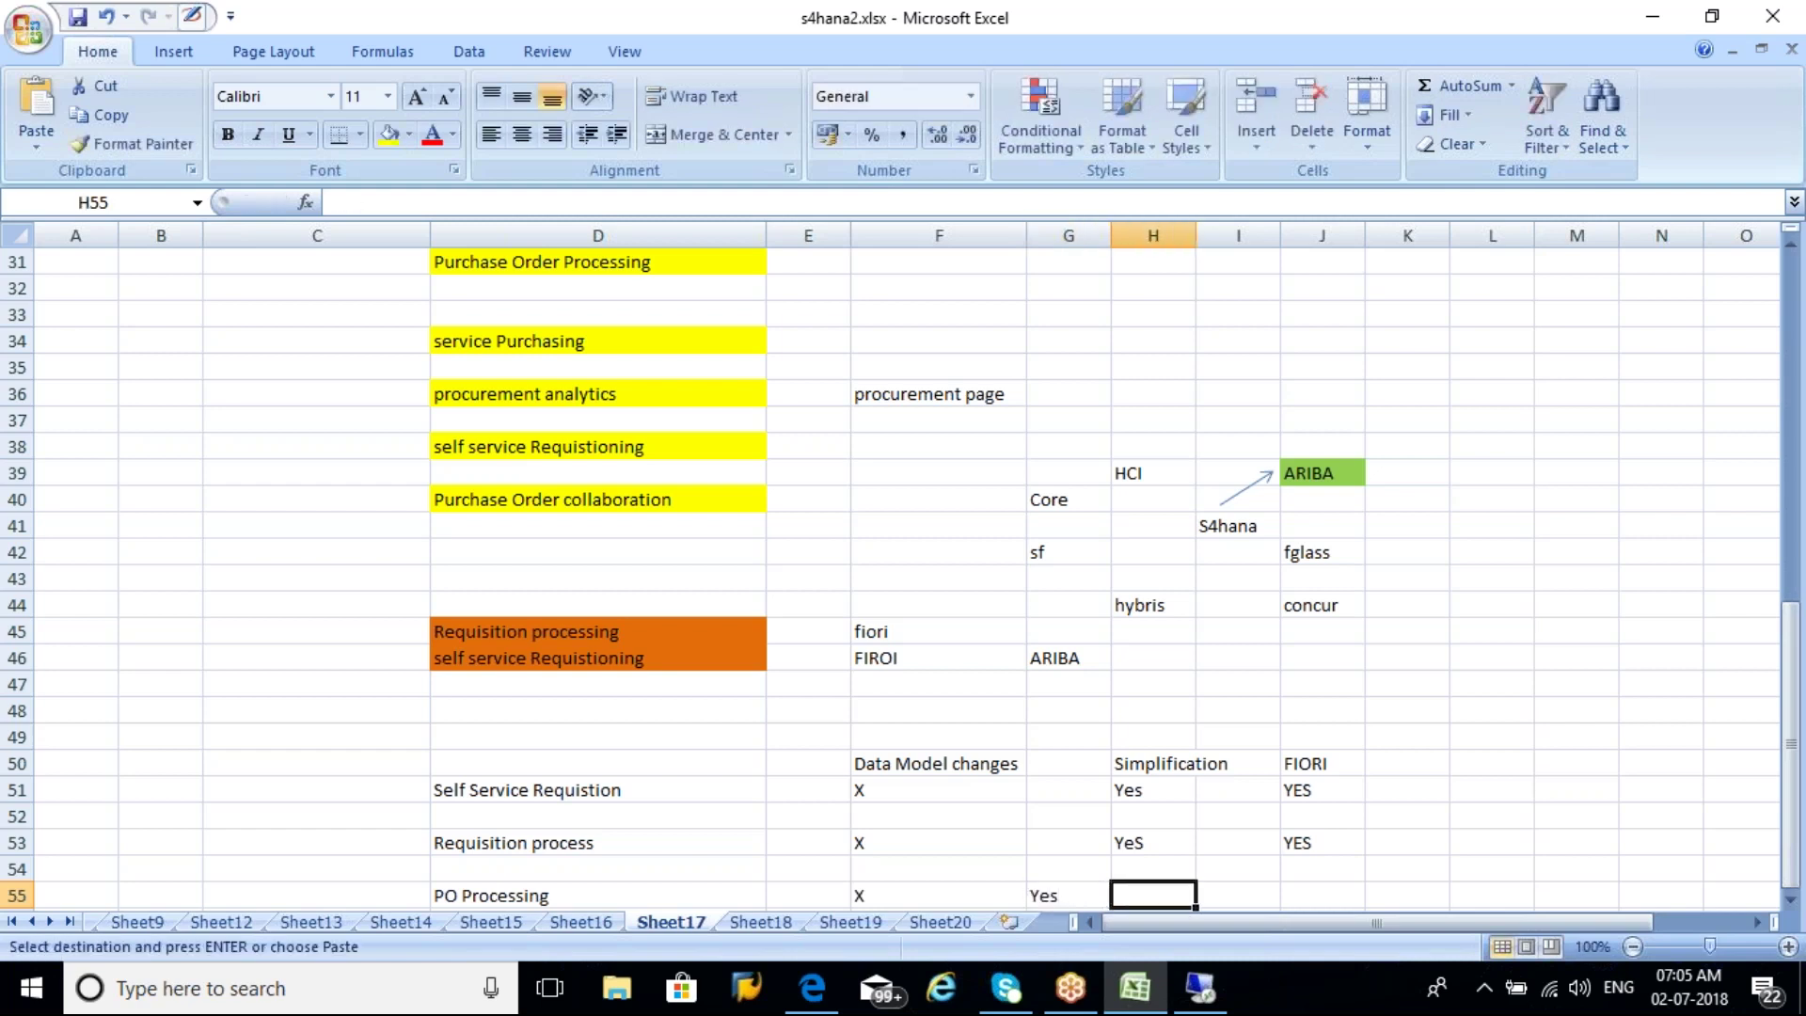
key("Return")
key("Right")
key("Right")
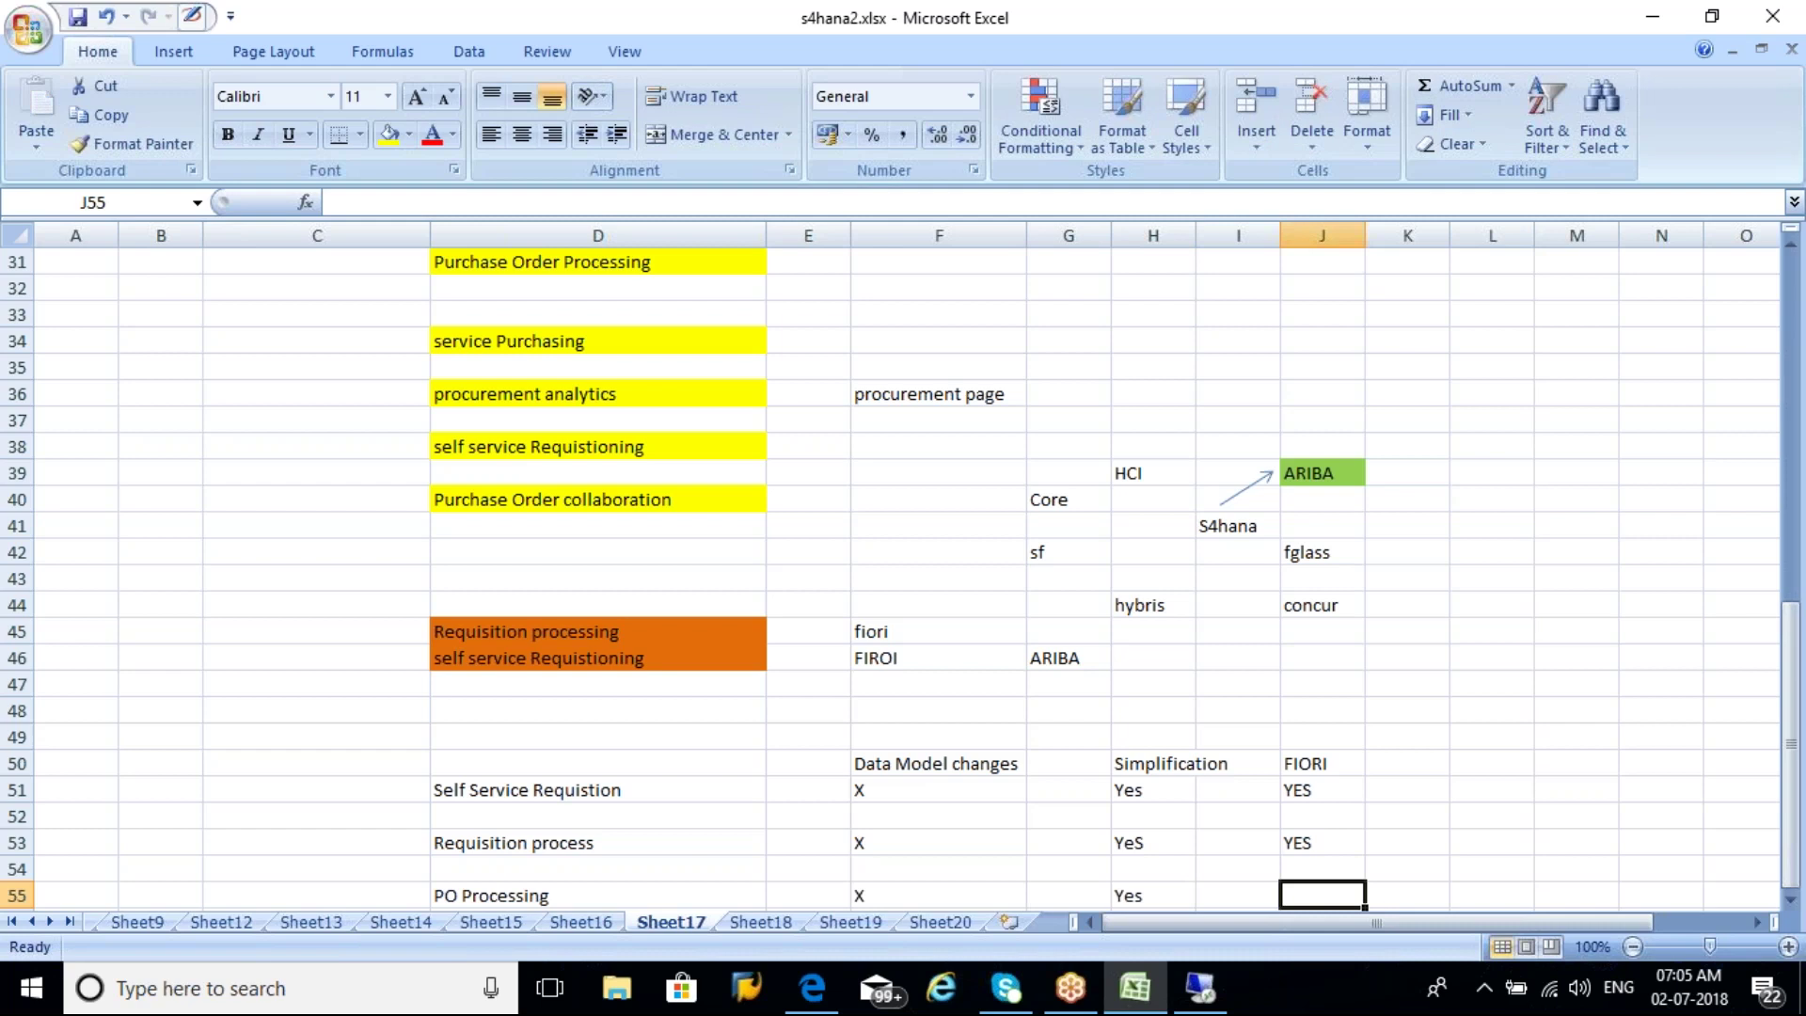
type("yes")
key("Return")
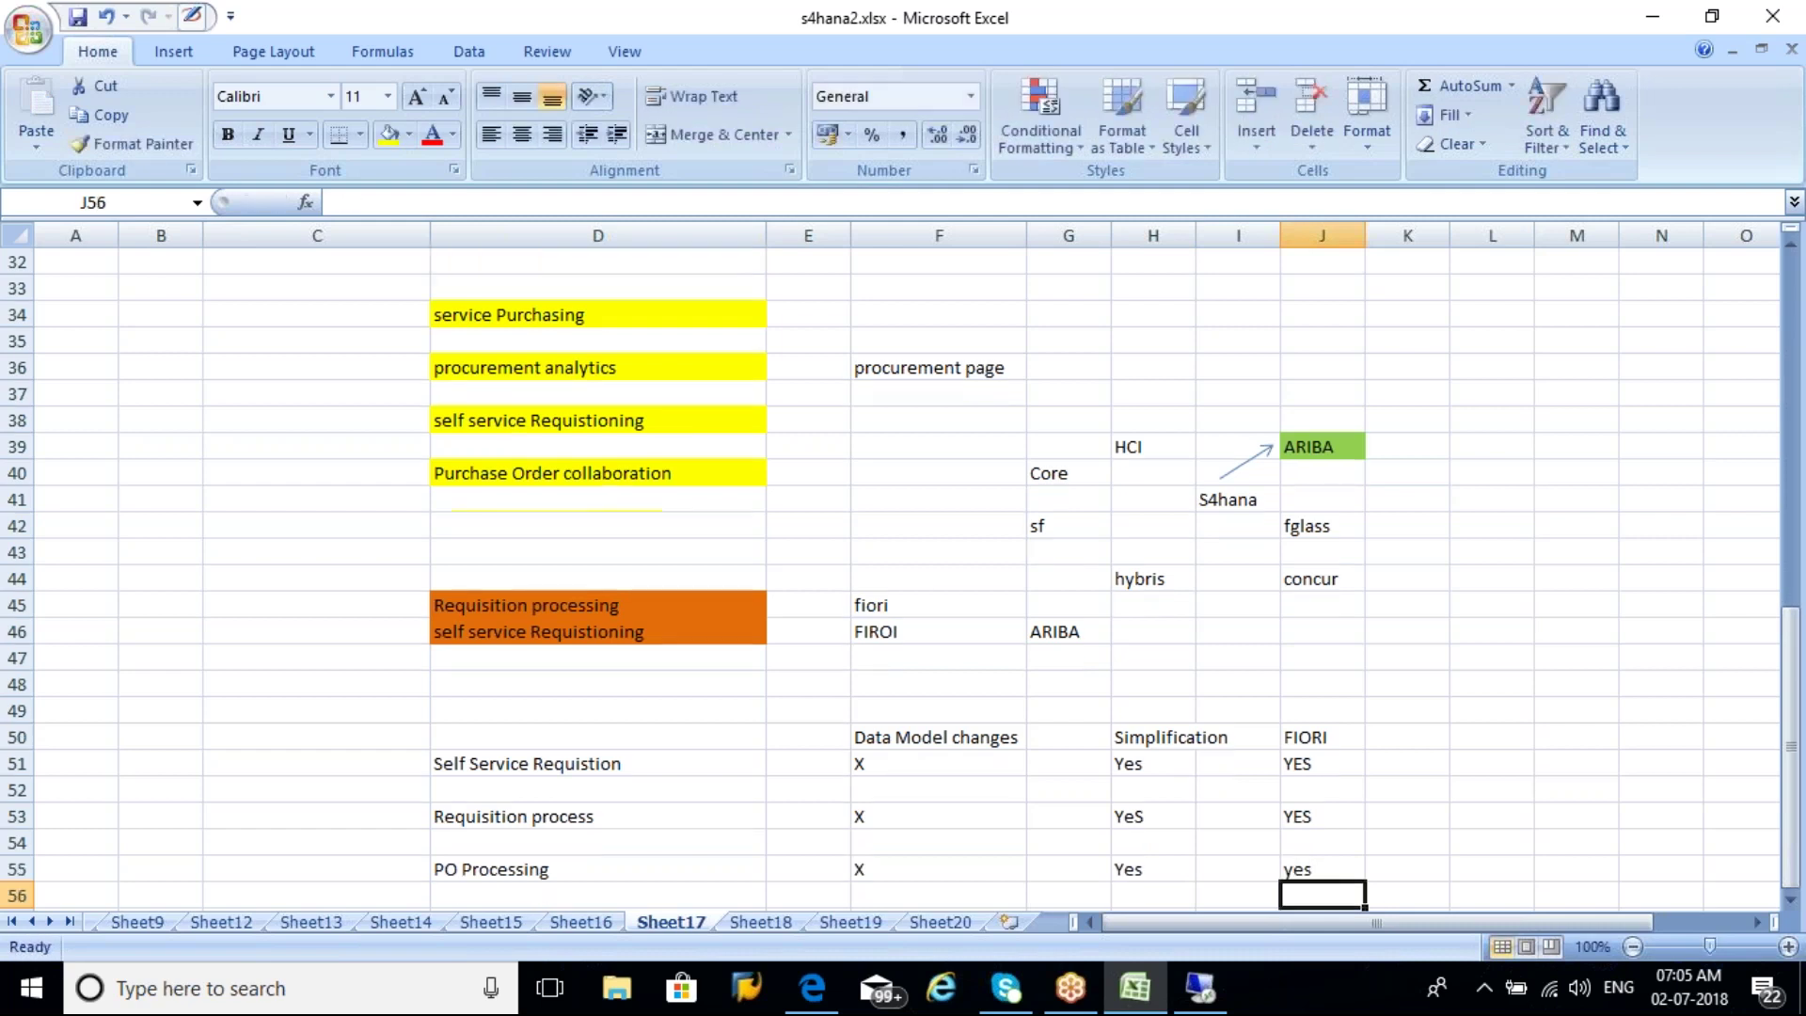
key("Return")
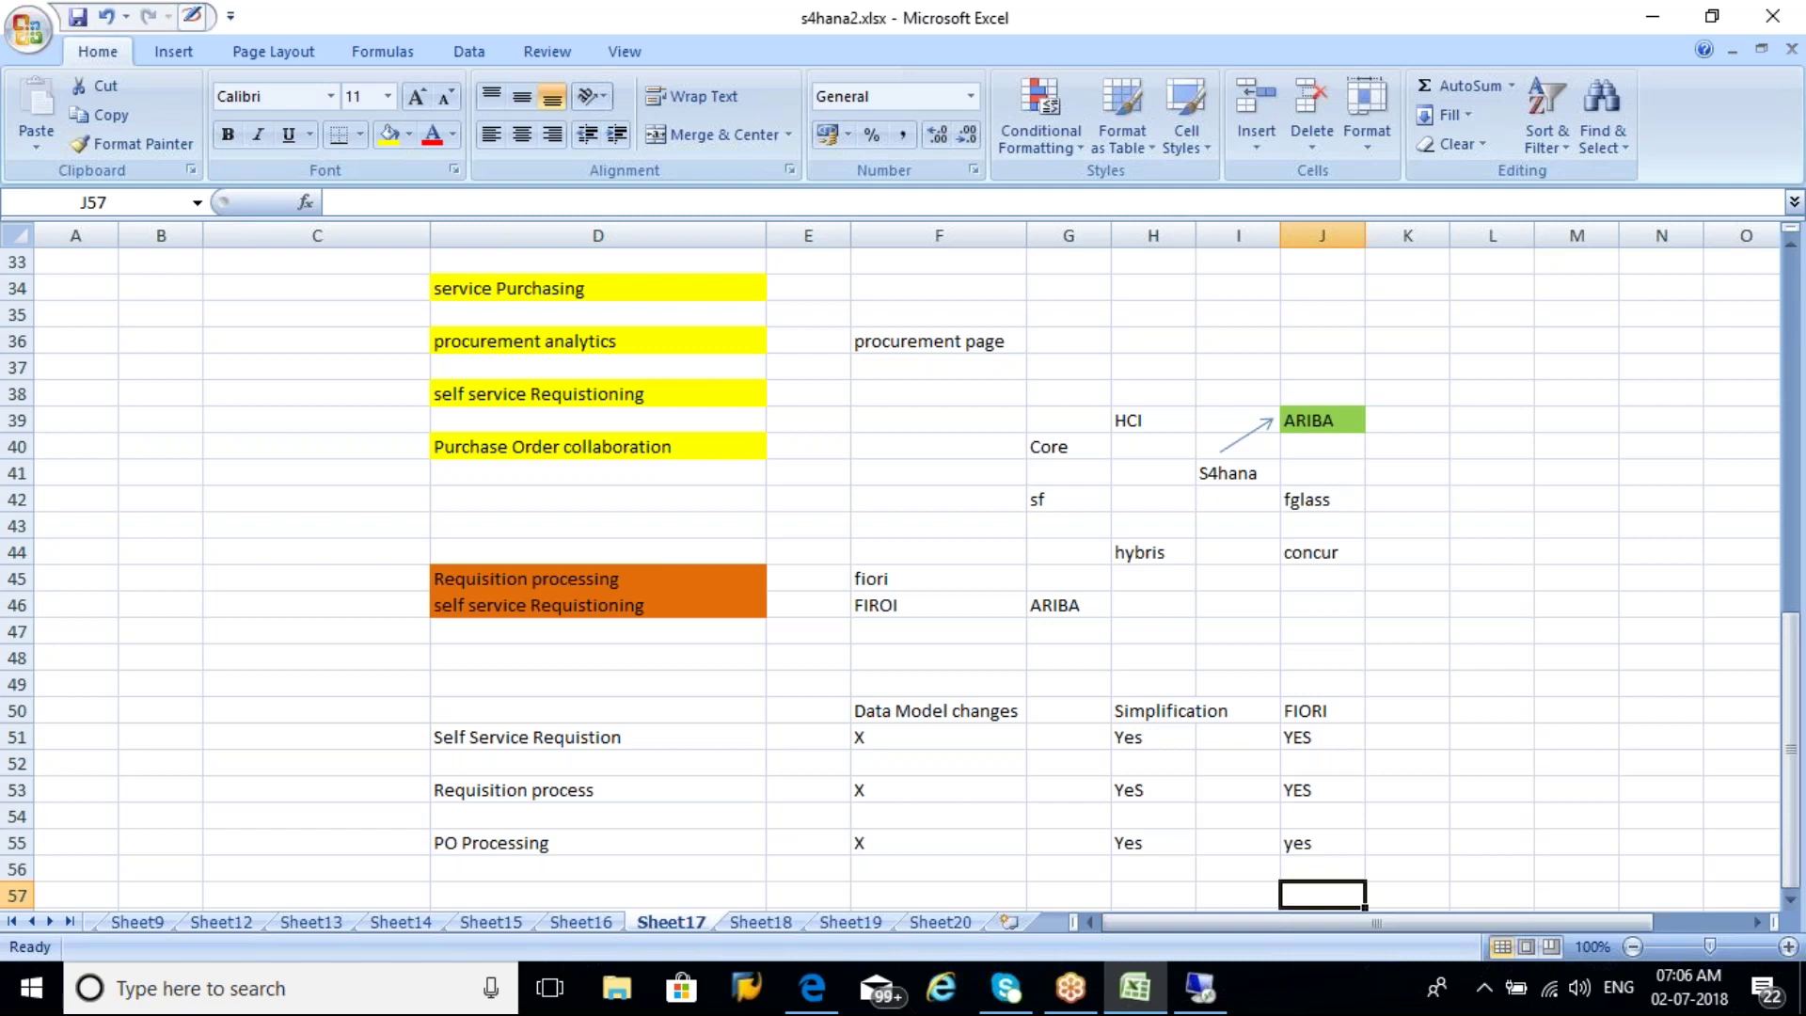
Switch from Excel to the SAP Fiori launchpad in the remote desktop window.
left_click(1222, 1003)
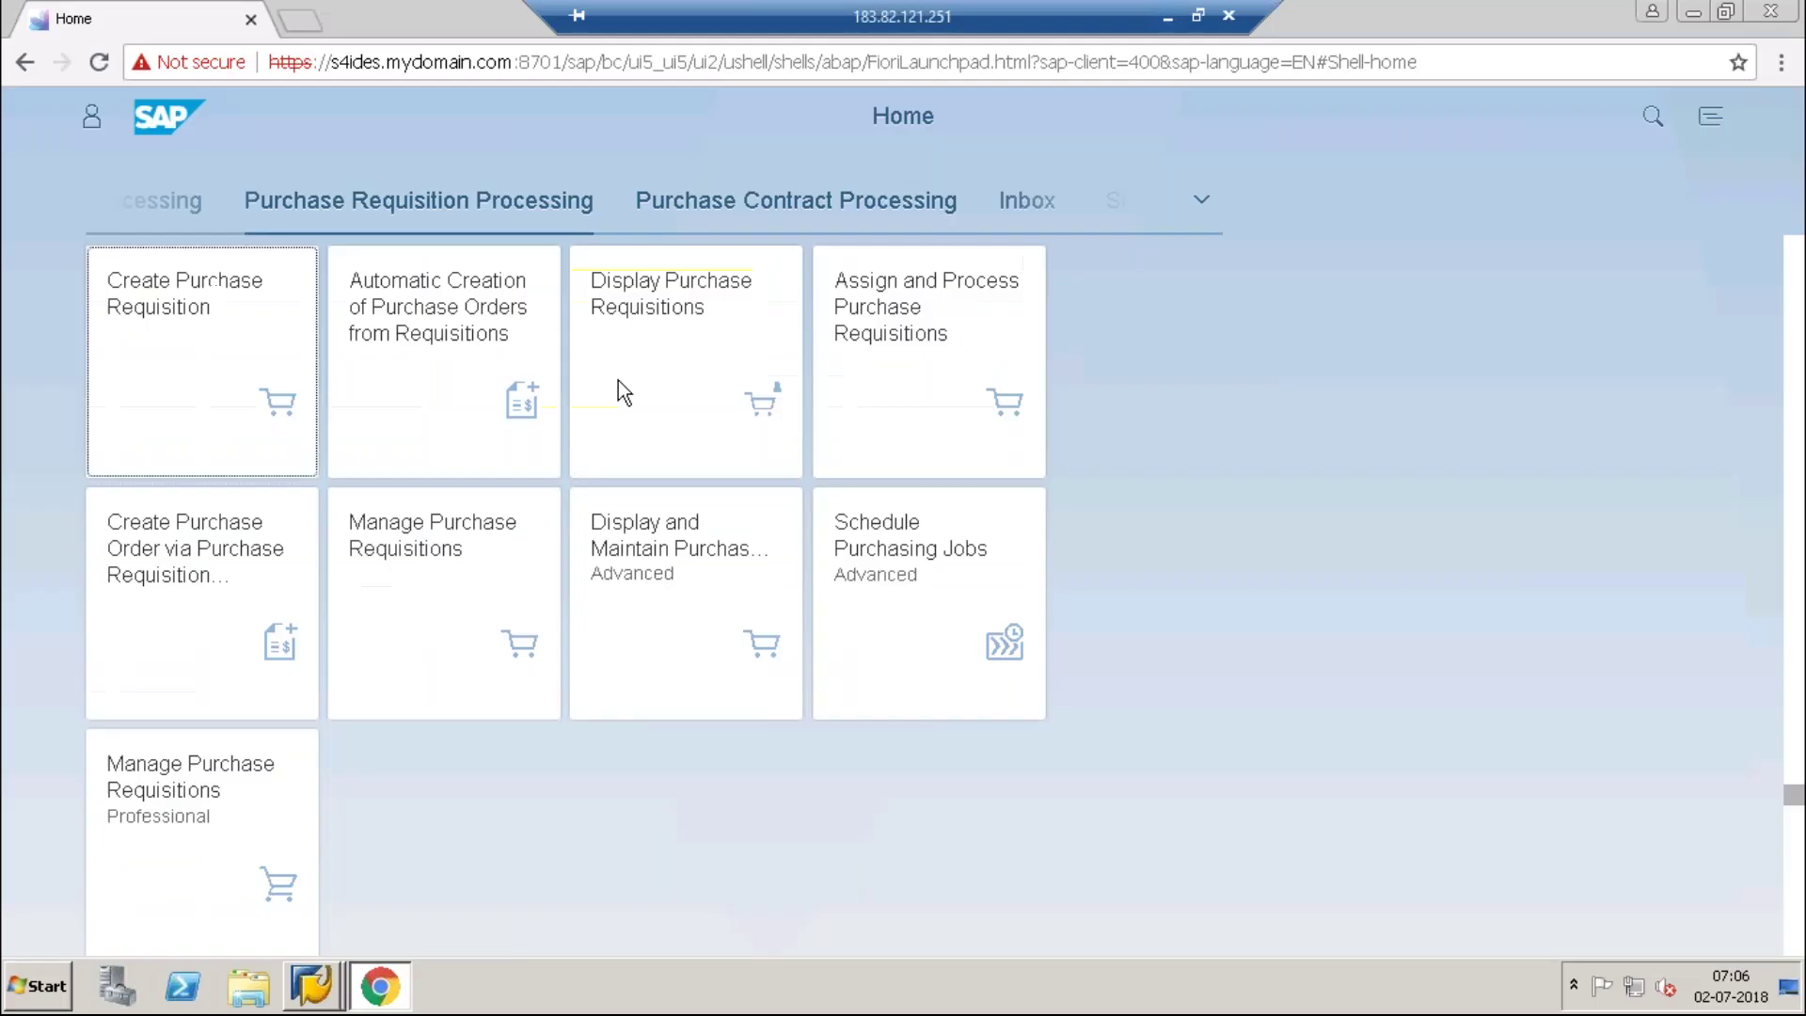
Start a new purchase requisition with an item for material TG10, quantity 1, plant 1010.
left_click(184, 358)
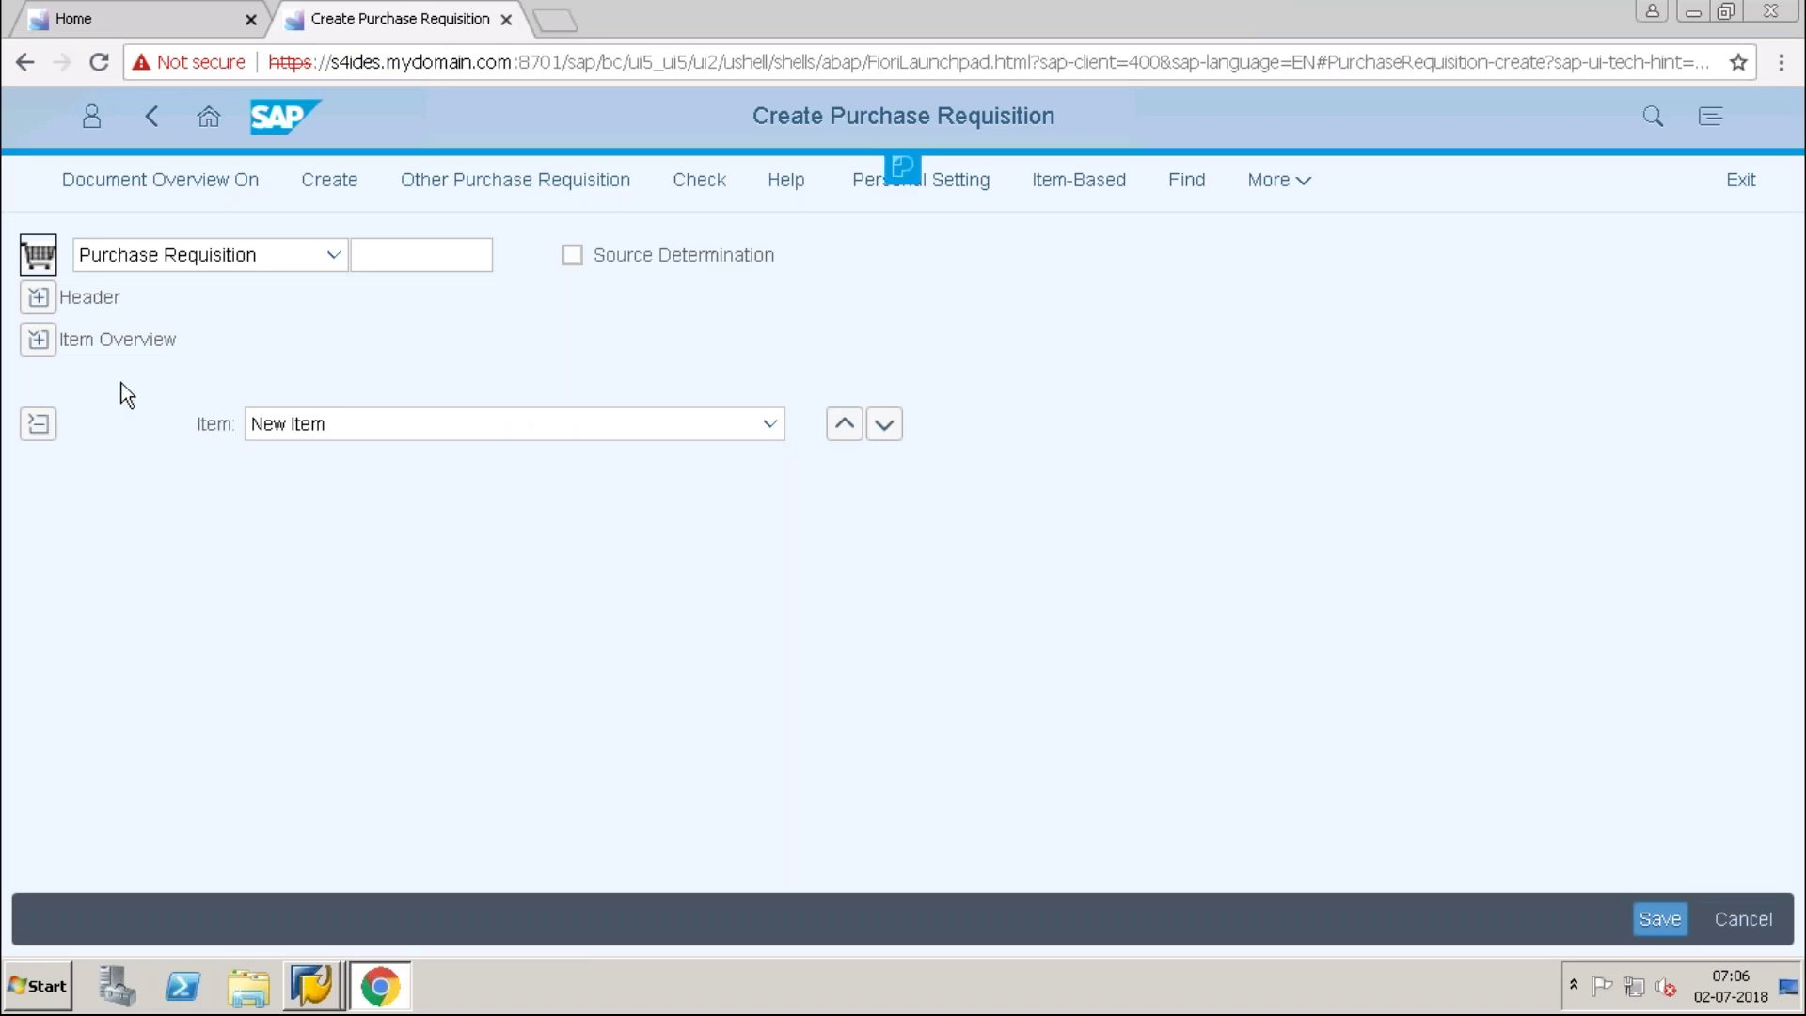
left_click(43, 341)
left_click(388, 440)
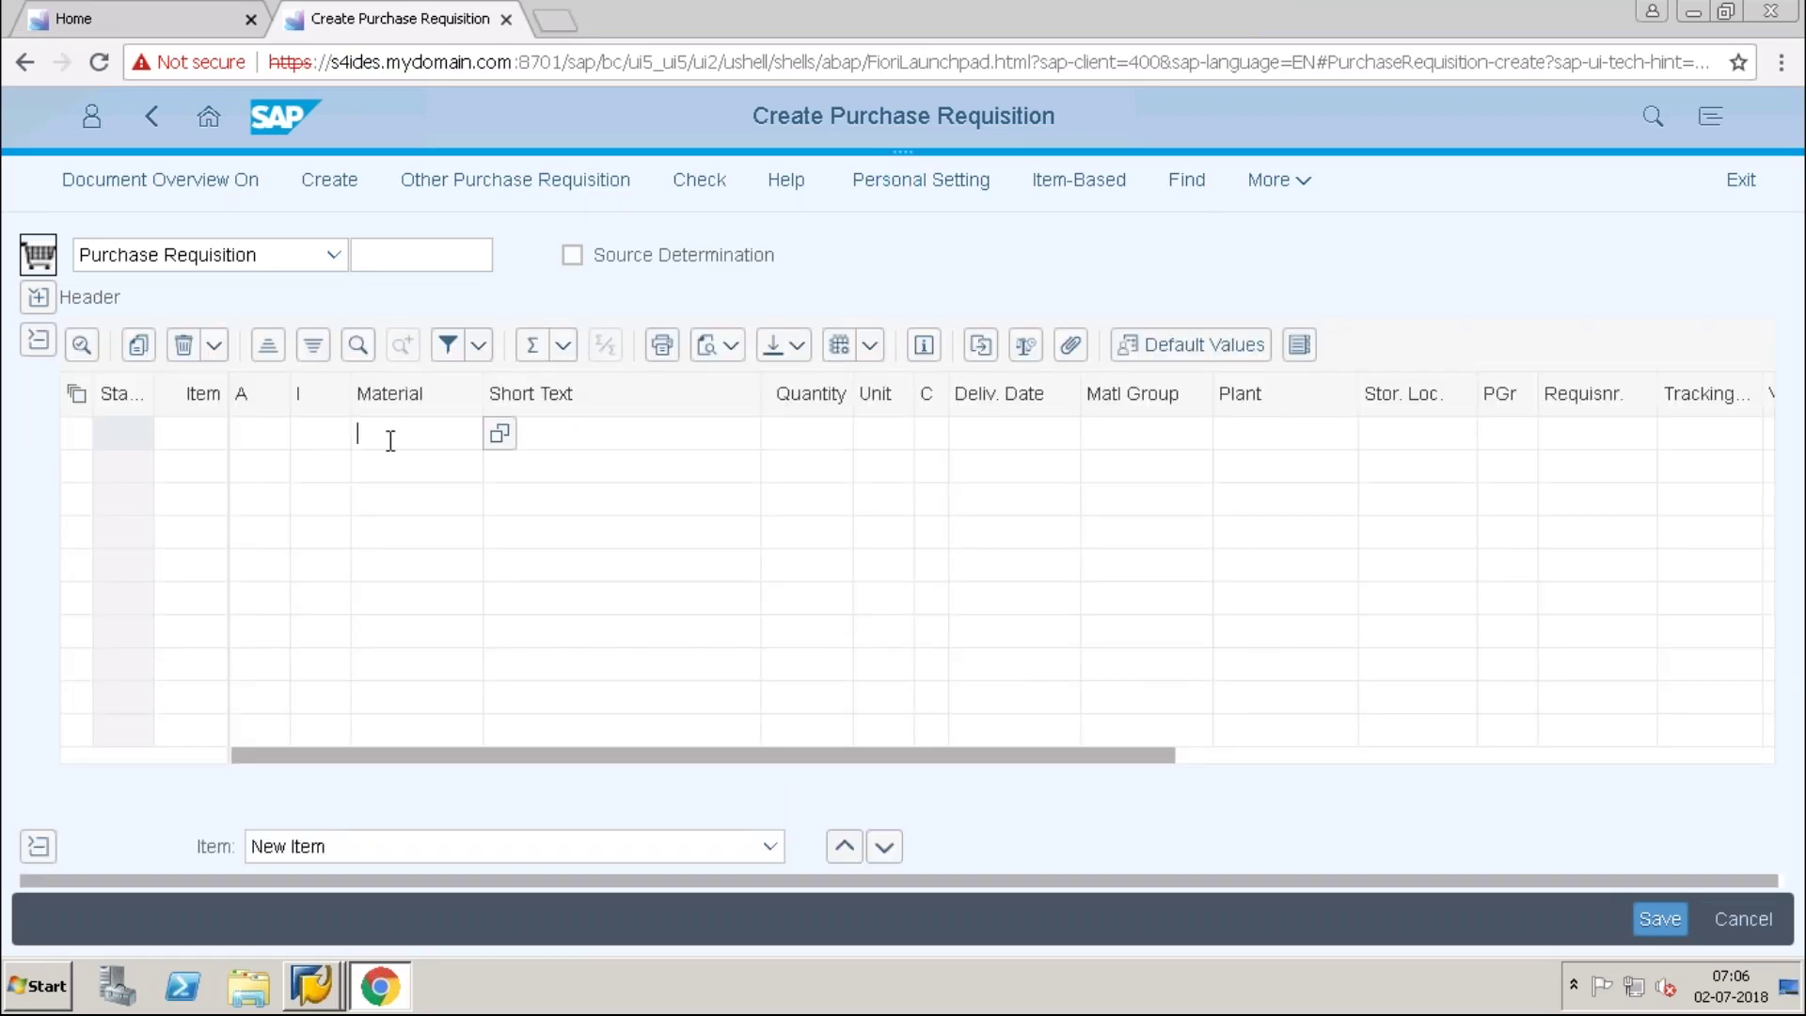
type("TG10")
key("Tab")
key("Tab")
type("1")
key("Tab")
key("Tab")
key("Tab")
key("Tab")
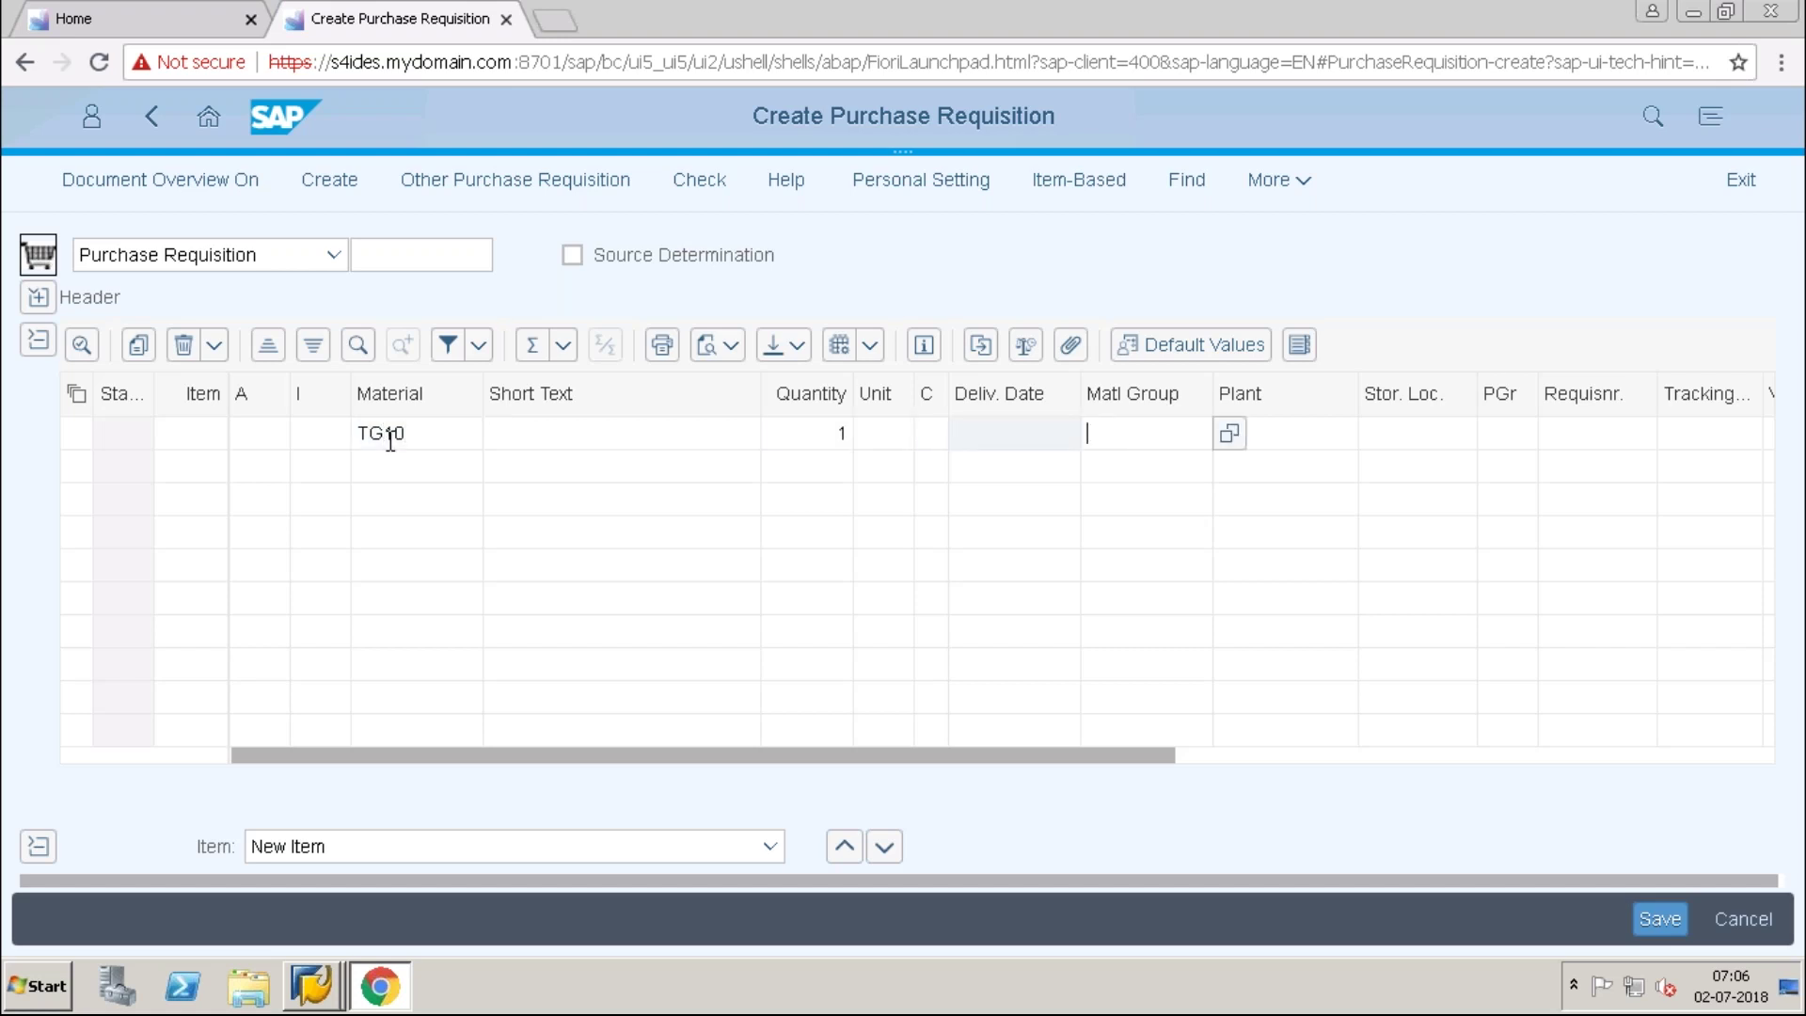
key("Tab")
type("1010")
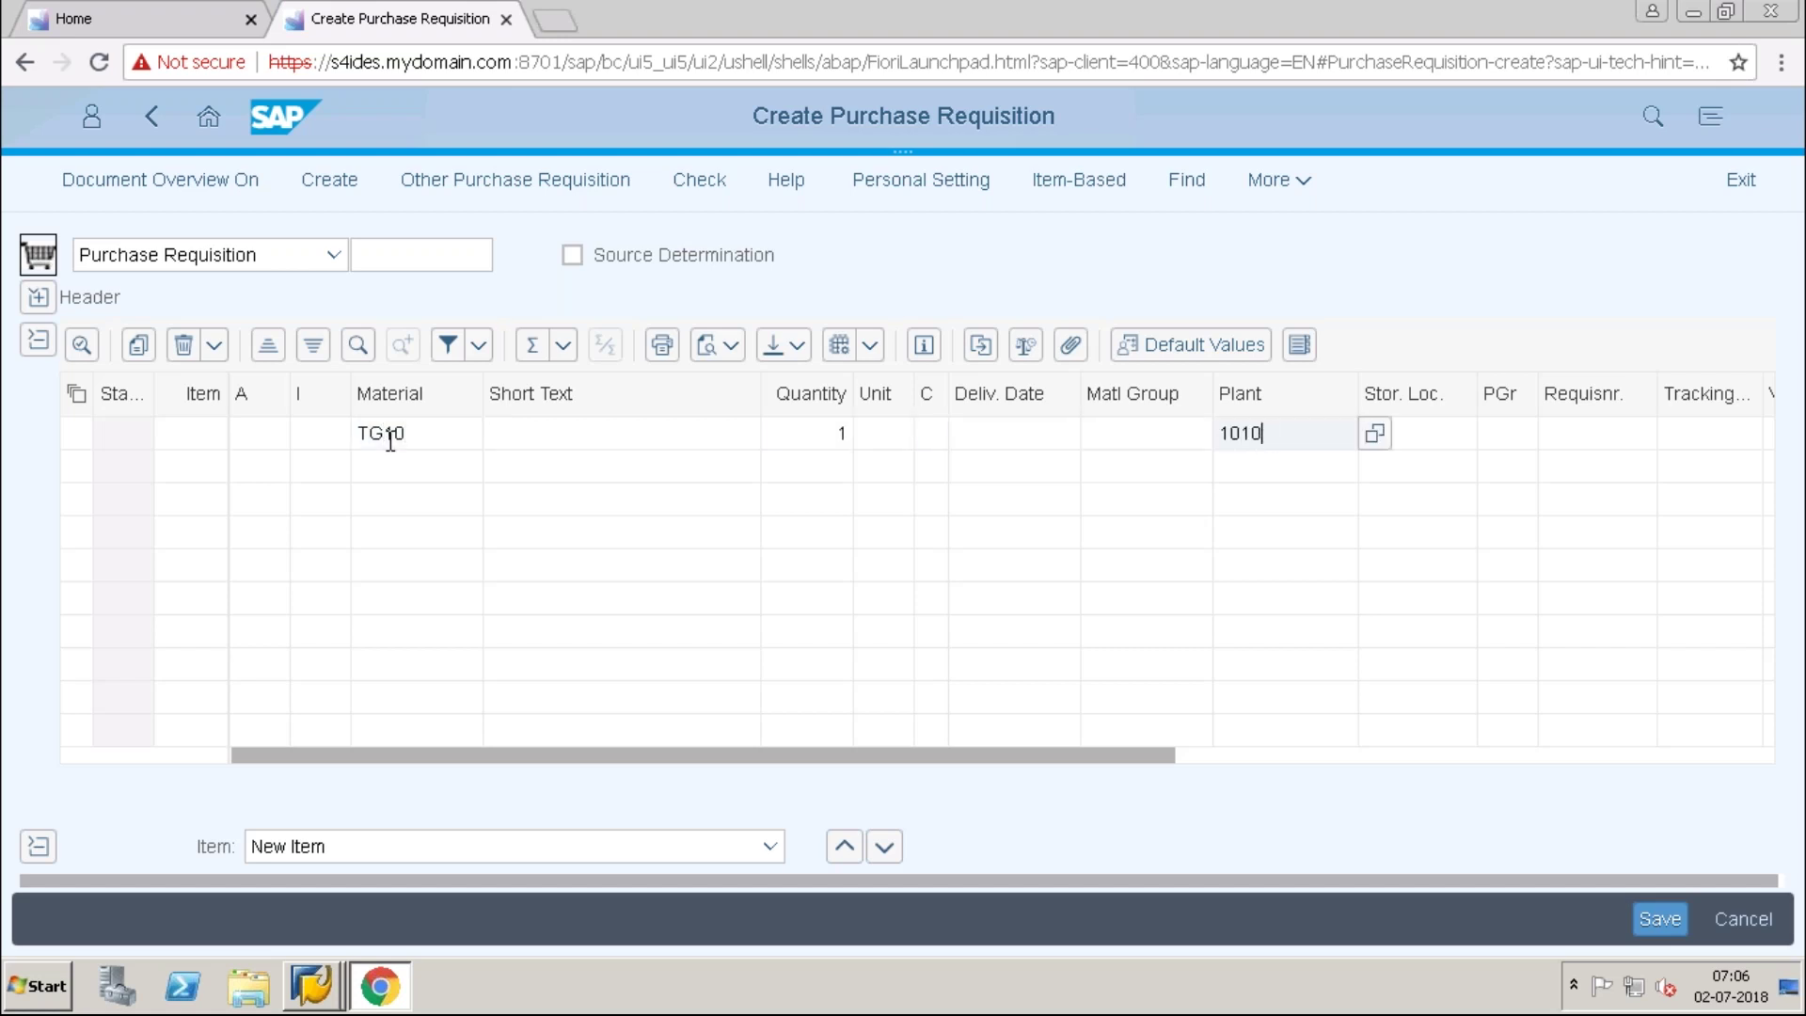
key("Tab")
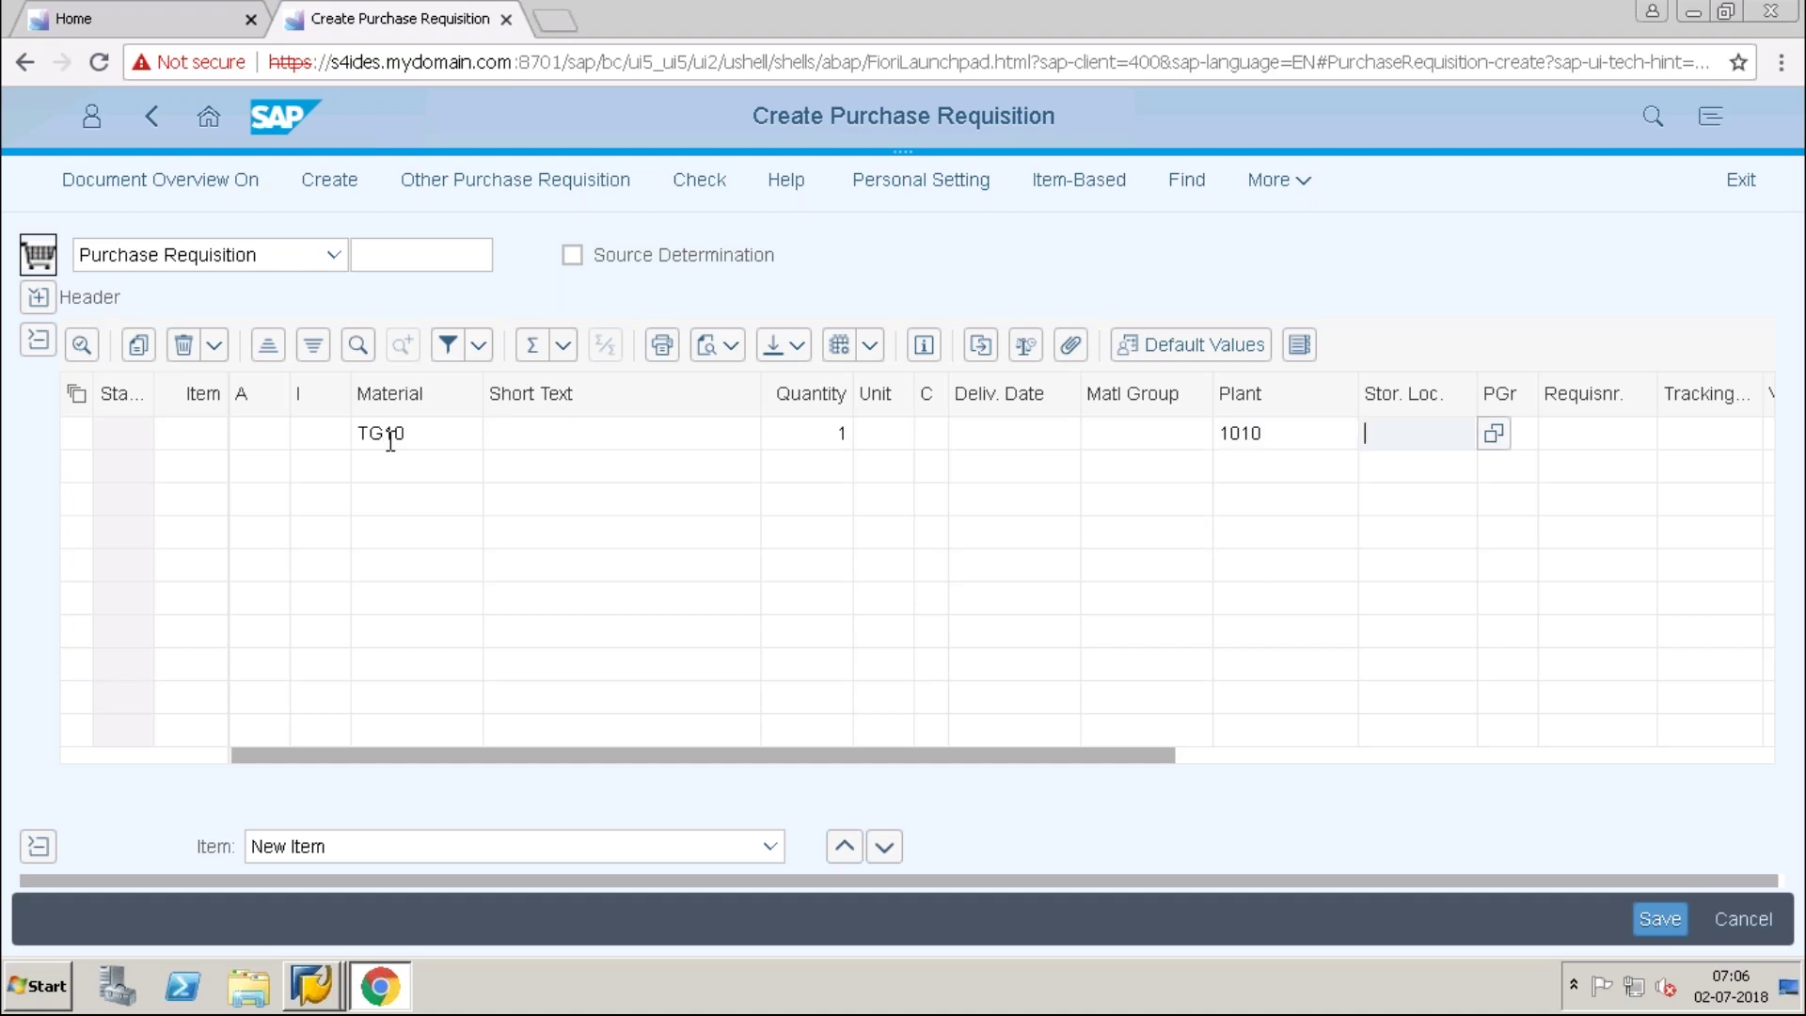
Validate the TG10 item and display its Source of Supply details.
key("Return")
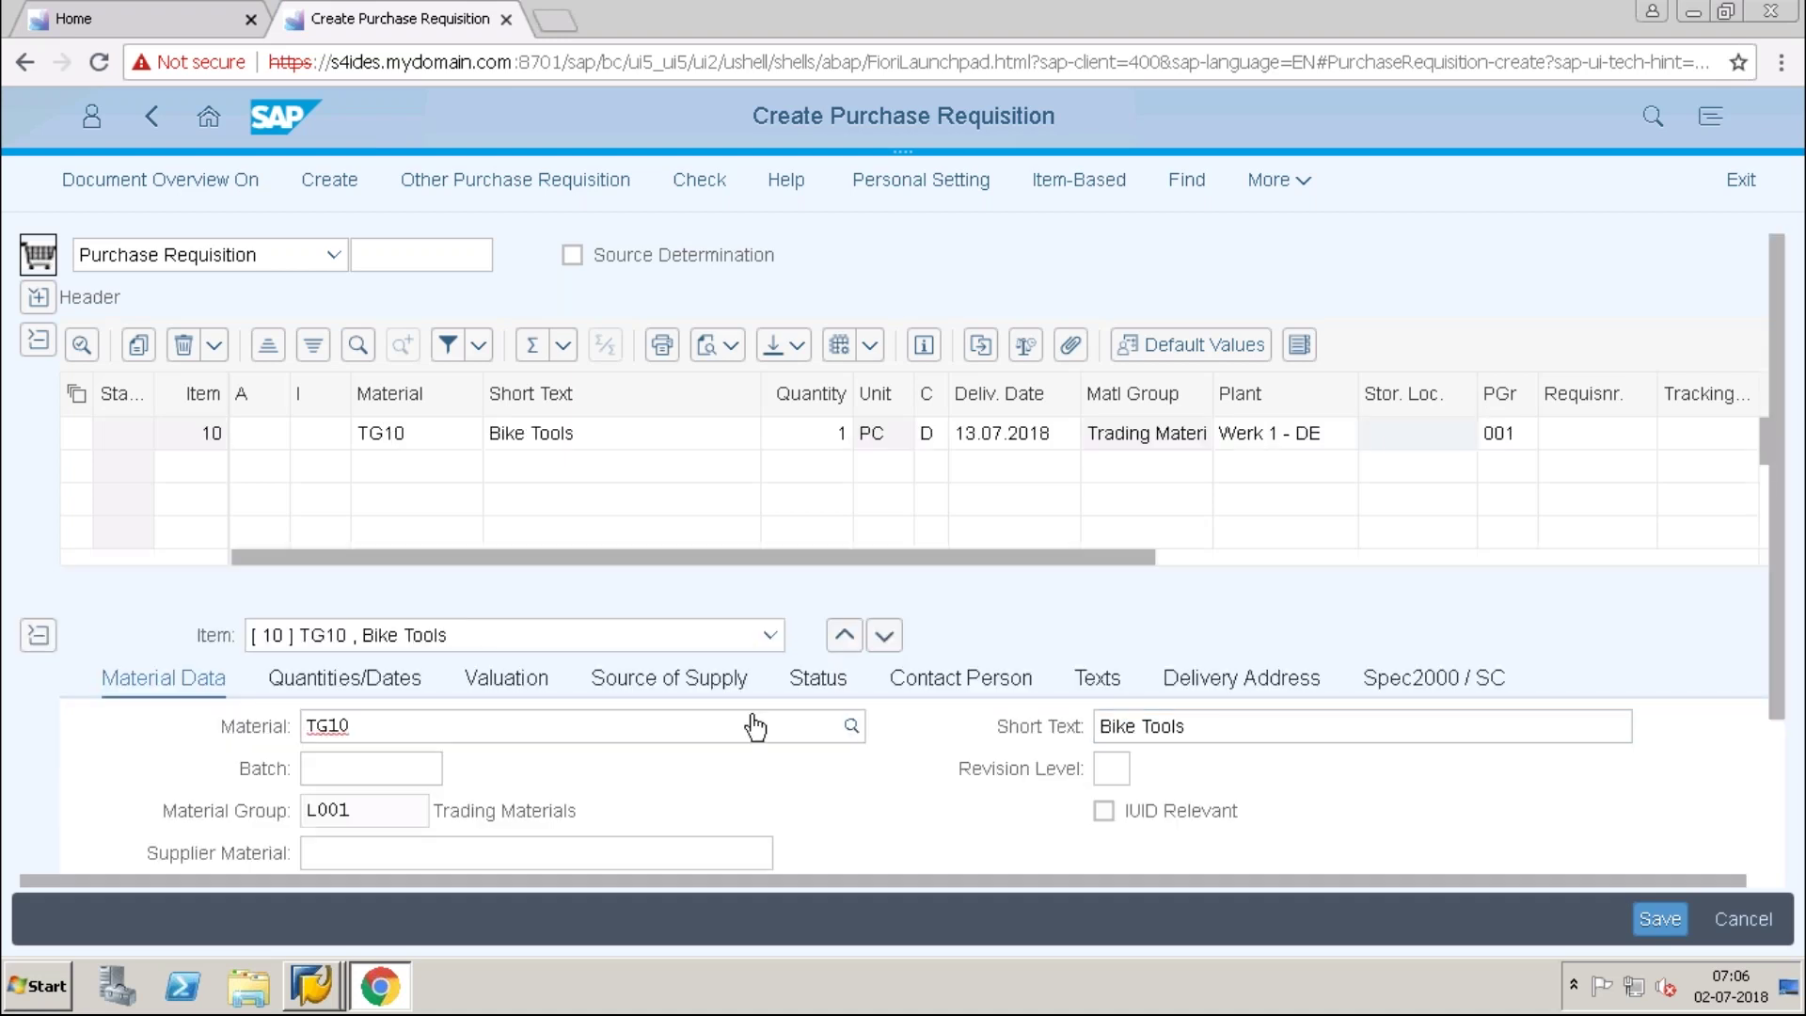
left_click(710, 691)
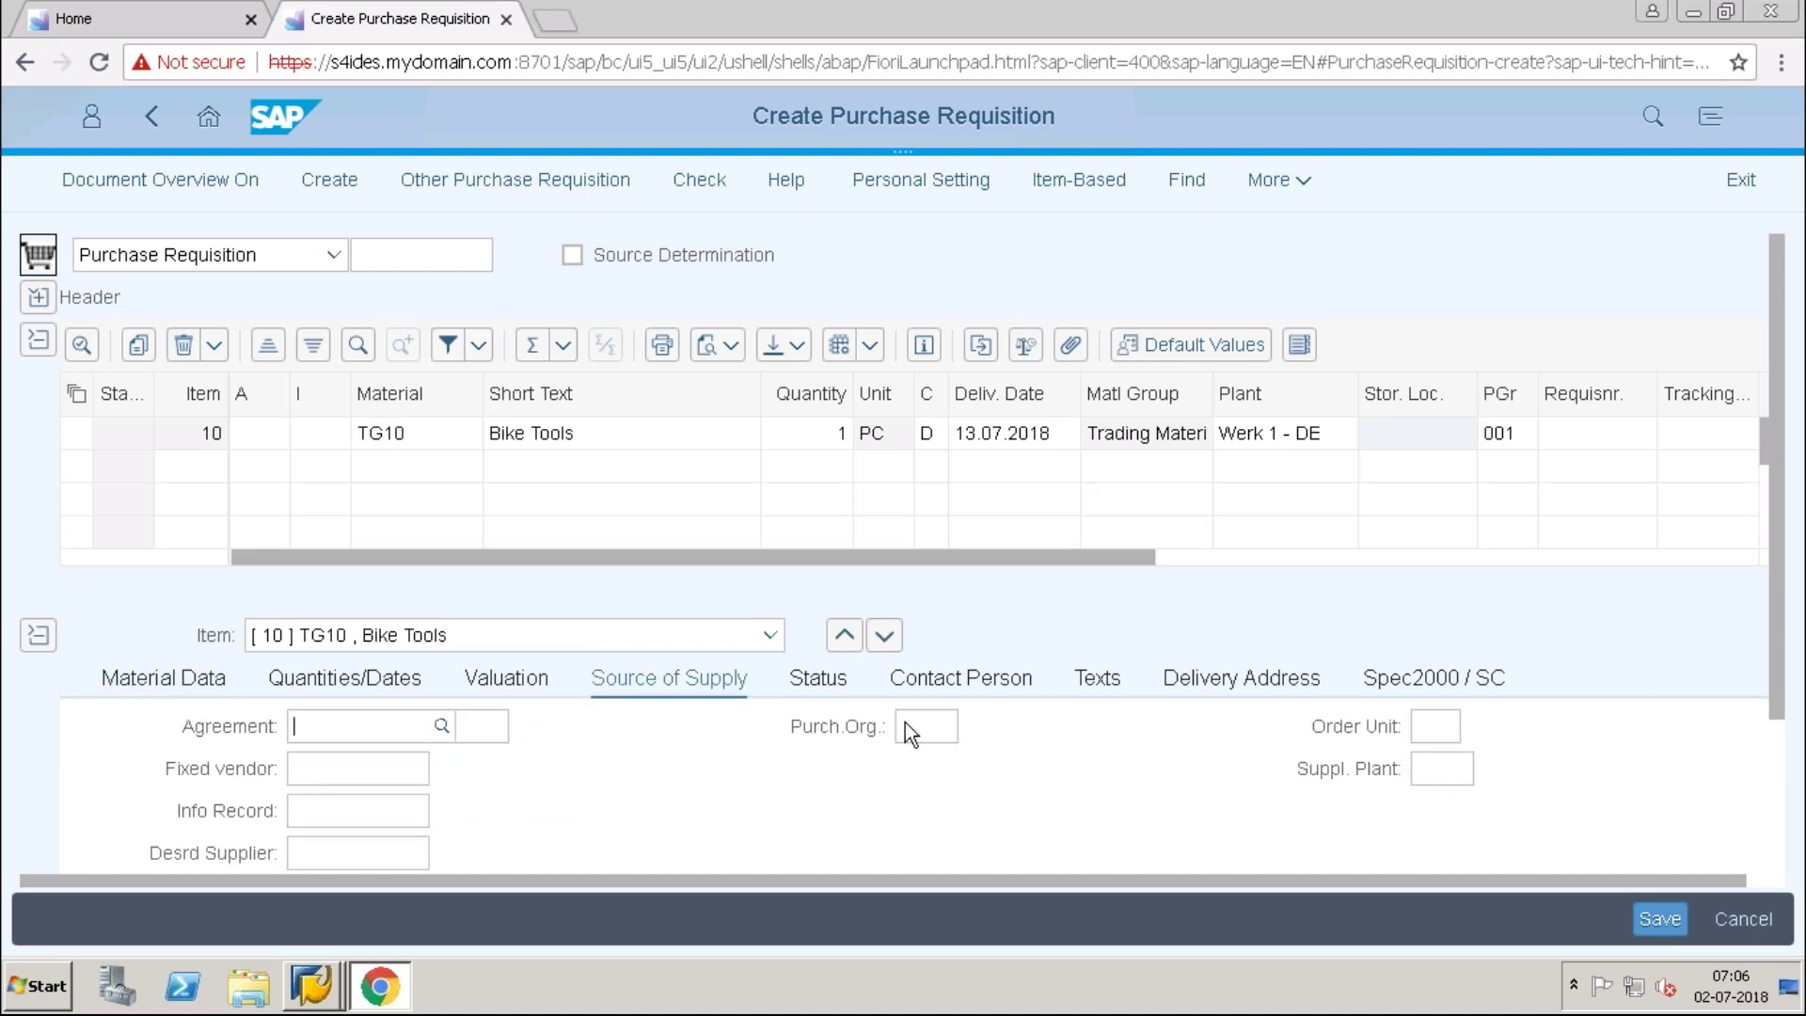
scroll(1767, 691, "down", 3)
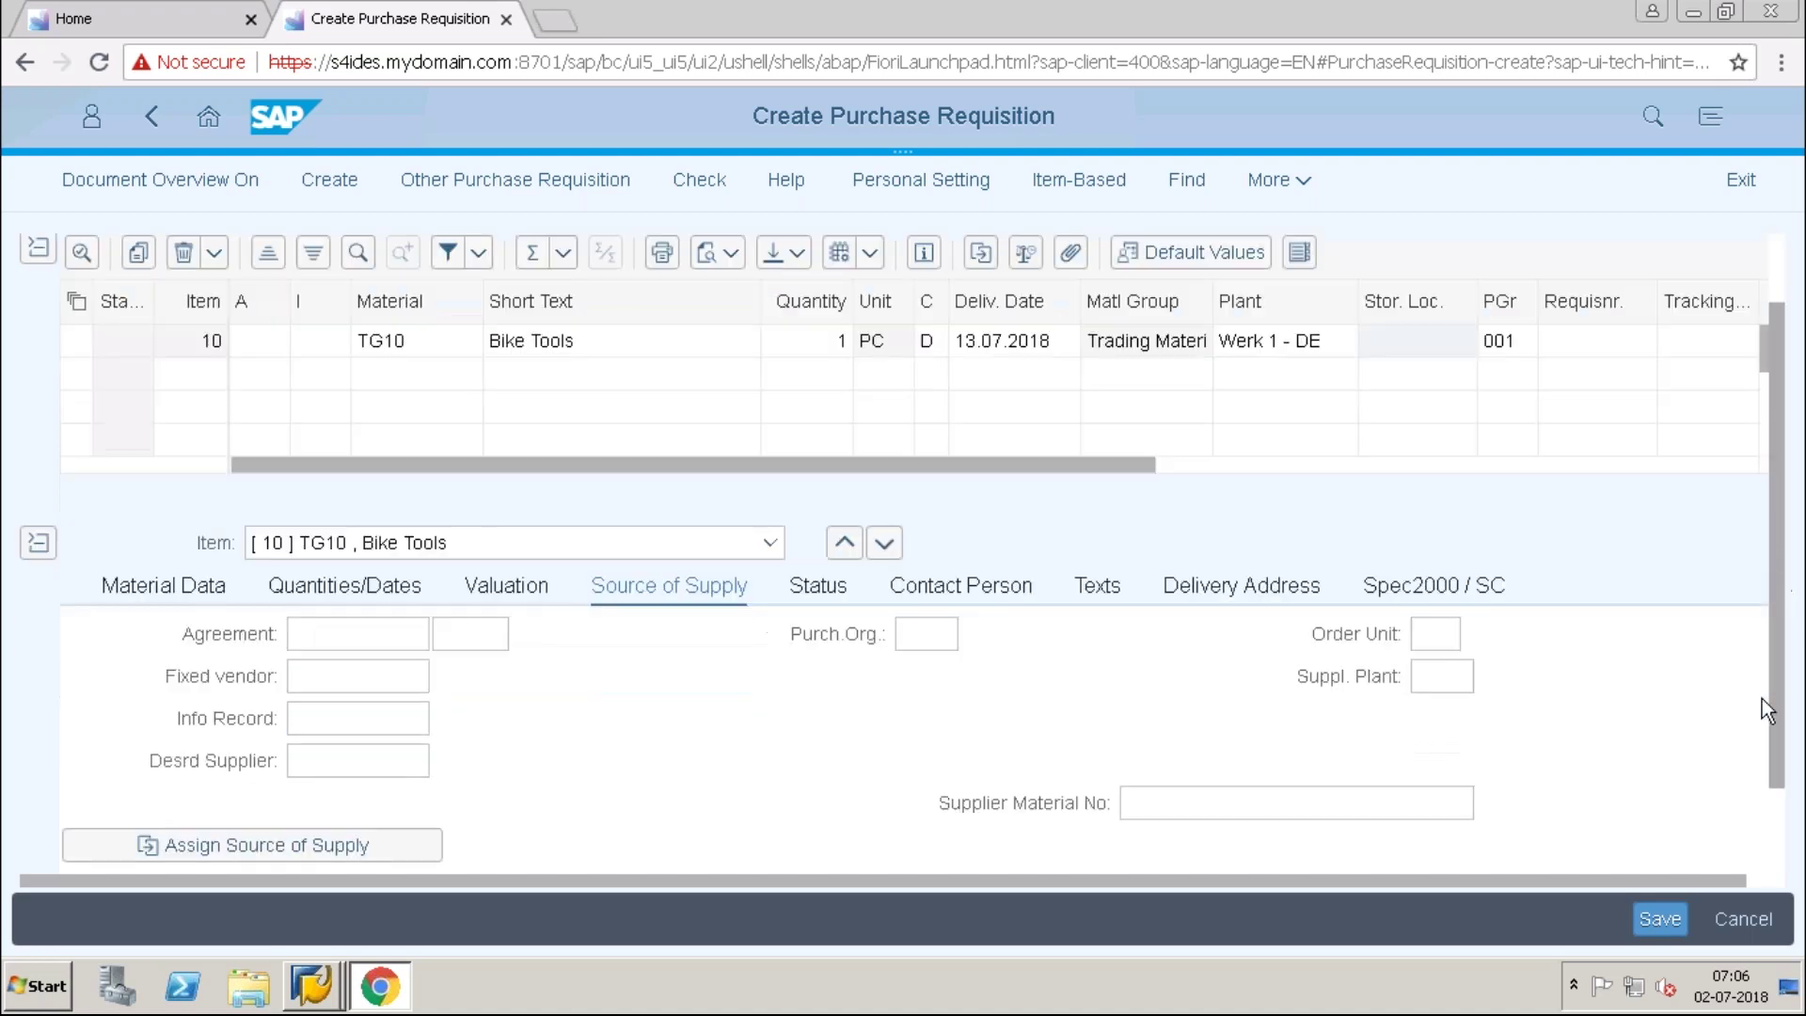
Assign supplier 10300001 Inlandslieferant DE 1 (12.35 EUR) to the TG10 item and save the requisition.
left_click(356, 774)
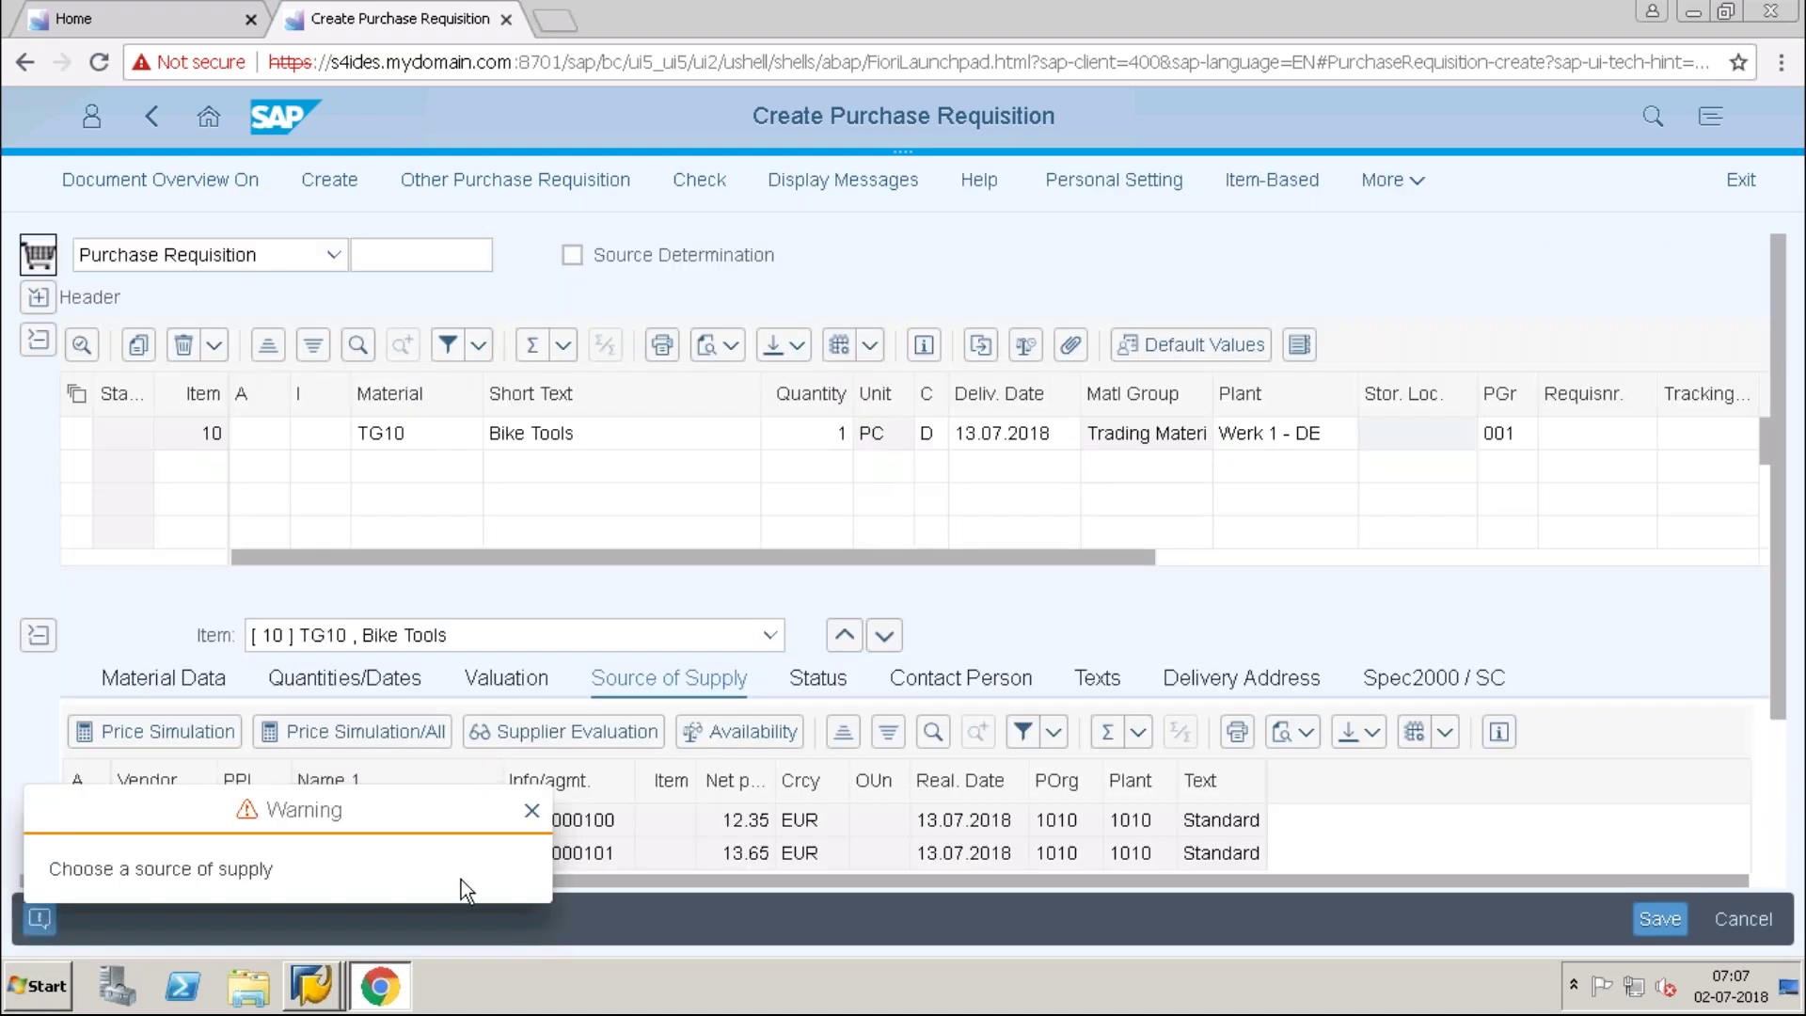
left_click(531, 810)
left_click(89, 822)
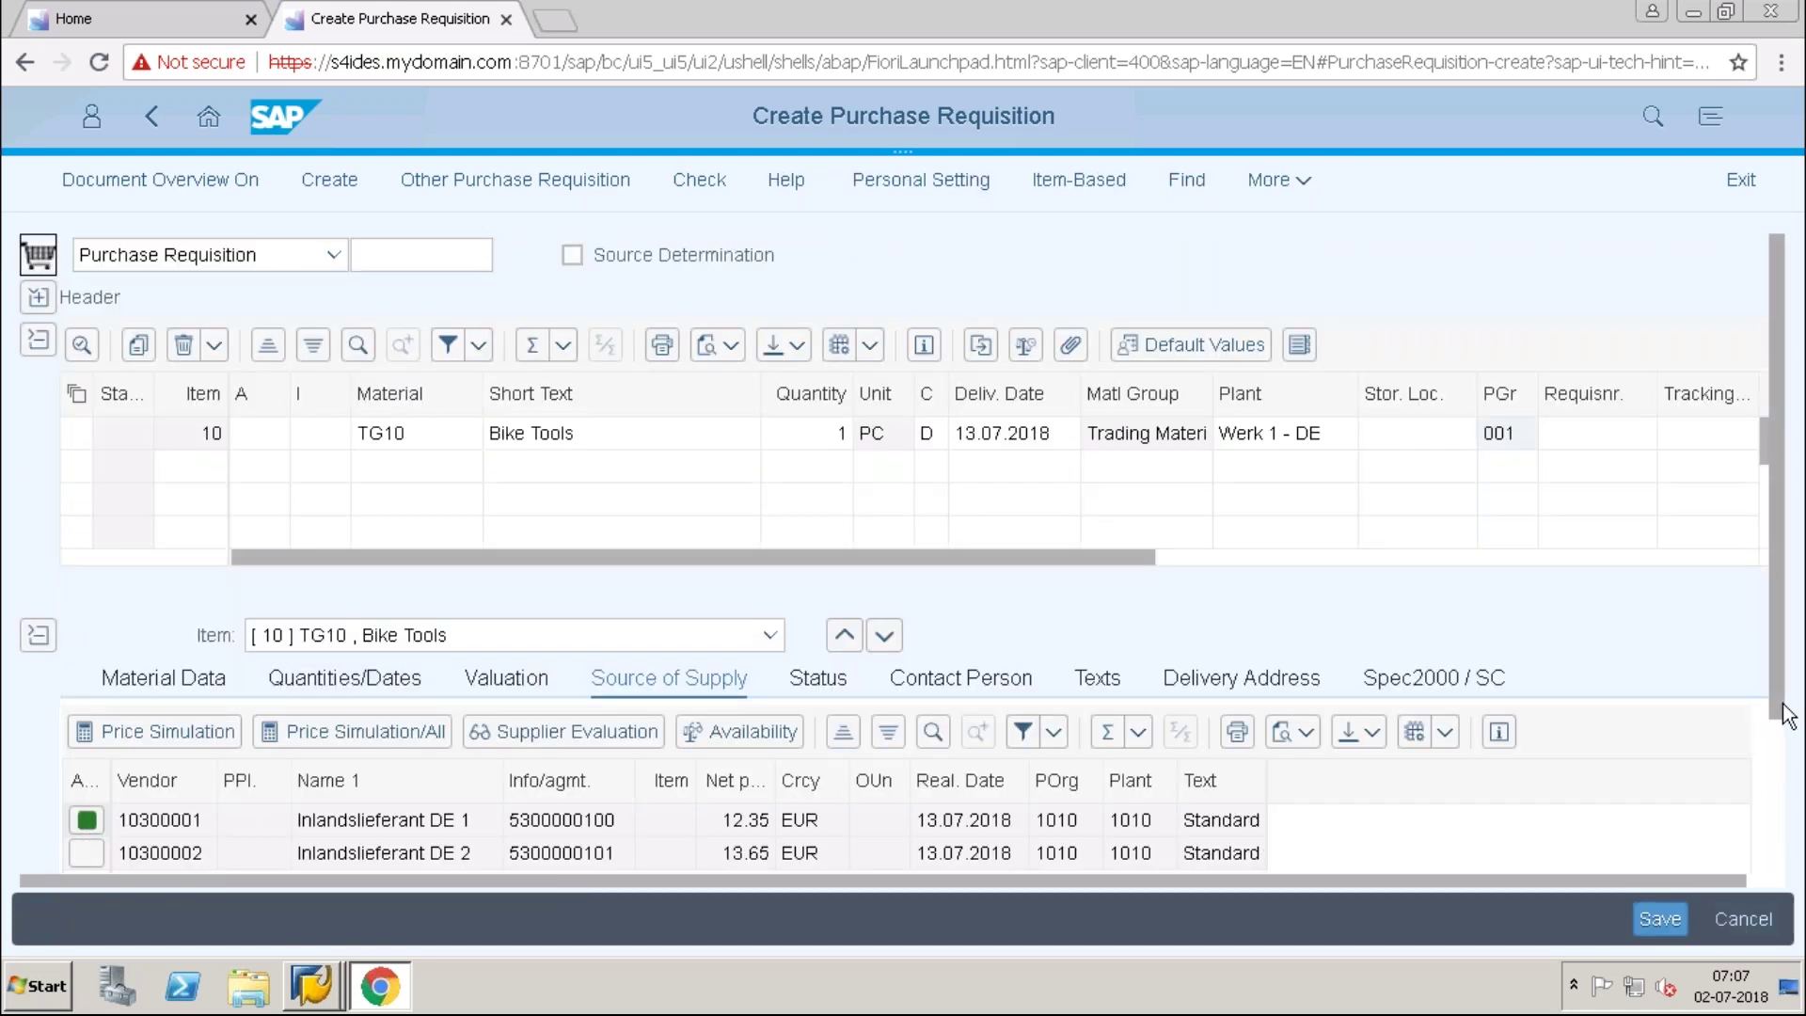
scroll(1788, 753, "down", 3)
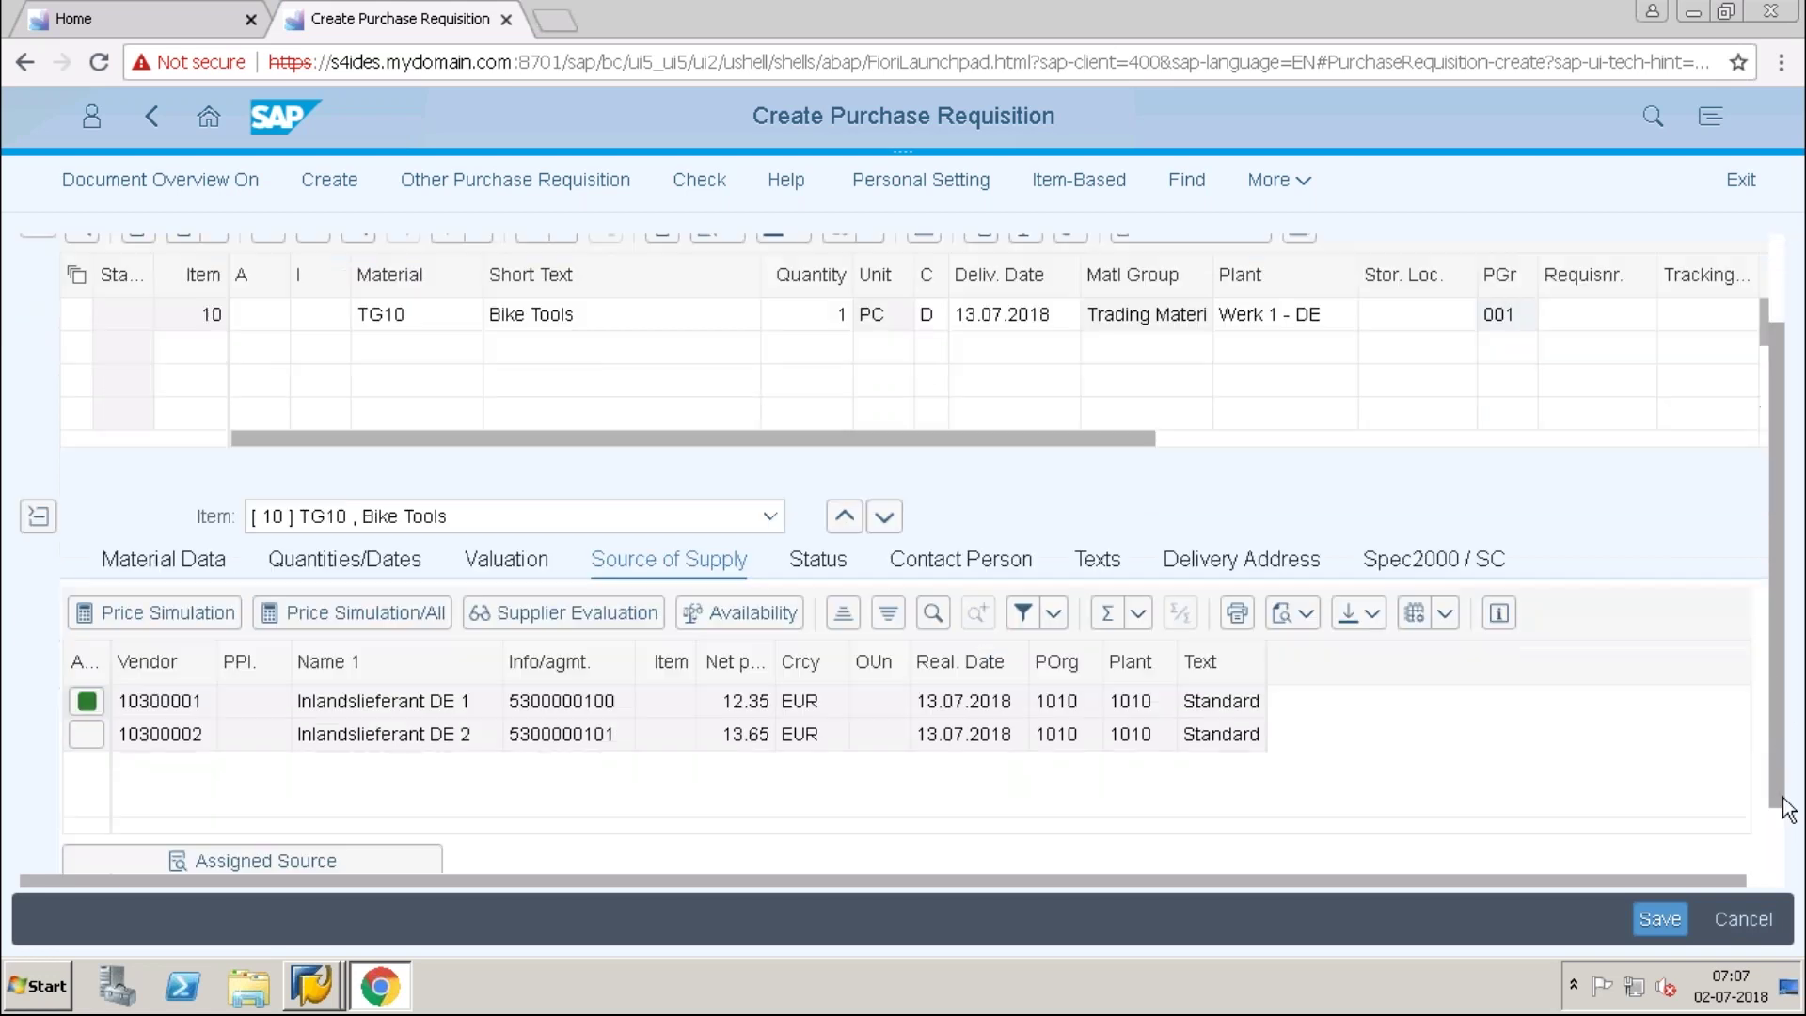
left_click(1662, 924)
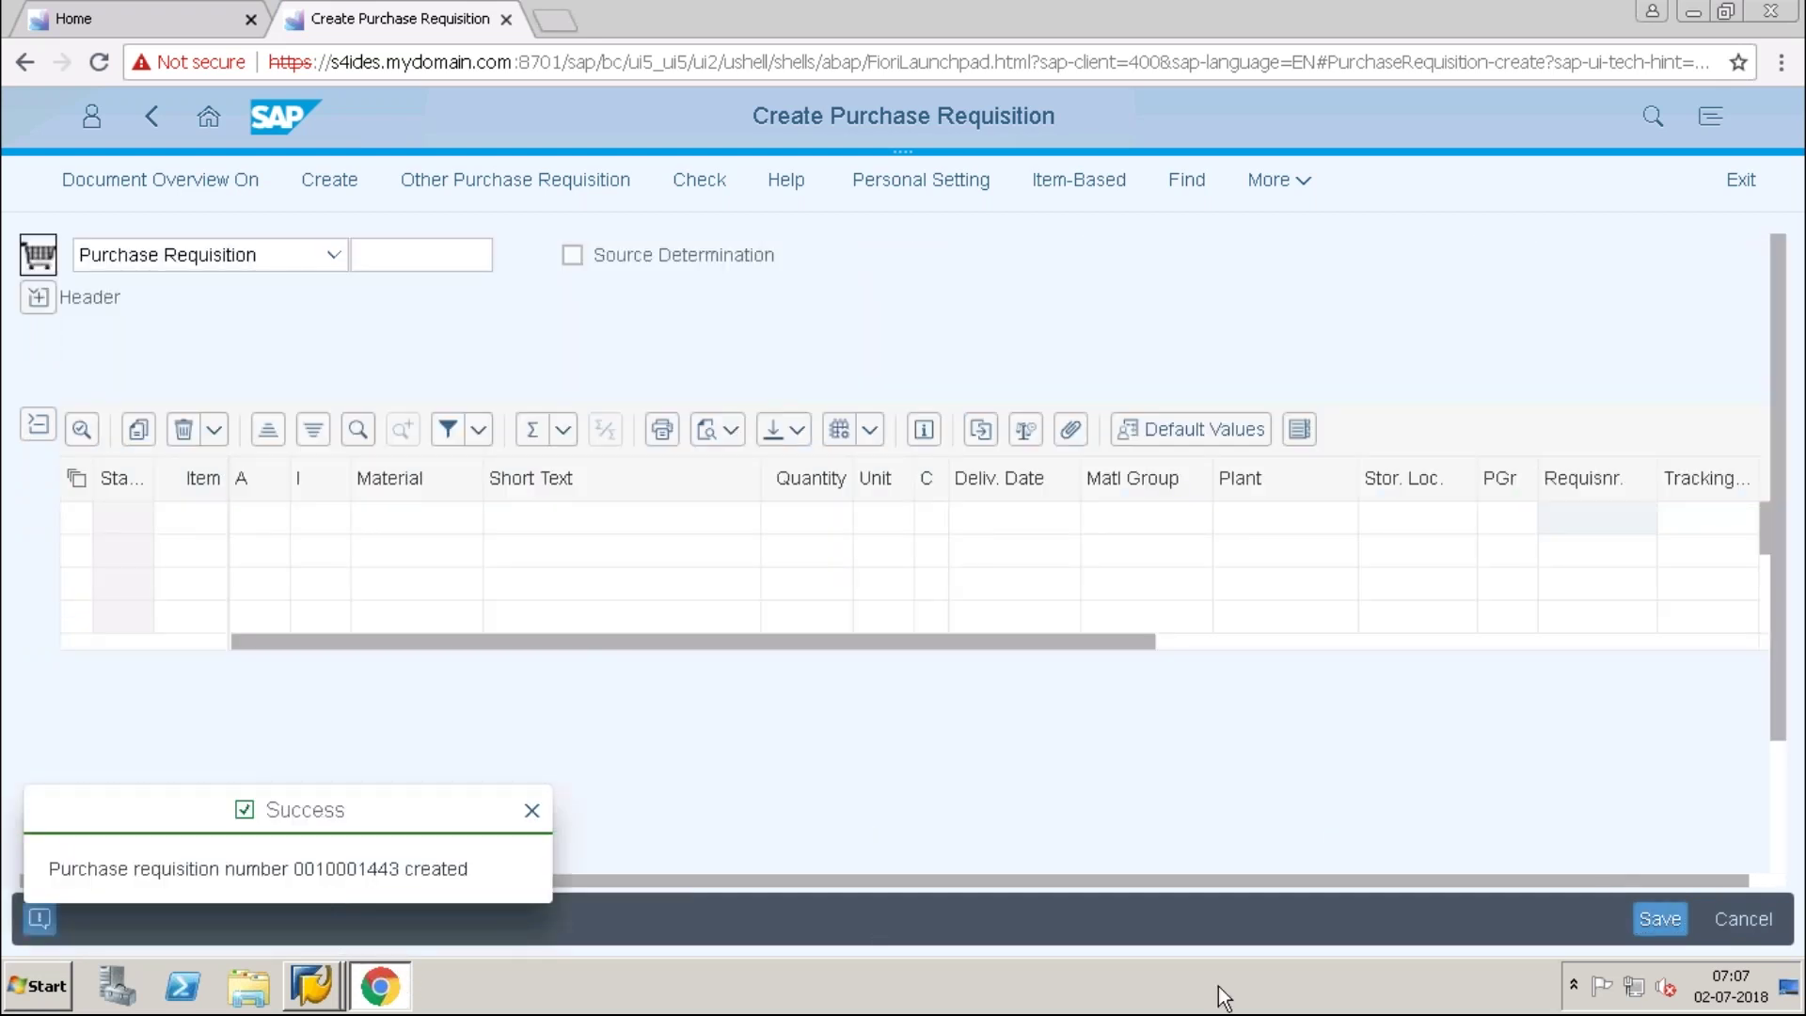
left_click(1660, 924)
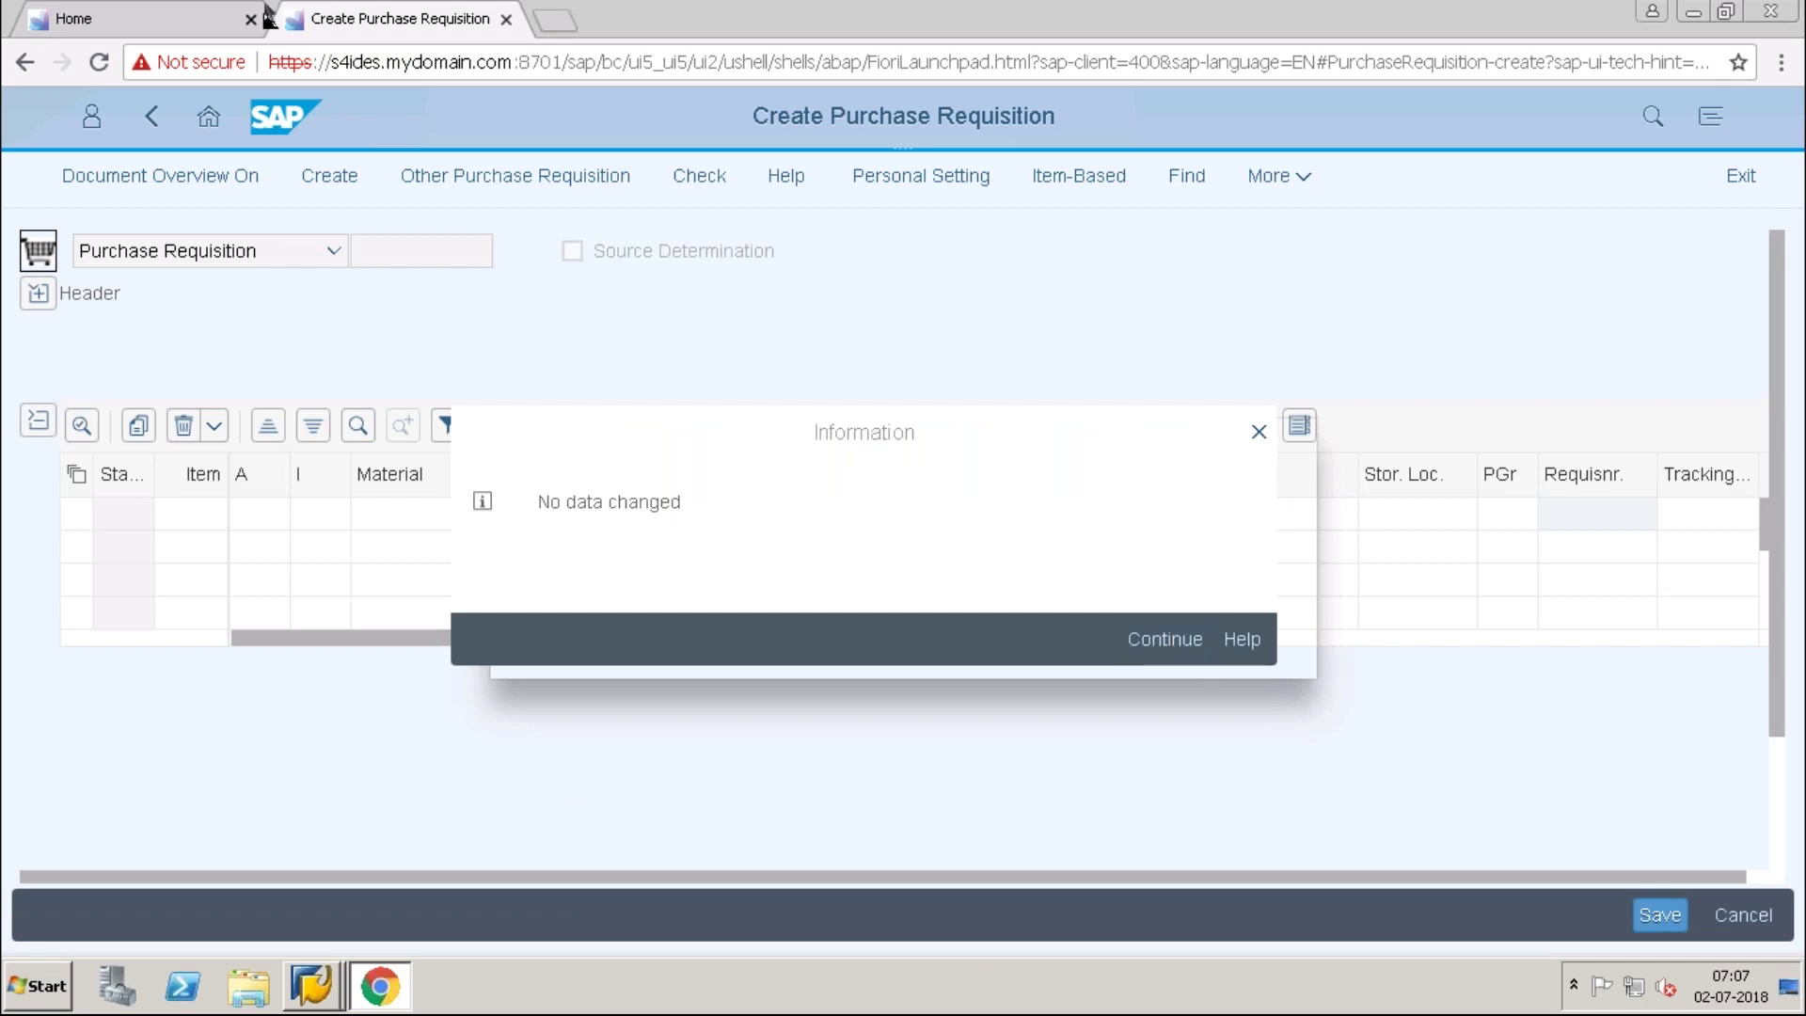
From the launchpad Home, open Create Purchase Order via Purchase Requisition.
left_click(143, 16)
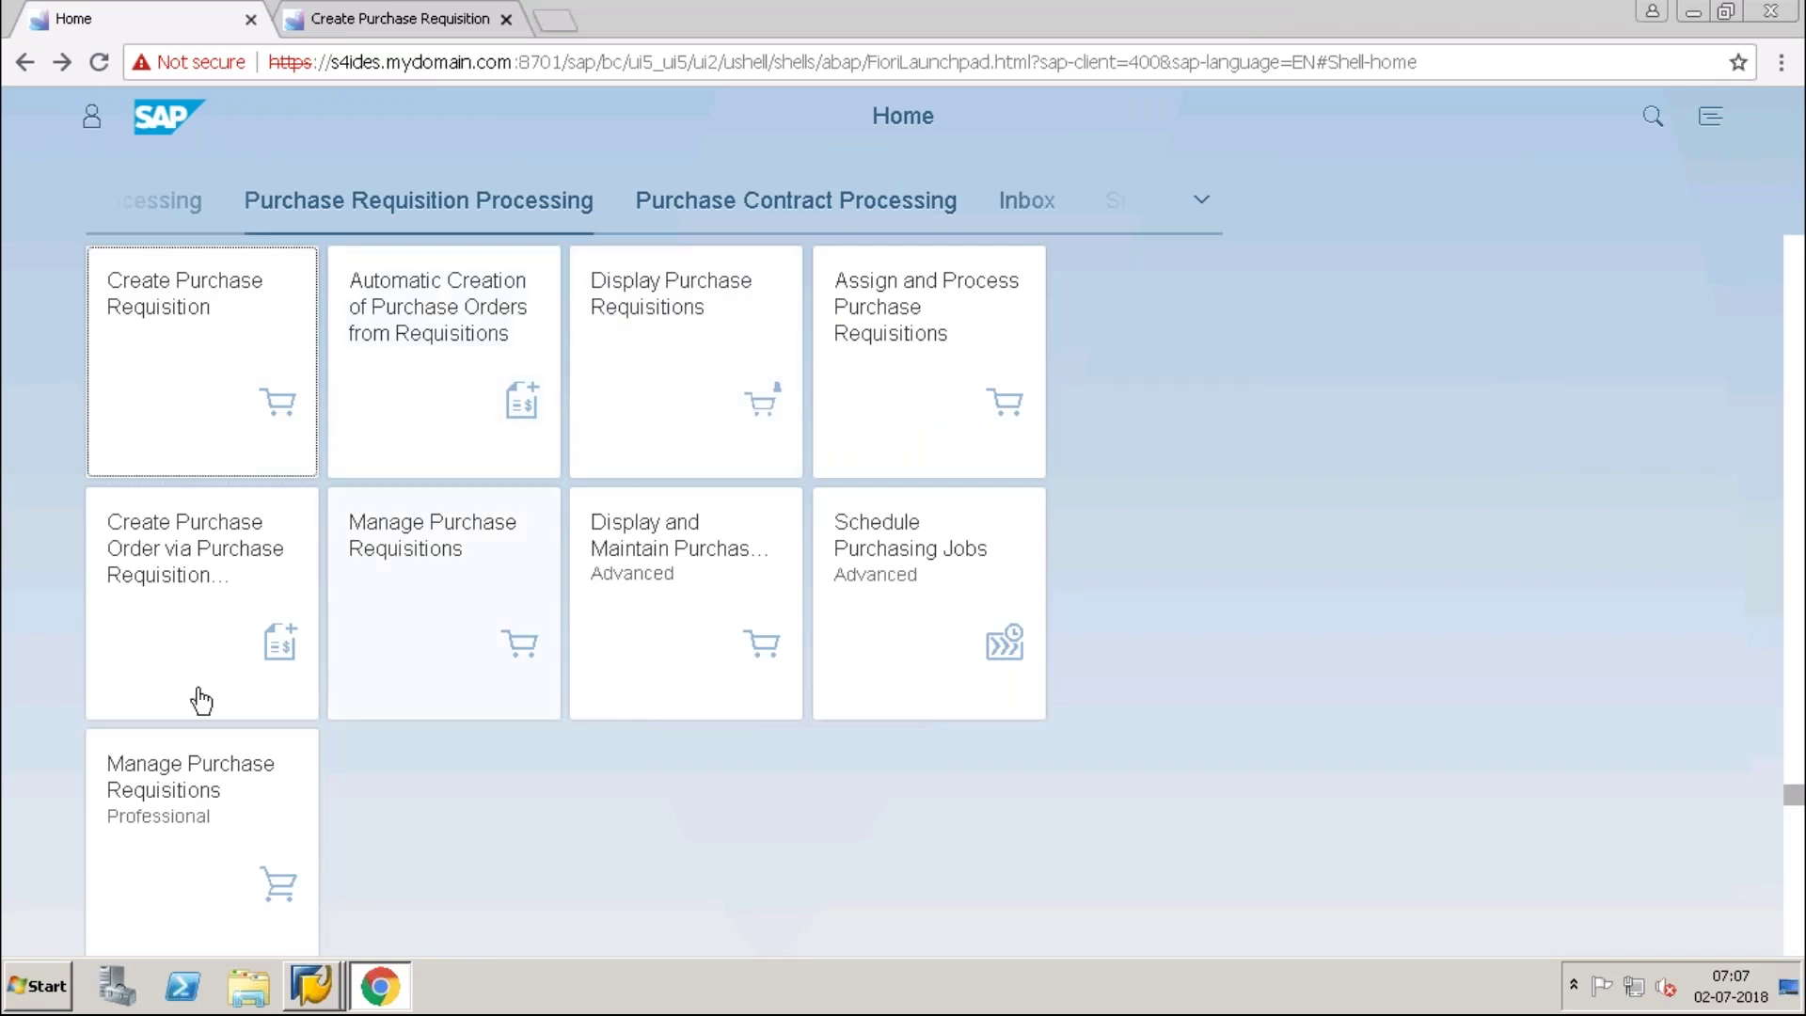
left_click(203, 612)
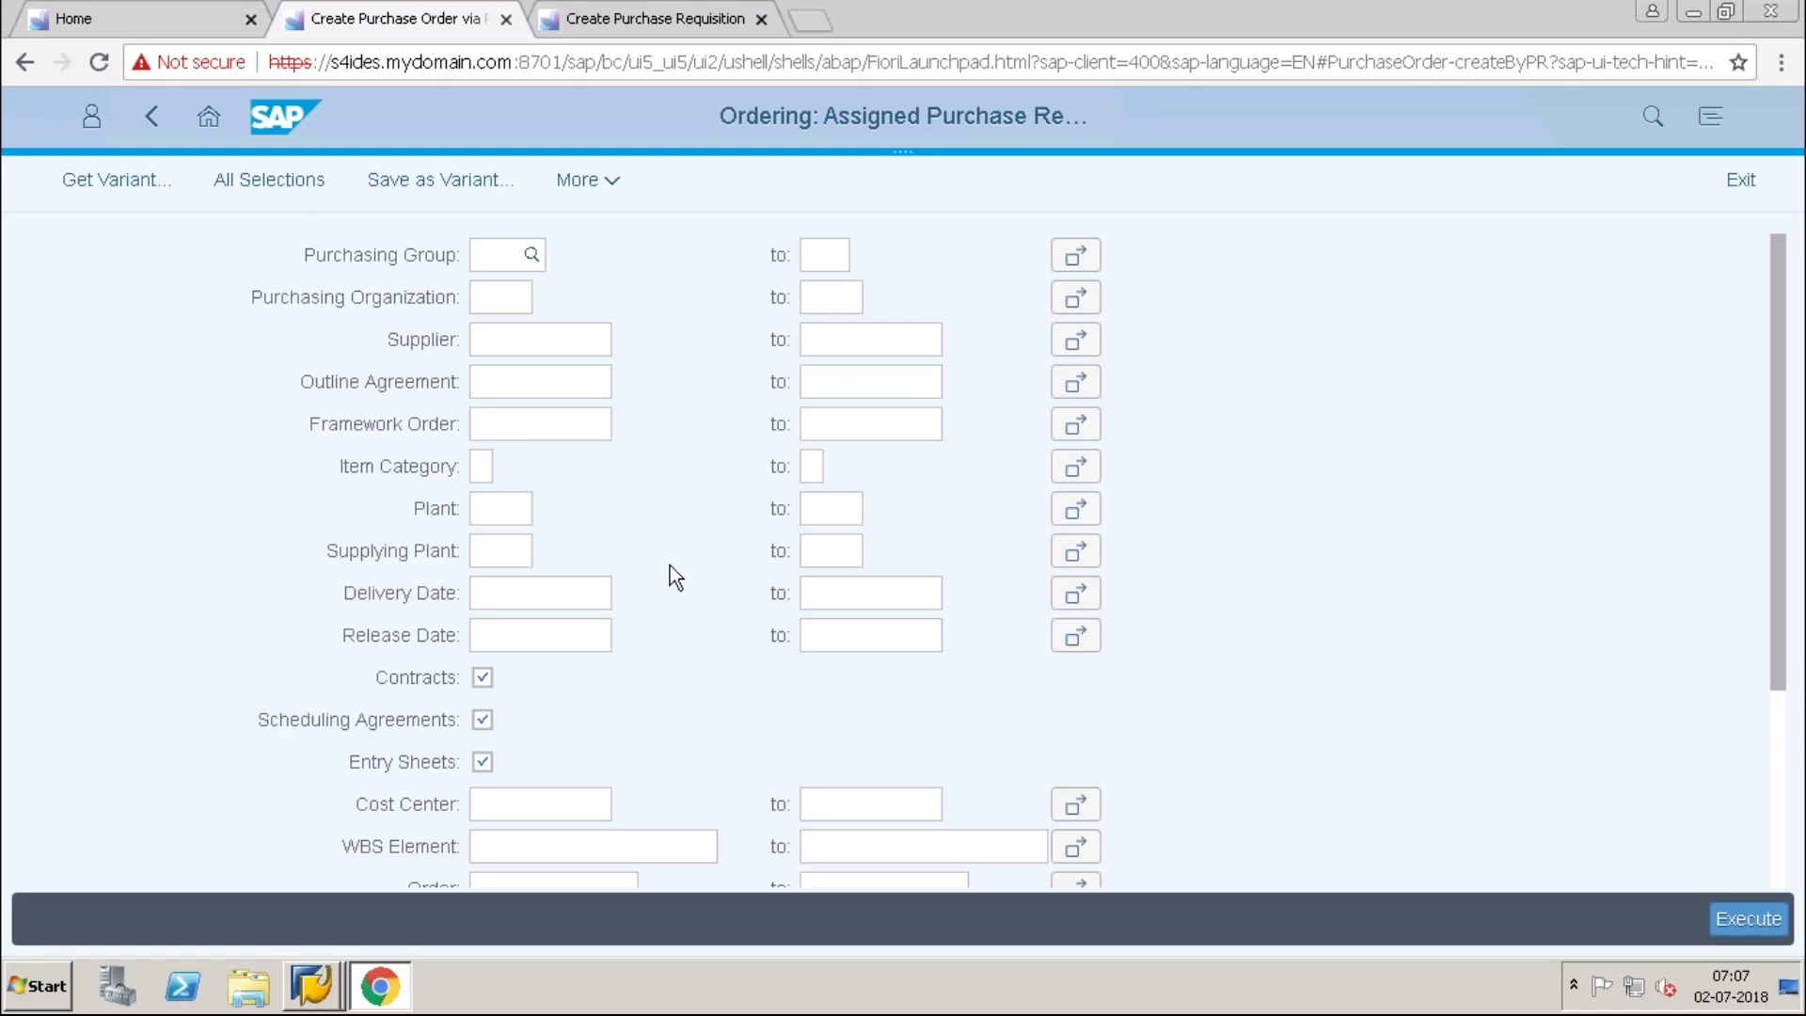
Set the Plant selection criterion to 1010.
left_click(501, 503)
type("10")
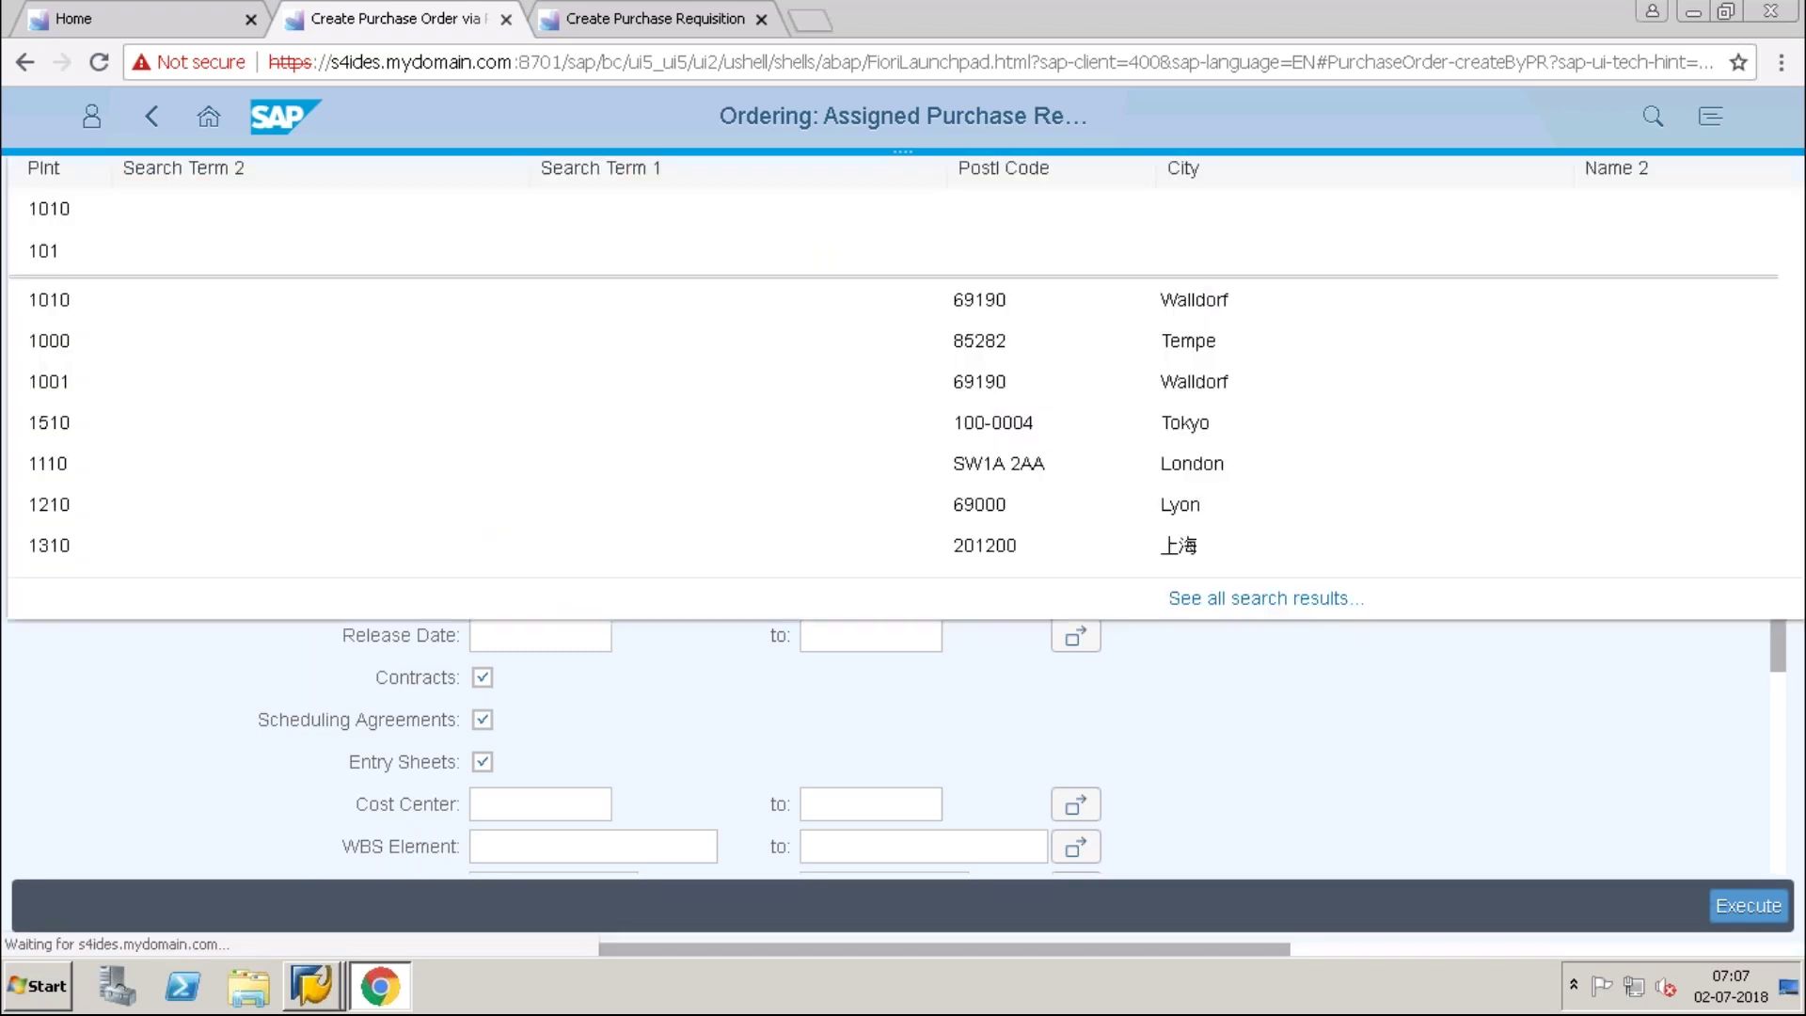
key("BackSpace")
key("BackSpace")
type("1010")
left_click(110, 583)
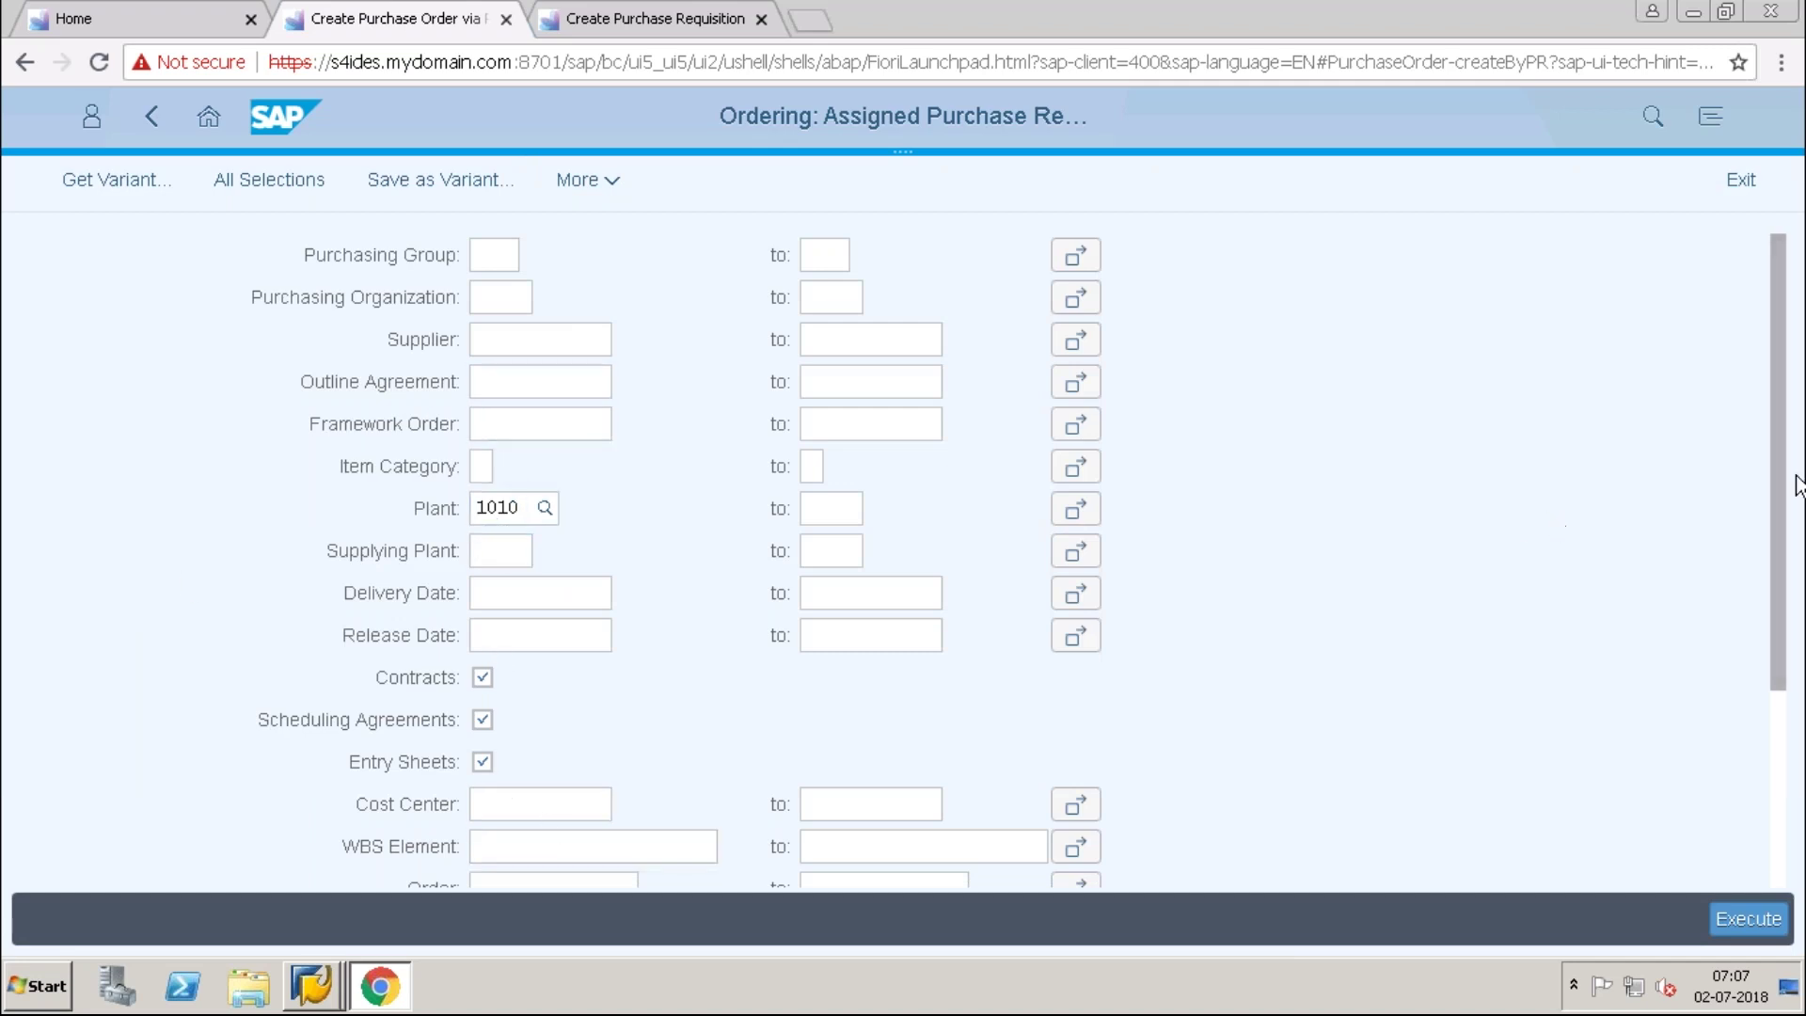
left_click_drag(1779, 456, 1743, 409)
Show all available selection criteria via More > Edit > All Selections.
left_click(621, 185)
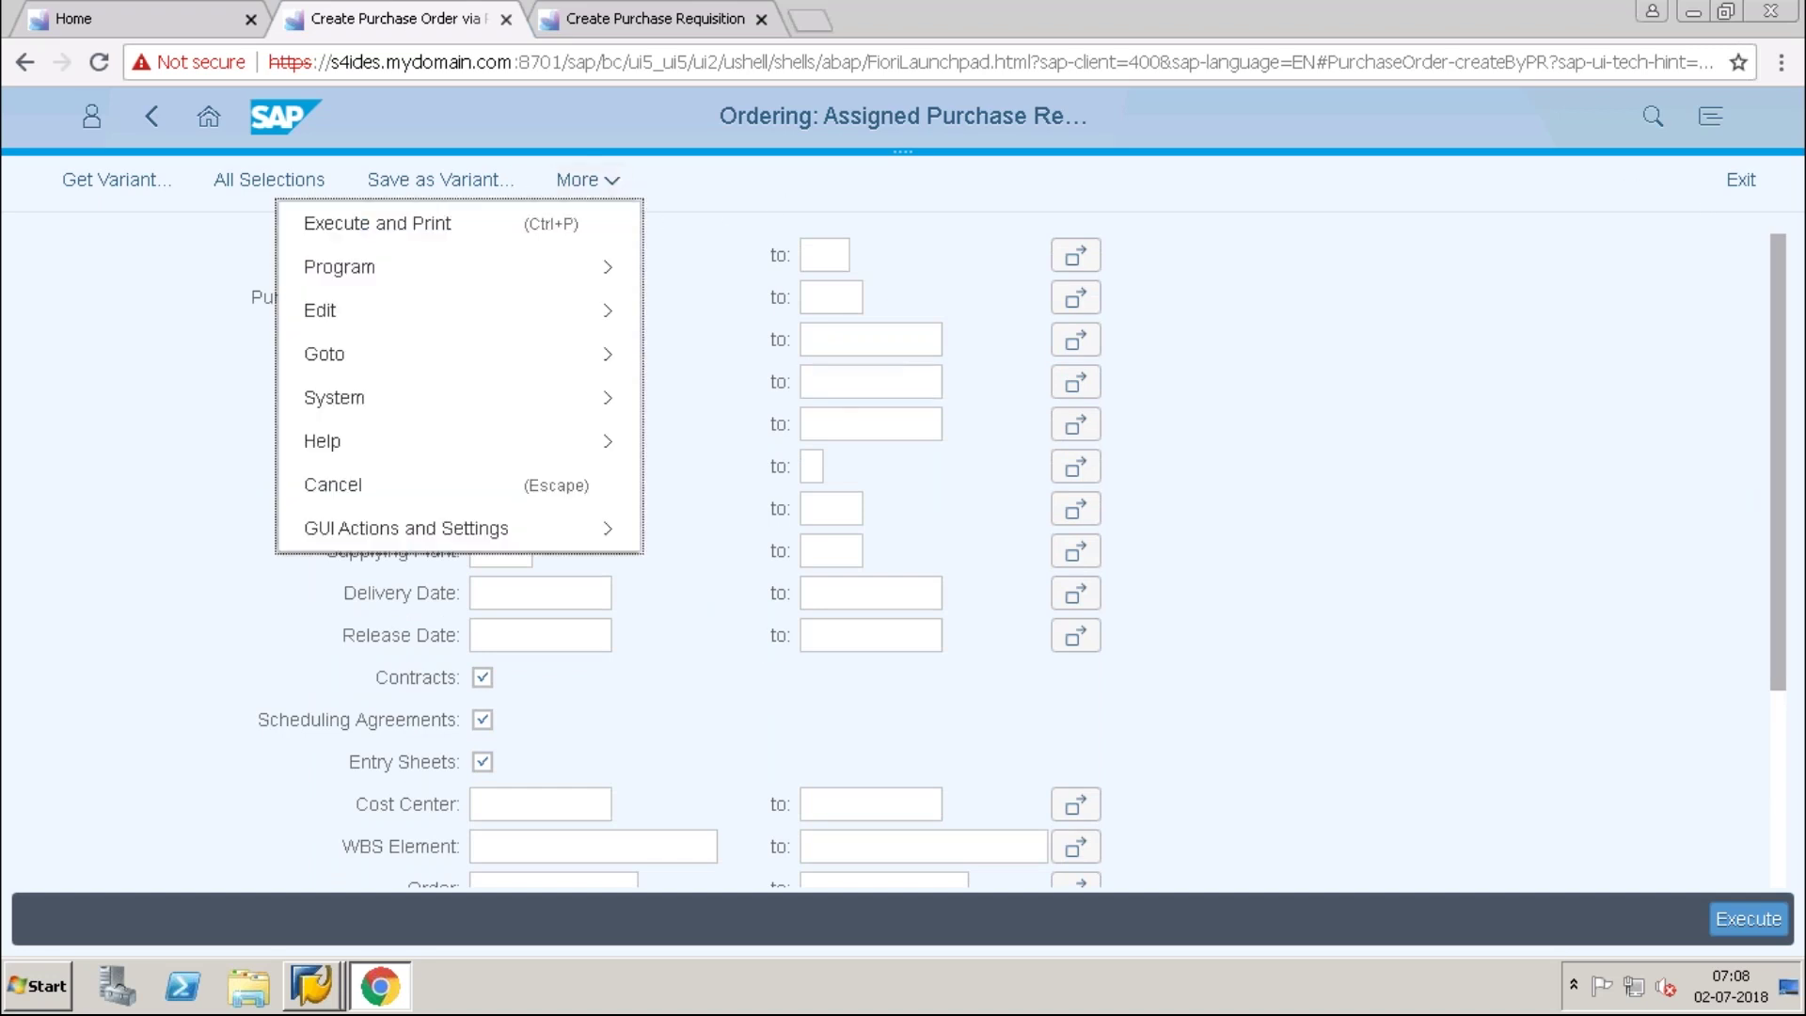
mouse_move(546, 306)
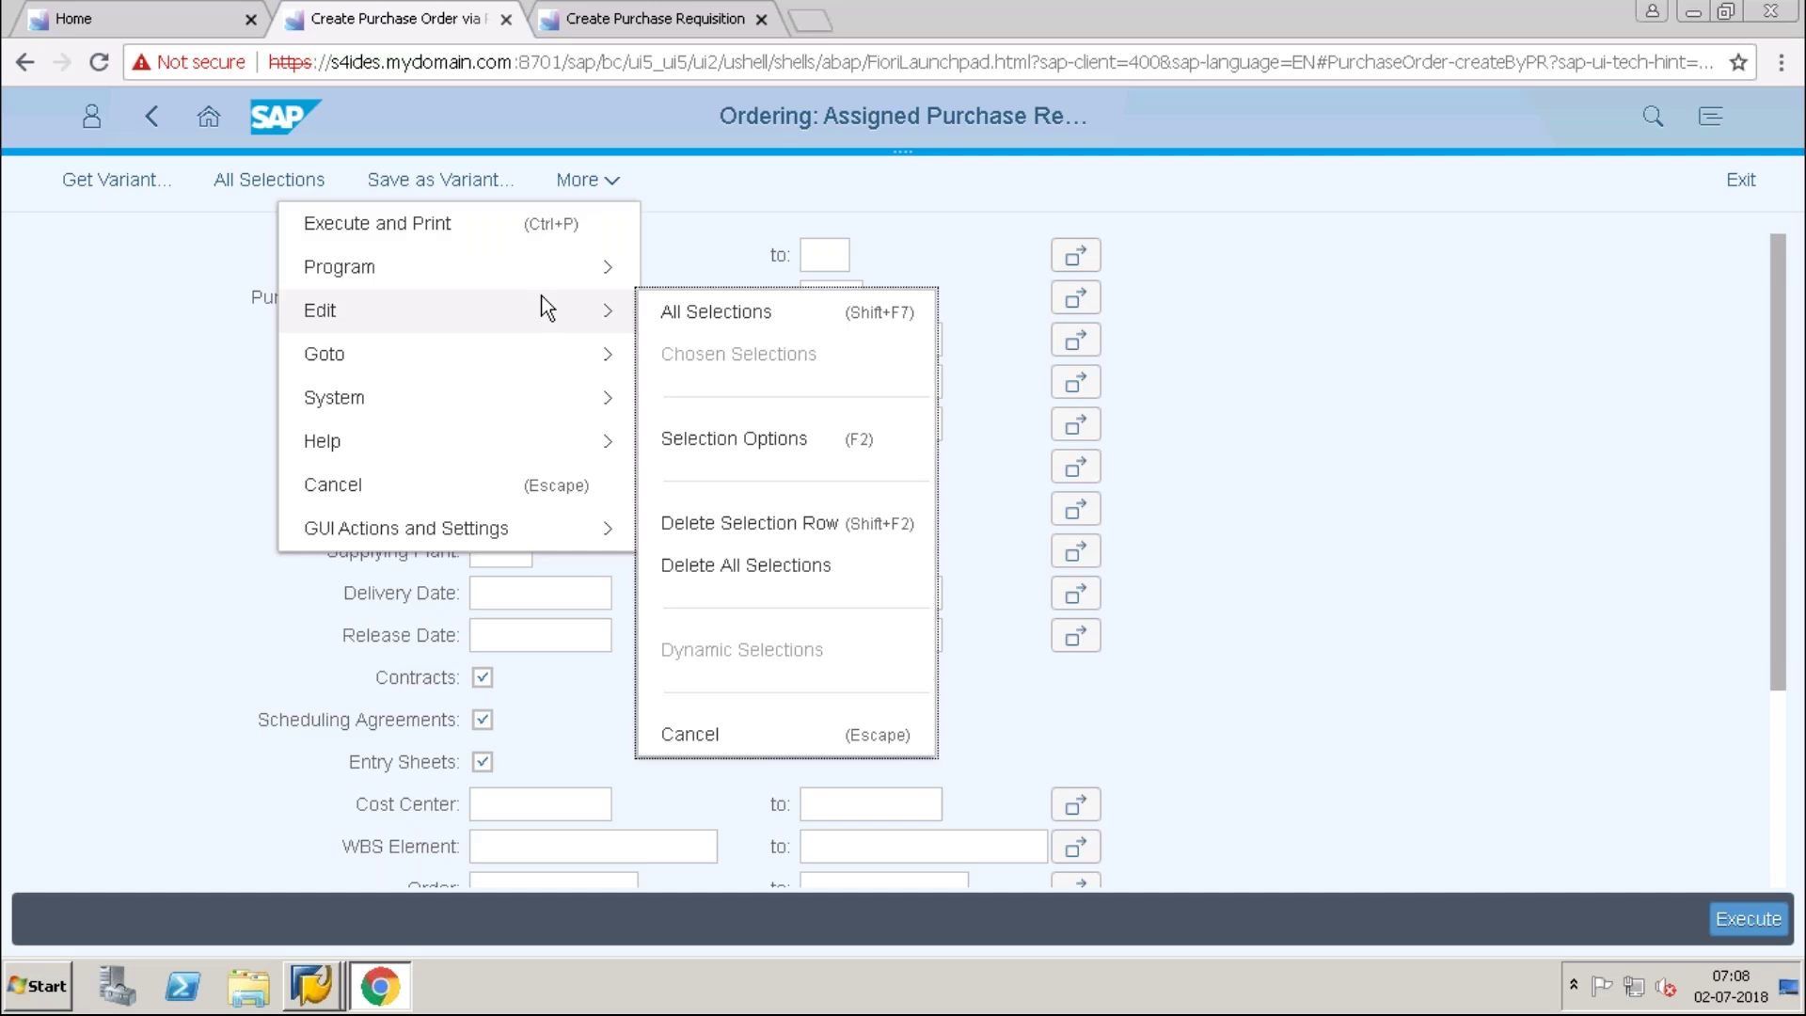
left_click(715, 312)
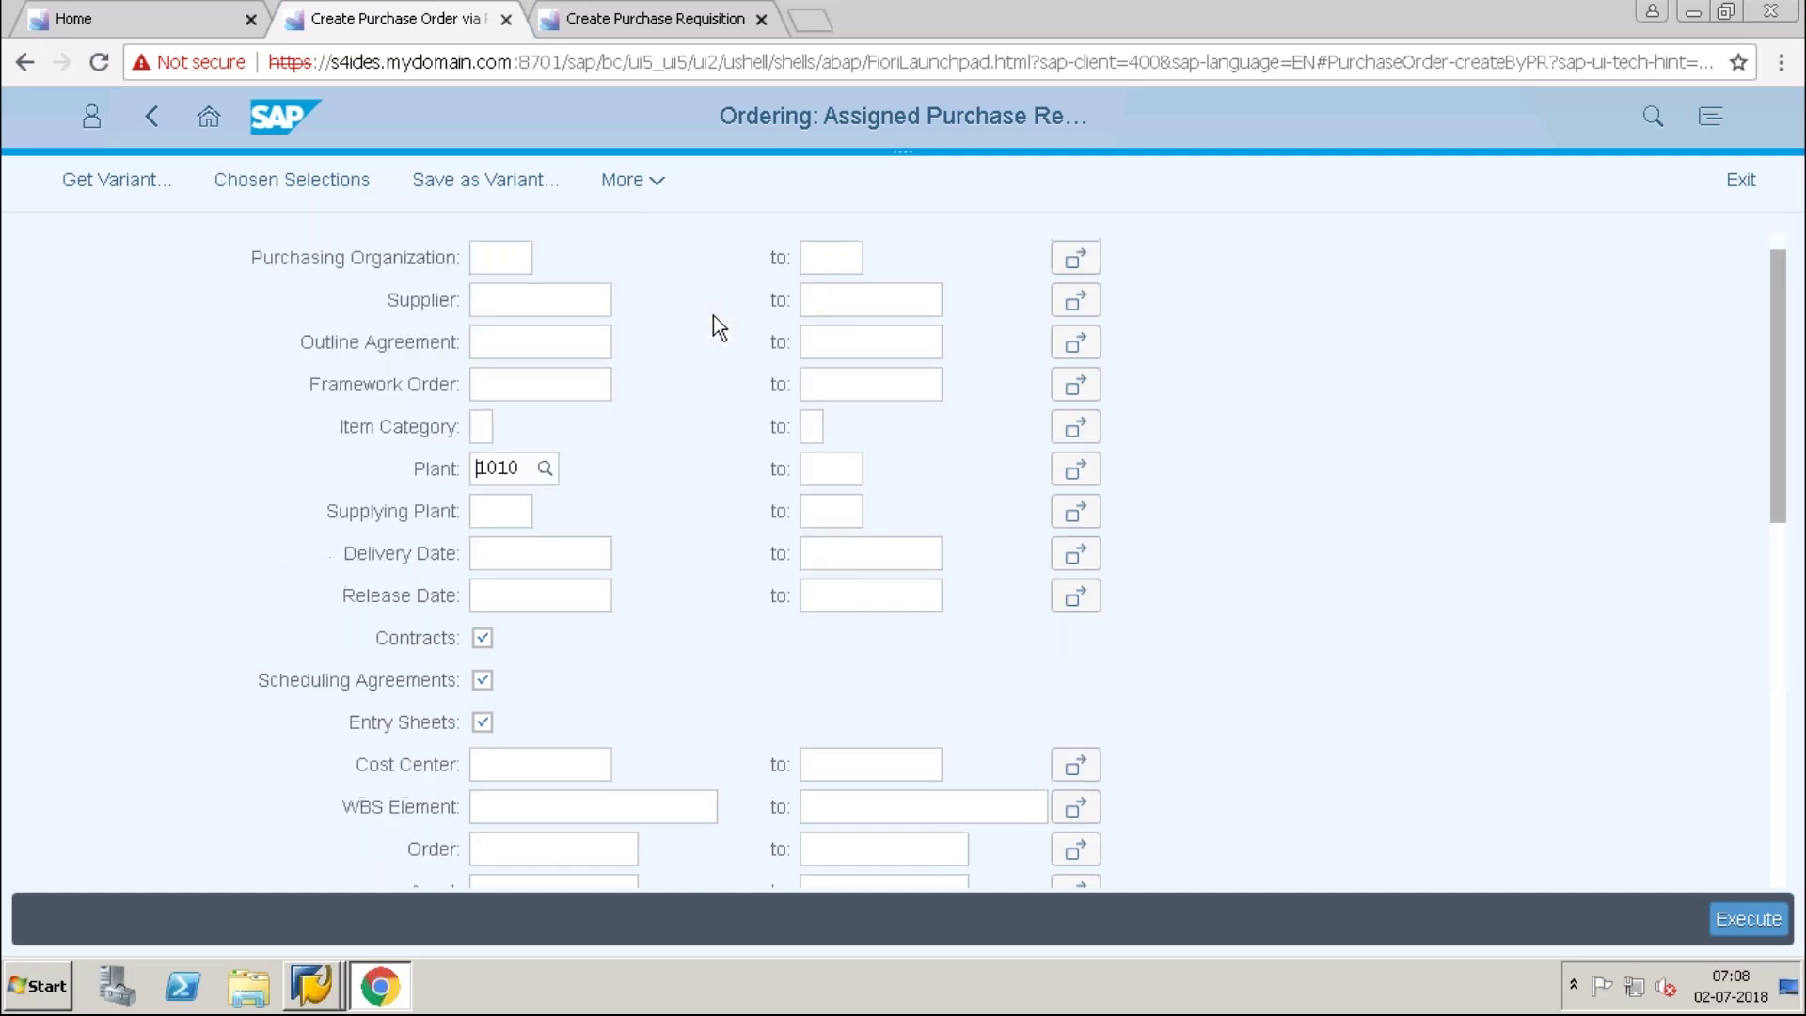
mouse_move(1785, 384)
left_mouse_down()
mouse_move(1766, 770)
mouse_move(1790, 503)
mouse_move(1778, 362)
left_mouse_up()
Add supplier 10300001 (Inlandslieferant DE 1) to the criteria and execute the selection.
left_click(558, 340)
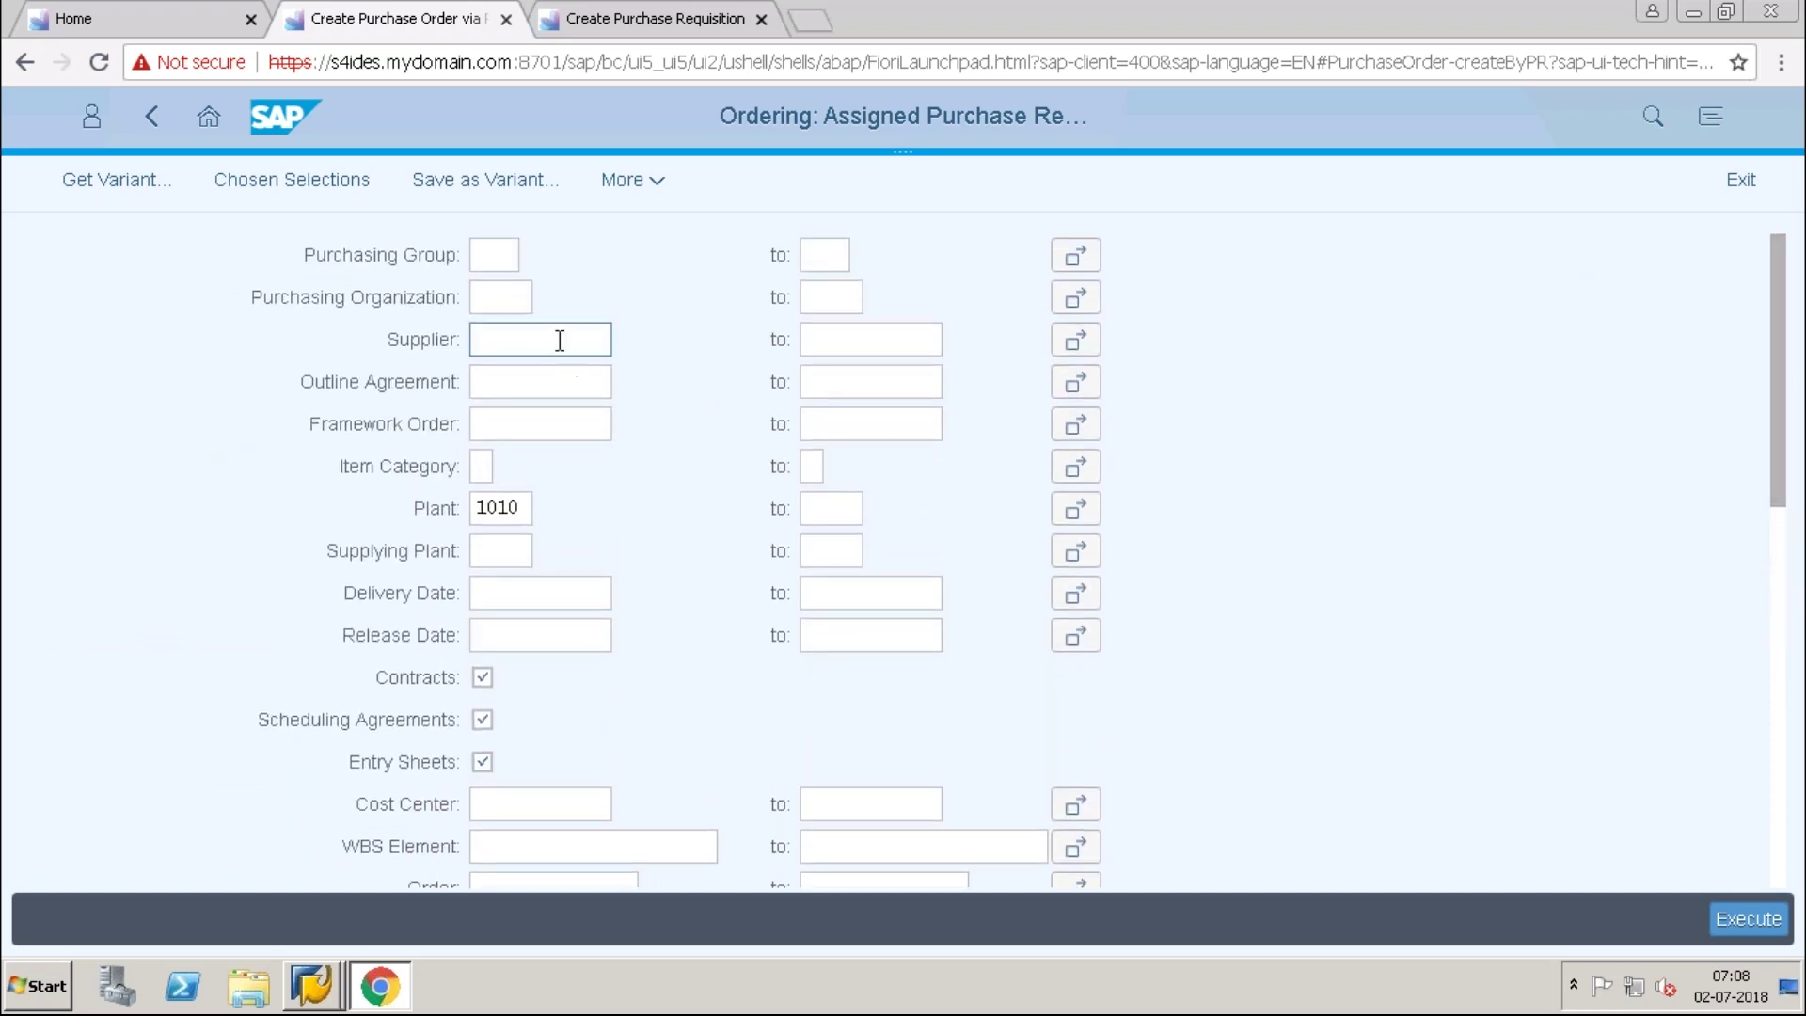
type("10")
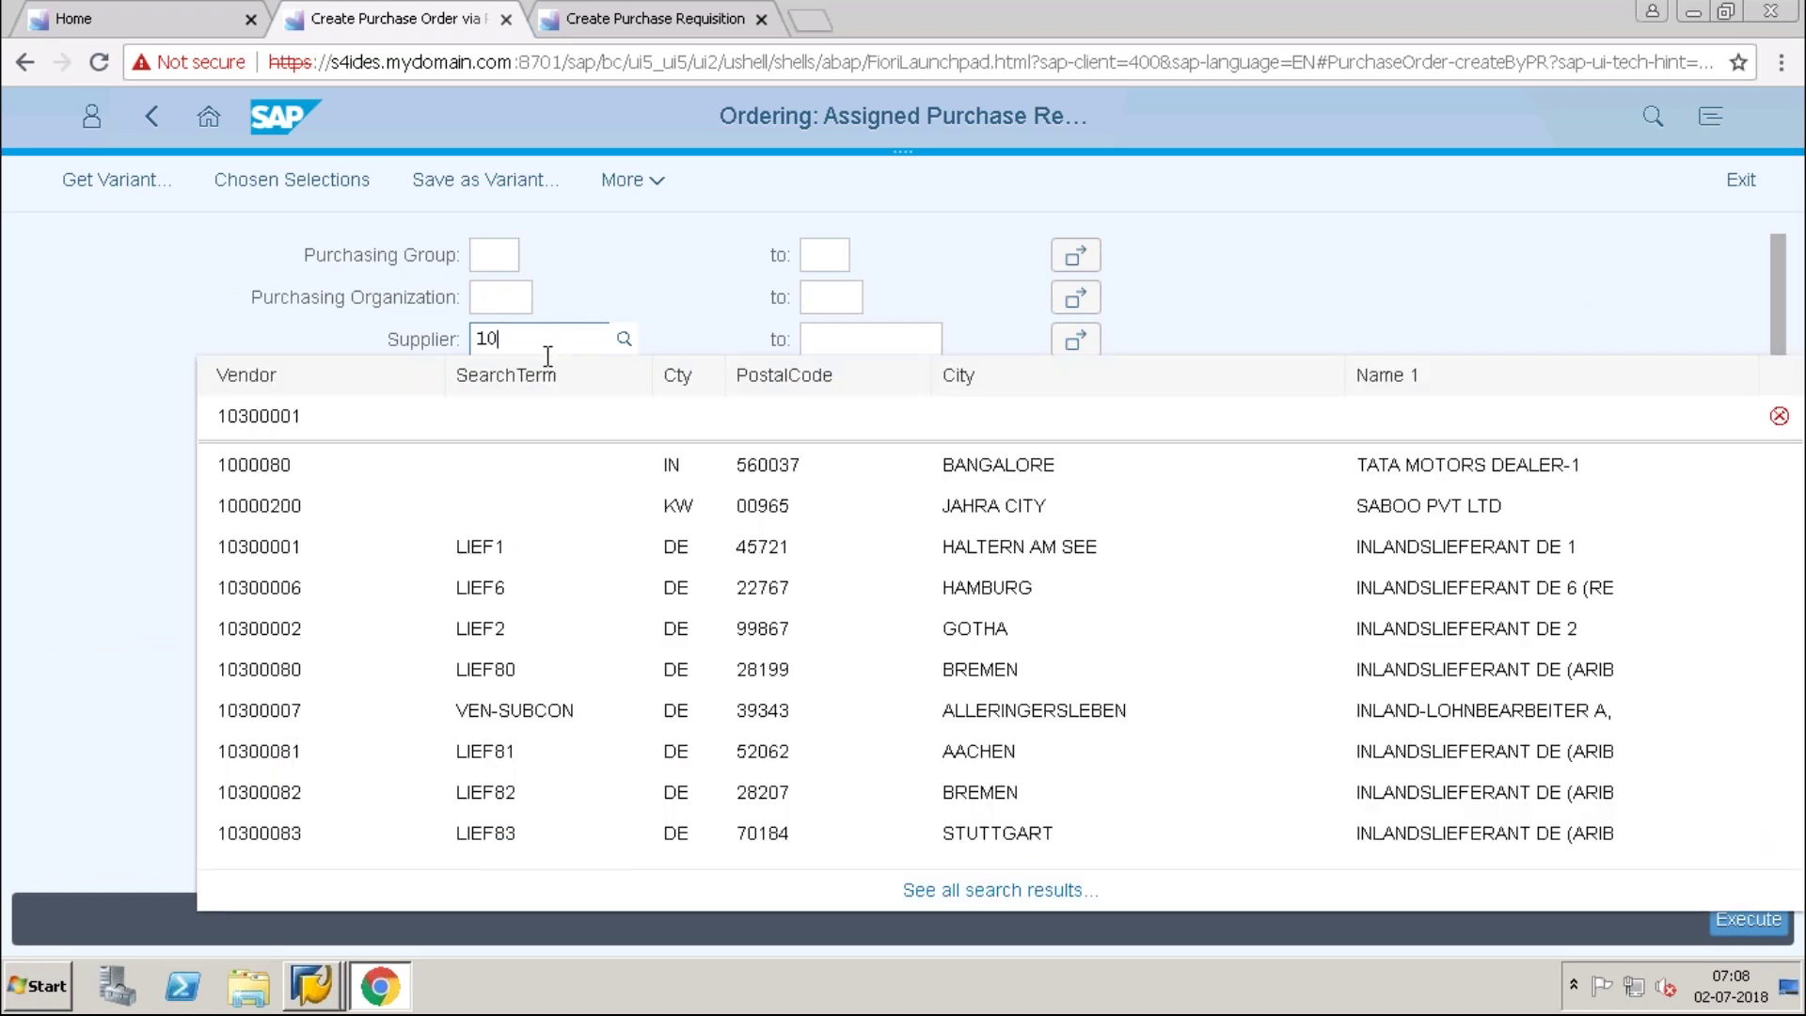
left_click(507, 429)
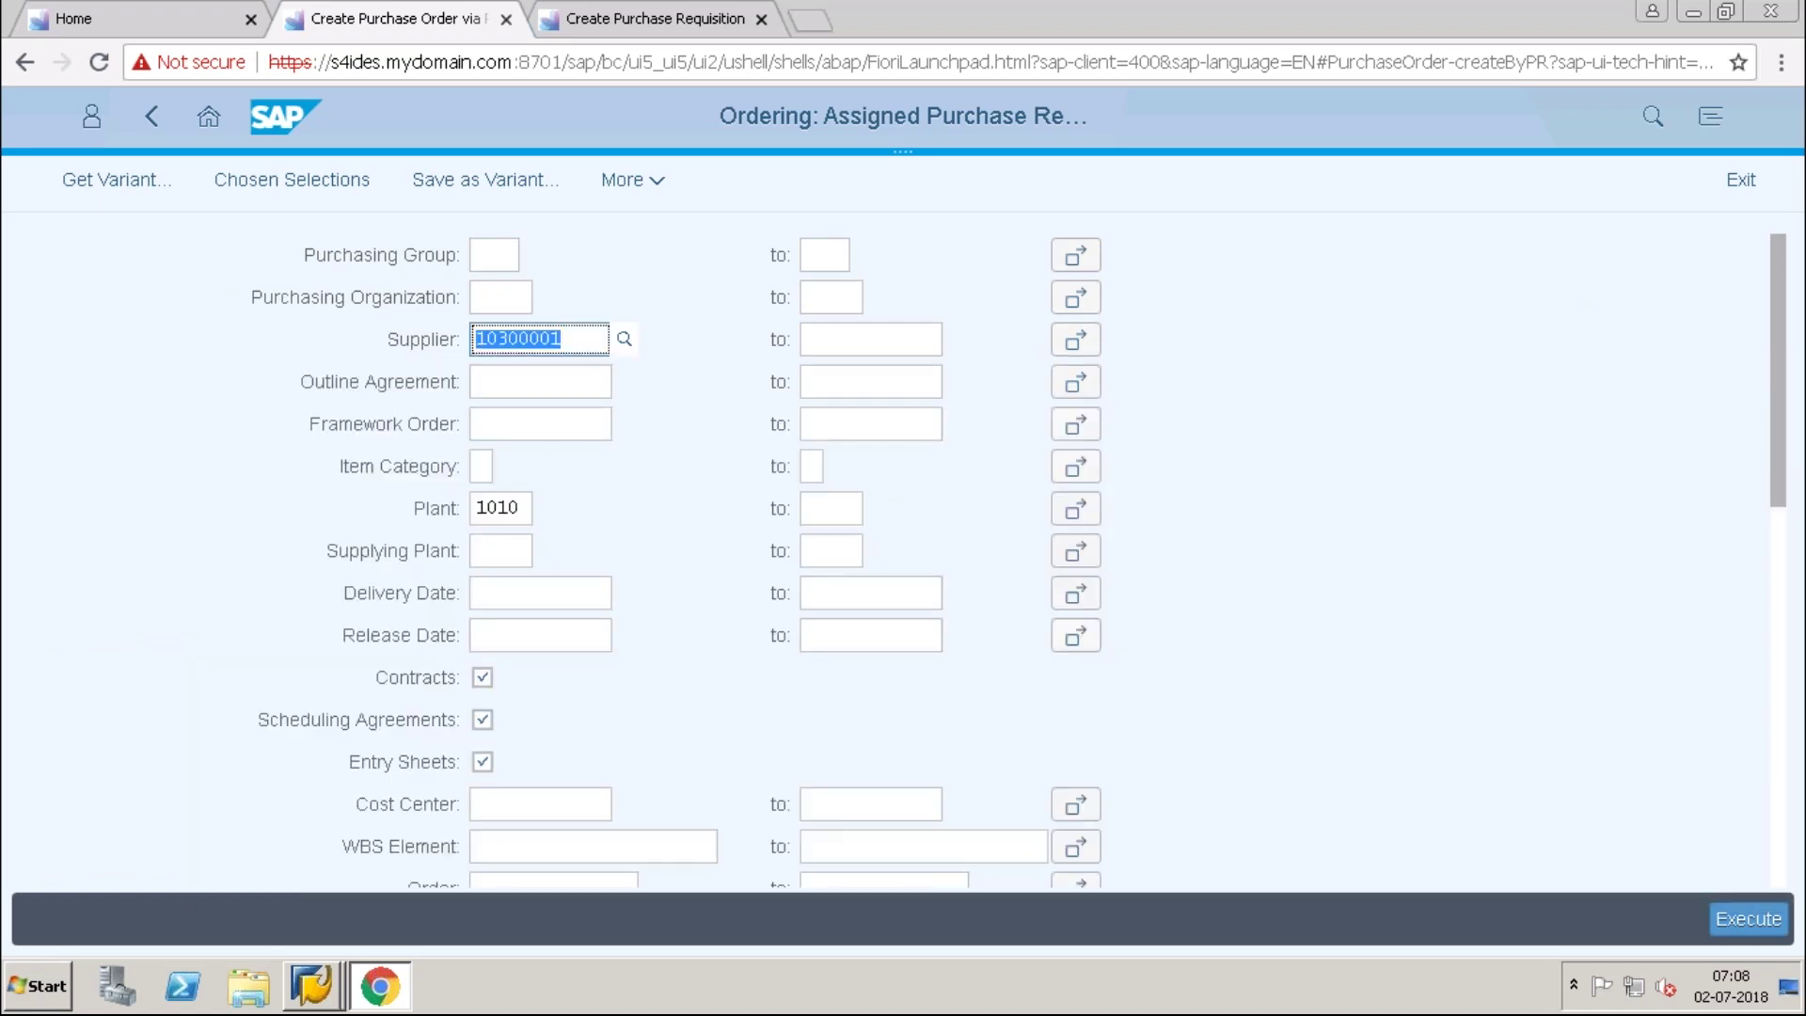
left_click(1746, 926)
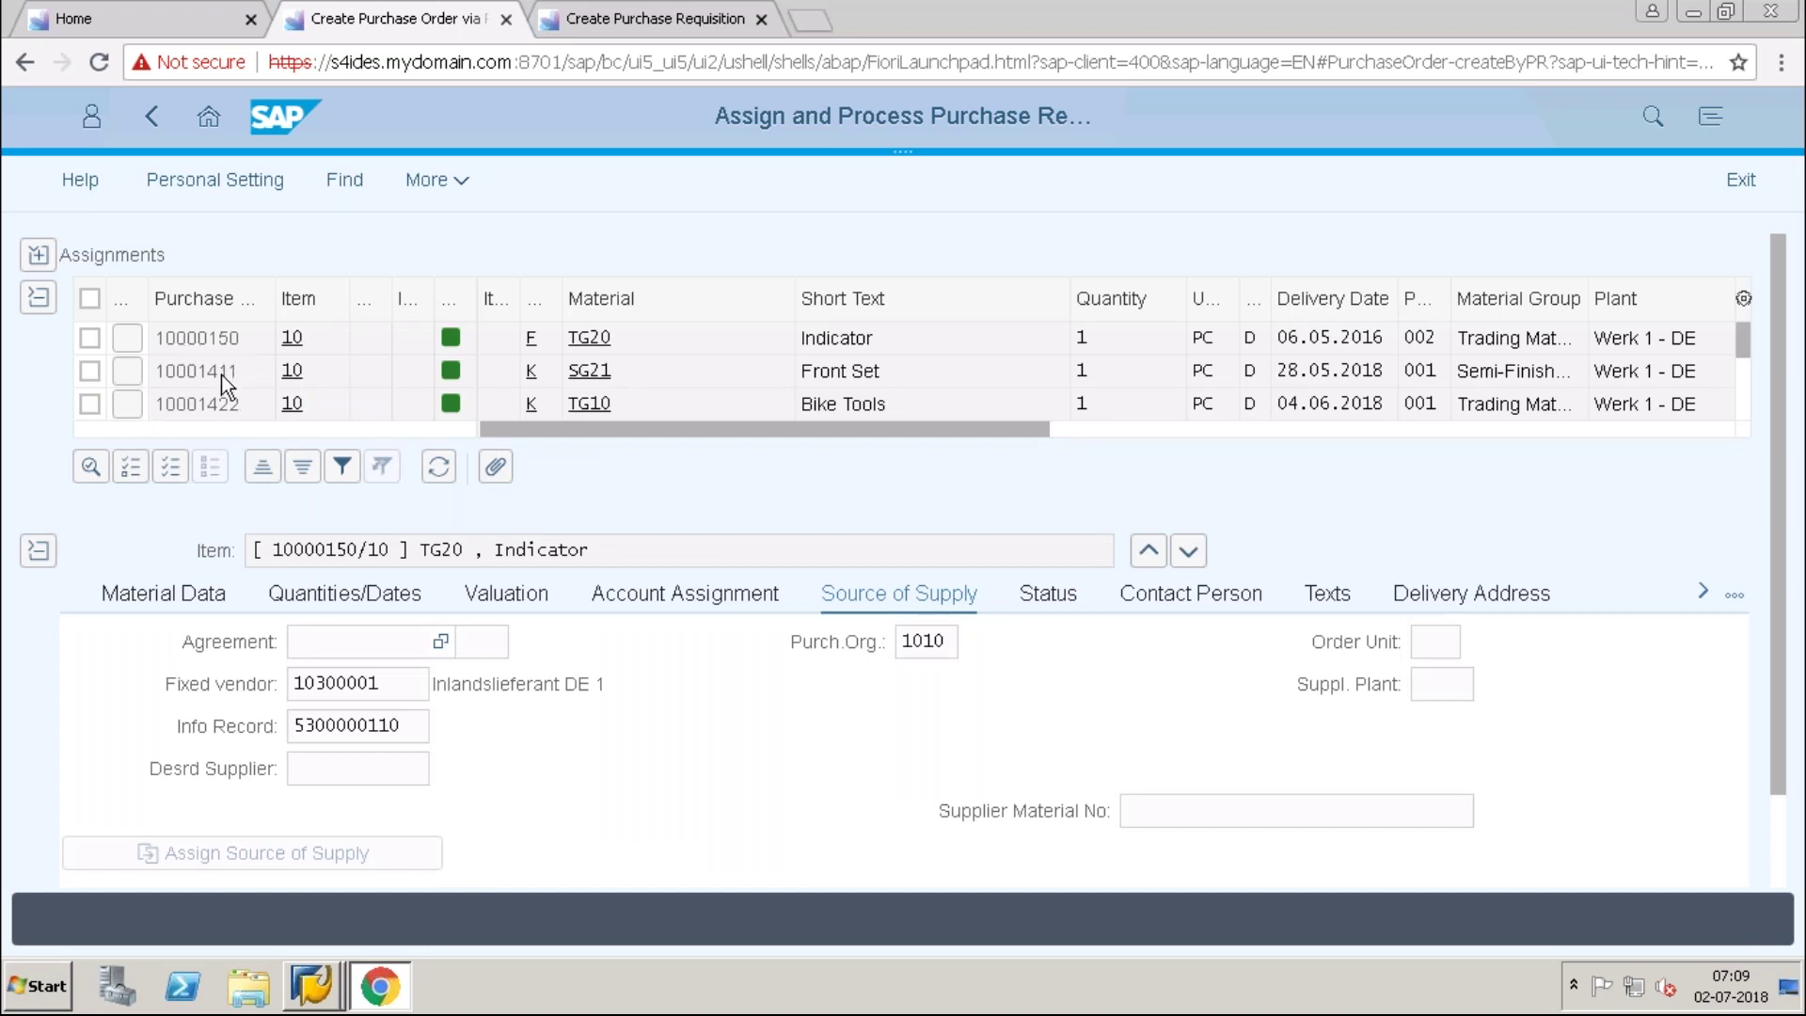
Tick the TG10 Bike Tools requisition row with delivery 13.07.2018 in the assignments table.
left_click(1744, 412)
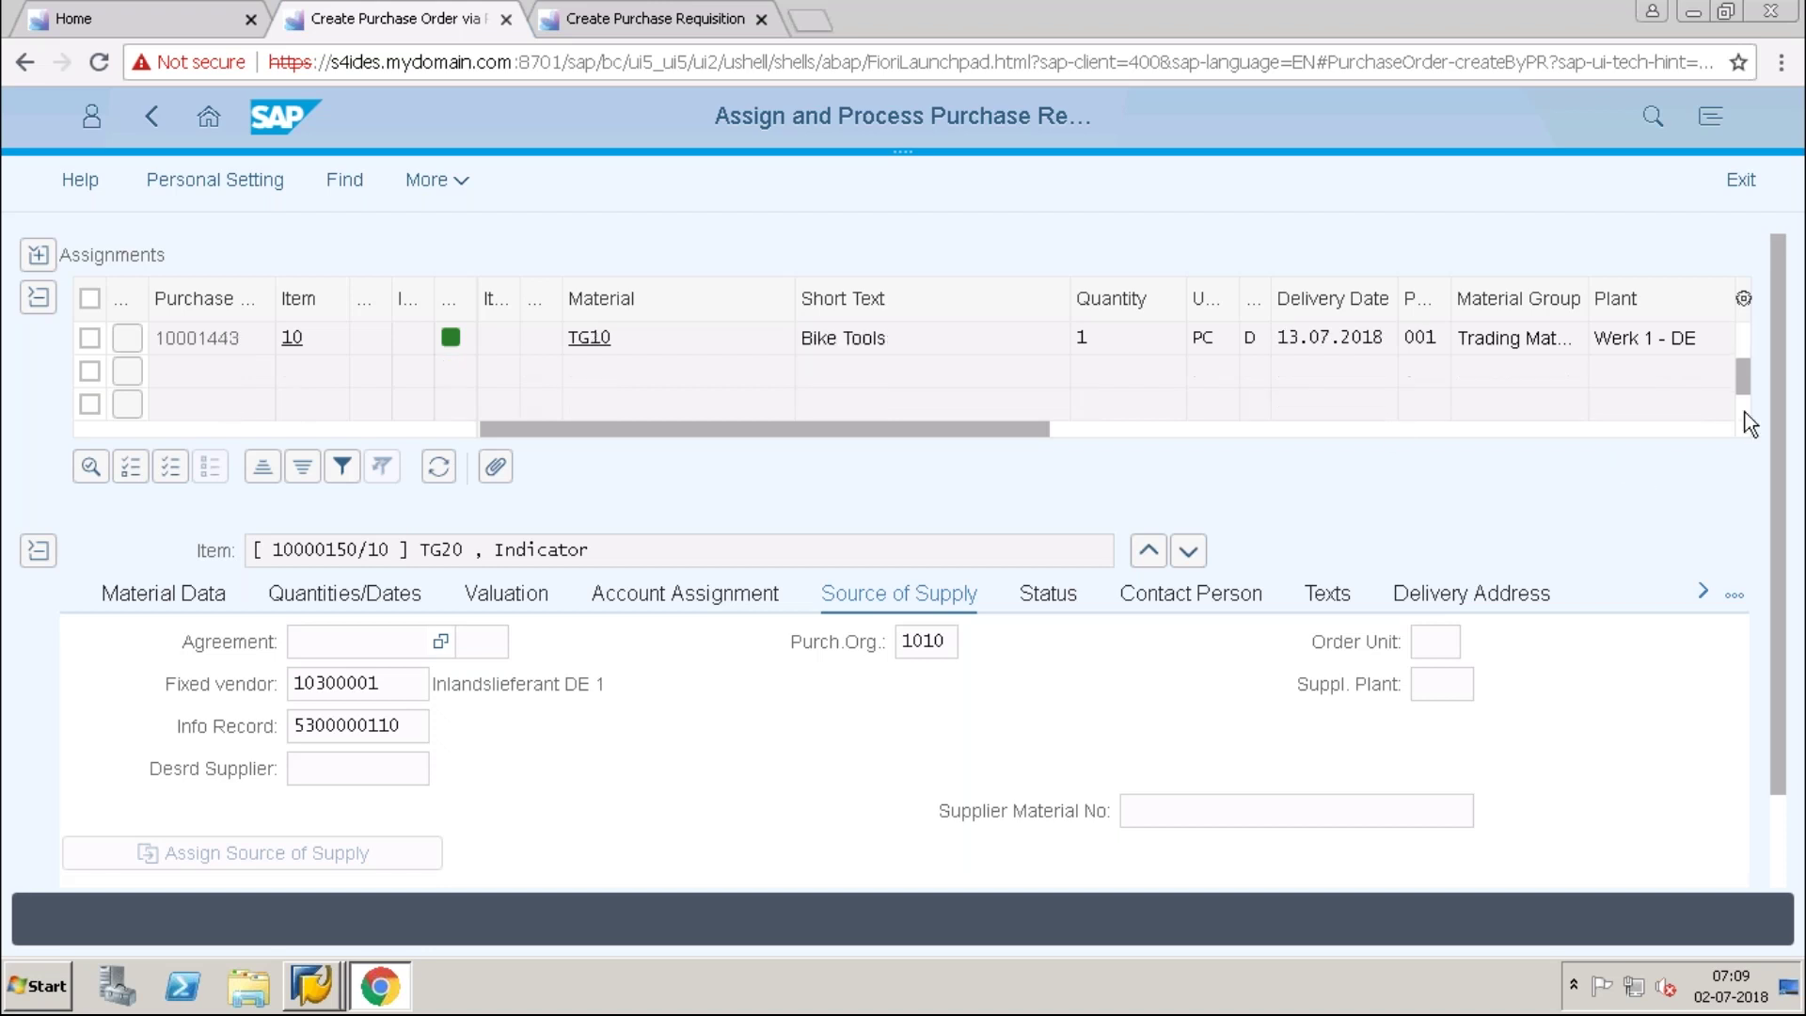
left_click(89, 339)
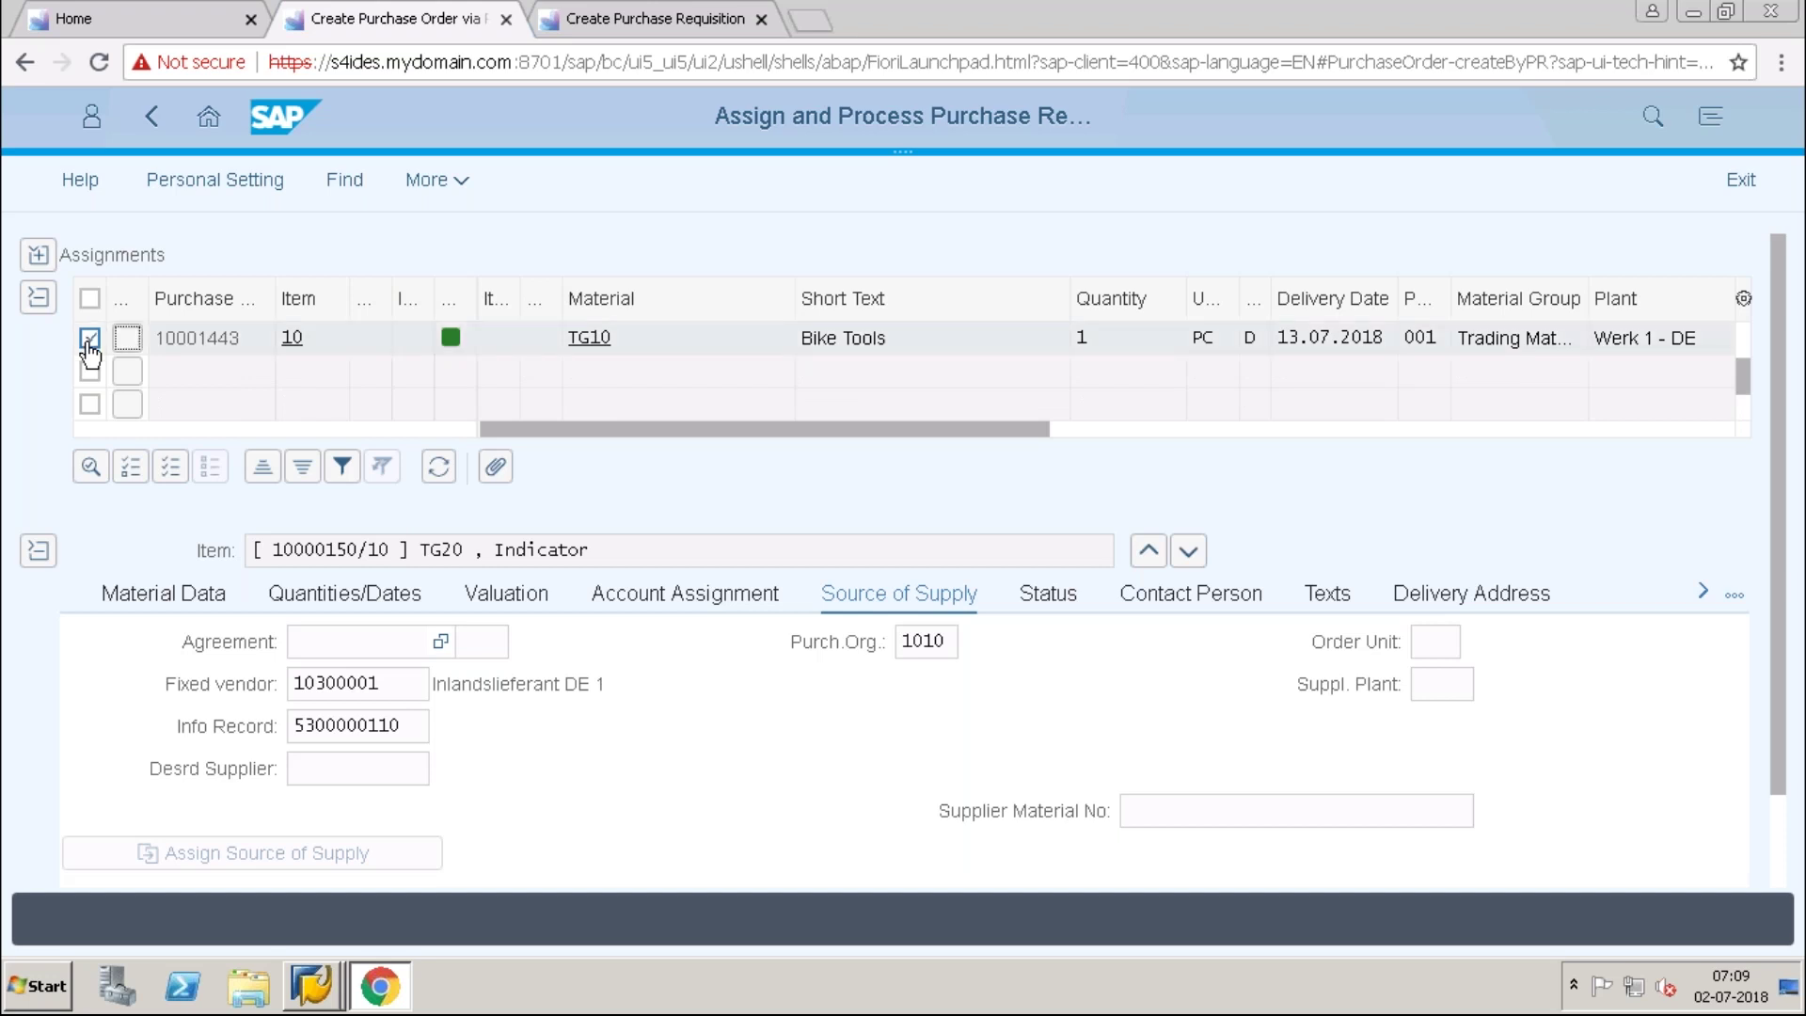
left_click(185, 345)
left_click_drag(1771, 534, 1747, 325)
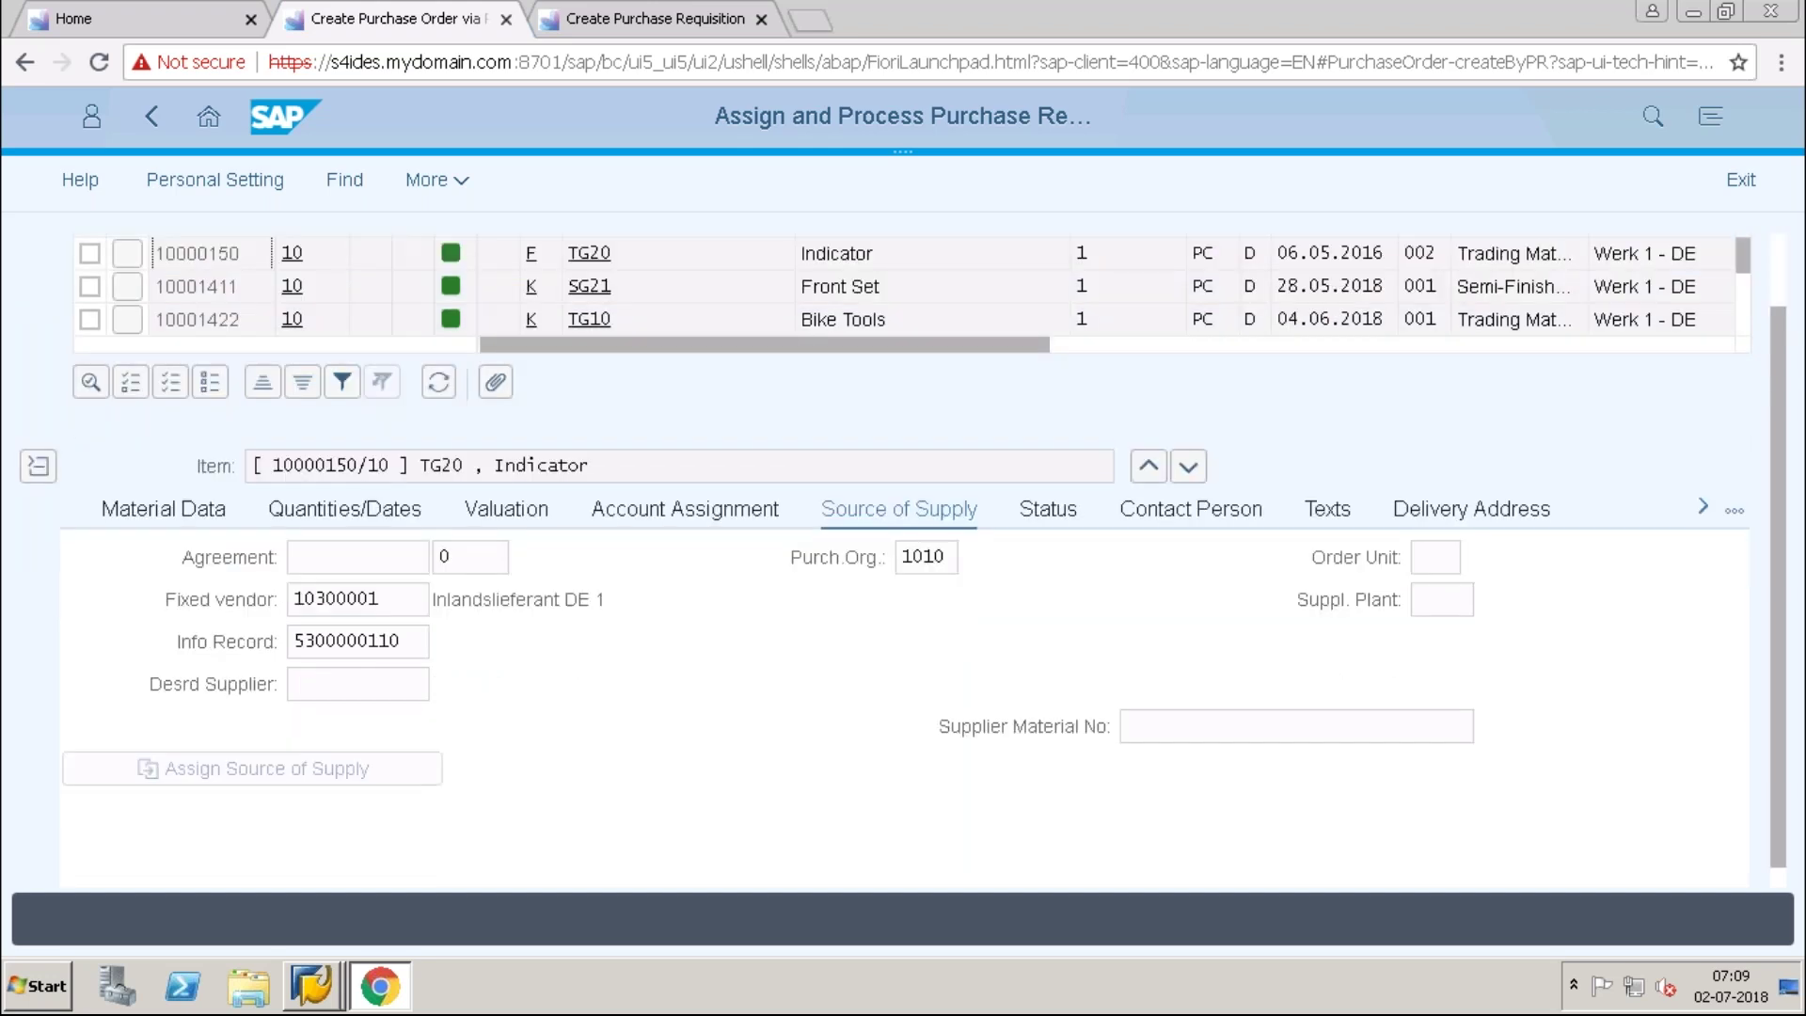
left_click(1742, 328)
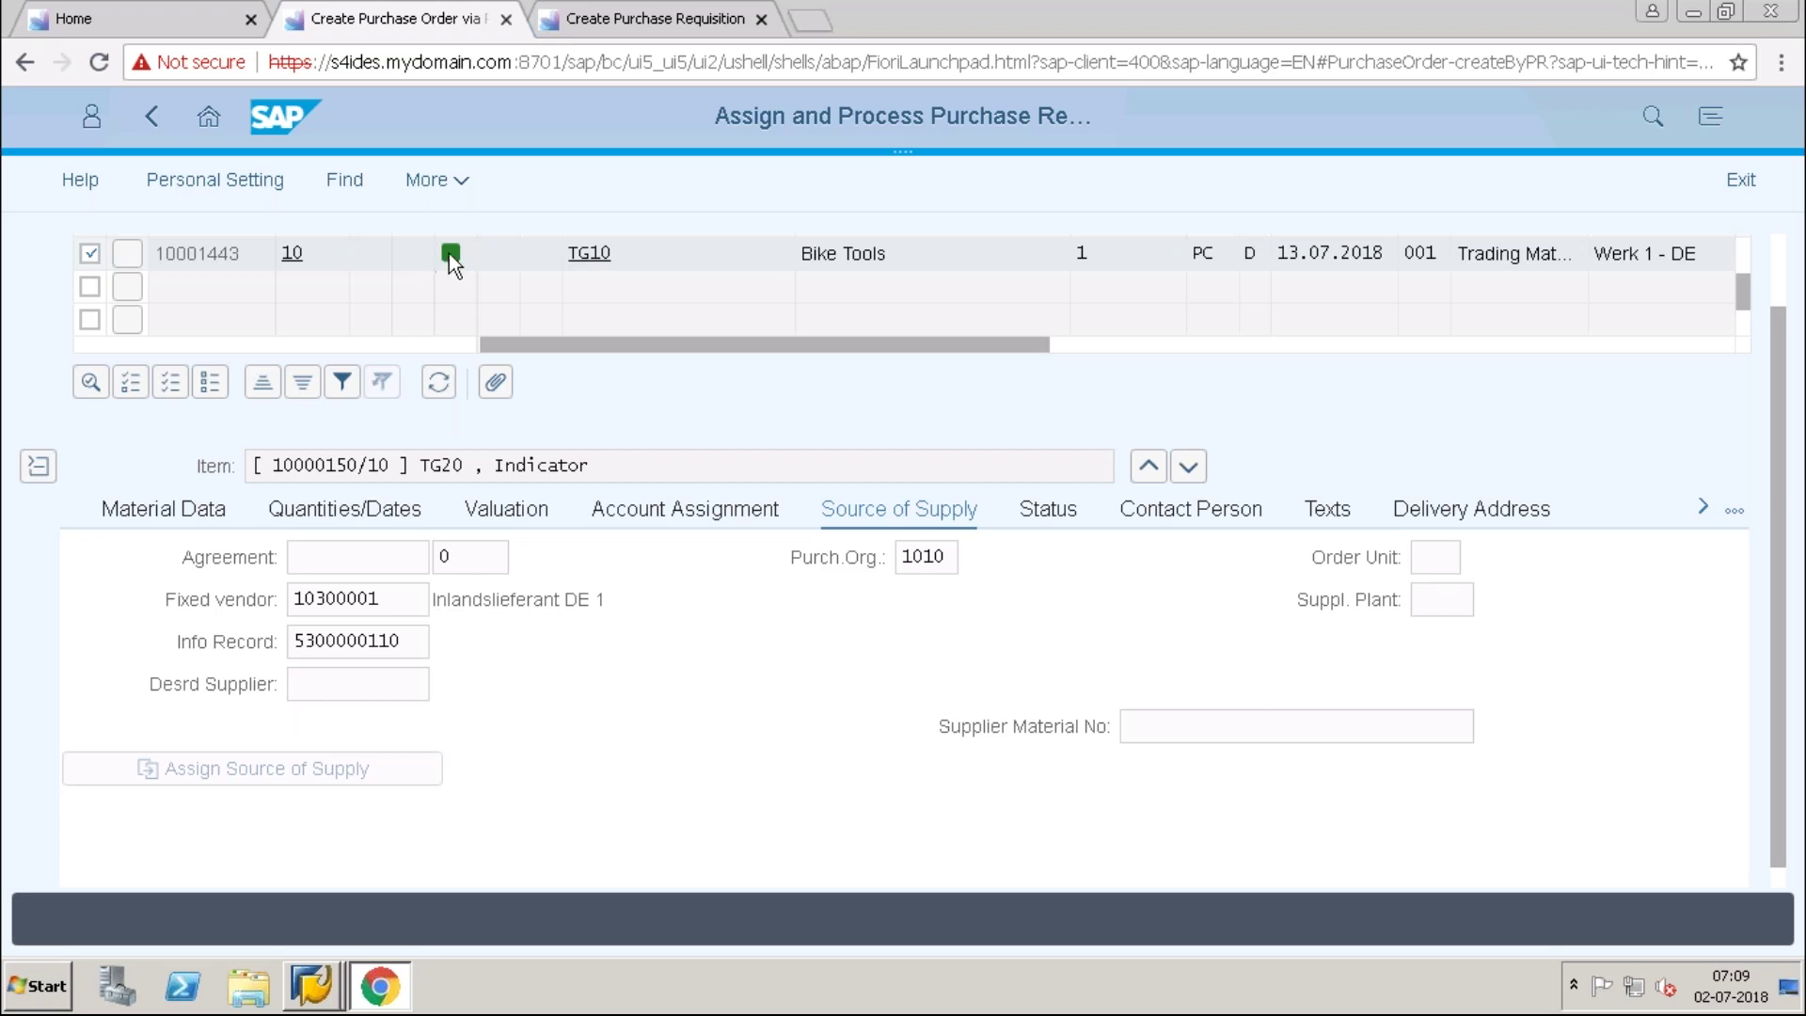
left_click(463, 185)
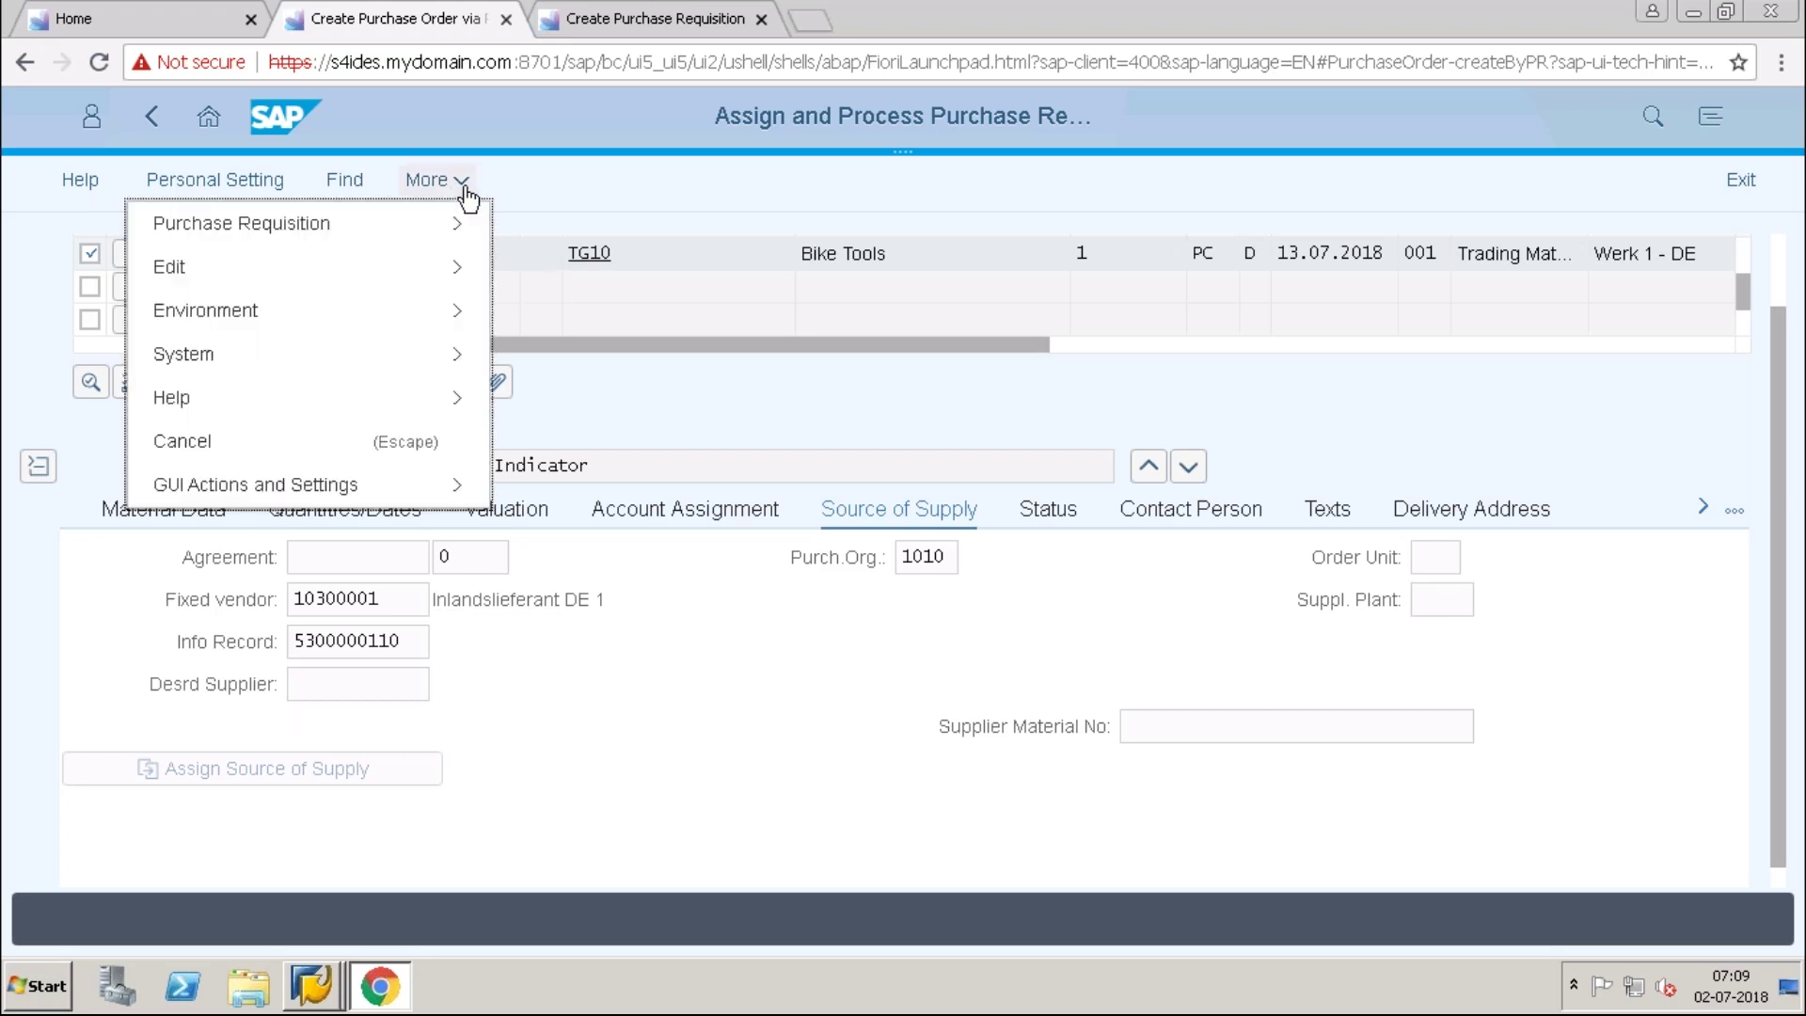
mouse_move(419, 235)
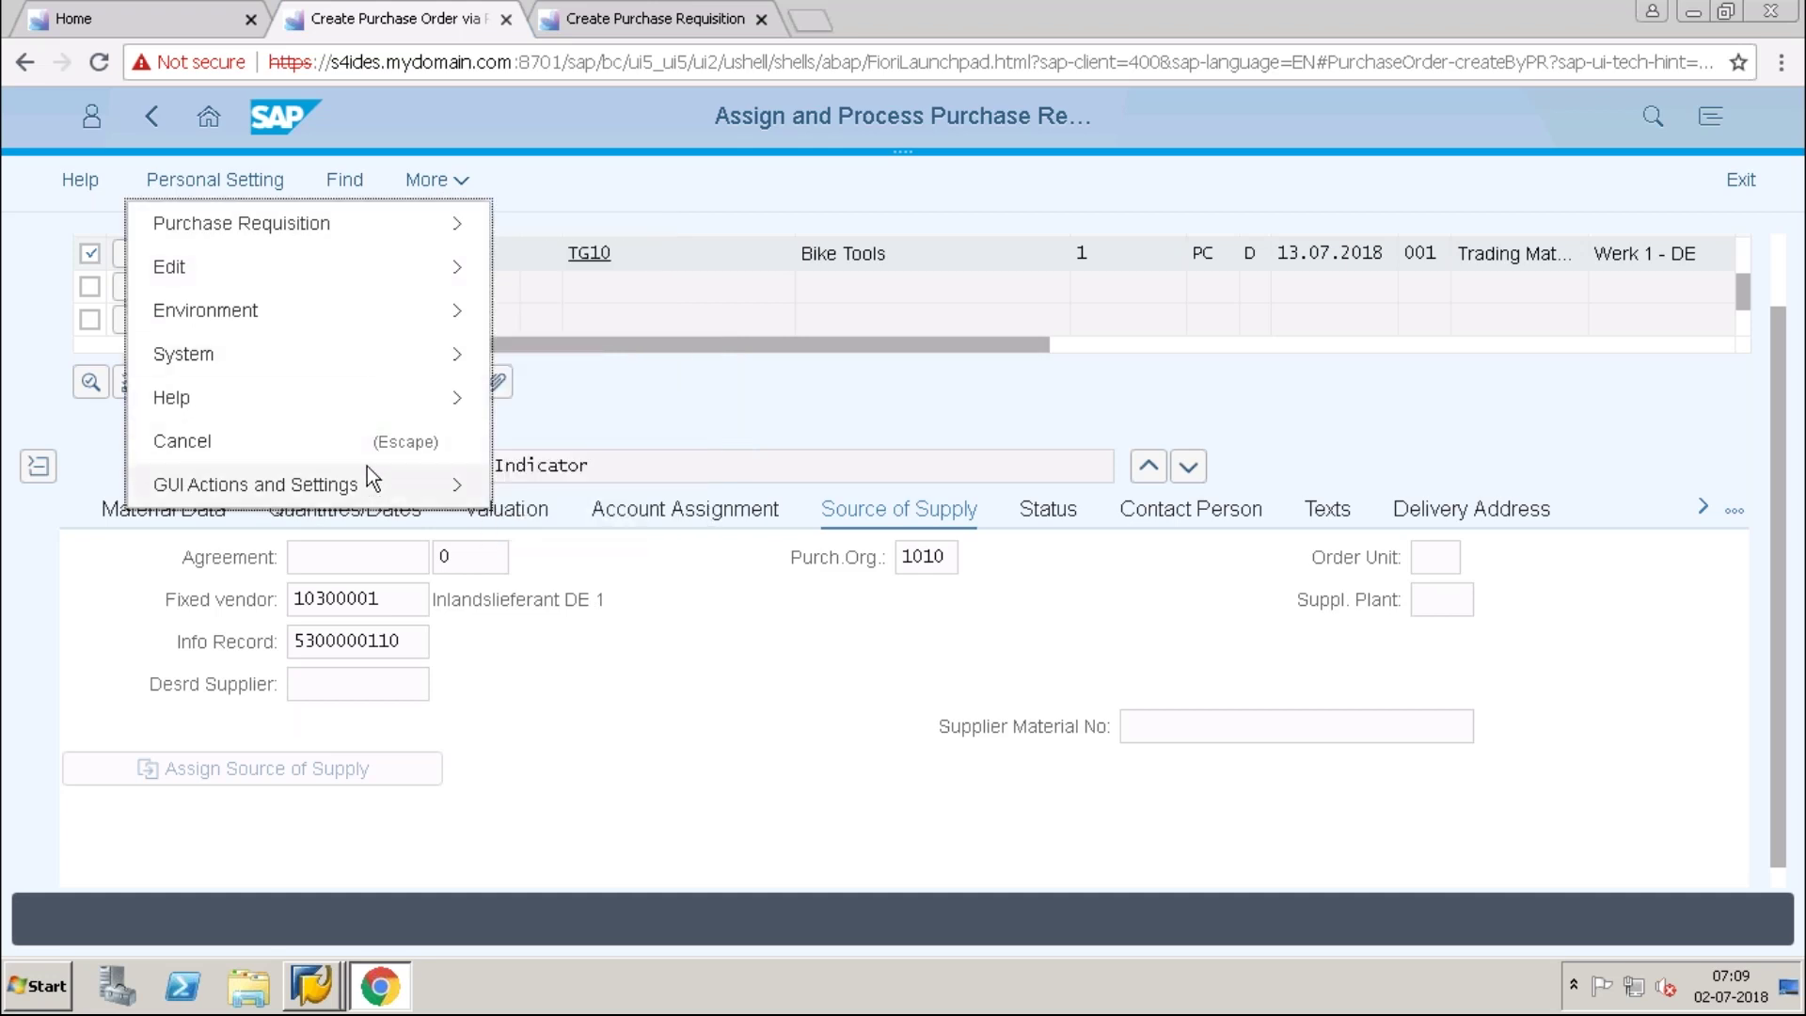
mouse_move(397, 354)
left_click_drag(1776, 553, 1775, 604)
scroll(1783, 515, "up", 2)
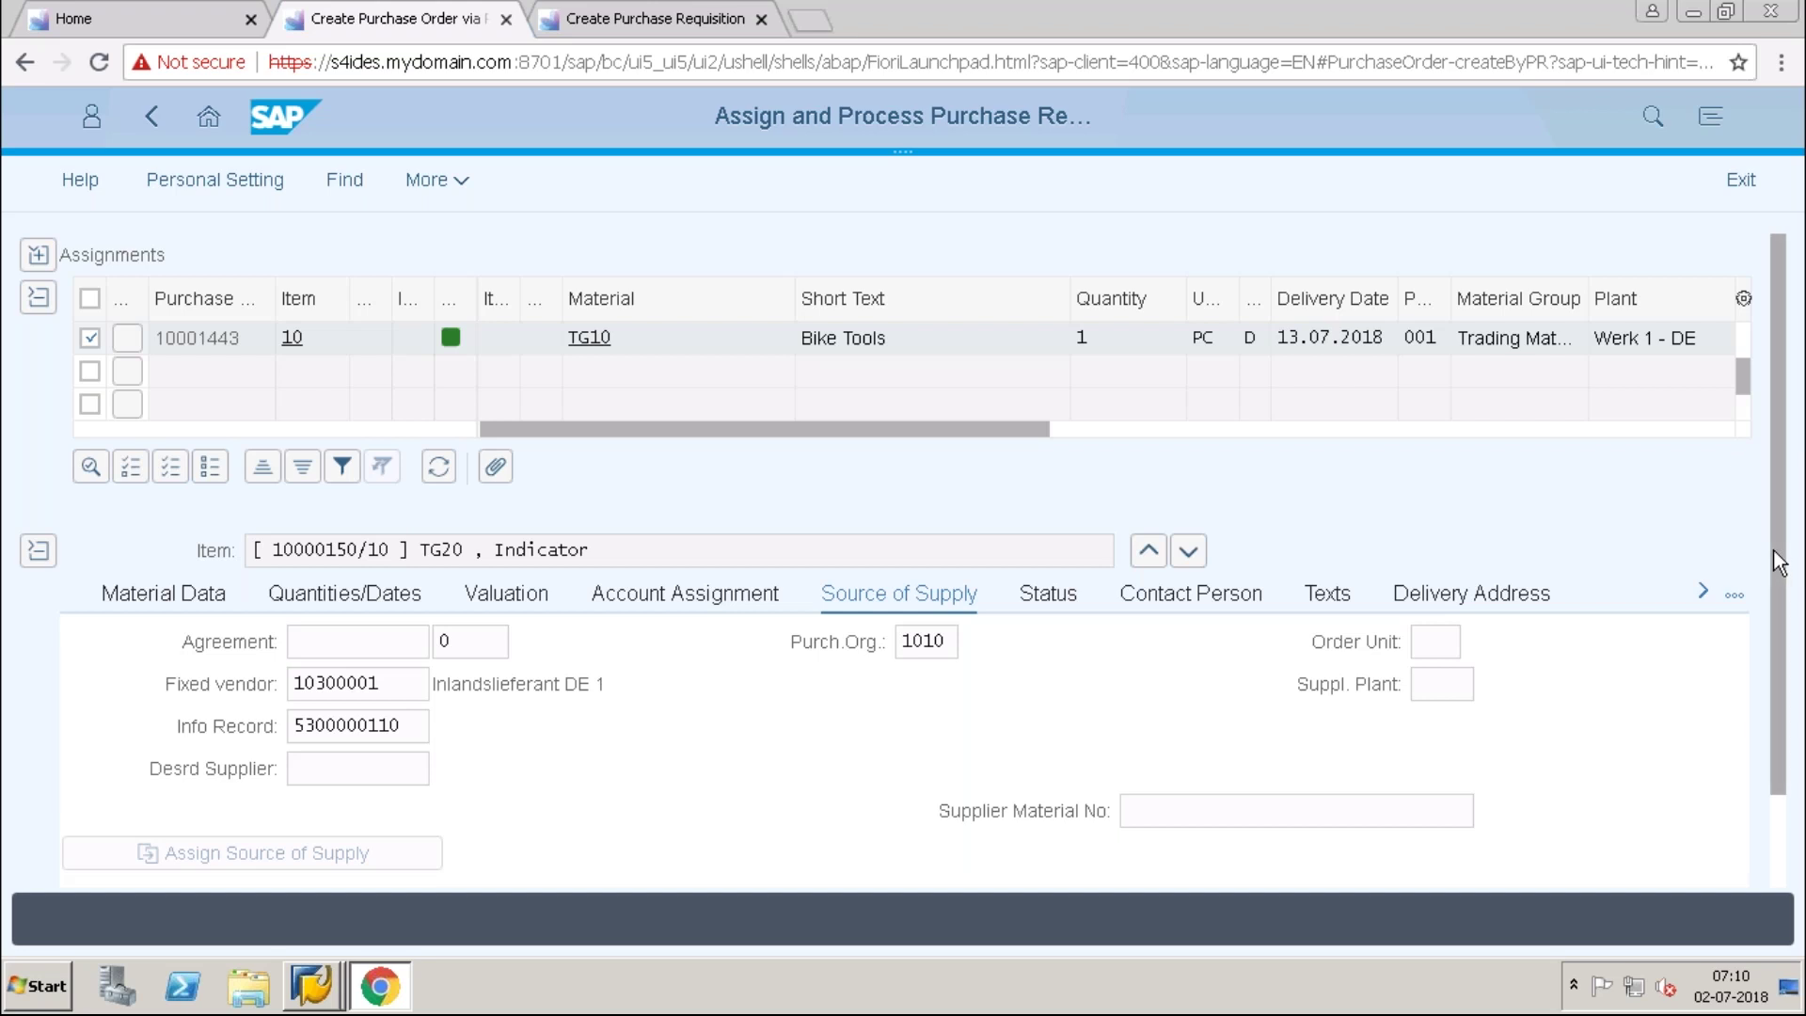
scroll(1778, 564, "down", 2)
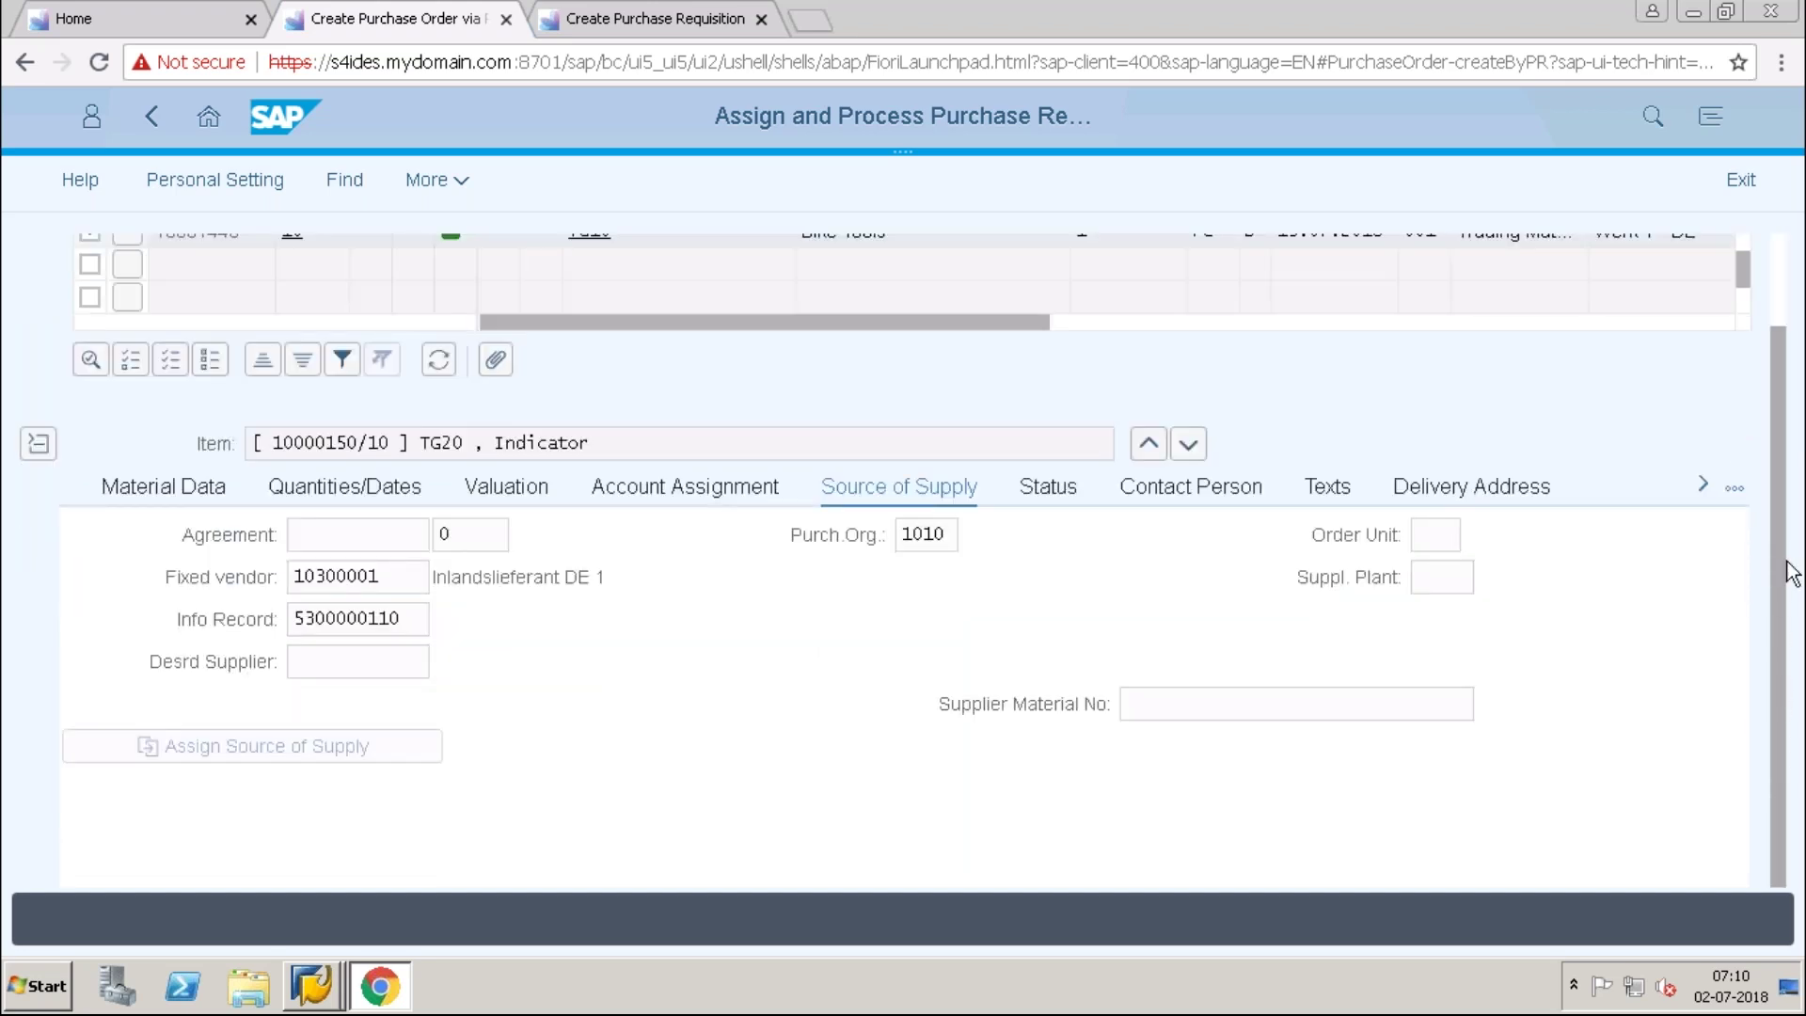
scroll(1792, 571, "up", 2)
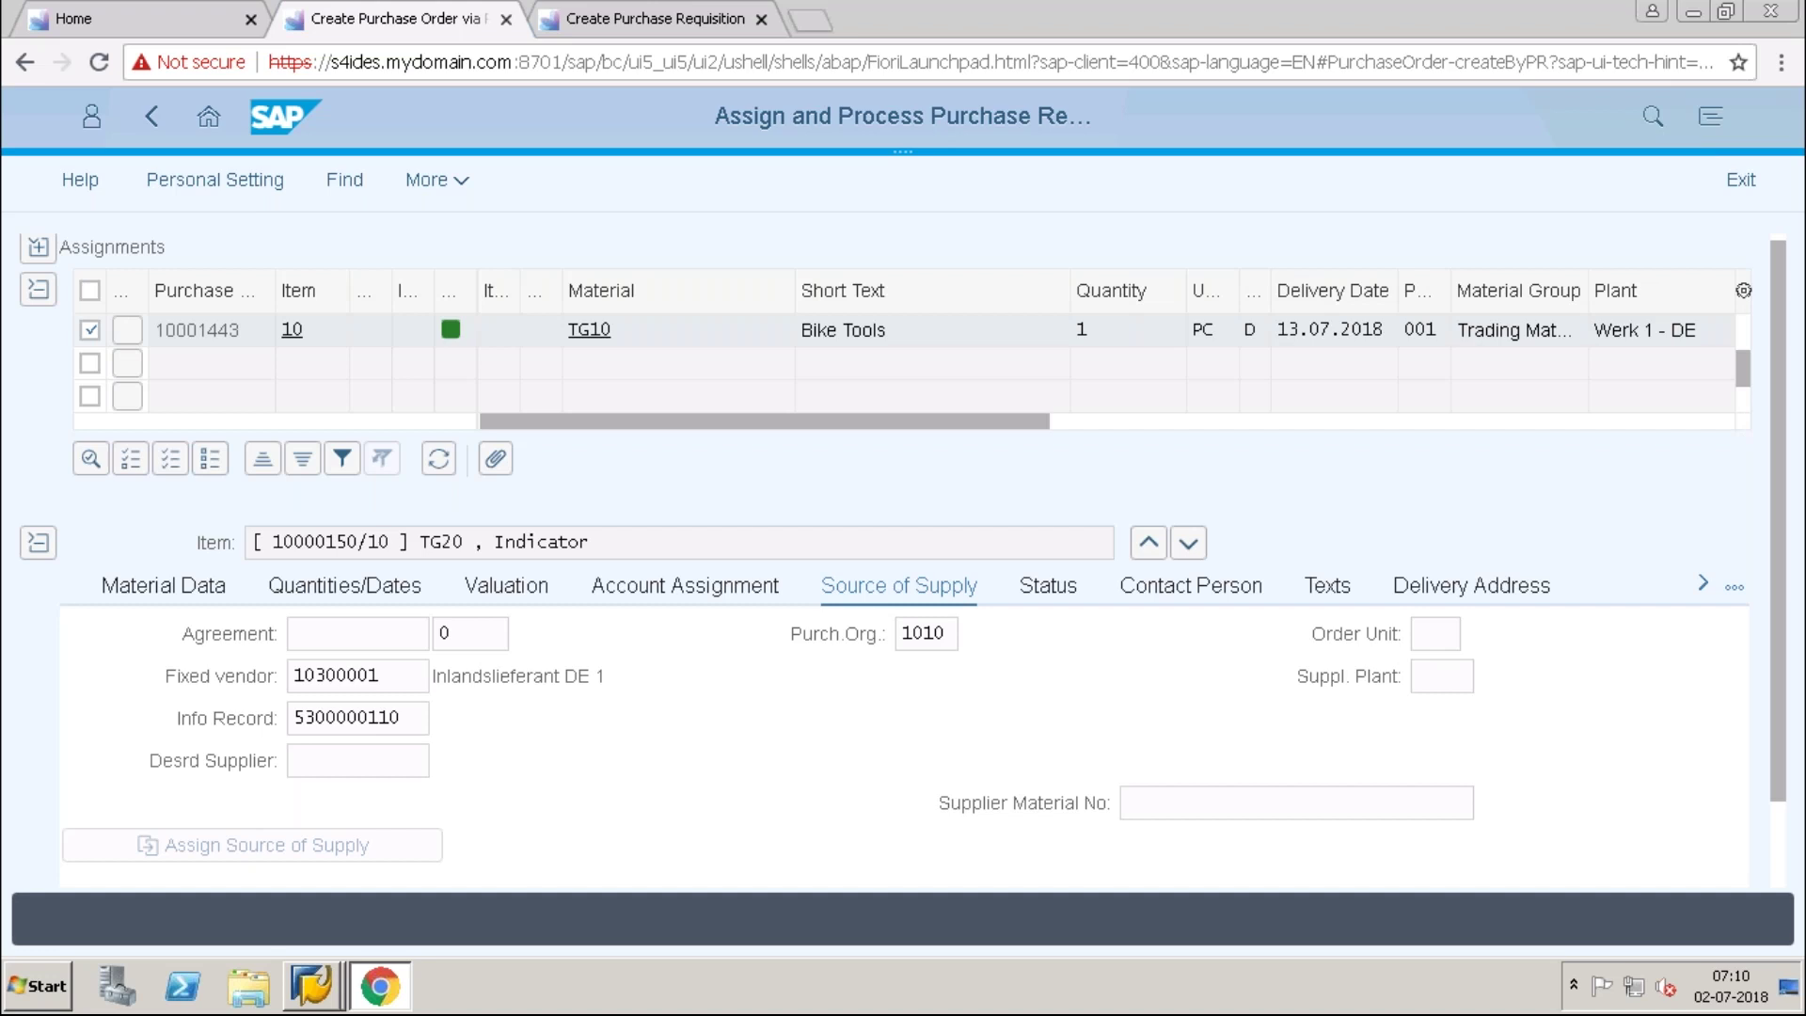
left_click(1737, 591)
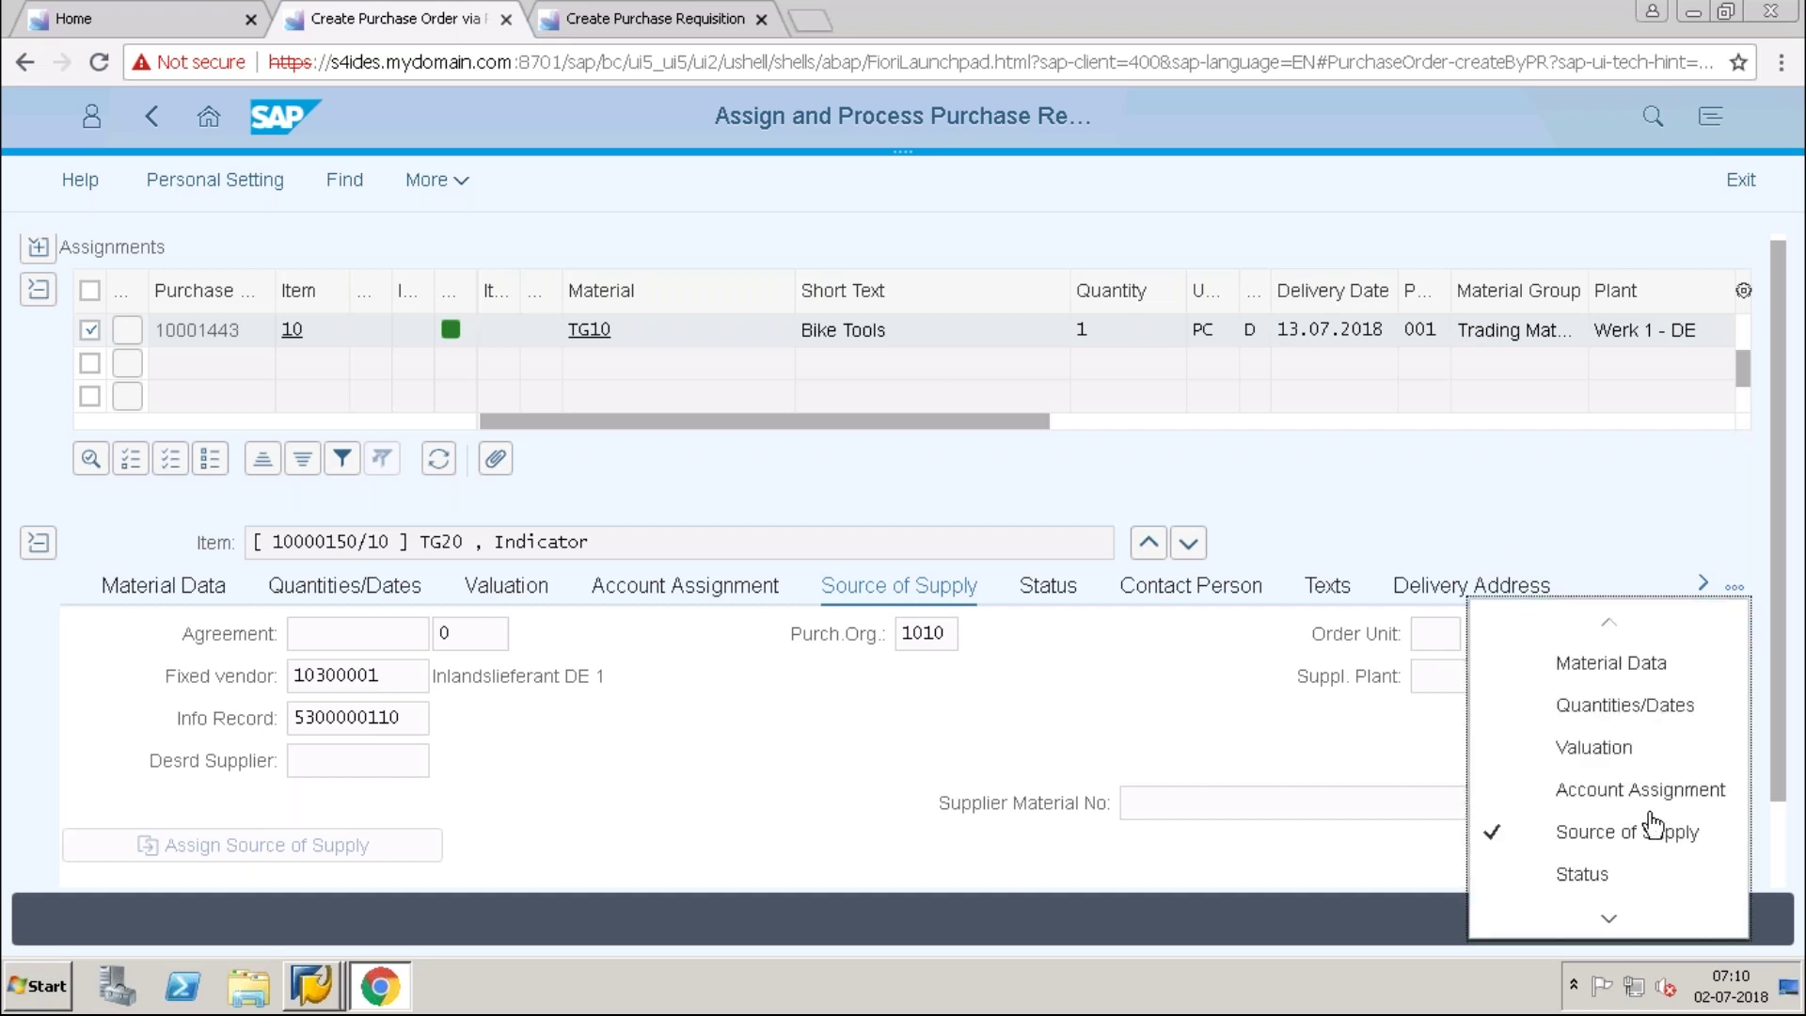
scroll(1605, 904, "down", 2)
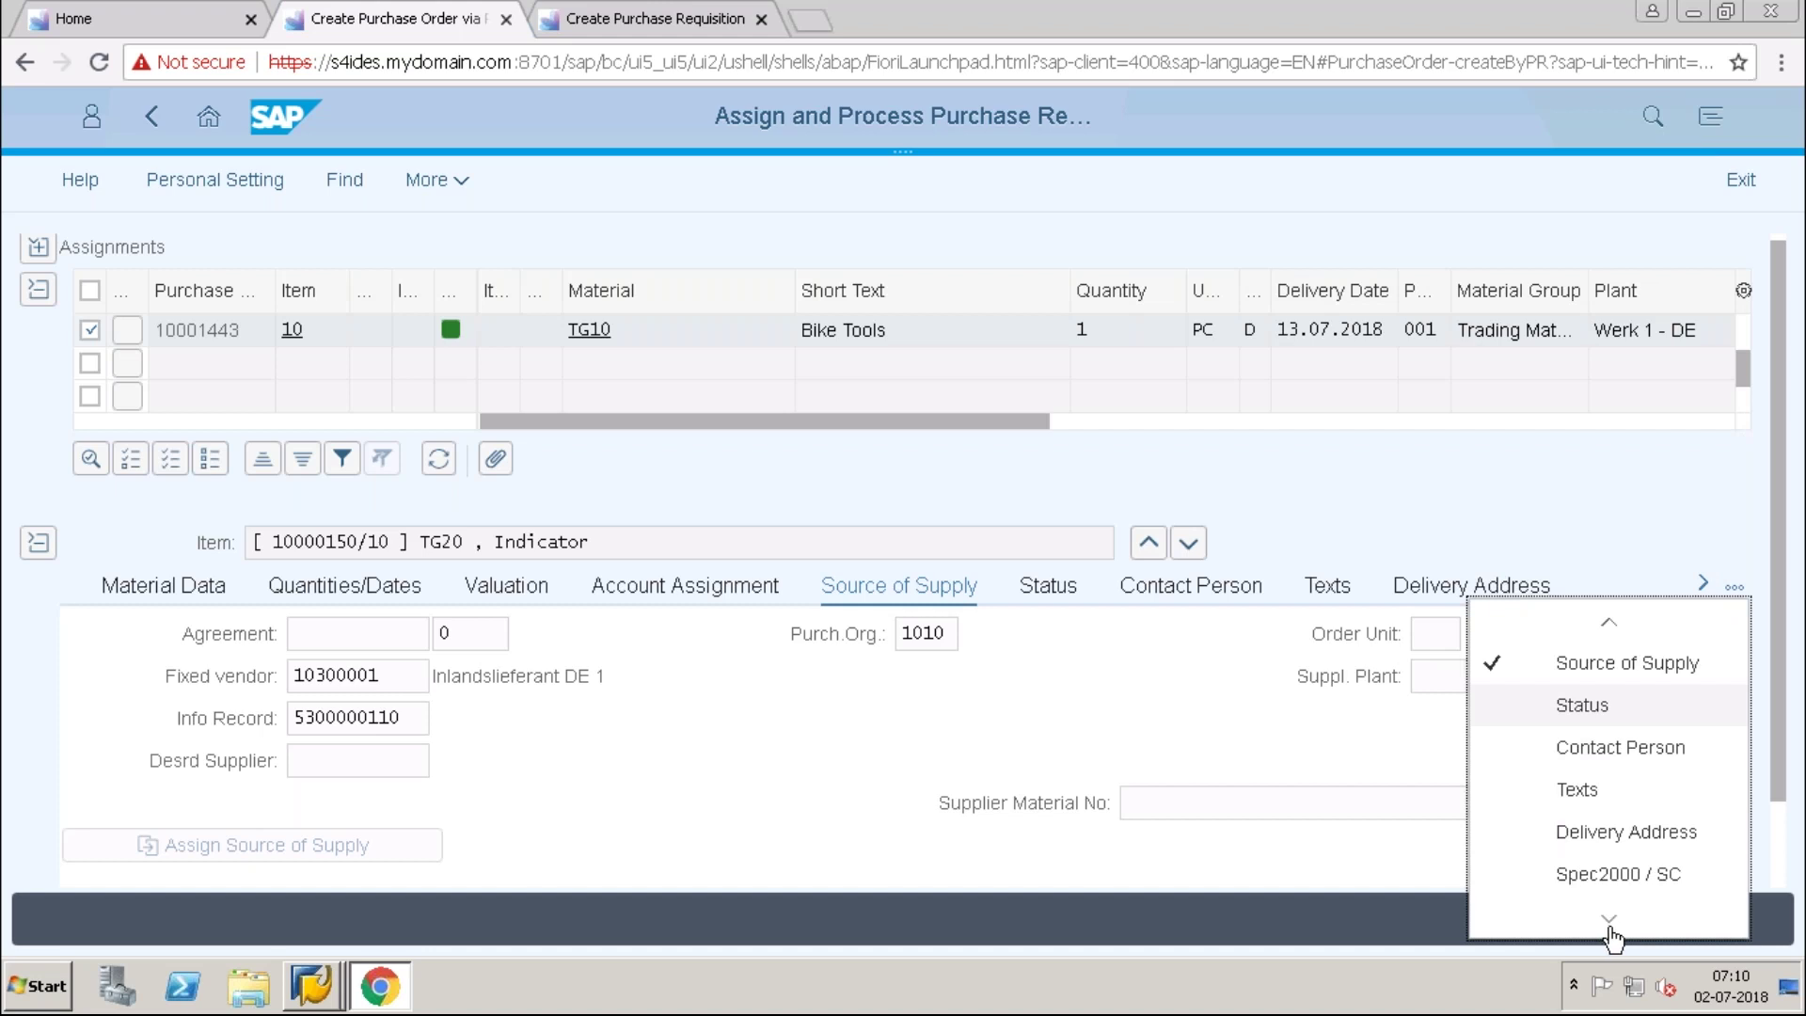
left_click(1099, 929)
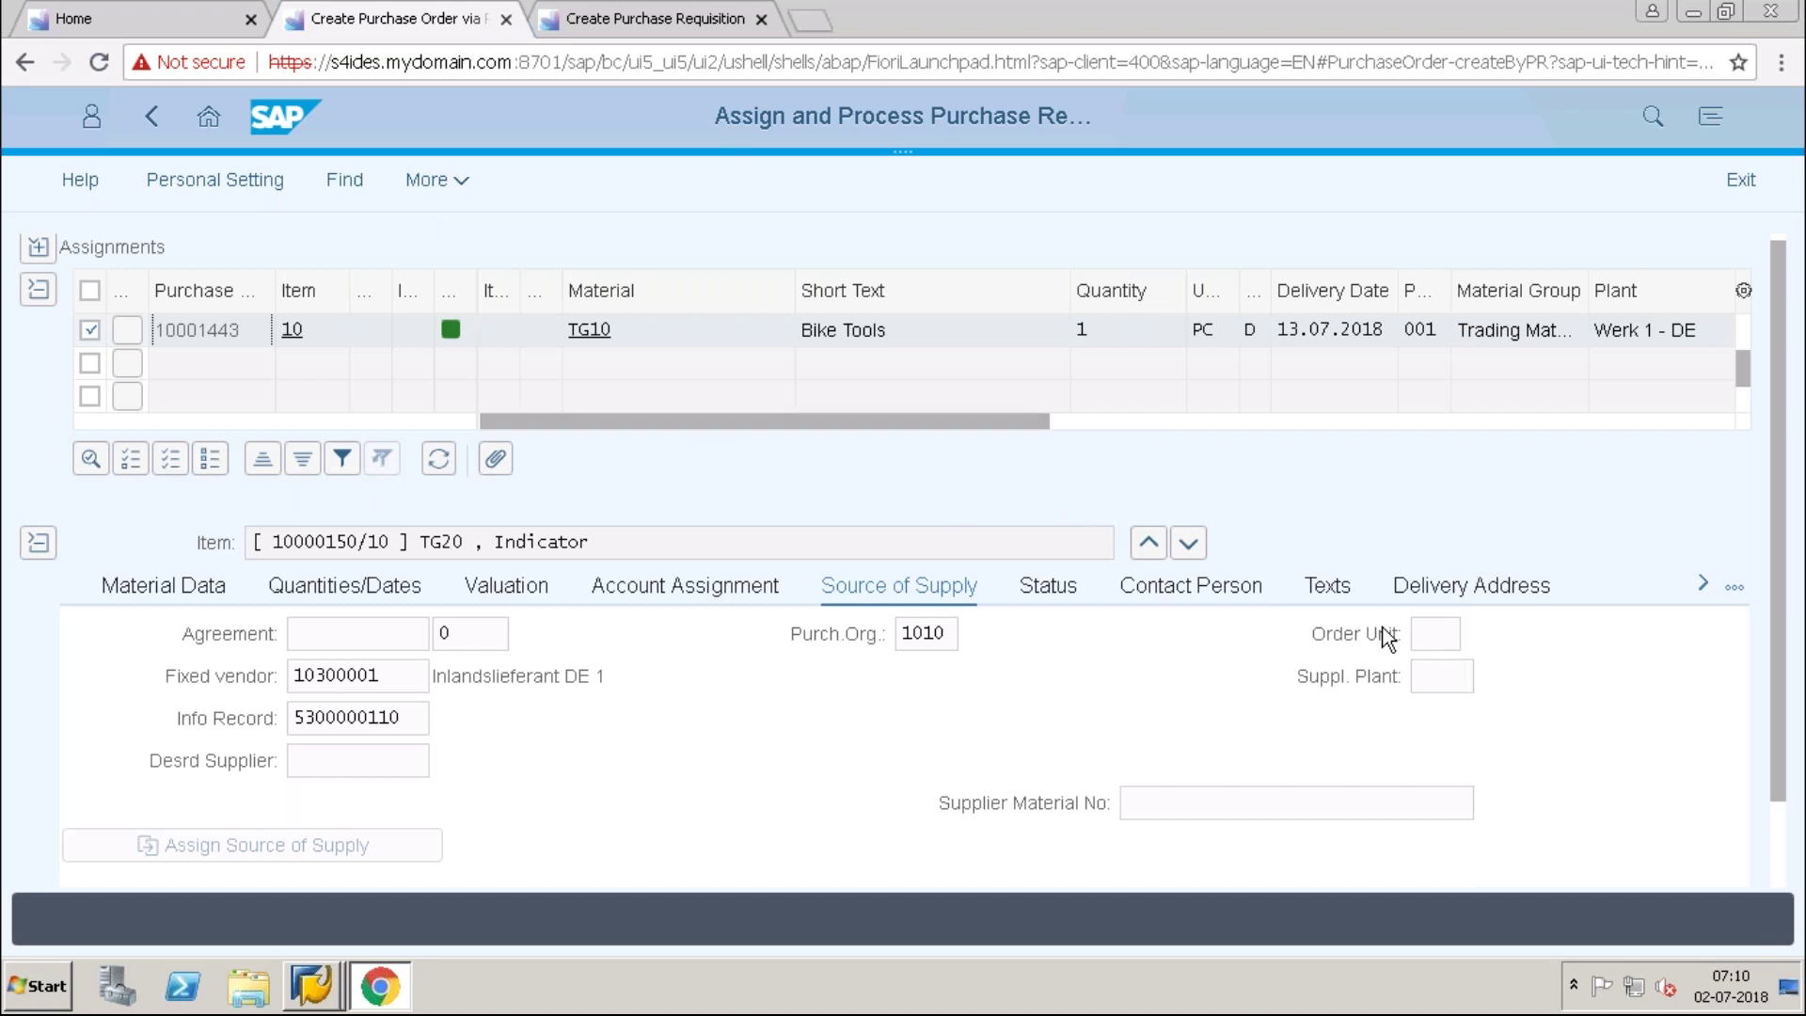
left_click(1742, 180)
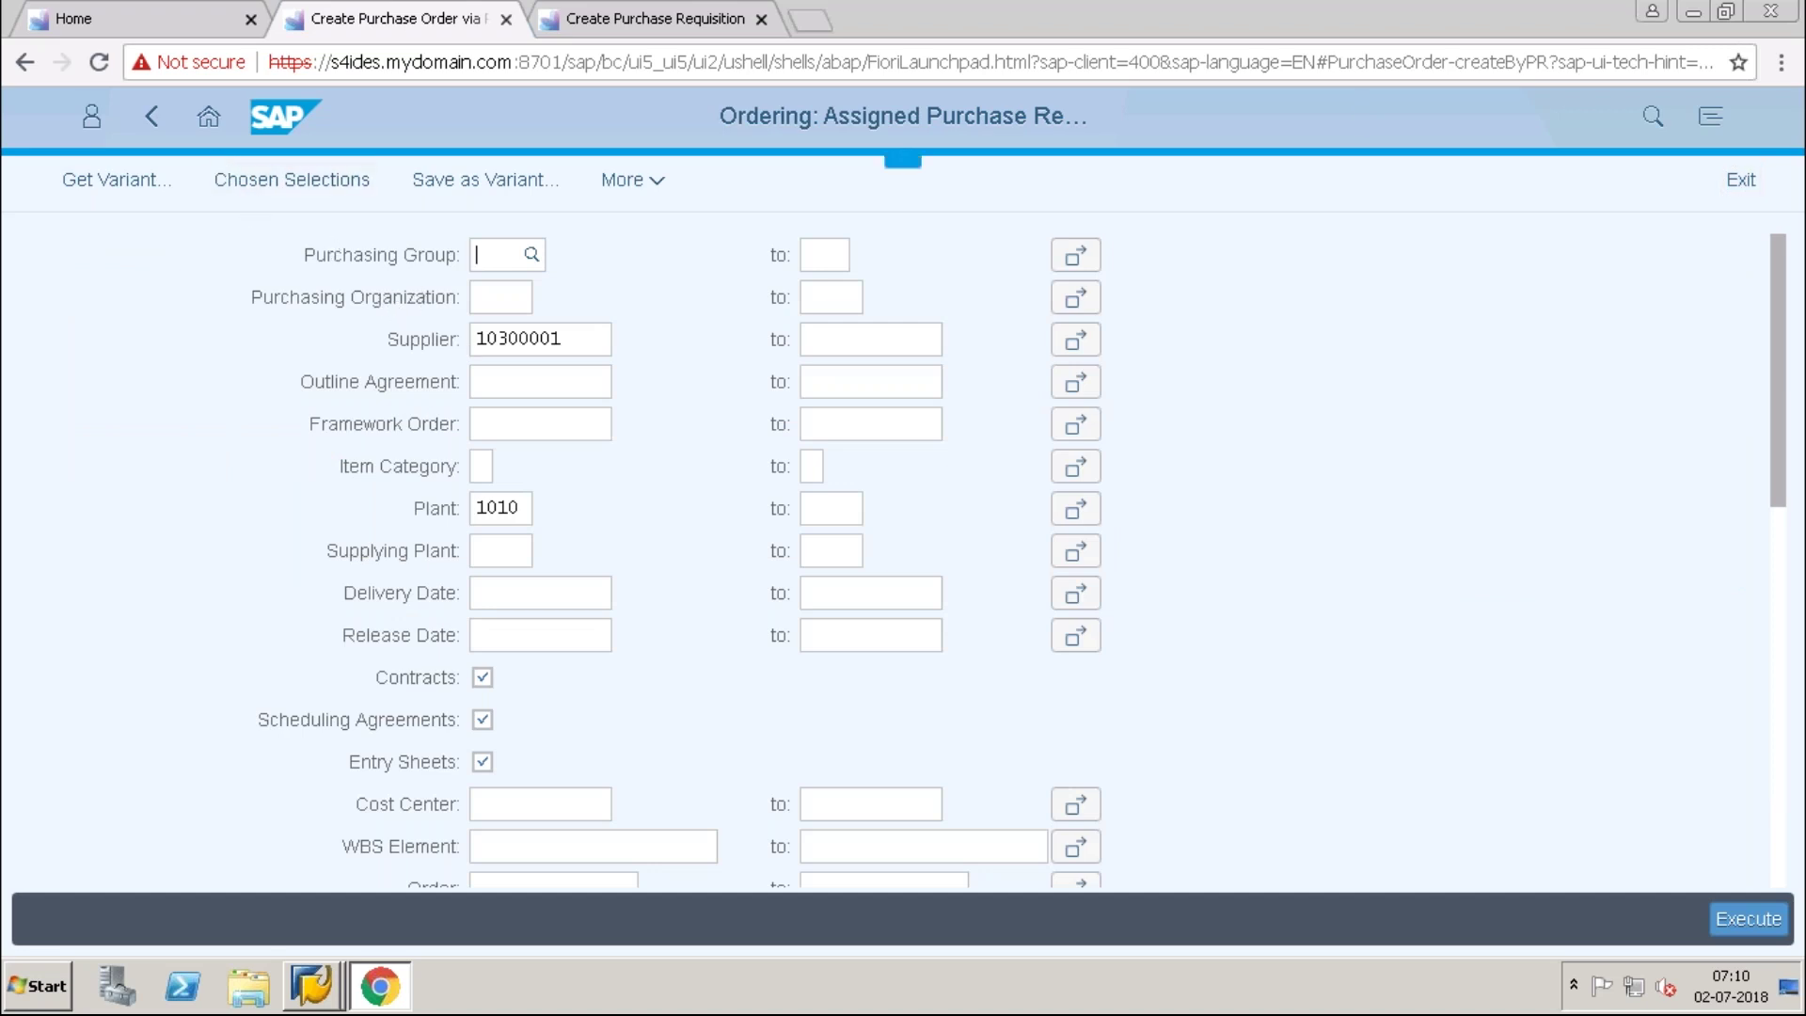
left_click(158, 130)
left_click(1735, 918)
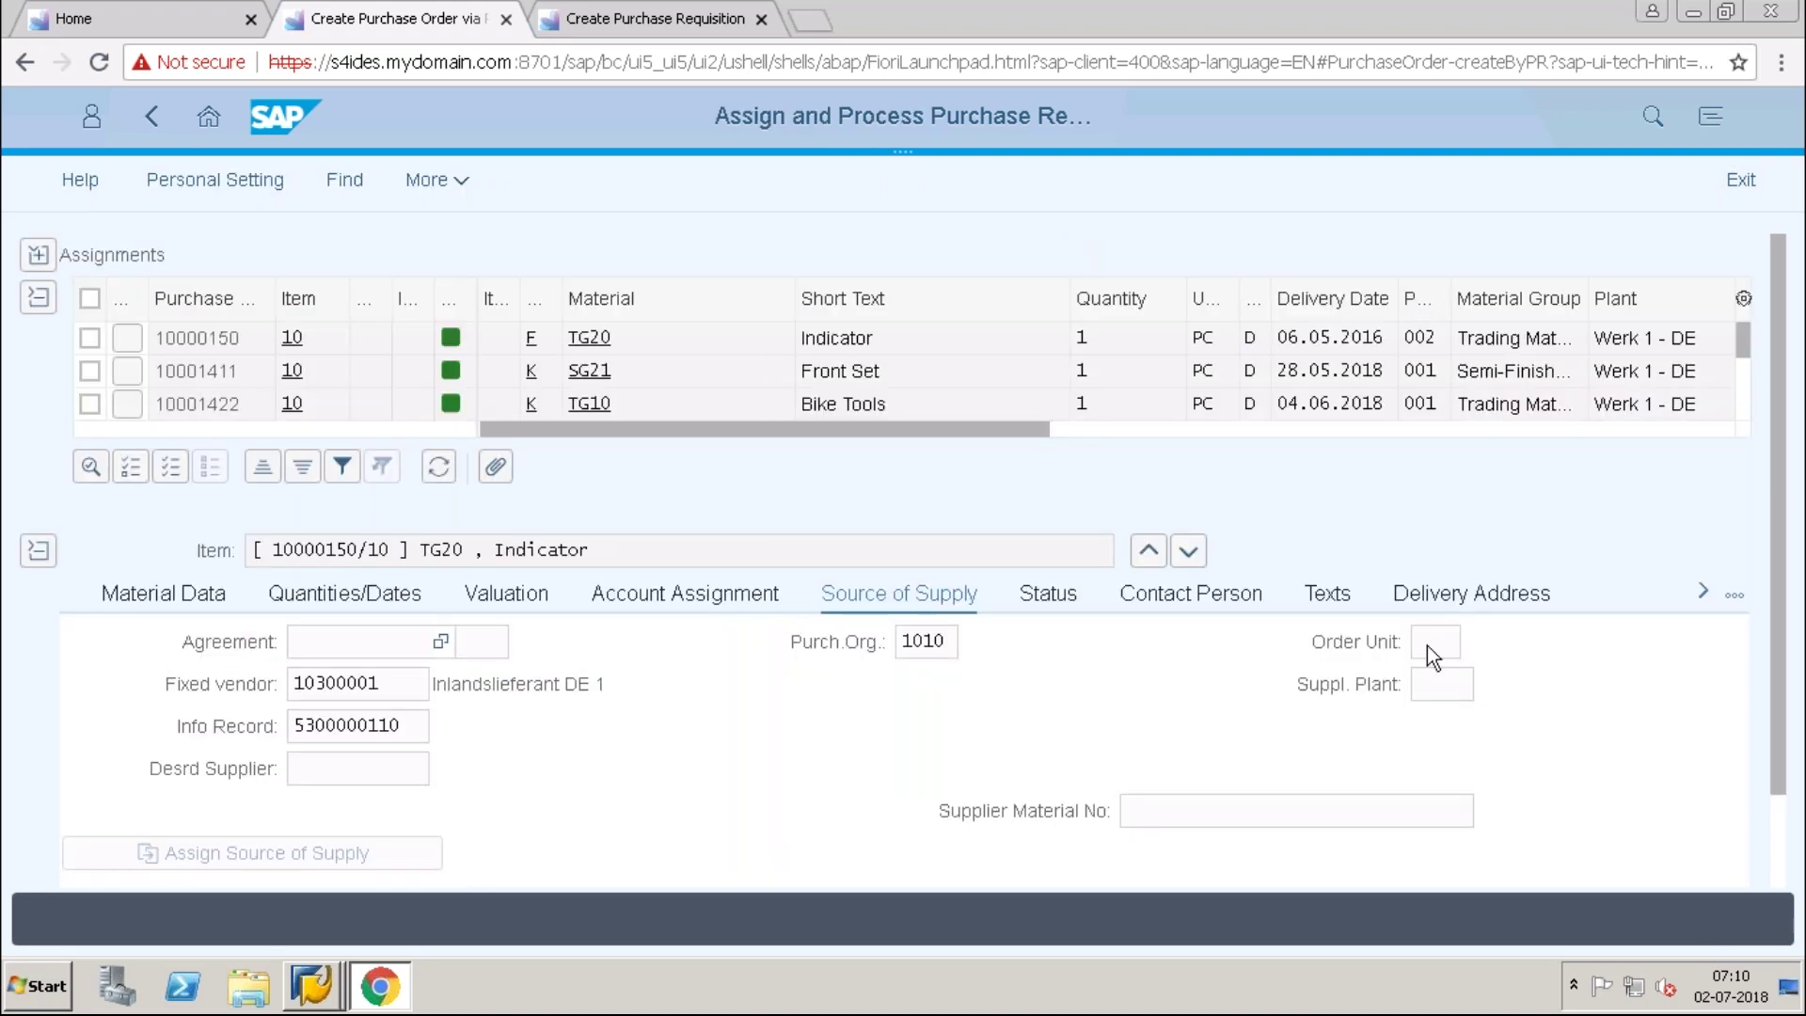
left_click(1742, 416)
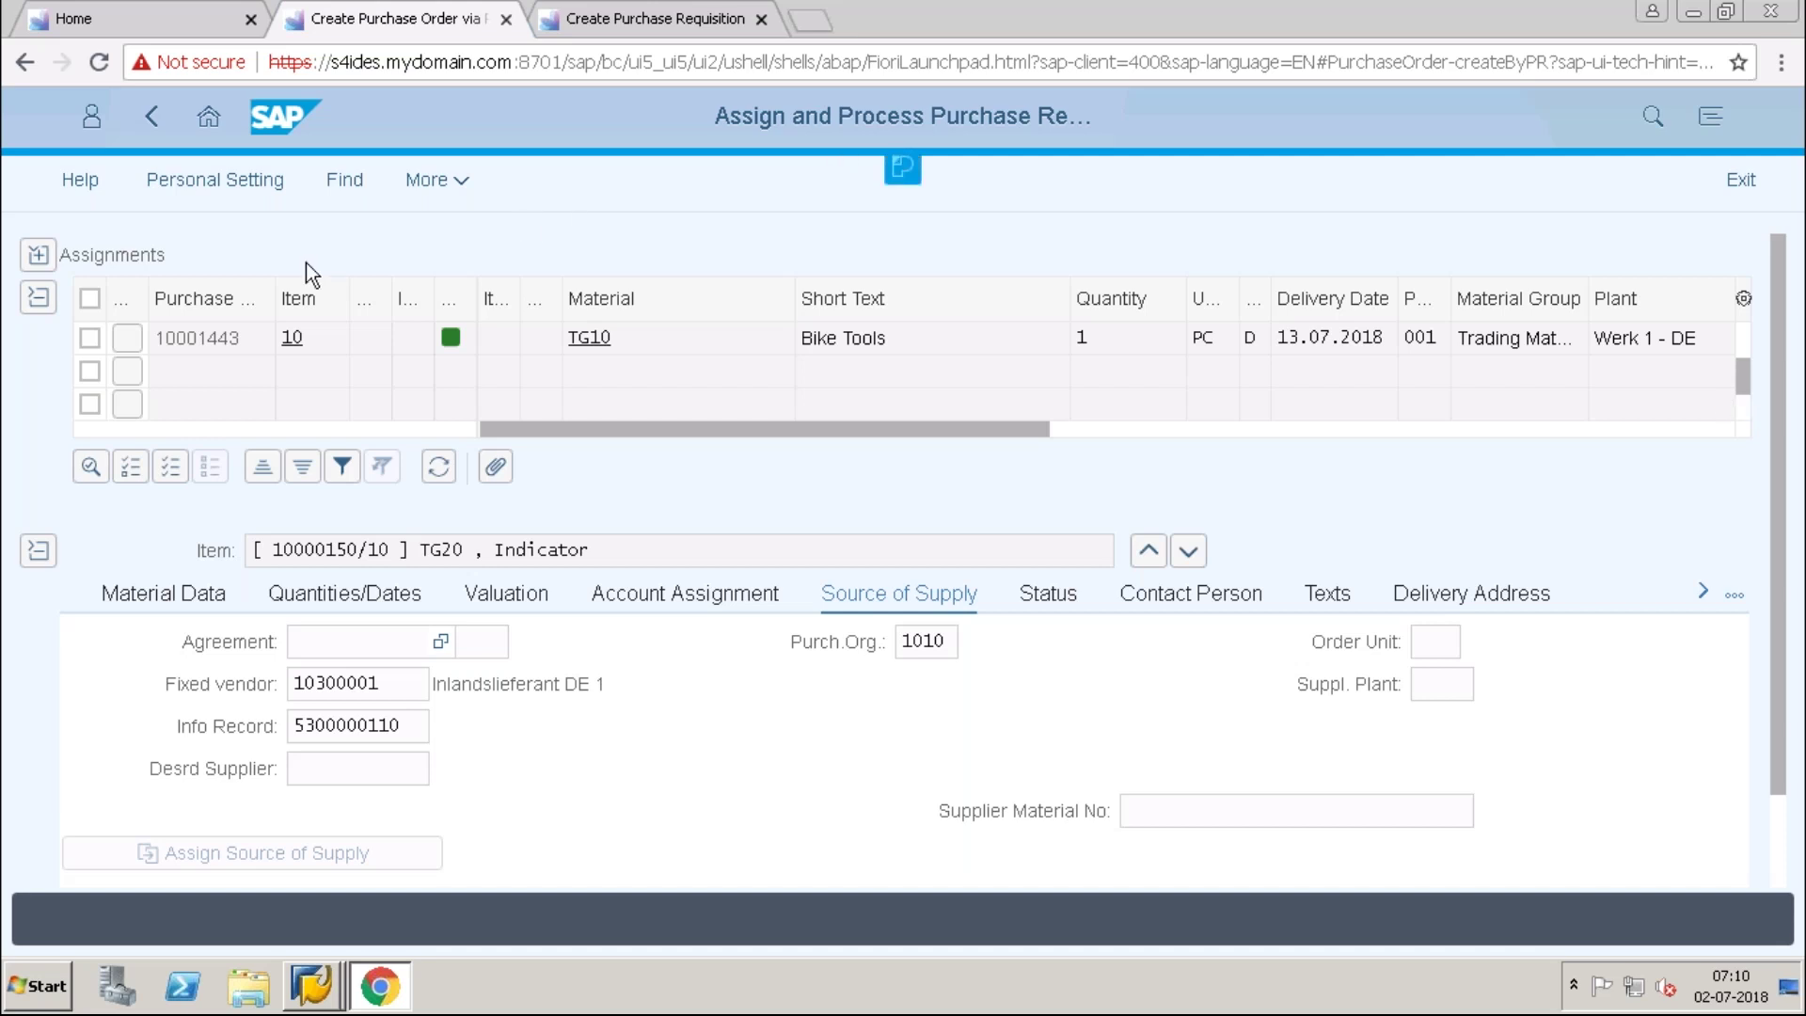
left_click(90, 340)
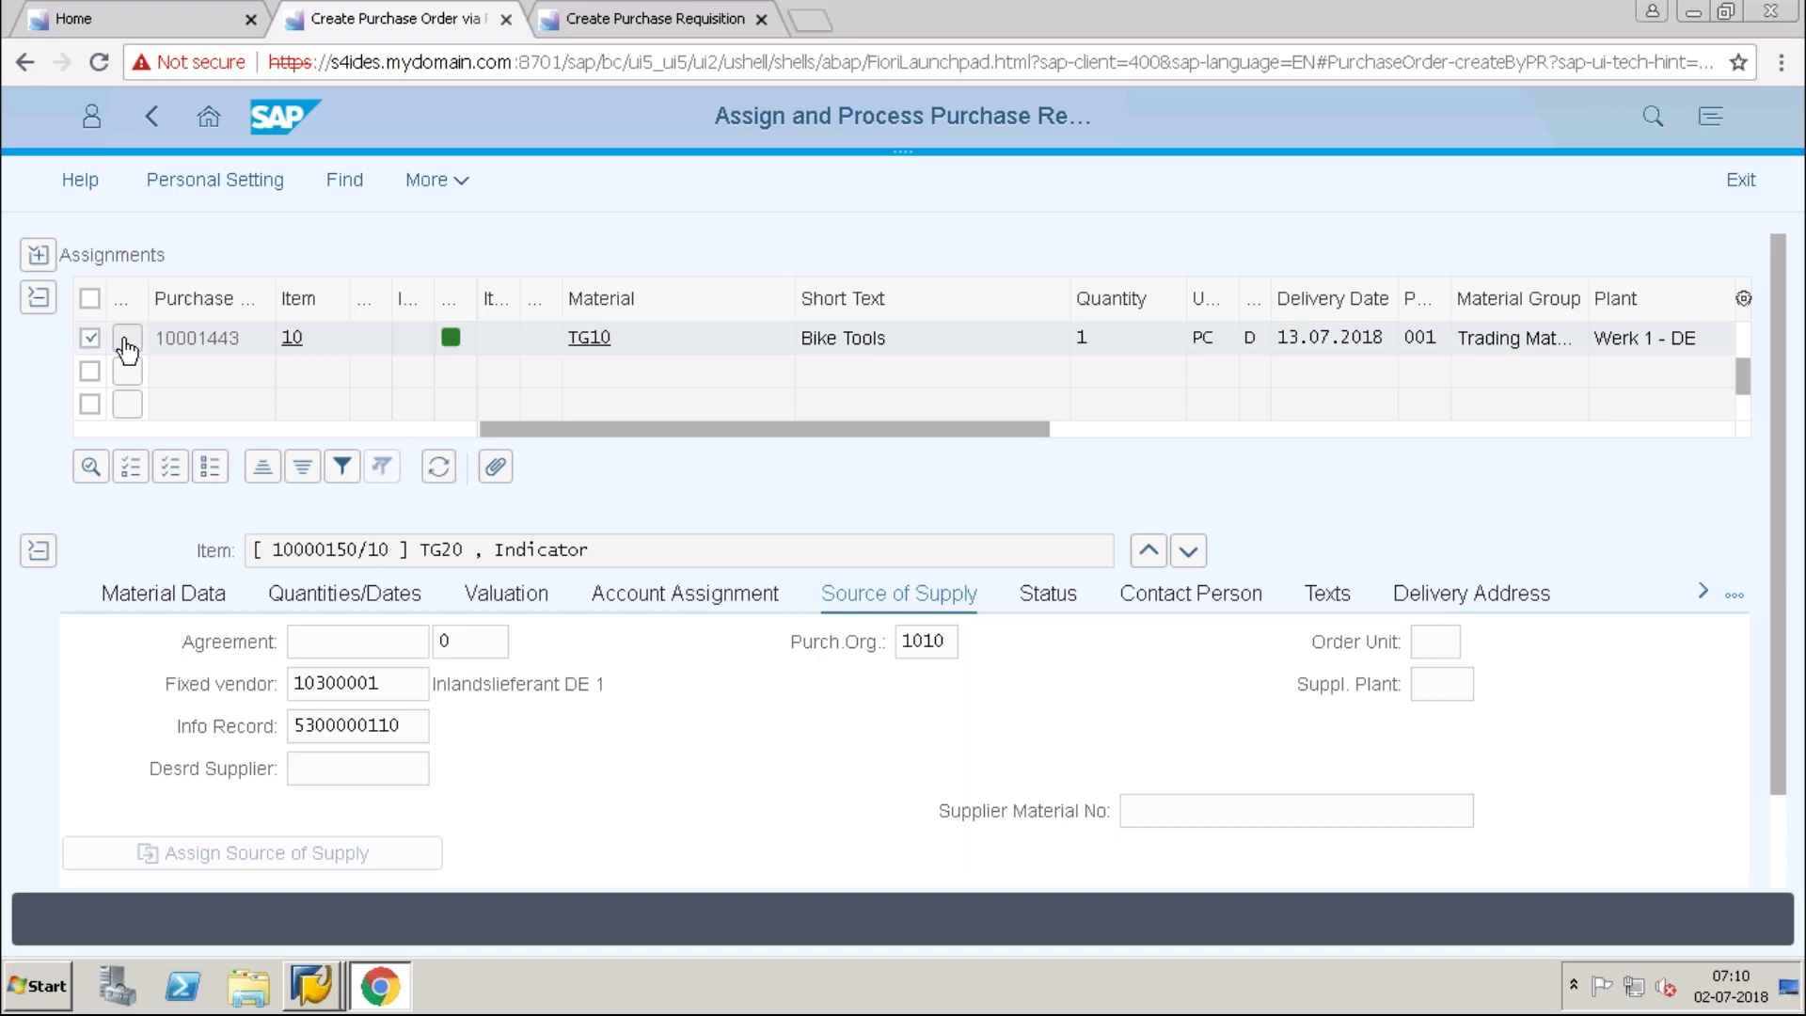
left_click(439, 470)
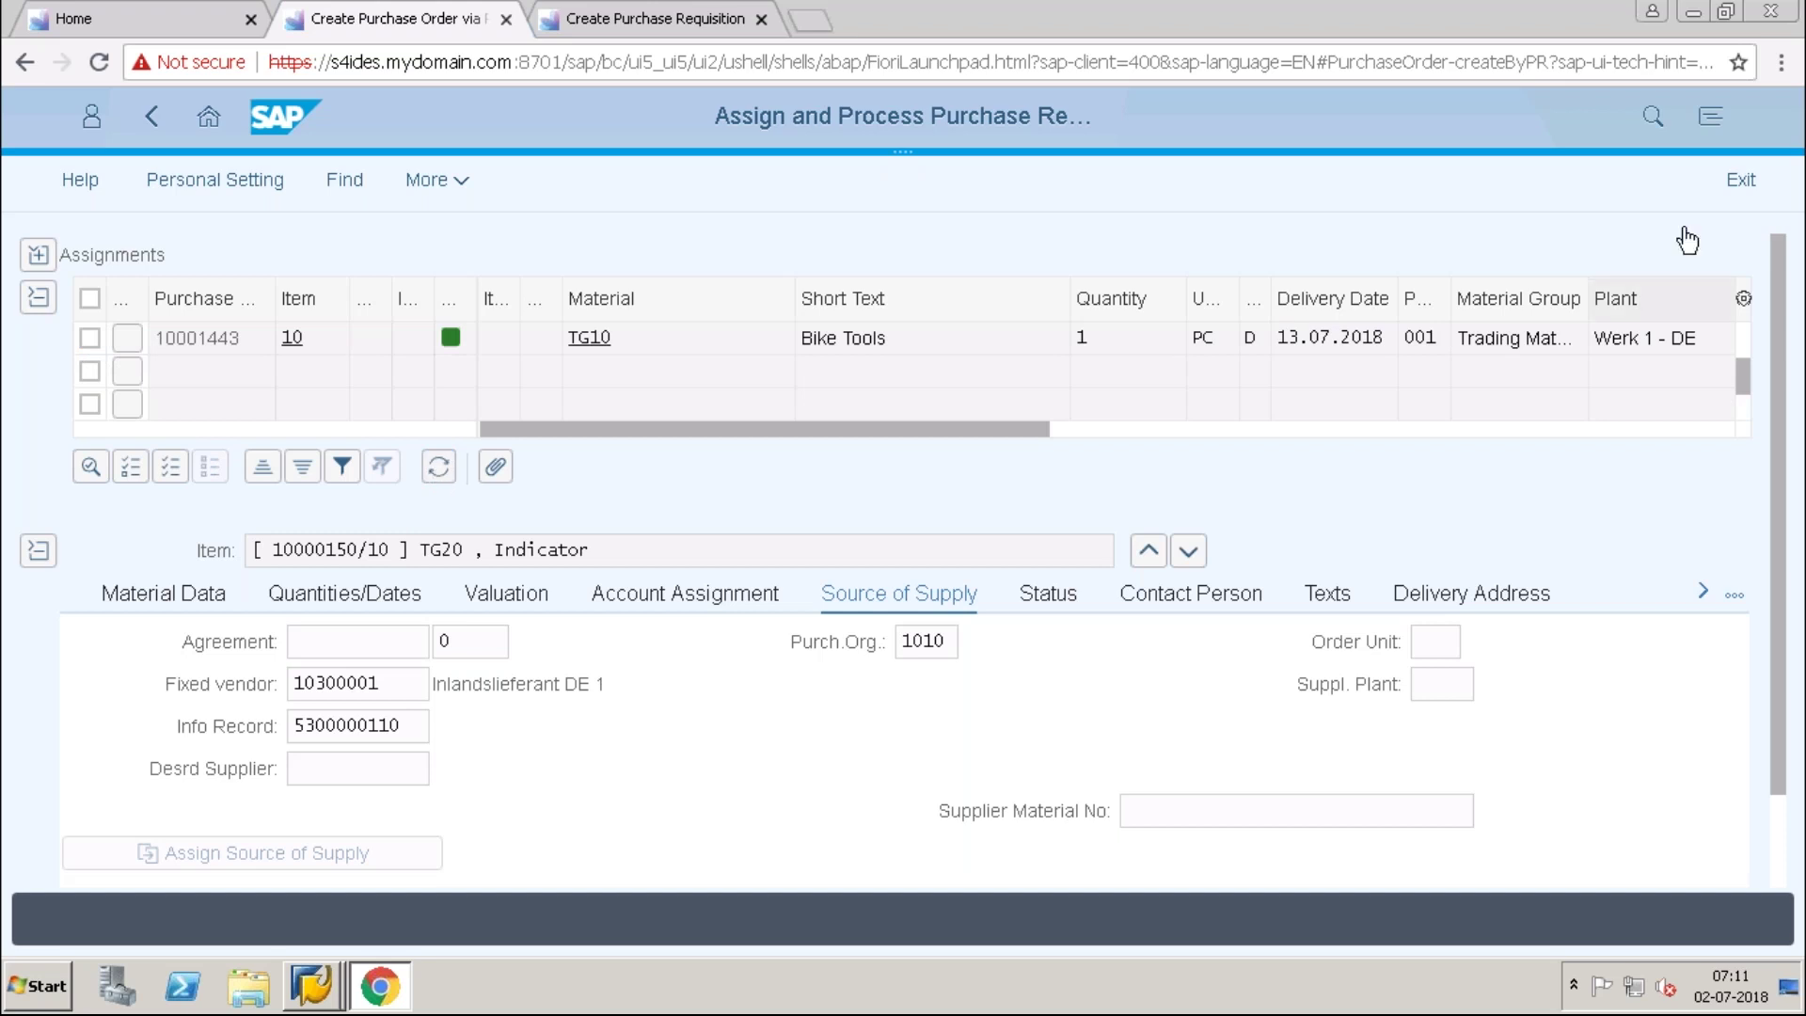
left_click(1714, 122)
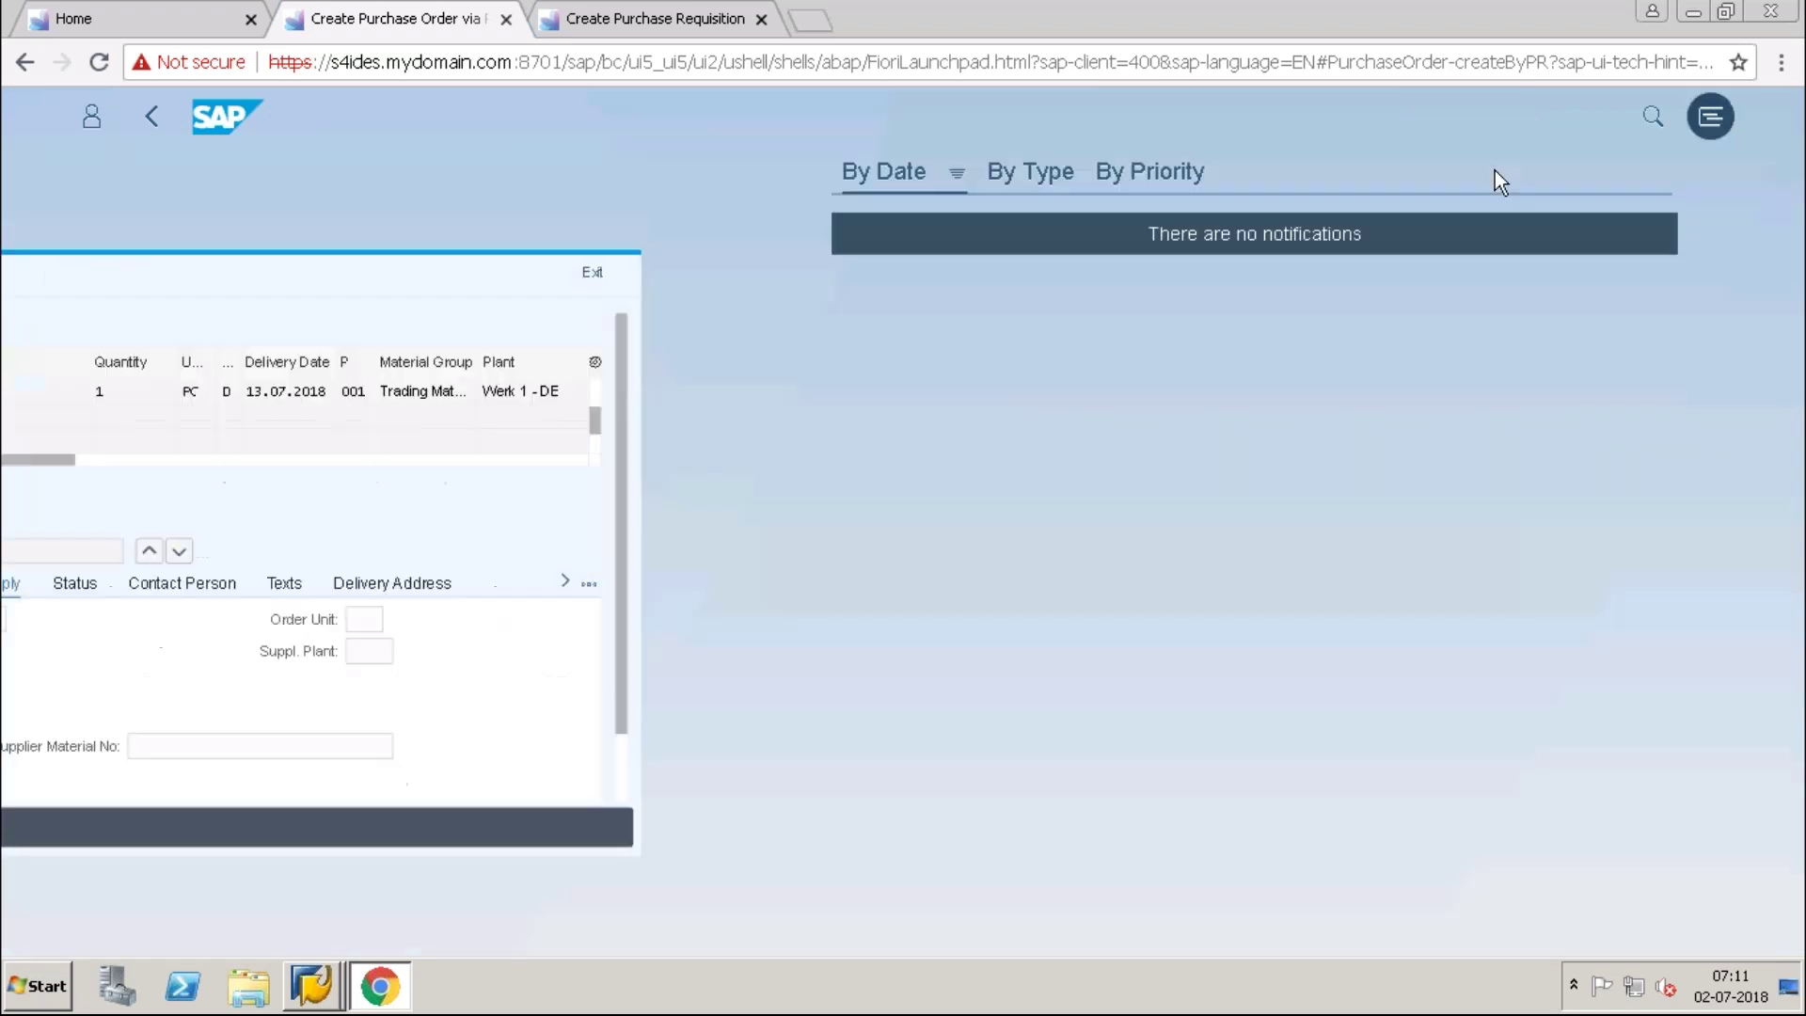
left_click(1715, 122)
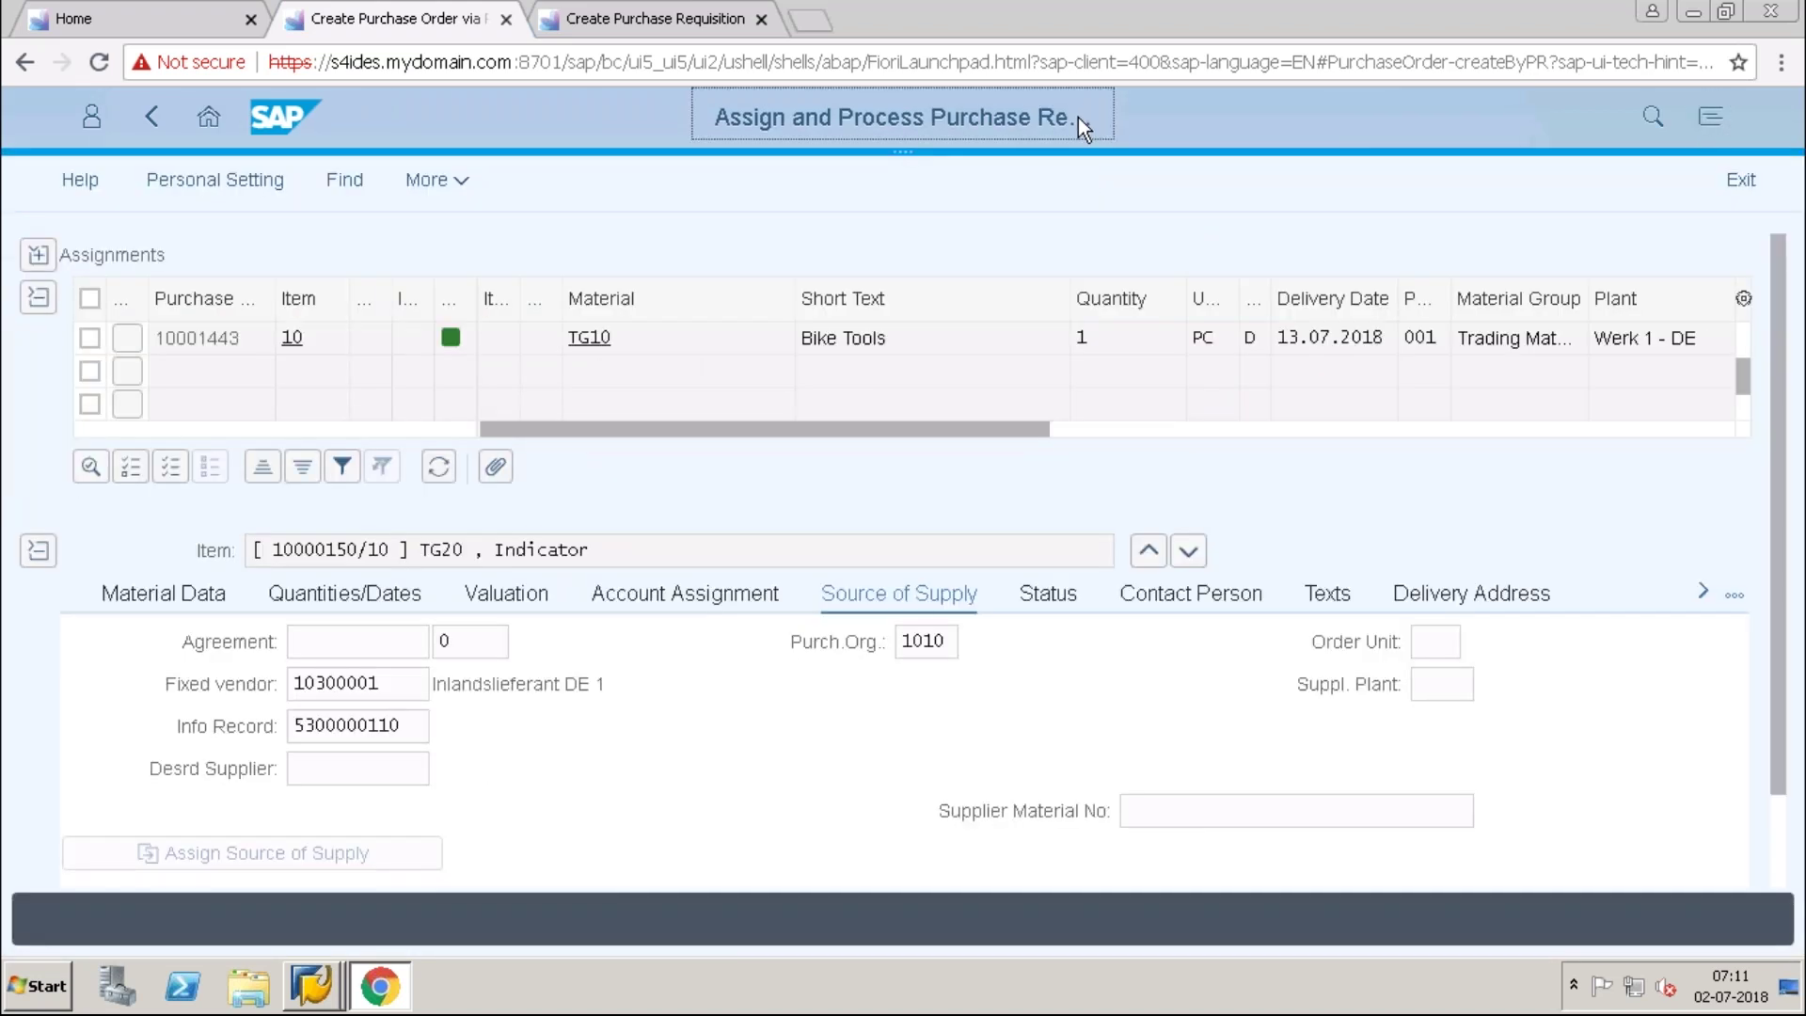
double_click(1075, 121)
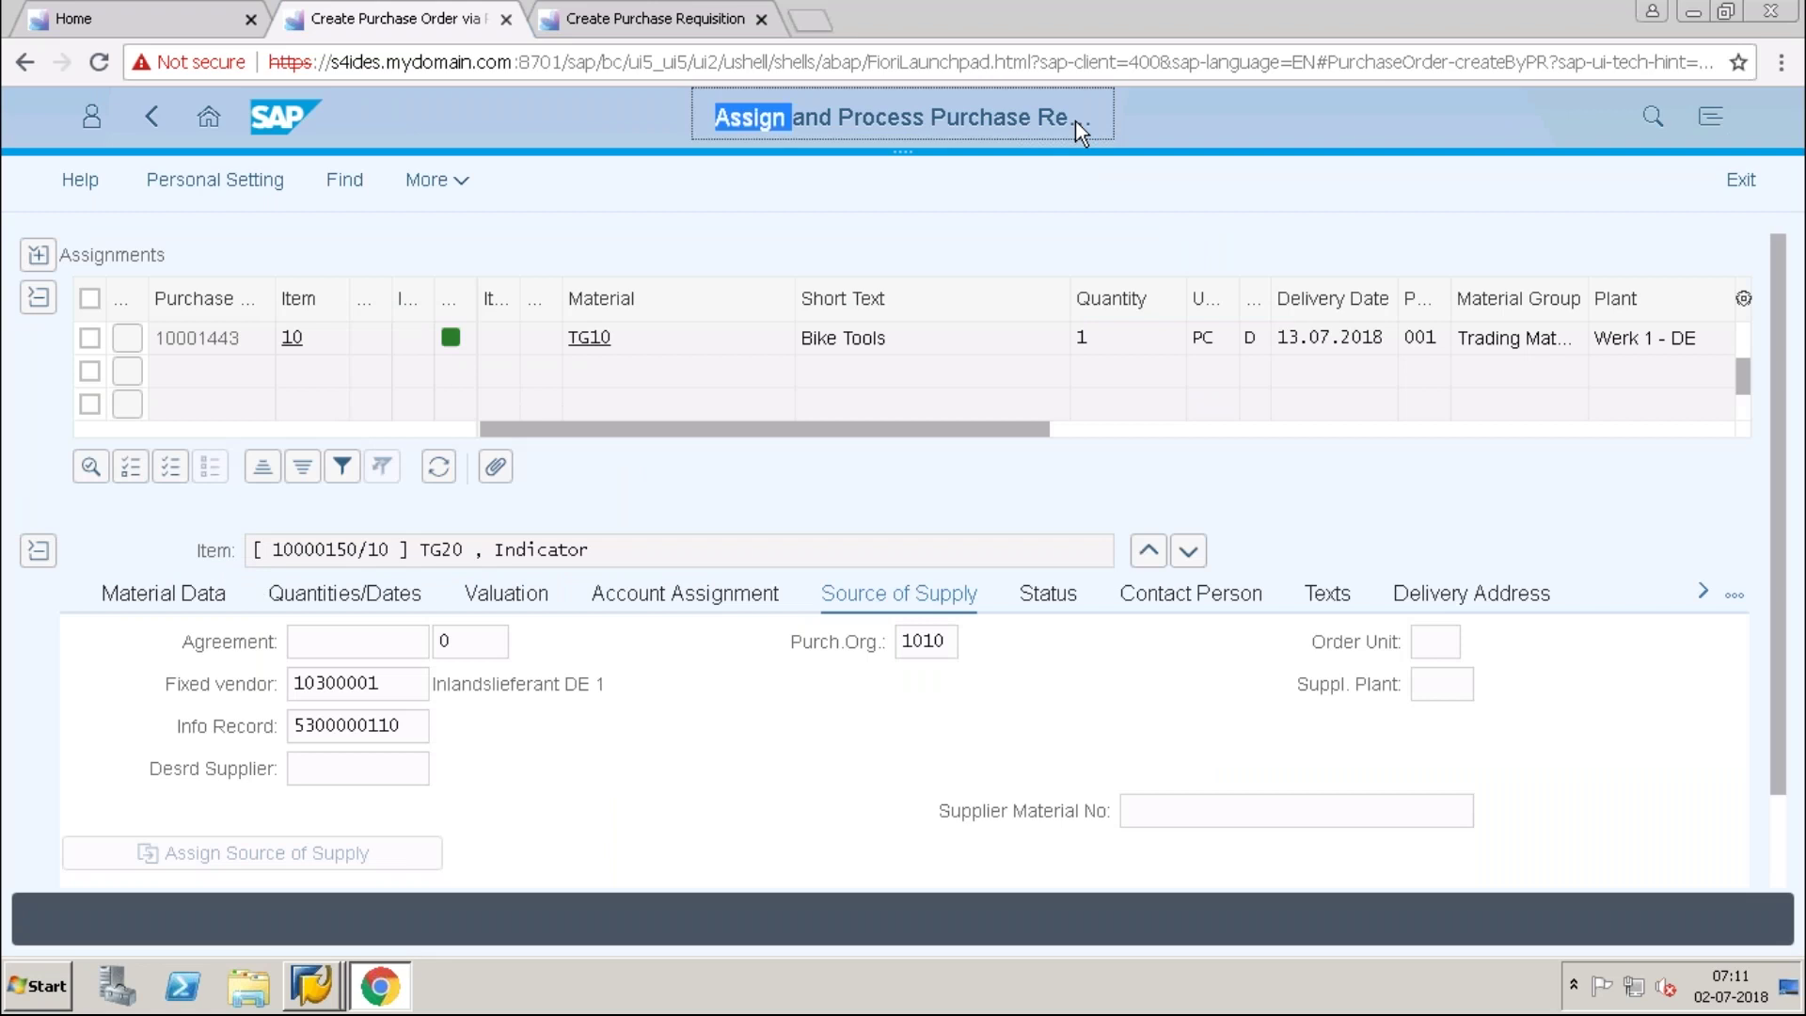
left_click(1091, 128)
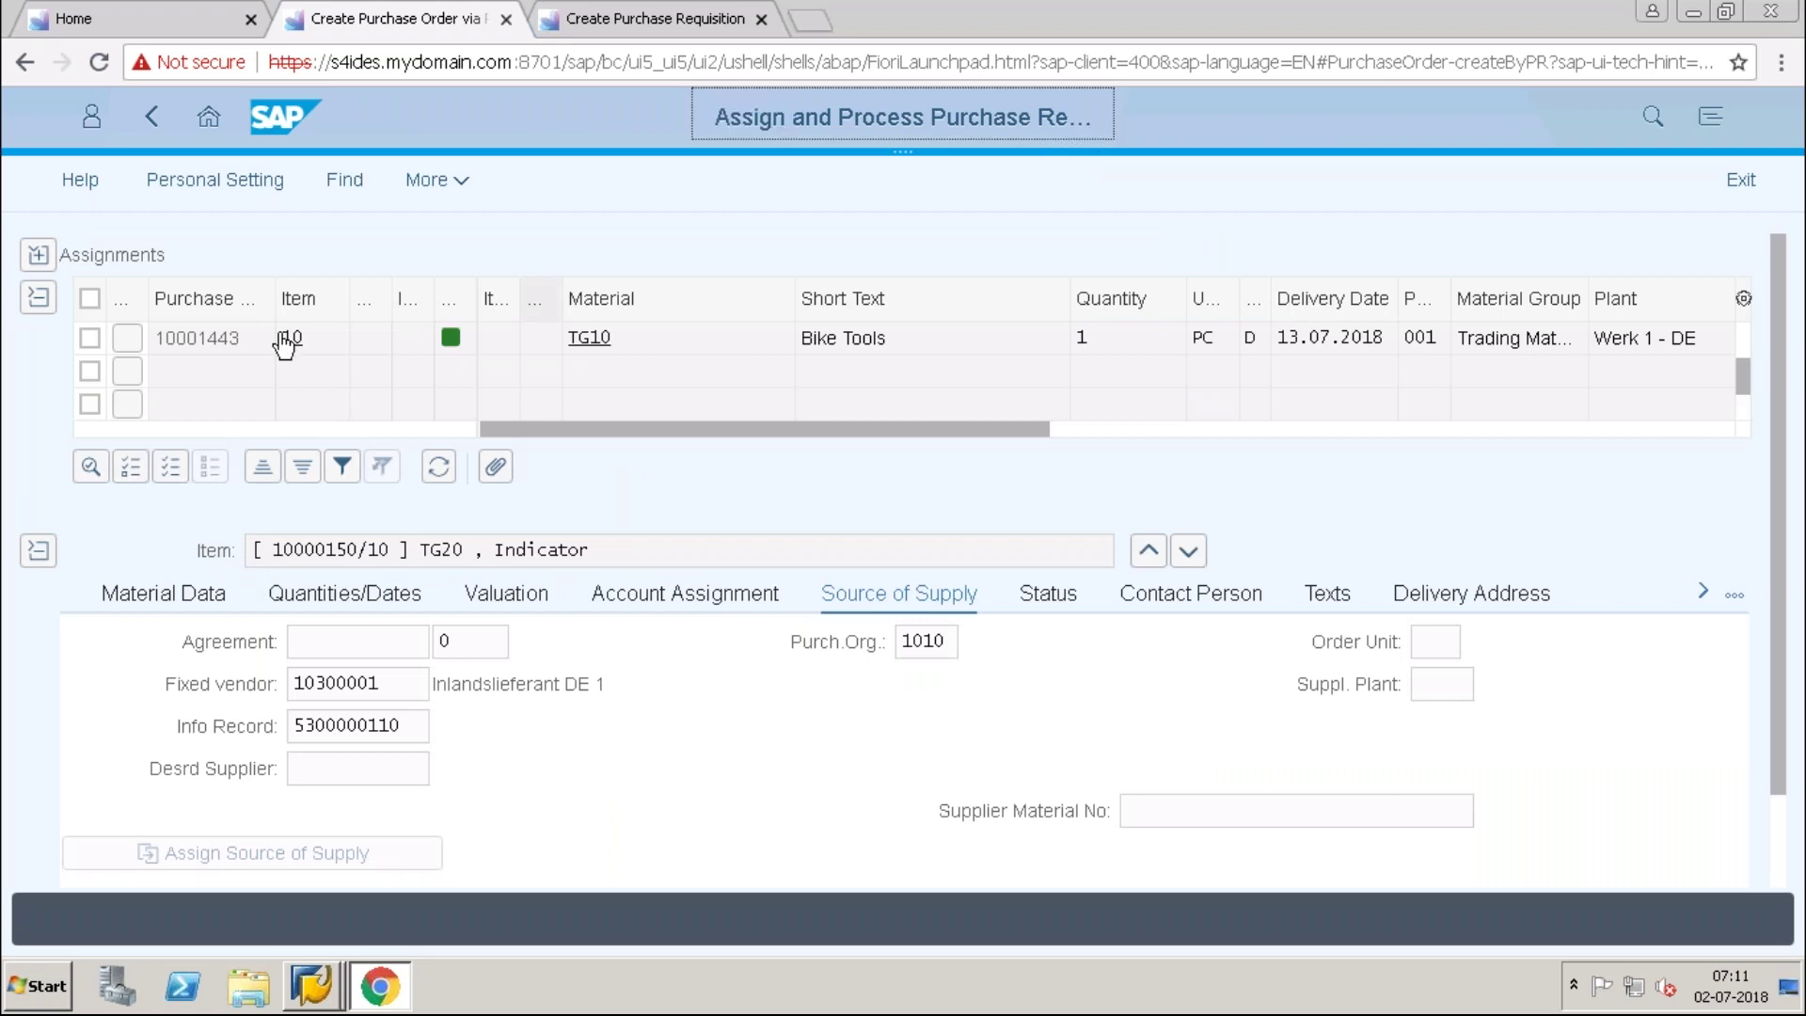
left_click(90, 339)
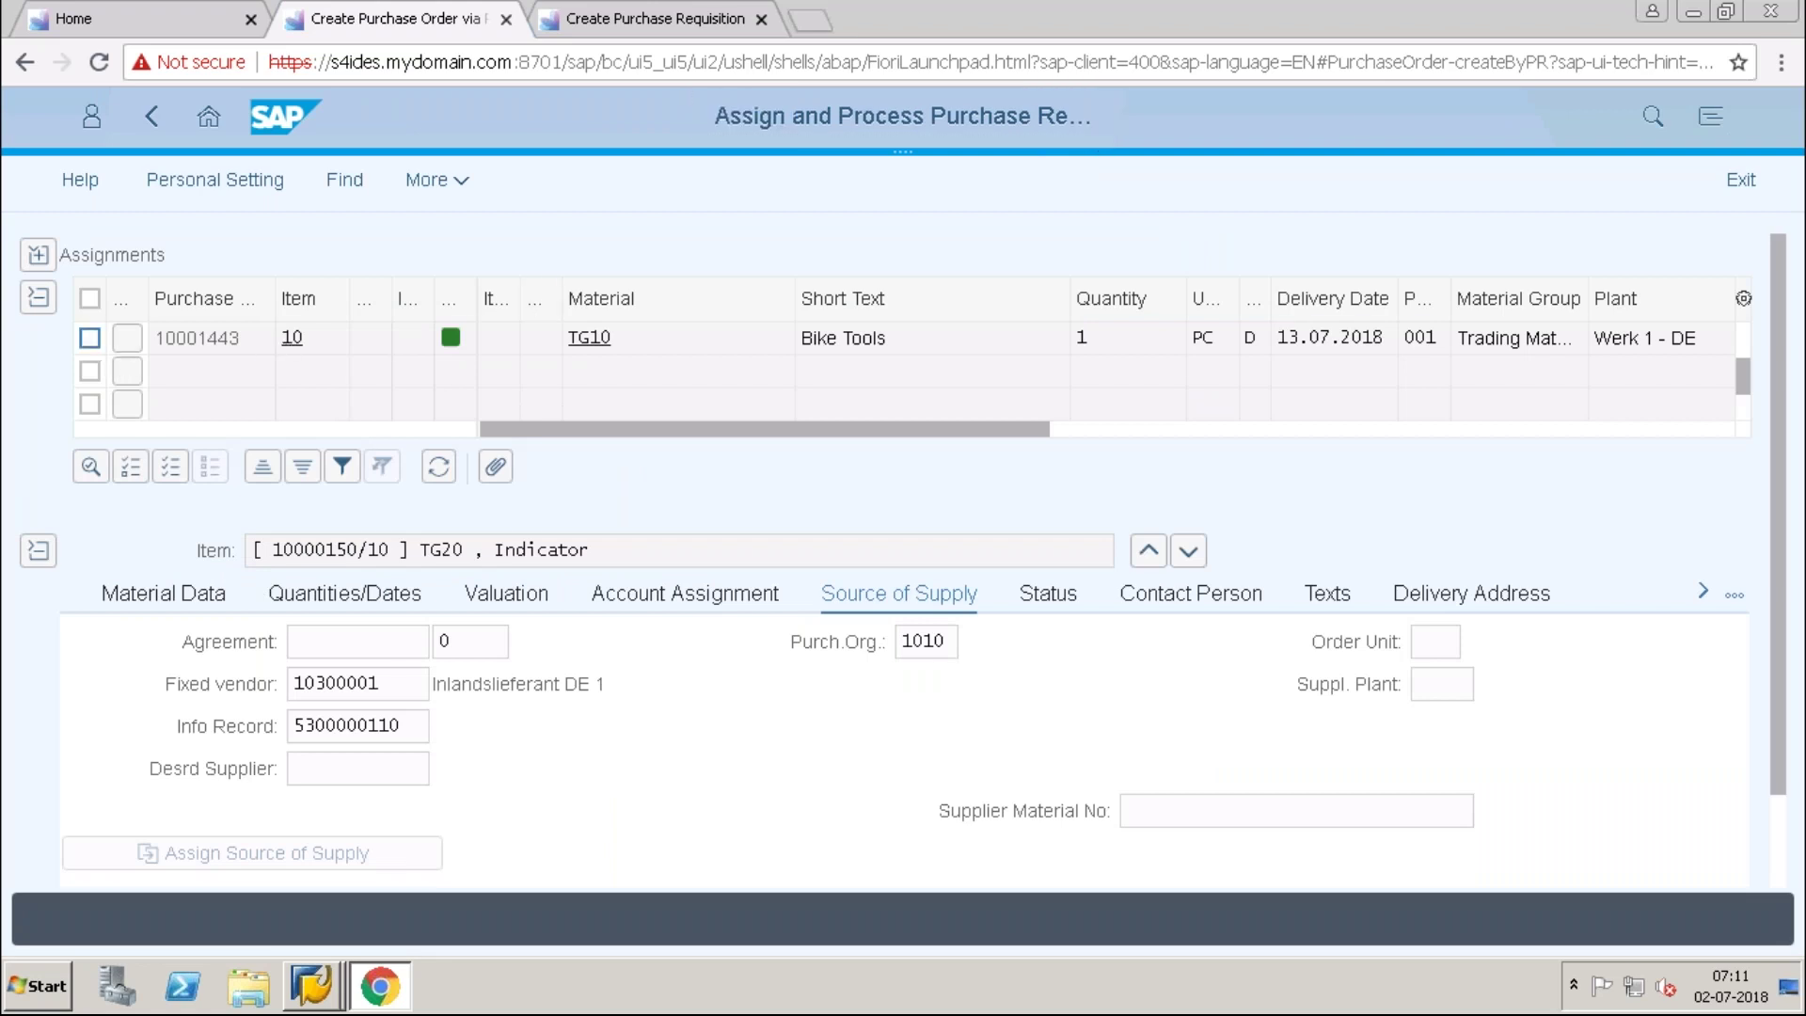
left_click(39, 254)
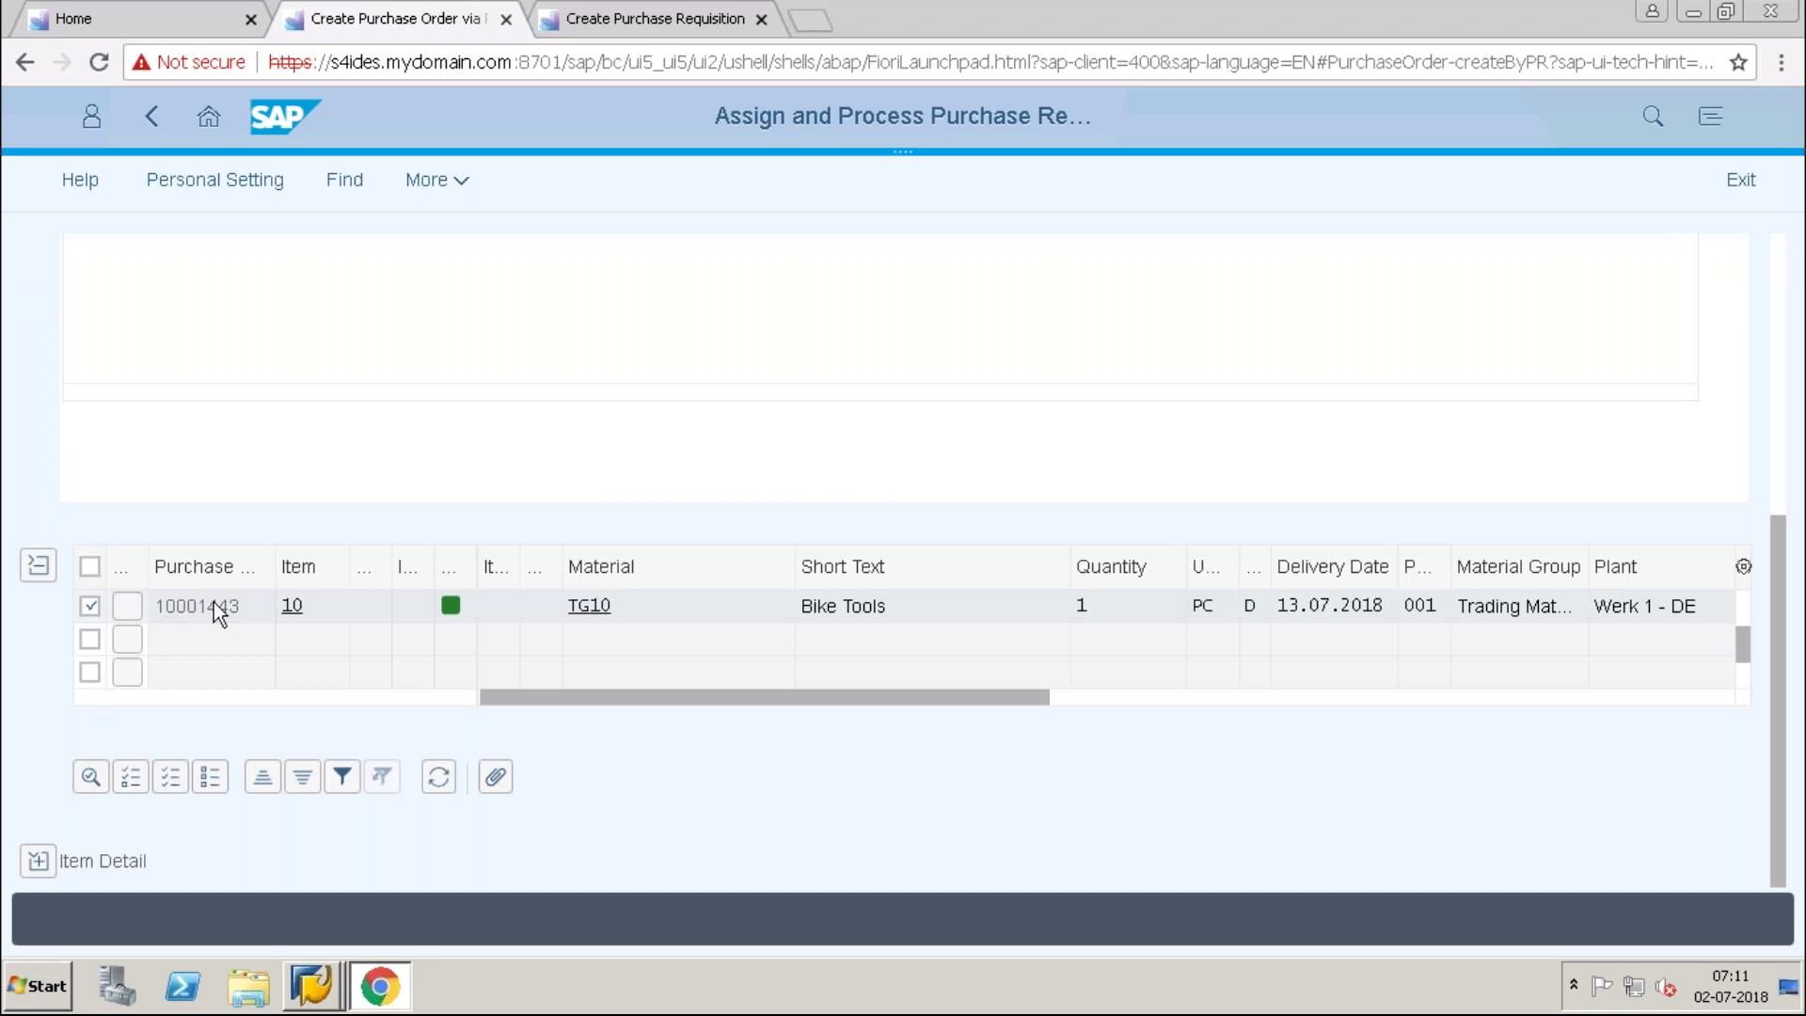
Toggle the Assignments overview on and keep the Basic setting table layout.
left_click(125, 614)
left_click(1746, 708)
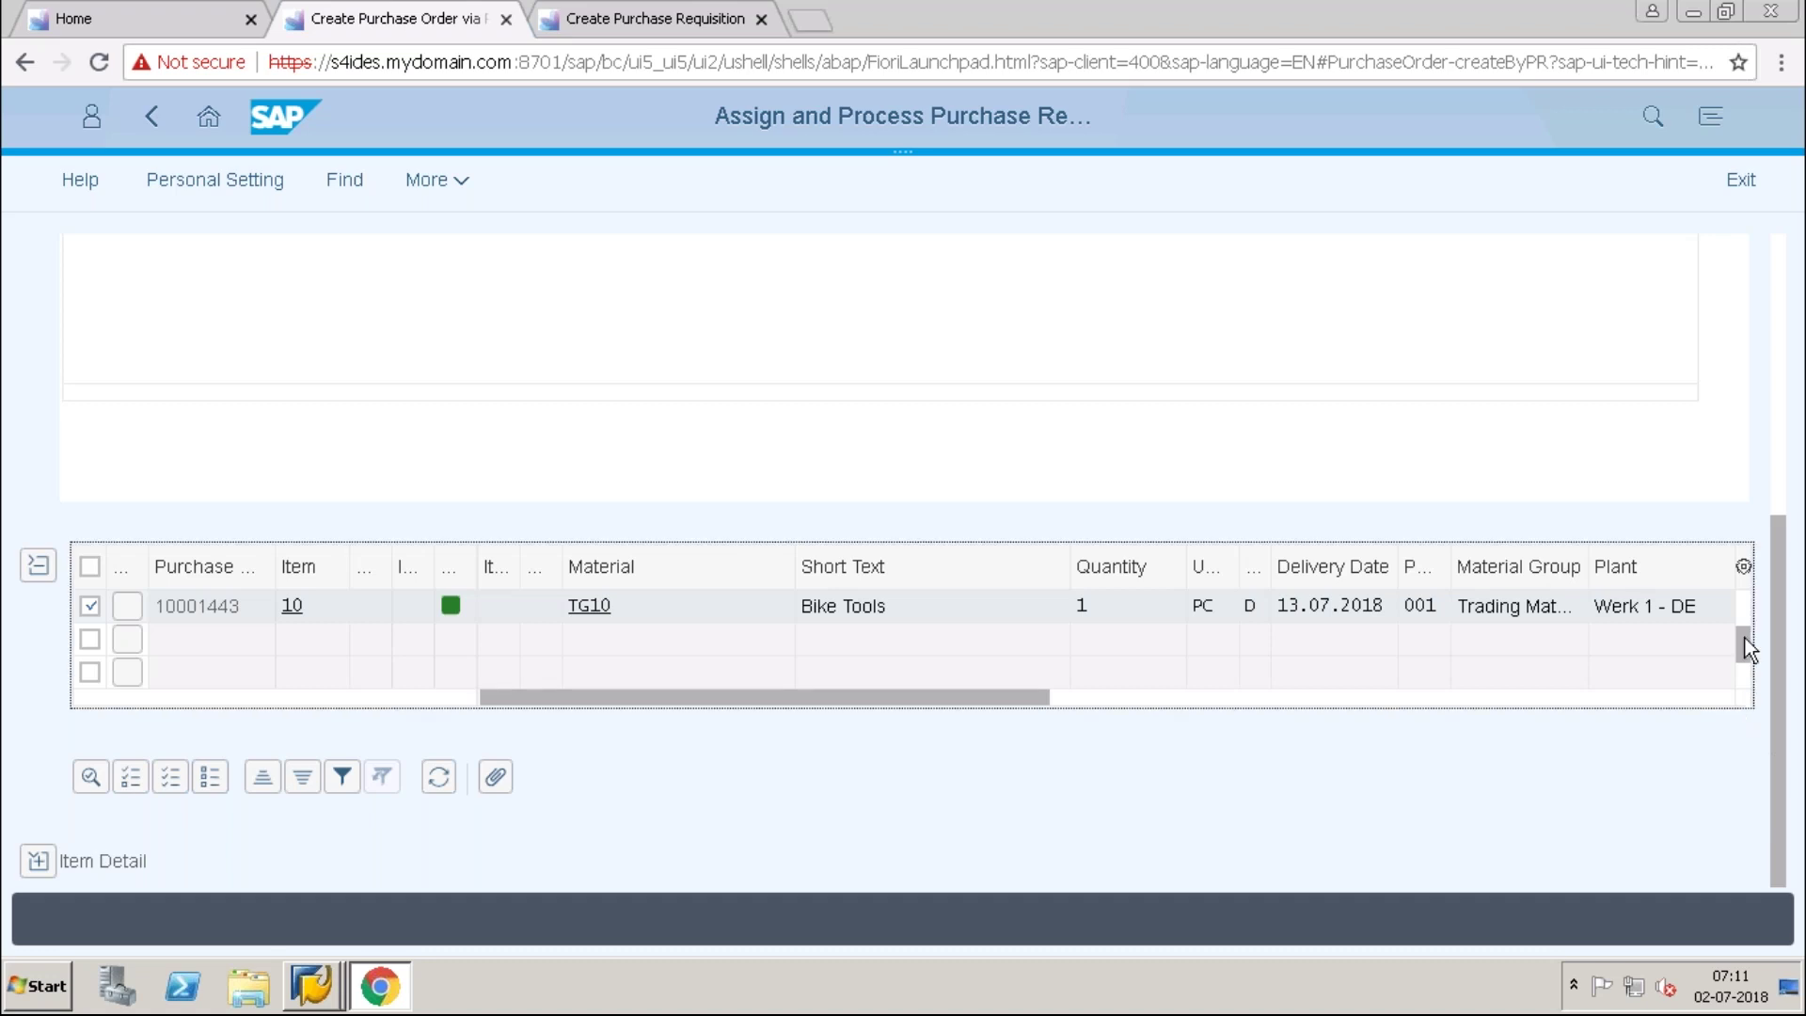
left_click(1745, 569)
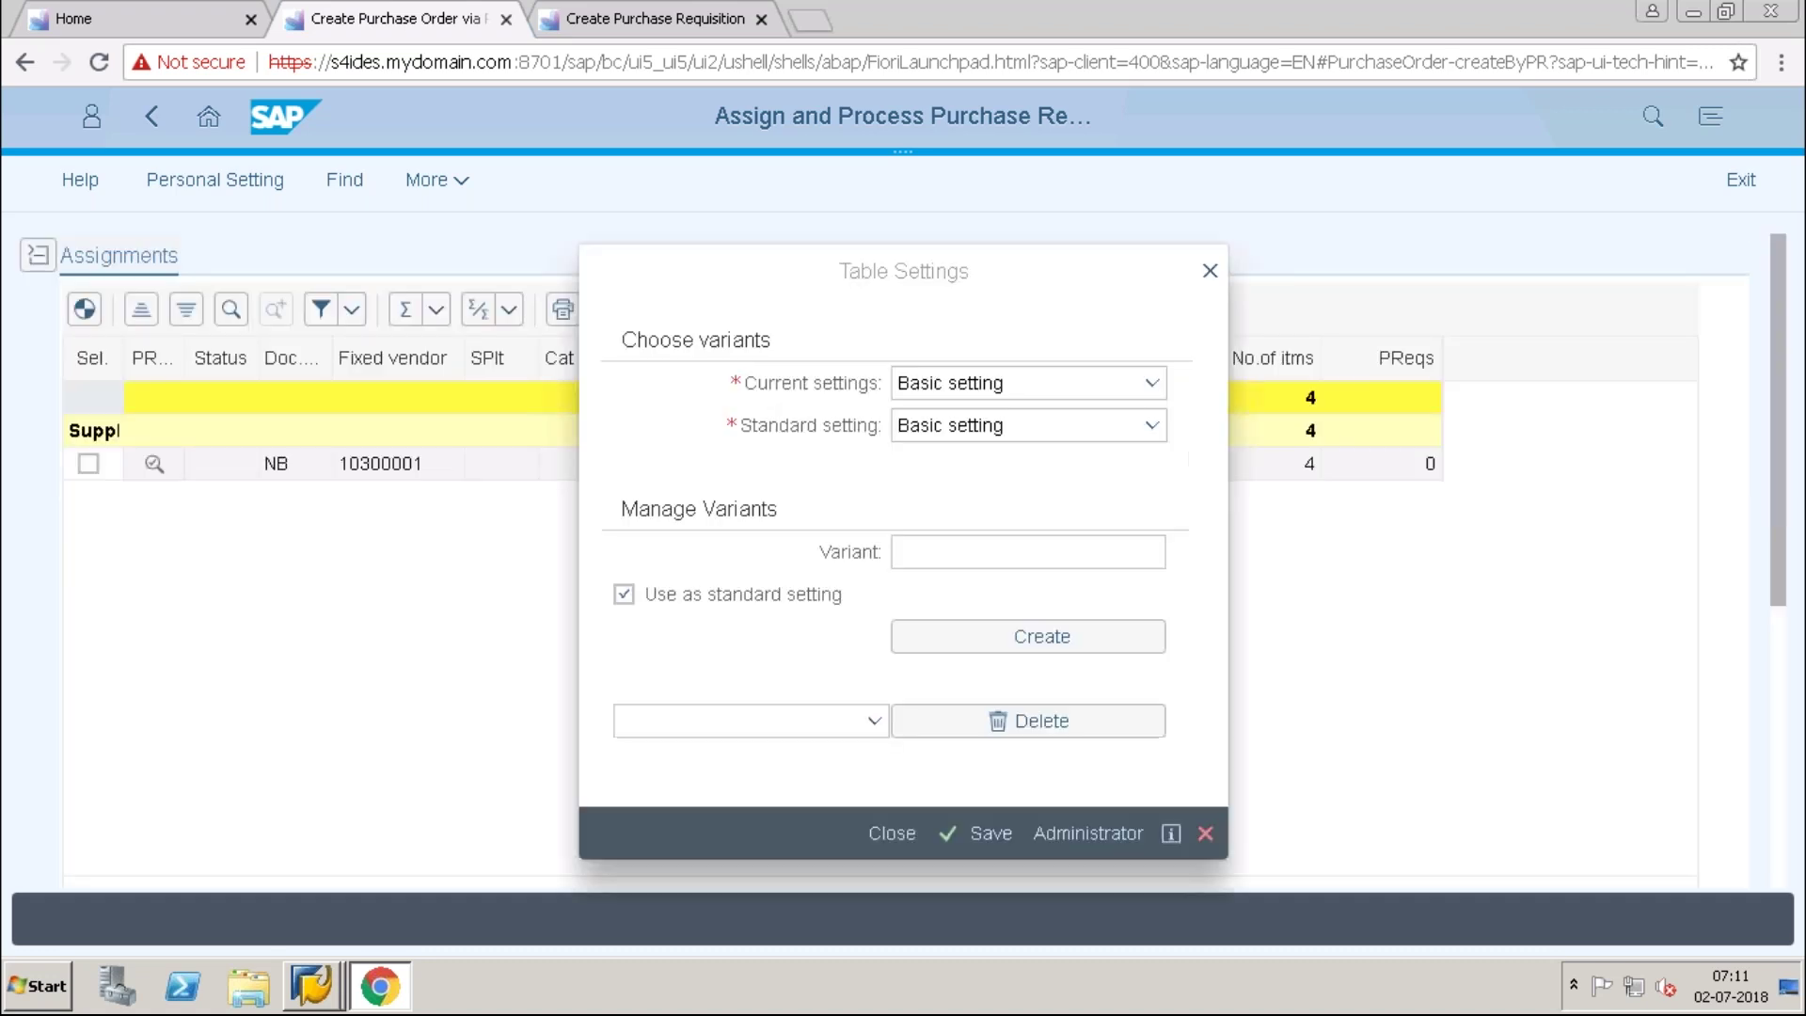
left_click(988, 832)
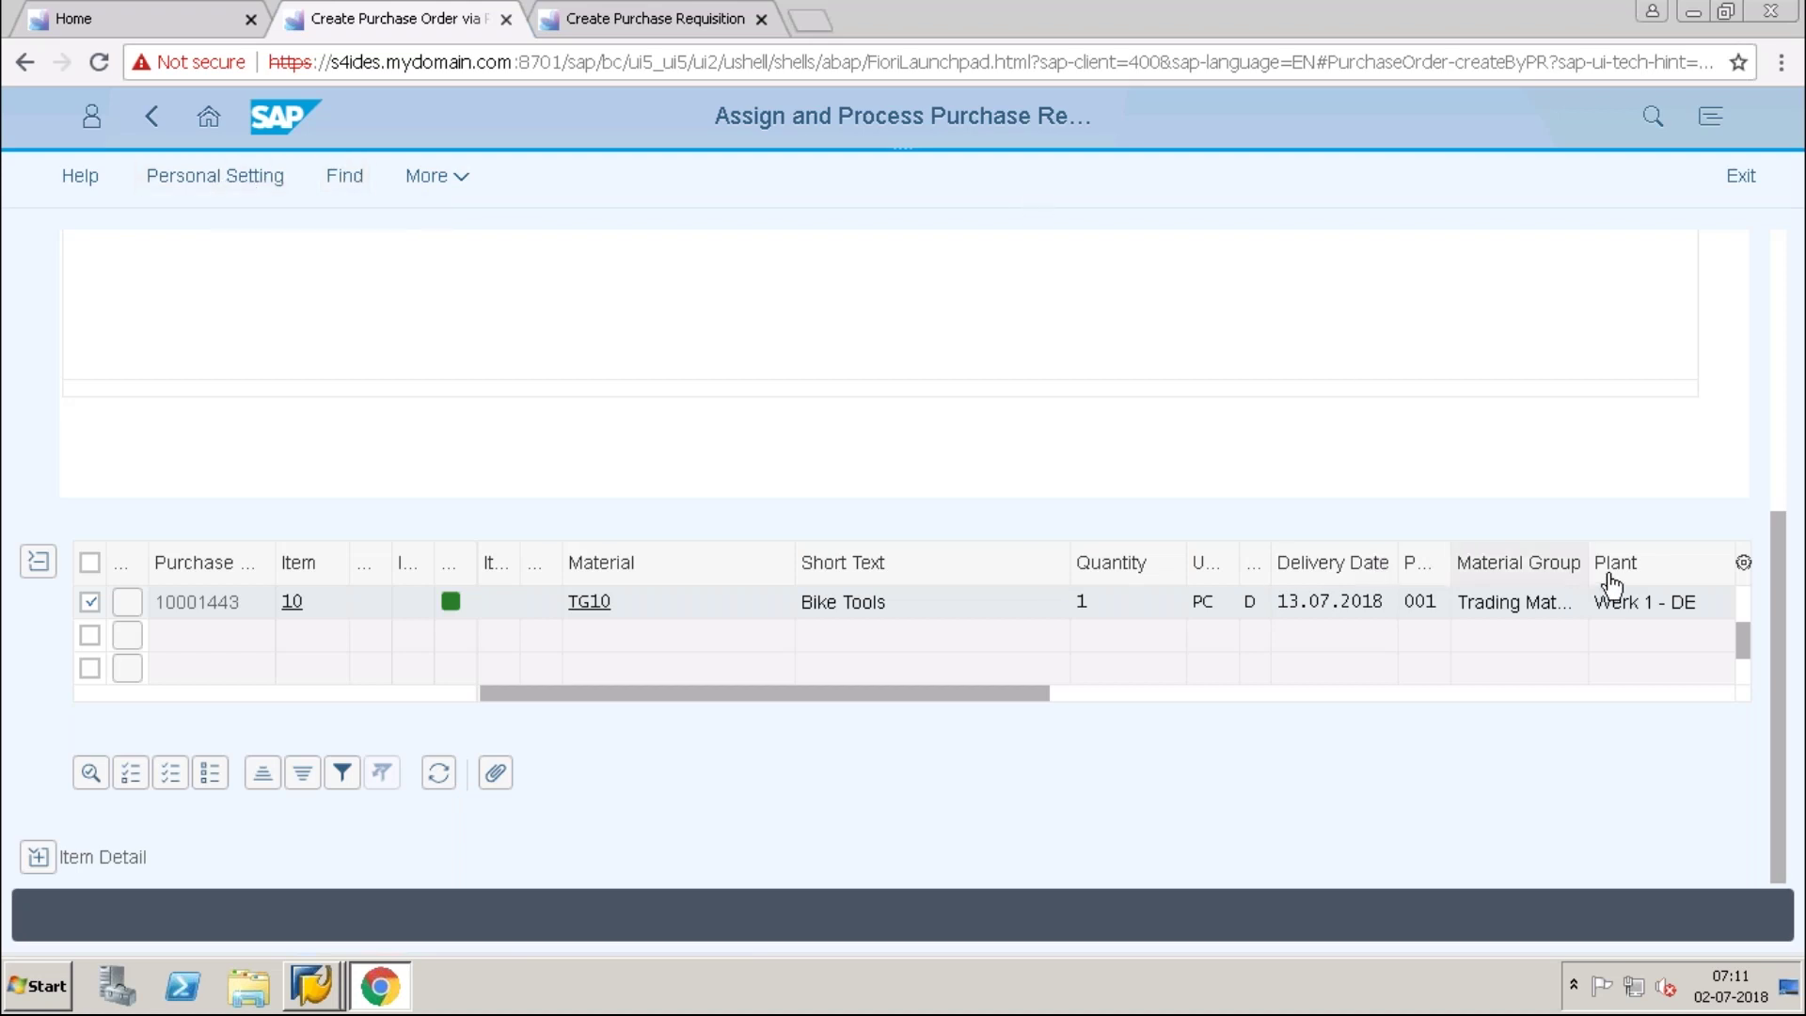
left_click_drag(1785, 724, 1802, 515)
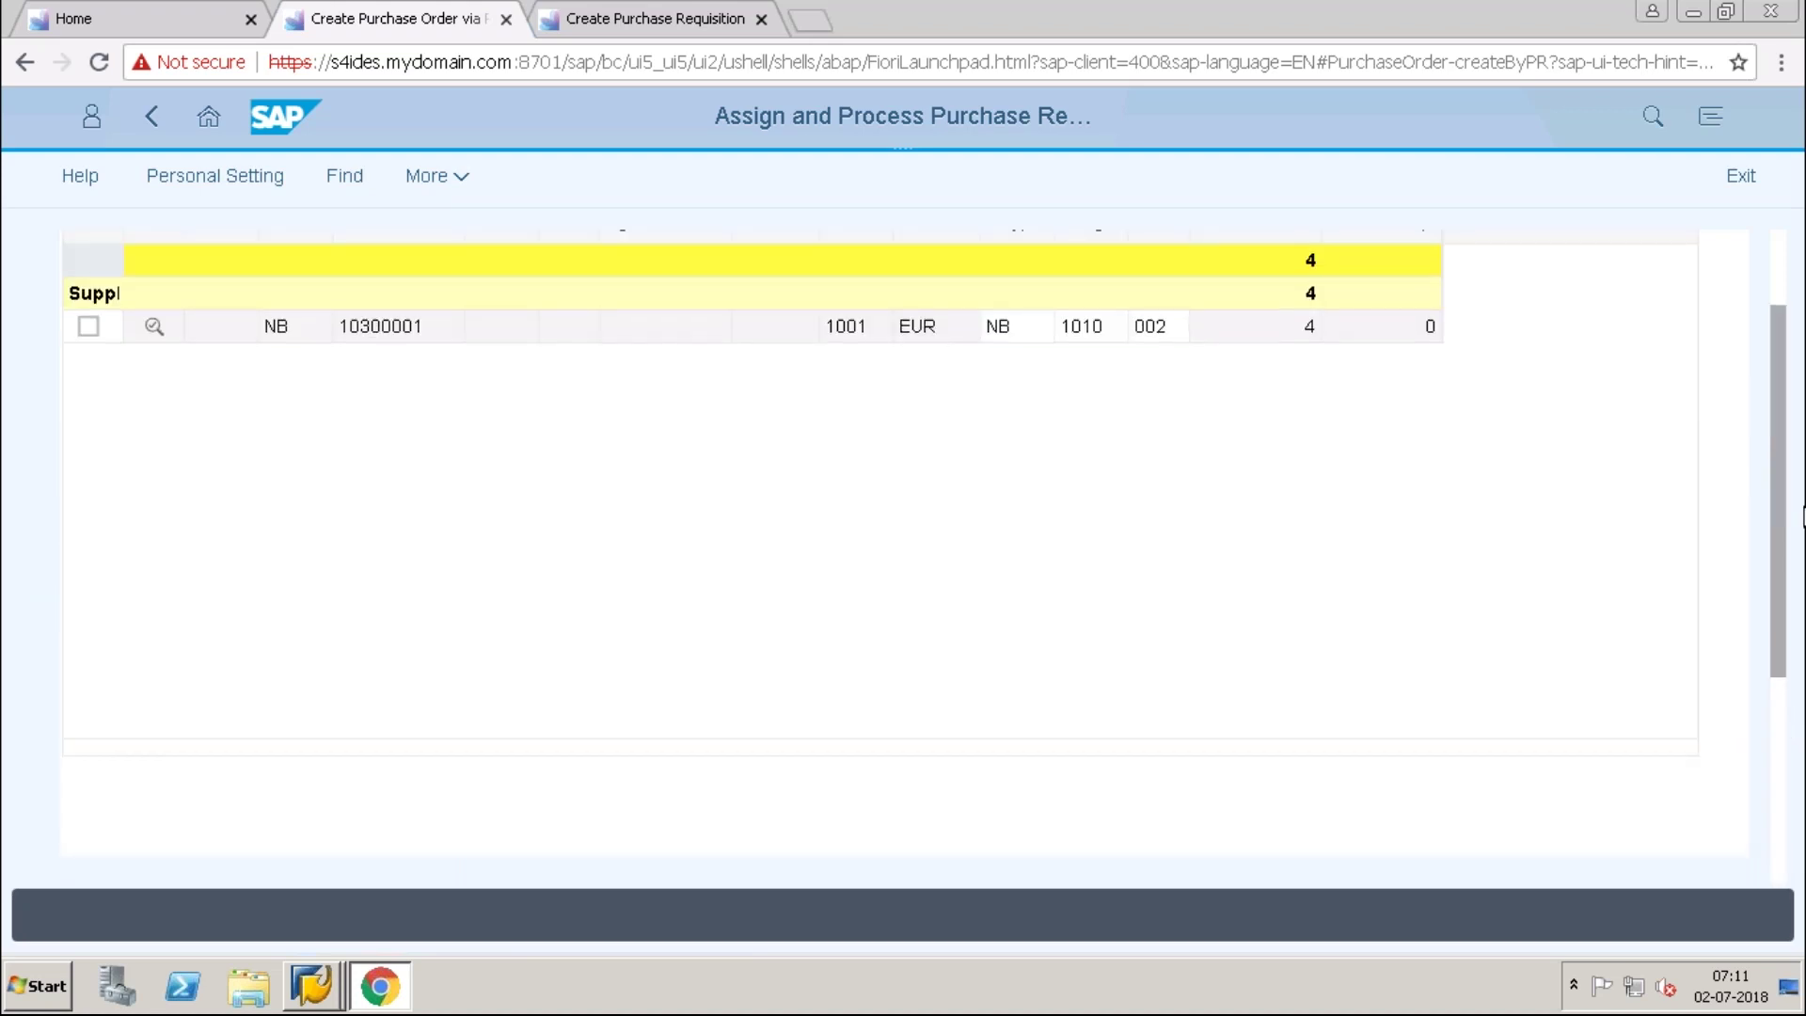
left_click_drag(1802, 508, 1802, 374)
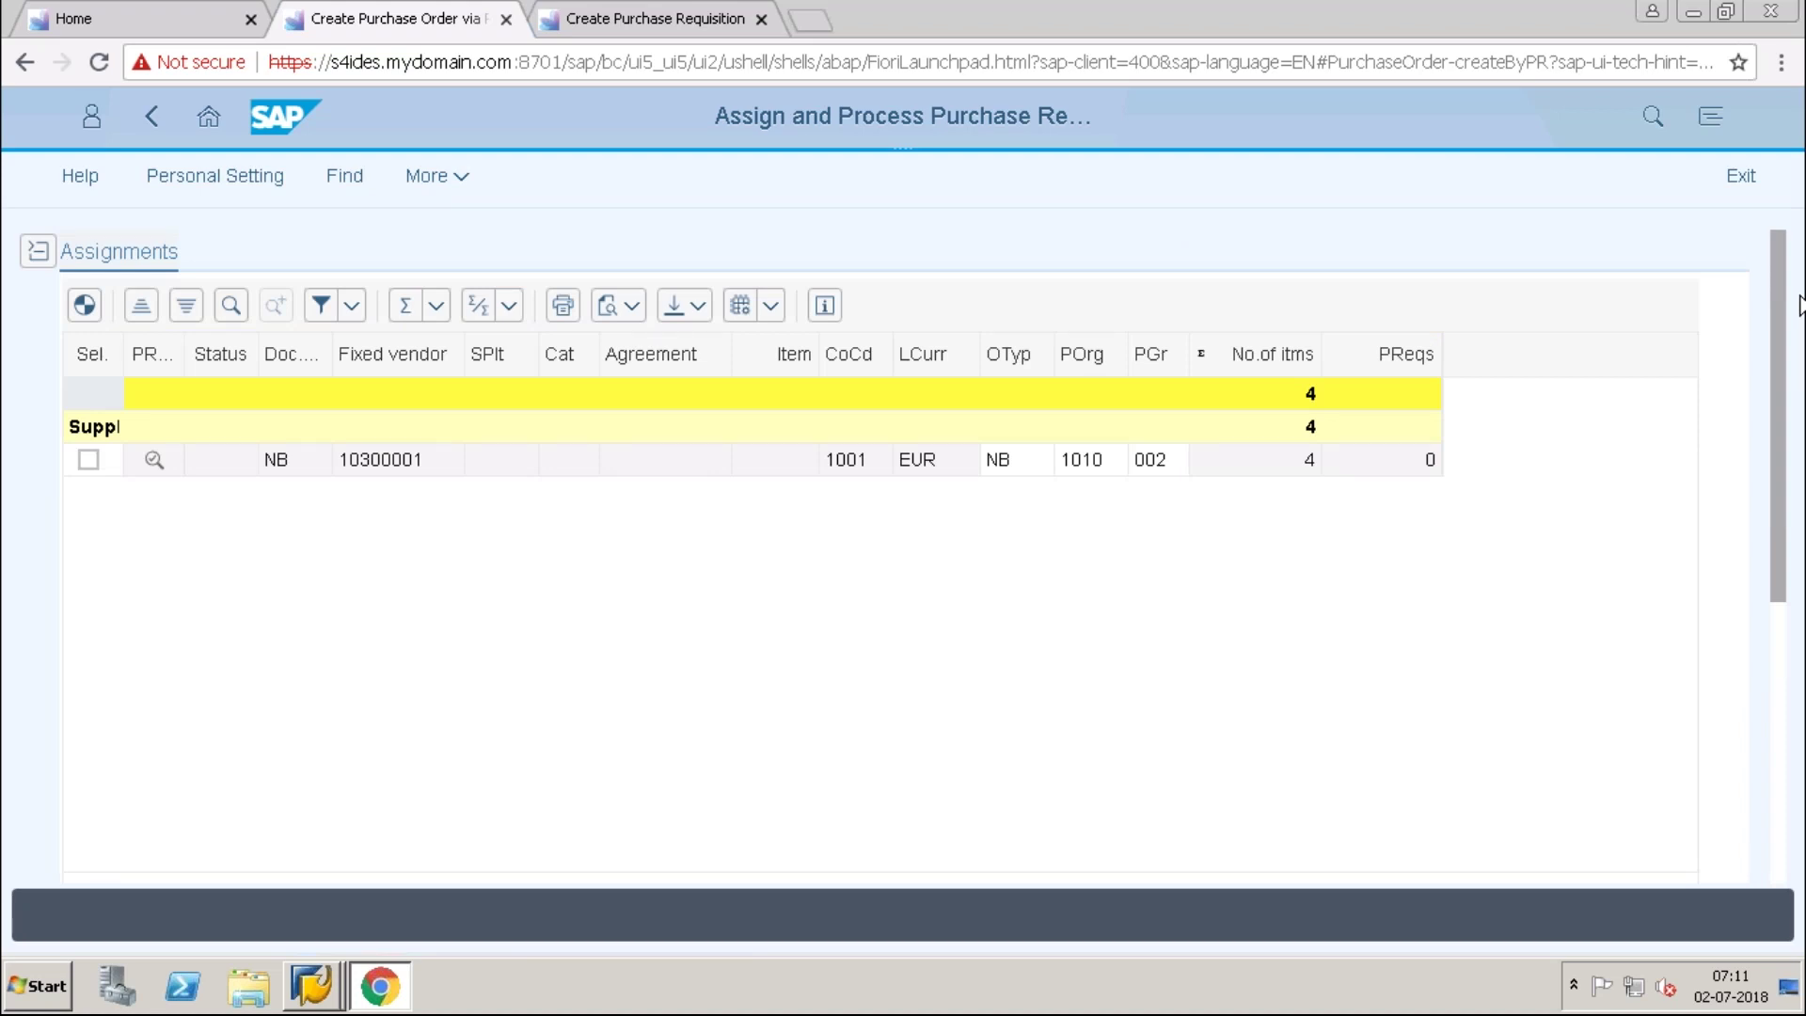
left_click_drag(1778, 508, 1801, 723)
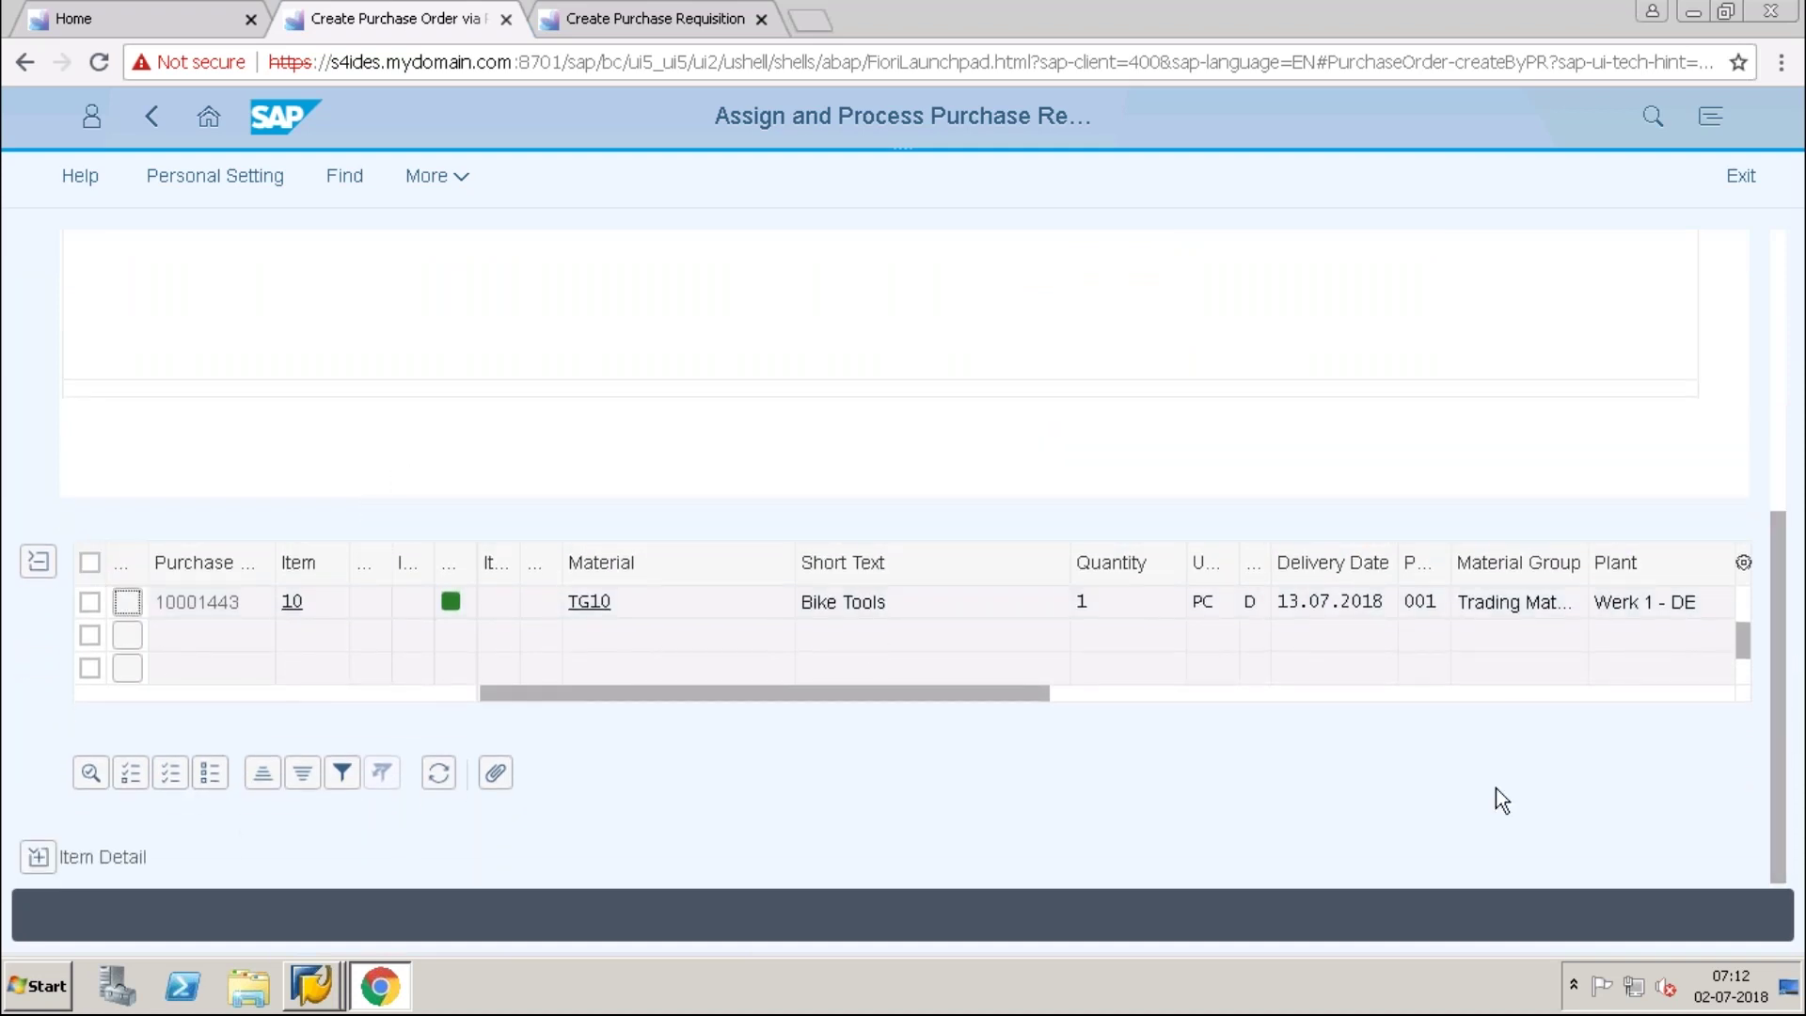
left_click_drag(1752, 641, 1746, 580)
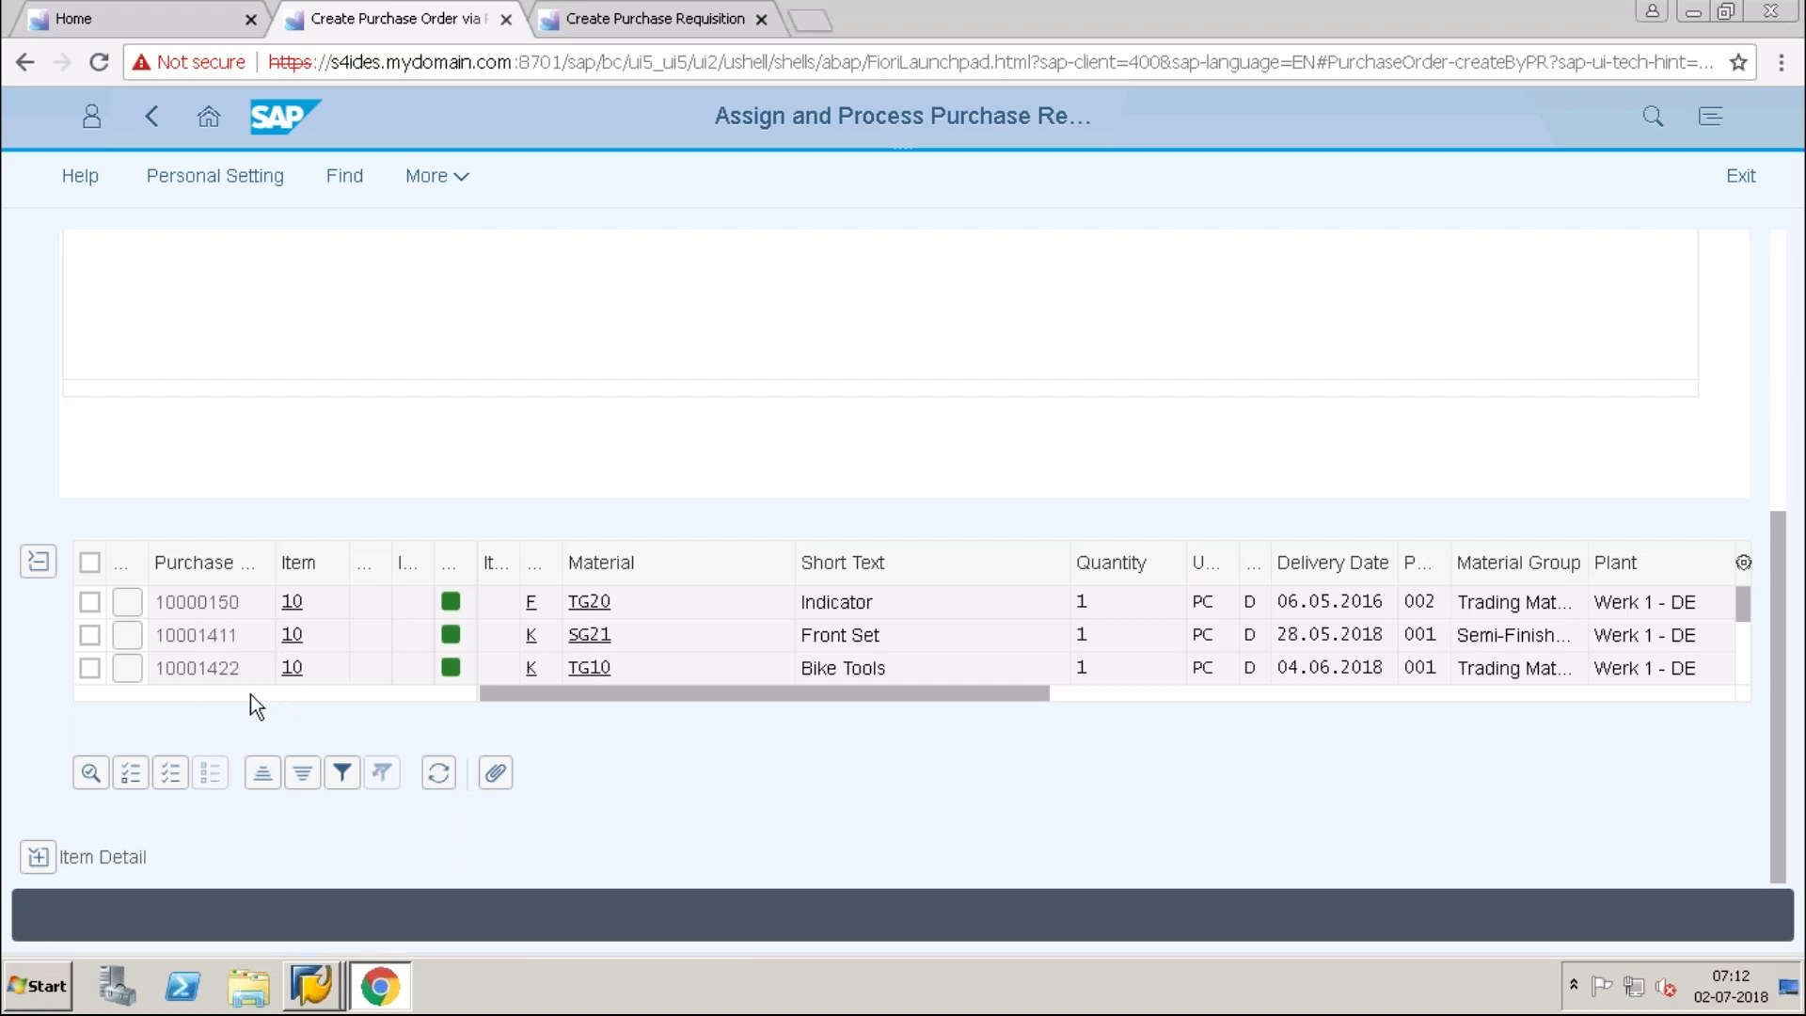
left_click(1745, 680)
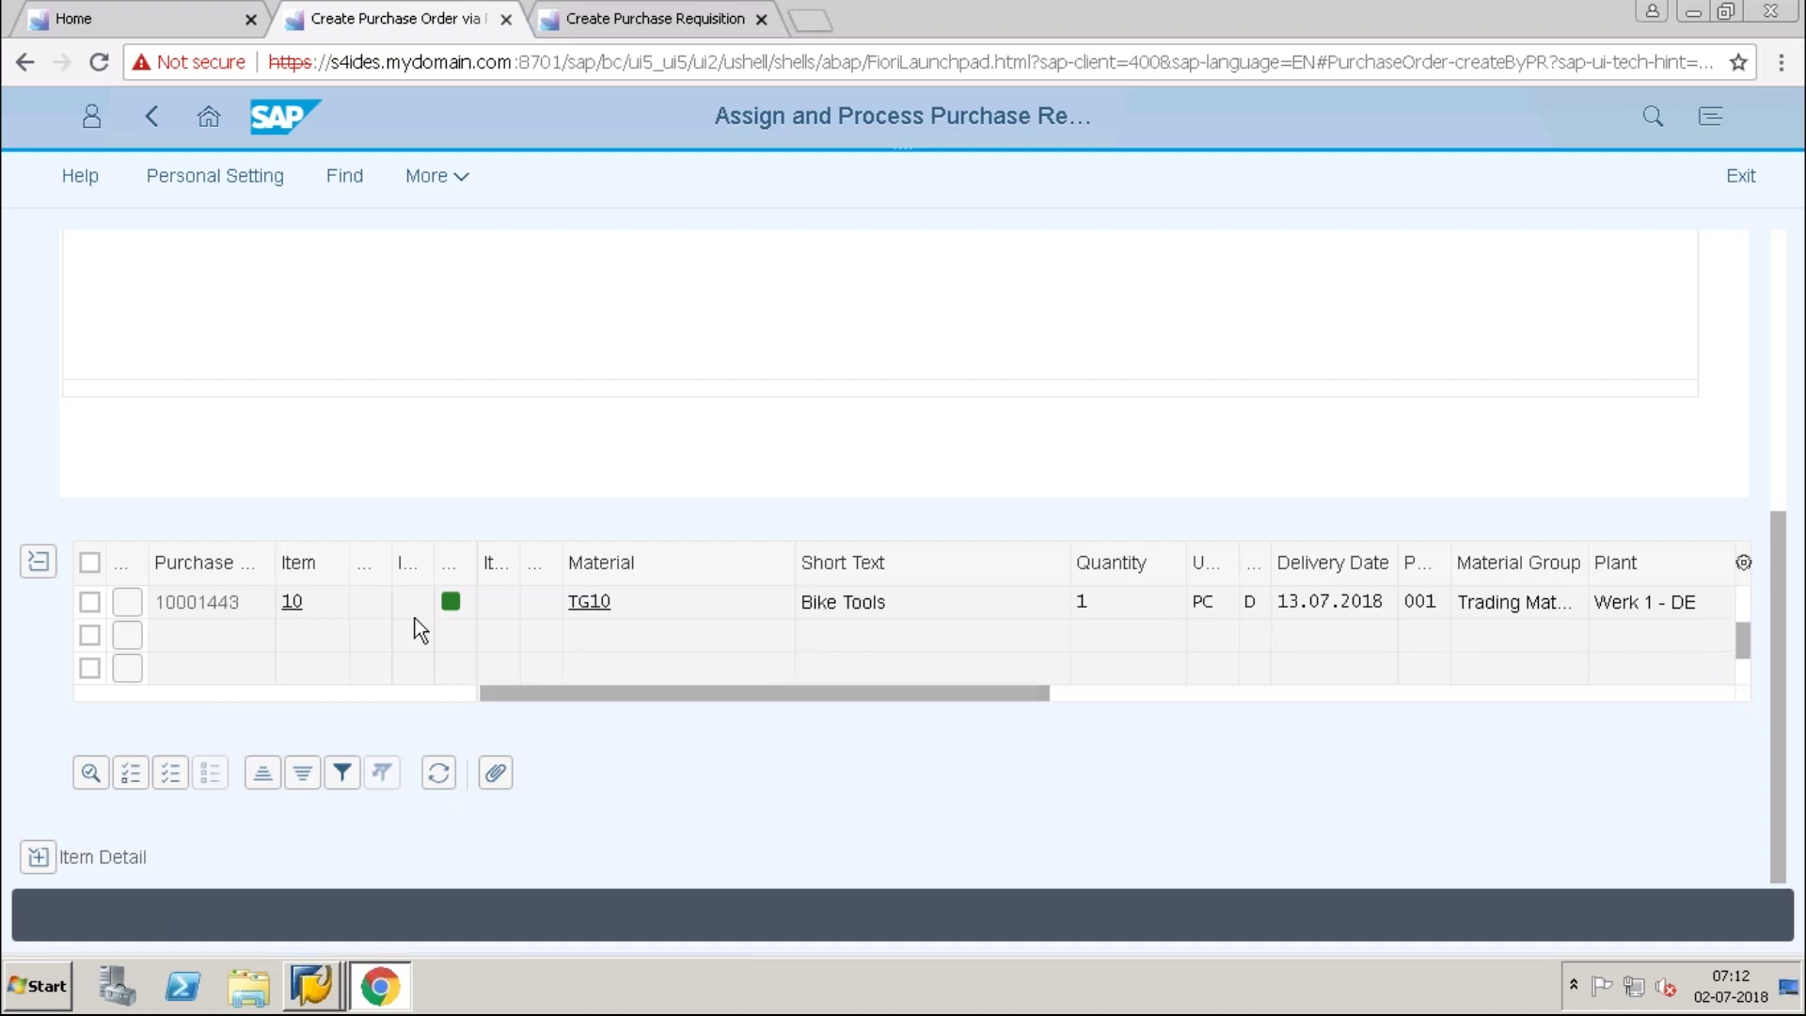
left_click(89, 602)
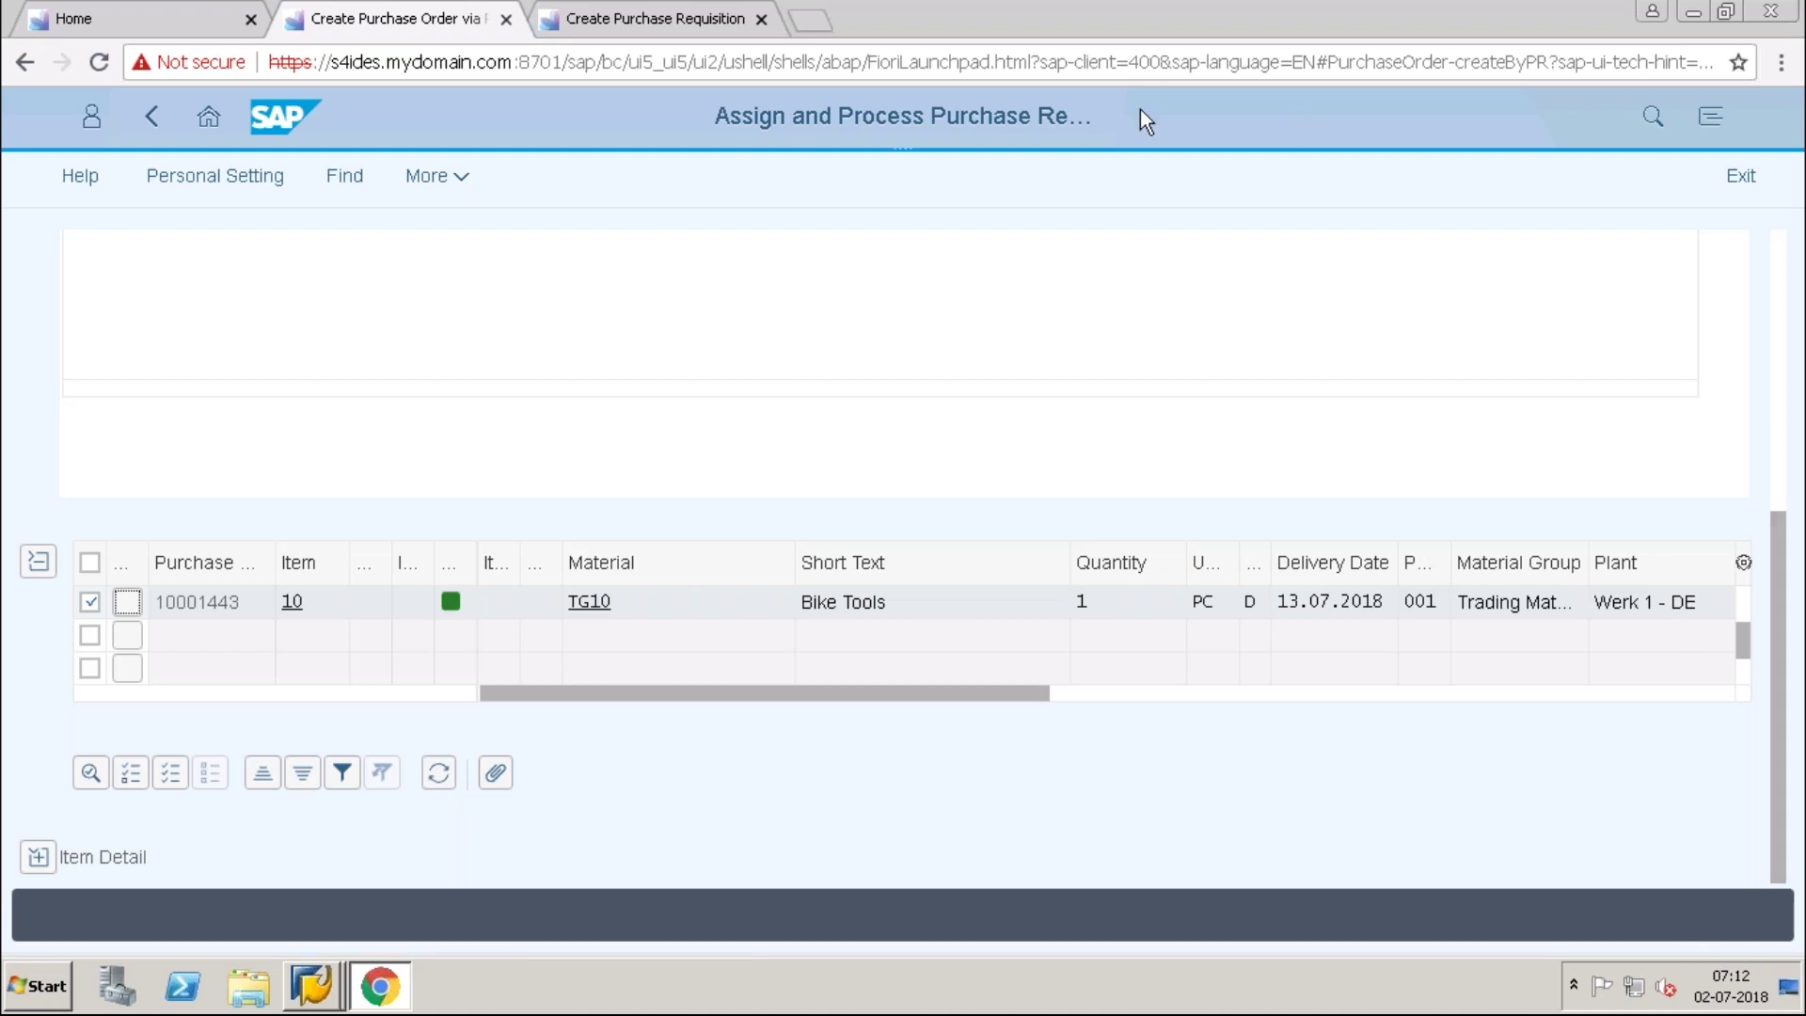
left_click(461, 178)
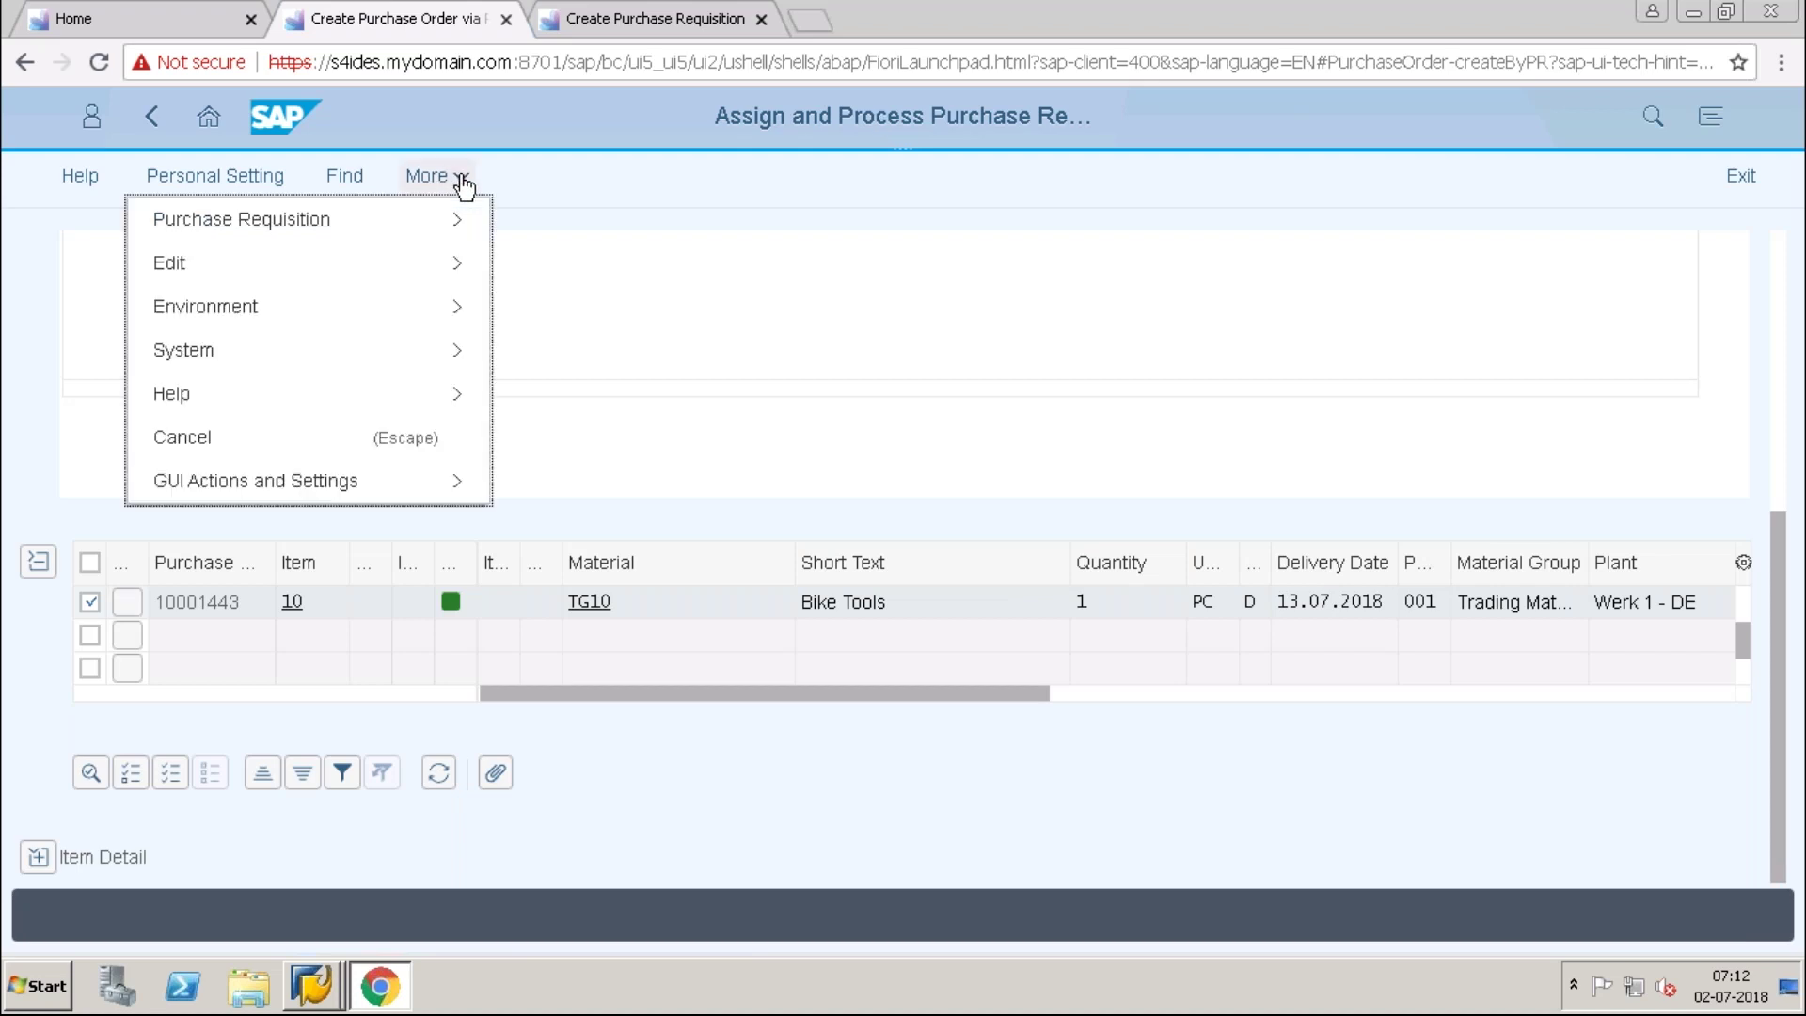
mouse_move(432, 238)
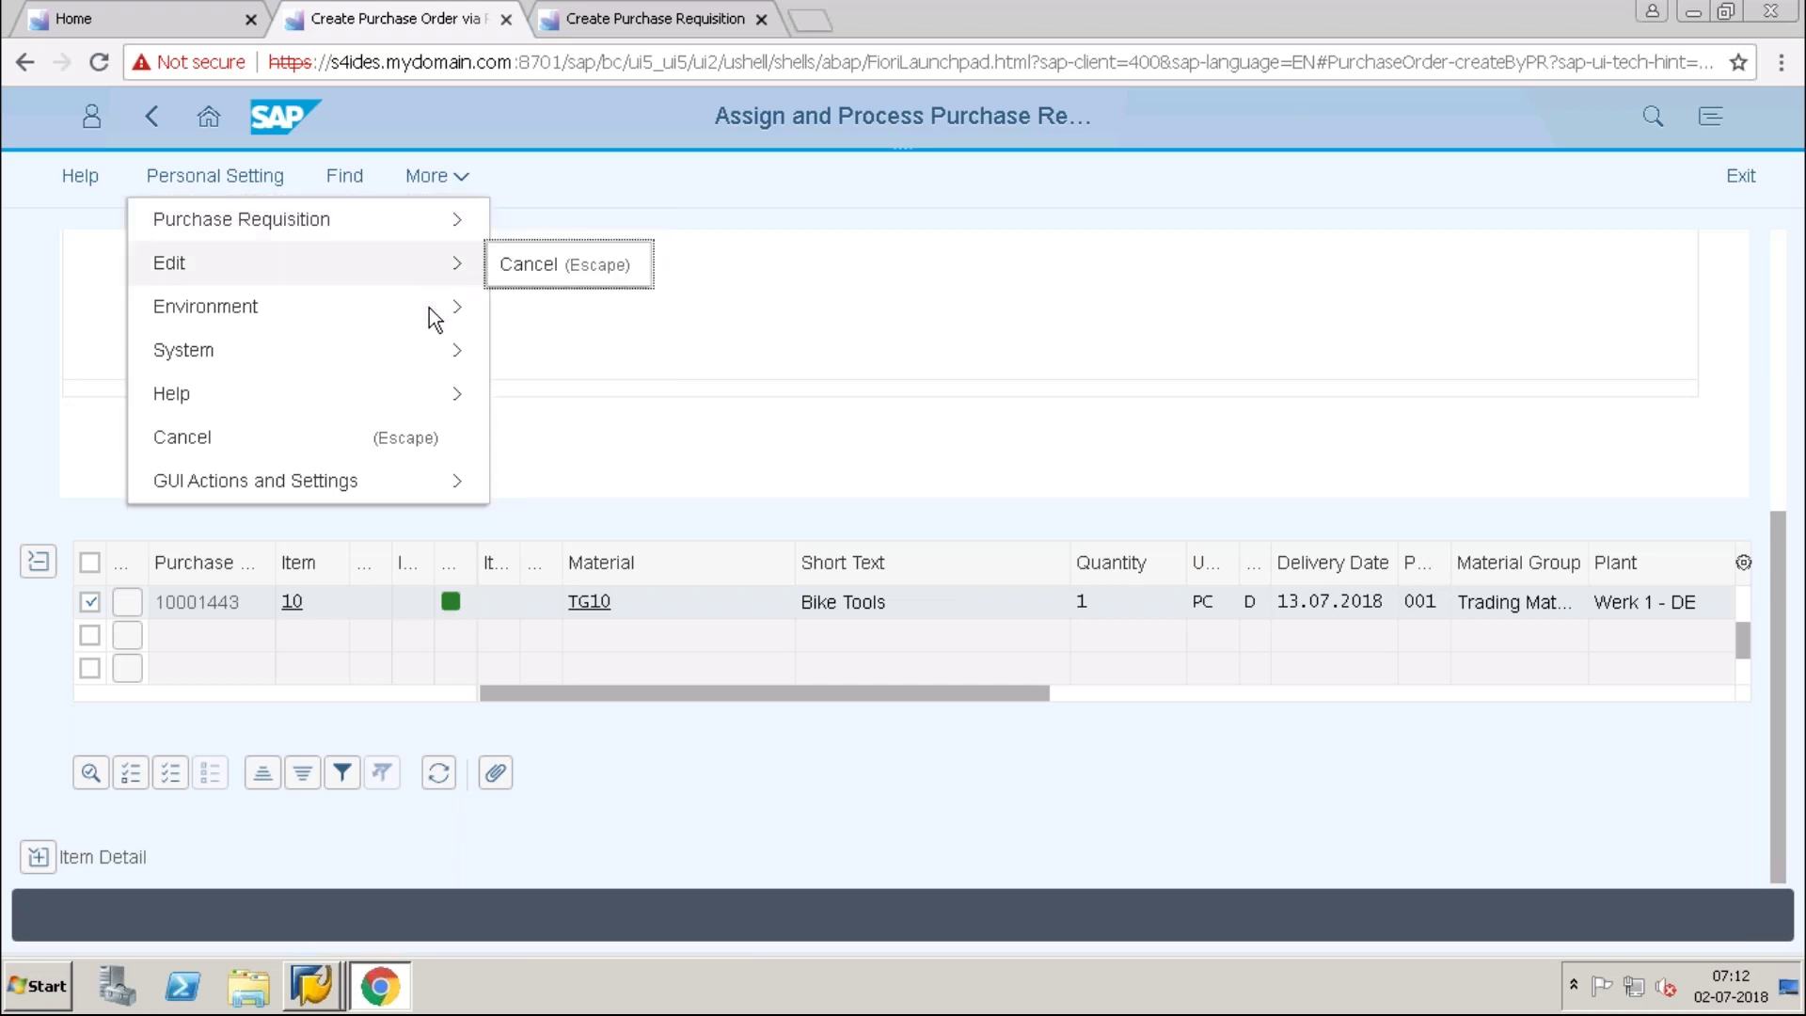
mouse_move(435, 324)
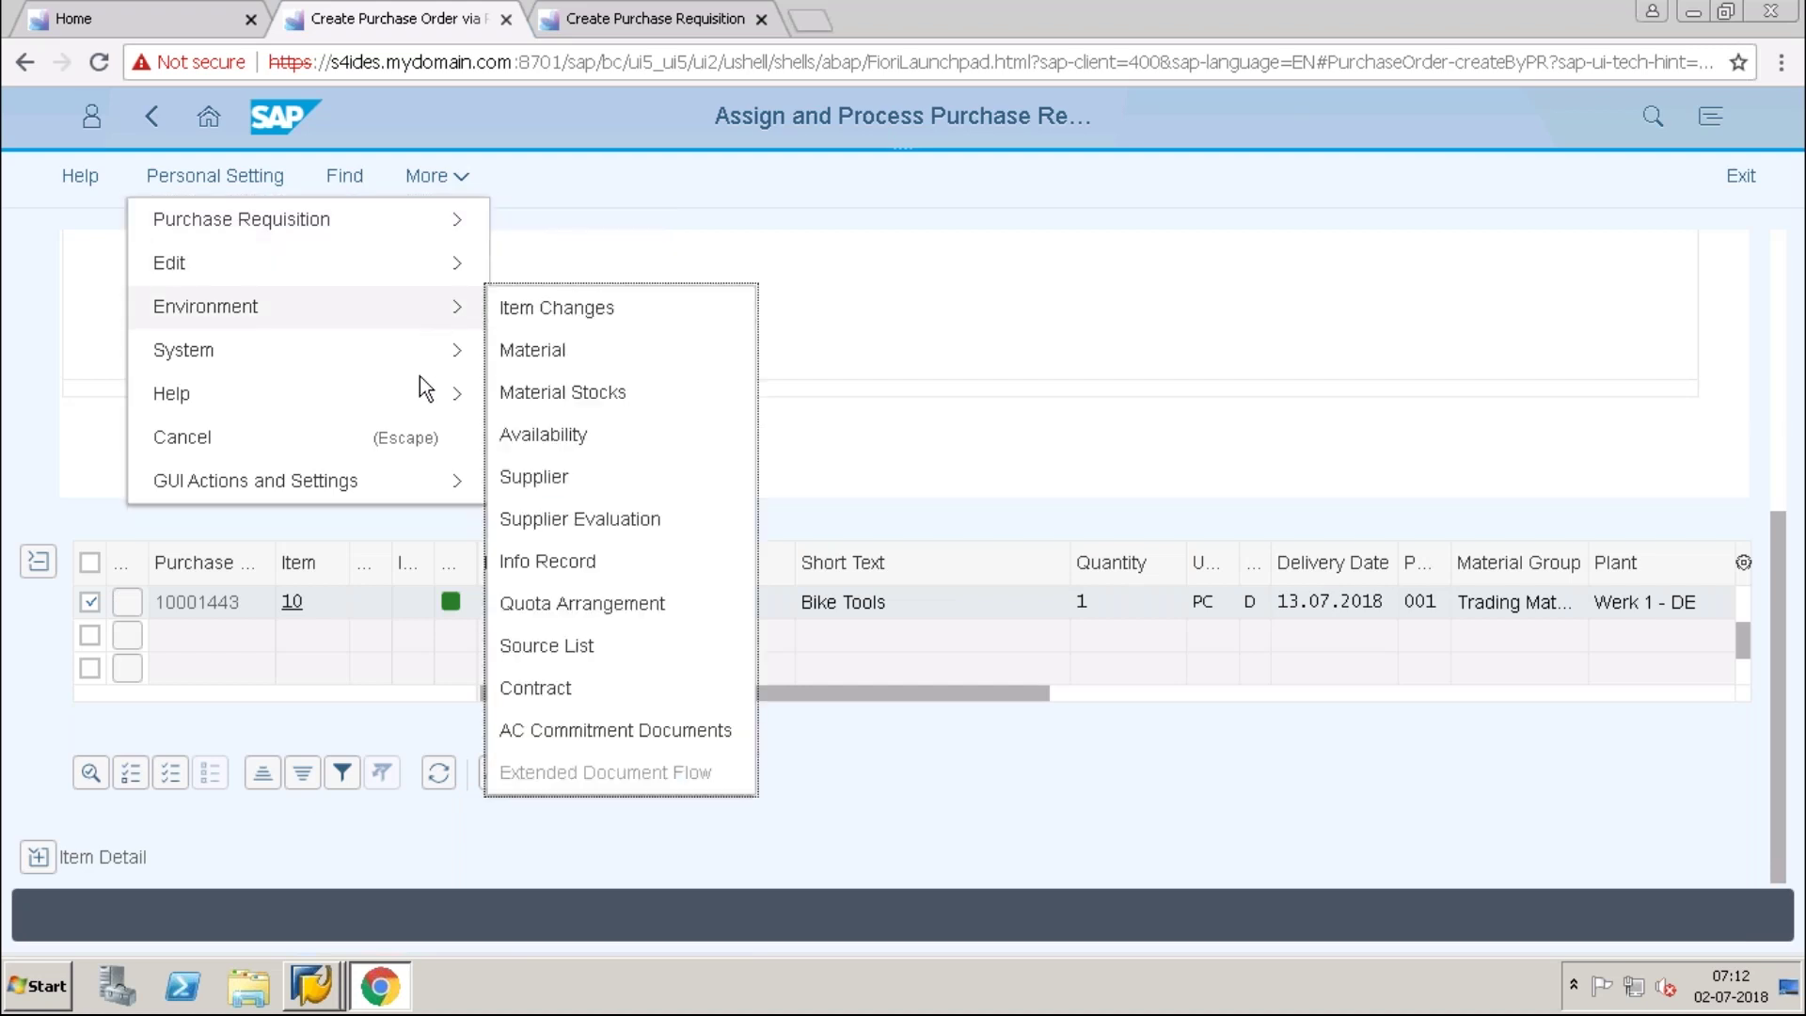
mouse_move(424, 396)
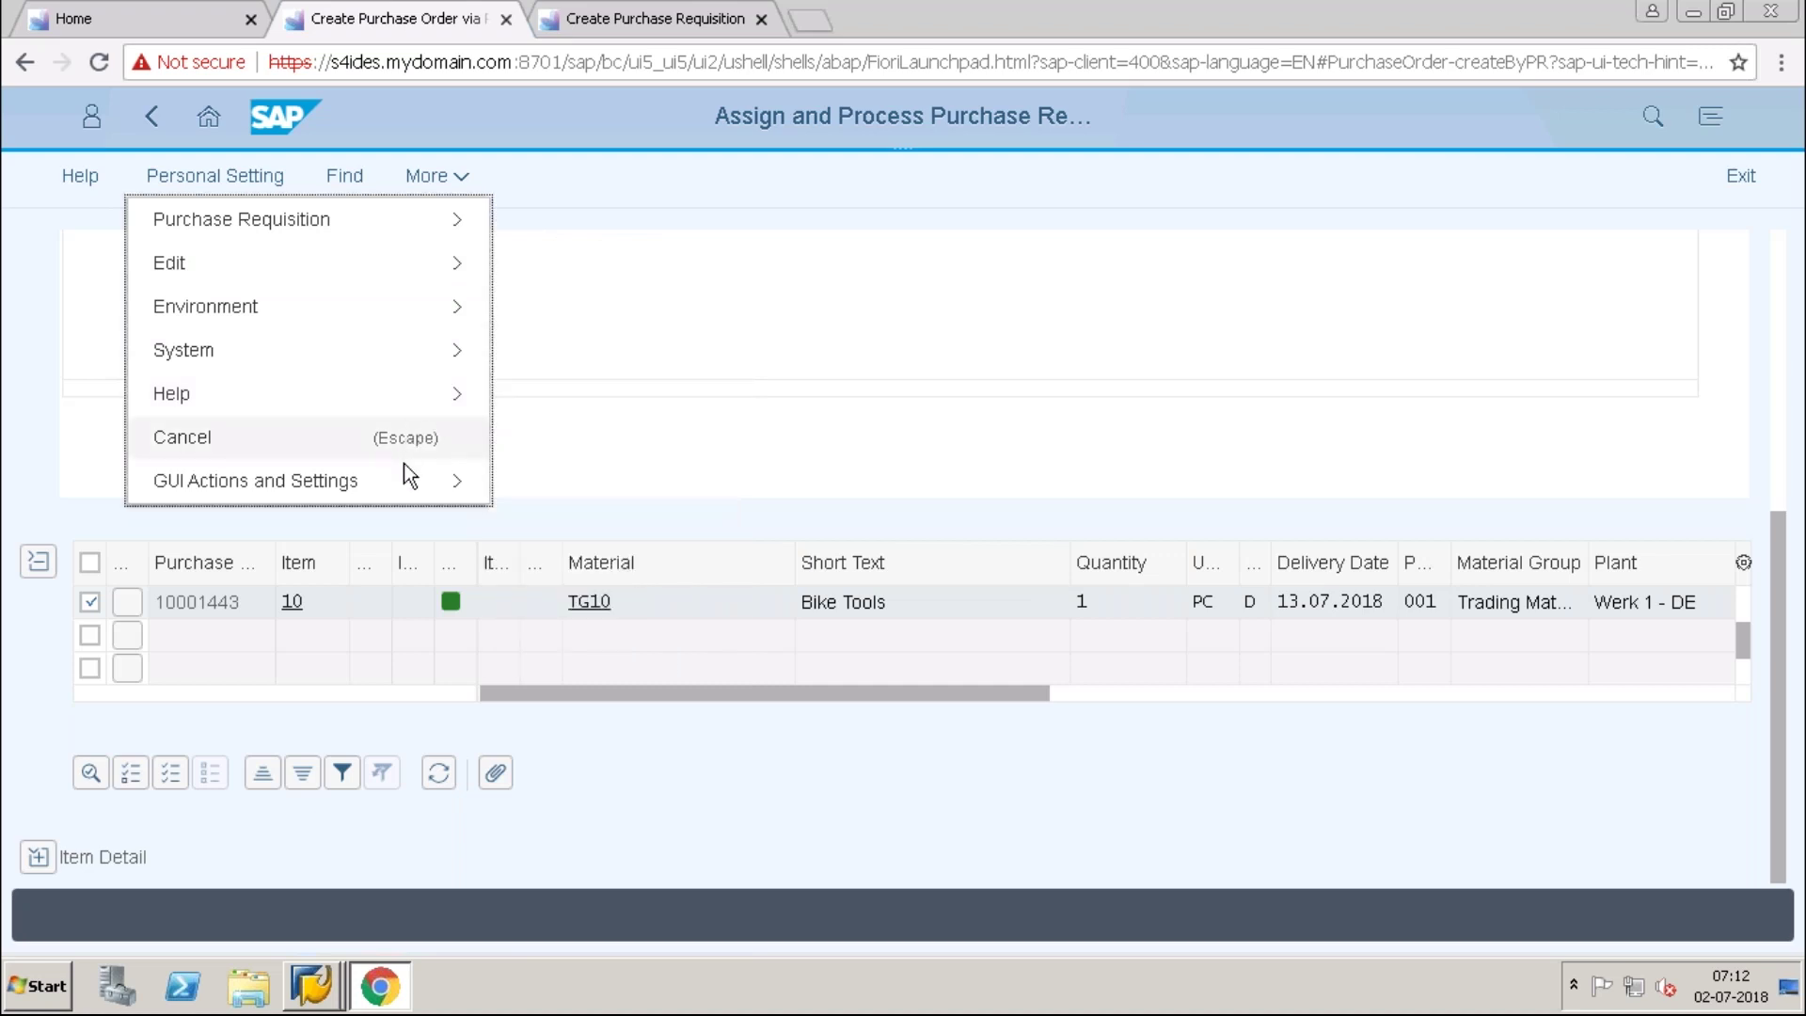
mouse_move(400, 484)
left_click(556, 785)
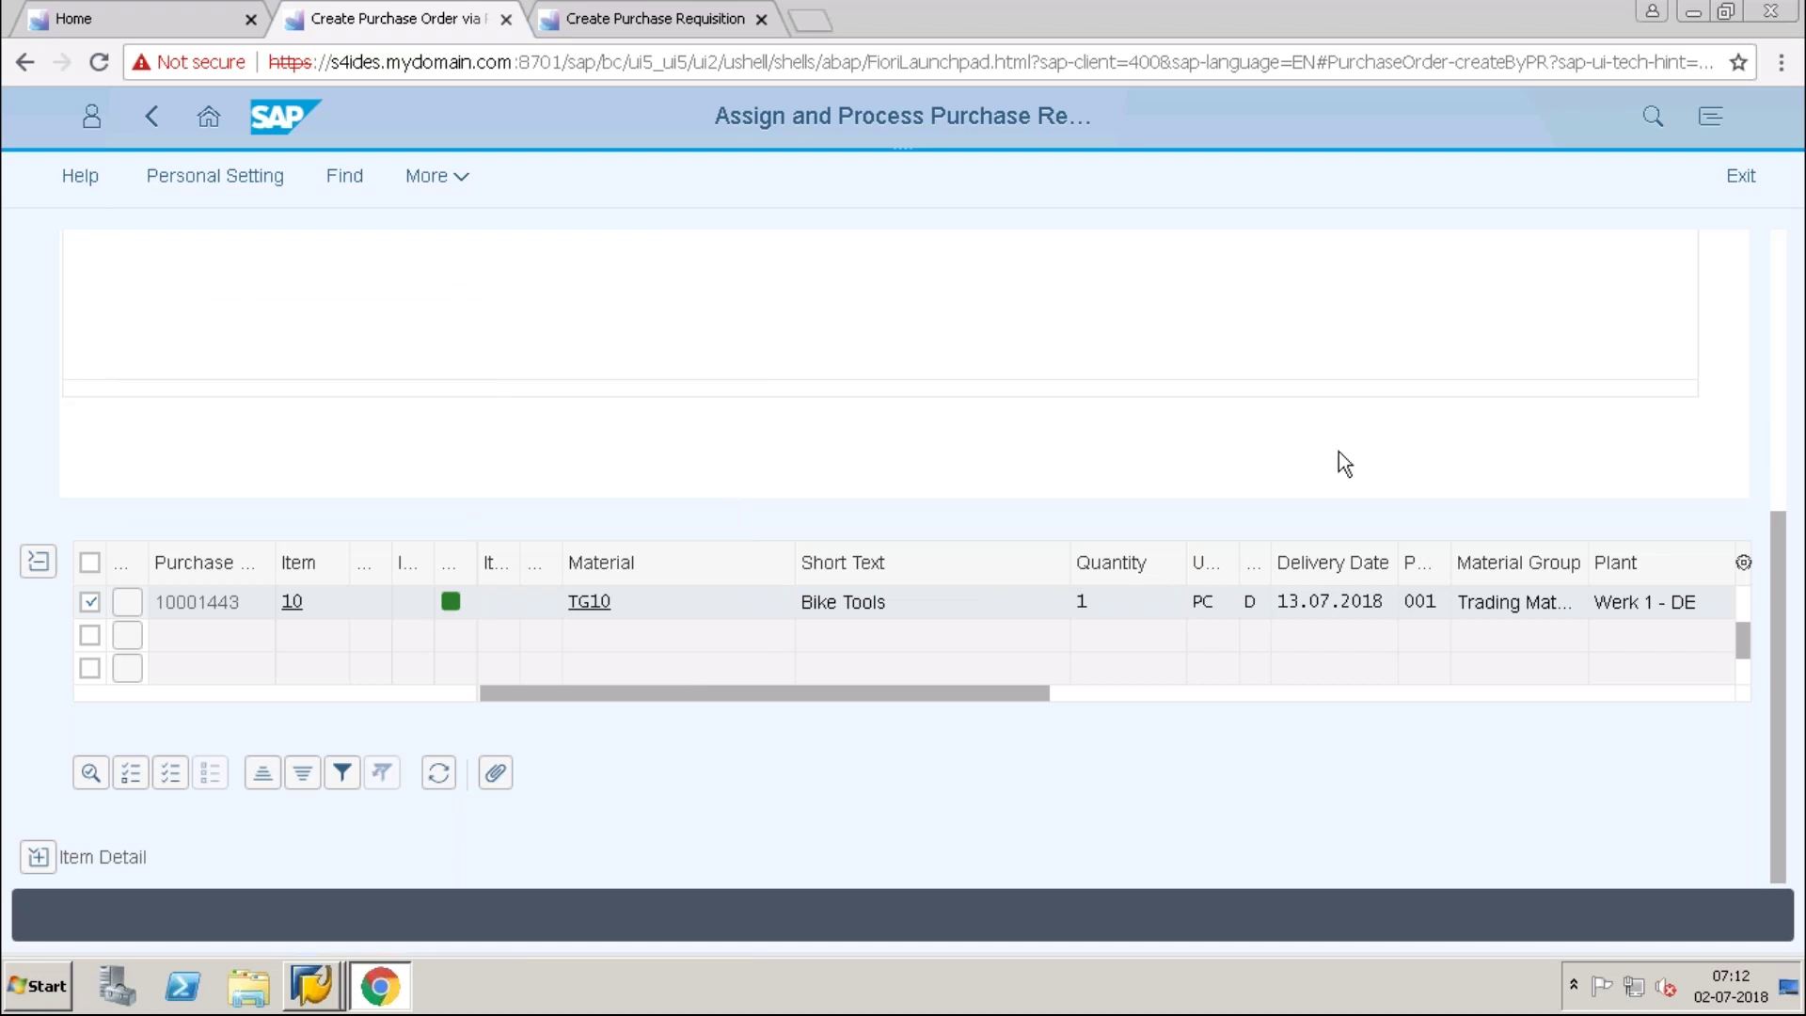
left_click_drag(1781, 701, 1787, 320)
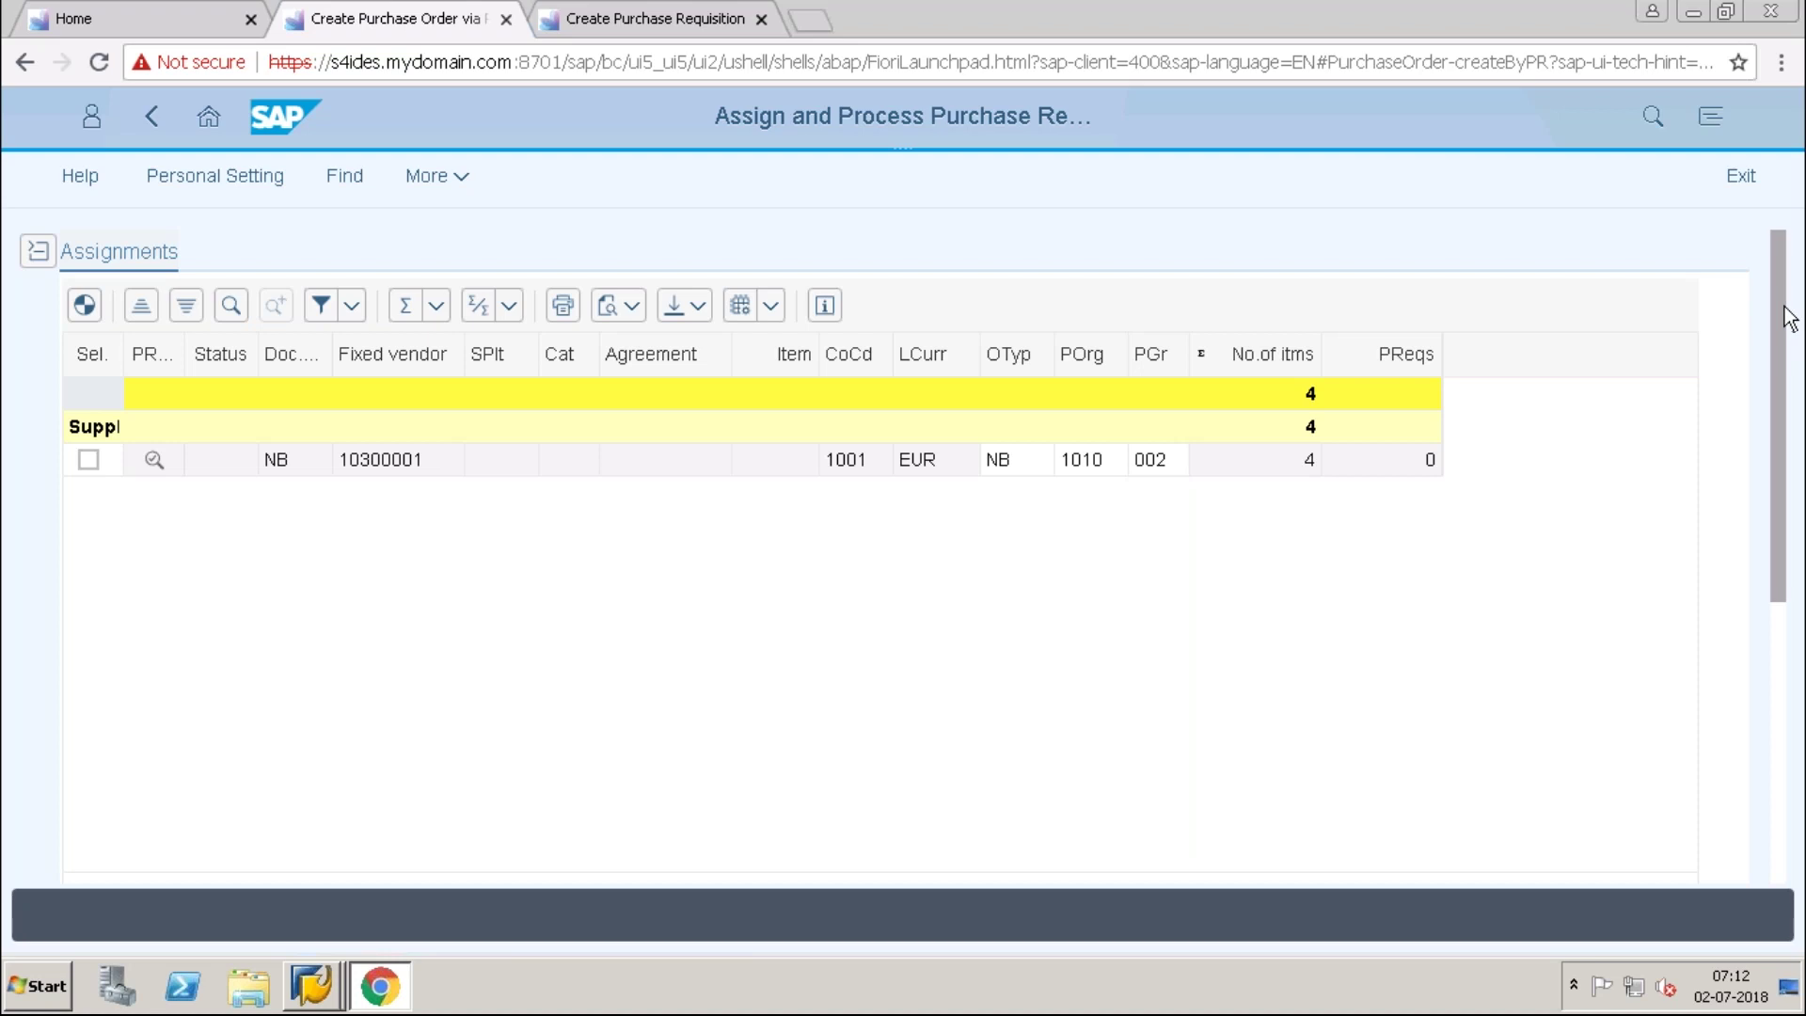
left_click_drag(1784, 318, 1775, 766)
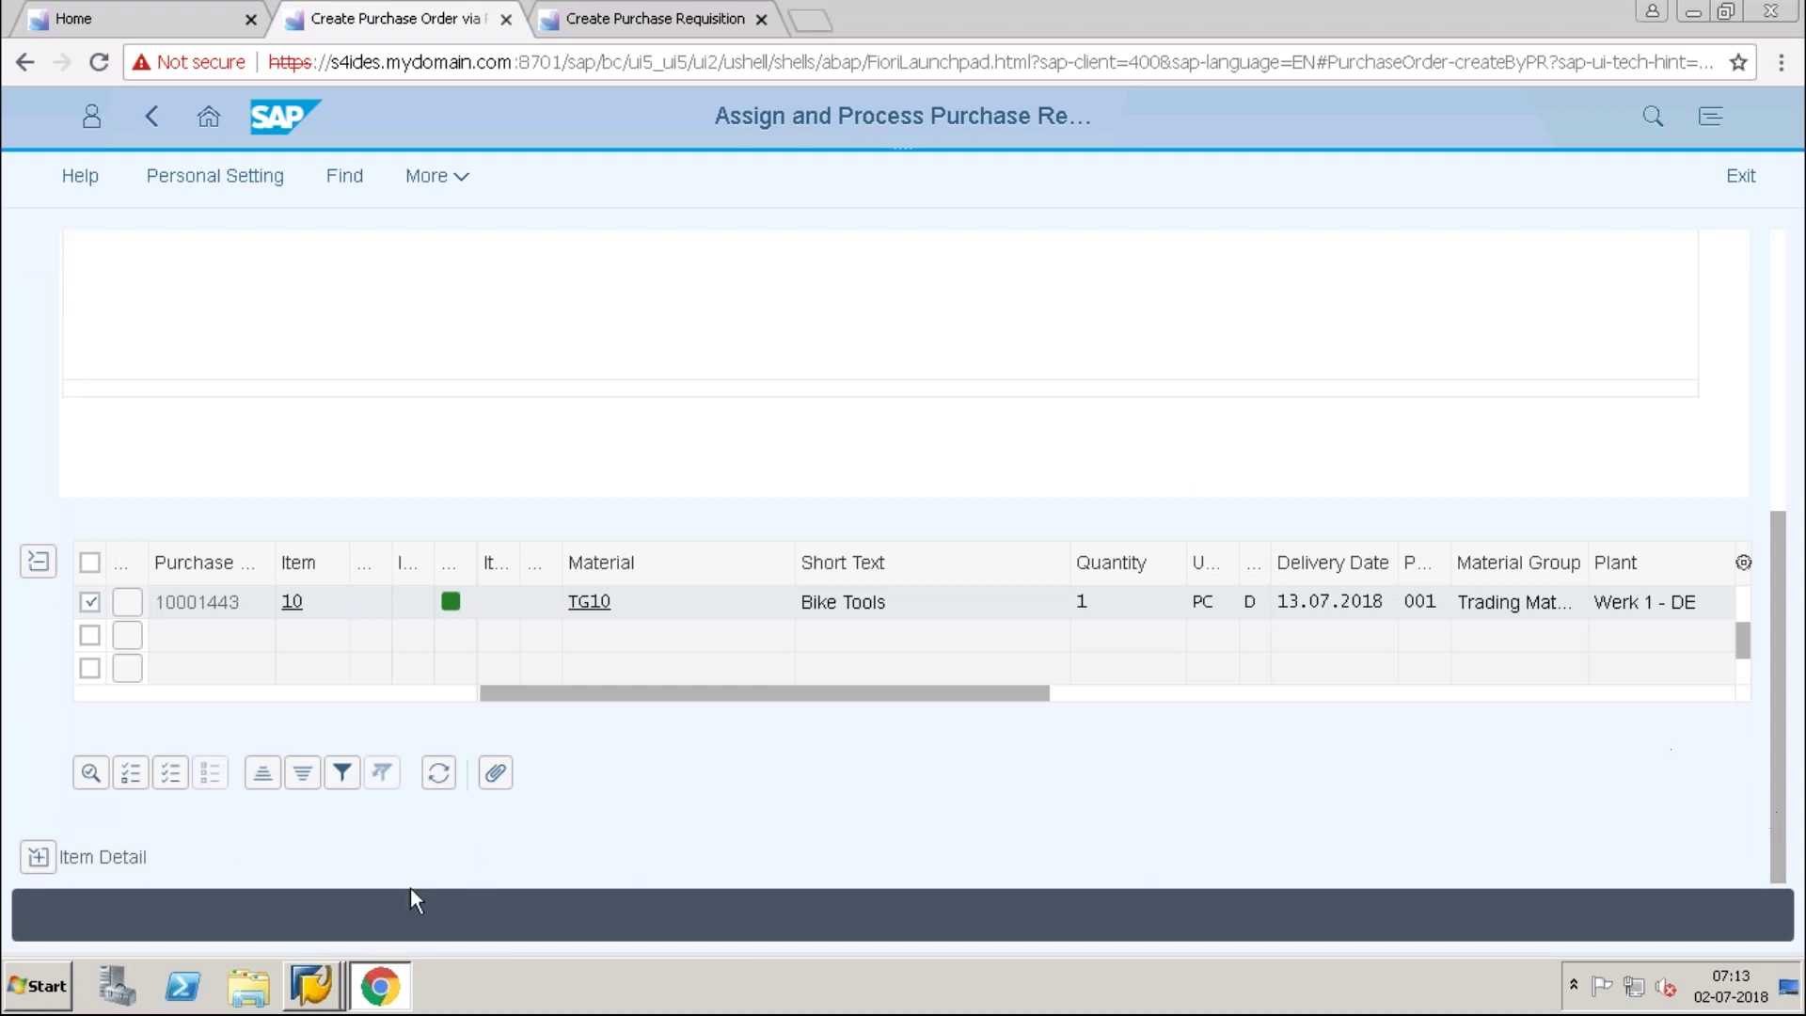
left_click(43, 564)
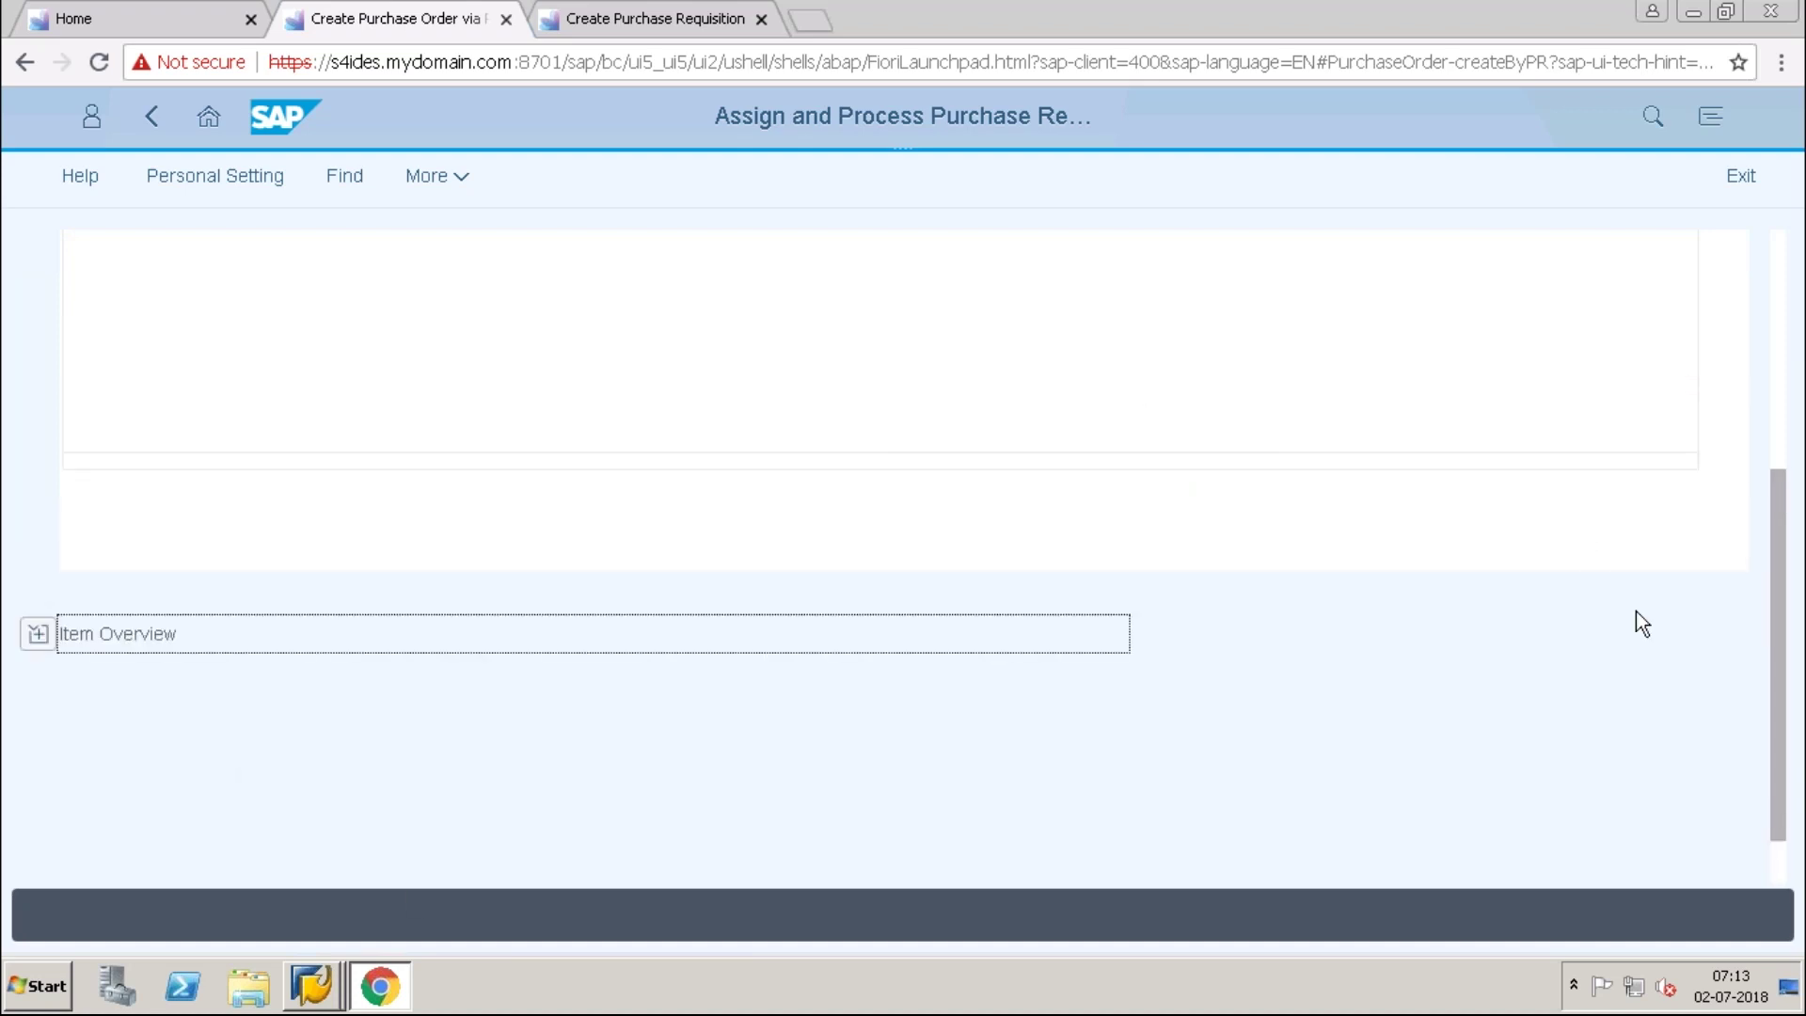
left_click_drag(1775, 703, 1797, 426)
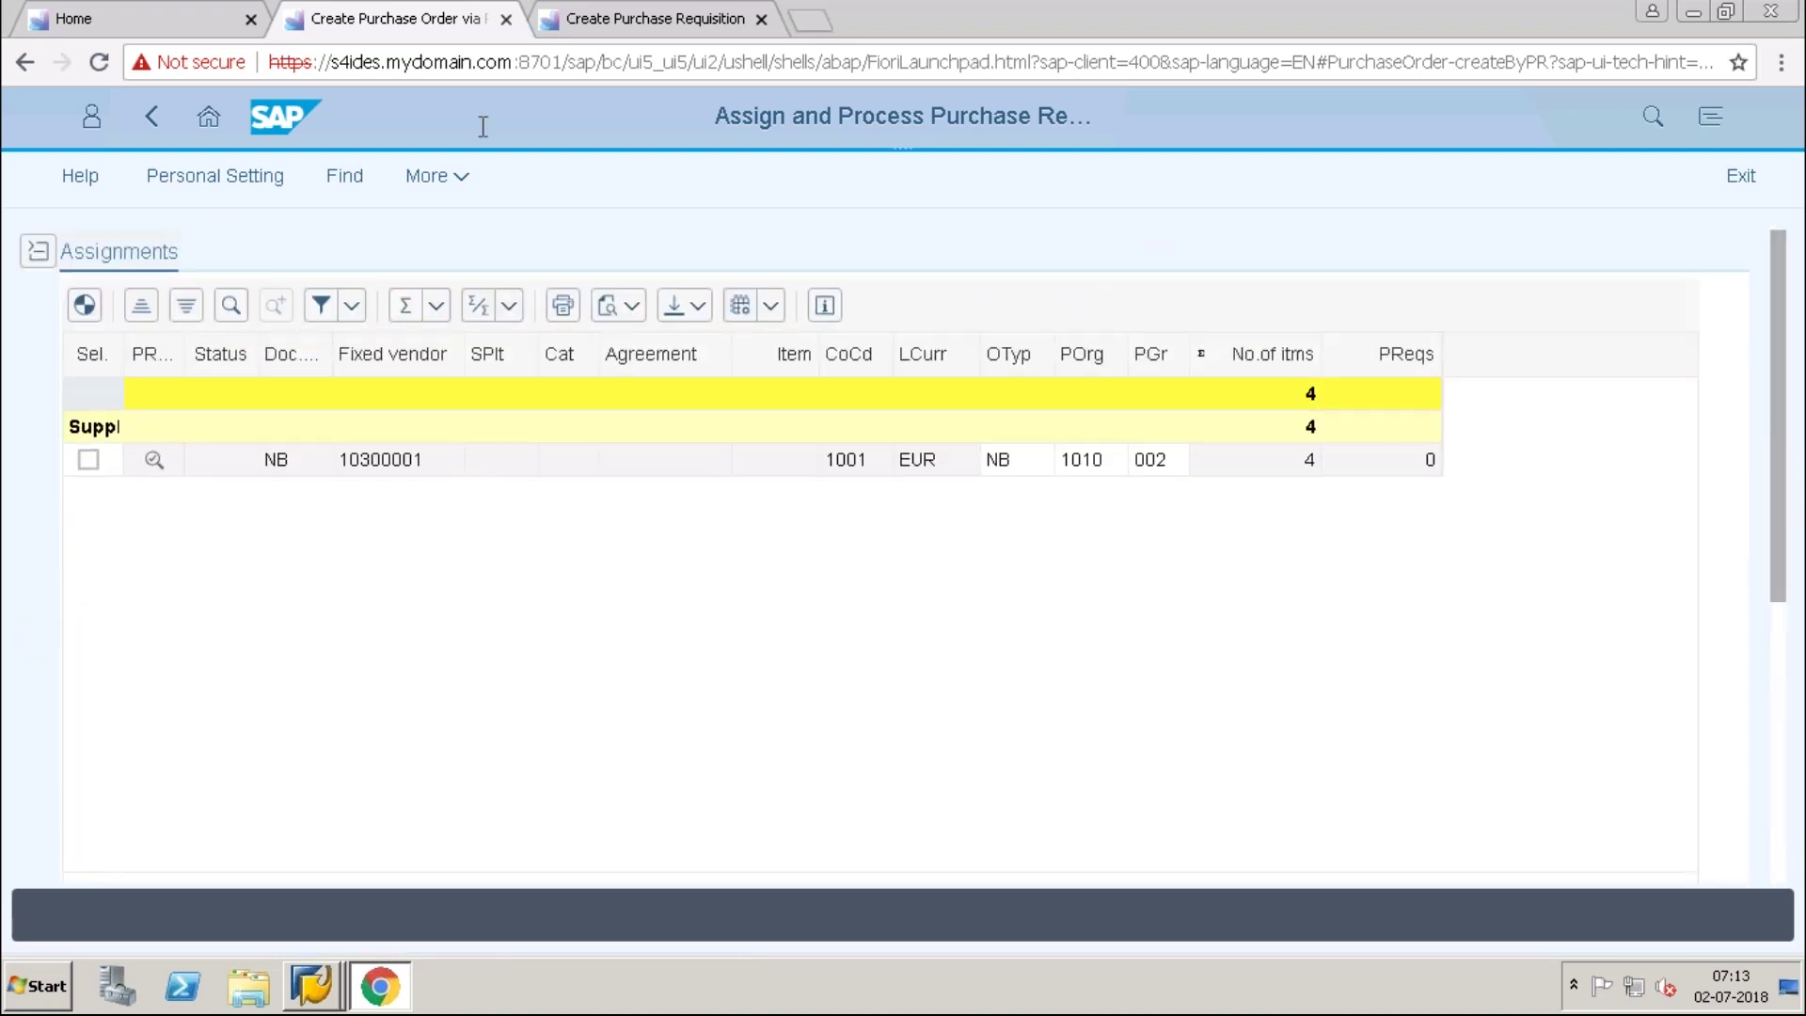
left_click(37, 252)
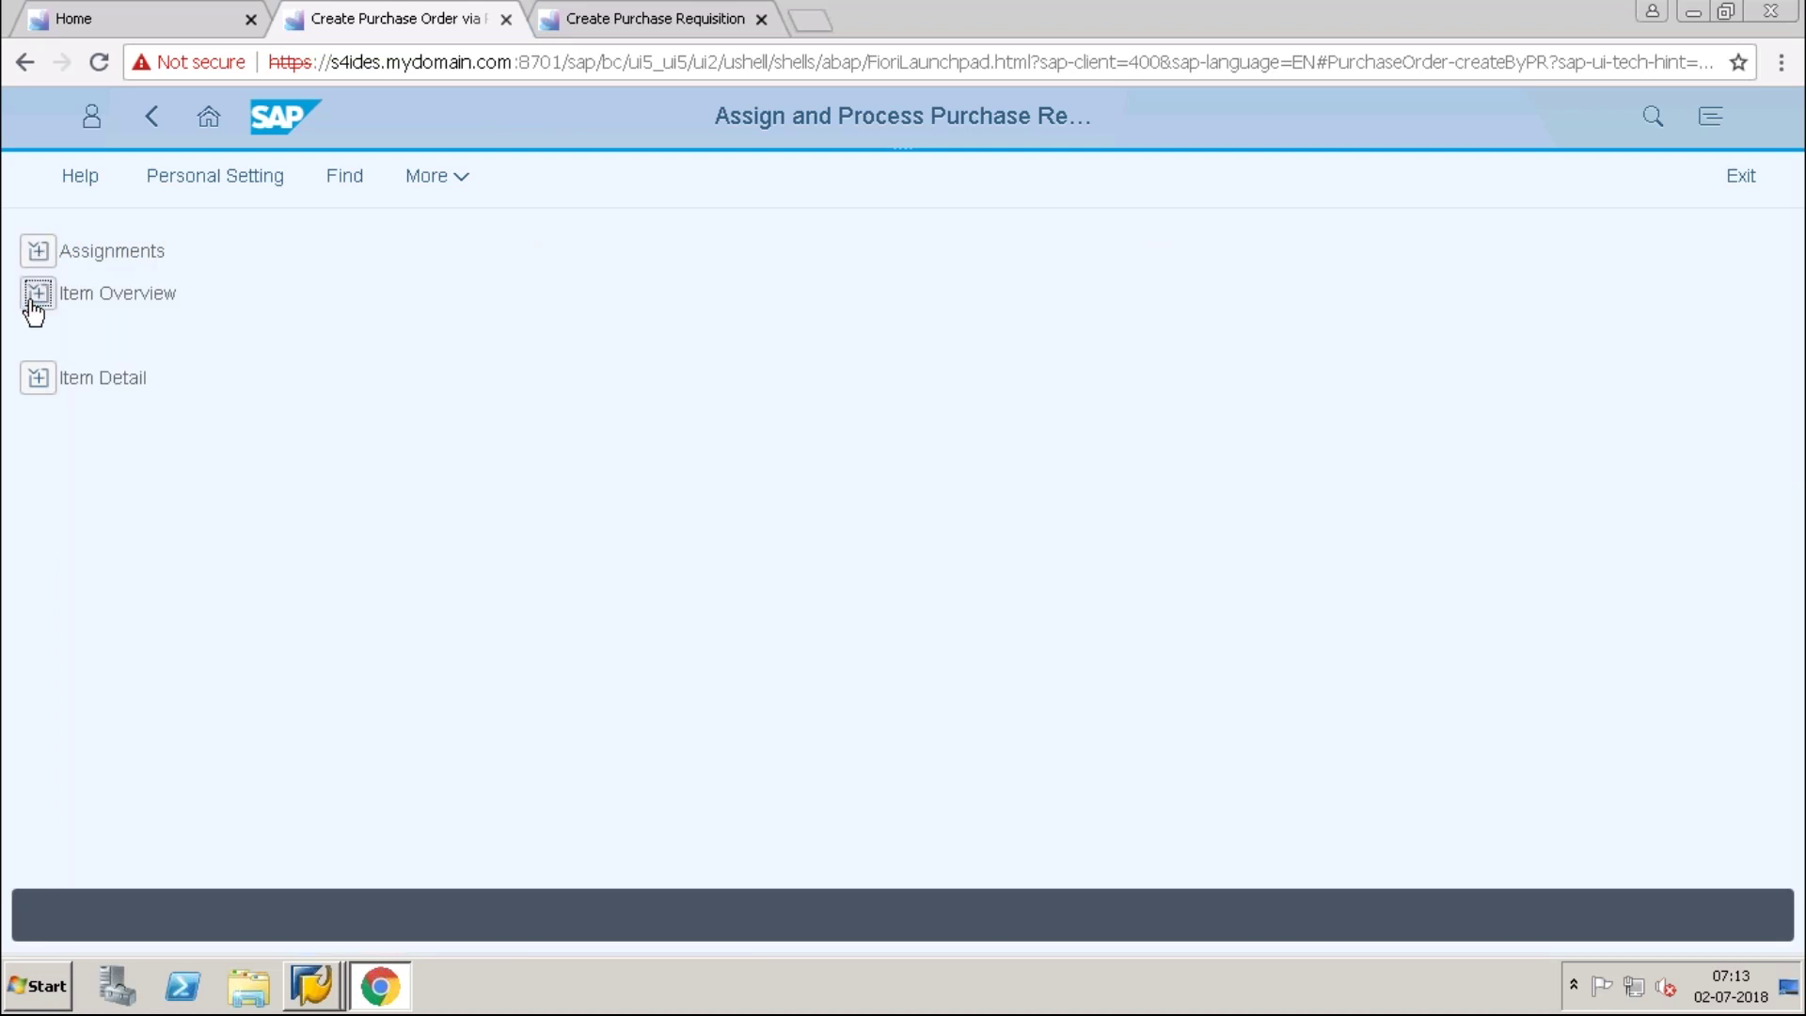
left_click(36, 296)
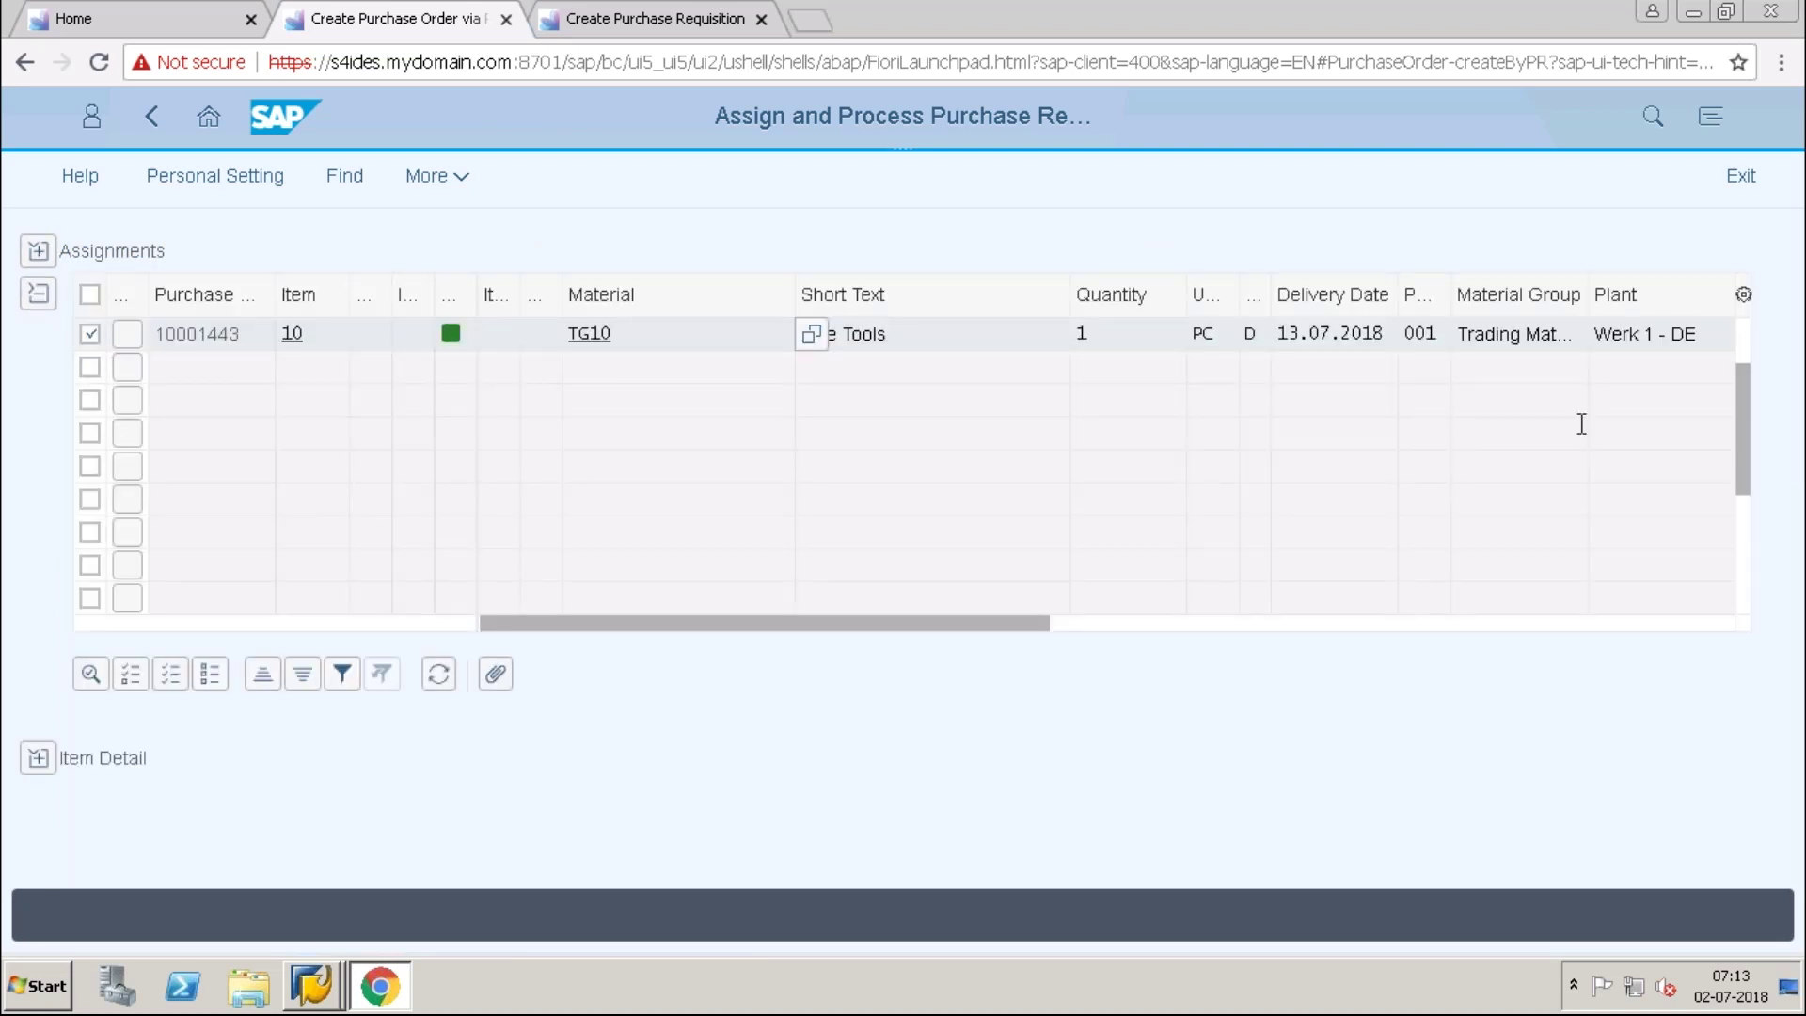
left_click_drag(1749, 405, 1749, 368)
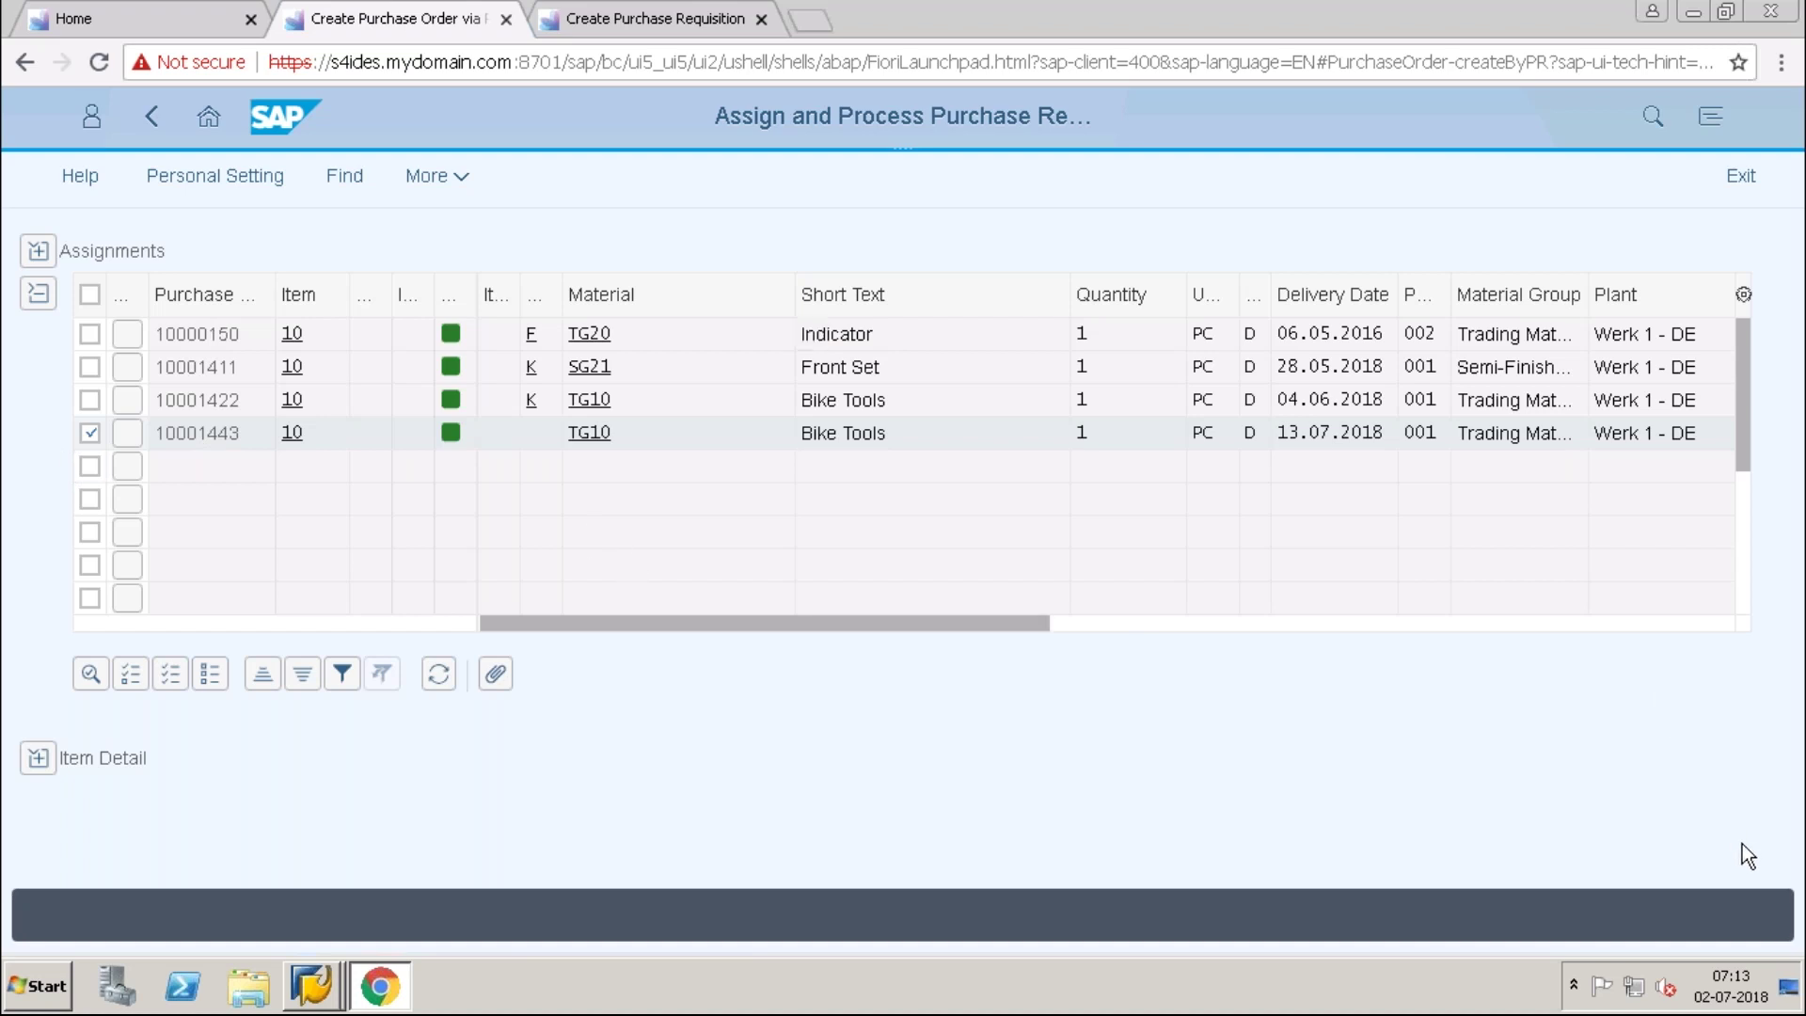
left_click(38, 252)
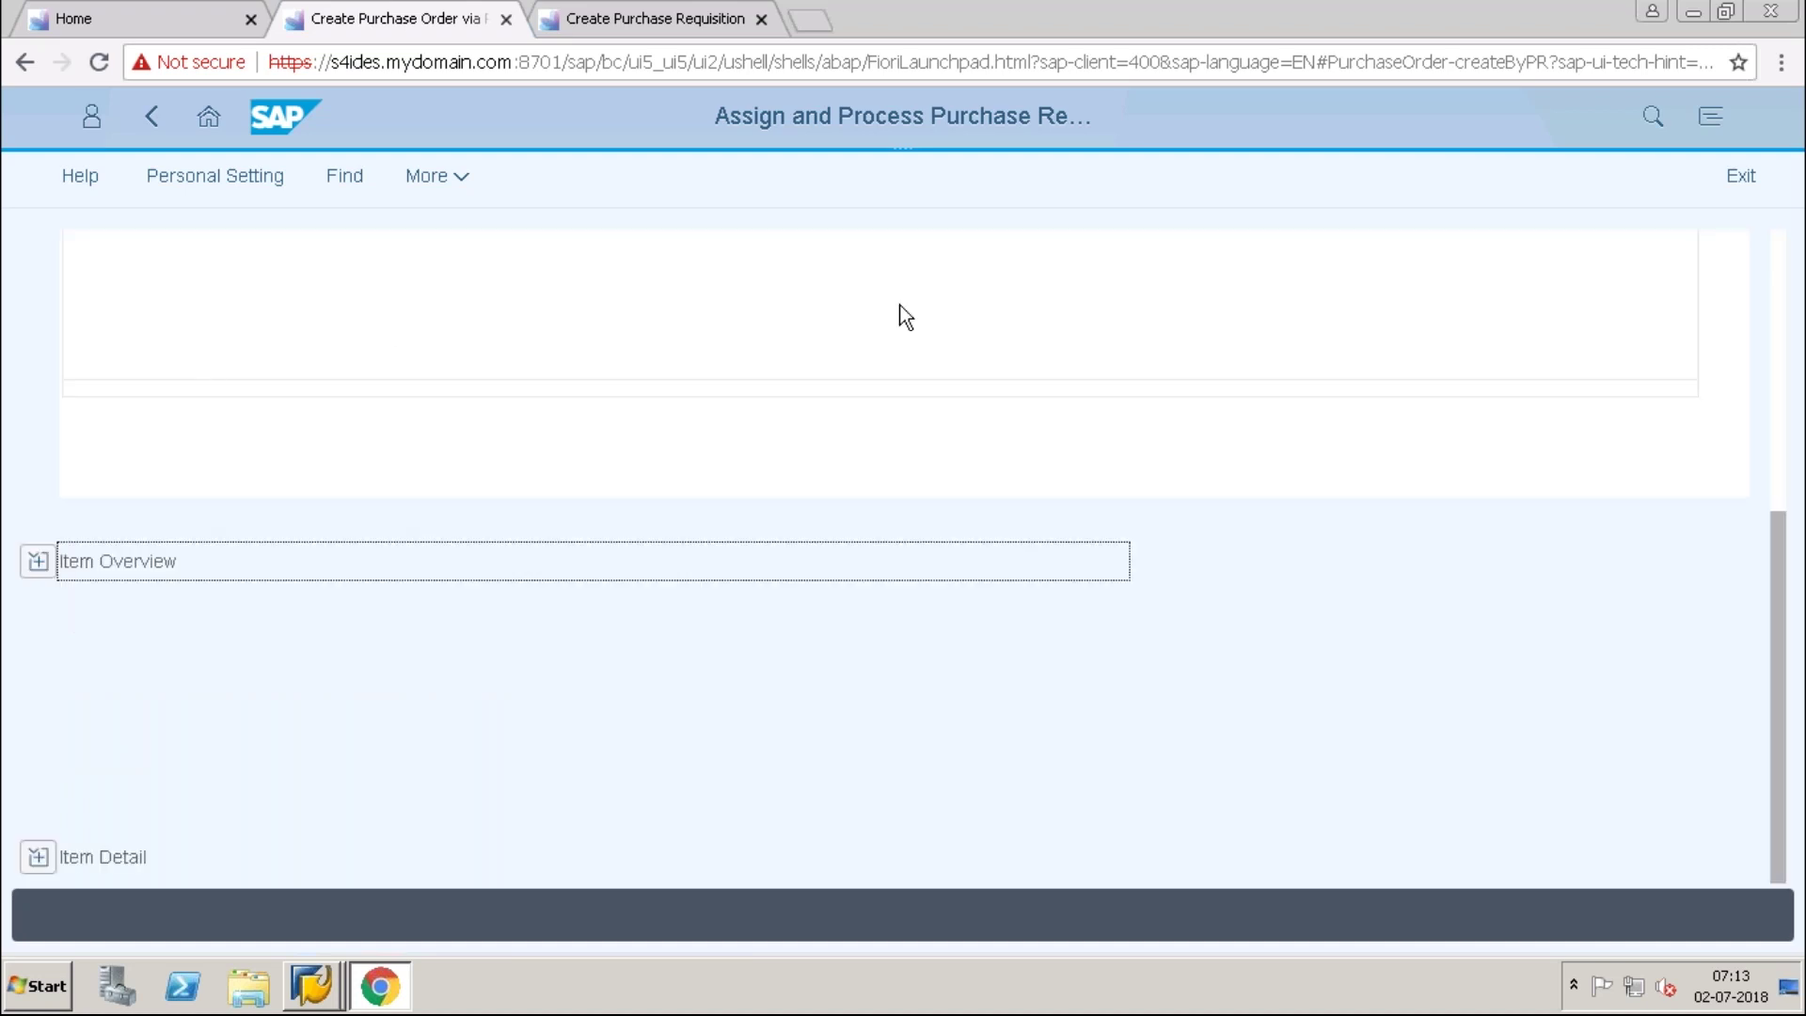
left_click(1777, 316)
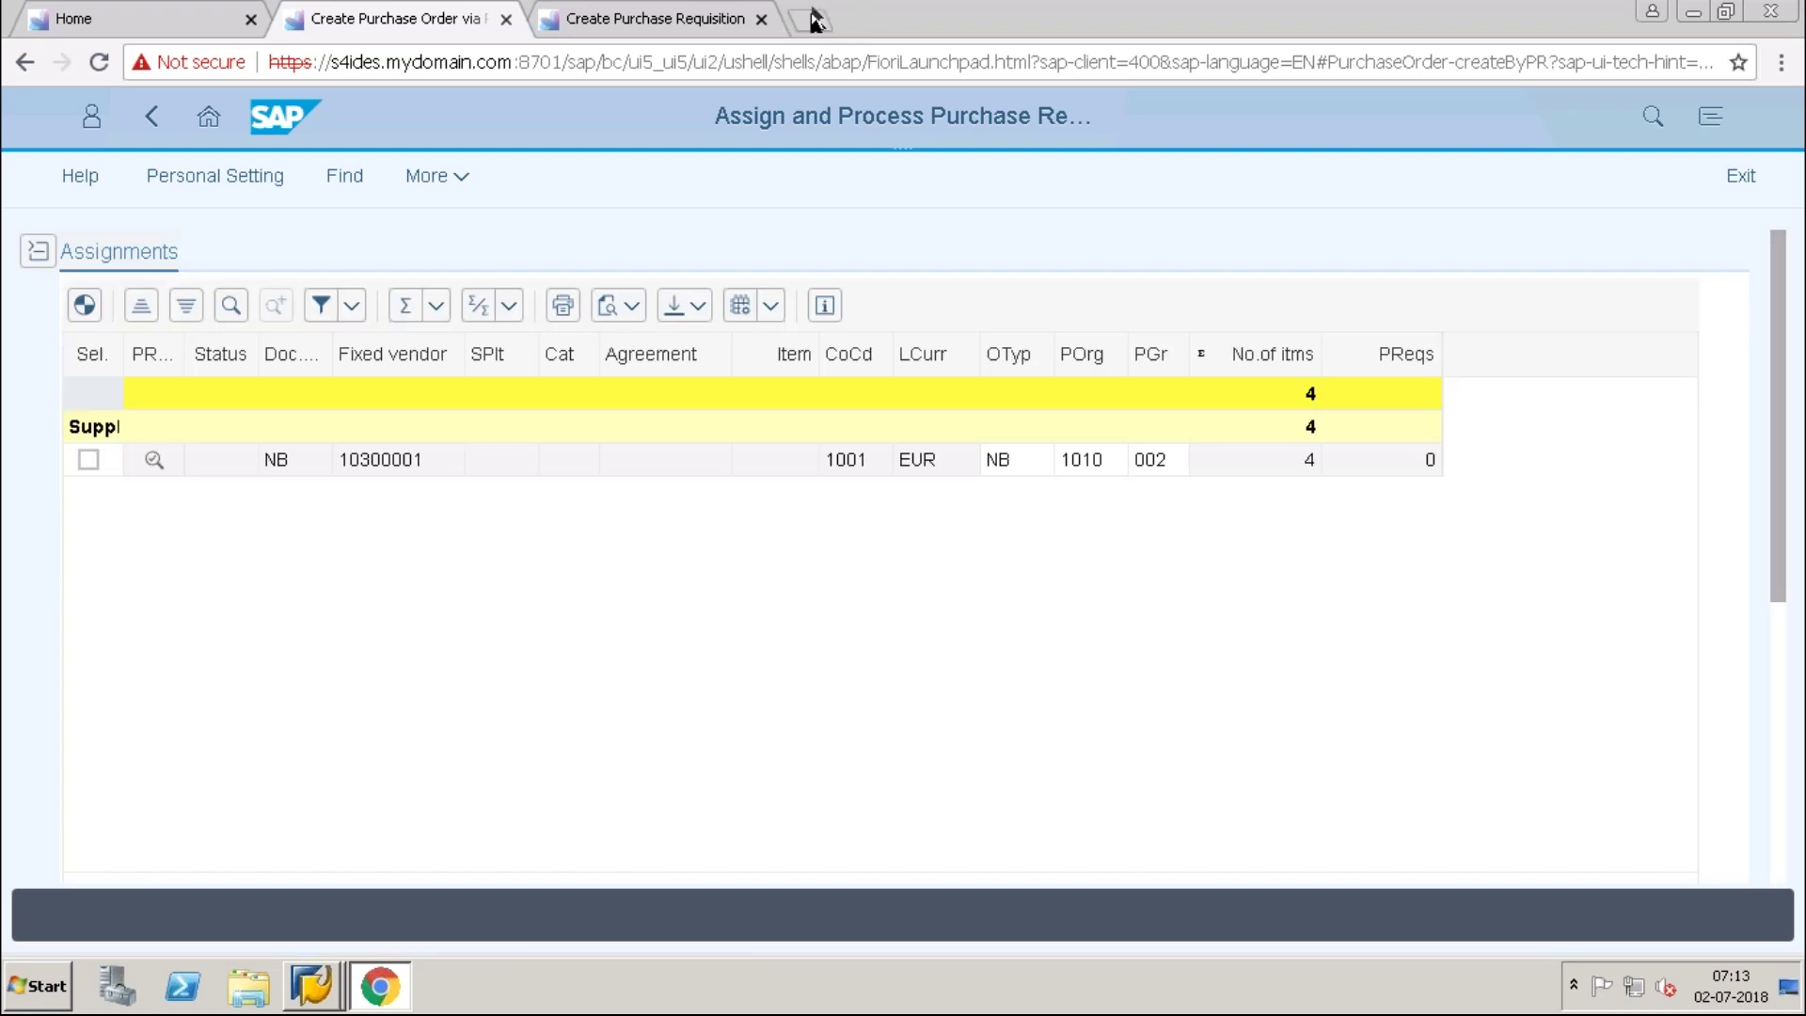
Close the Create Purchase Requisition and Create Purchase Order tabs.
left_click(666, 26)
left_click(762, 19)
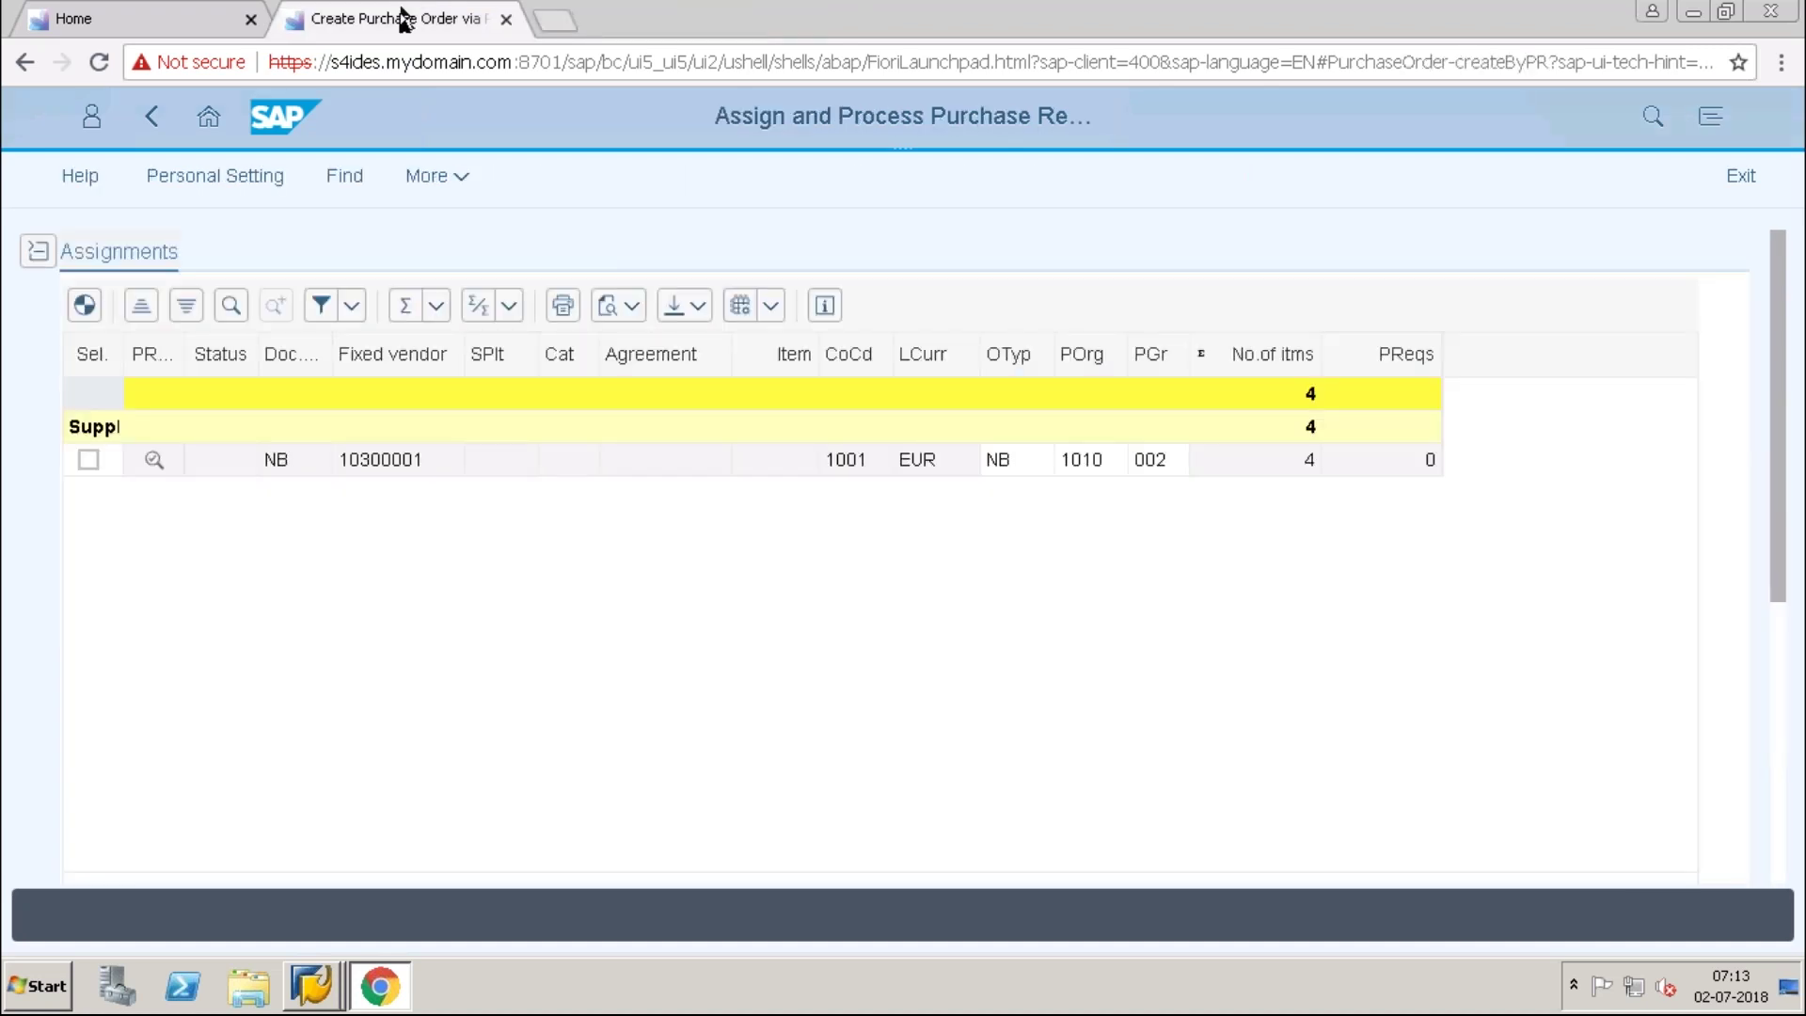
left_click(1066, 127)
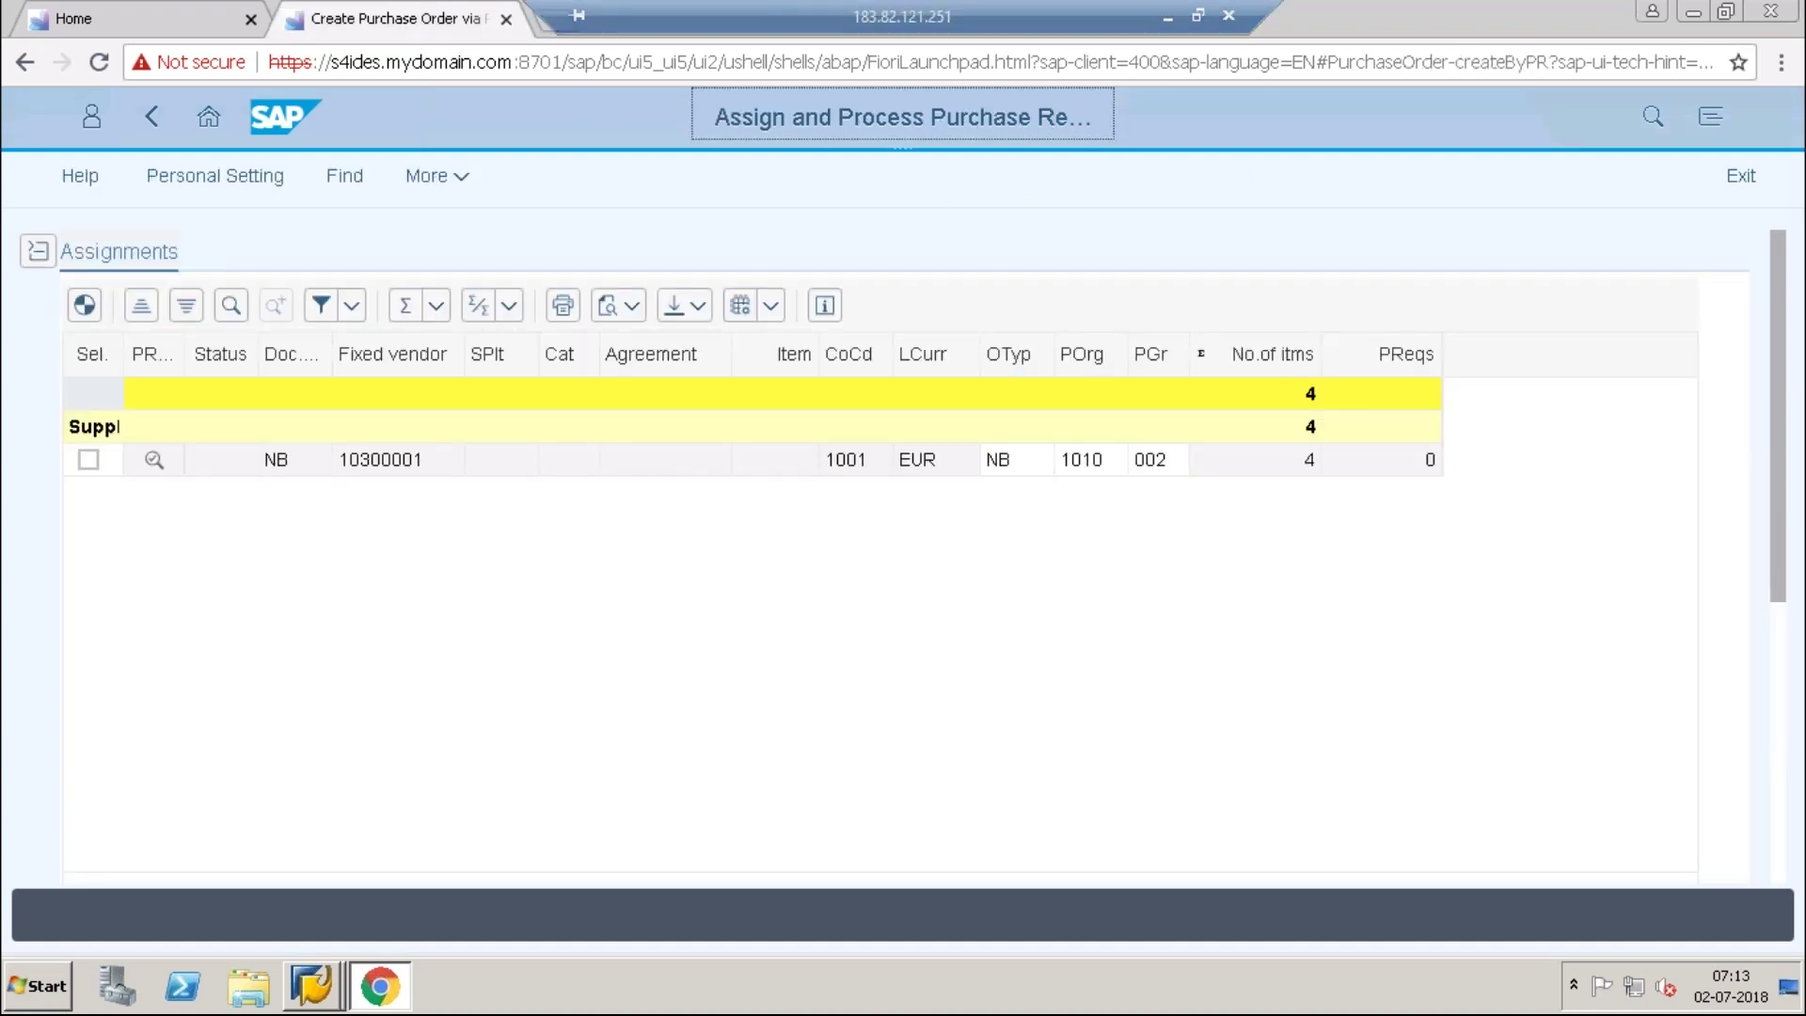
triple_click(1045, 115)
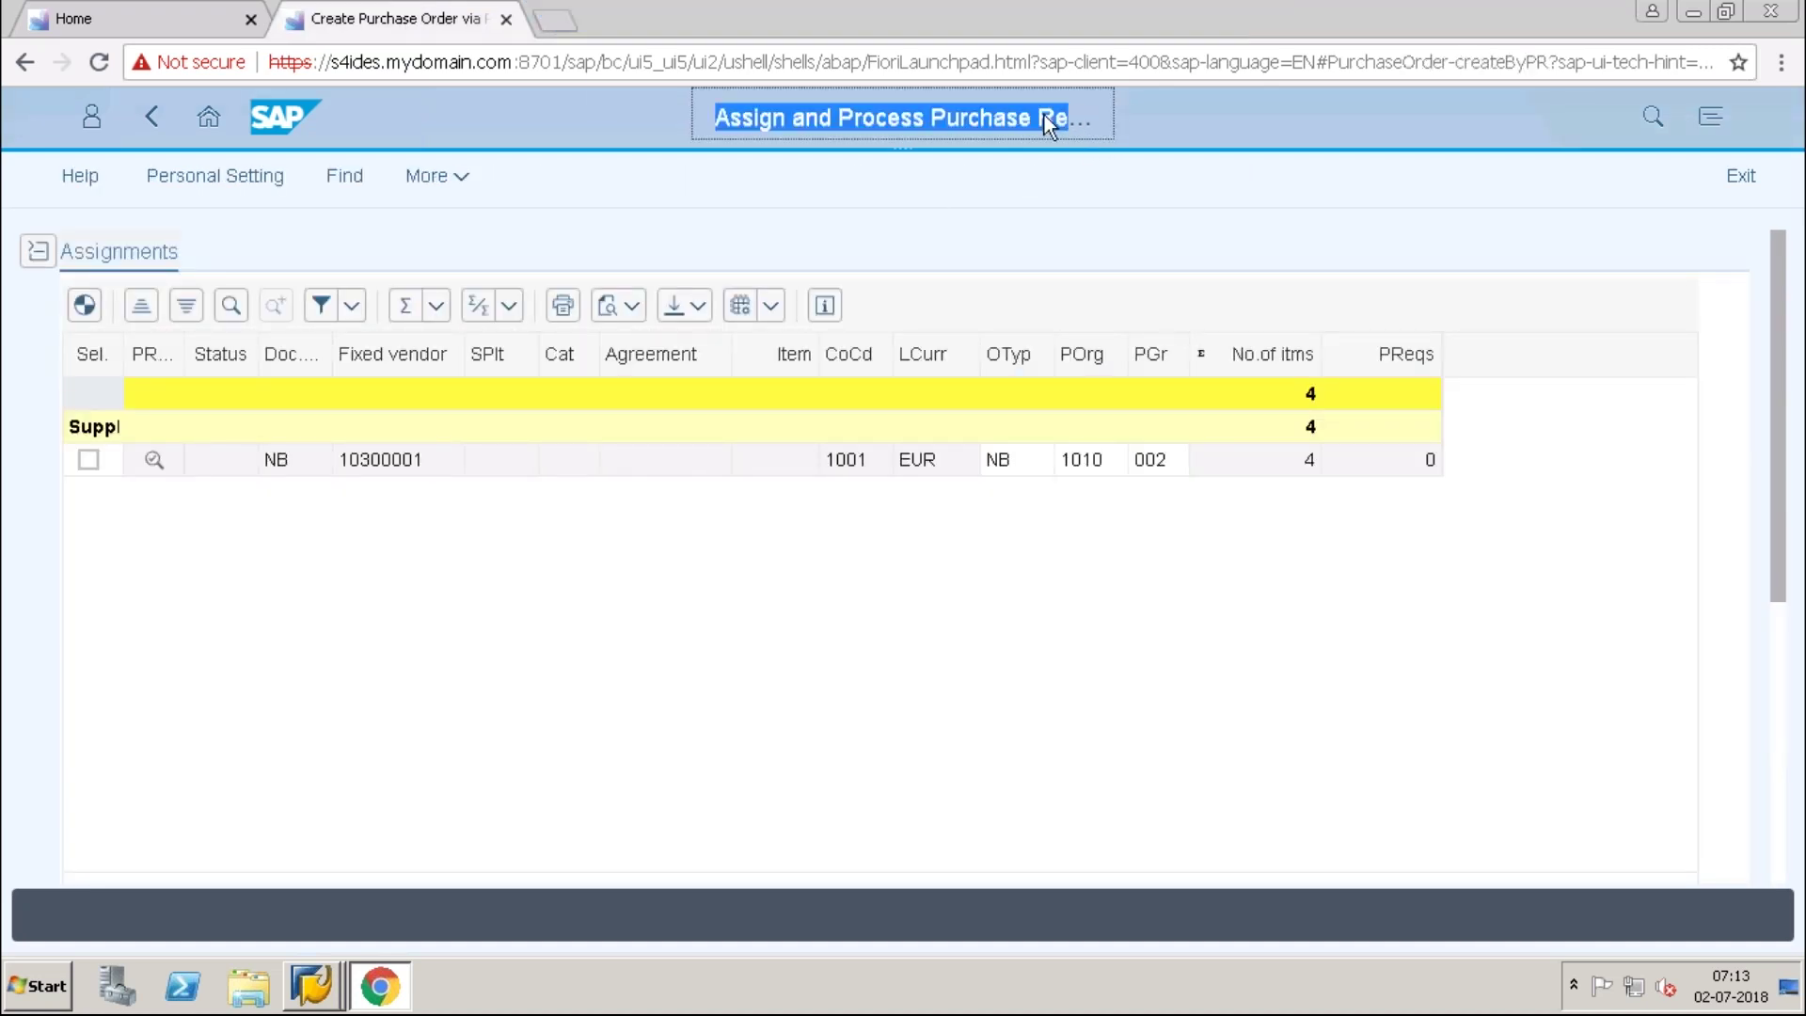
left_click(504, 20)
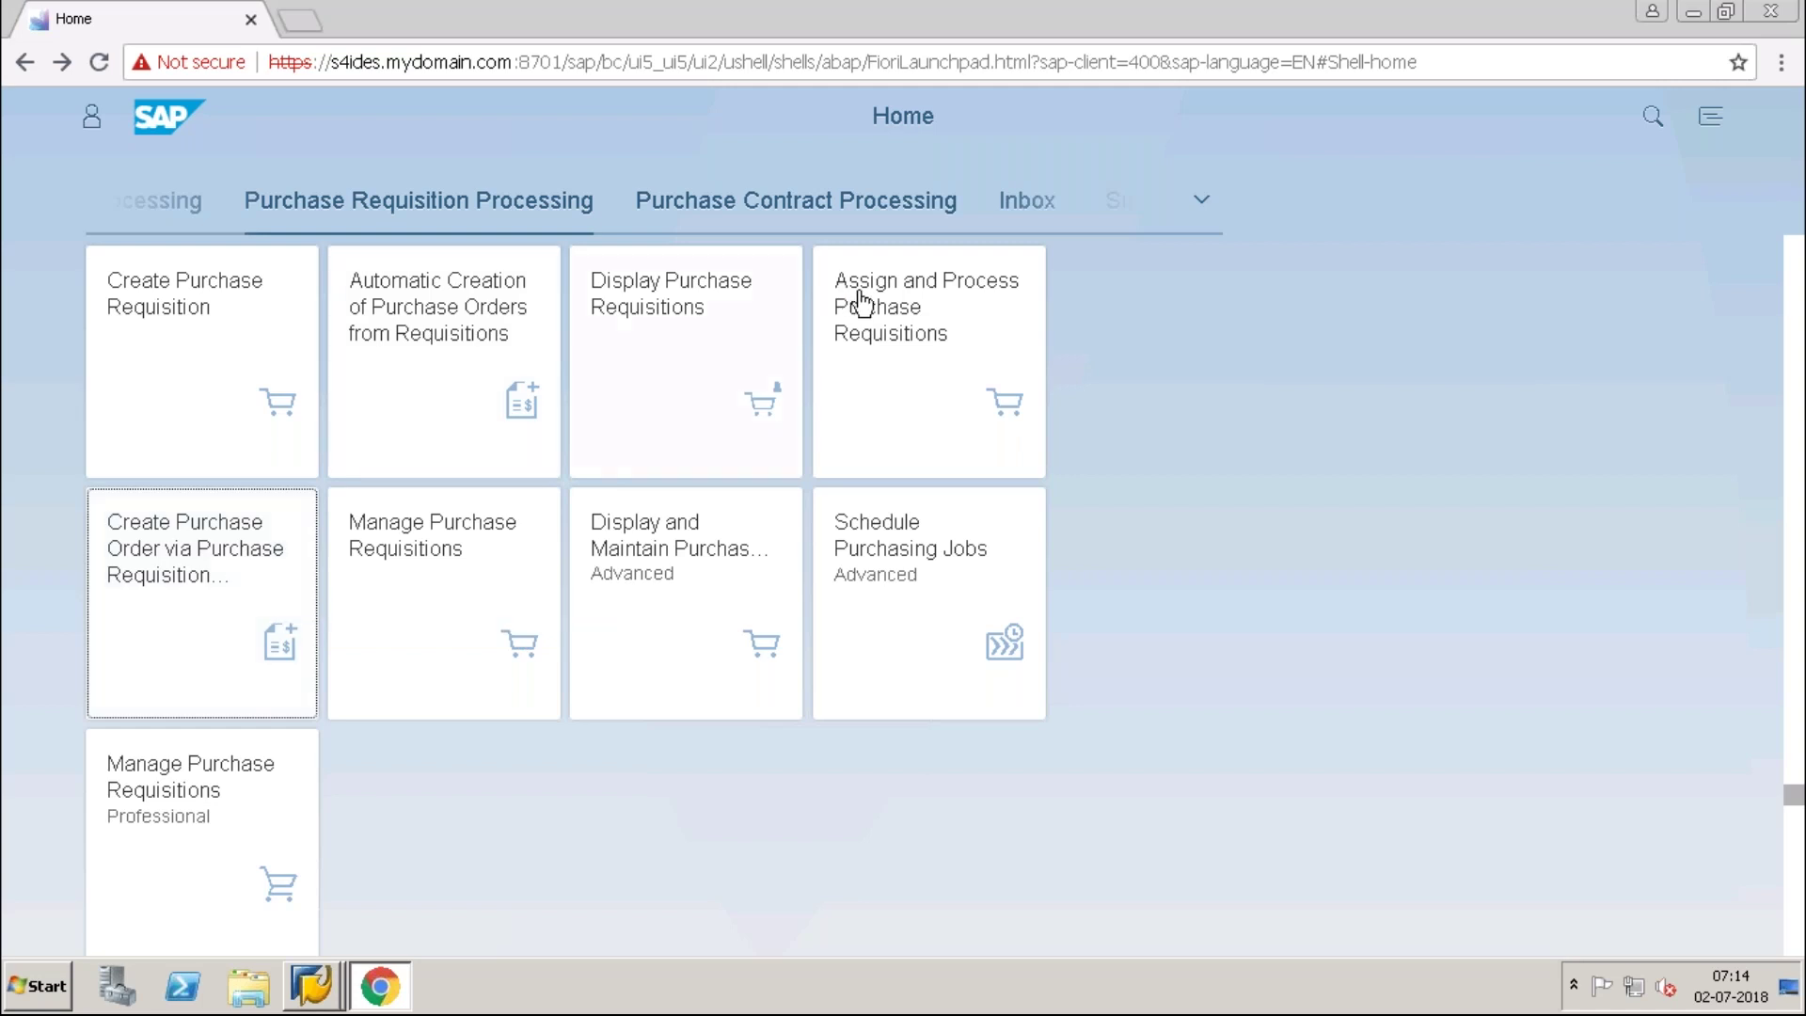
Open the Assign and Process Purchase Requisitions app from Home.
left_click(181, 645)
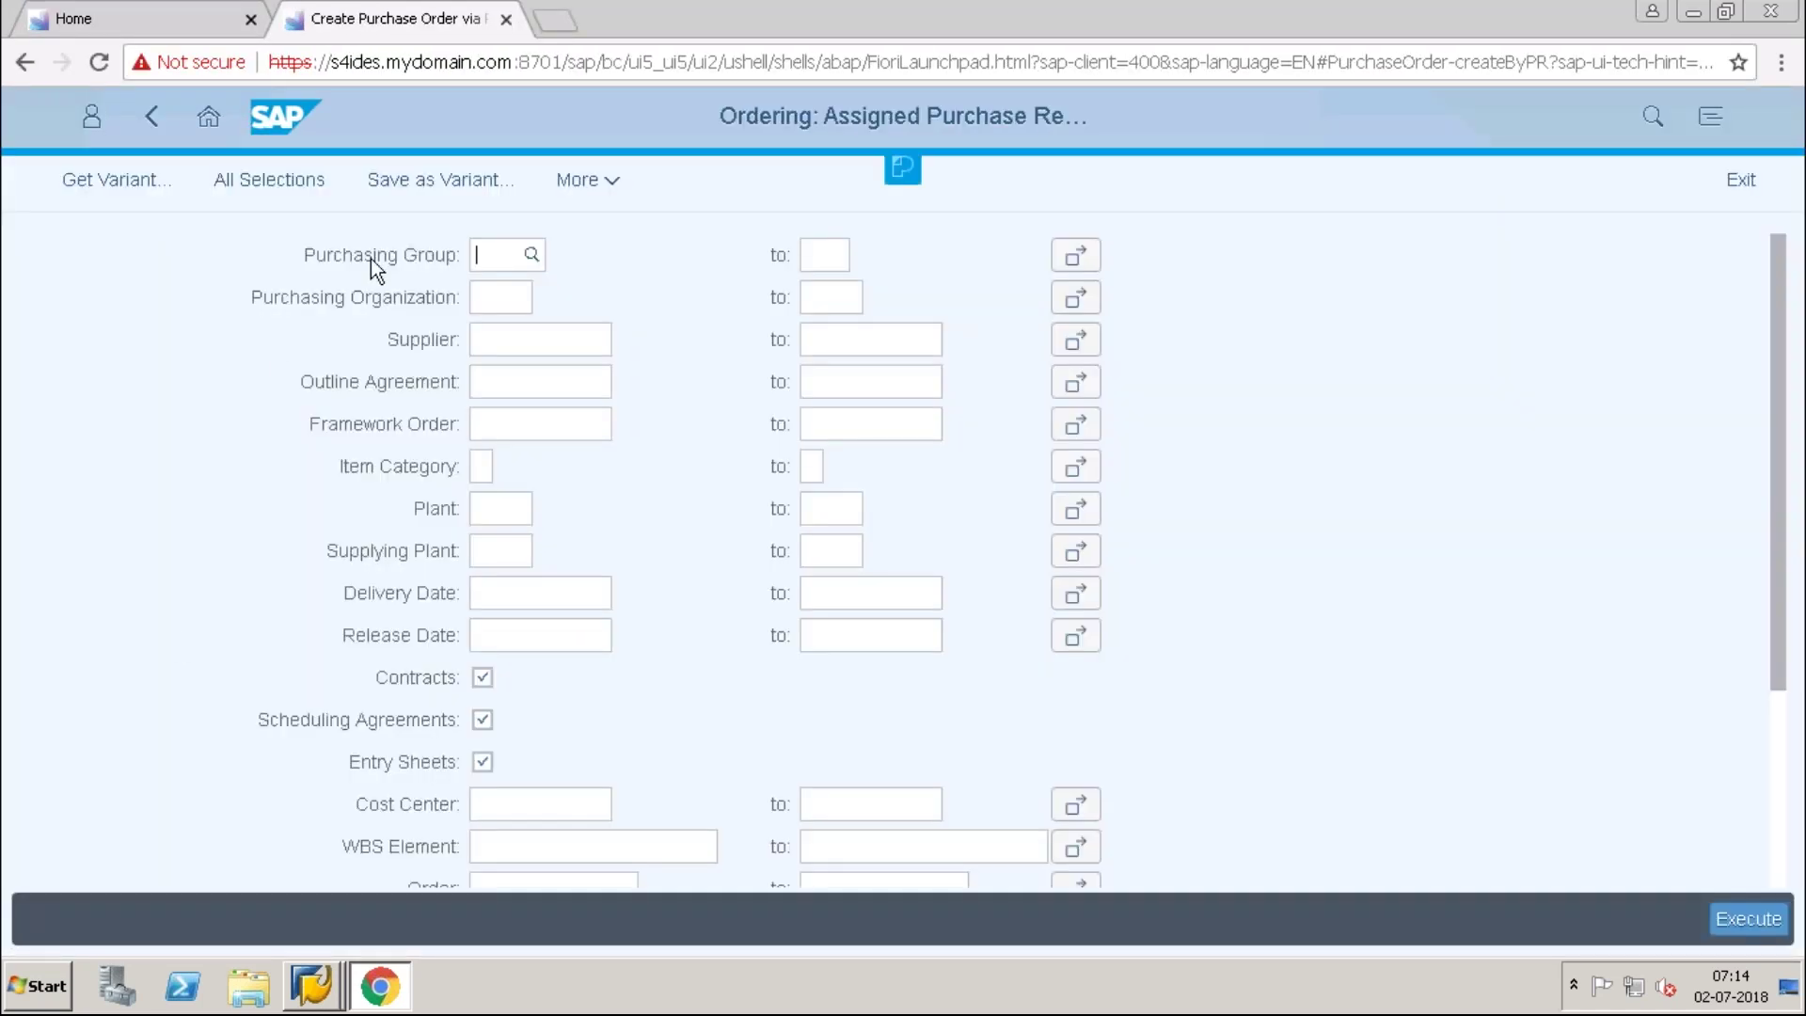
left_click(506, 19)
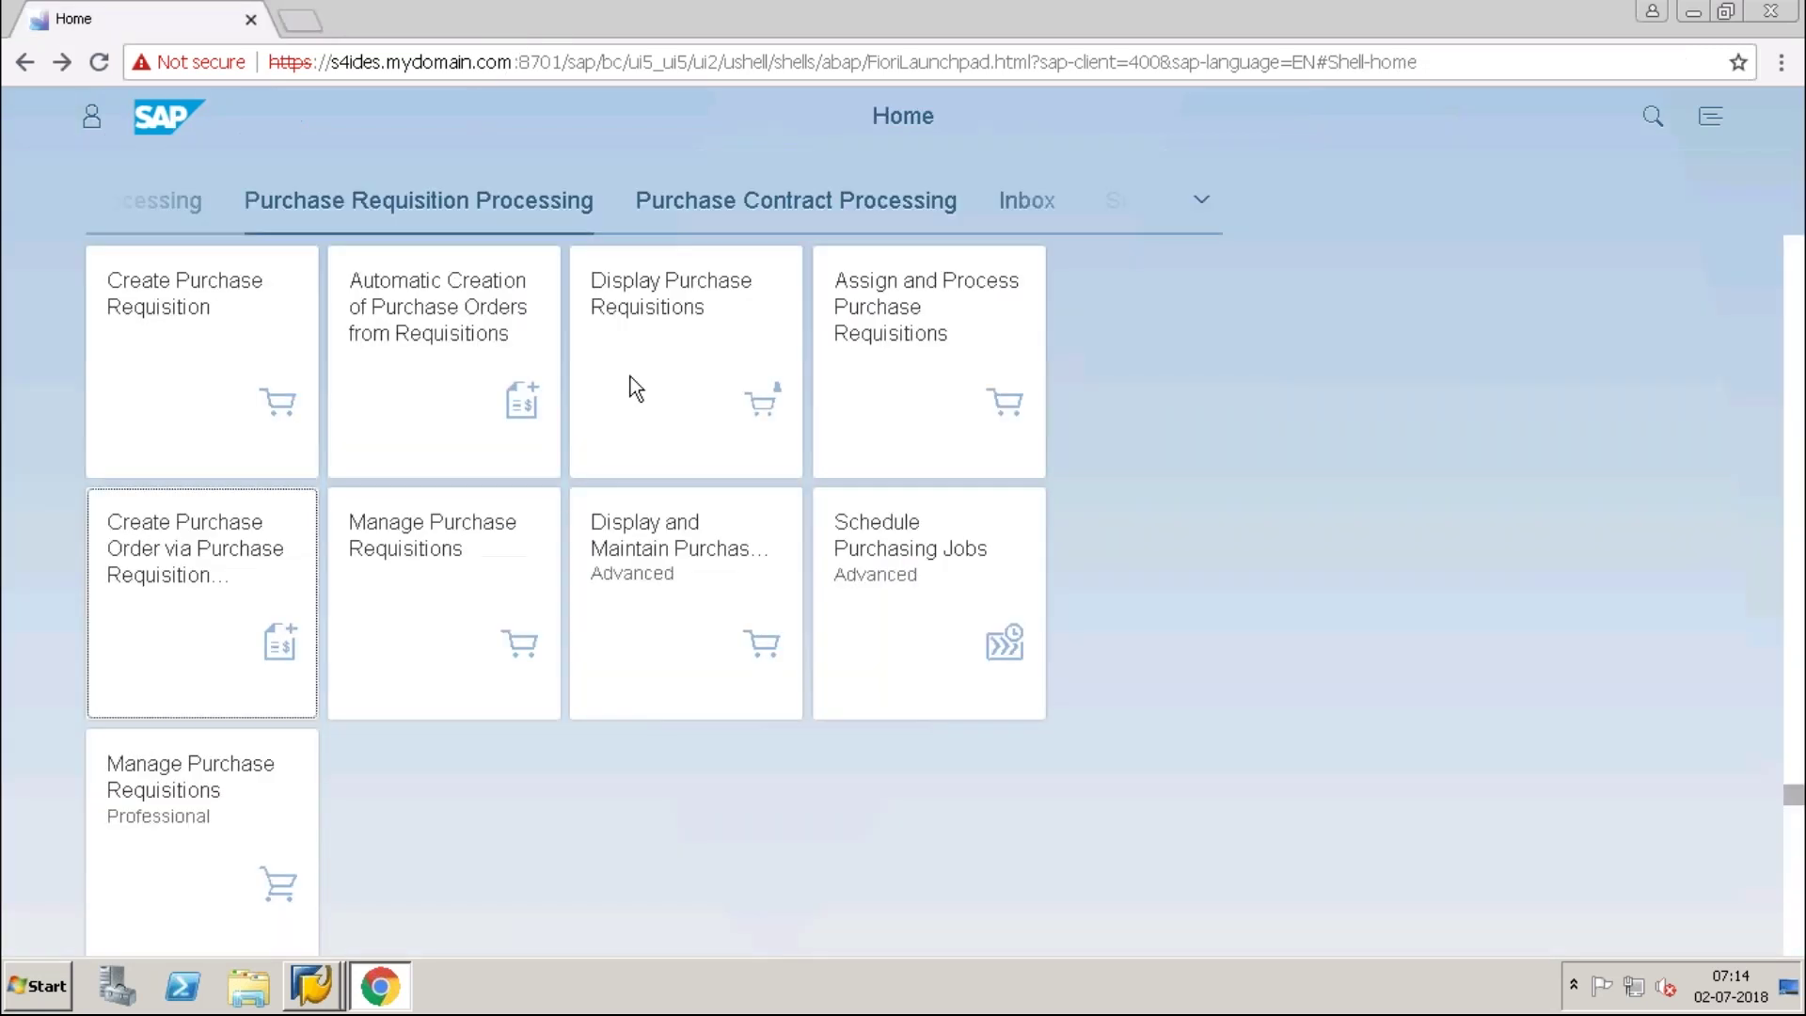
left_click(915, 374)
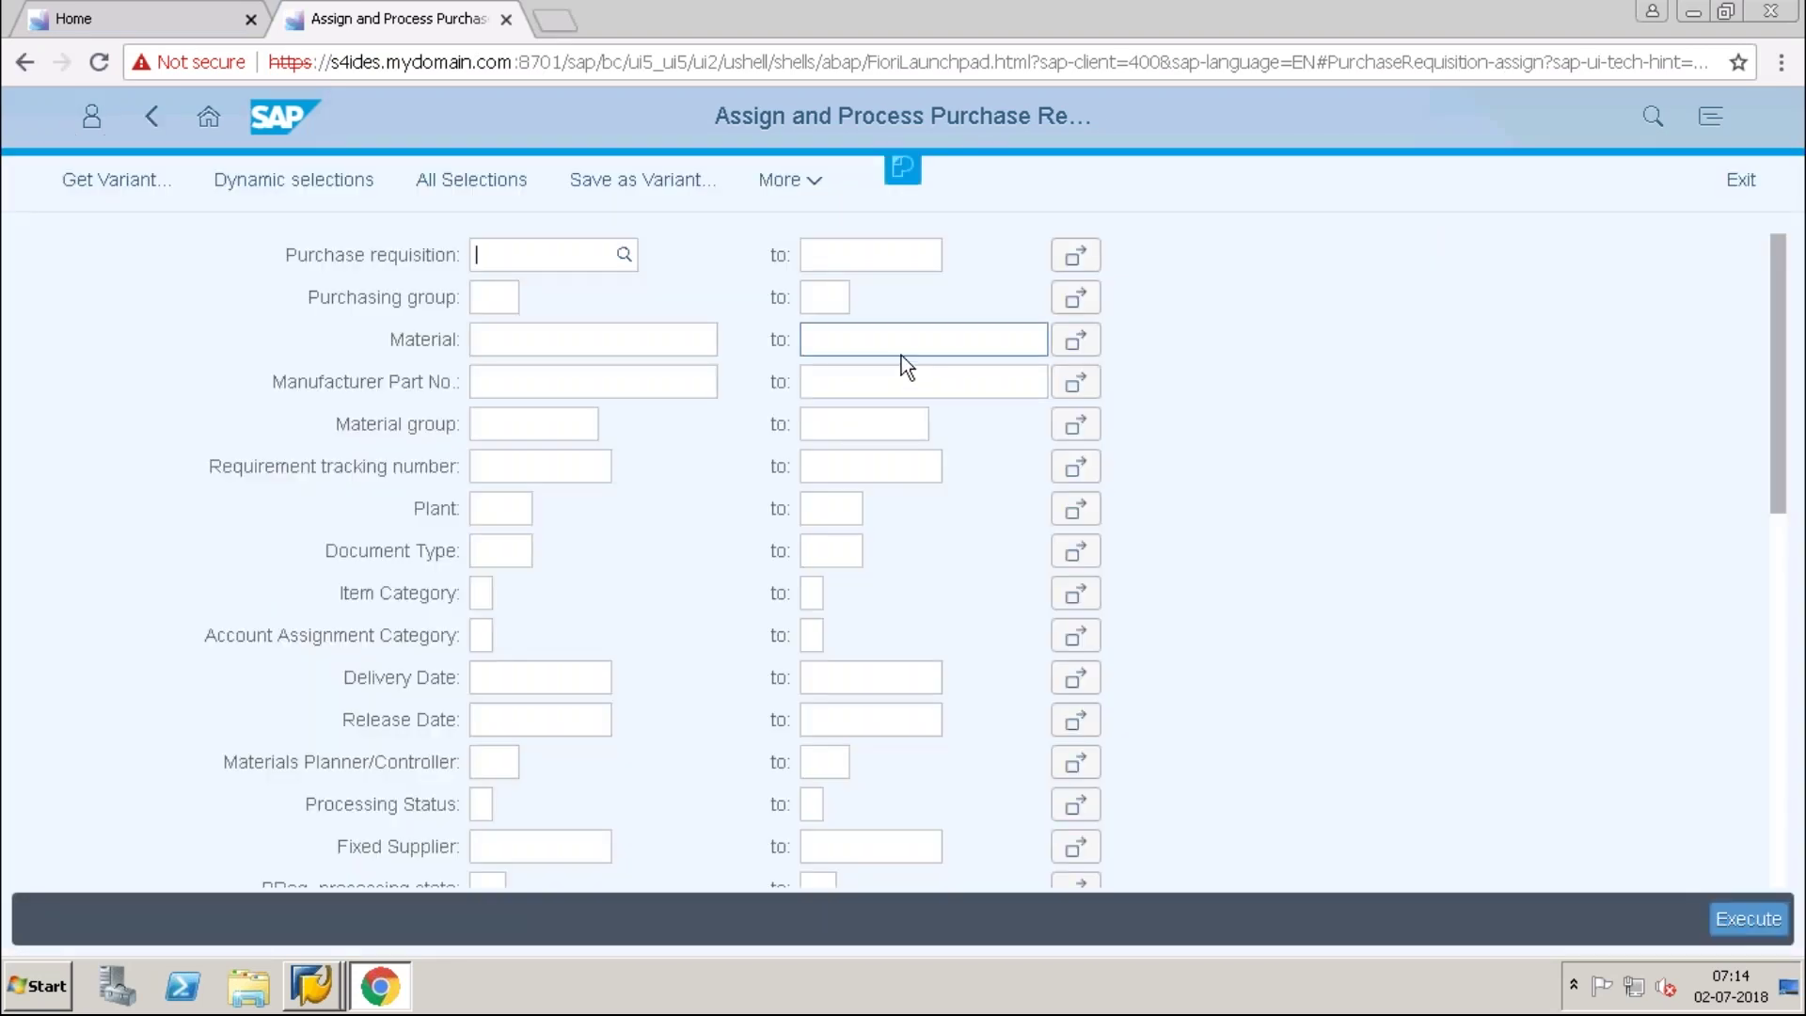
Fill in Material TG10, correcting a mistyped TG20, and Plant 1010.
left_click(481, 507)
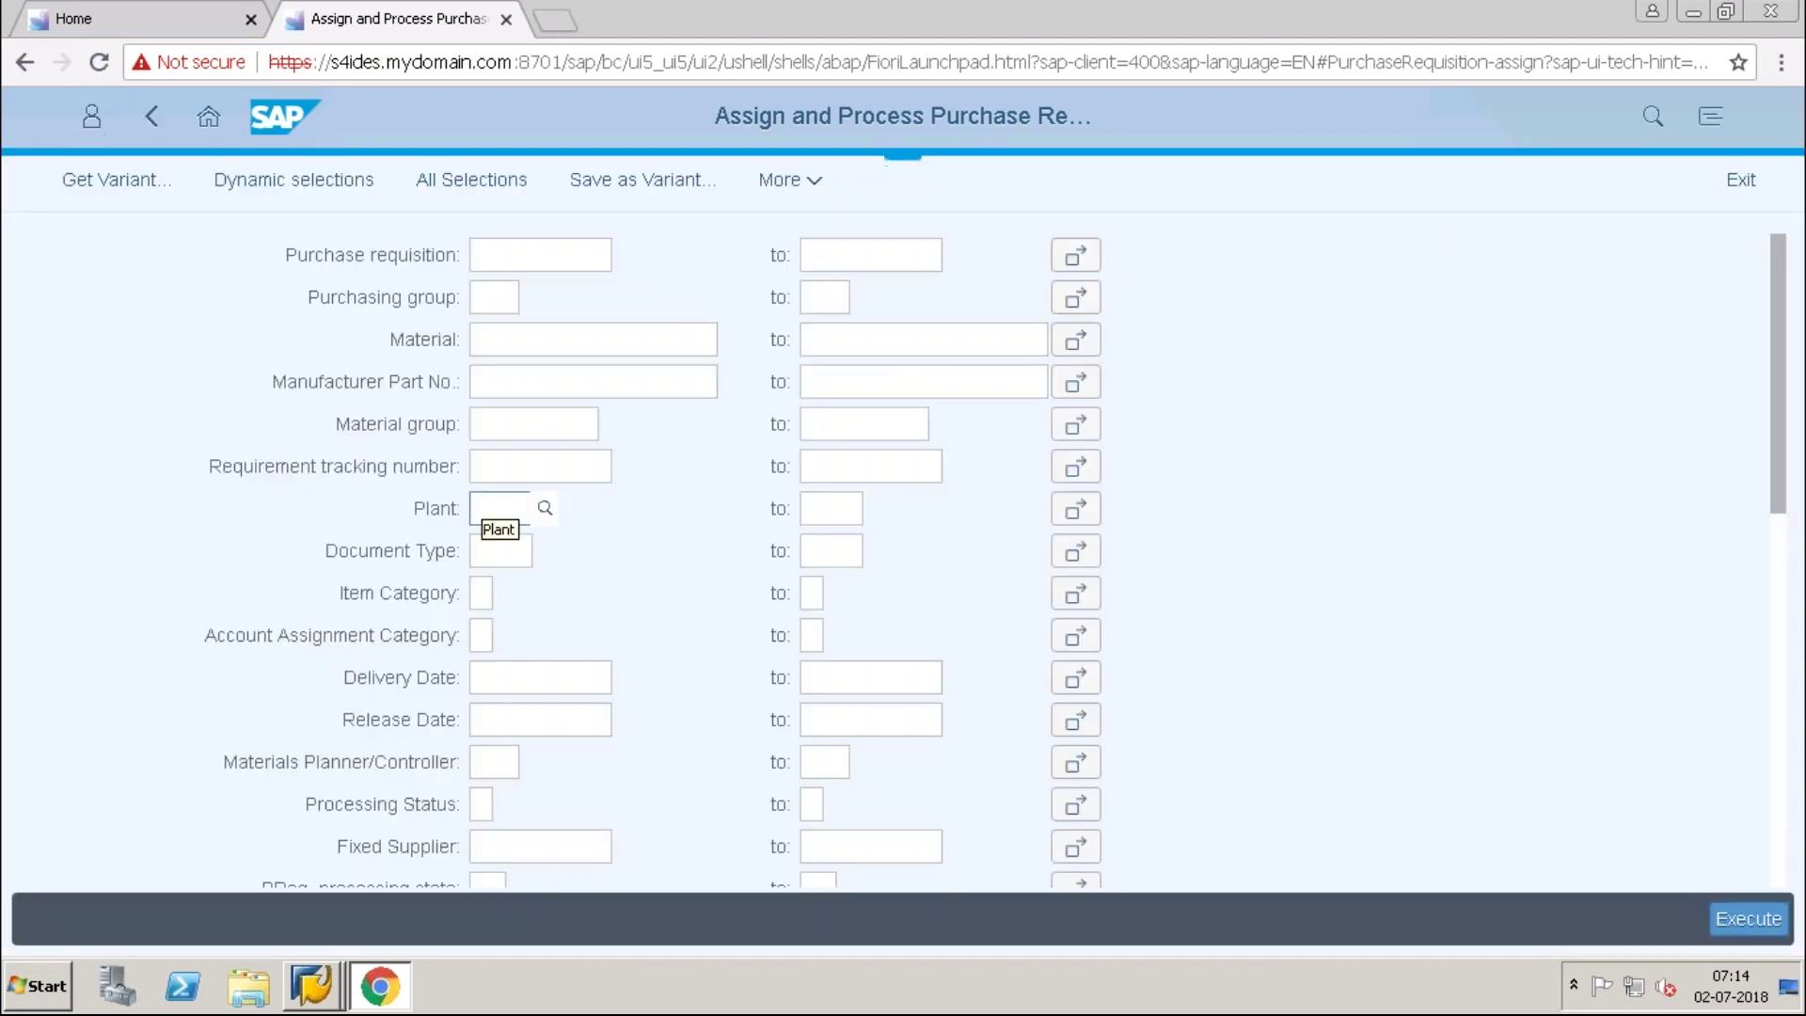
type("1010")
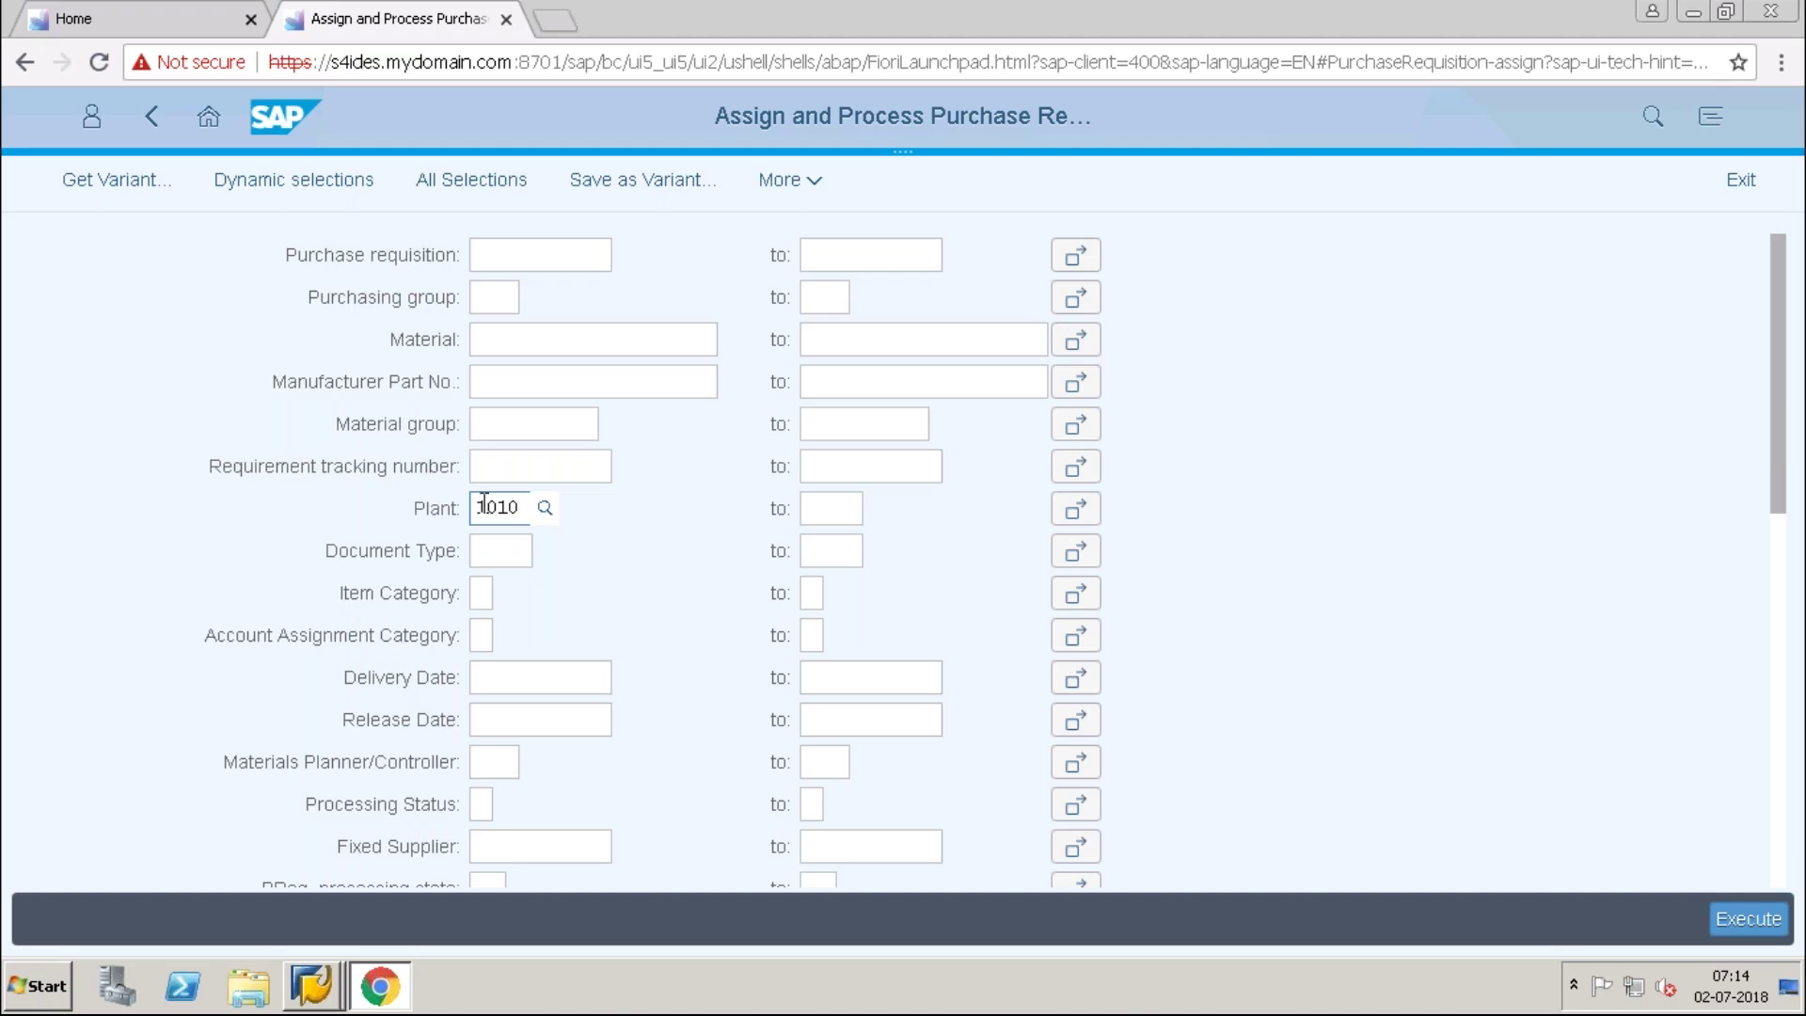
left_click(516, 344)
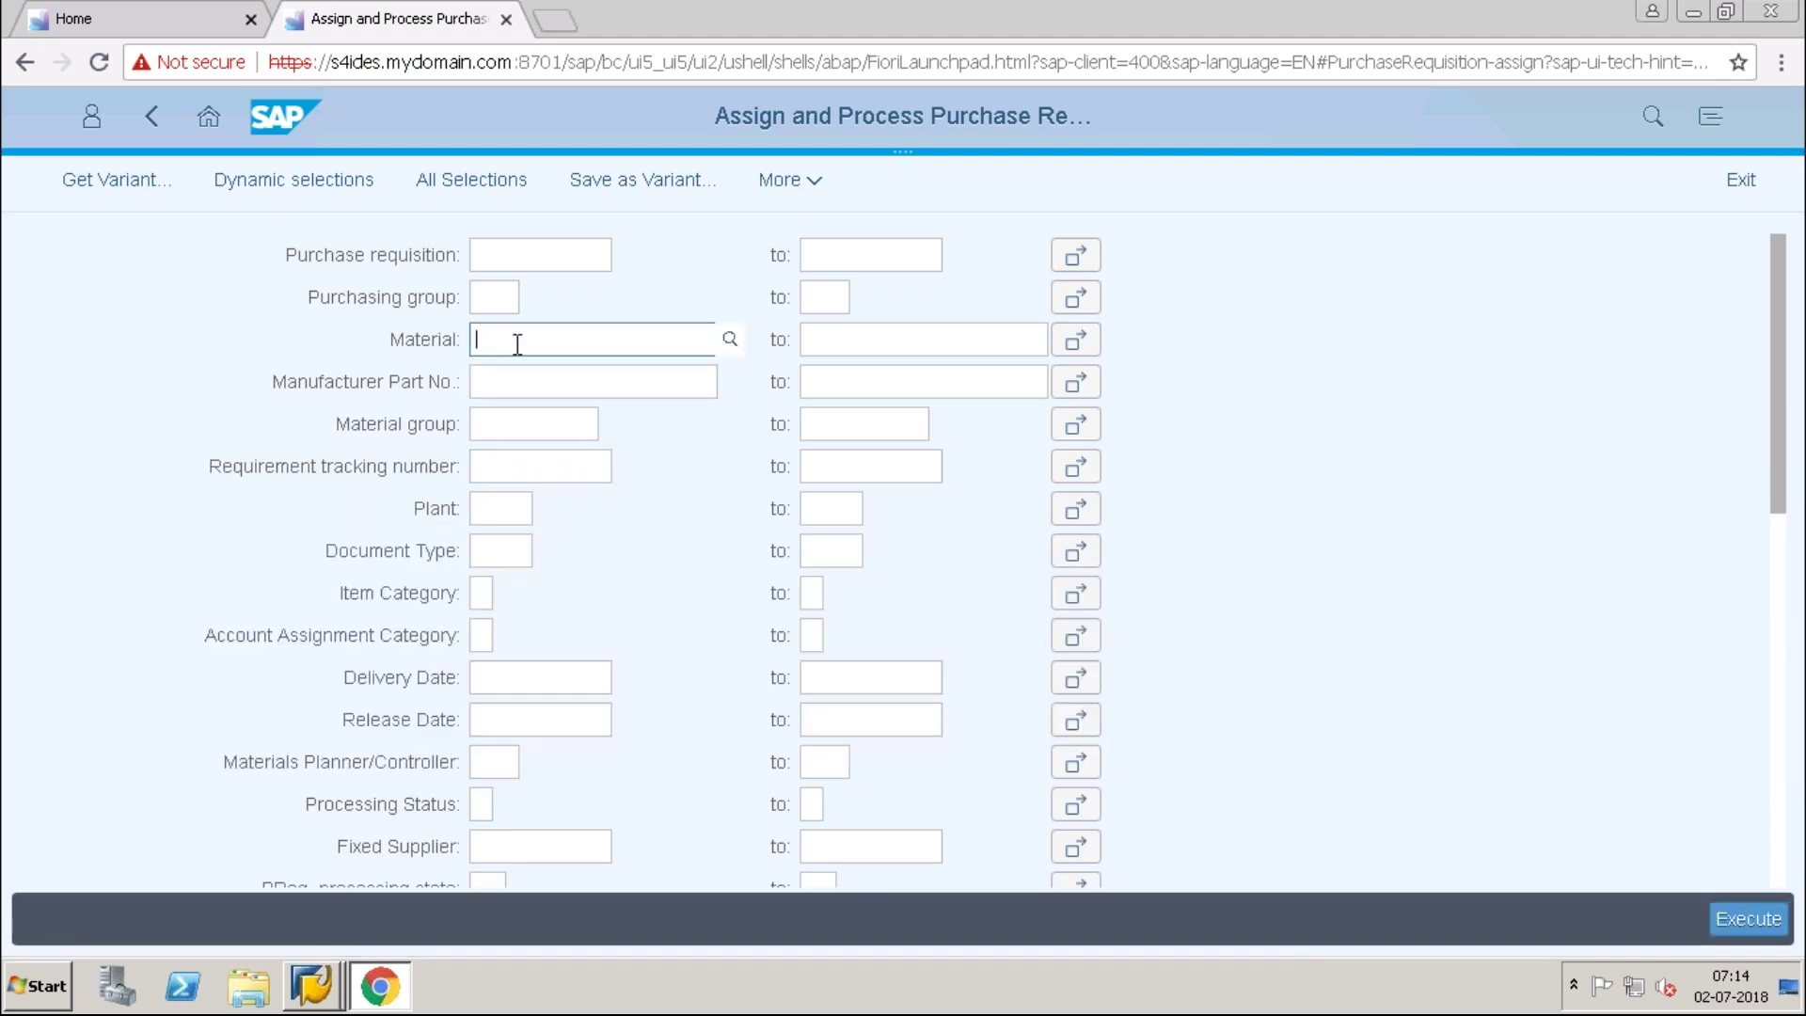
type("TG20")
key("BackSpace")
key("BackSpace")
type("10")
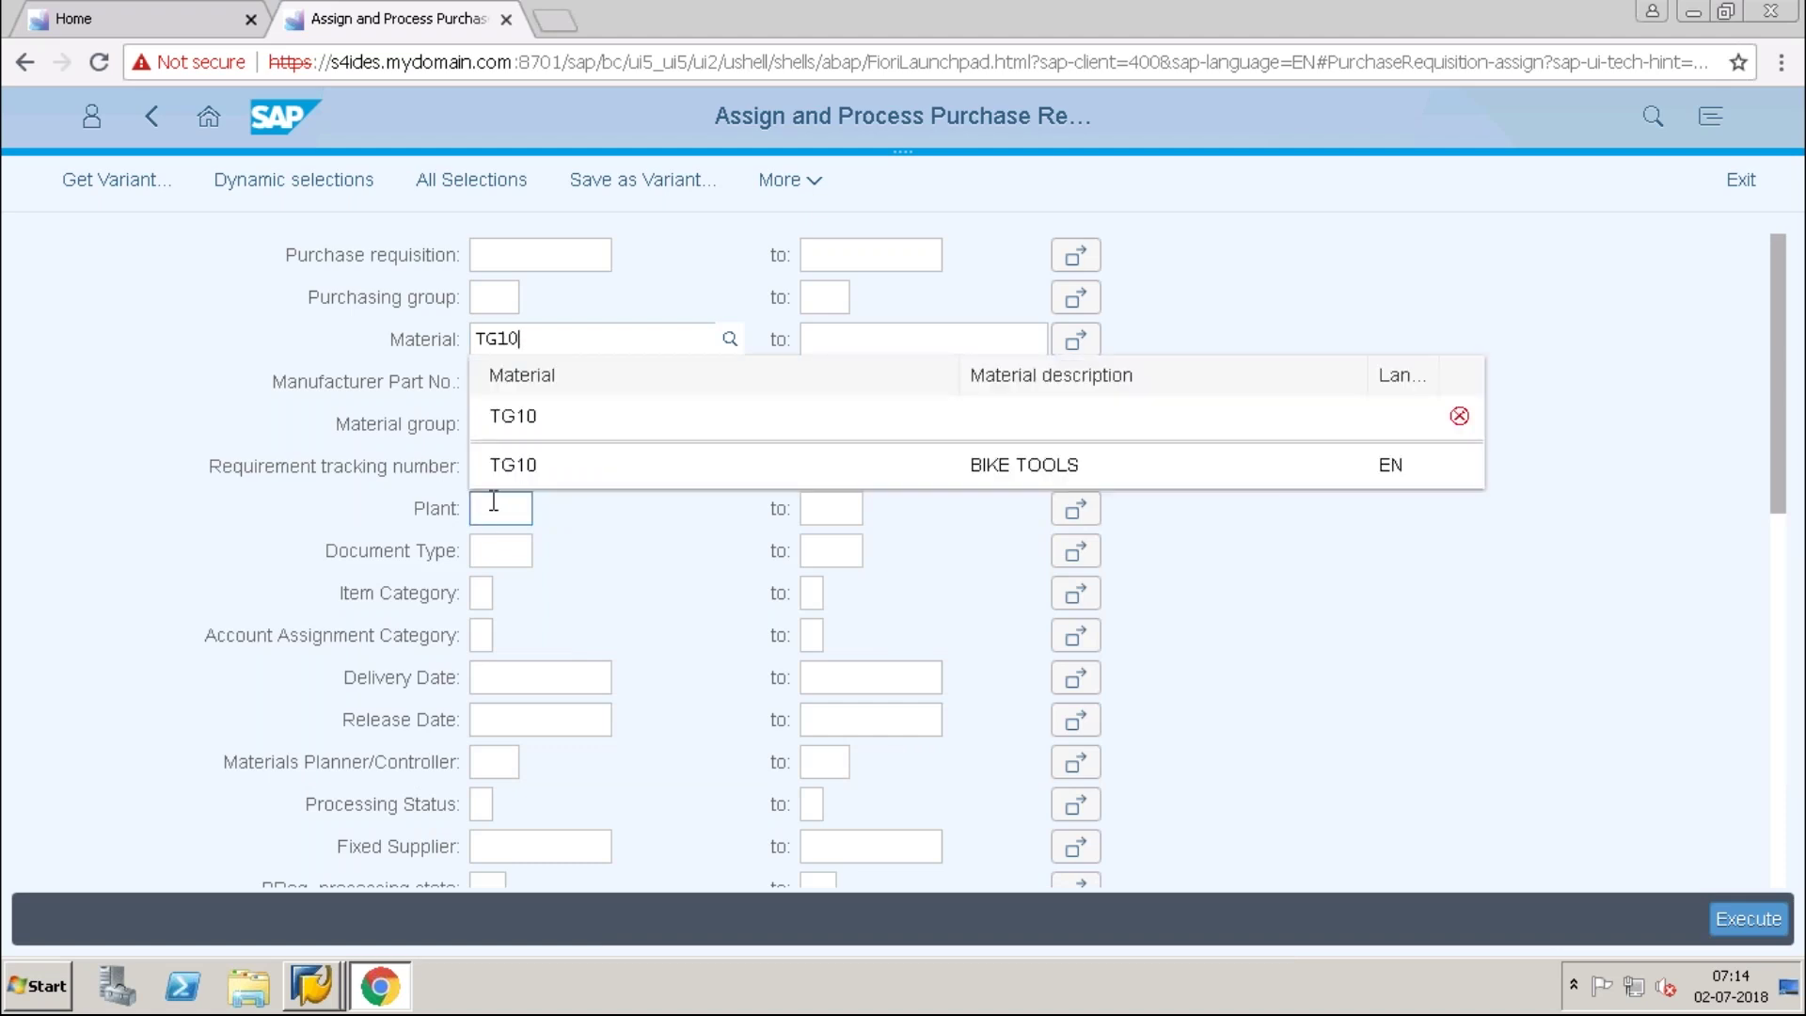
key("Return")
left_click(497, 513)
type("1010")
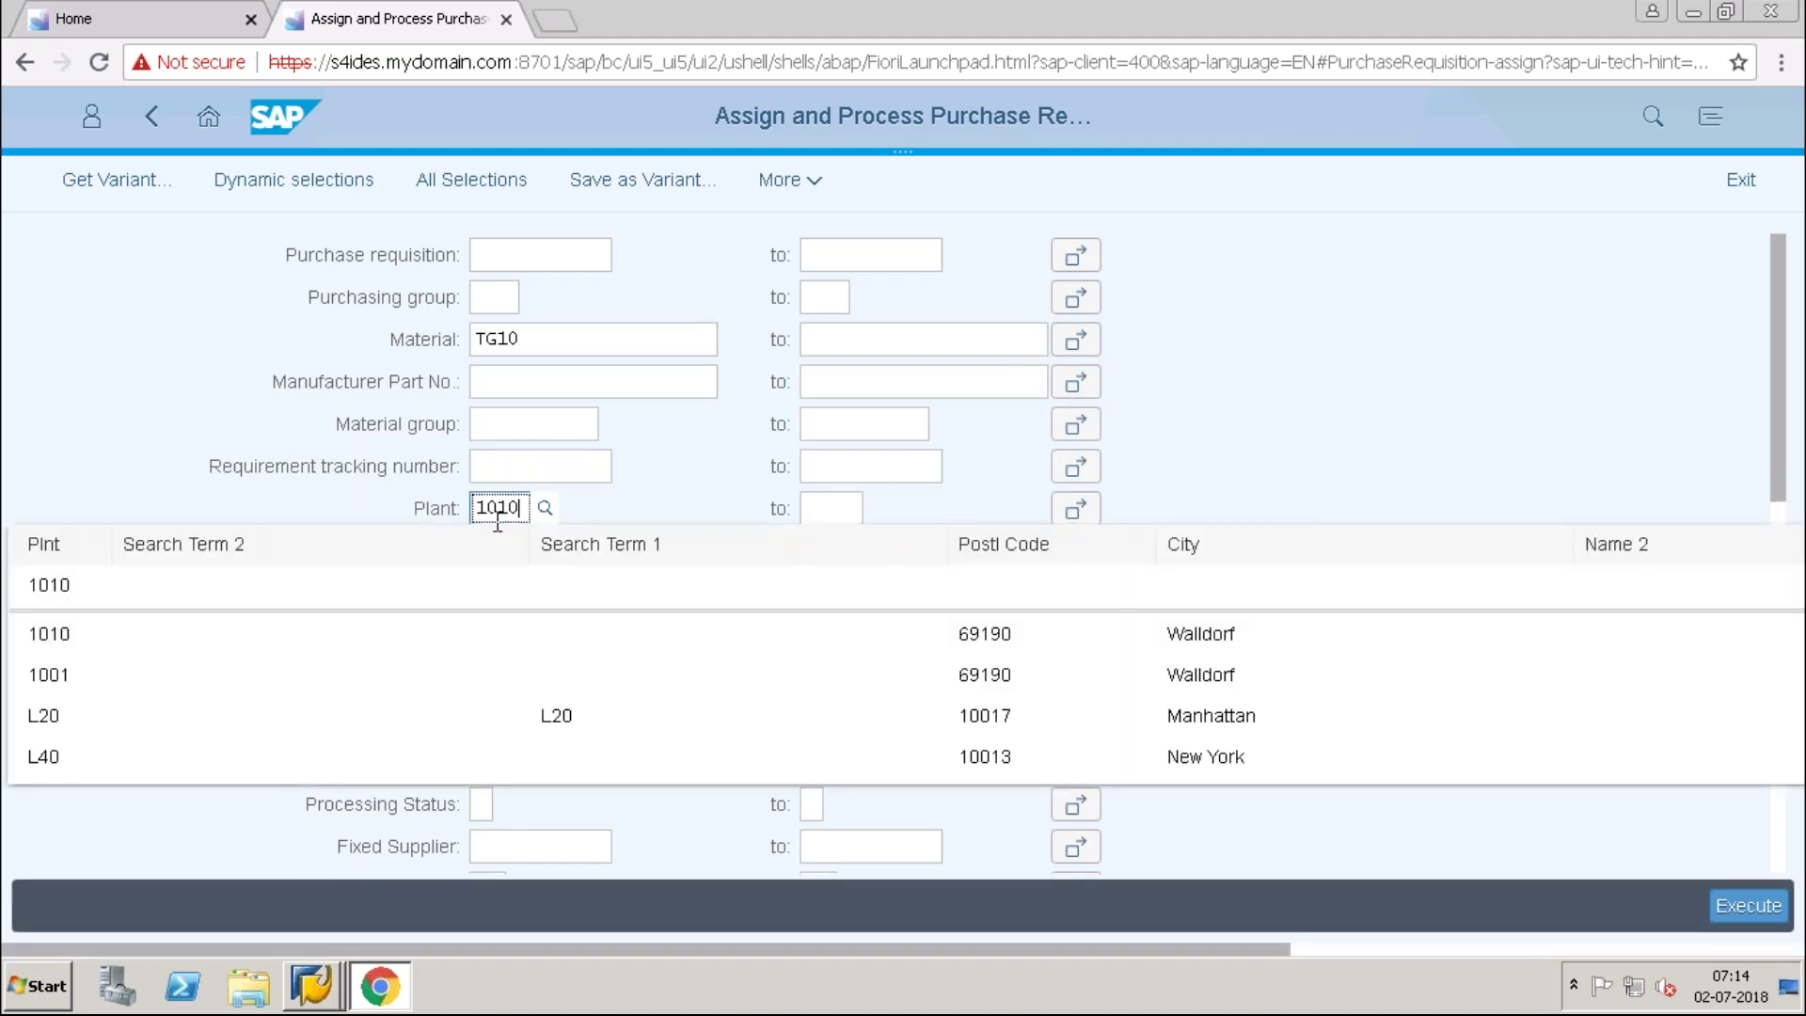
left_click(480, 540)
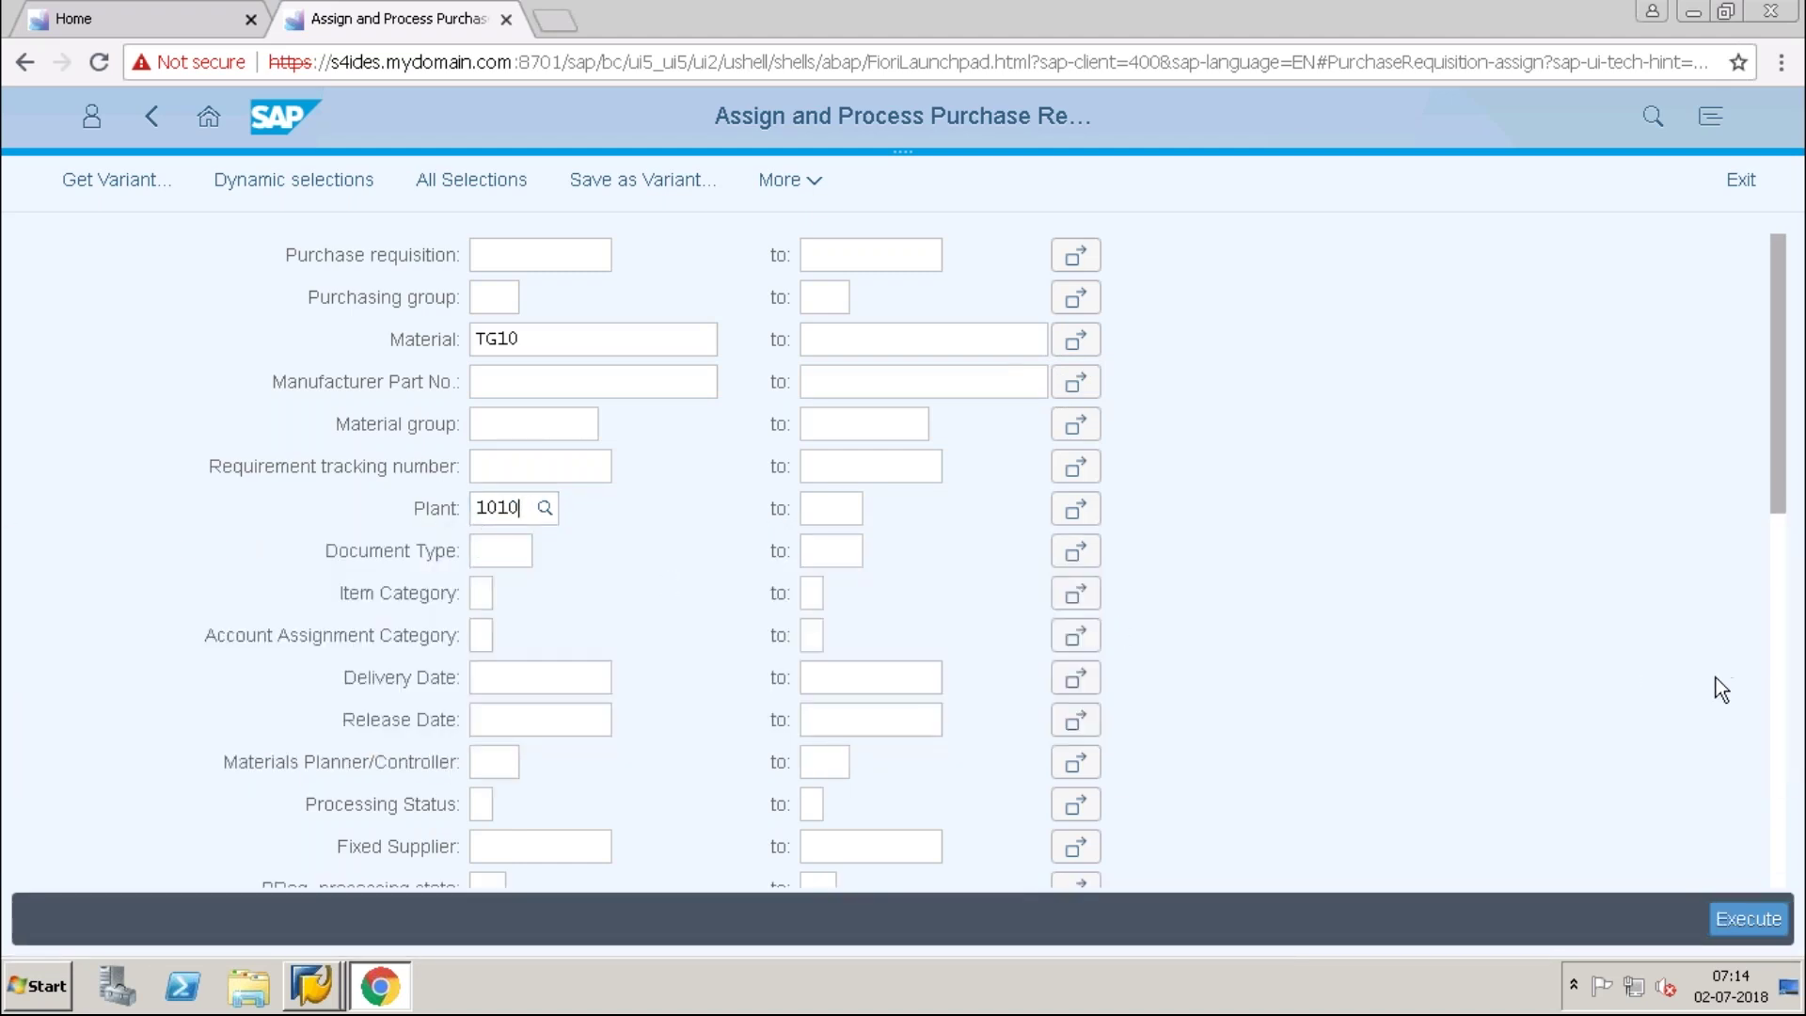
Execute the selection to list the two open TG10 requisitions for plant 1010, then close the tab.
left_click(1732, 922)
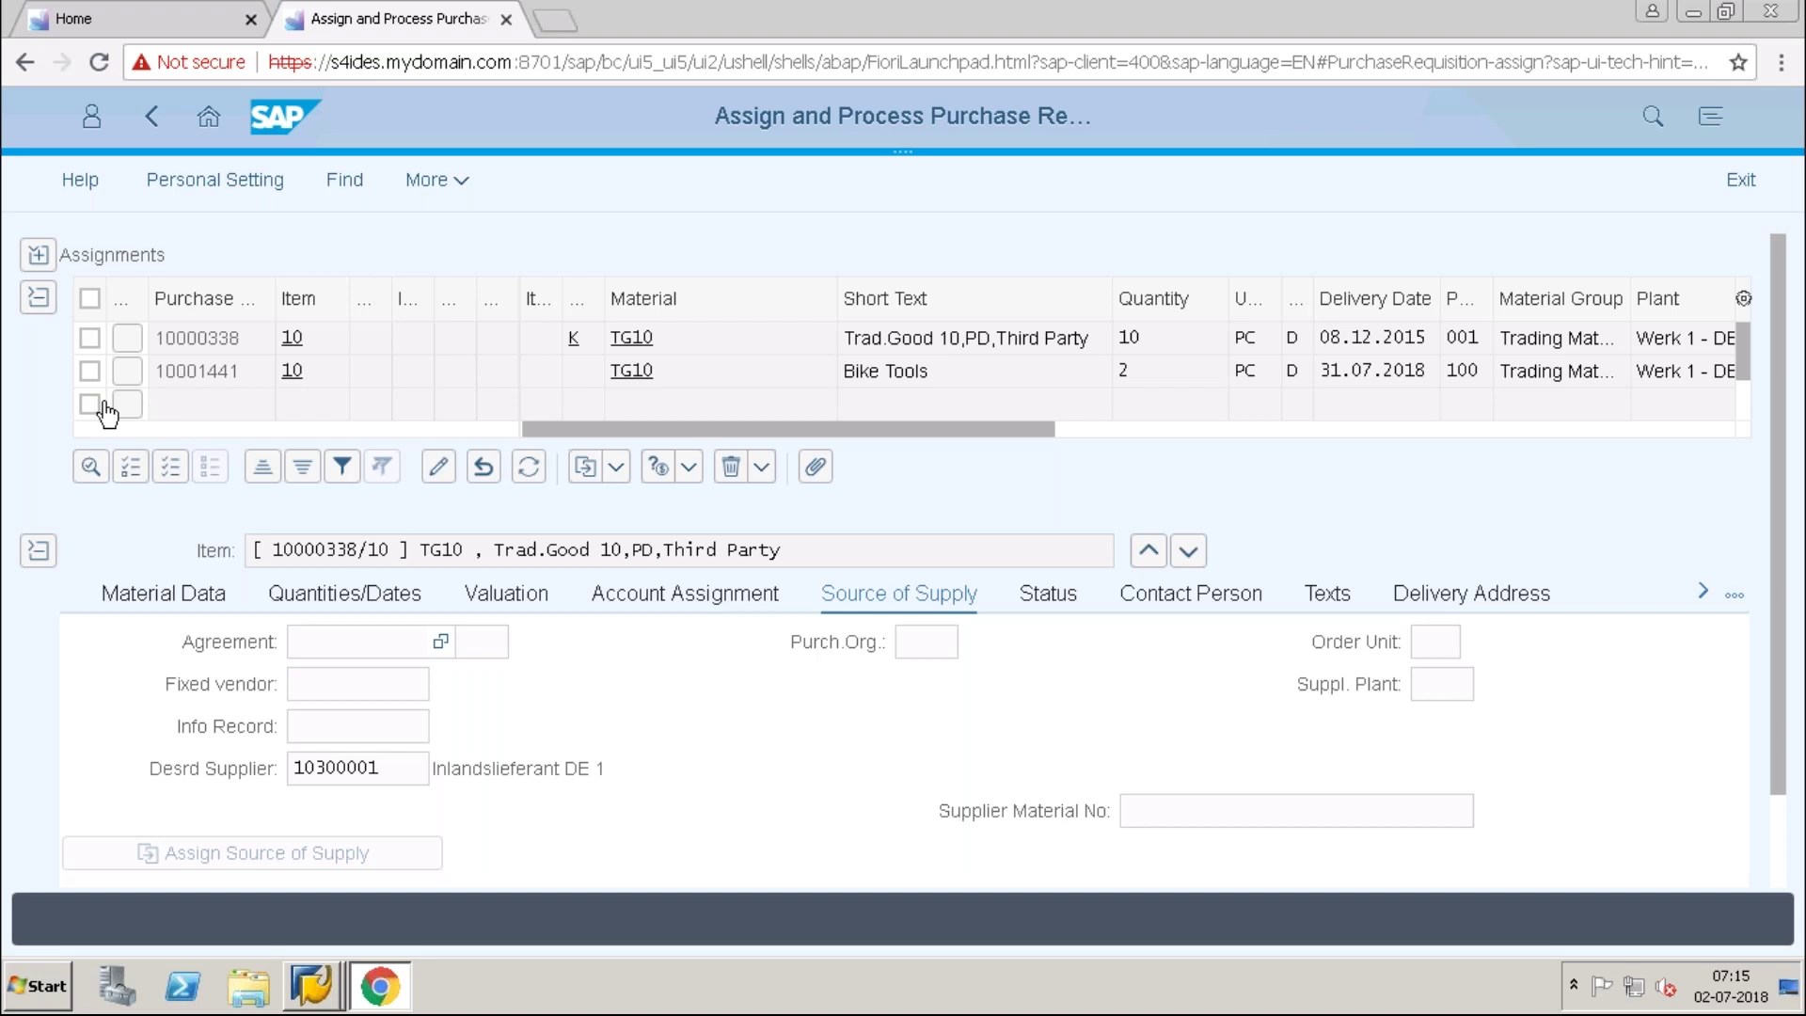
left_click(506, 18)
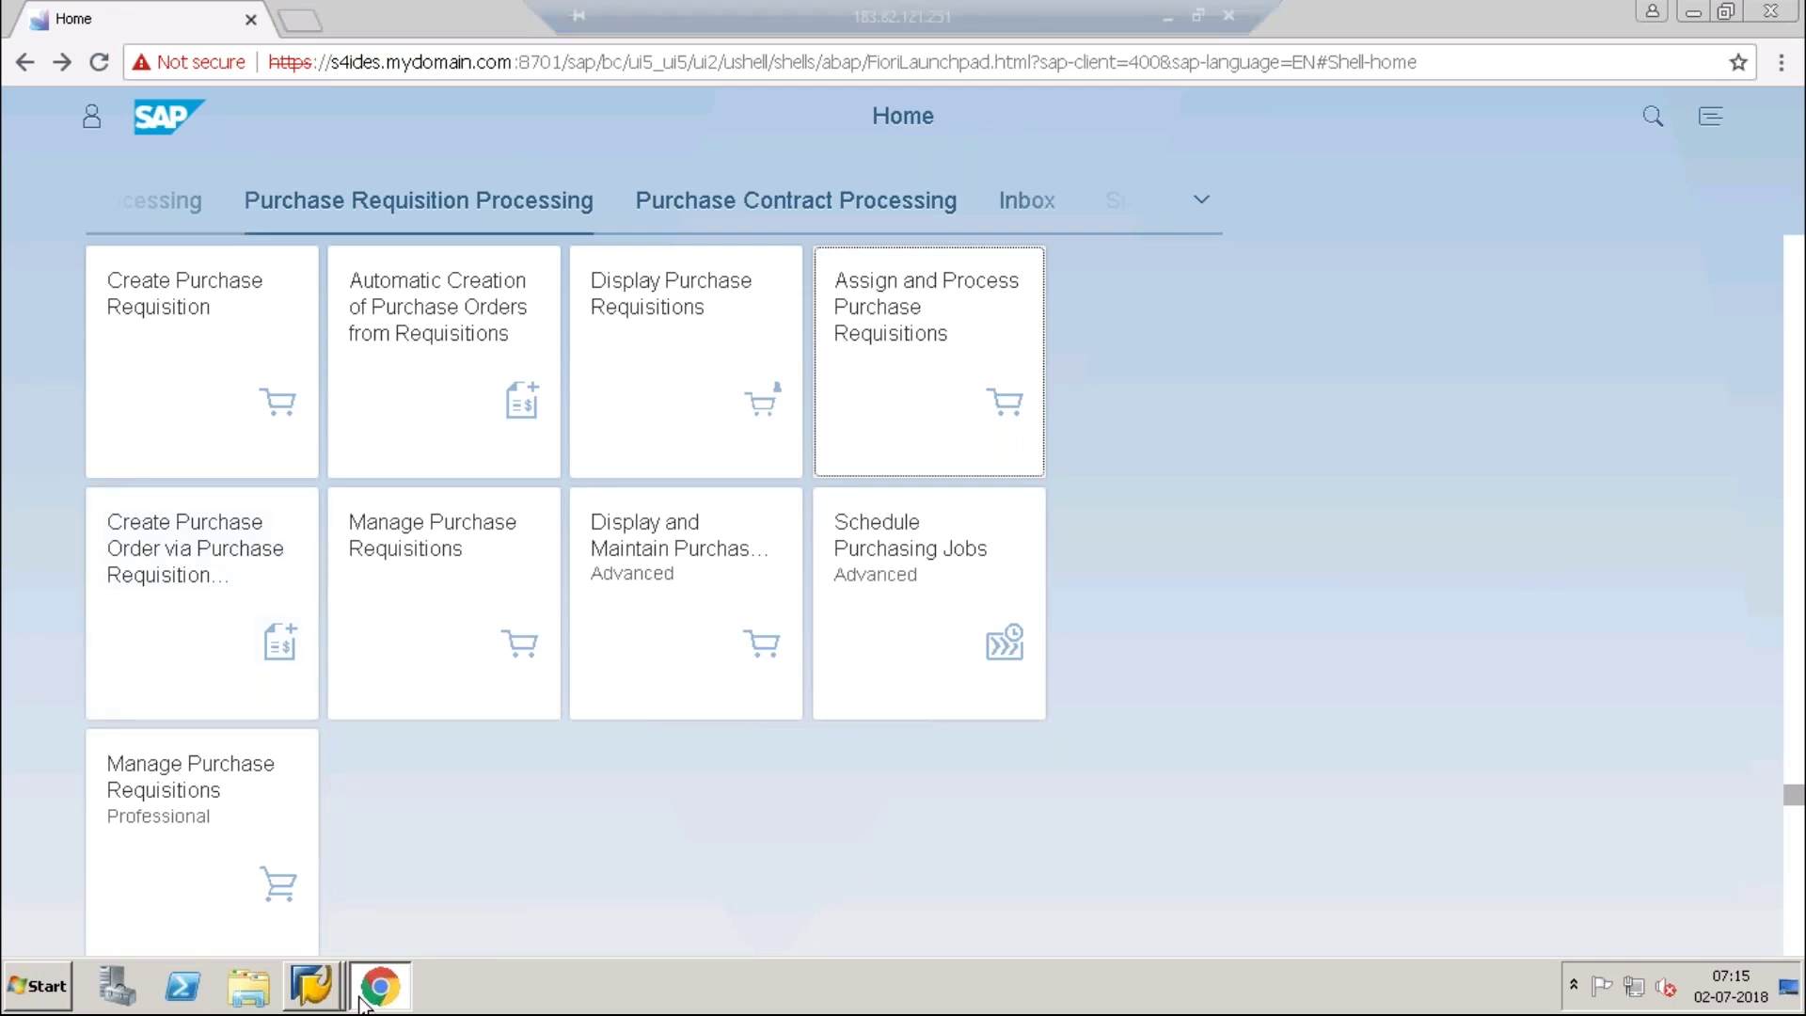
left_click(311, 986)
In SAP GUI, open the EKKO table selection screen.
left_click(335, 927)
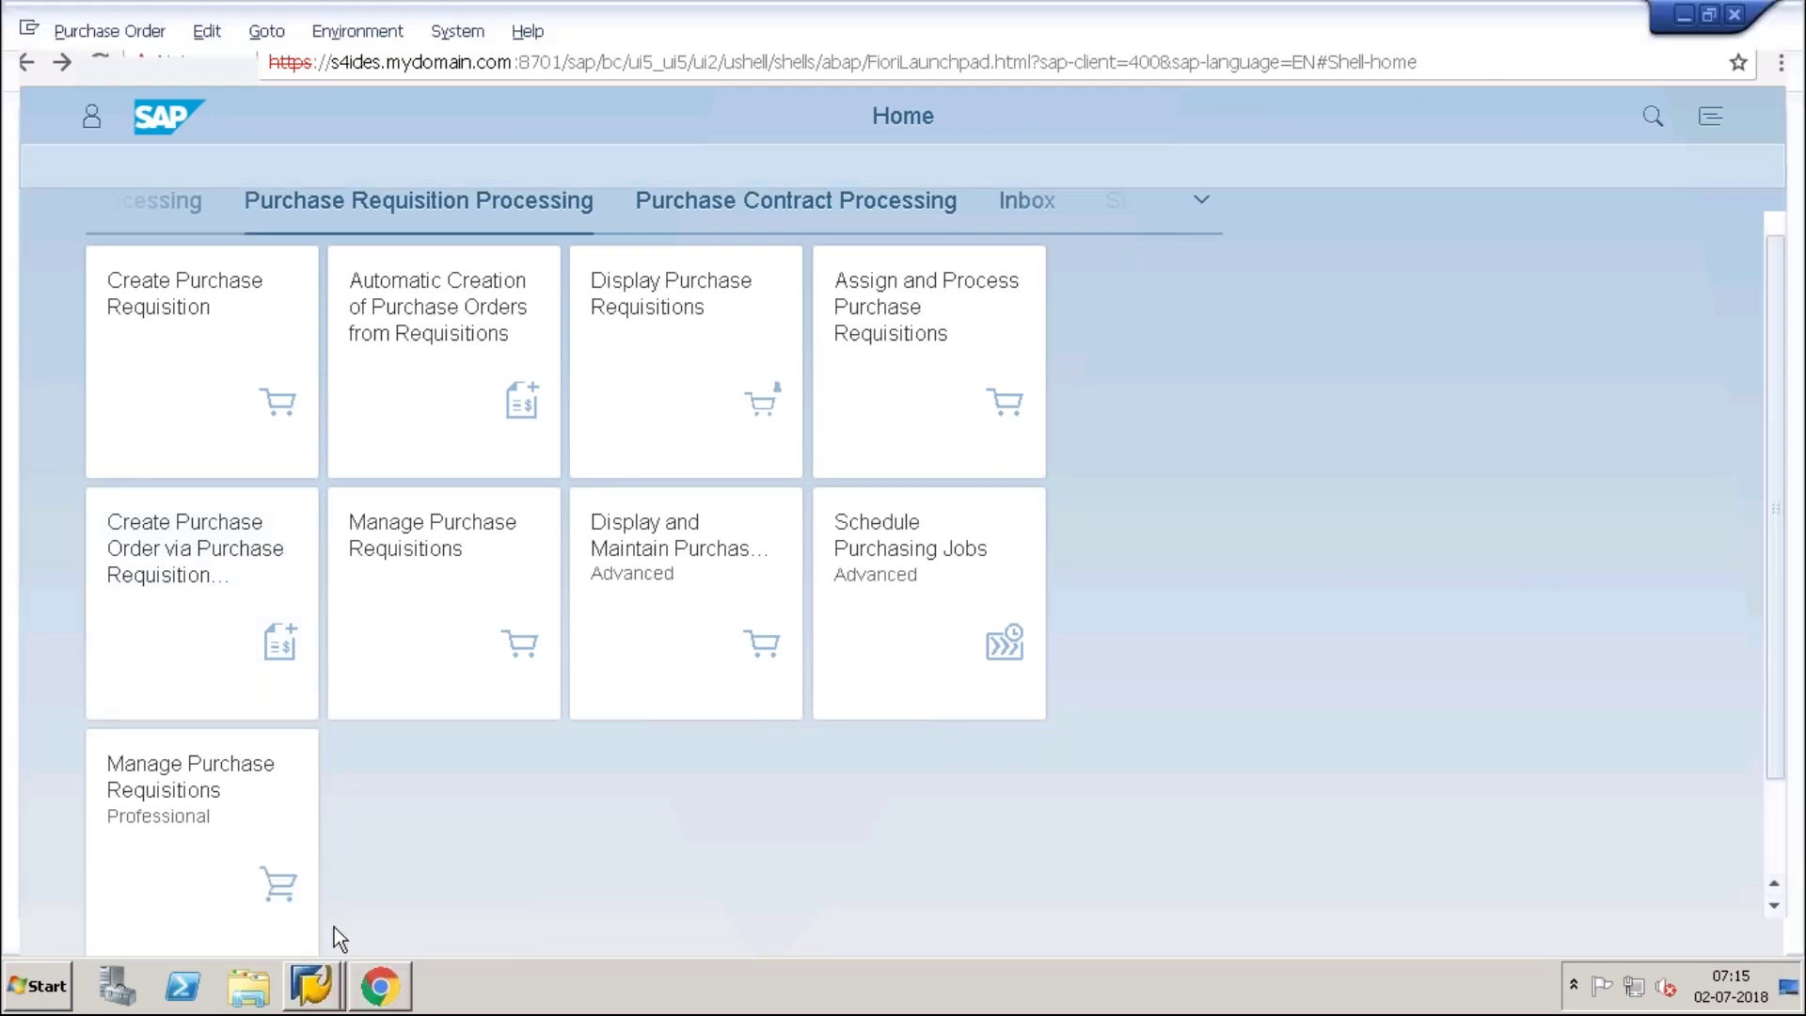
type("/nspro")
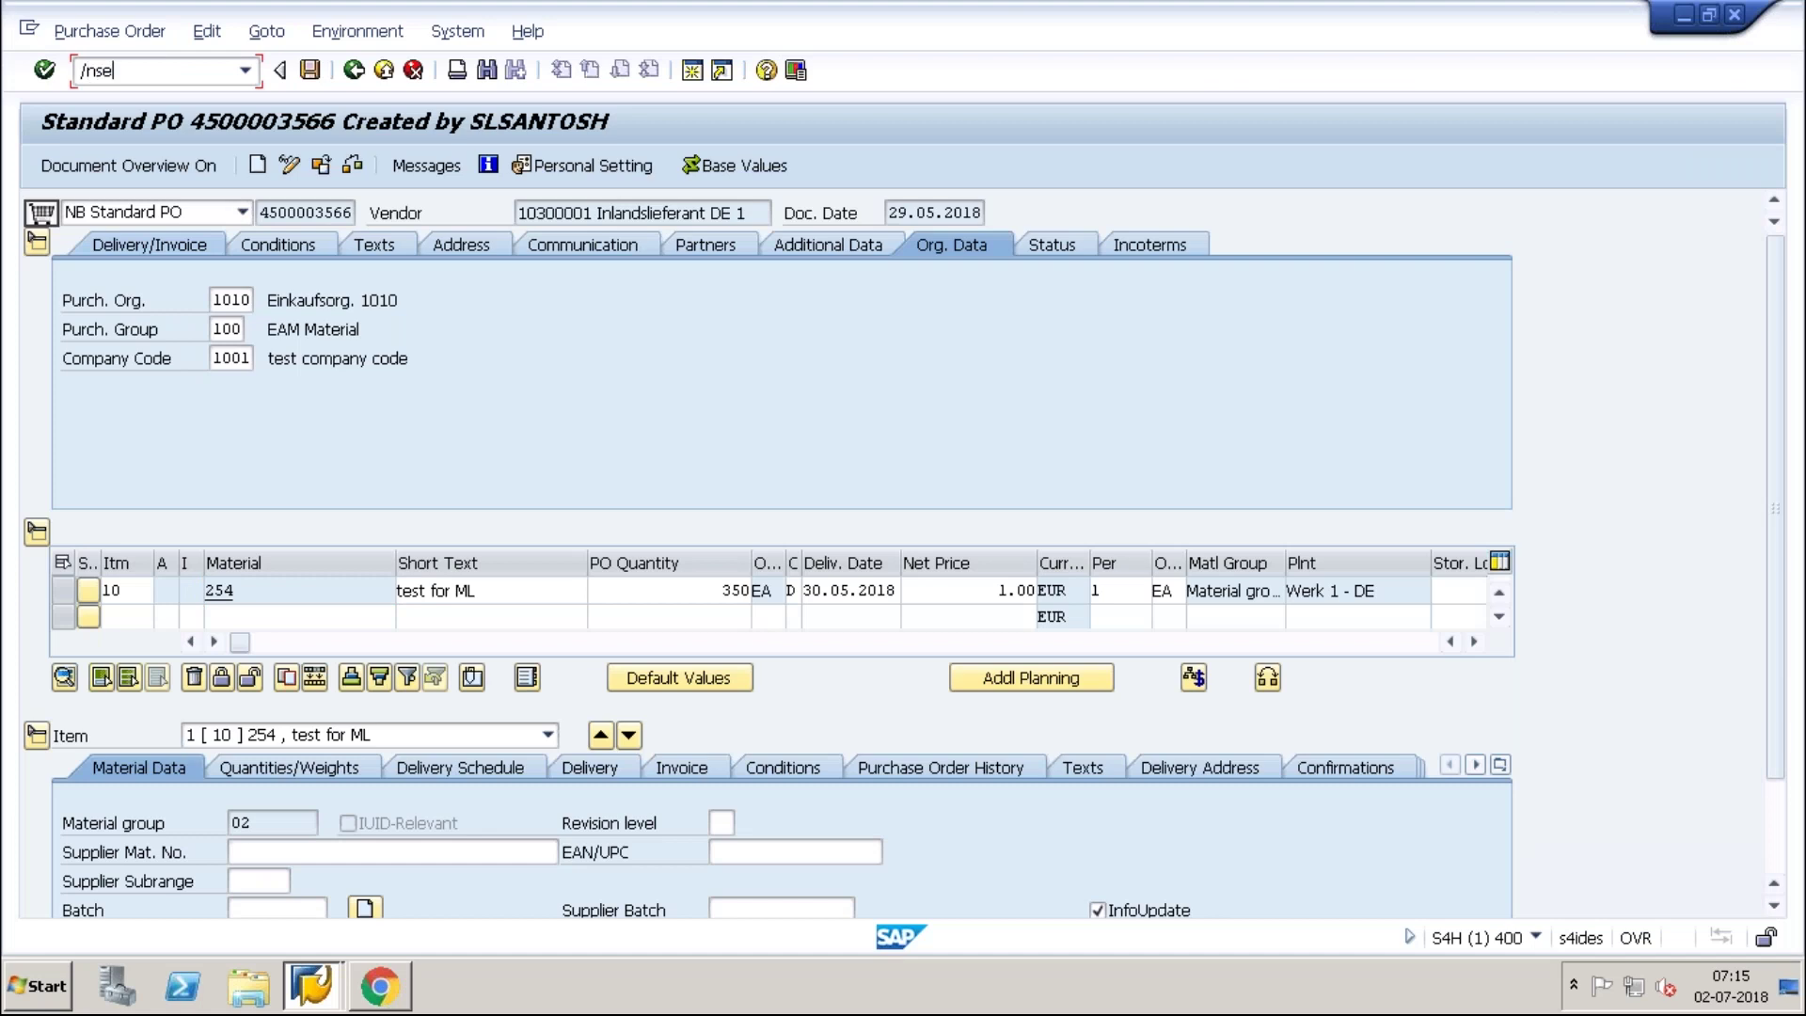
key("Return")
type("EKKO")
key("Return")
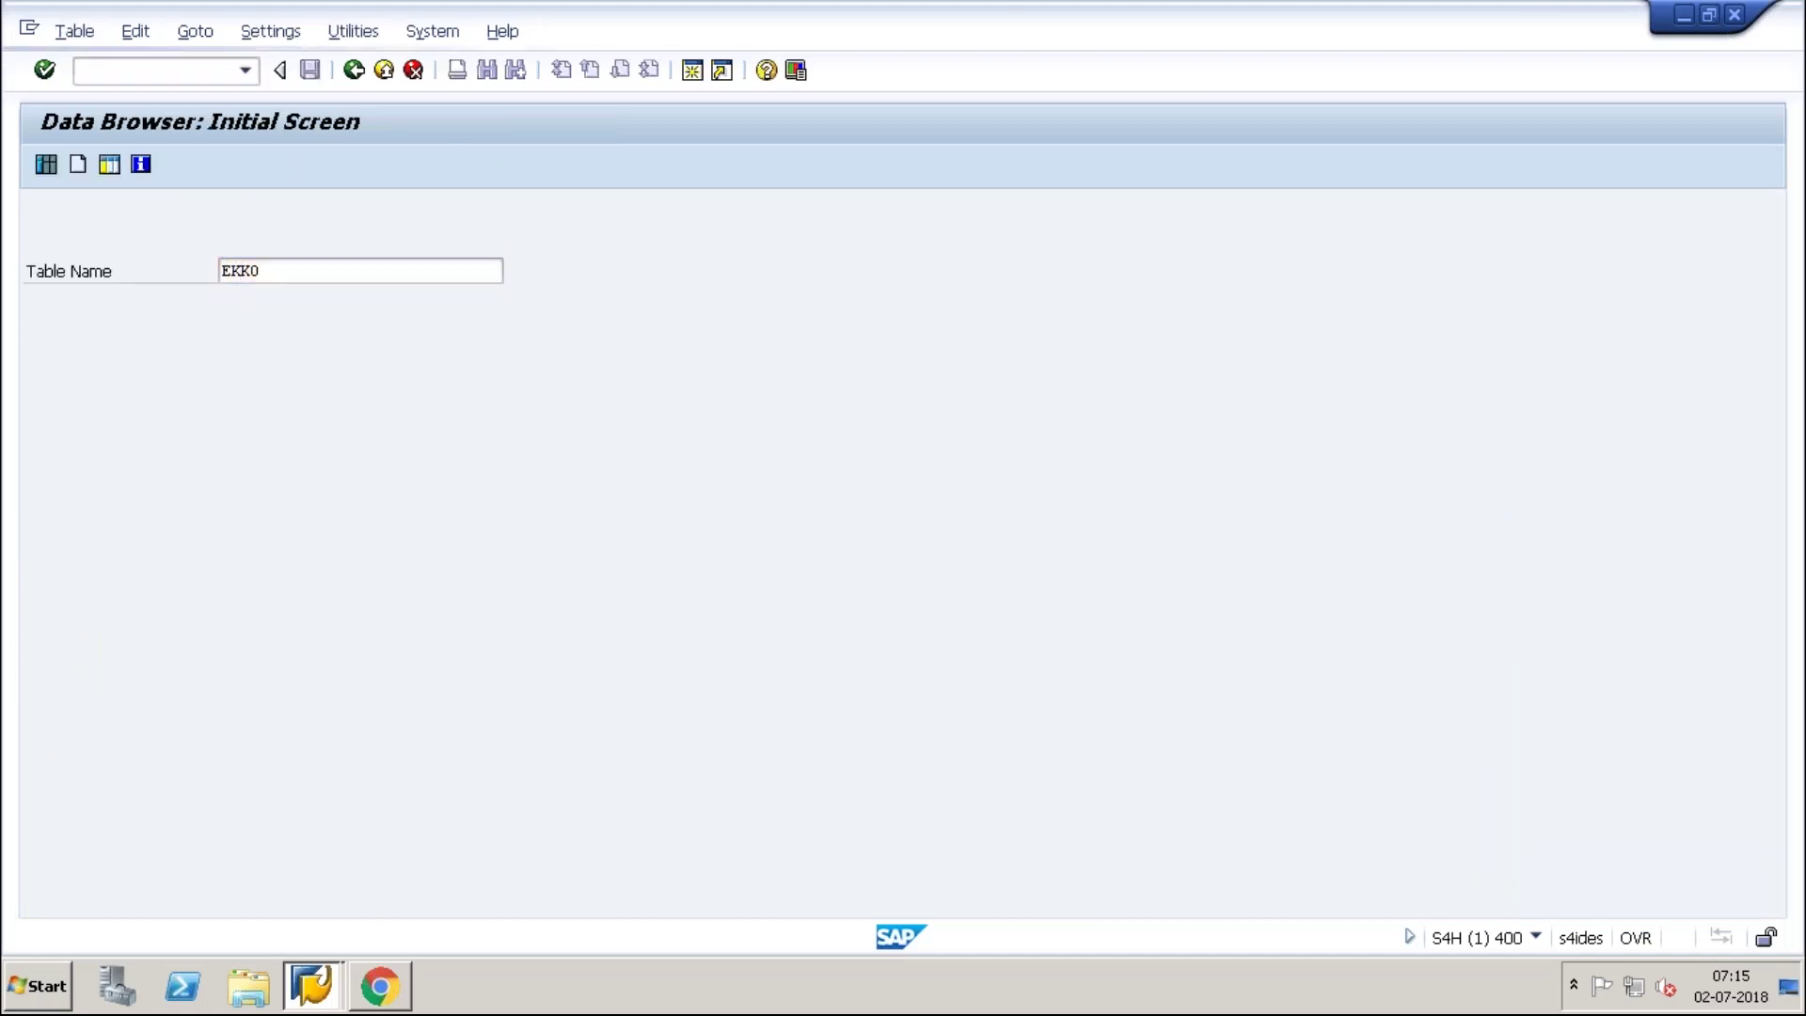
Filter EKKO by the suggested Created by user and Created on 02.07.2018, and list matches.
left_click(391, 360)
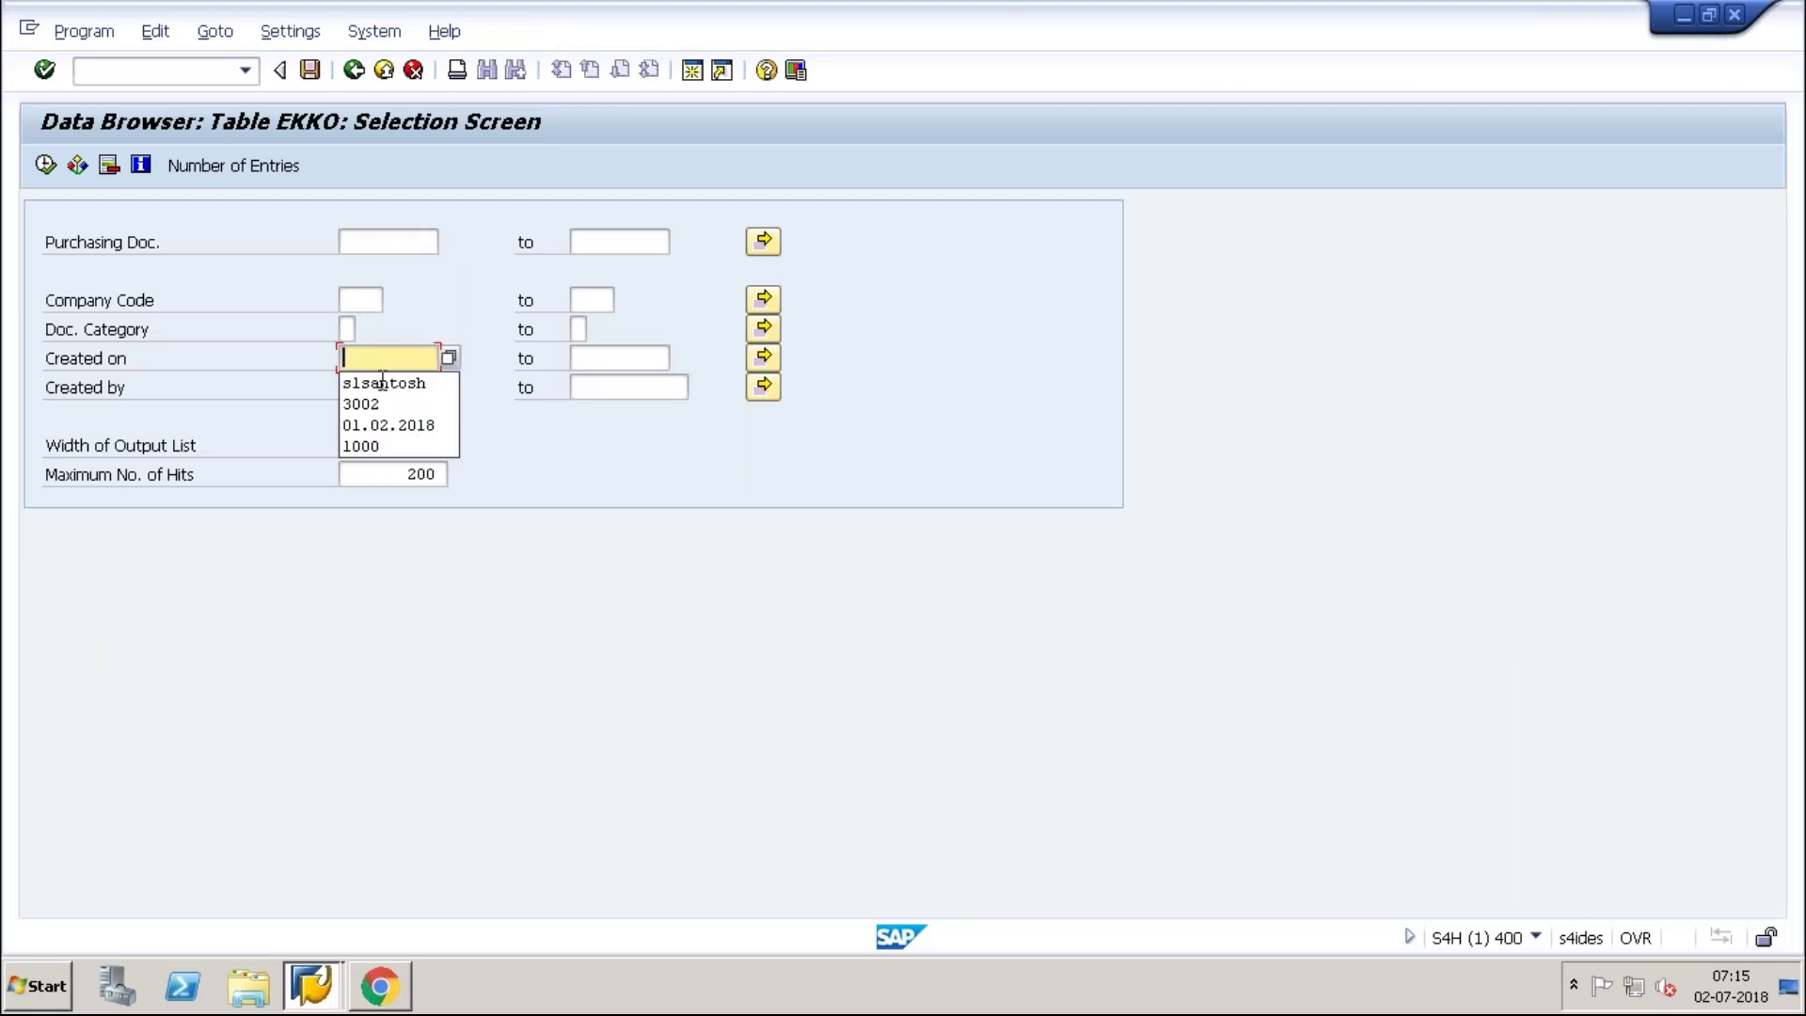
left_click(218, 384)
left_click(345, 395)
type("sls")
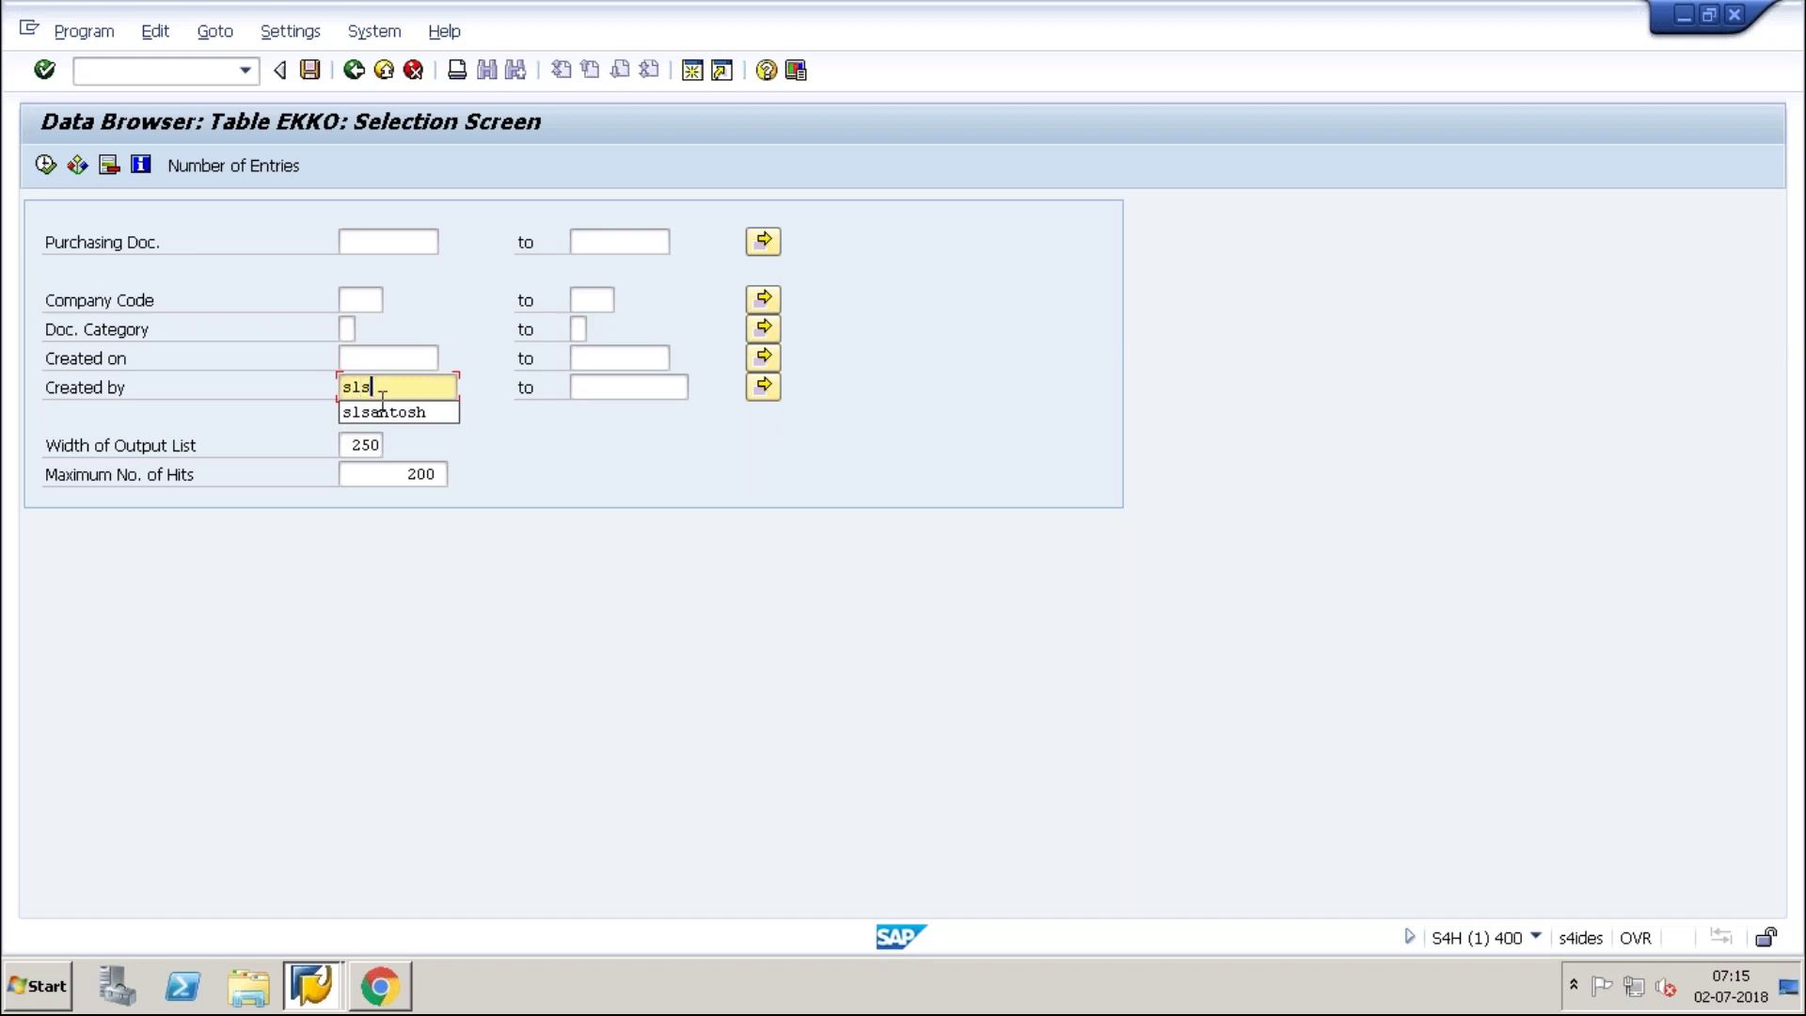
left_click(378, 413)
left_click(376, 357)
left_click(449, 359)
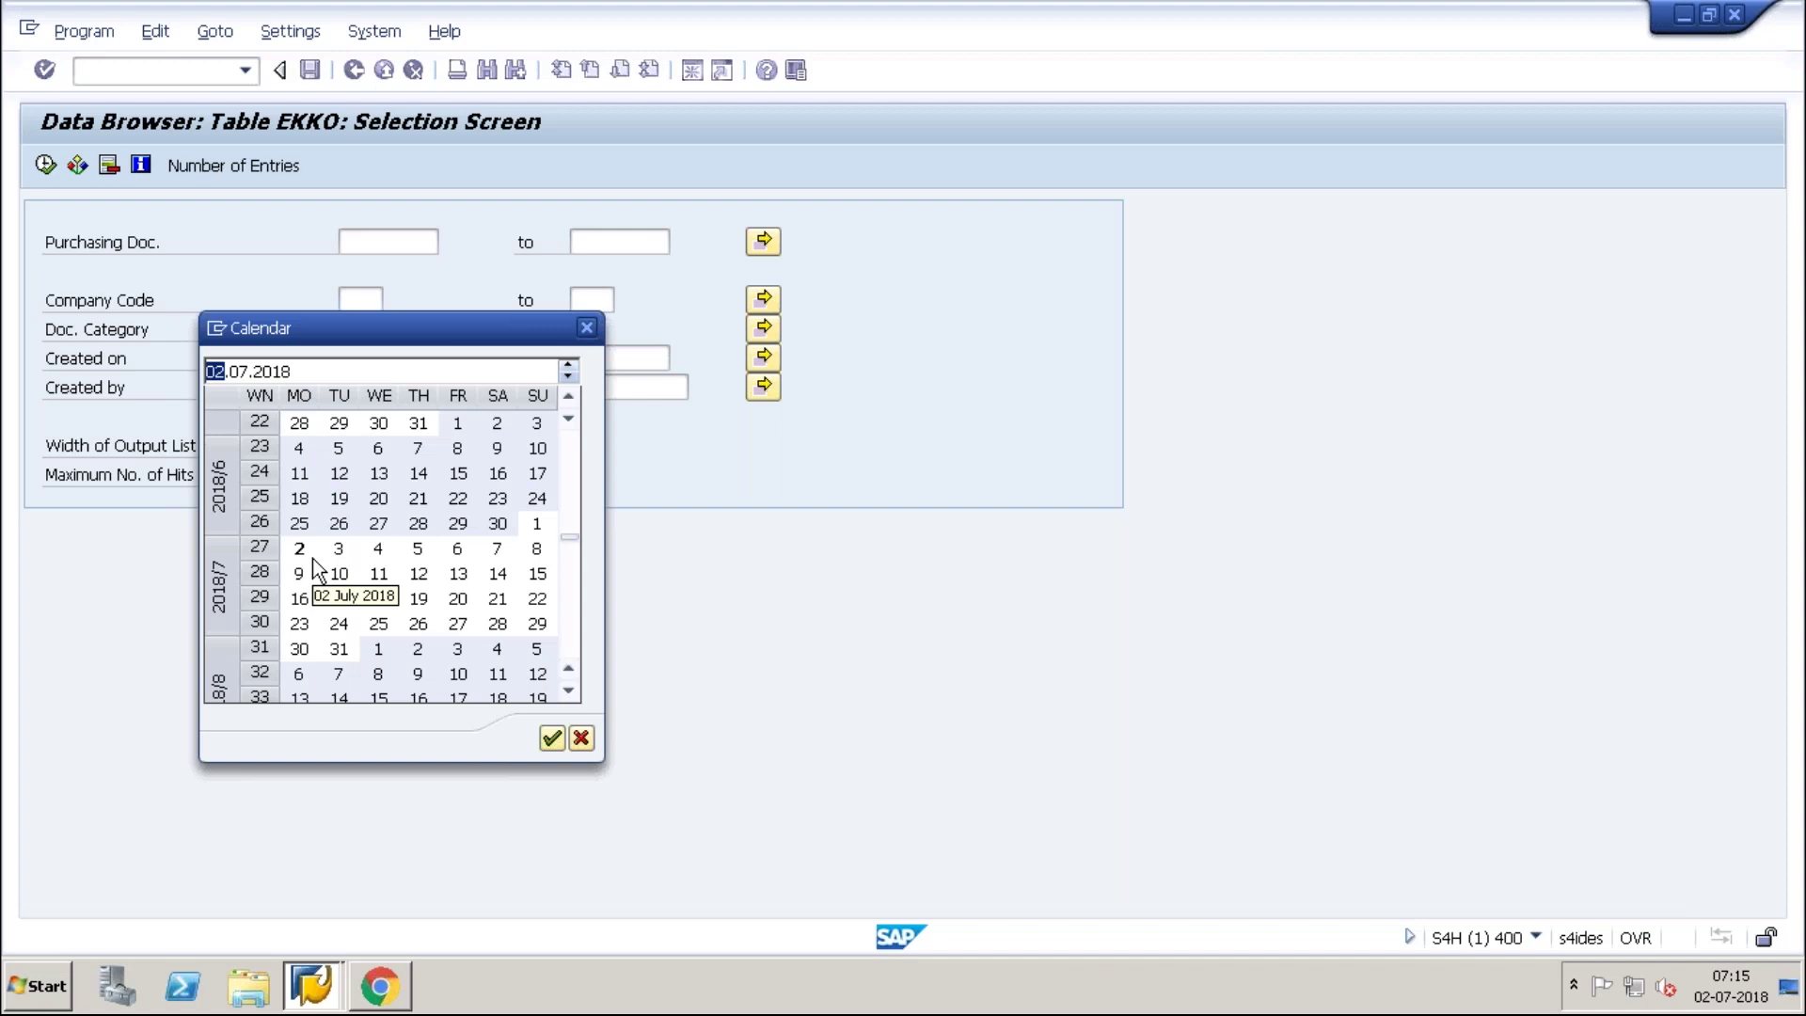
double_click(299, 548)
left_click(46, 164)
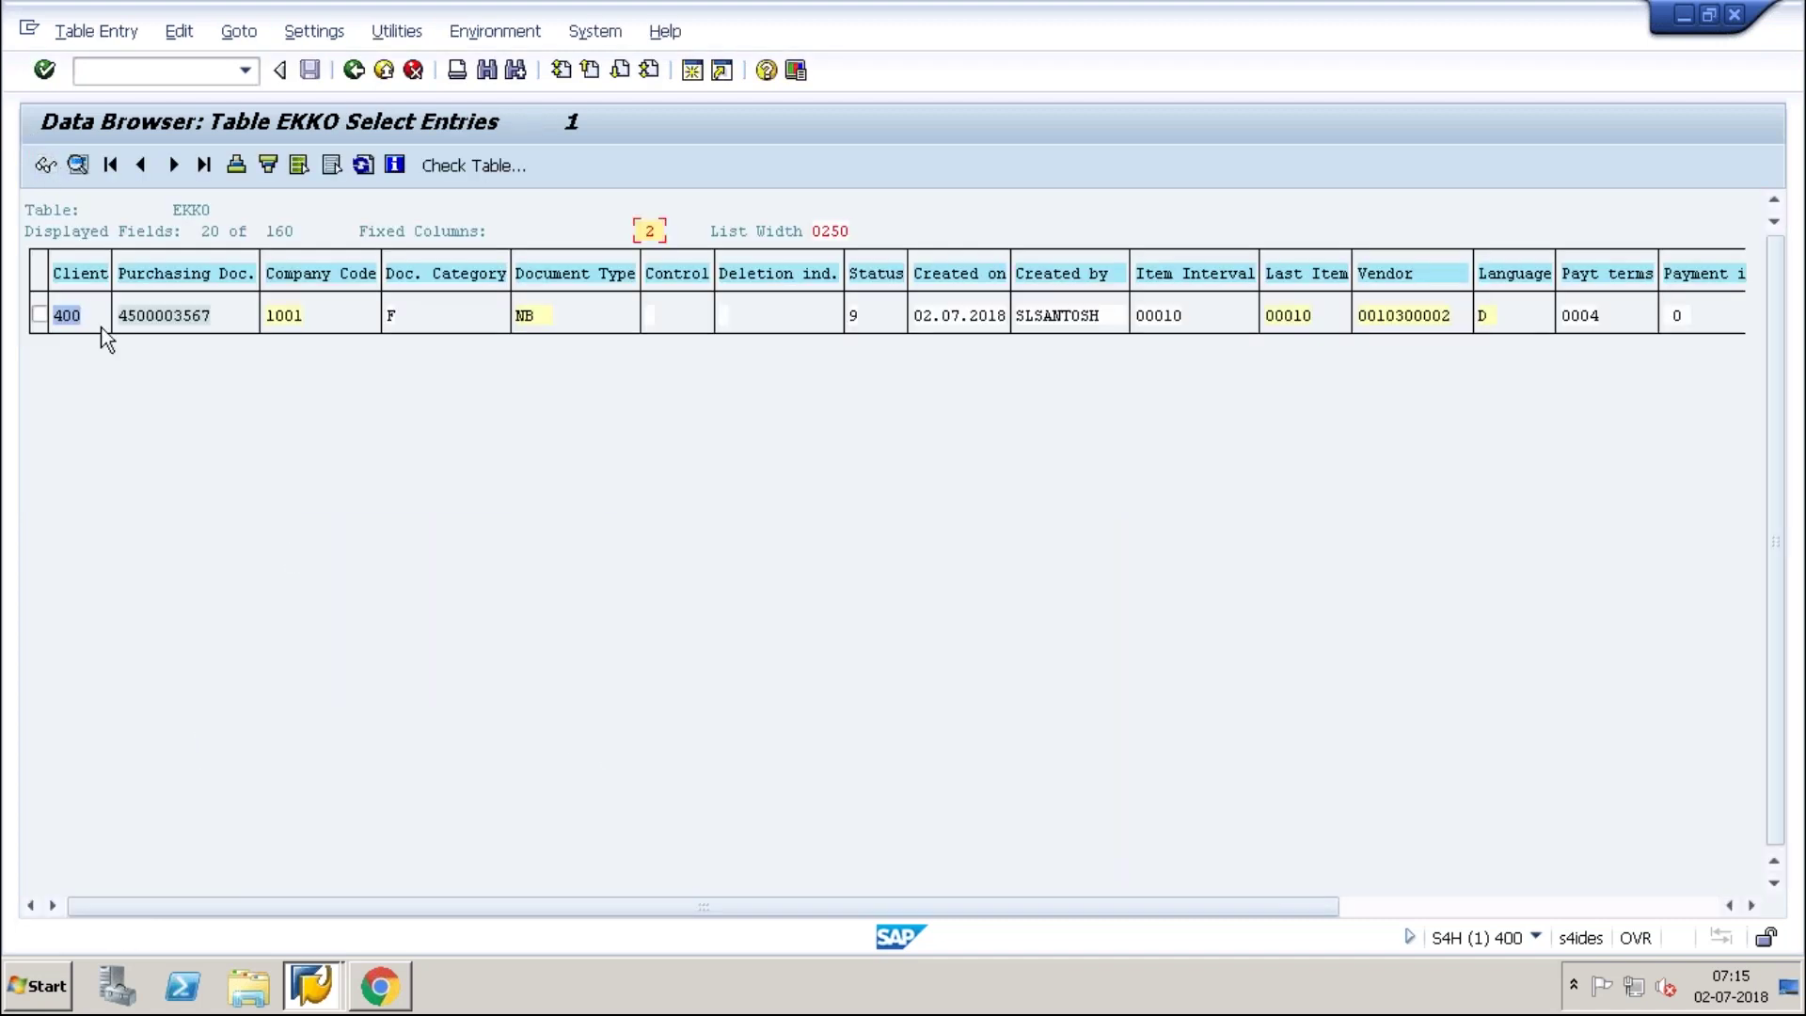
left_click_drag(123, 318, 143, 320)
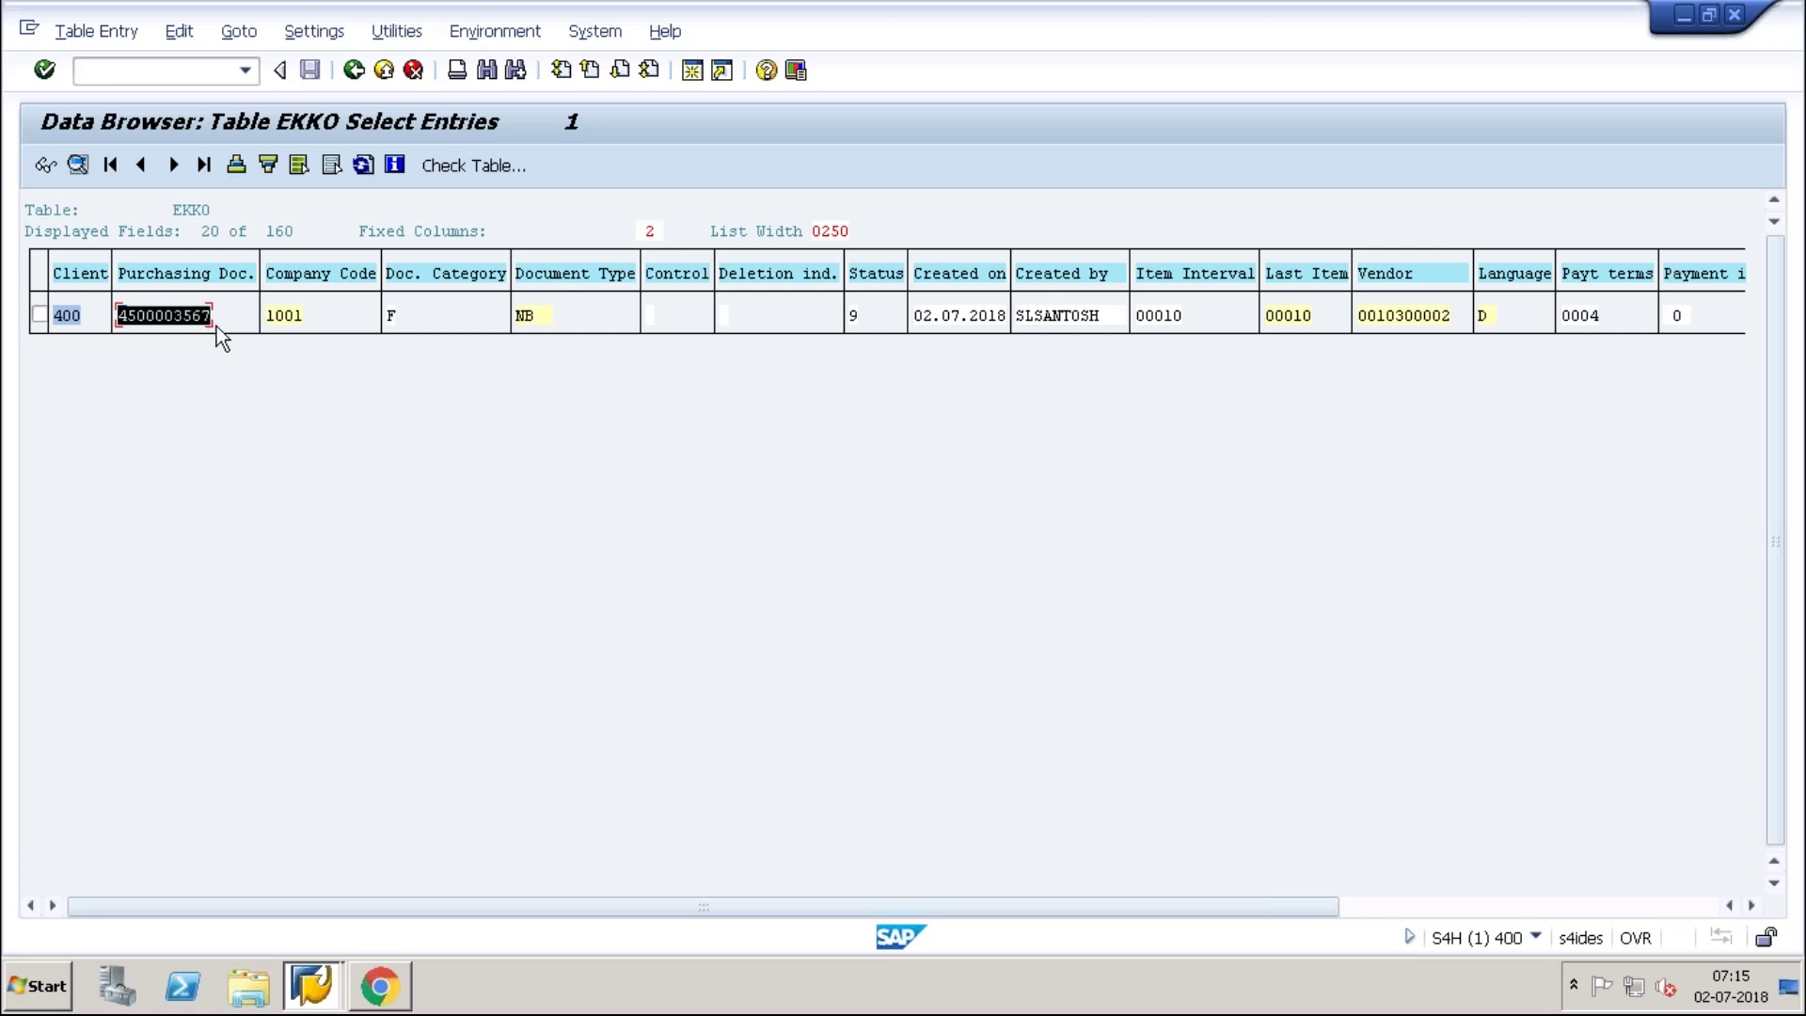
key("Home")
left_click(78, 165)
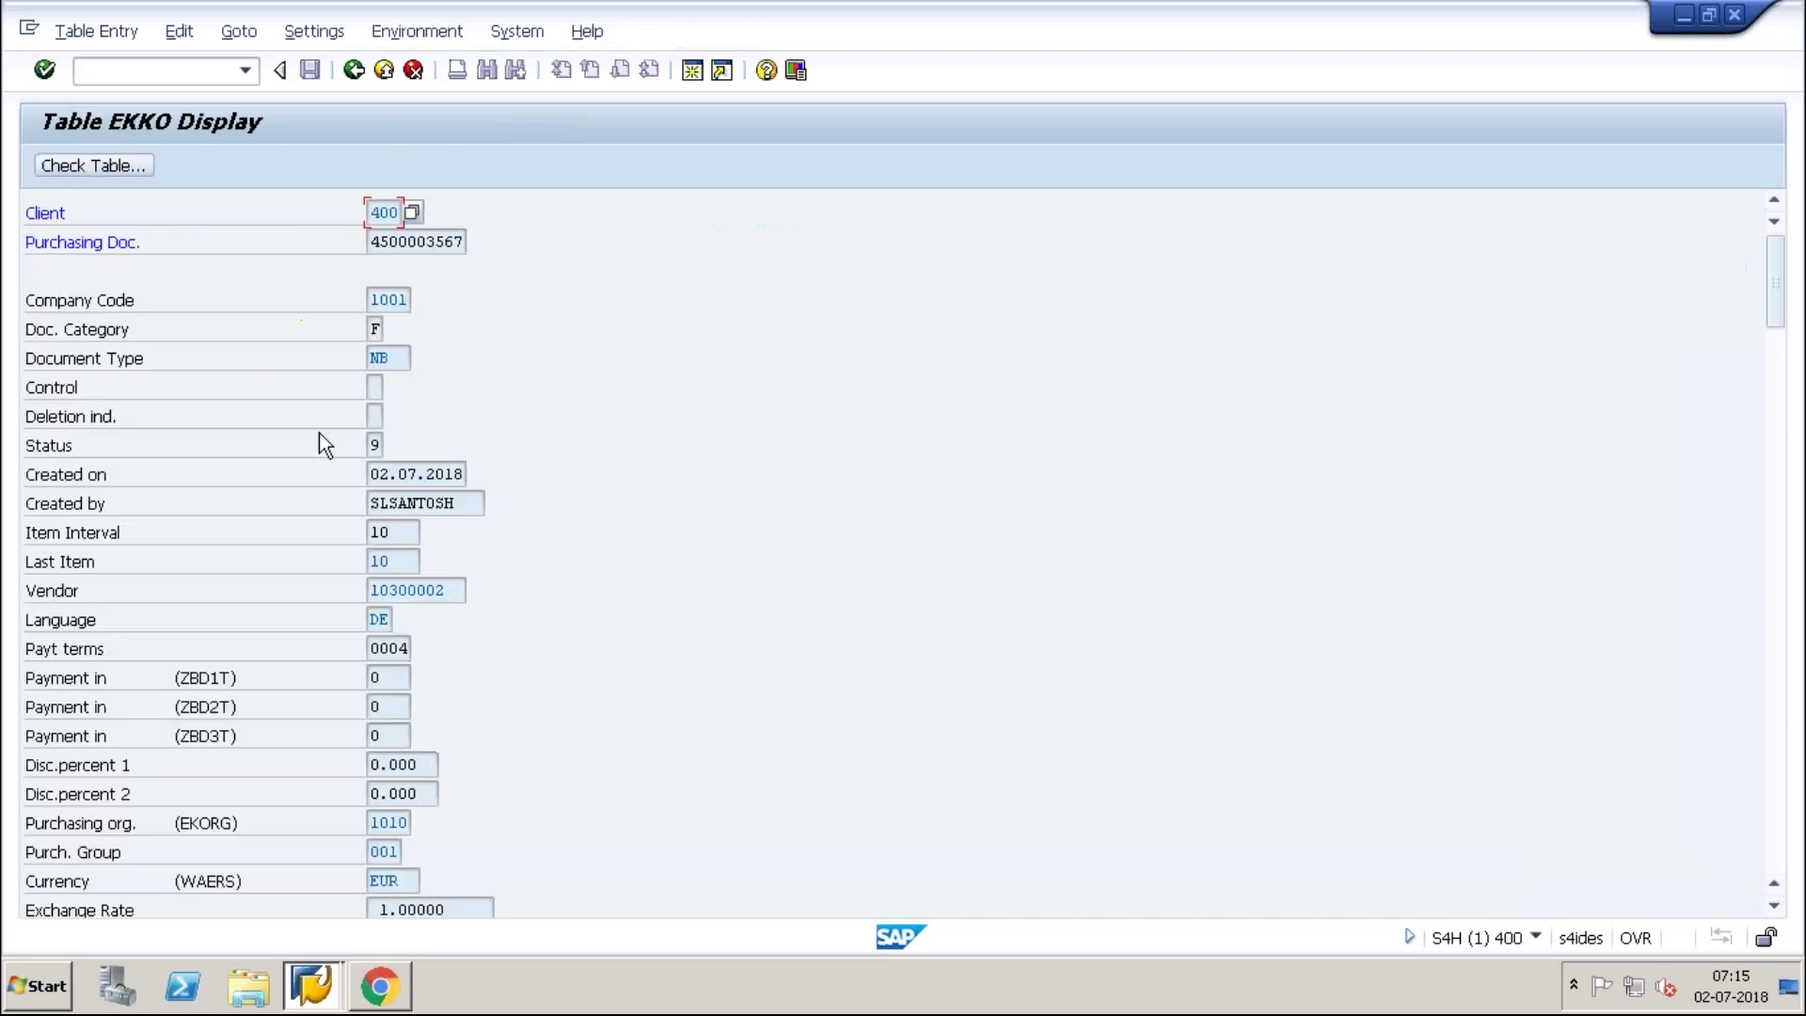
left_click(442, 590)
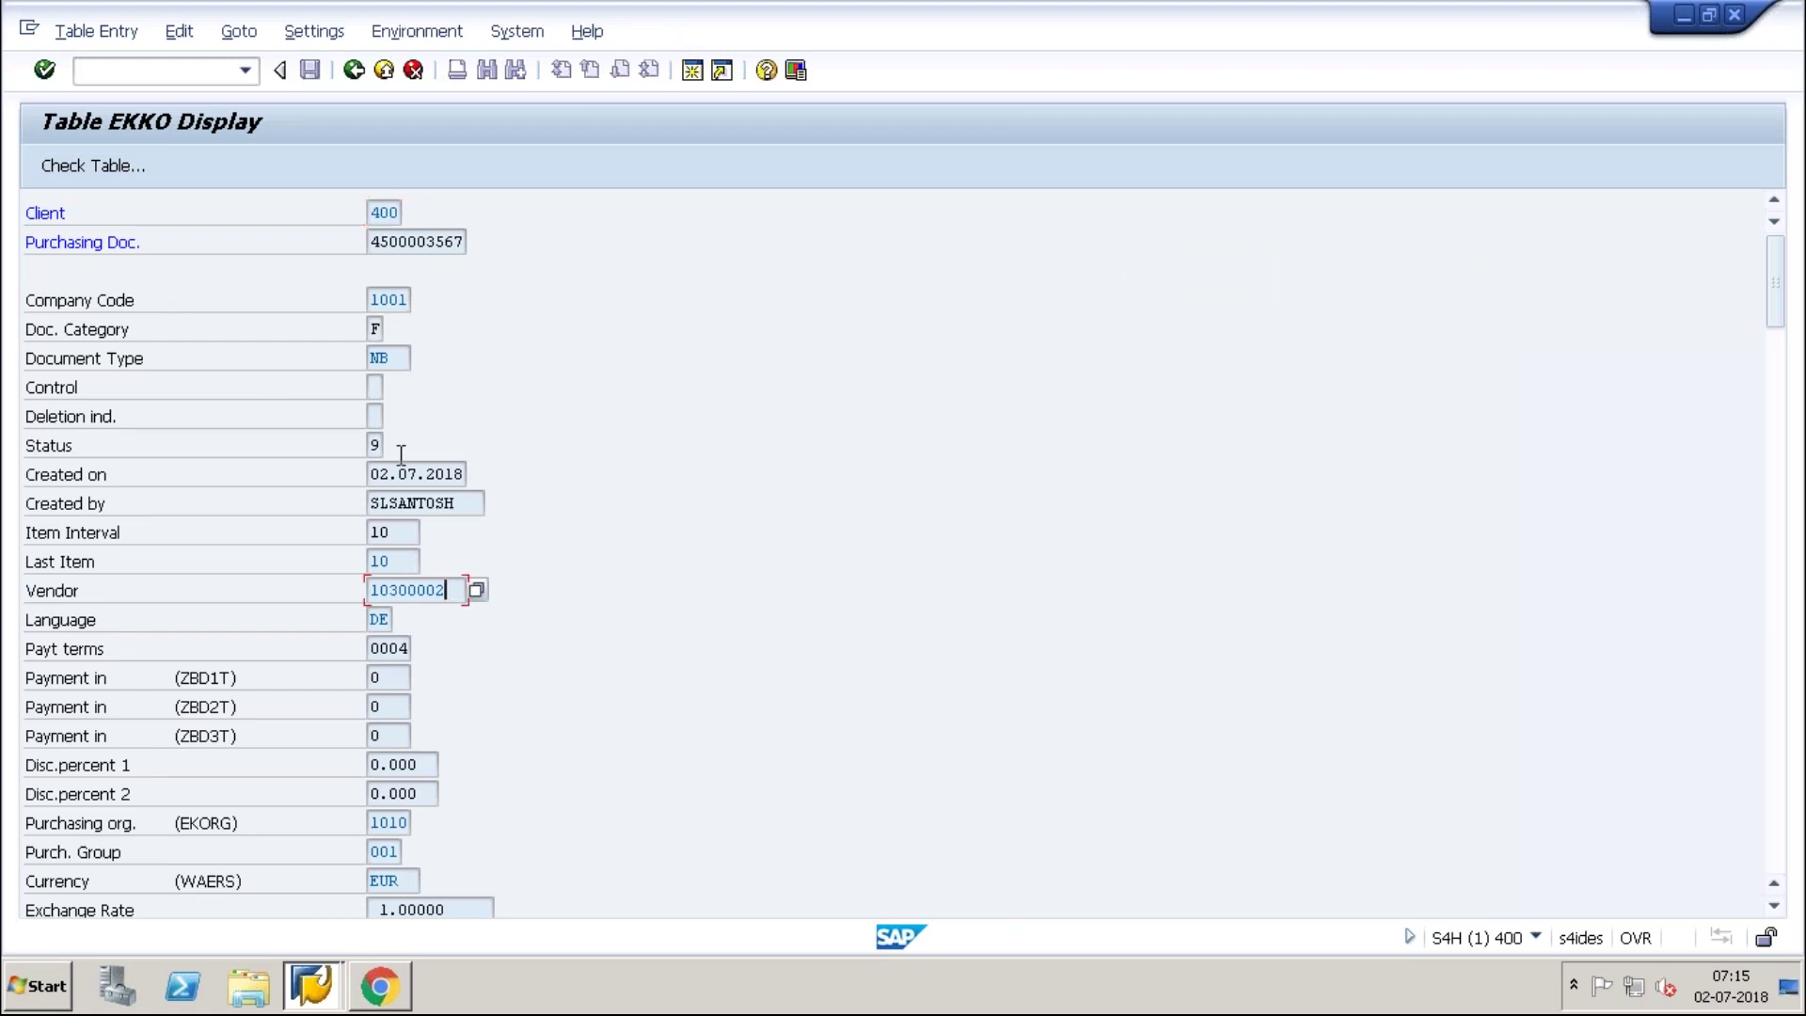
left_click(354, 71)
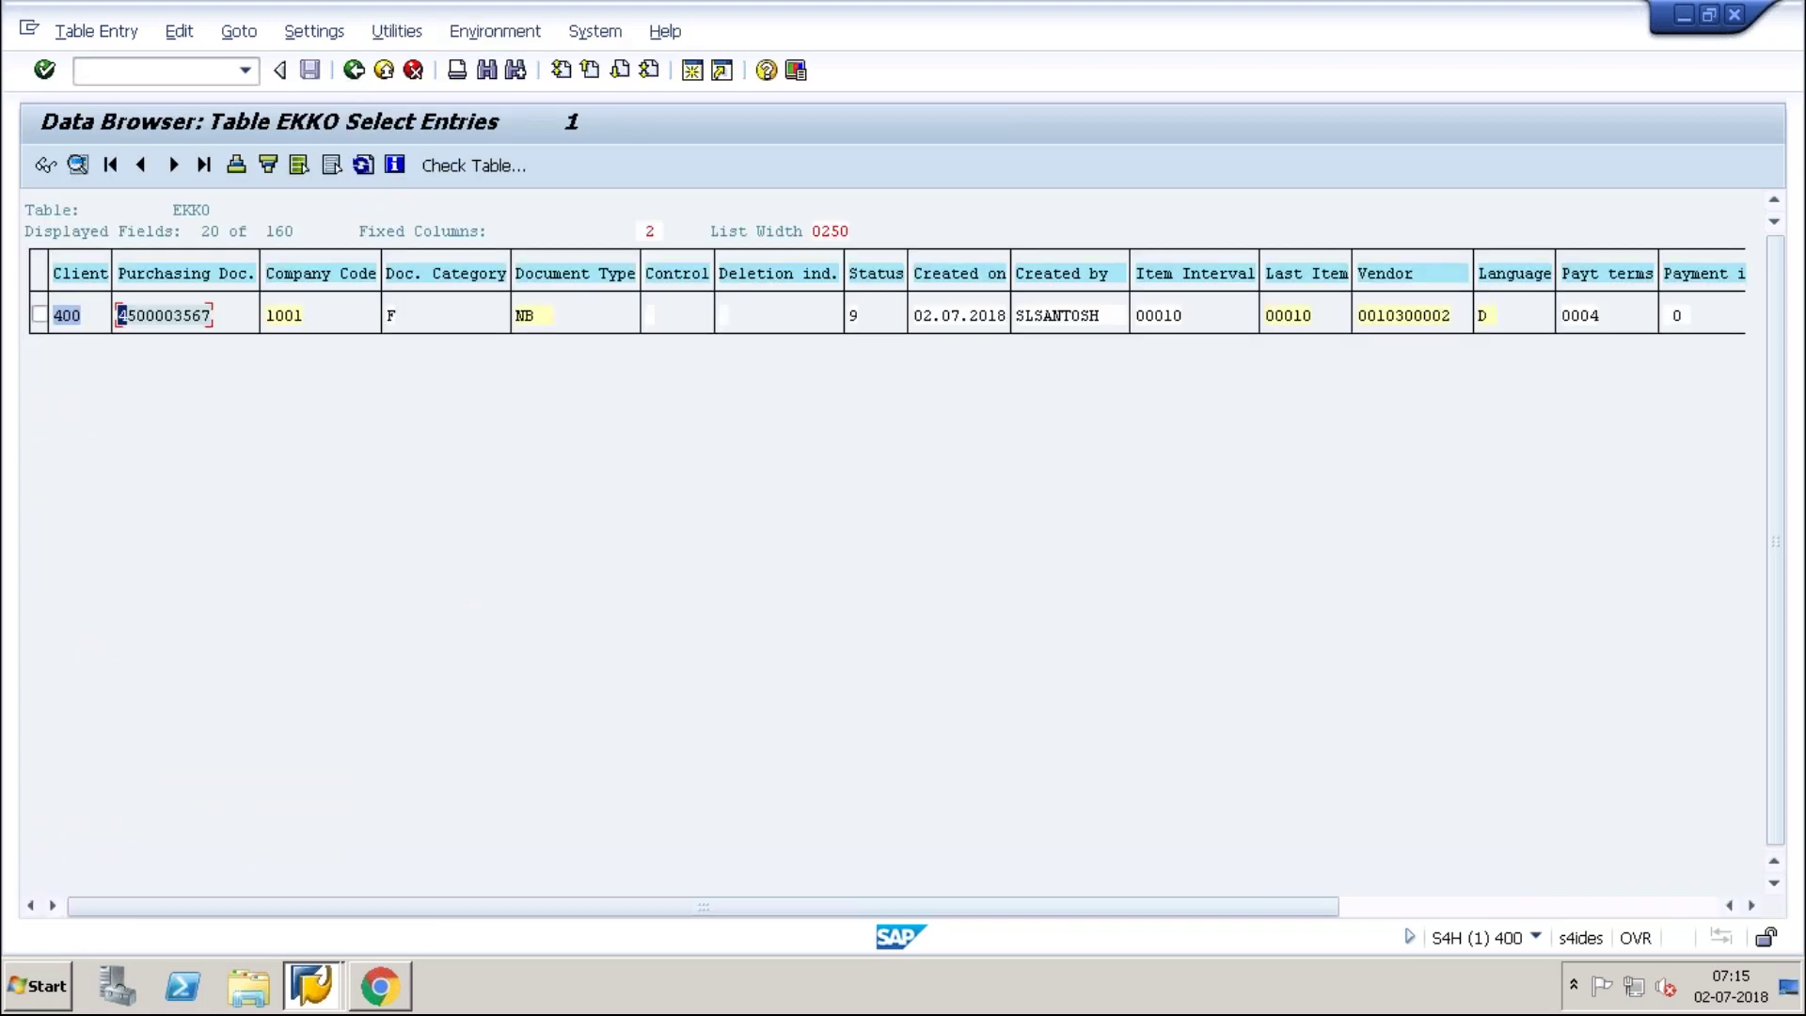
left_click(386, 1005)
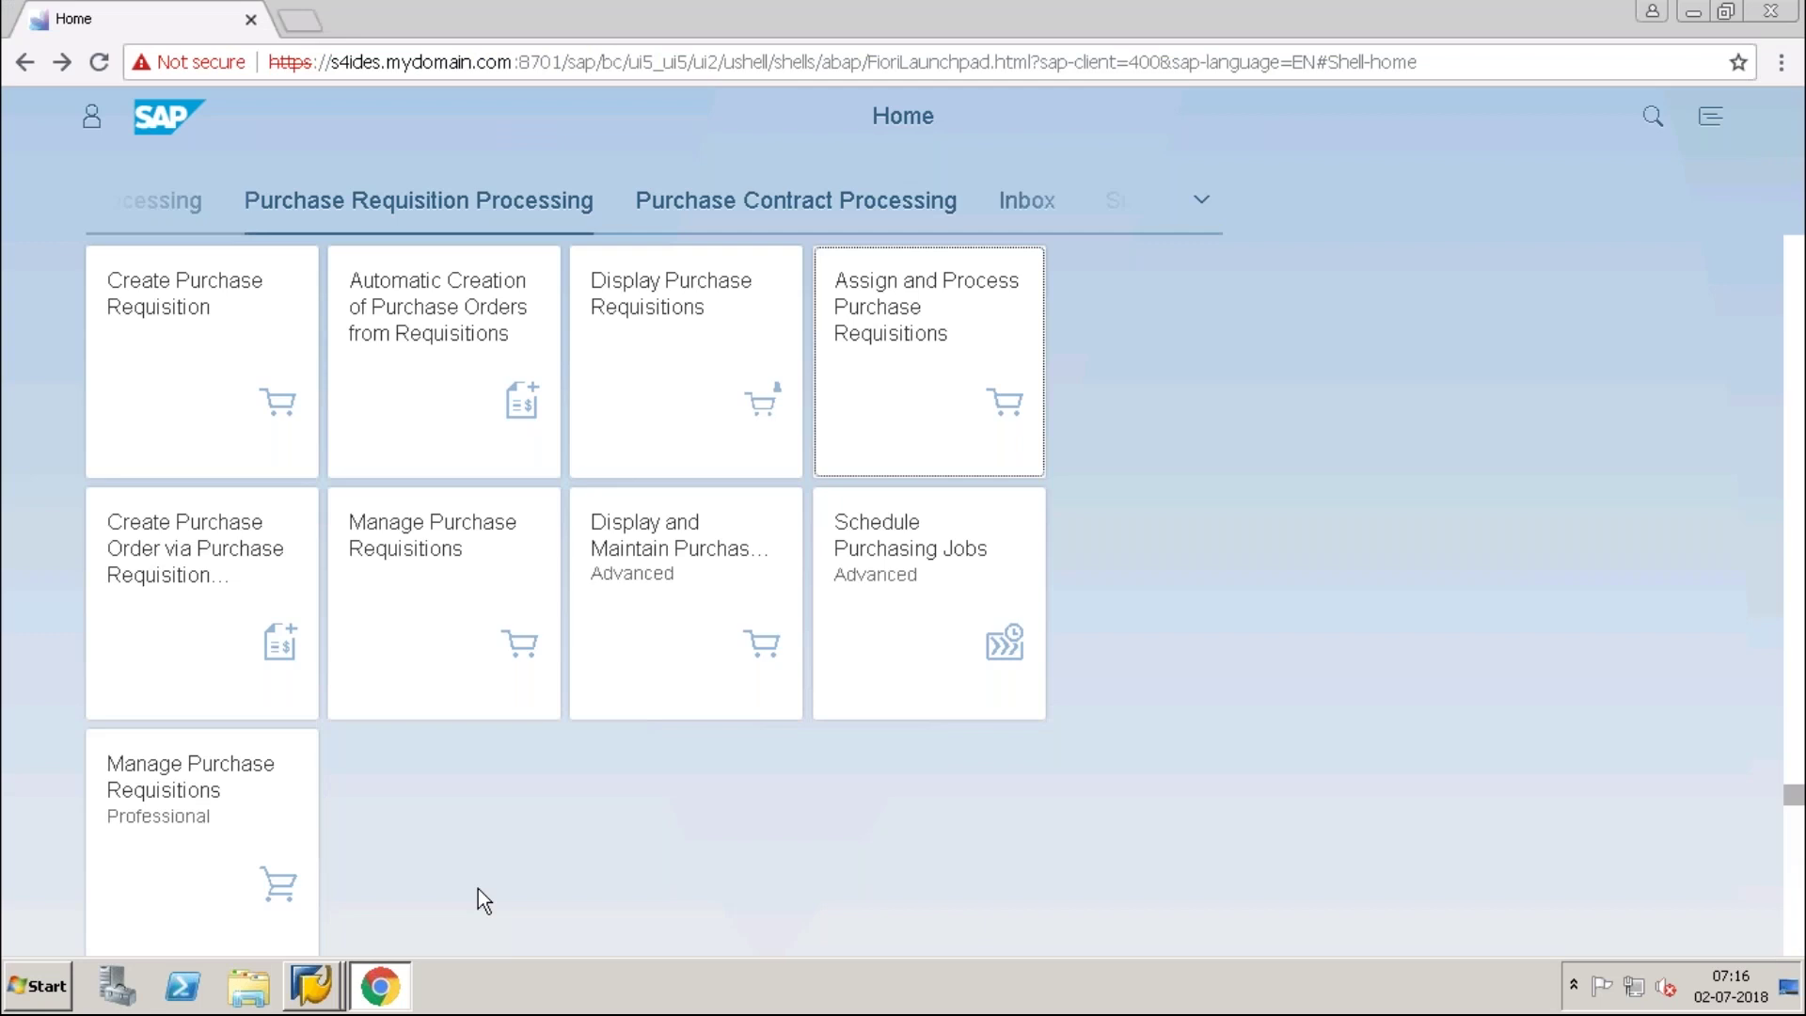
Open the Create Purchase Order via Purchase Requisition app.
left_click(944, 348)
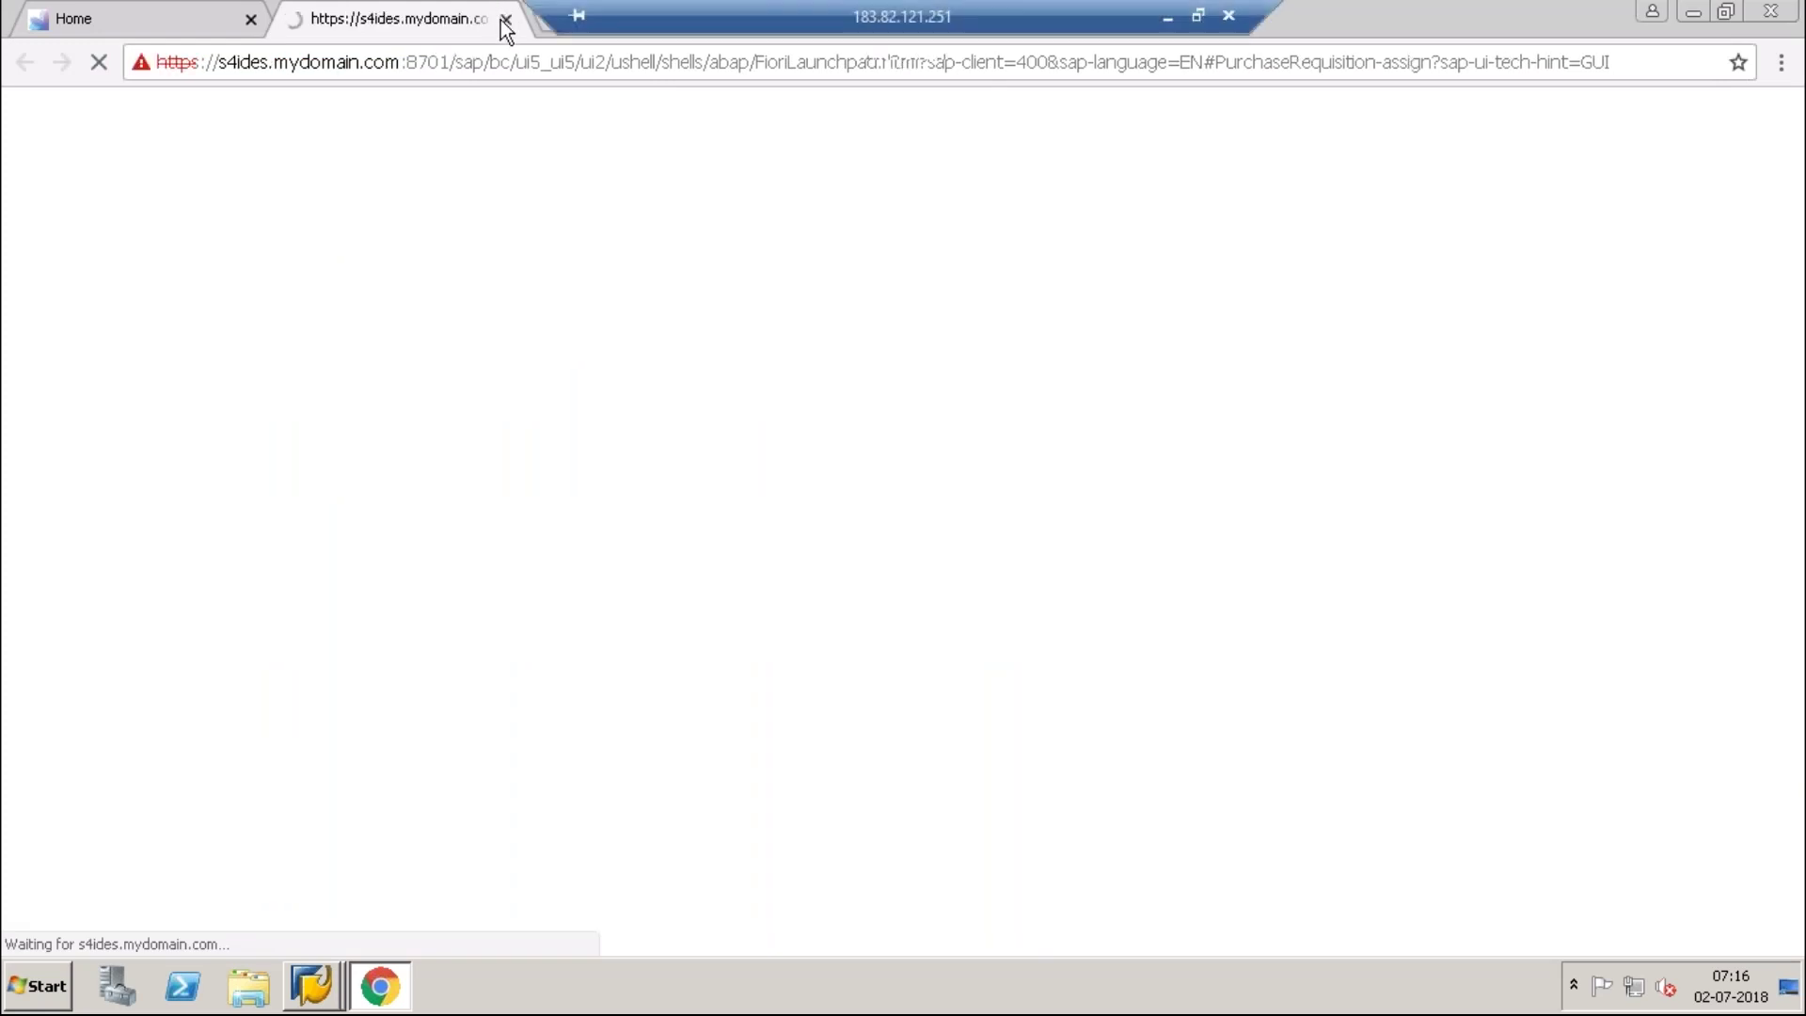
left_click(504, 20)
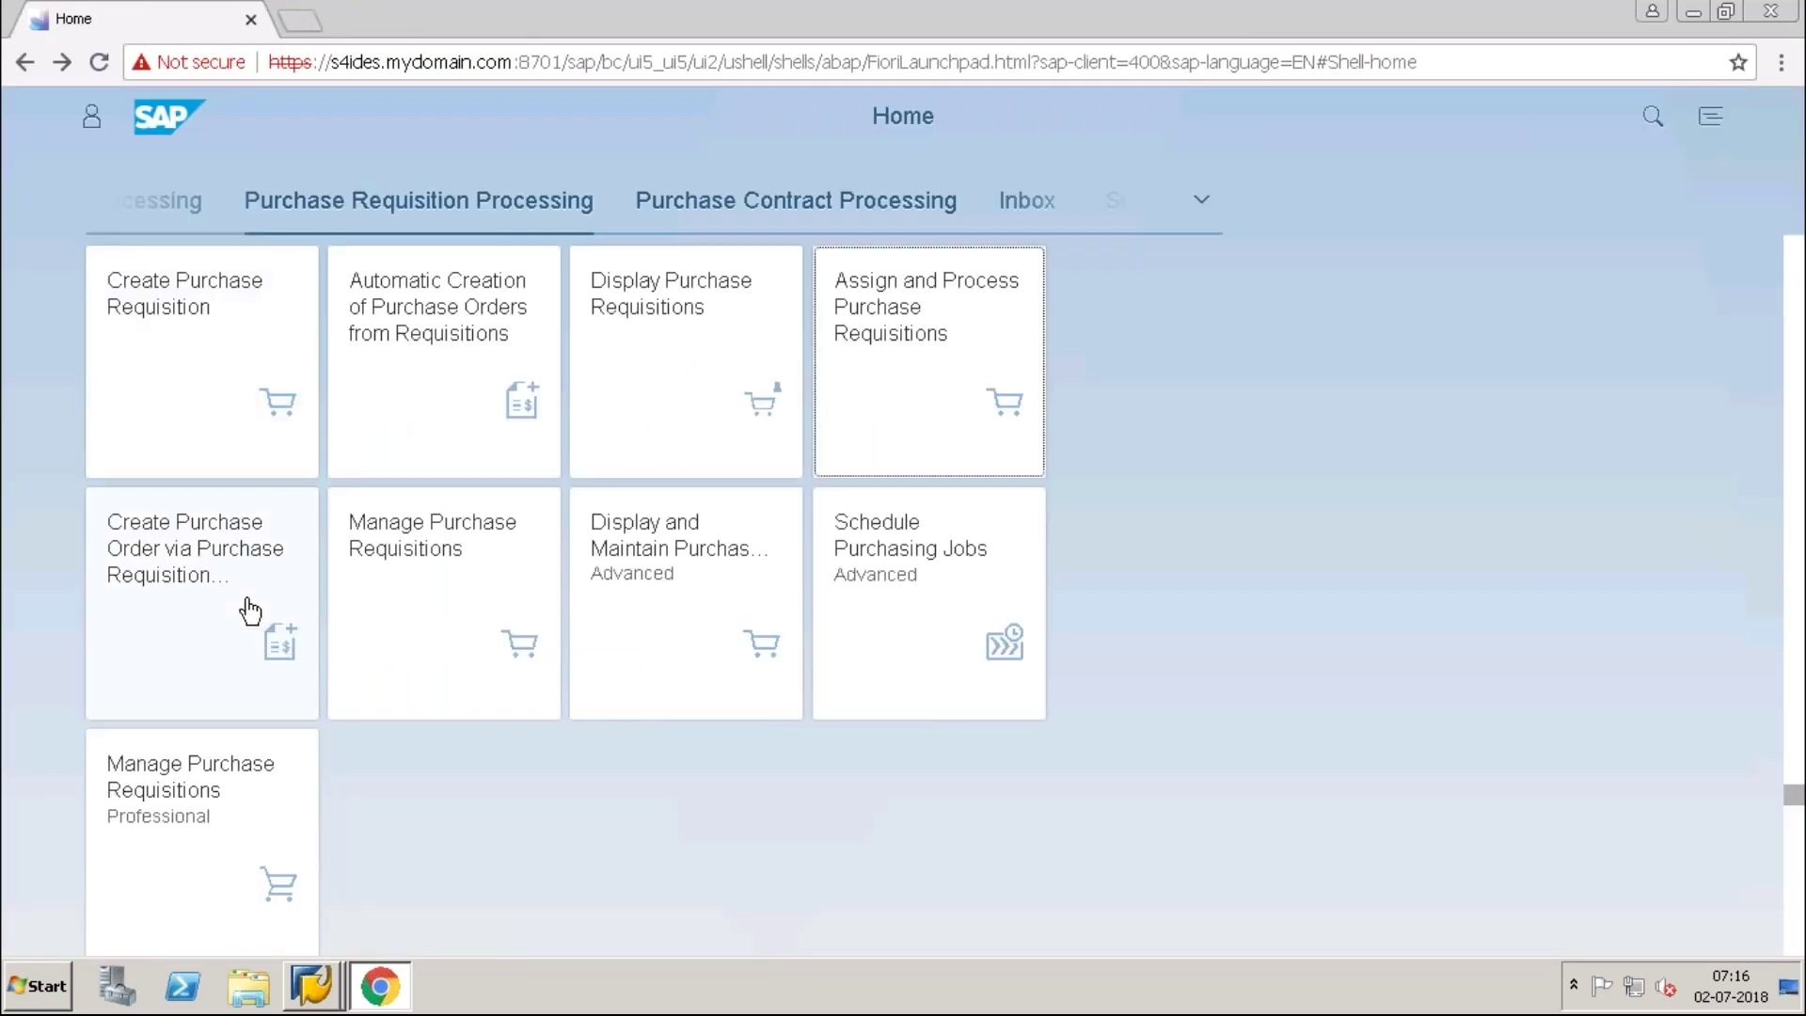
left_click(249, 610)
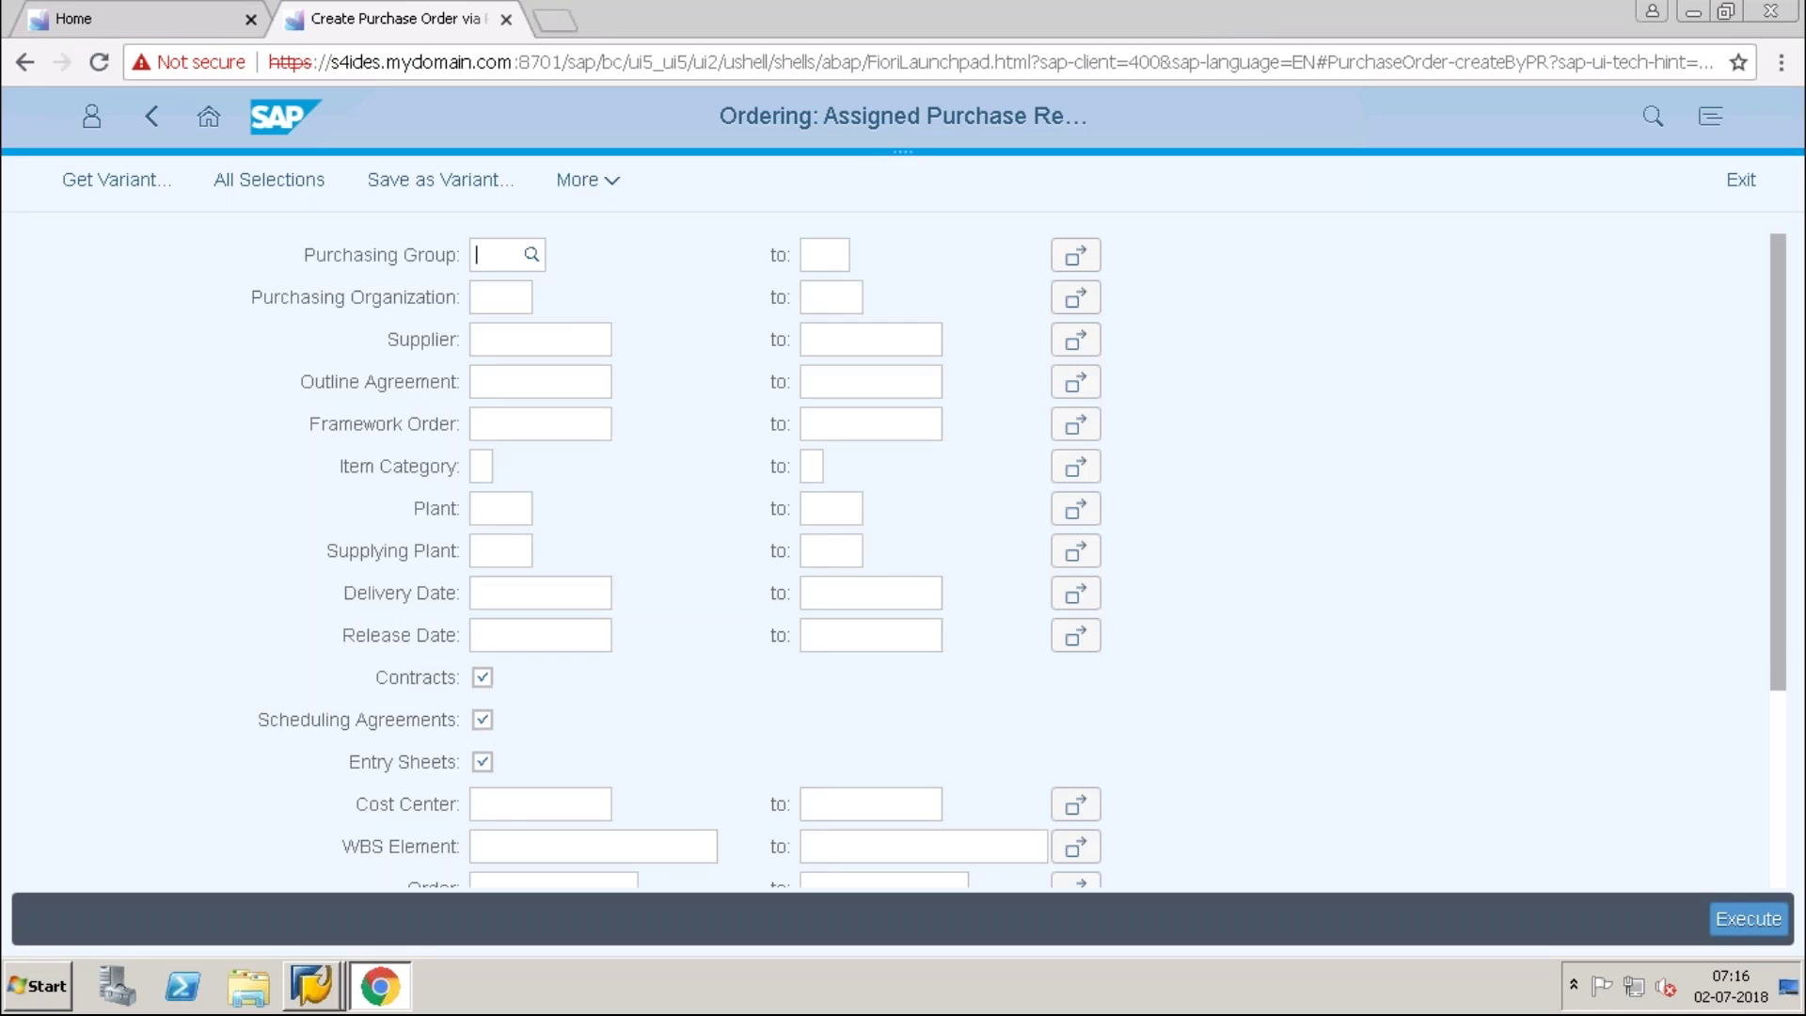
left_click(1782, 498)
Restrict the selection to plant 1010 and supplier 10300001.
left_click(484, 509)
type("1010")
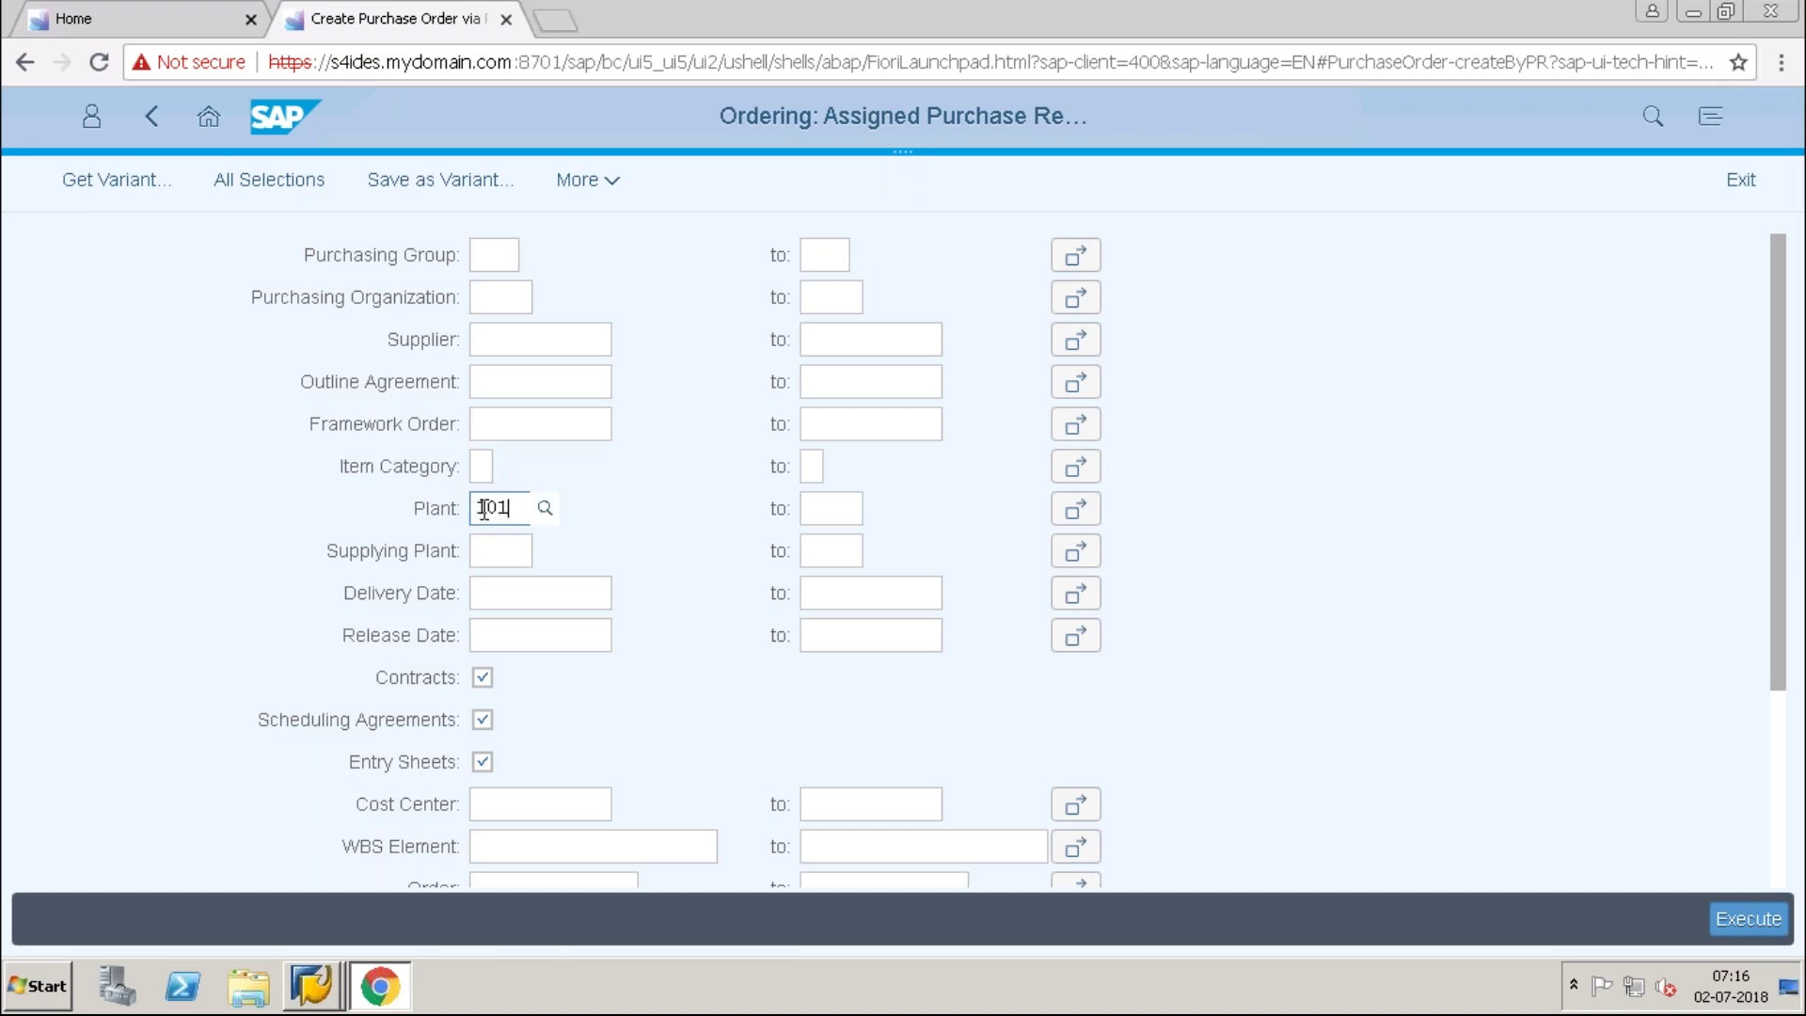
key("Escape")
left_click(508, 512)
type("1010")
left_click(361, 598)
left_click(536, 337)
type("10")
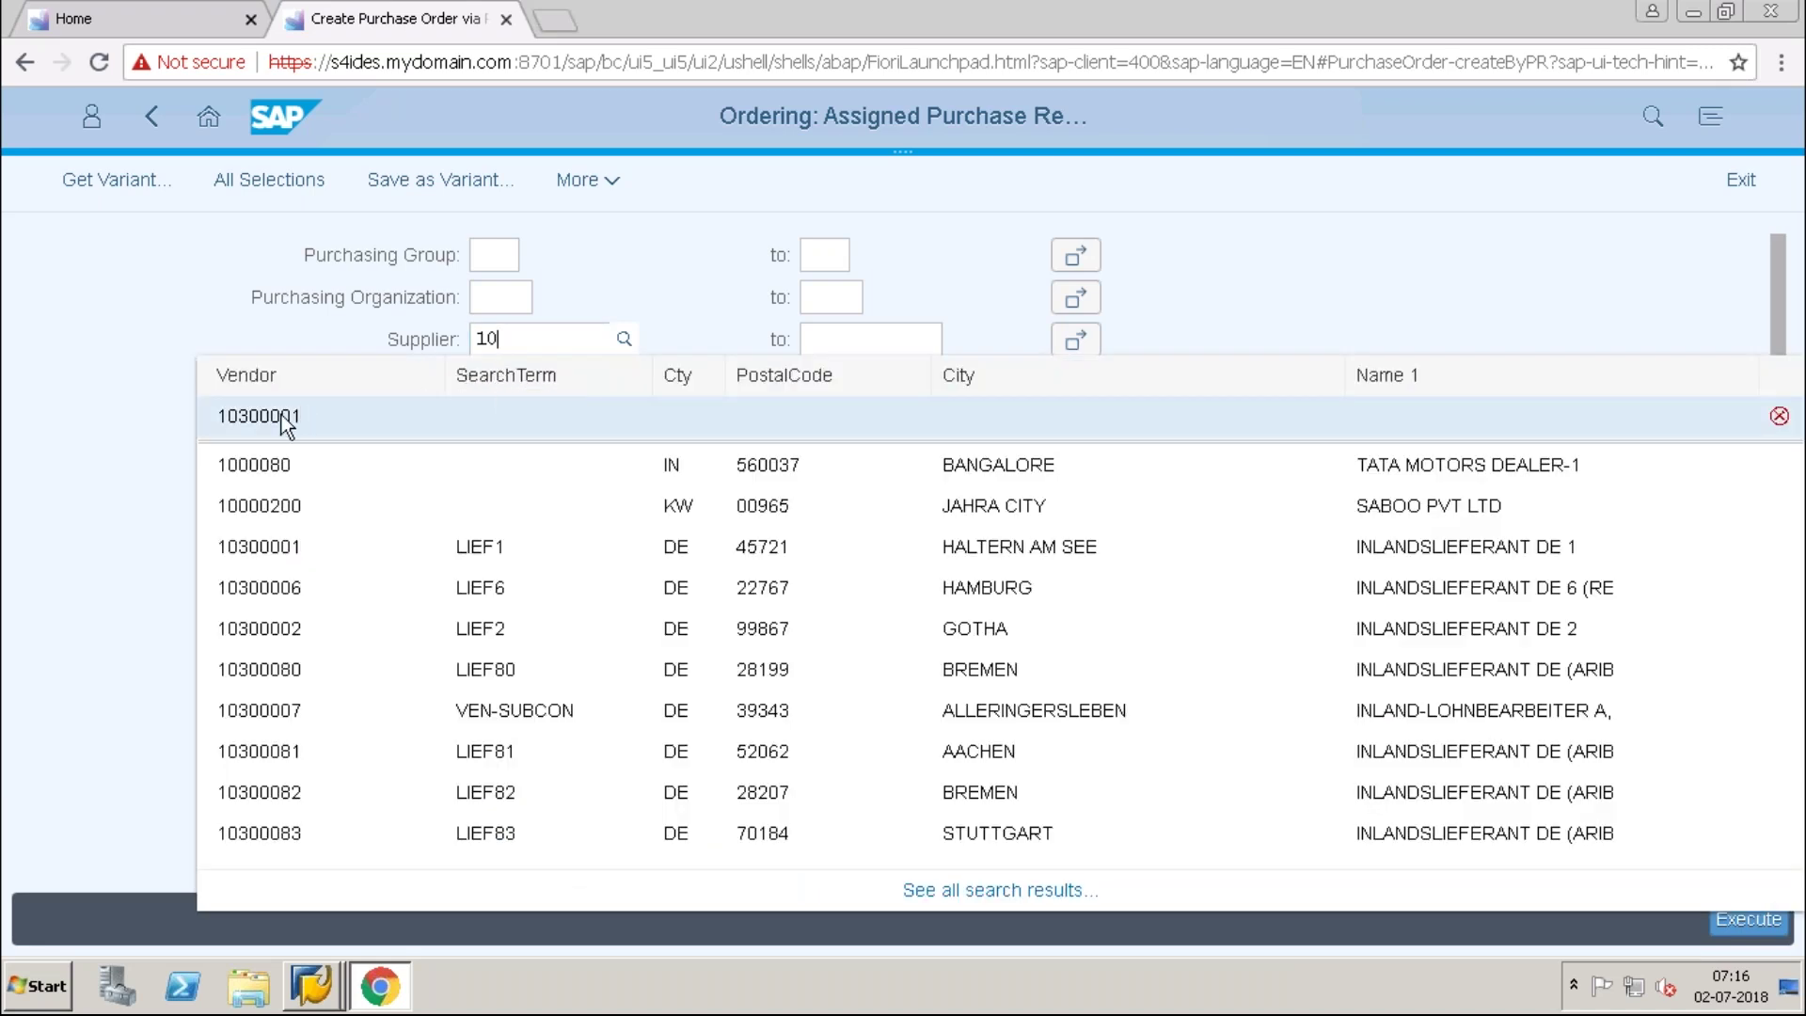
left_click(337, 414)
List the assigned requisitions, select 10001443 for TG10 Bike Tools, and rearrange the columns.
left_click(1752, 922)
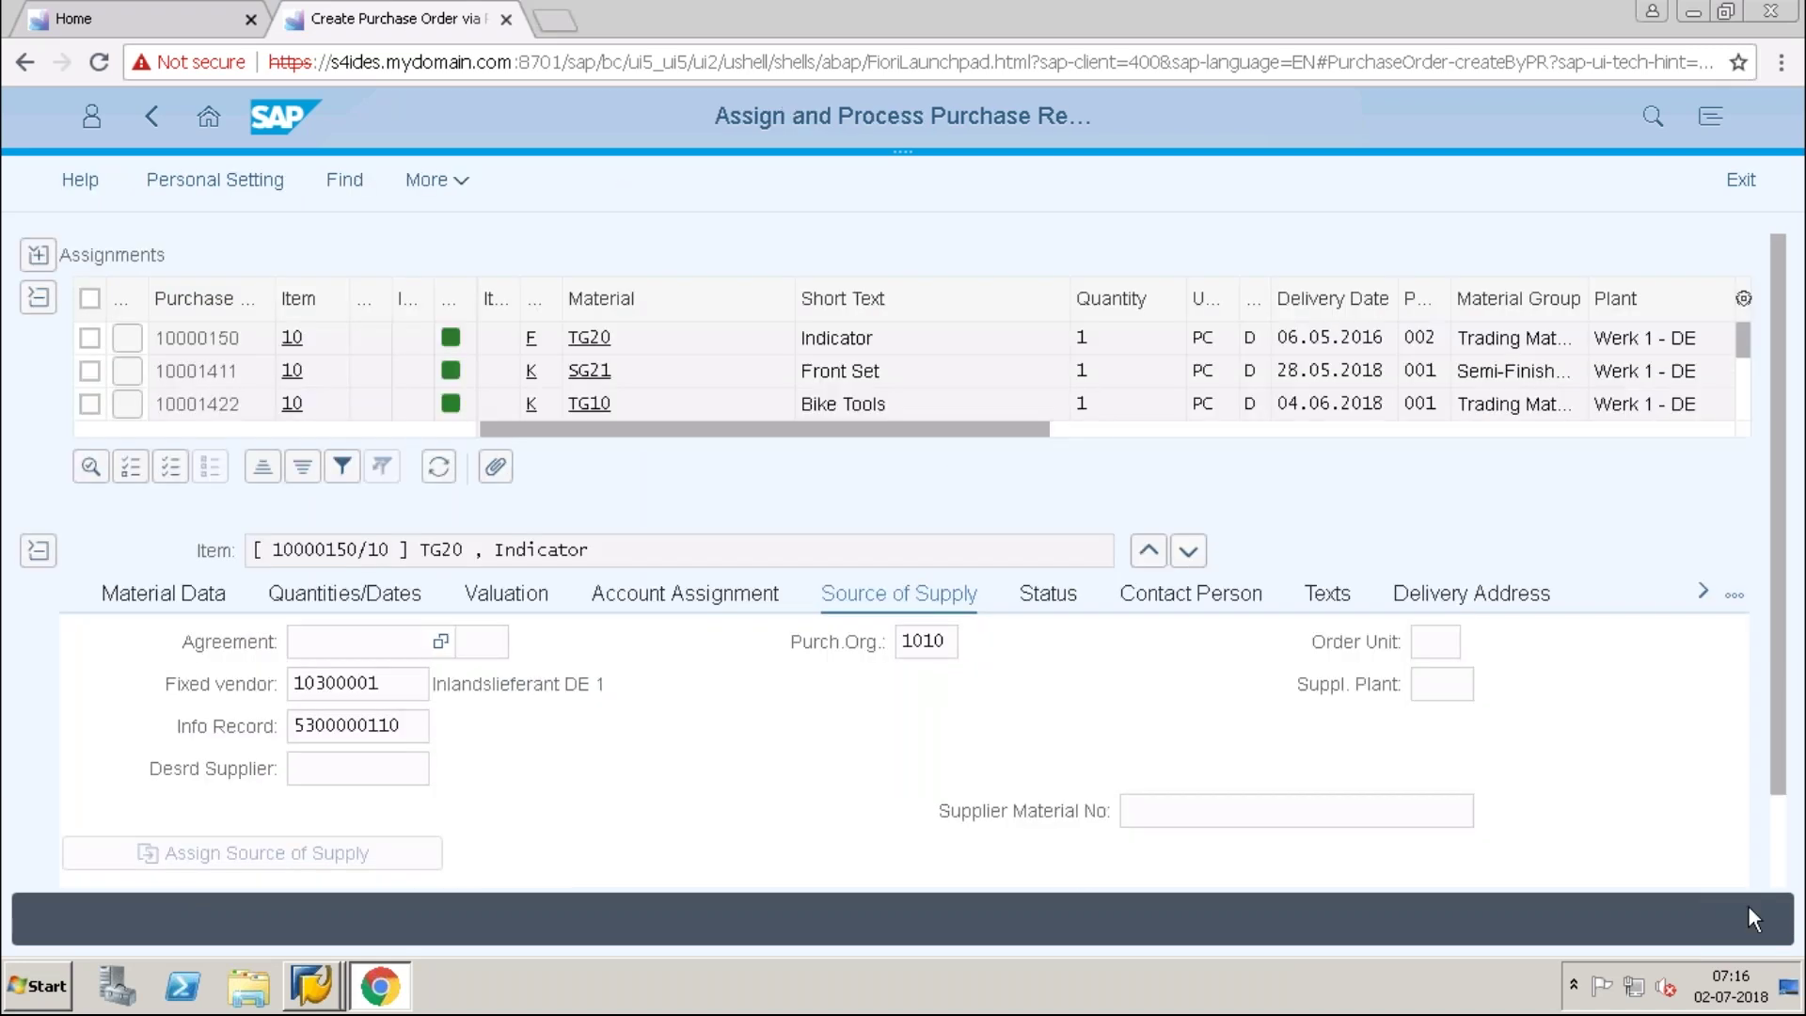
left_click(1747, 403)
left_click(91, 340)
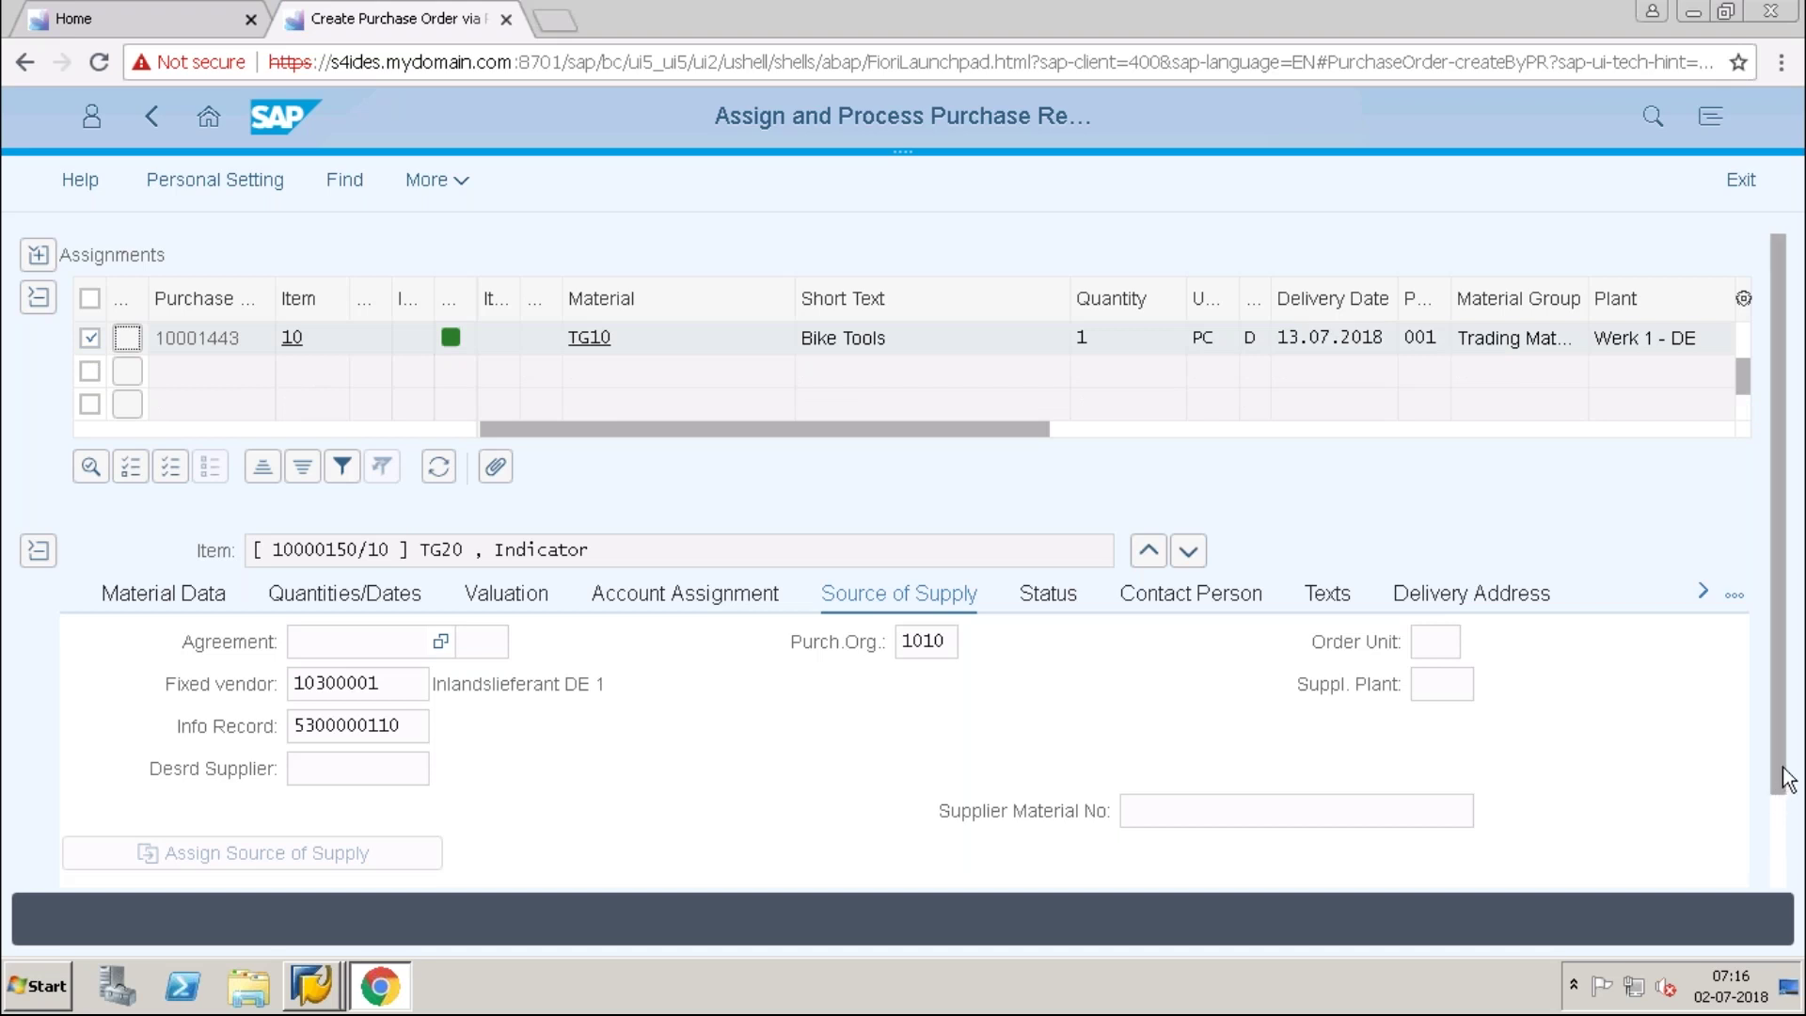
scroll(1787, 799, "down", 2)
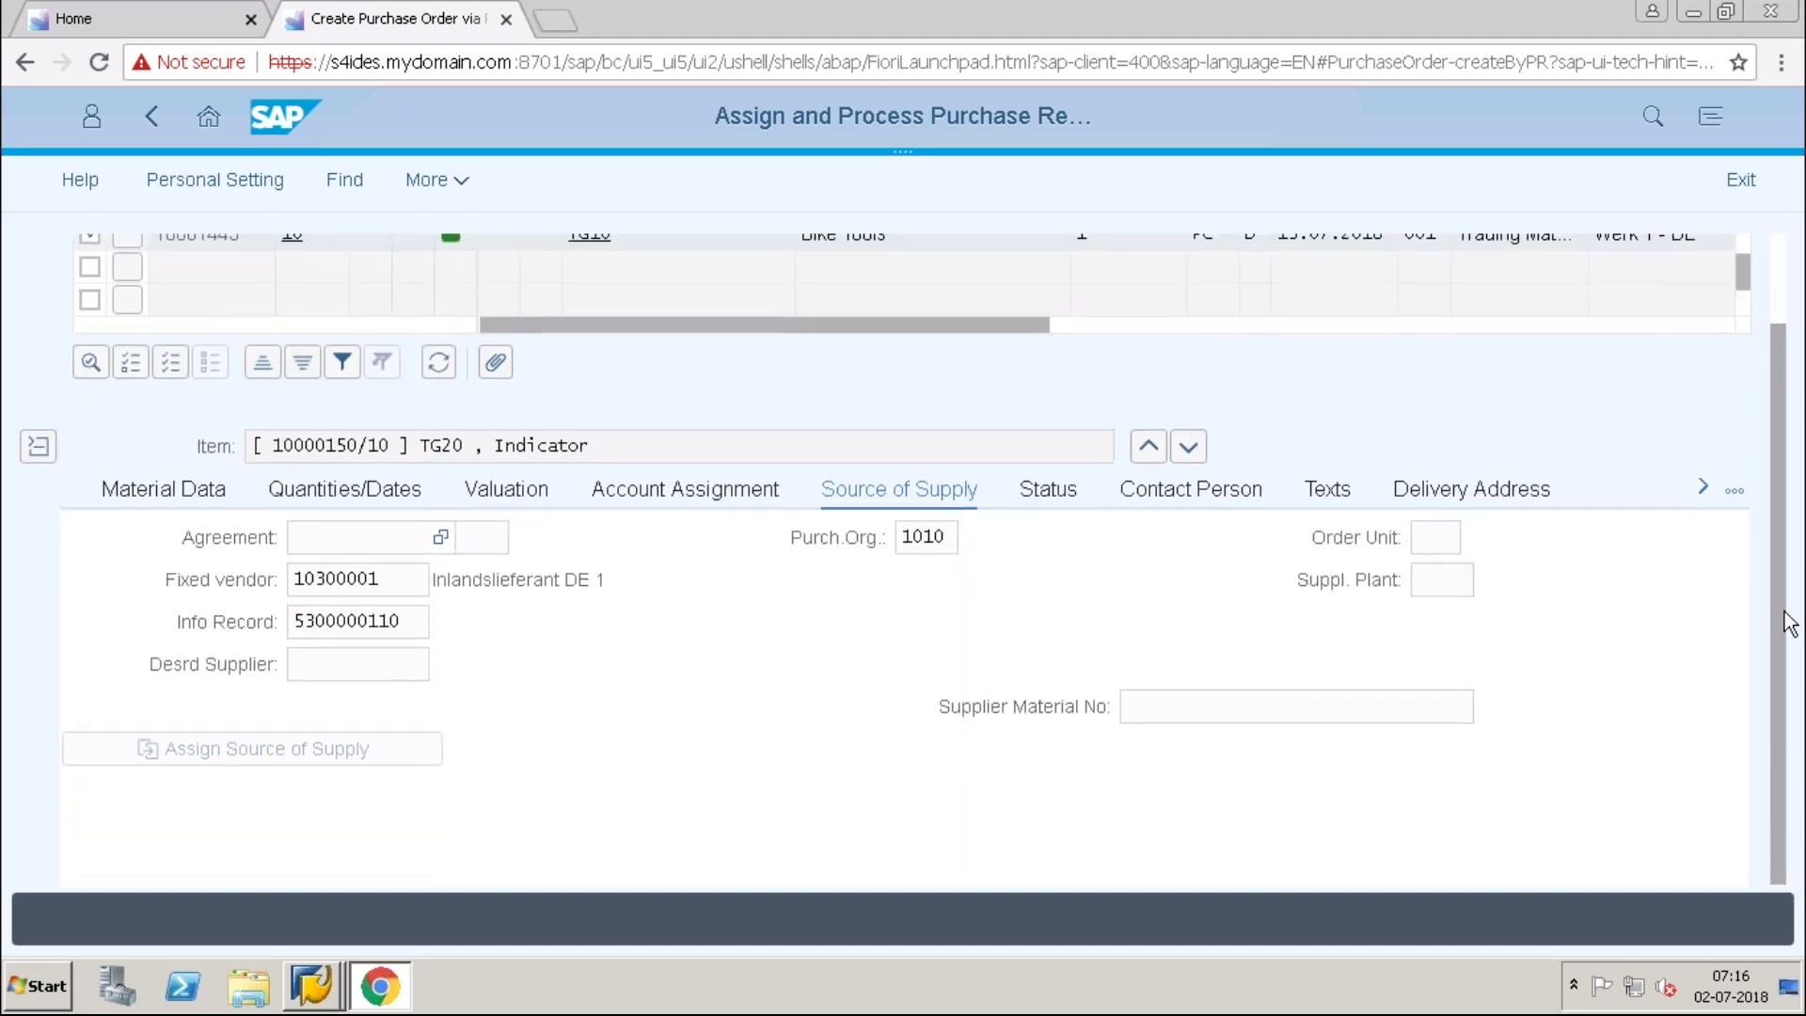
scroll(1790, 623, "up", 2)
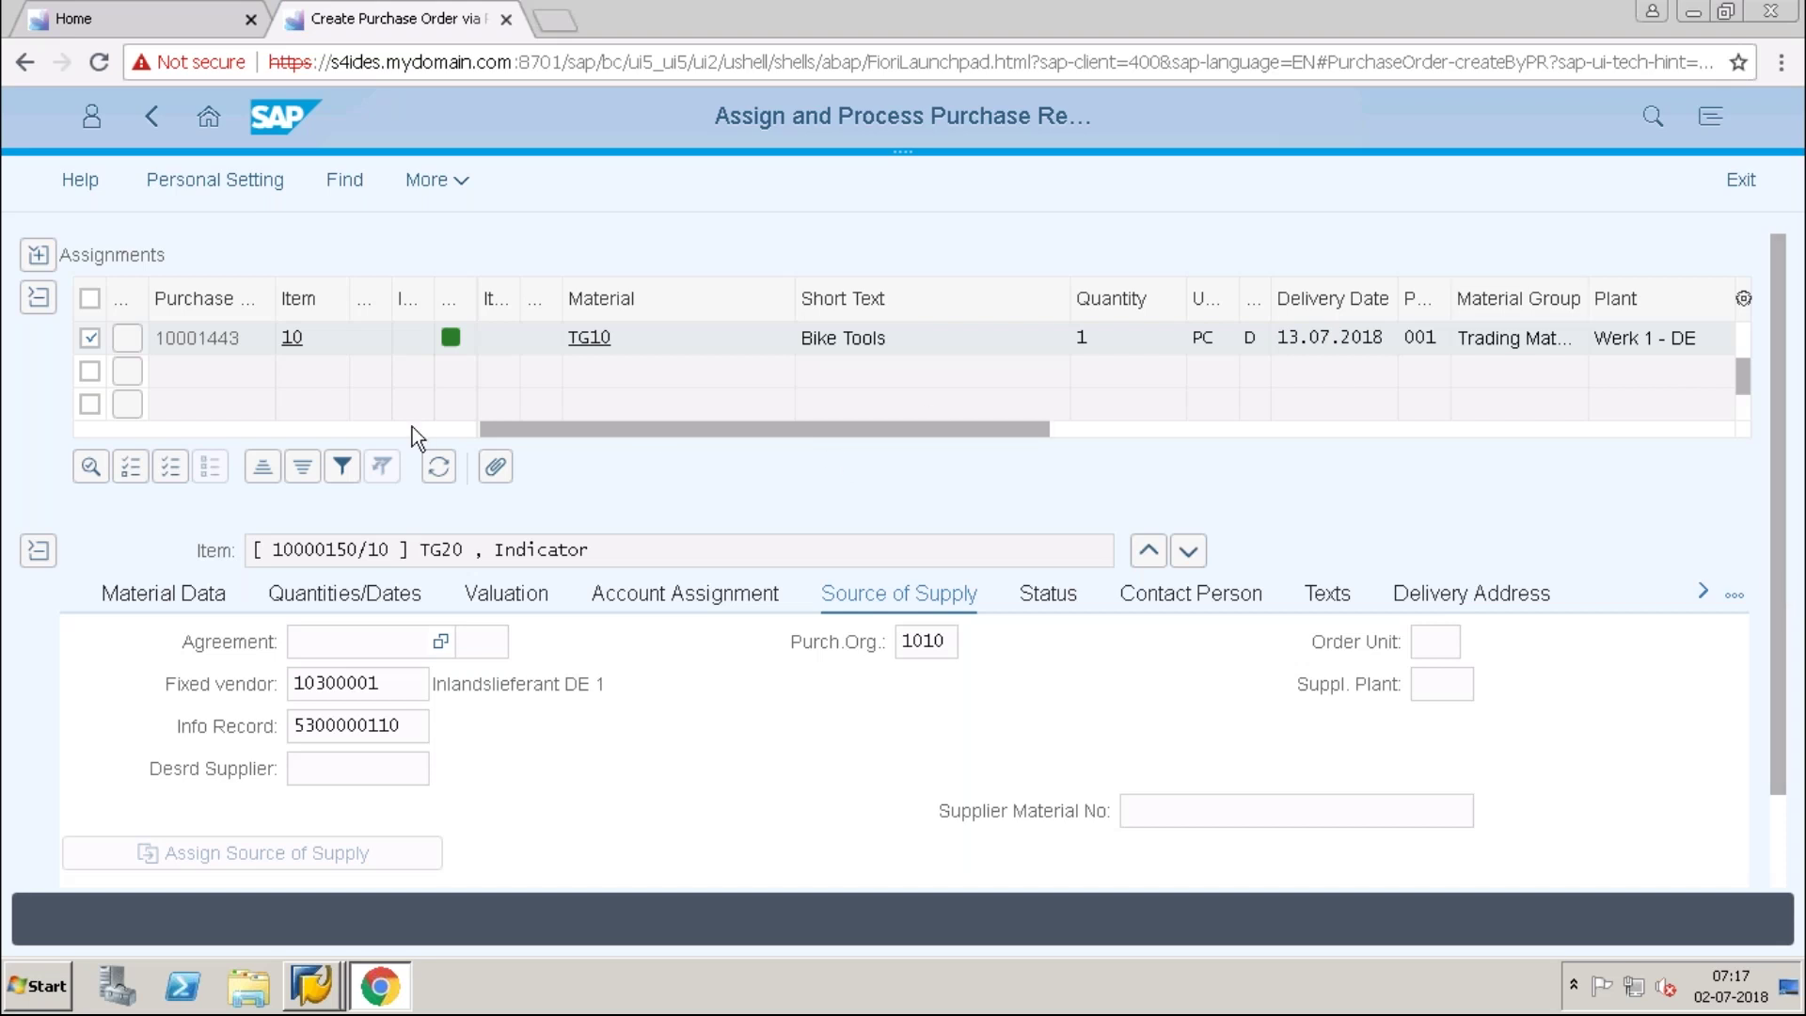
left_click_drag(615, 431, 934, 432)
left_click_drag(1098, 453, 552, 497)
Browse the More functions list, dismiss the browser save dialog, and close the app.
left_click(465, 186)
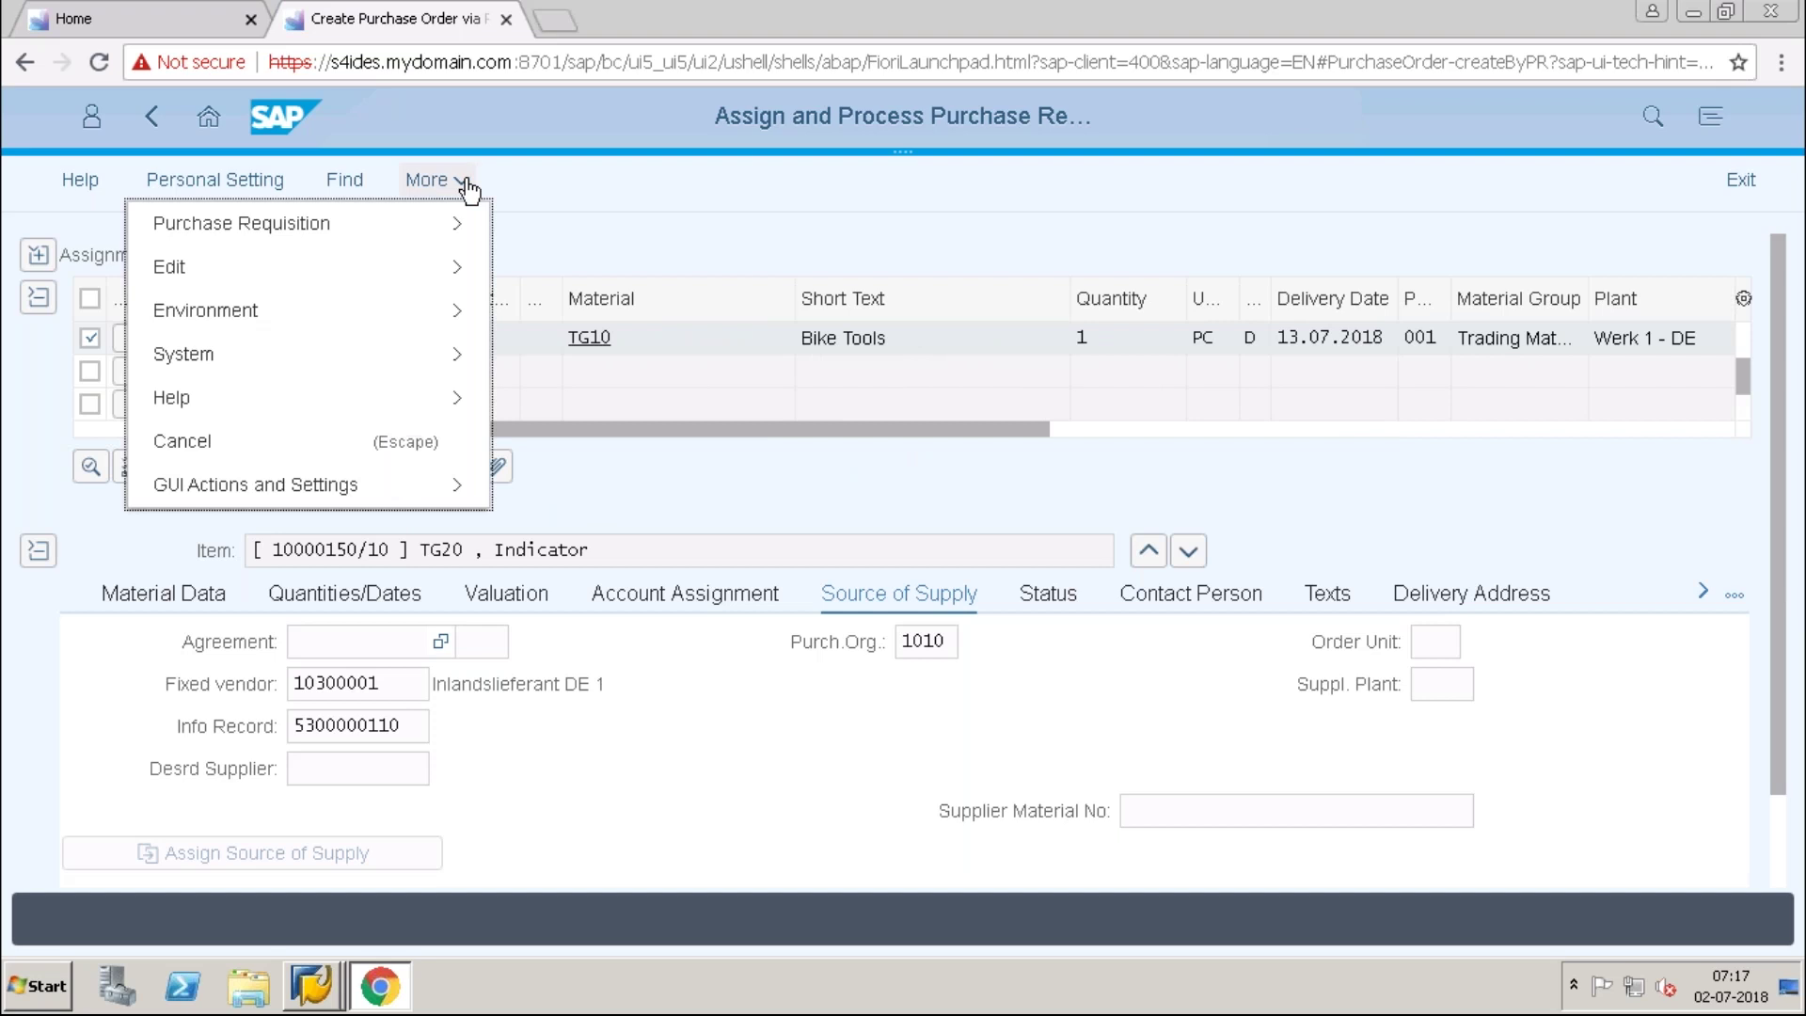
mouse_move(403, 316)
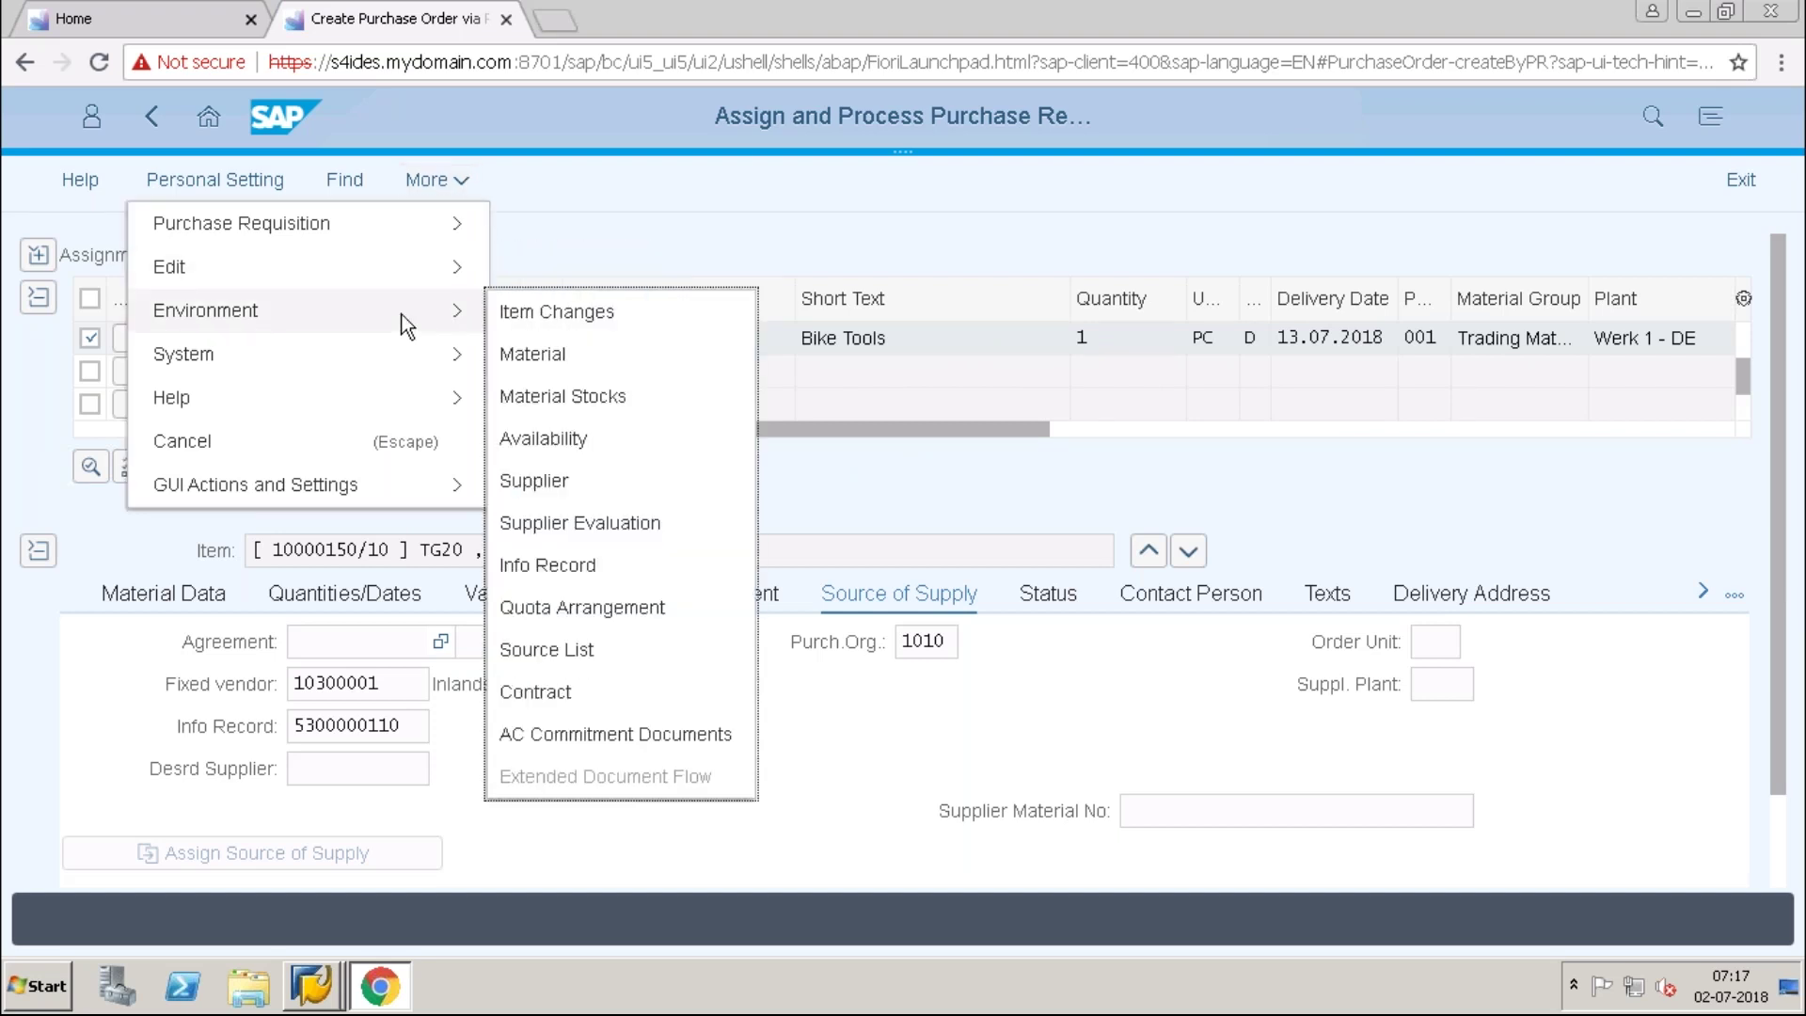
mouse_move(405, 230)
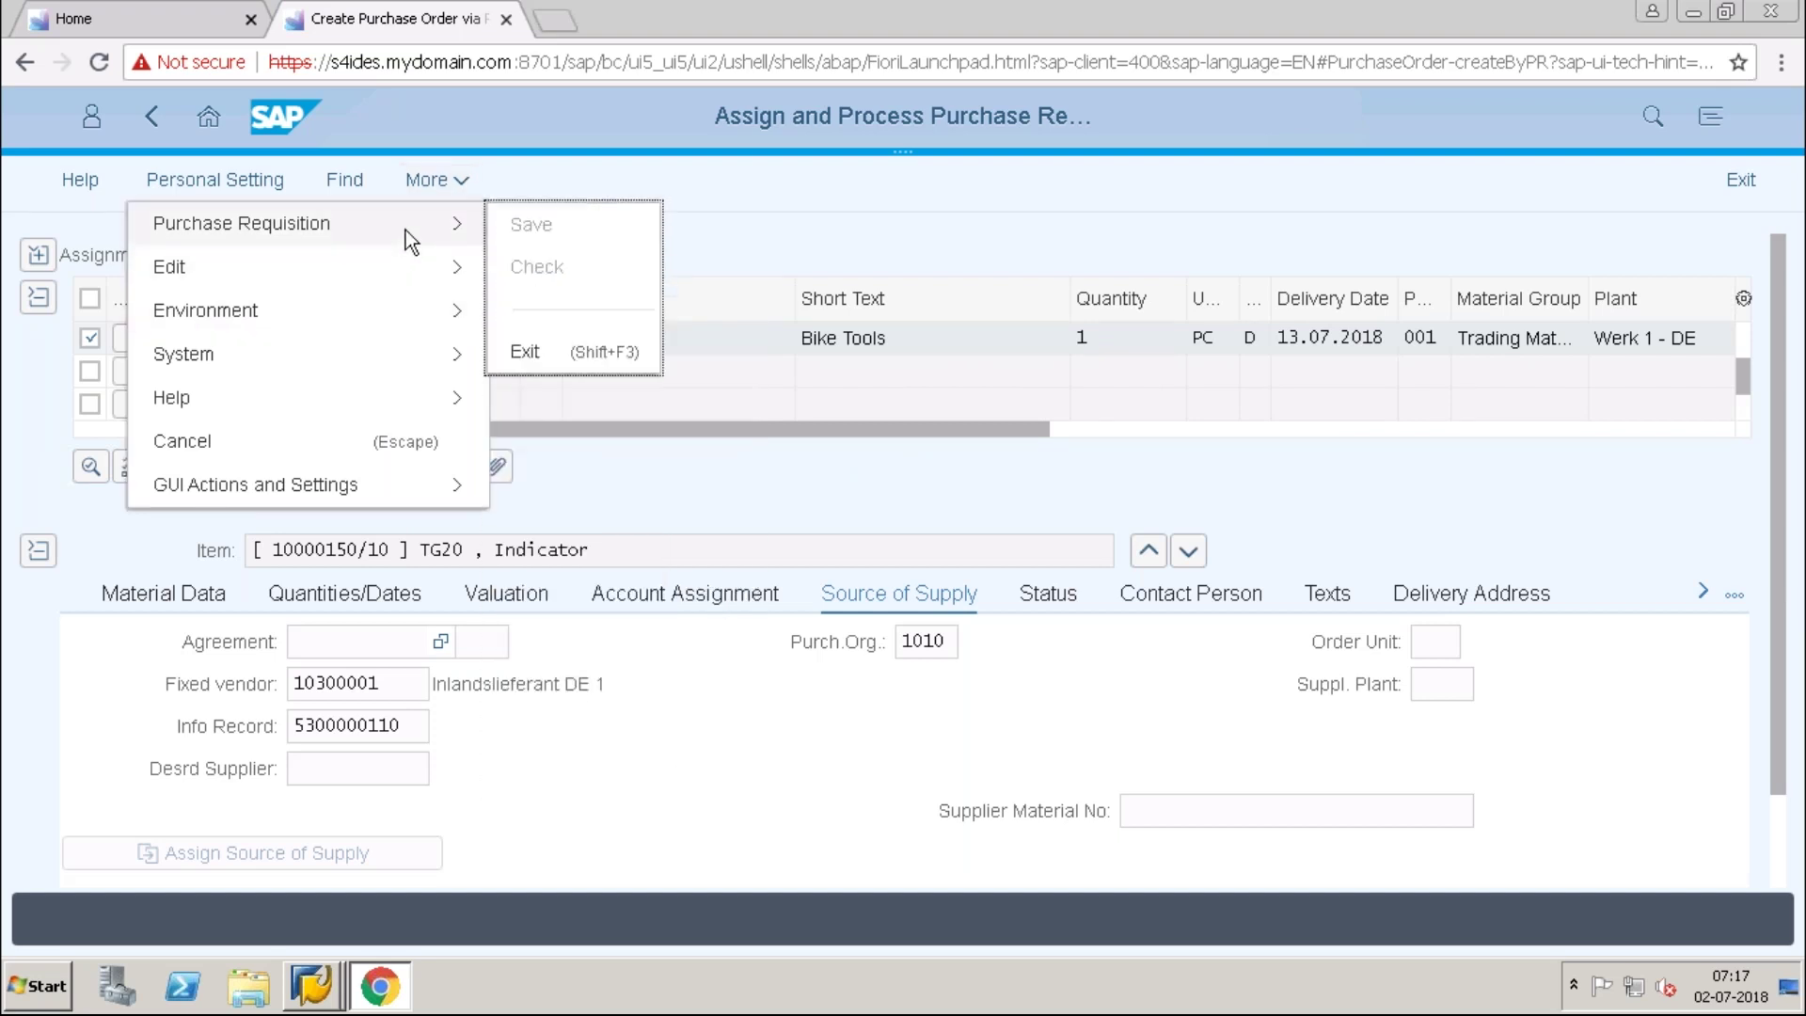
left_click(846, 258)
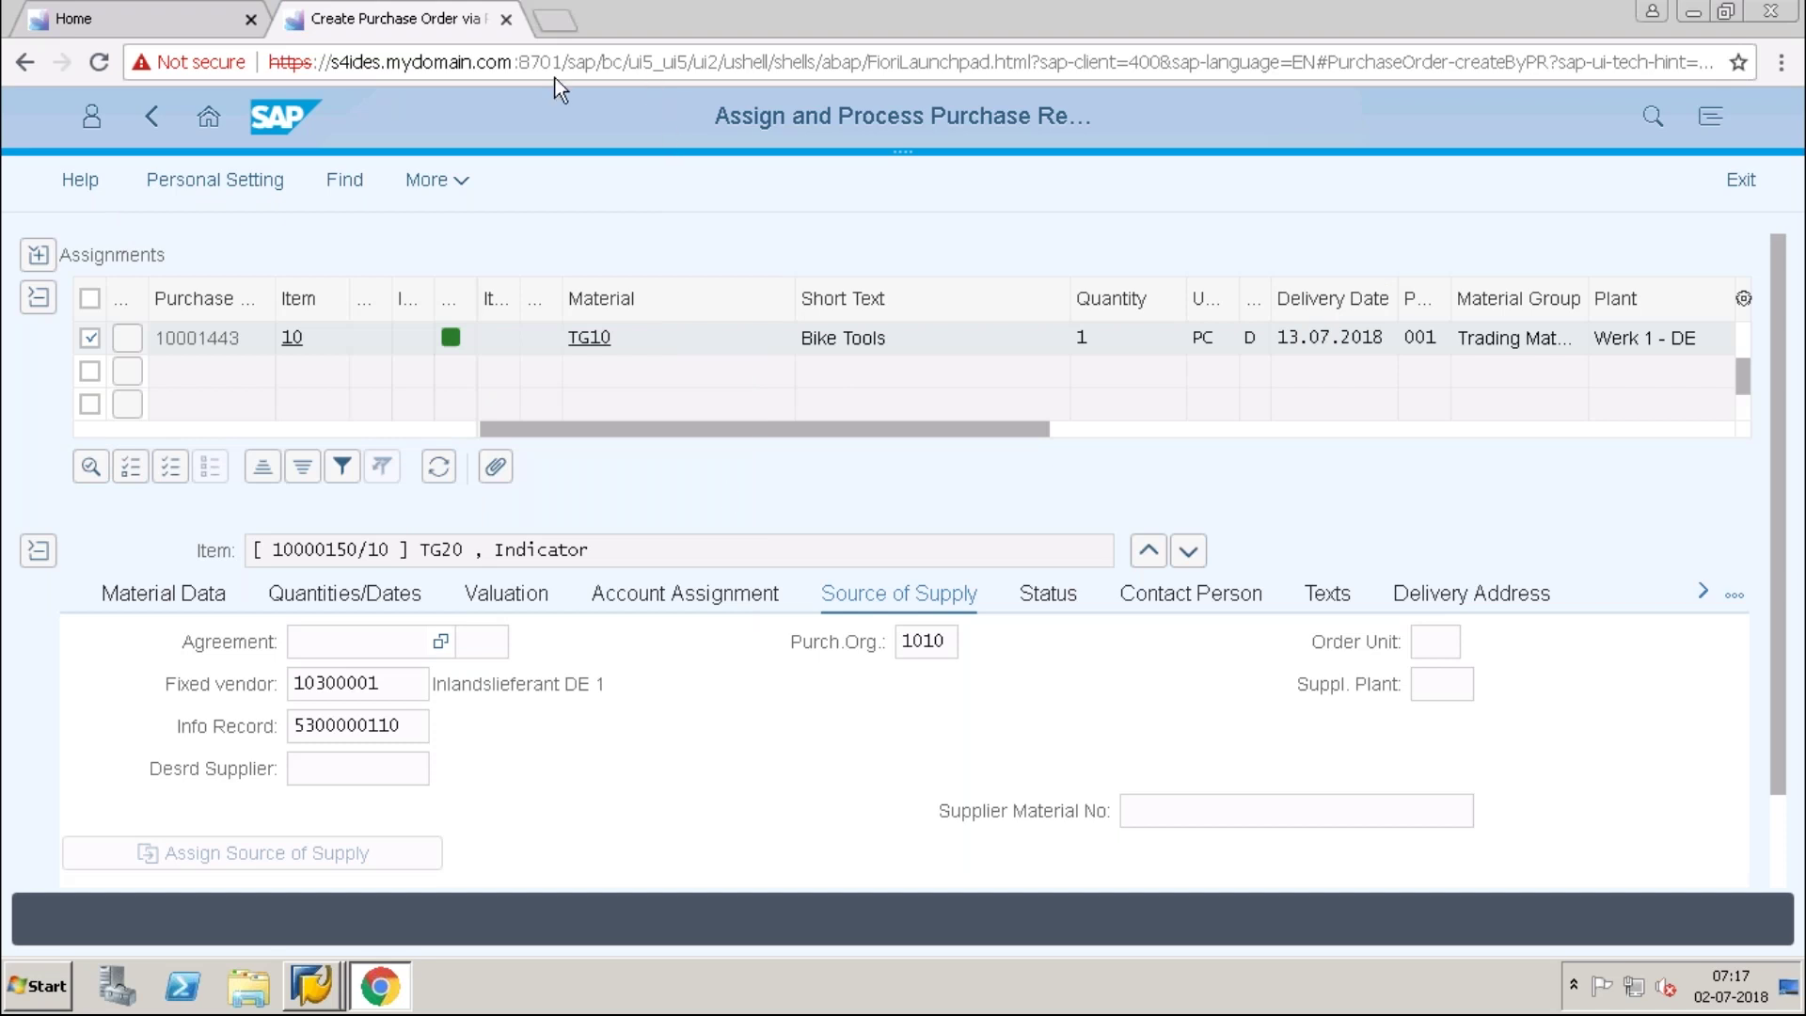
key("ctrl+s")
left_click(883, 17)
left_click(506, 19)
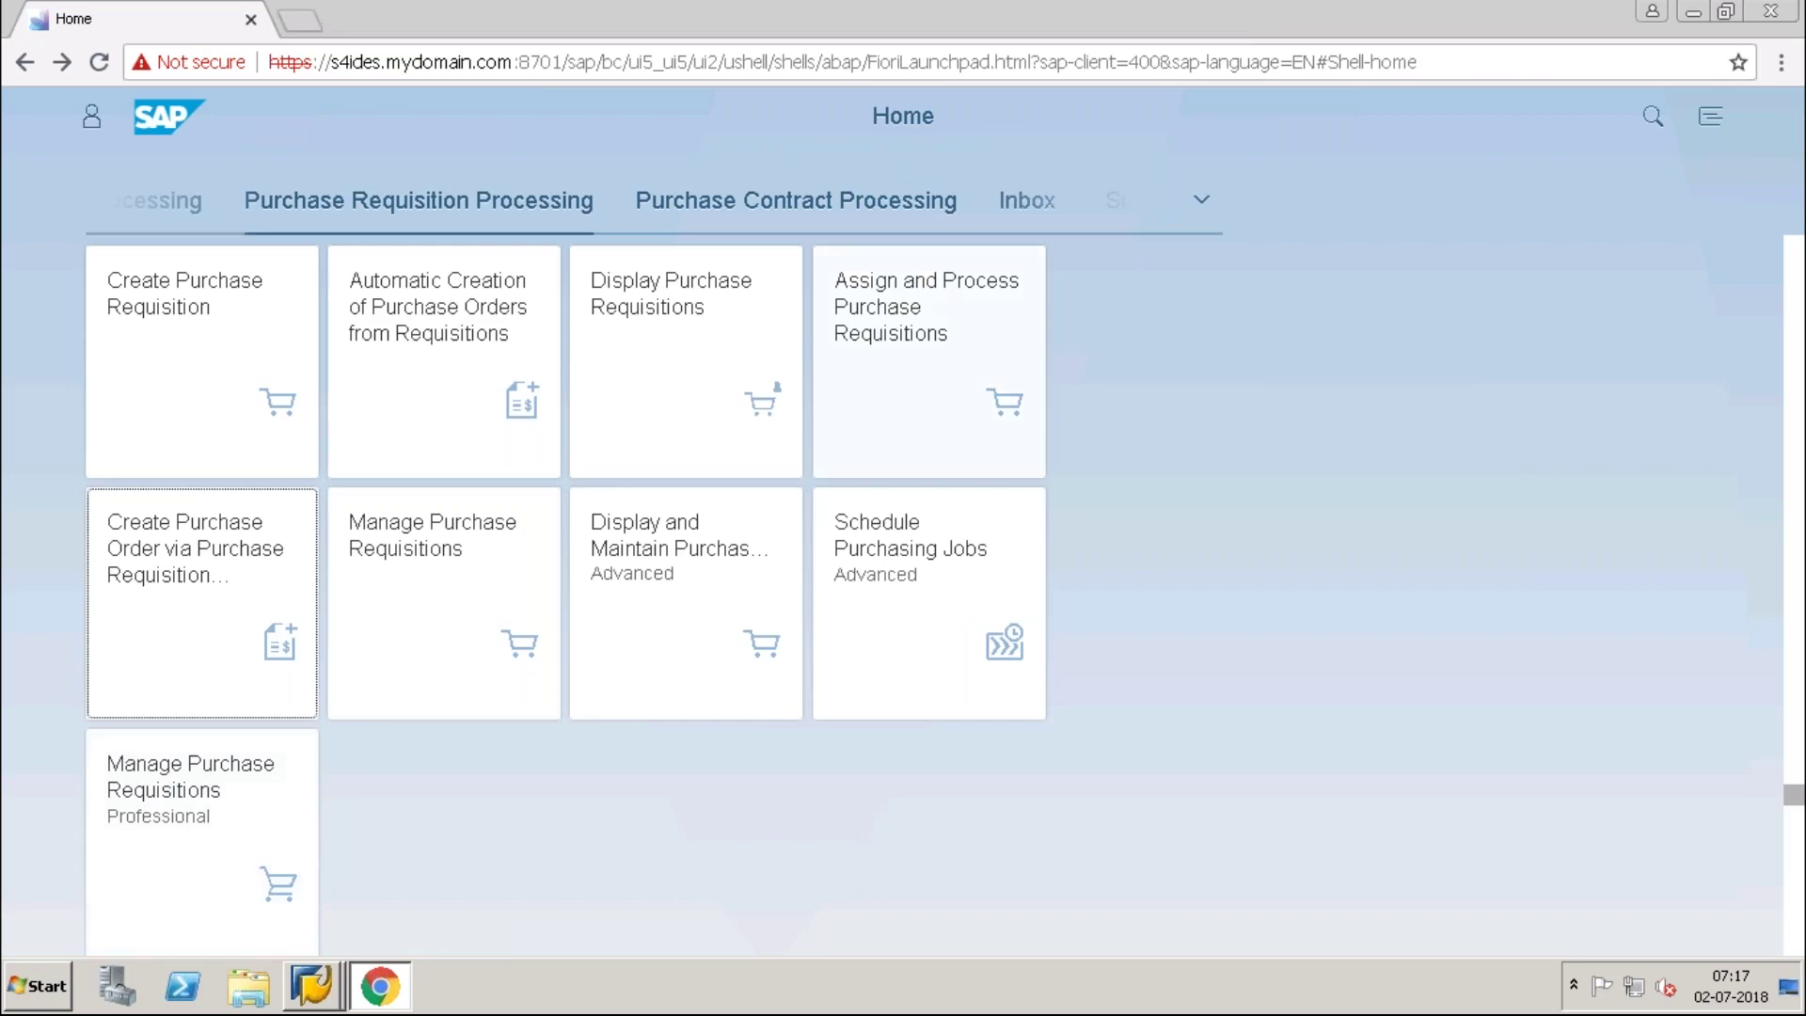
Open Automatic Creation of Purchase Orders and enter plant 1010.
left_click(472, 394)
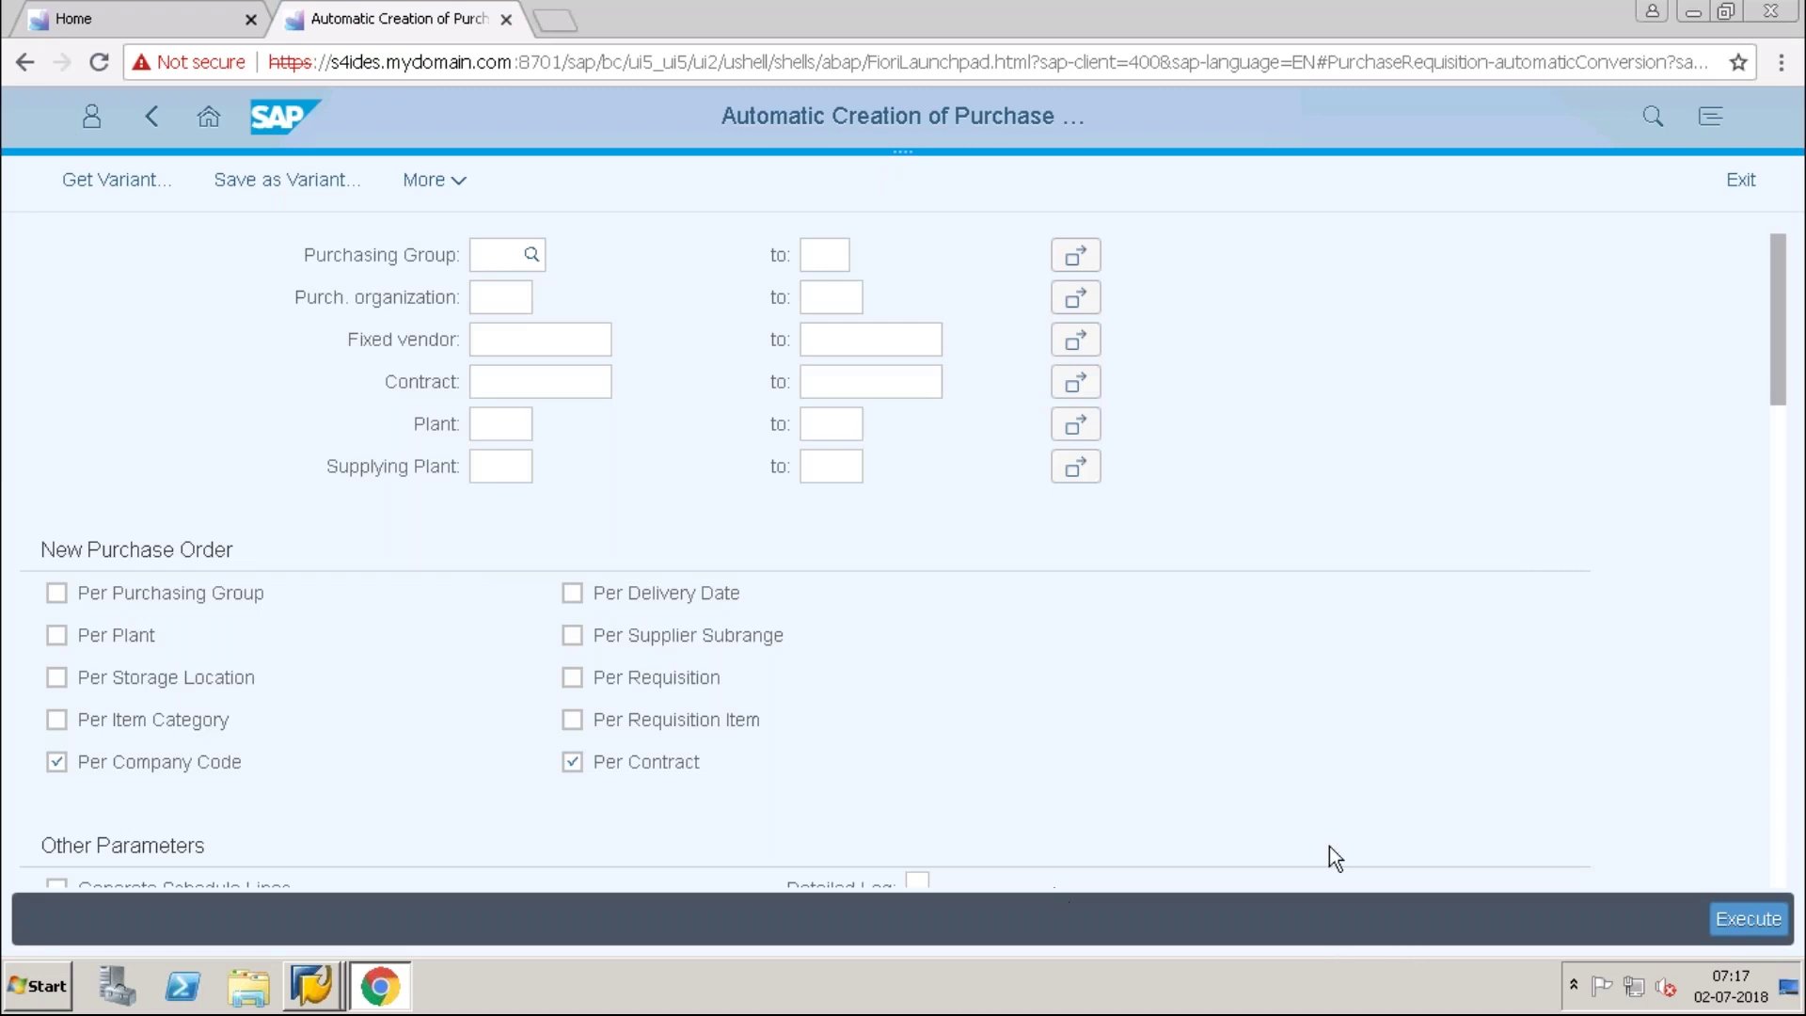
left_click(534, 334)
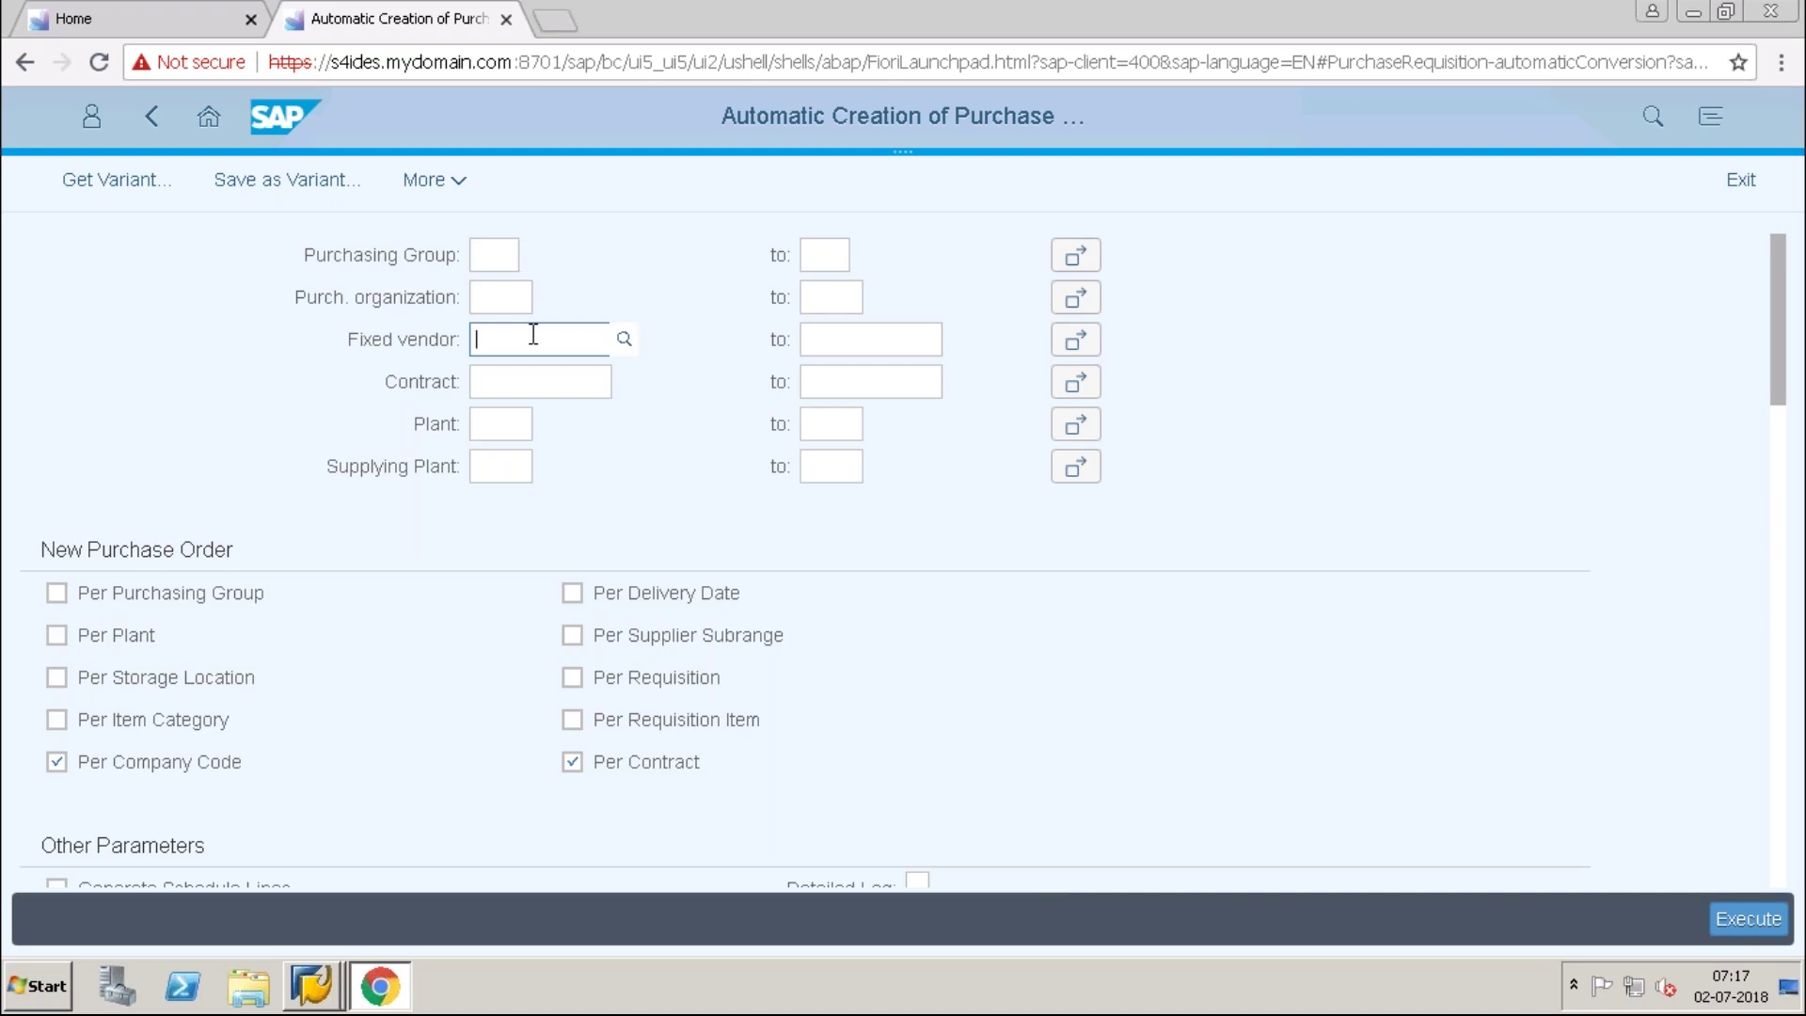
left_click(508, 423)
type("1010")
left_click(389, 498)
left_click(526, 420)
type("1010")
left_click(507, 493)
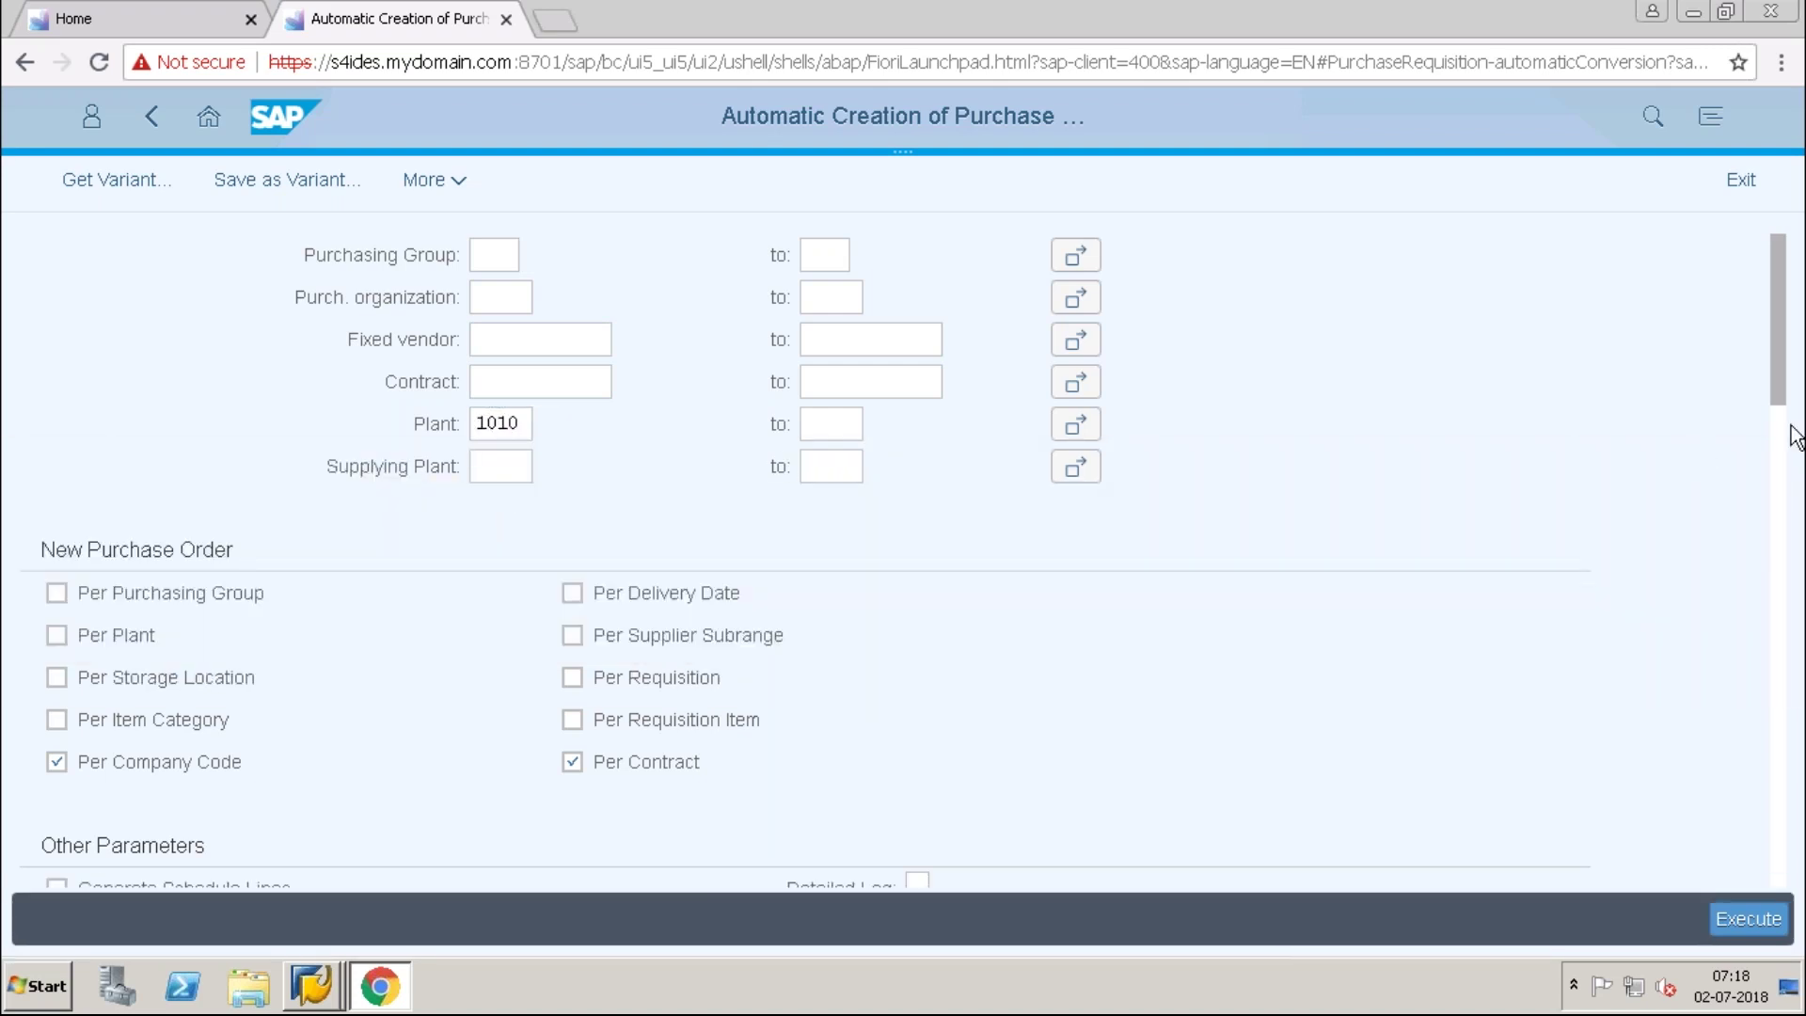
Set the fixed vendor criterion to 10300001.
left_click(591, 339)
type("101")
key("BackSpace")
type("3")
left_click(268, 411)
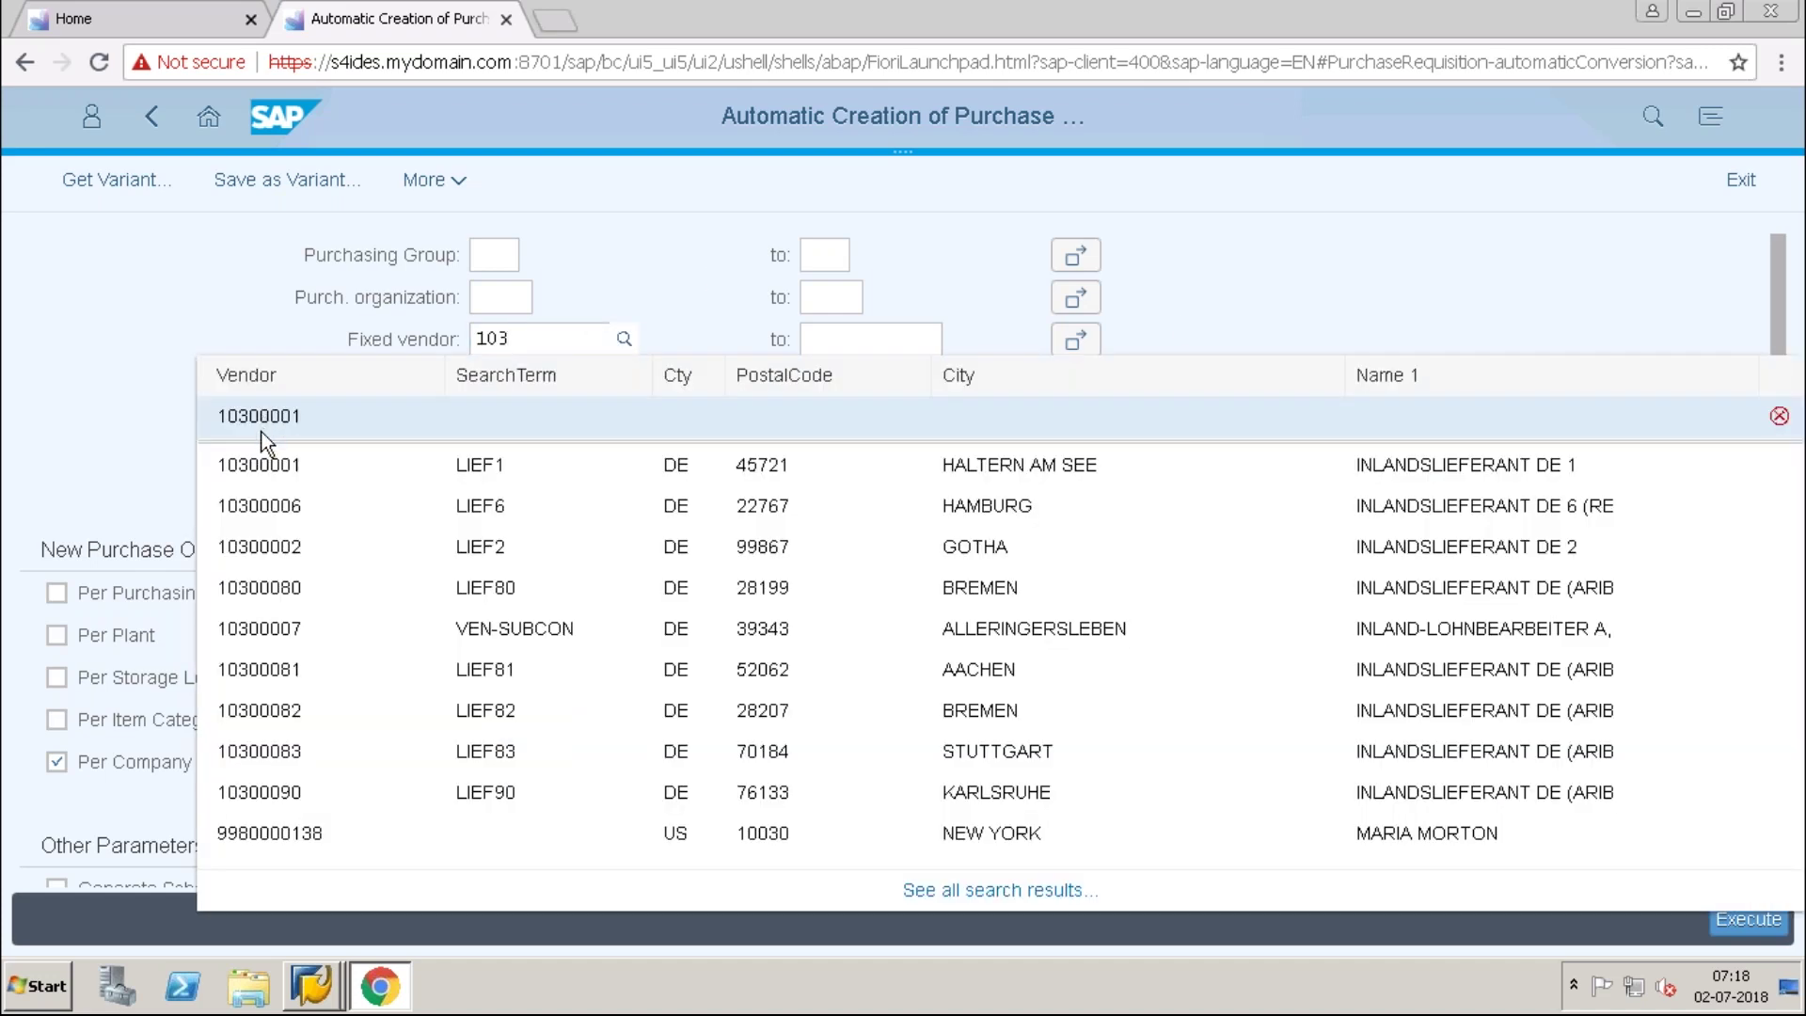
key("Return")
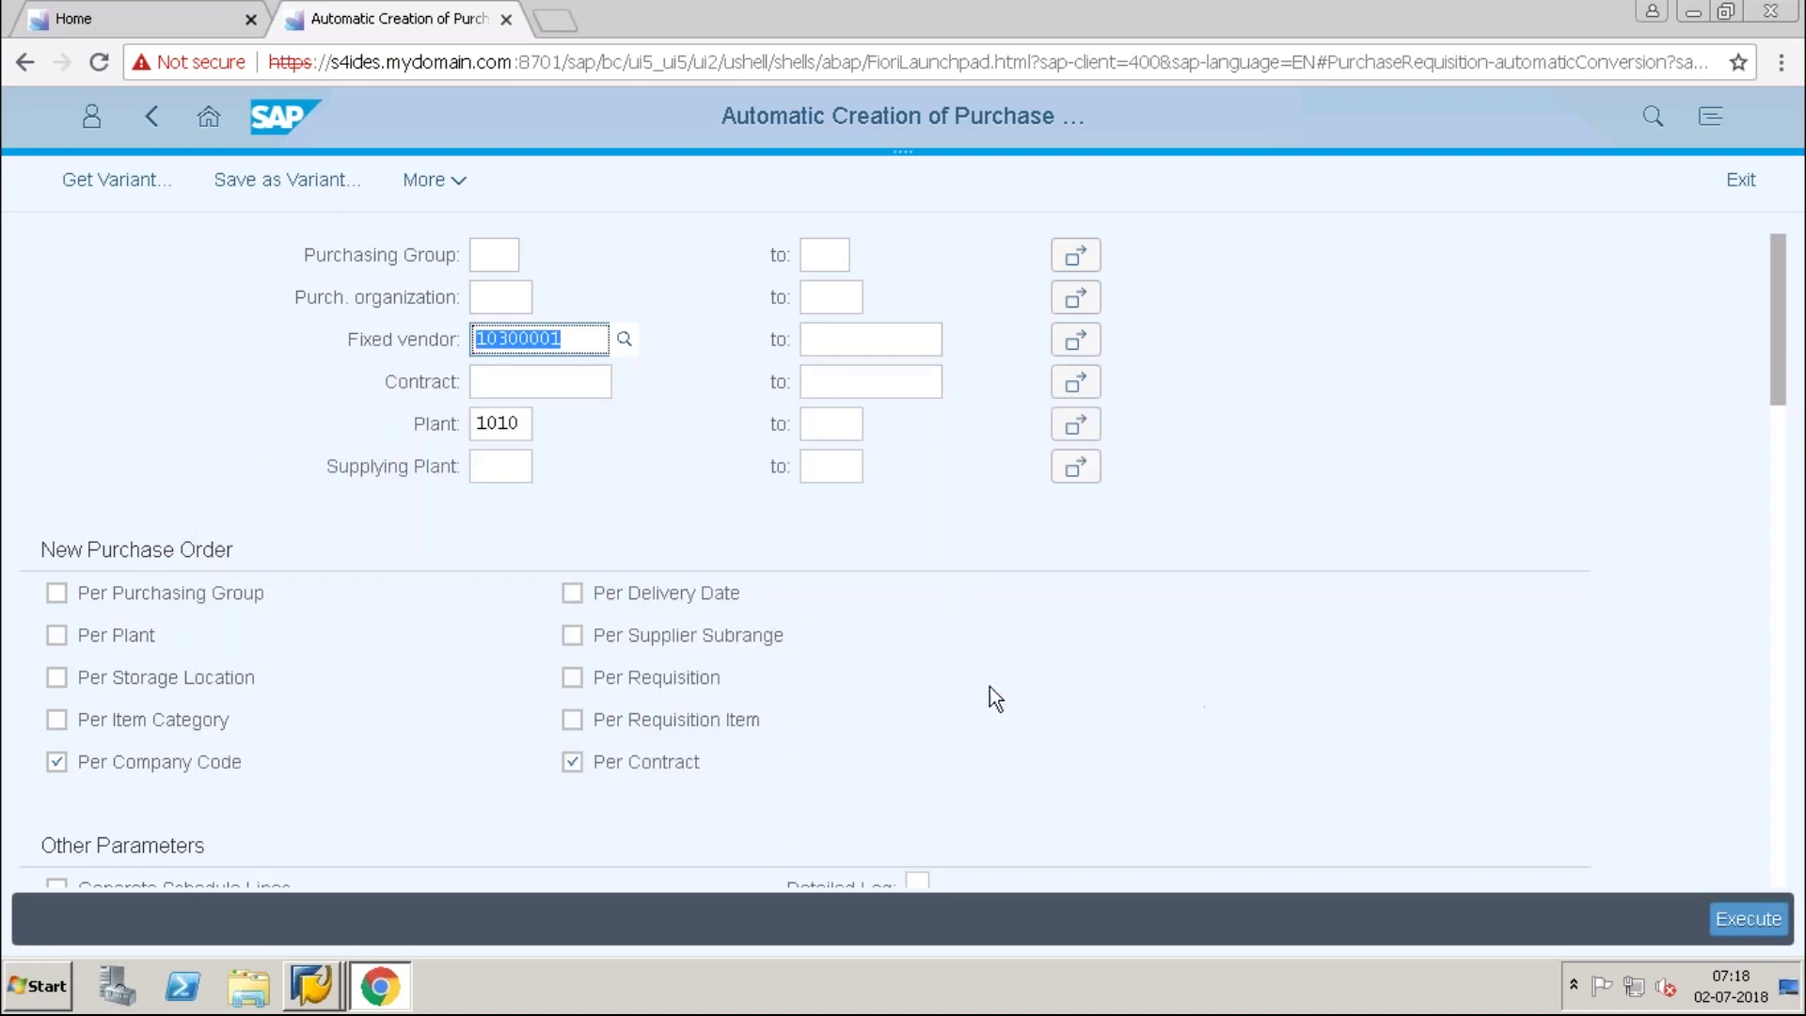
Untick Per Contract, tick Per Requisition Item and Per Requisition, then execute the run.
left_click(574, 764)
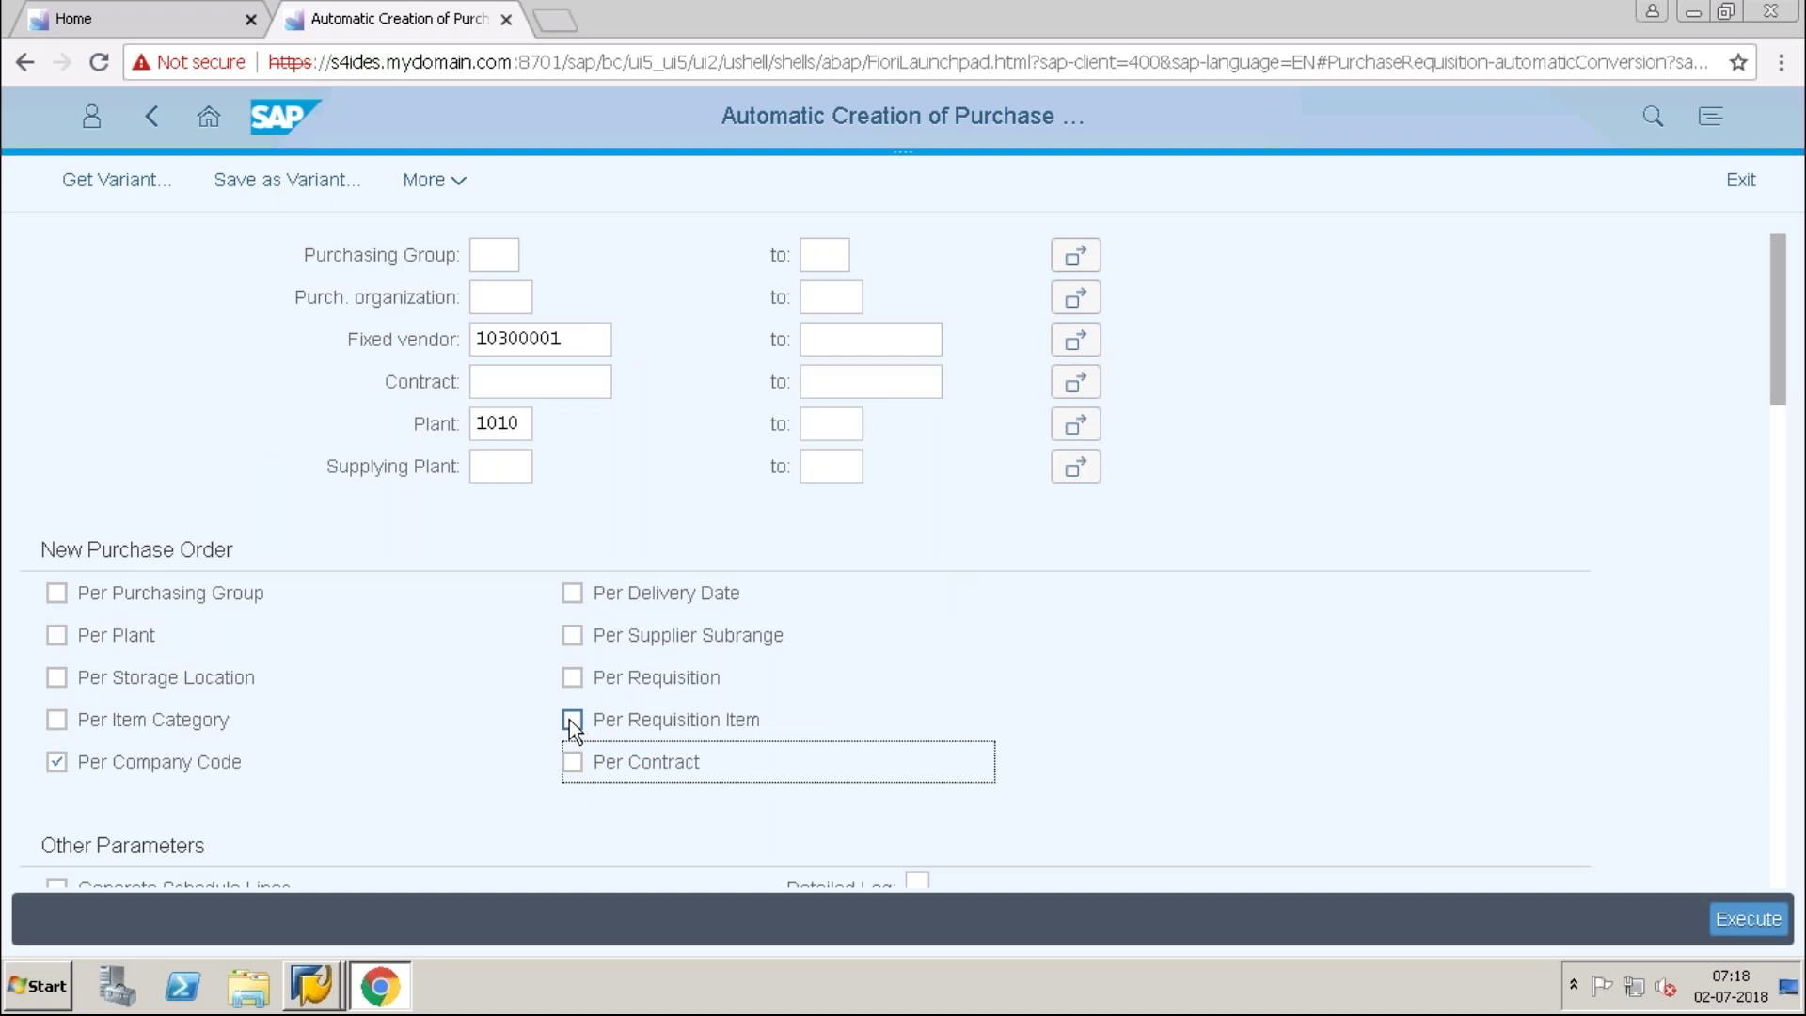
left_click(572, 723)
left_click(573, 679)
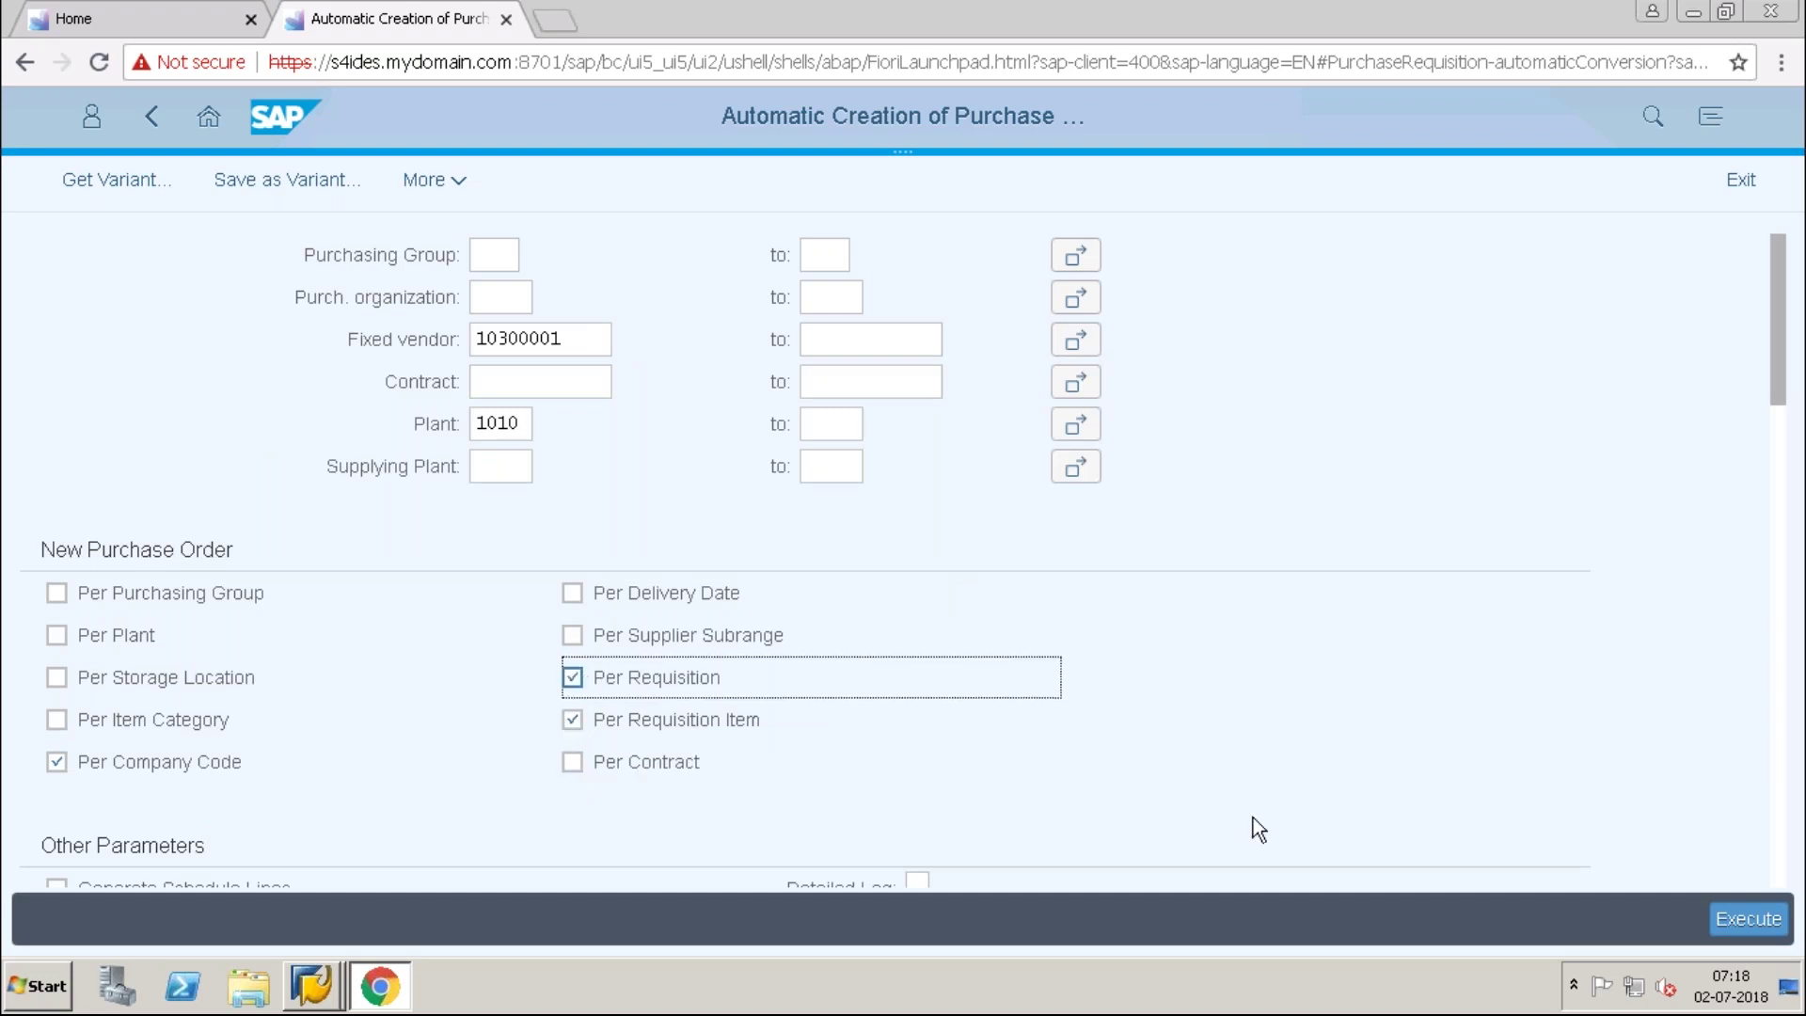
left_click(1734, 922)
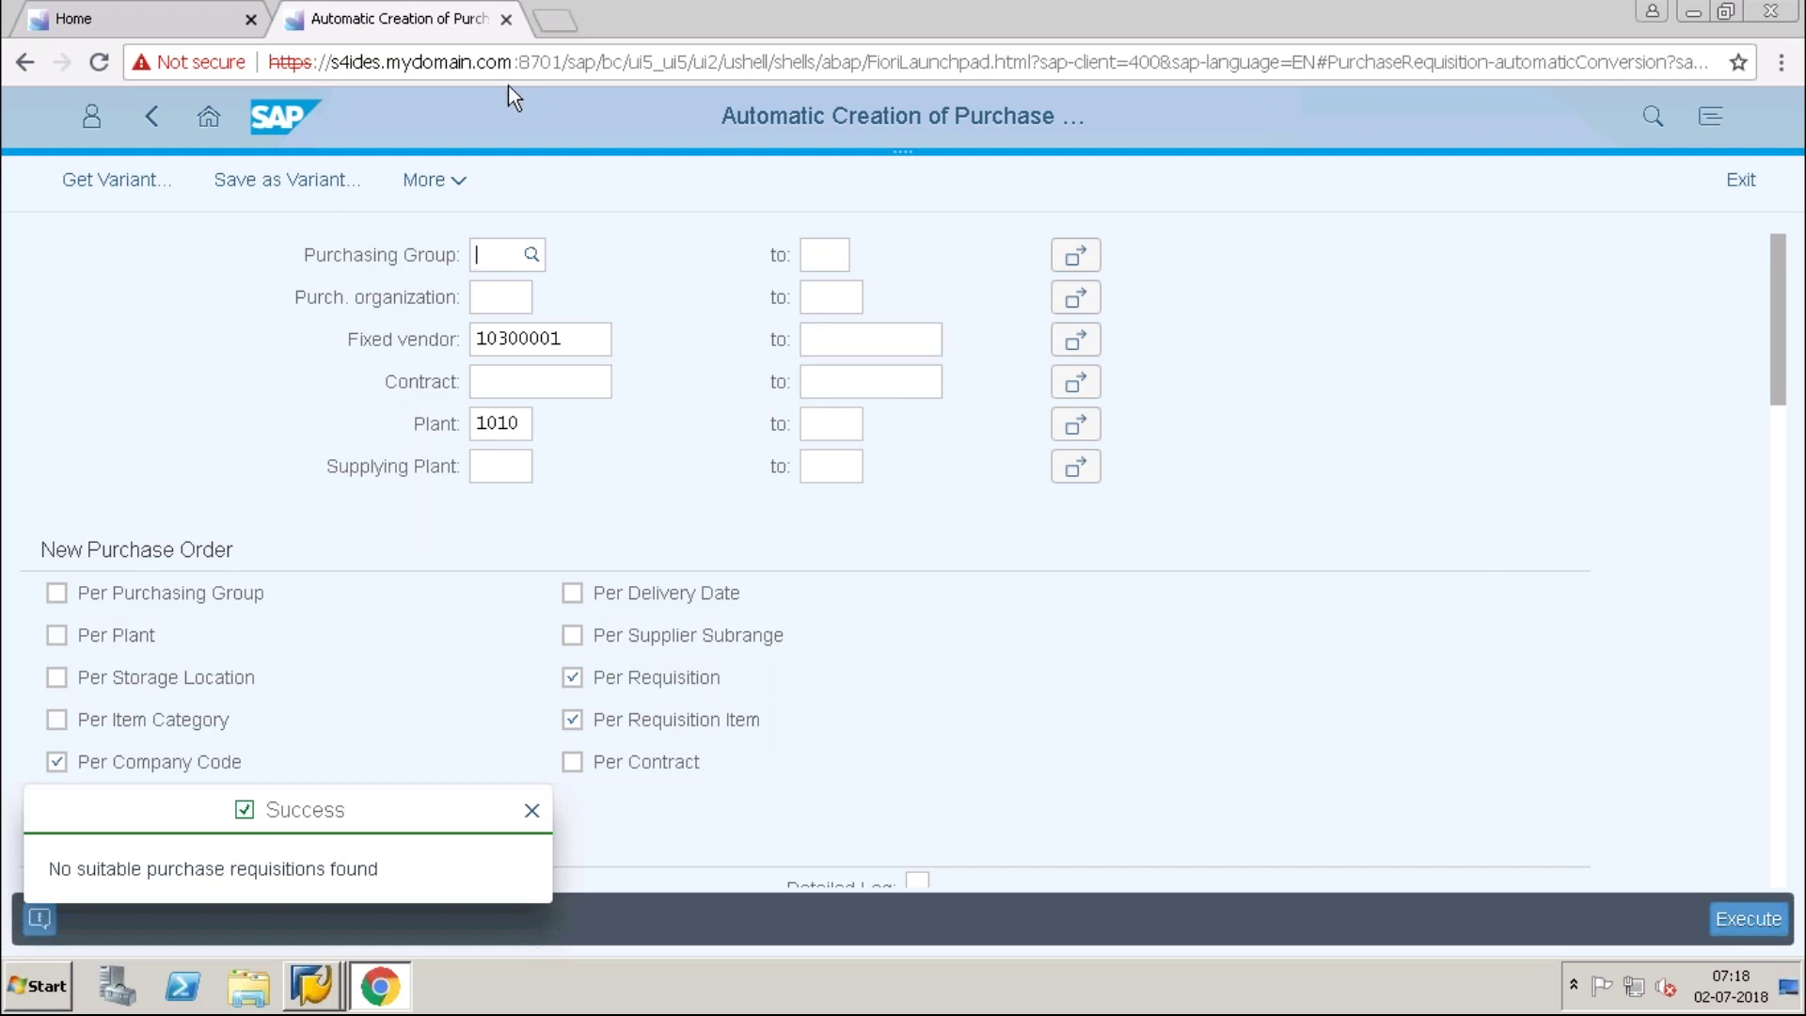
left_click(506, 20)
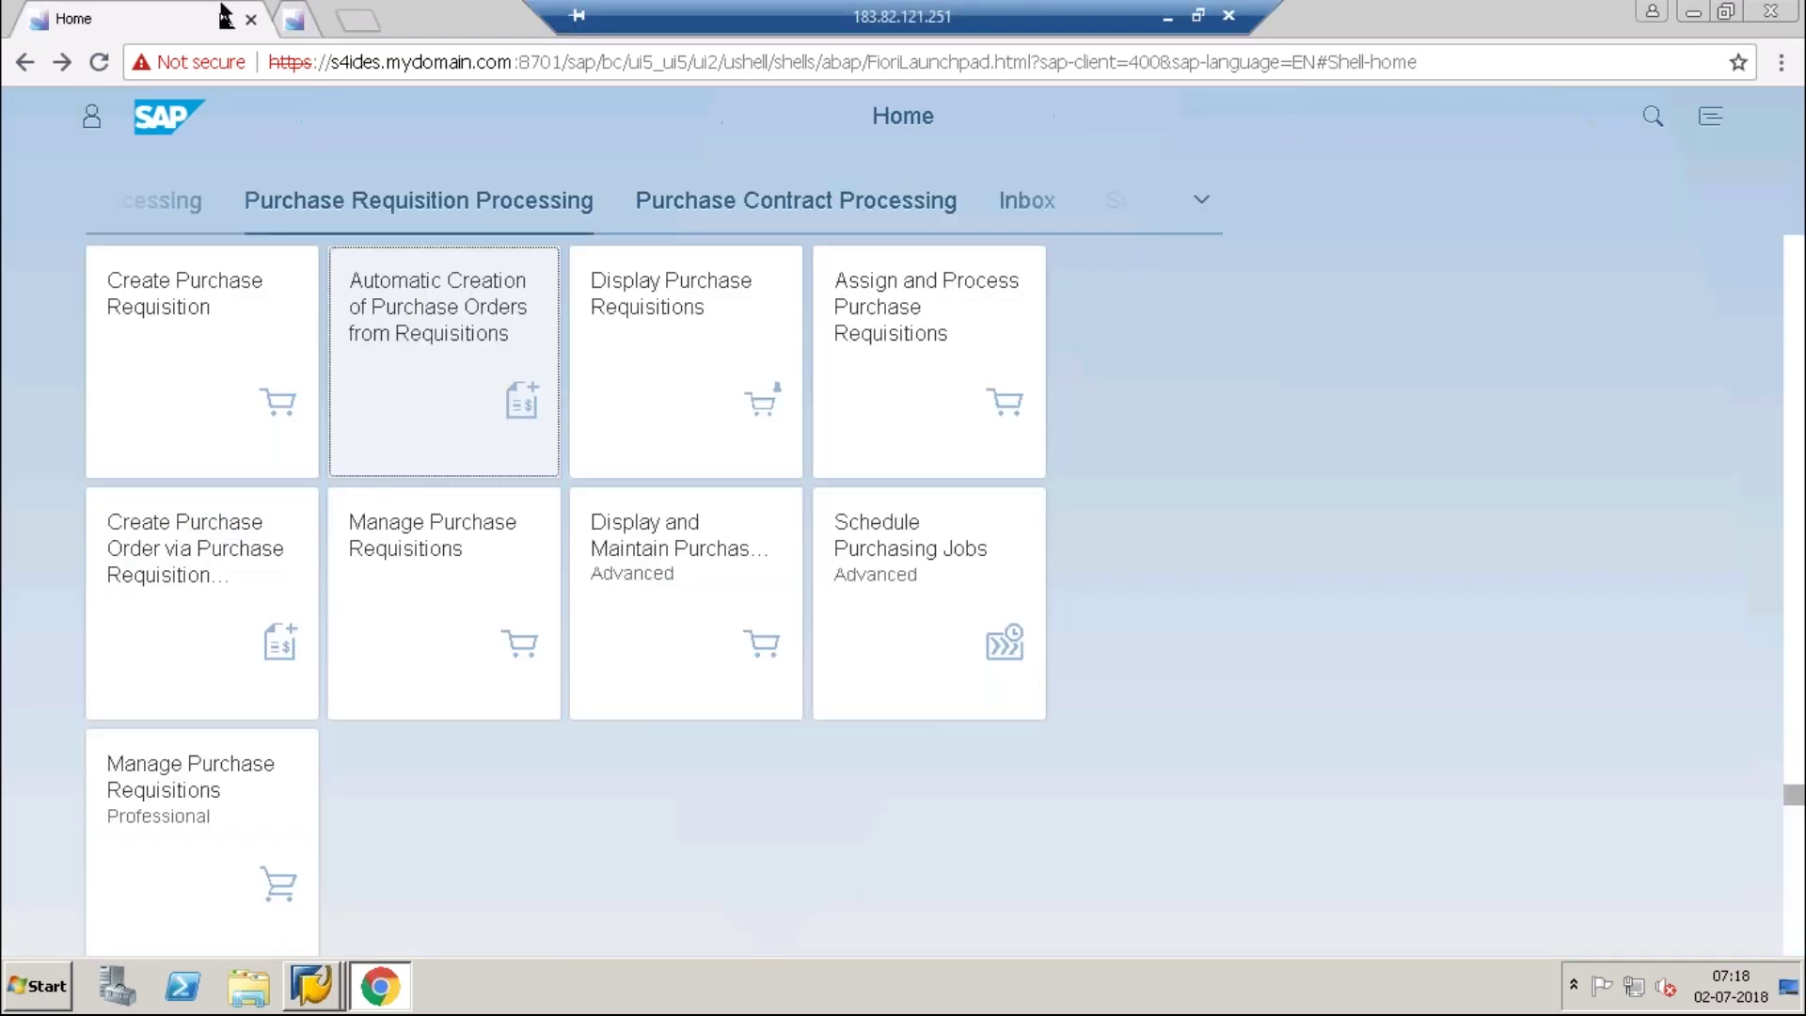
In Create Purchase Requisition, add a TG10 item with quantity 1 at plant 1010.
left_click(130, 331)
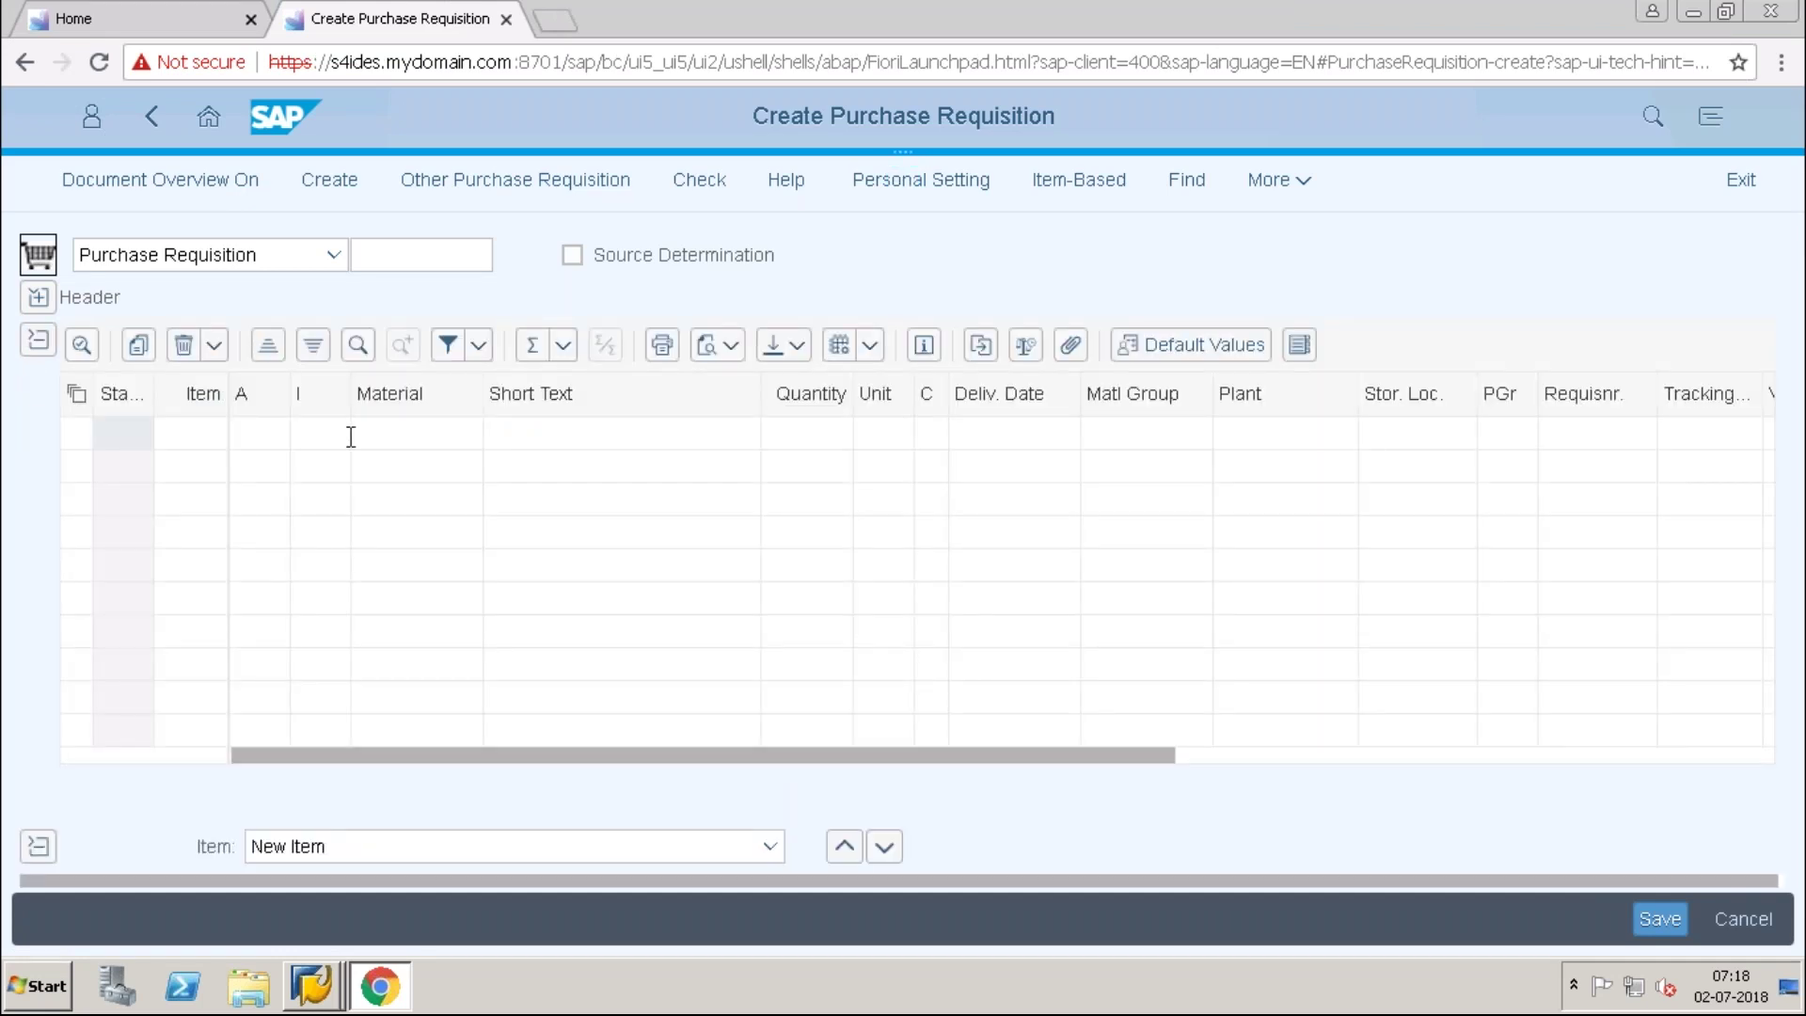
left_click(381, 440)
type("10")
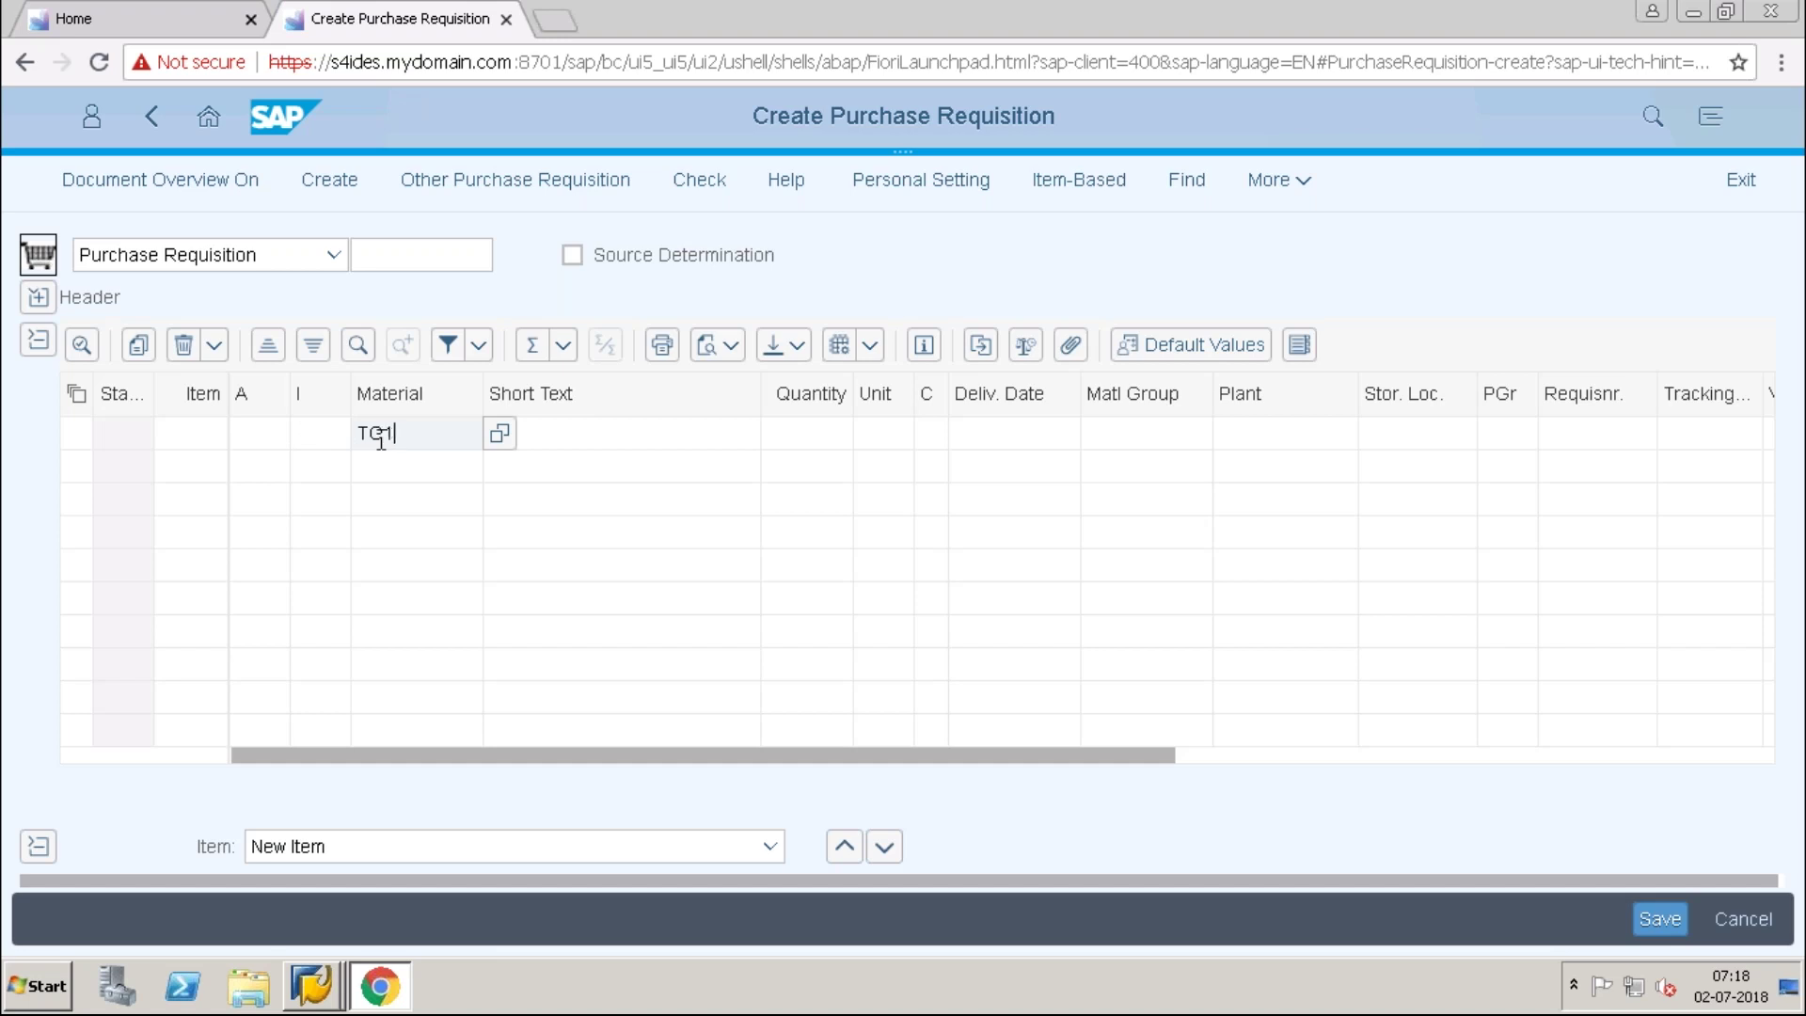
key("Tab")
type("1")
key("Tab")
key("Tab")
key("Tab")
type("1010")
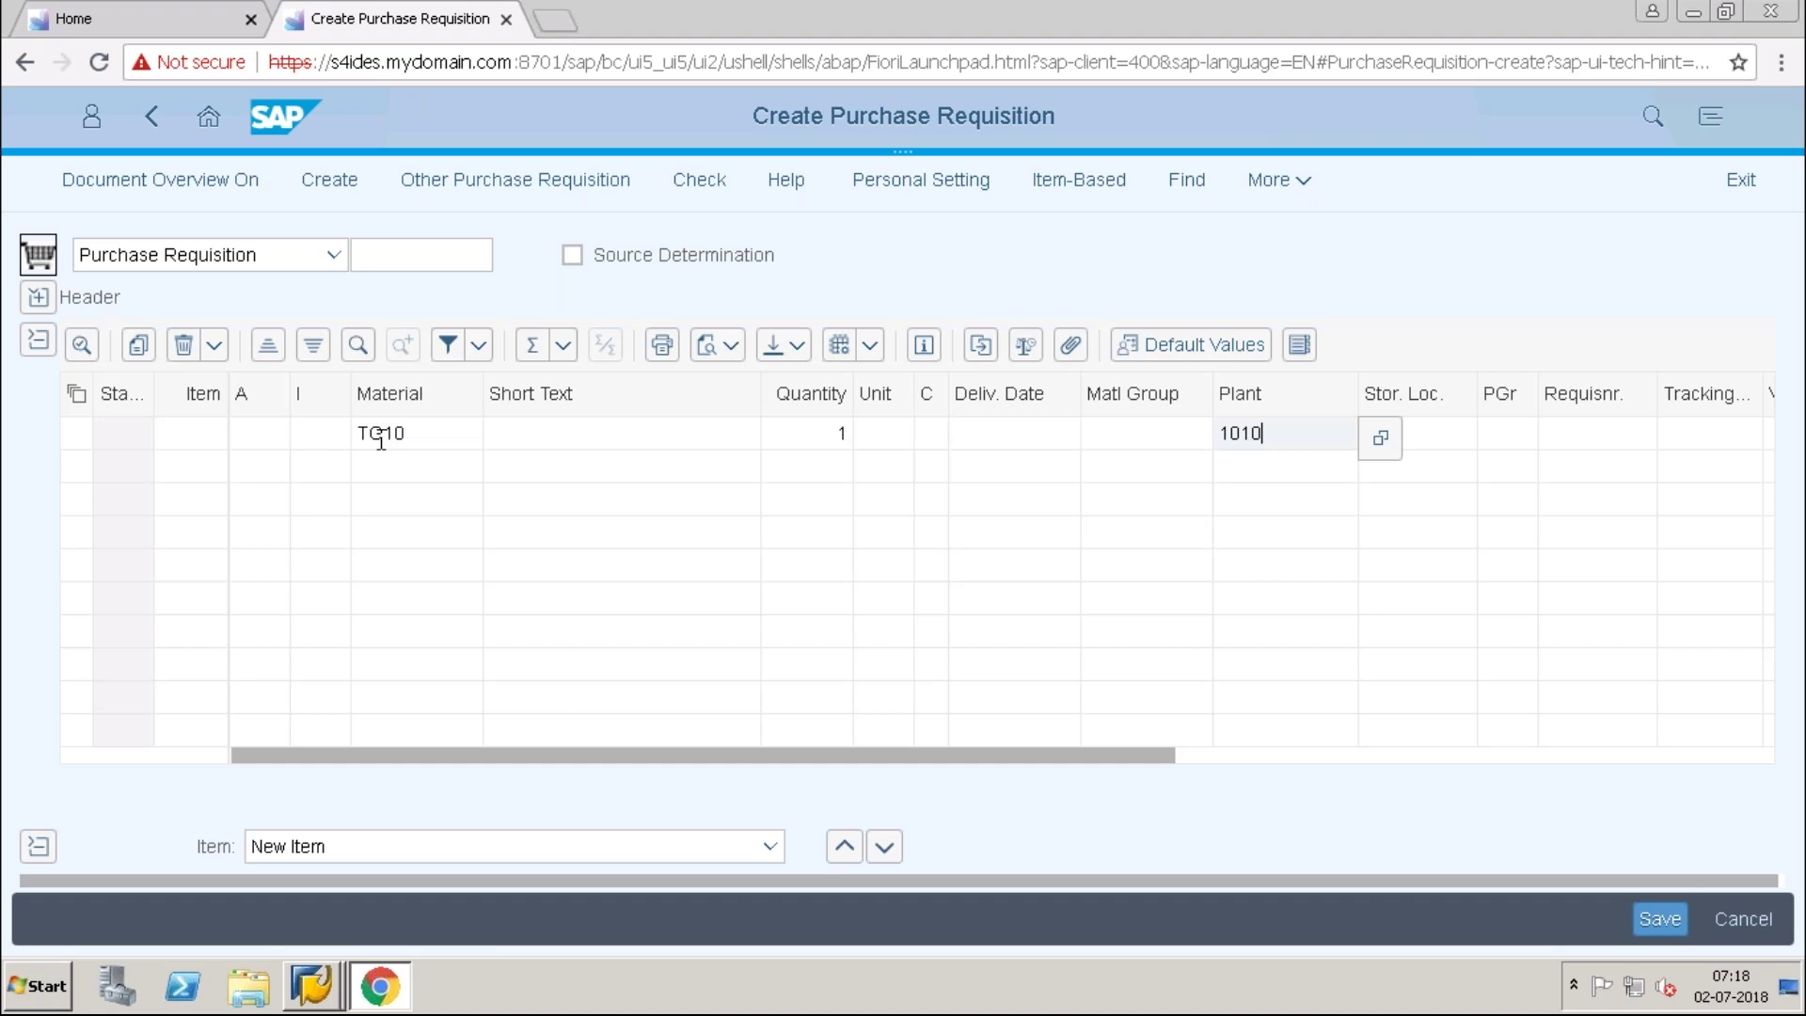
key("Return")
Assign supplier 10300001 as the item's source of supply and save the requisition.
left_click(613, 685)
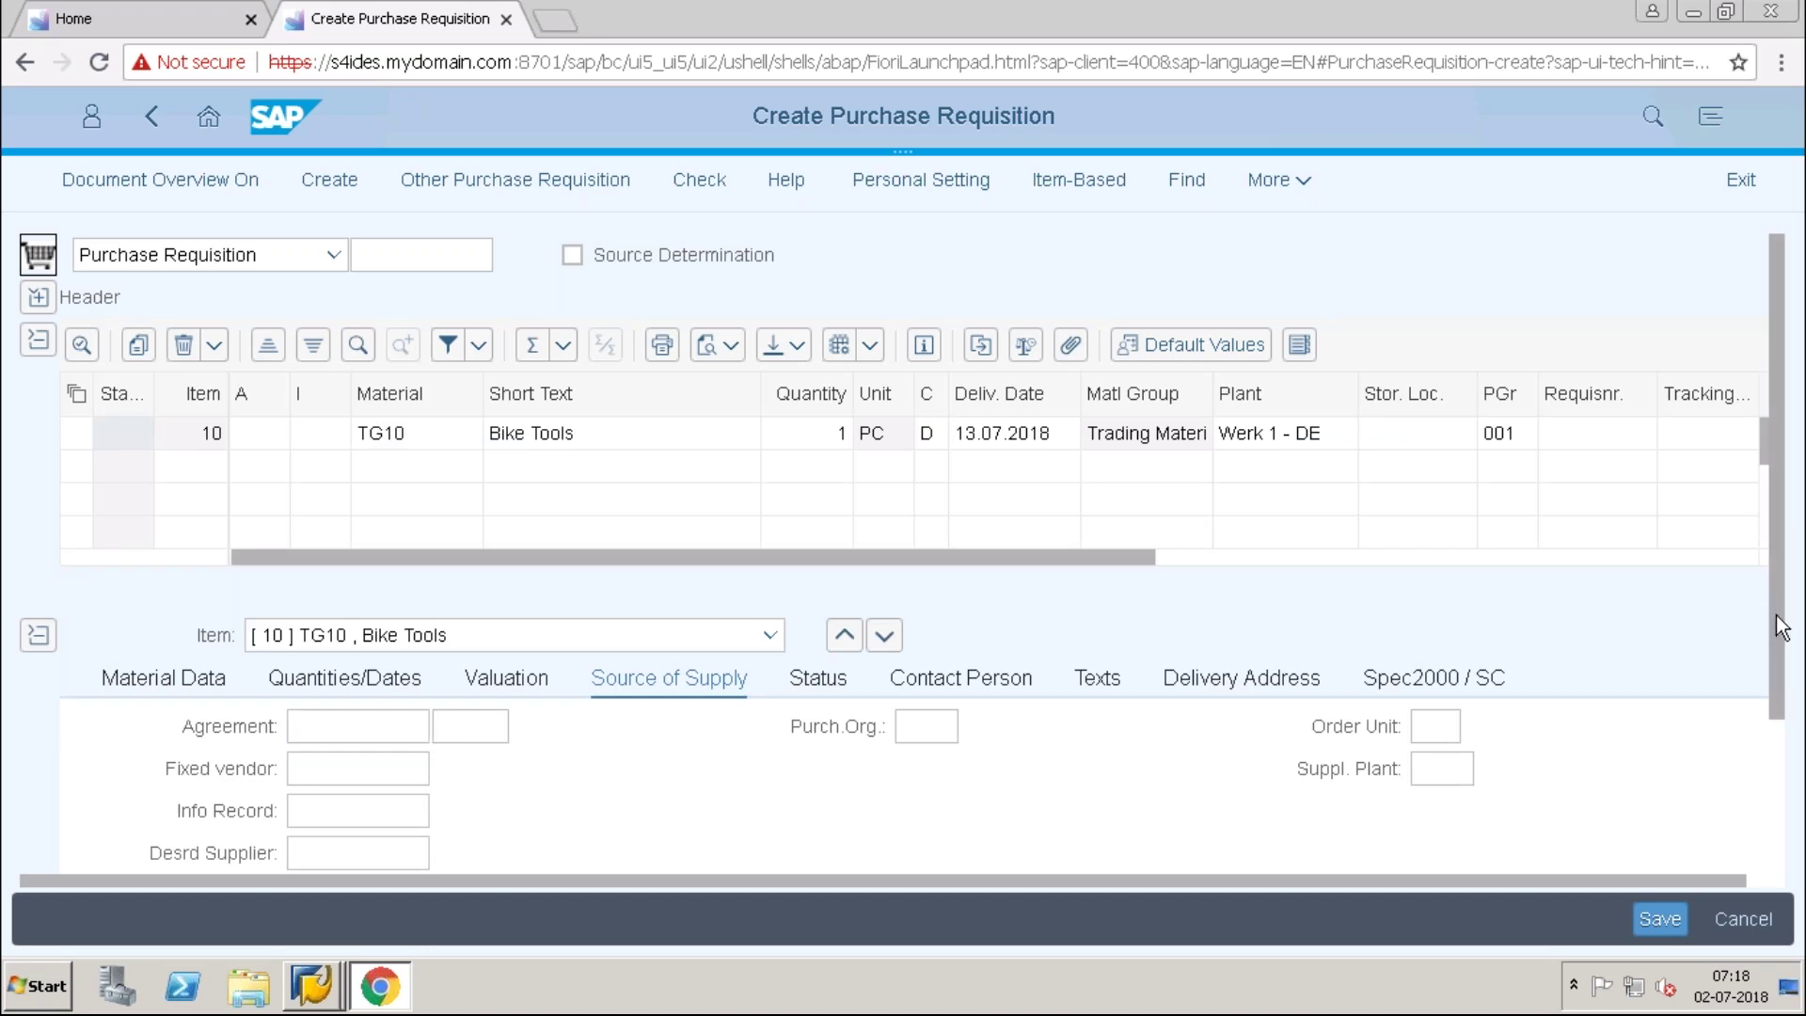
scroll(136, 581, "down", 3)
left_click(344, 585)
left_click(338, 626)
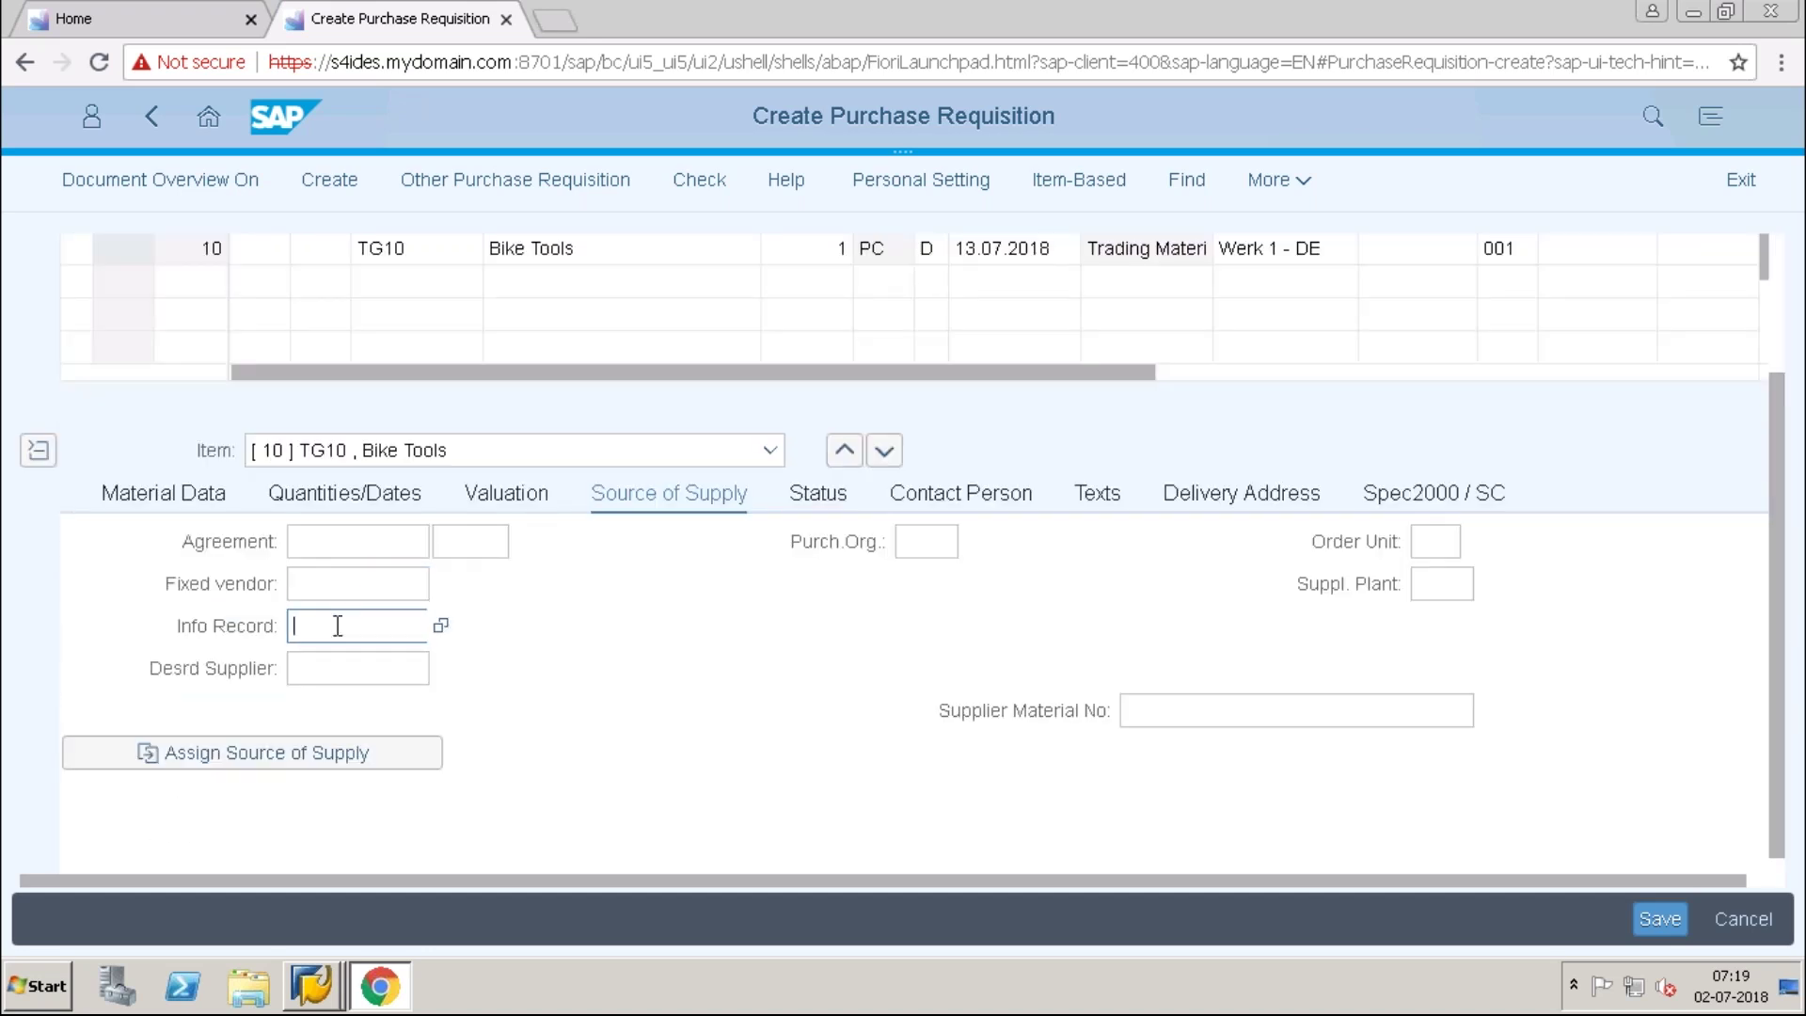
left_click(281, 755)
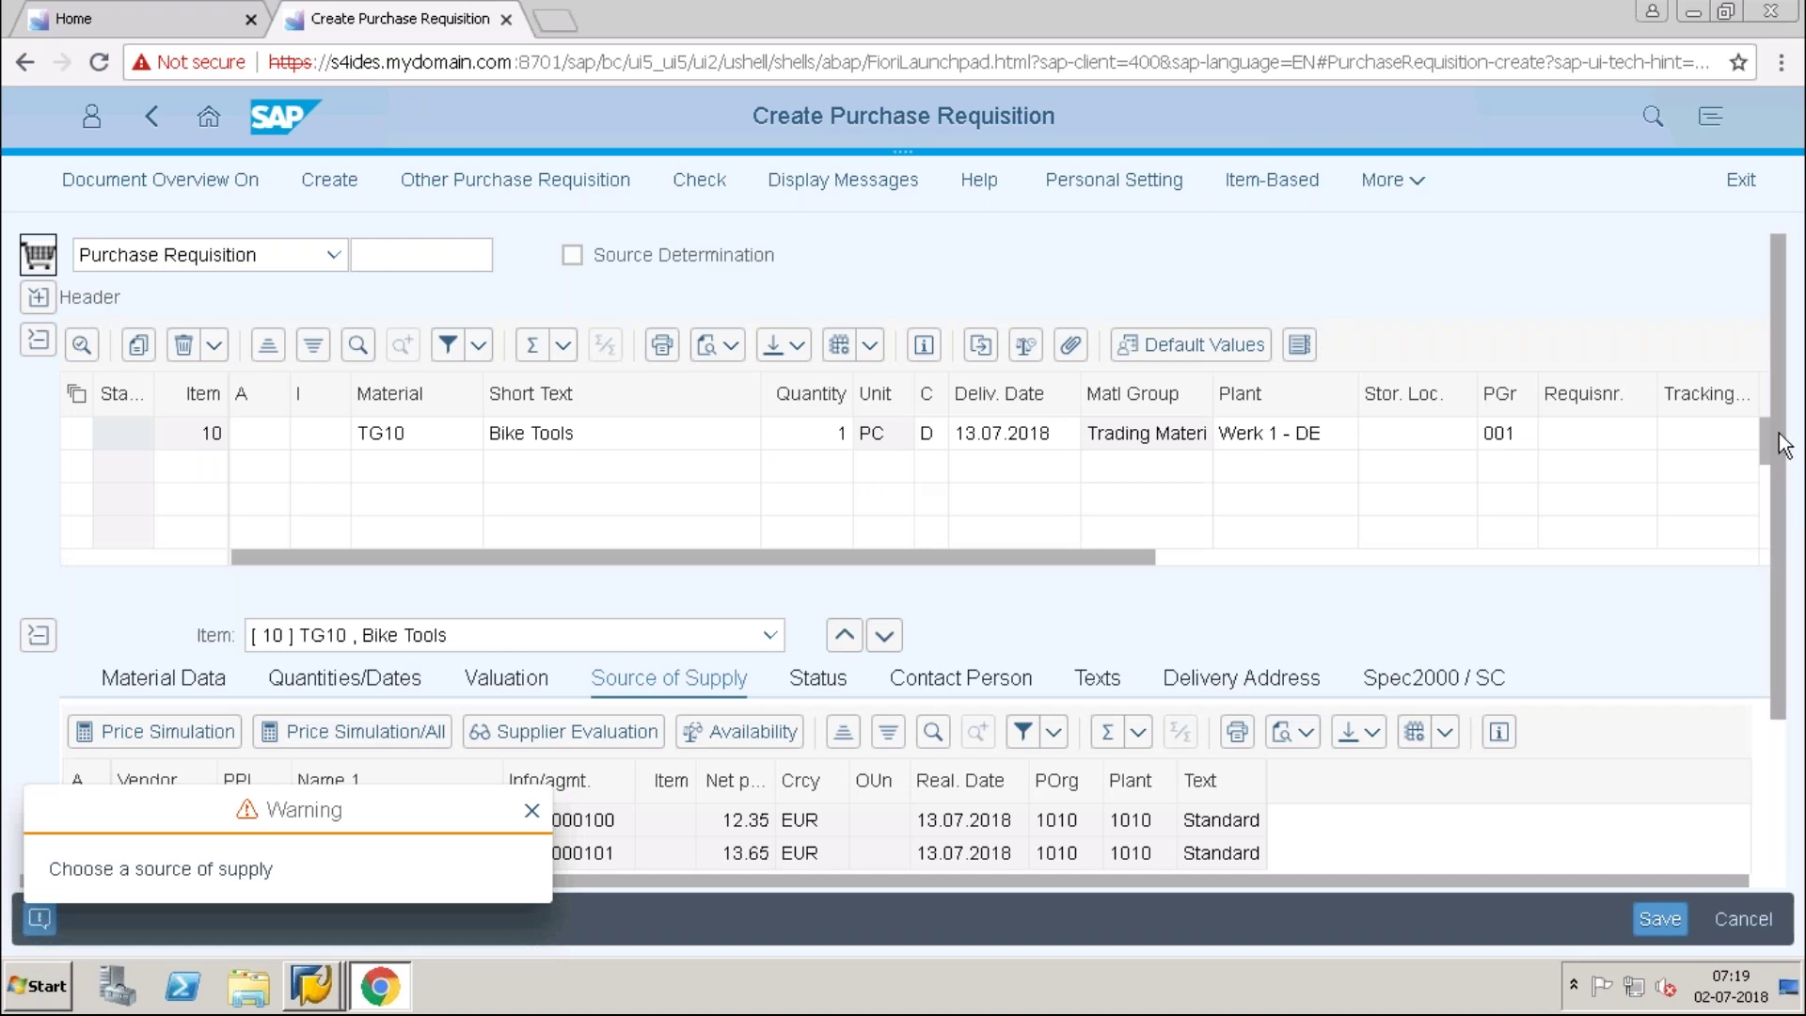
scroll(1777, 534, "down", 3)
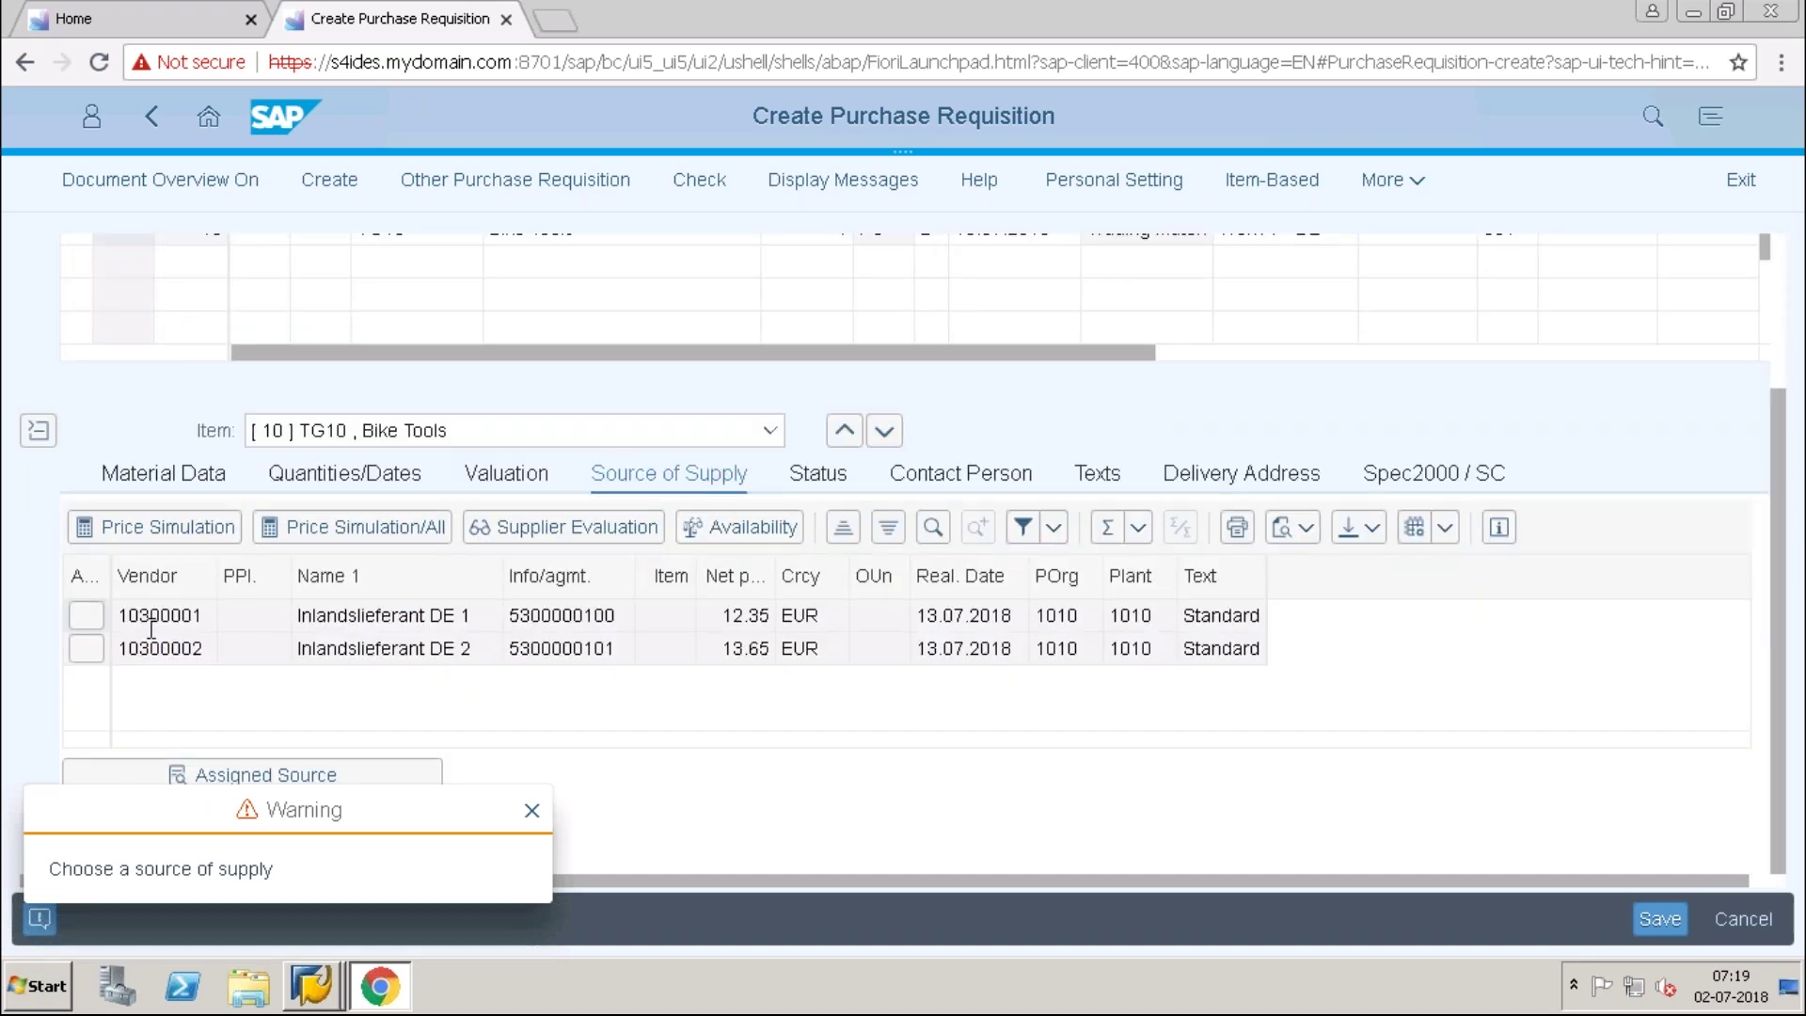
left_click(96, 619)
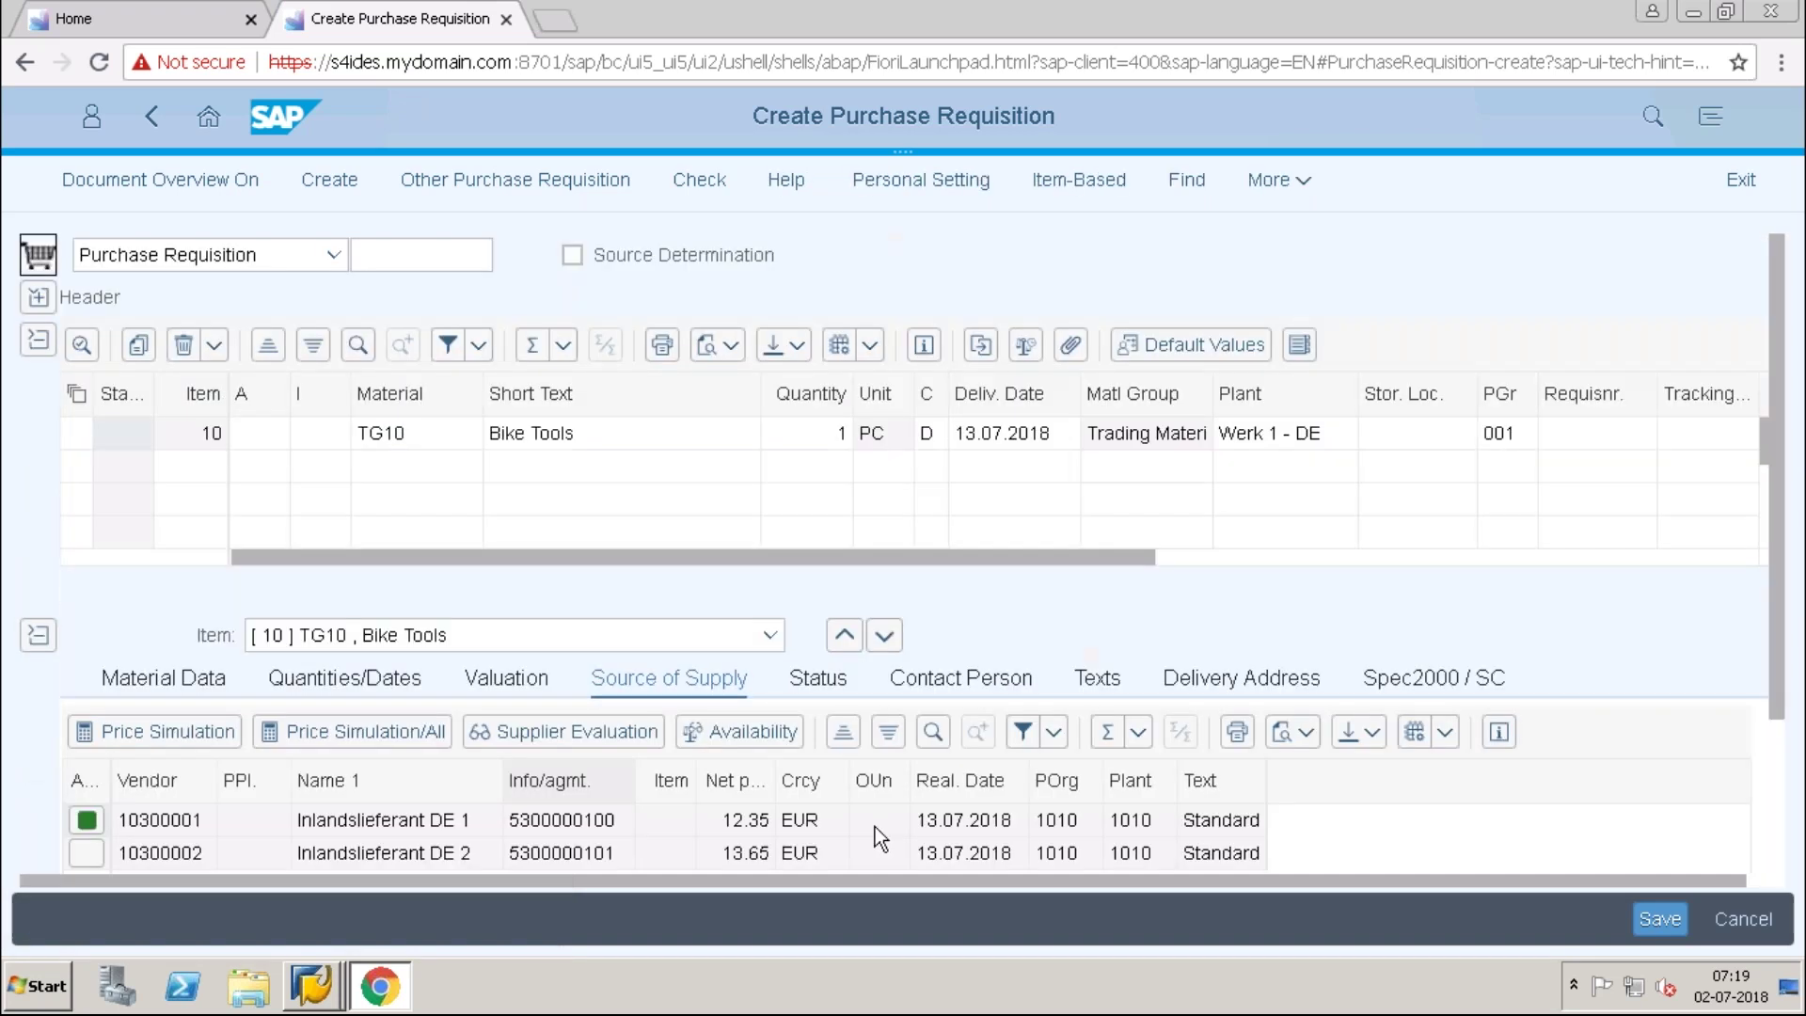
left_click(1653, 926)
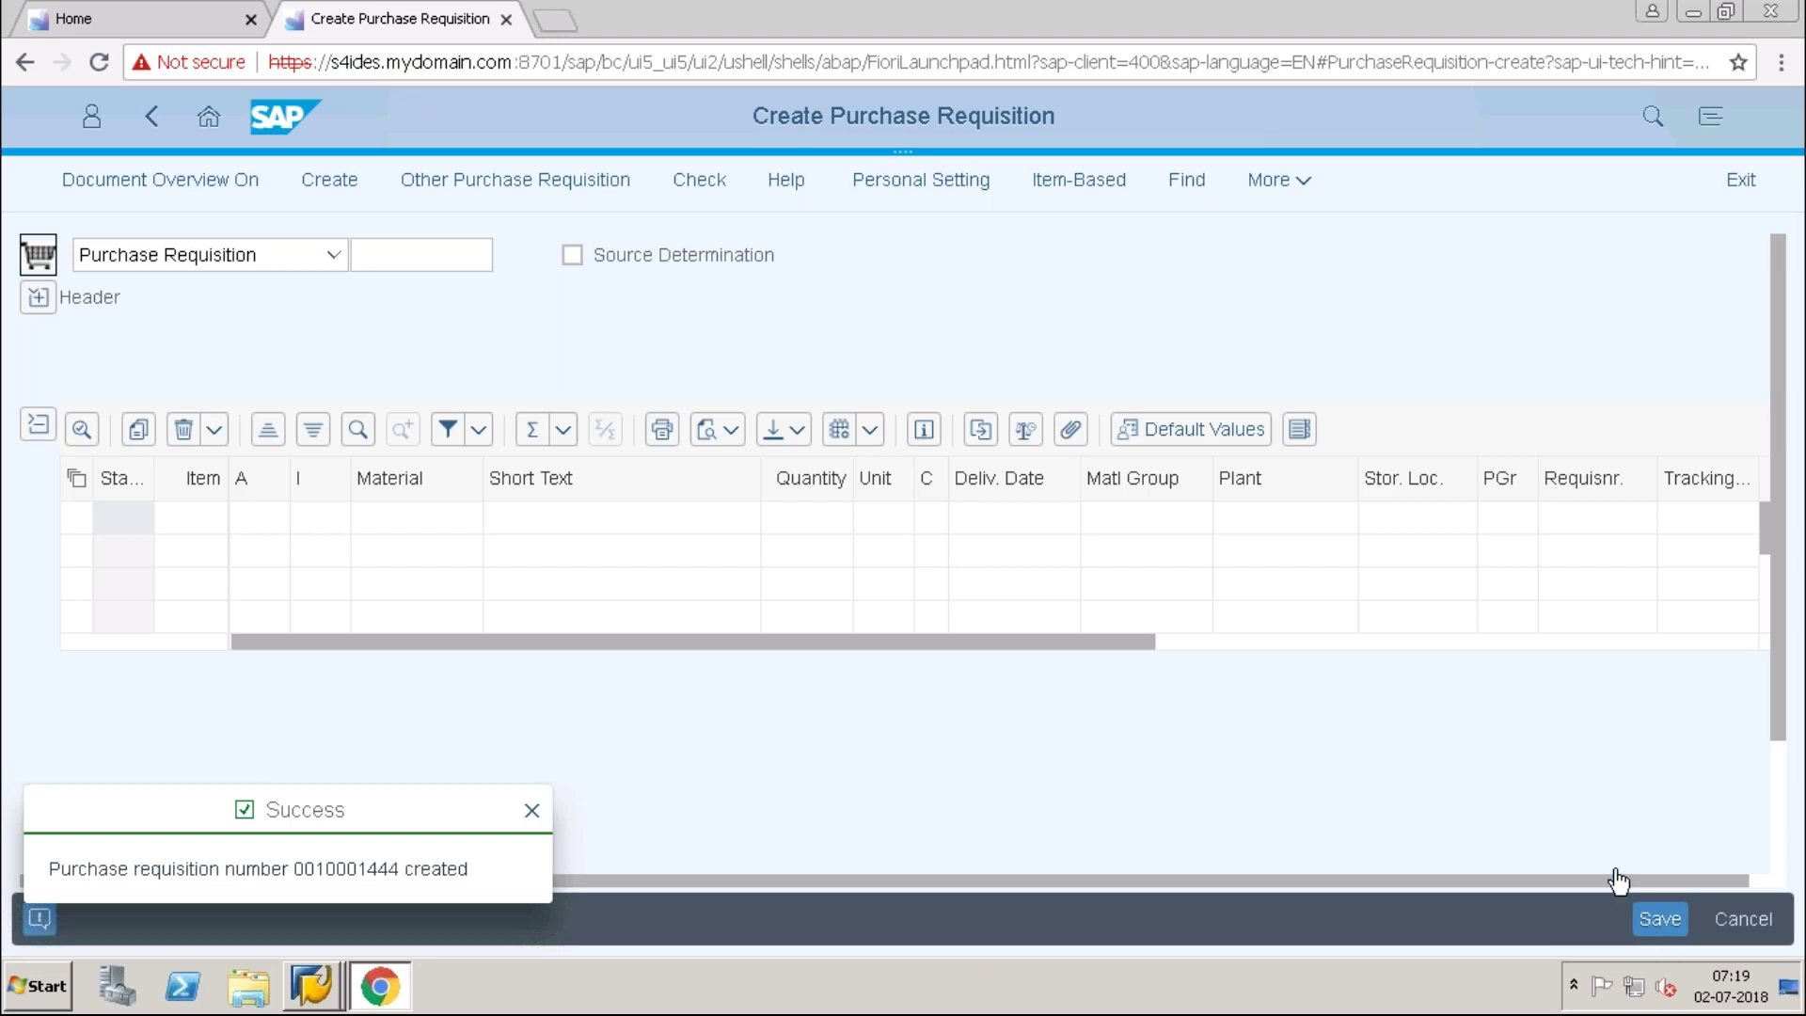
mouse_move(218, 16)
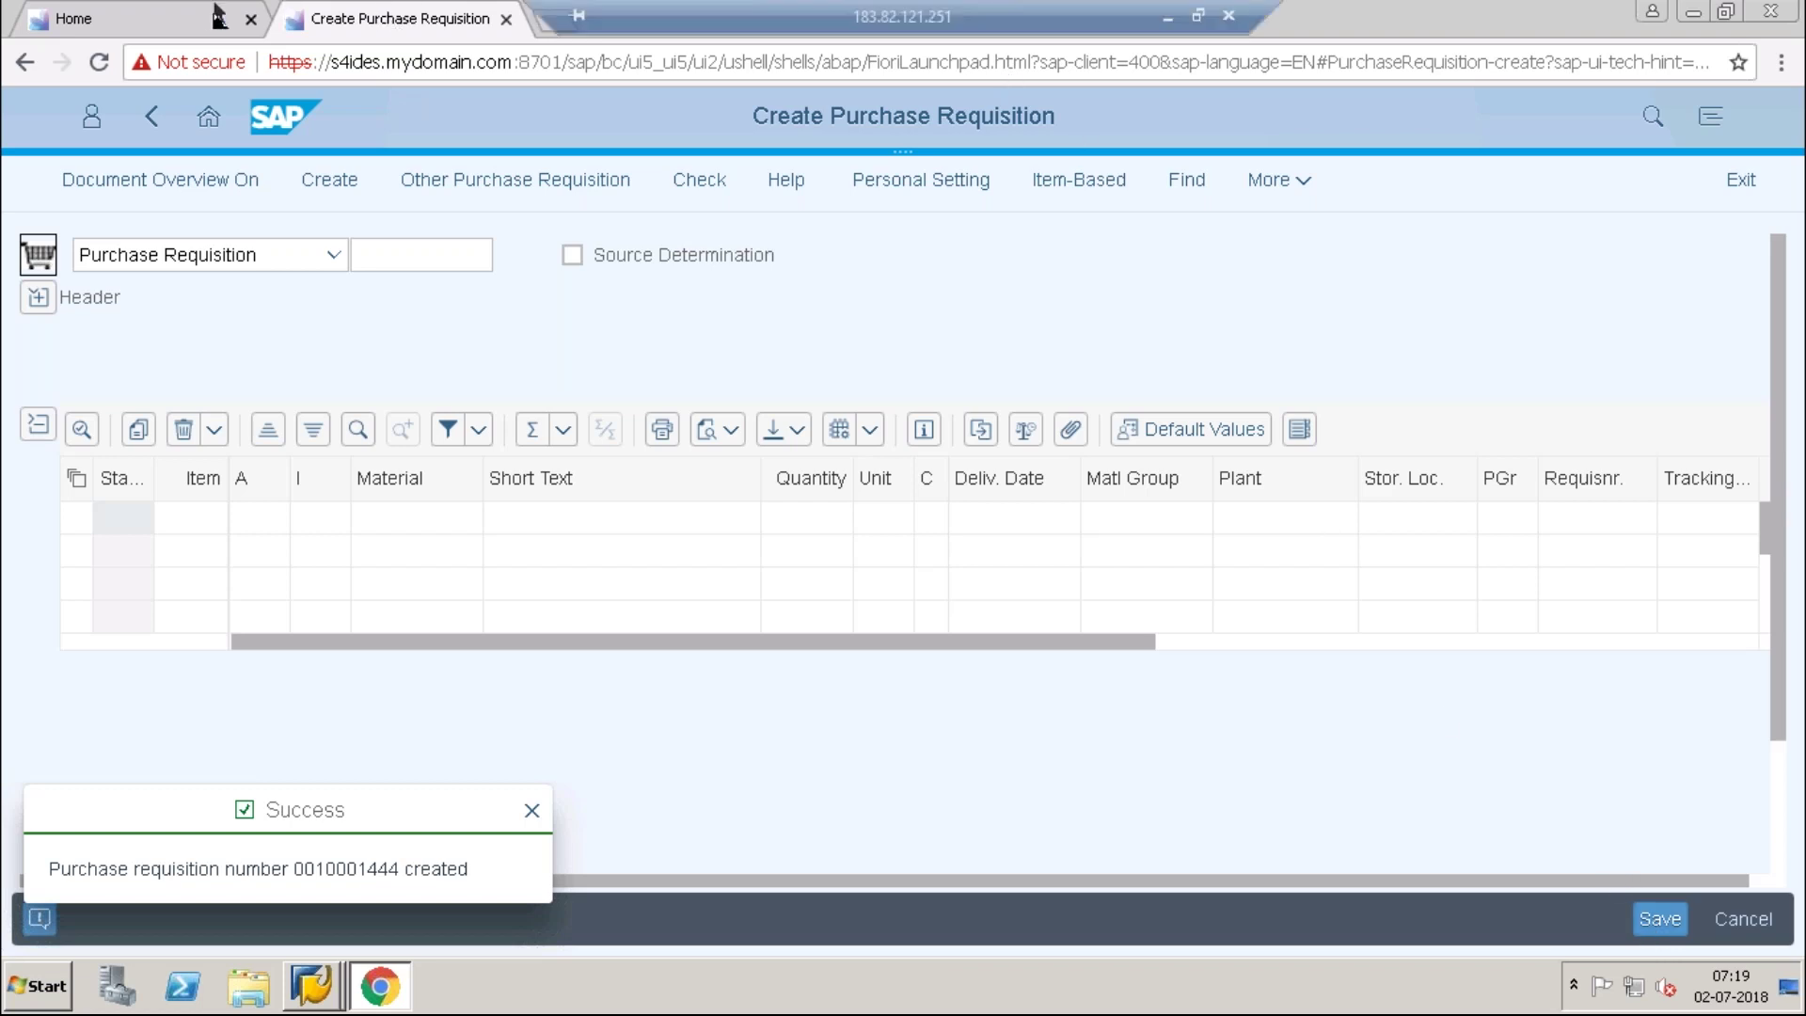
left_click(169, 25)
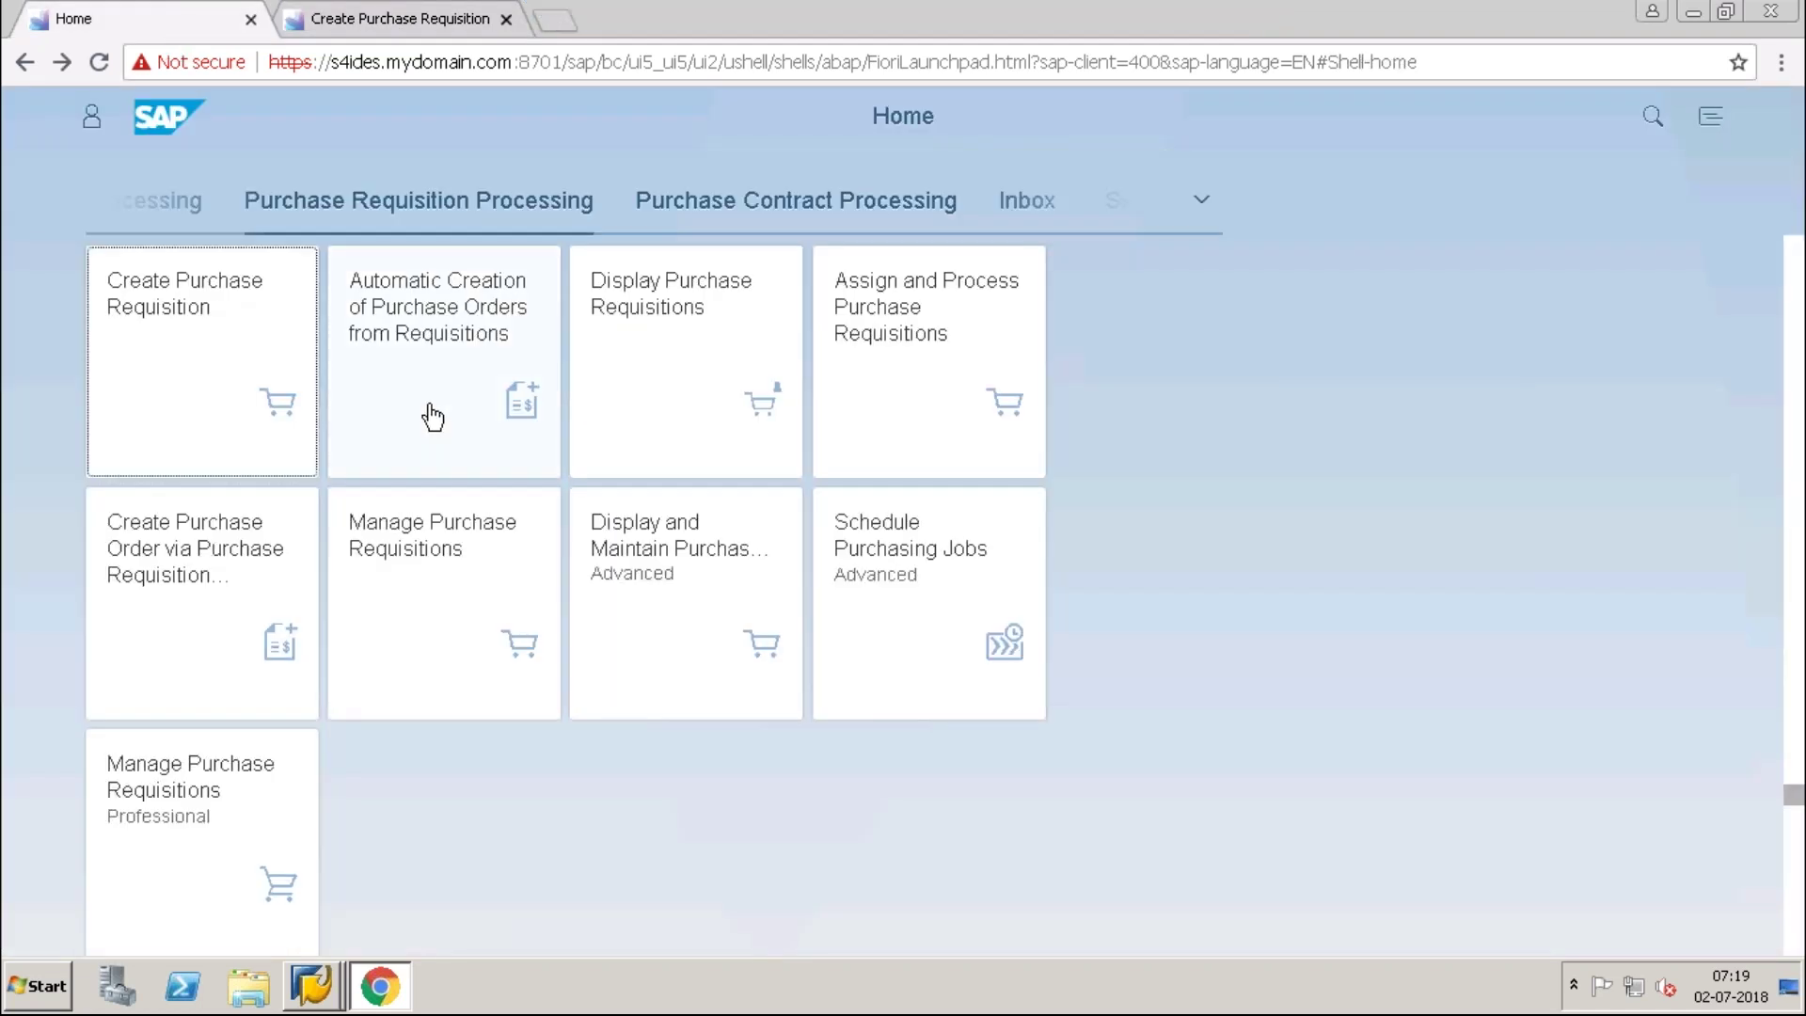
left_click(400, 21)
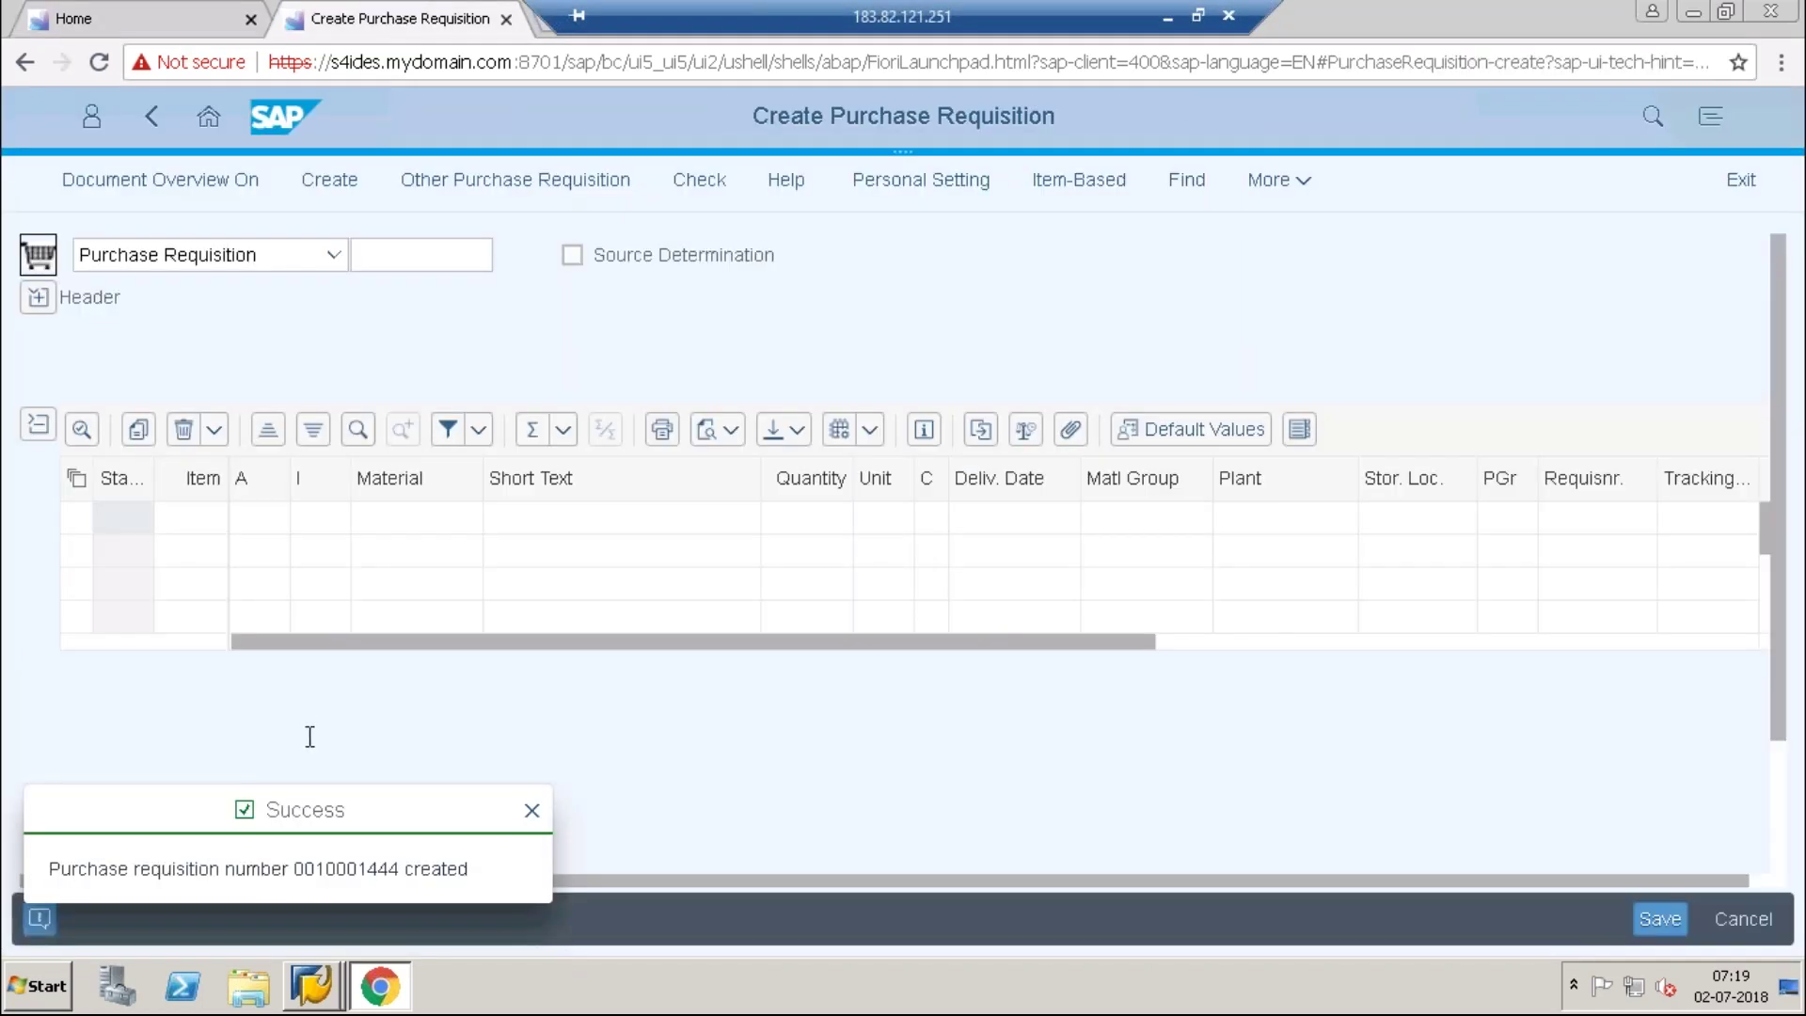
left_click(146, 18)
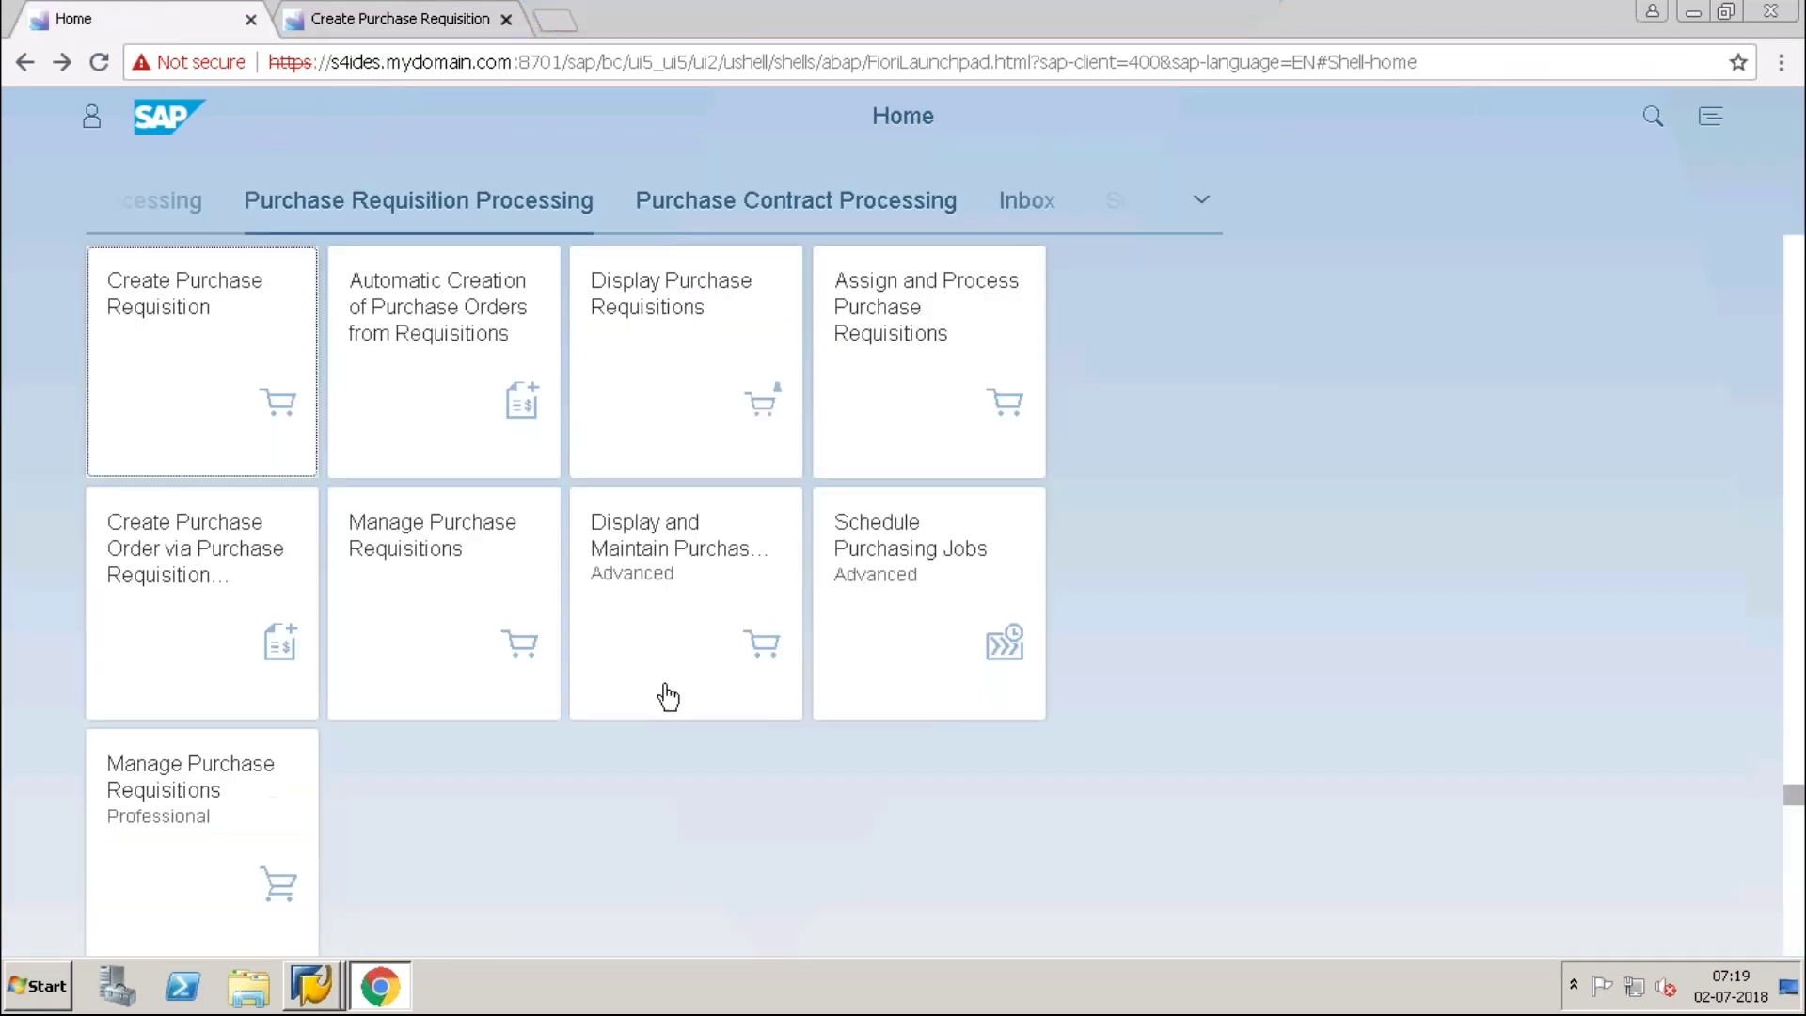
Open Automatic Creation of Purchase Orders, splitting per requisition item, requisition and plant instead of per contract.
left_click(477, 359)
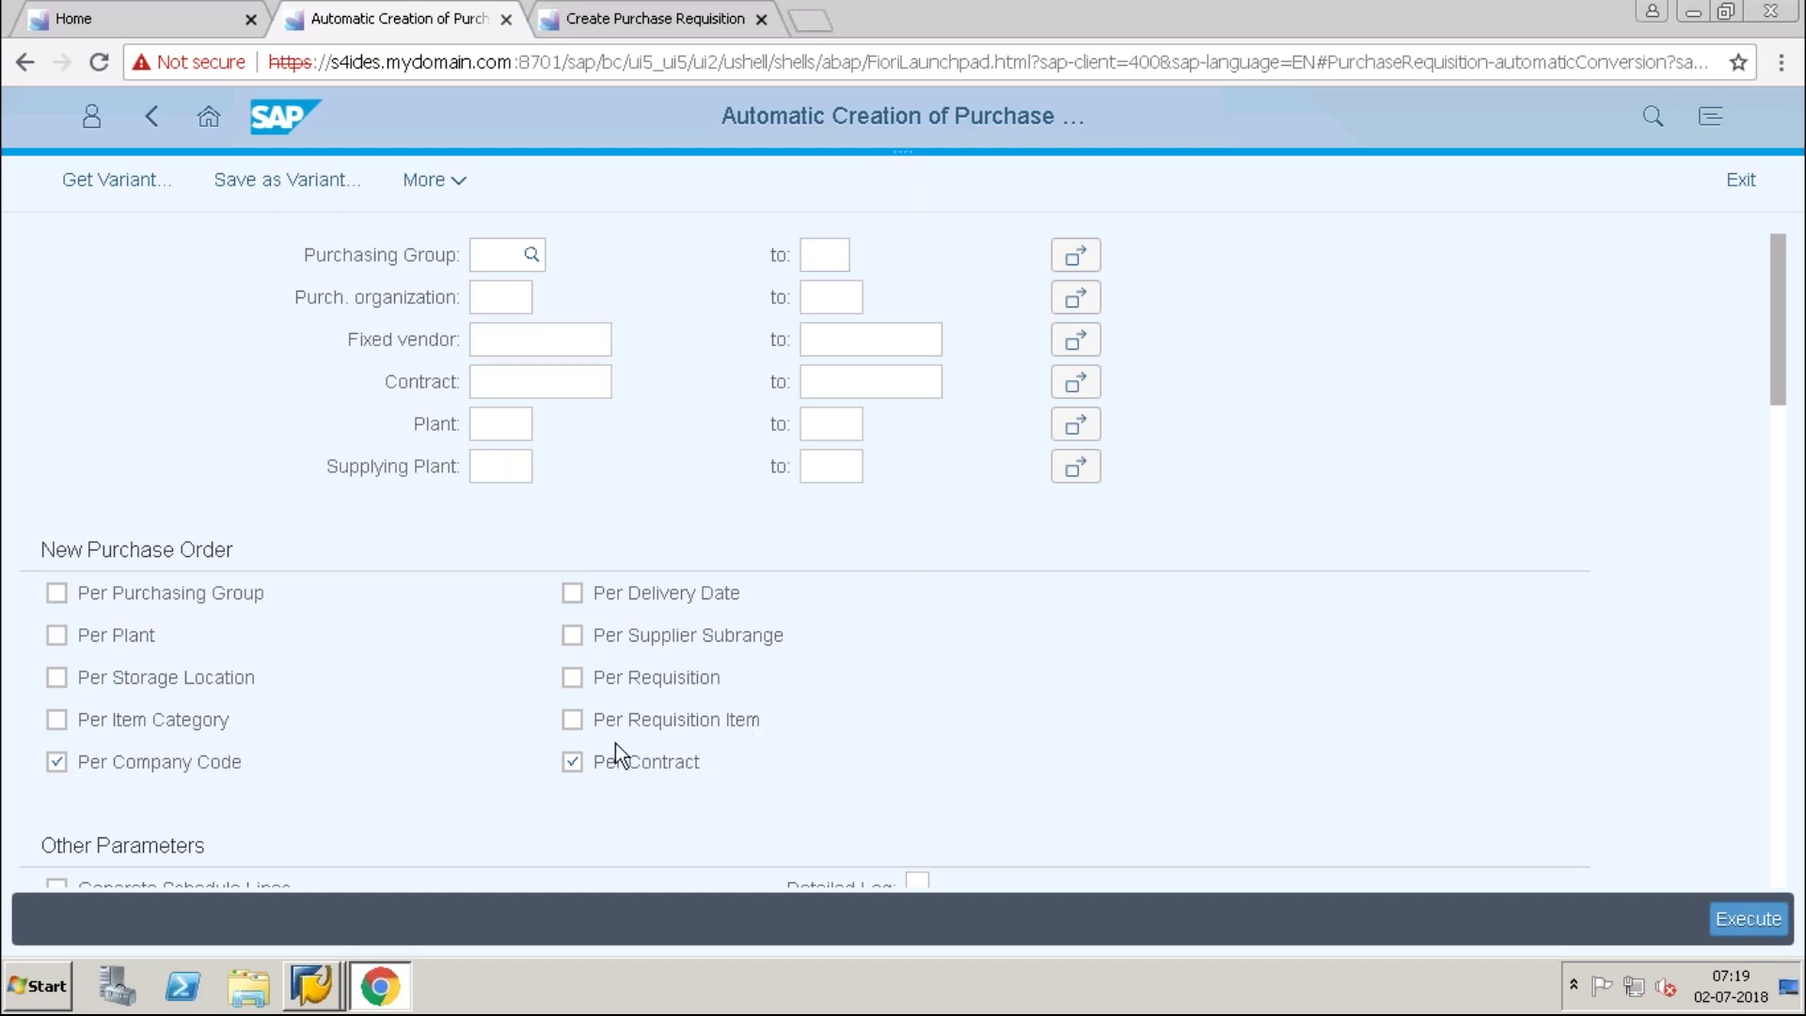
left_click(574, 762)
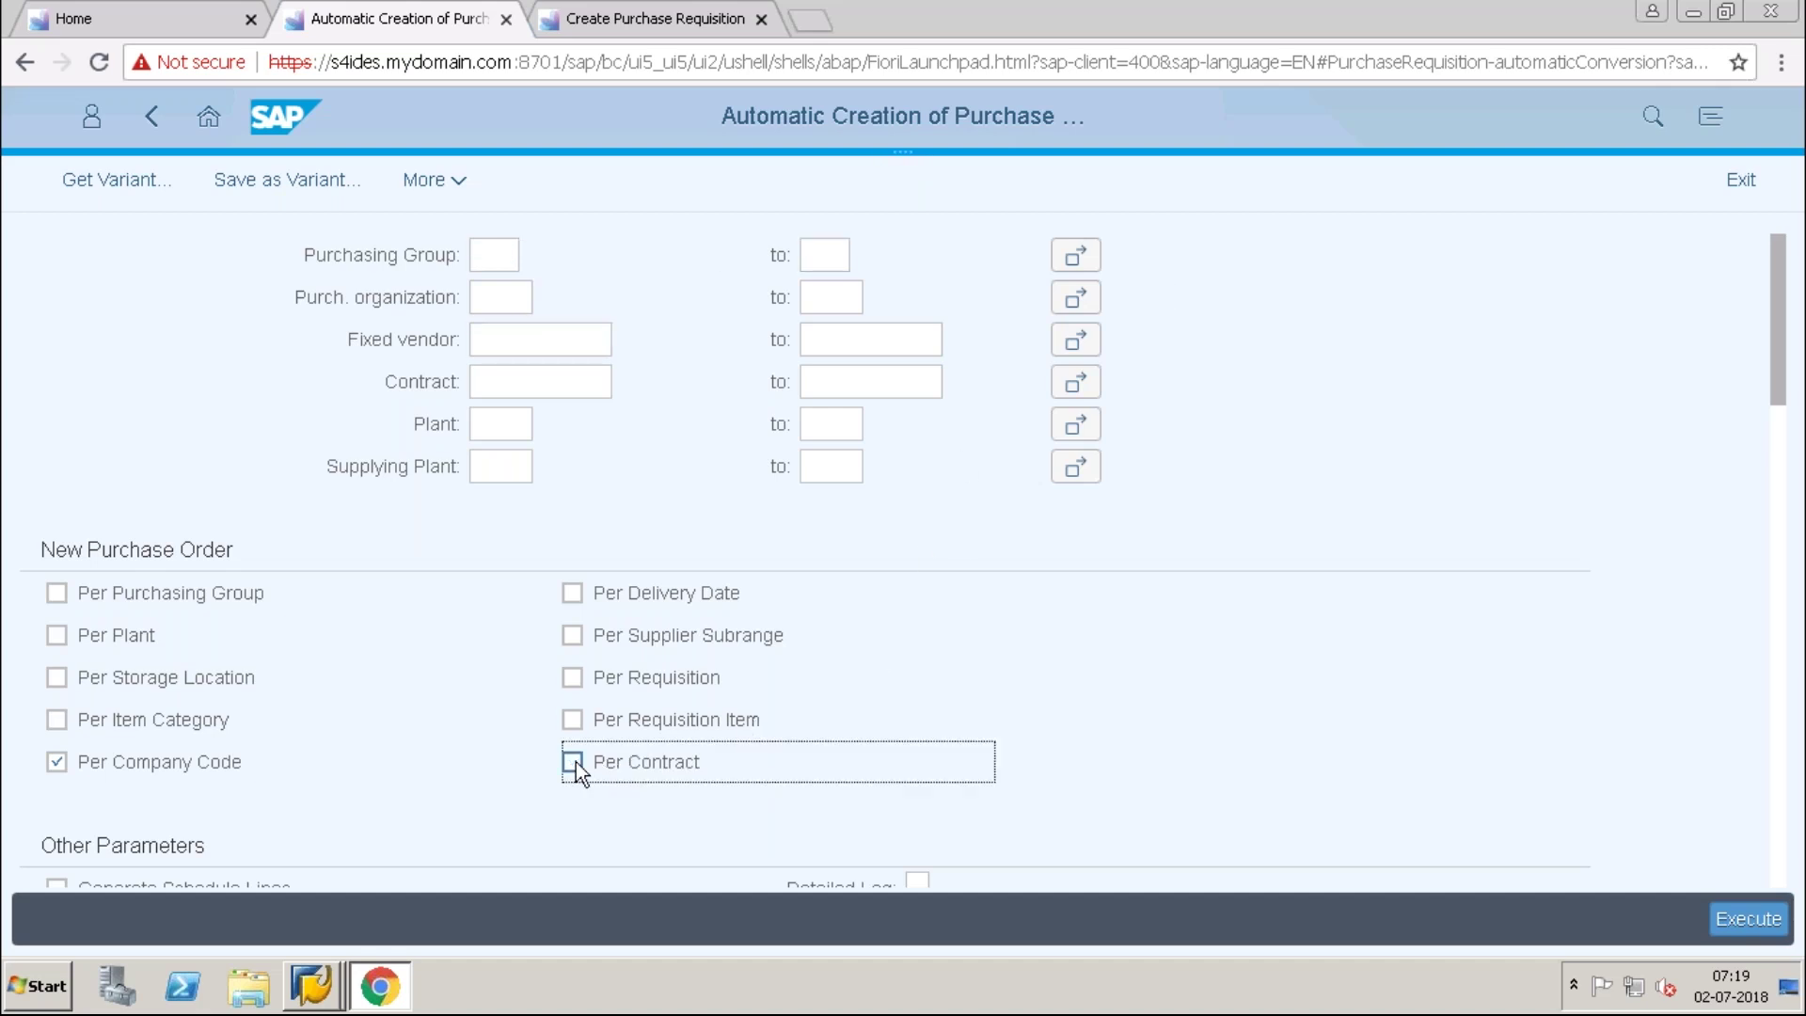
left_click(572, 721)
left_click(573, 679)
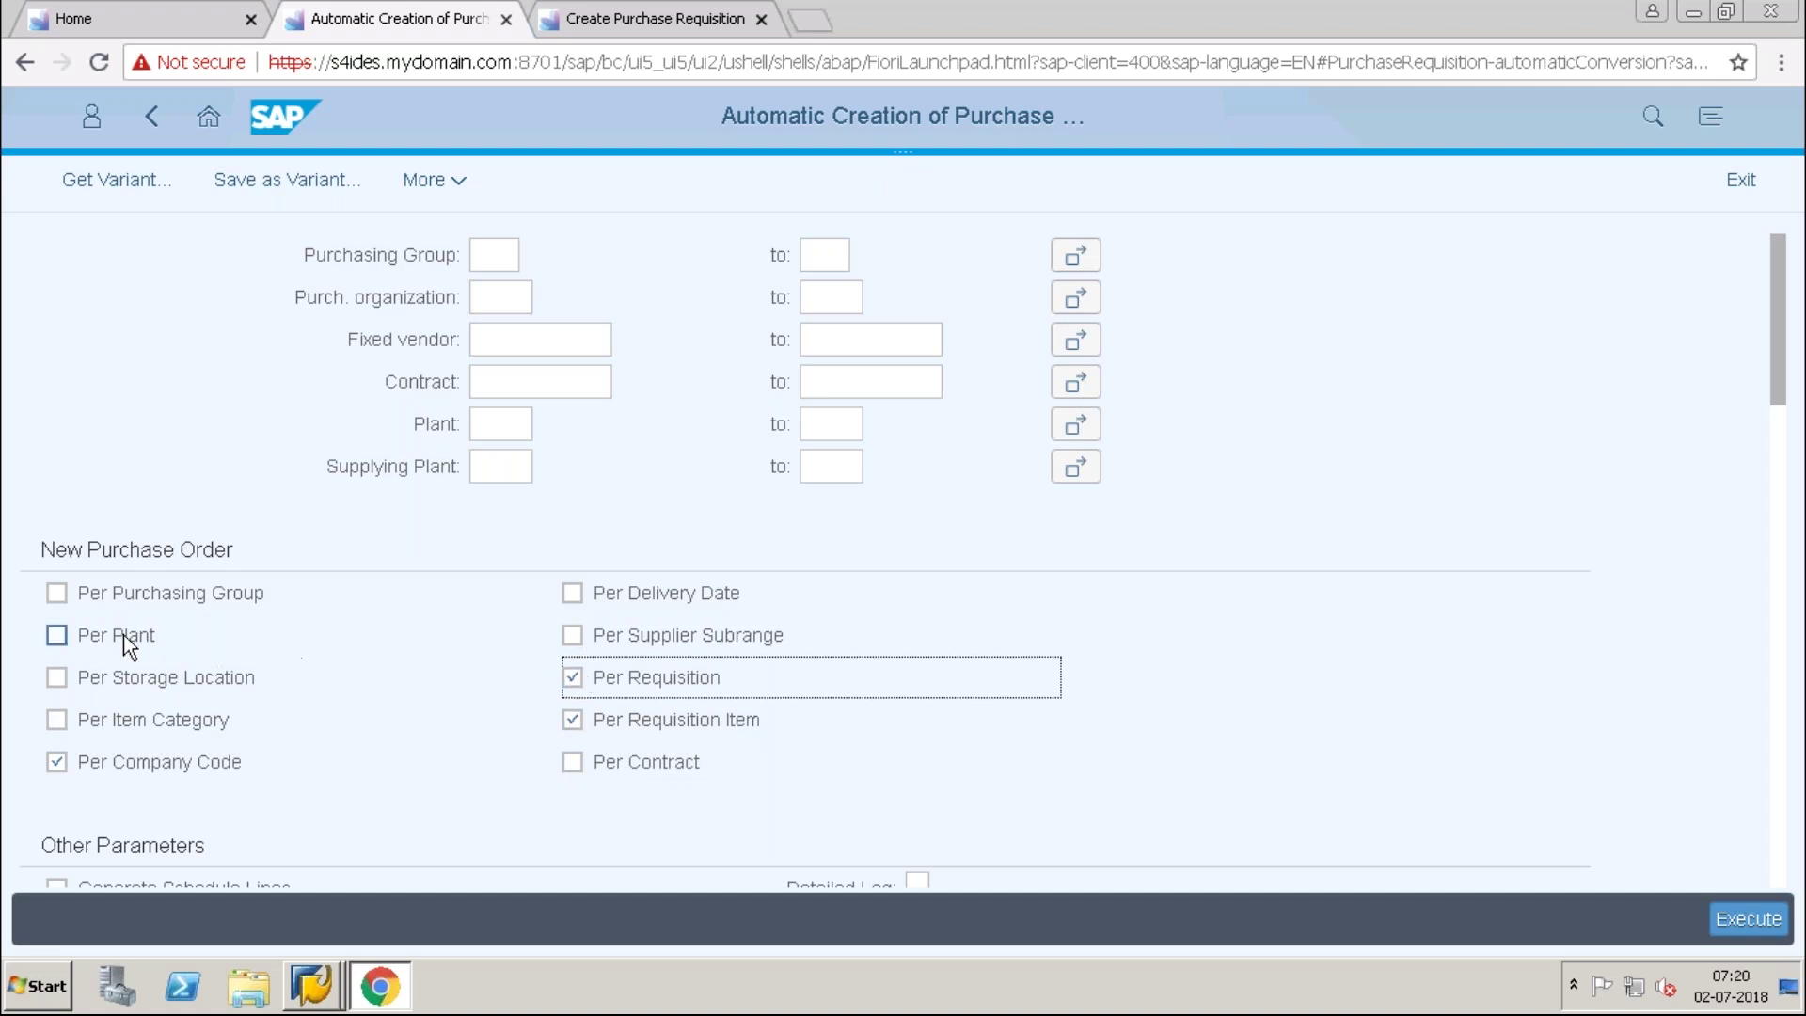
left_click(58, 635)
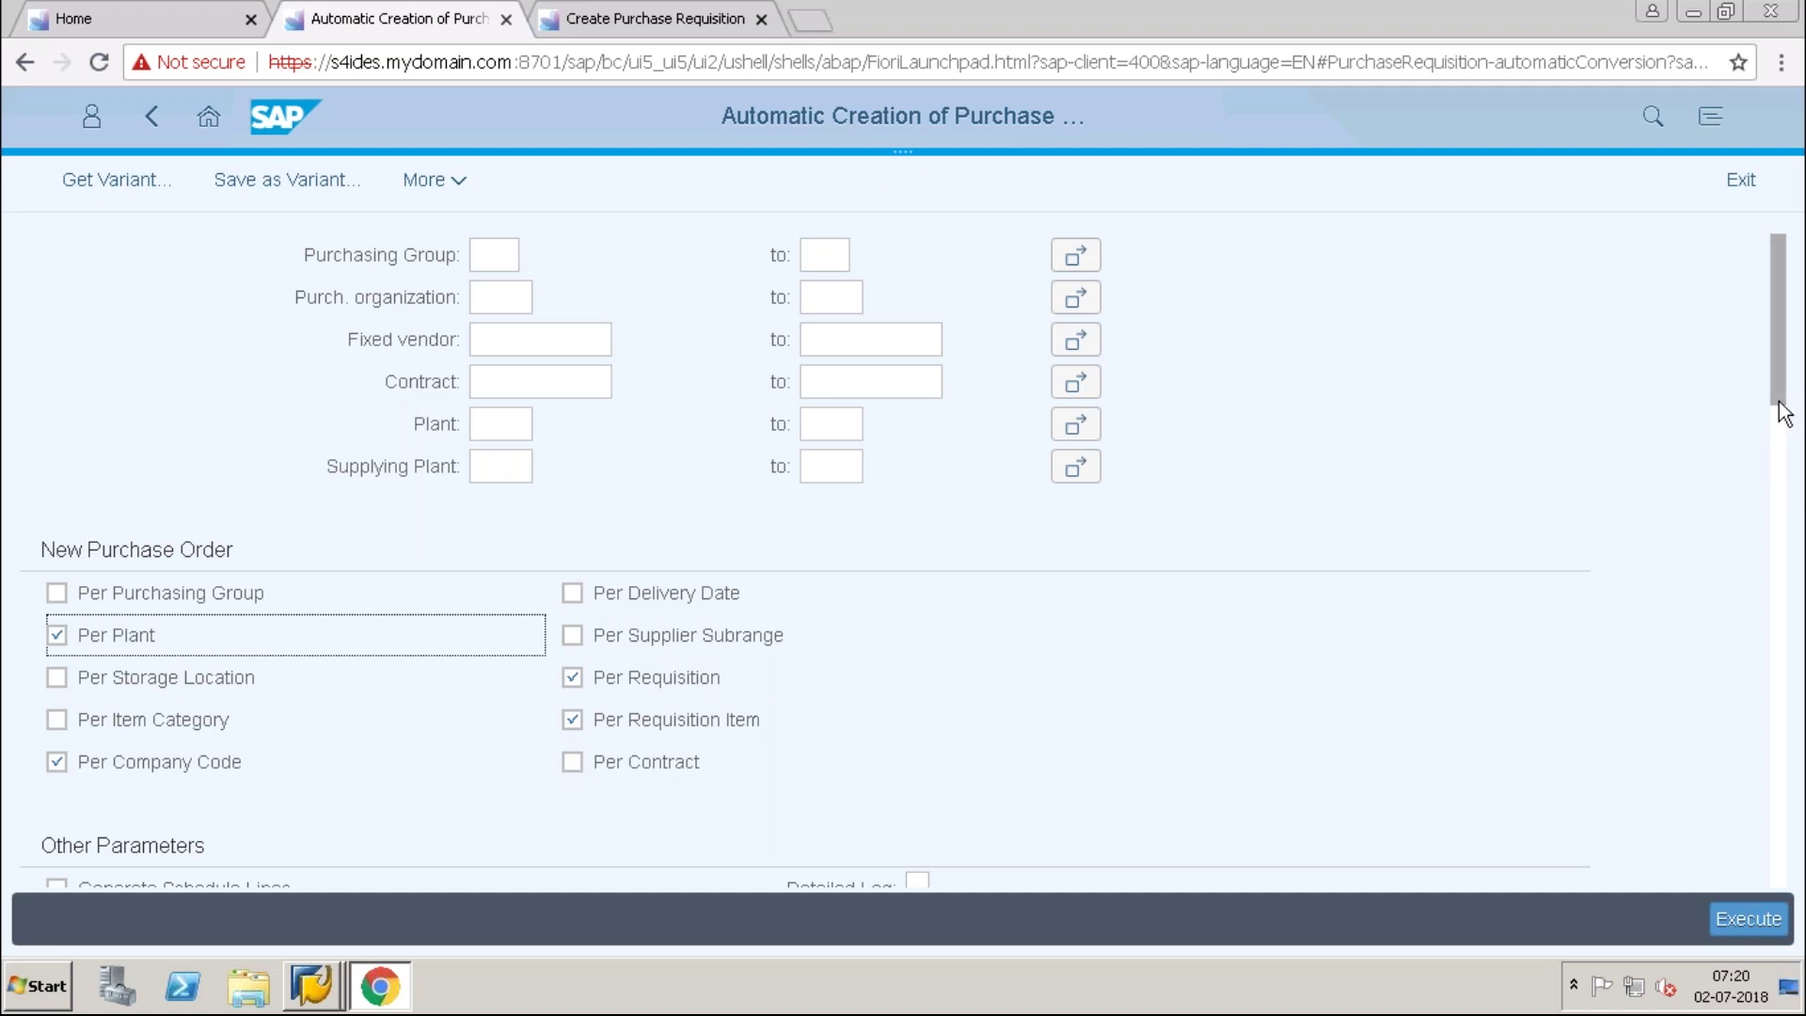
Set Detailed Log to 2 (all messages) and review the remaining options.
scroll(1784, 452, "down", 3)
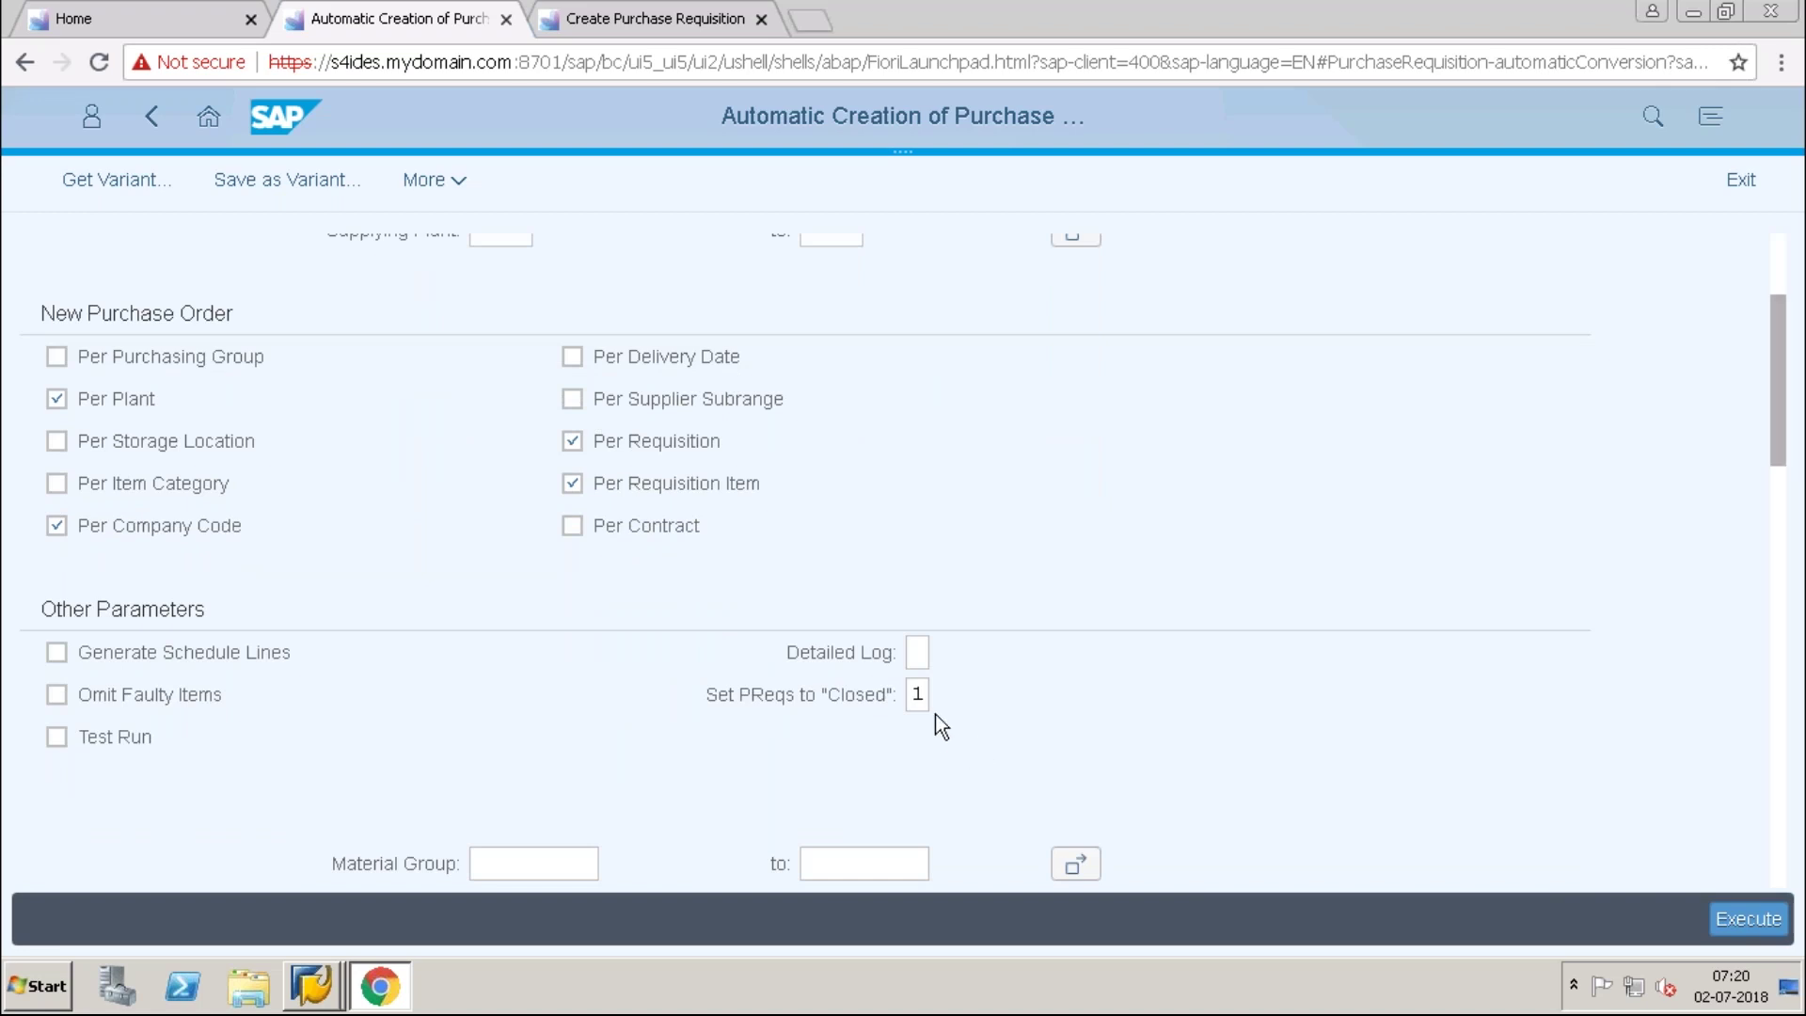
left_click(919, 693)
left_click(940, 655)
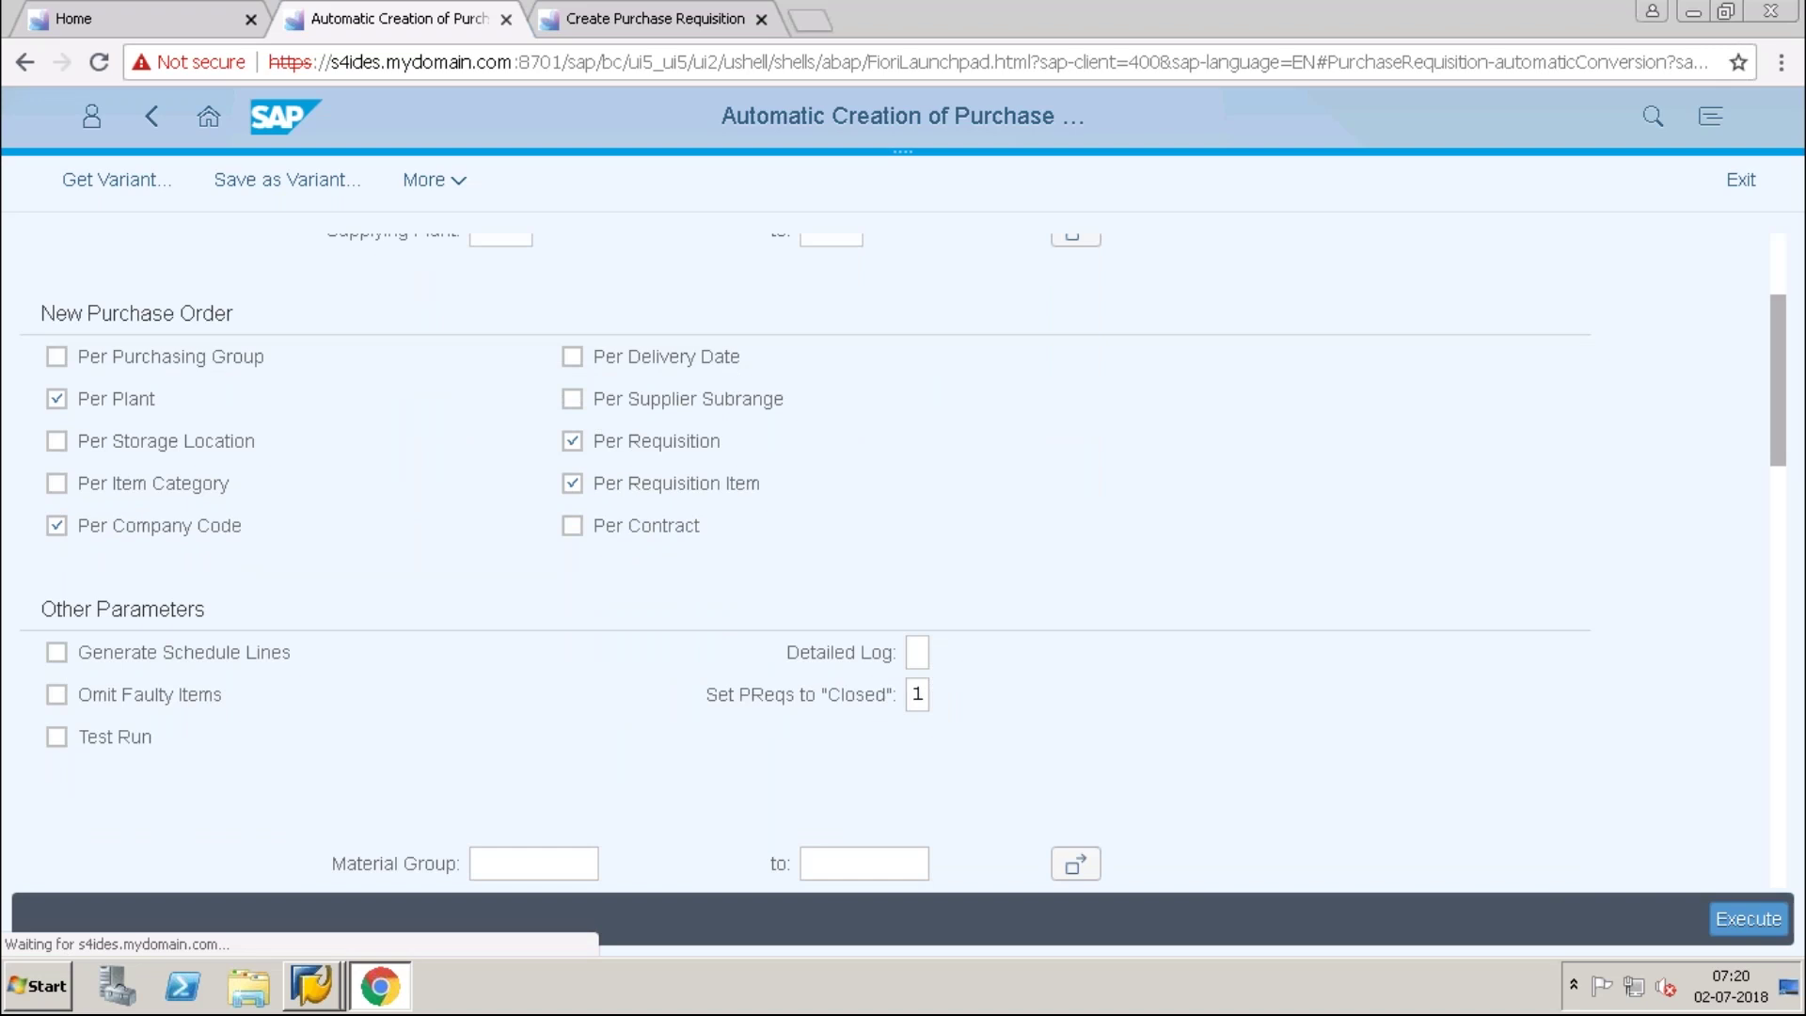
double_click(500, 572)
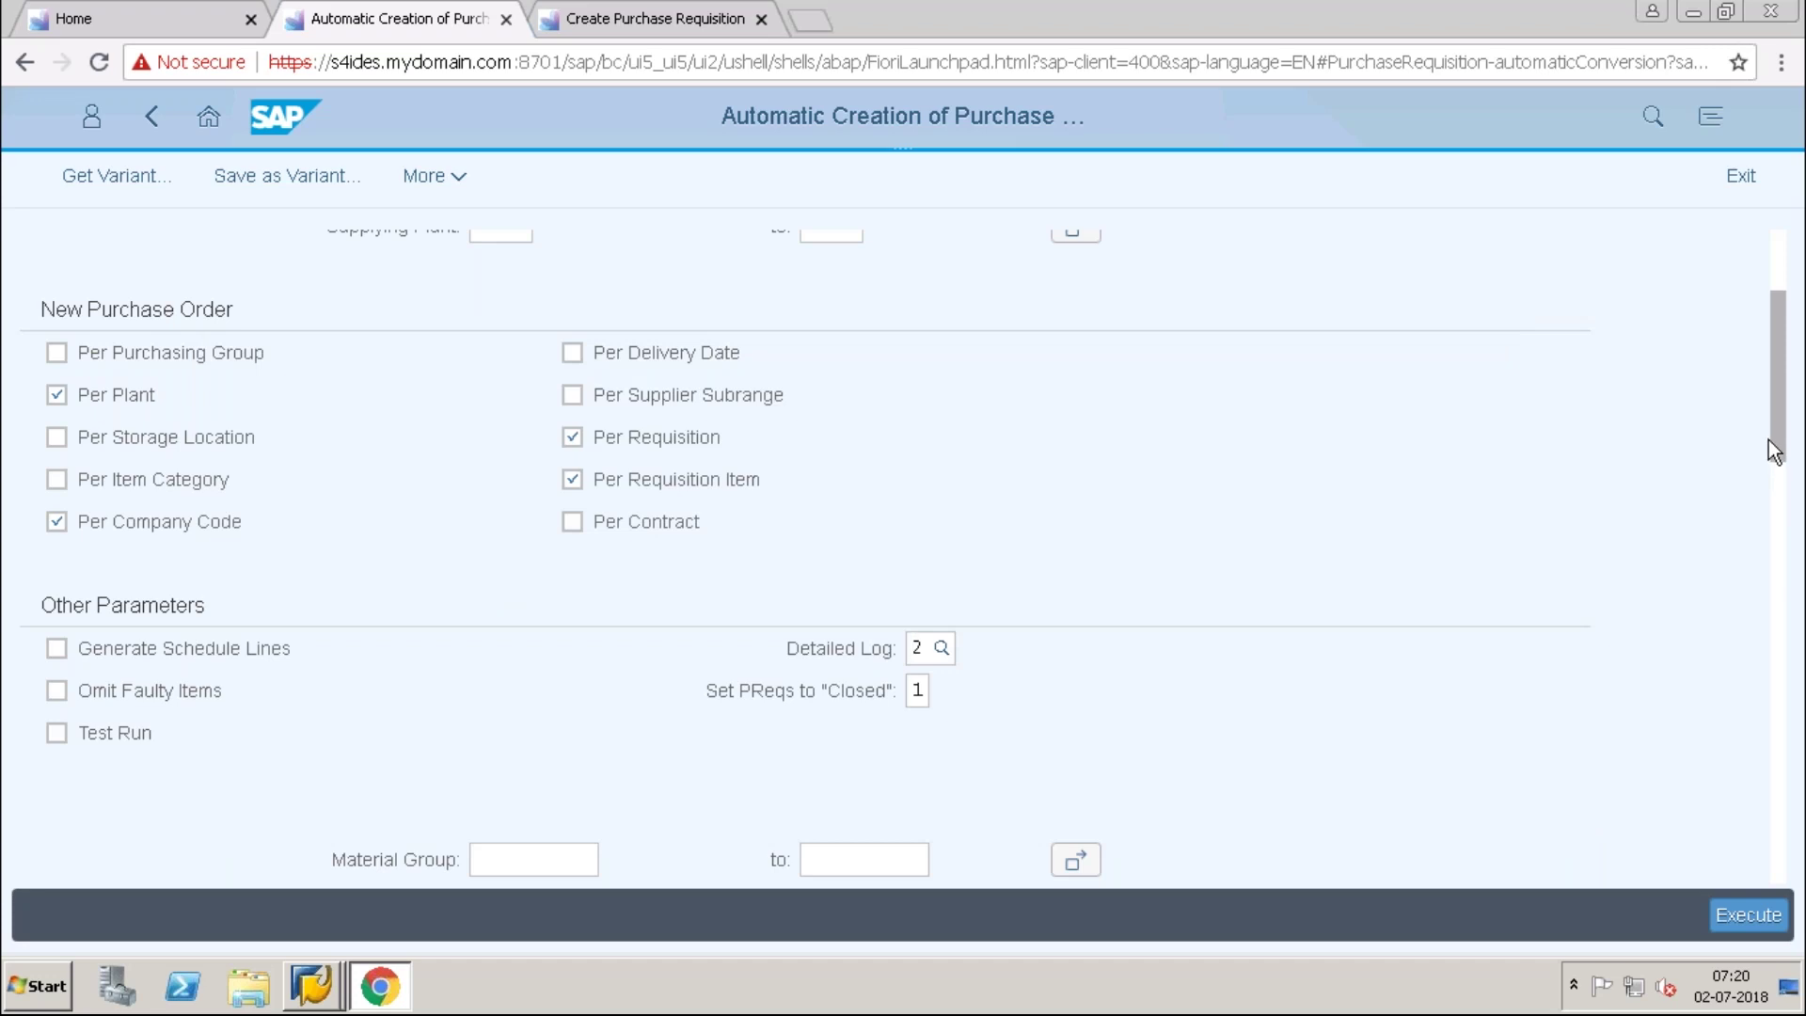
left_click_drag(1779, 417, 1800, 315)
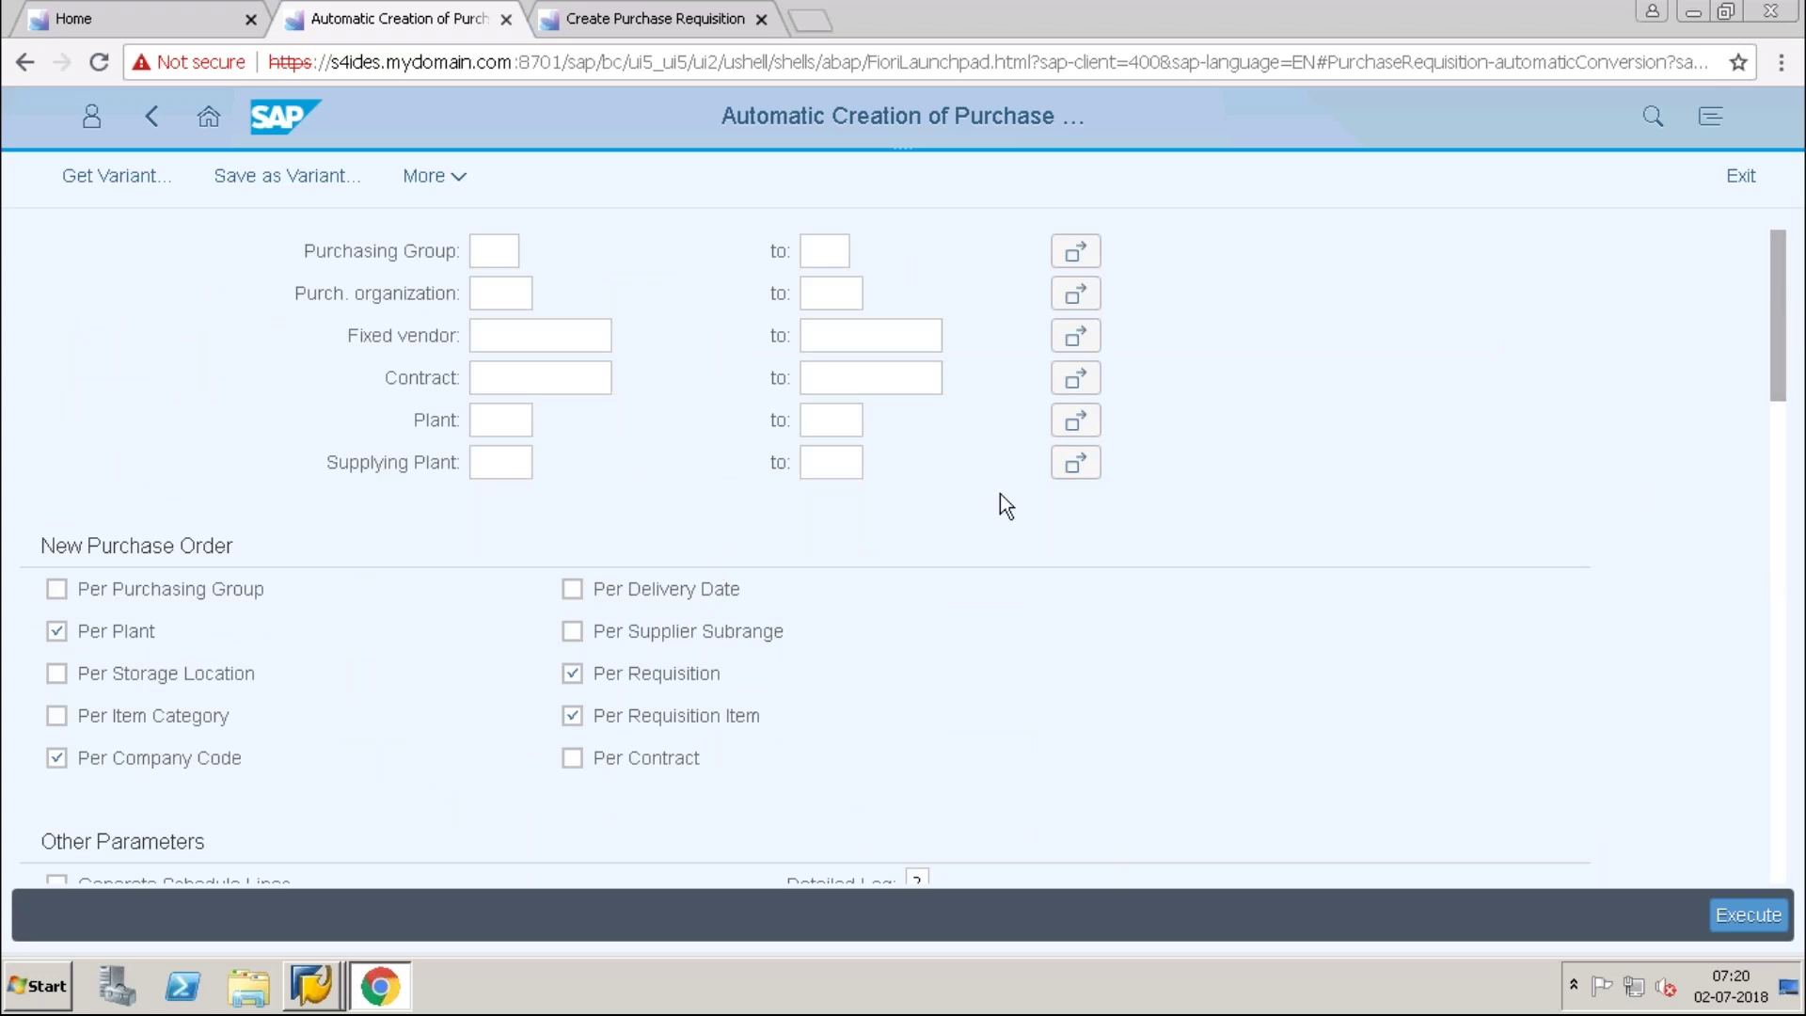
left_click_drag(1783, 400, 1797, 609)
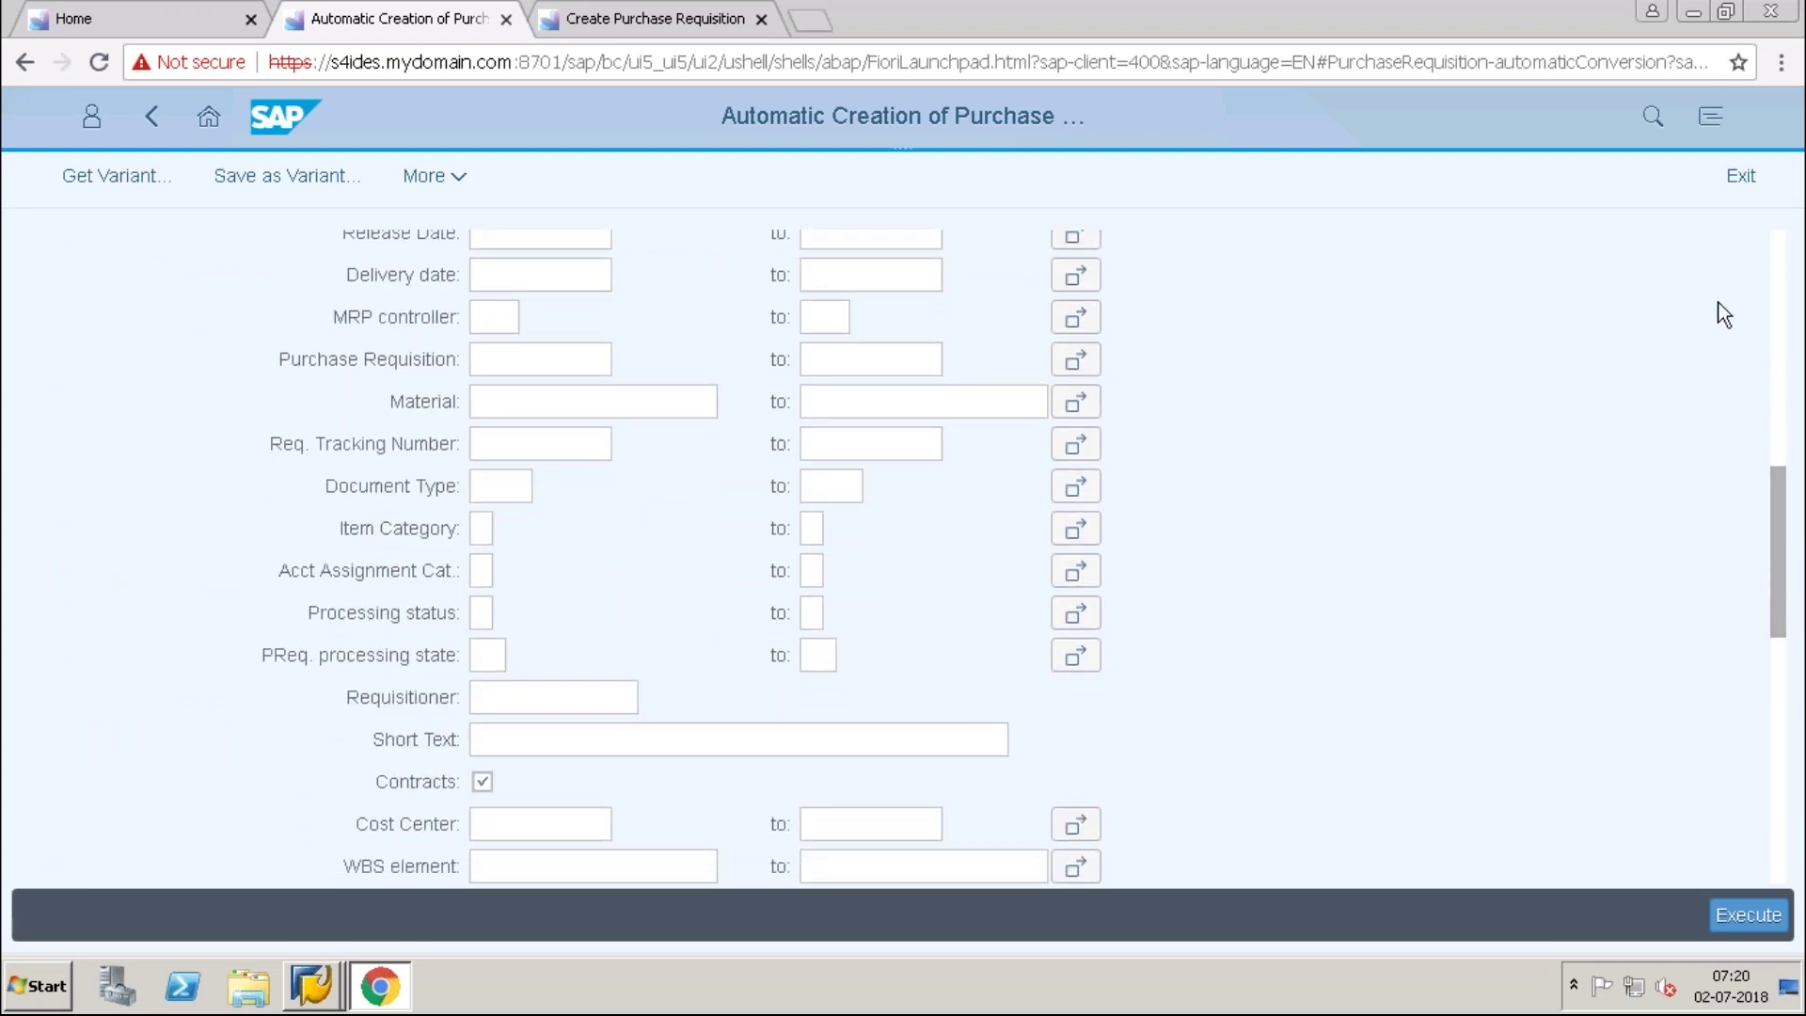
left_click_drag(1778, 529, 1790, 434)
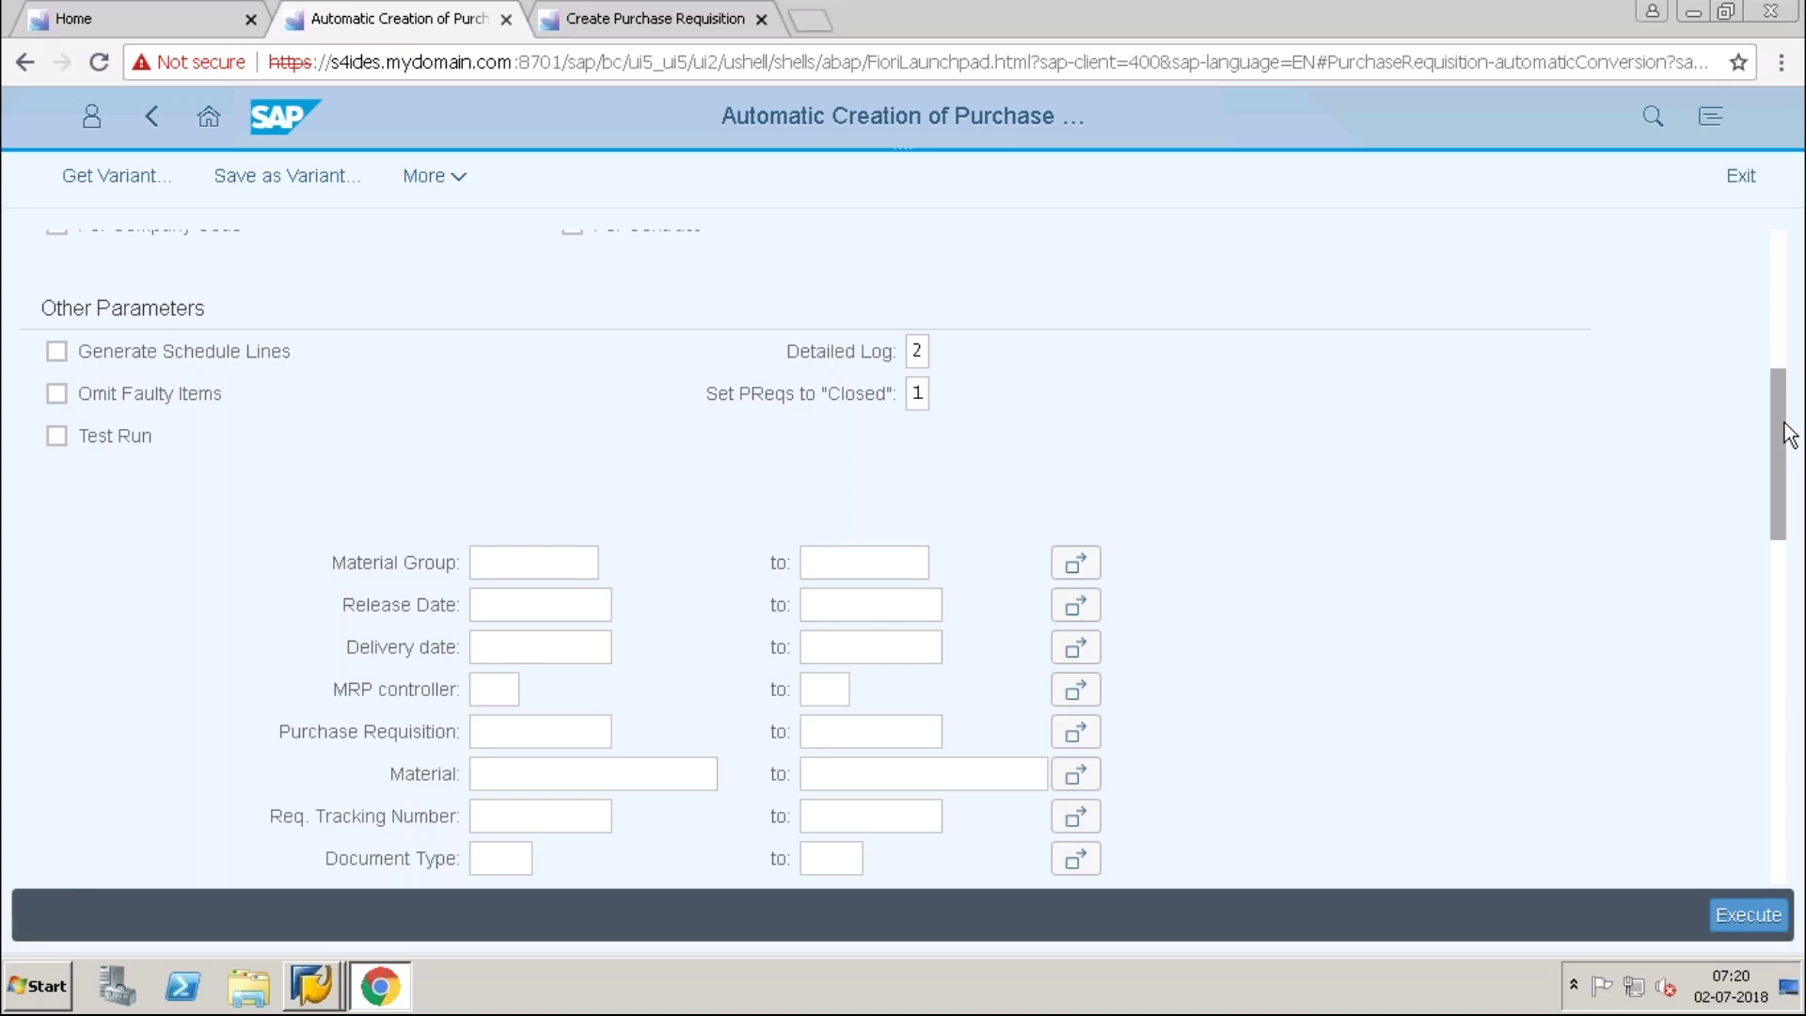
Restrict automatic PO creation to requisition 10001444 and execute; no suitable requisitions are found.
left_click(517, 743)
type("10001")
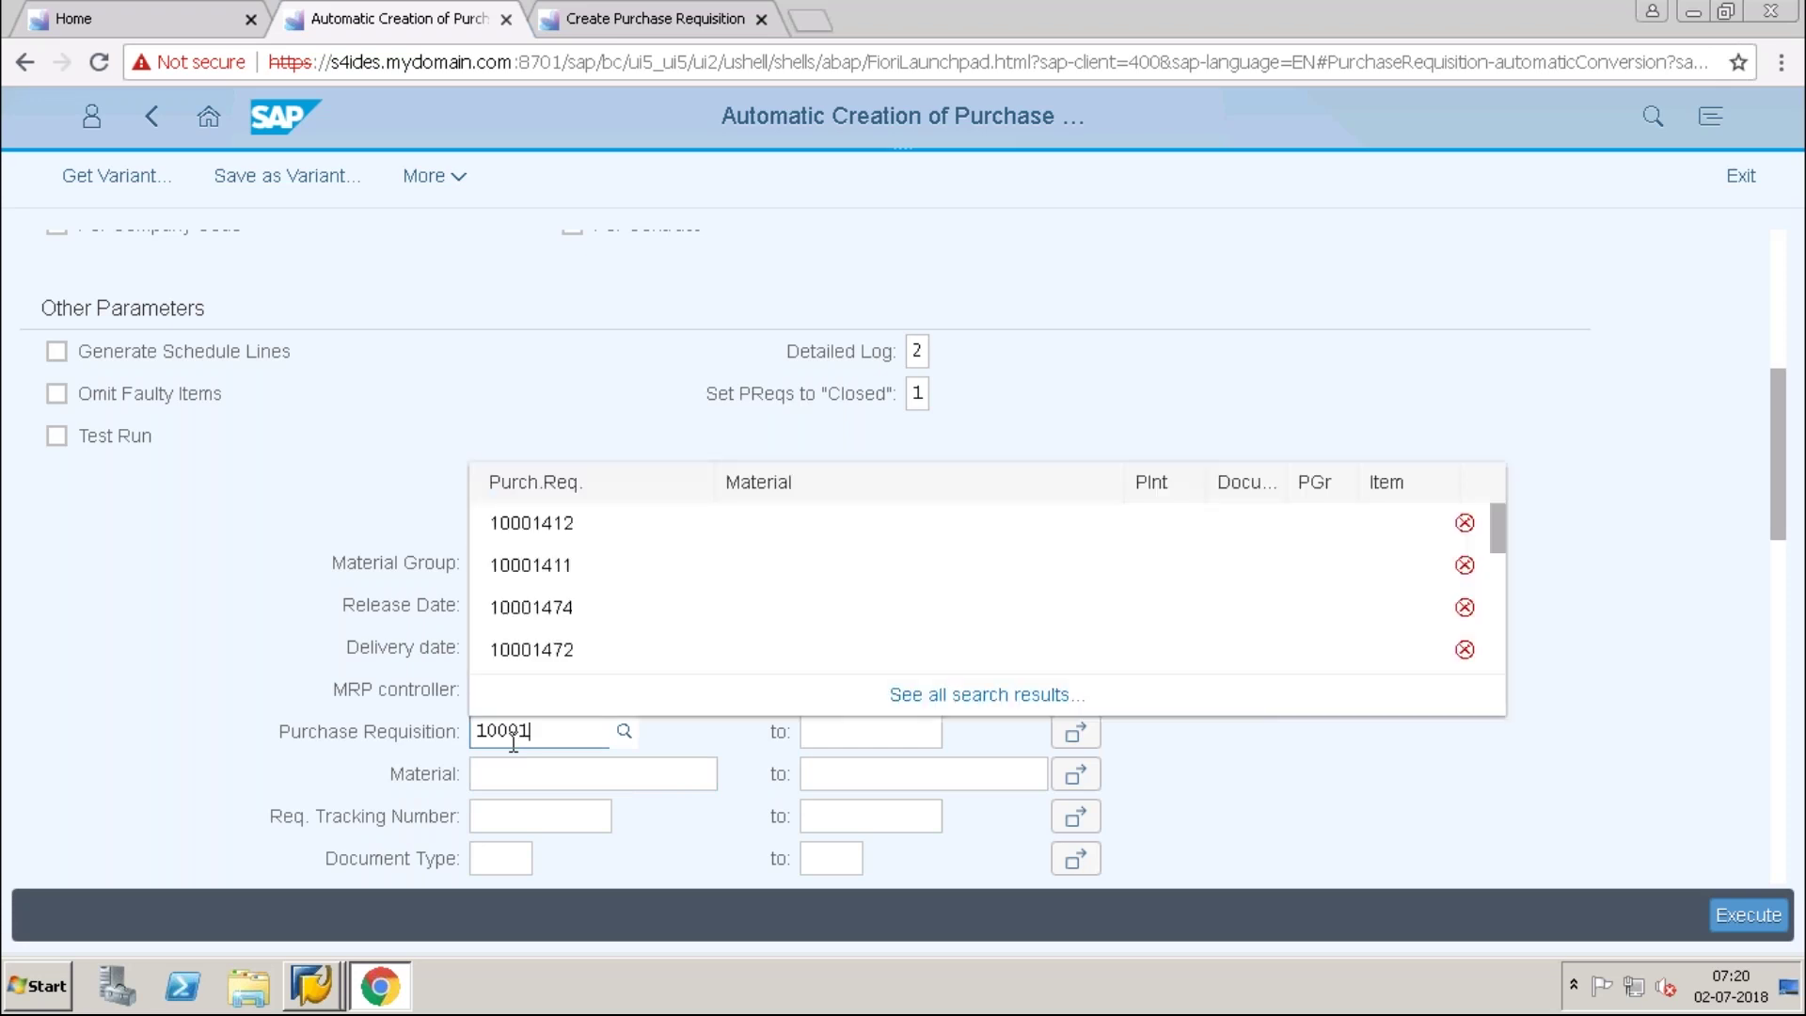
type("4")
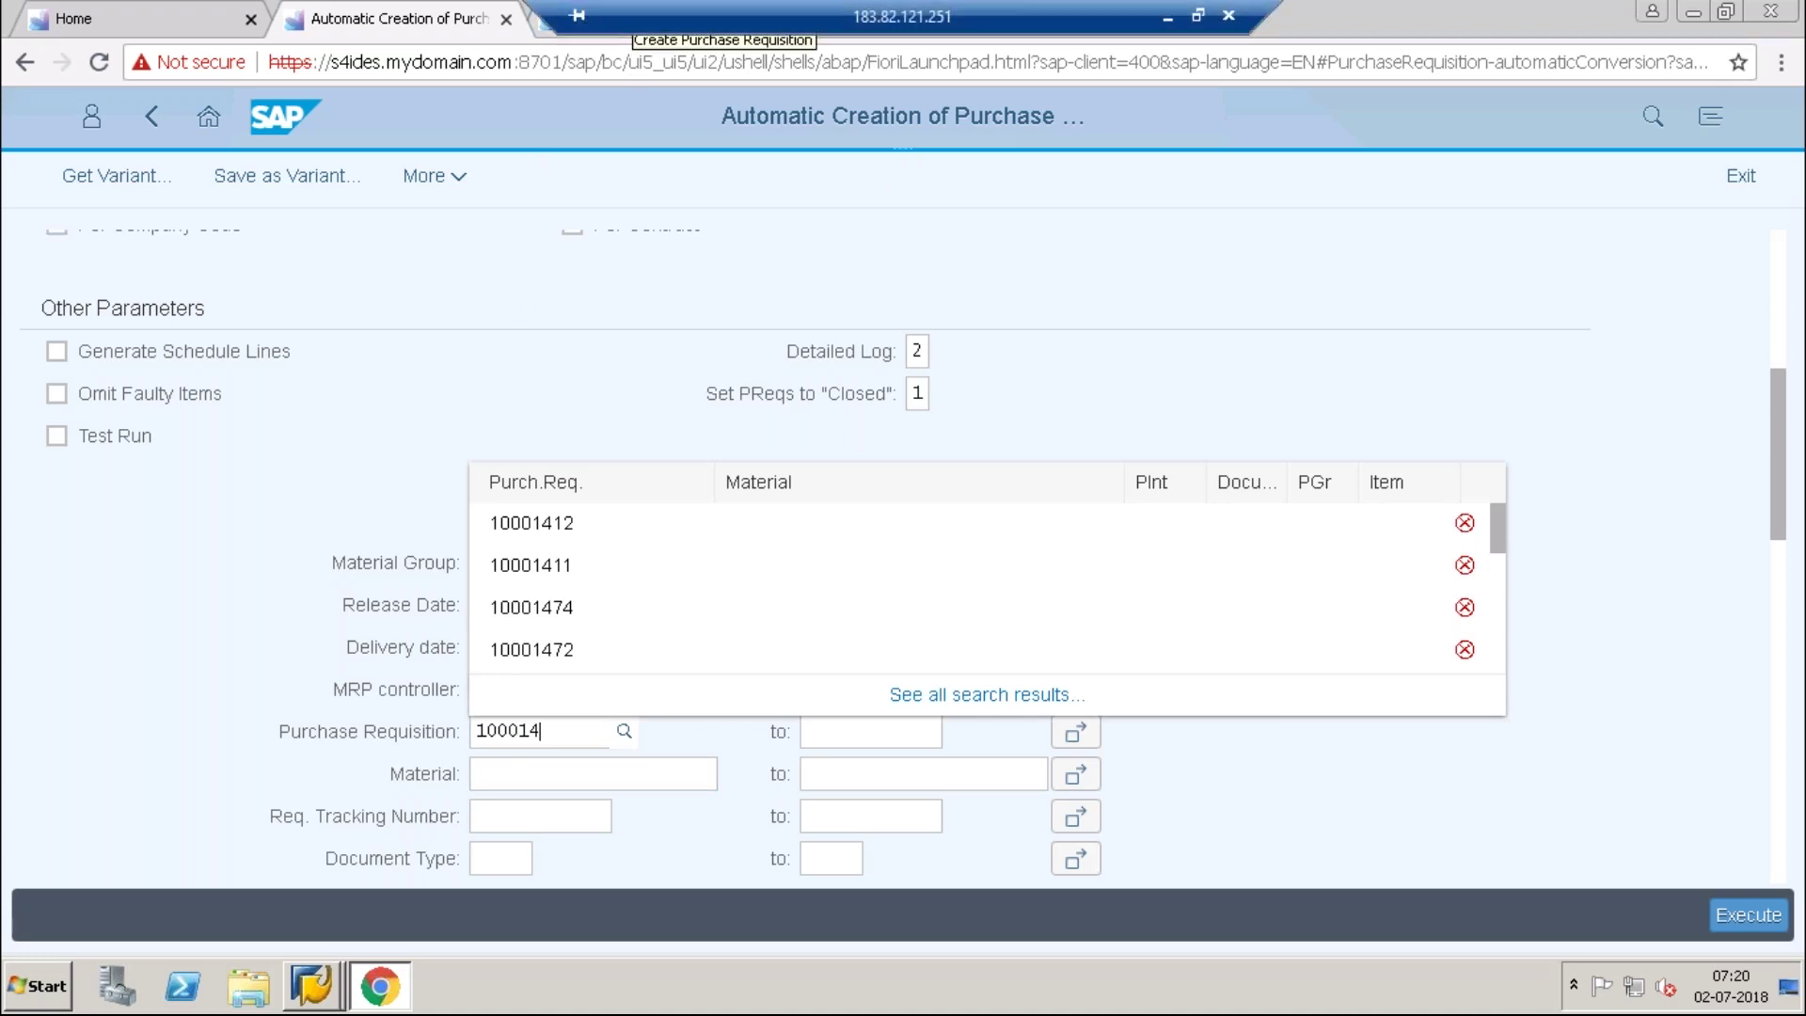
left_click(544, 40)
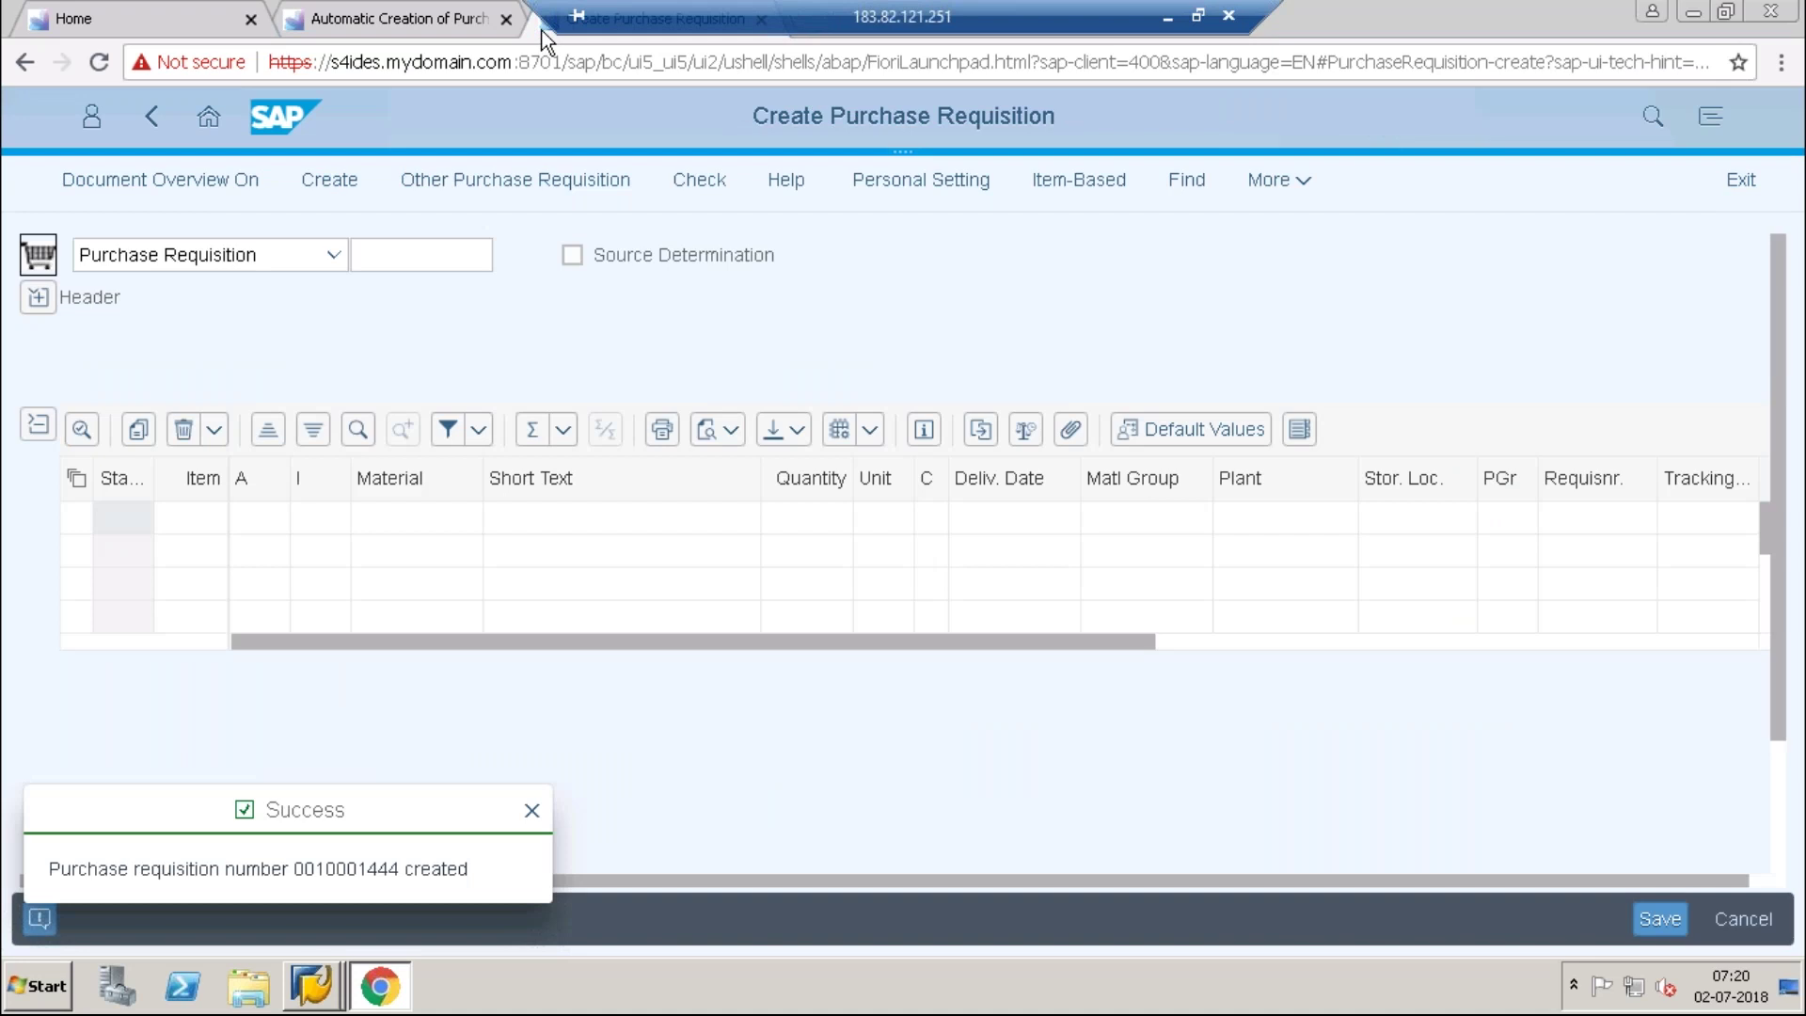
left_click(383, 19)
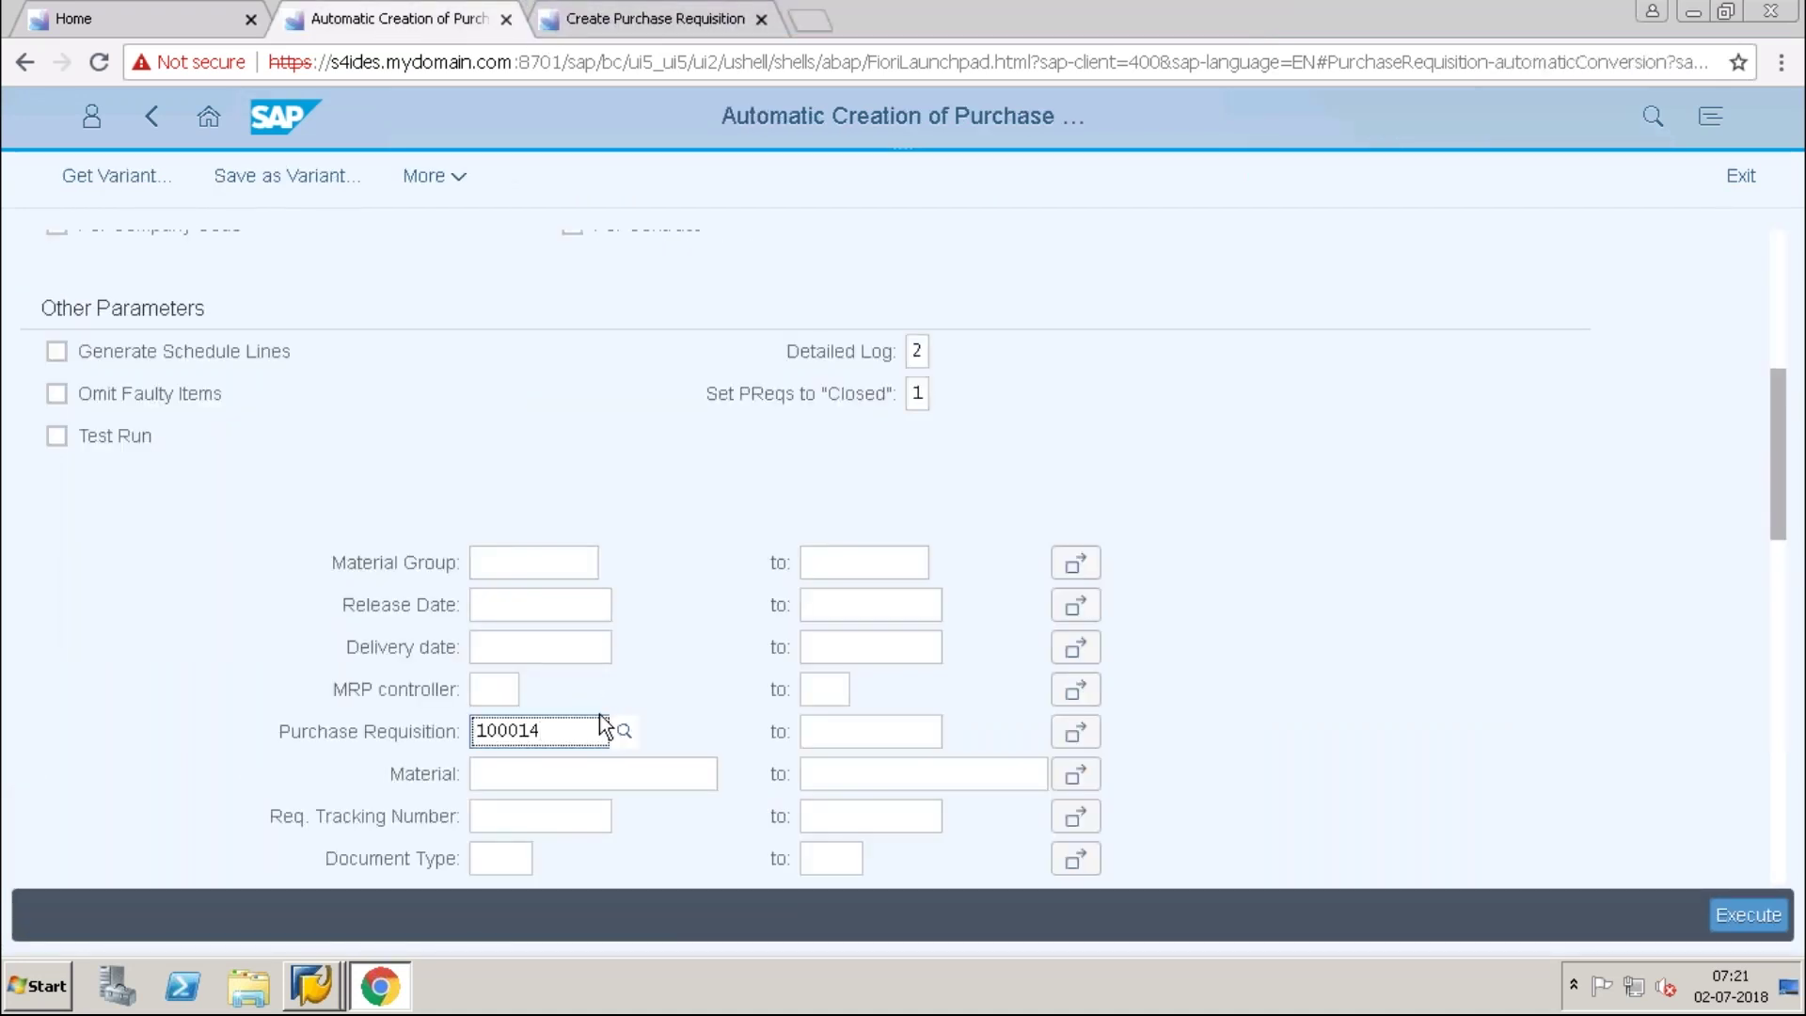
type("44")
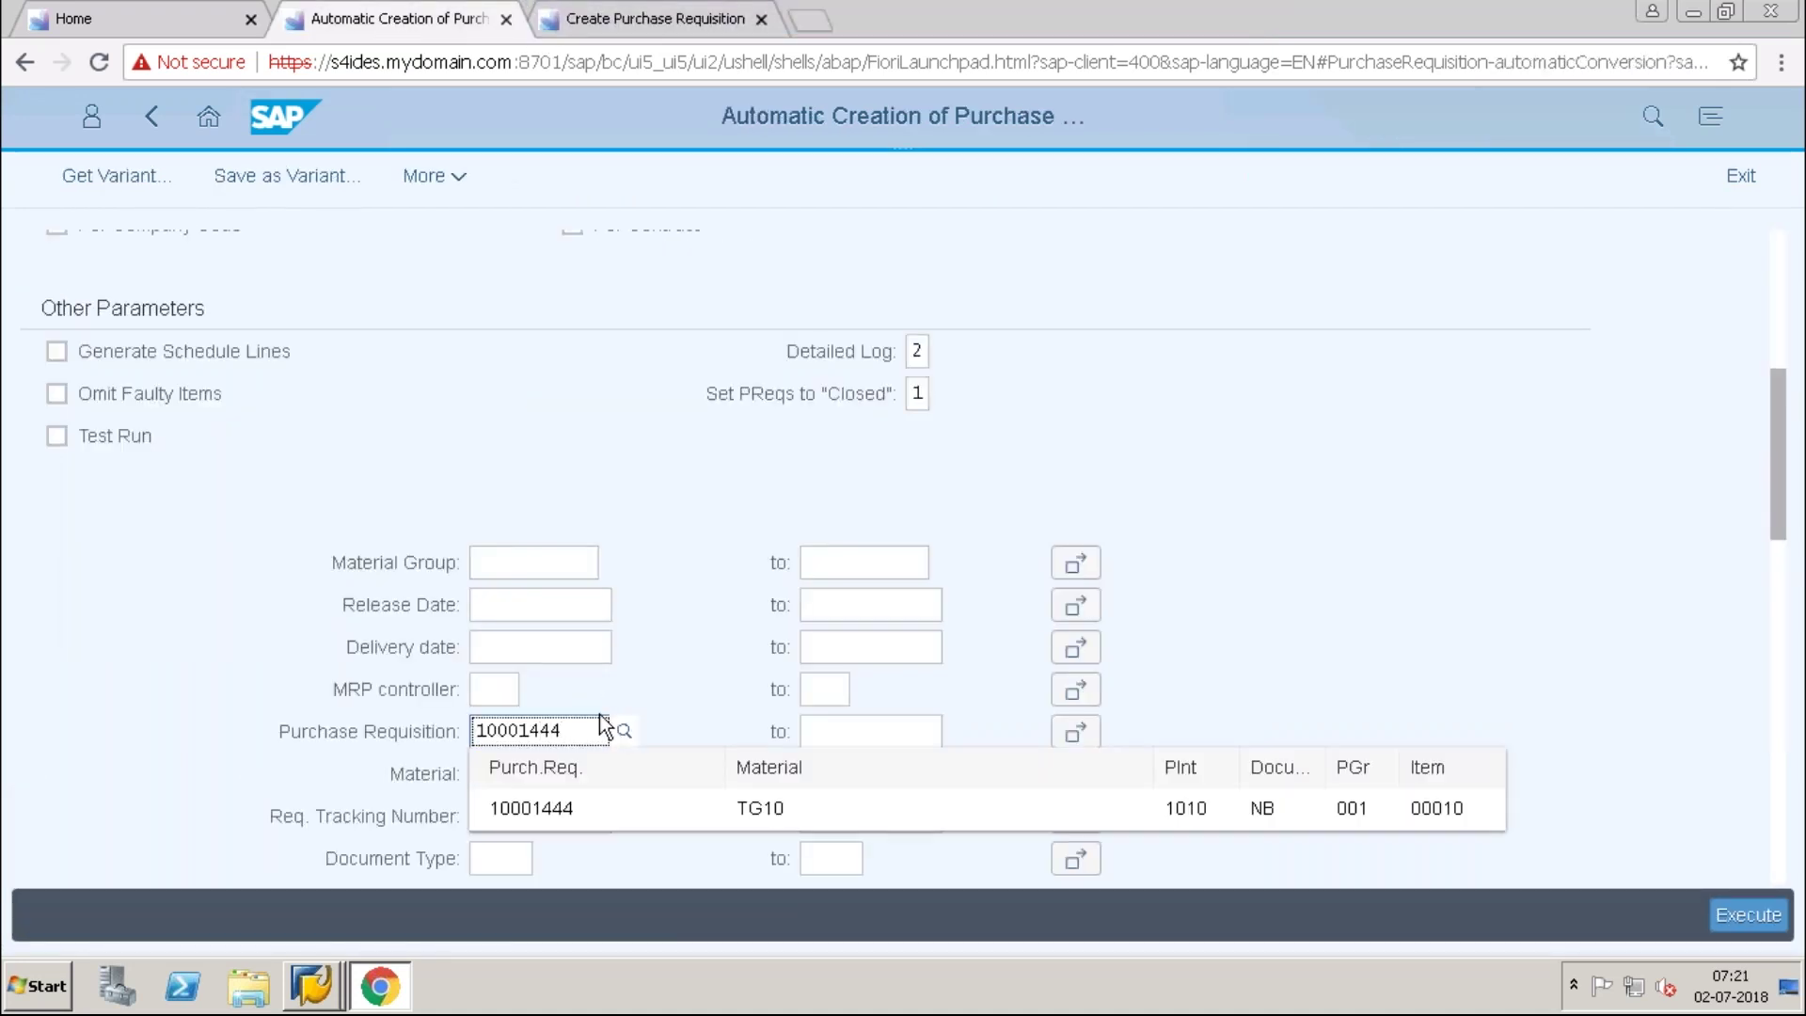
left_click(574, 811)
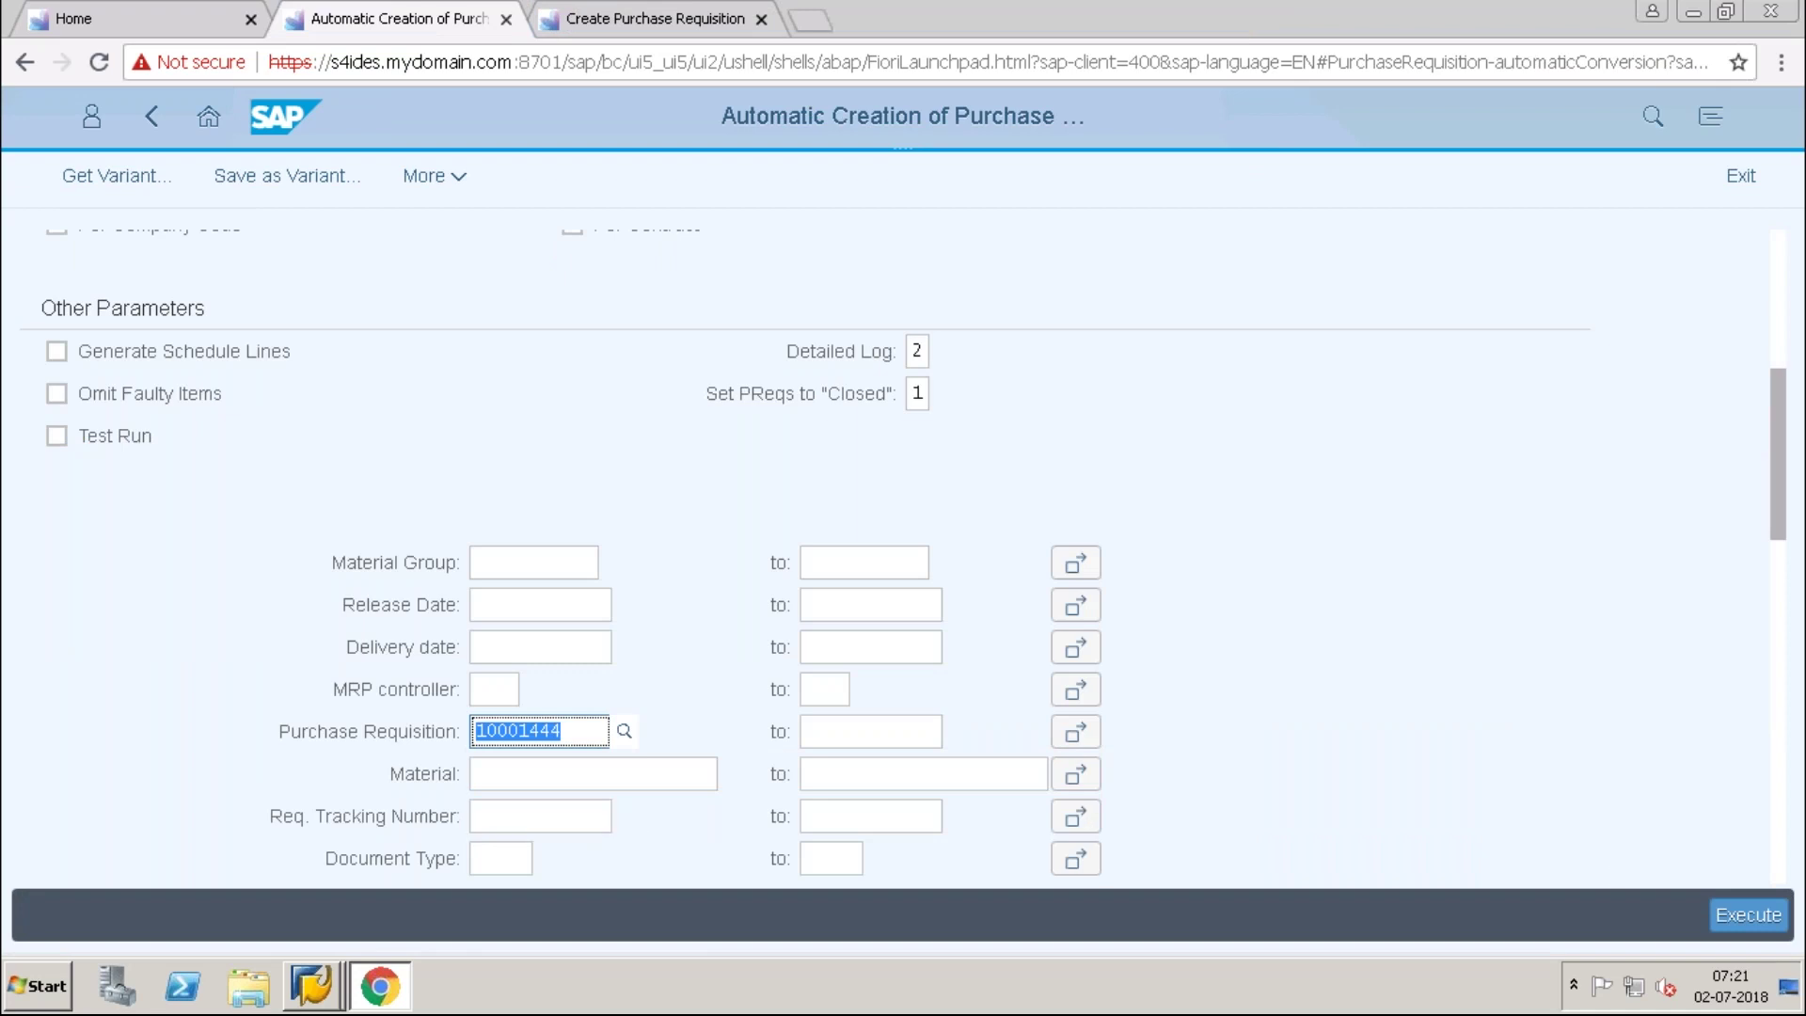
left_click(1732, 924)
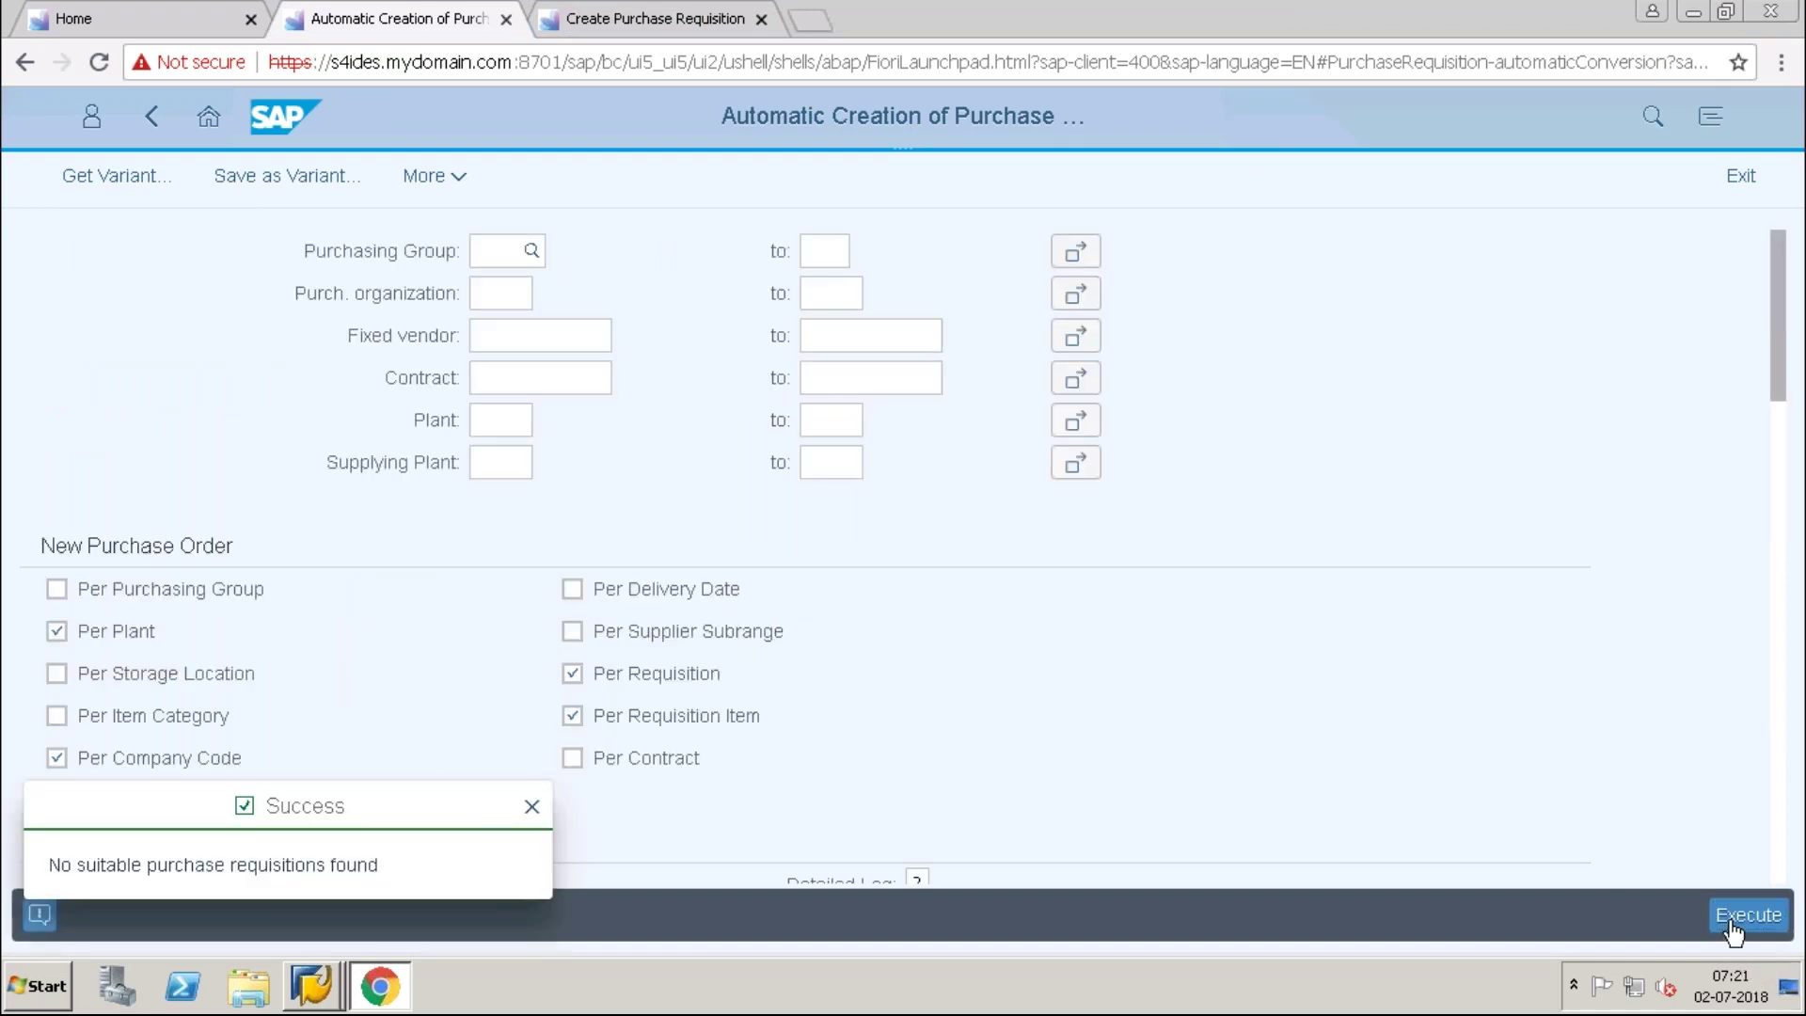
left_click(630, 25)
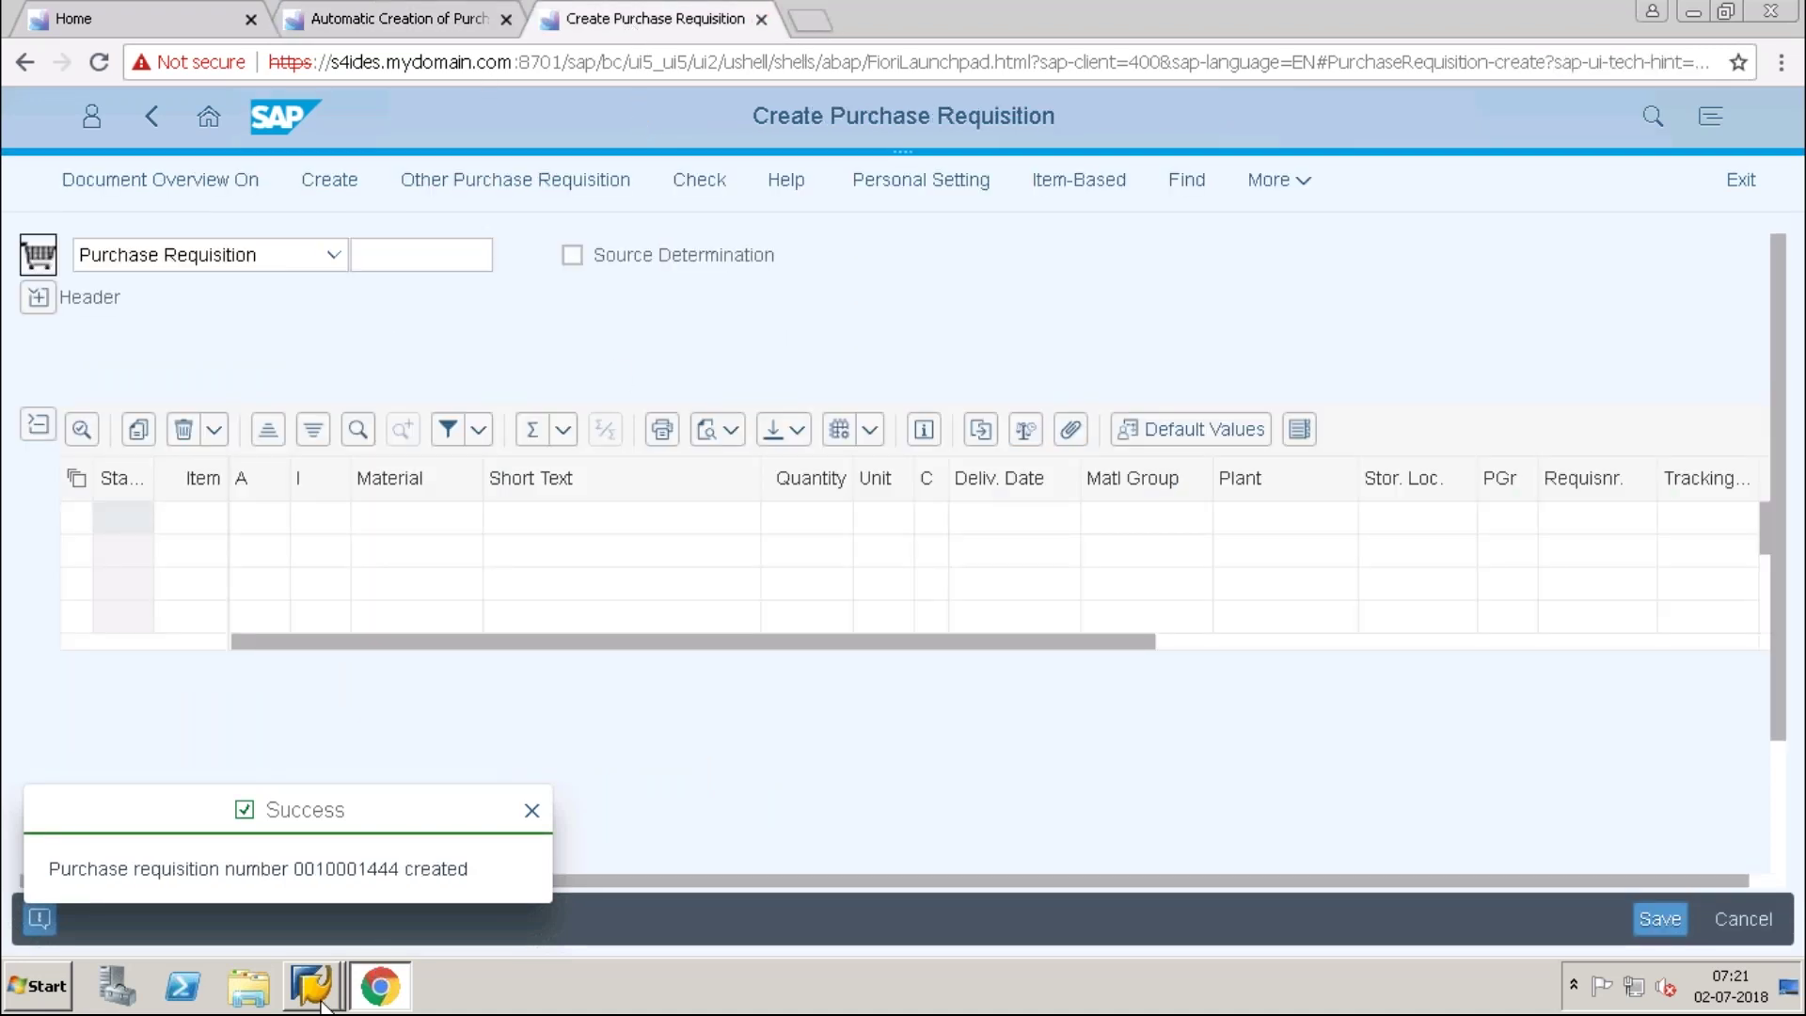
In SAP GUI, run /nme1 and choose Info Record > Change to reach ME12.
mouse_move(320, 1003)
left_click(279, 940)
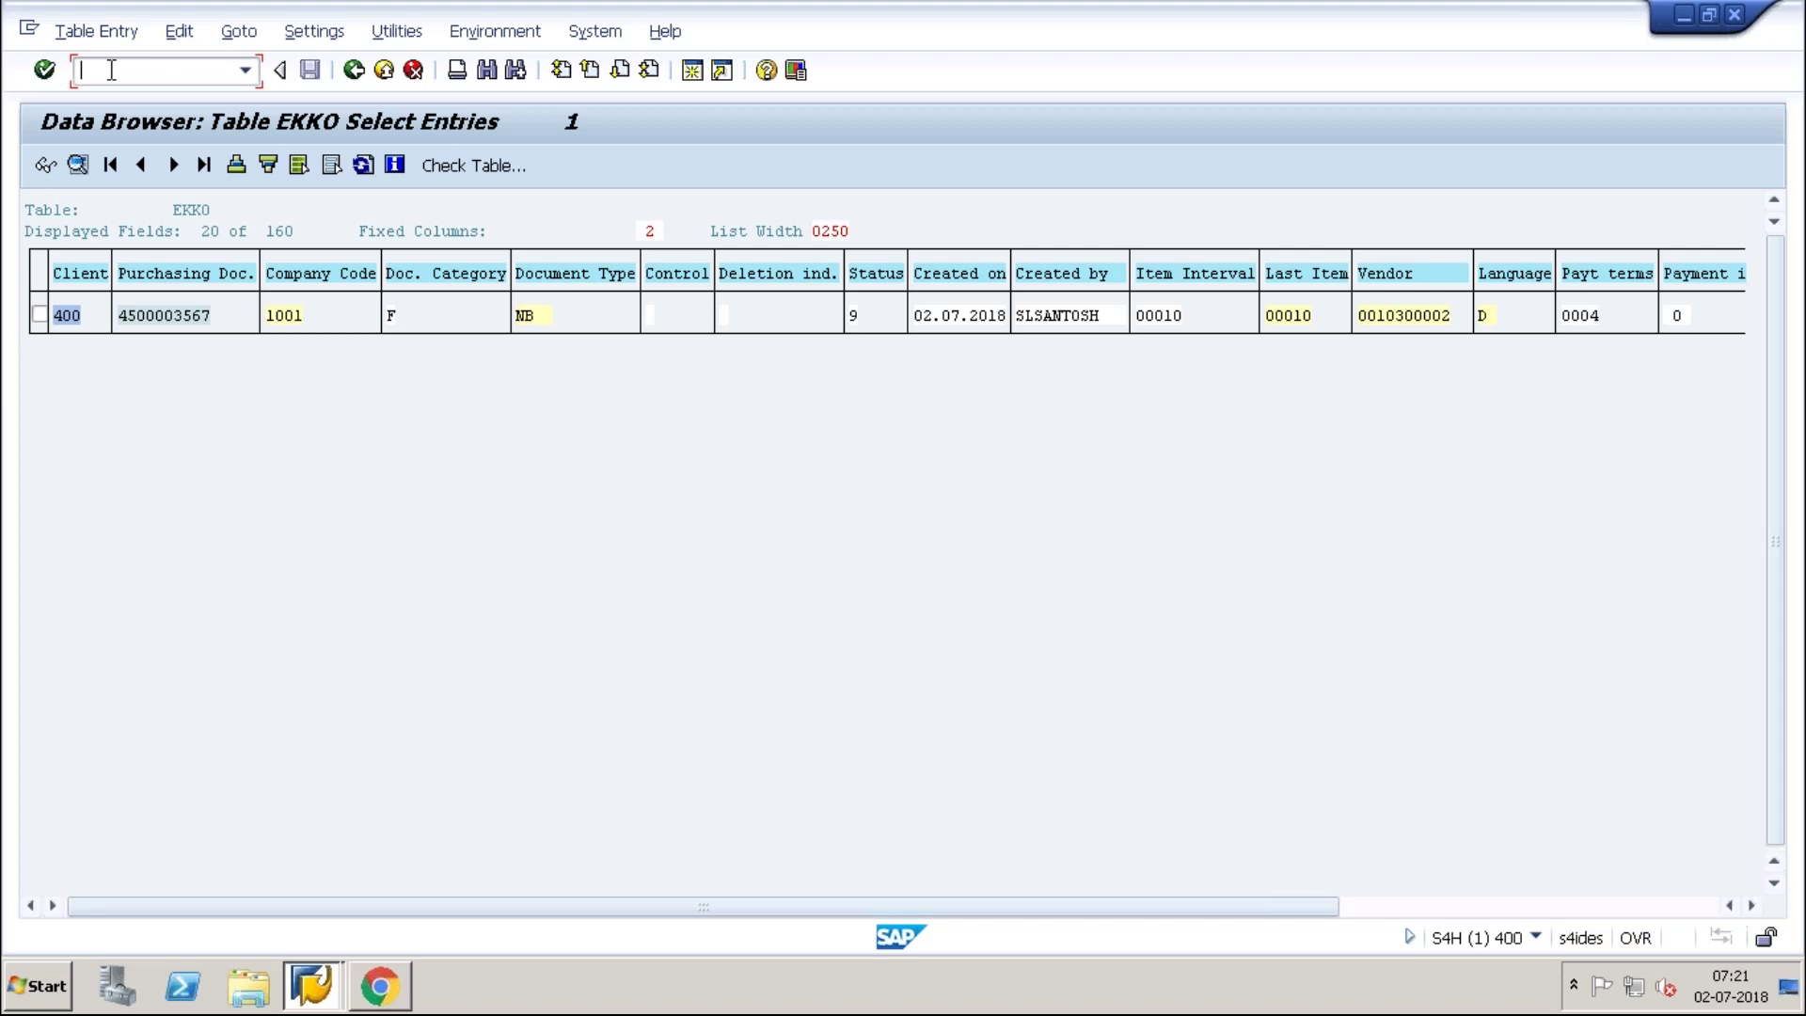
mouse_move(85, 11)
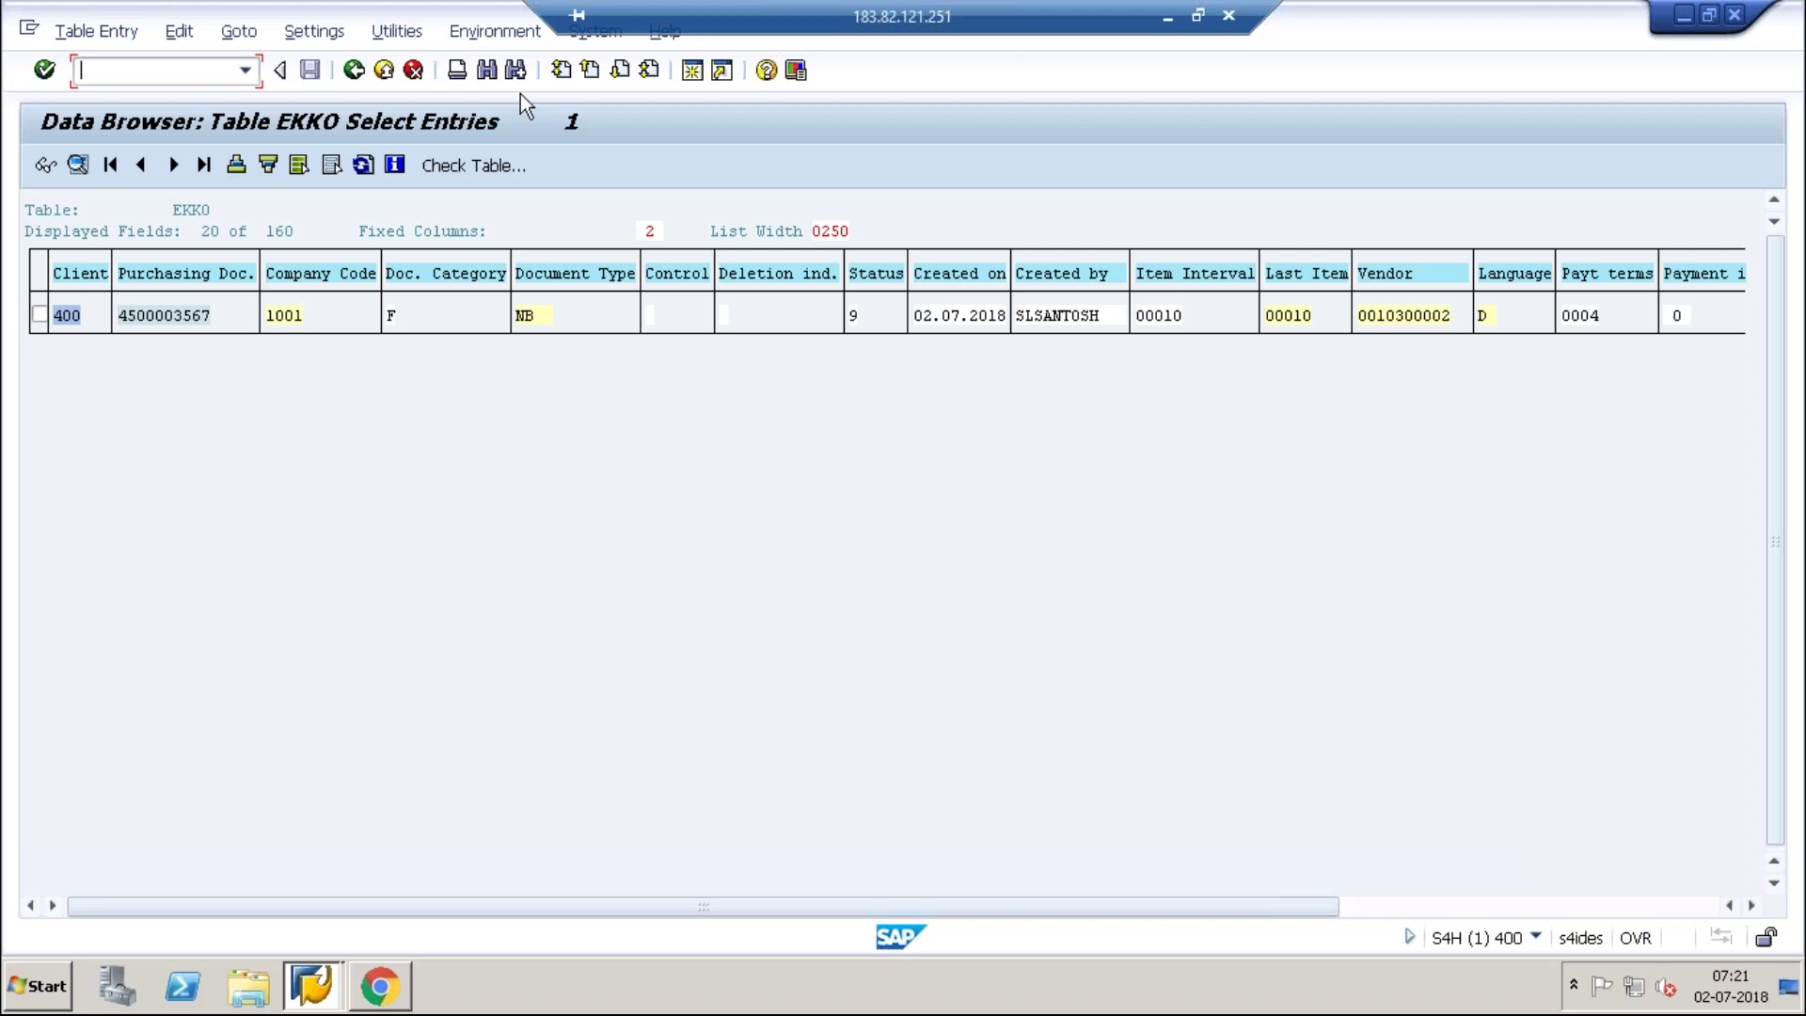
type("/n")
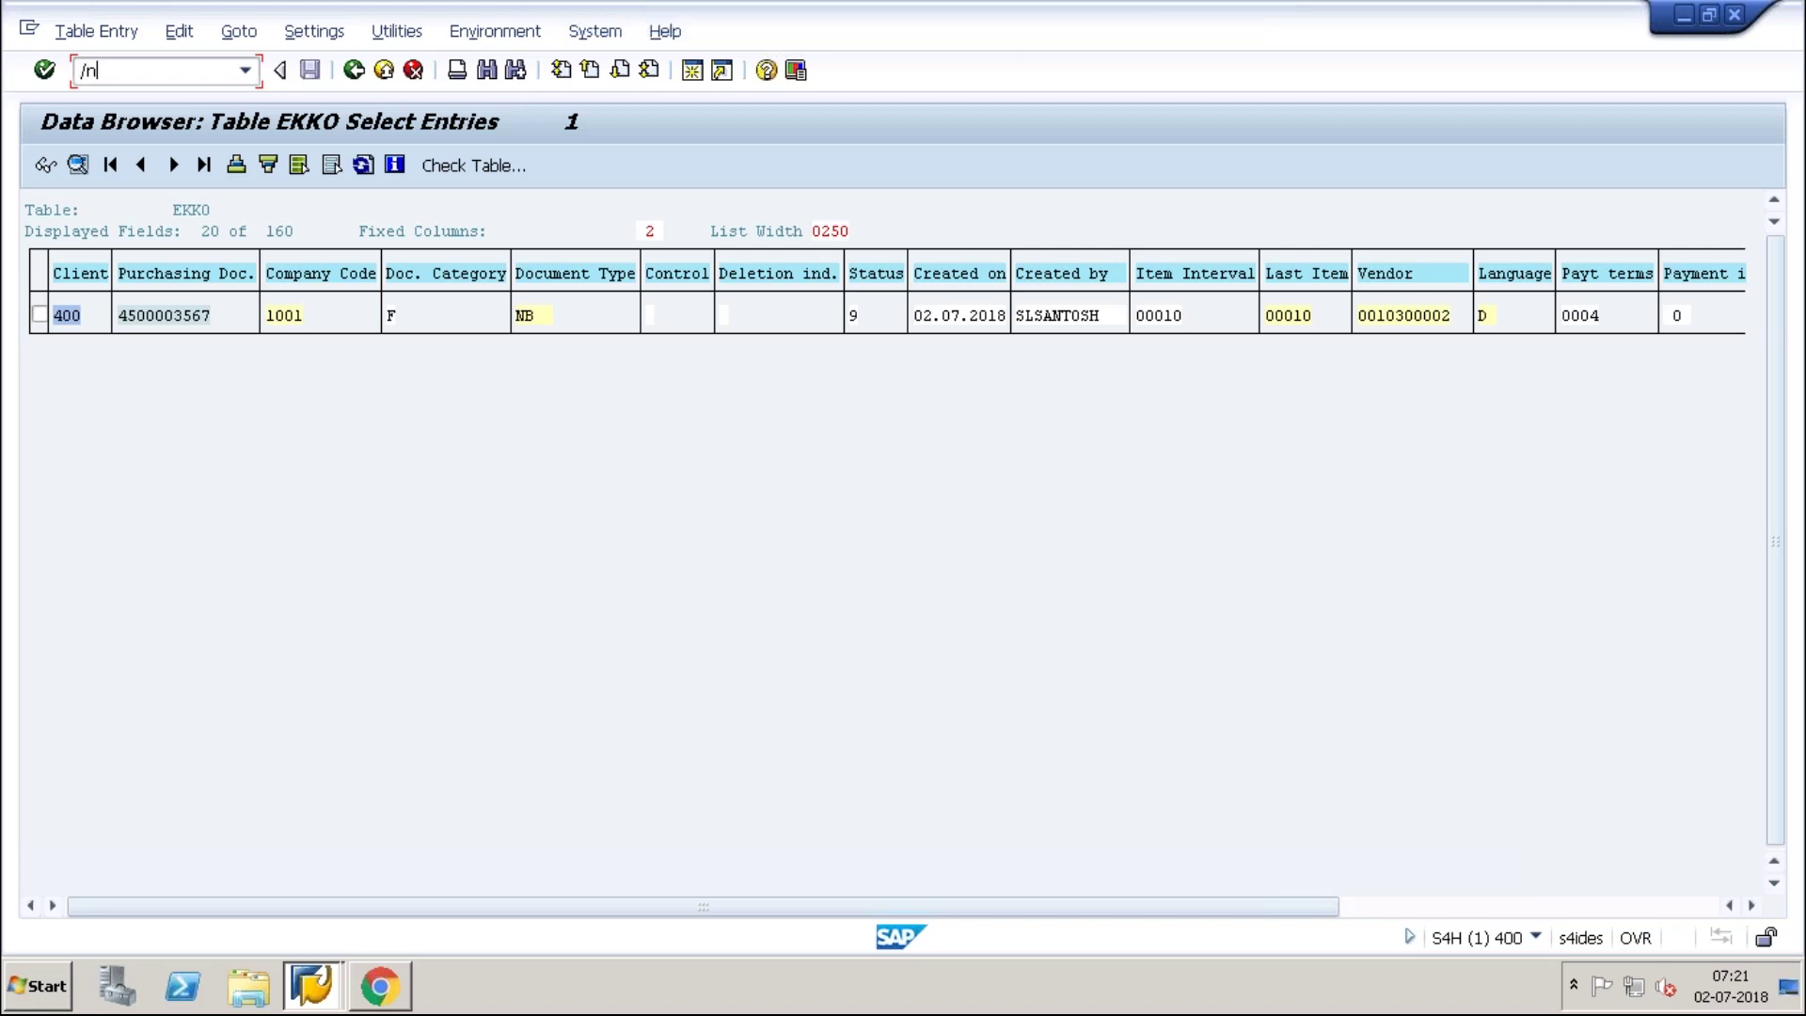
type("me")
type("11")
key("Return")
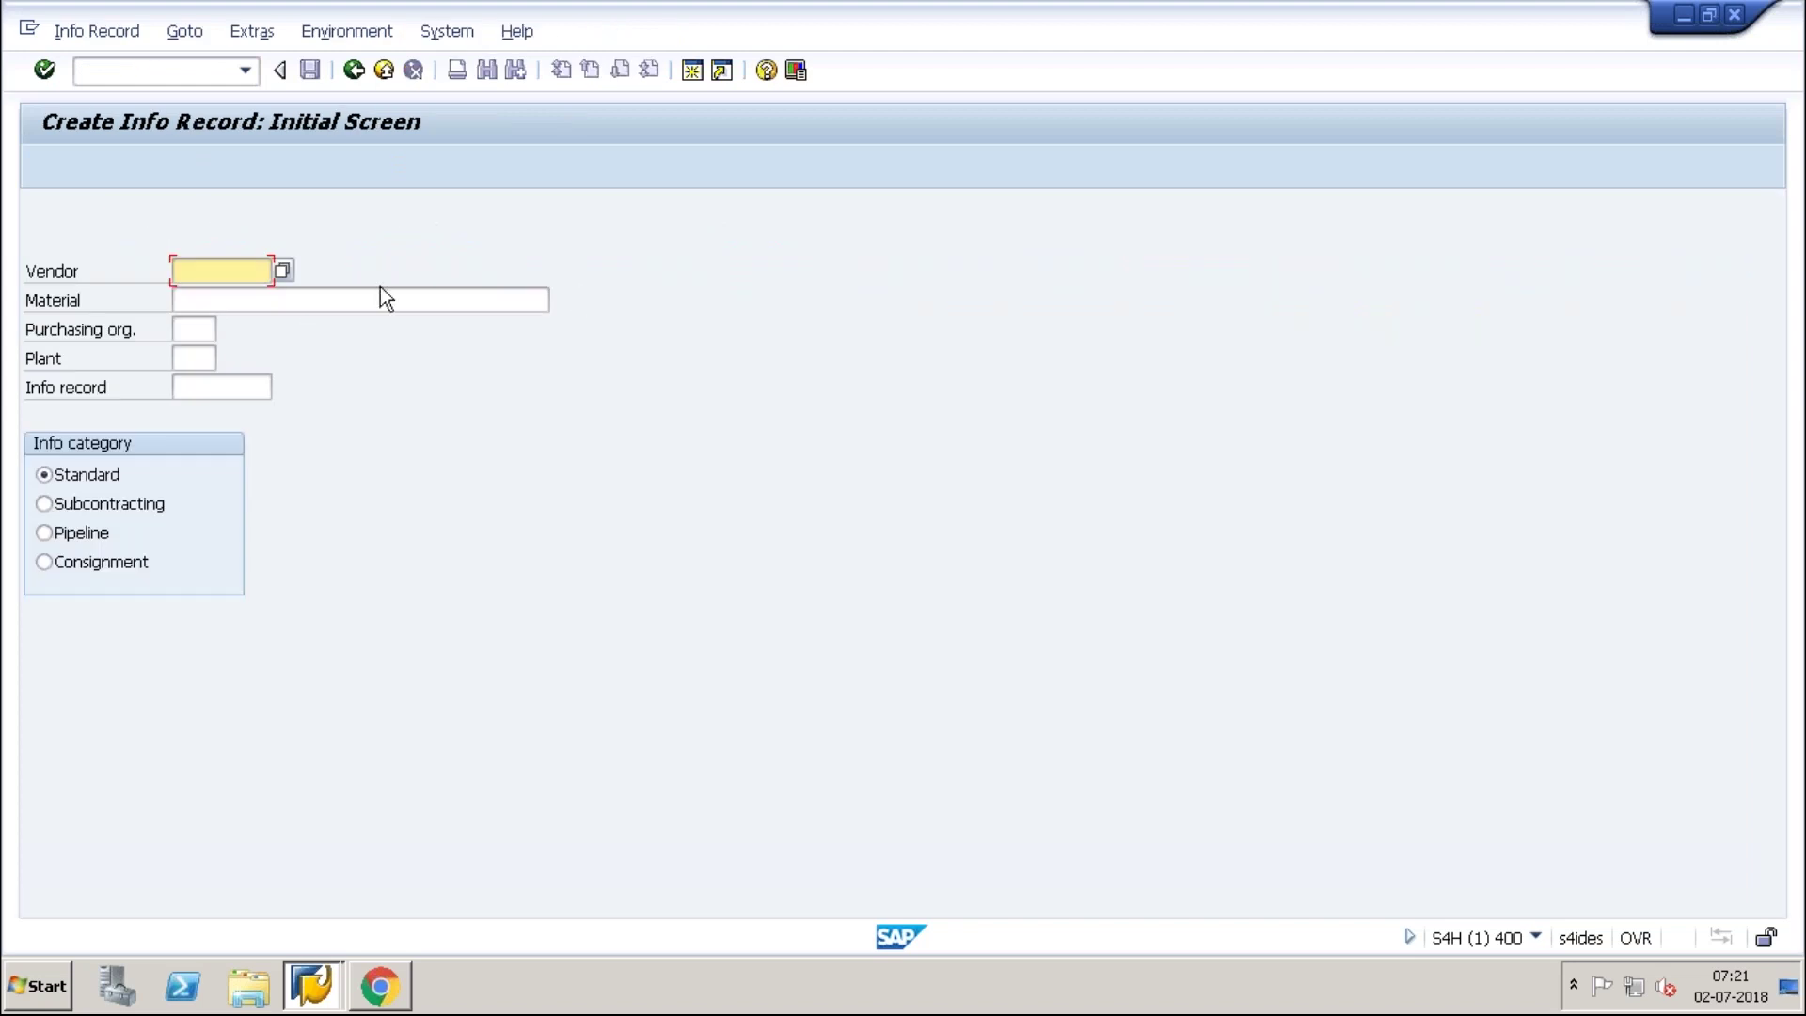
left_click(99, 32)
left_click(106, 124)
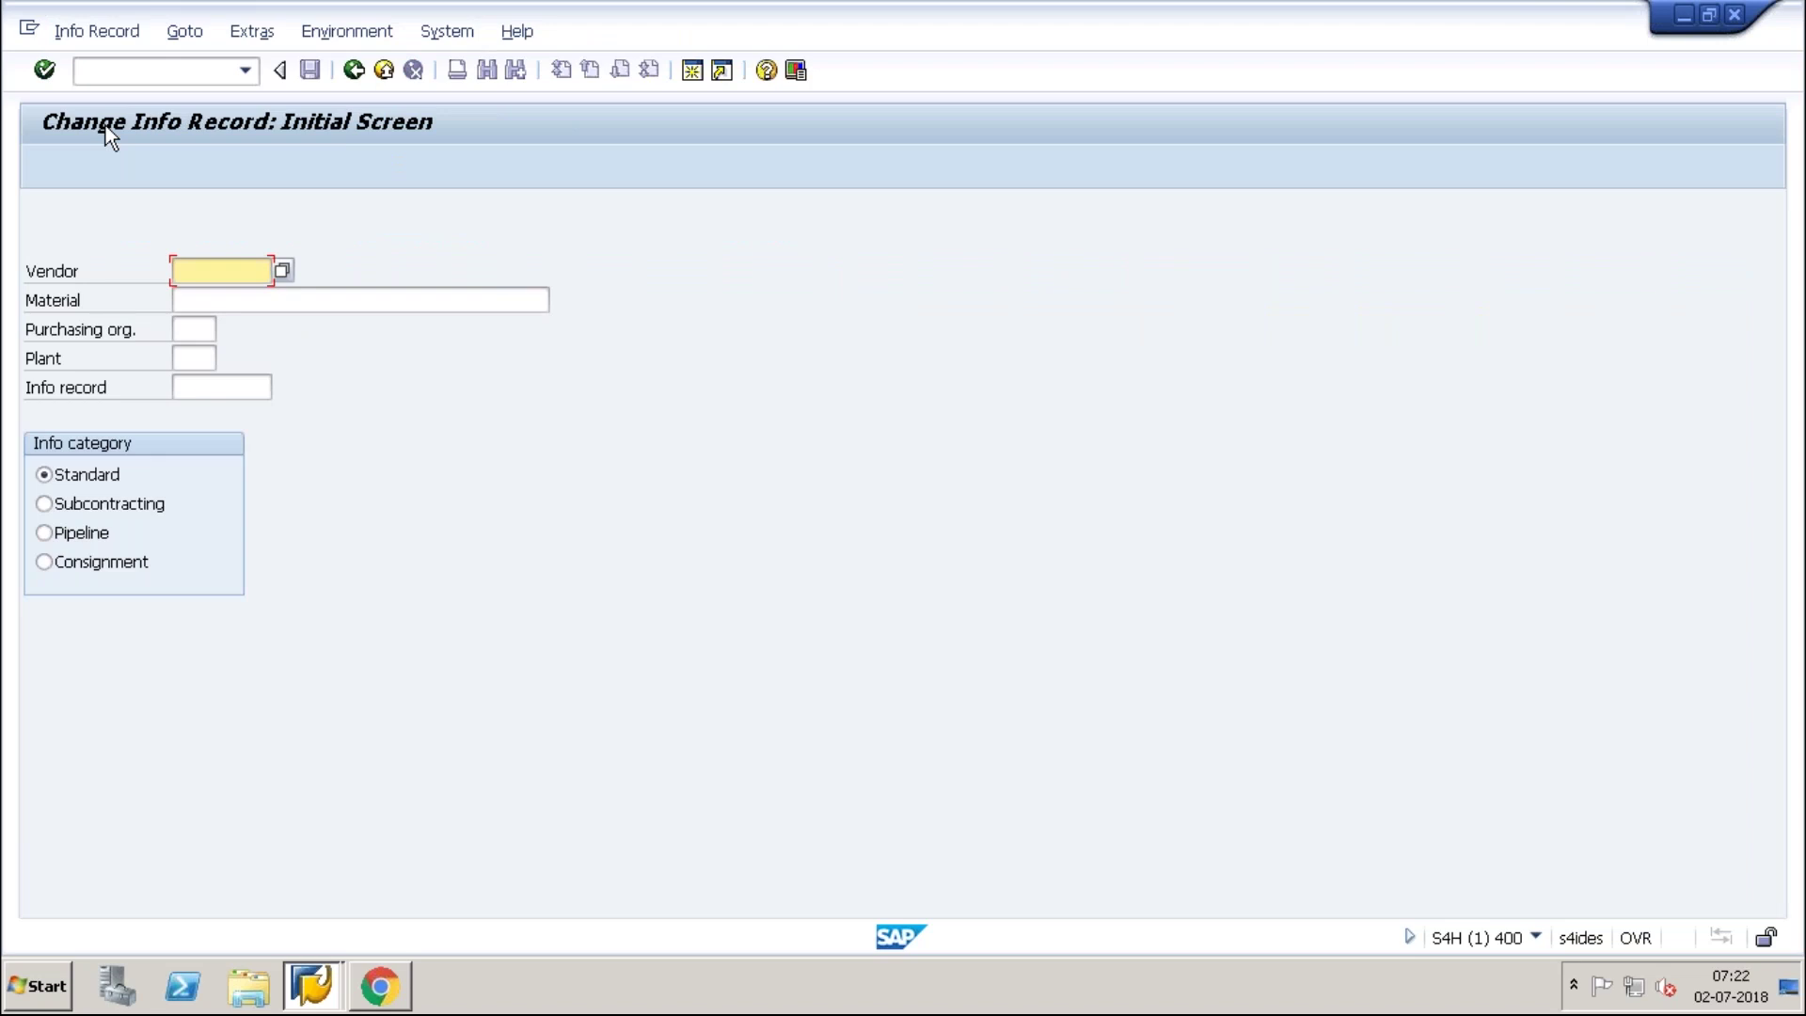
type("103")
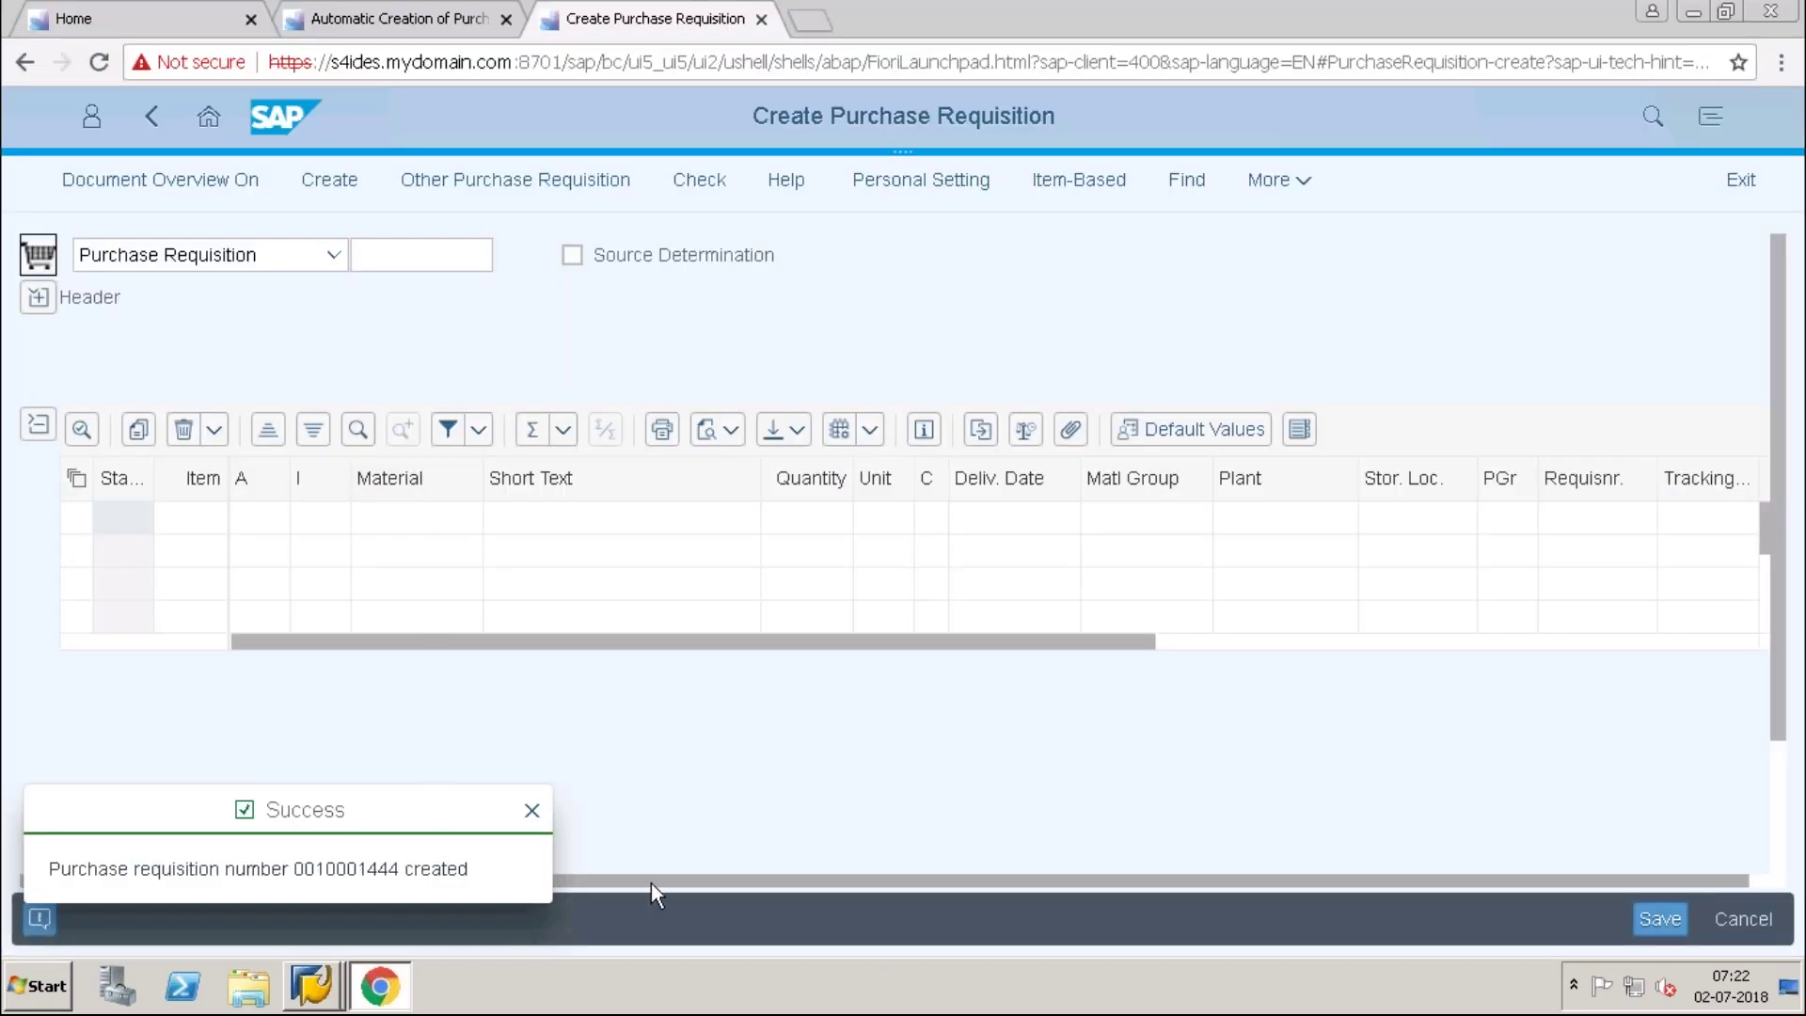
Open purchase requisition 10001444 for display from the other requisitions list.
left_click(421, 19)
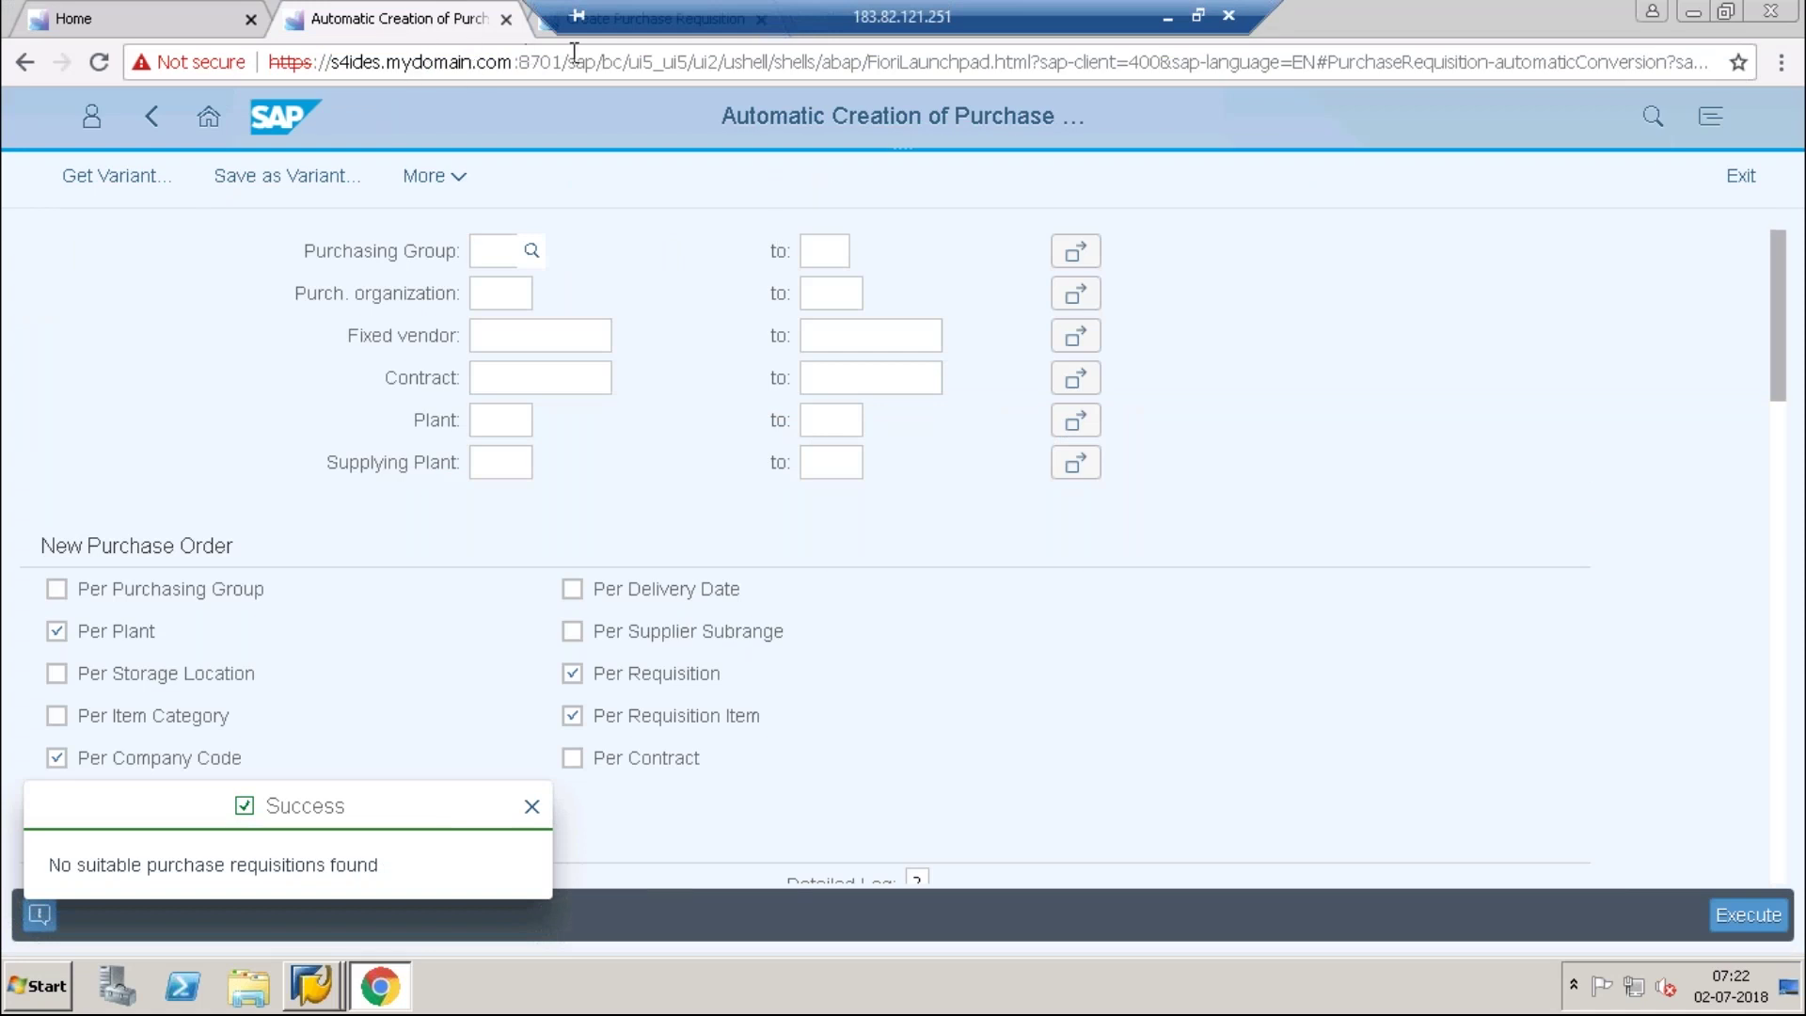
left_click(547, 28)
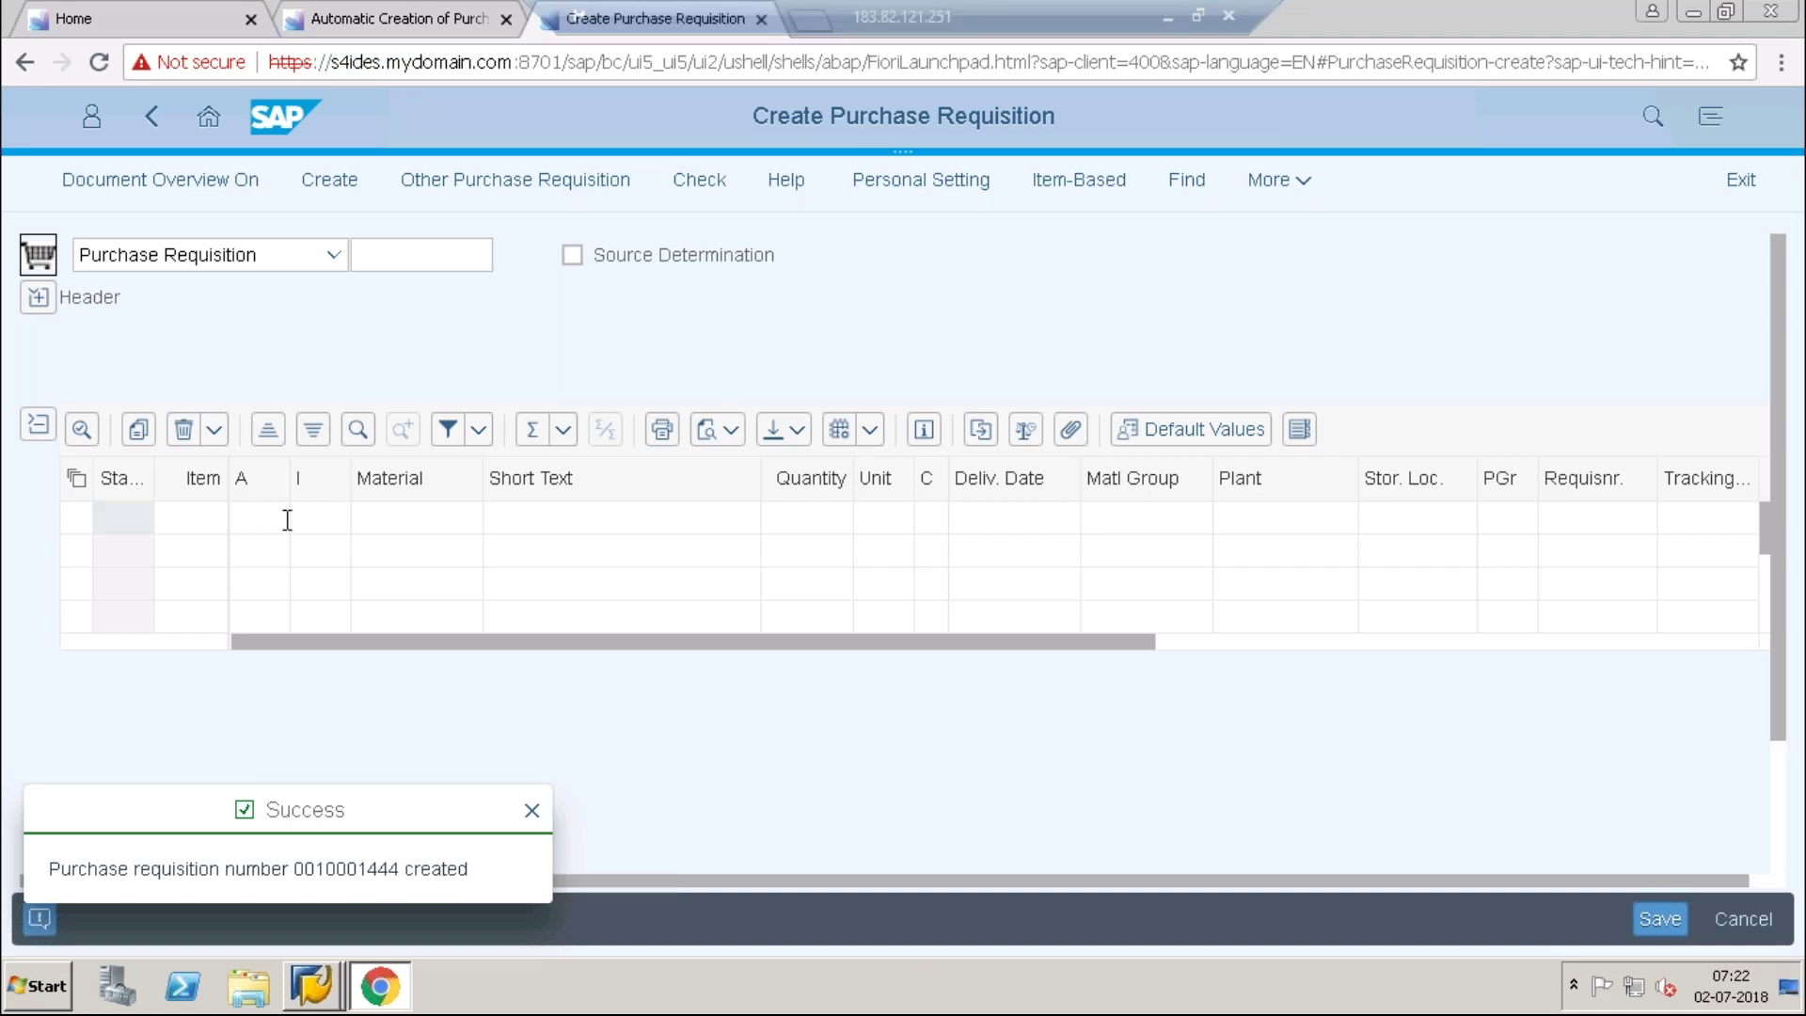
left_click(496, 200)
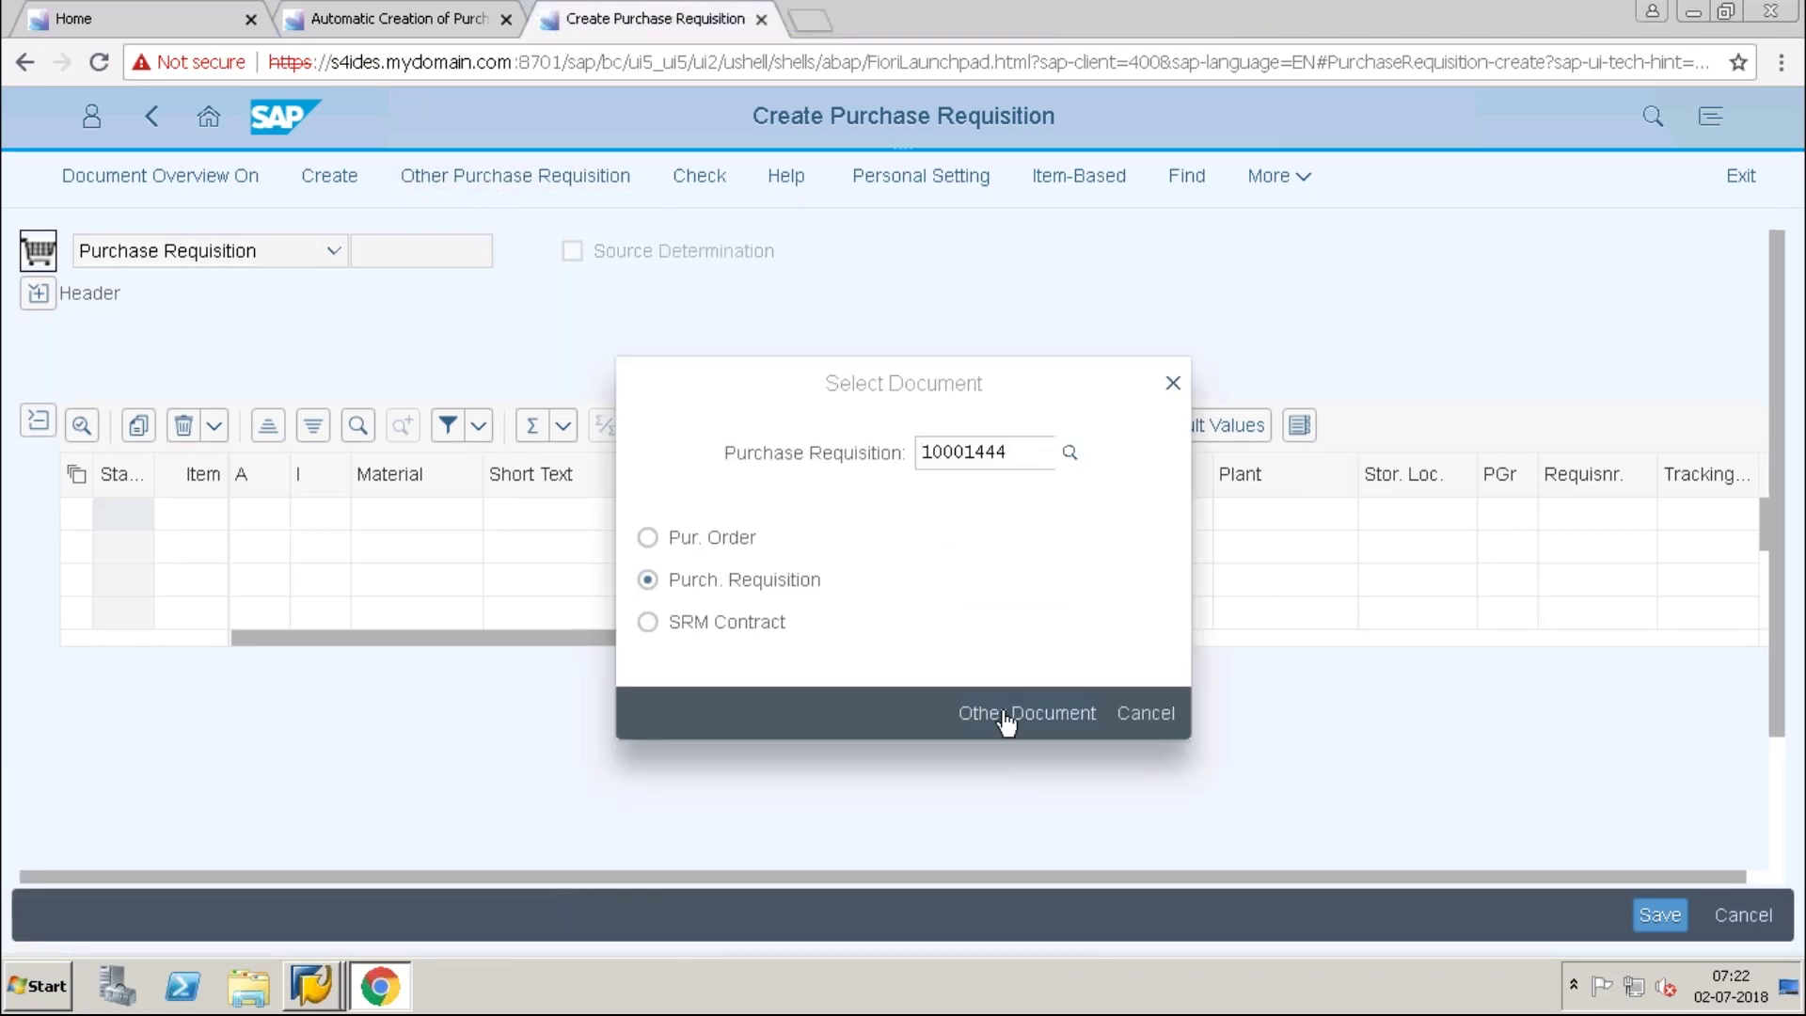
left_click(1007, 720)
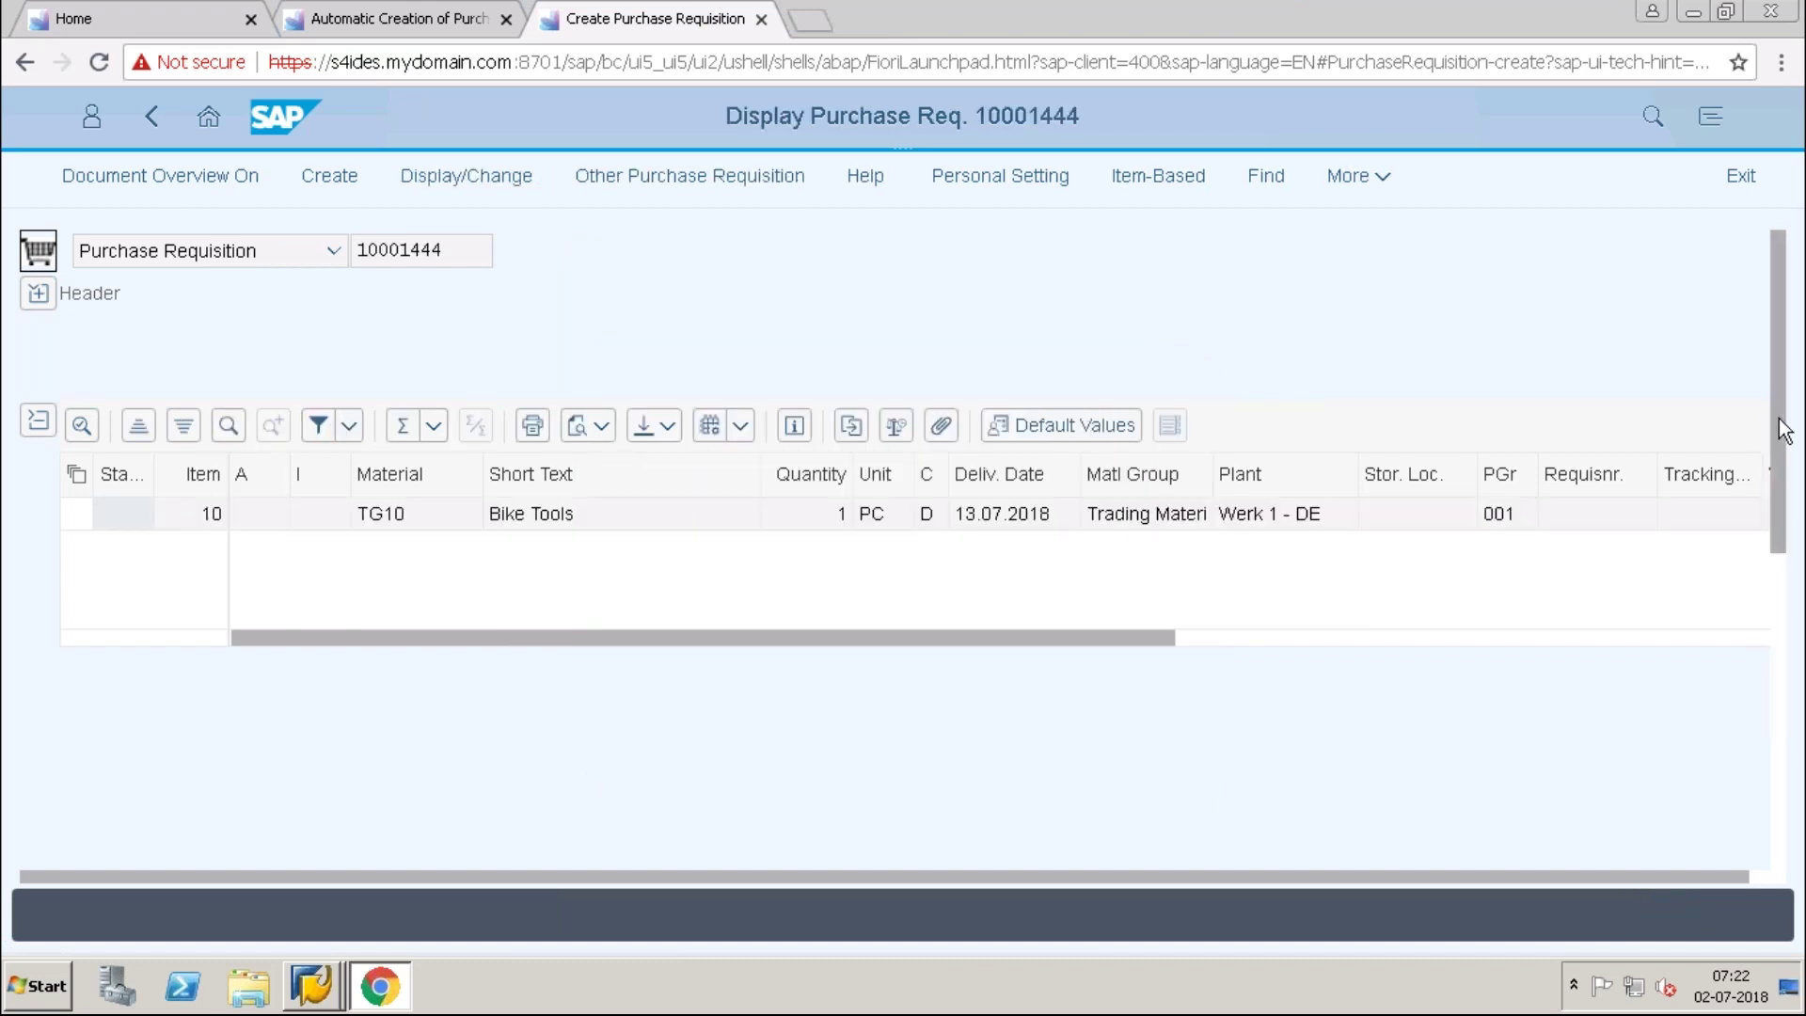
left_click_drag(1784, 517, 1760, 711)
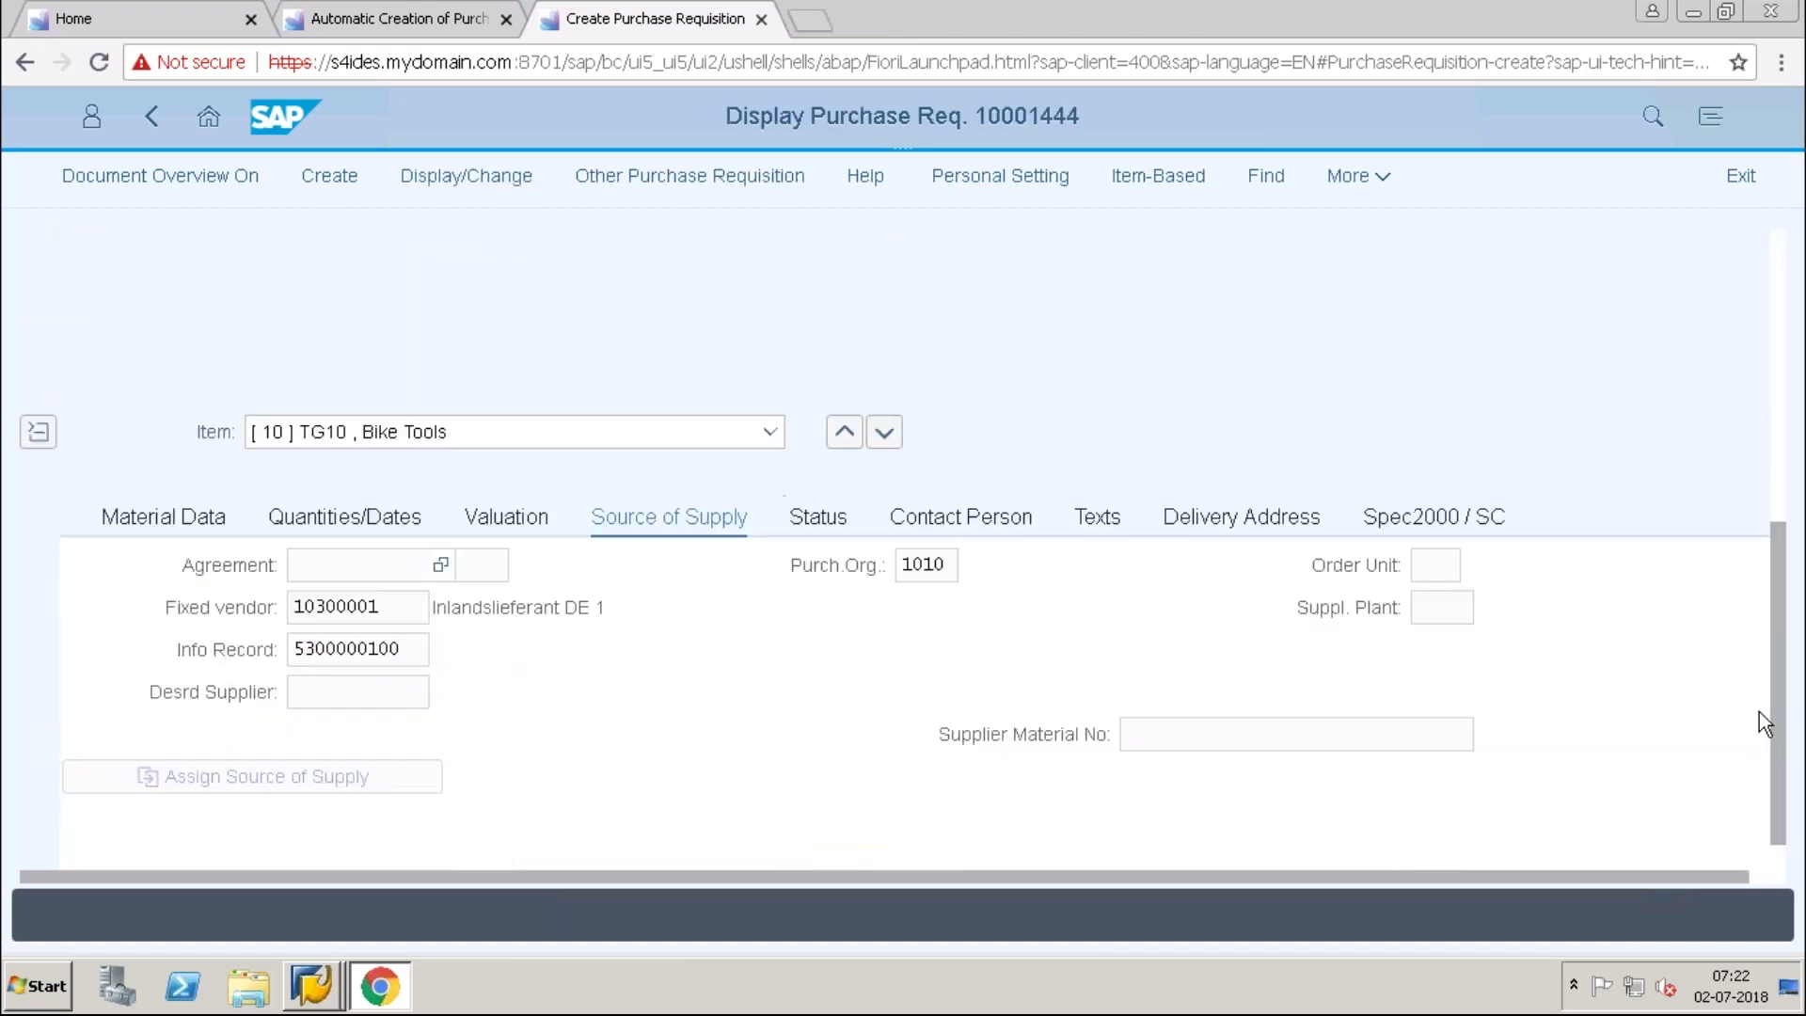
left_click_drag(387, 607, 291, 608)
left_click(397, 653)
left_click_drag(397, 653, 299, 657)
key("ctrl+c")
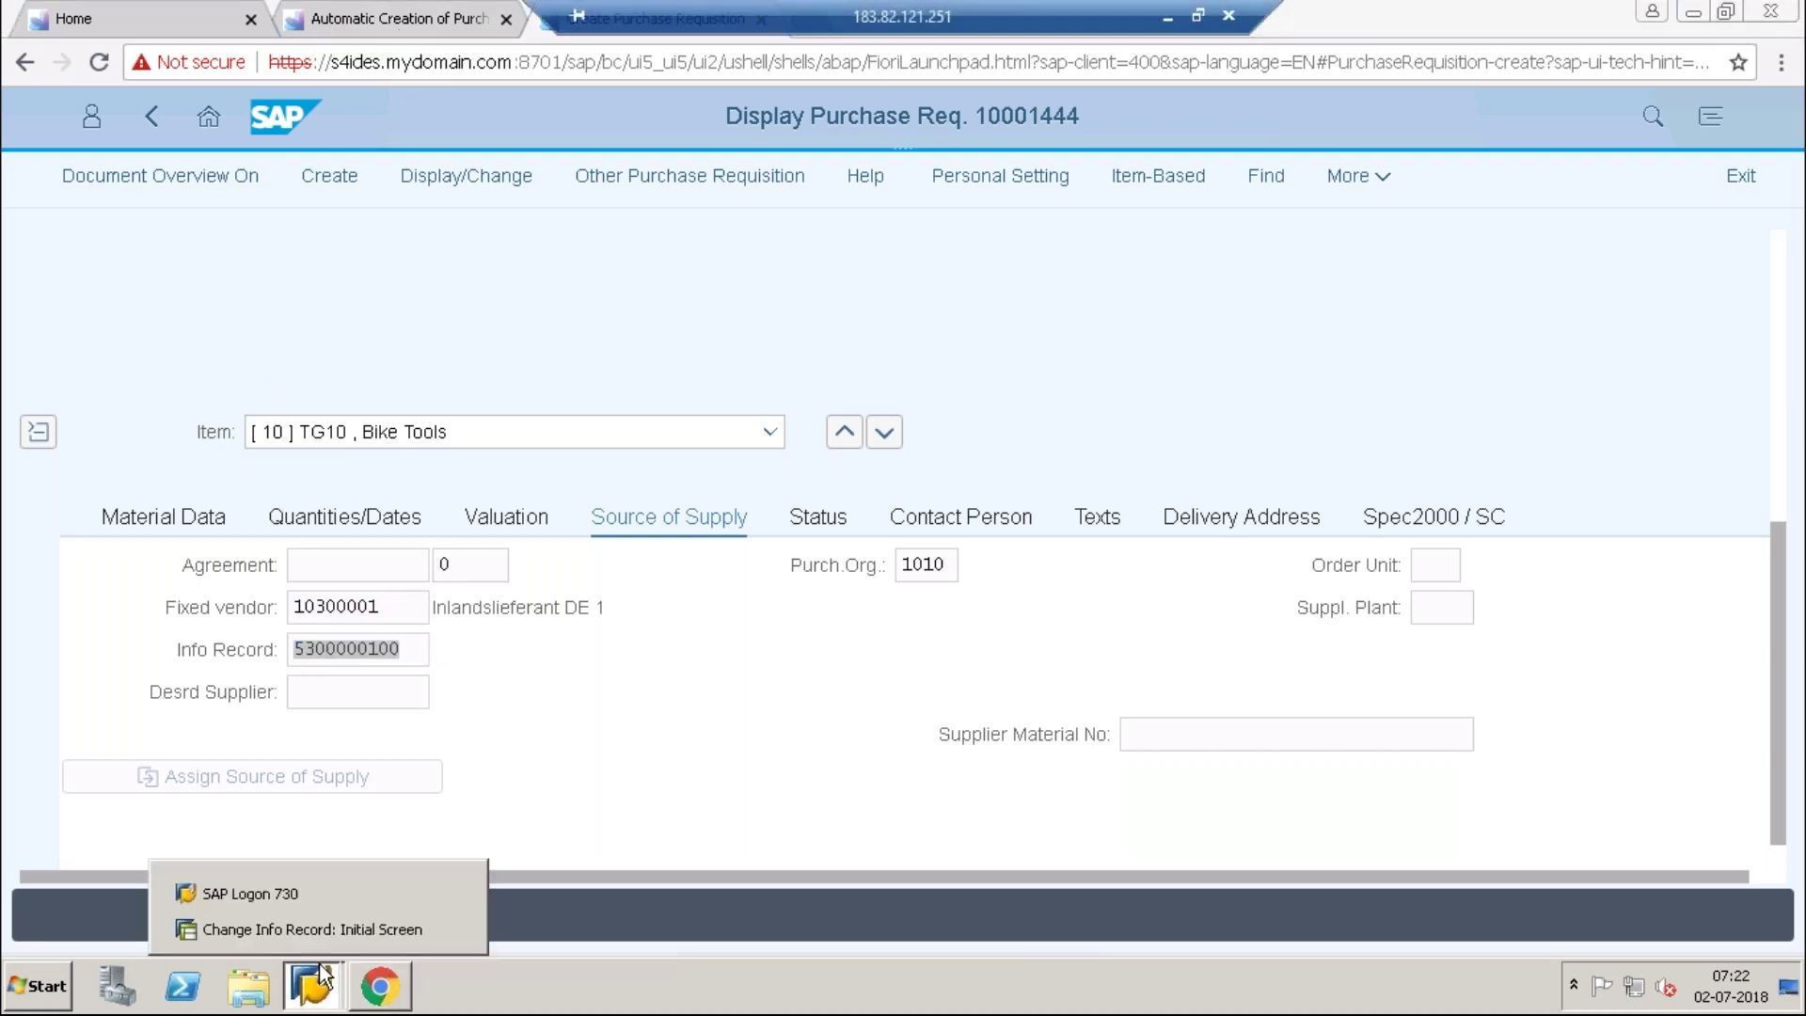
left_click(319, 939)
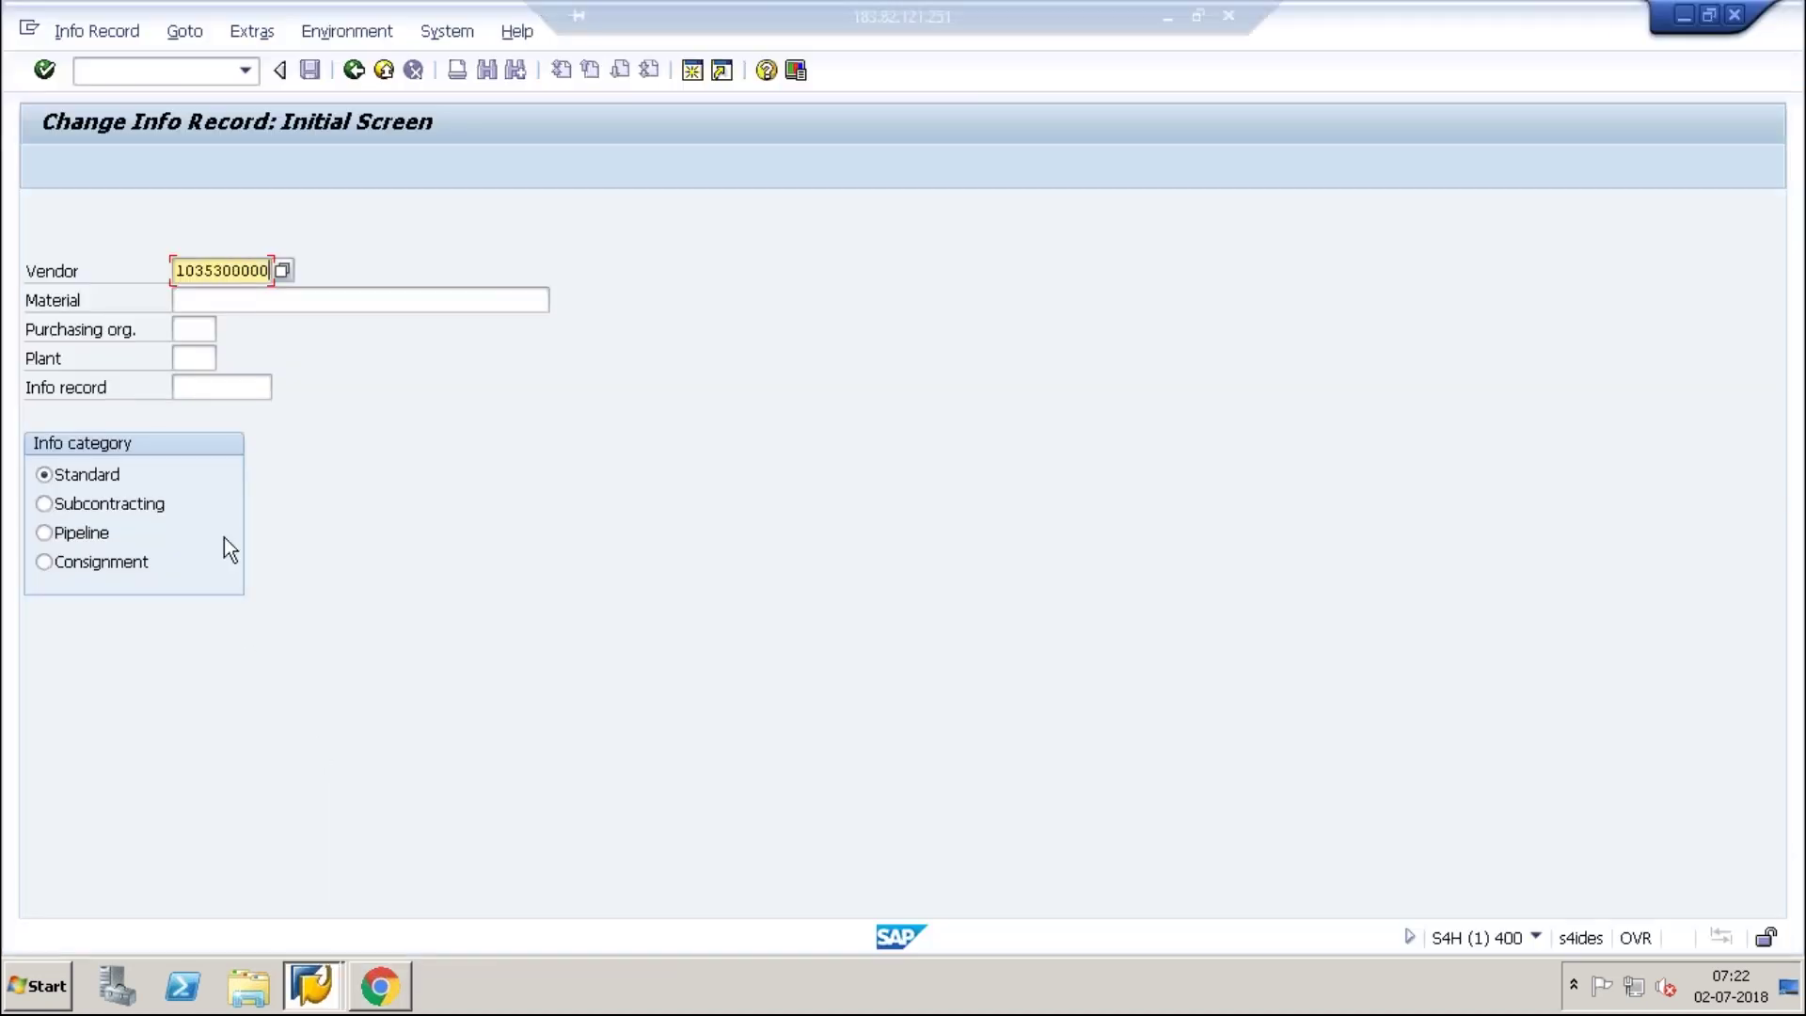
left_click(224, 386)
key("ctrl+v")
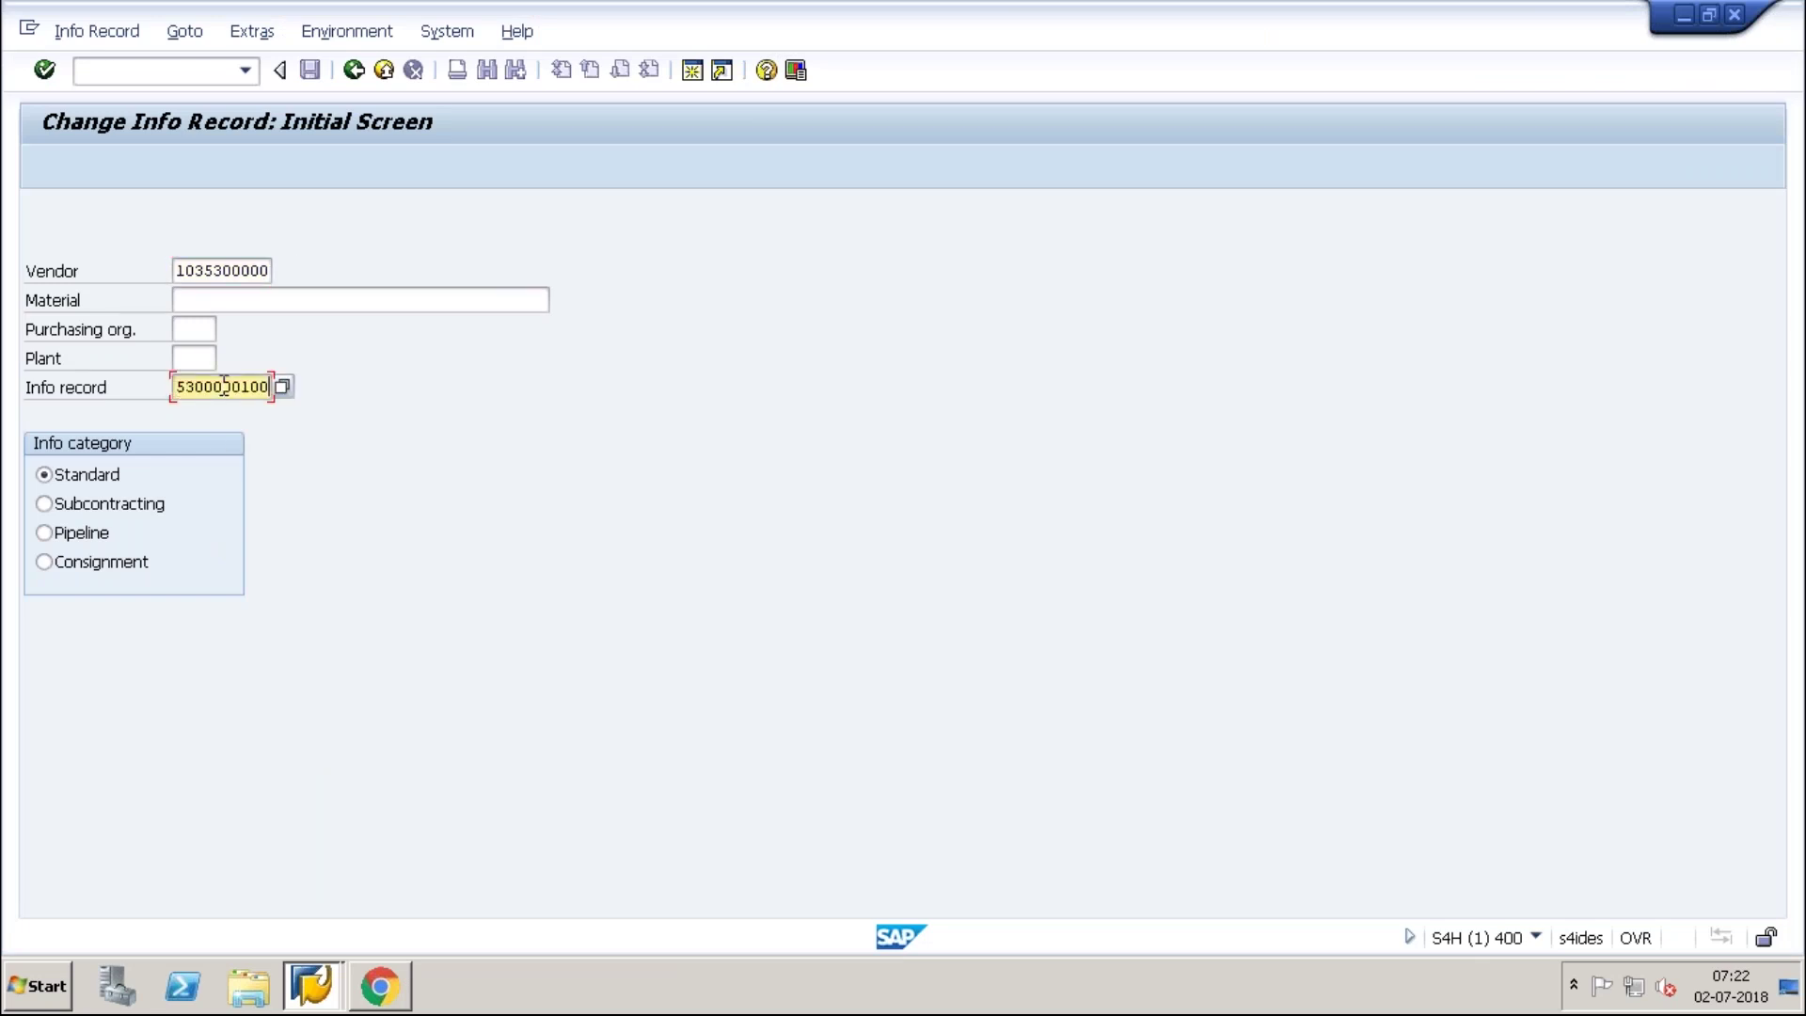
key("shift+Tab")
key("shift+Tab")
key("shift+Tab")
key("shift+Tab")
key("Delete")
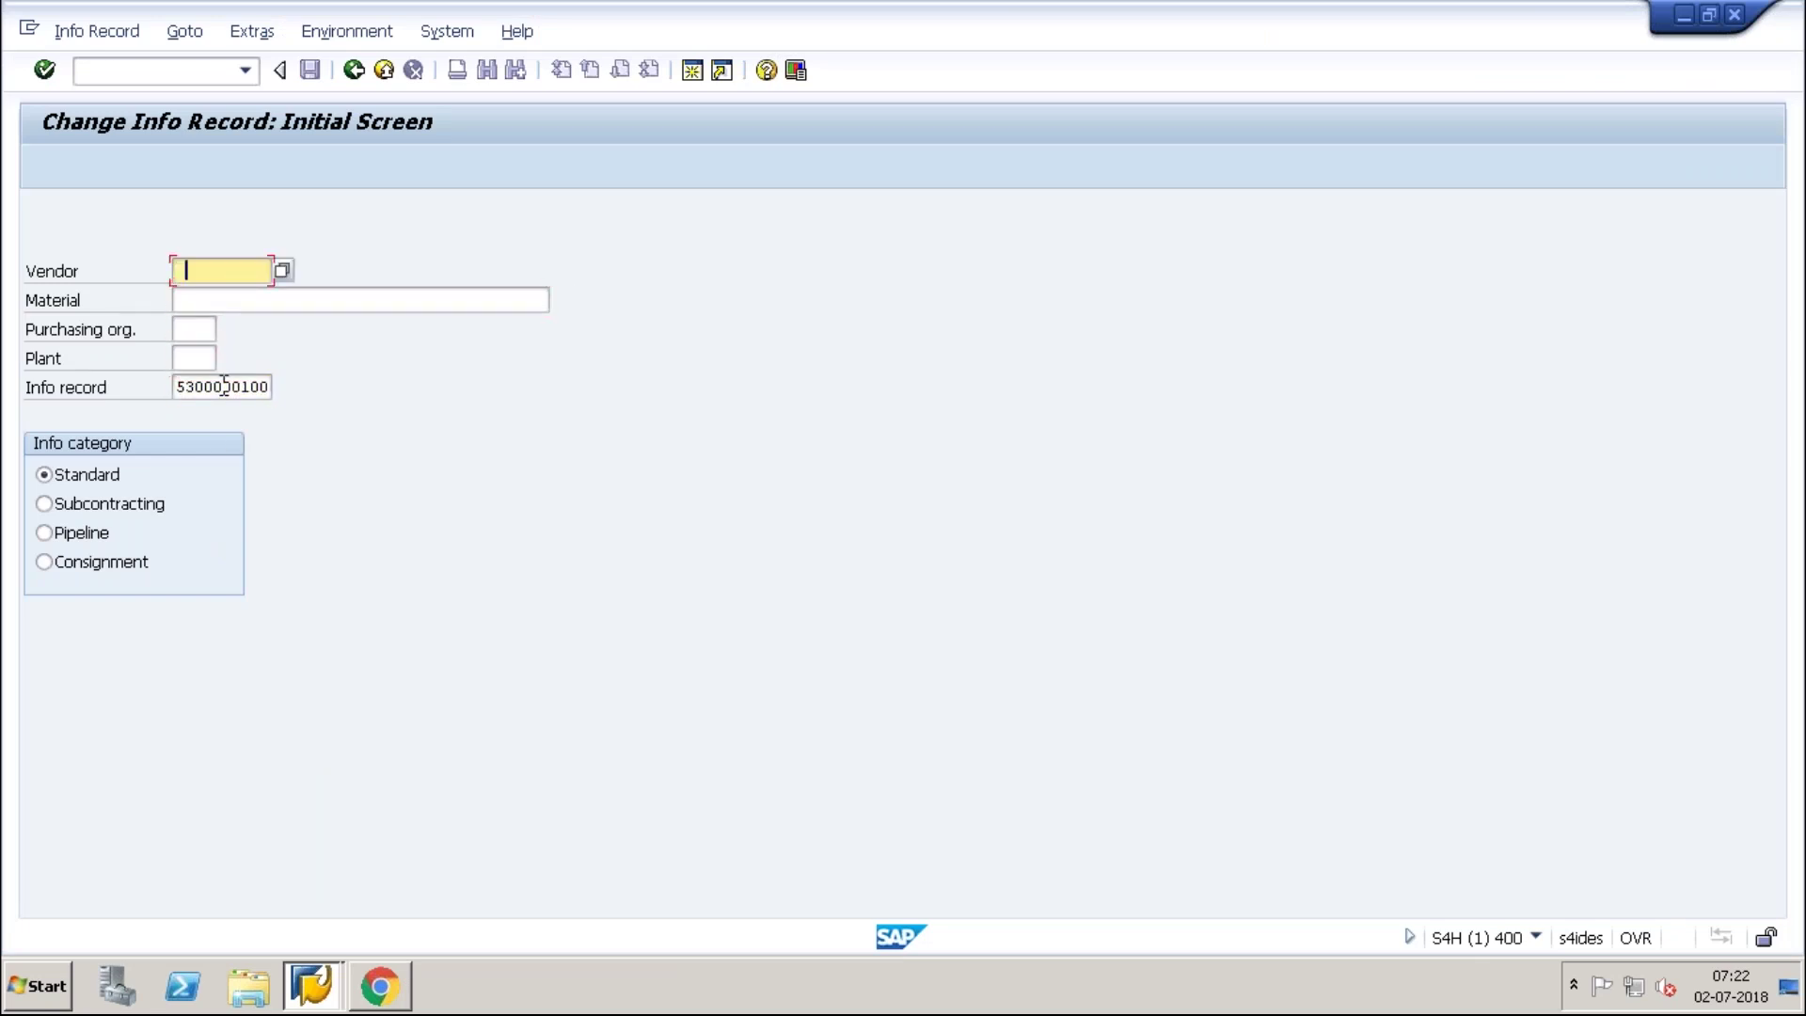
key("Return")
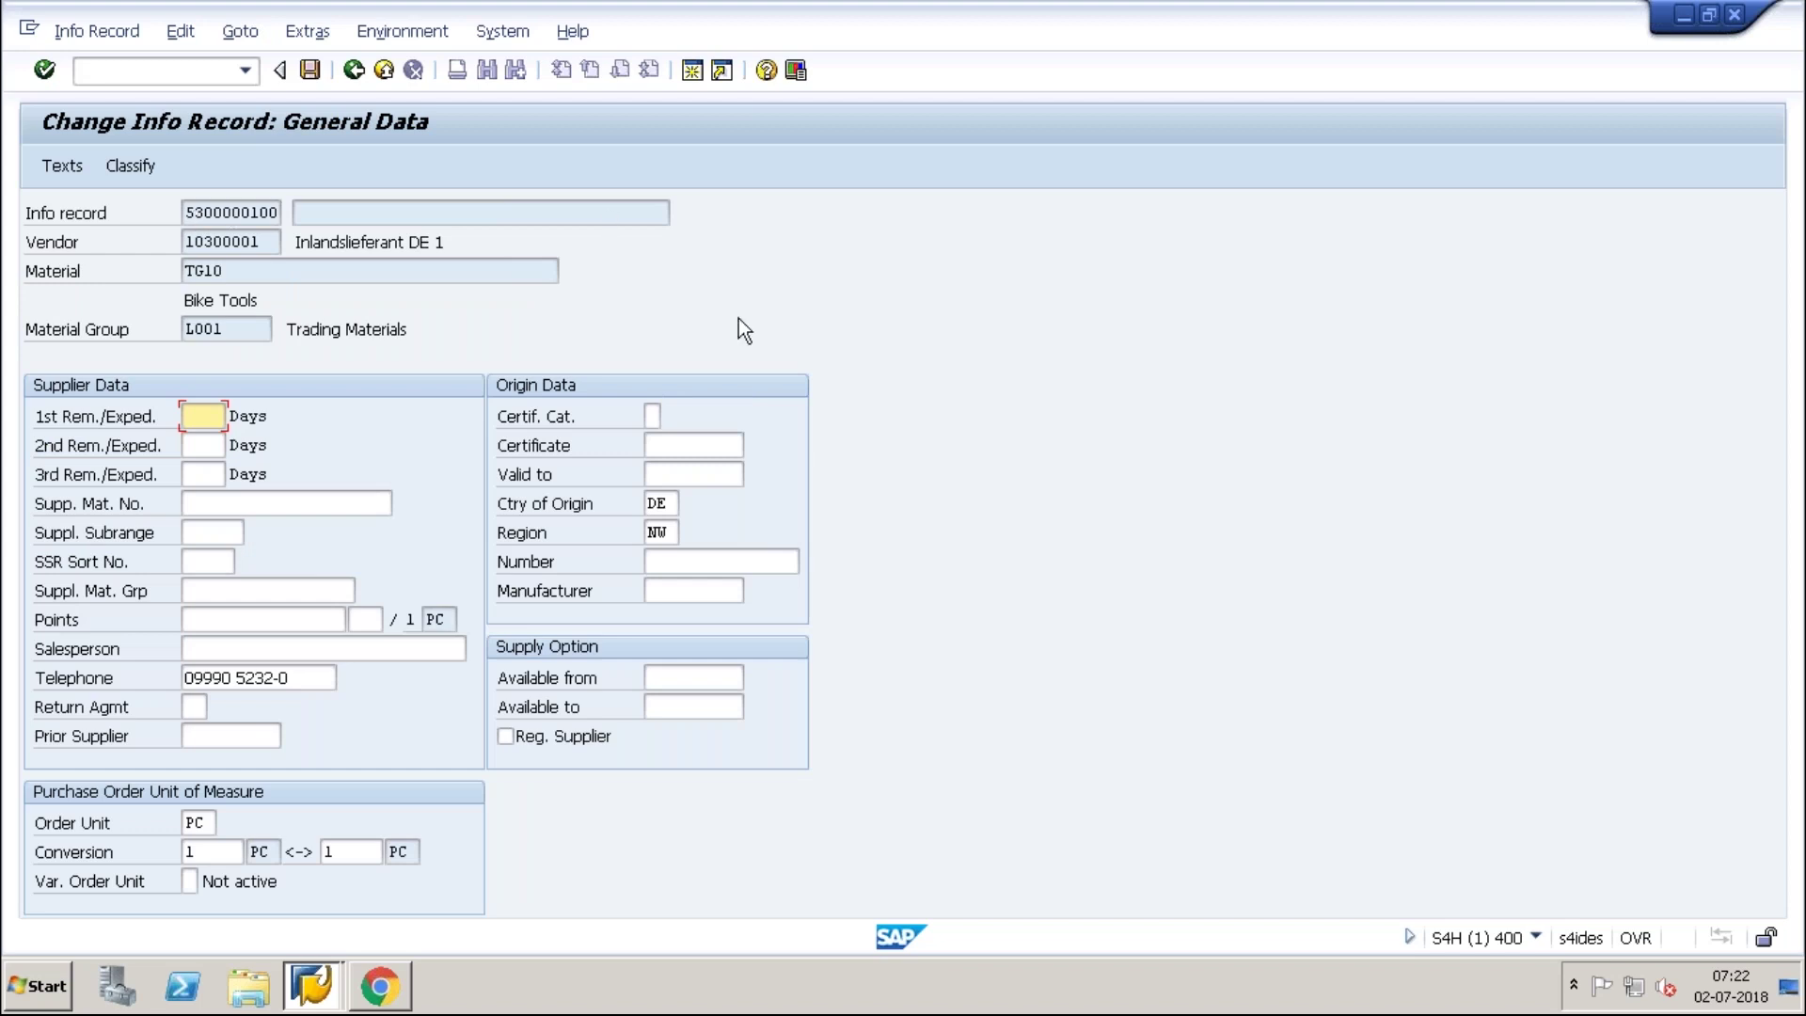
Open the info record for purchasing organization 1010 and plant 1010 and view Purch. Org. Data 1.
left_click(354, 70)
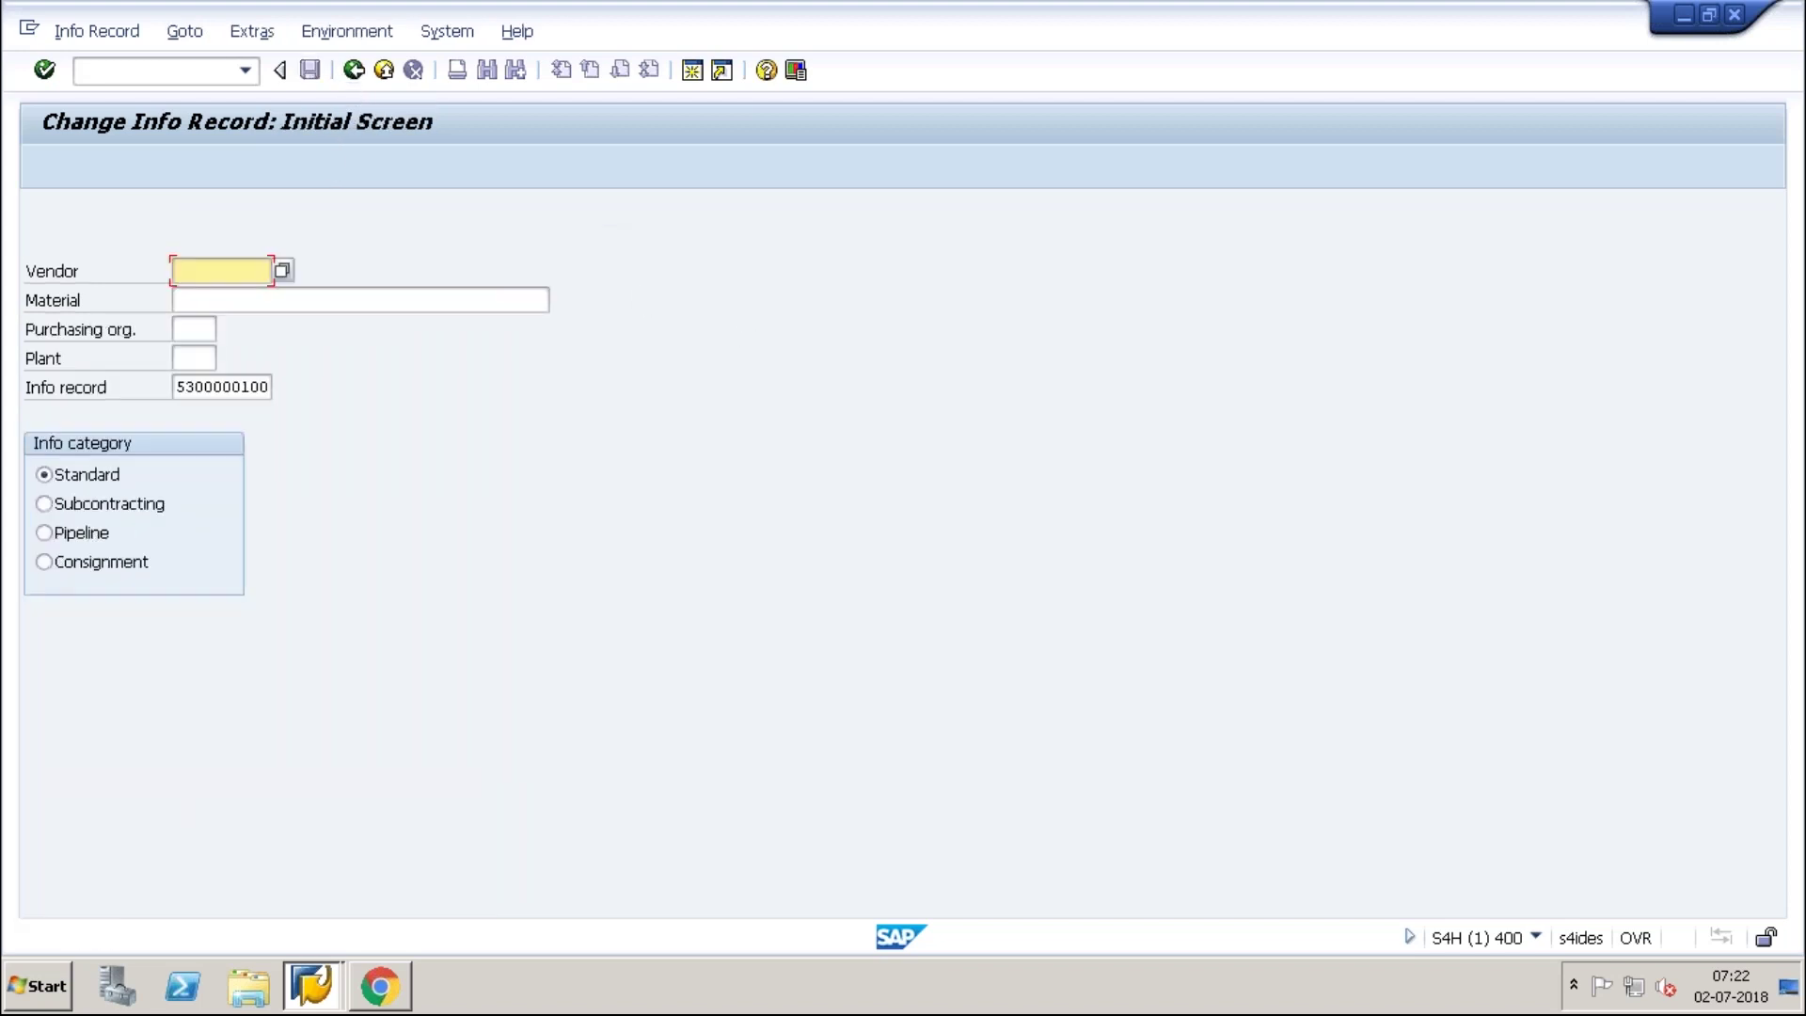
left_click(205, 329)
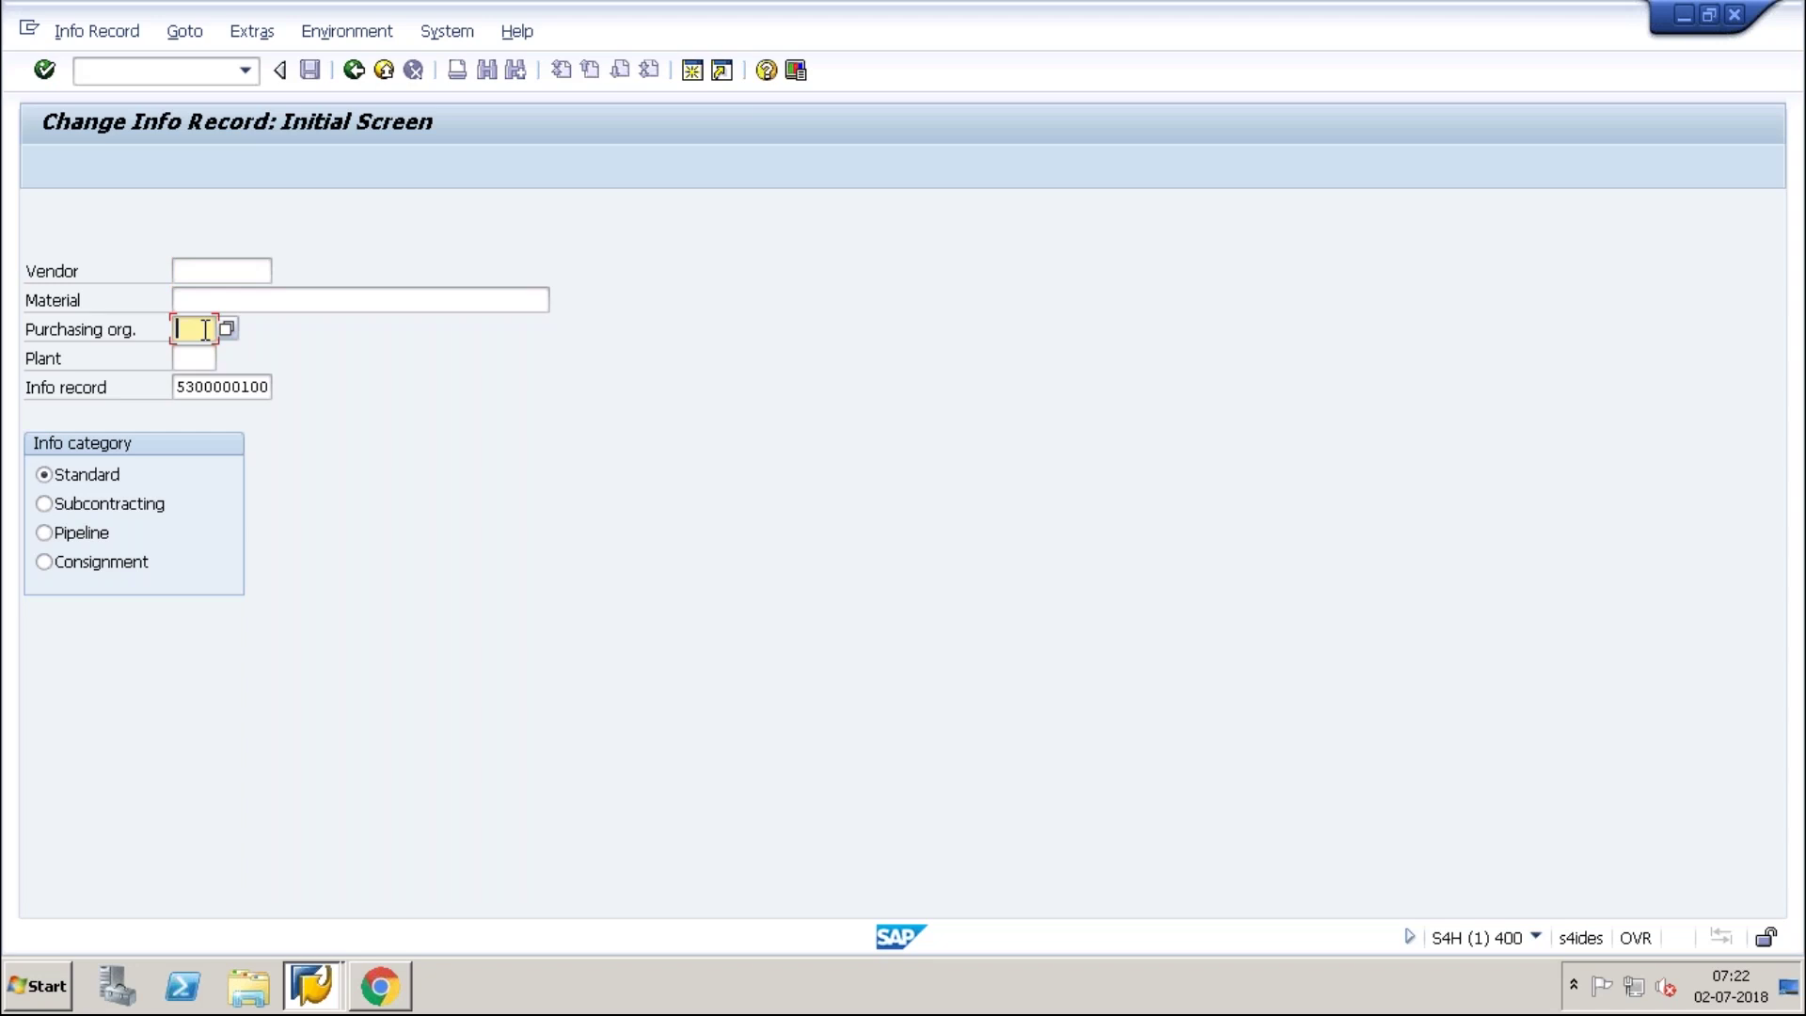
type("1010")
left_click(183, 357)
type("1010")
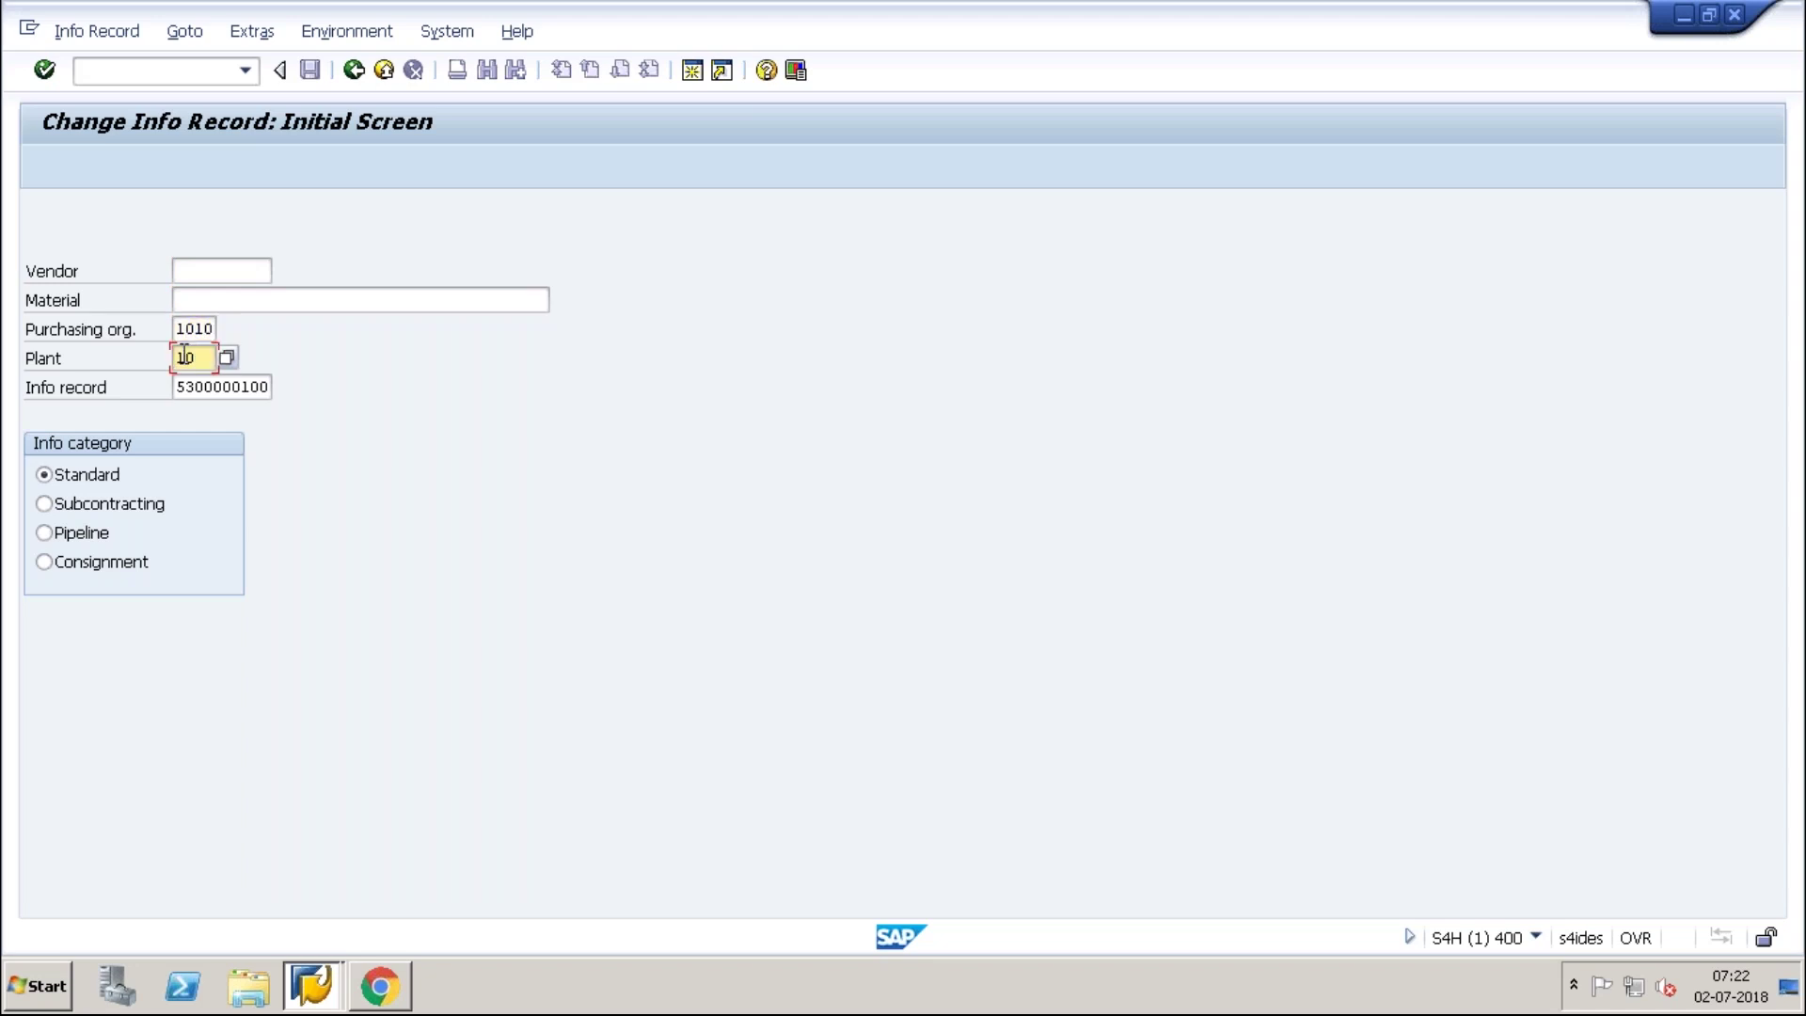
key("Return")
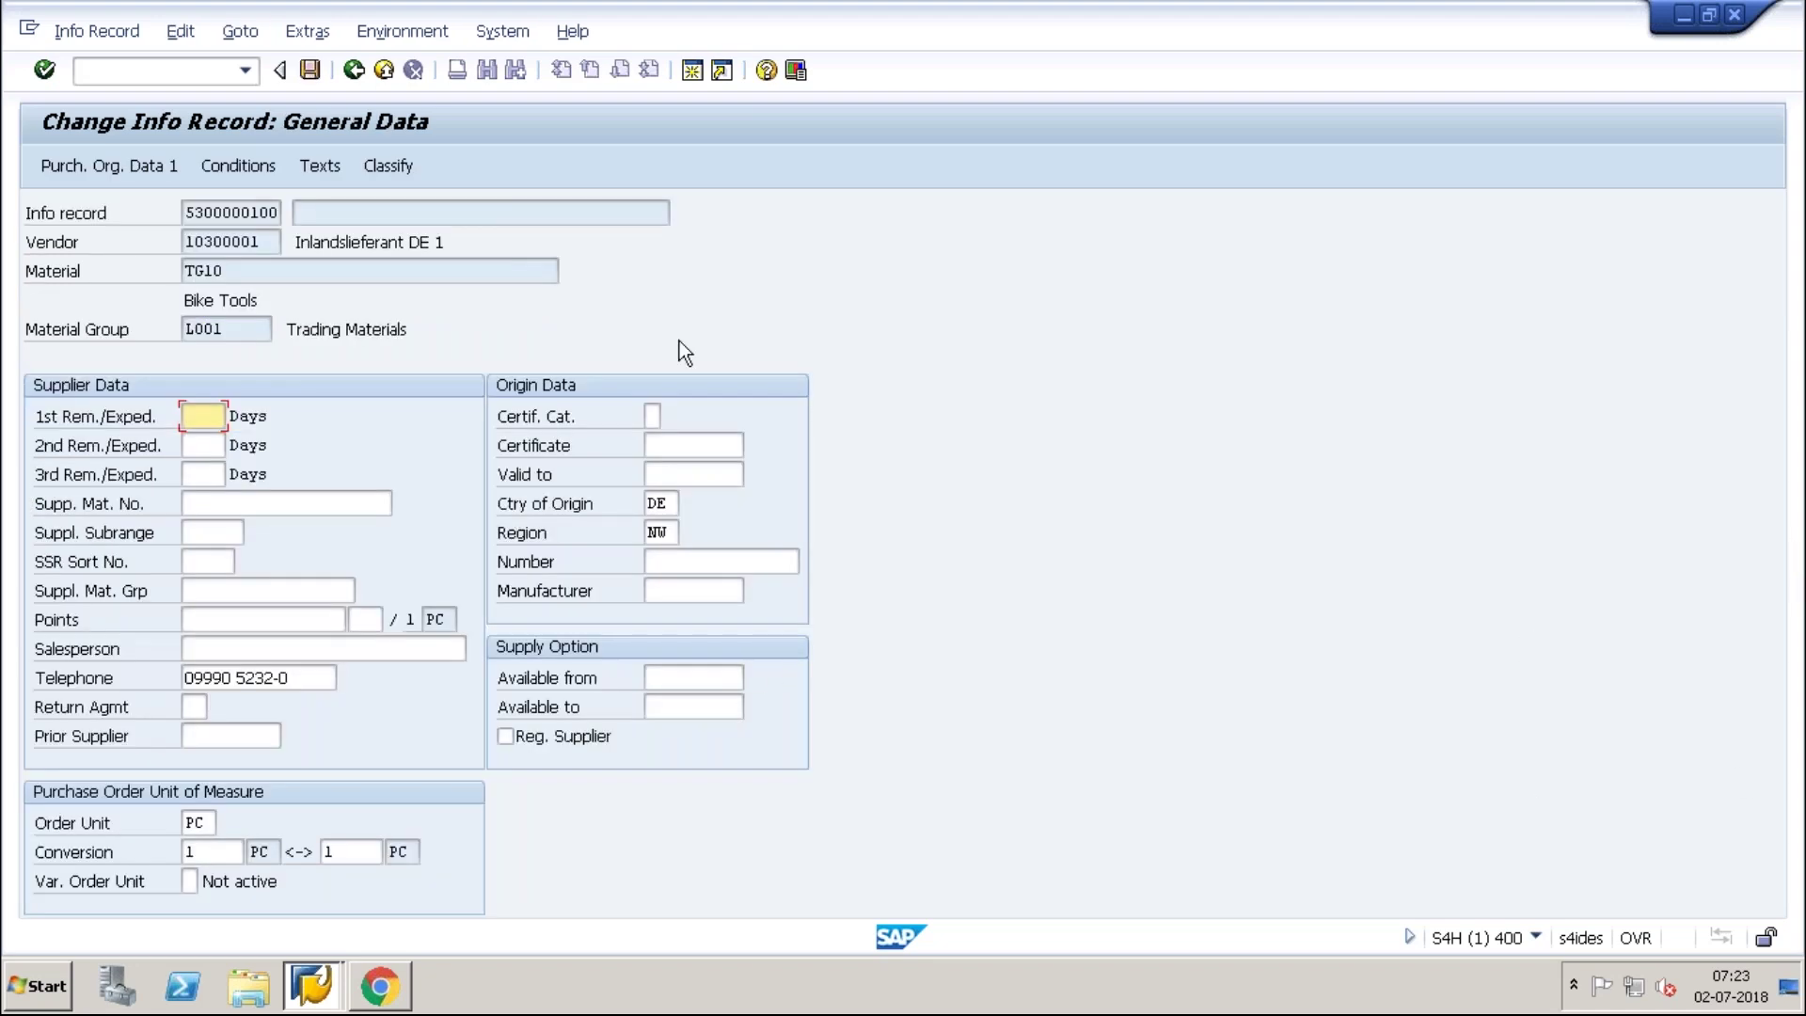
left_click(76, 169)
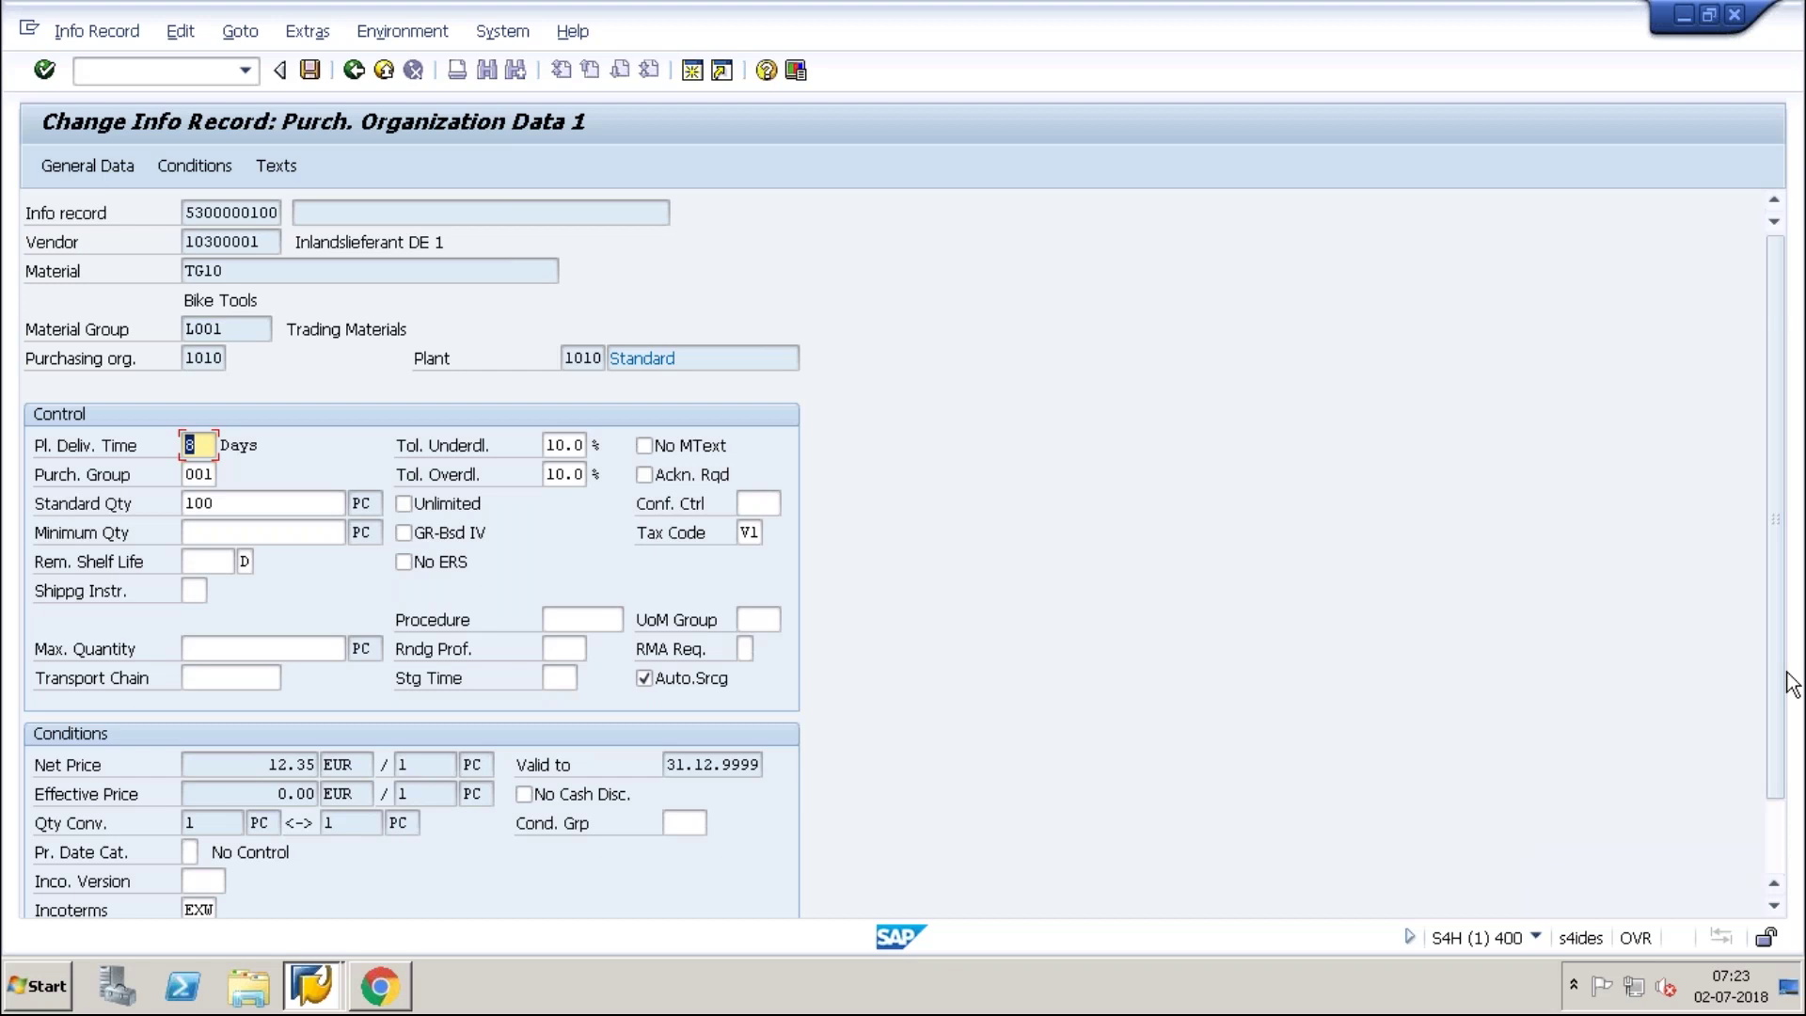
Copy vendor number 10300001 for use in the next transaction.
left_click(117, 74)
left_click_drag(260, 242, 175, 242)
key("ctrl+c")
left_click(119, 70)
Open business partner 10300001 in the /nbp transaction.
type("/nbp")
key("Return")
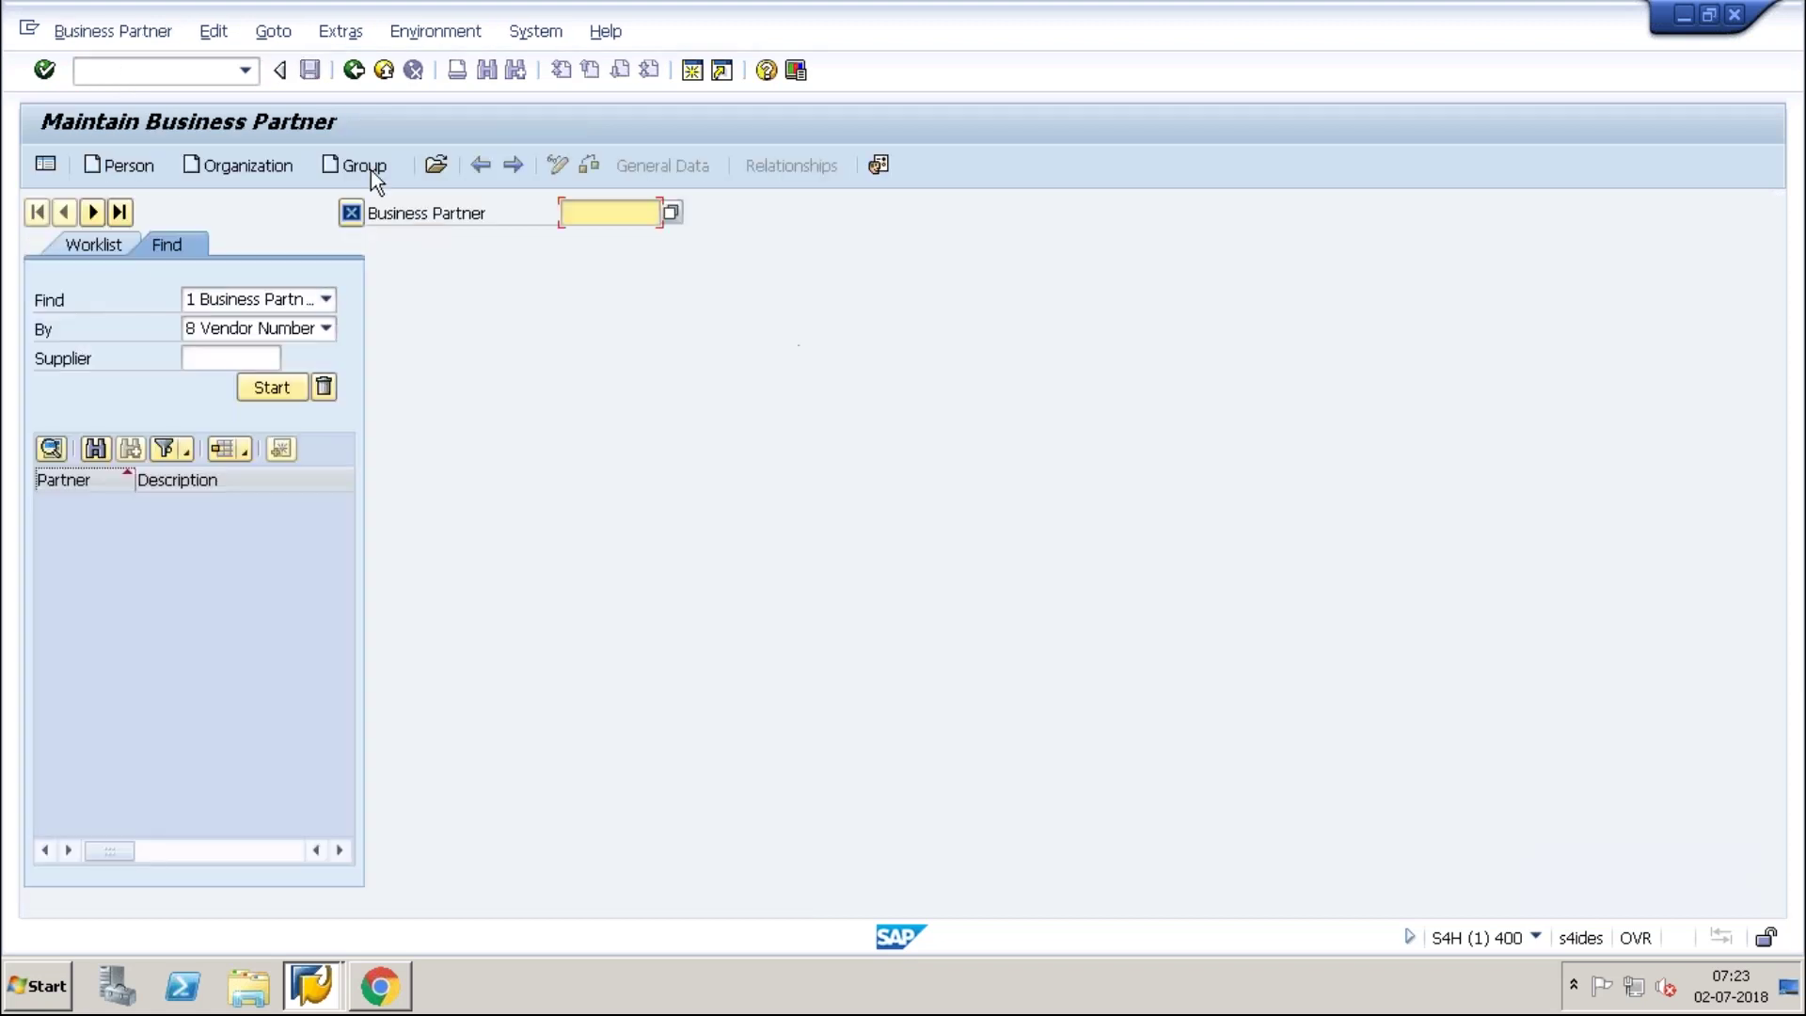
left_click(444, 164)
key("ctrl+v")
key("Return")
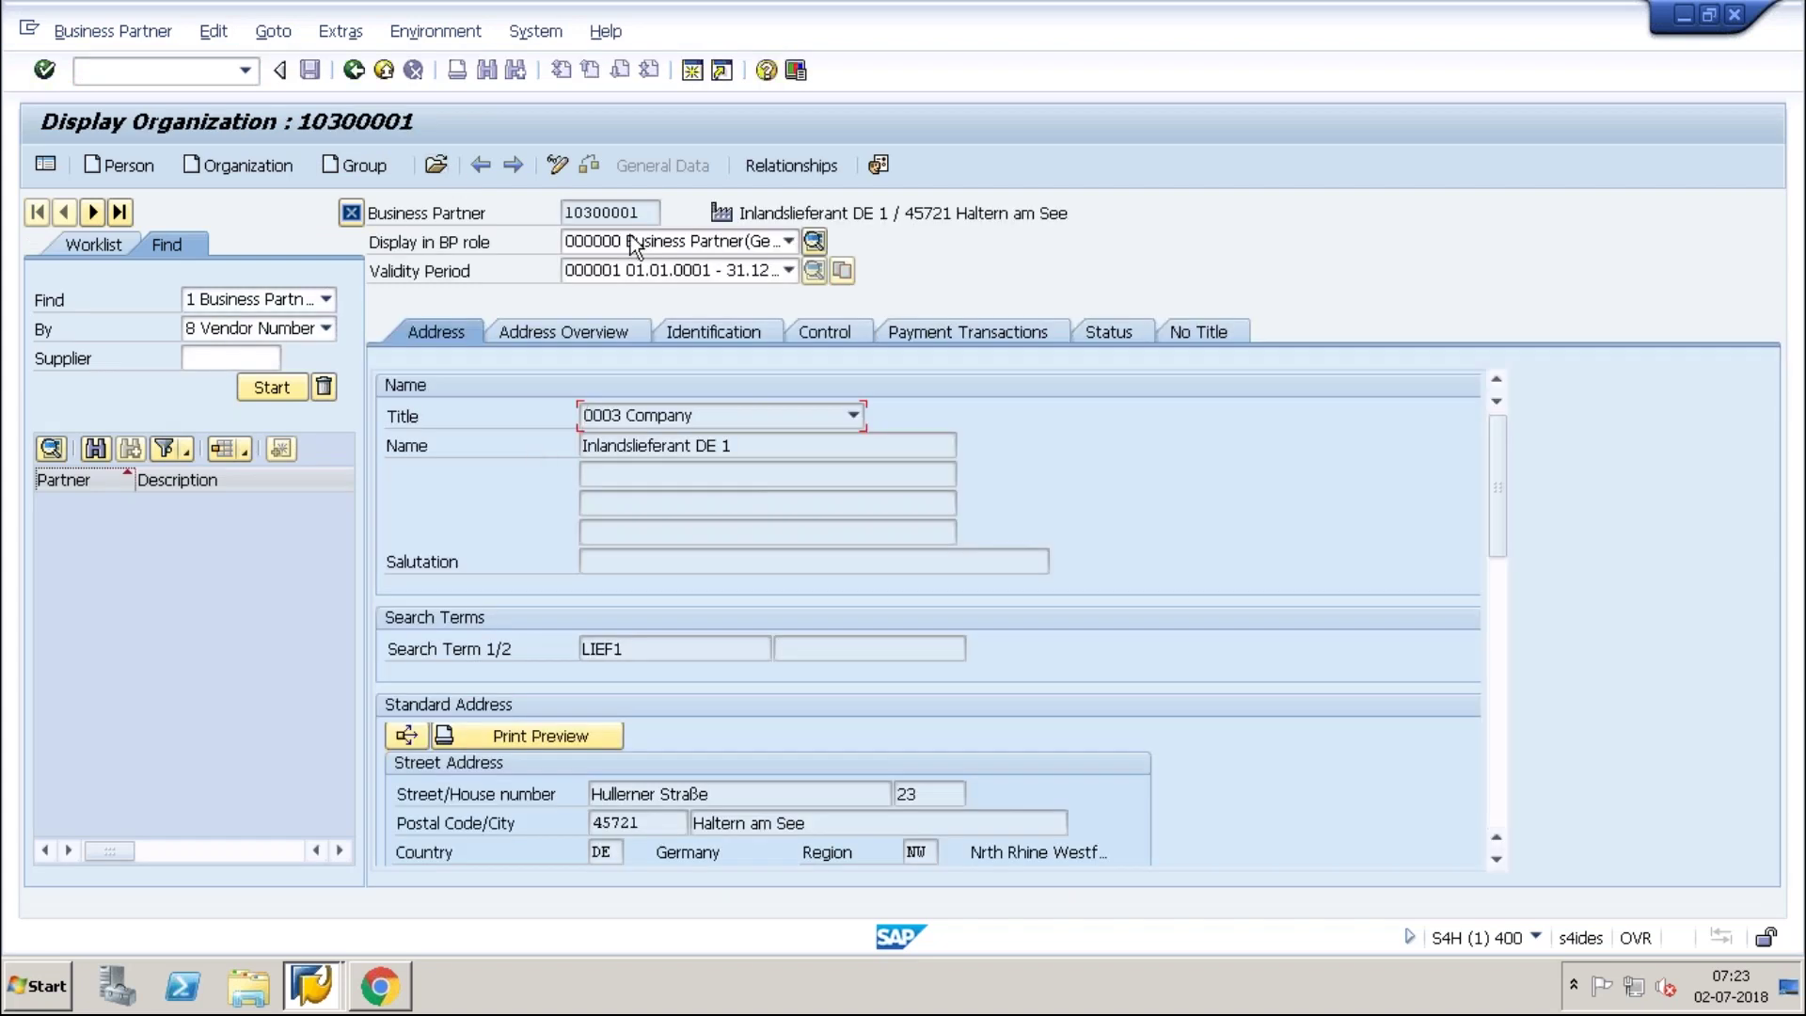
Show the FLVN01 Supplier role's purchasing data, down to Additional Purchasing Data with Automatic PO.
left_click(673, 241)
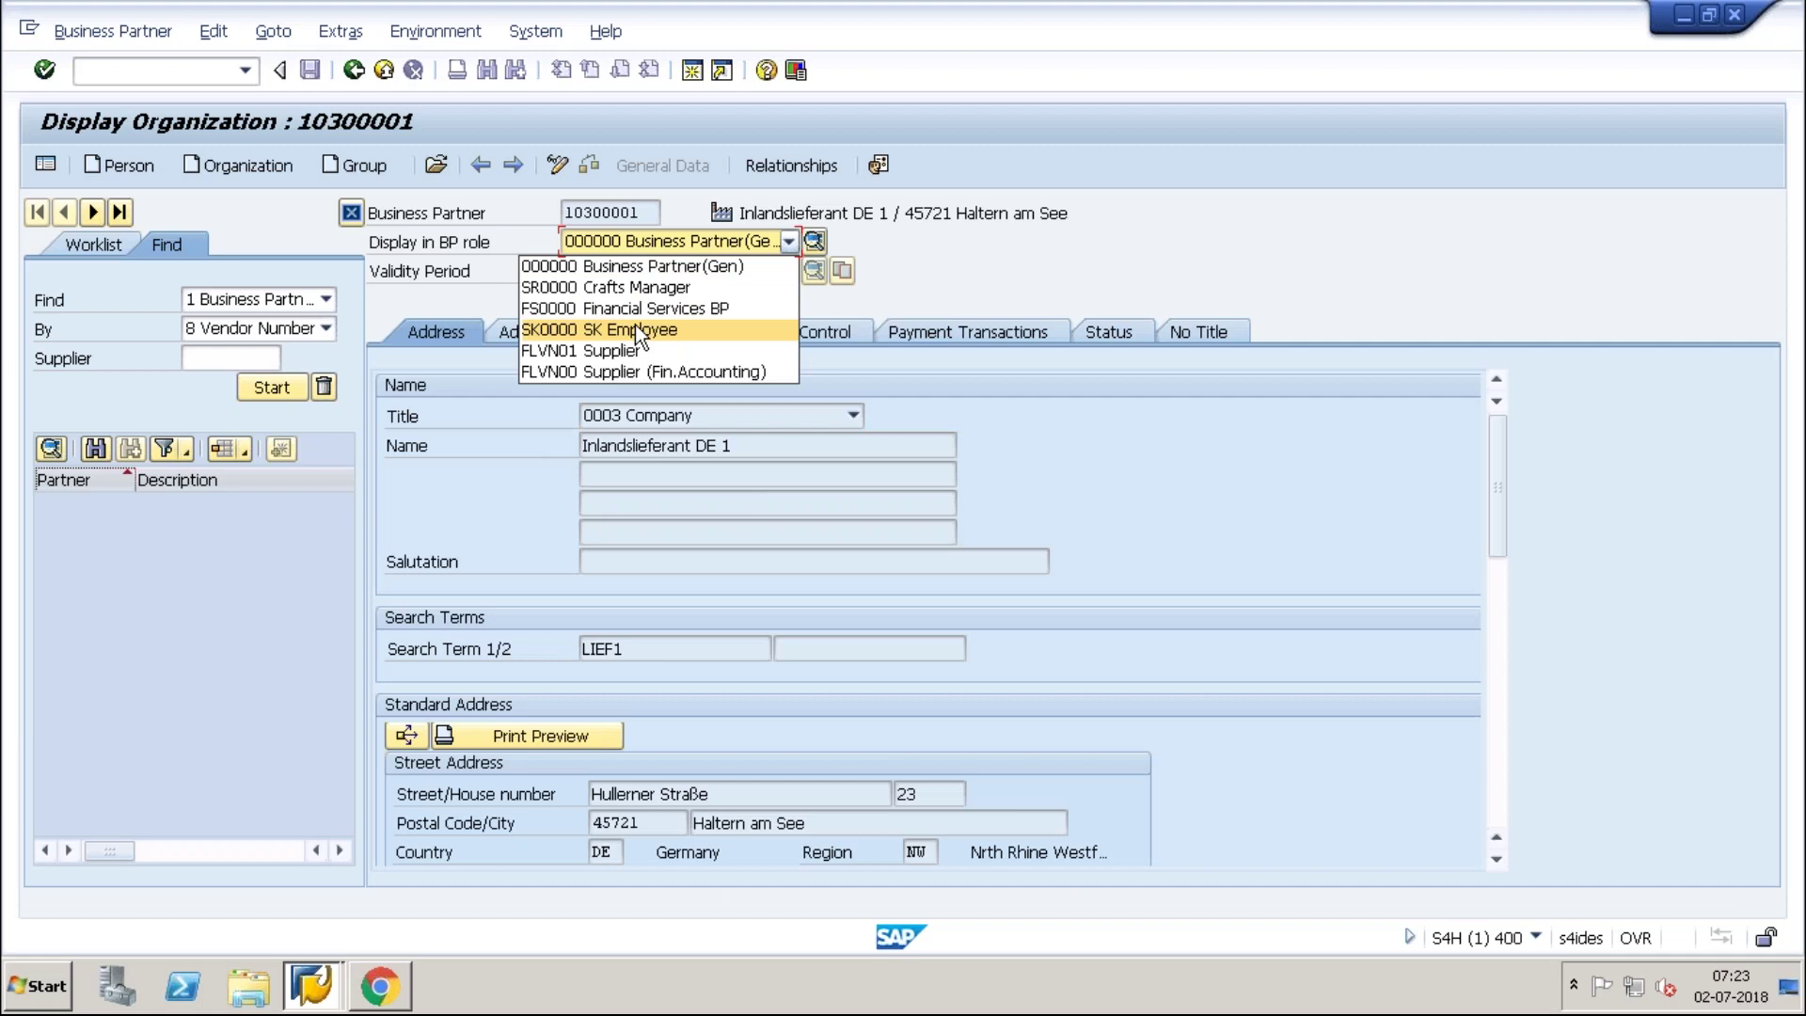
left_click(639, 350)
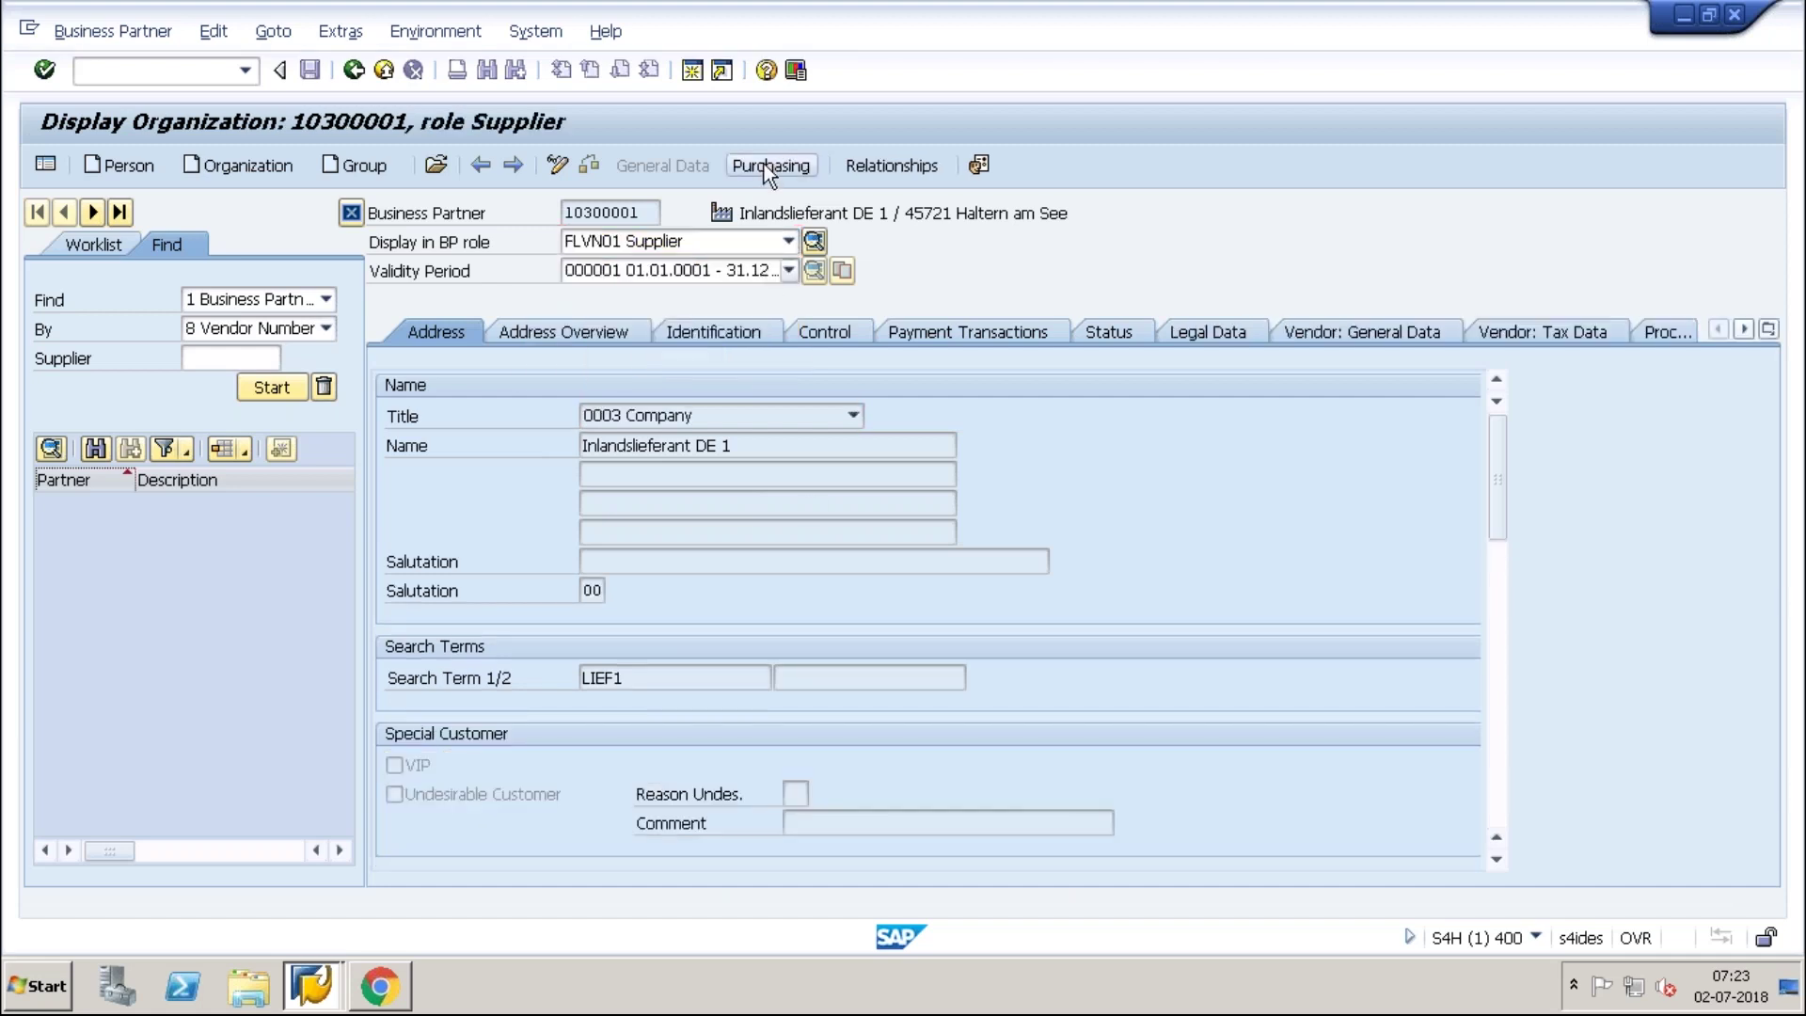
left_click(764, 166)
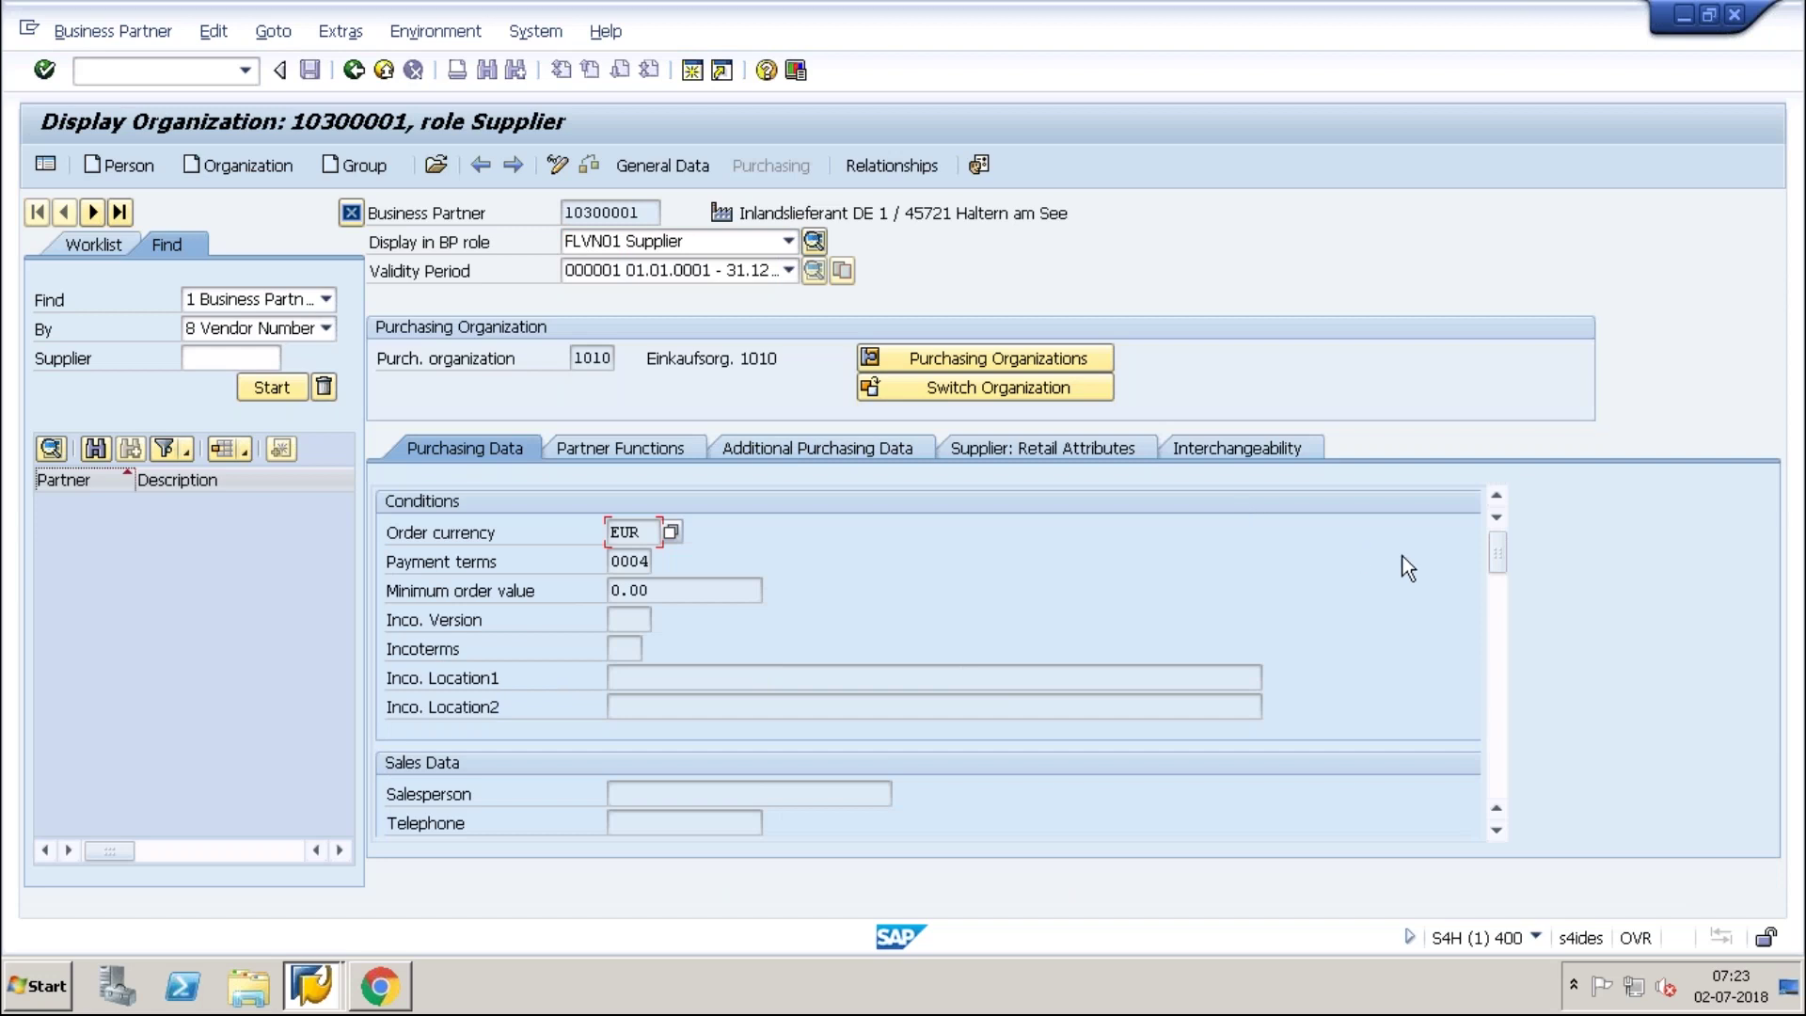
left_click_drag(1495, 552, 1500, 598)
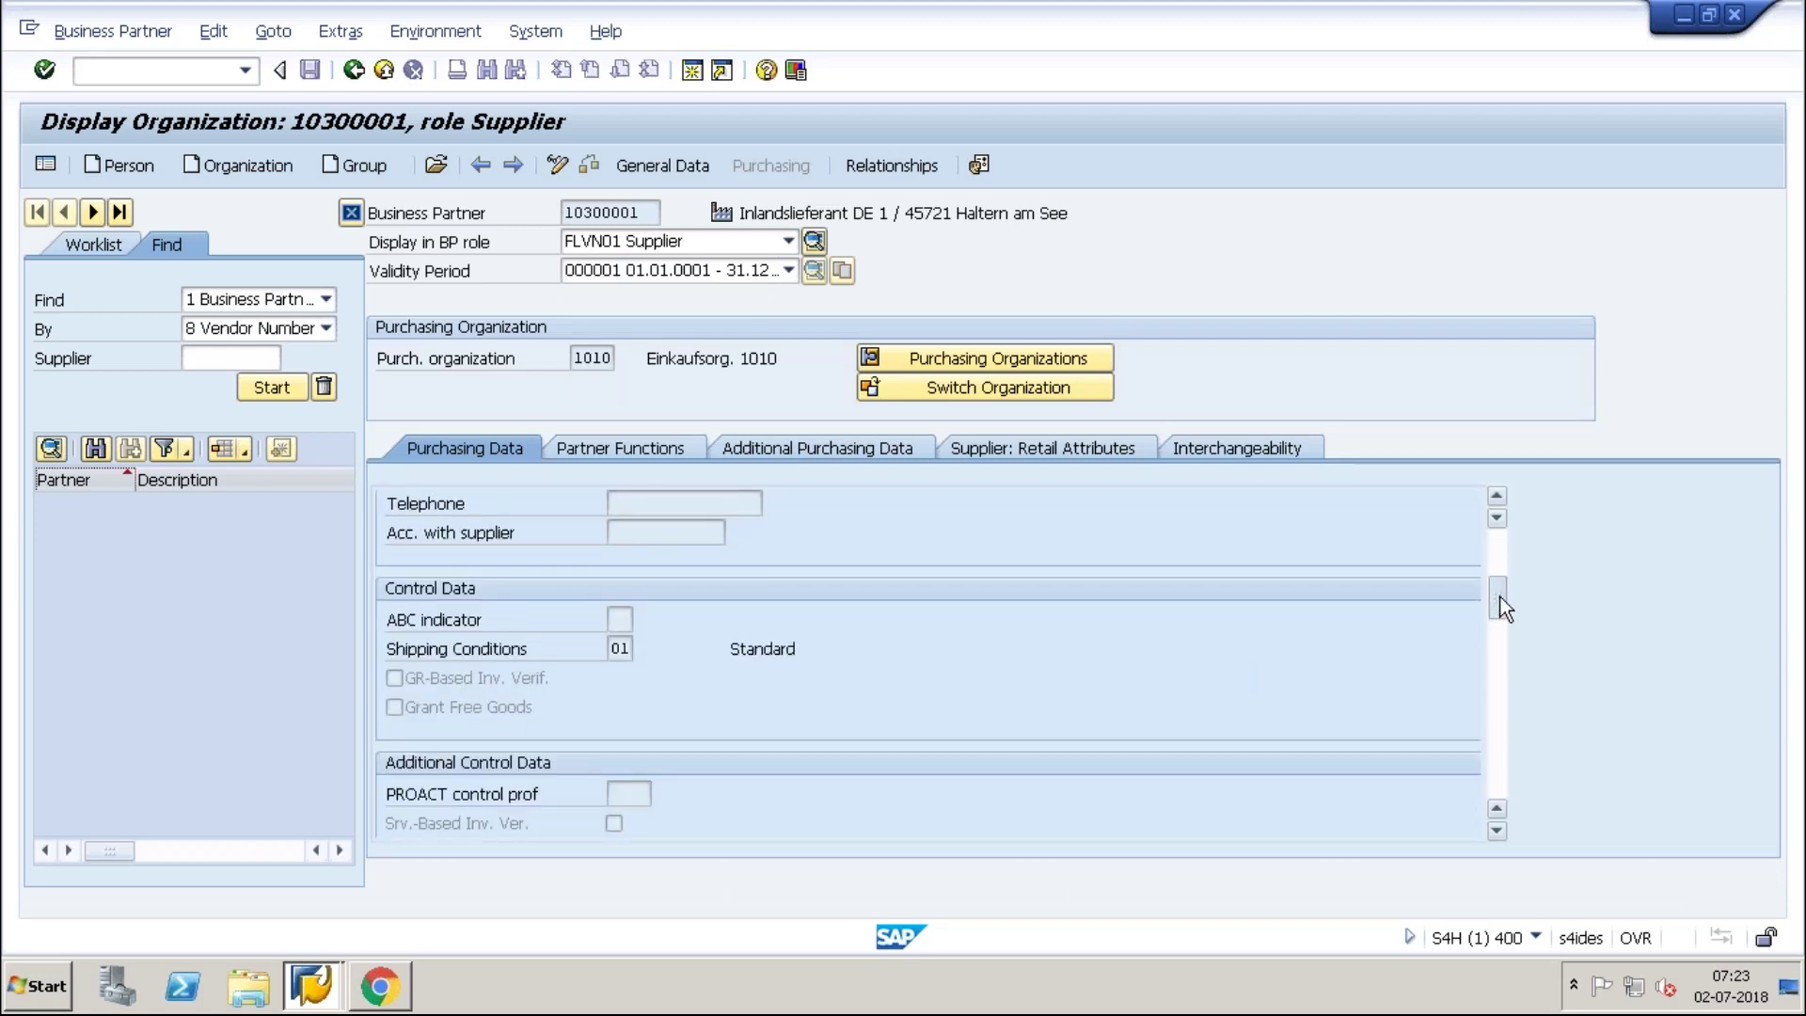
left_click_drag(1498, 594, 1475, 686)
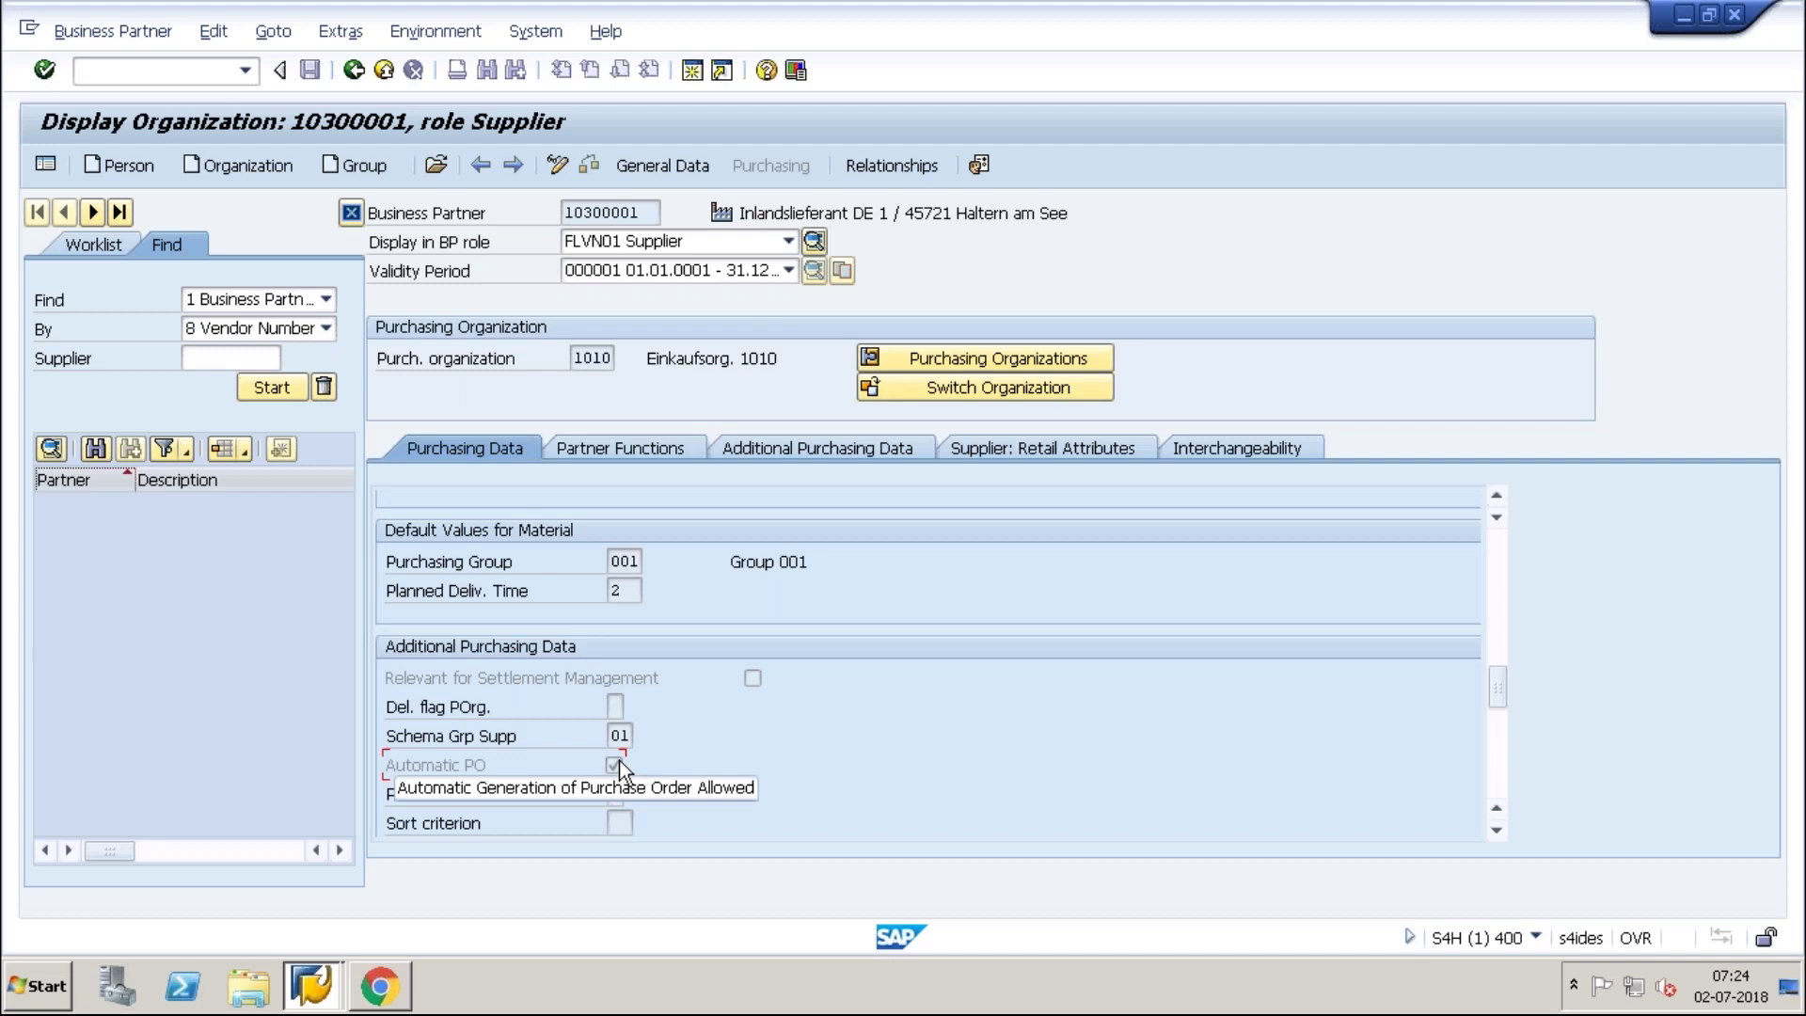
Run /nme59n with the detailed log for purchasing organization and plant 1010.
left_click(143, 75)
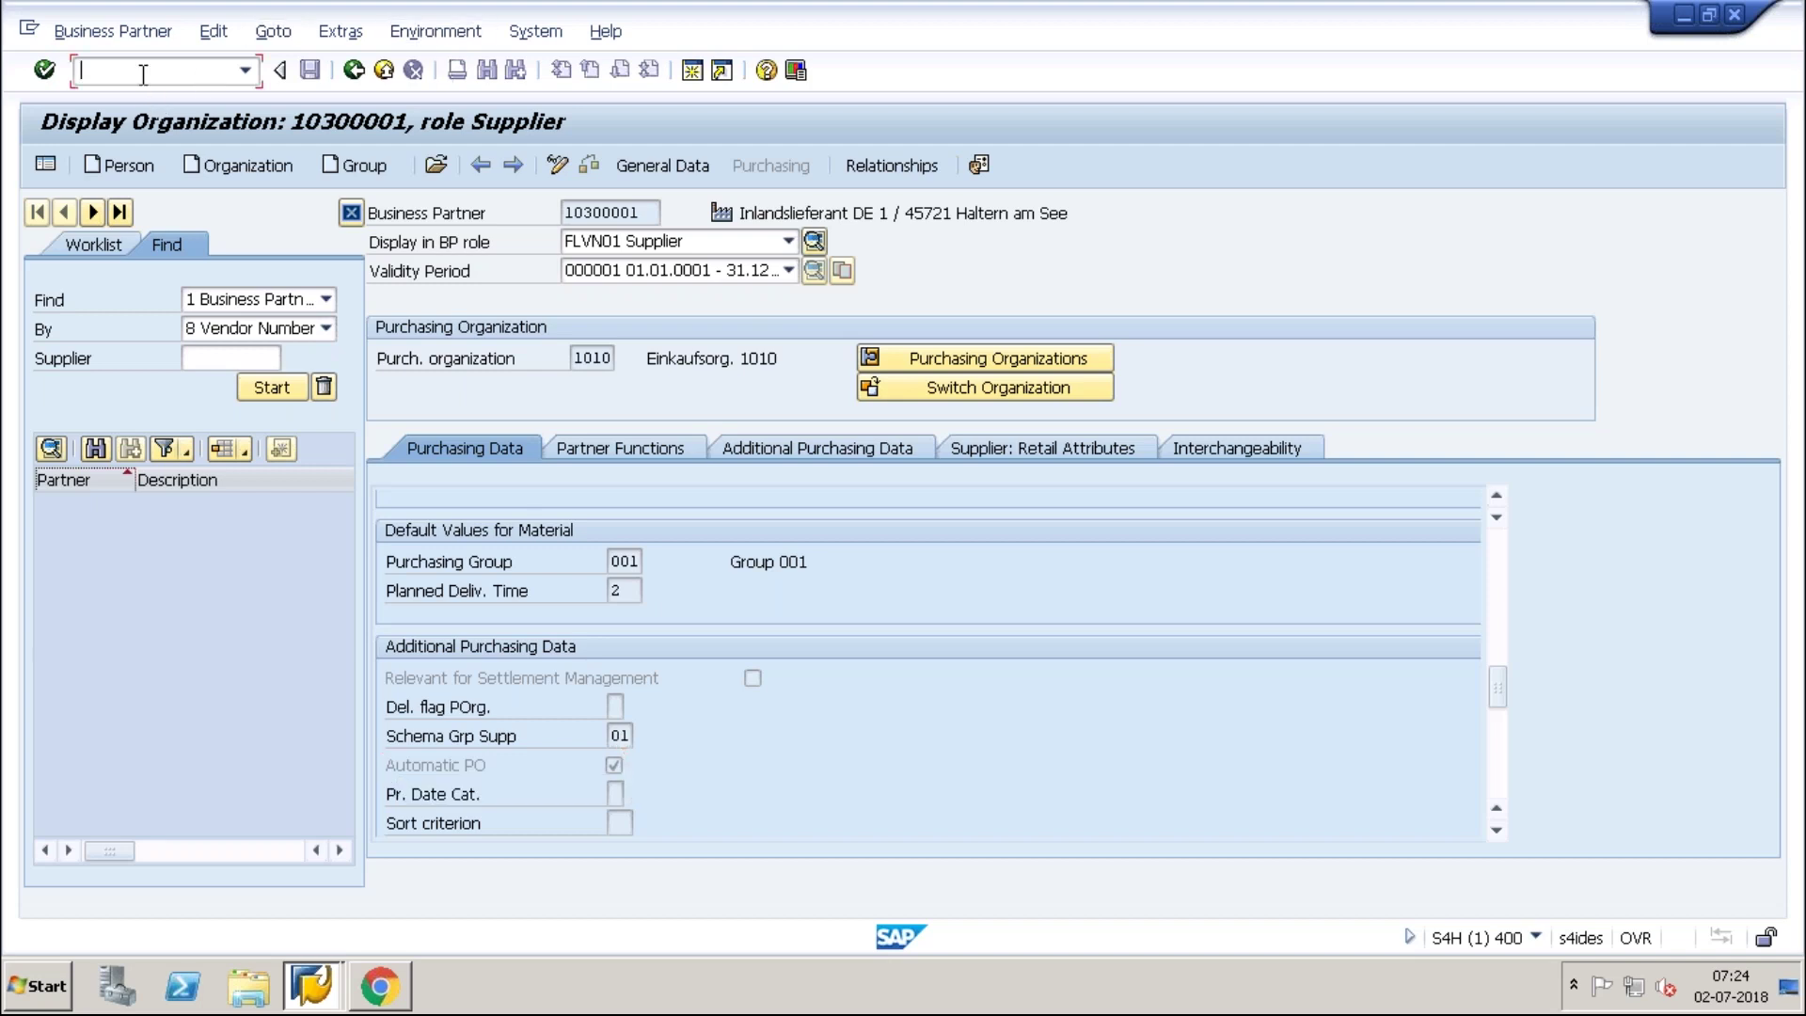
type("/nme59n")
key("Return")
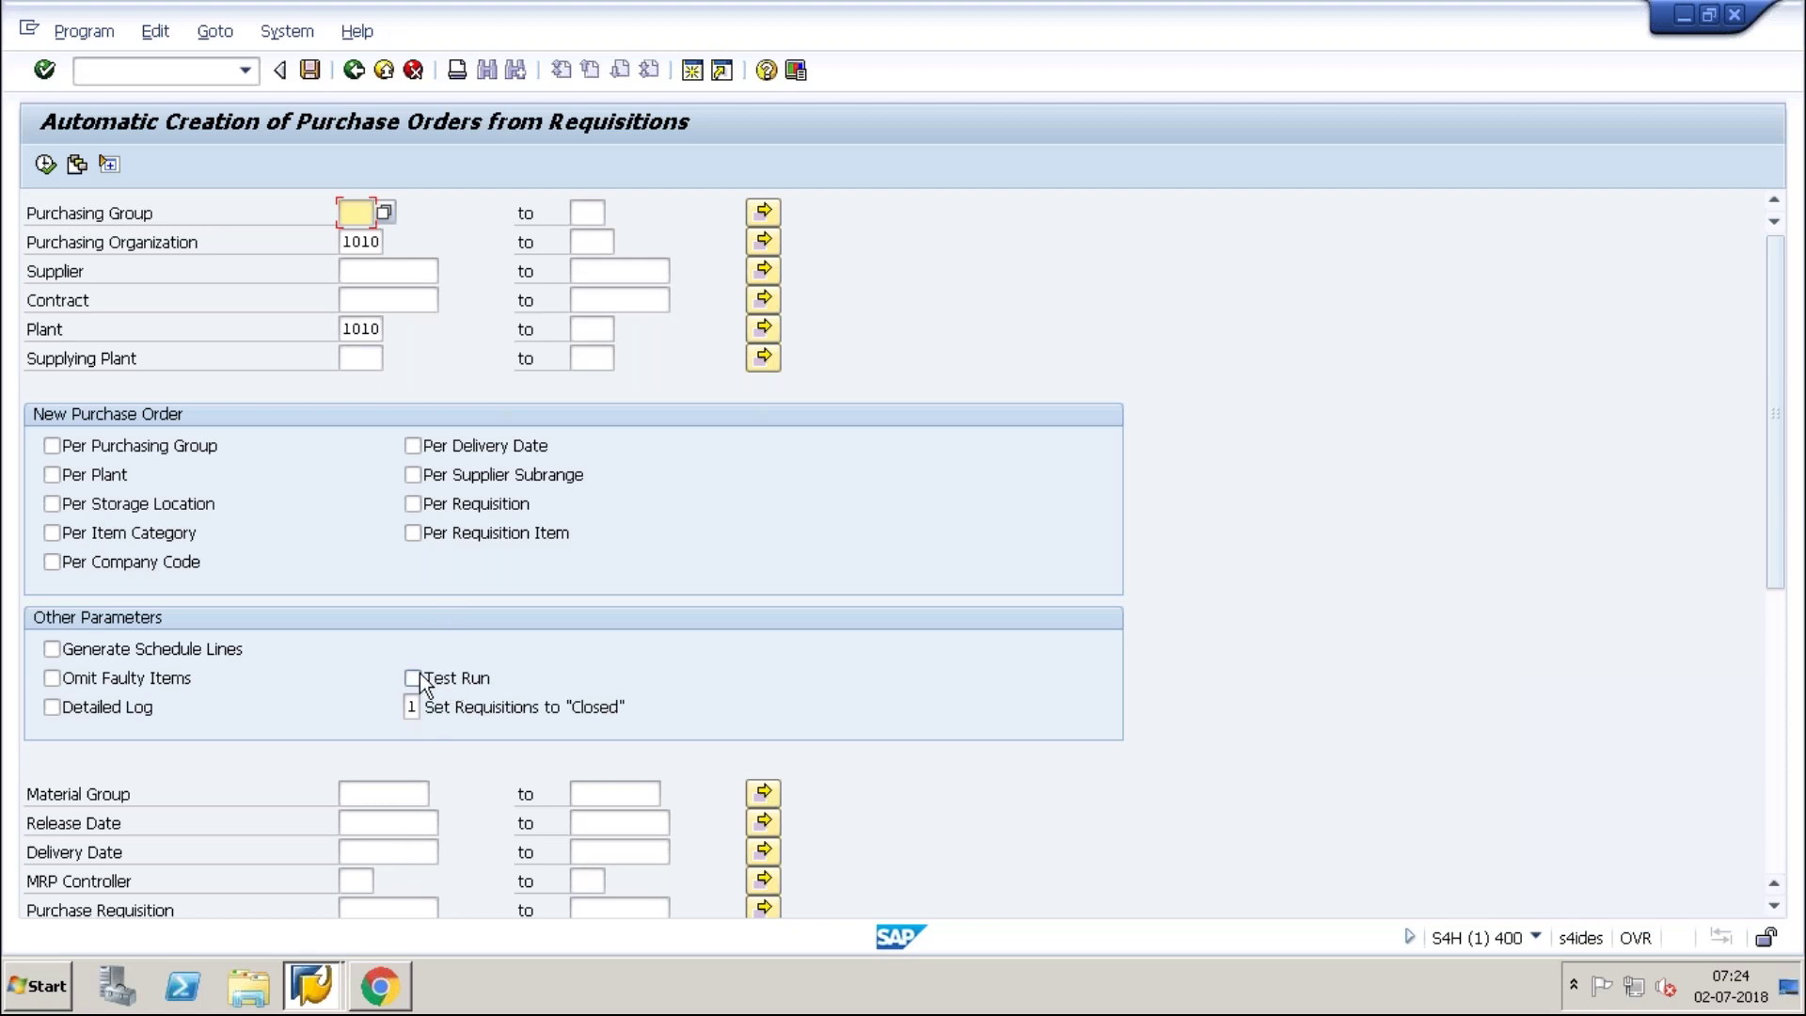
left_click(100, 705)
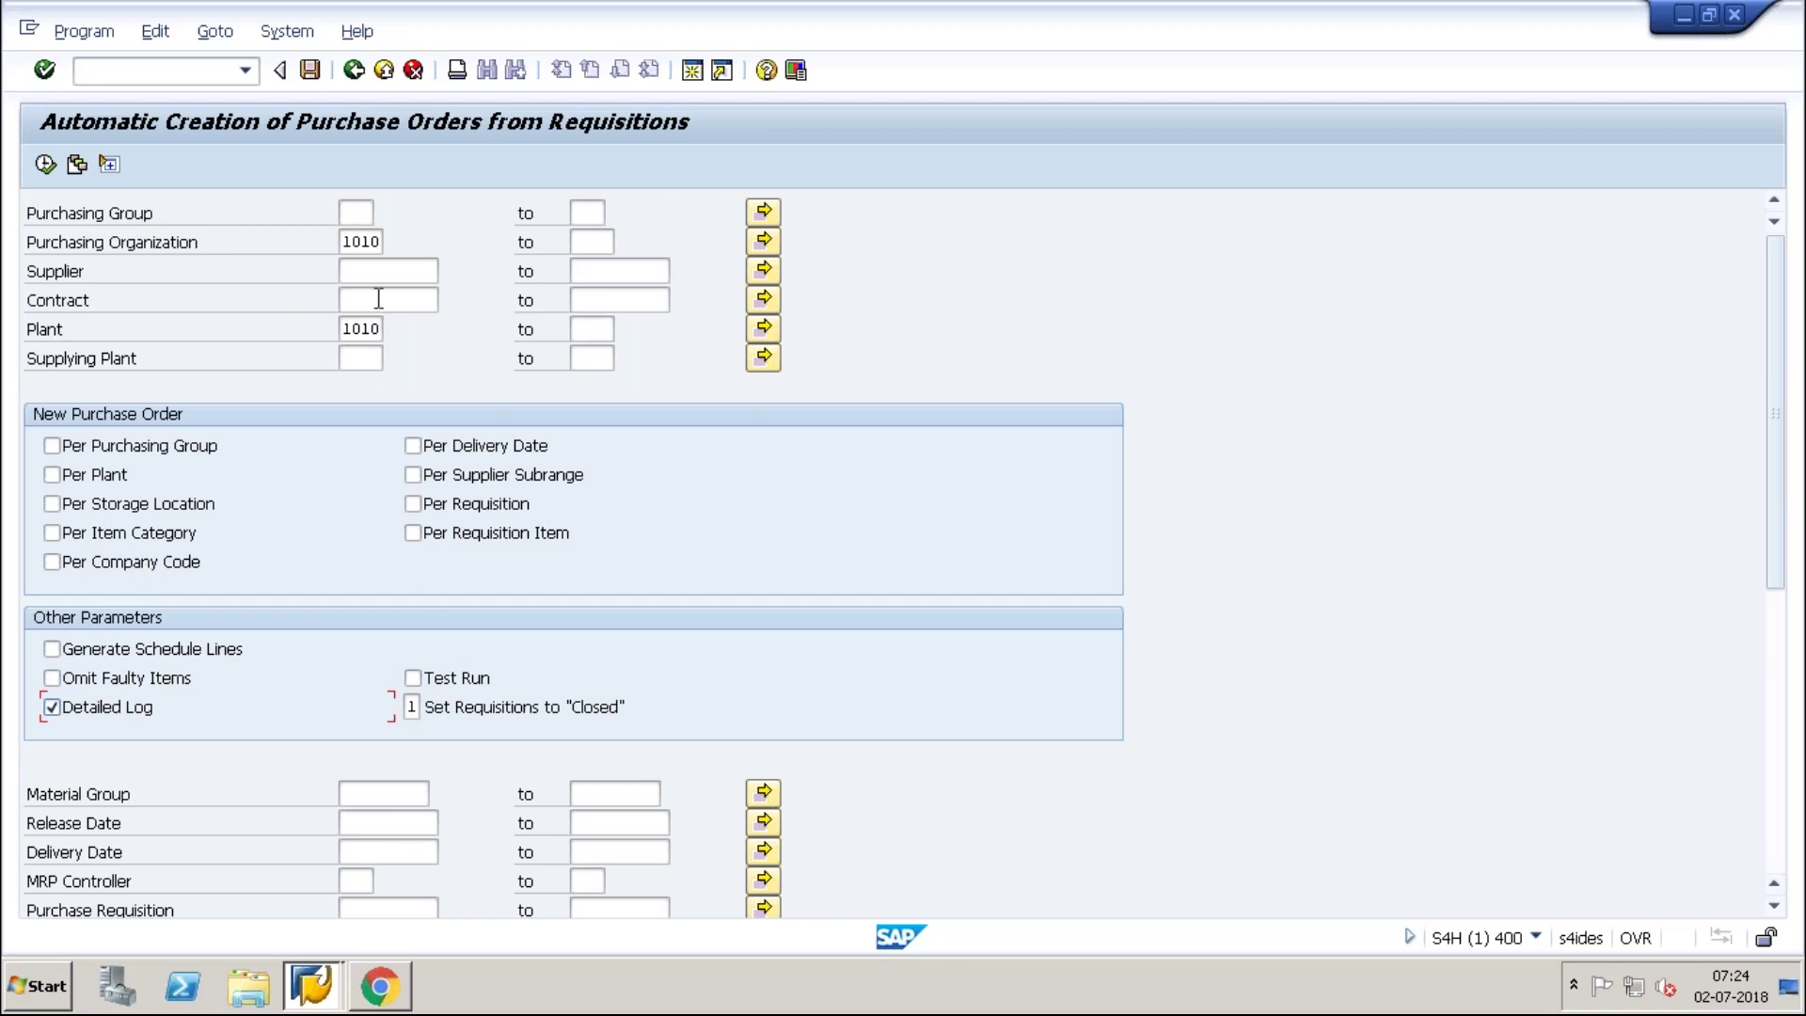
left_click(377, 269)
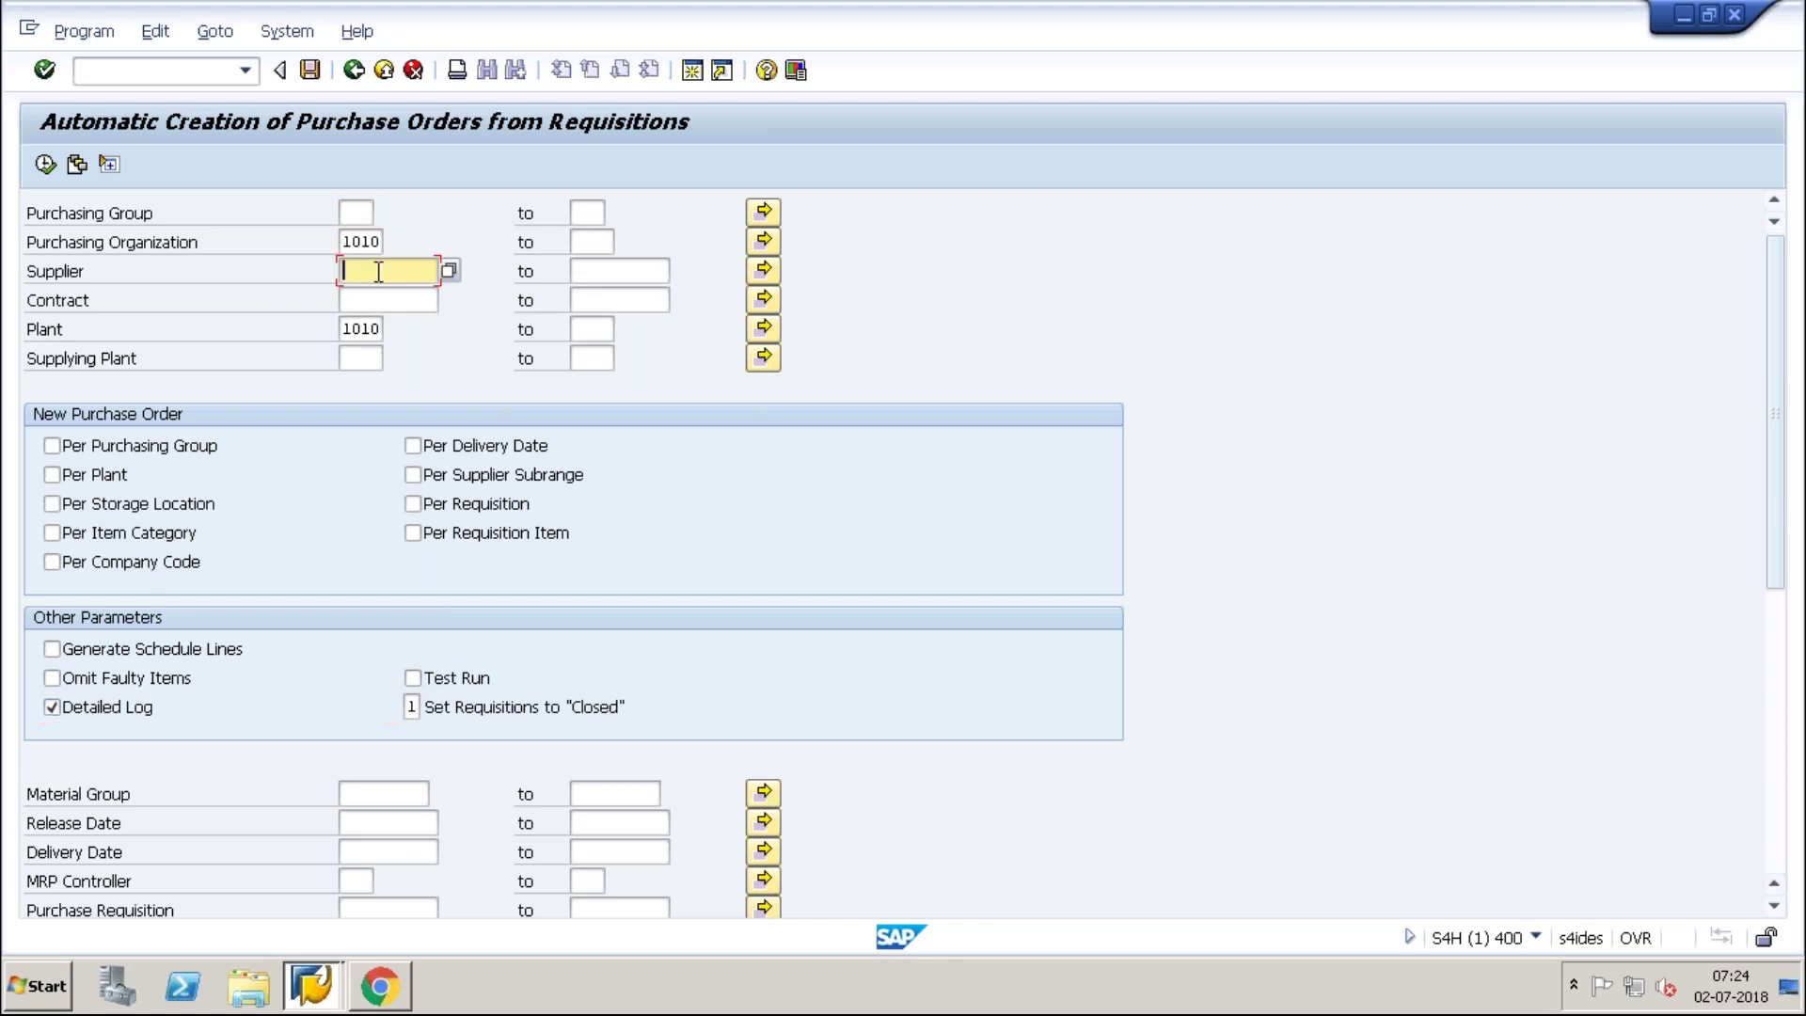
left_click(45, 165)
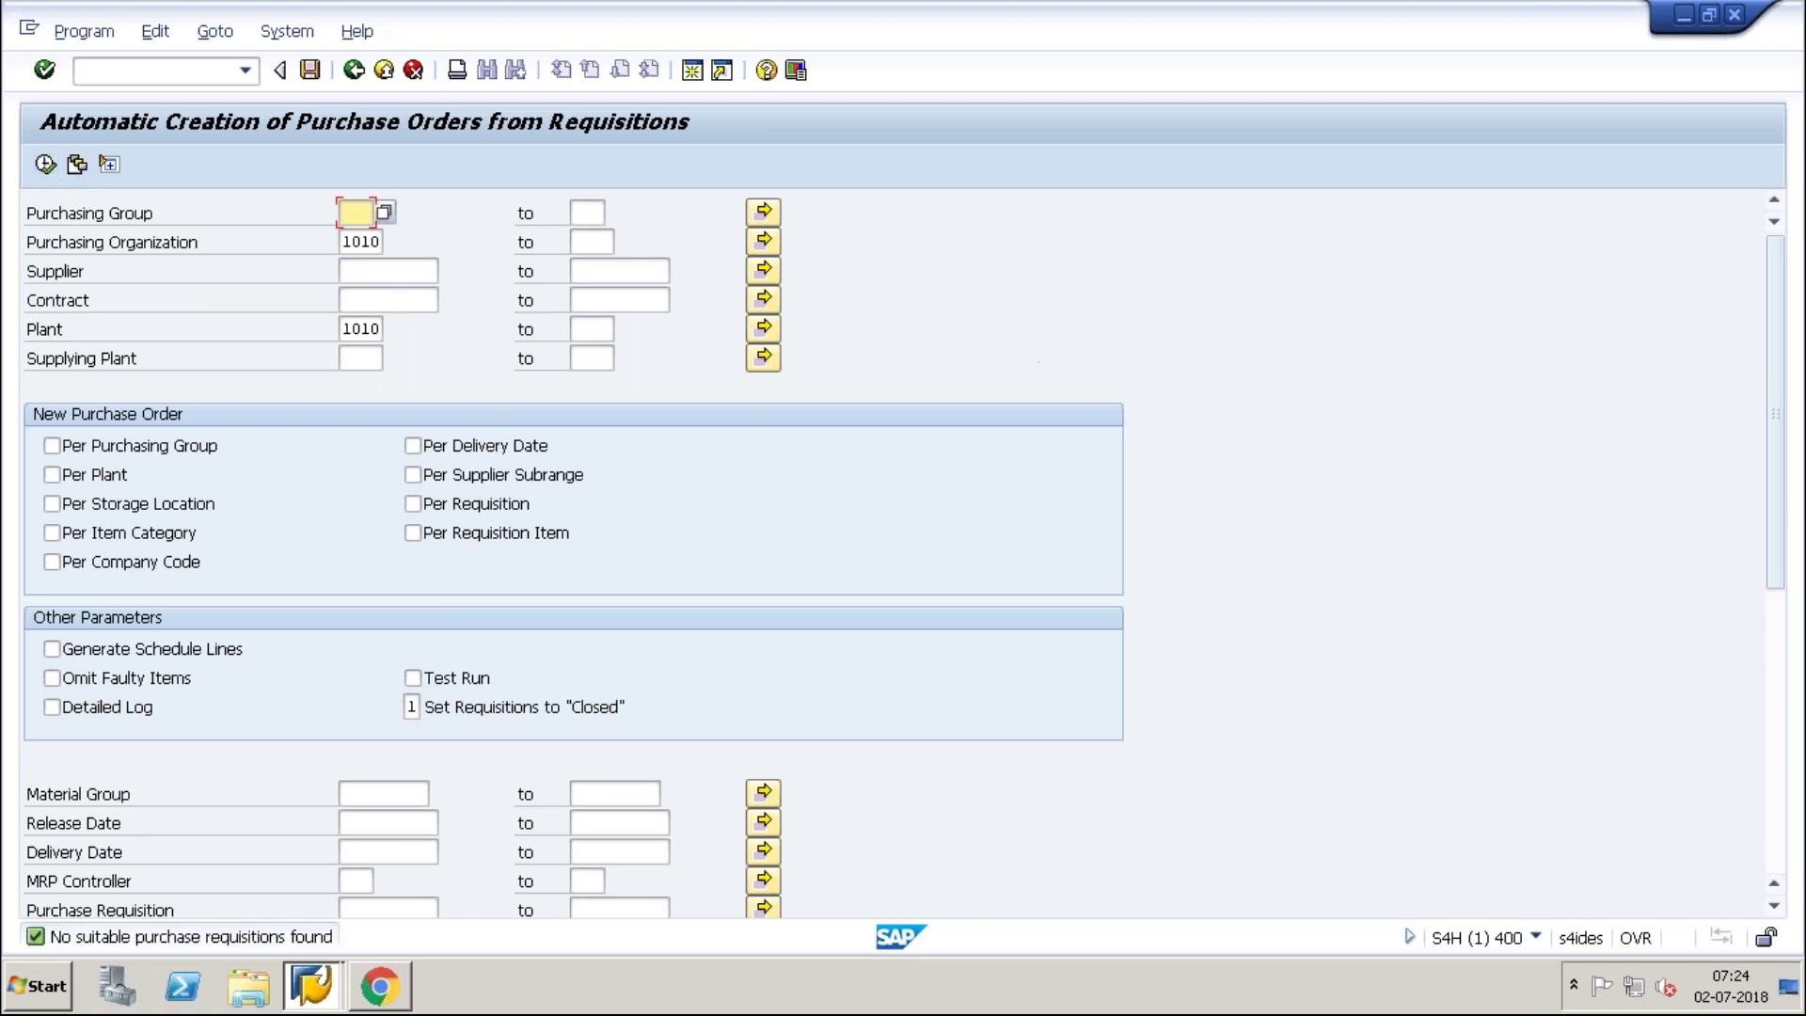
Clear the 1010 Purchasing Organization and Plant values, rerunning the report in between.
key("Tab")
key("Tab")
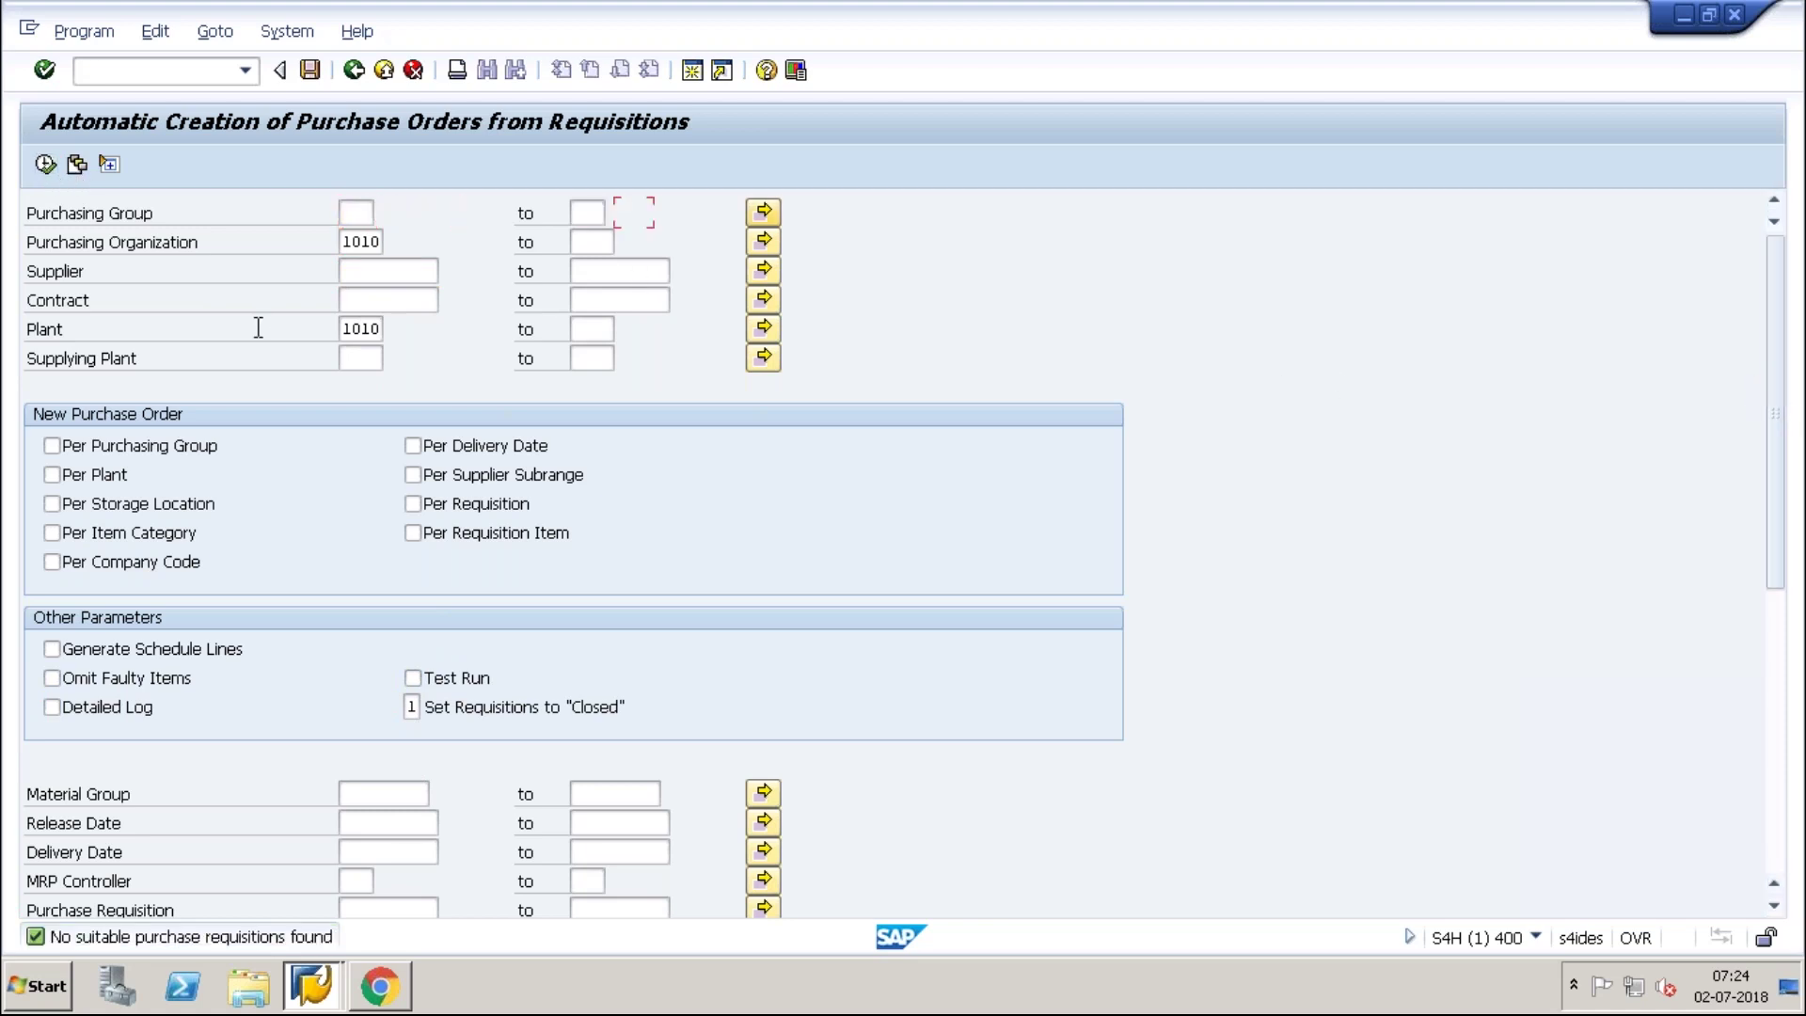
key("BackSpace")
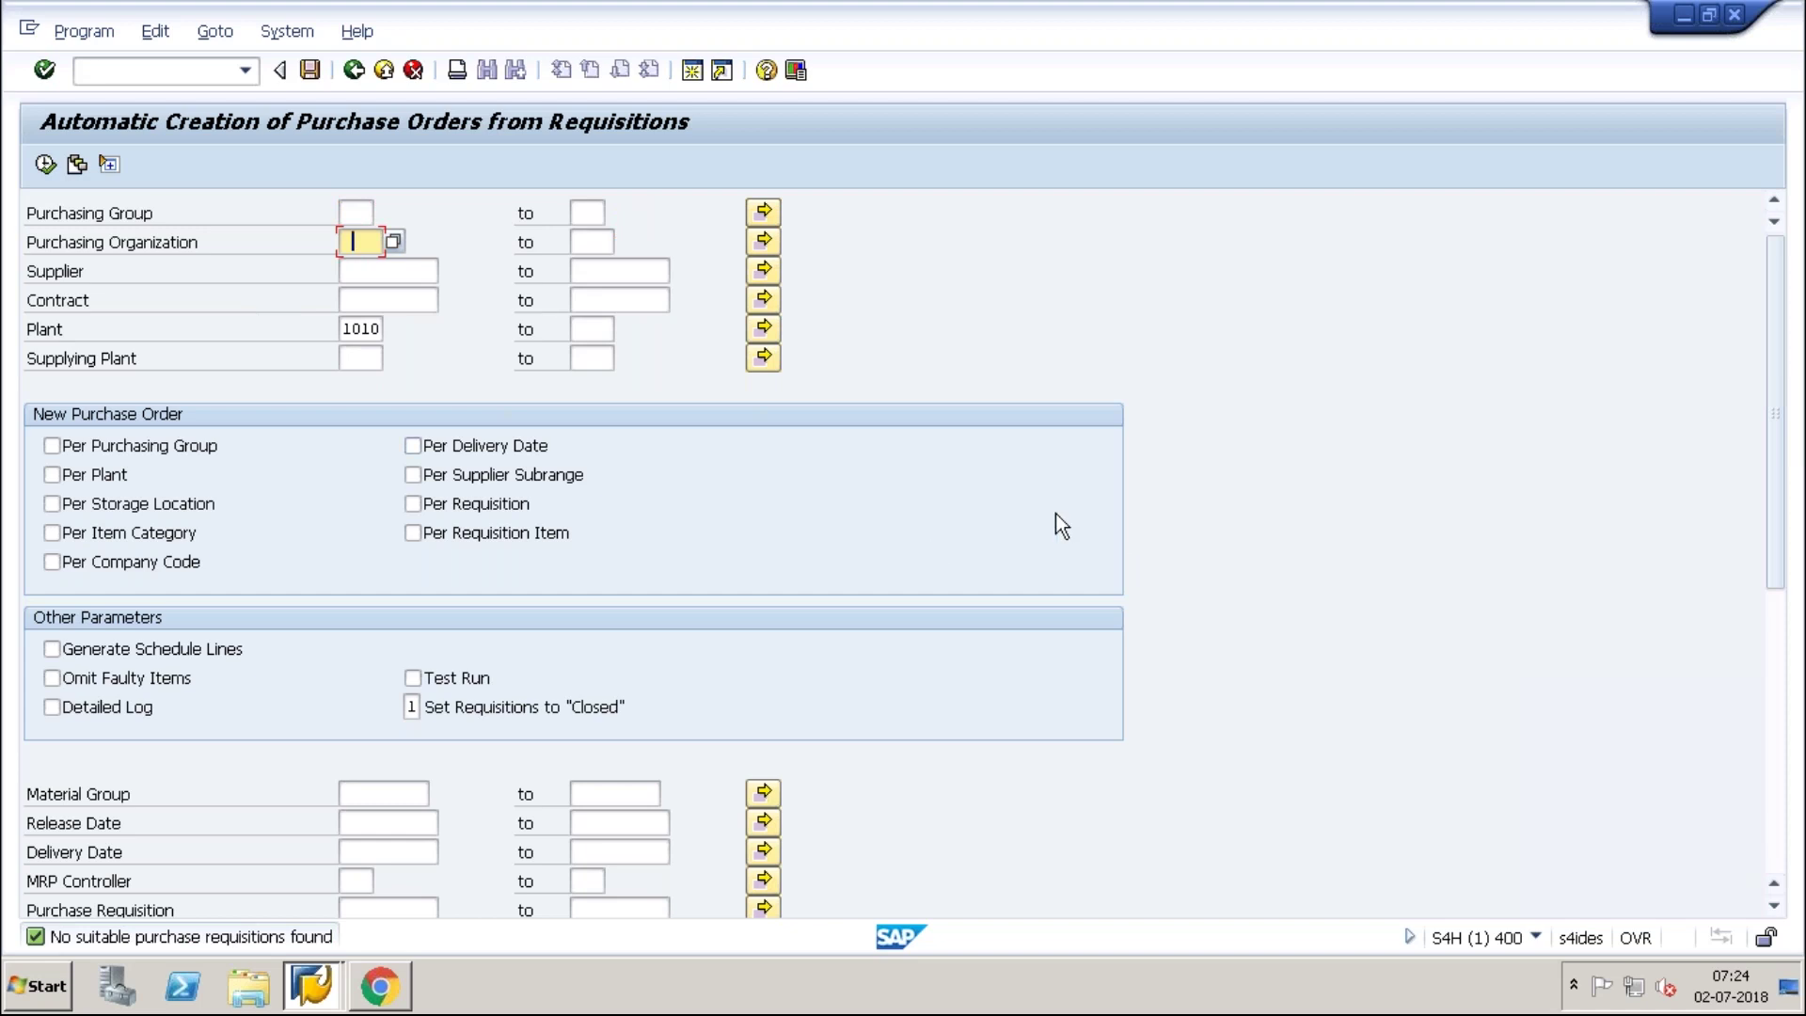
left_click(57, 164)
left_click(353, 331)
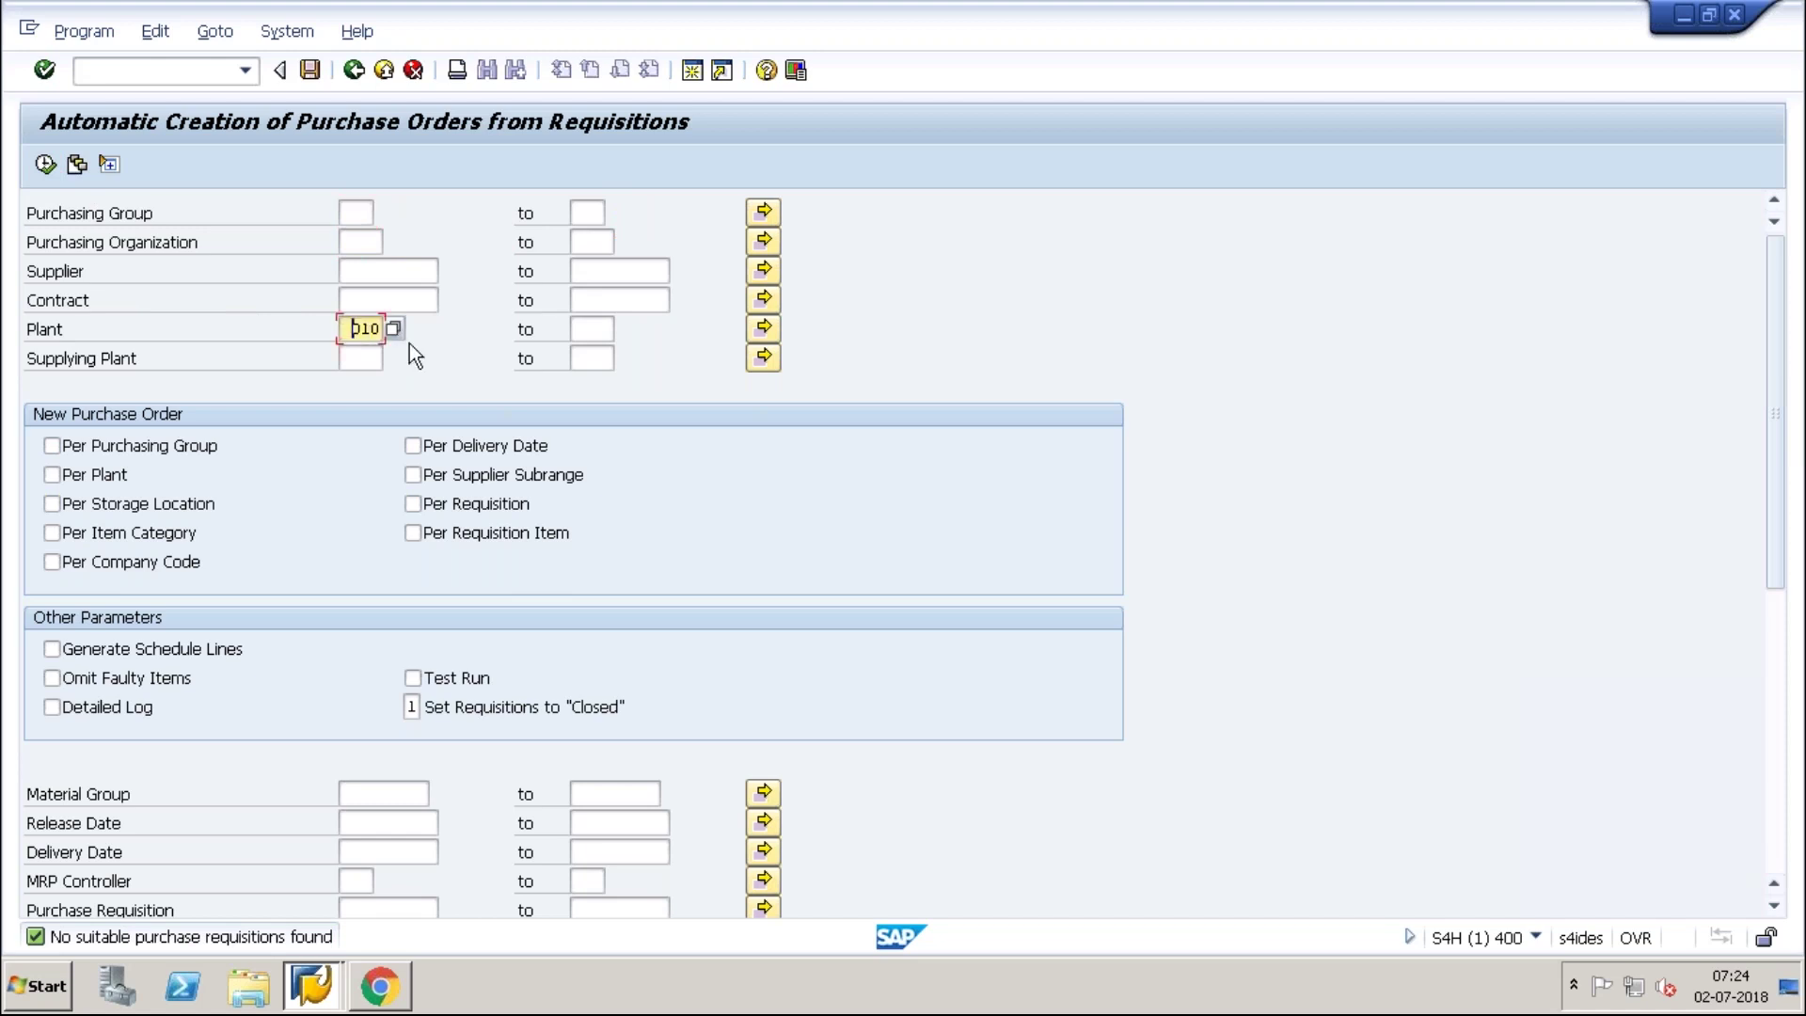
key("Delete")
key("Delete")
key("Delete")
key("Delete")
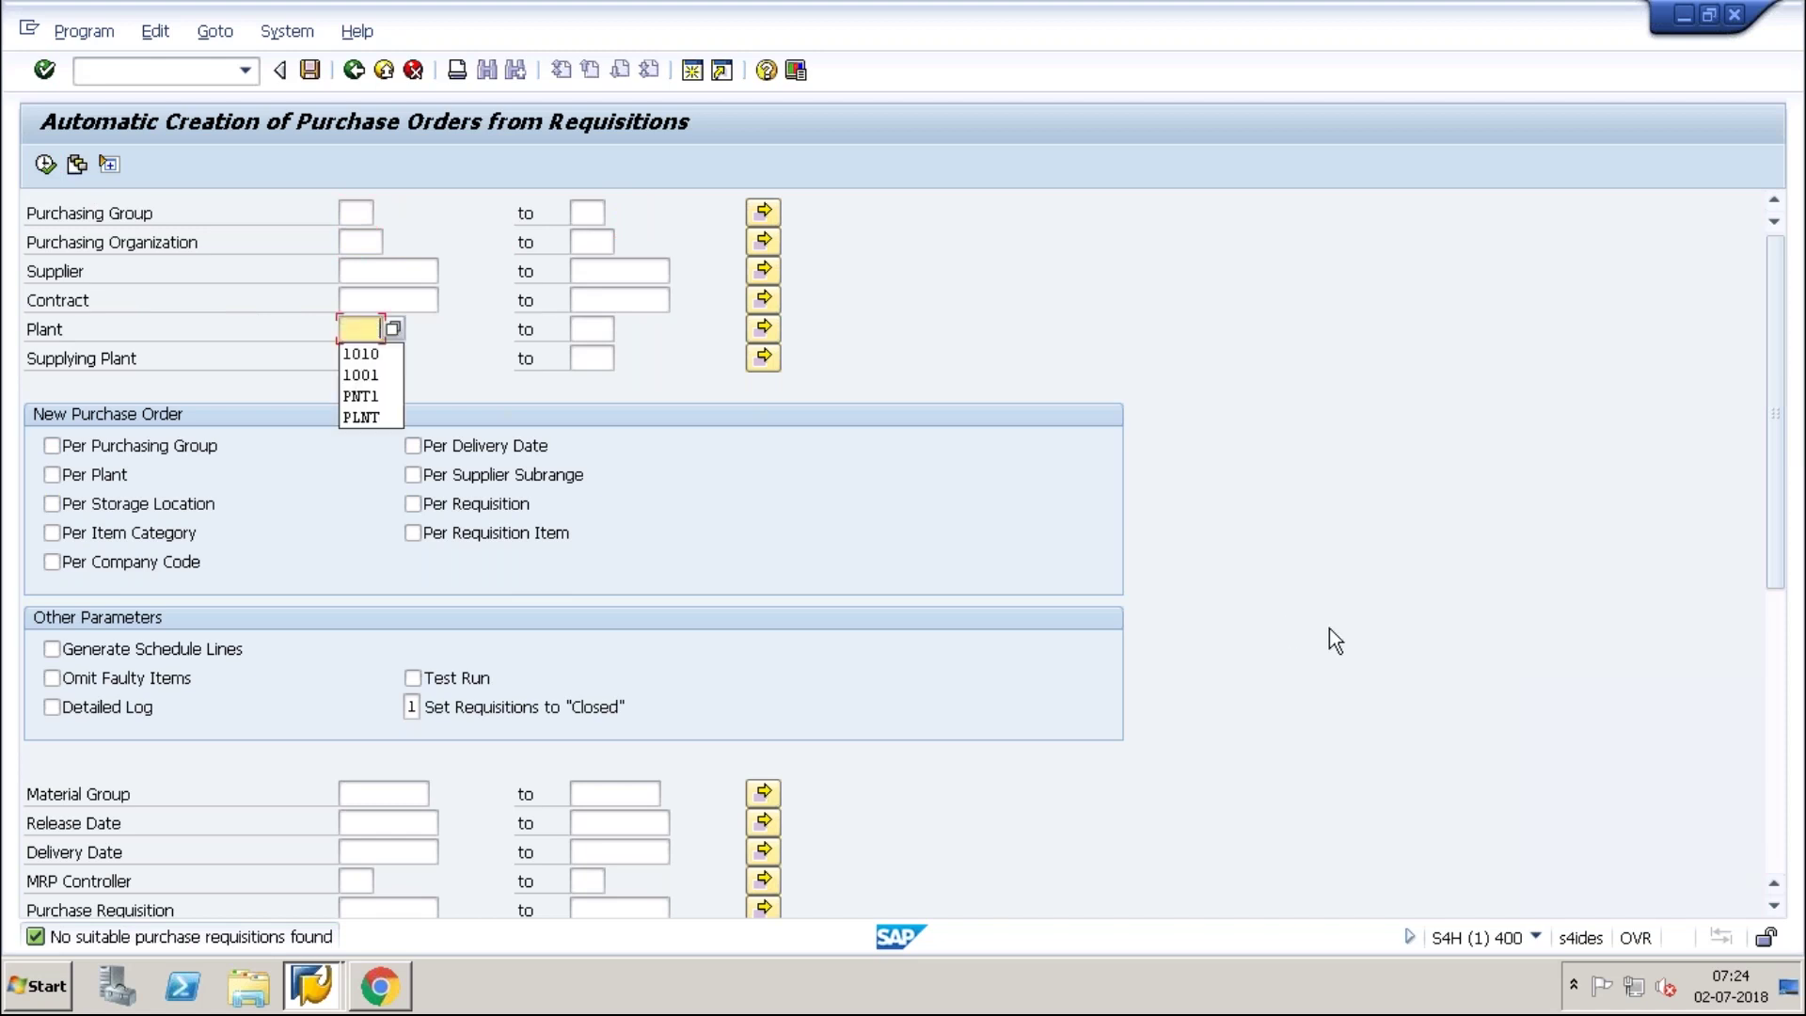
key("Return")
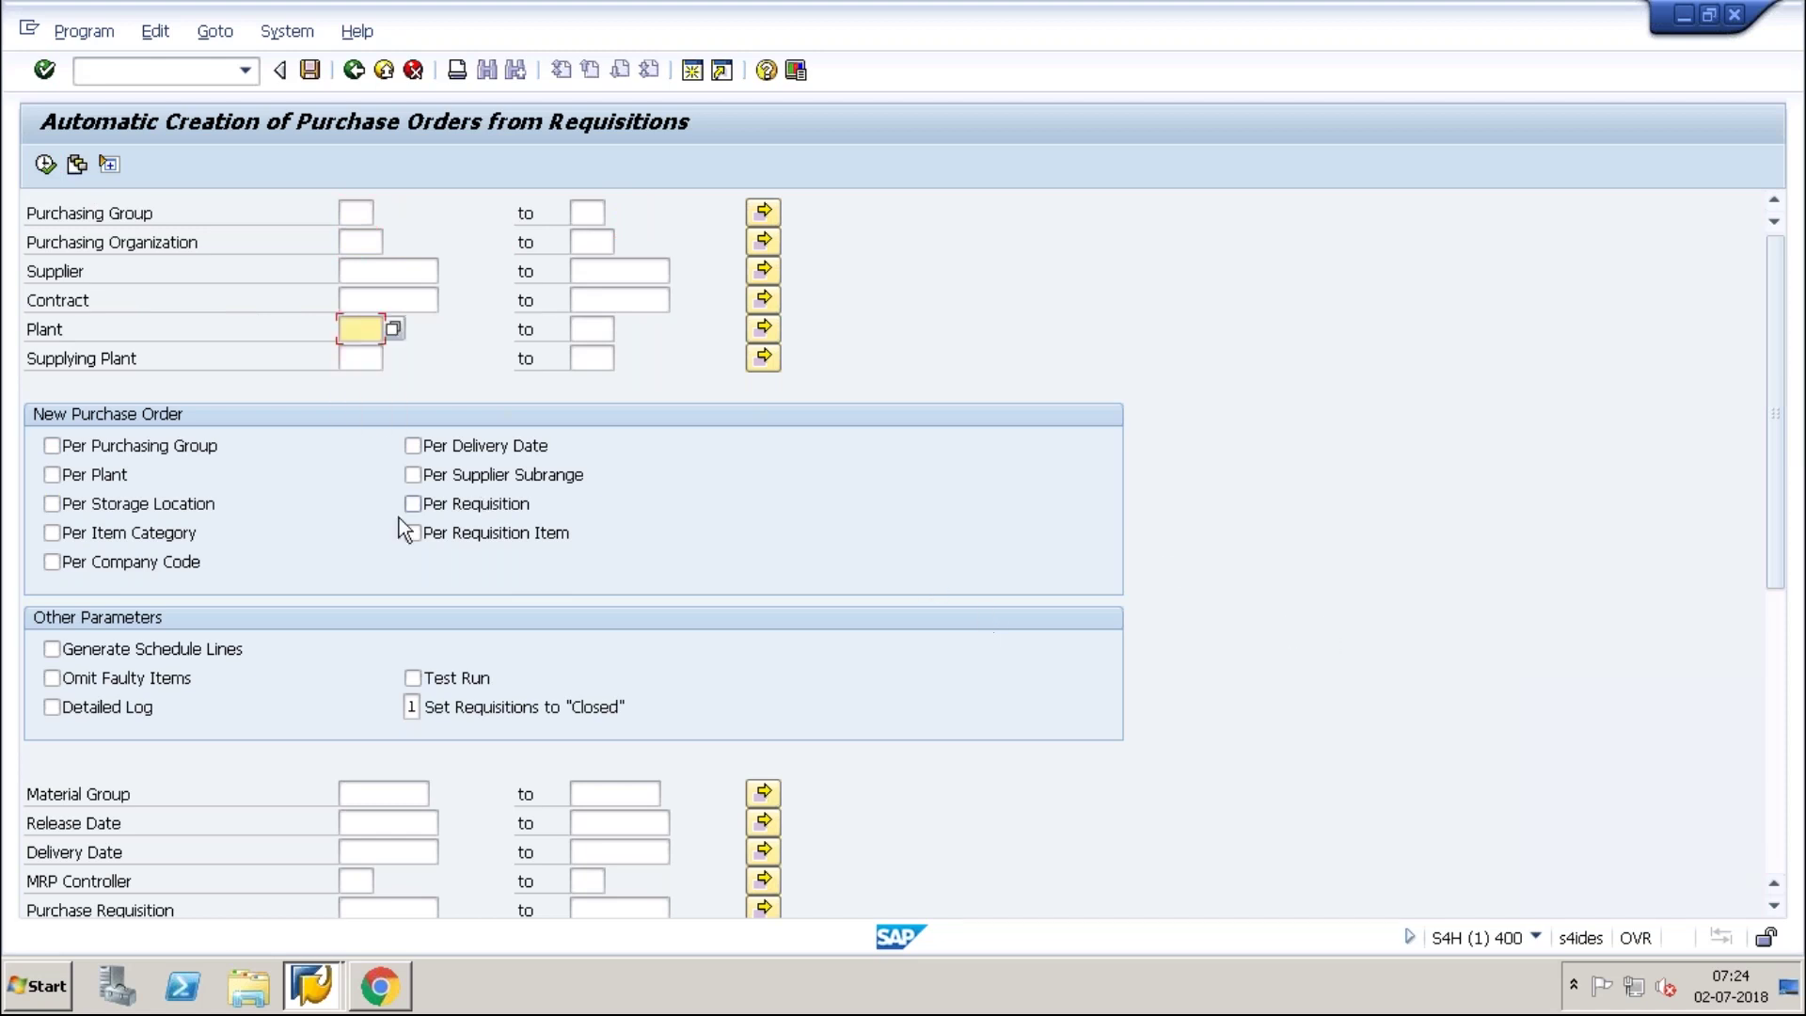
Run the report grouped per requisition, then again grouped per plant.
left_click(488, 503)
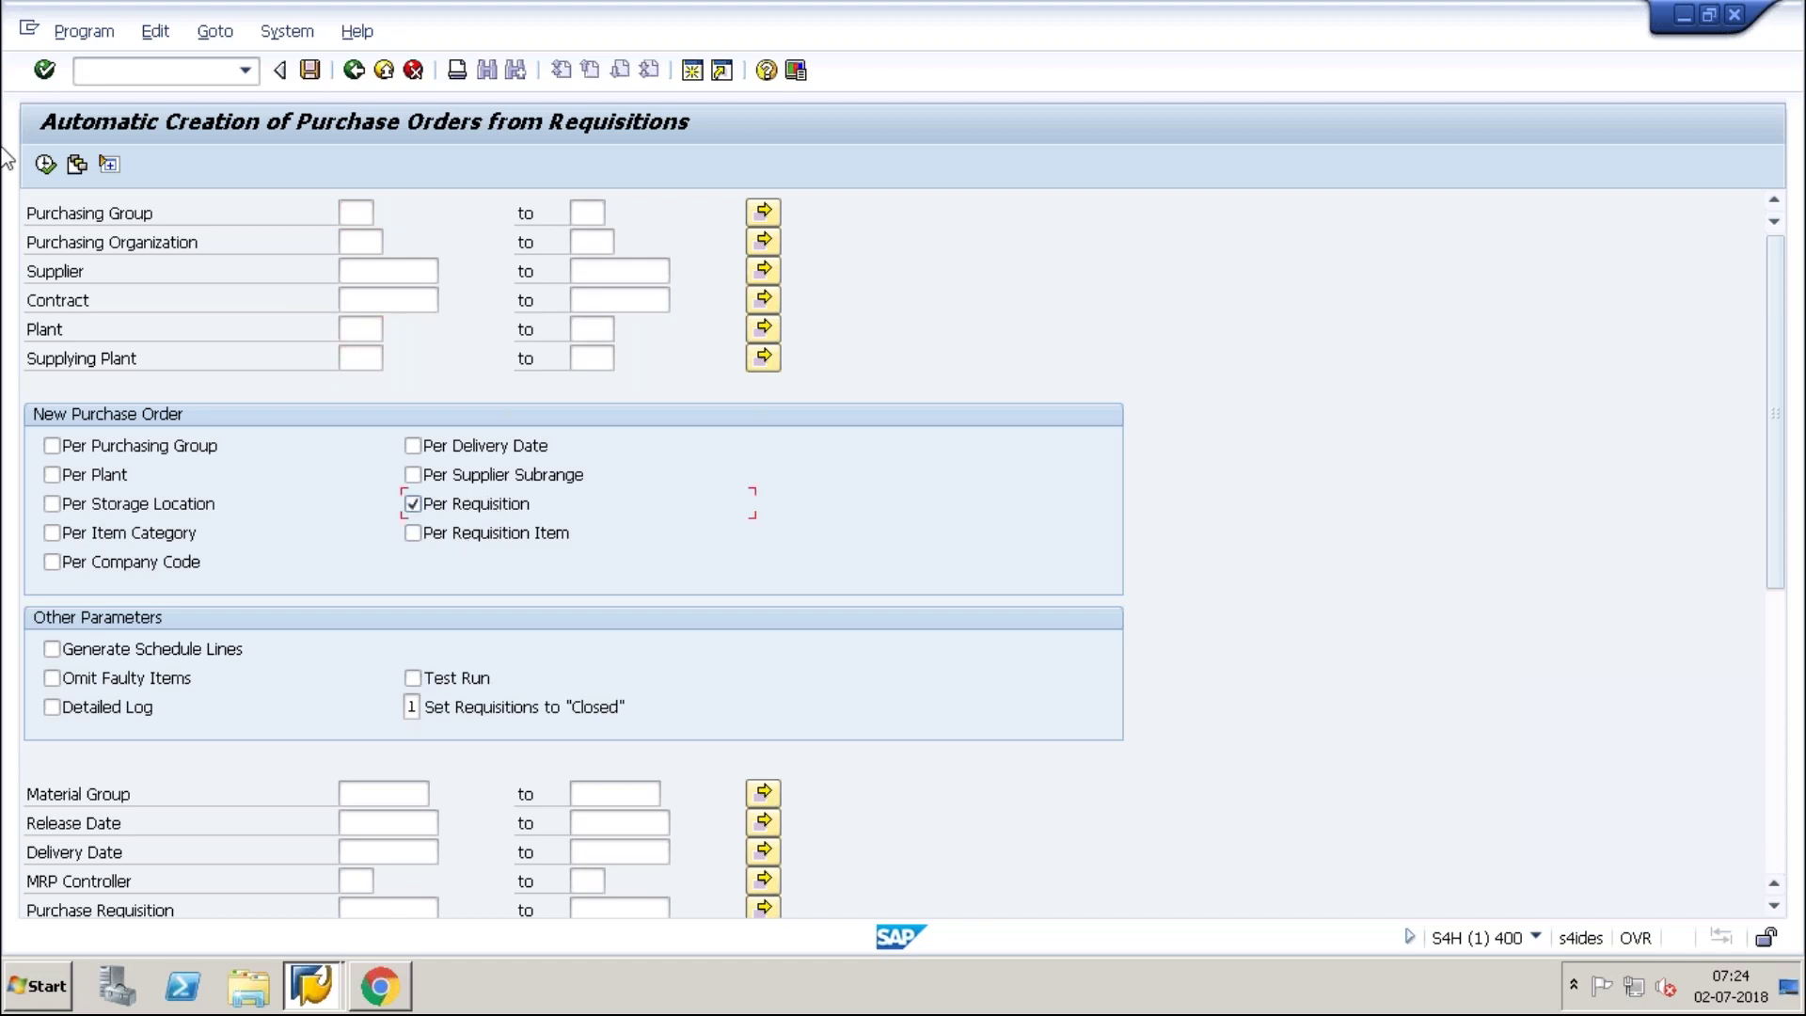
left_click(48, 162)
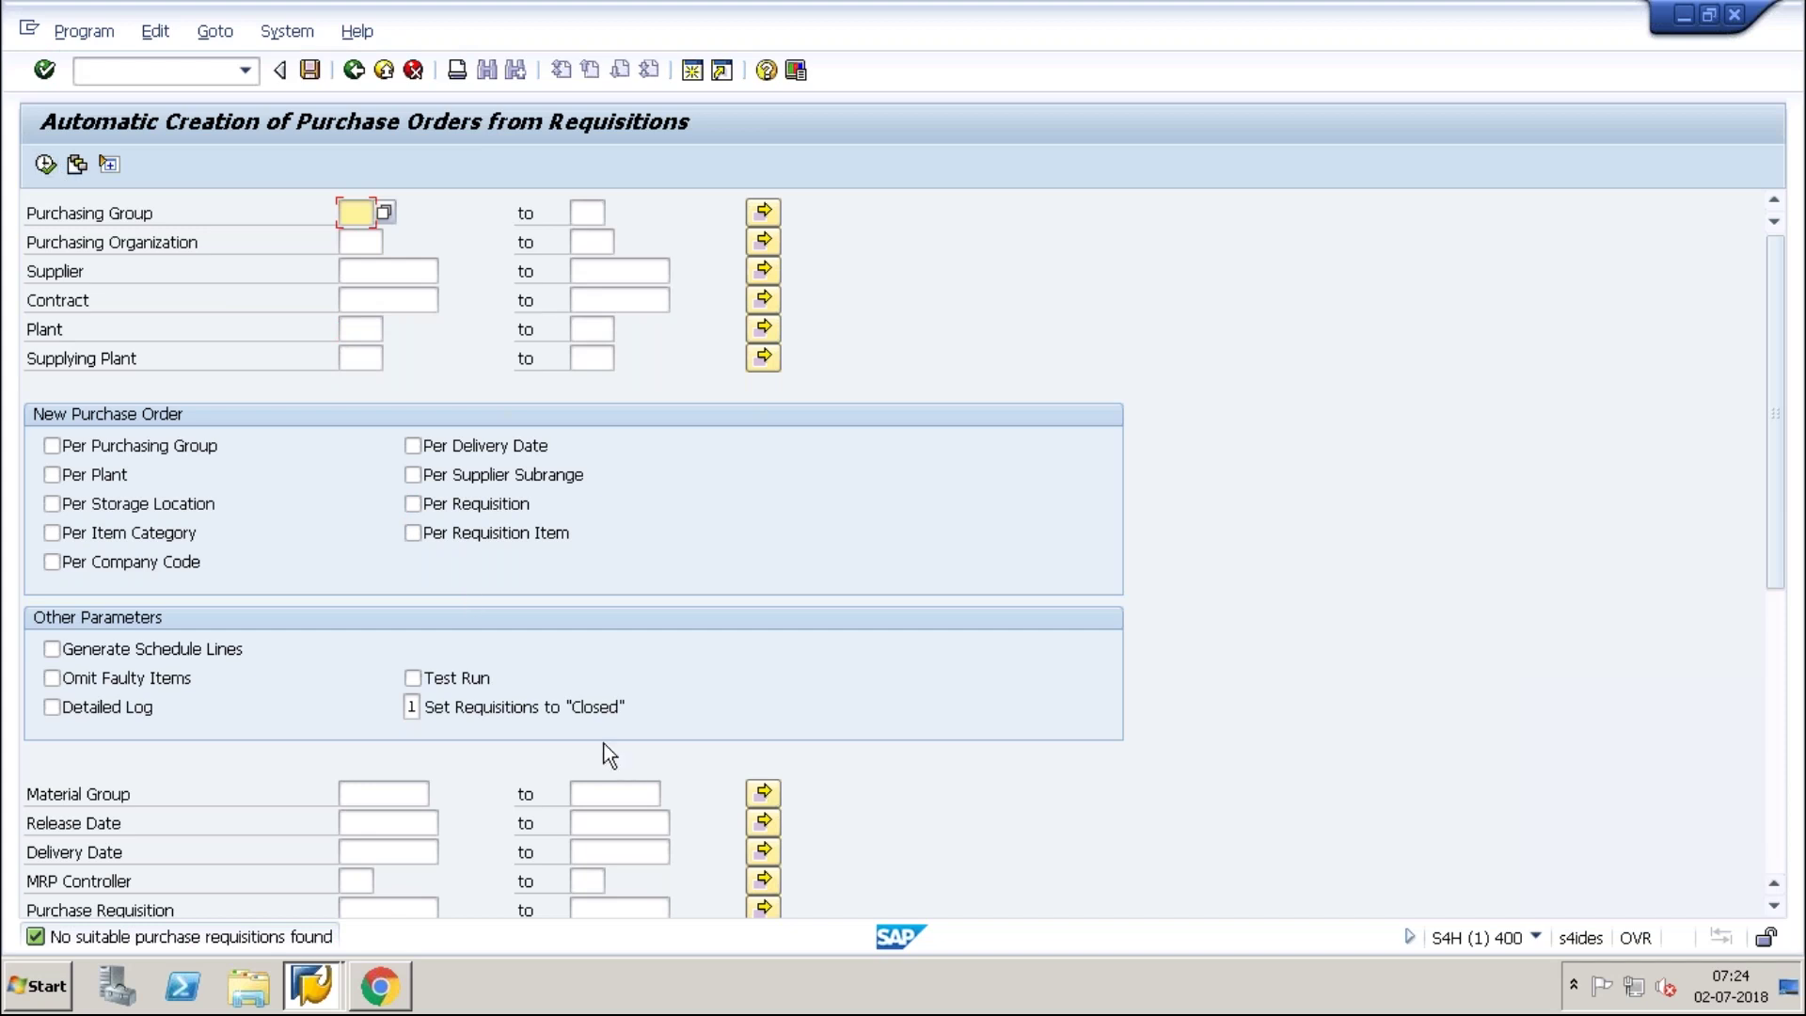
left_click(76, 473)
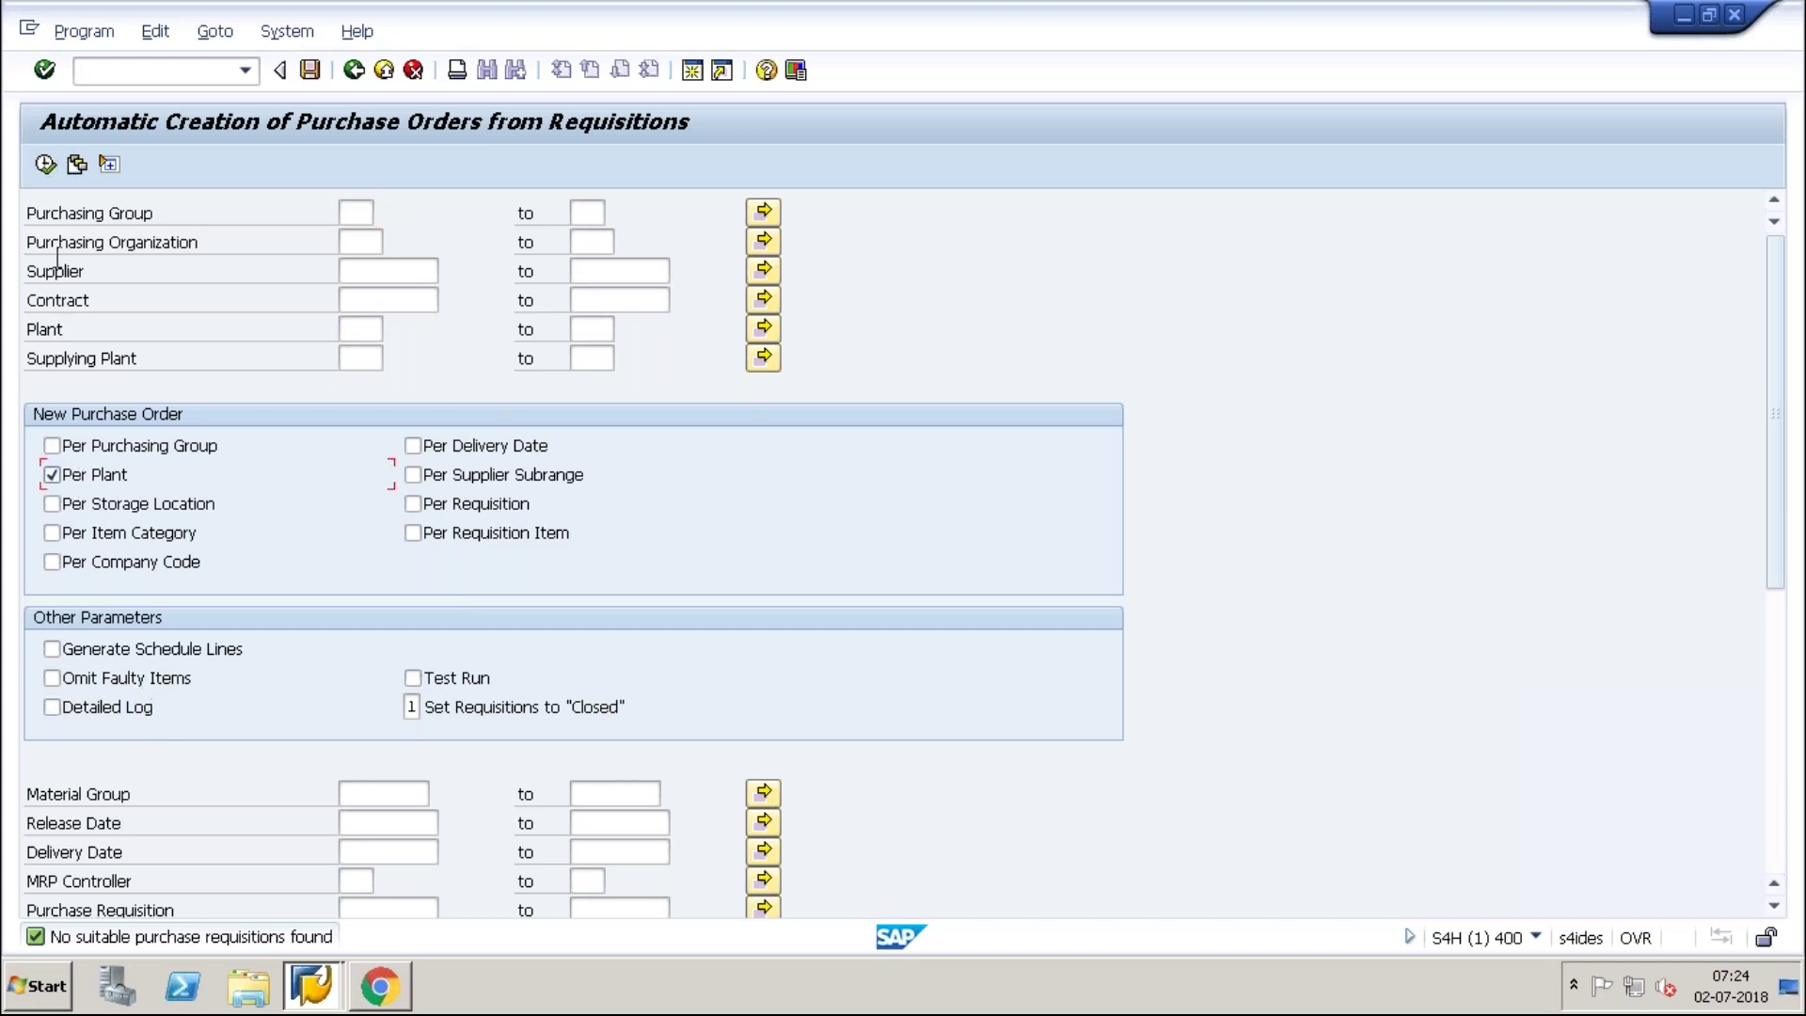
left_click(47, 162)
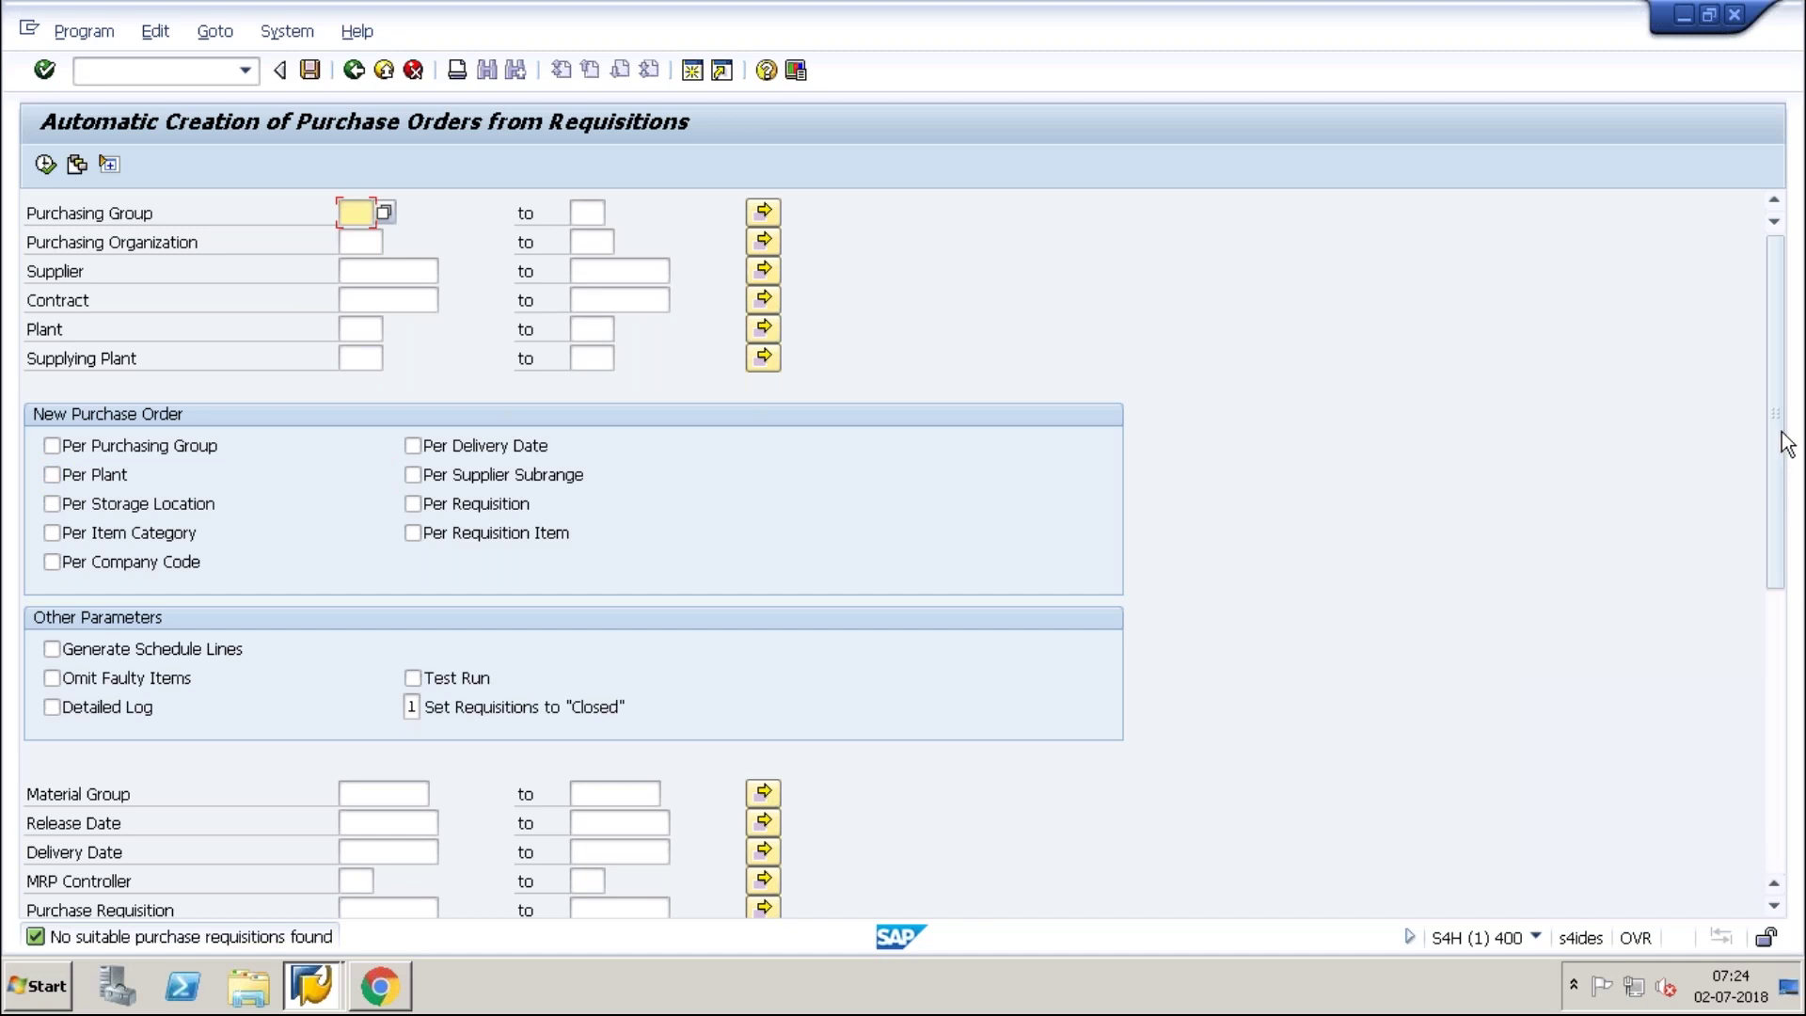
Run the report restricted to purchase requisition 10001444.
left_click_drag(1781, 455, 1795, 713)
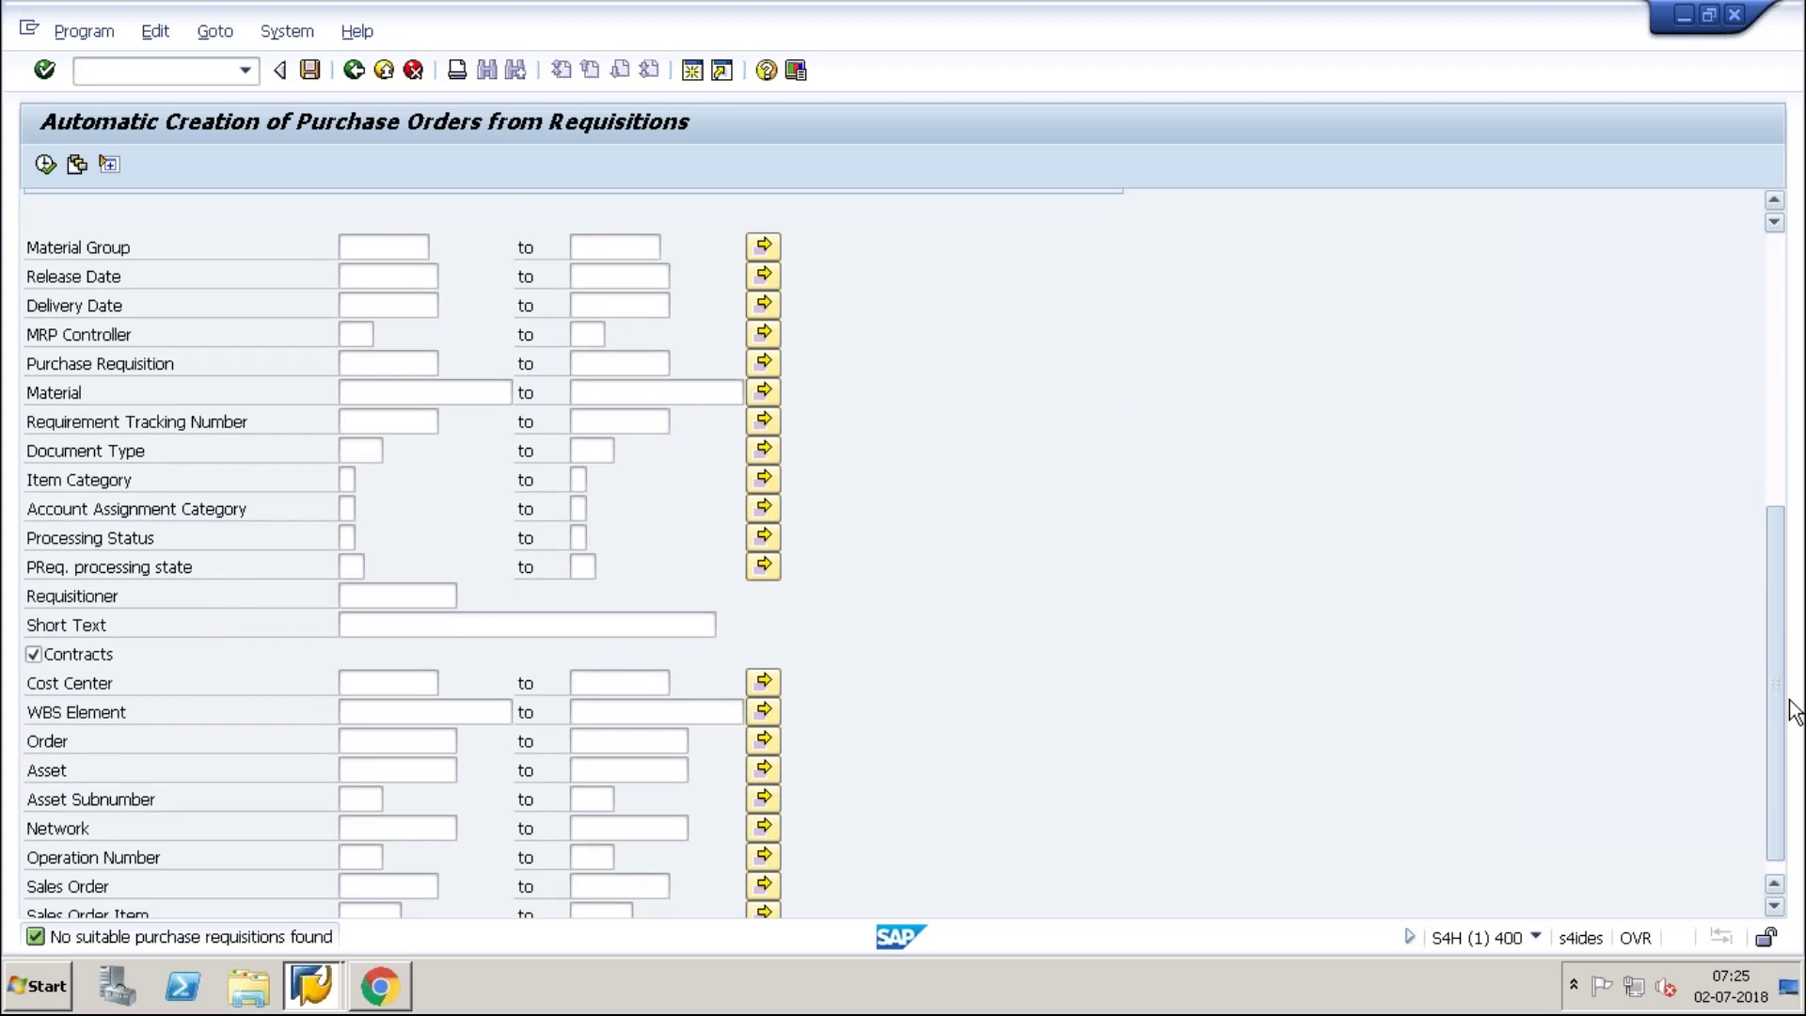
left_click(435, 361)
type("10")
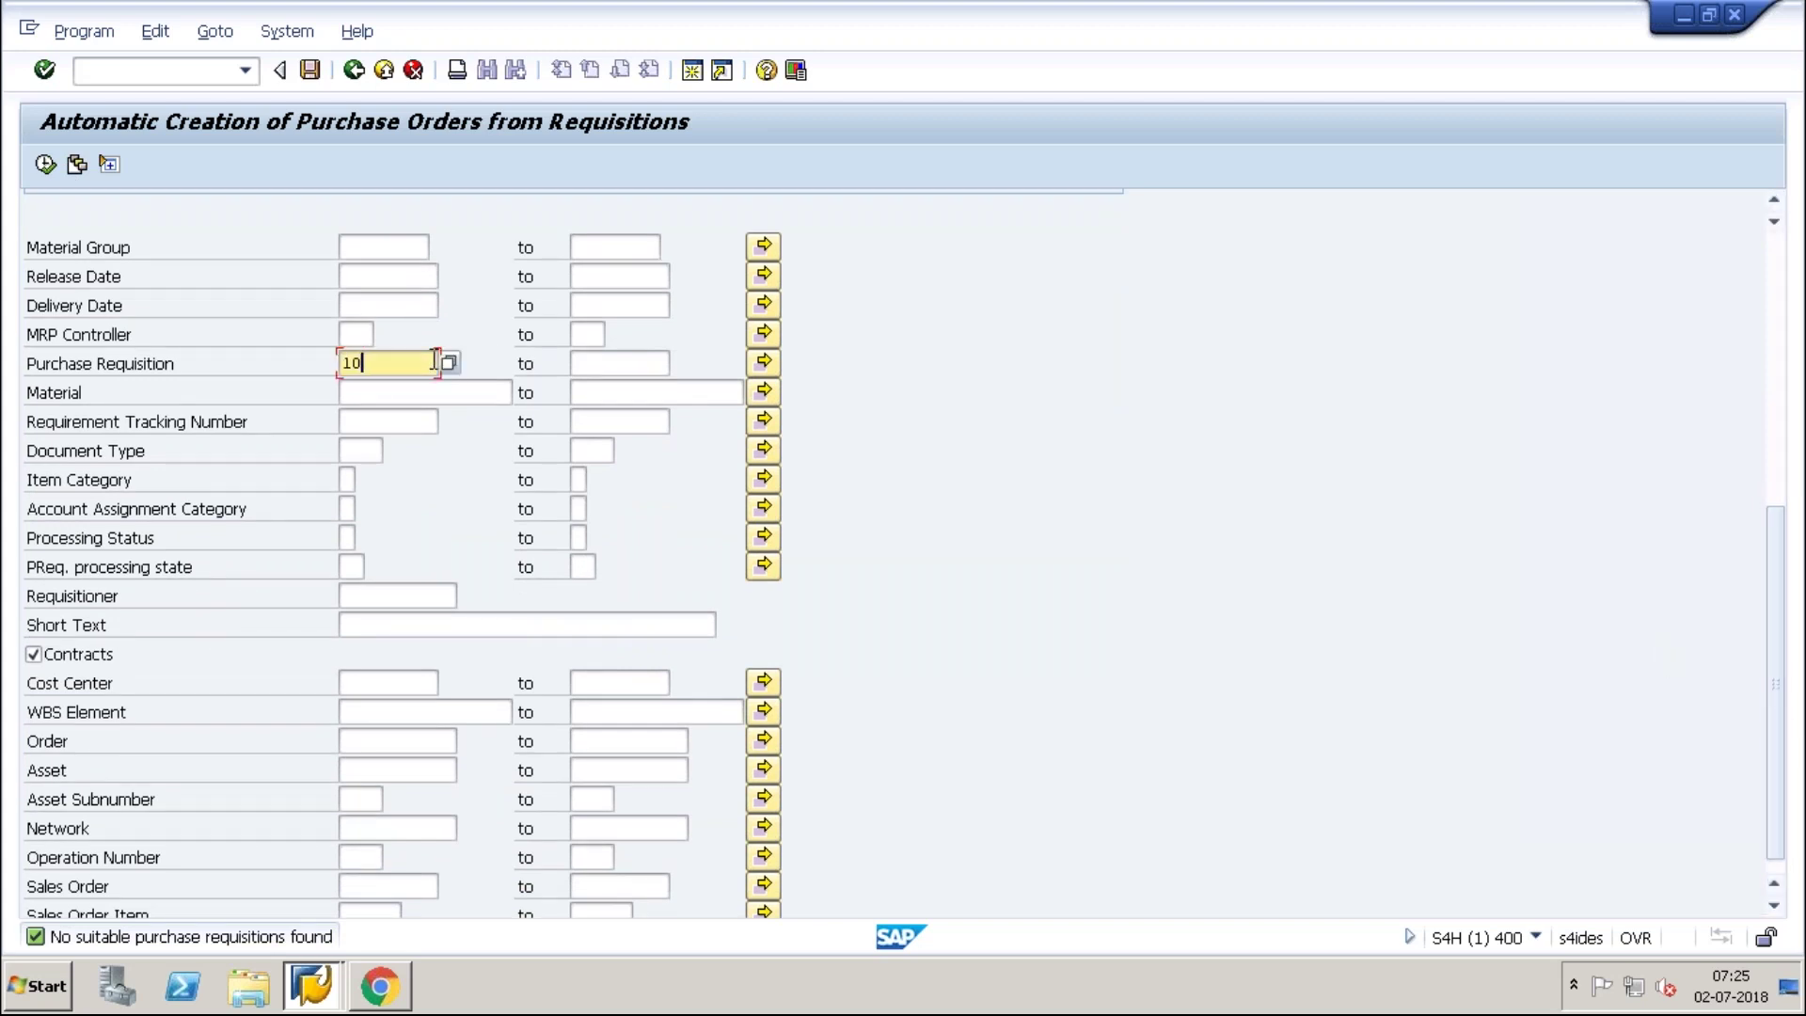
type("001444")
left_click(48, 161)
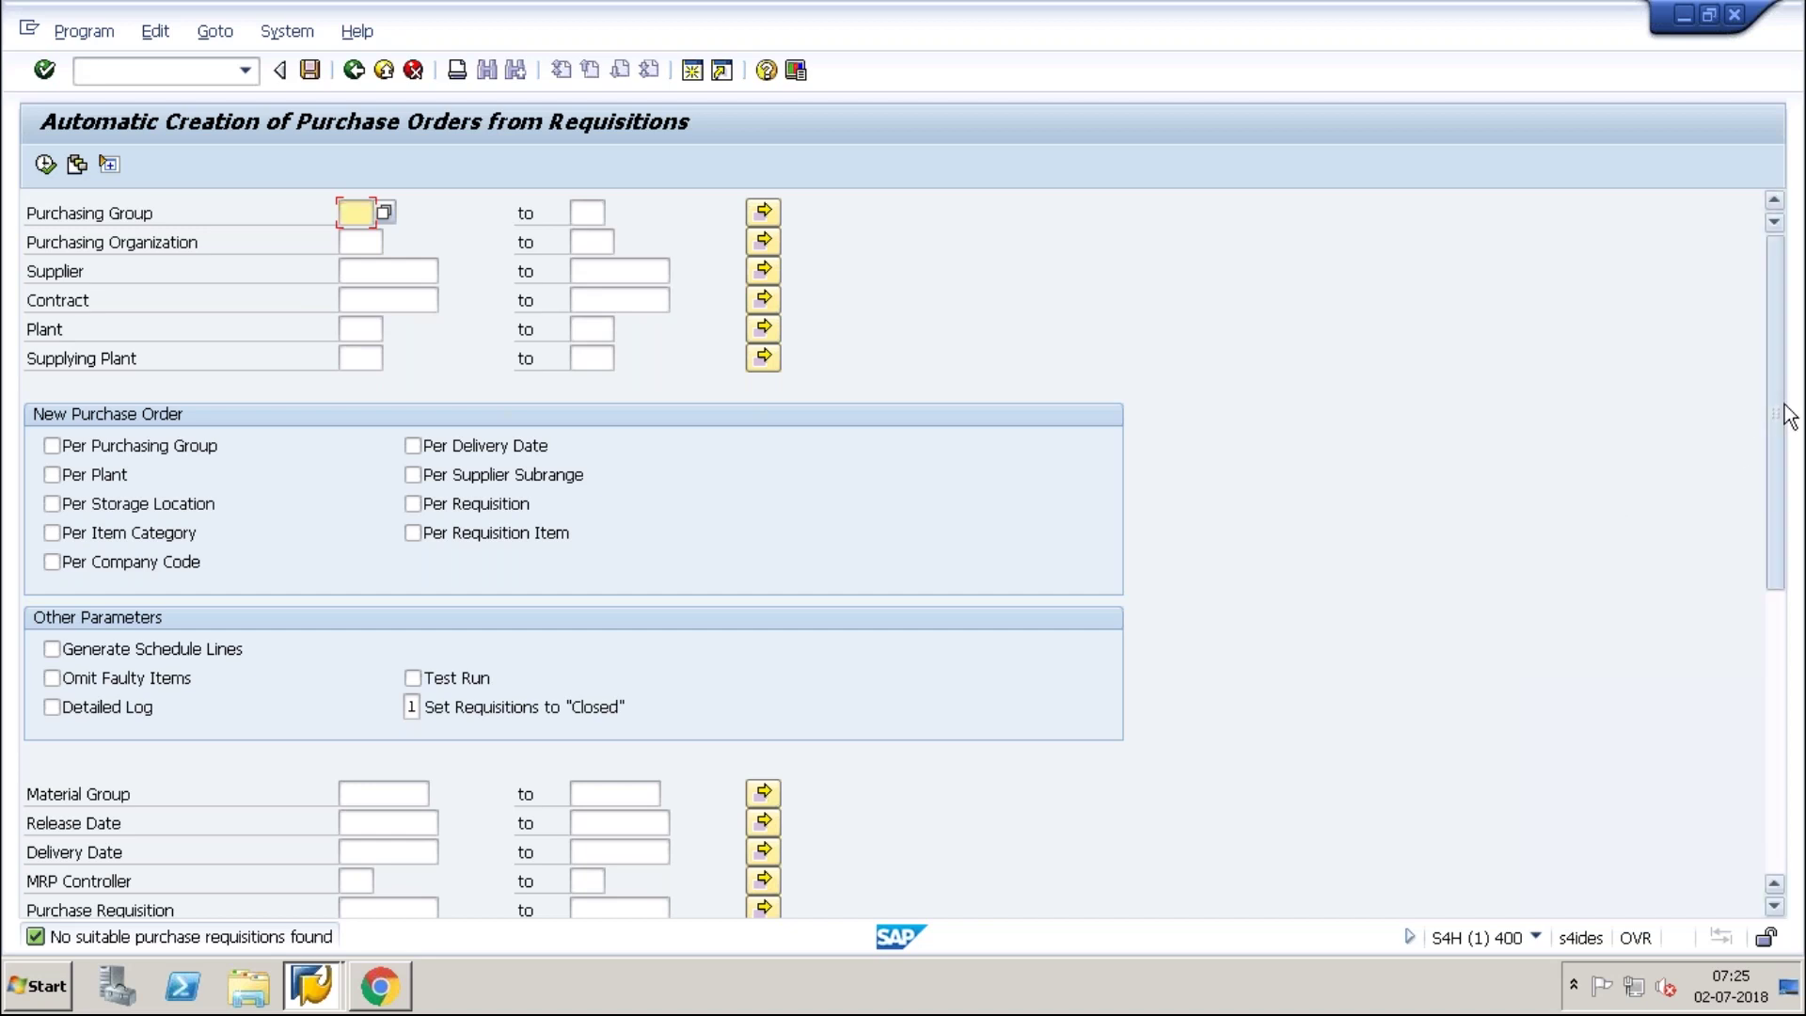
Tick Detailed Log, untick Contracts, and rerun for requisition 10001444.
scroll(1785, 468, "down", 1)
scroll(1785, 467, "down", 5)
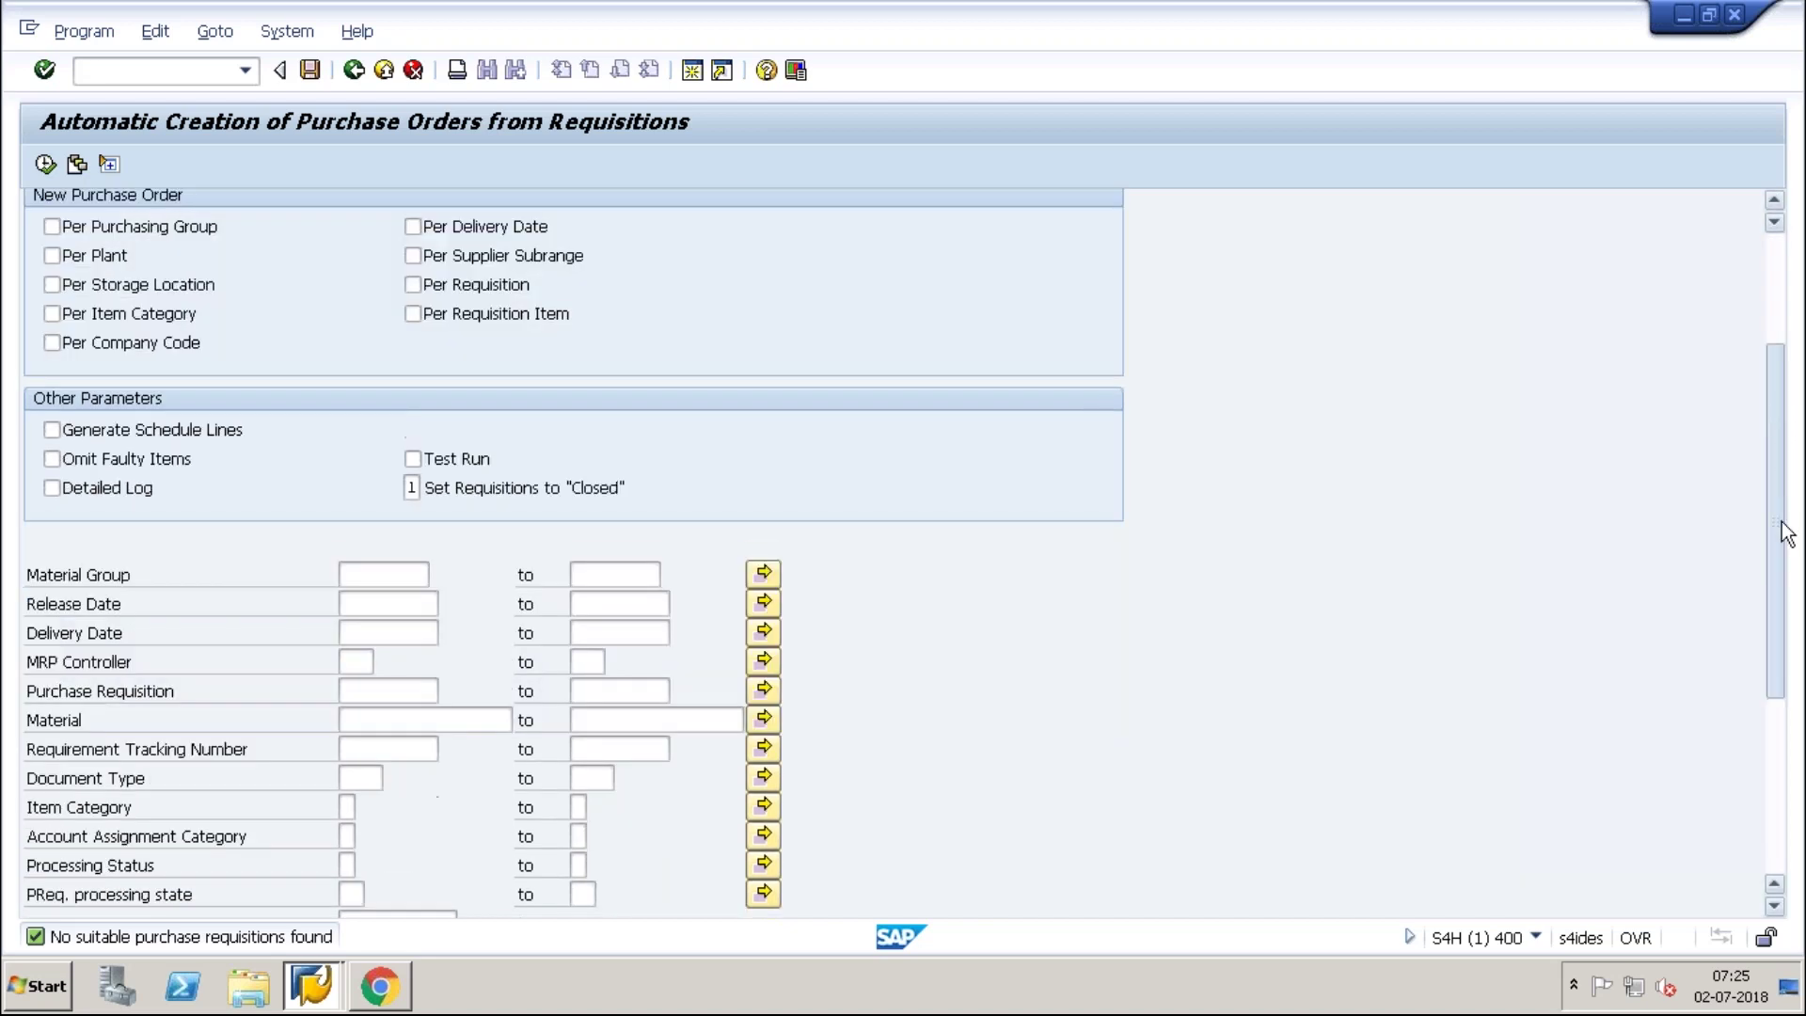
left_click(411, 474)
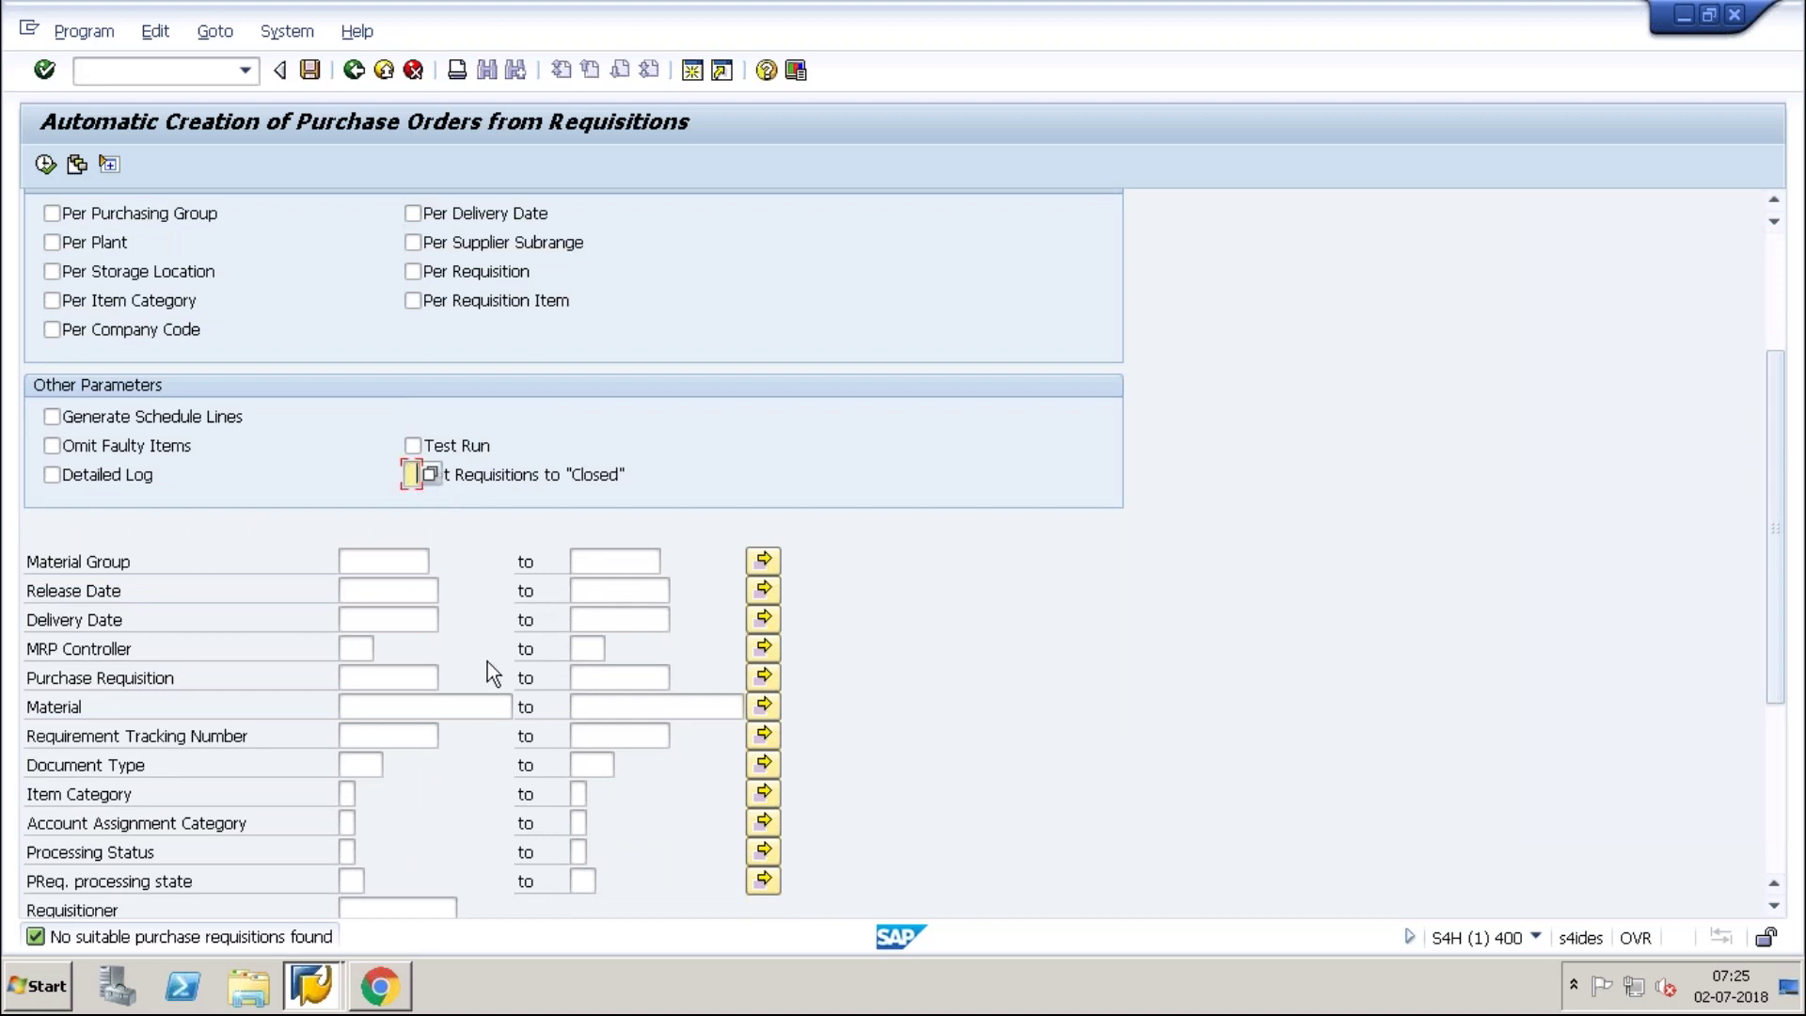
left_click(73, 476)
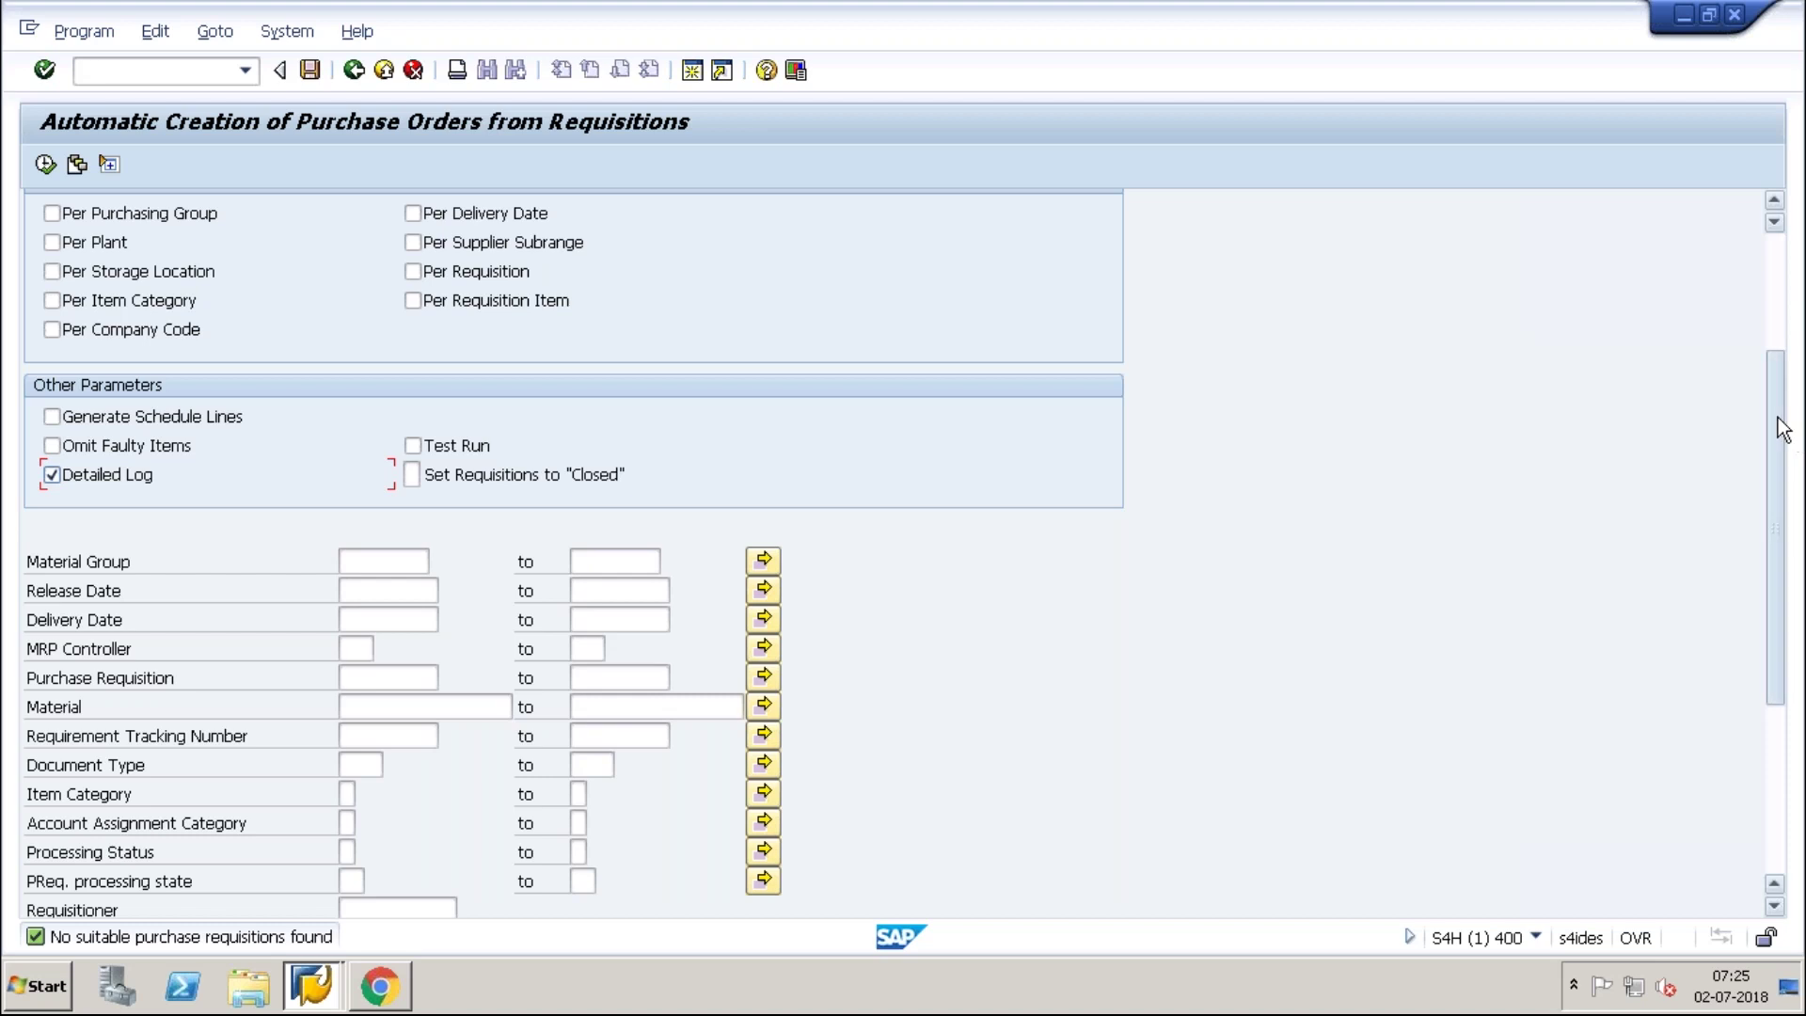
left_click_drag(1782, 439, 1785, 618)
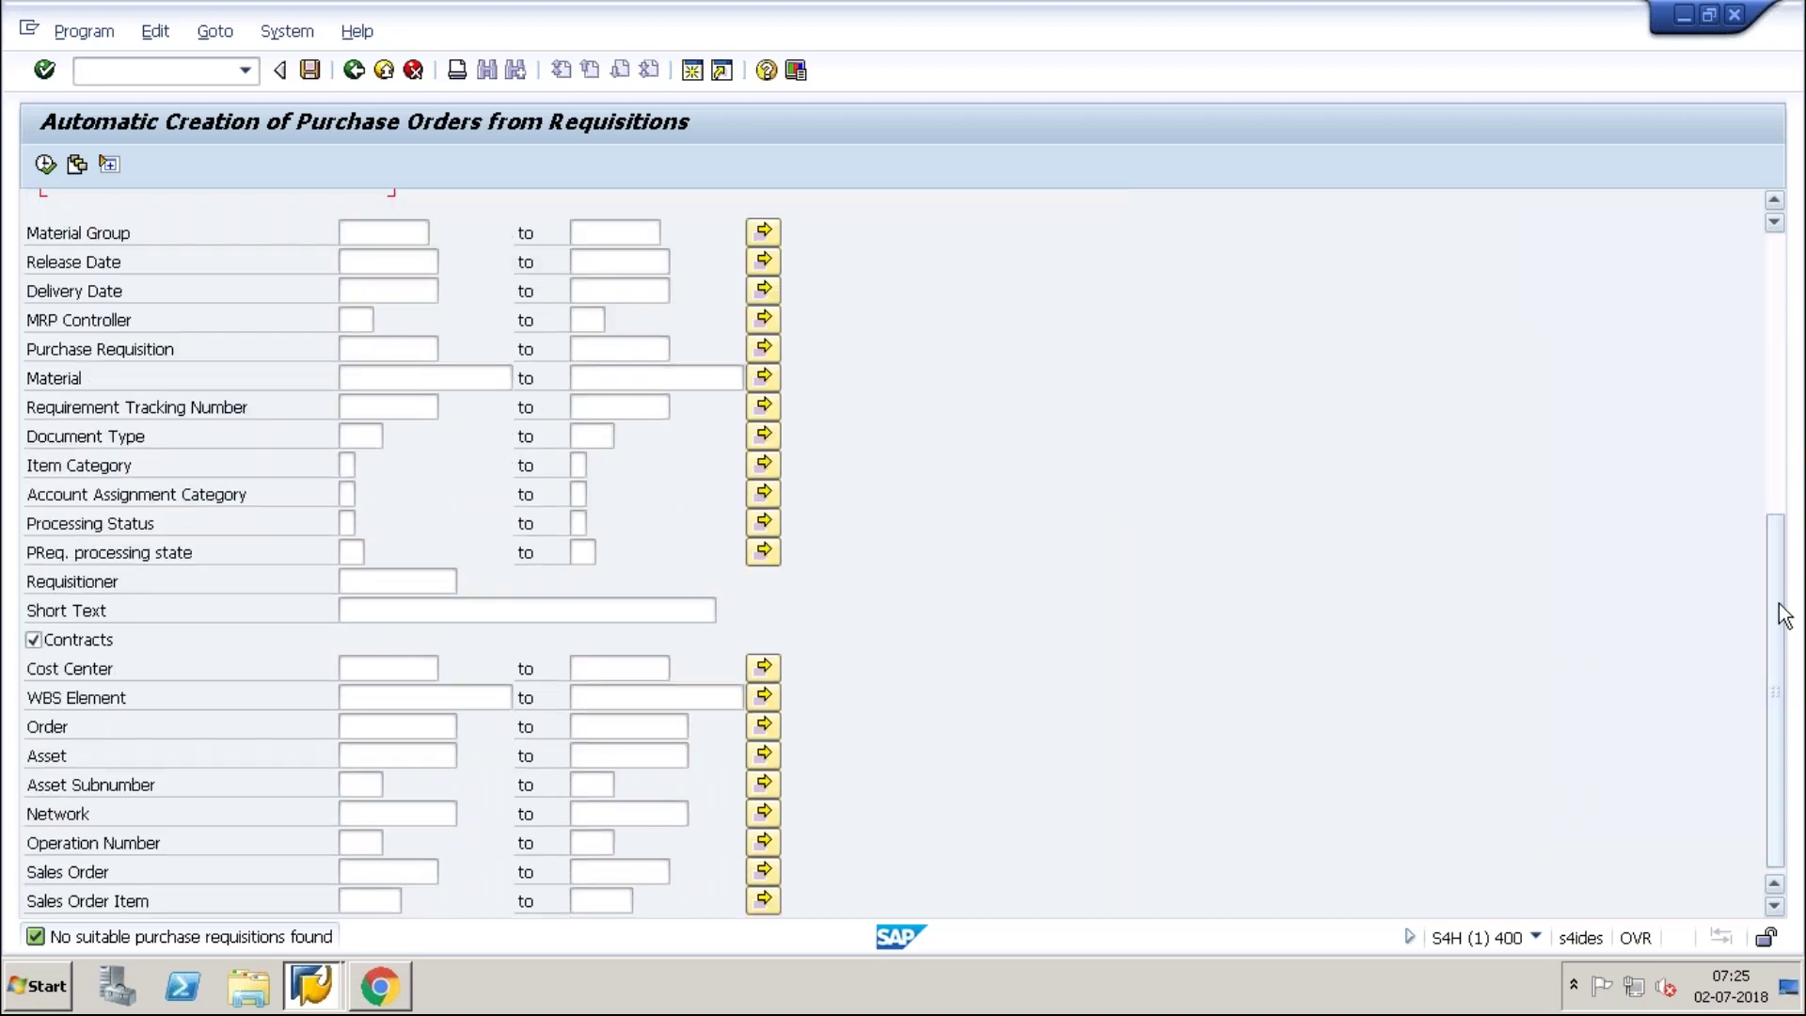
left_click(59, 641)
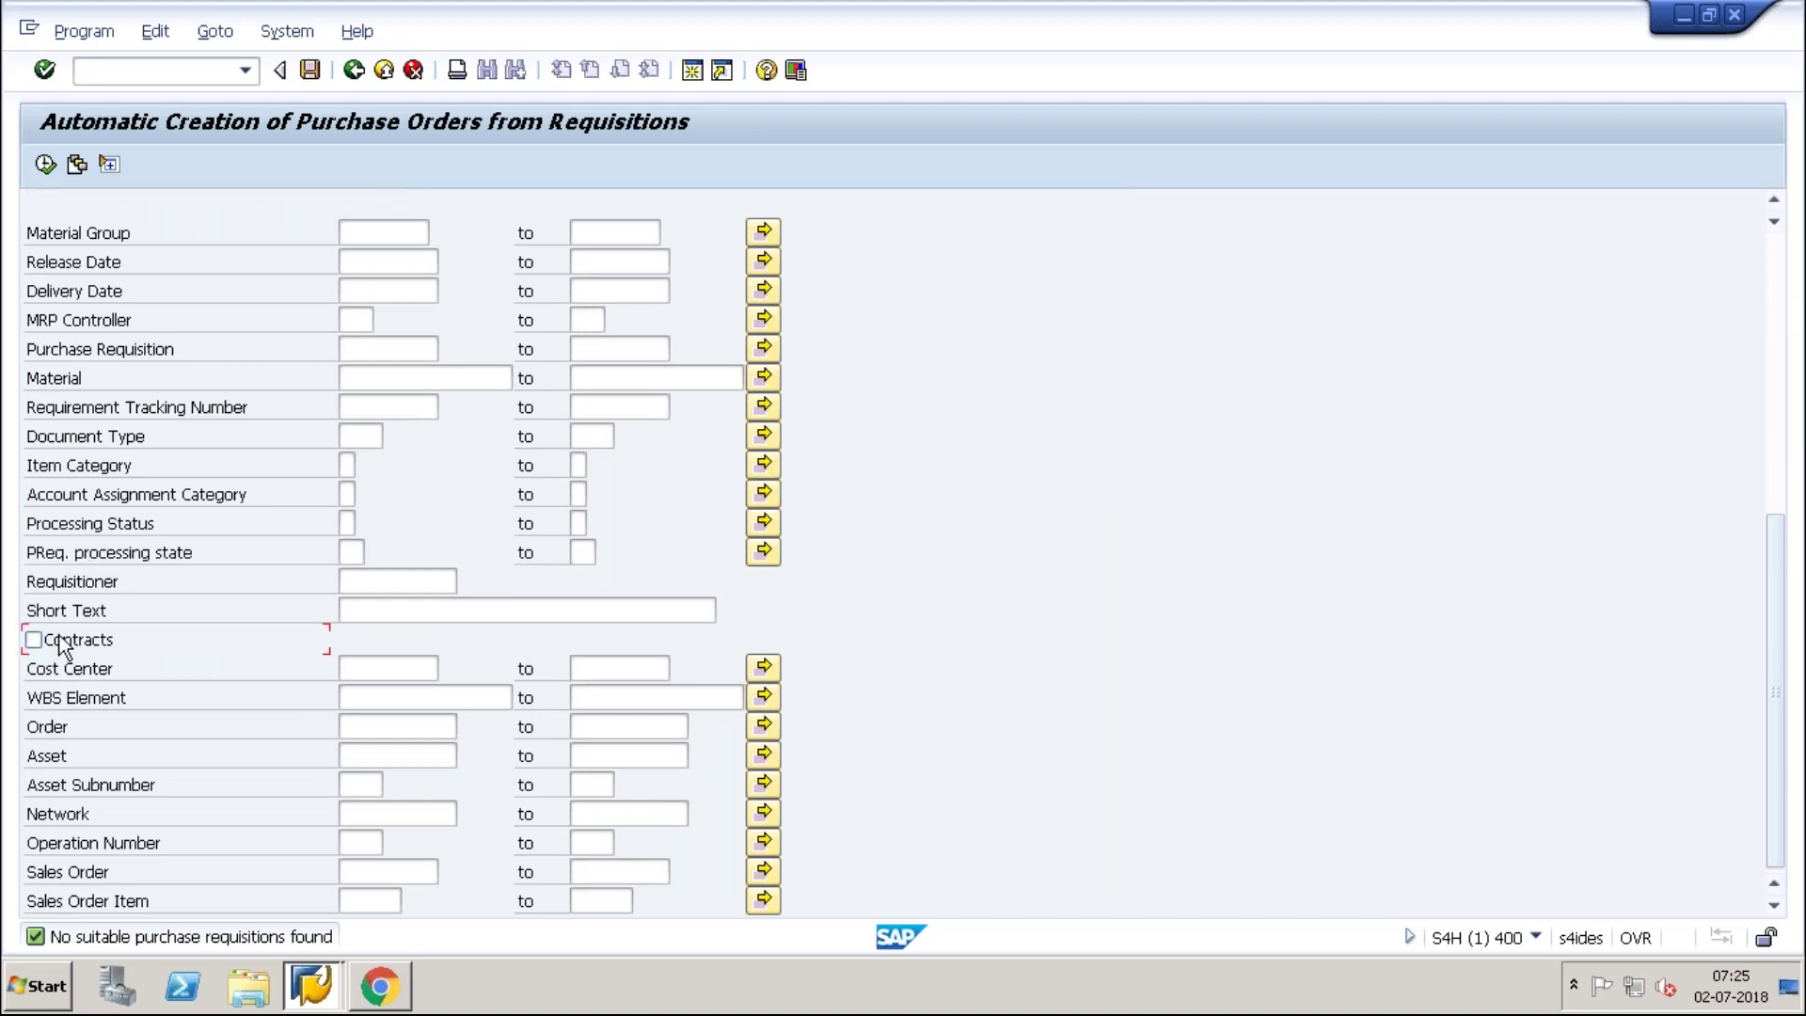
left_click(372, 349)
type("1000")
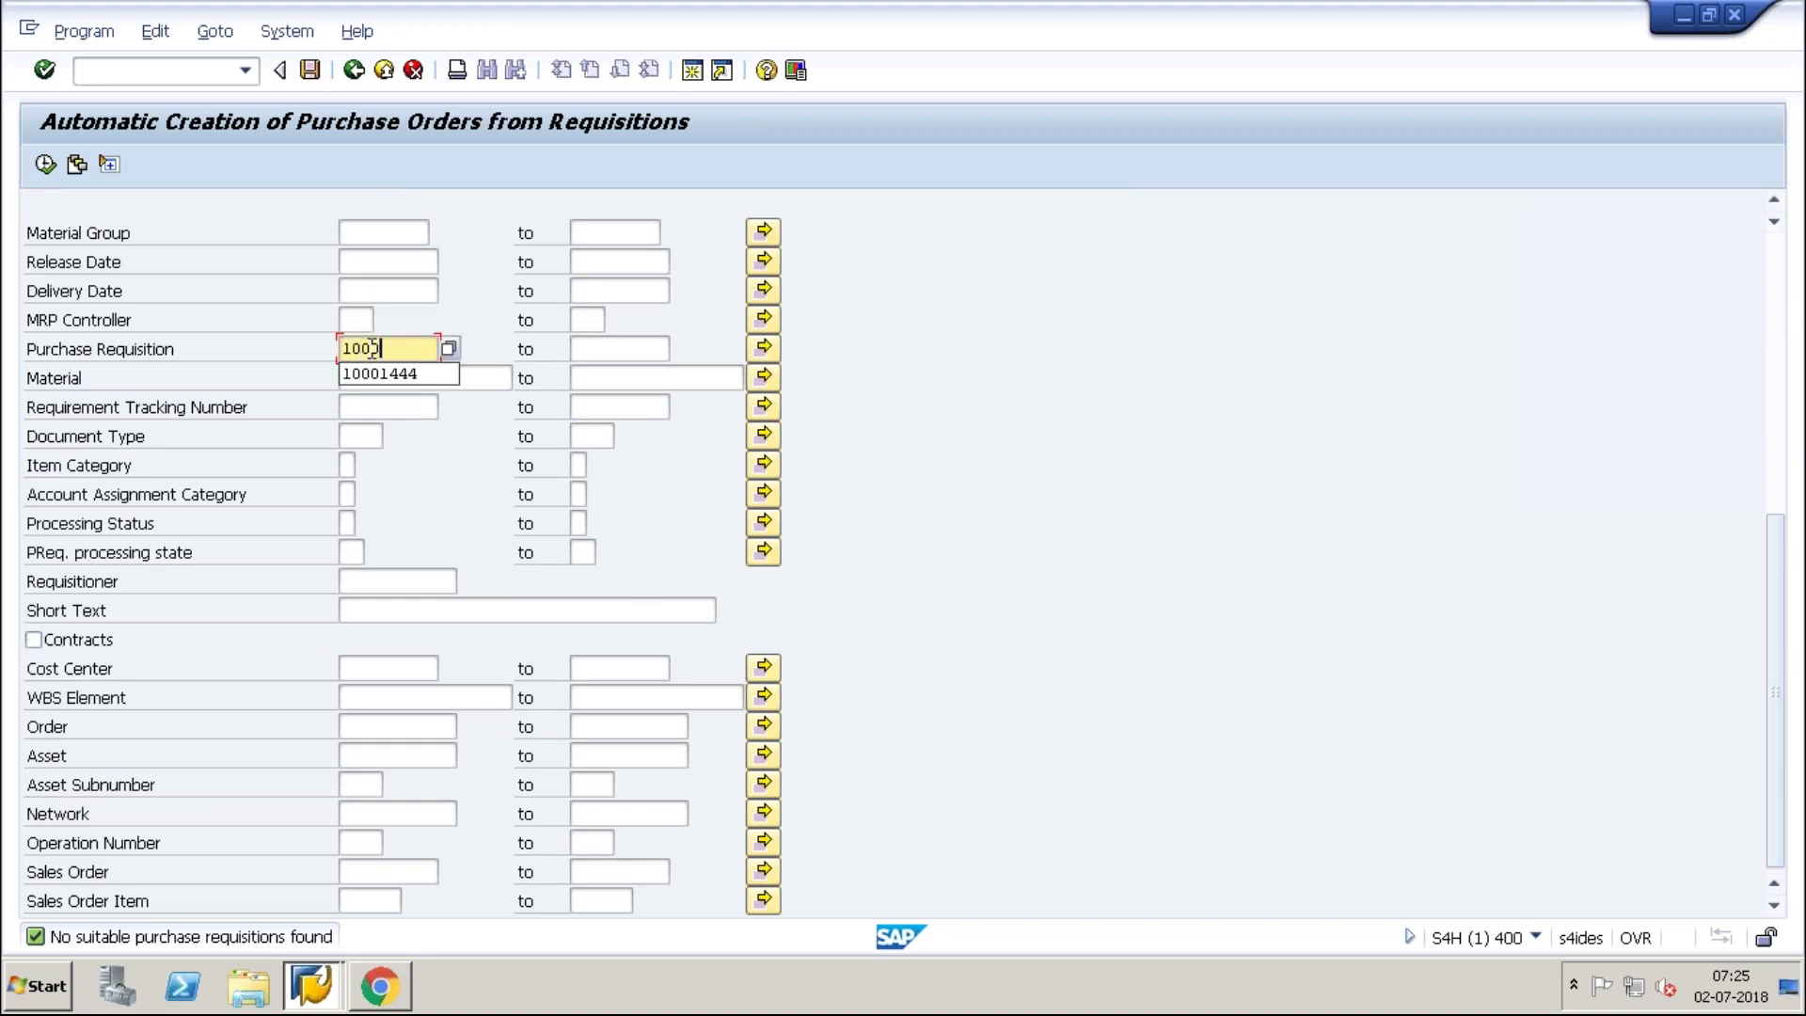
left_click(376, 376)
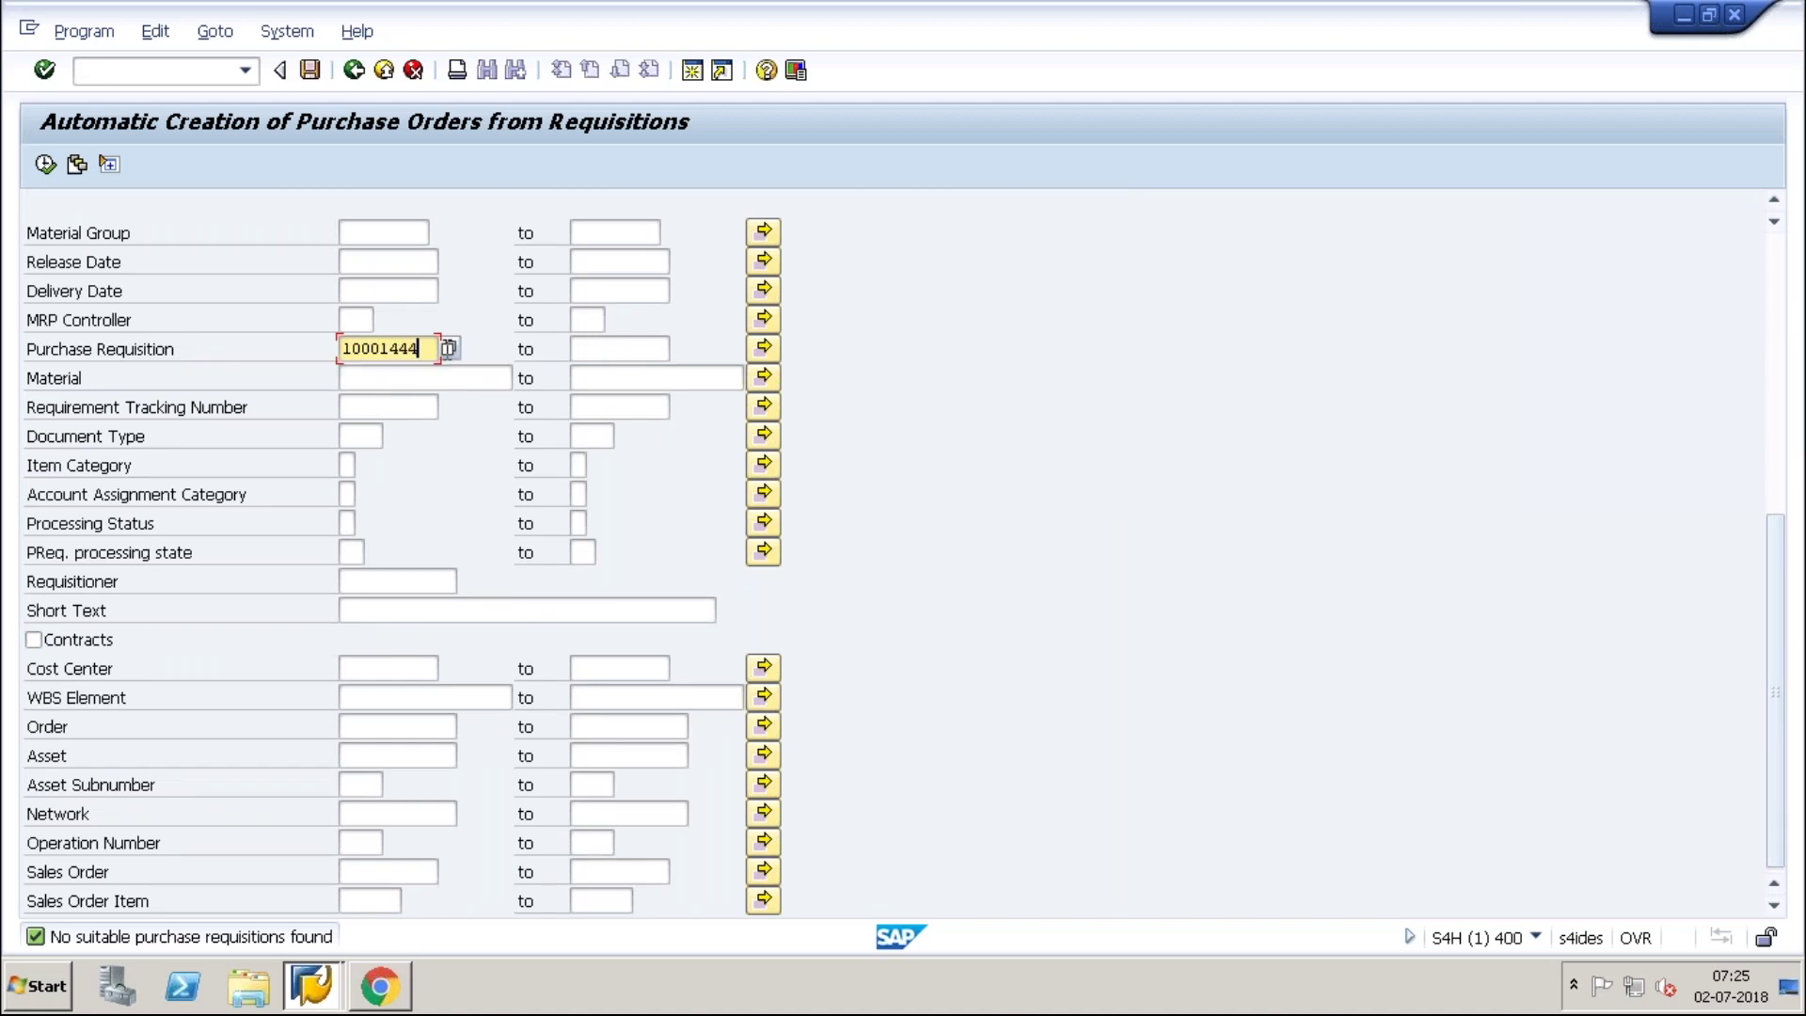
type("4")
left_click(51, 167)
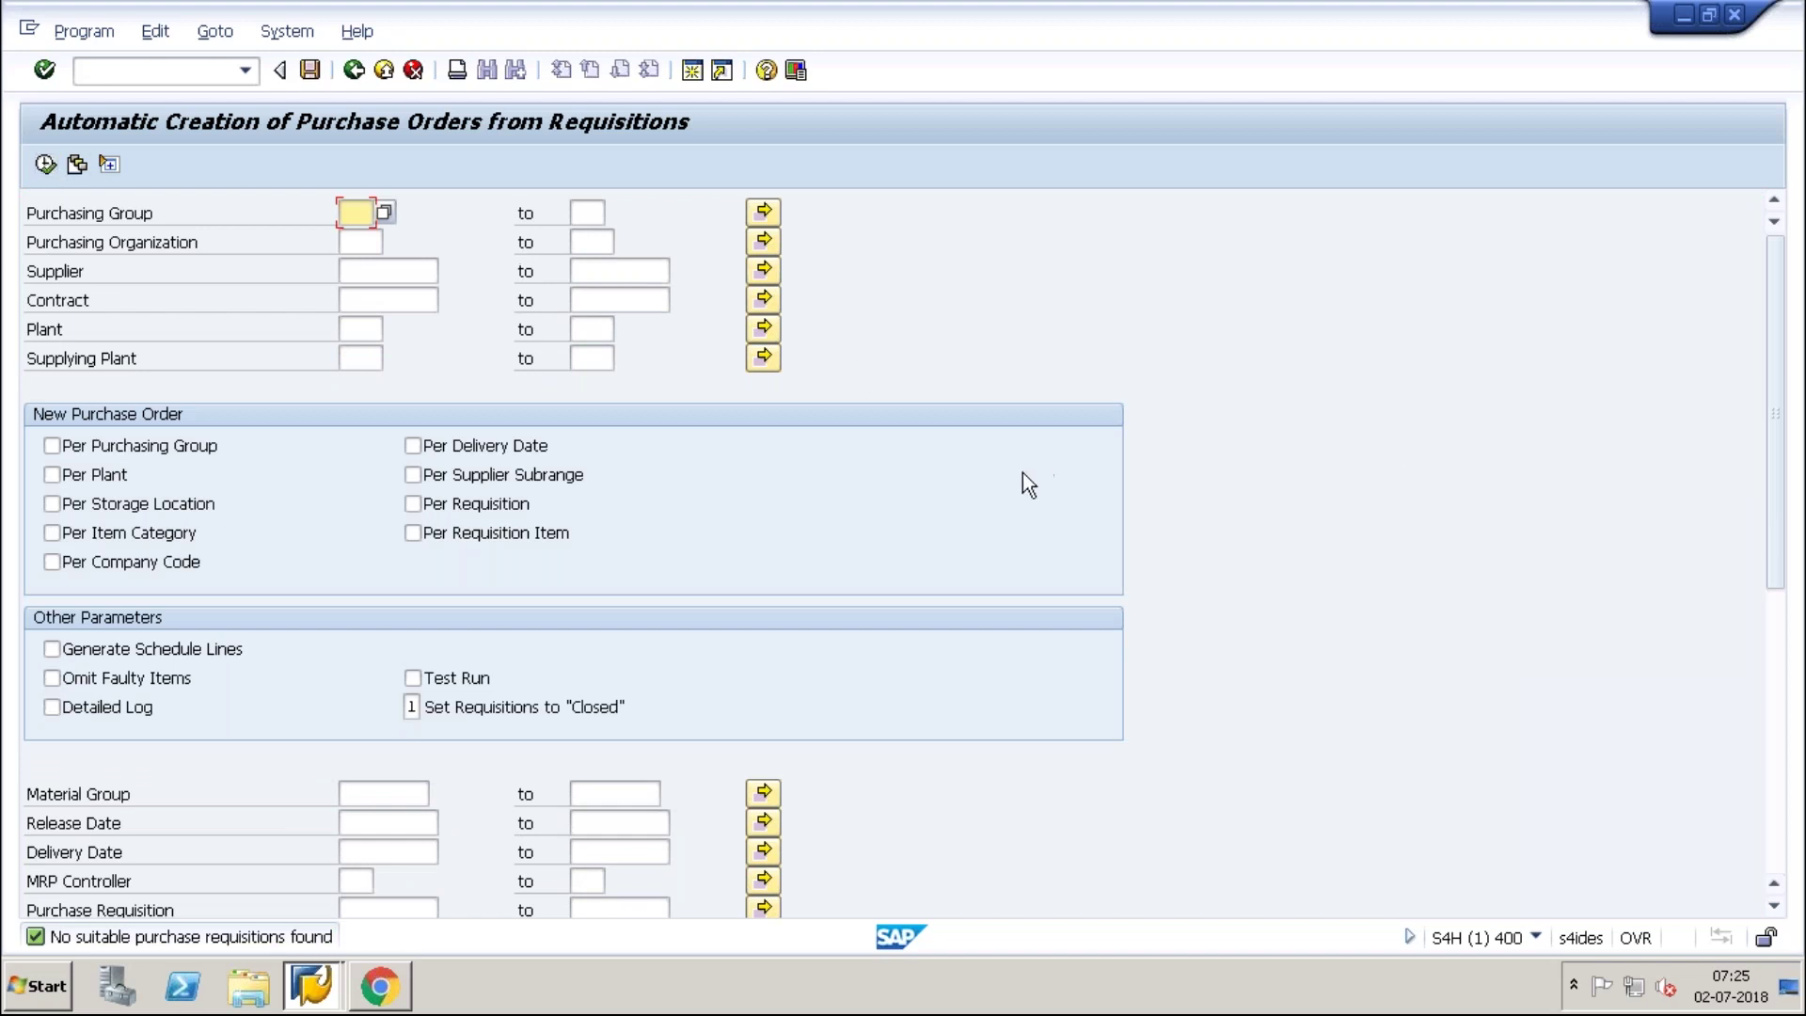
Check requisition 10001444 in the browser, then return to the automatic PO creation window.
left_click(394, 998)
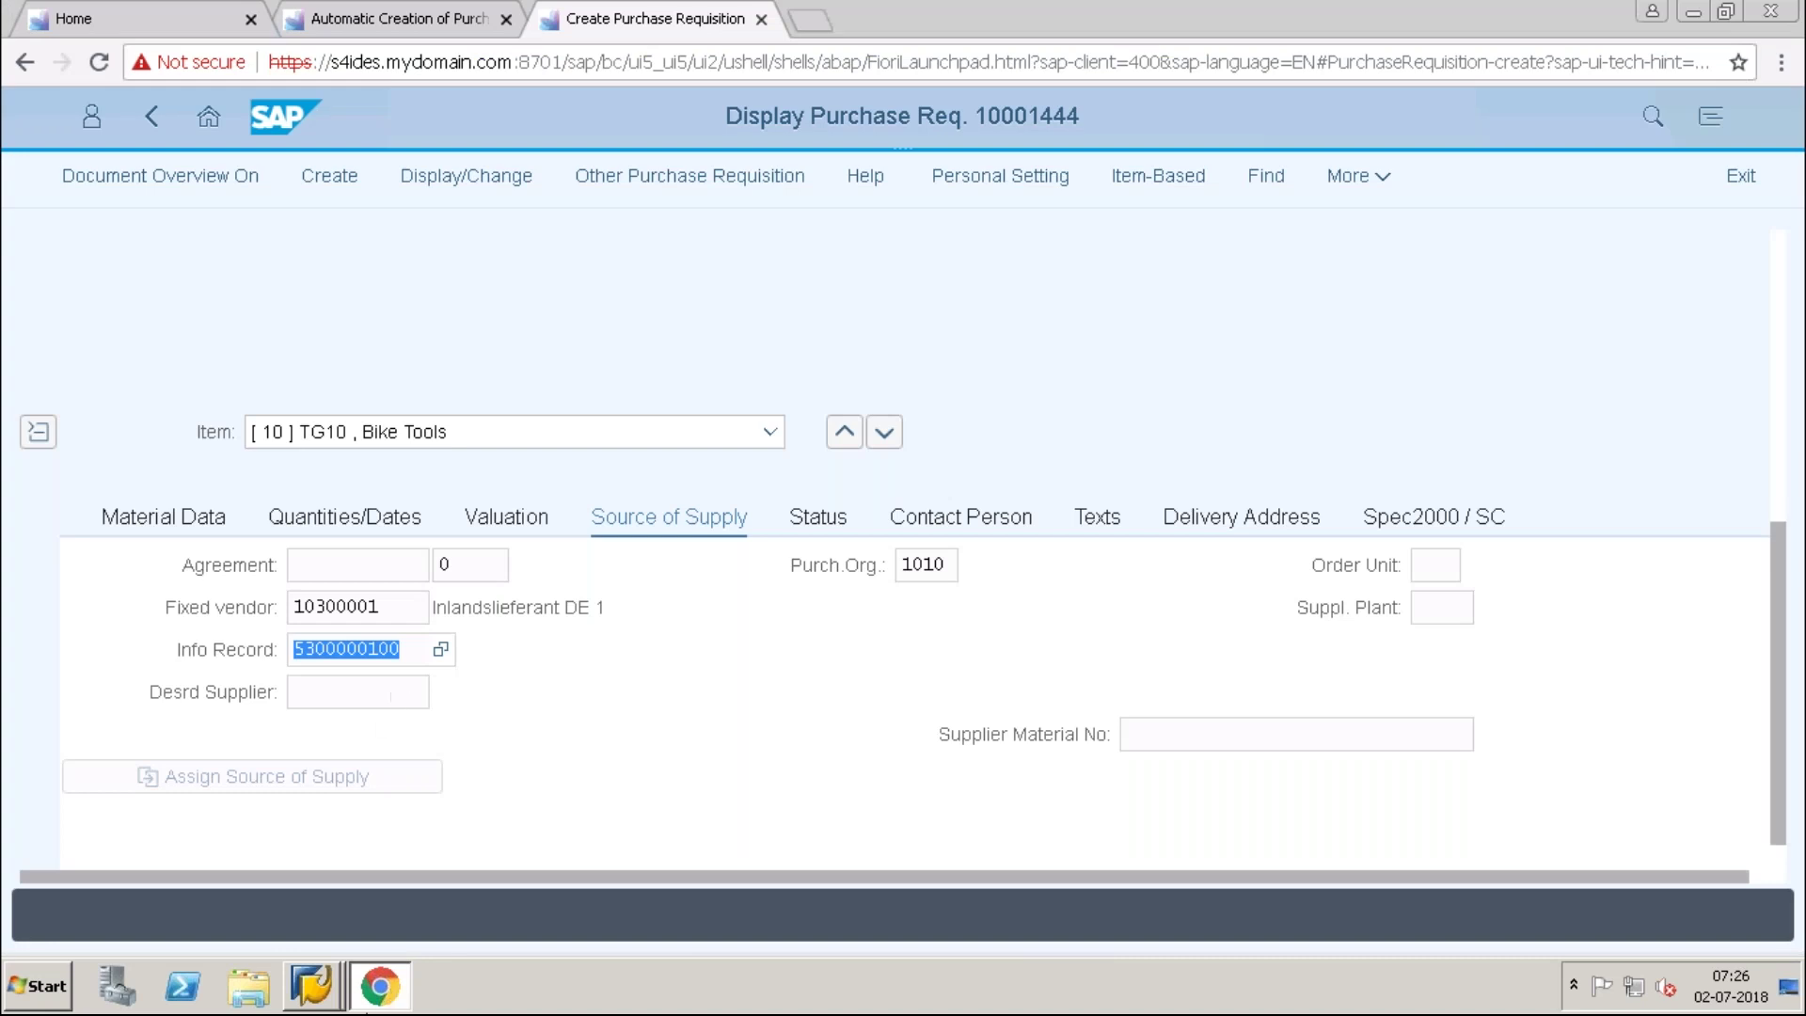
left_click(311, 985)
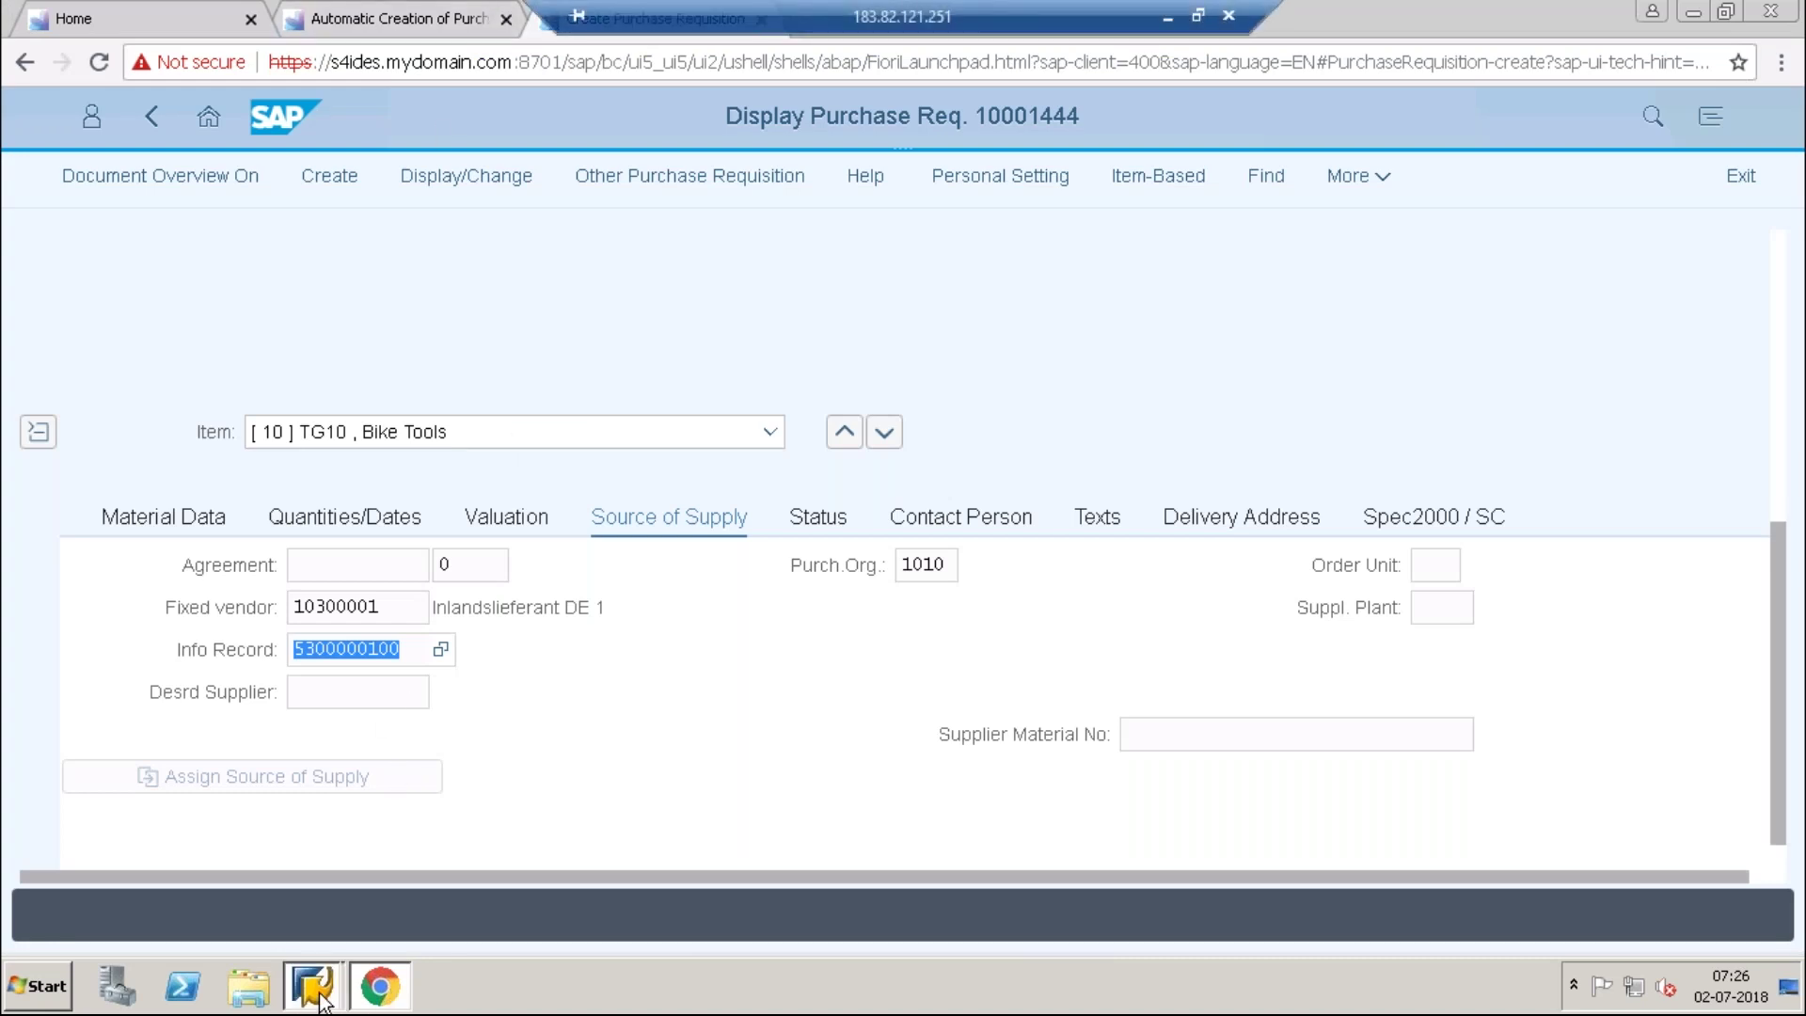
left_click(305, 932)
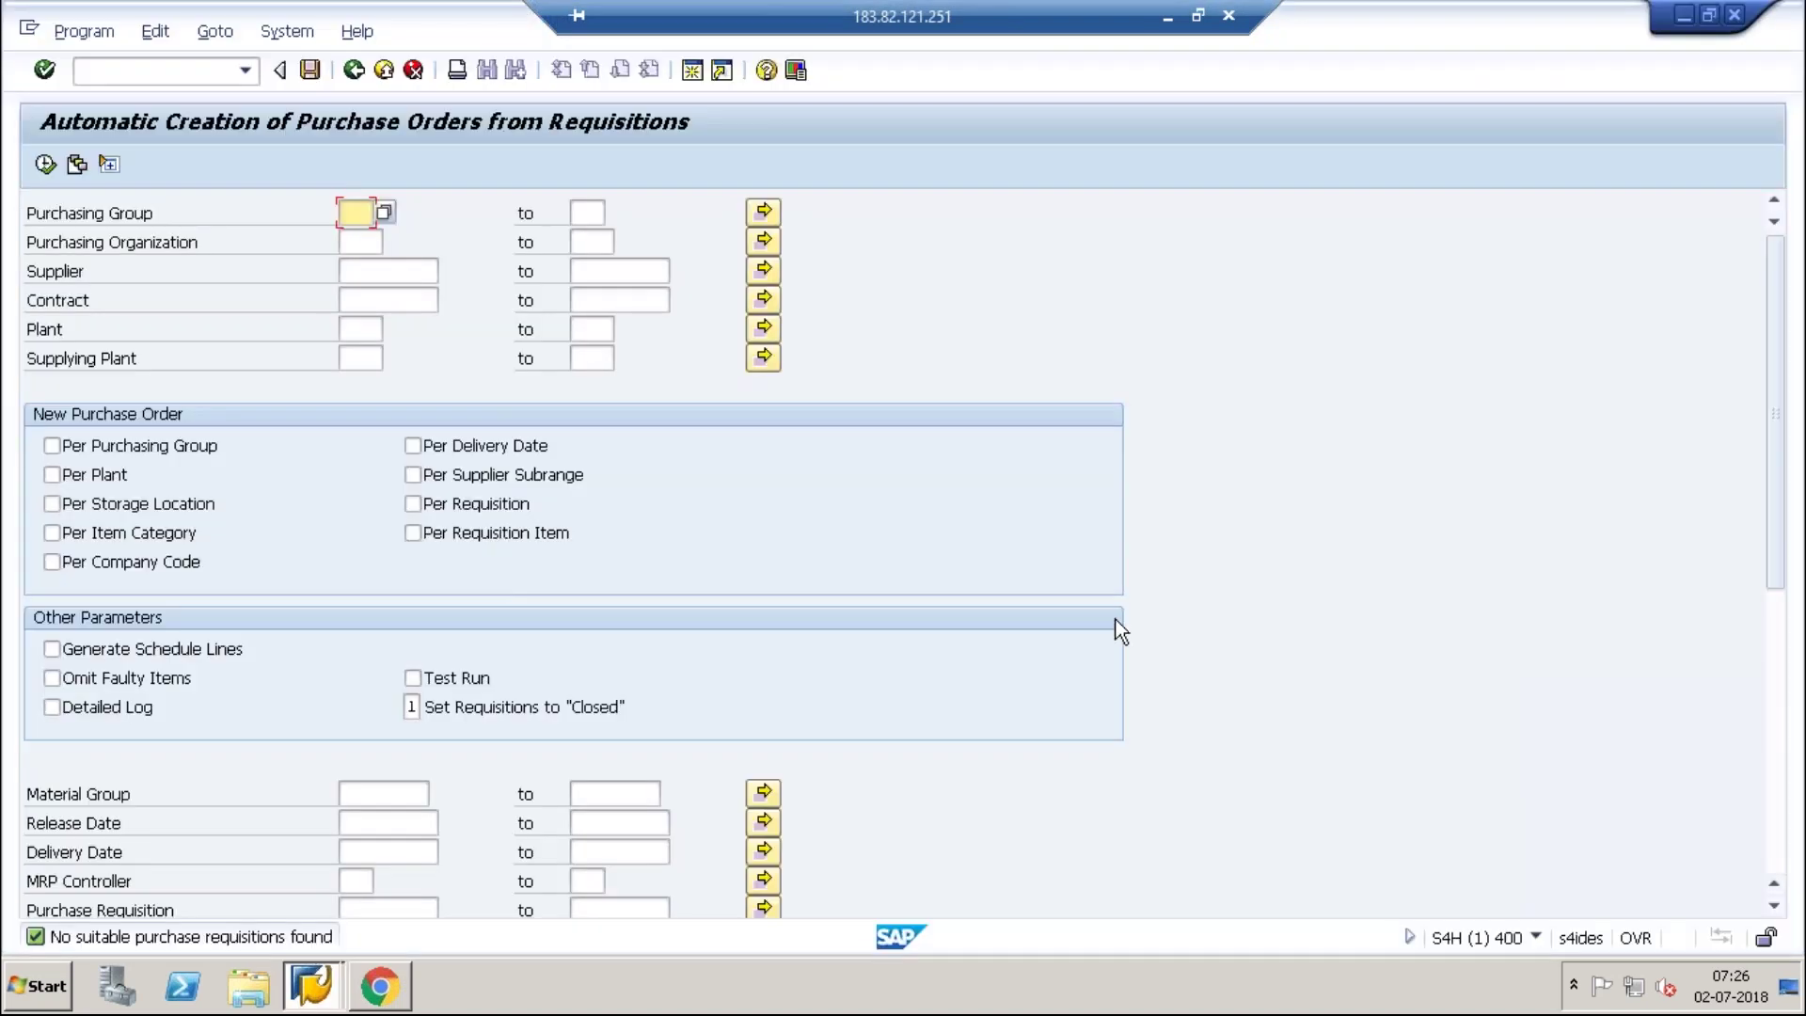
Rerun the report once more for requisition 10001444, then enter /nmm02.
left_click_drag(1775, 416, 1792, 740)
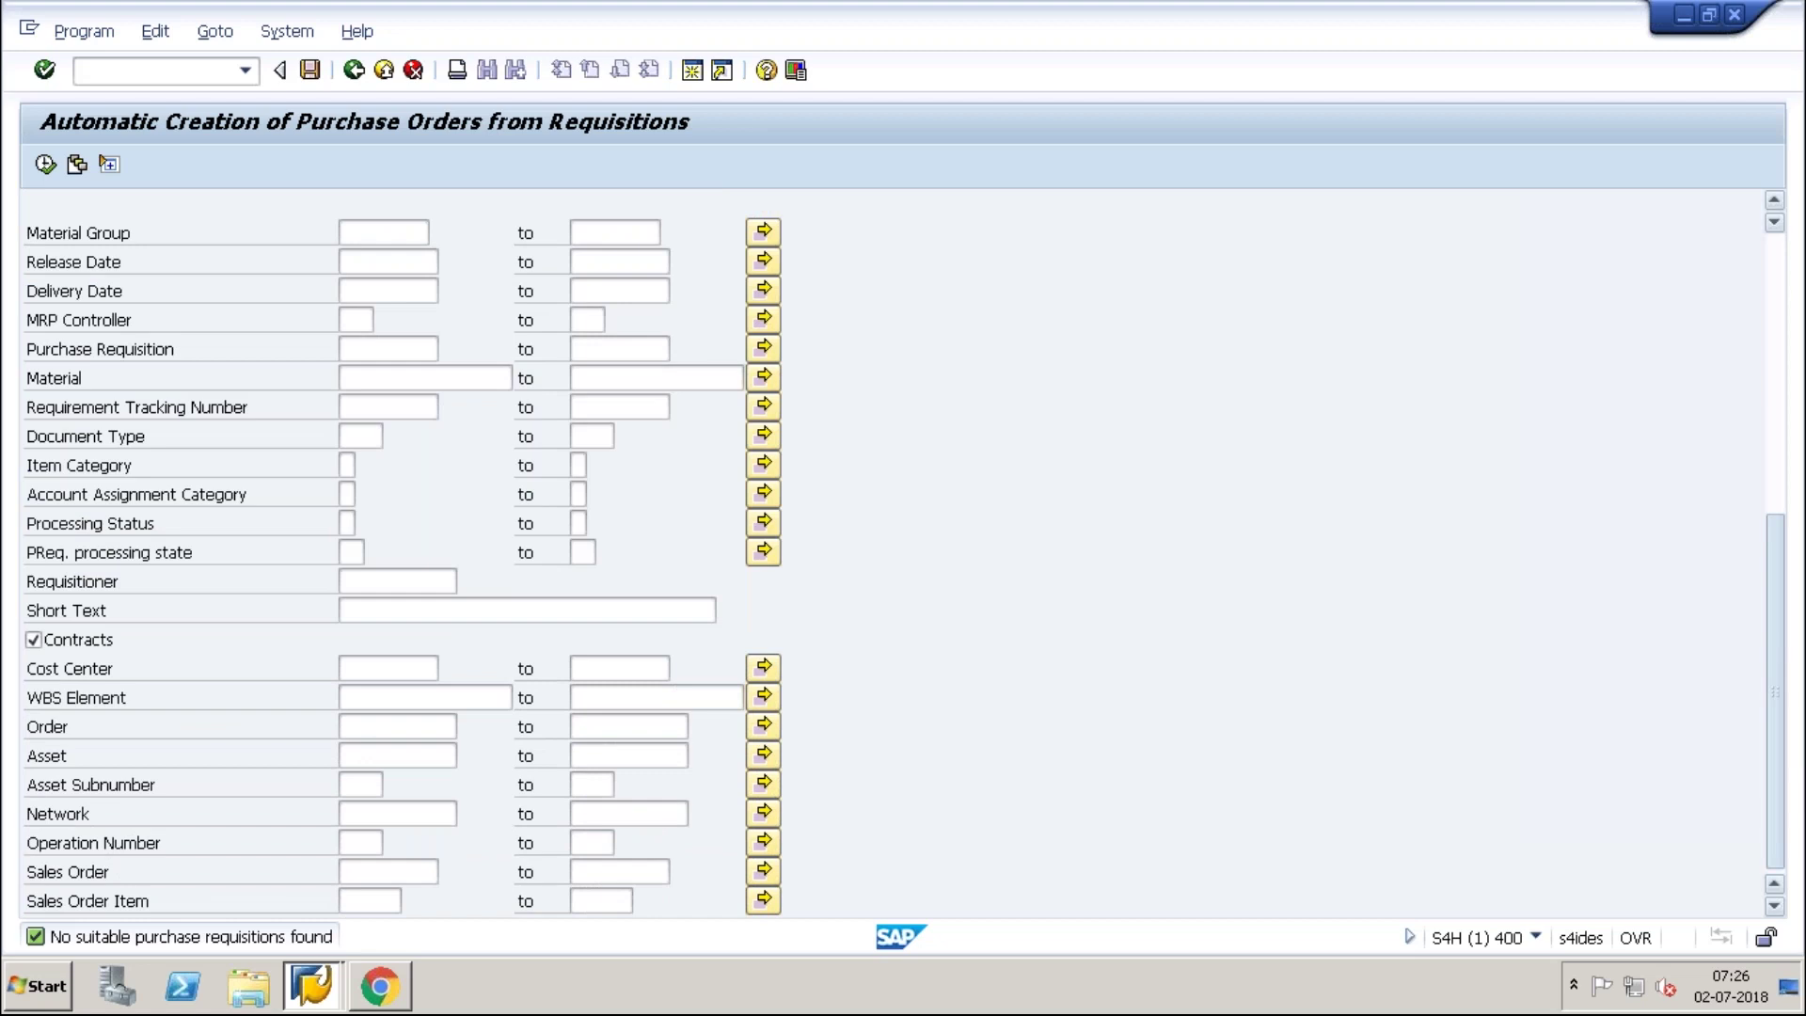
left_click(389, 350)
type("100")
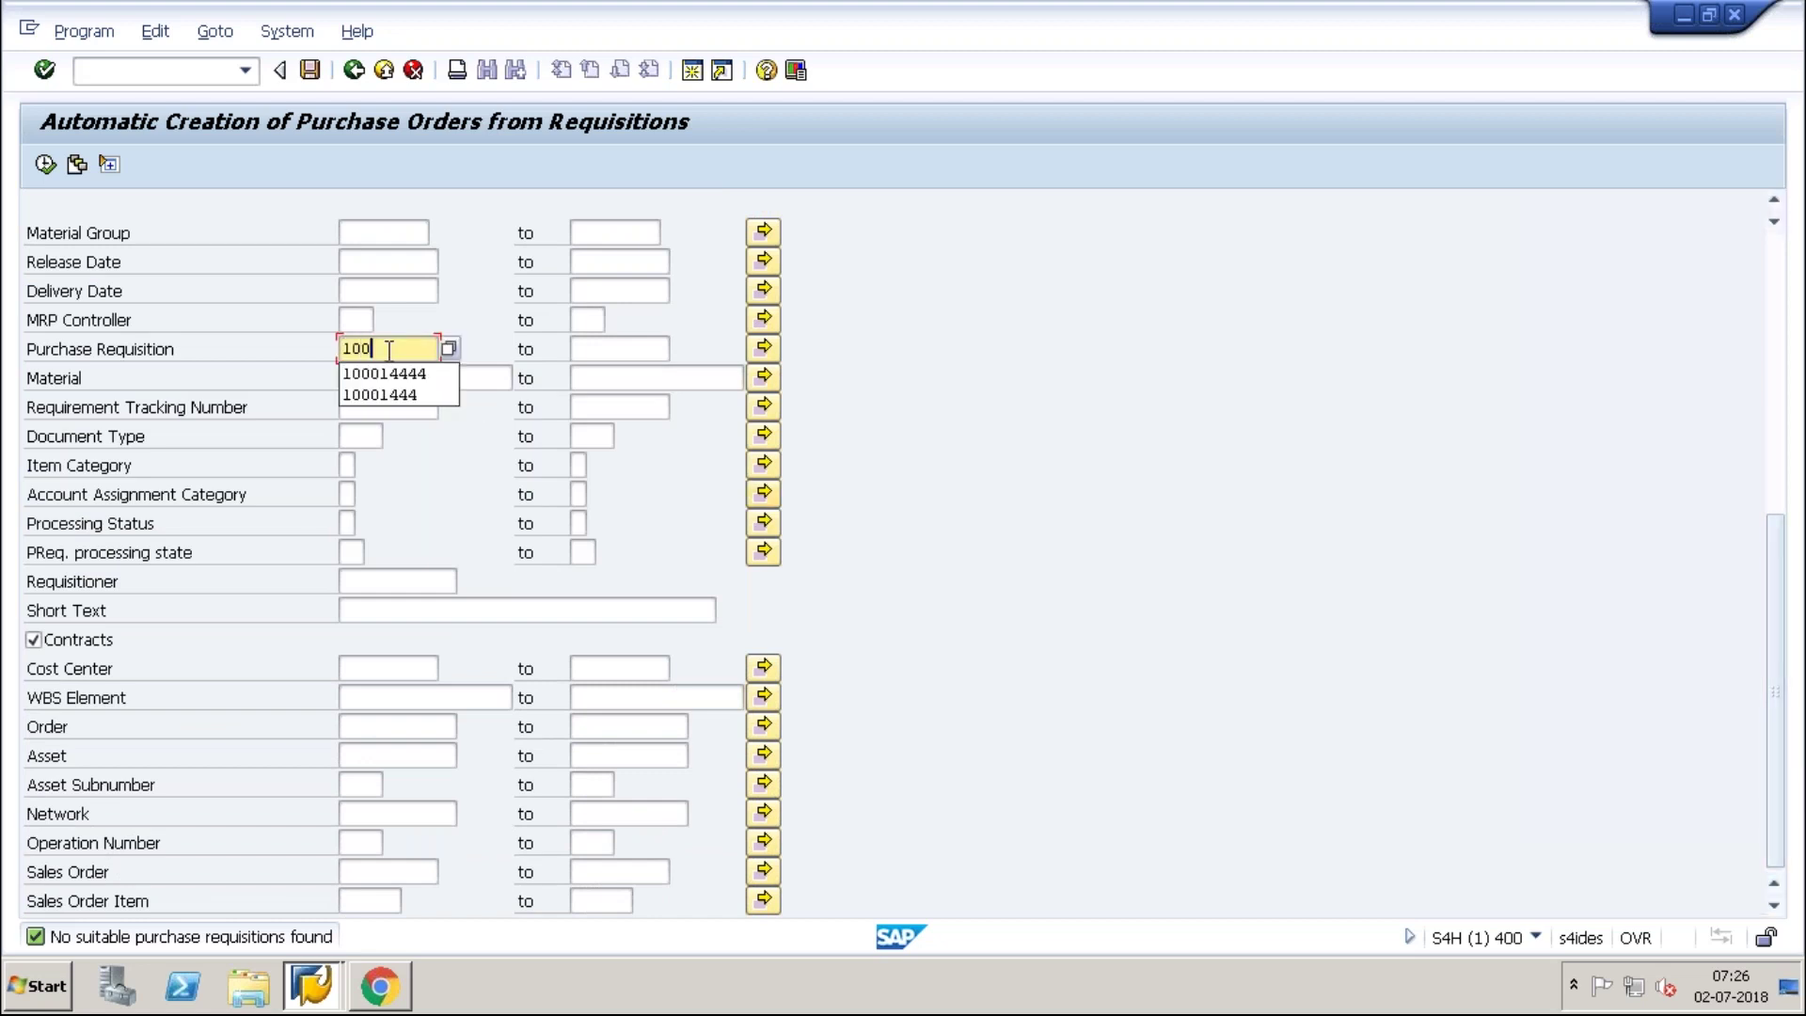
left_click(403, 396)
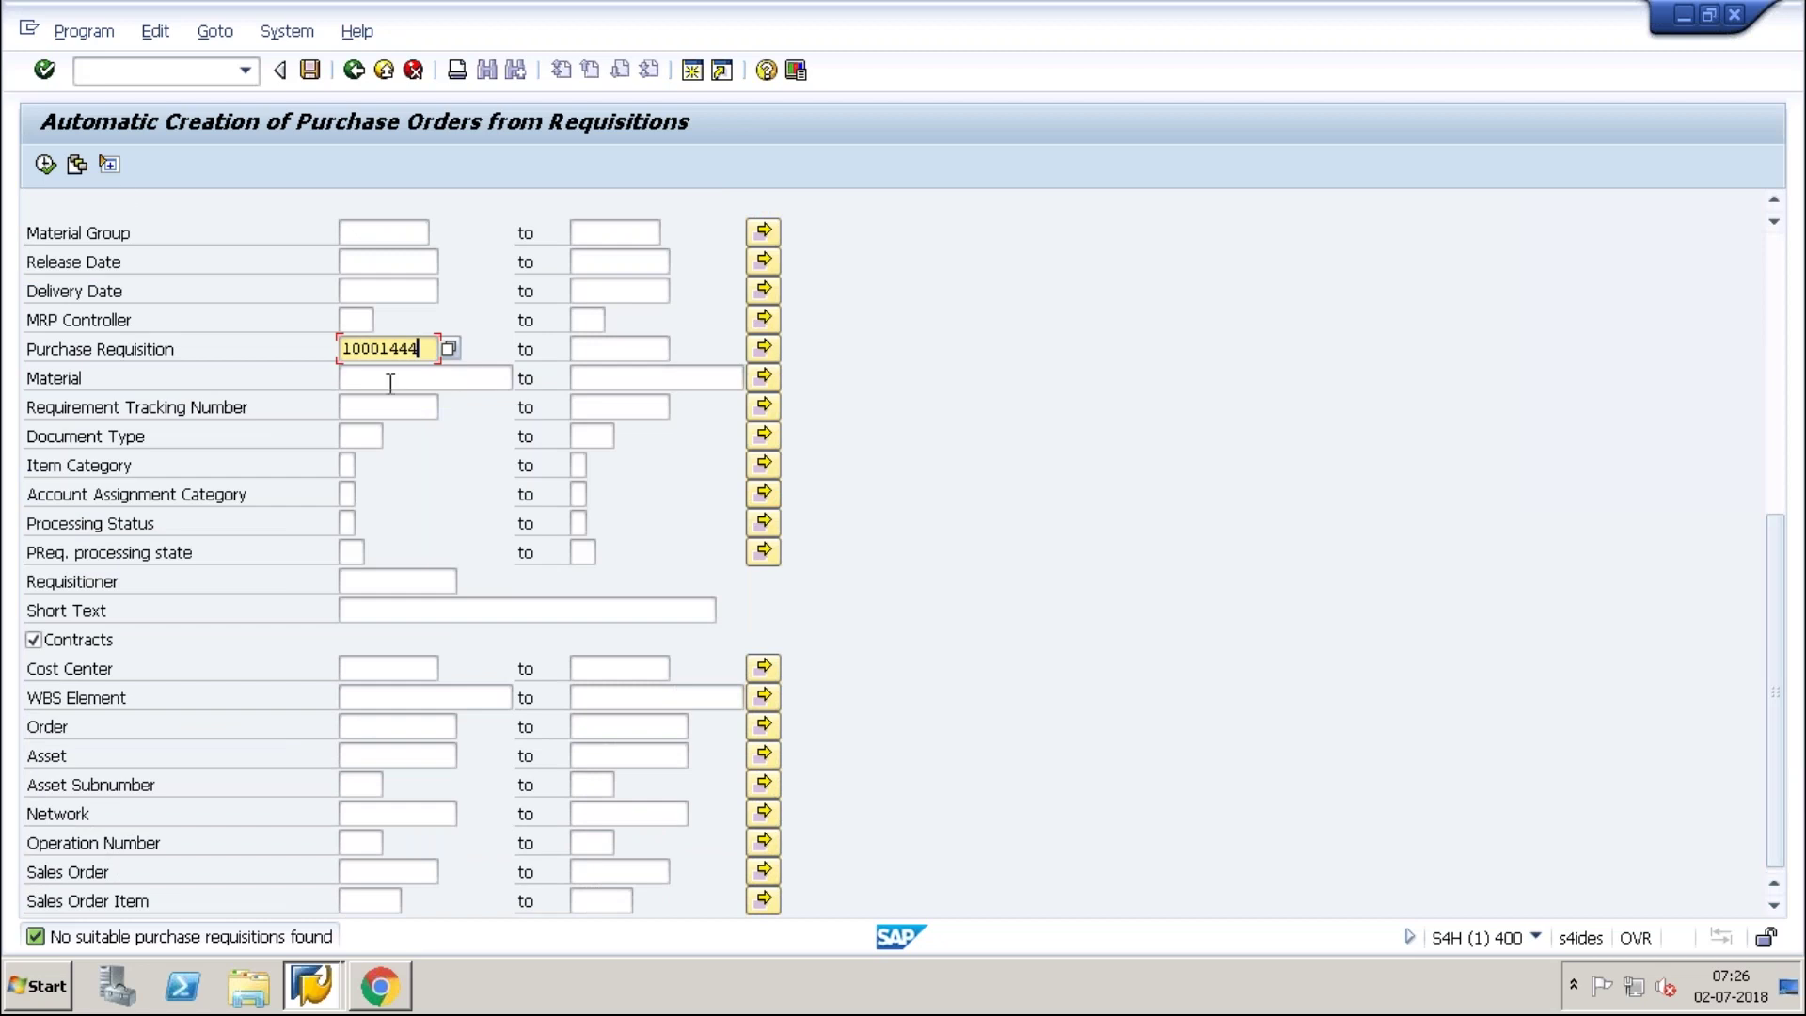
left_click(45, 164)
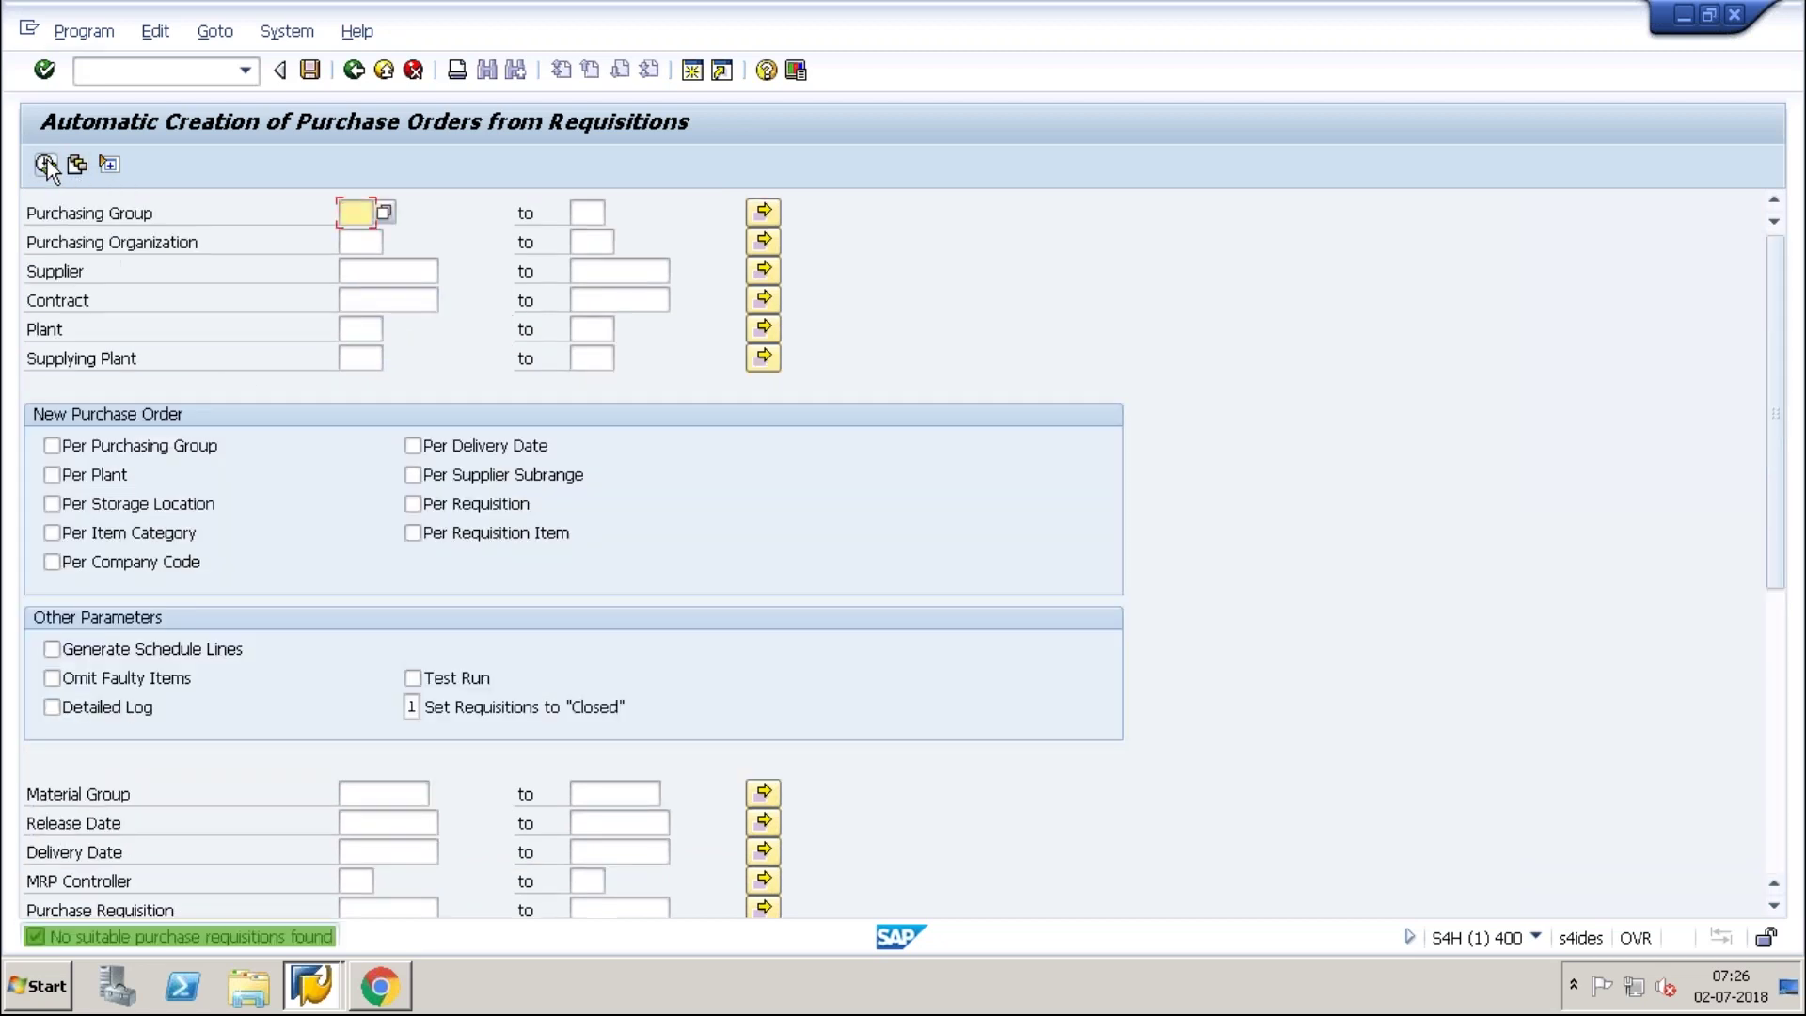
left_click(128, 75)
type("/nmm02")
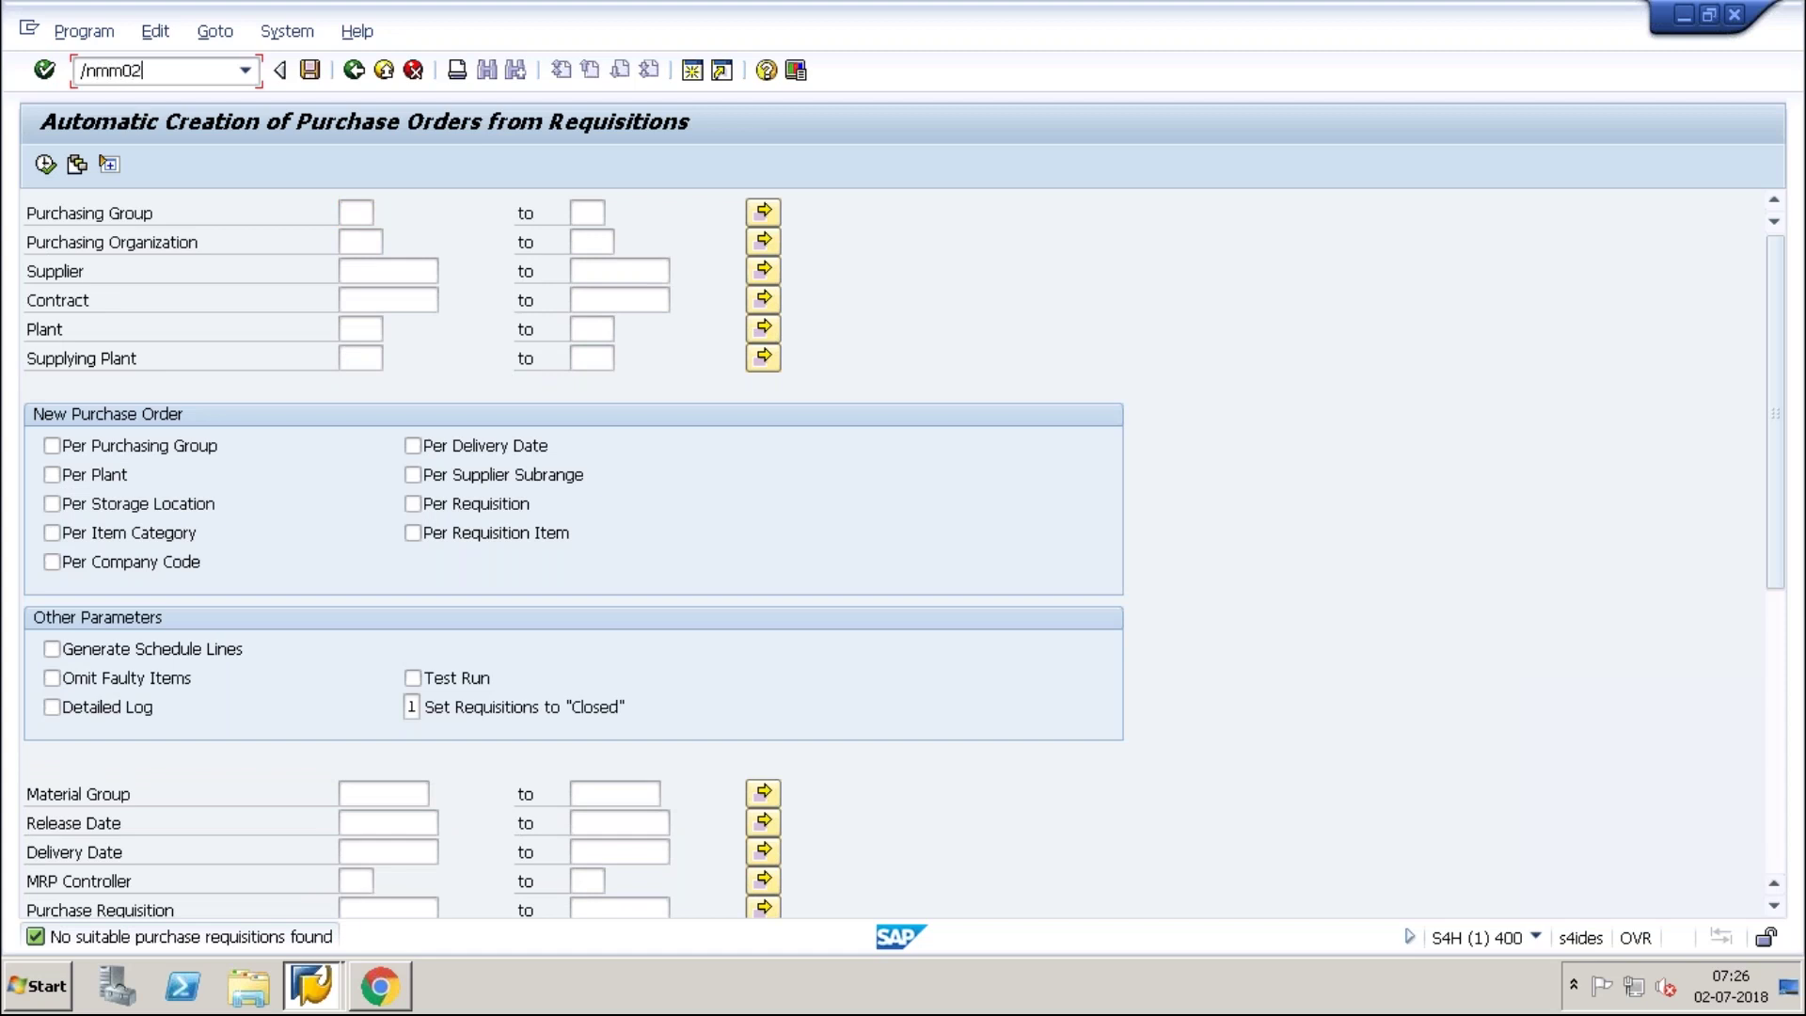
Tick Autom. PO on TG10's Purchasing view for plant 1010, save, and enter /nme60.
key("Return")
type("TG10")
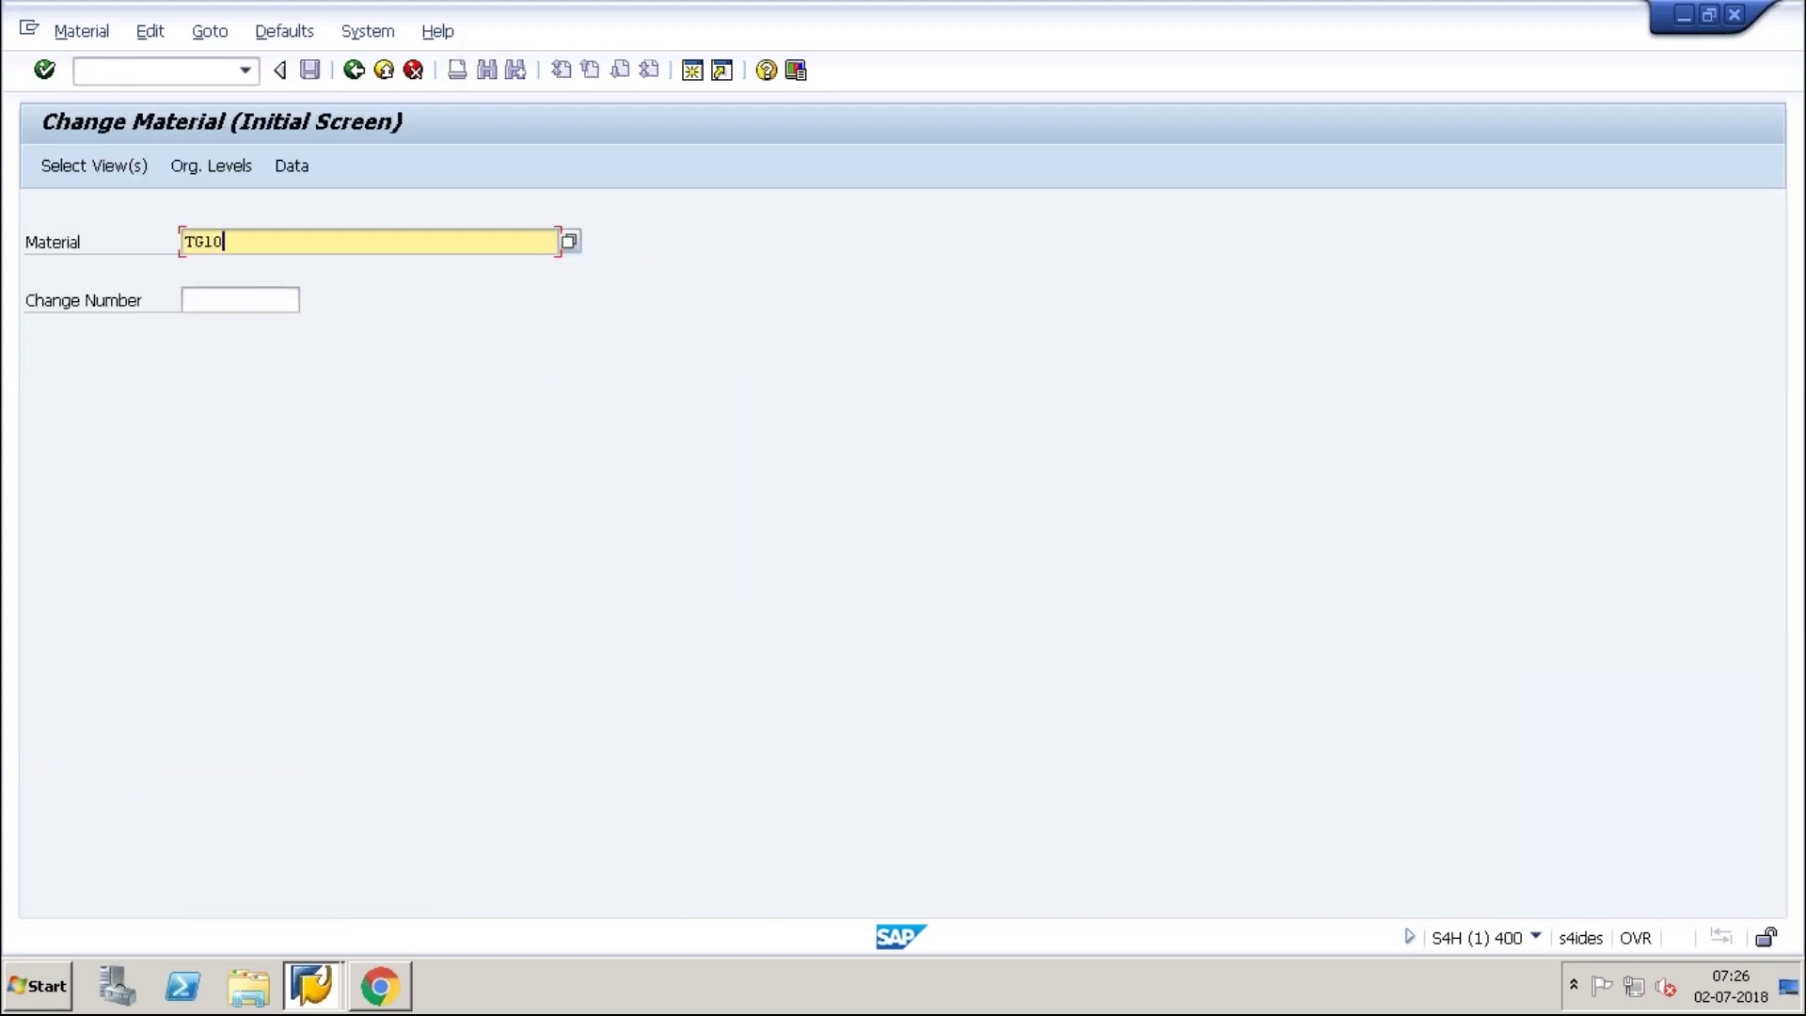
key("Return")
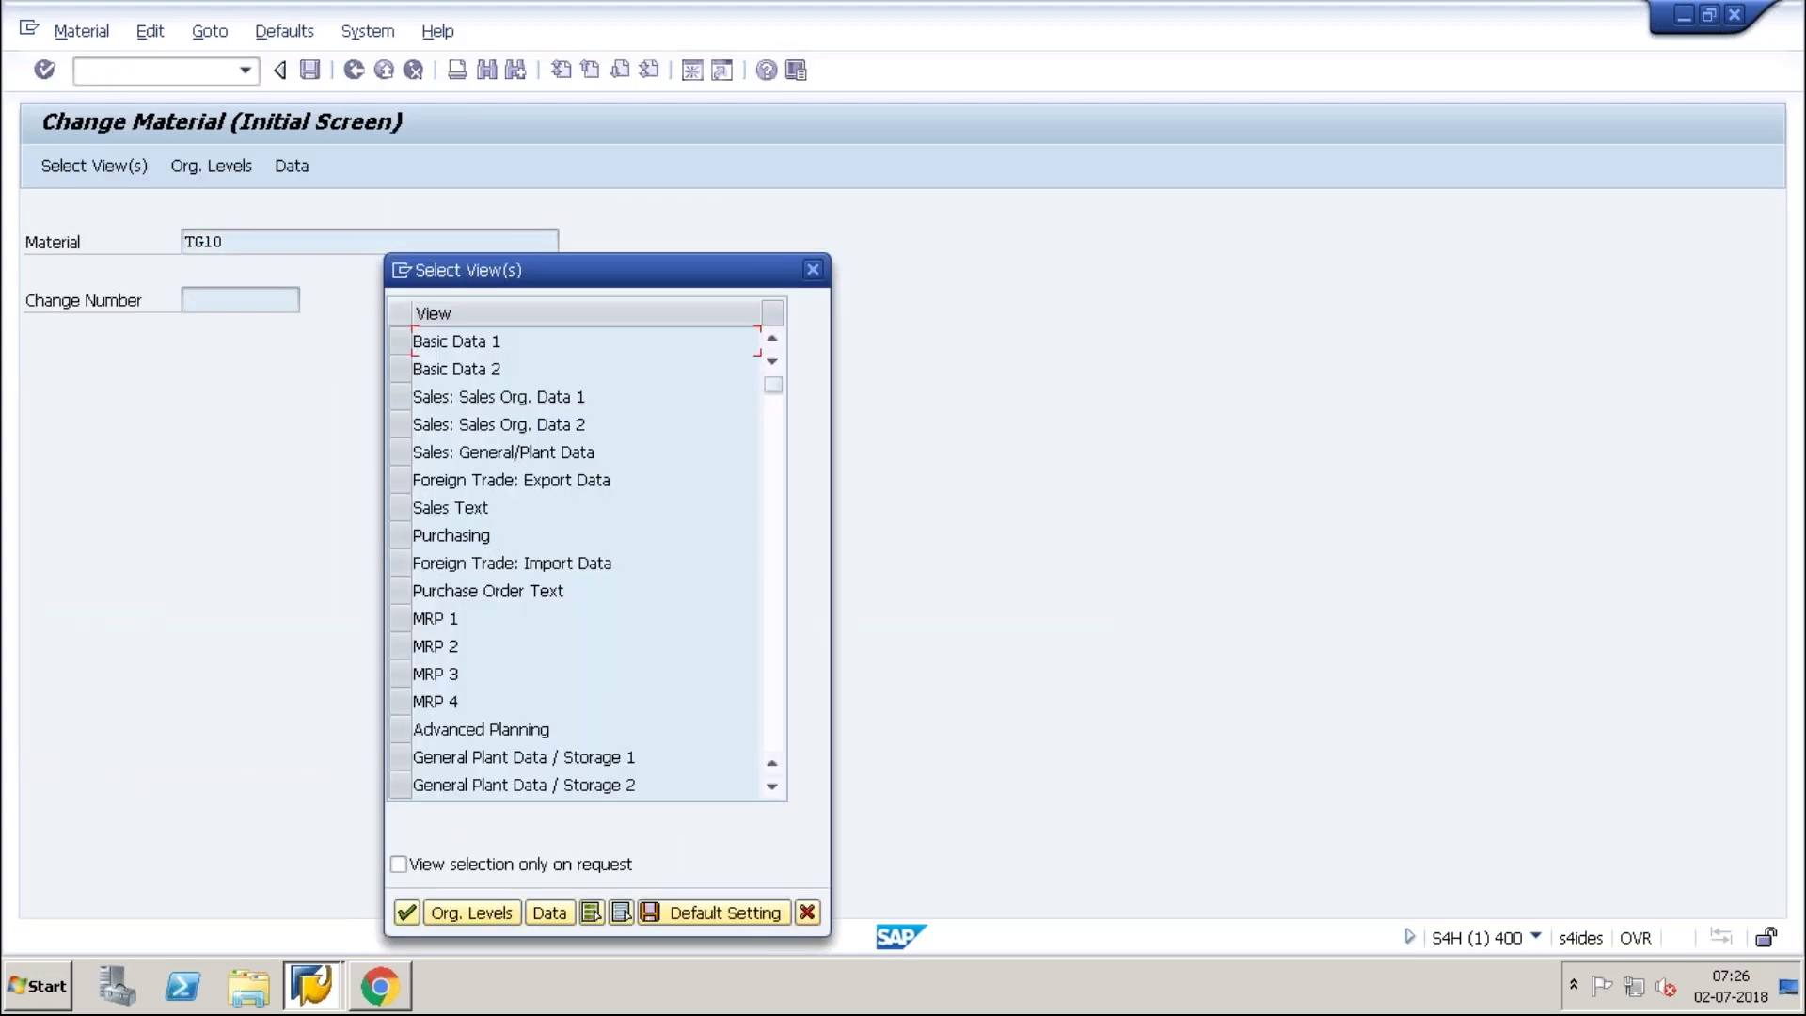
left_click(403, 535)
key("Return")
type("1010")
key("Return")
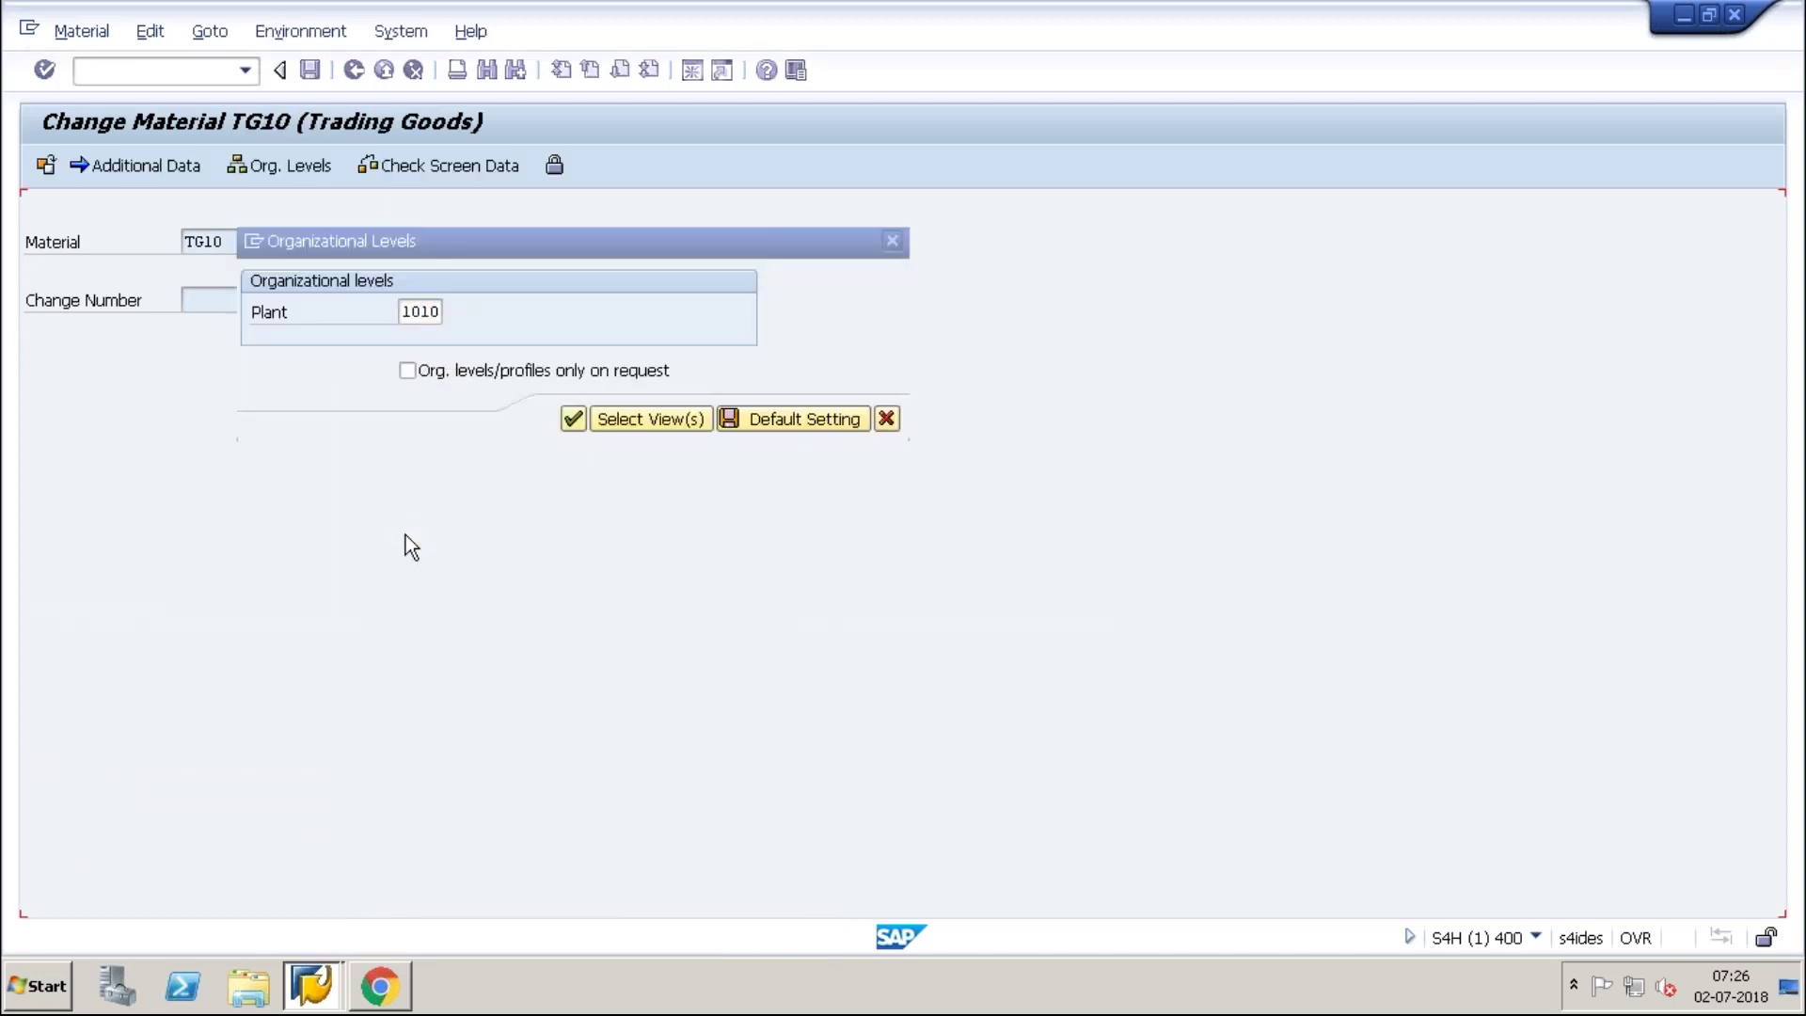
left_click(614, 533)
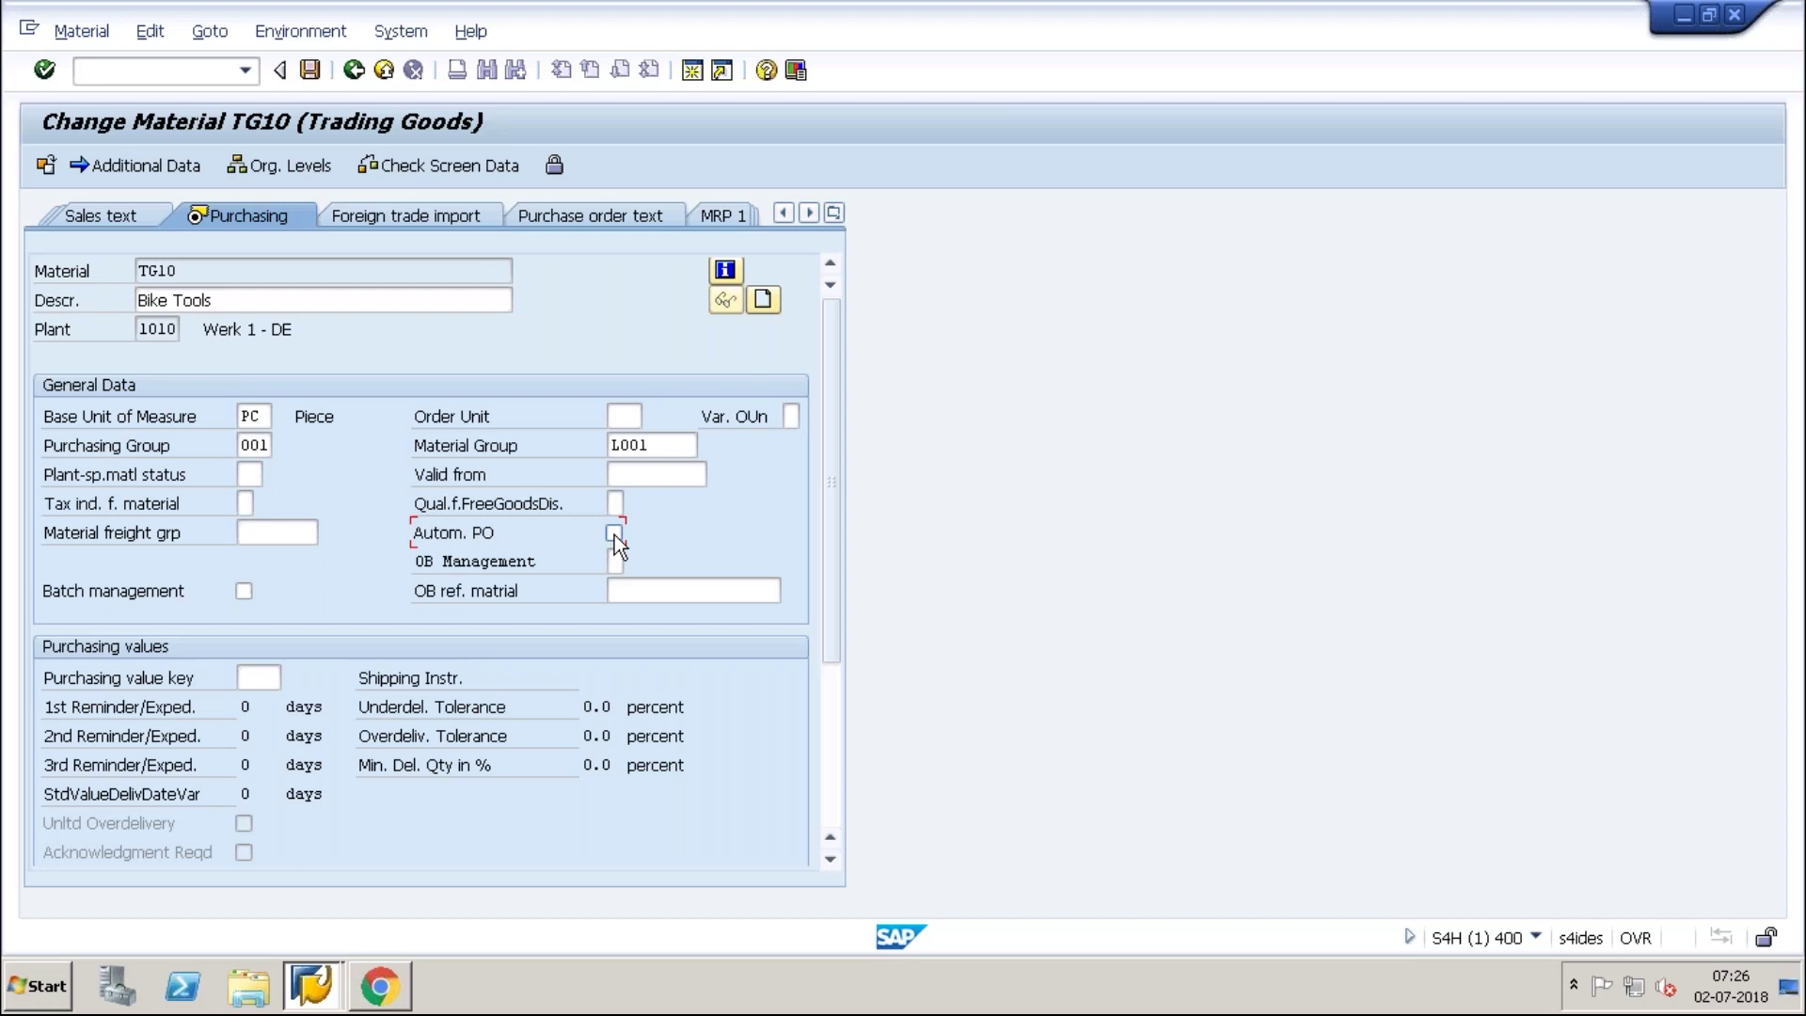
left_click(310, 69)
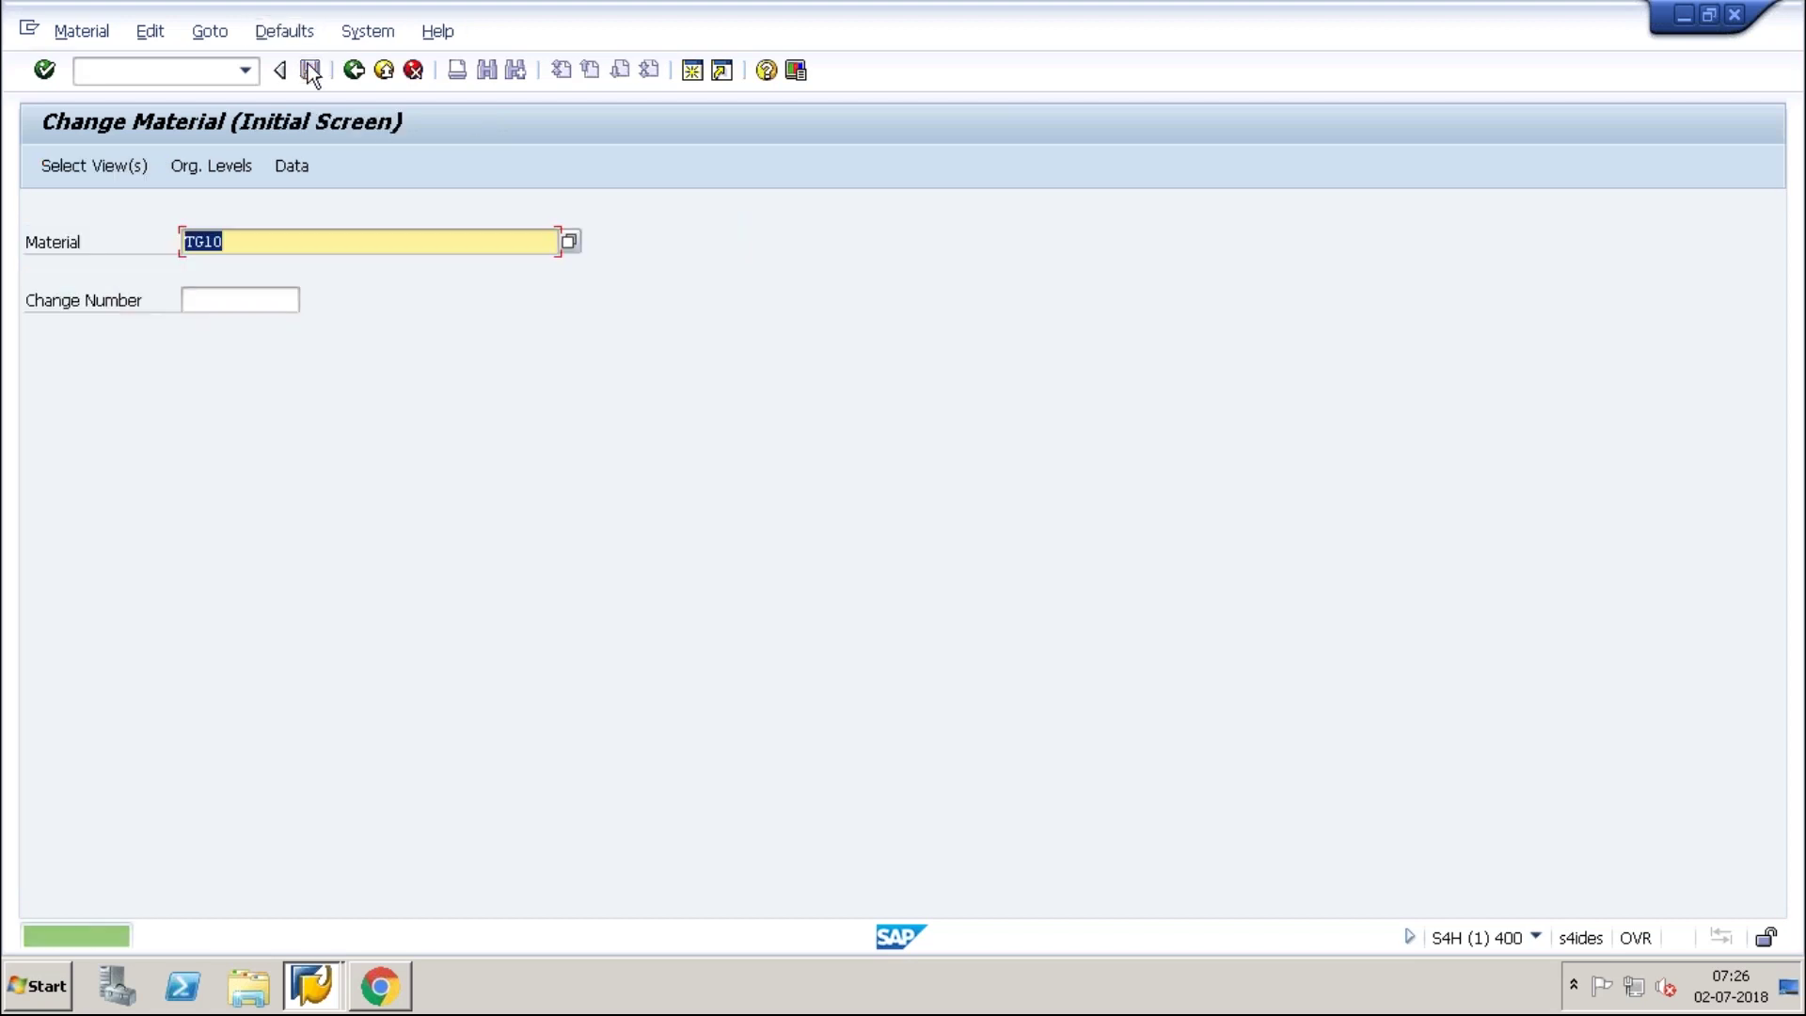
left_click(169, 70)
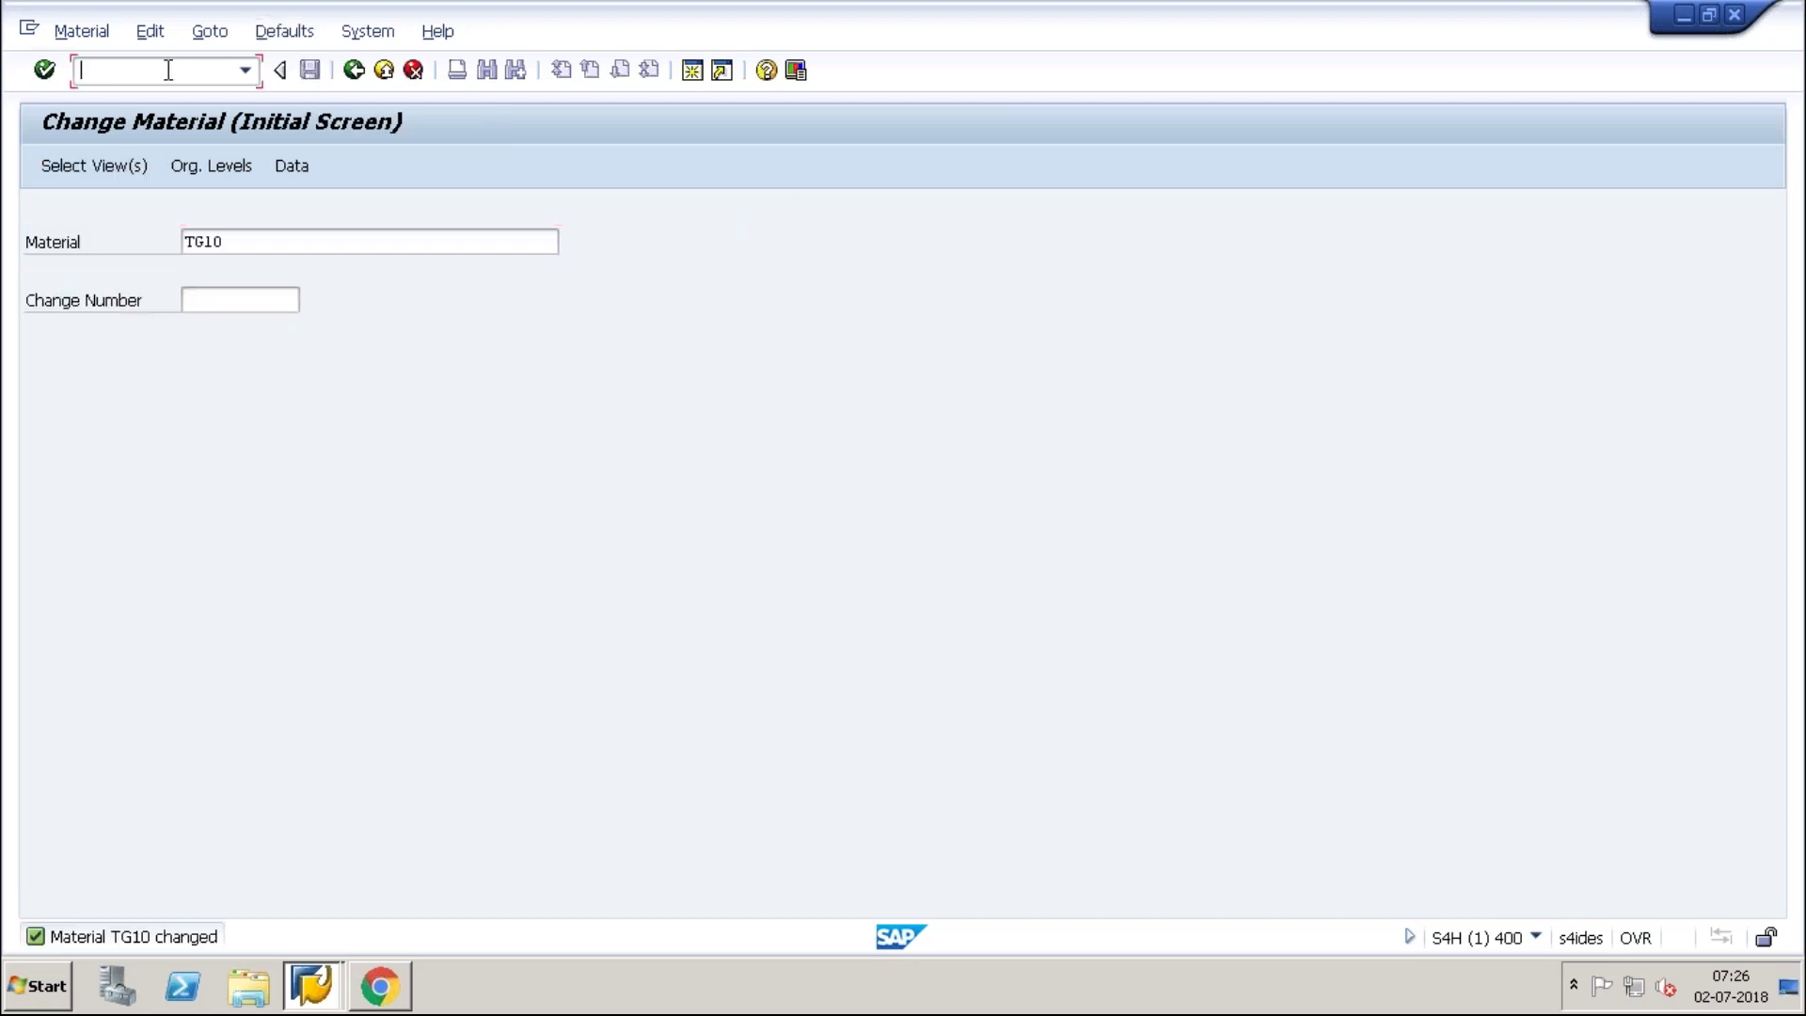
type("/nme60")
In ME60, tick Per Plant and Detailed Log.
key("Return")
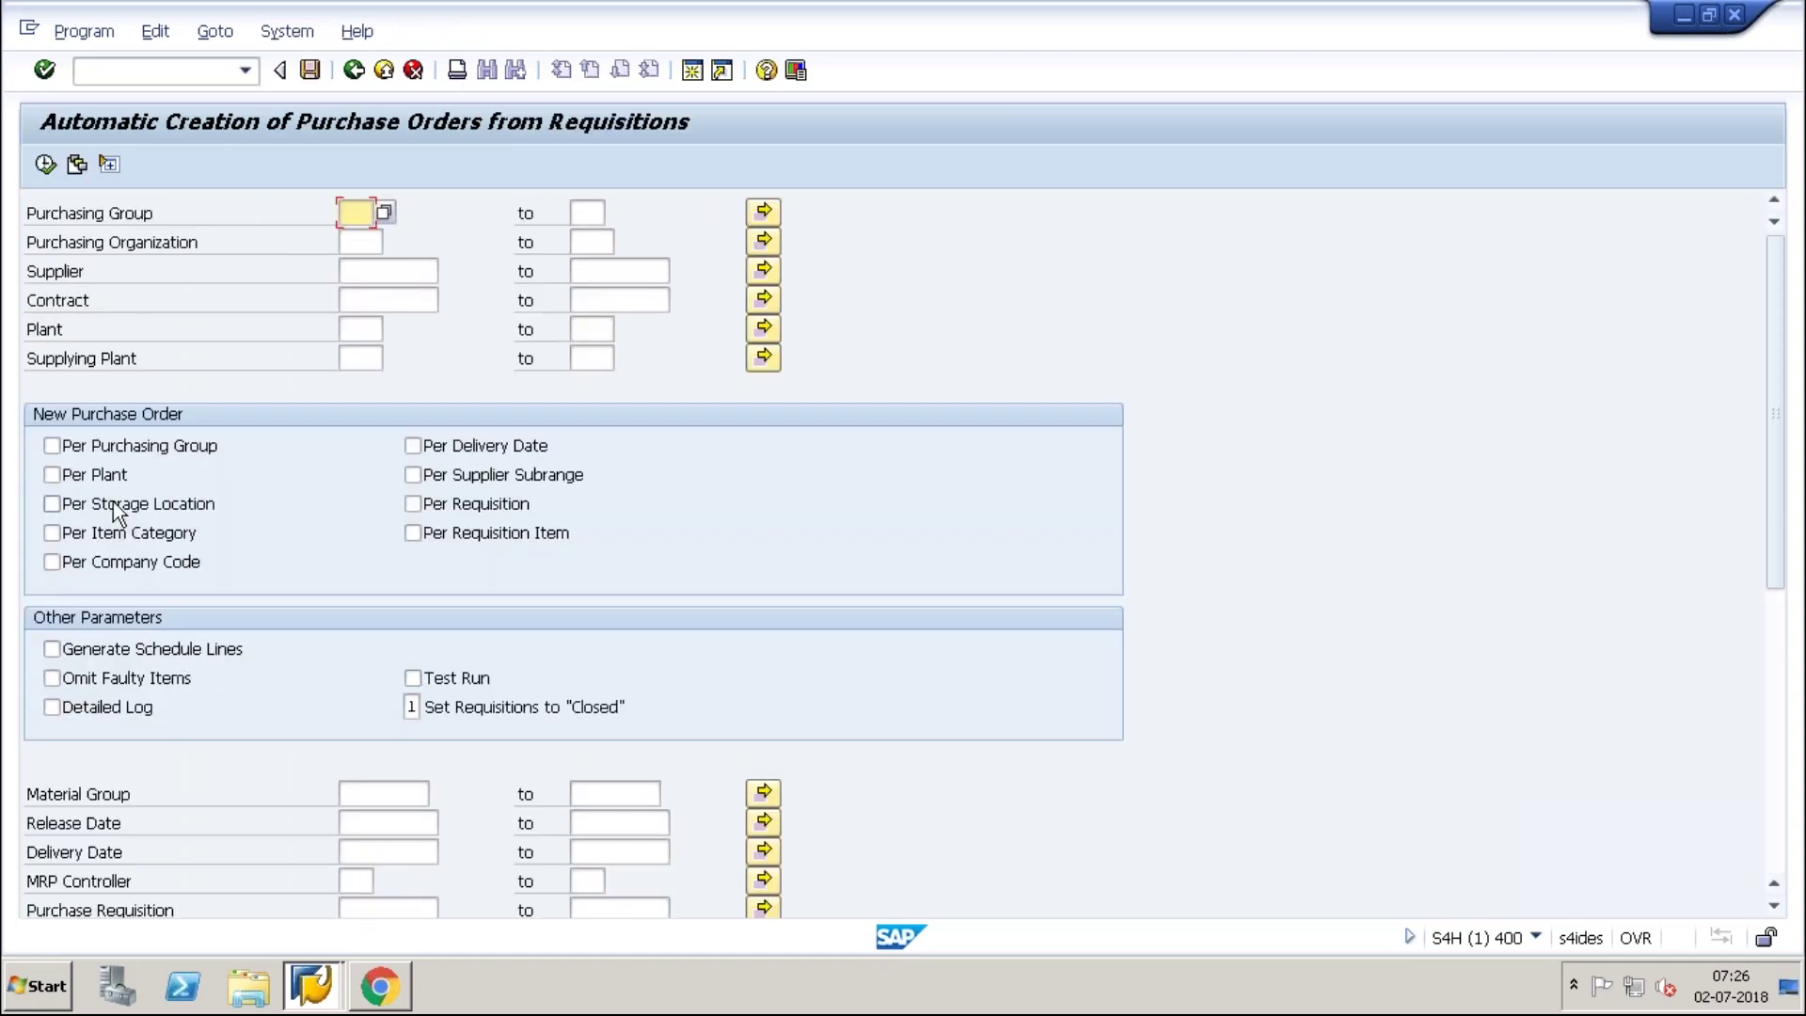
left_click(98, 476)
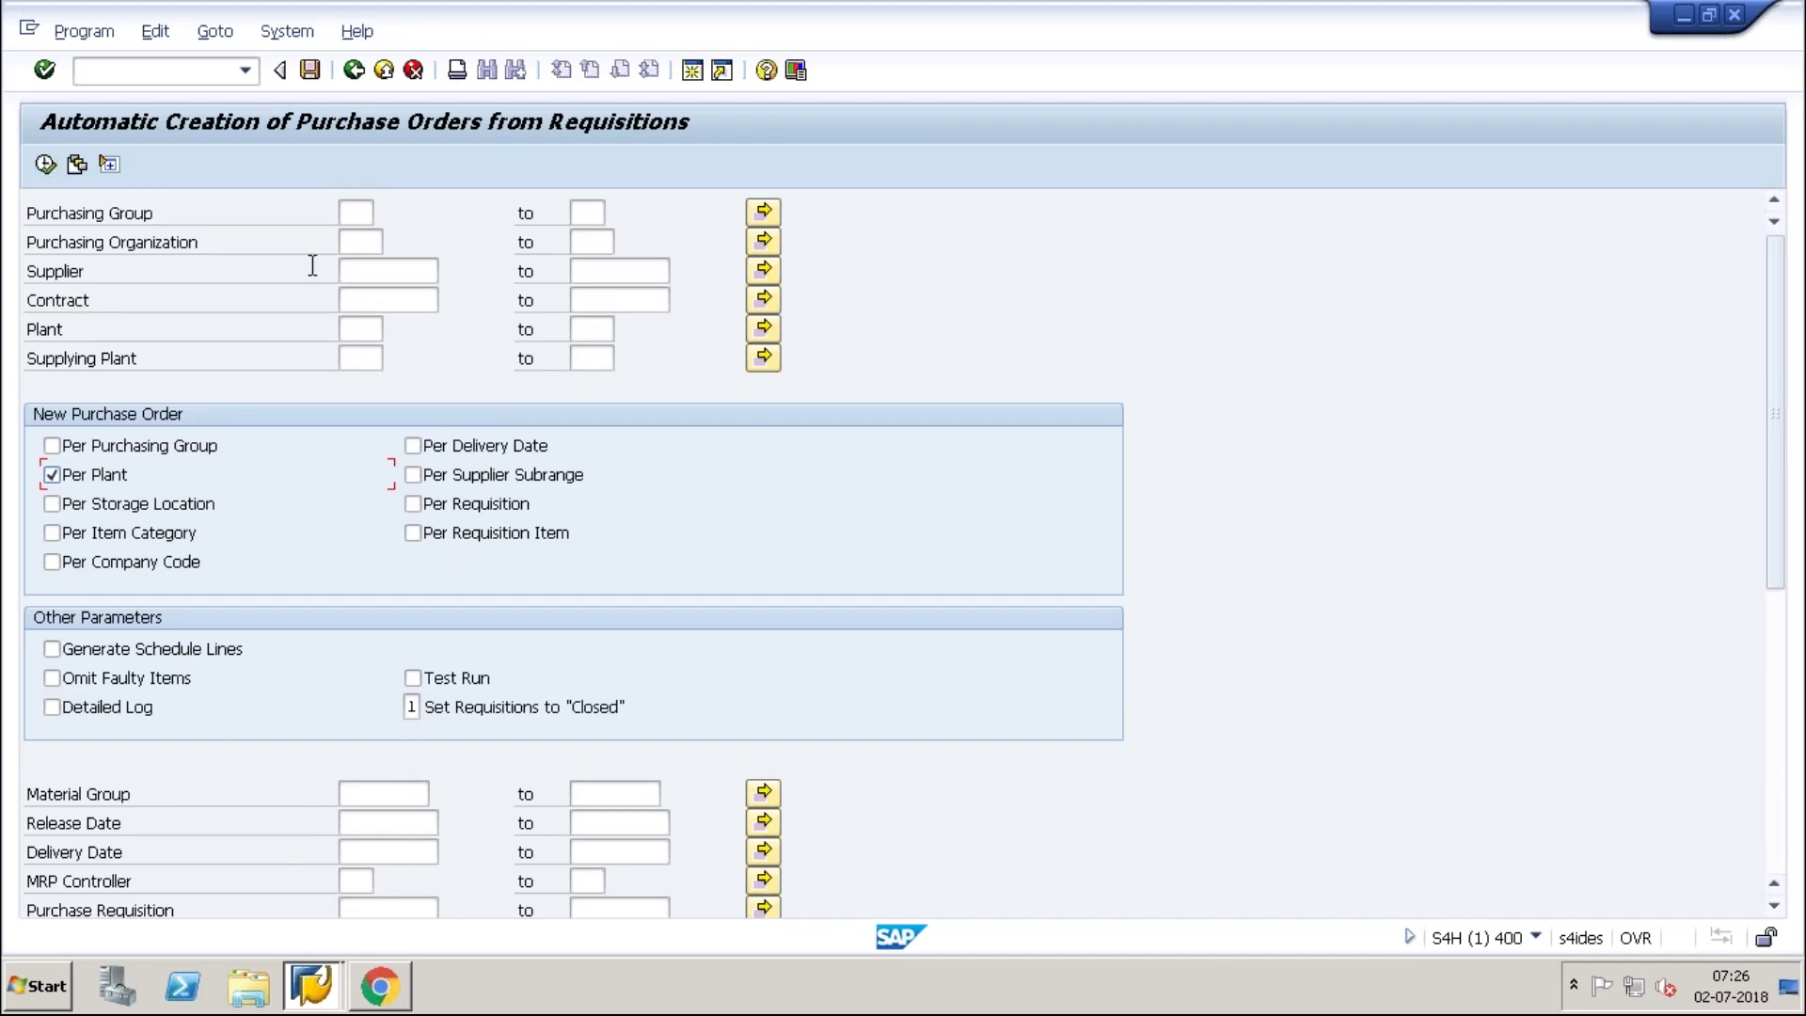
left_click(365, 273)
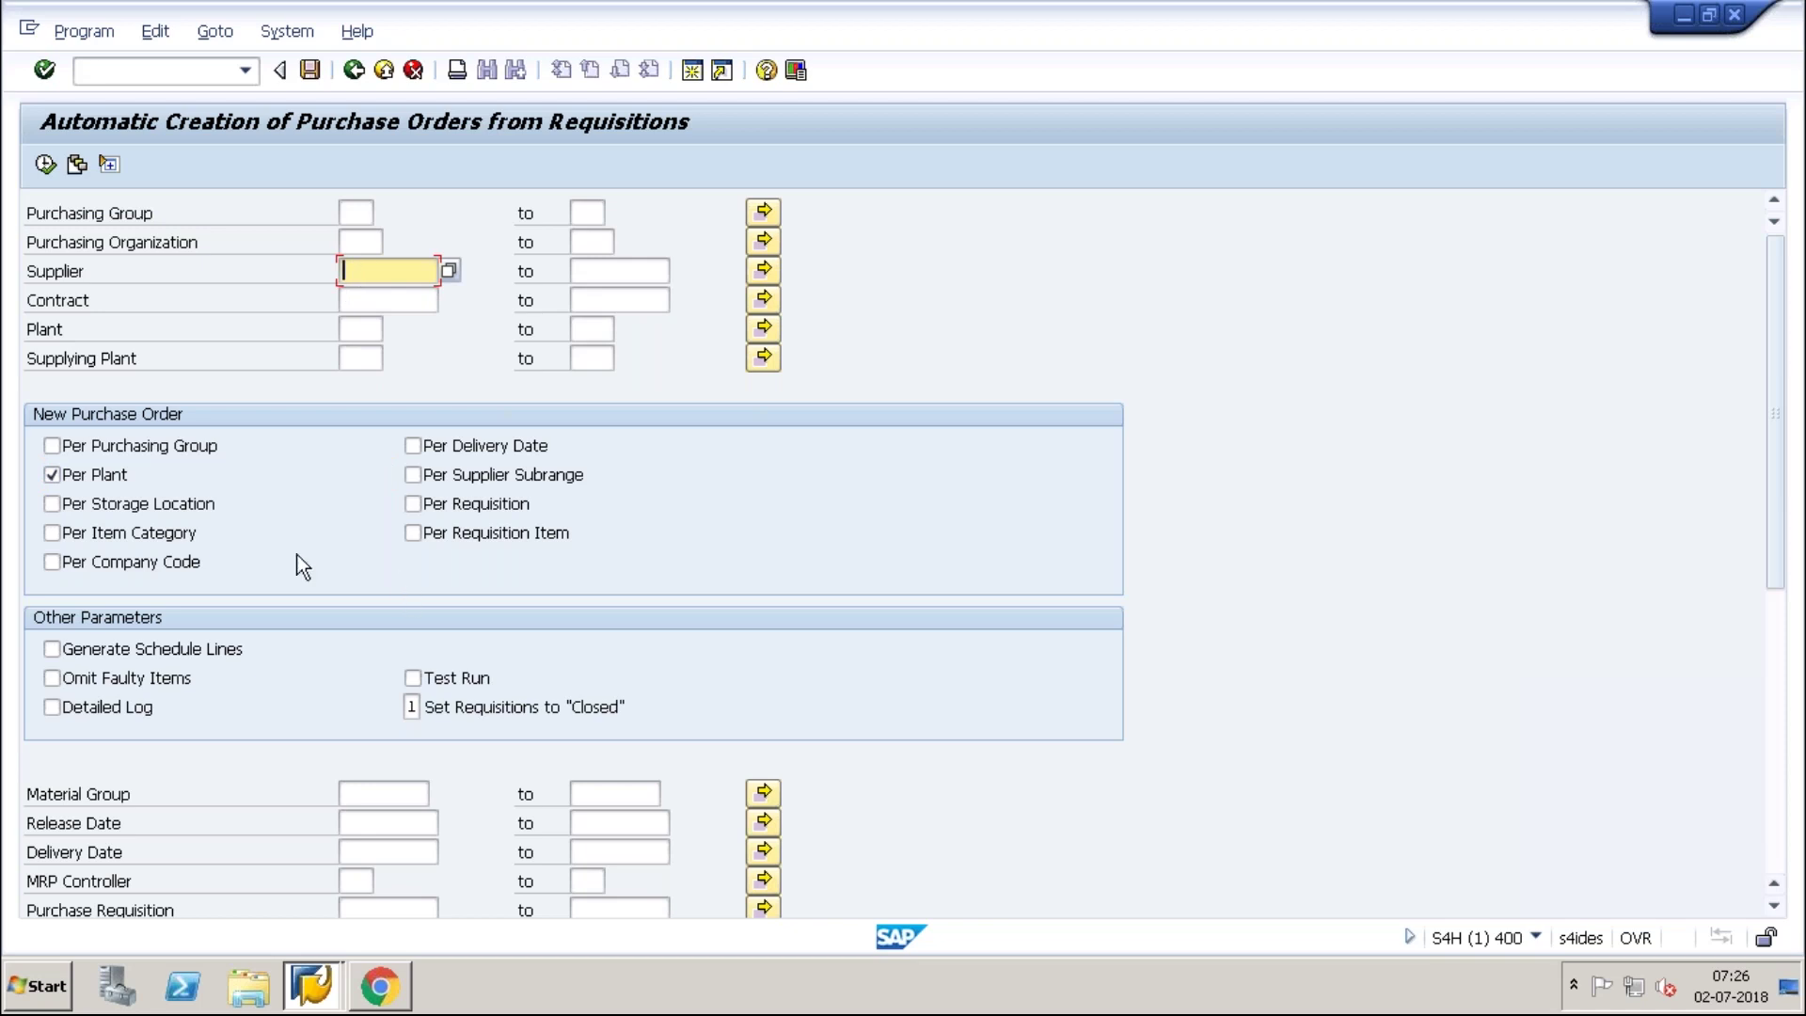
left_click(129, 707)
left_click_drag(1774, 391, 1779, 617)
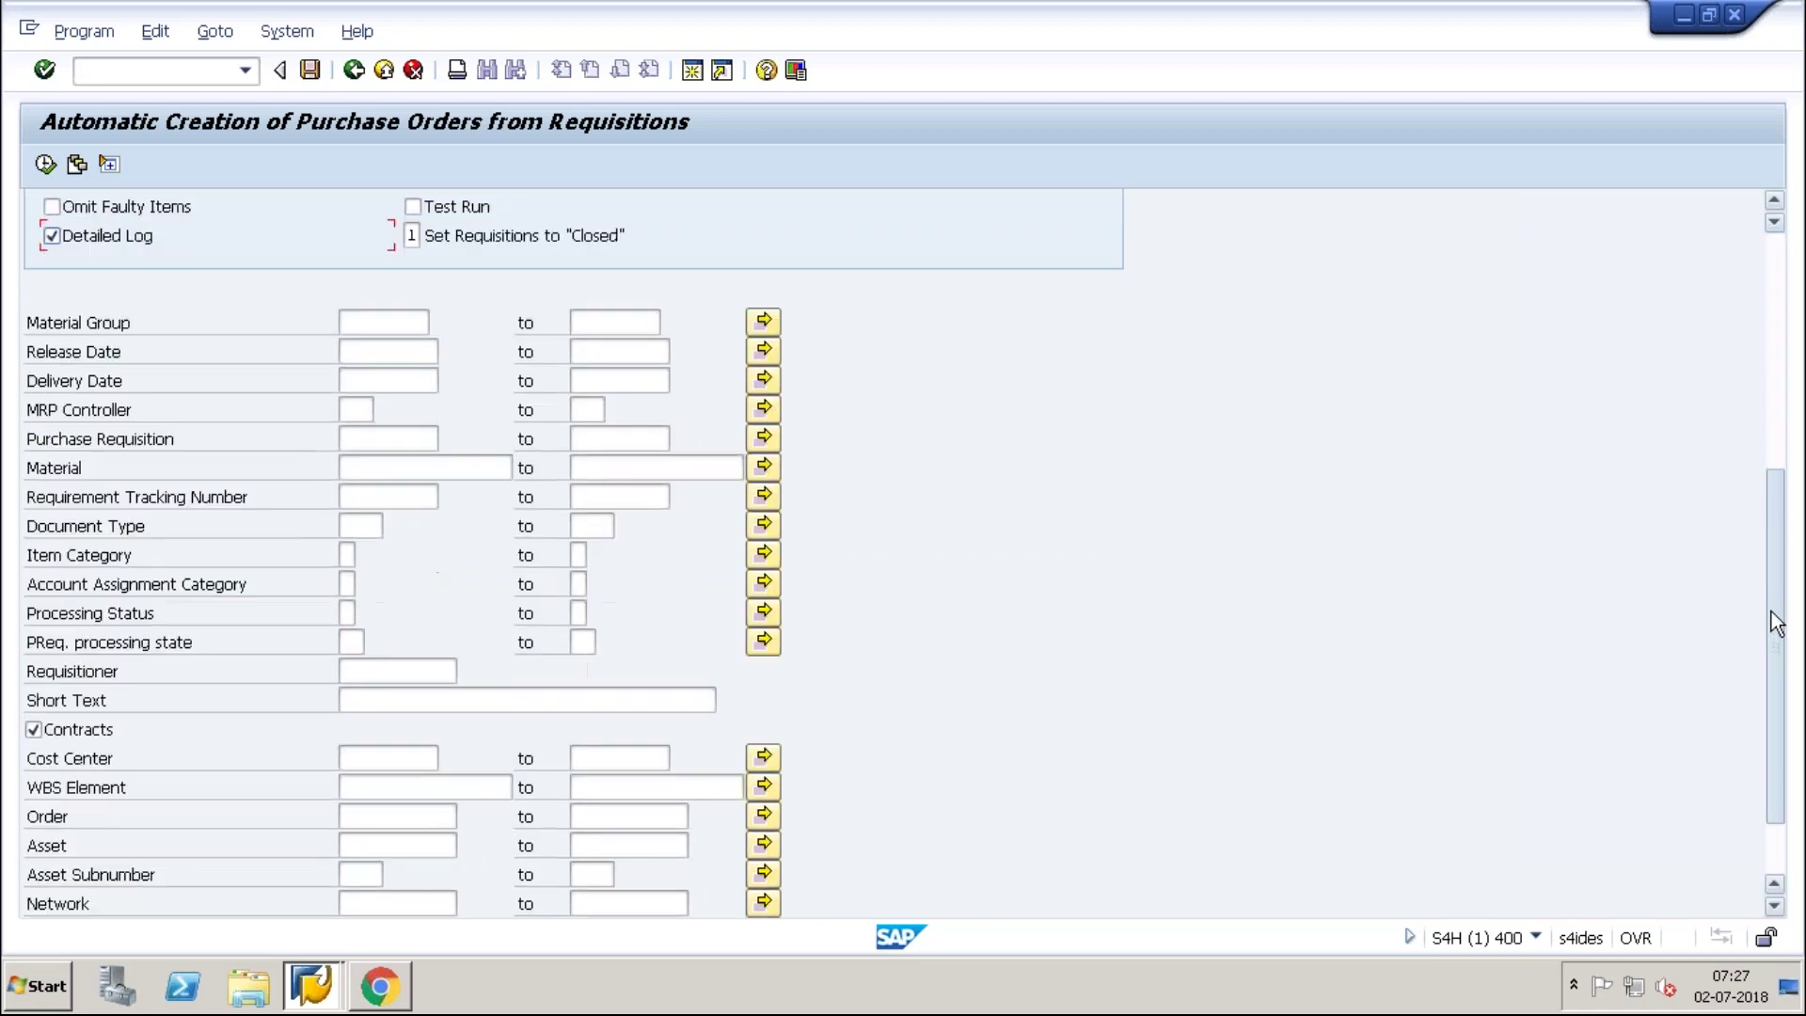
Execute for requisition 10001444 to create the purchase order, then exit to SAP Easy Access.
left_click(363, 435)
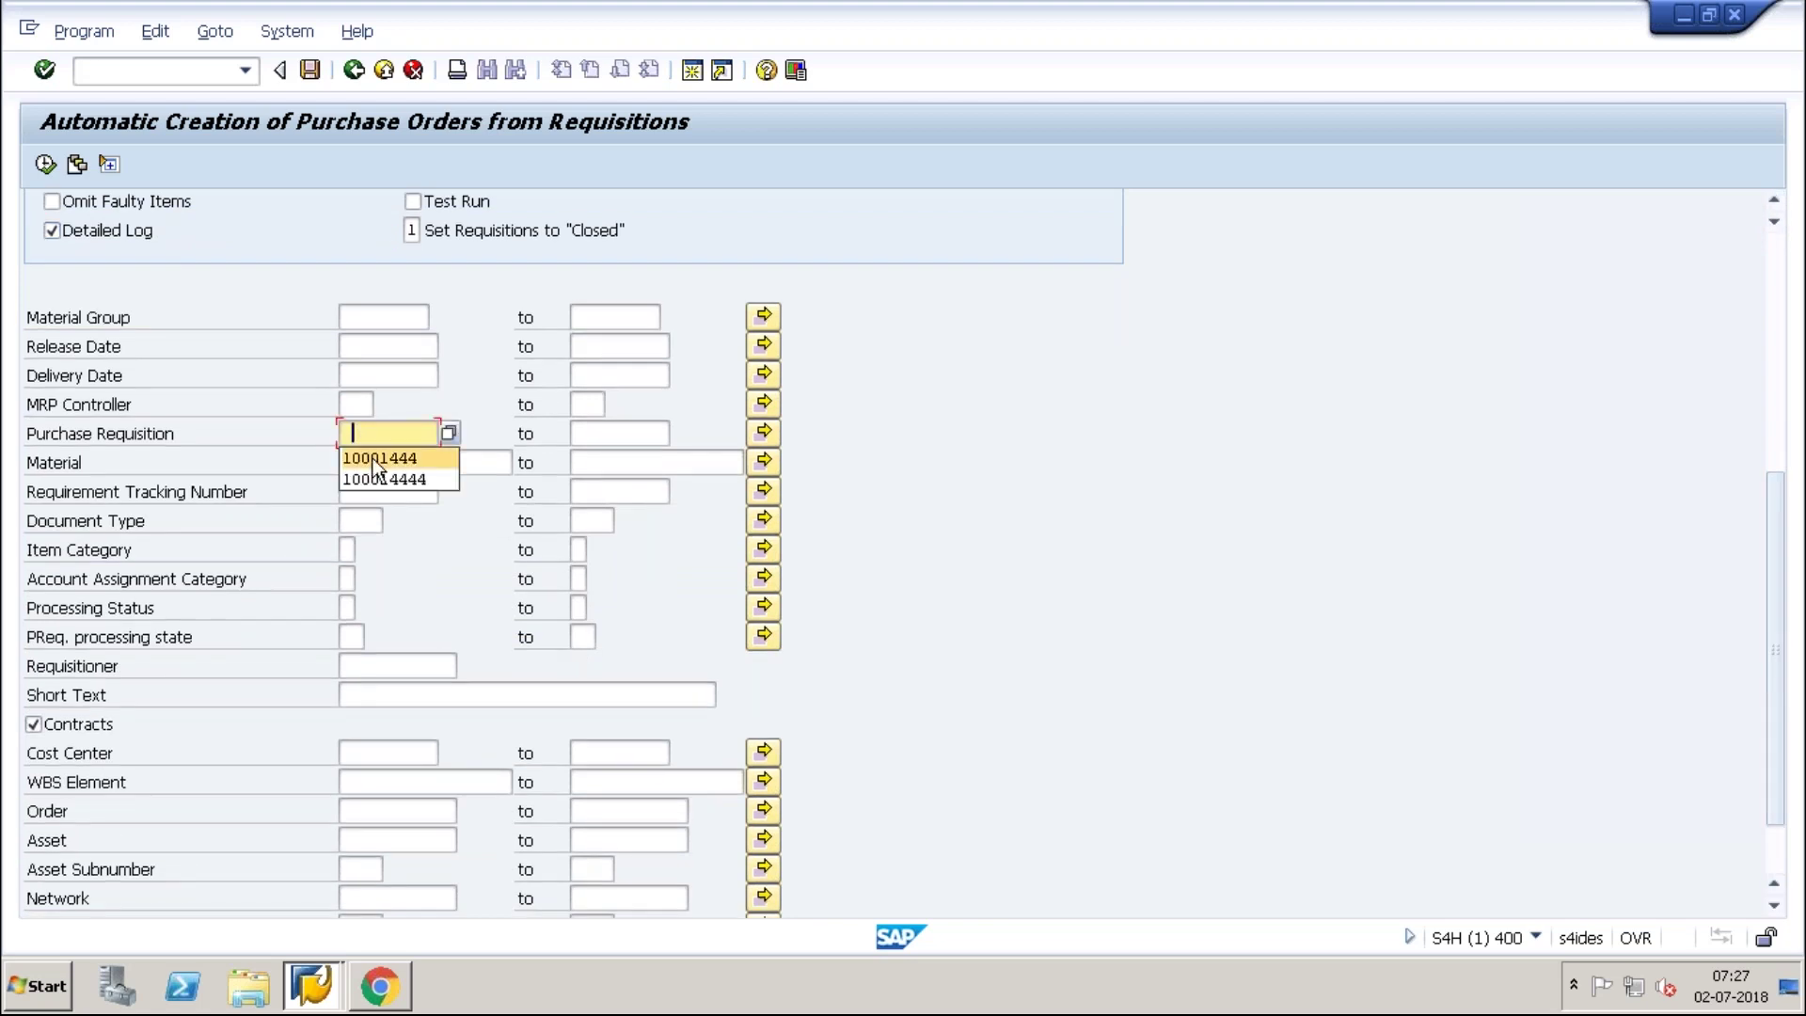
left_click(378, 458)
left_click(45, 165)
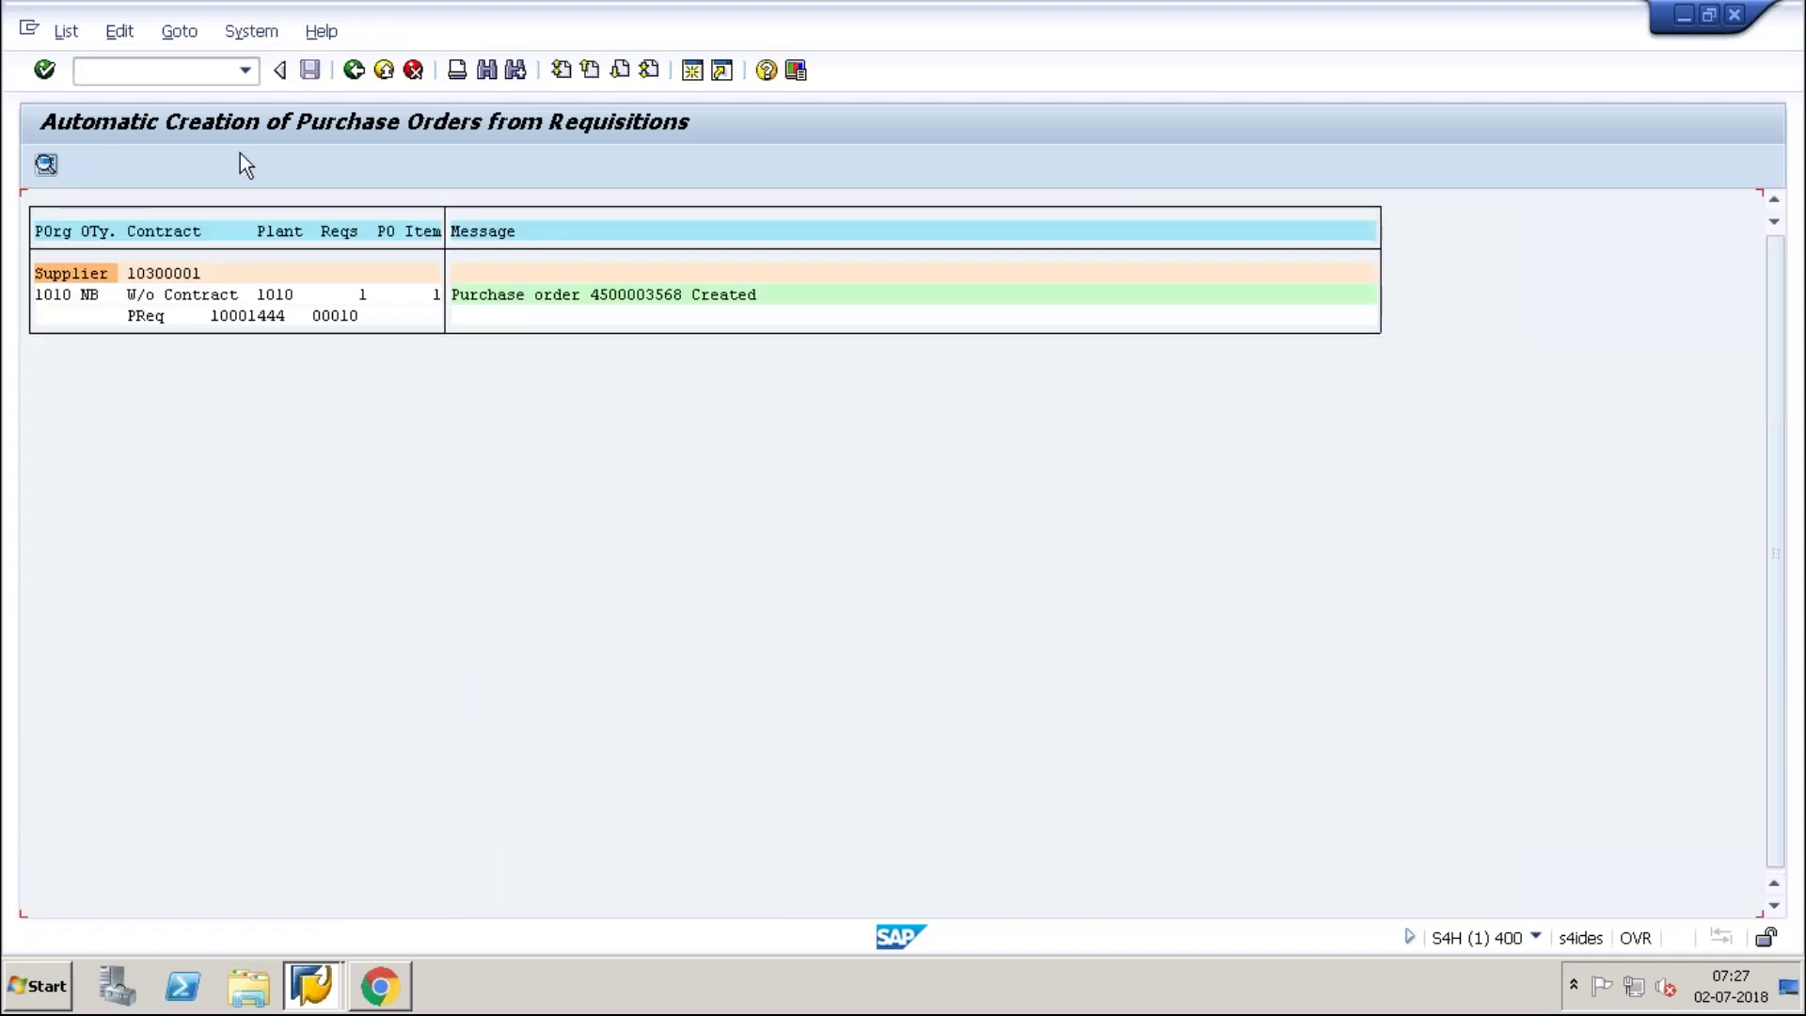
left_click(384, 72)
left_click(385, 72)
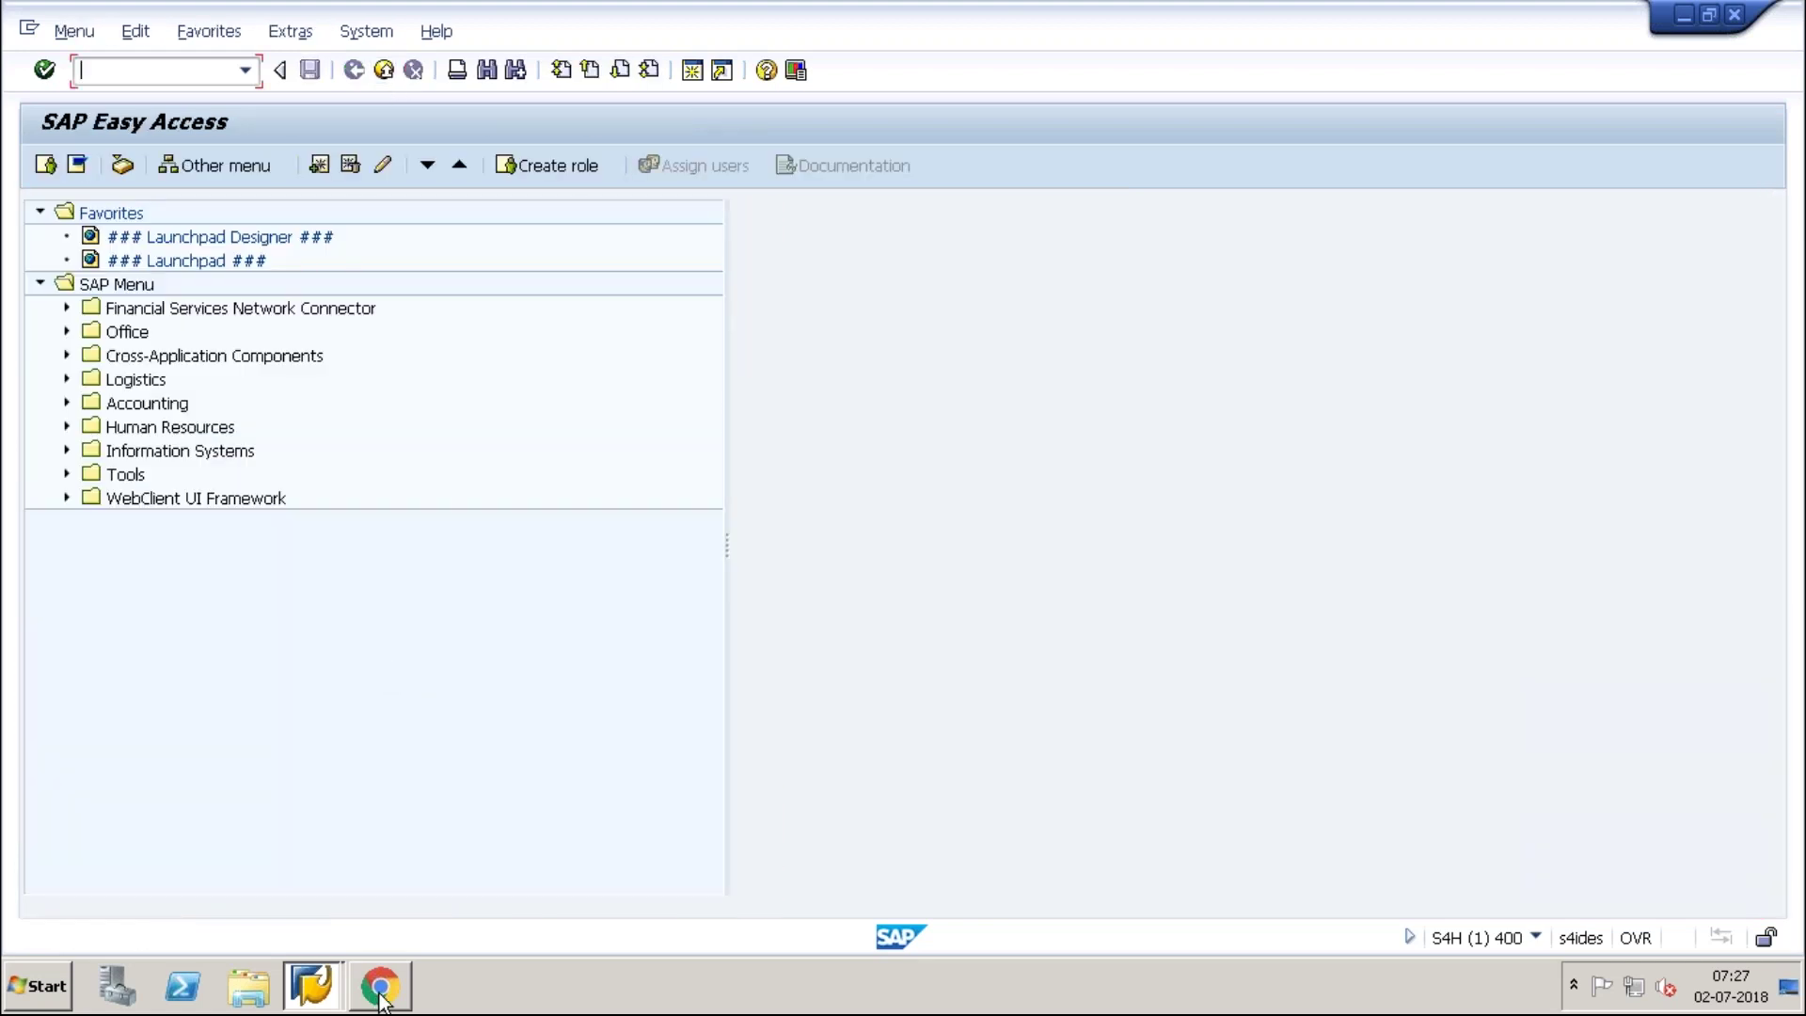
Start a new purchase requisition from the launchpad and show its item overview.
left_click(380, 988)
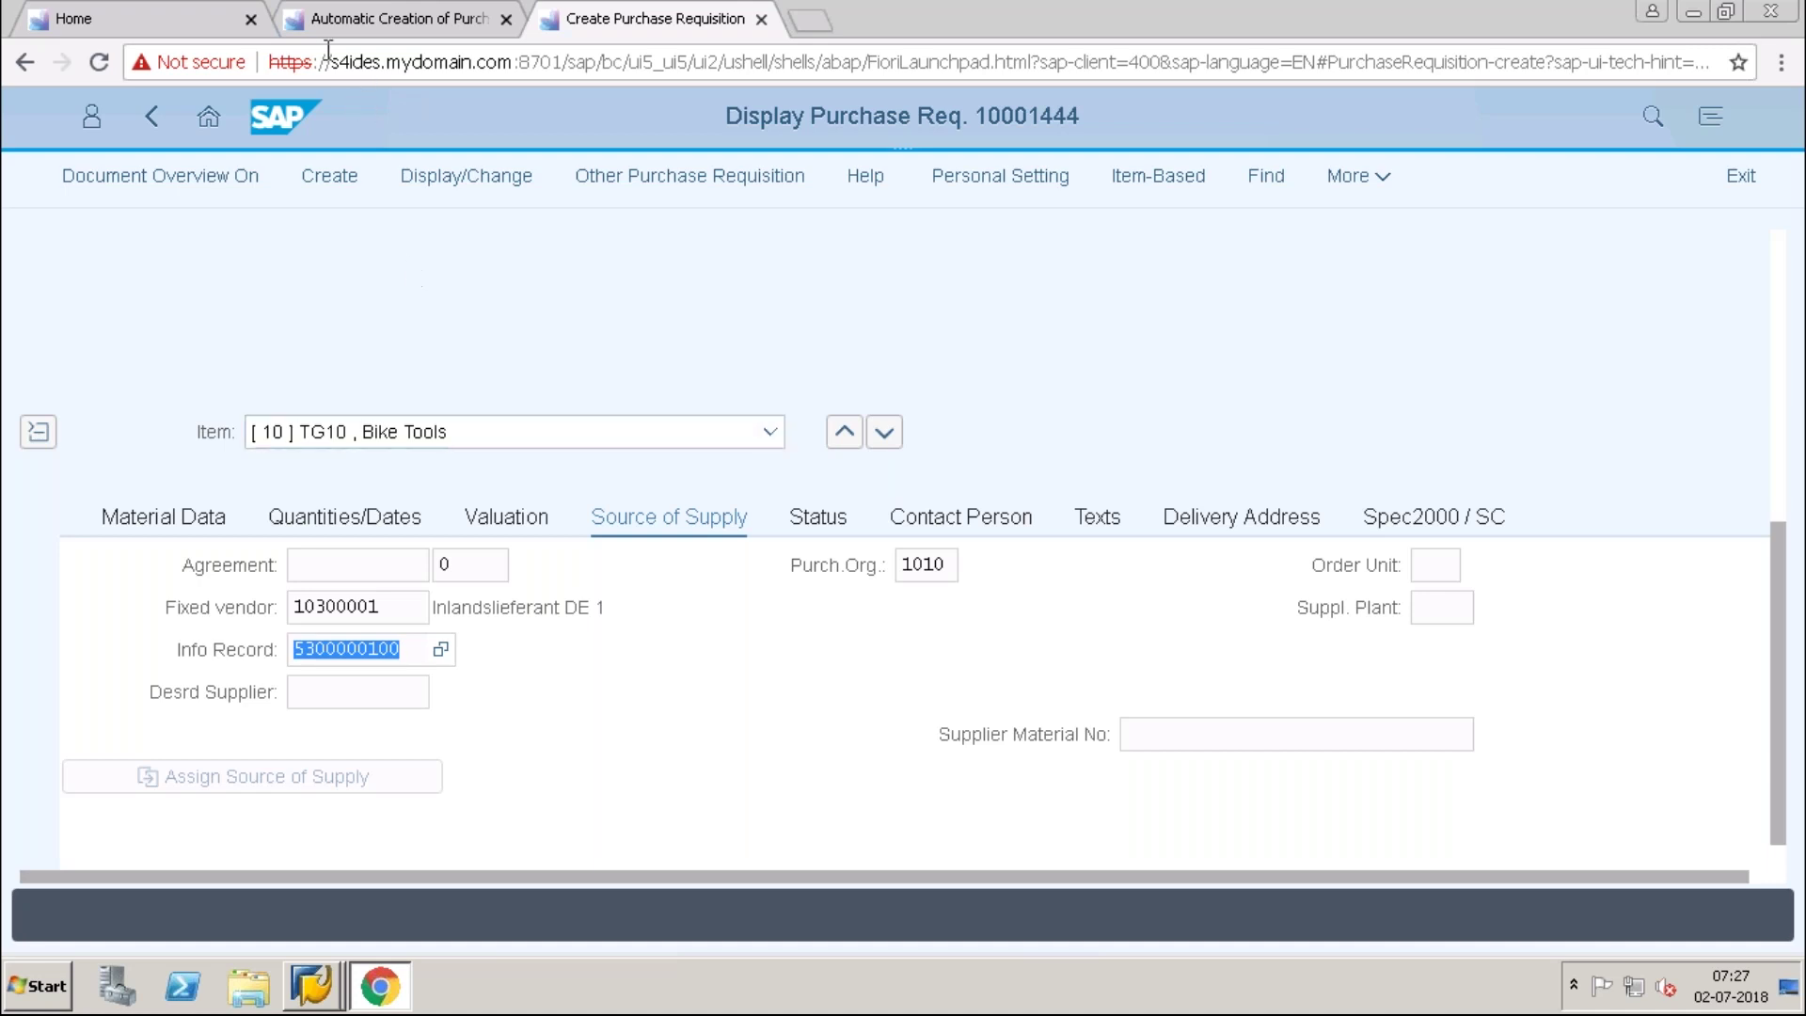
left_click(183, 20)
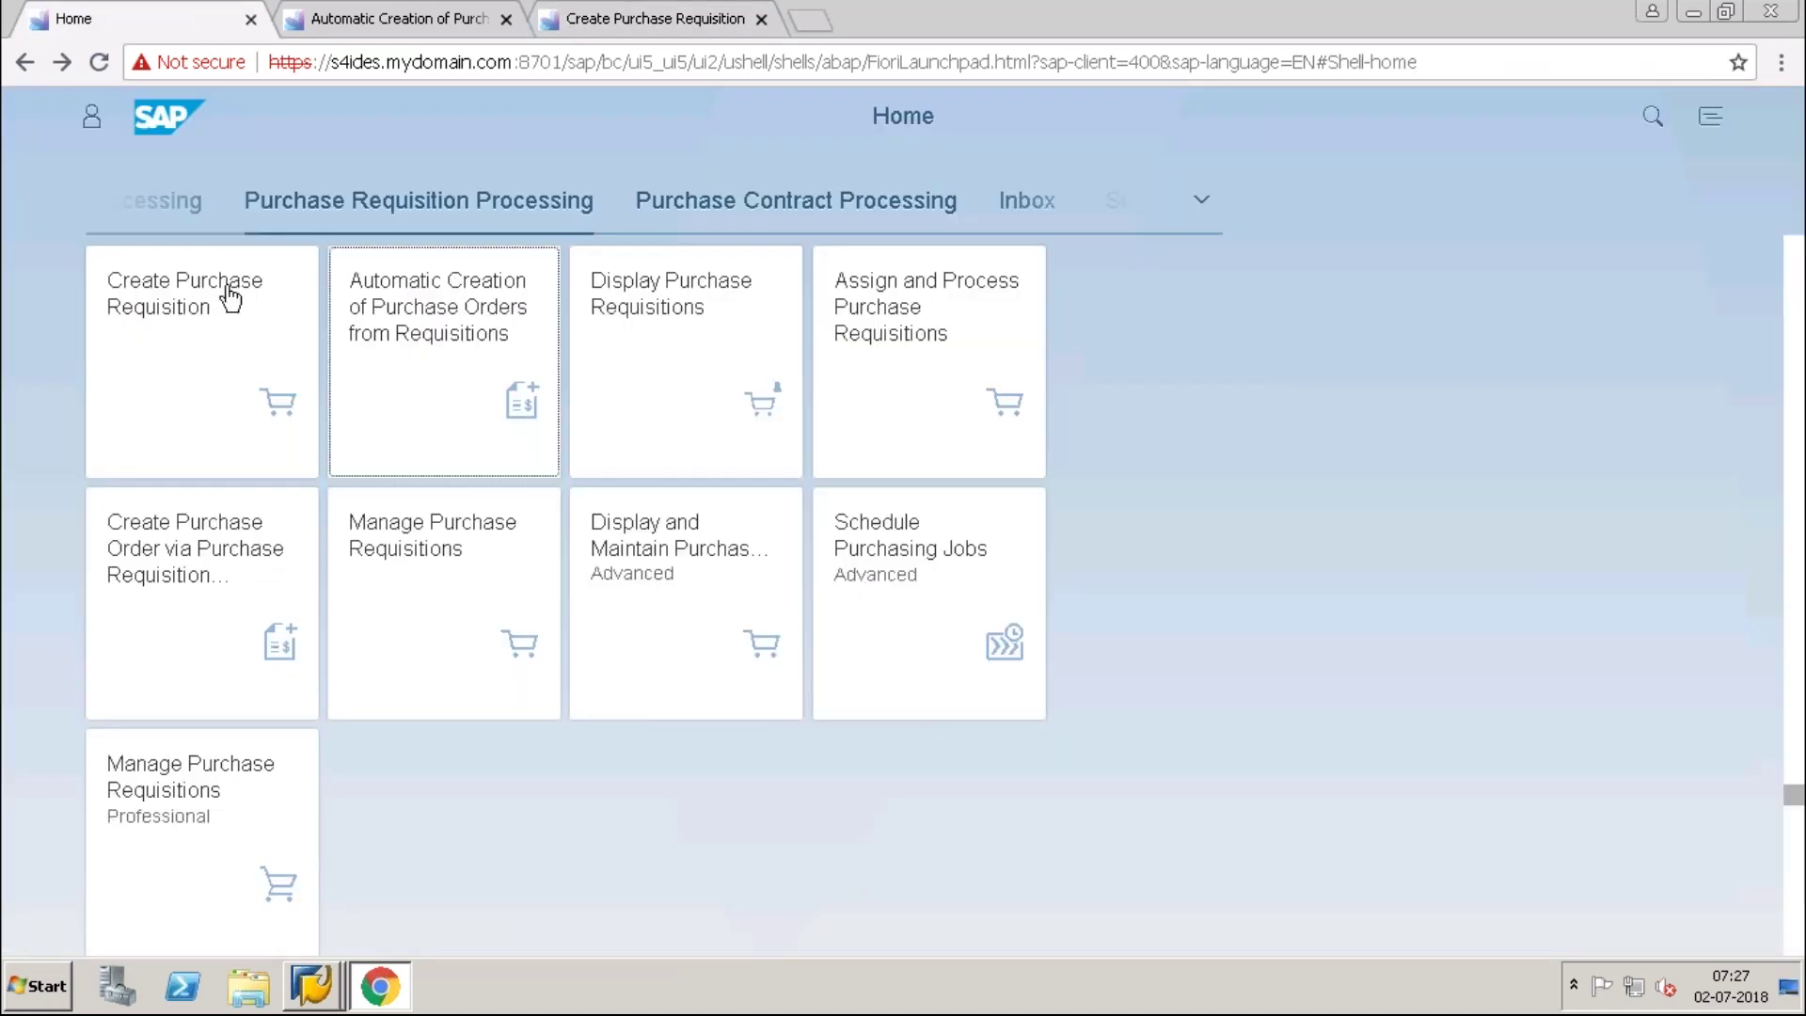
left_click(228, 293)
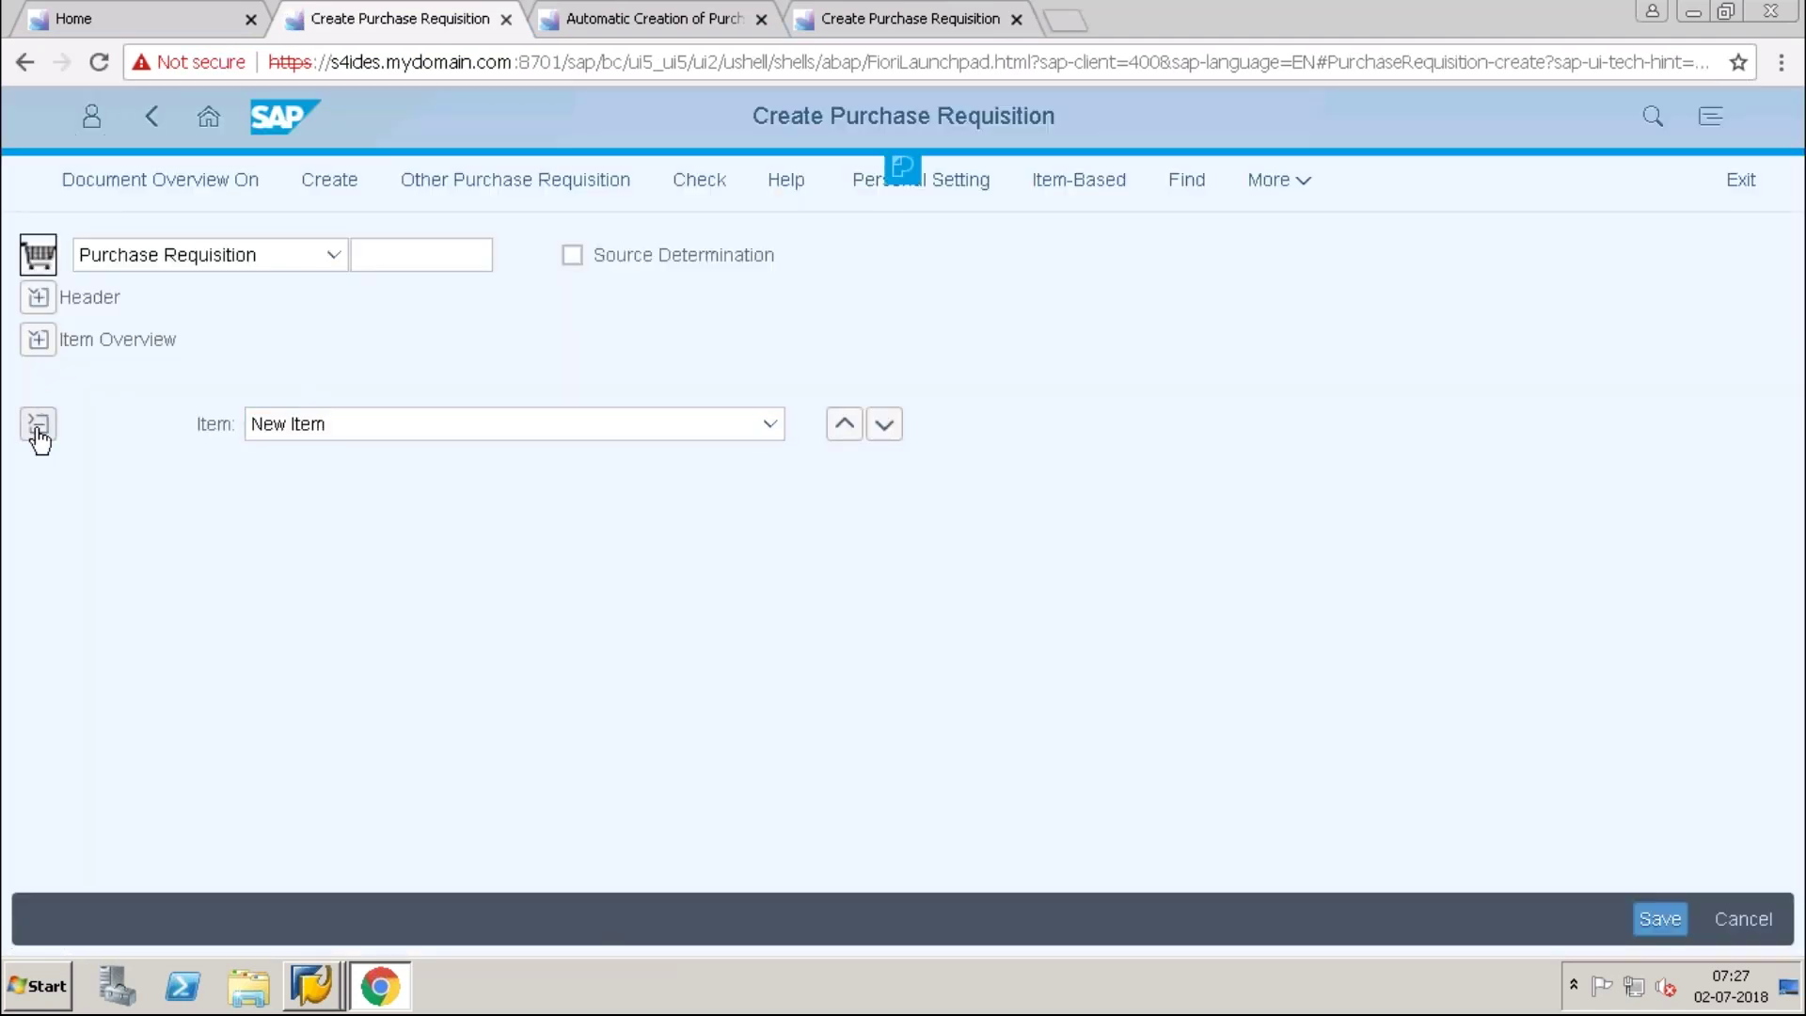
left_click(38, 339)
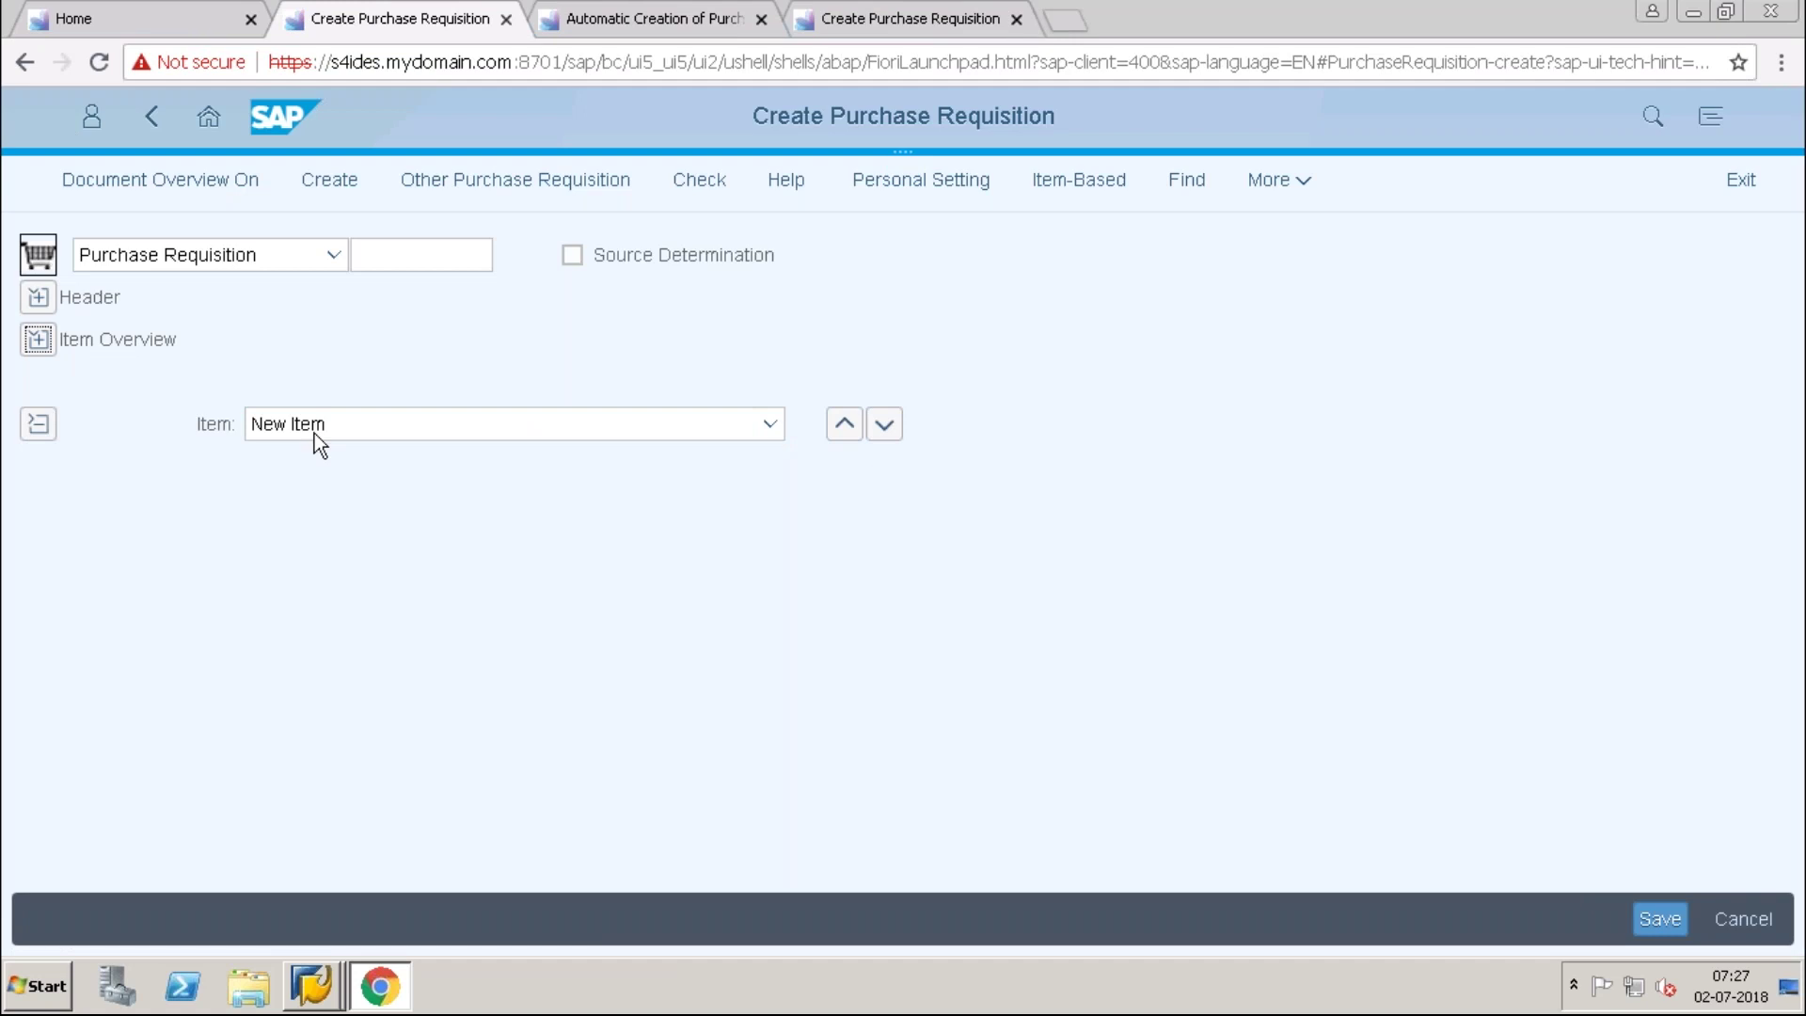
Add item TG10, quantity 1, plant 1010.
left_click(439, 434)
type("TG10")
key("Tab")
key("Tab")
type("1")
key("Tab")
key("Tab")
key("Tab")
type("1010")
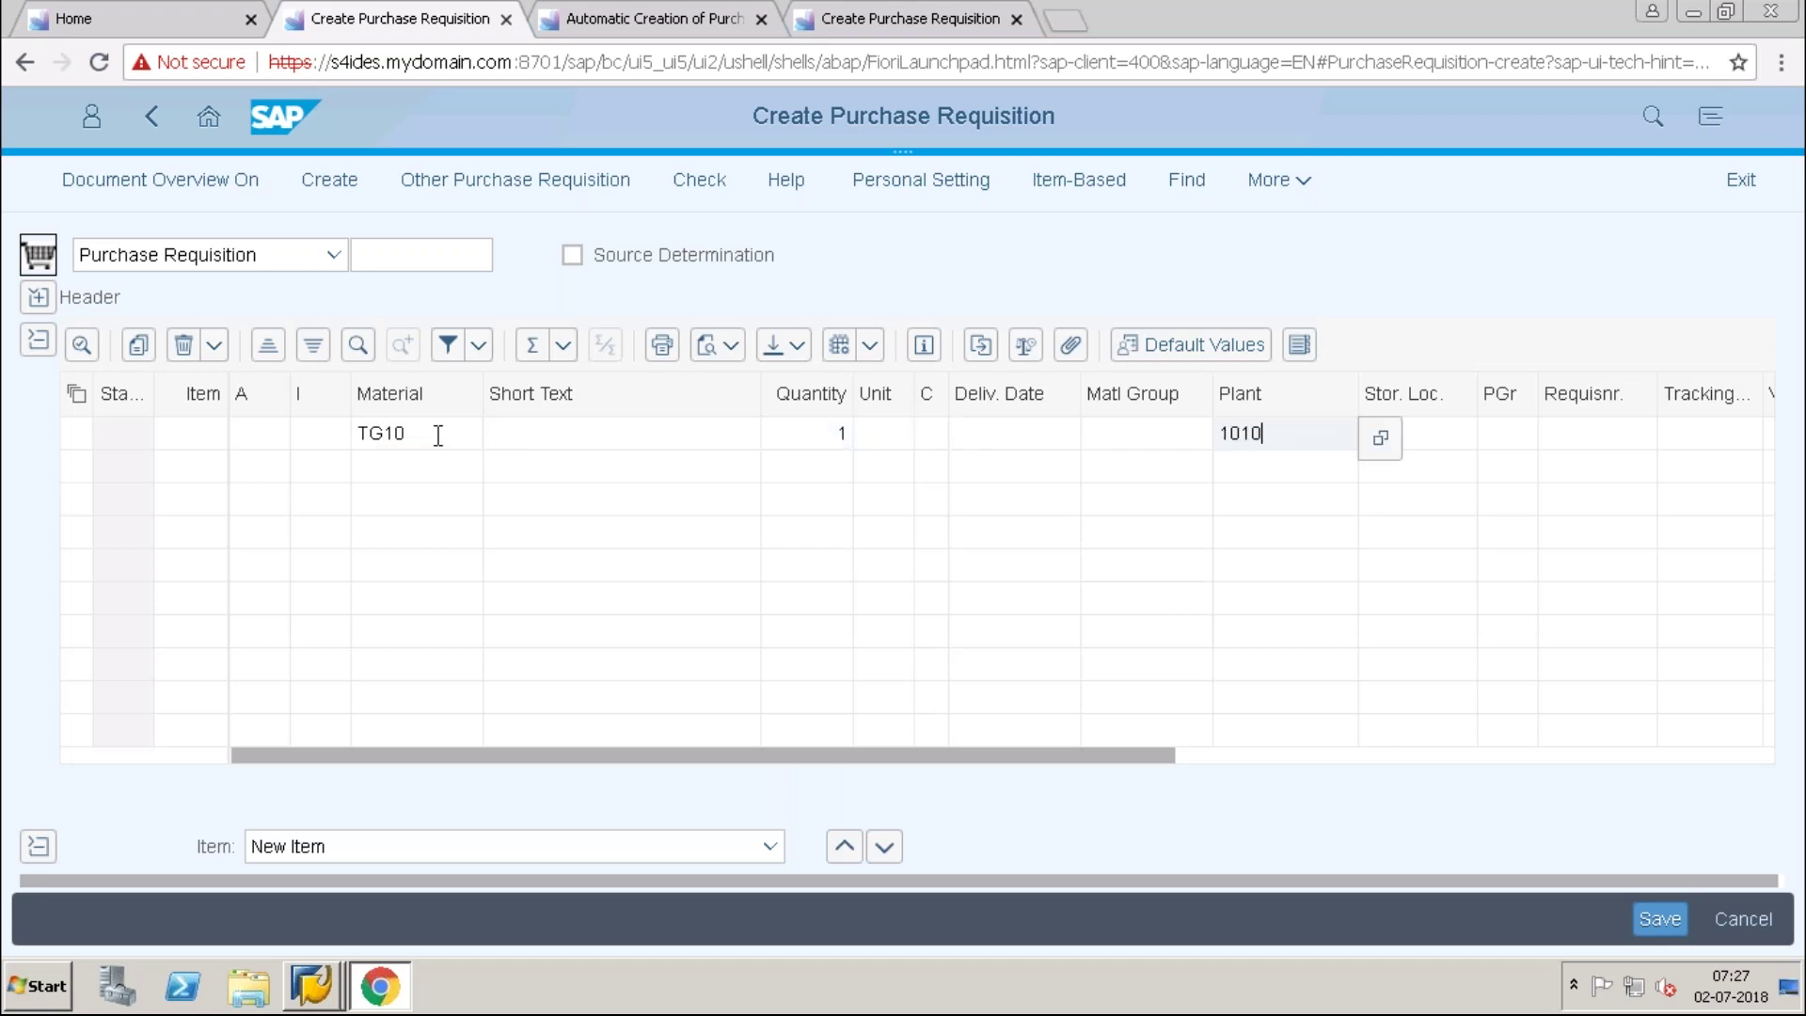
key("Return")
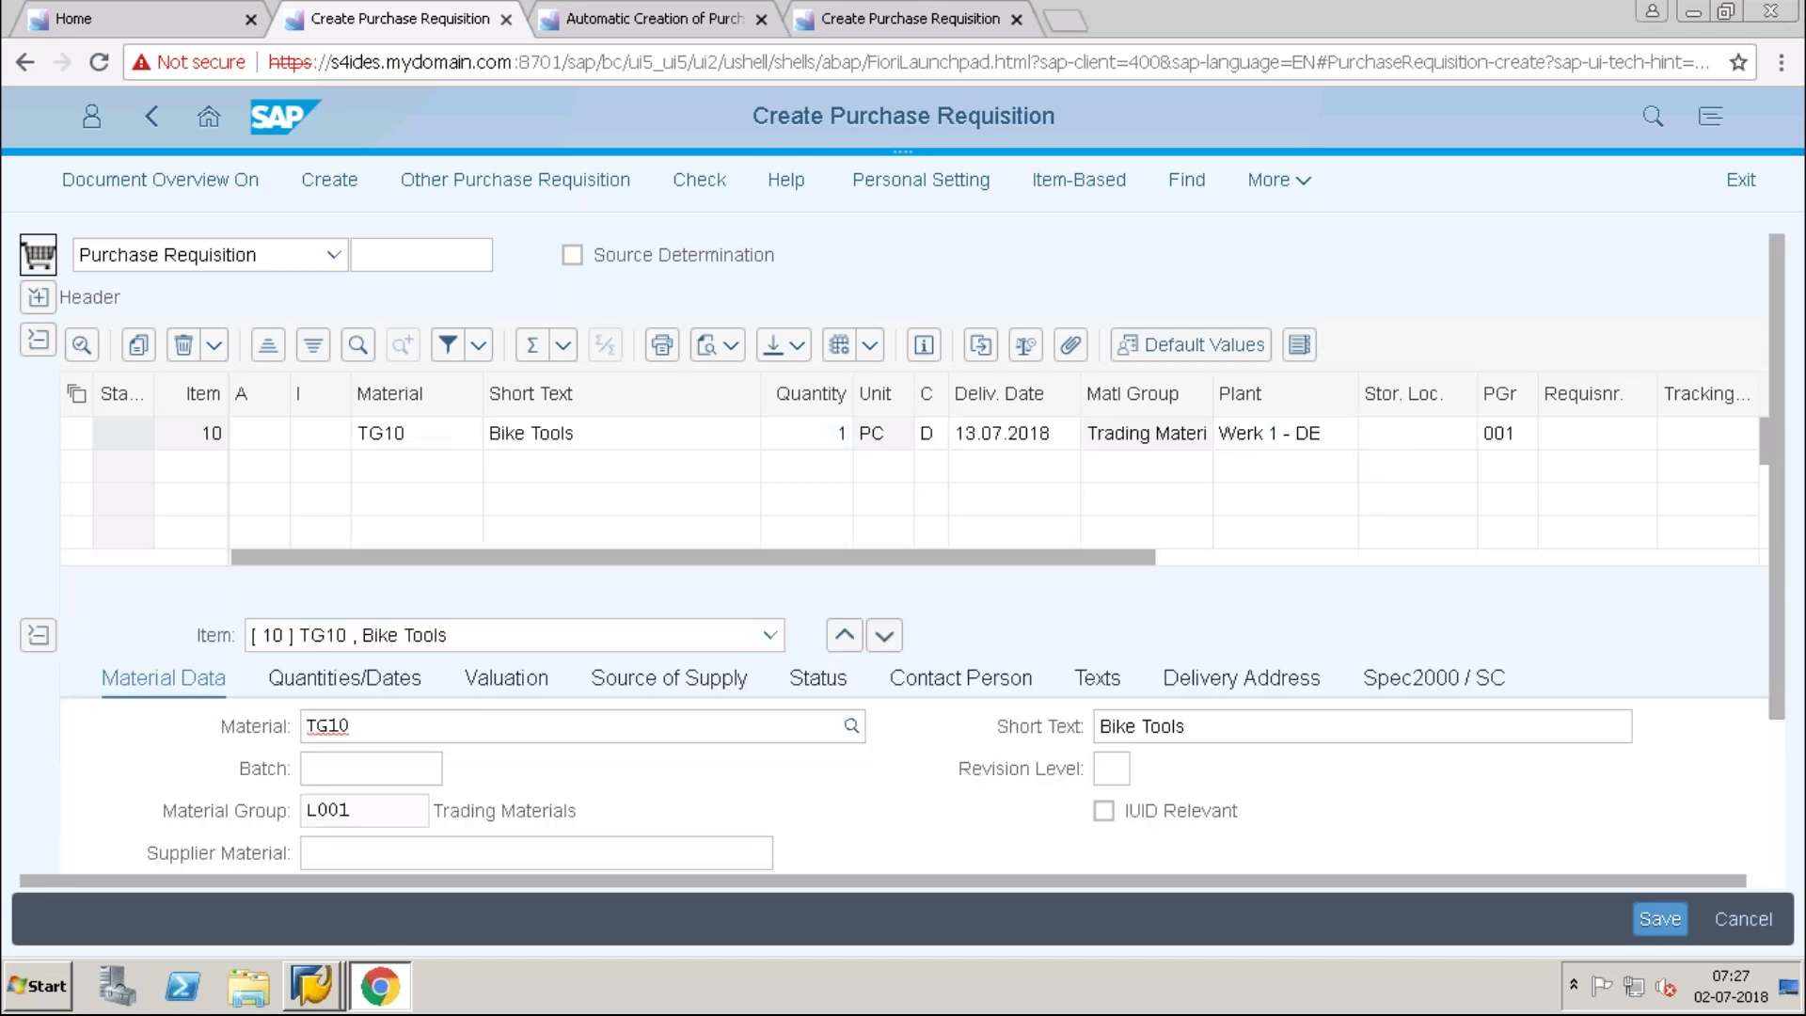
Assign the 12.35 EUR supplier 10300001 as source of supply and save requisition 10001445.
left_click(696, 677)
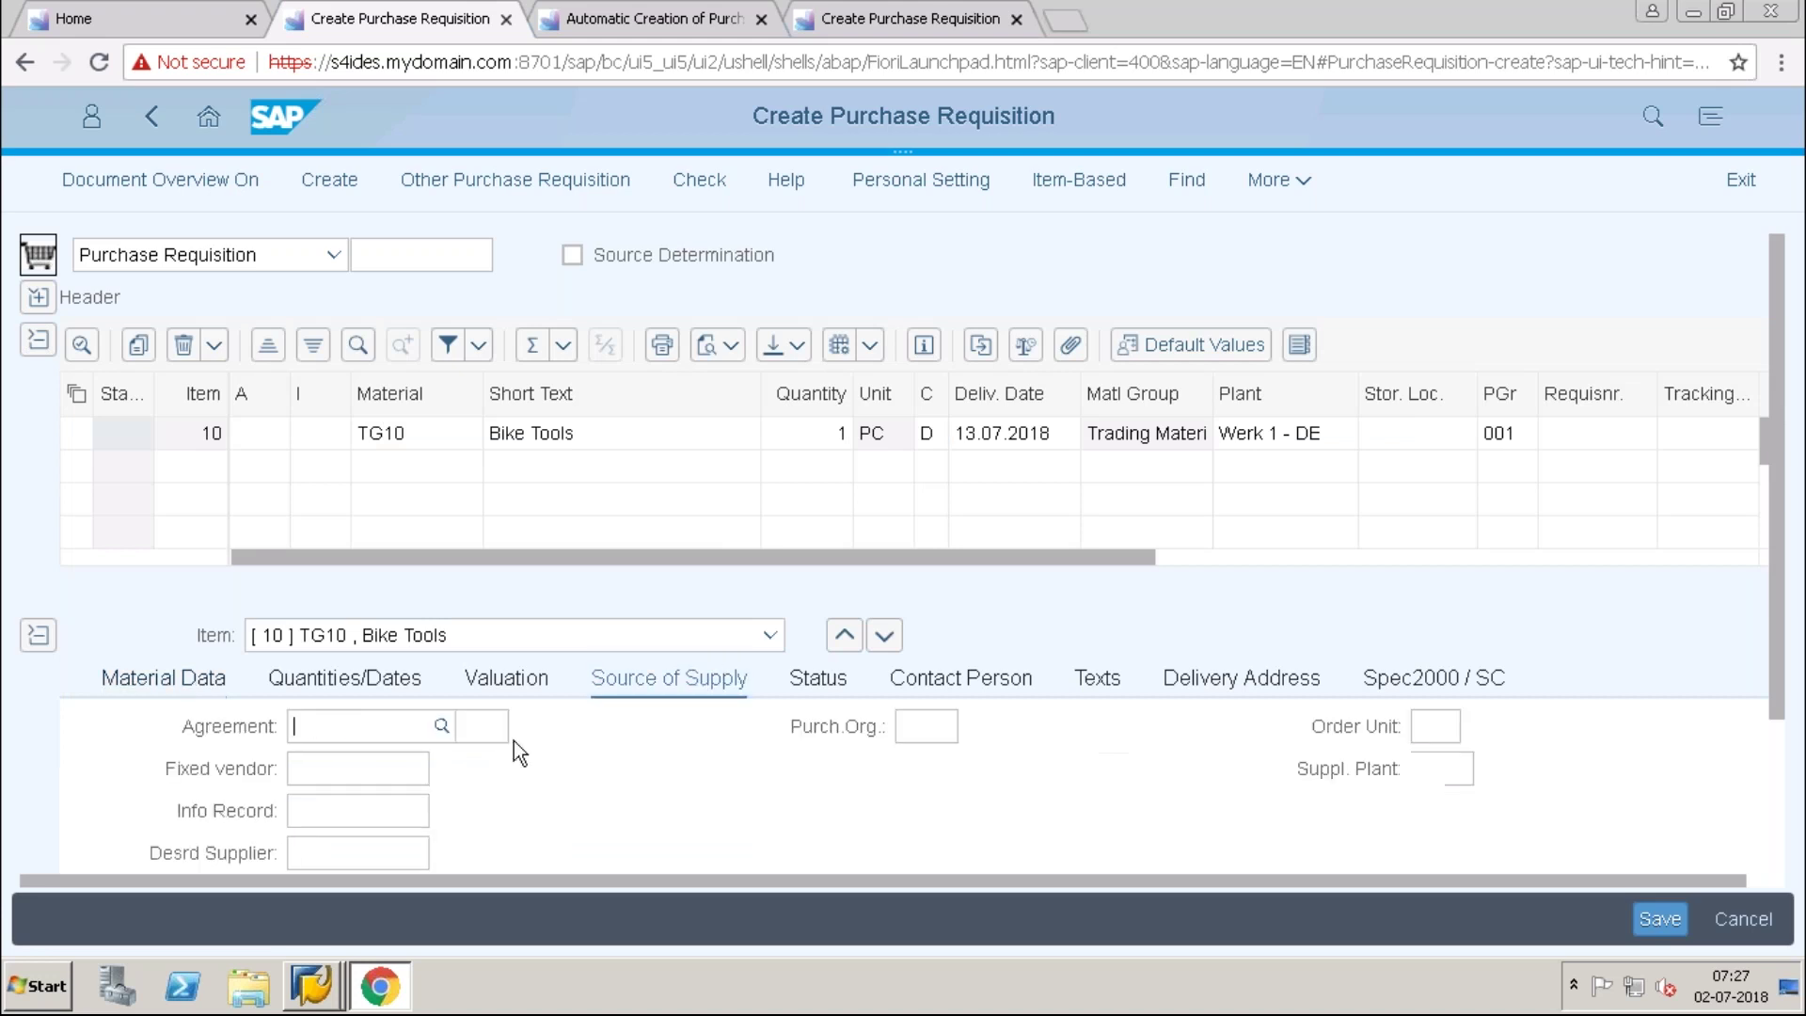
left_click(345, 769)
left_click(1779, 801)
left_click(339, 733)
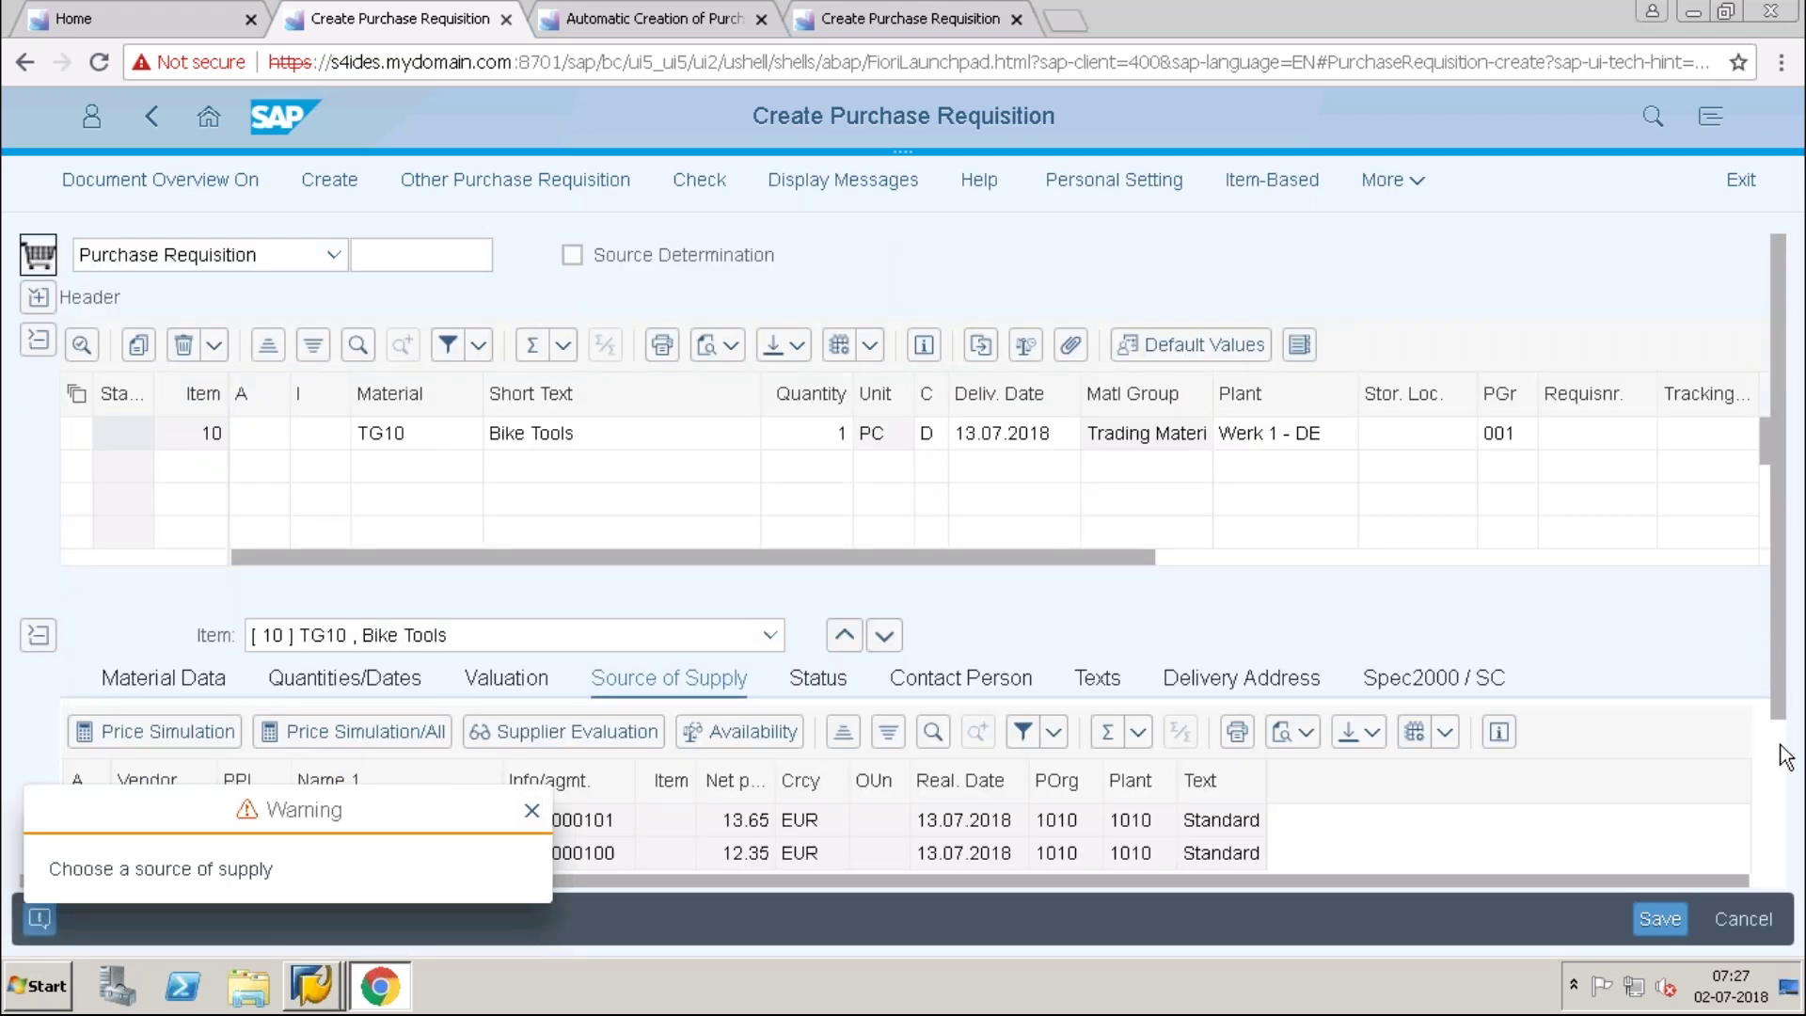
left_click(1774, 779)
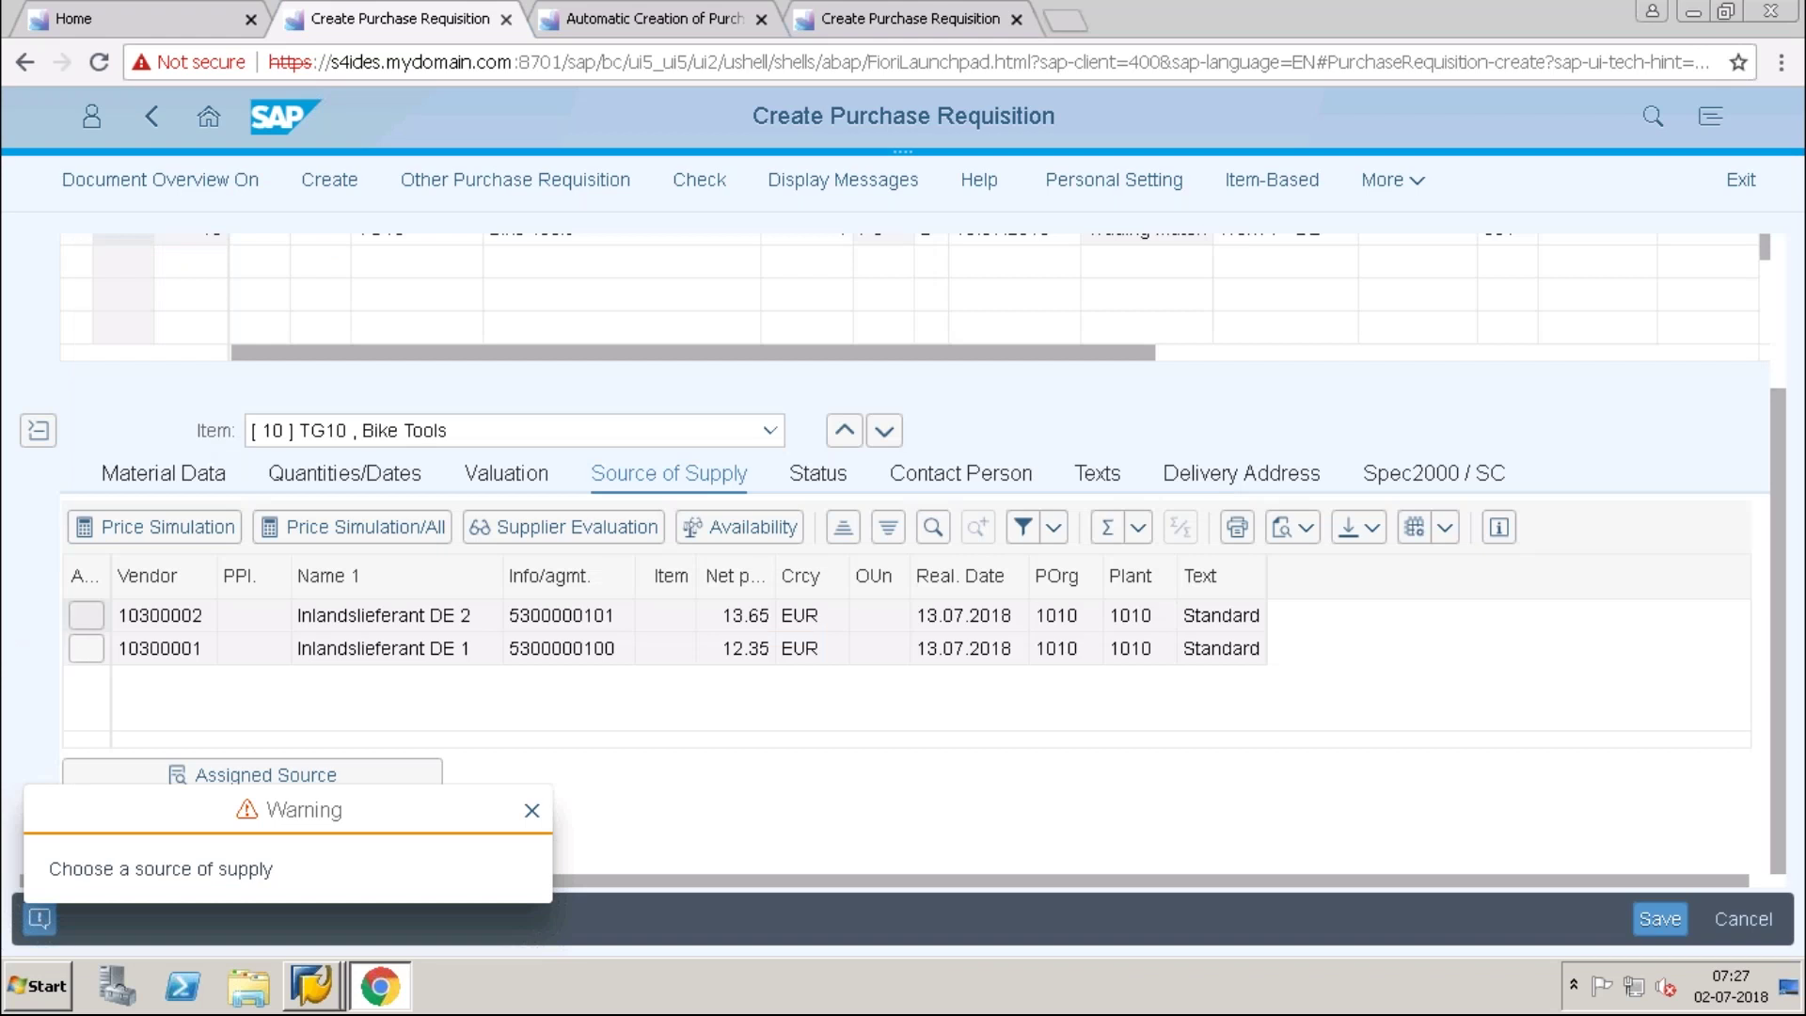
left_click(86, 648)
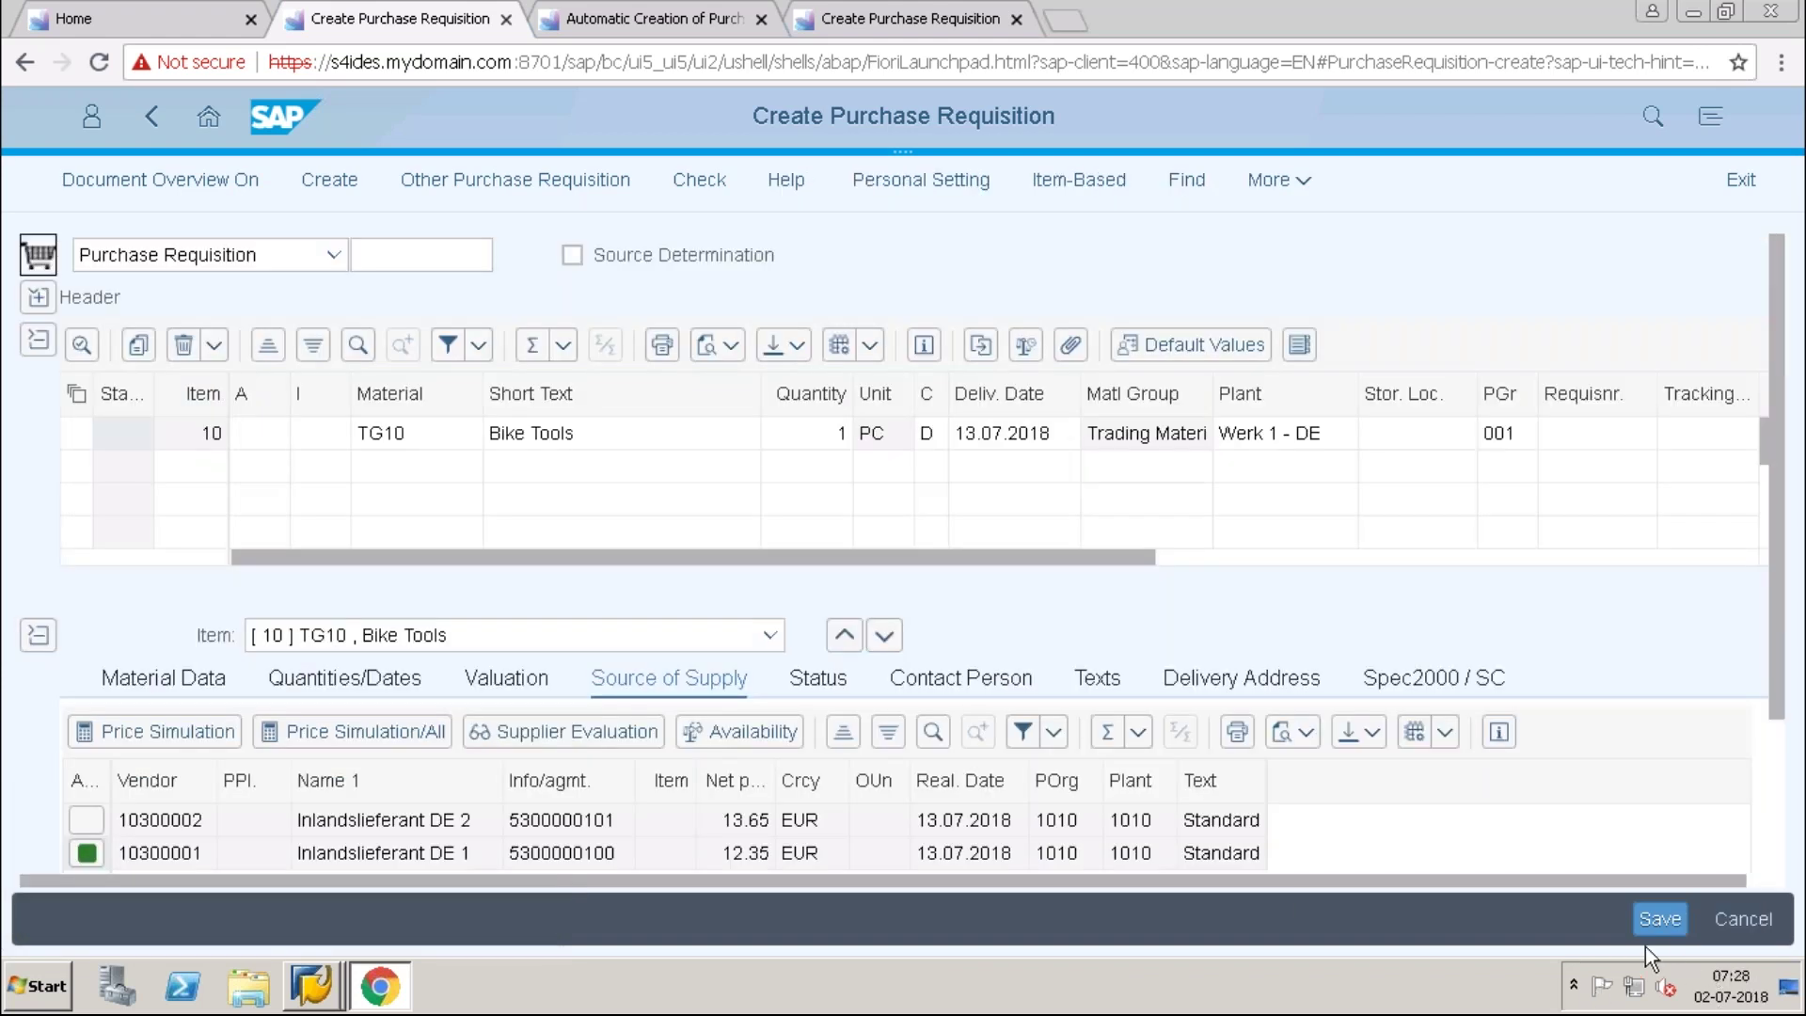
left_click(1653, 922)
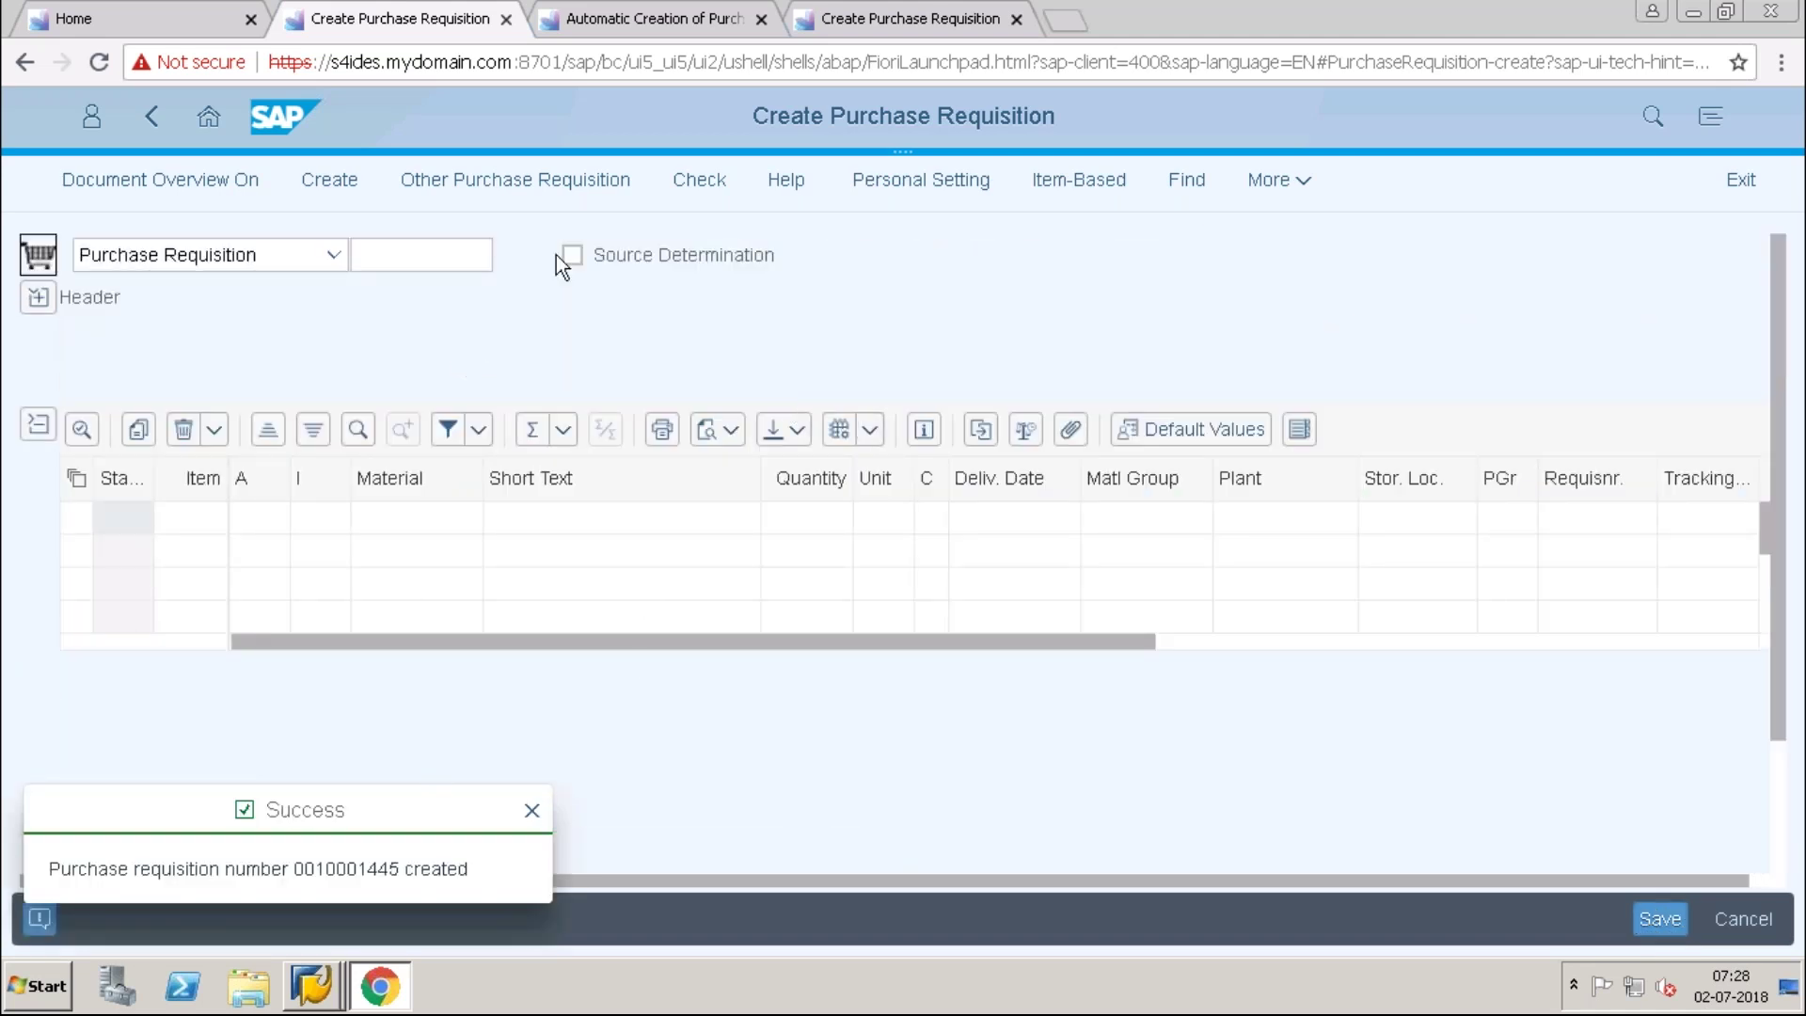
left_click(635, 24)
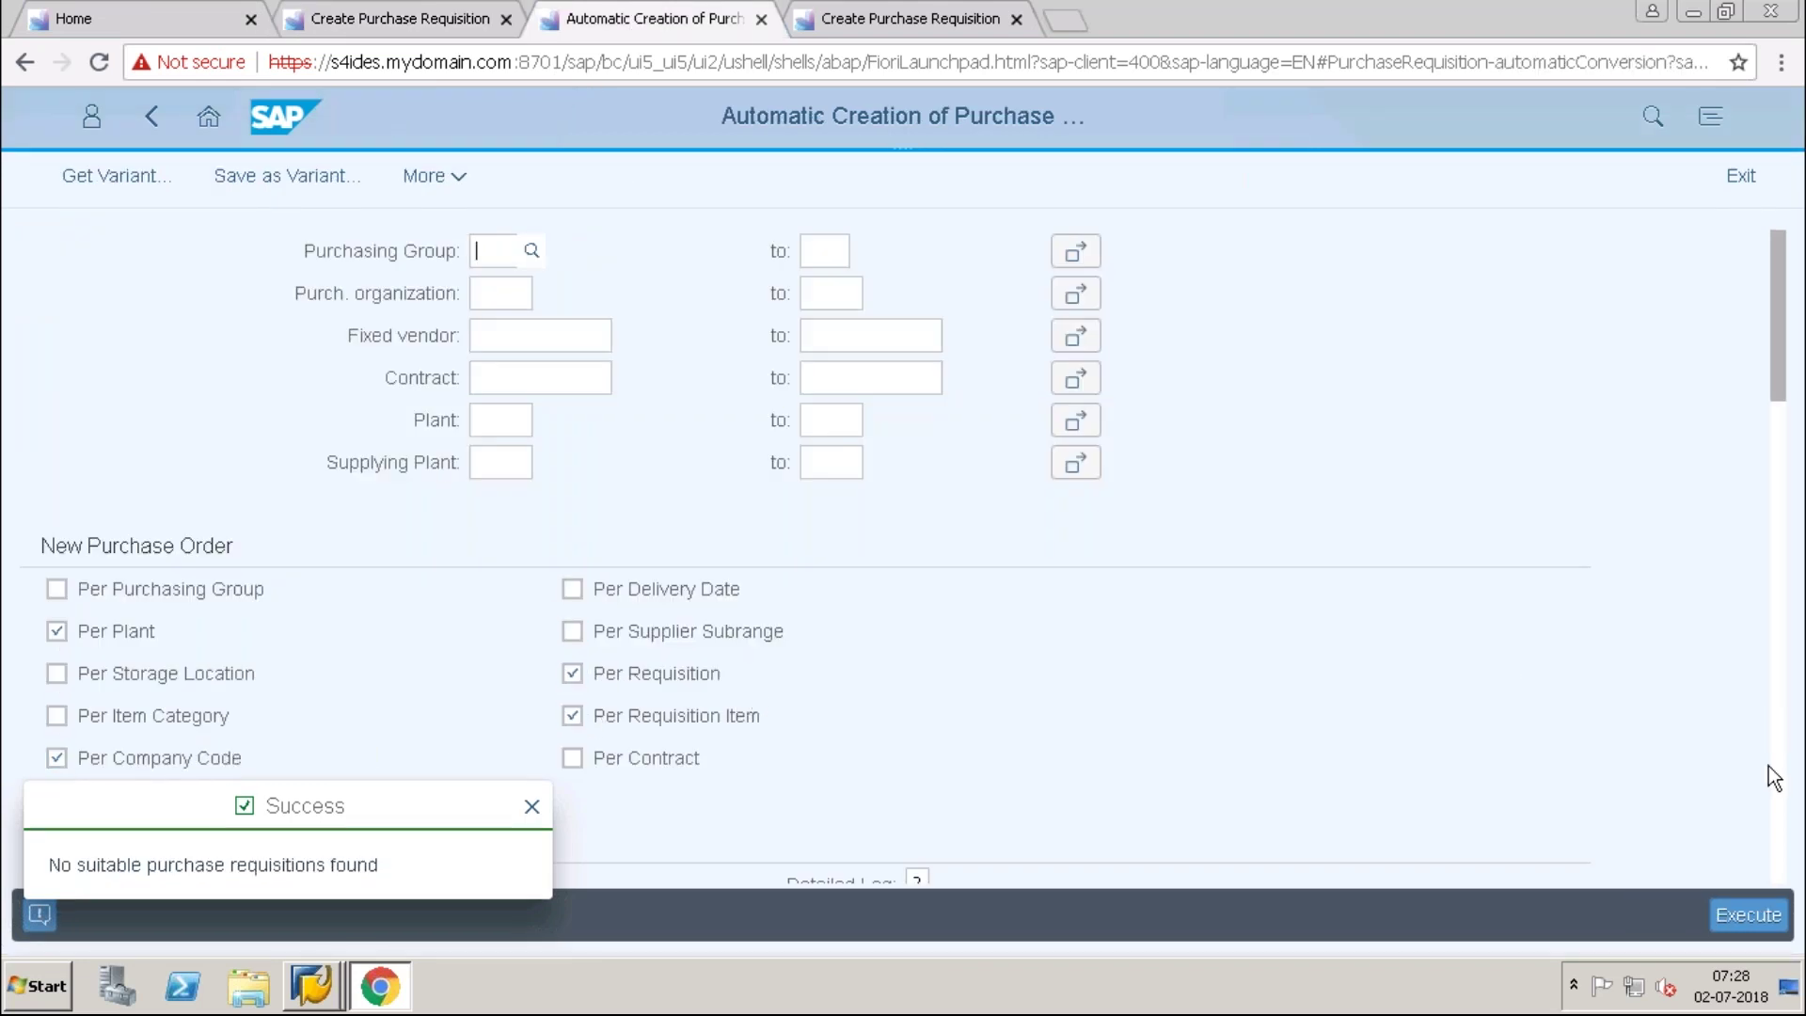
Replace requisition 10001444 with 10001445 in the Purchase Requisition criterion and execute the report.
scroll(1776, 783, "down", 5)
left_click(590, 692)
key("BackSpace")
type("5")
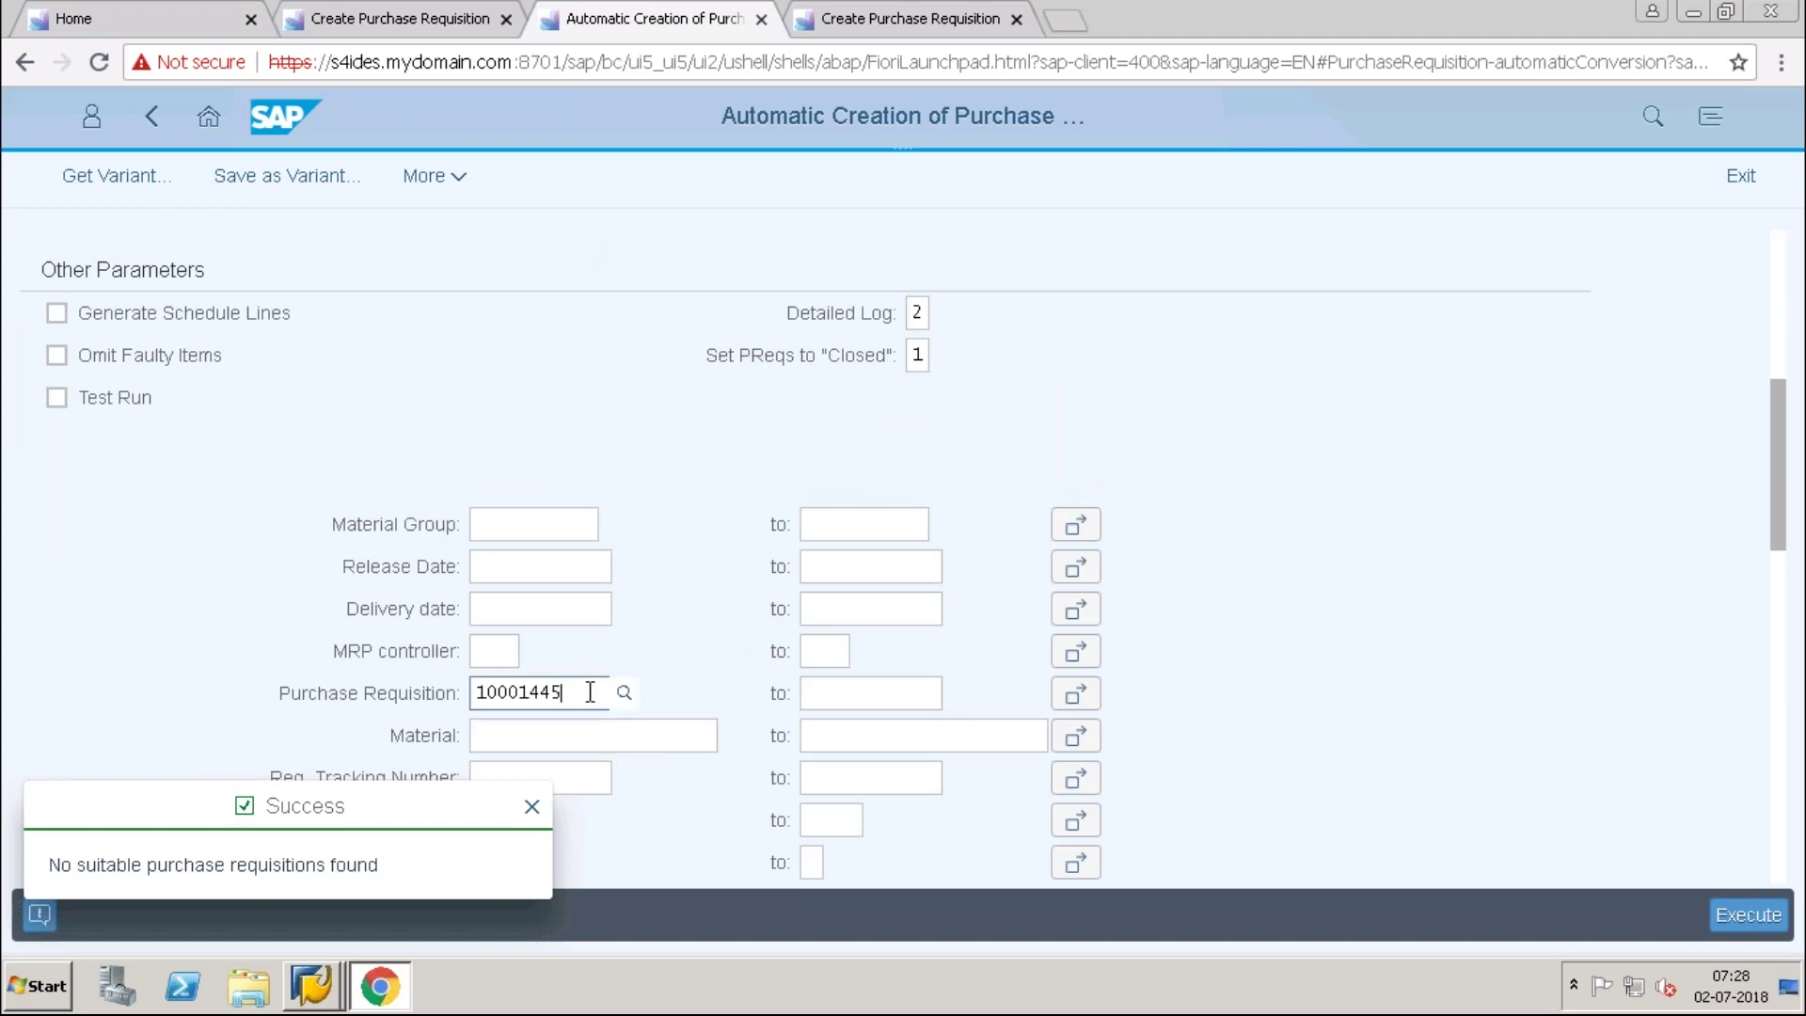
key("F8")
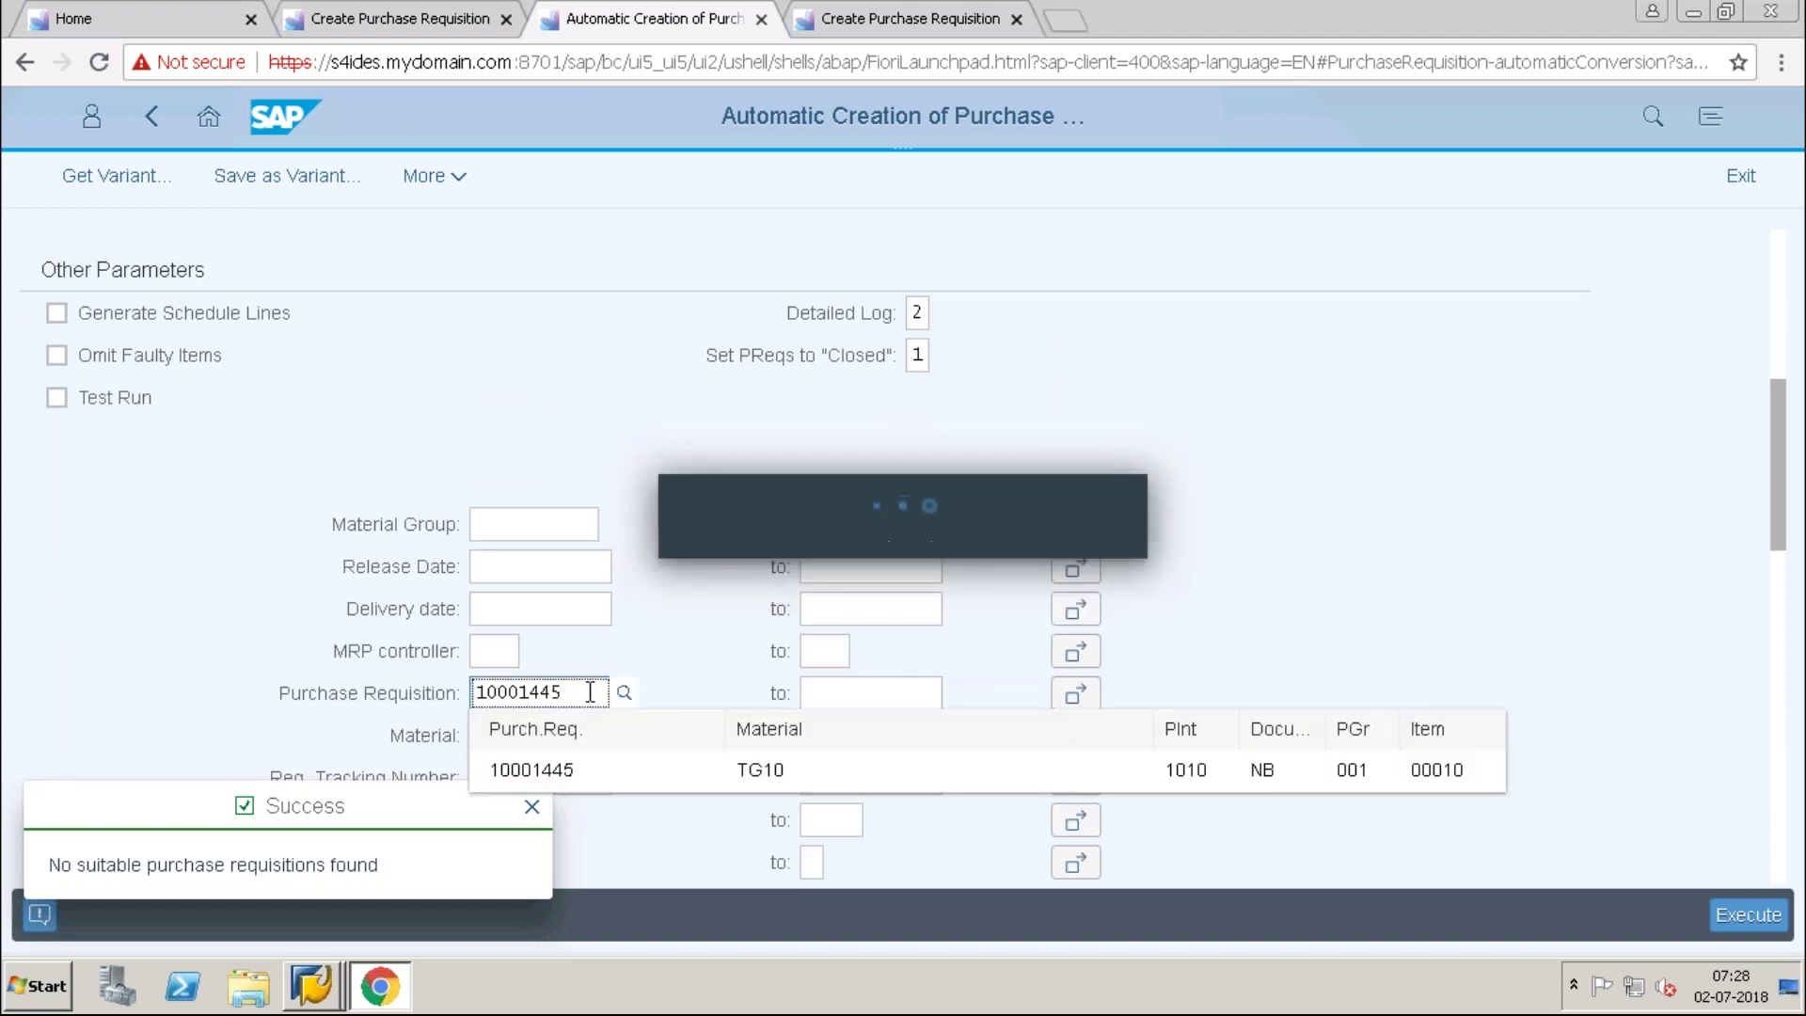
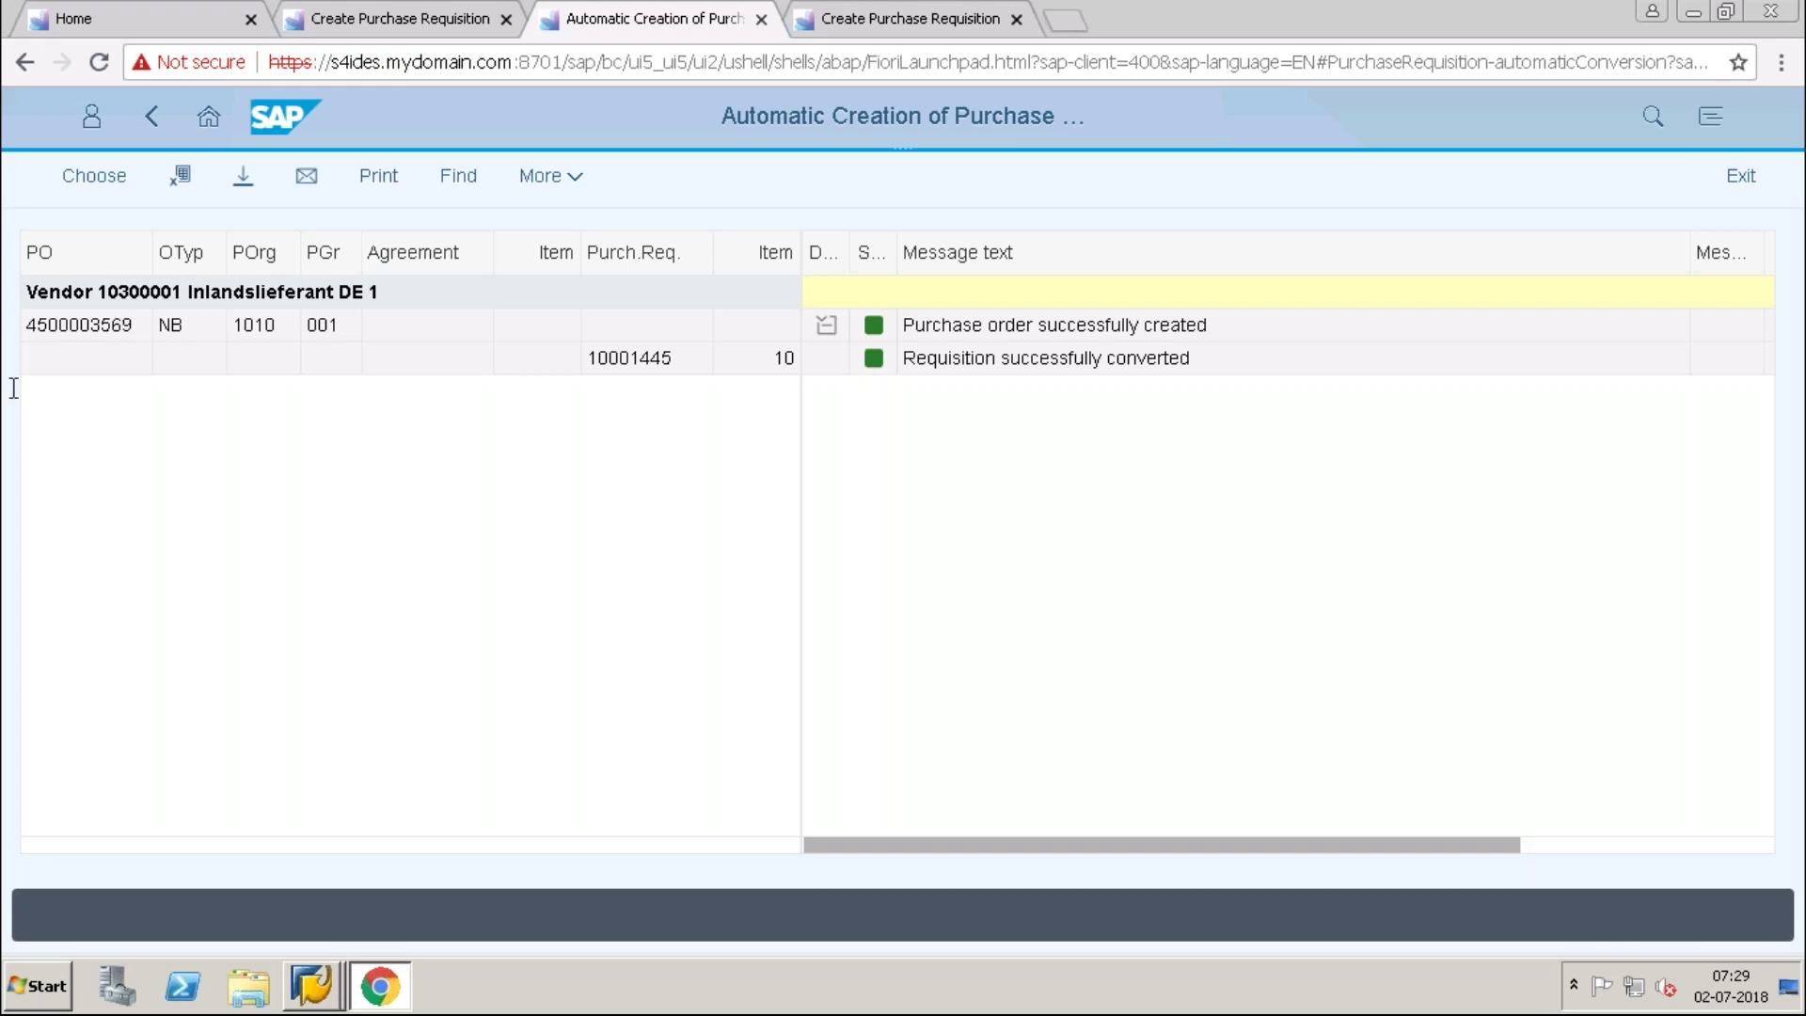
Look up the procurement analytics note in the local Excel notes, then return to SAP.
mouse_move(1279, 3)
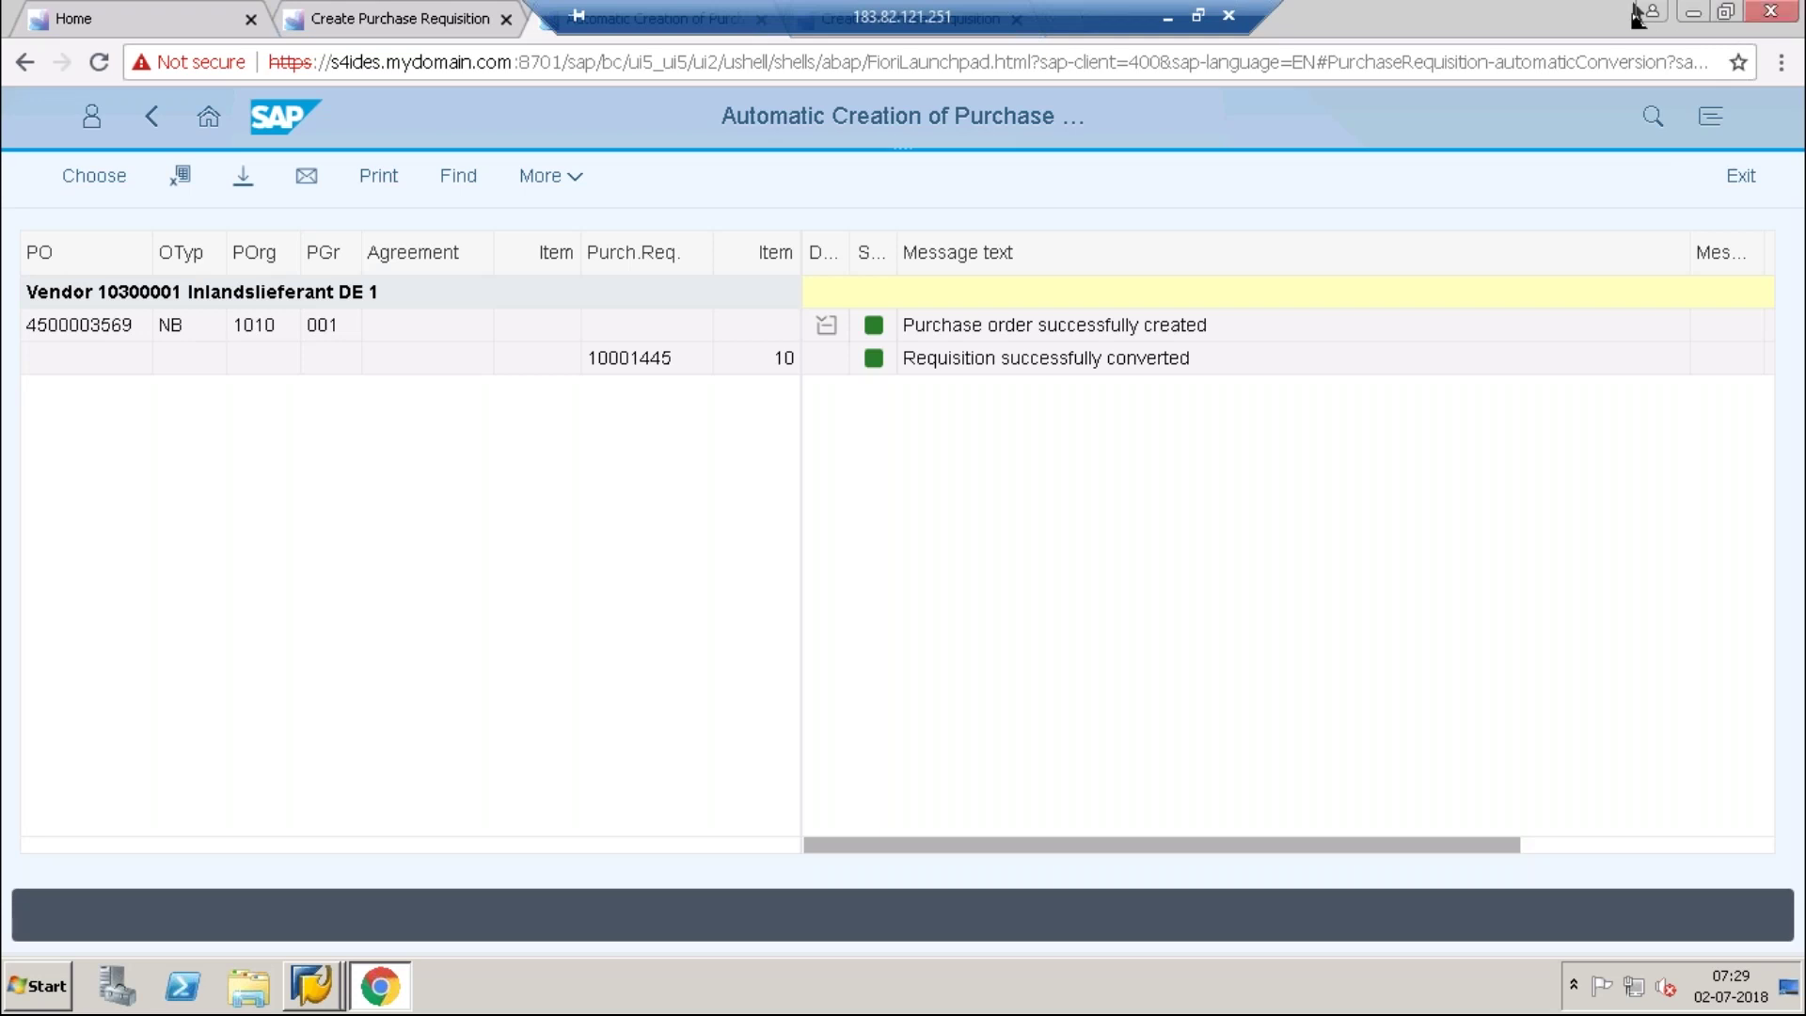
left_click(1171, 14)
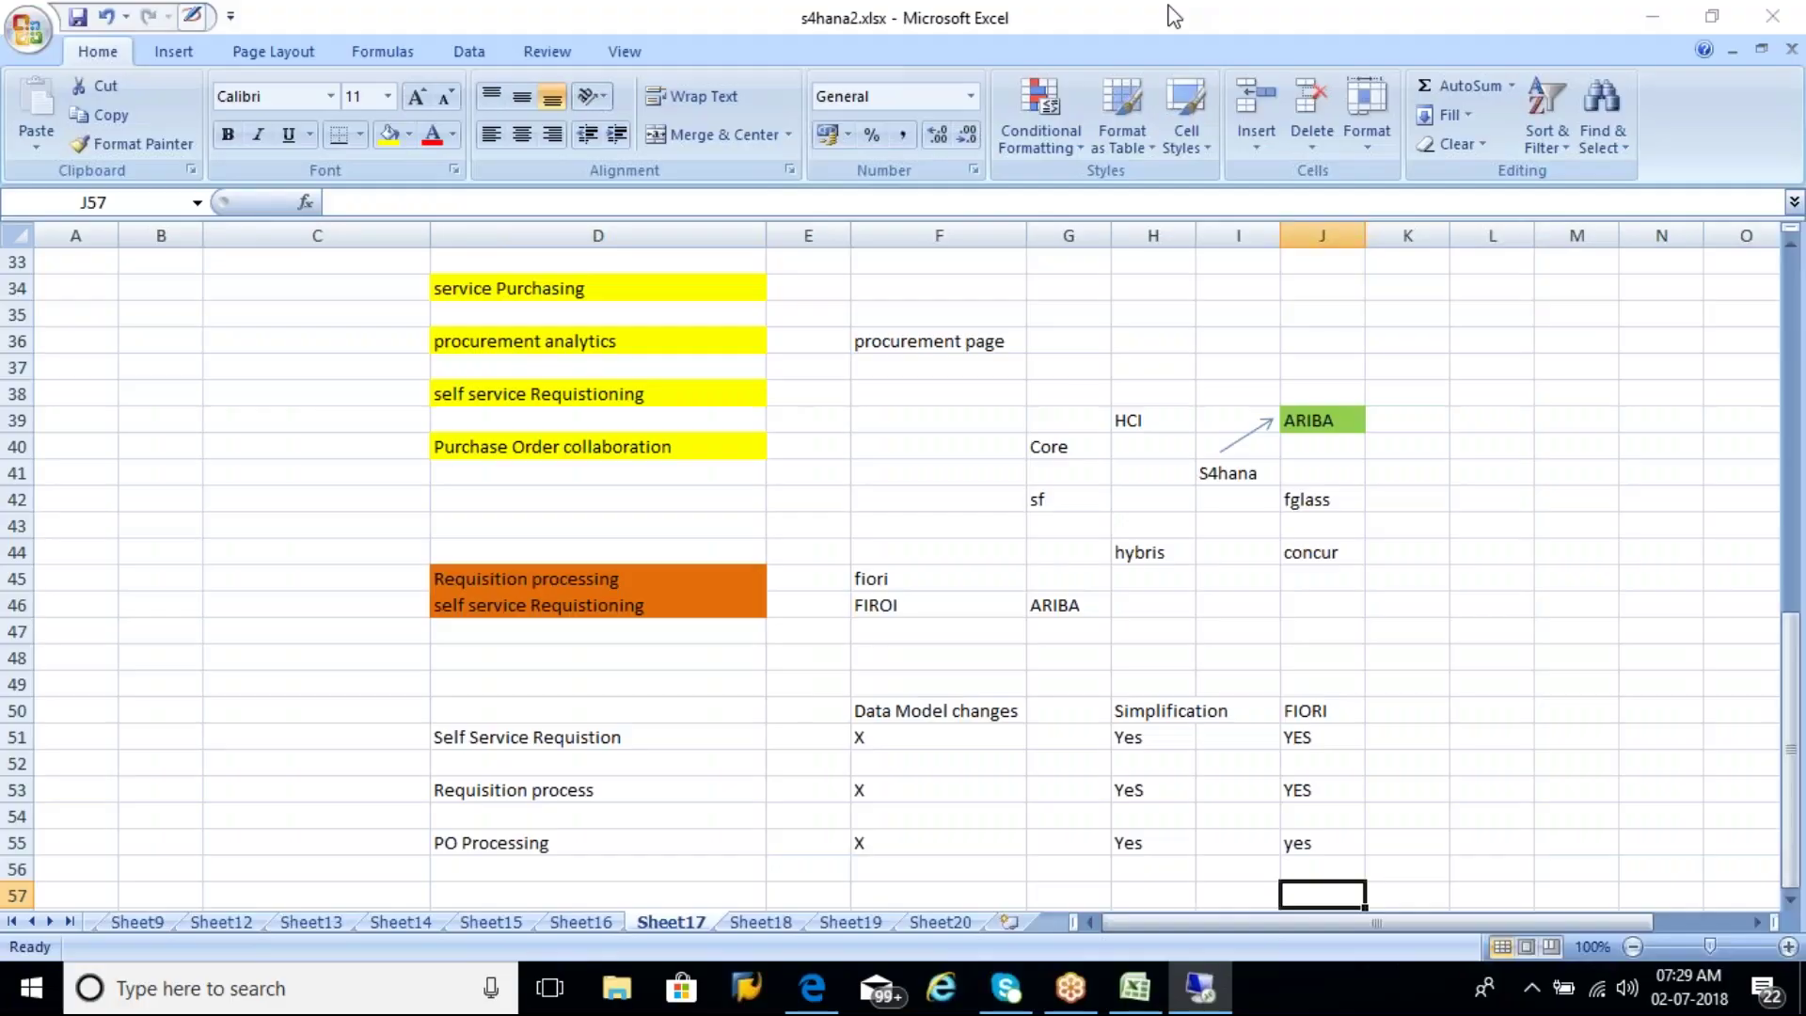
left_click(572, 447)
left_click(552, 348)
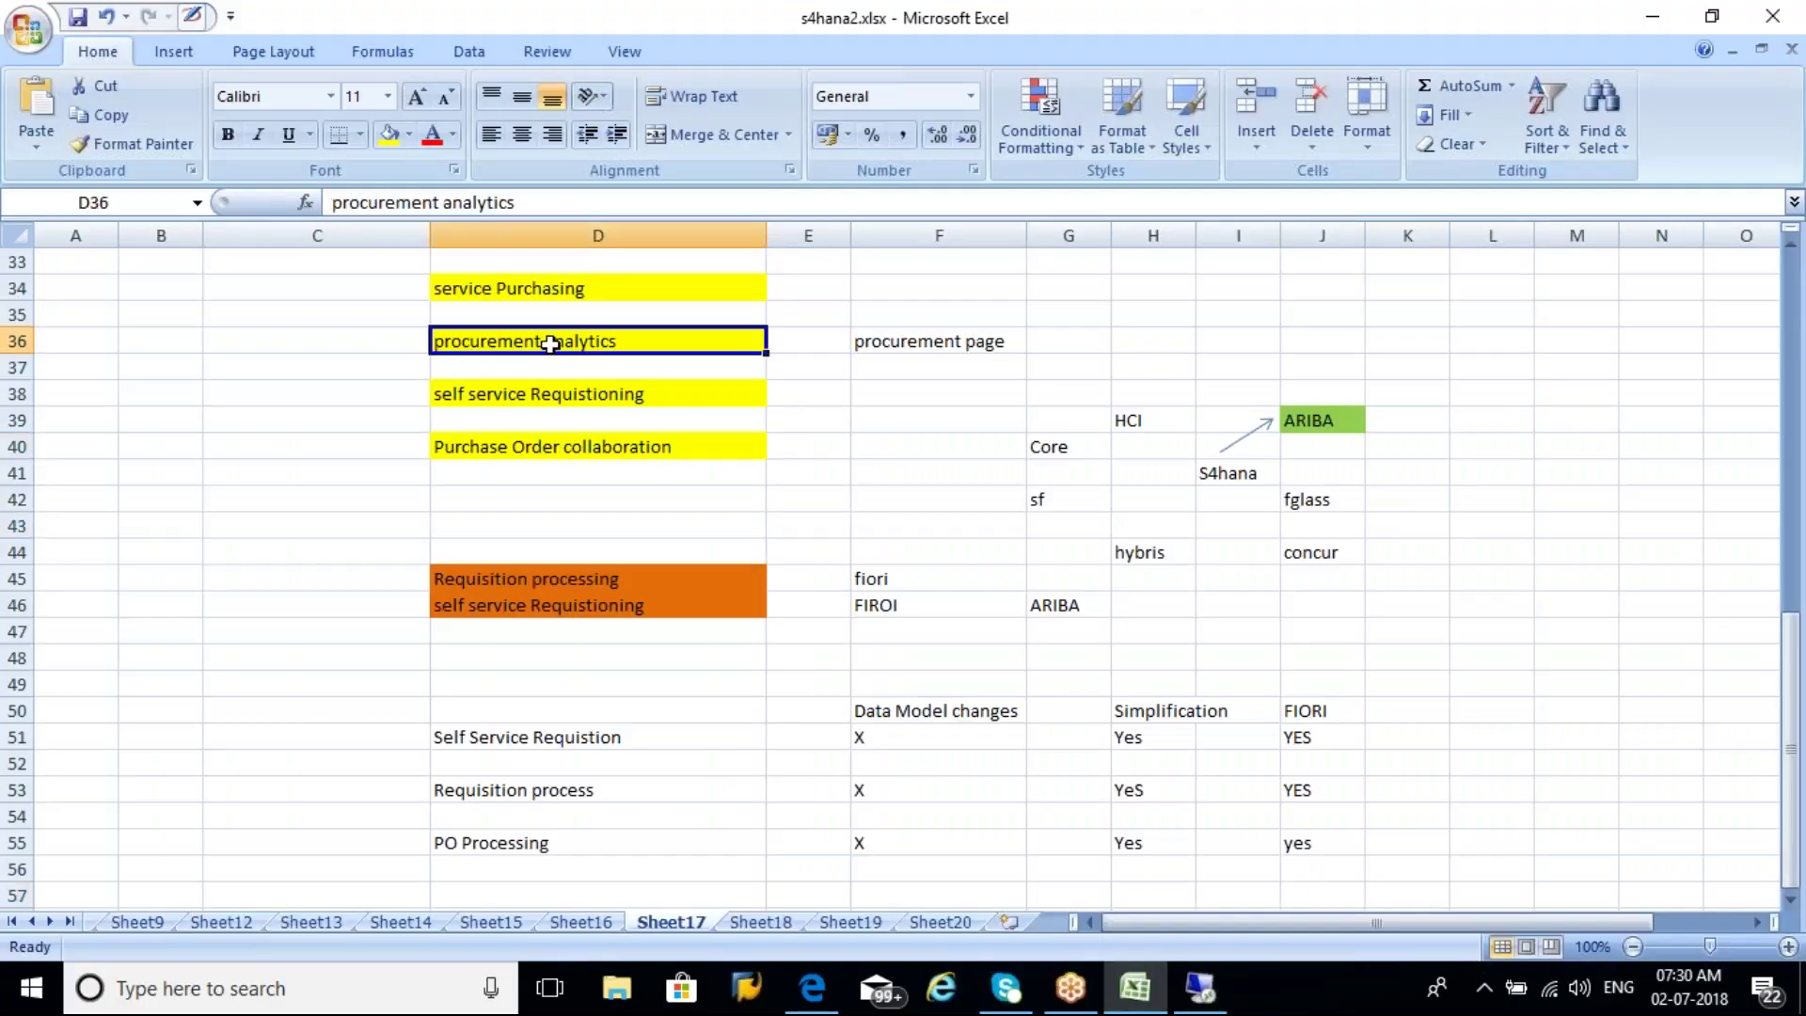
left_click(1199, 987)
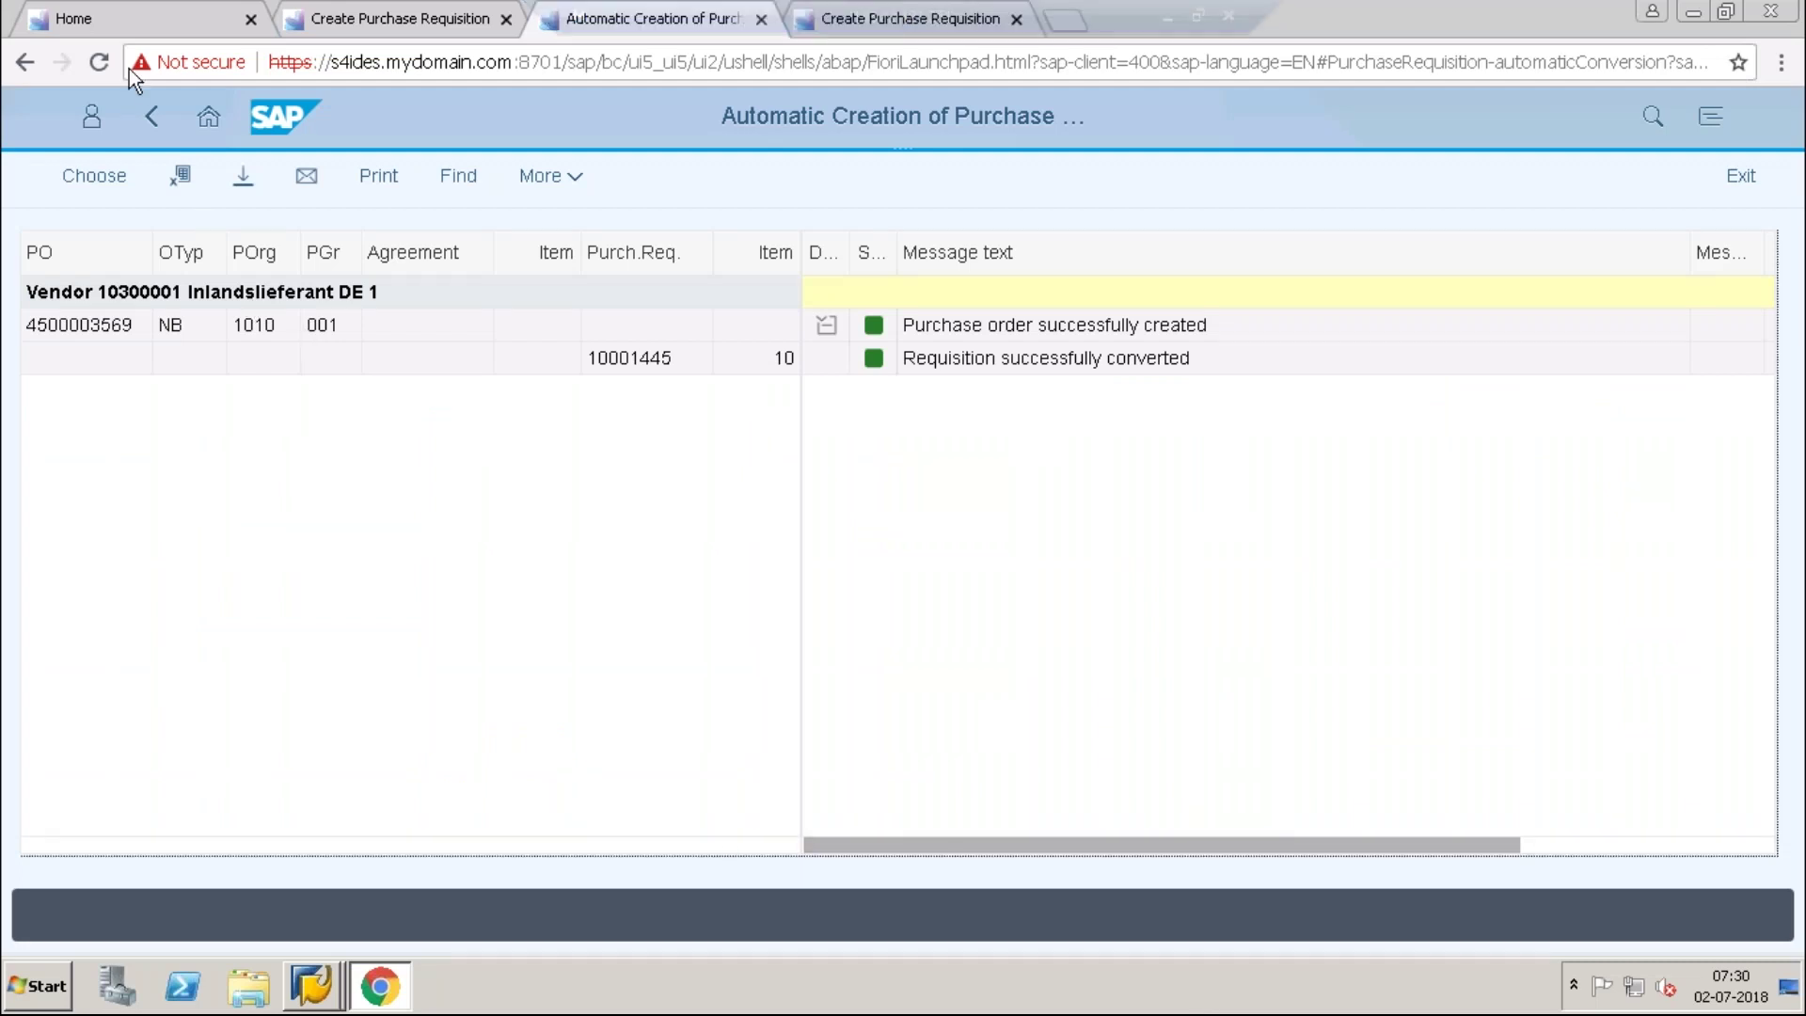
From the launchpad home page, search for 'procurement overview page'.
left_click(113, 24)
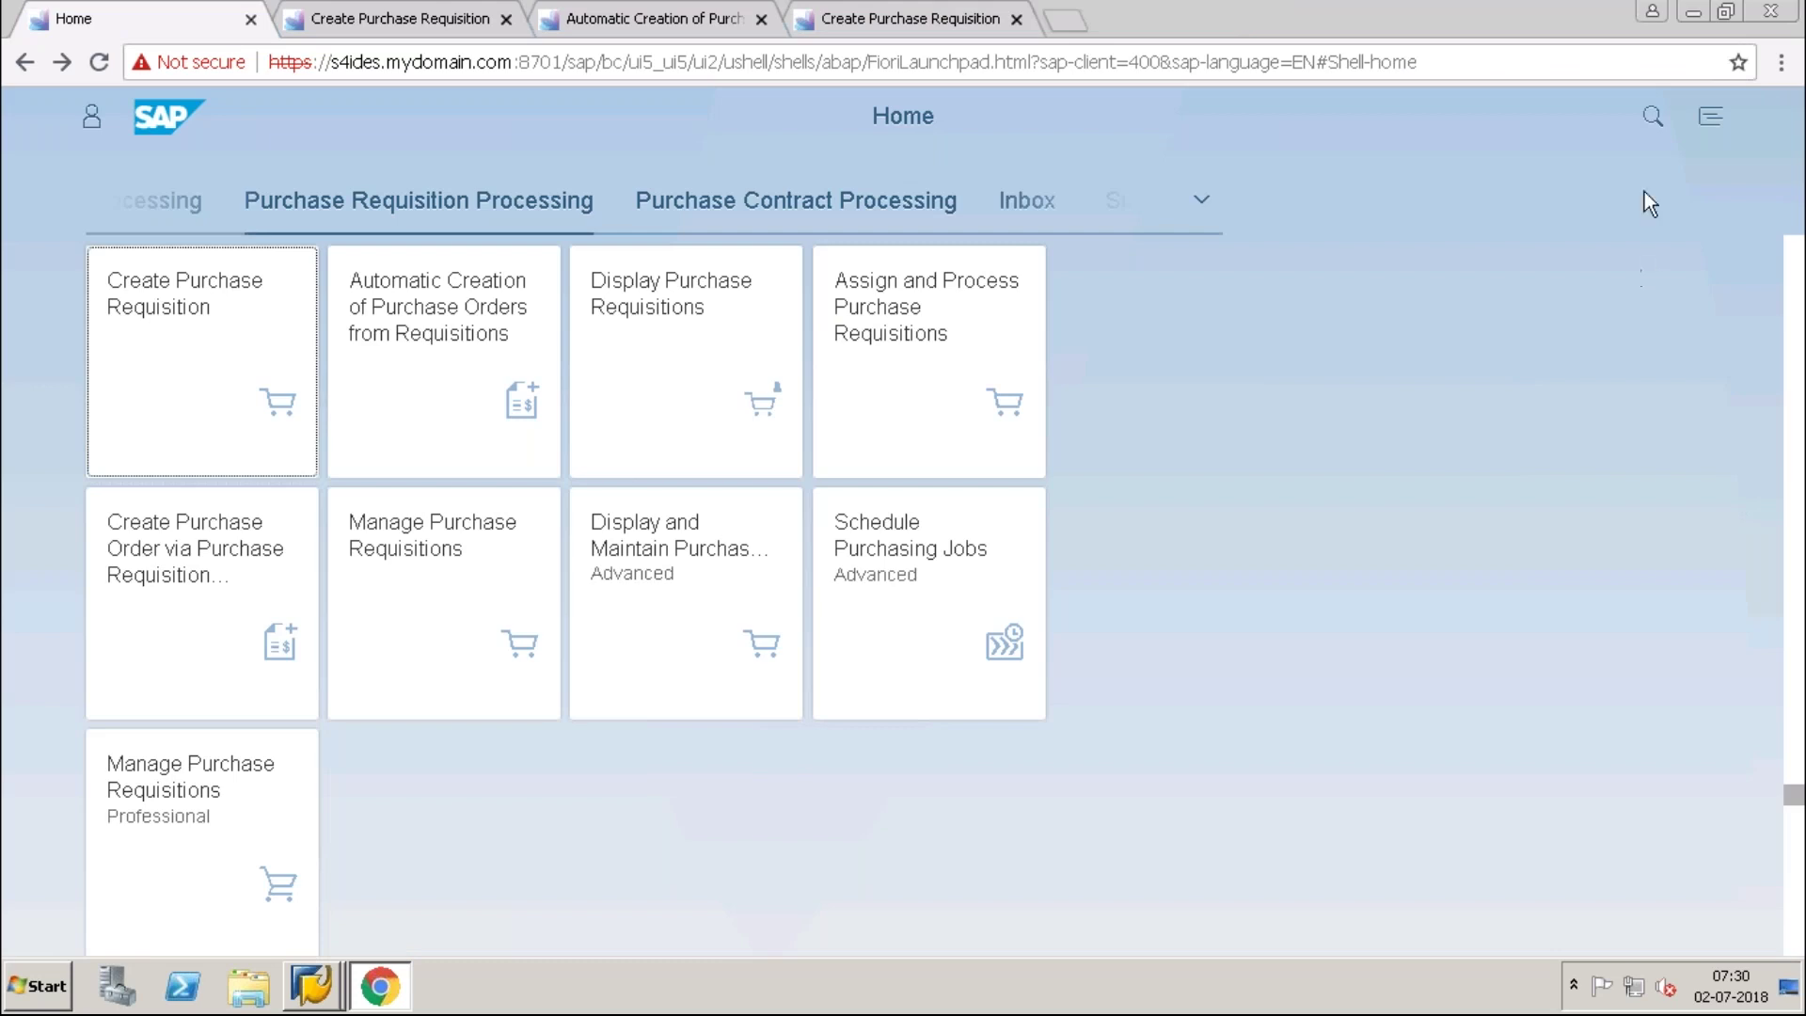
left_click(1662, 115)
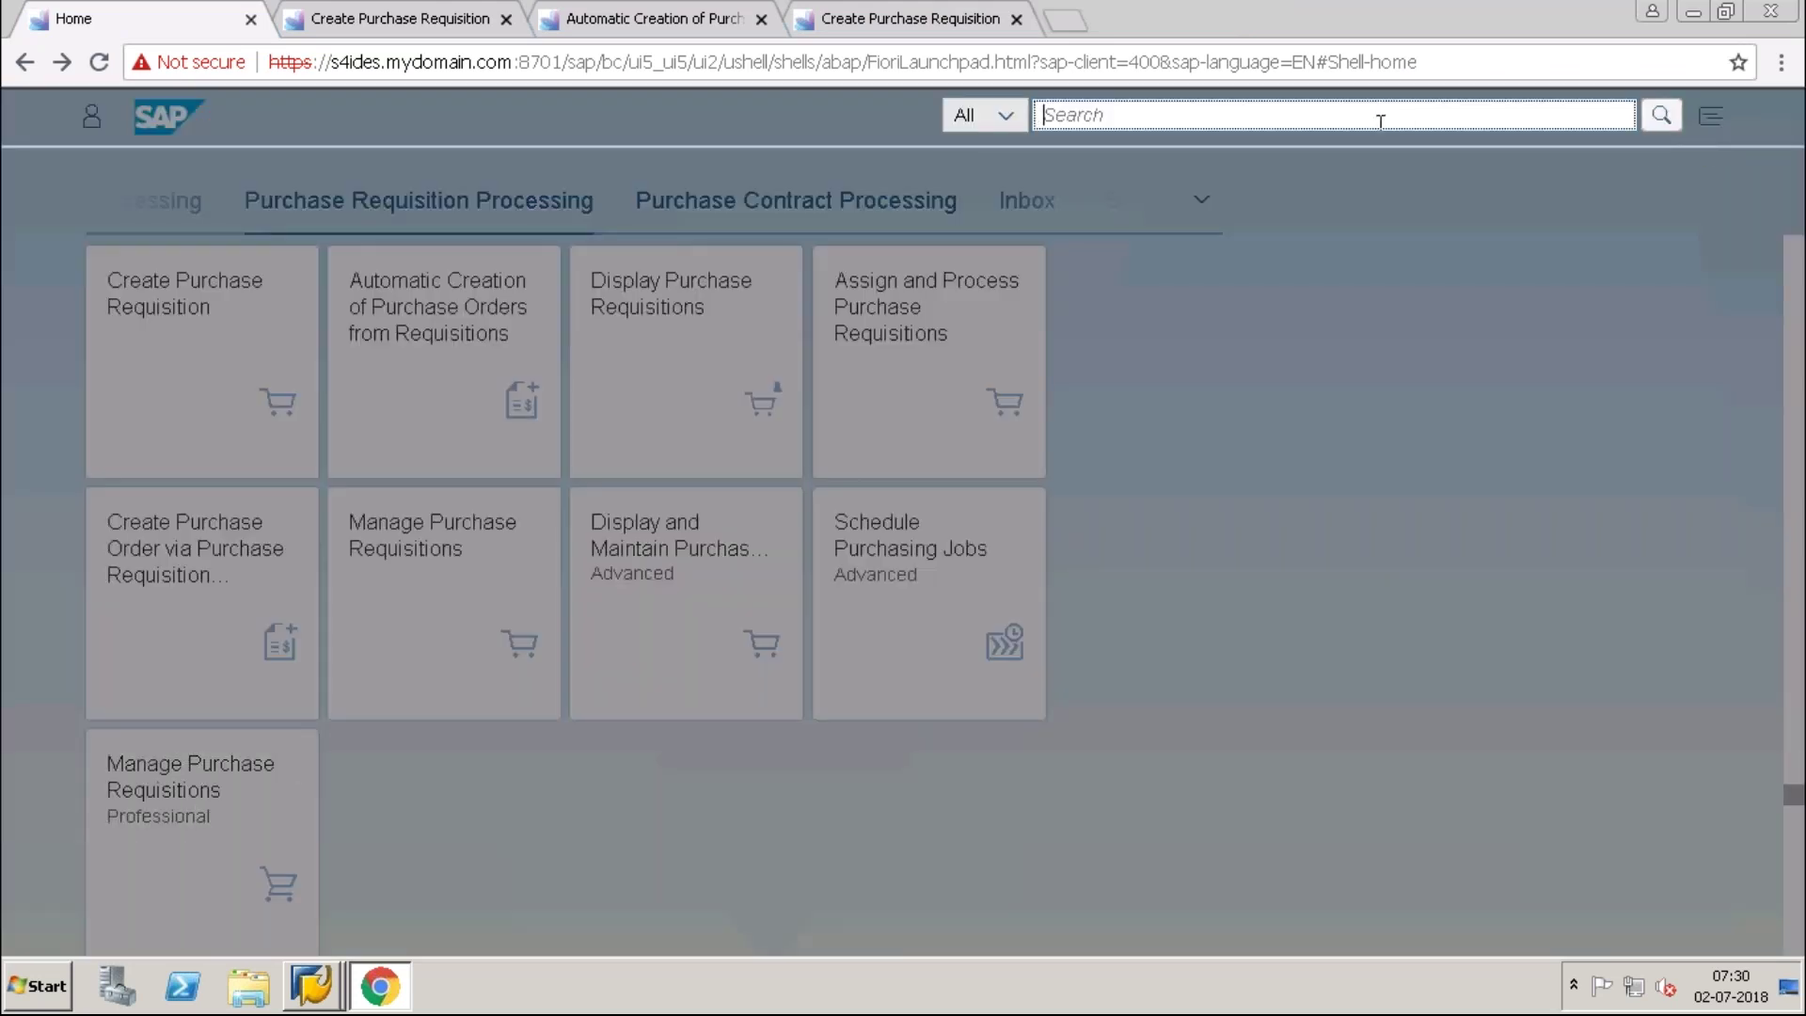
type("pro")
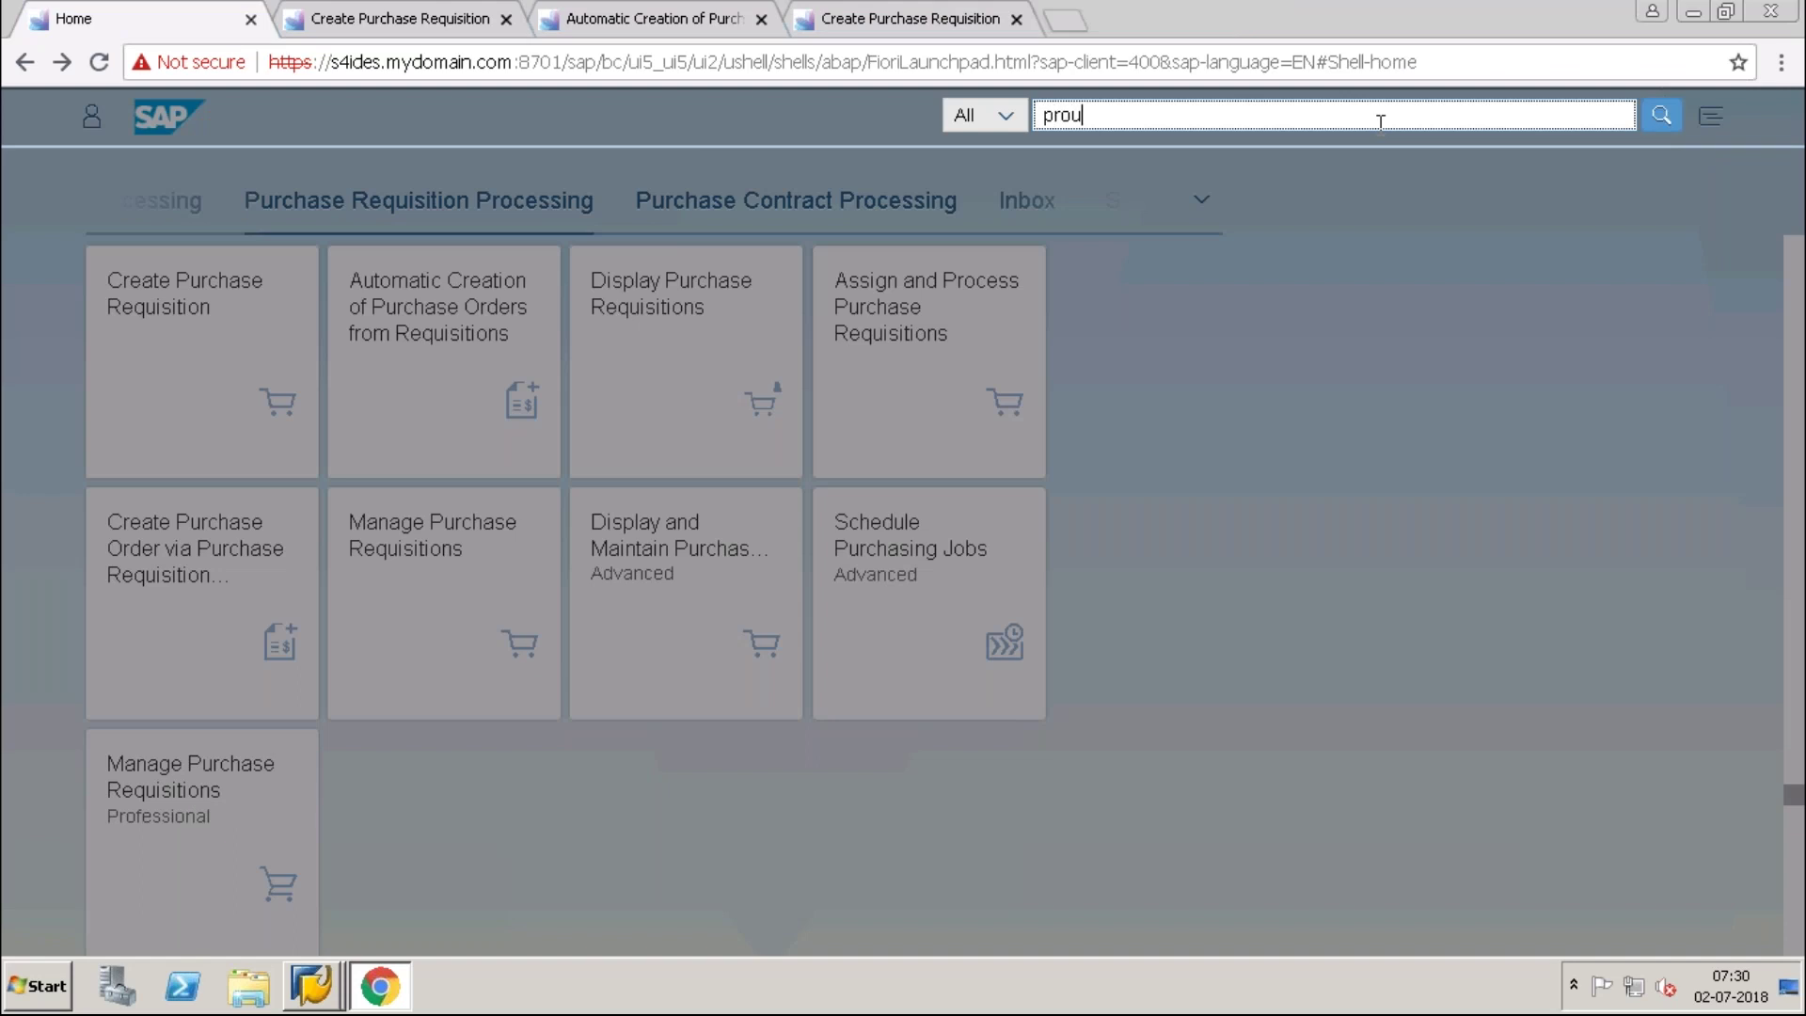
type("curement overview")
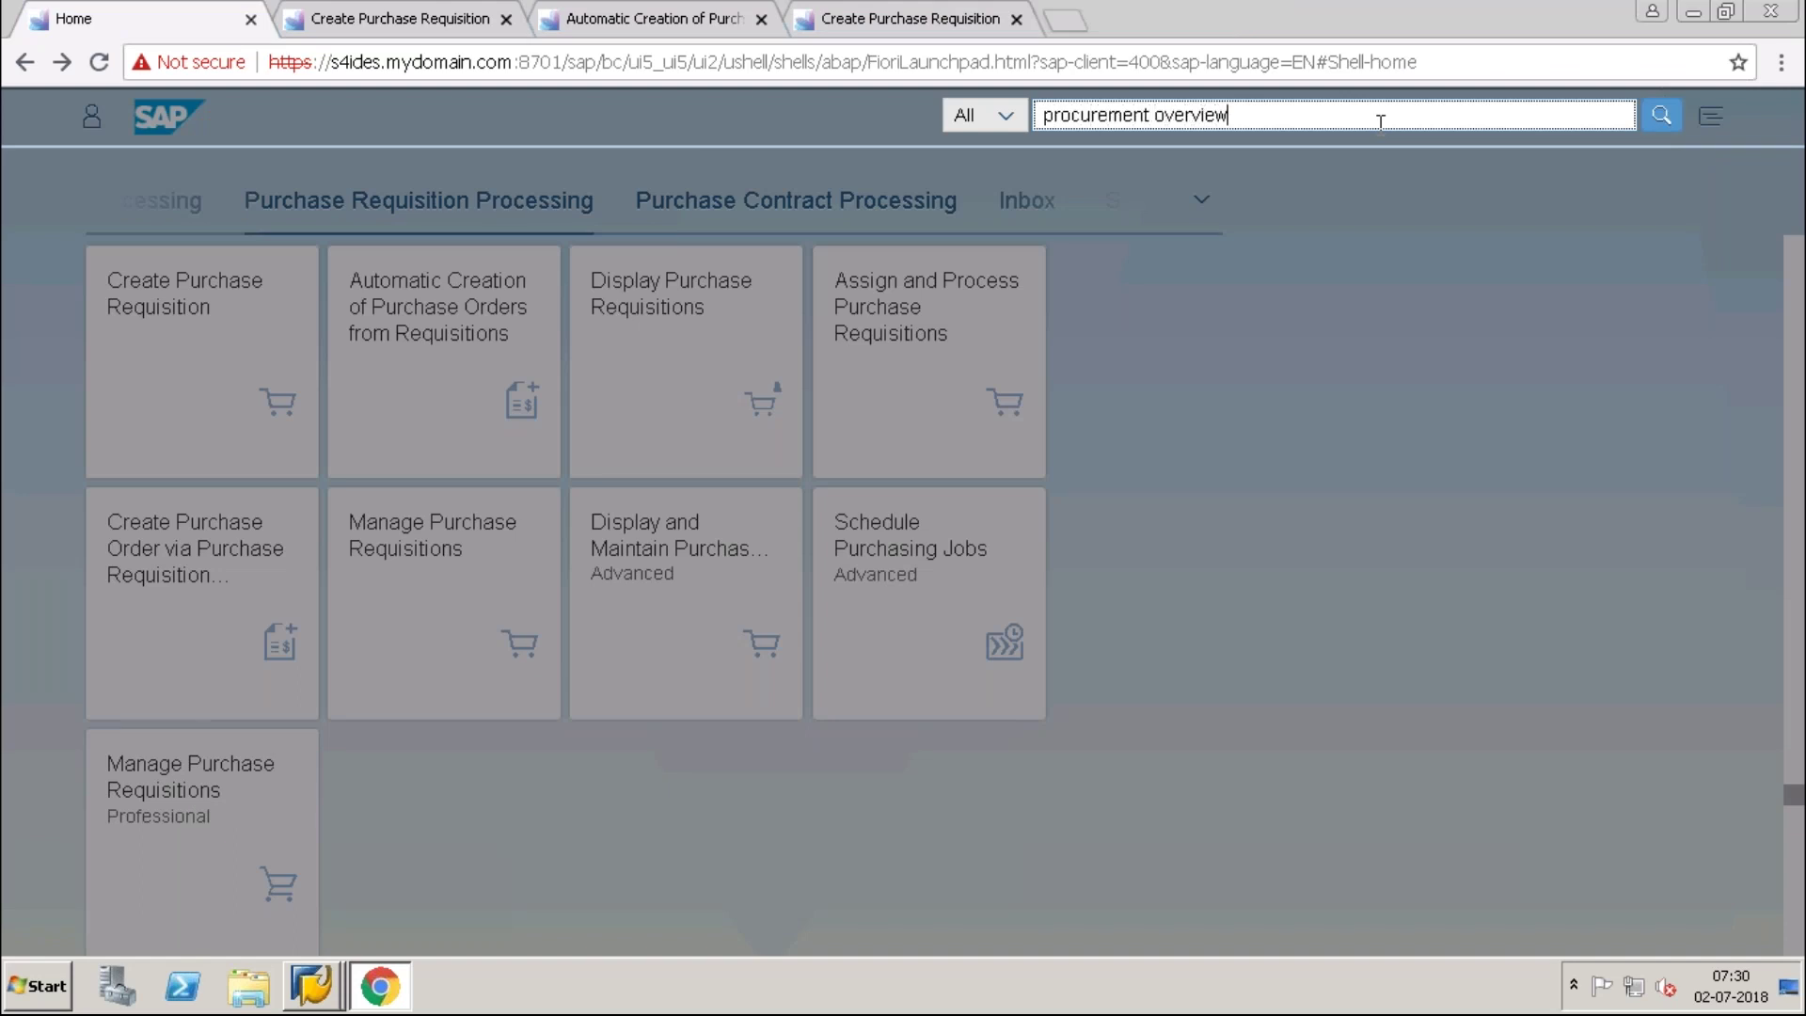
type(" page")
left_click(1662, 114)
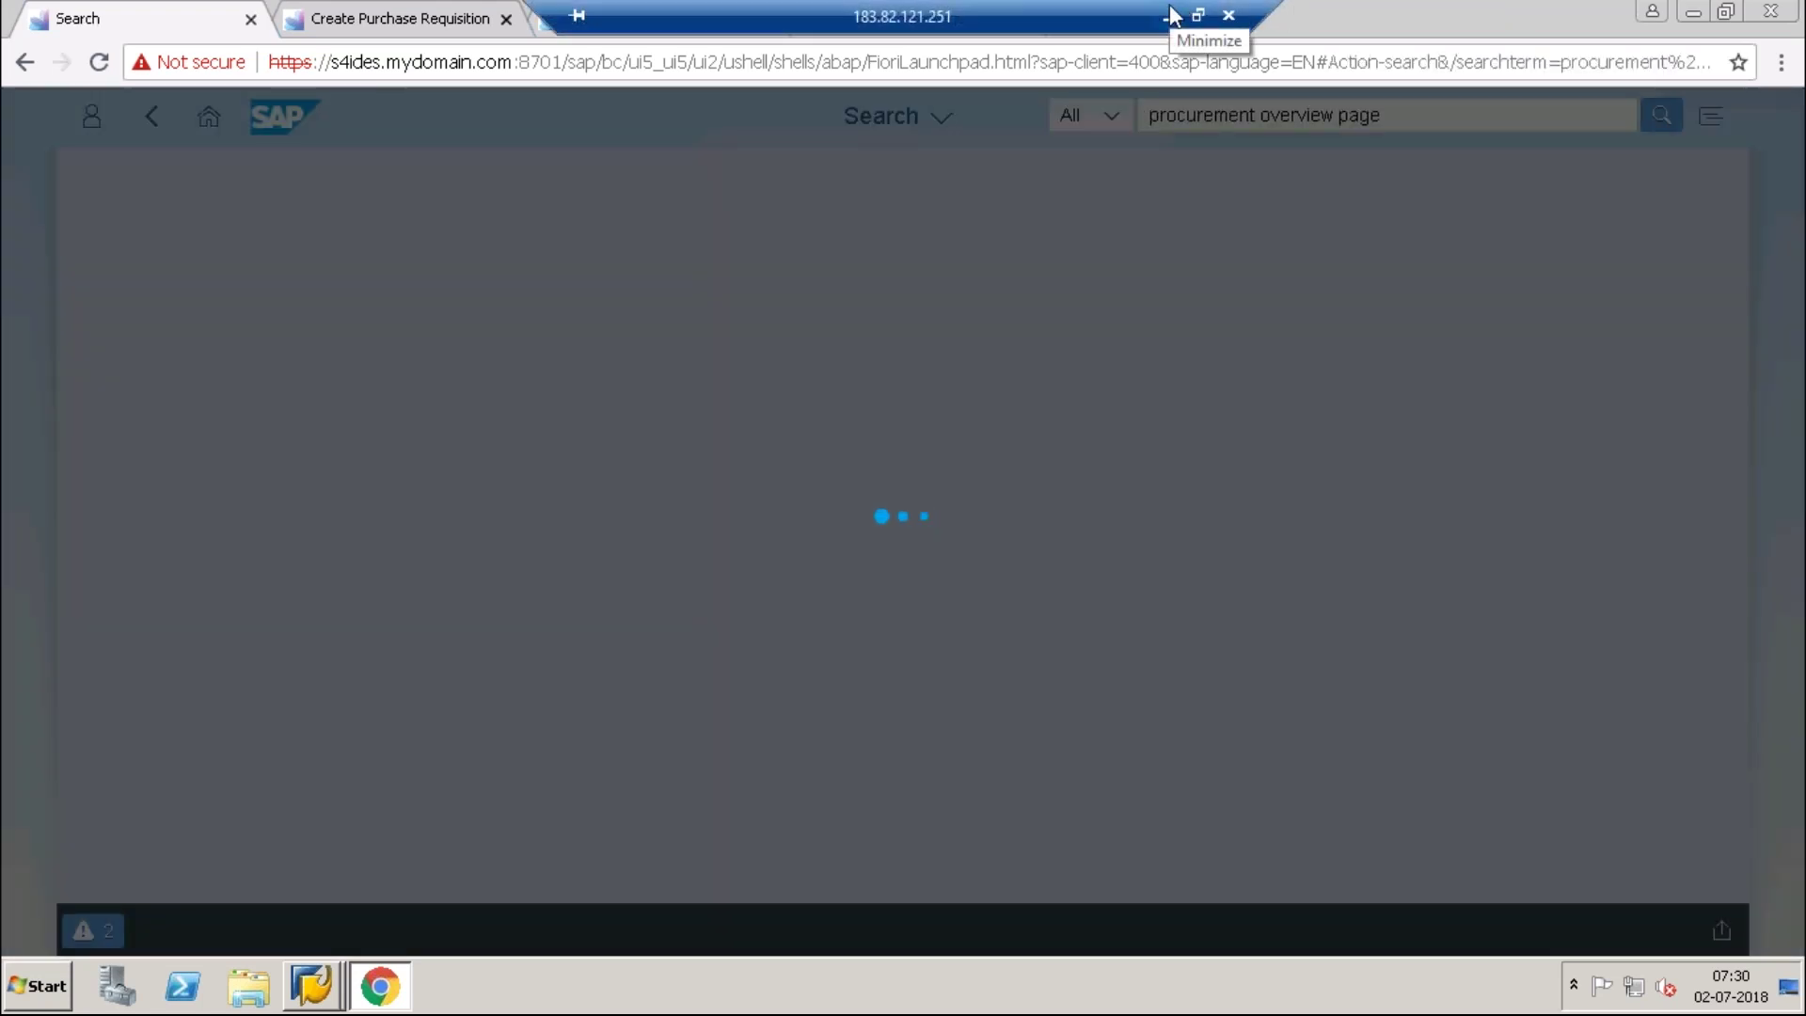
Glance at the local Excel notes, then restore the SAP session with the Procurement Overview Page.
left_click(1173, 16)
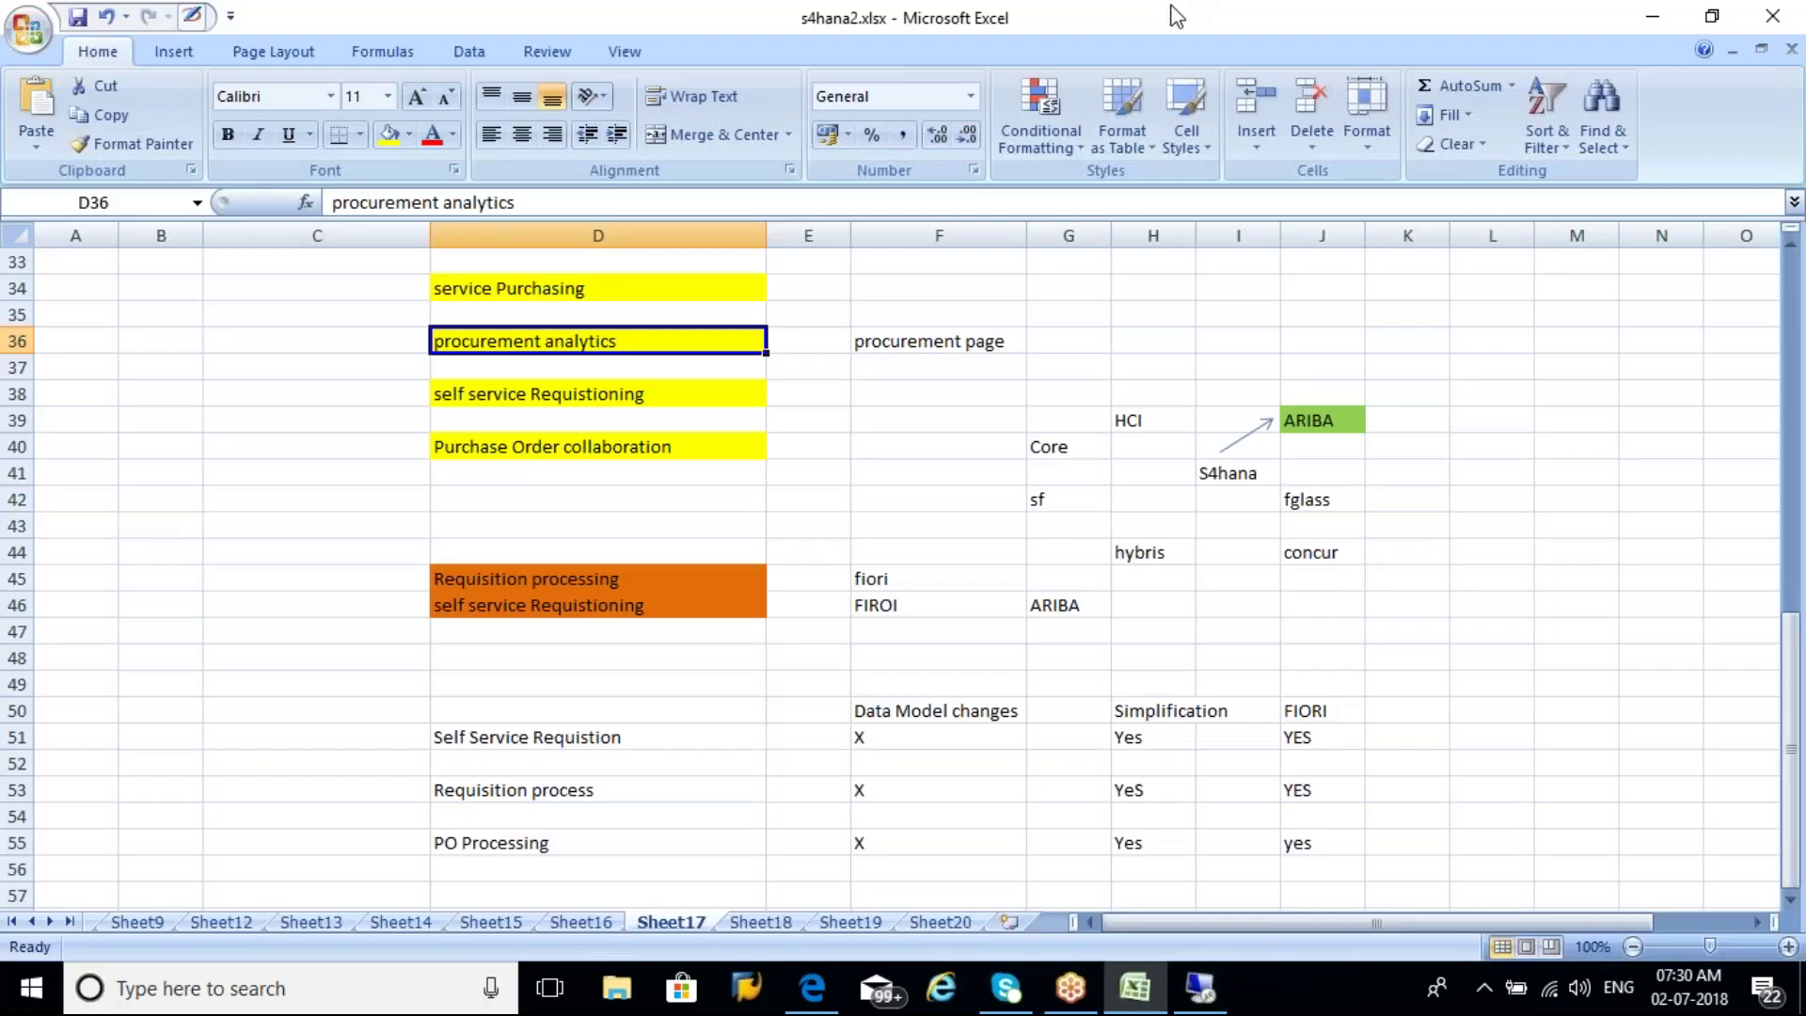
left_click(1200, 988)
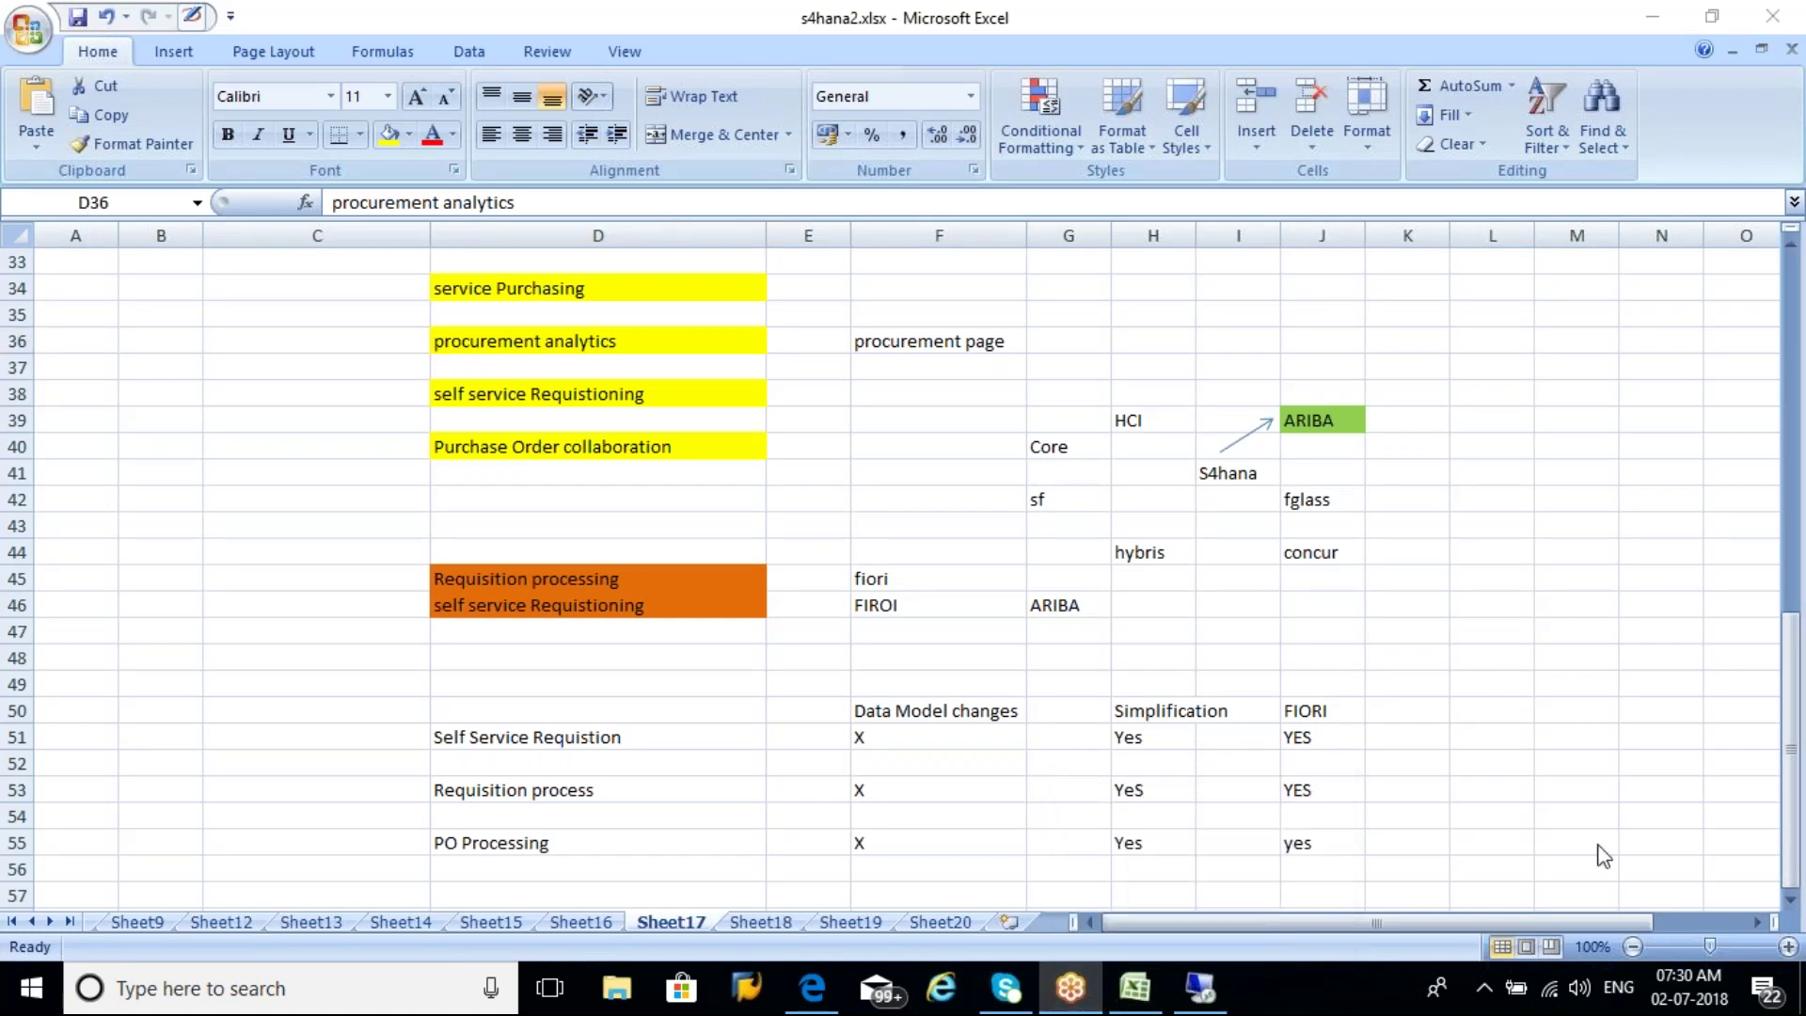
left_click(1200, 988)
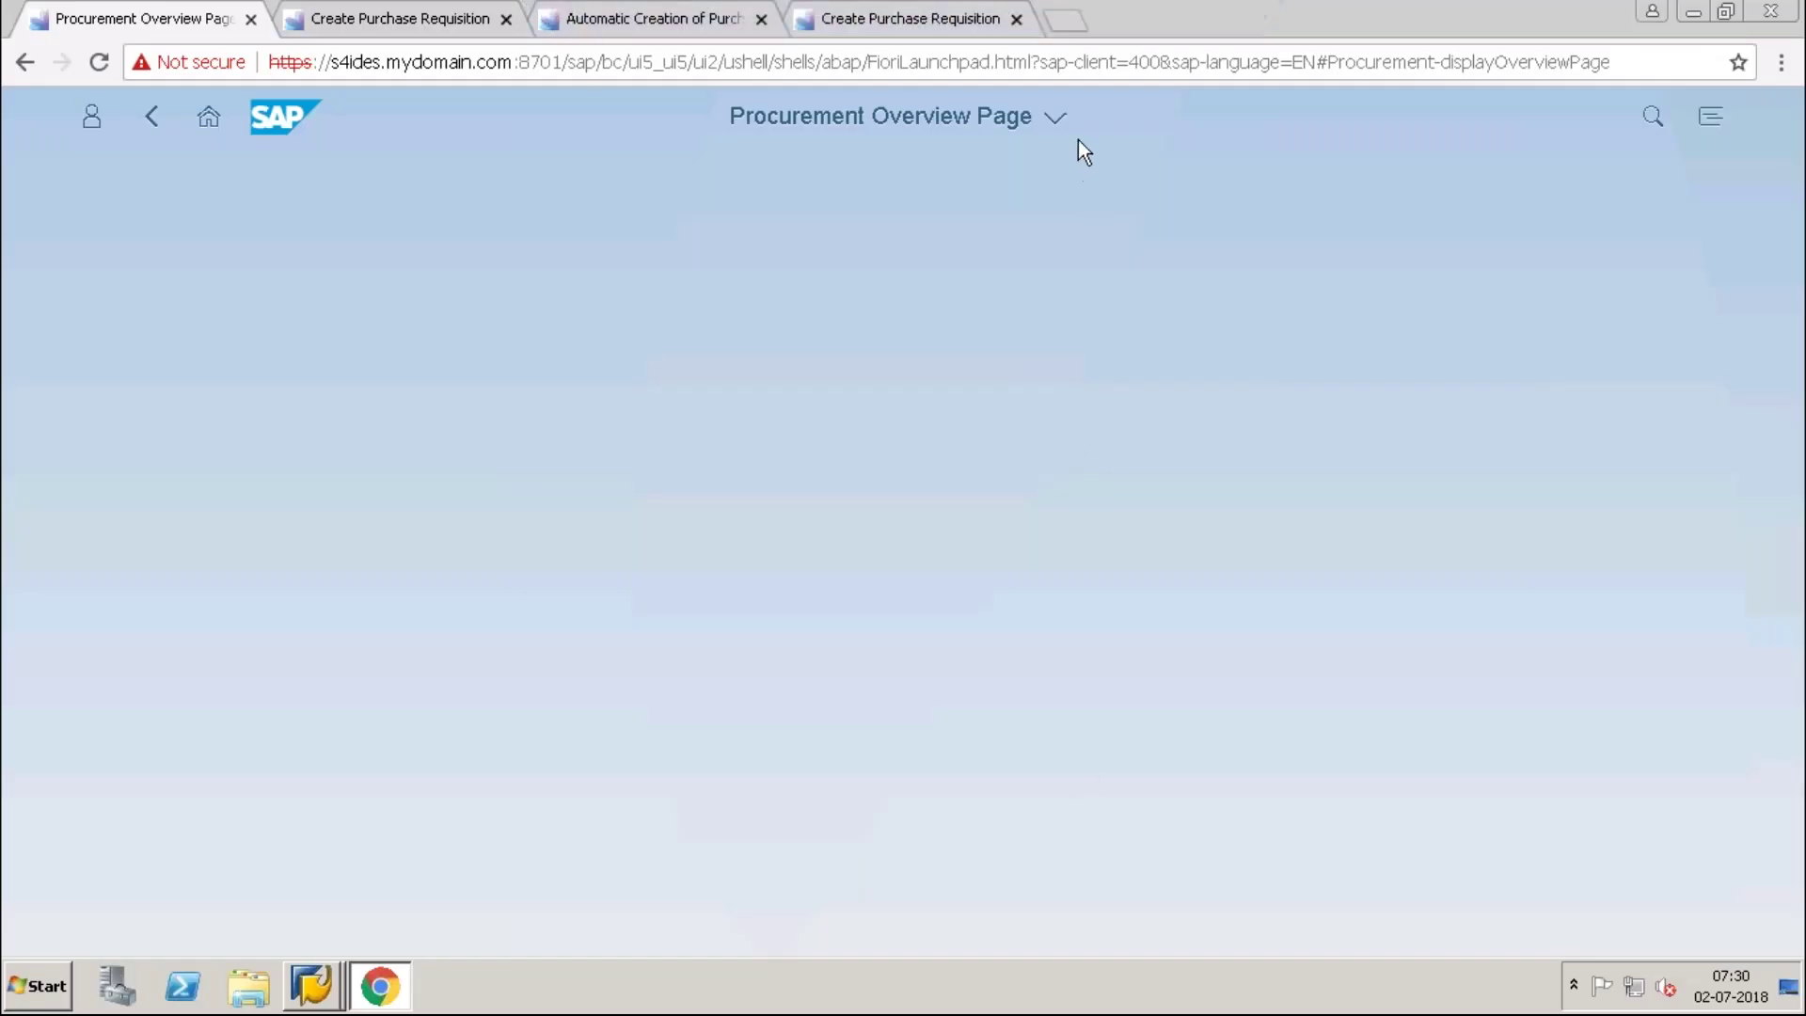
Check the overview page's title navigation options while its cards load, then go back to Create Purchase Requisition.
left_click(1057, 121)
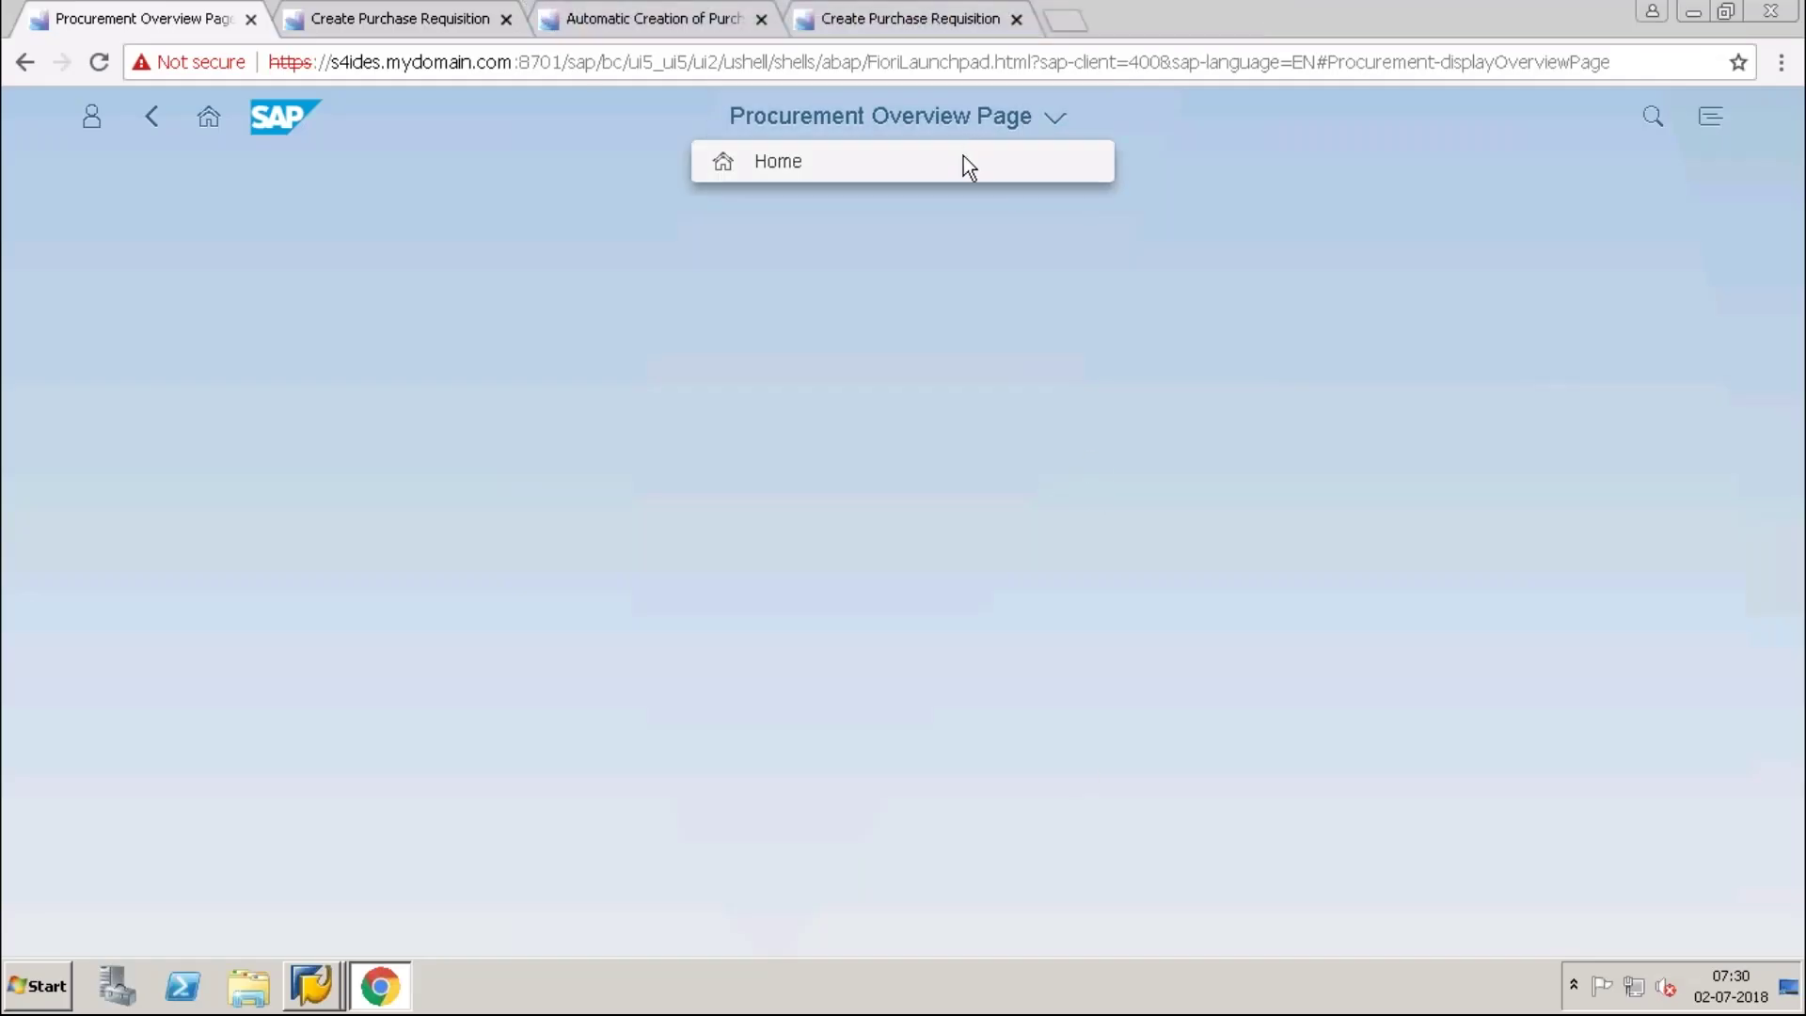
left_click(802, 177)
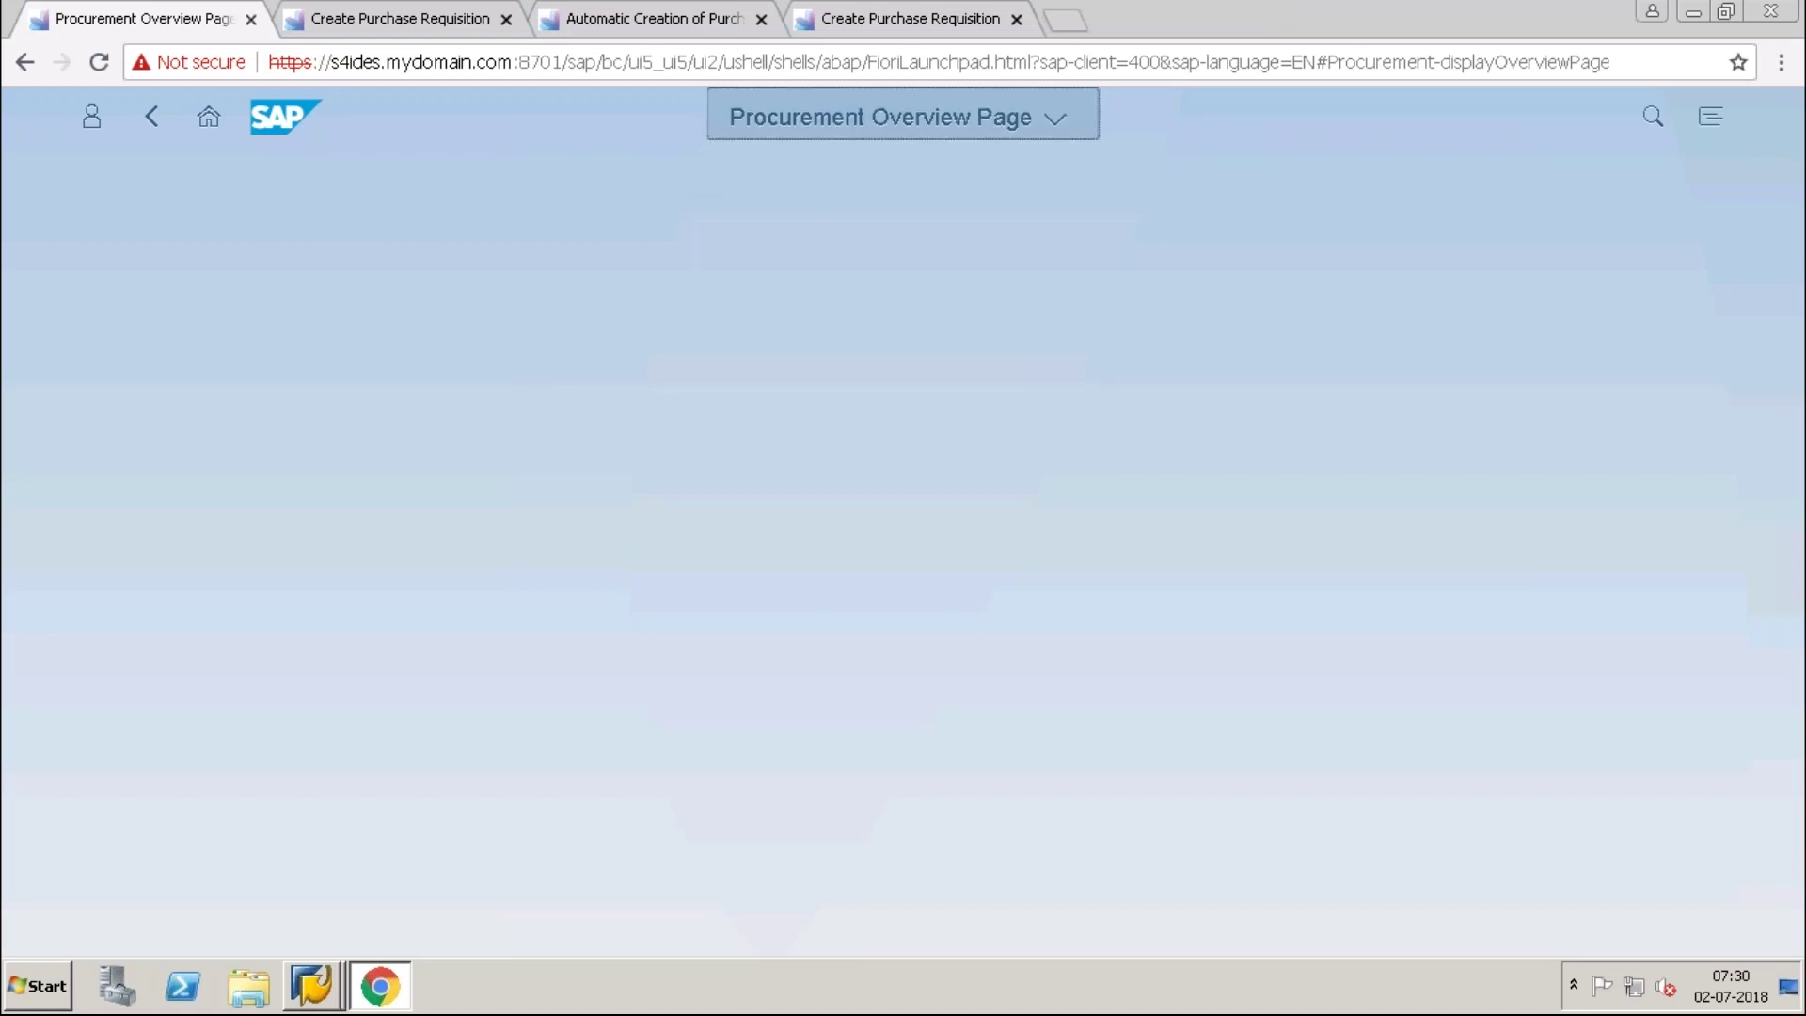
triple_click(894, 117)
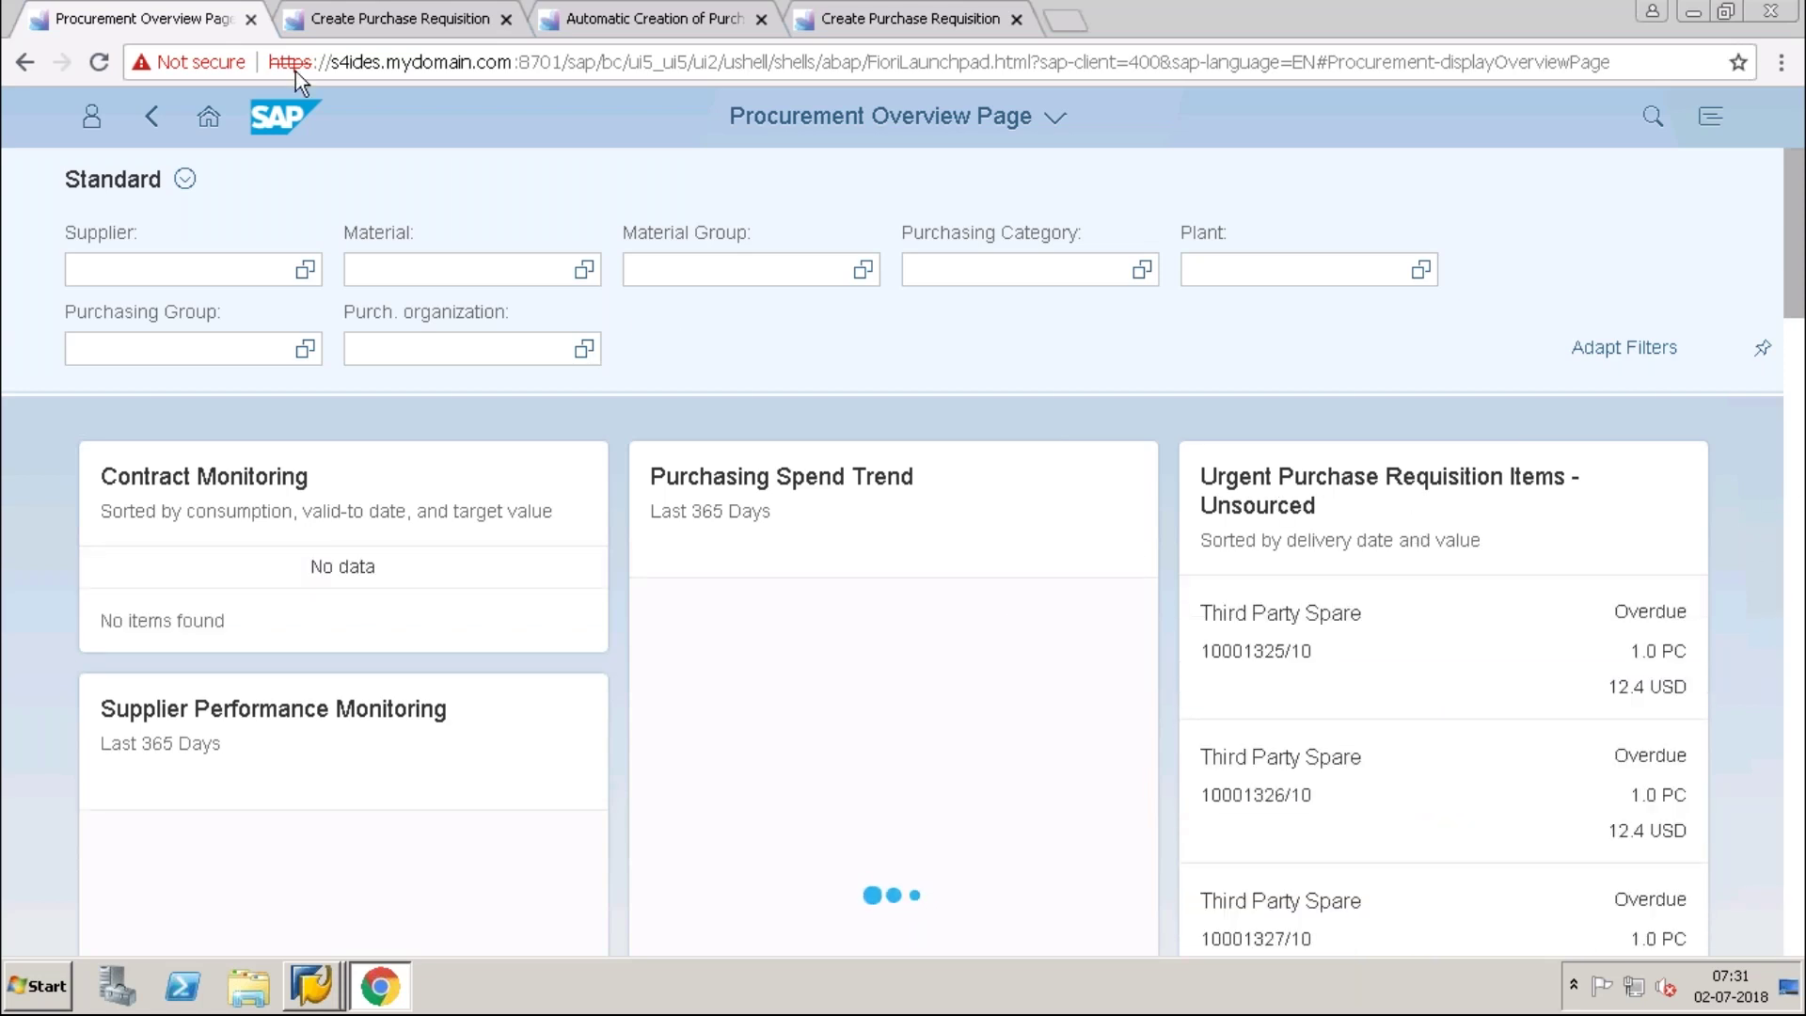
left_click(400, 16)
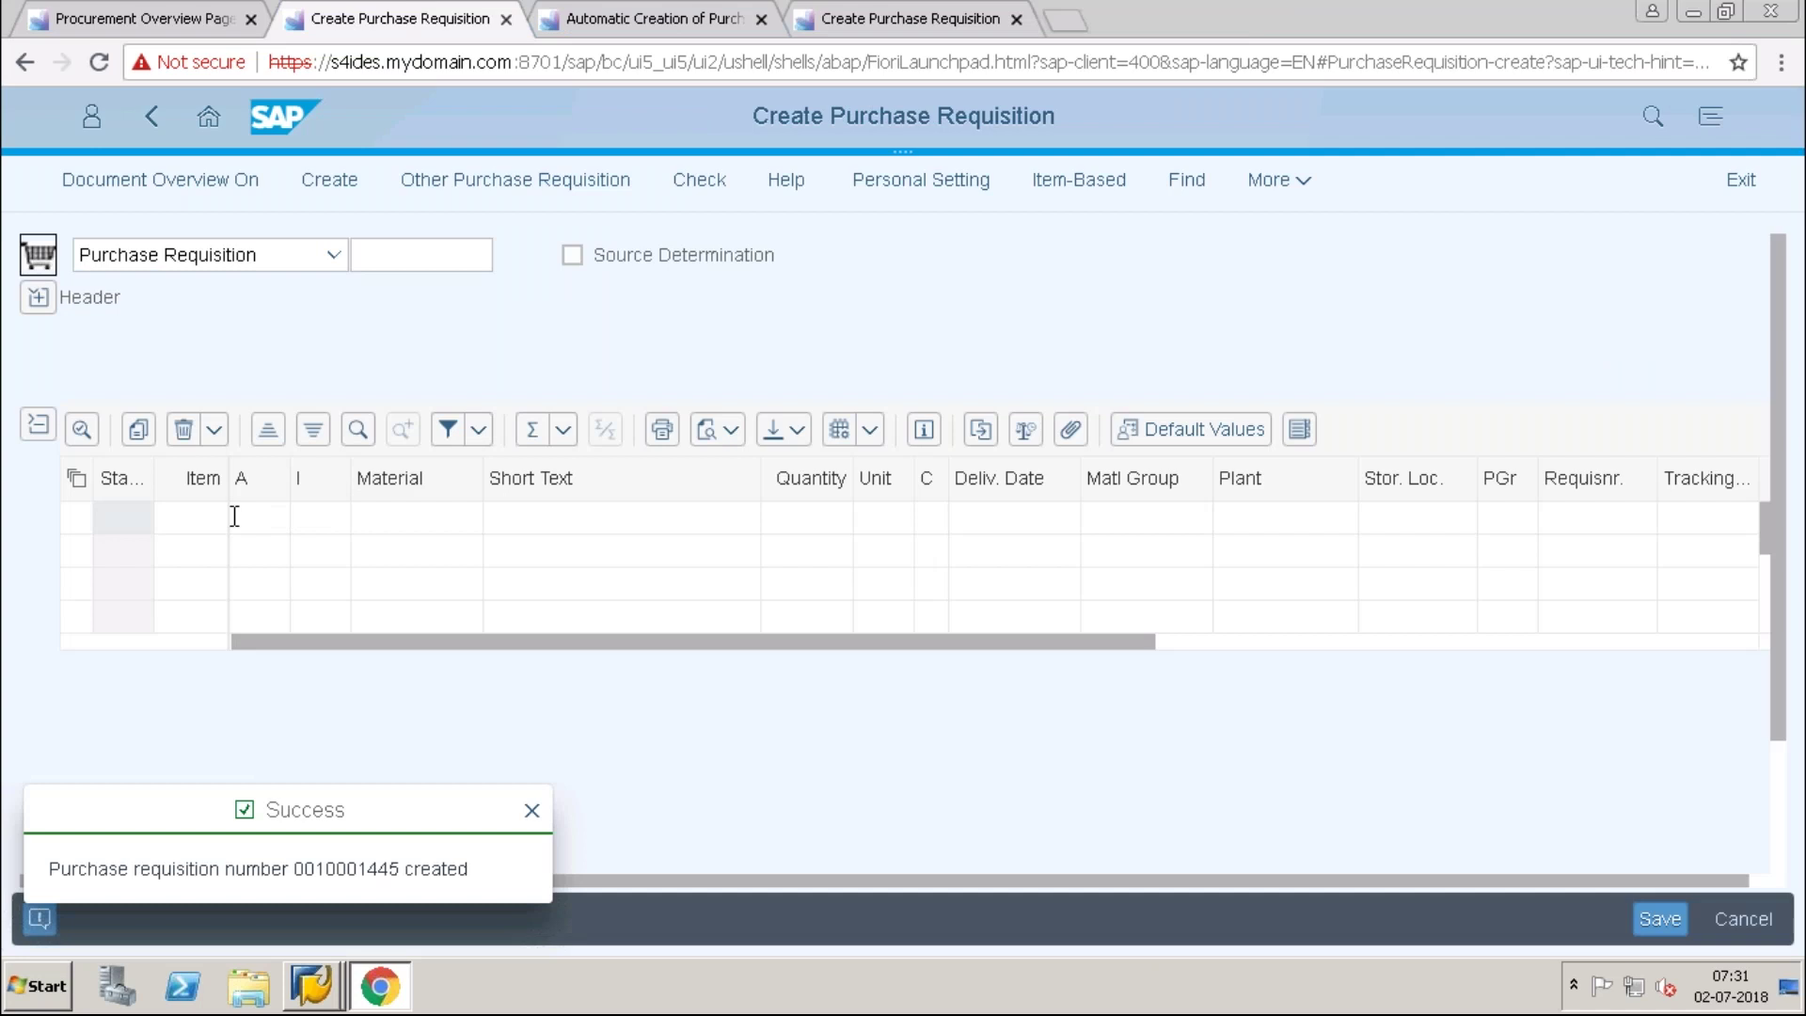
Enter an item for material TG10, quantity 1, plant 1010, and save the new requisition.
left_click(388, 517)
type("TG10")
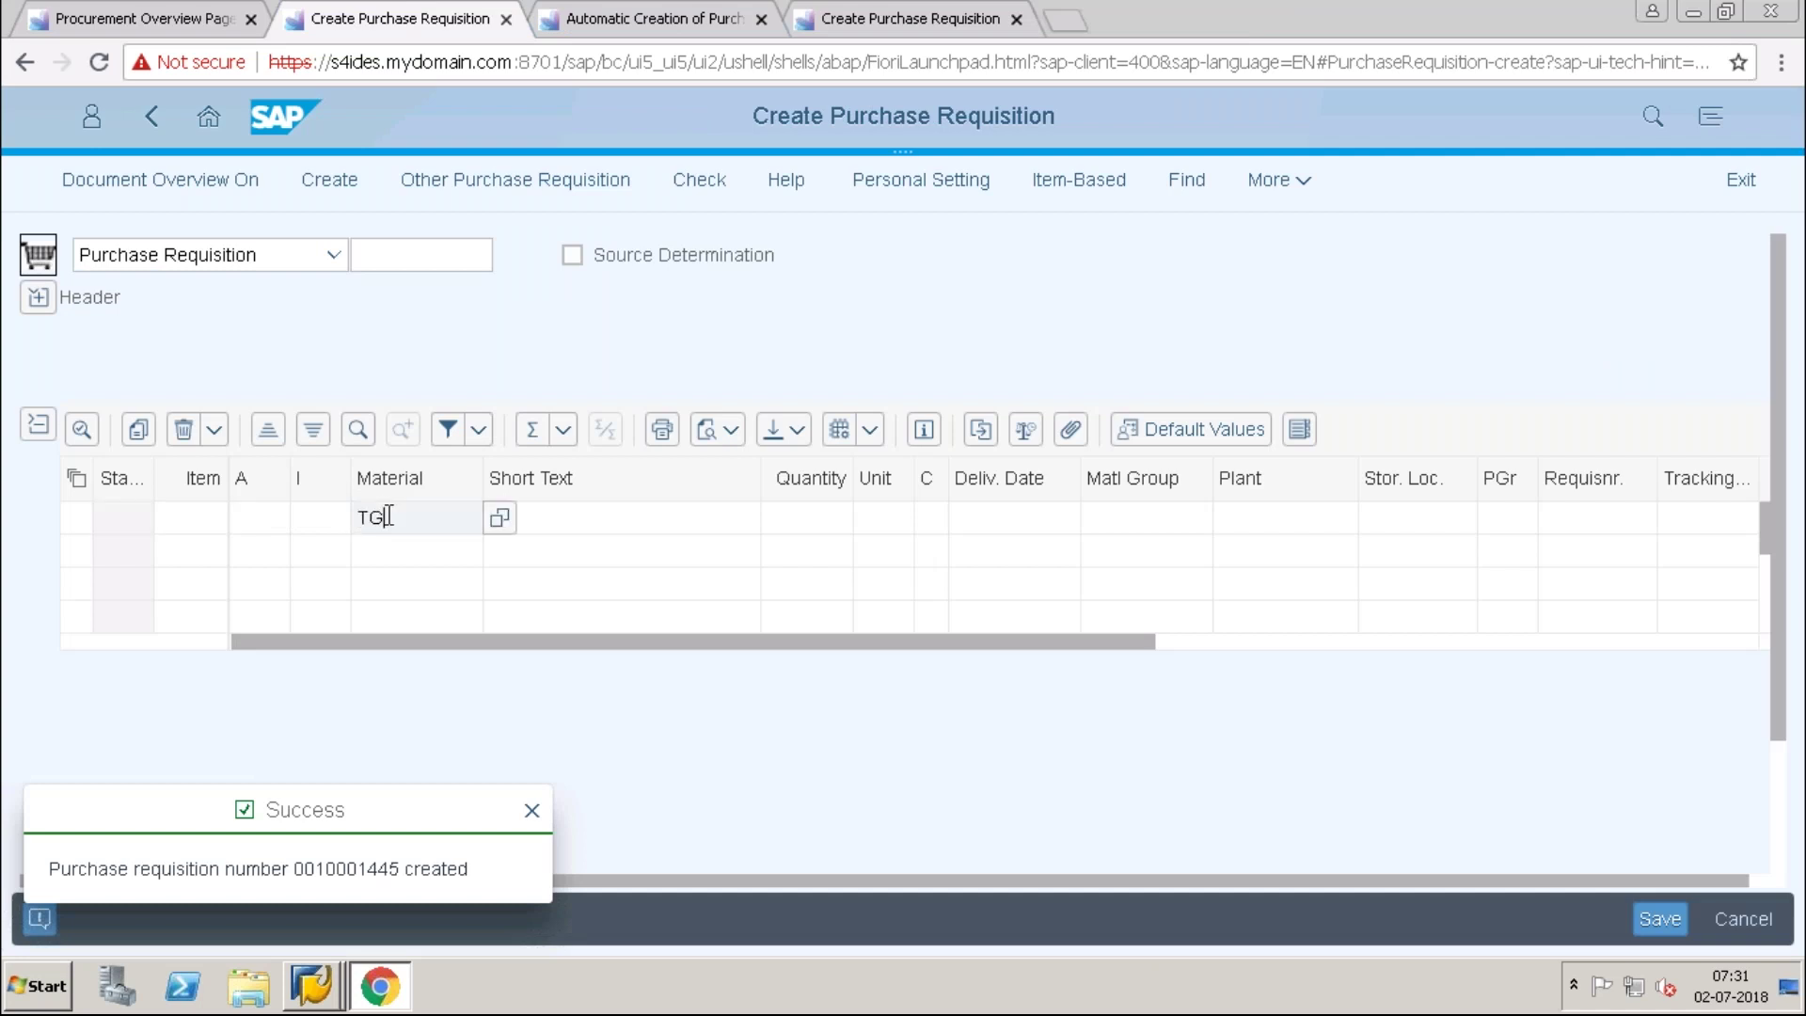
key("Tab")
type("1")
key("Tab")
key("Tab")
key("Tab")
type("1010")
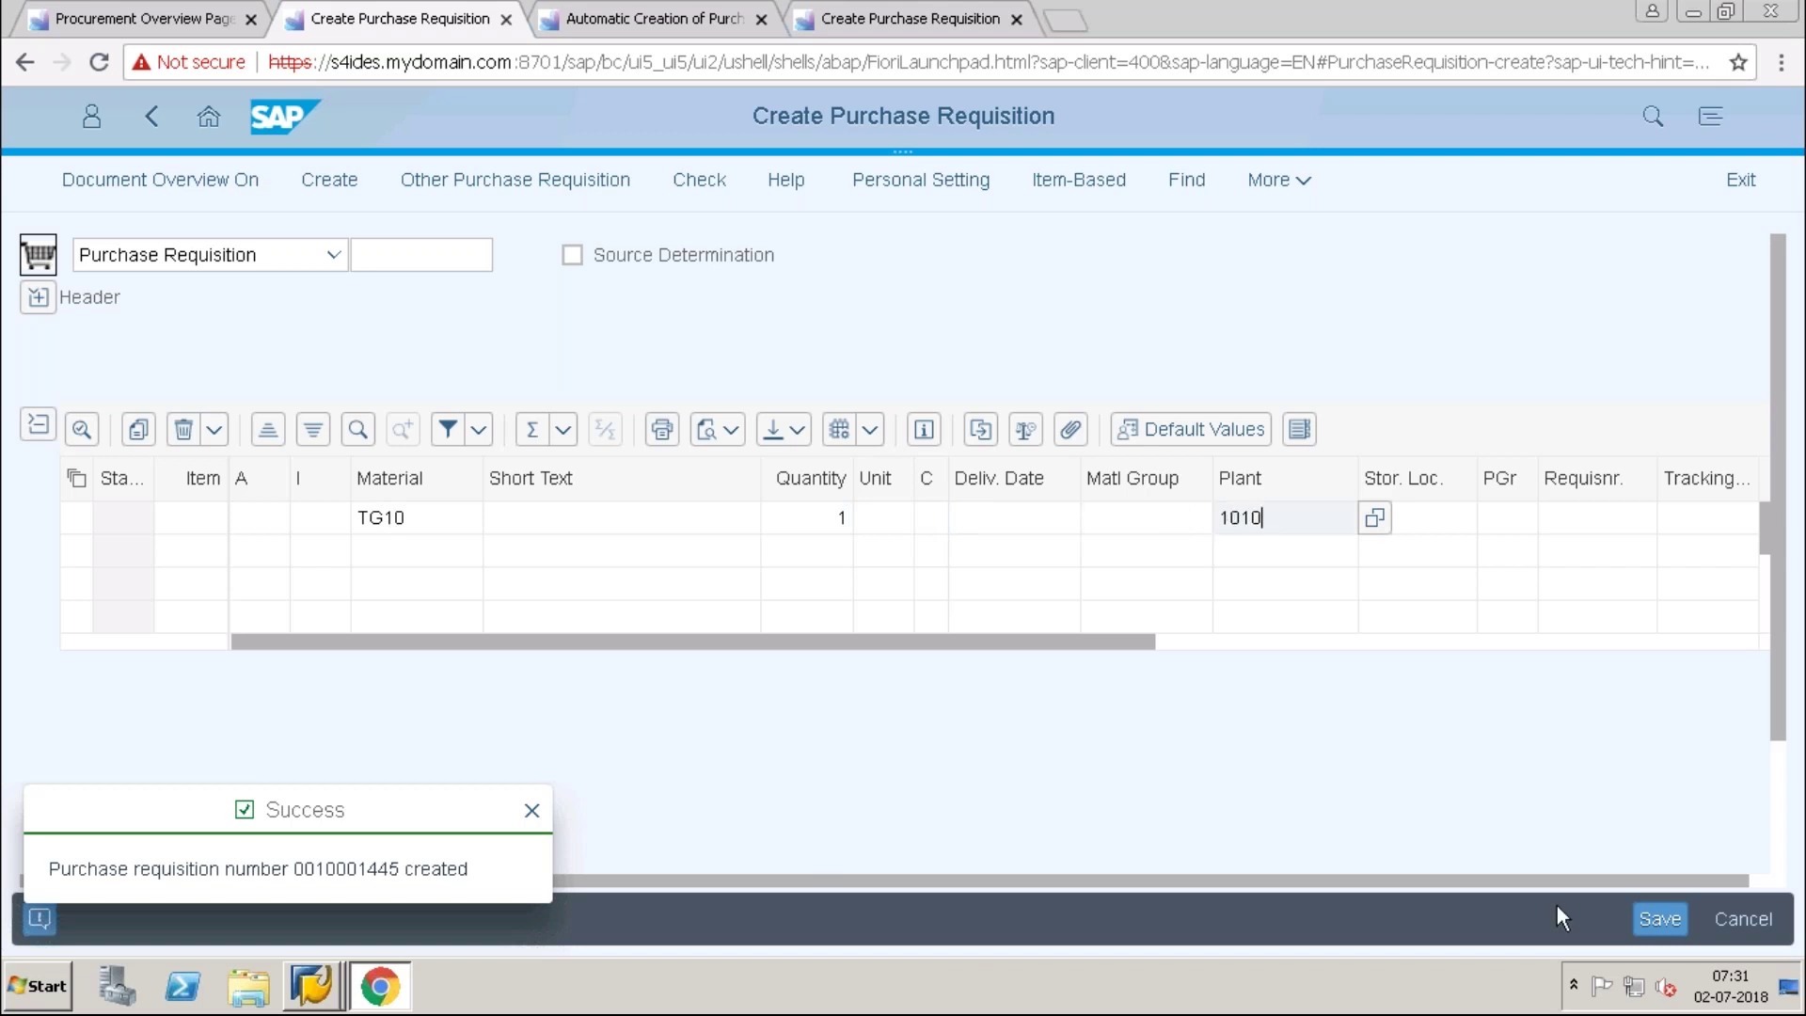
left_click(1667, 924)
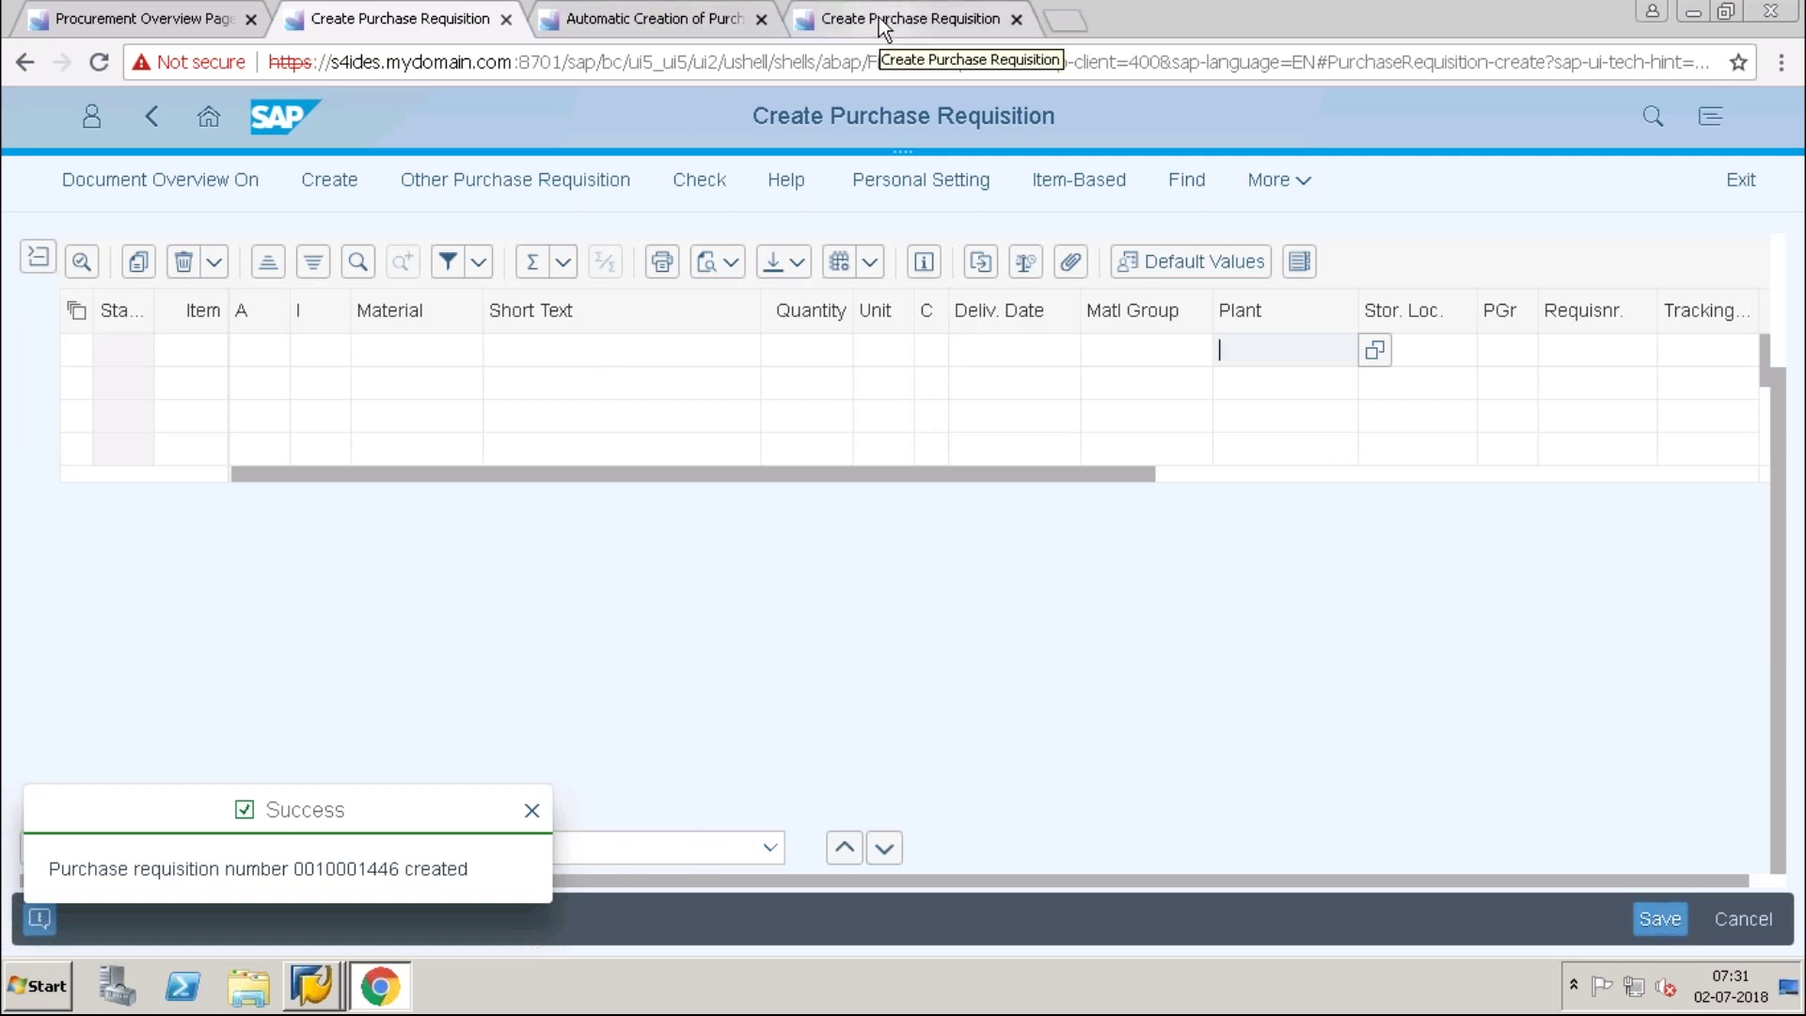
left_click(154, 17)
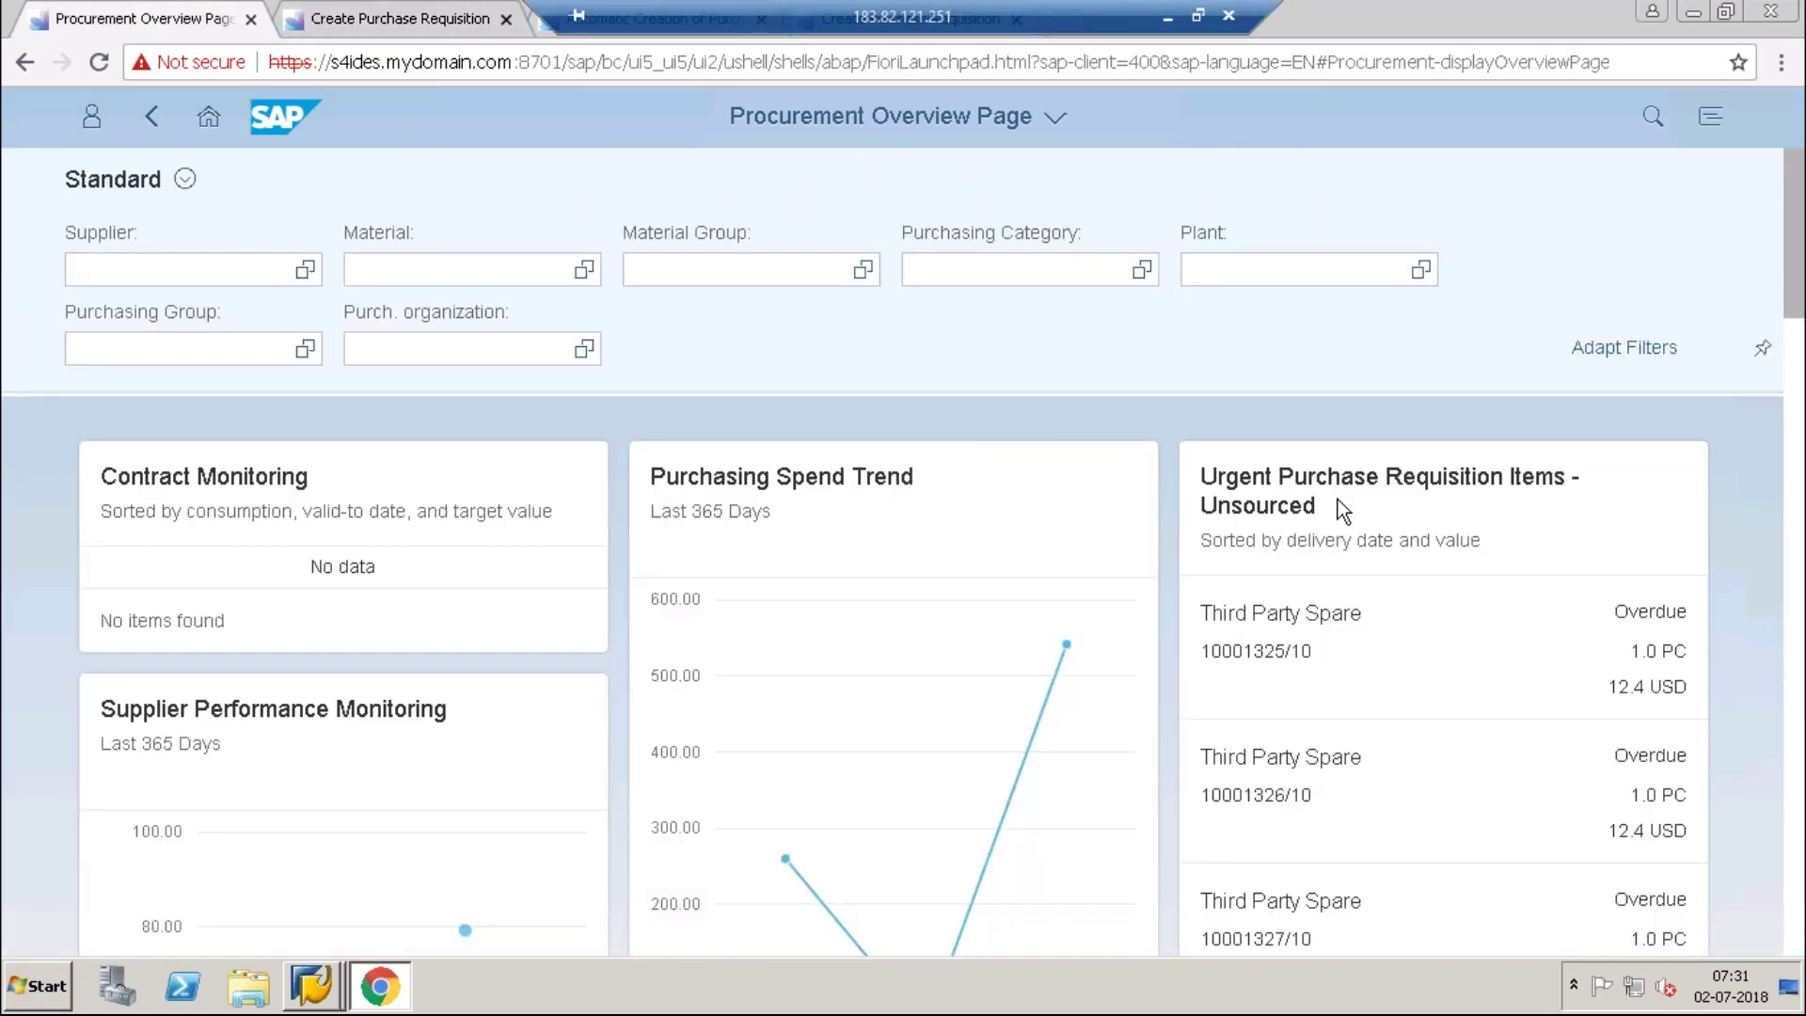
left_click(1444, 509)
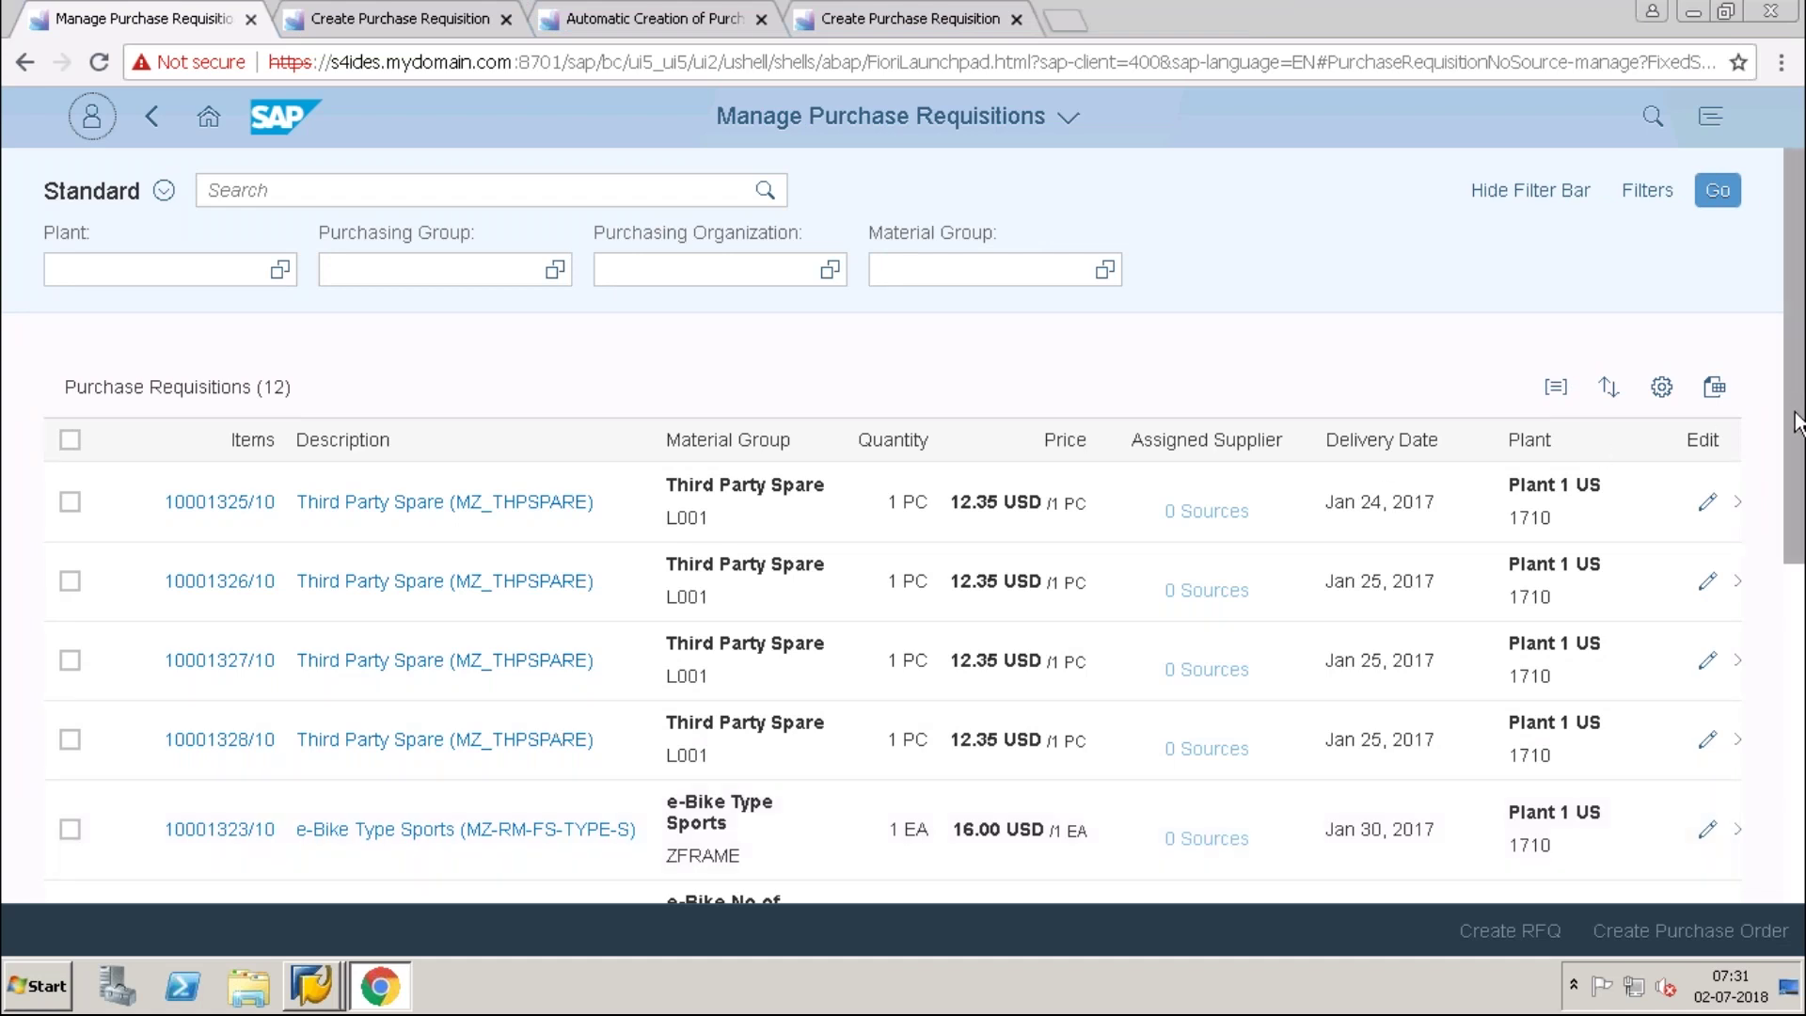
left_click_drag(1797, 419, 1775, 698)
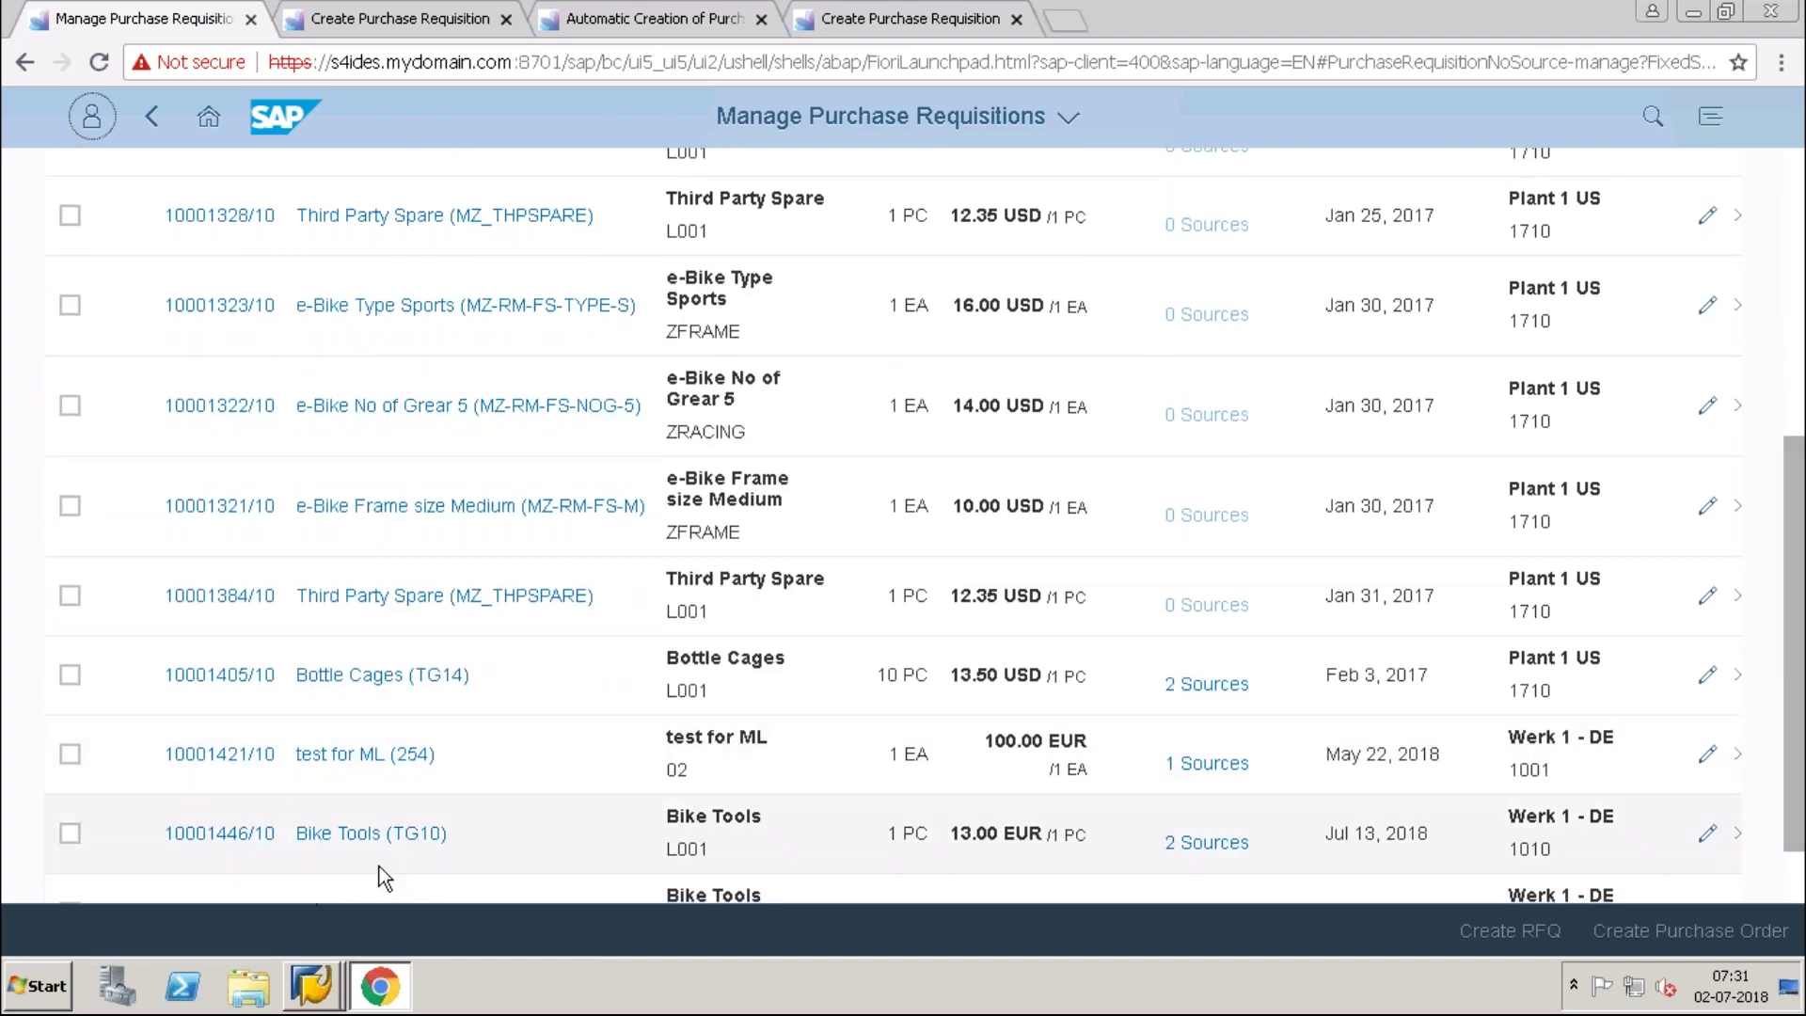
left_click(150, 116)
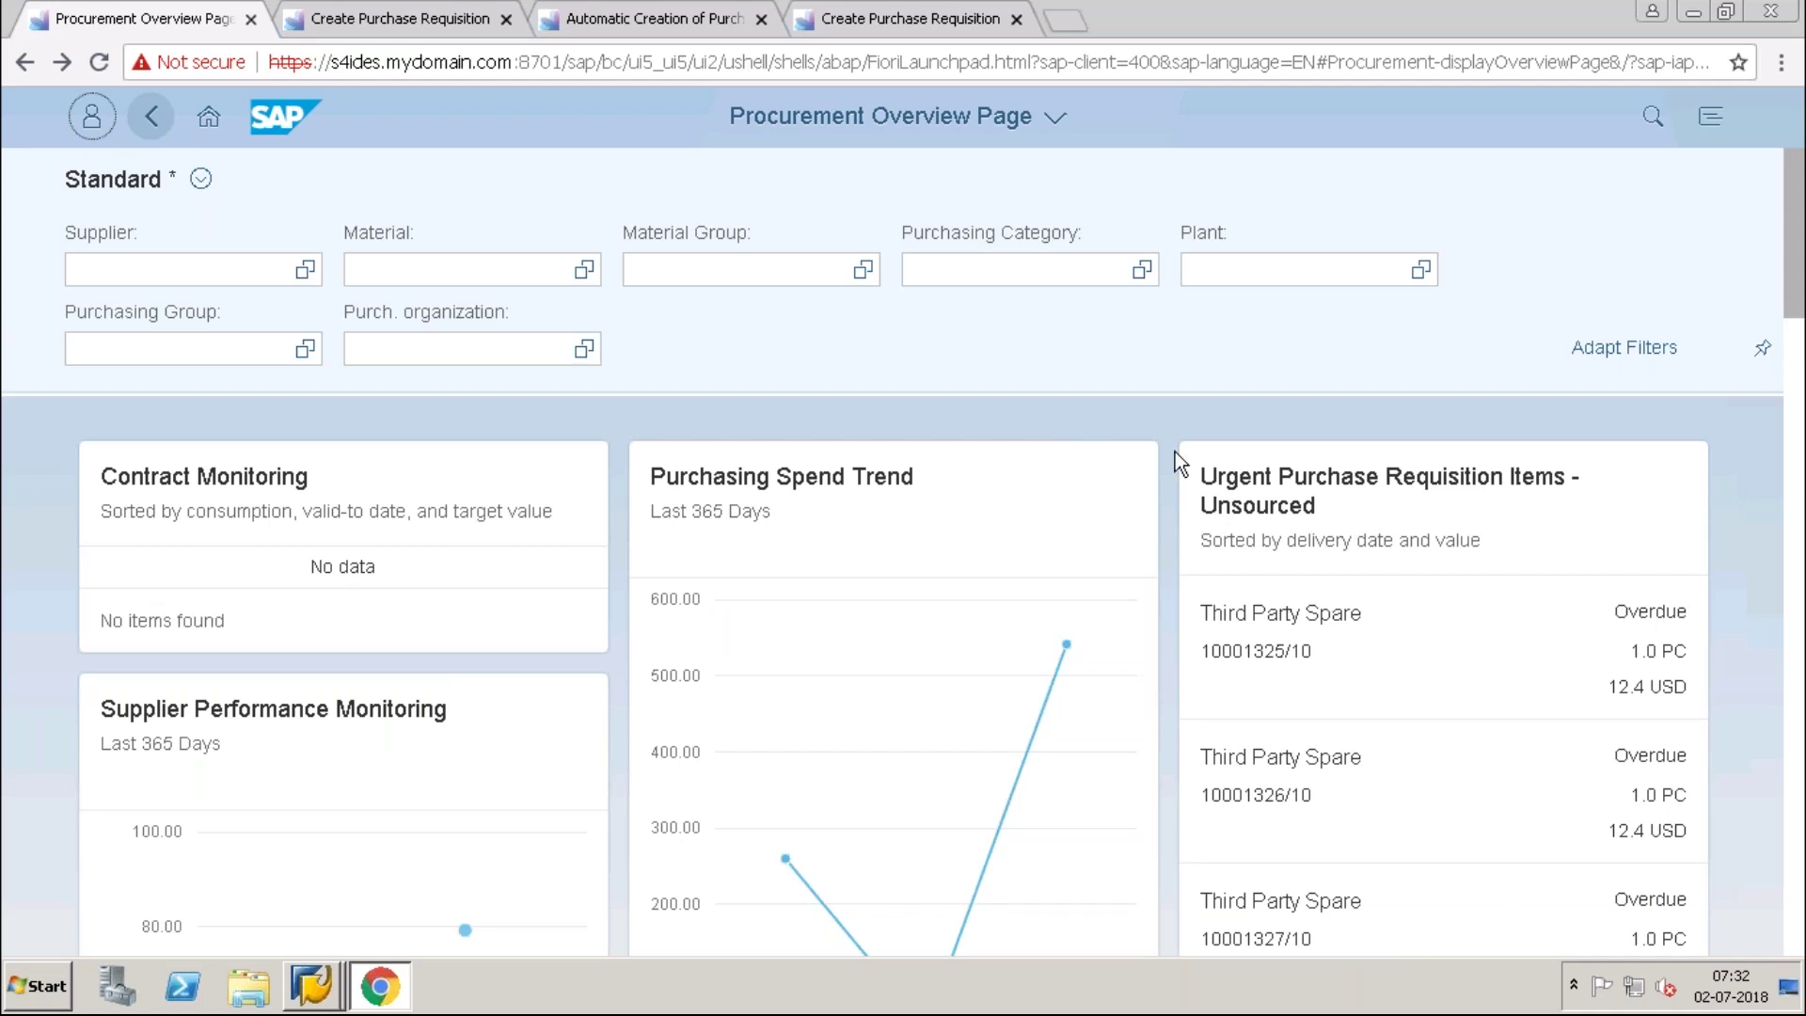
Scroll through the overview cards and drill into Supplier Performance Monitoring for Inlandslieferant DE 1.
left_click_drag(1802, 264, 1797, 481)
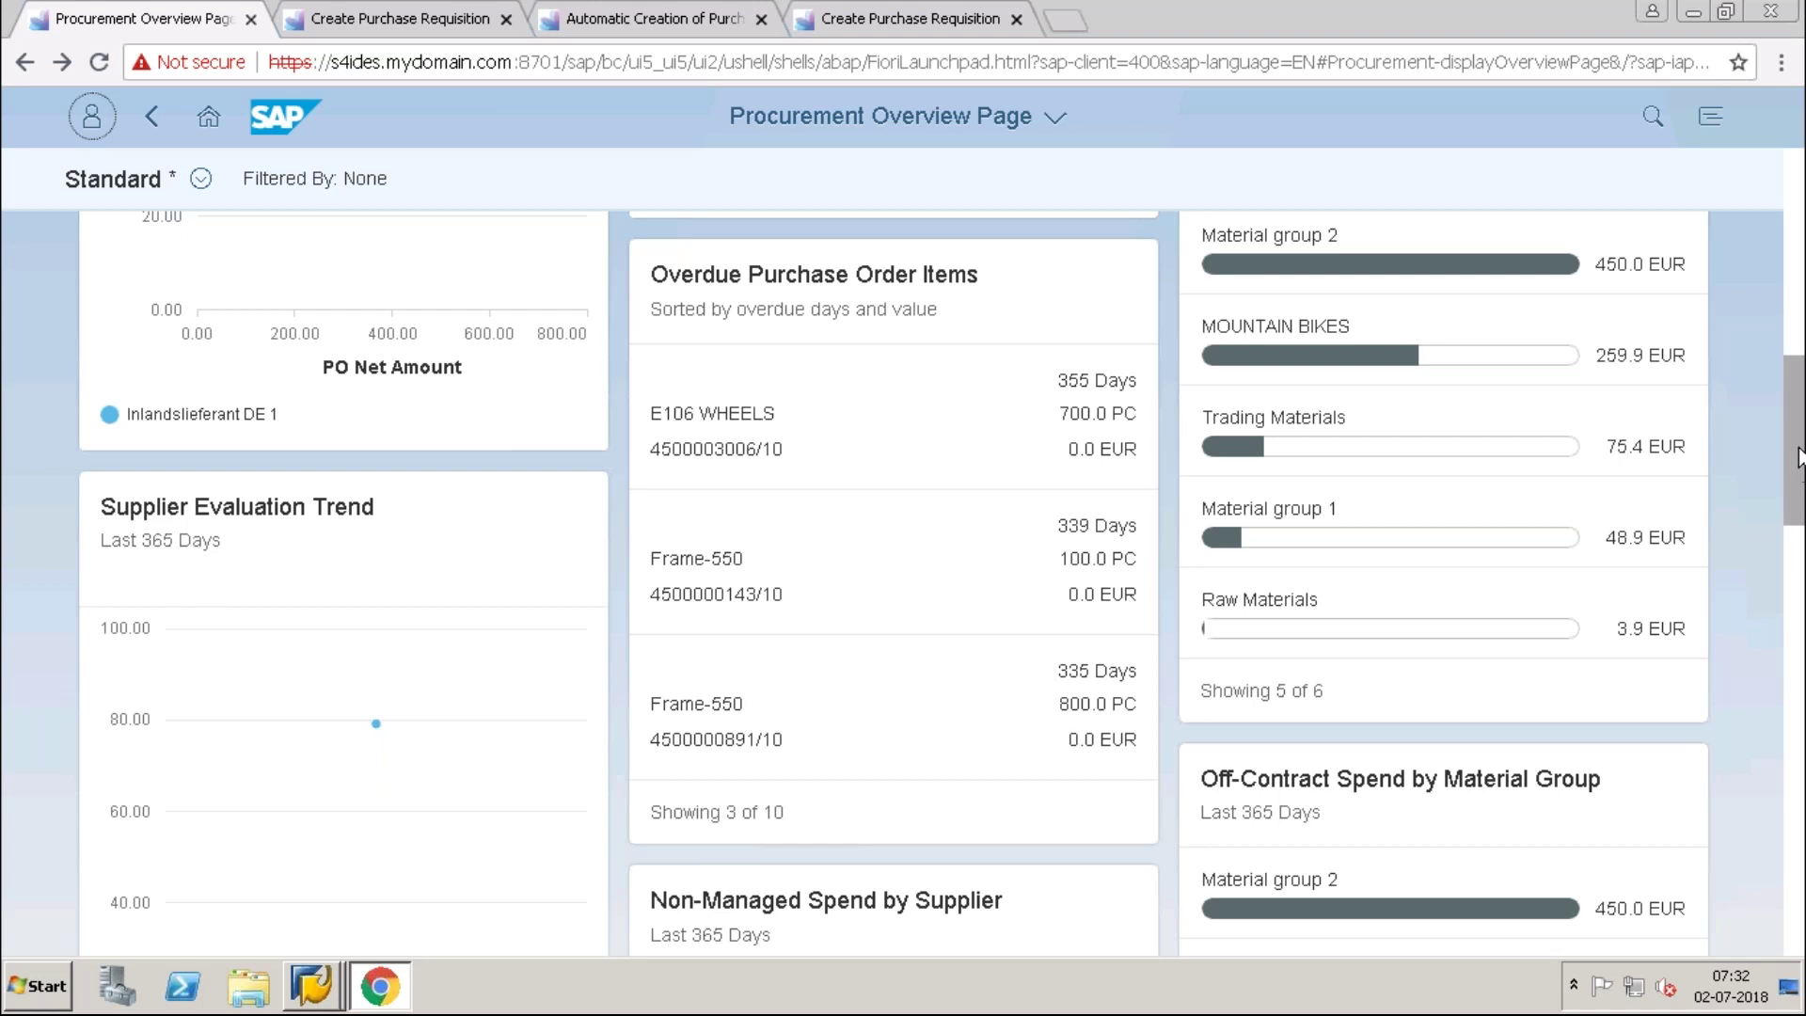
left_click_drag(1803, 454, 1802, 698)
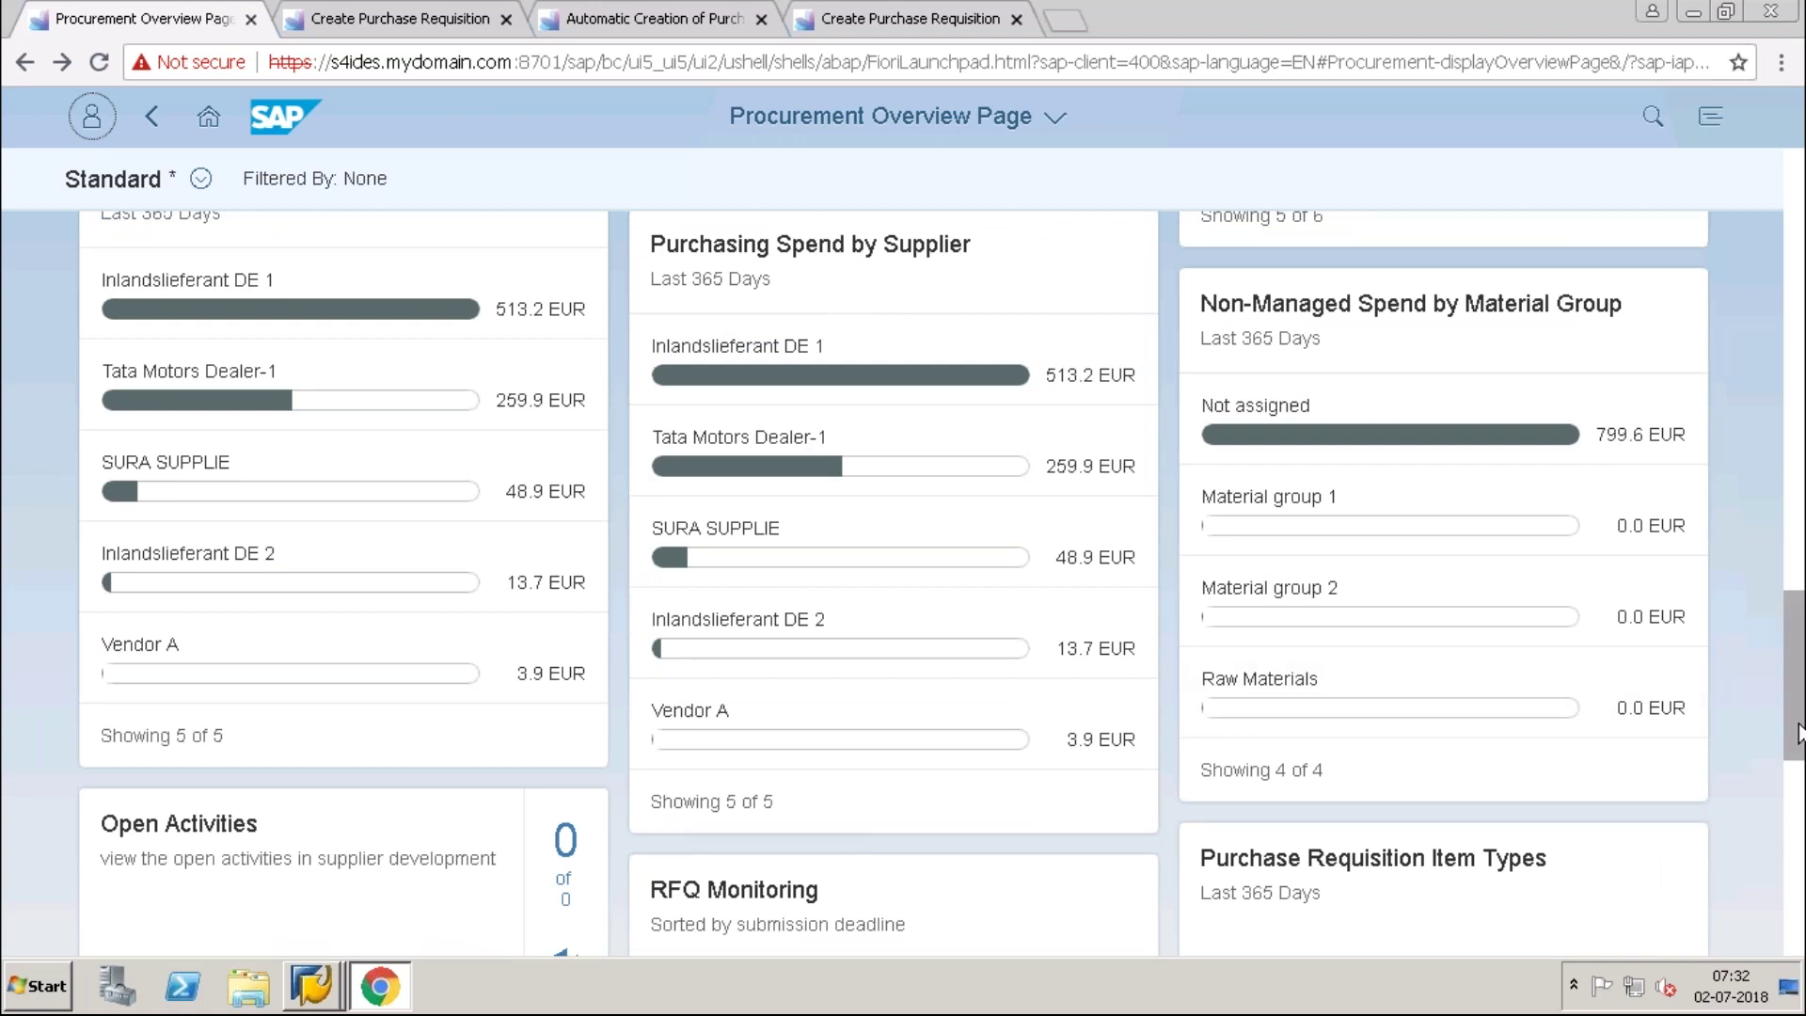
left_click_drag(1799, 732, 1788, 276)
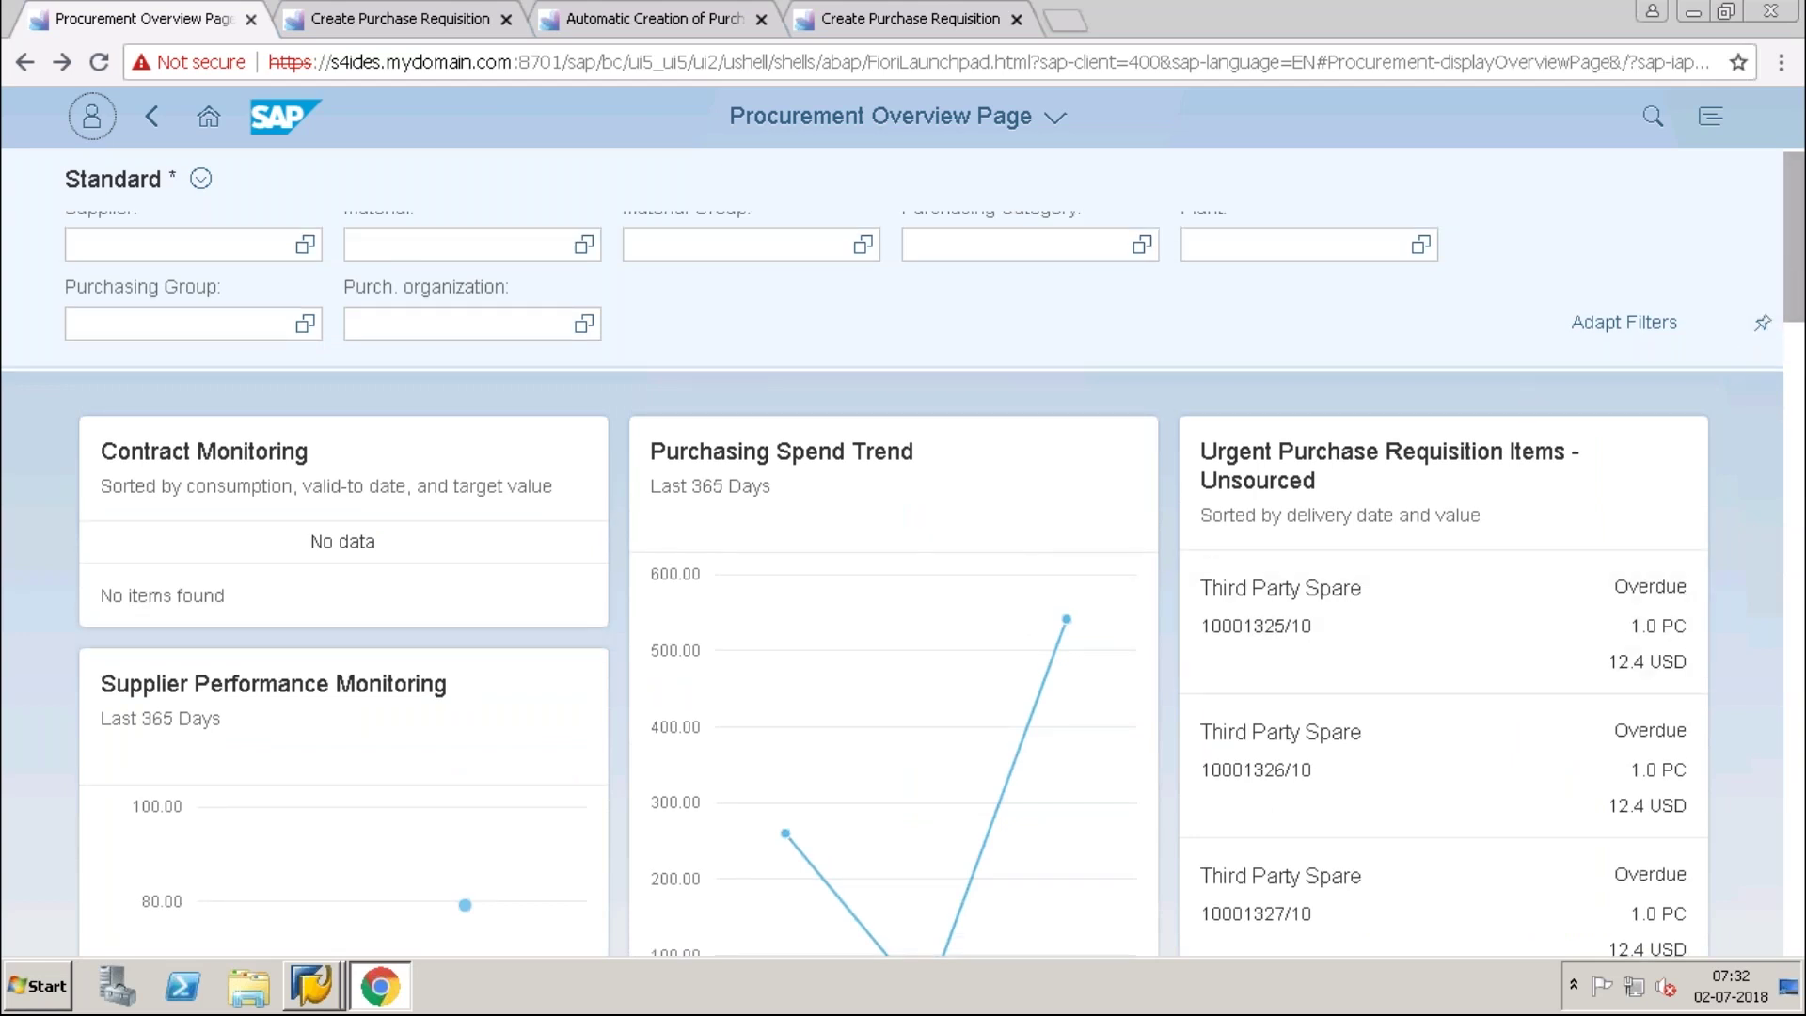
left_click(302, 707)
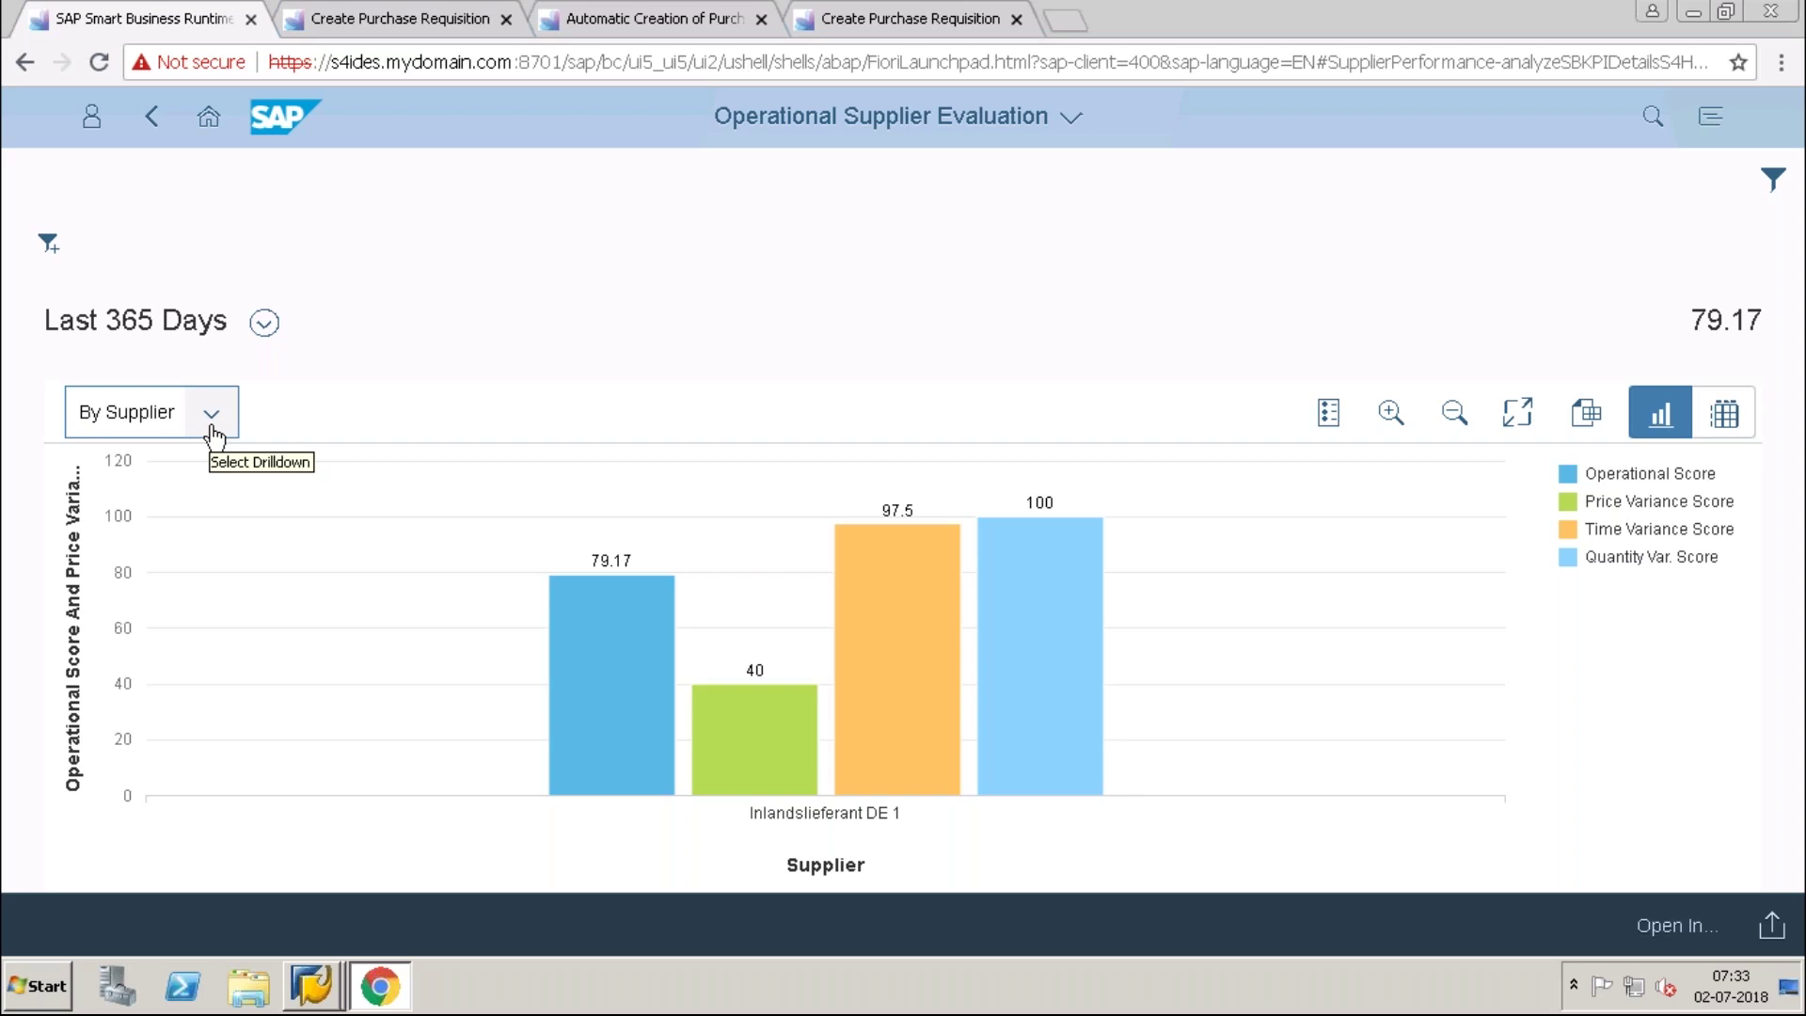
Switch the drilldown to By Plant, showing Werk 1 - DE at 79.17 operational score.
left_click(212, 420)
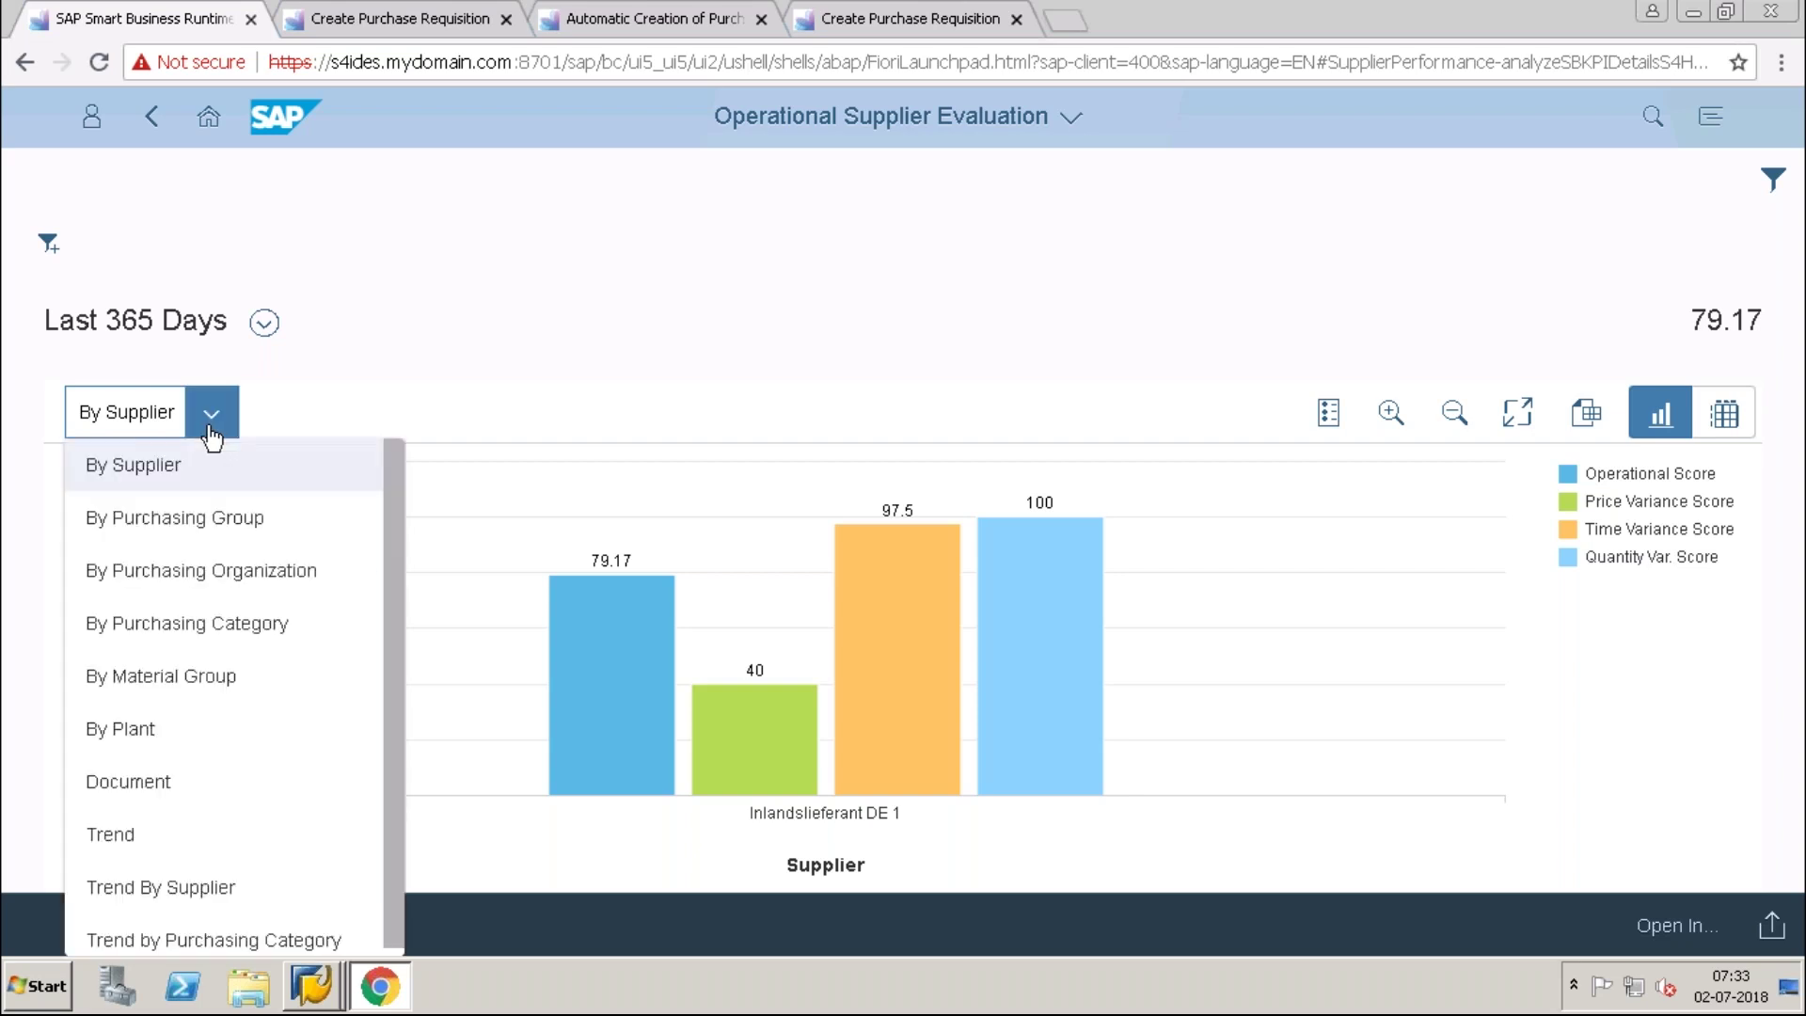
left_click(194, 723)
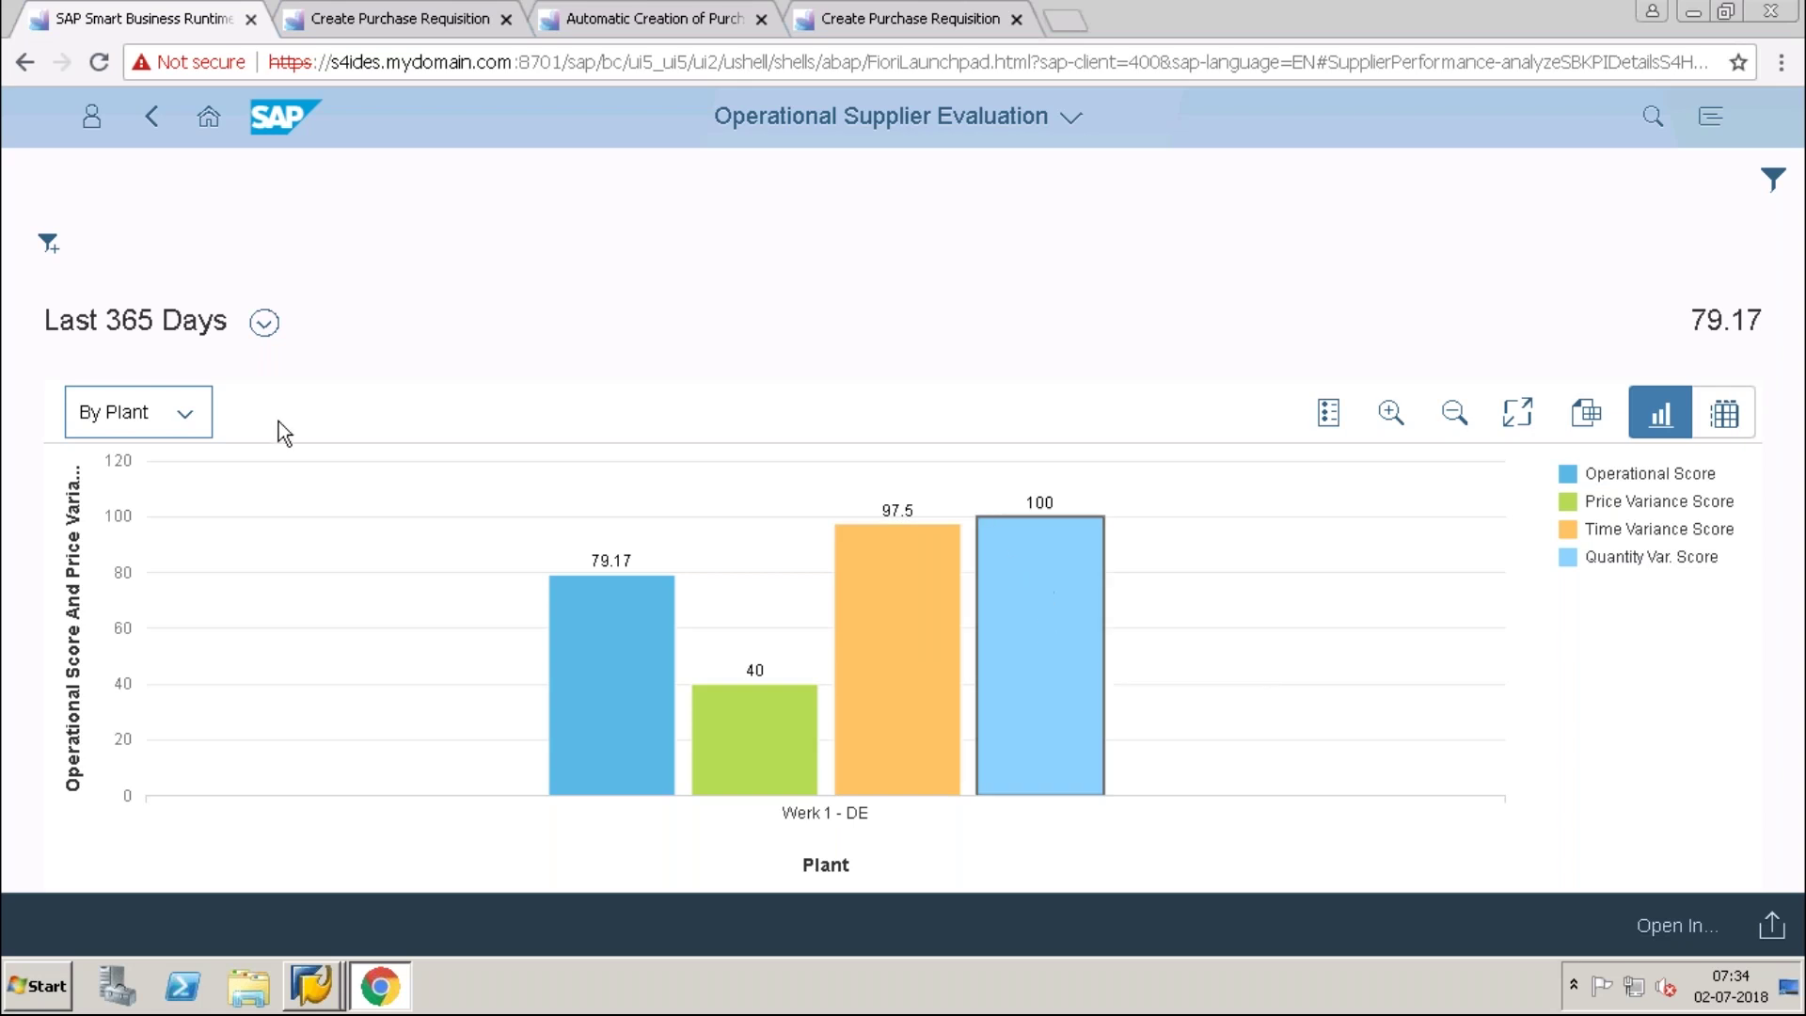
Switch the drilldown to Trend By Supplier and expand the four KPI tiles under Last 365 Days.
left_click(198, 423)
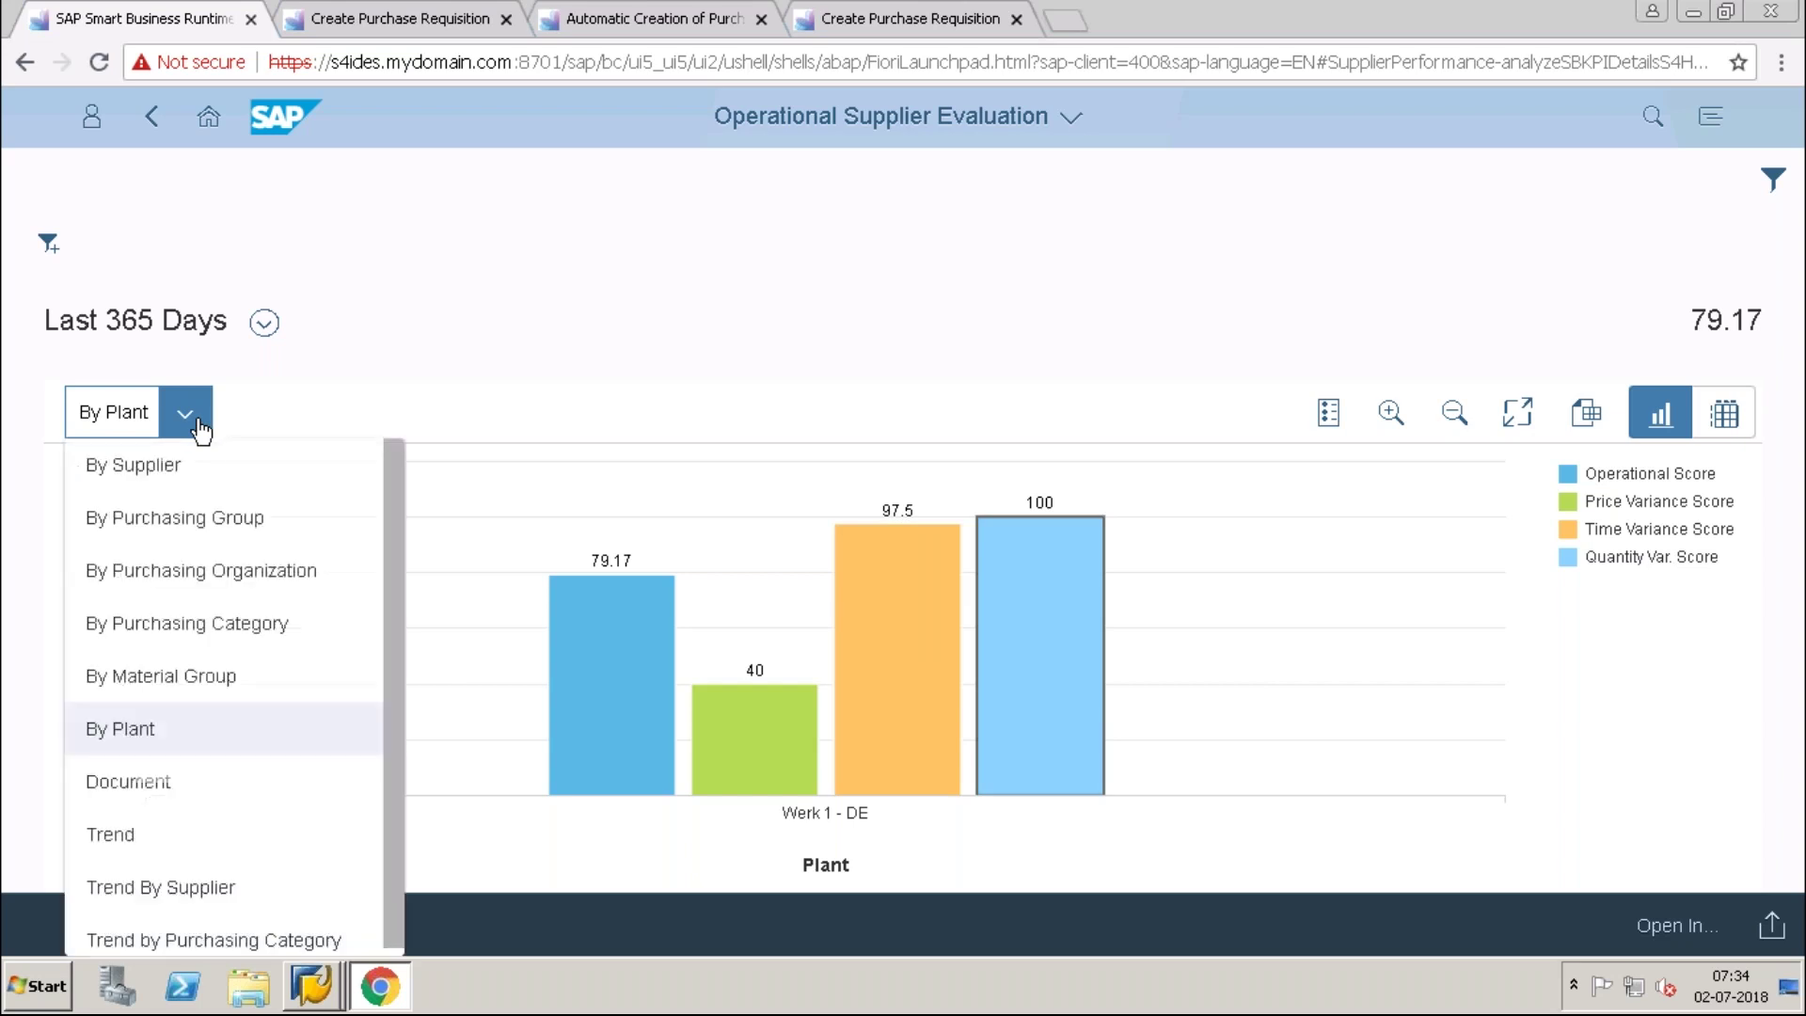
left_click(151, 889)
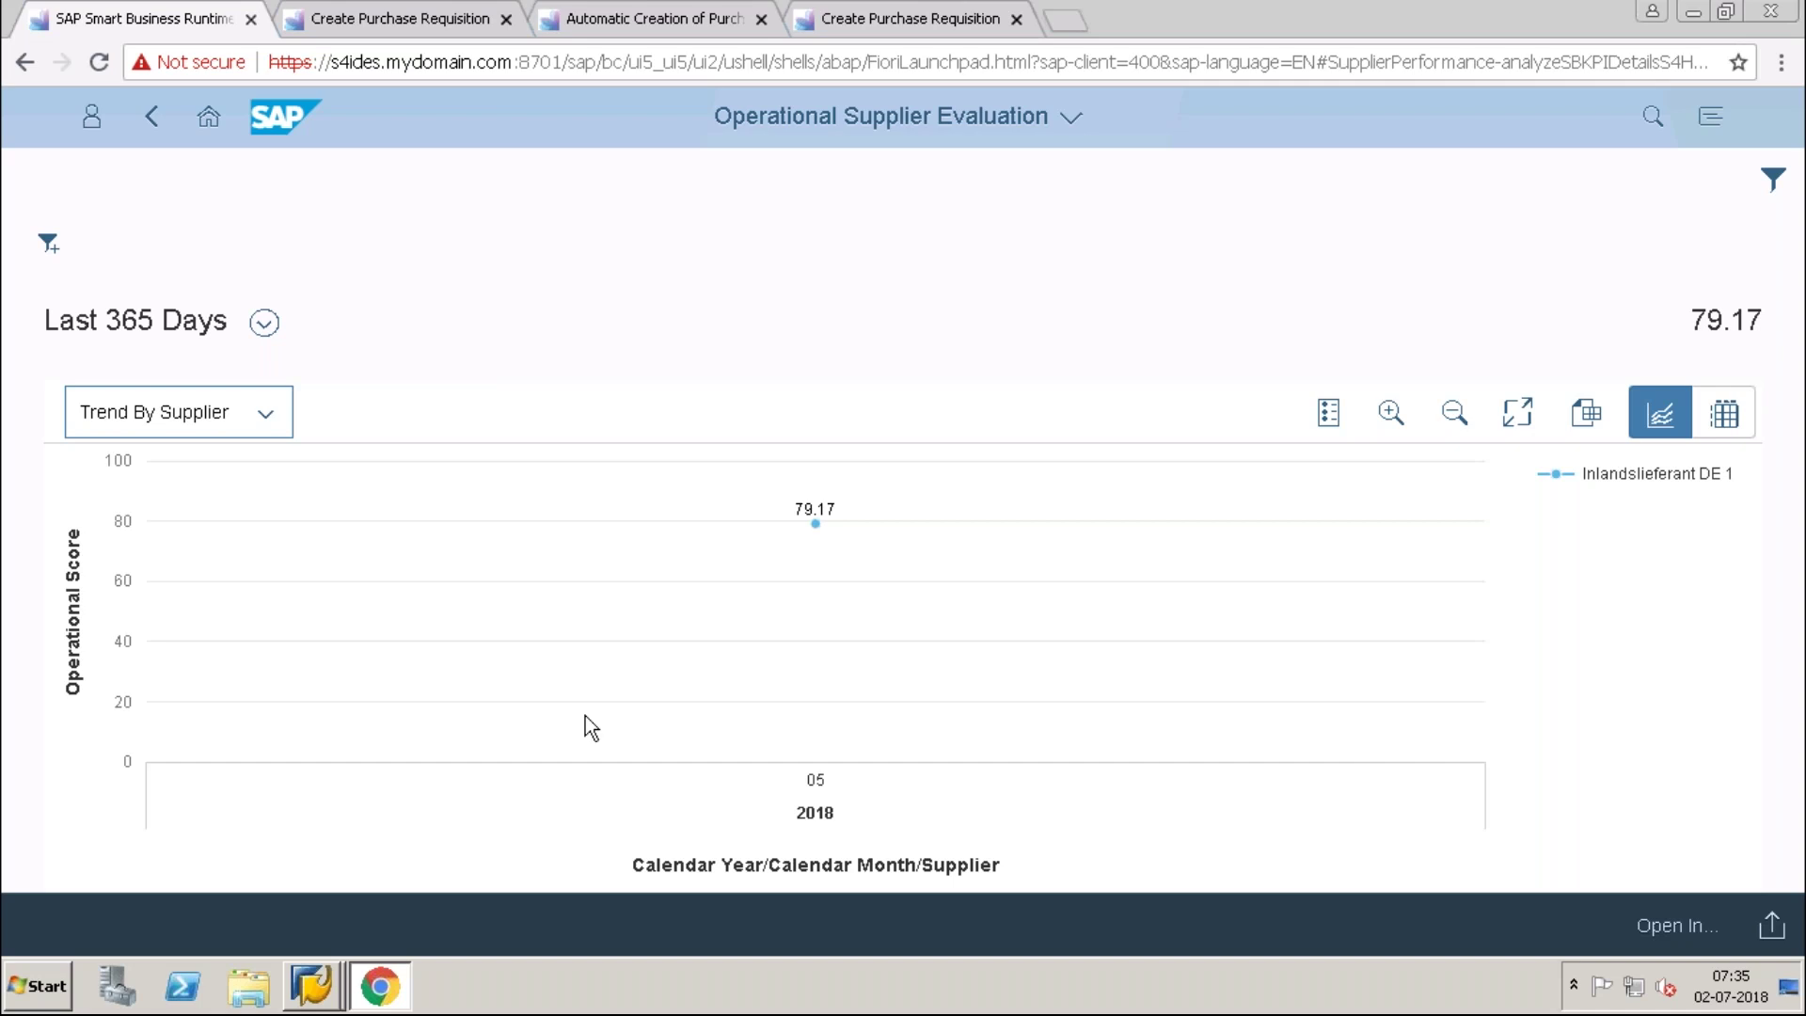
left_click(266, 327)
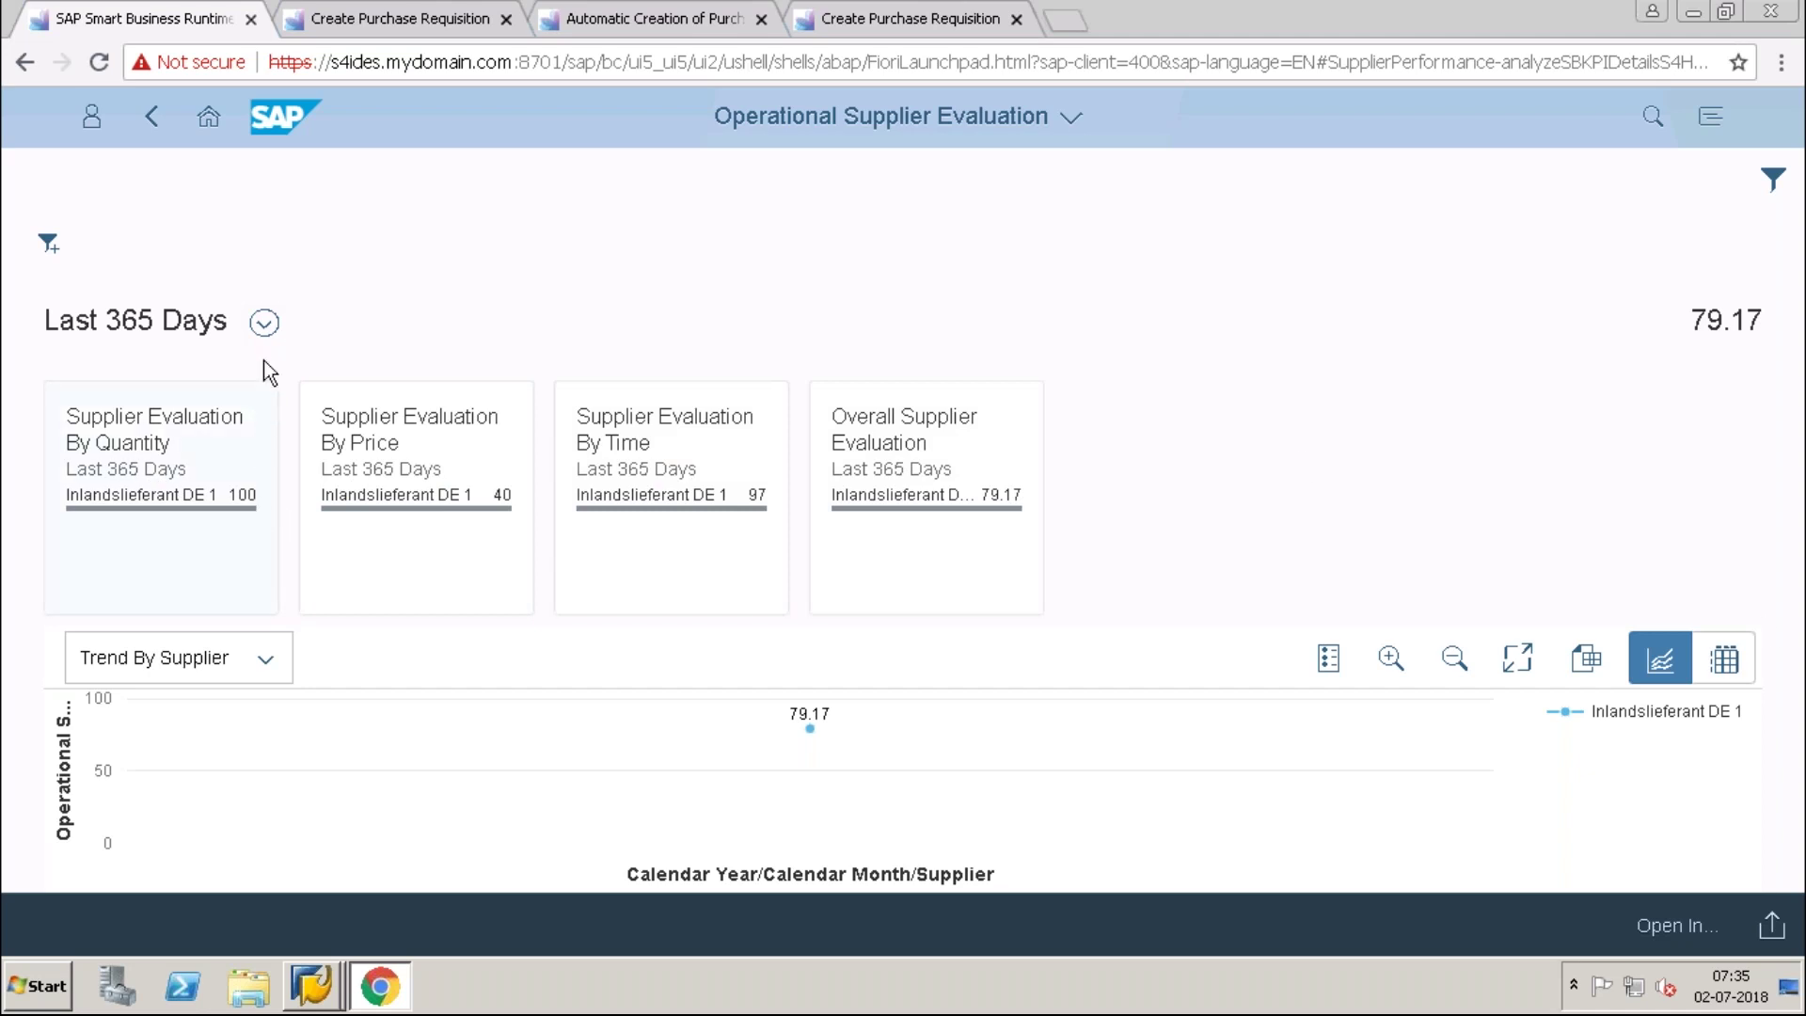
Collapse the KPI tiles and inspect the Inlandslieferant DE 1 series selection in the trend chart.
left_click(267, 331)
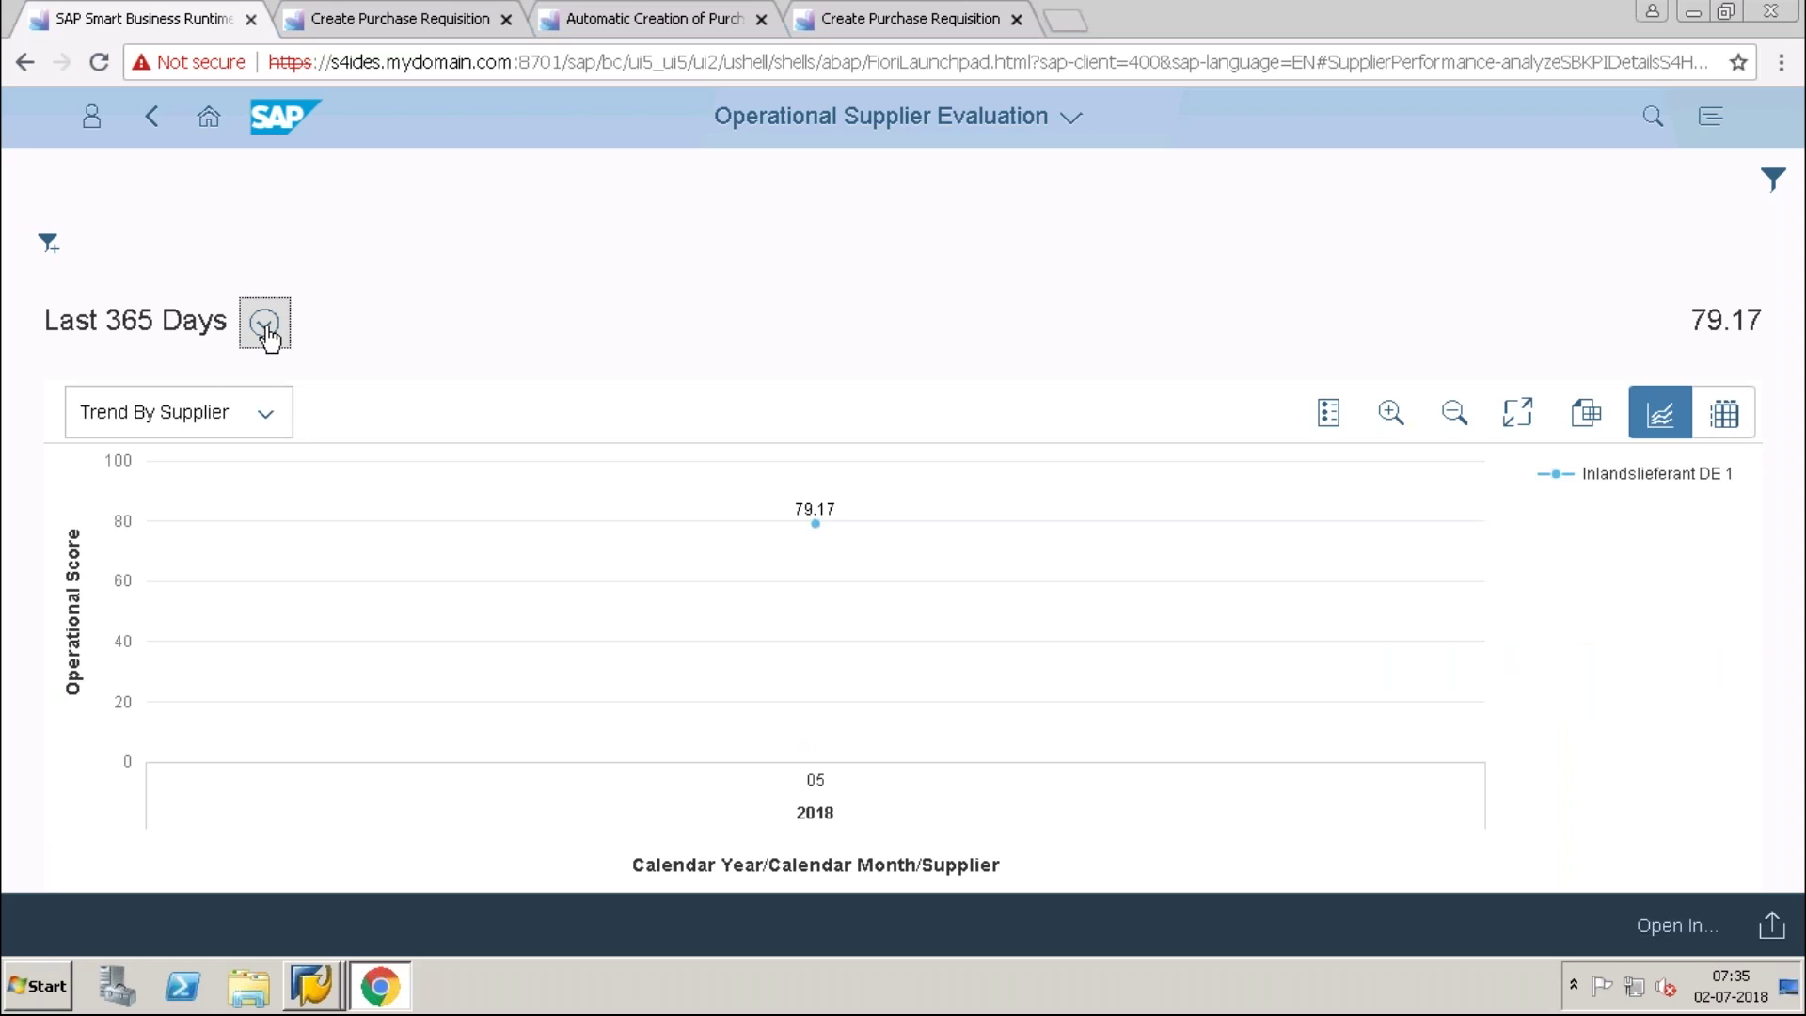
left_click(1609, 477)
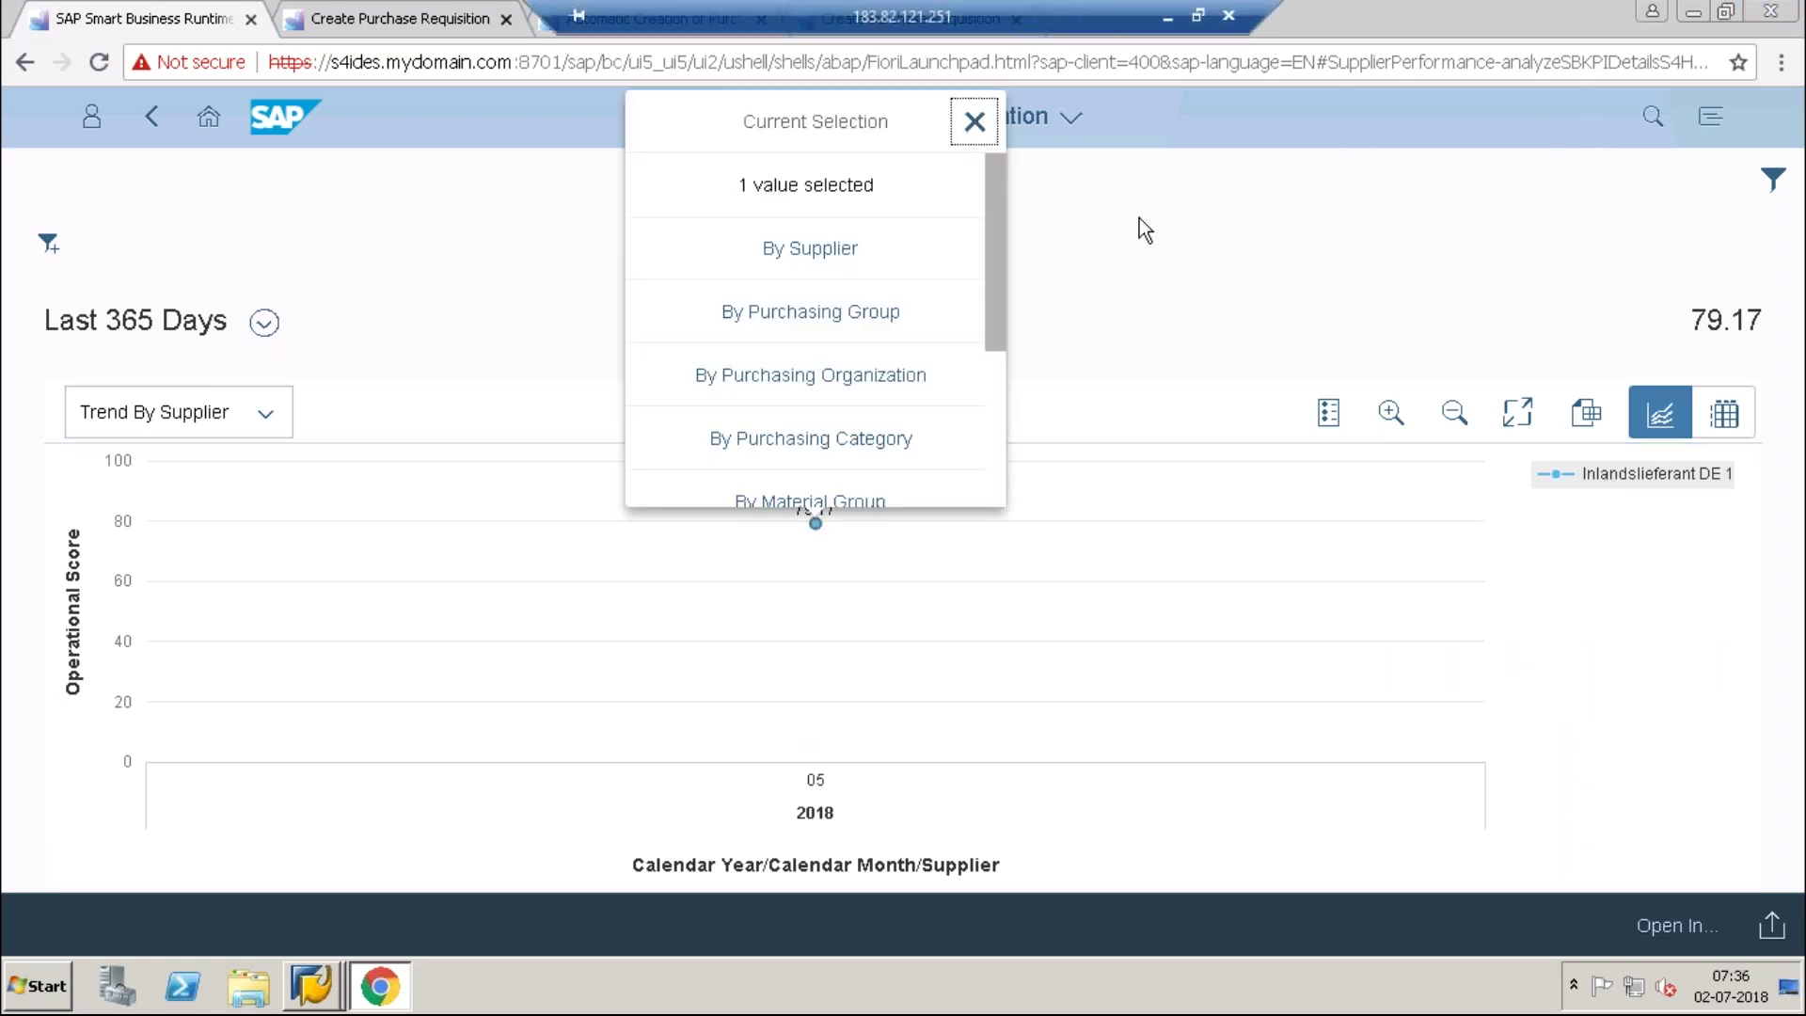
scroll(1001, 410, "down", 3)
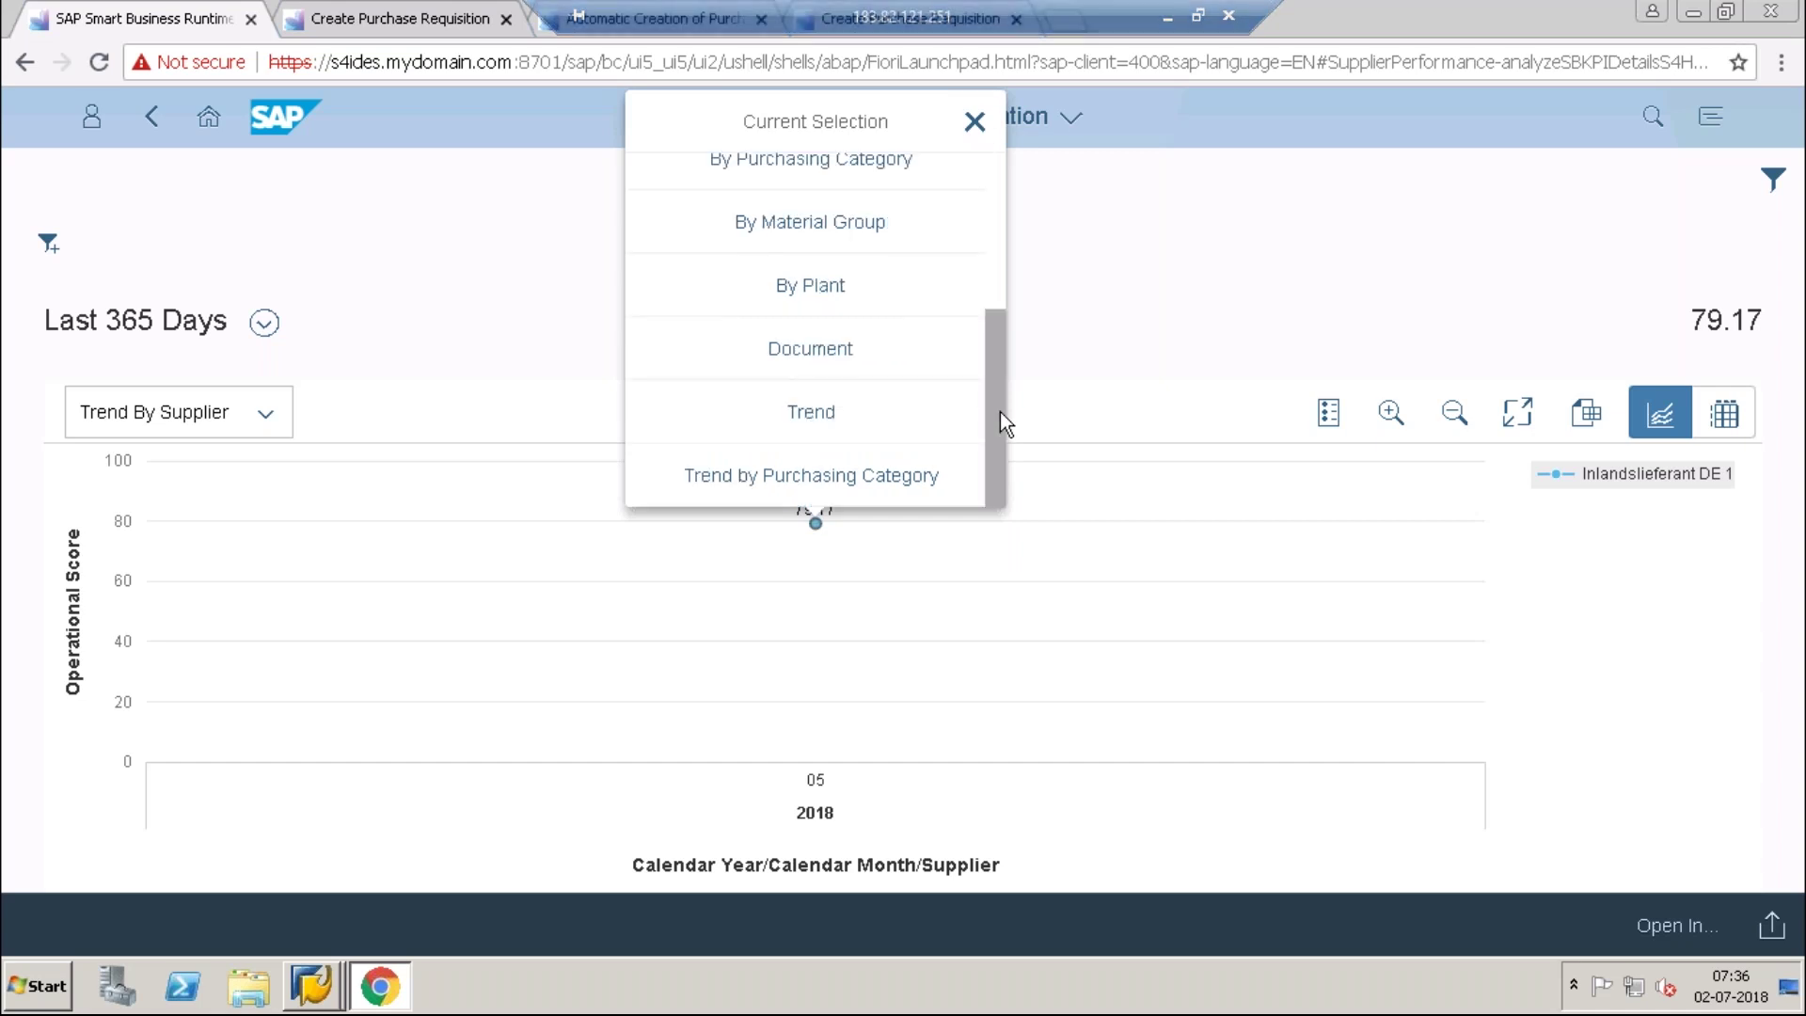
left_click(1287, 237)
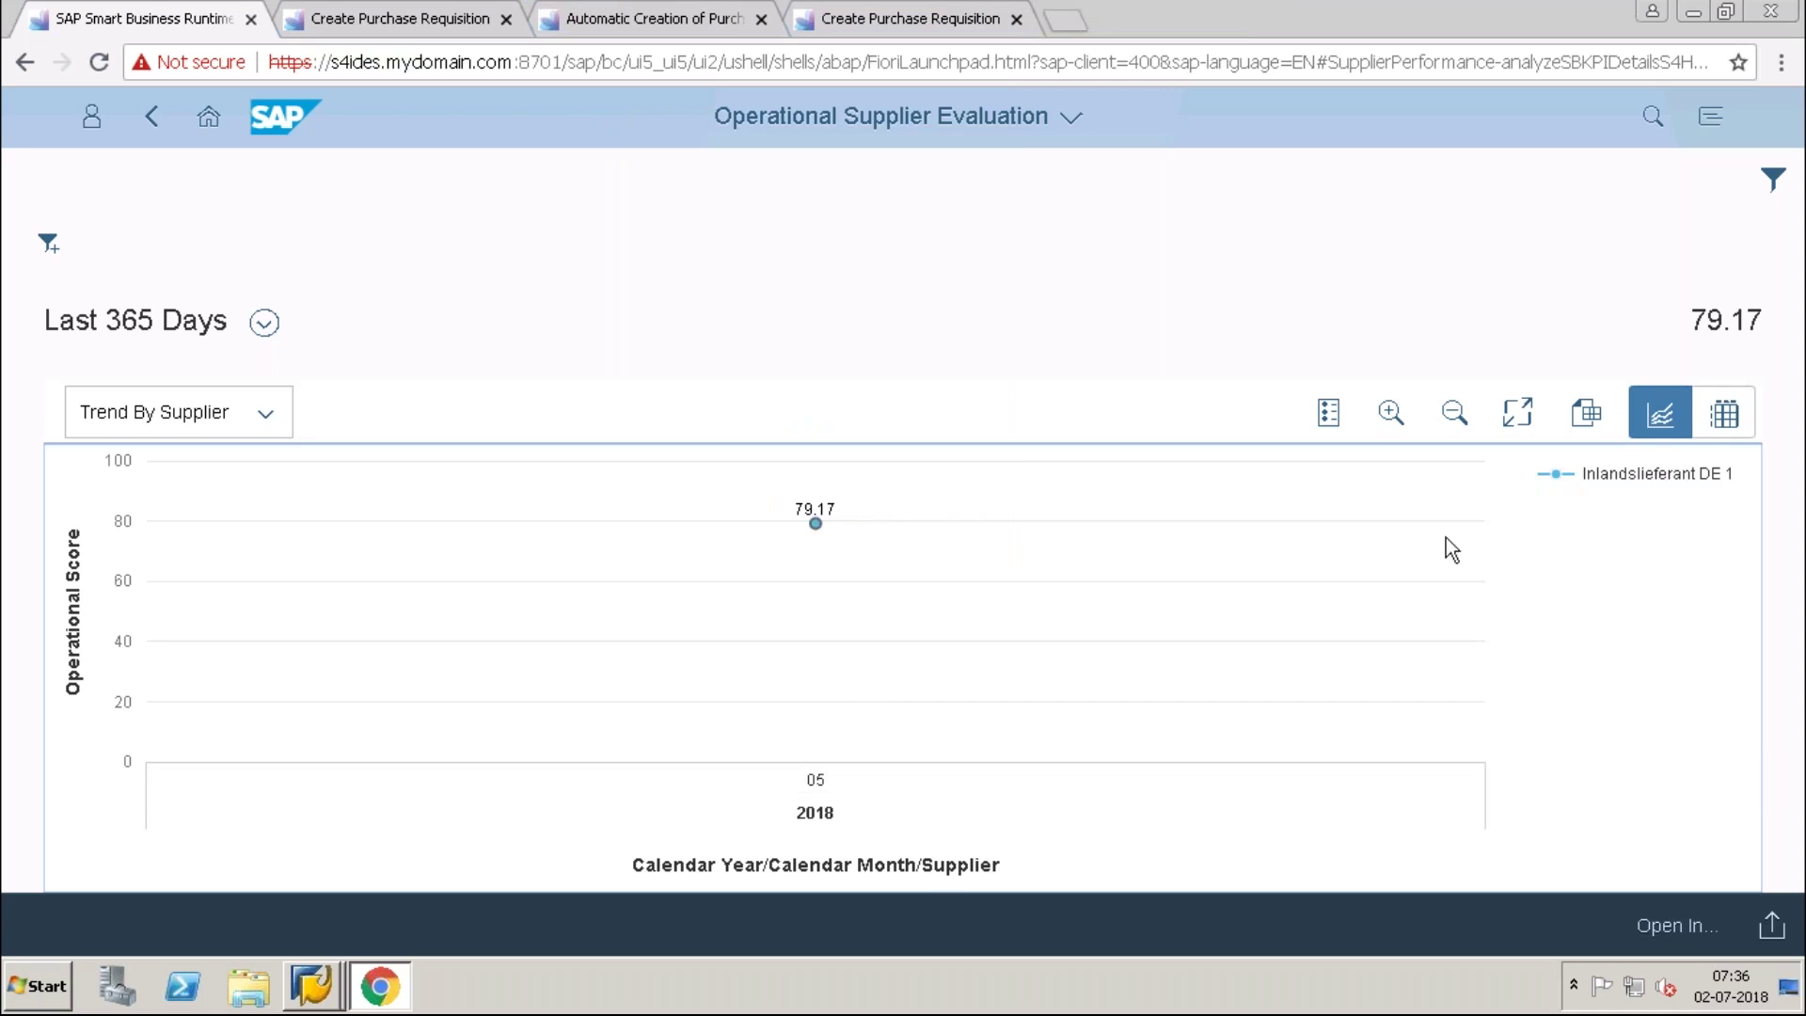
Export the Trend By Supplier chart data to a spreadsheet and return to the evaluation page.
left_click(1586, 412)
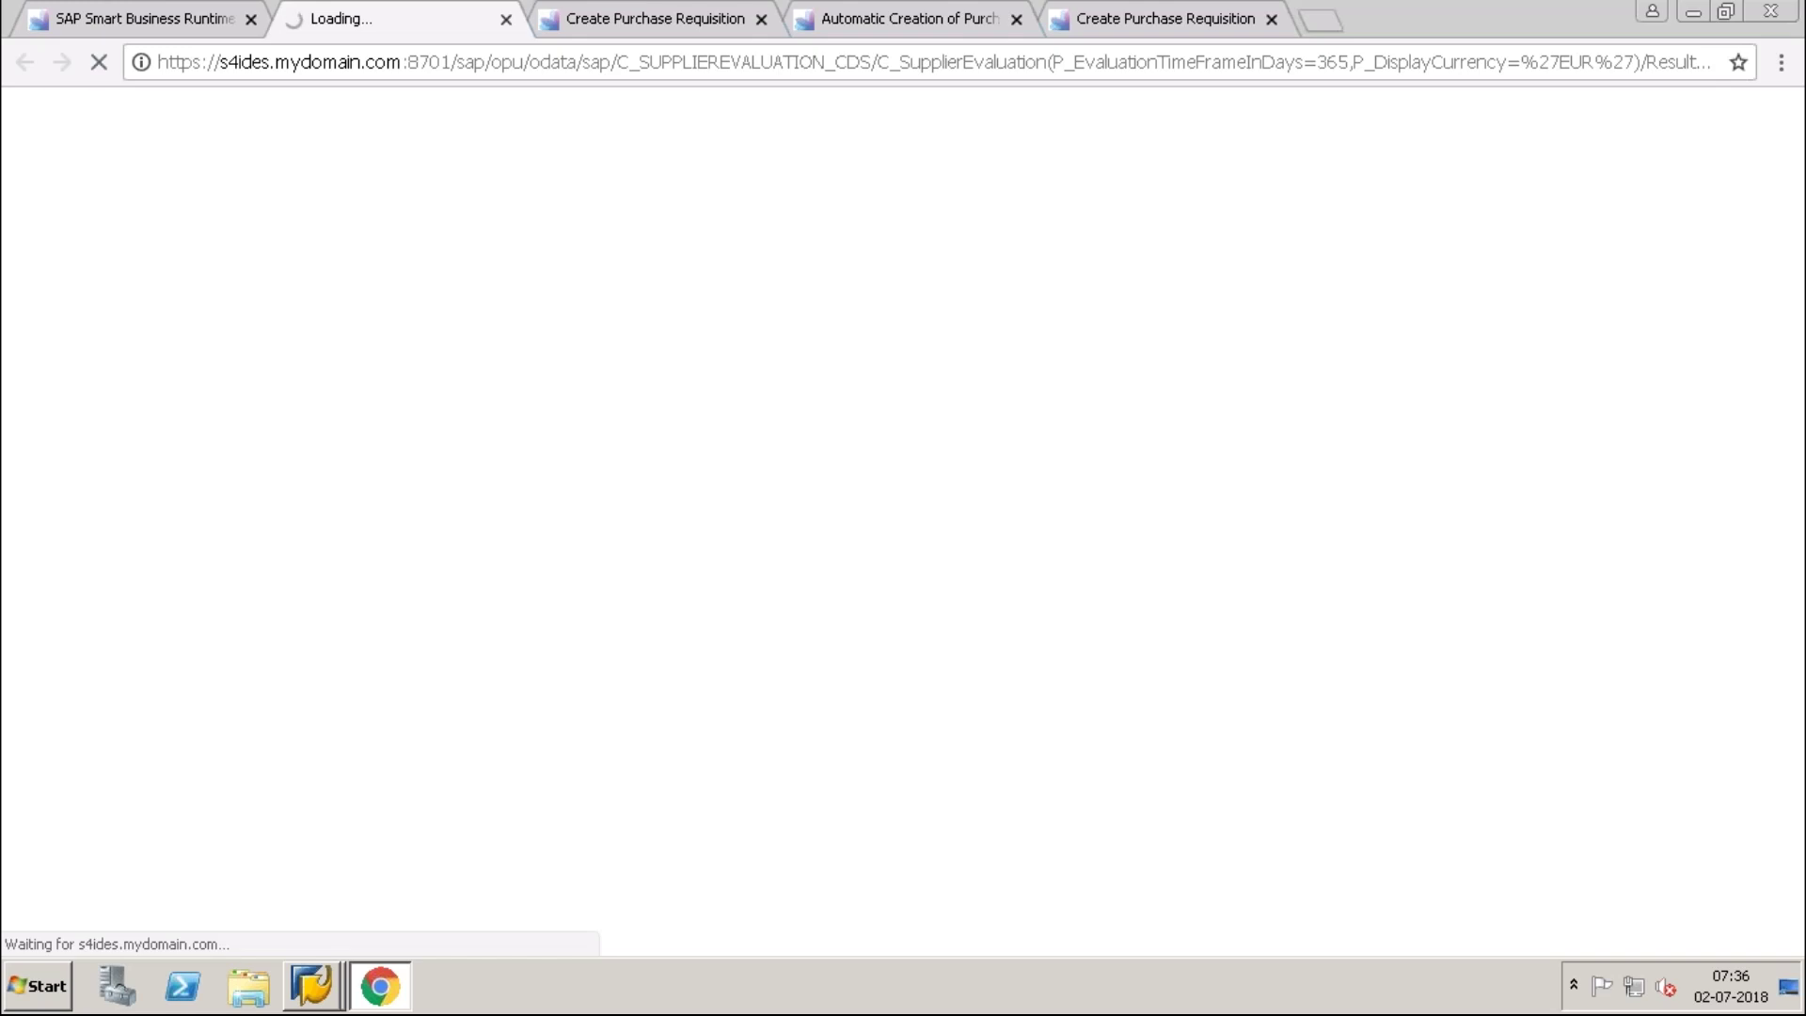
left_click(148, 23)
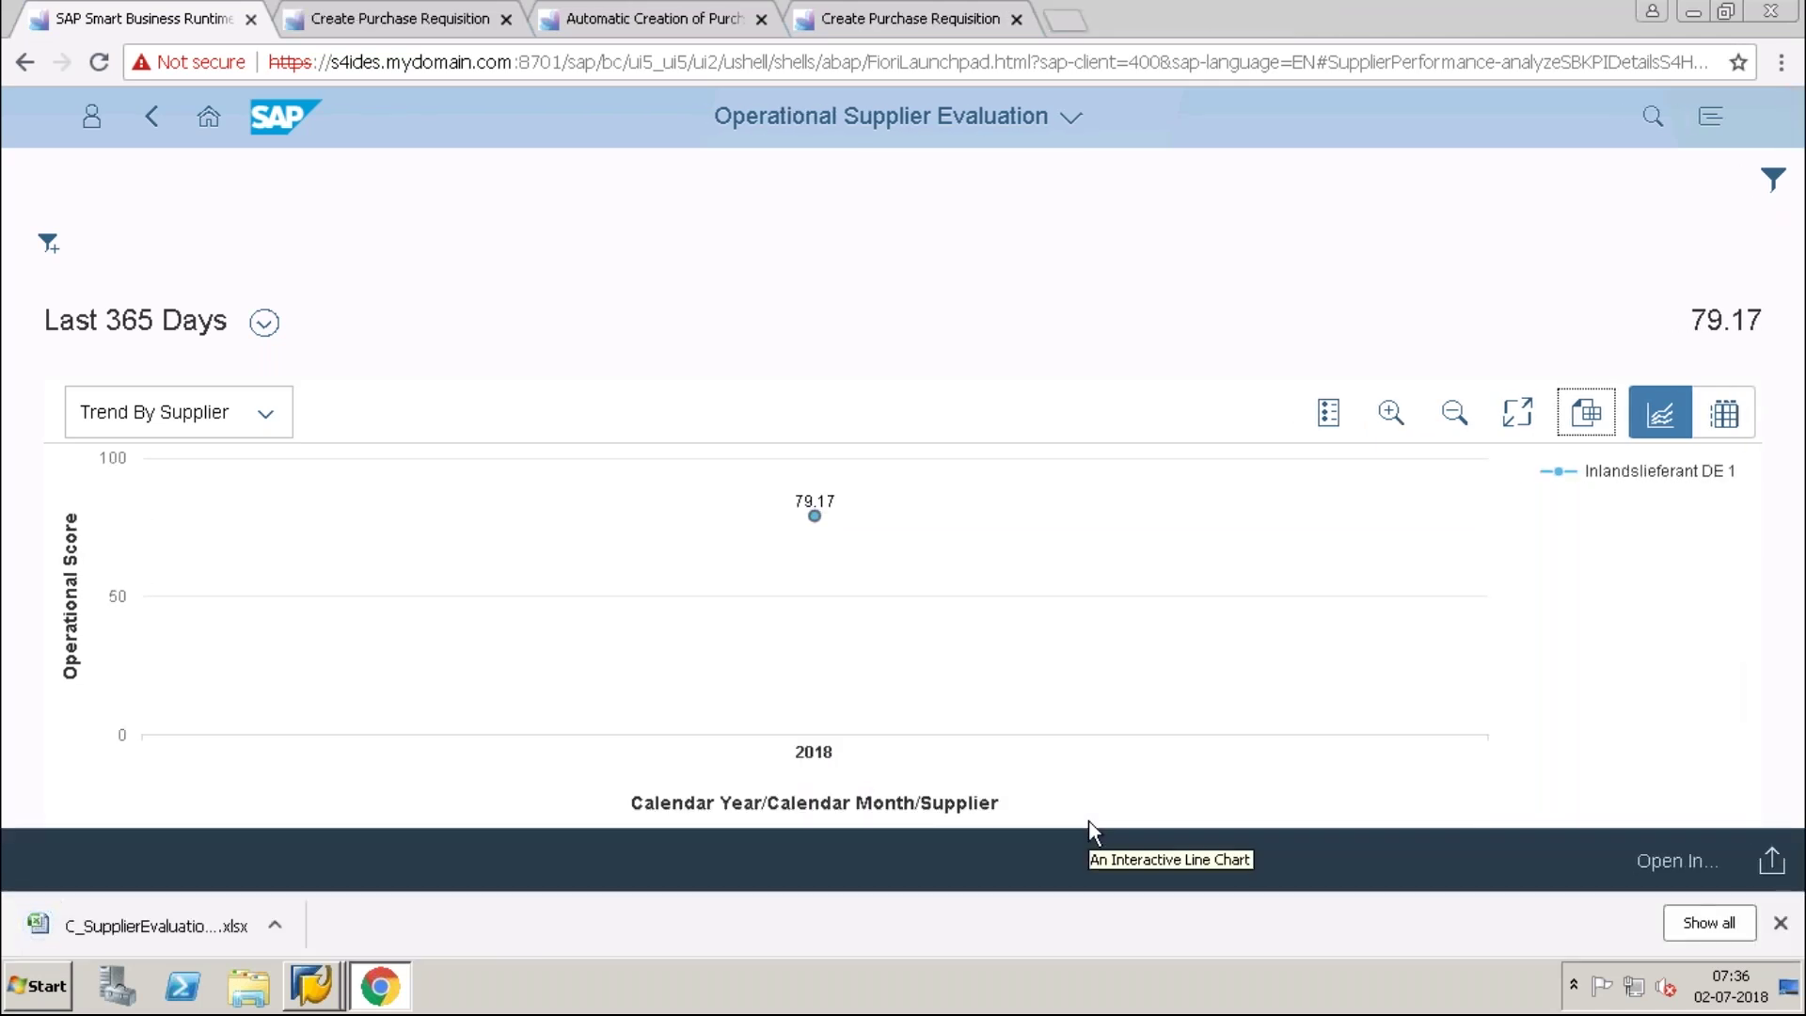
Open the C_SupplierEvaluationResults workbook, widen the score column, check the 79.17 score, then close Excel.
left_click(122, 912)
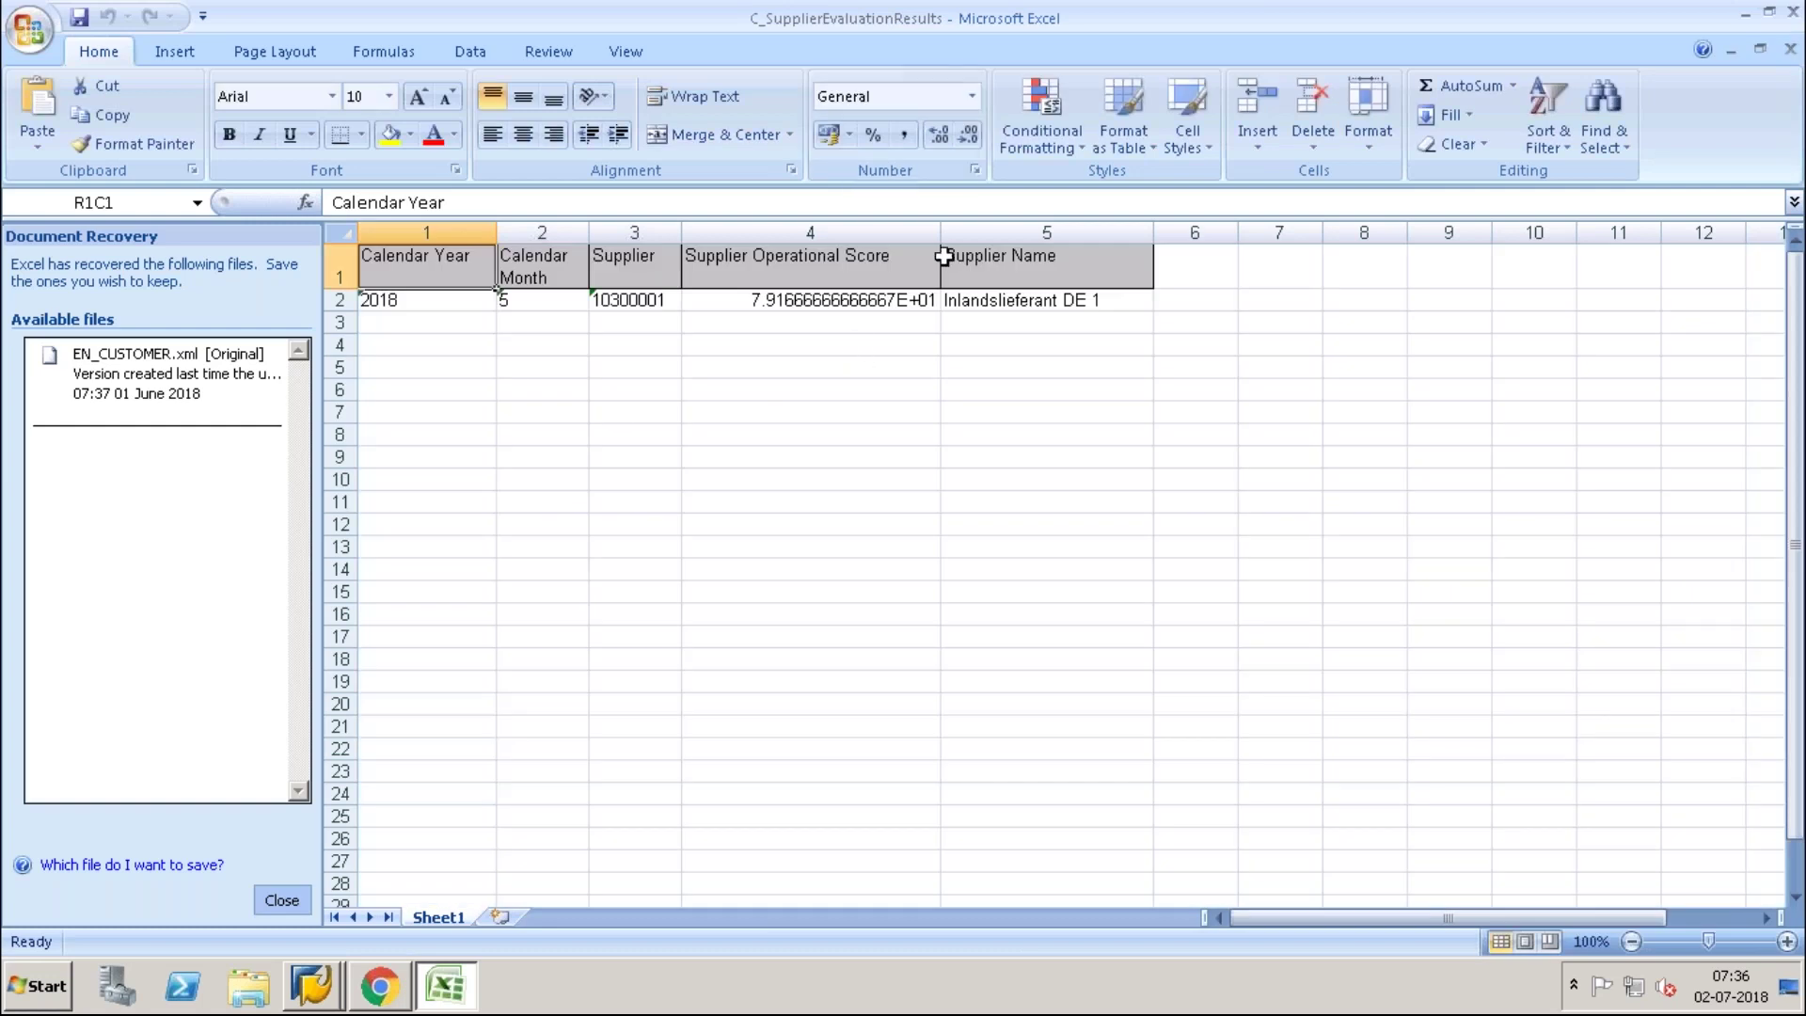
left_click_drag(940, 233, 1090, 232)
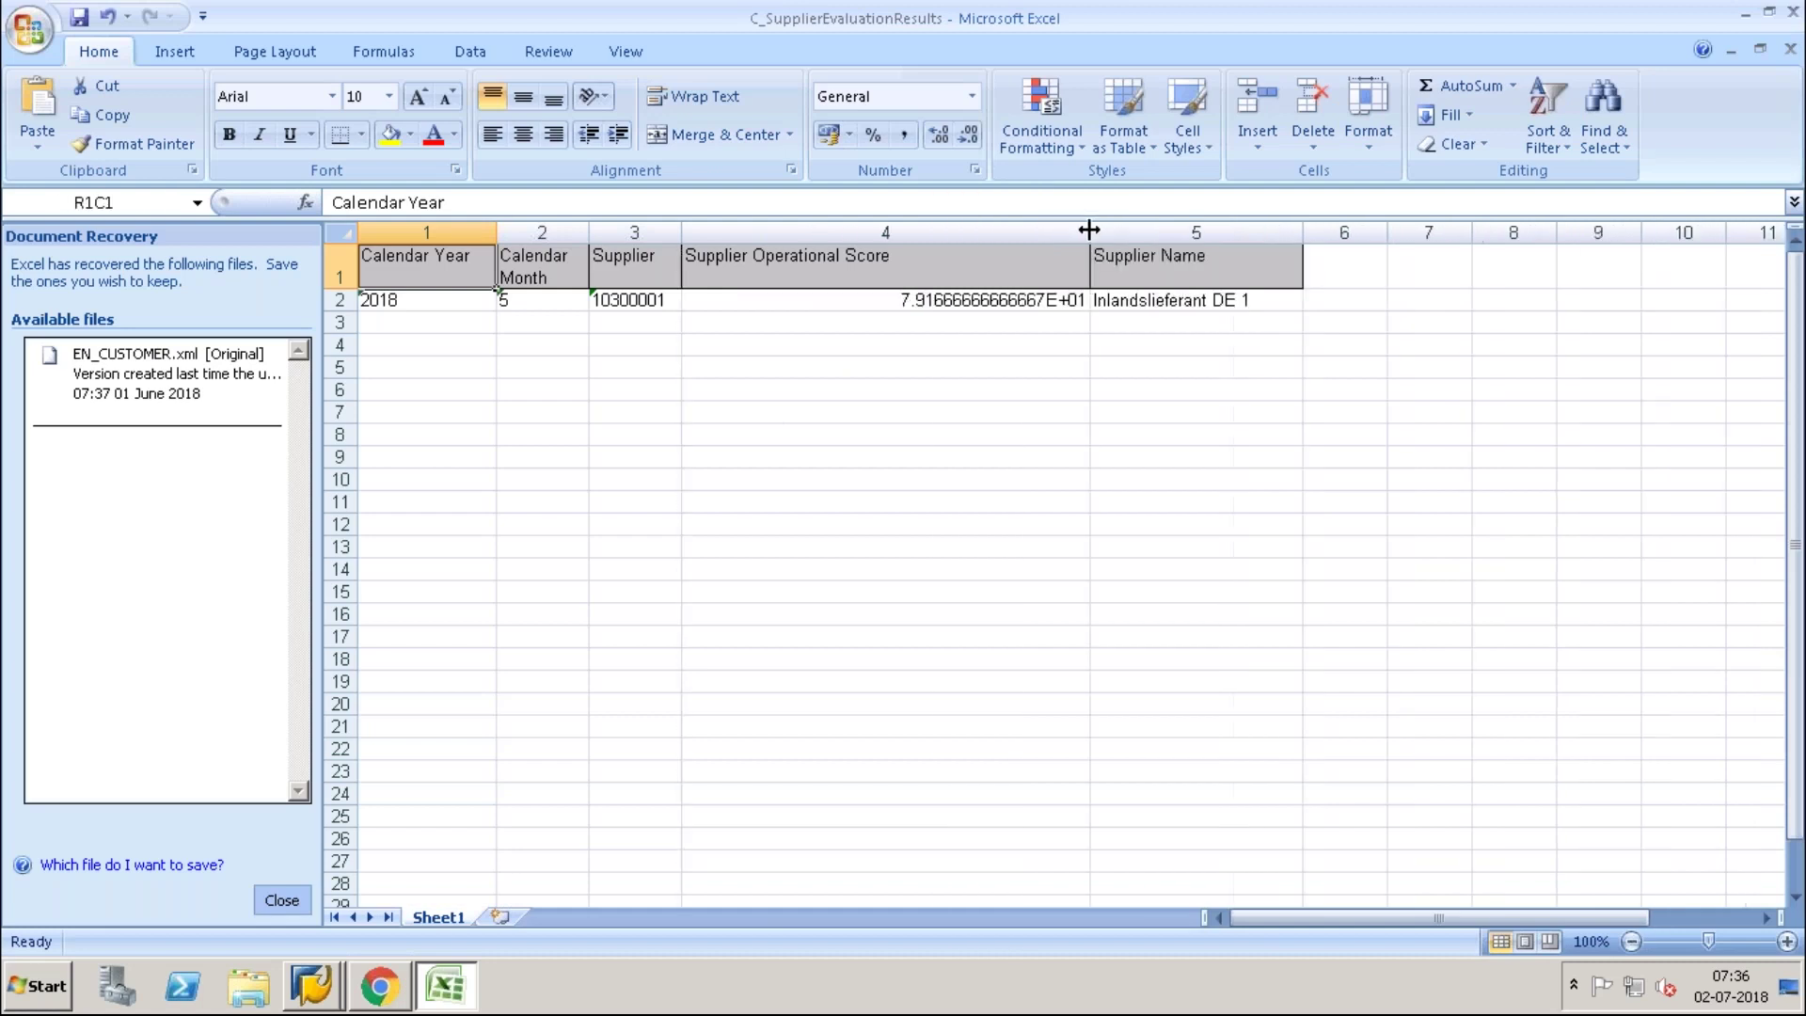
left_click(911, 308)
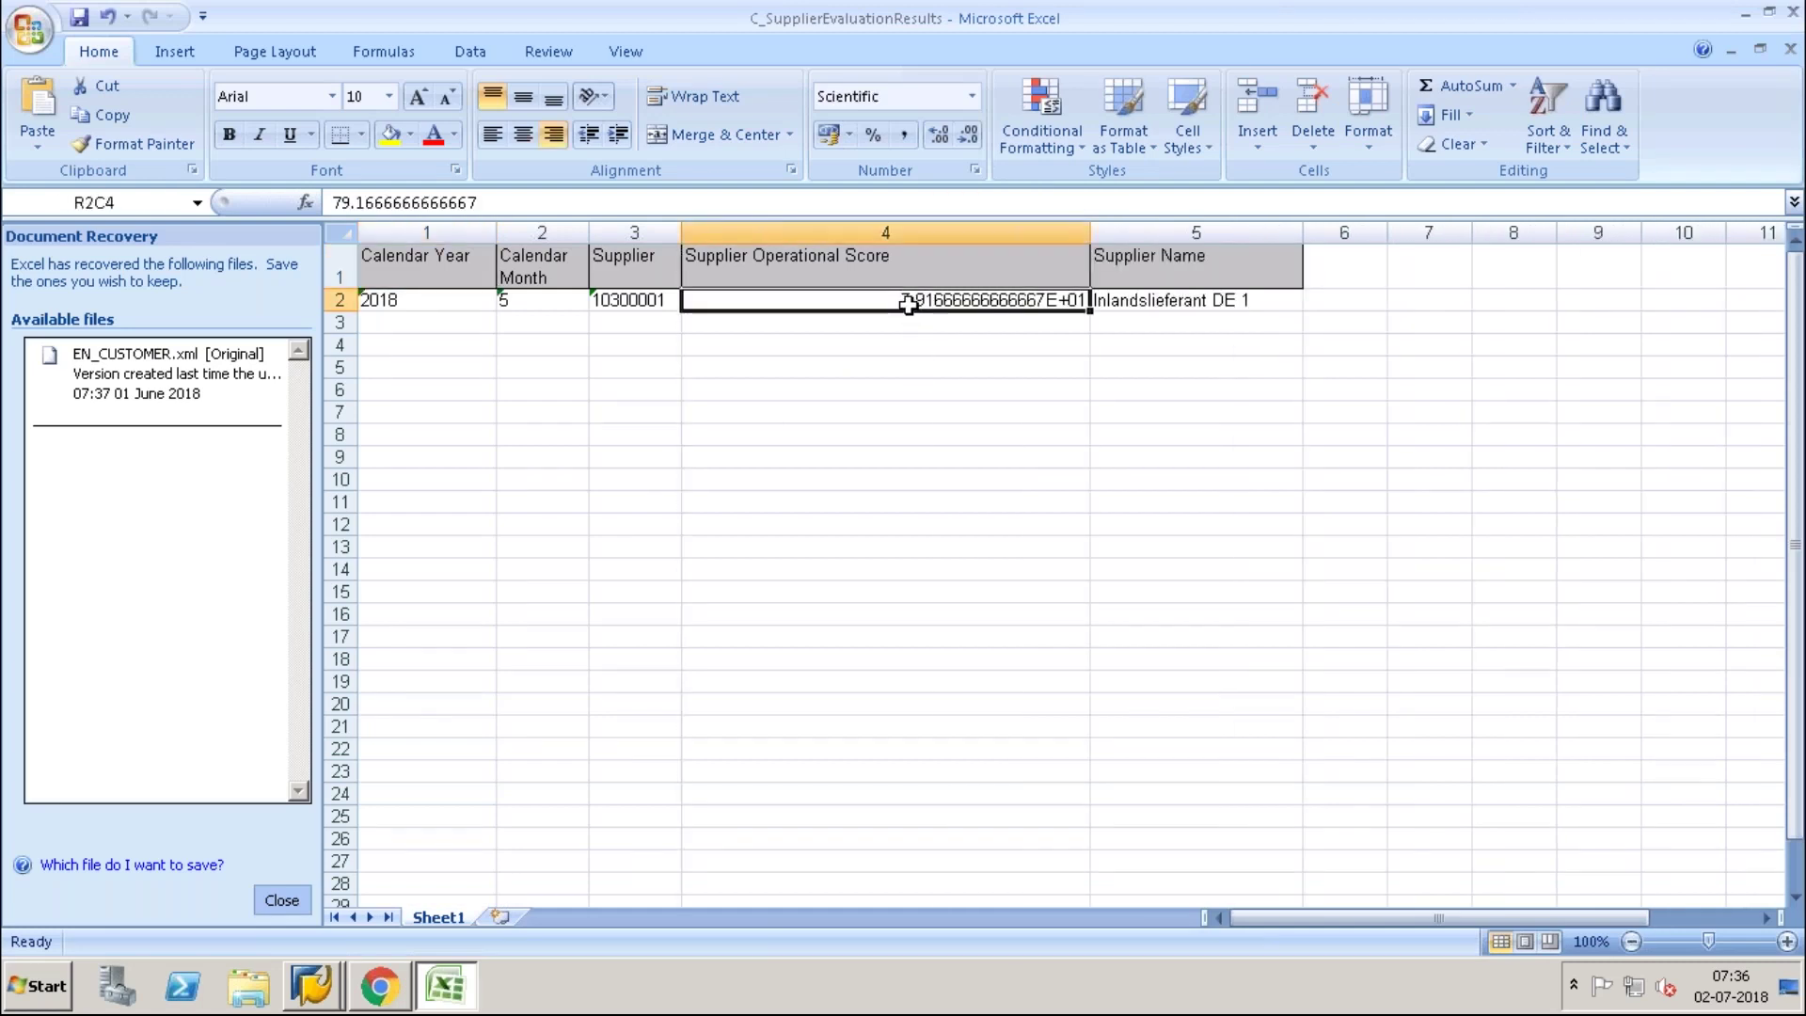
left_click(280, 901)
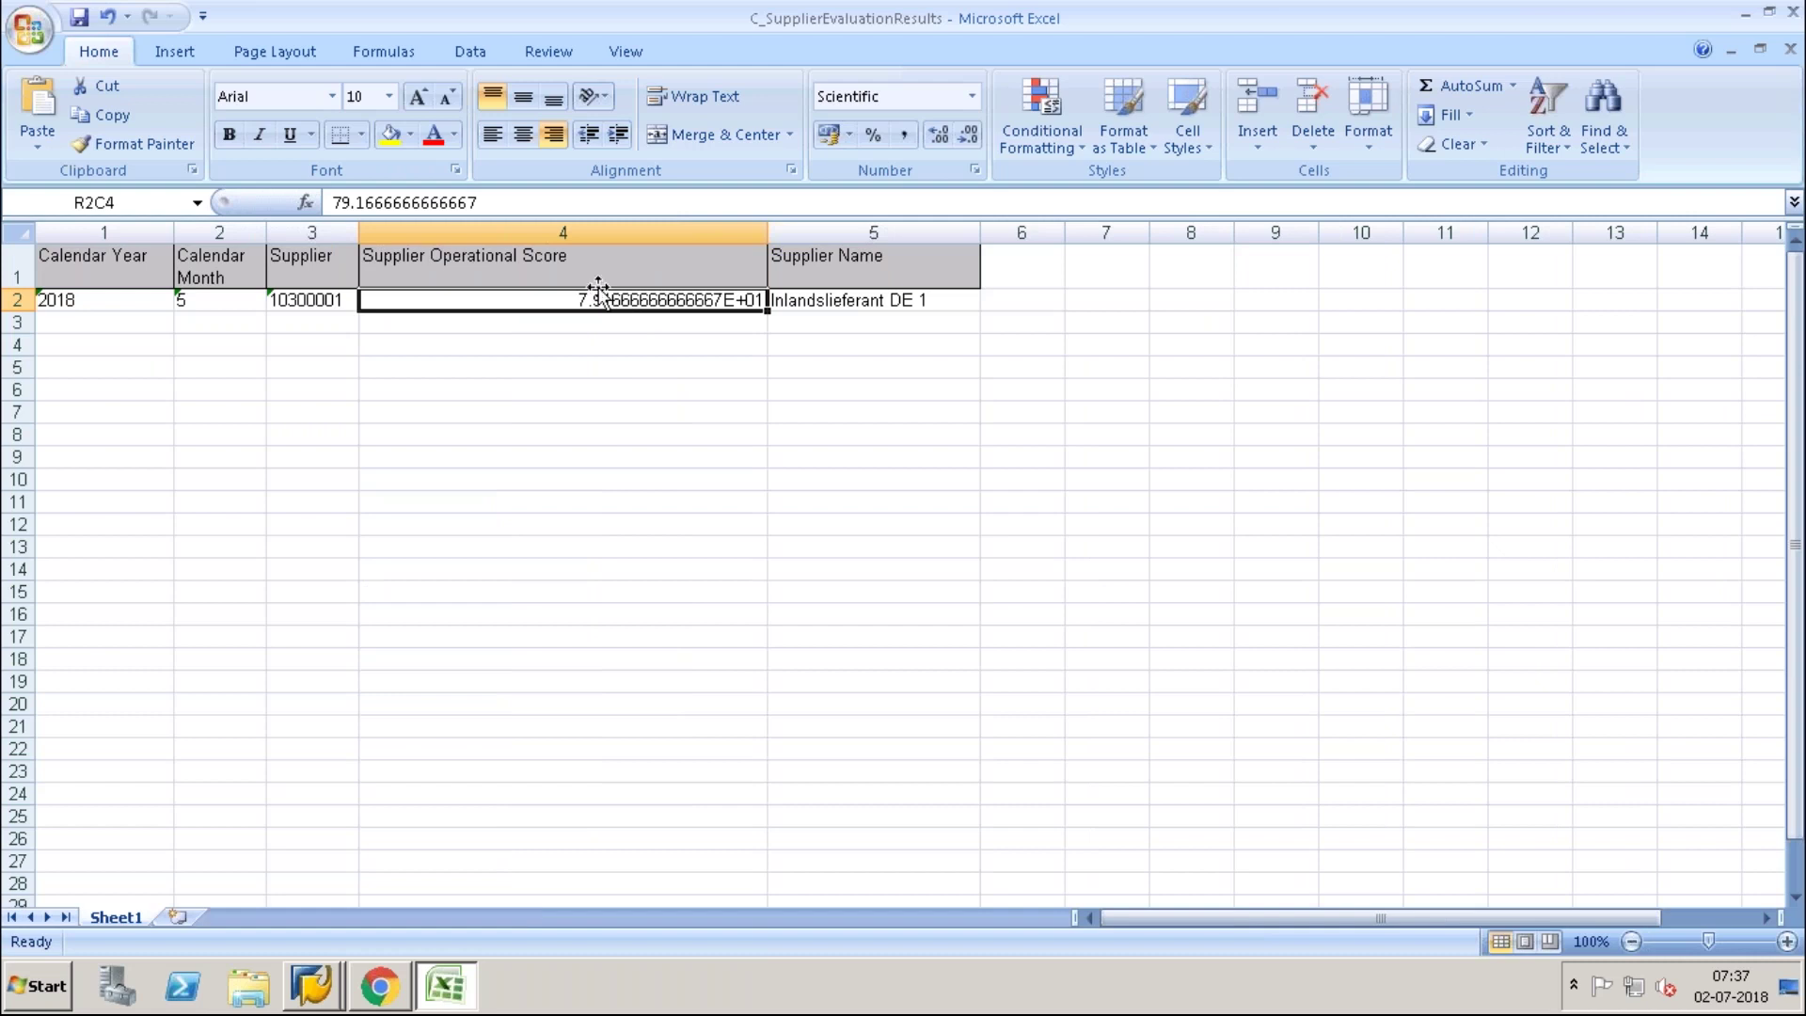
left_click(584, 266)
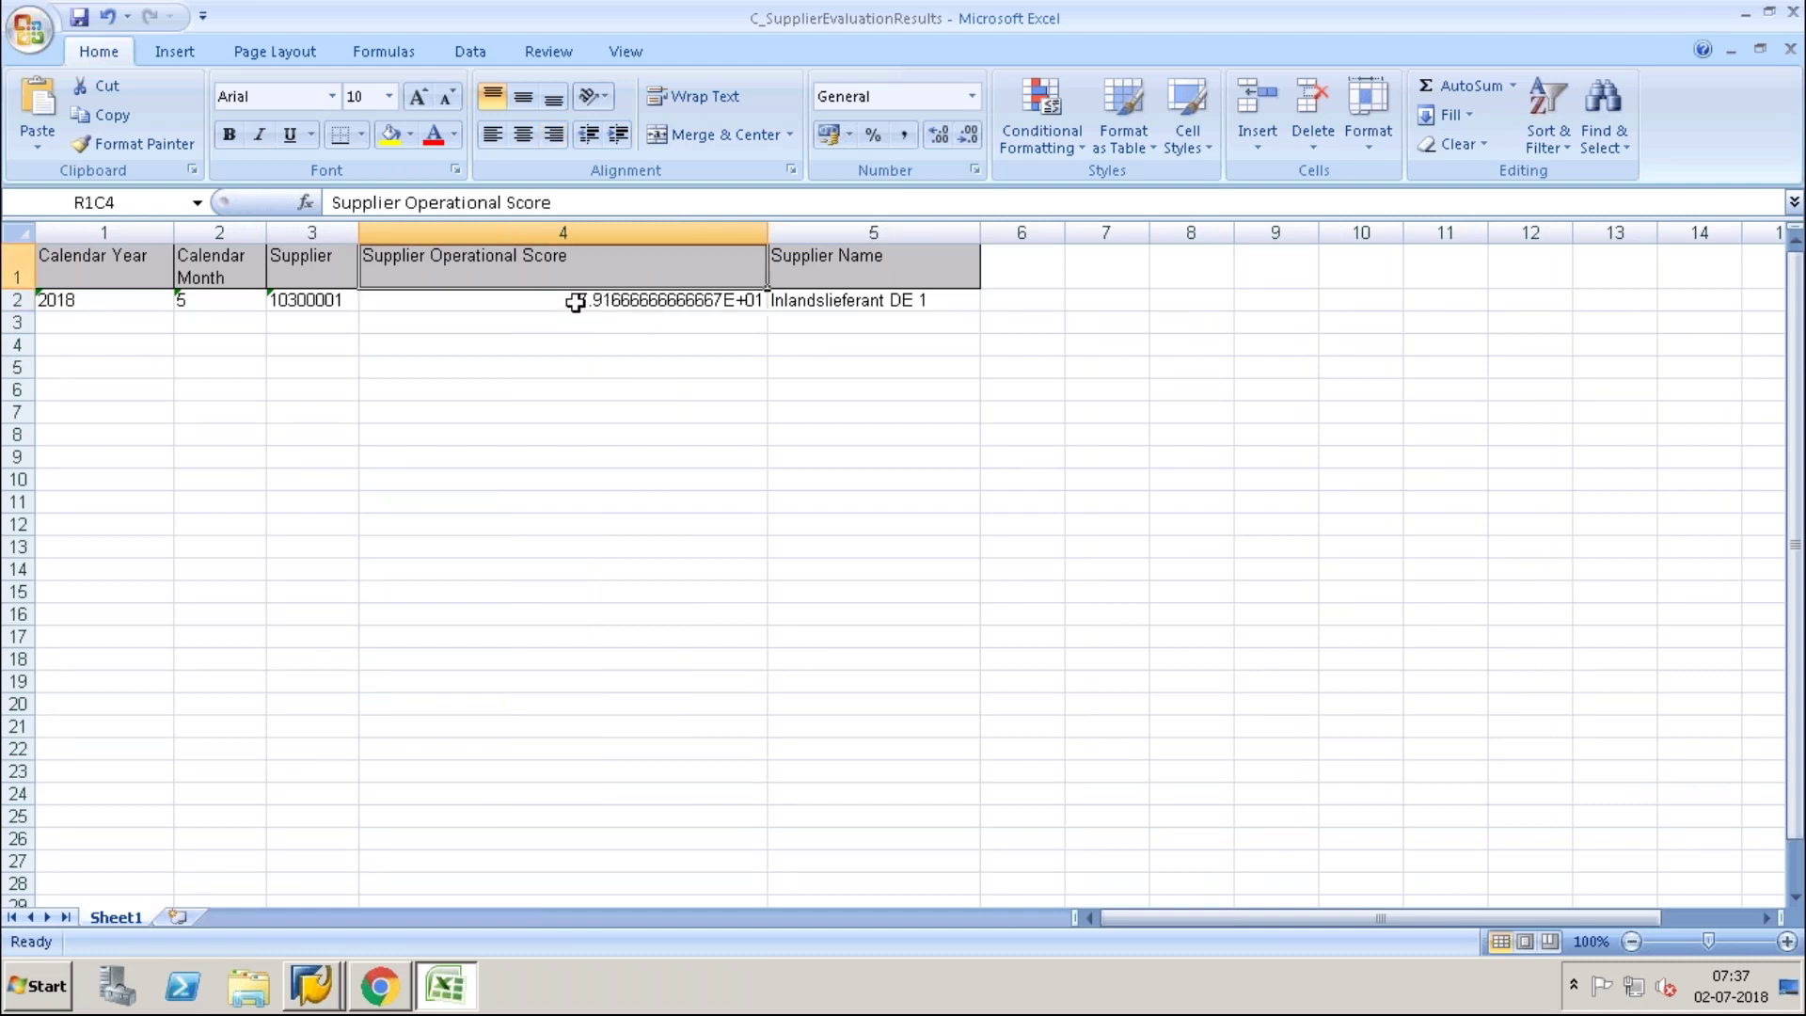
left_click(577, 302)
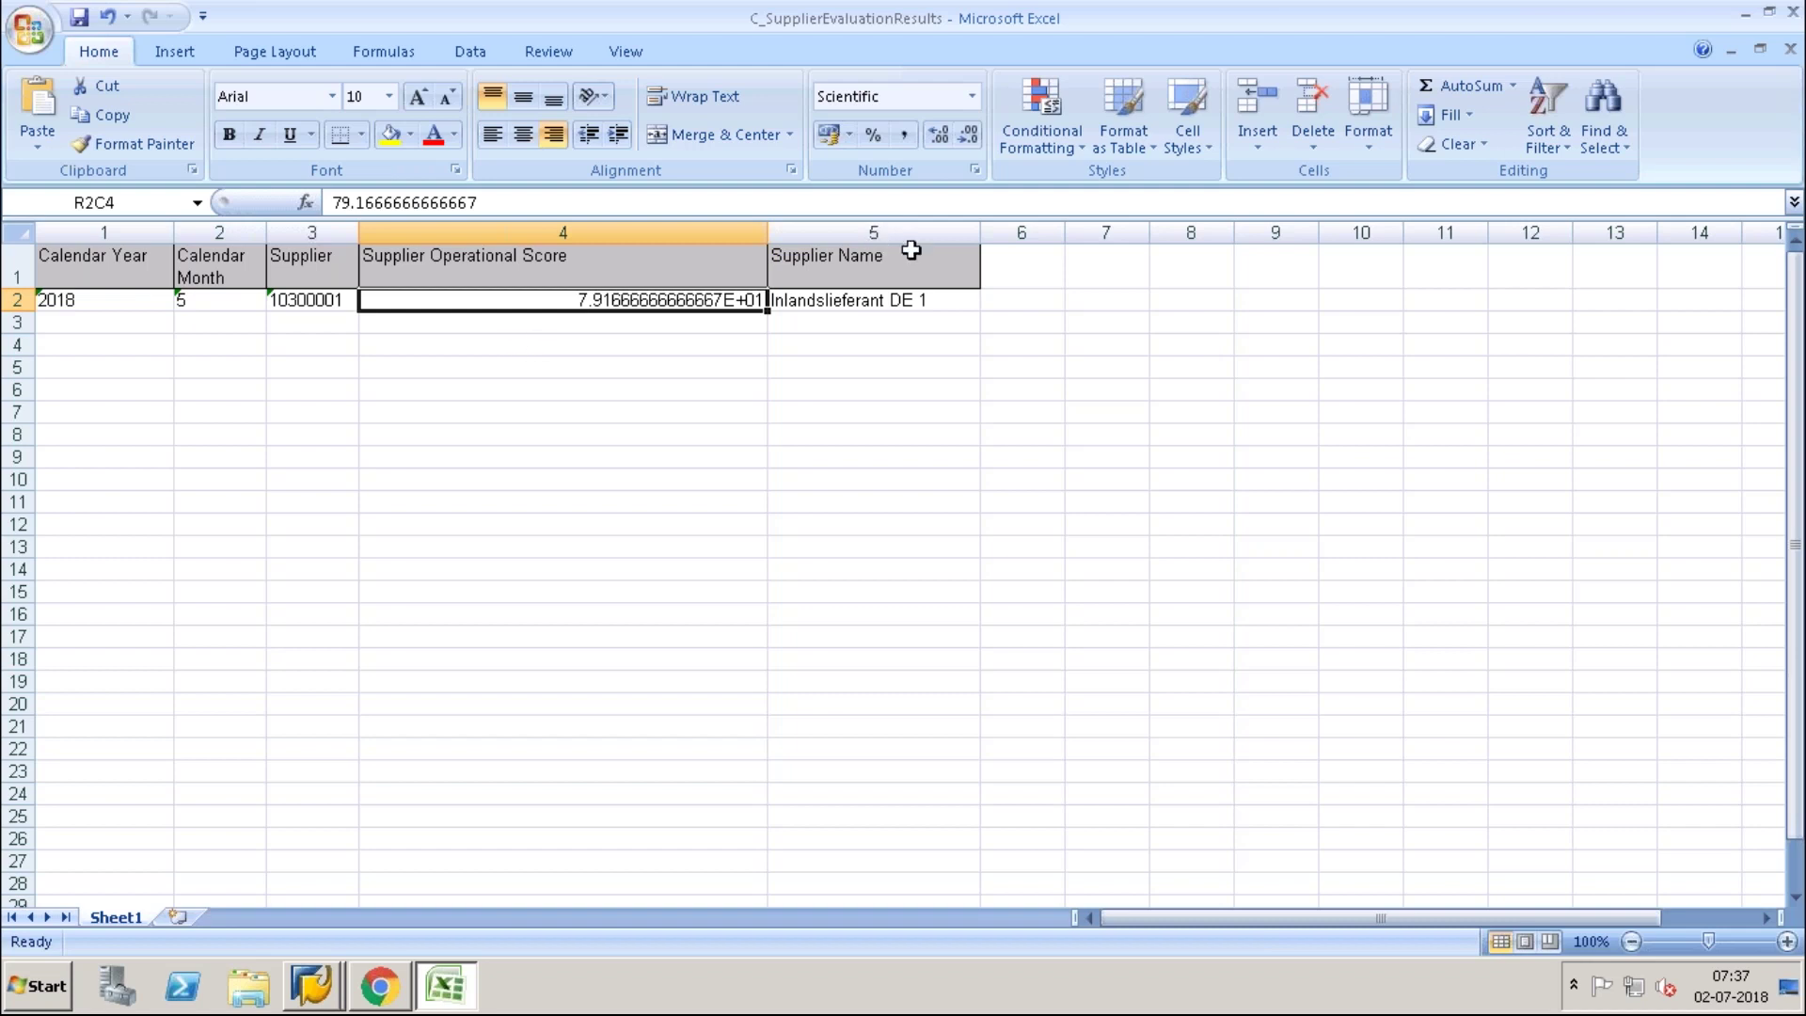
left_click(863, 316)
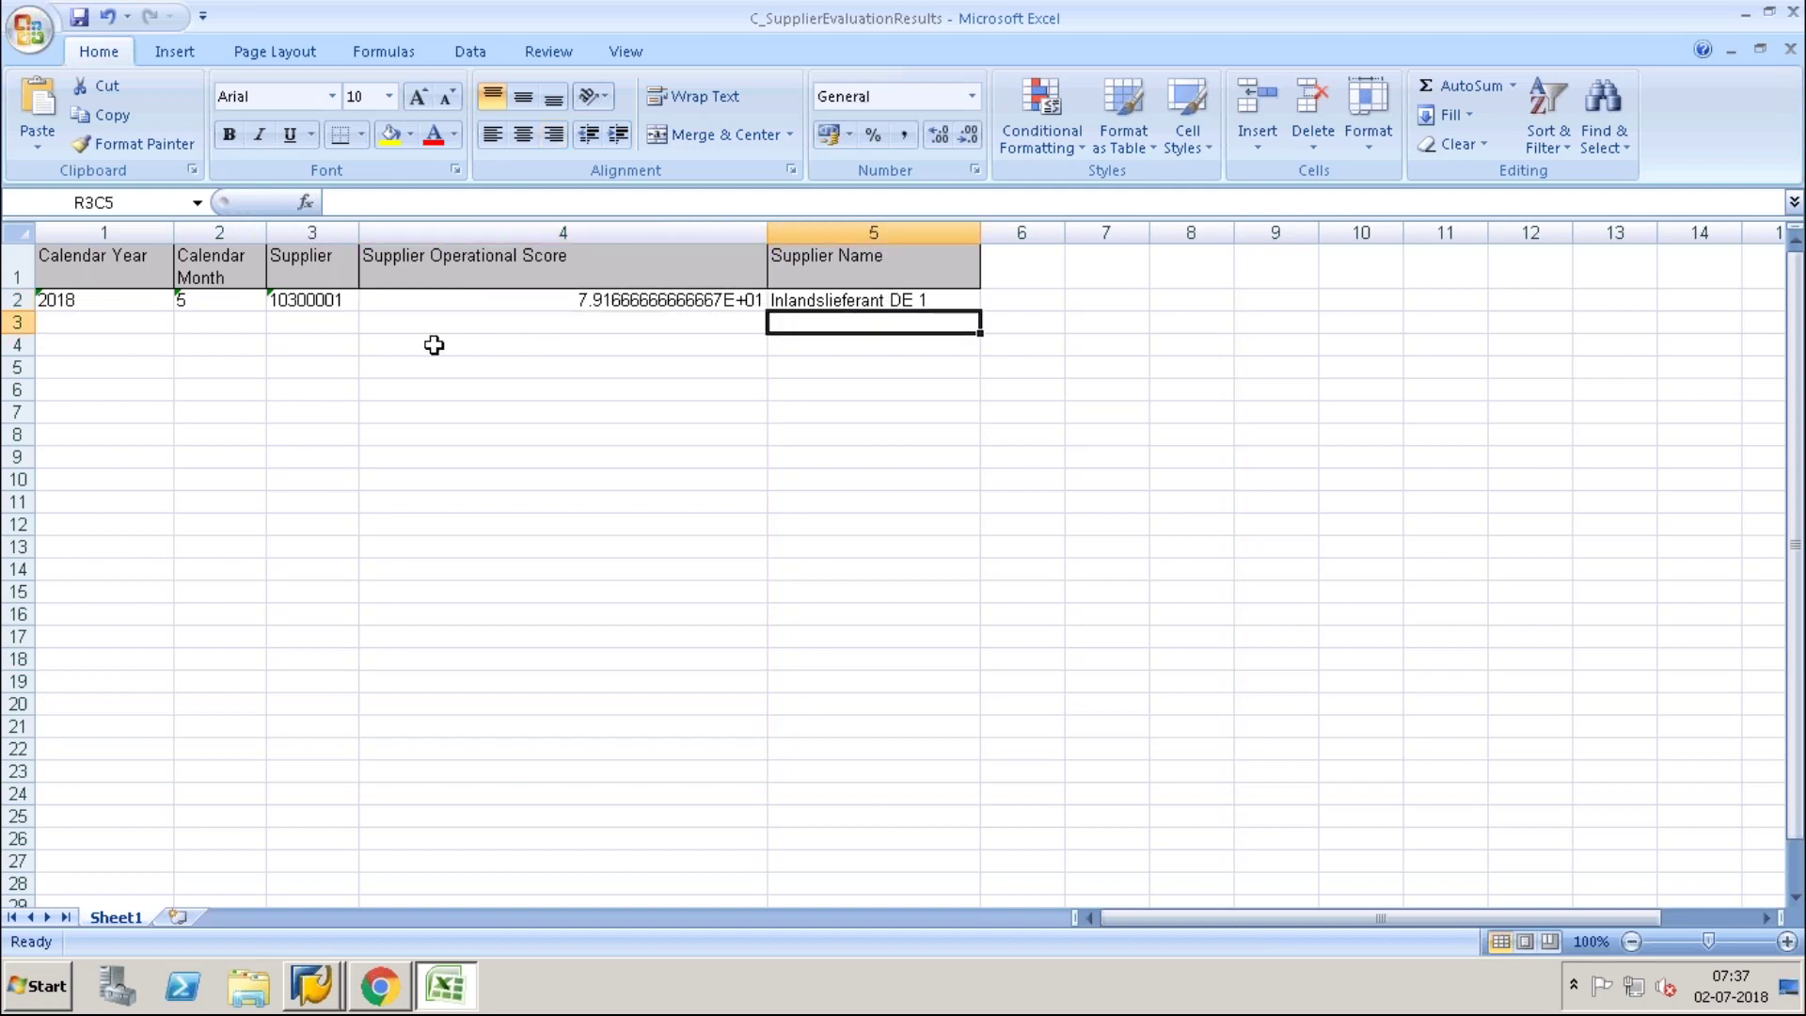
left_click(295, 302)
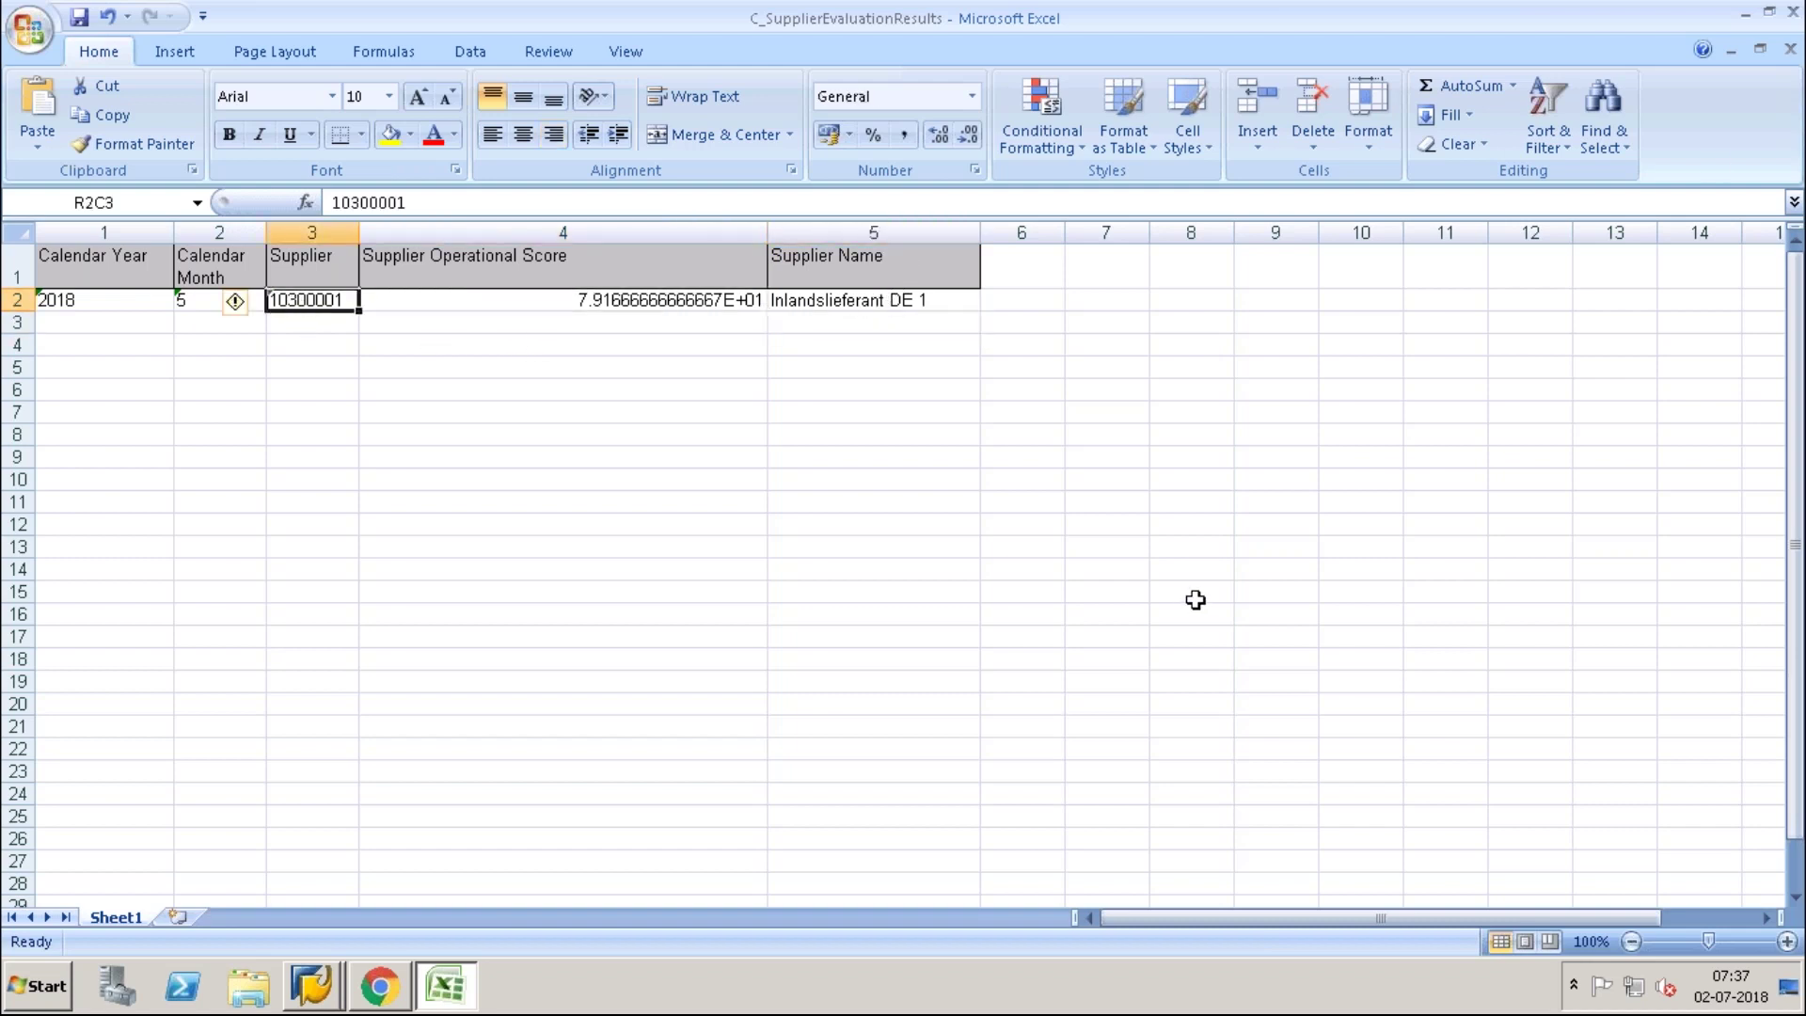
left_click(1794, 15)
Discard the spreadsheet changes, export the full-screen trend table to Excel, and restore the line chart.
left_click(909, 548)
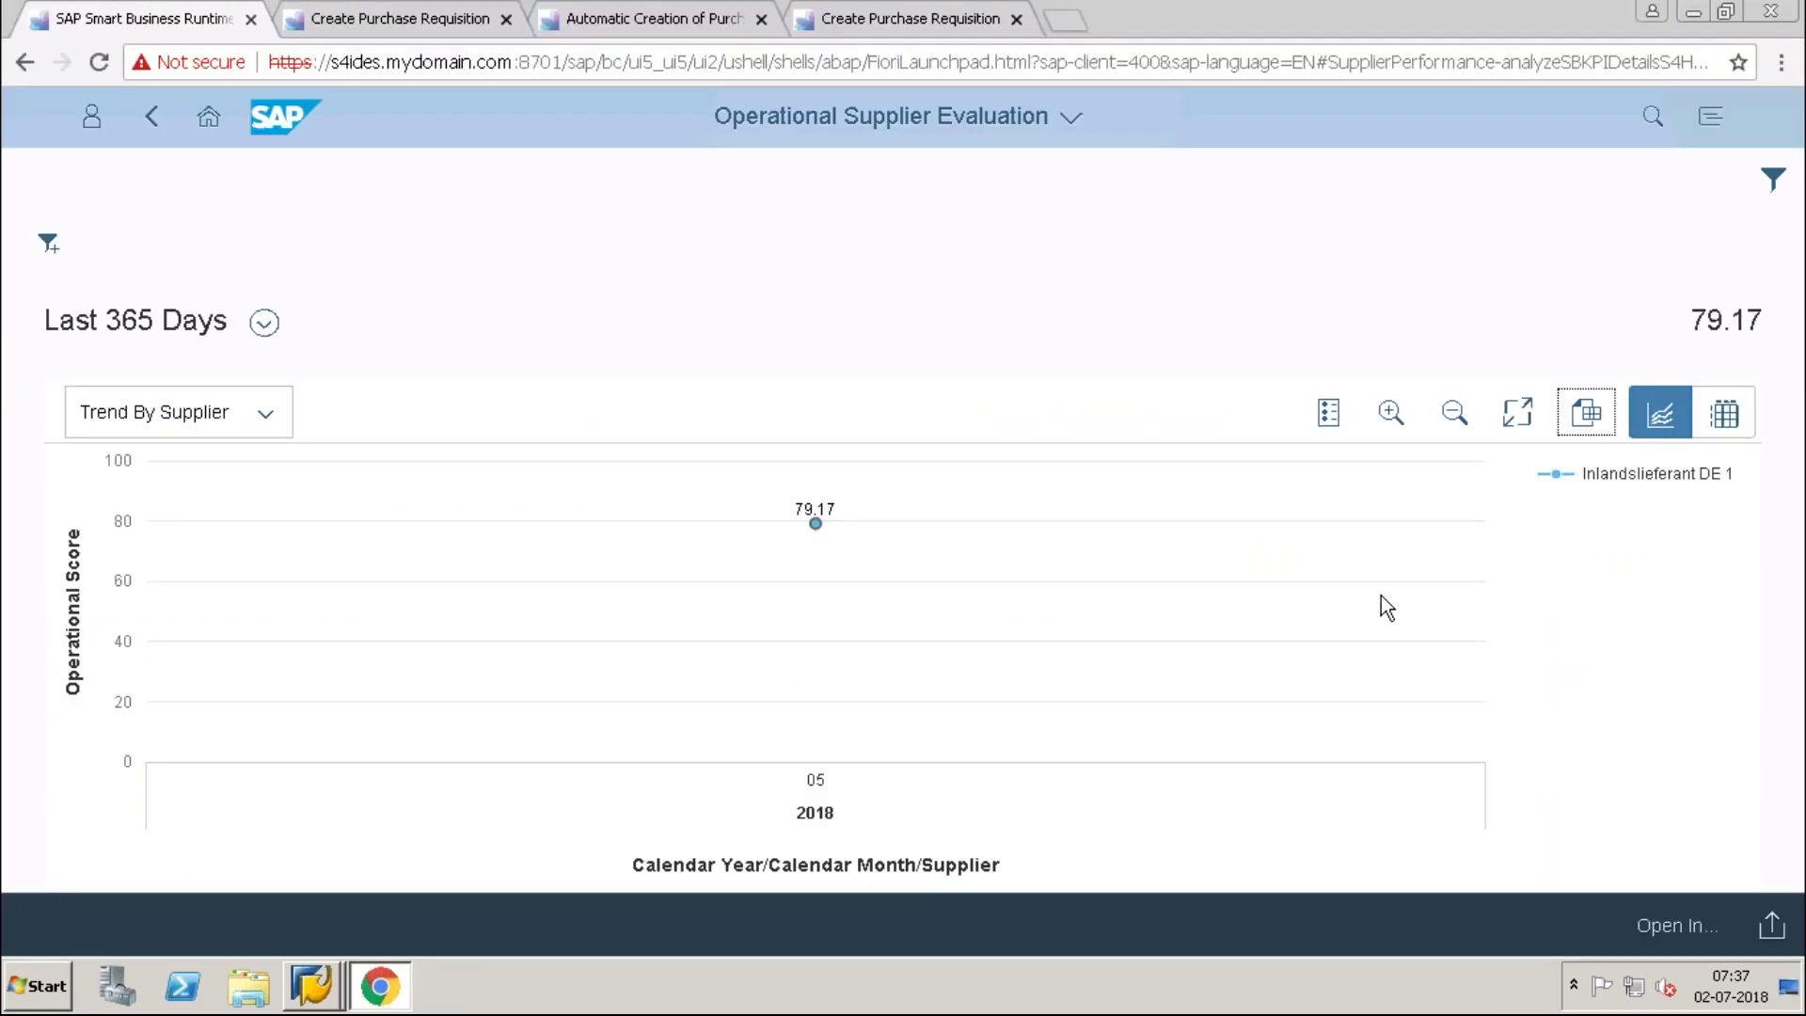
left_click(1736, 417)
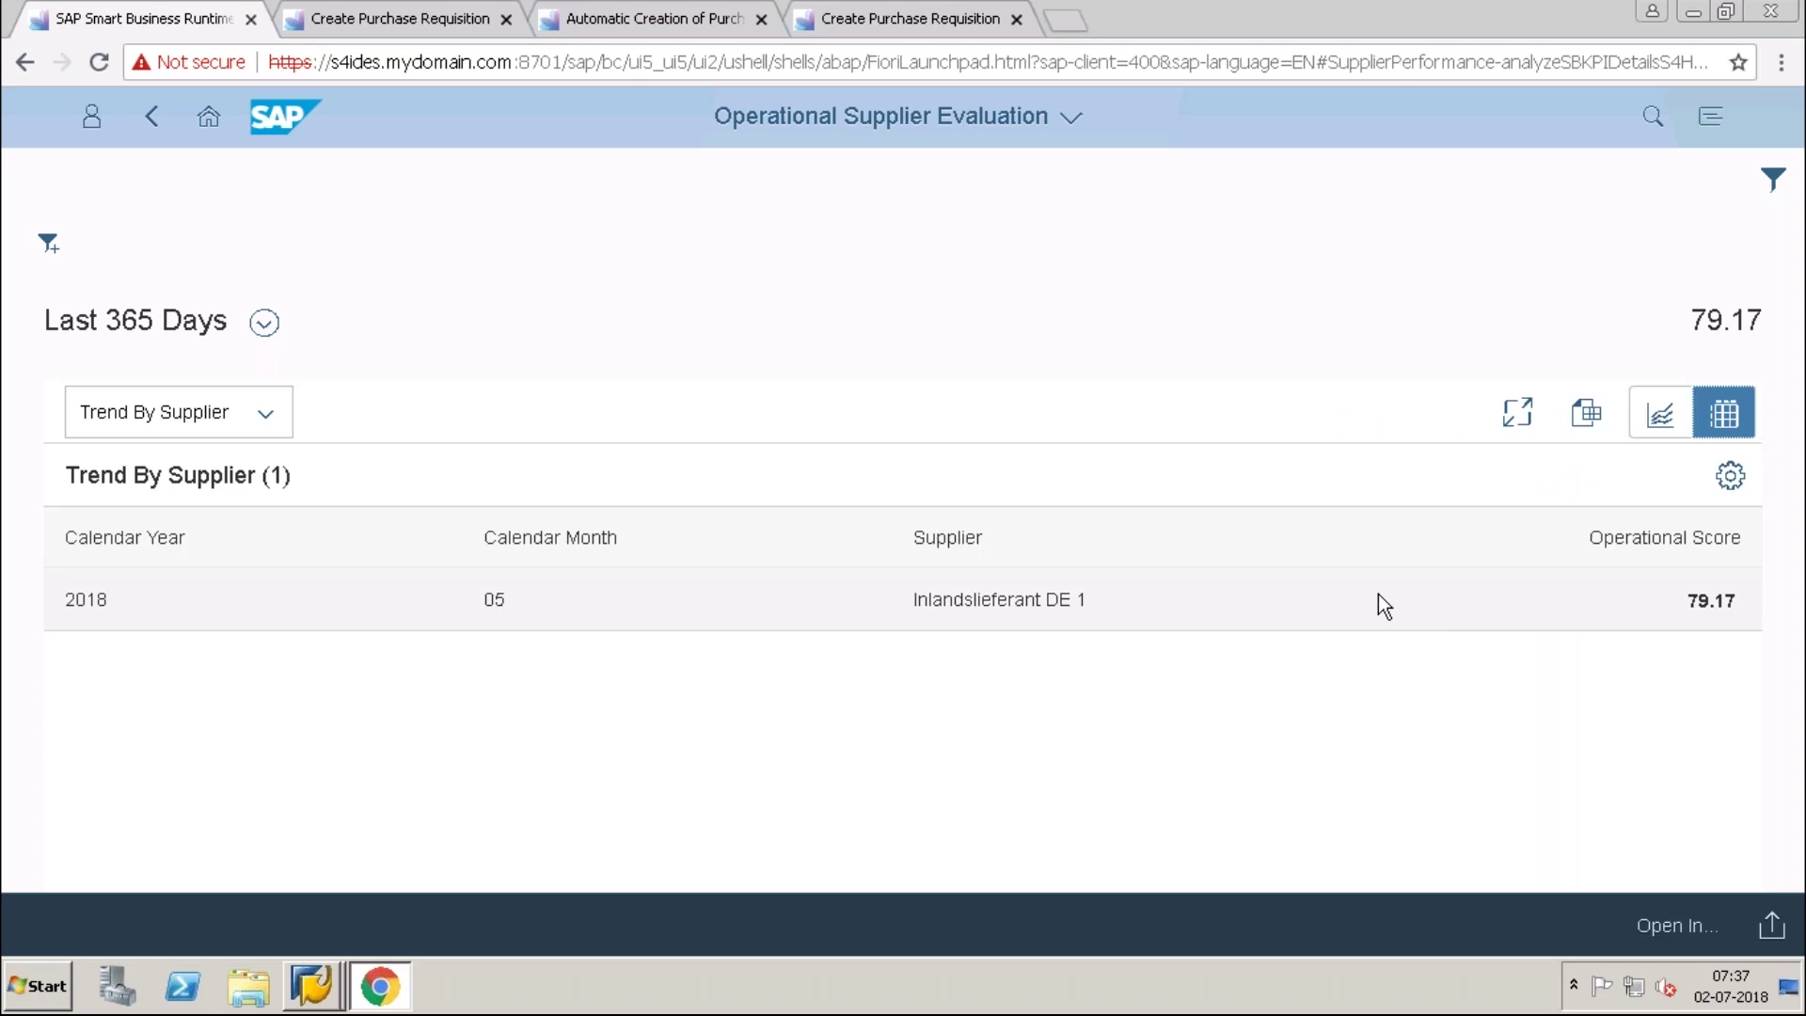
left_click(1529, 417)
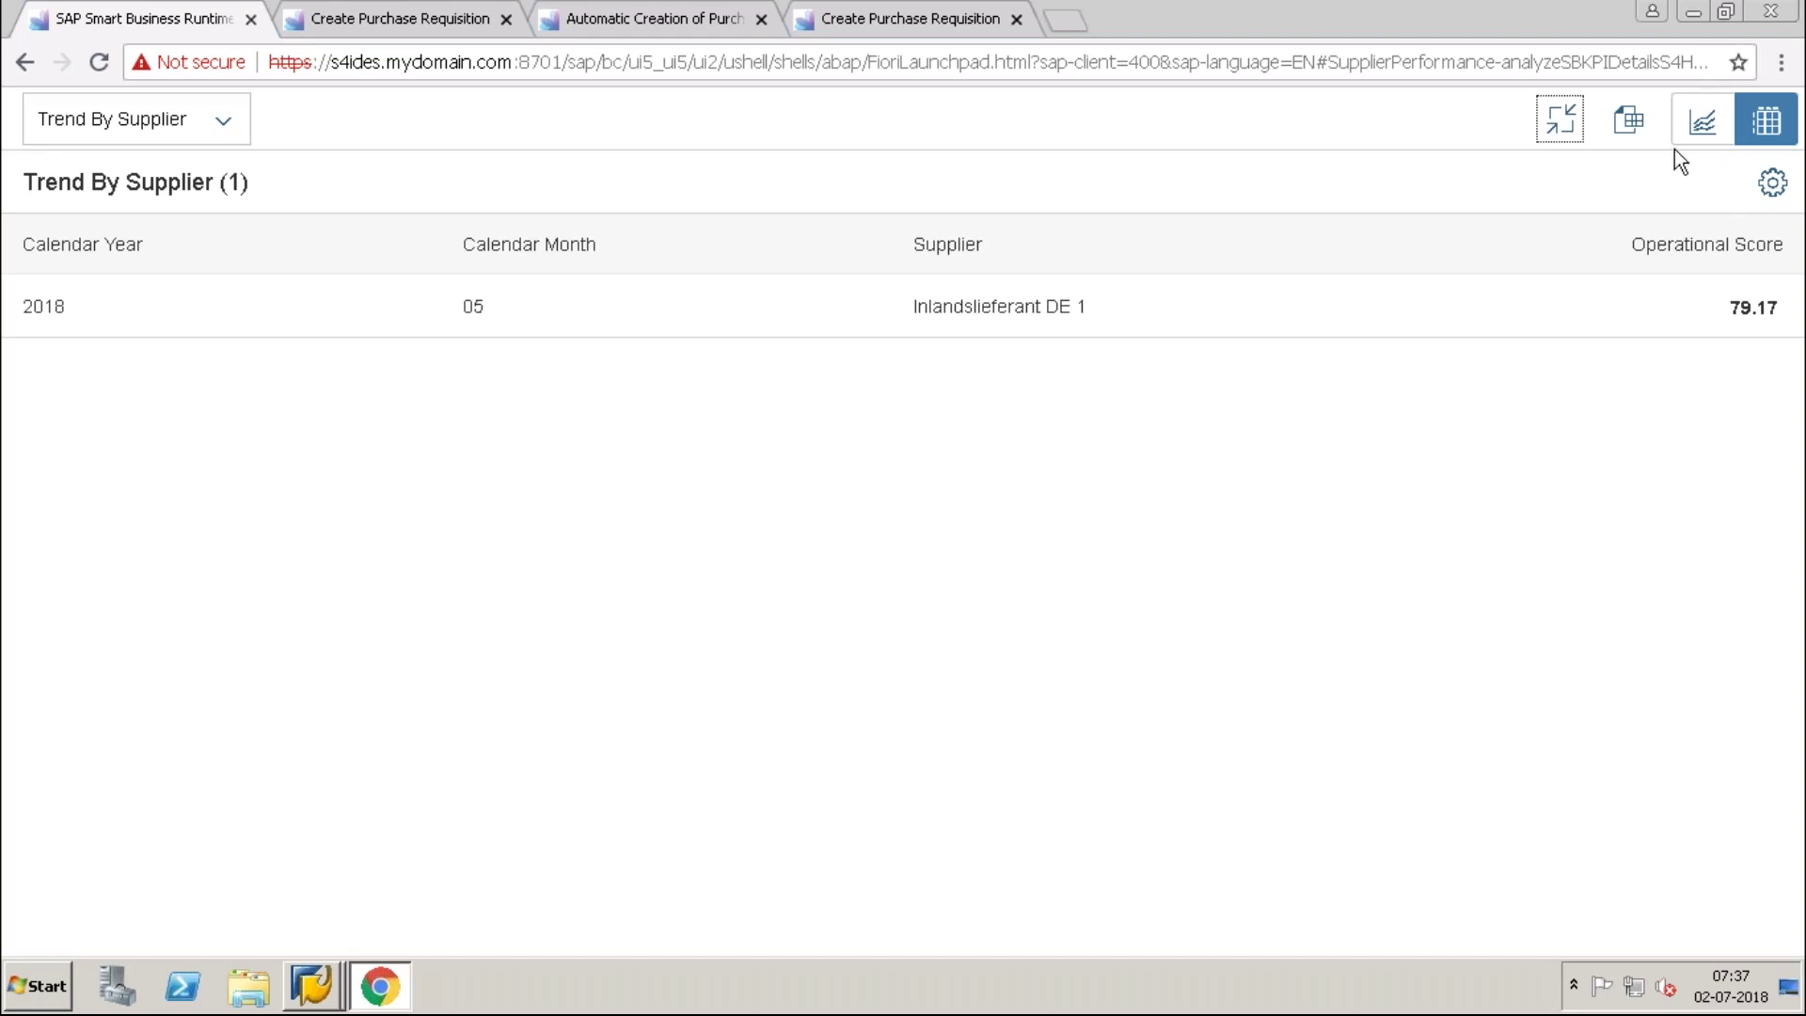
left_click(1634, 132)
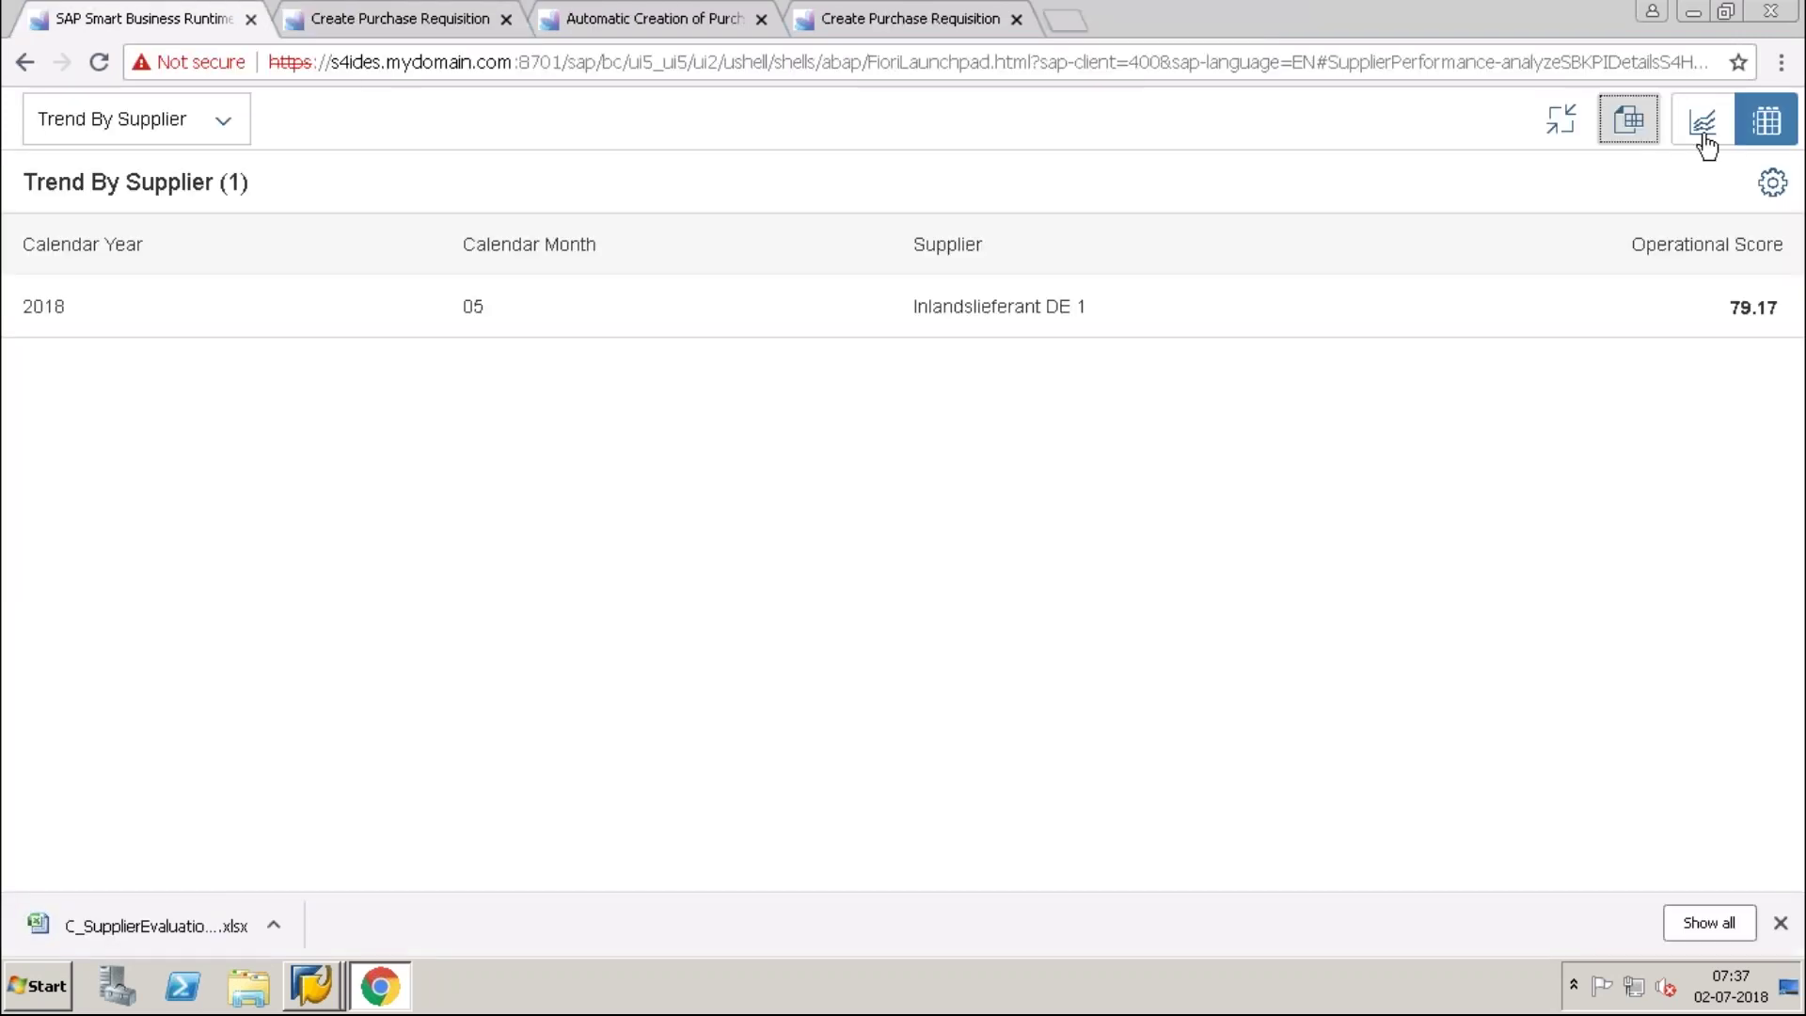
left_click(1702, 139)
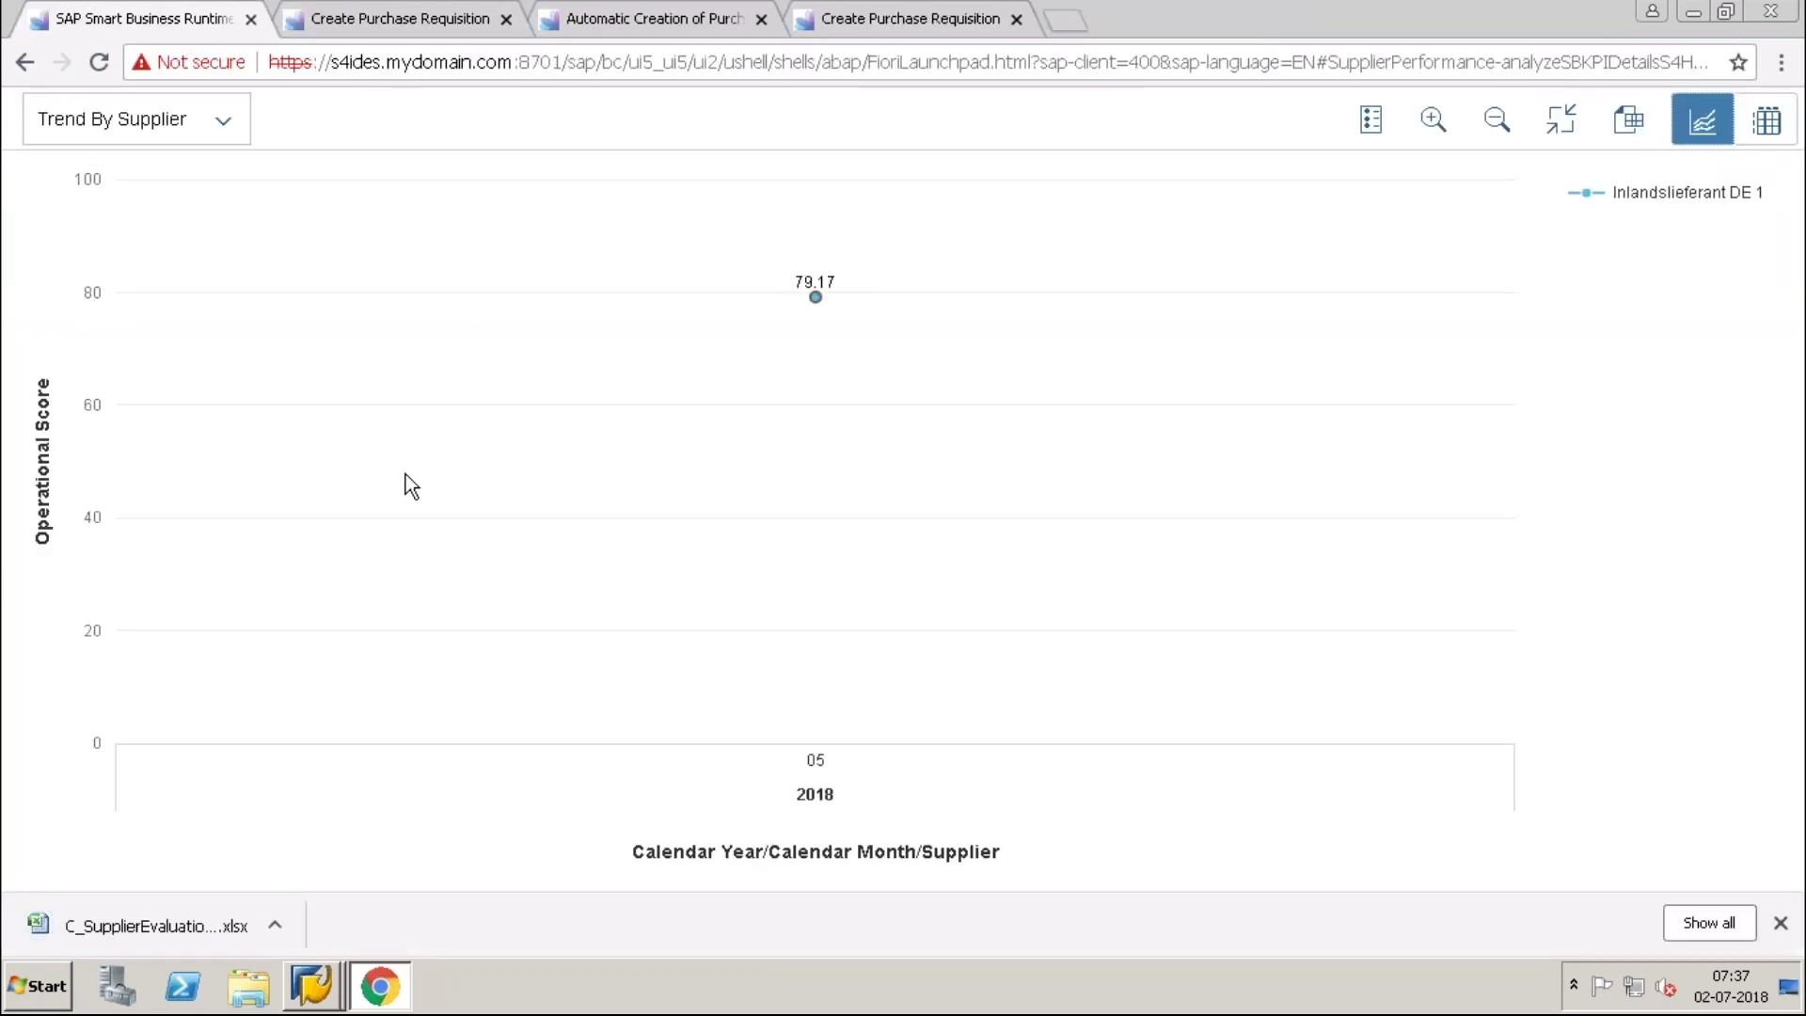
Break the scores down by supplier, then by purchasing organization.
left_click(223, 120)
left_click(155, 177)
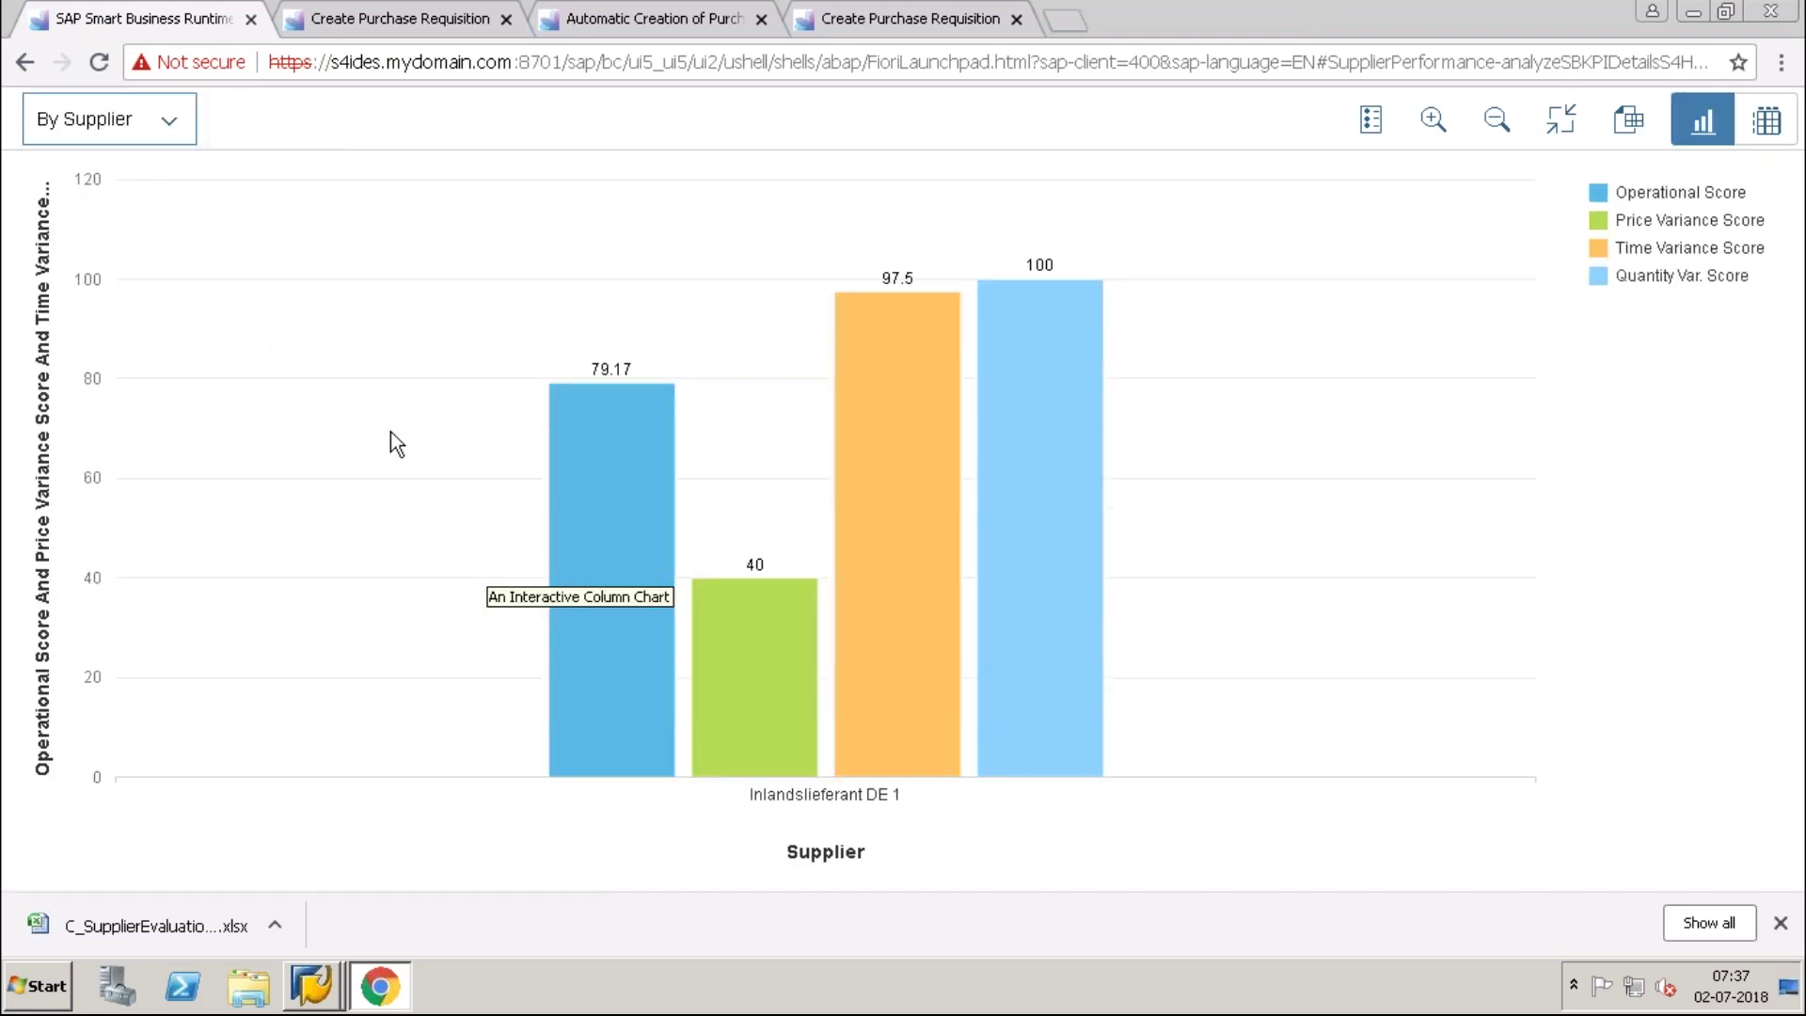
left_click(169, 120)
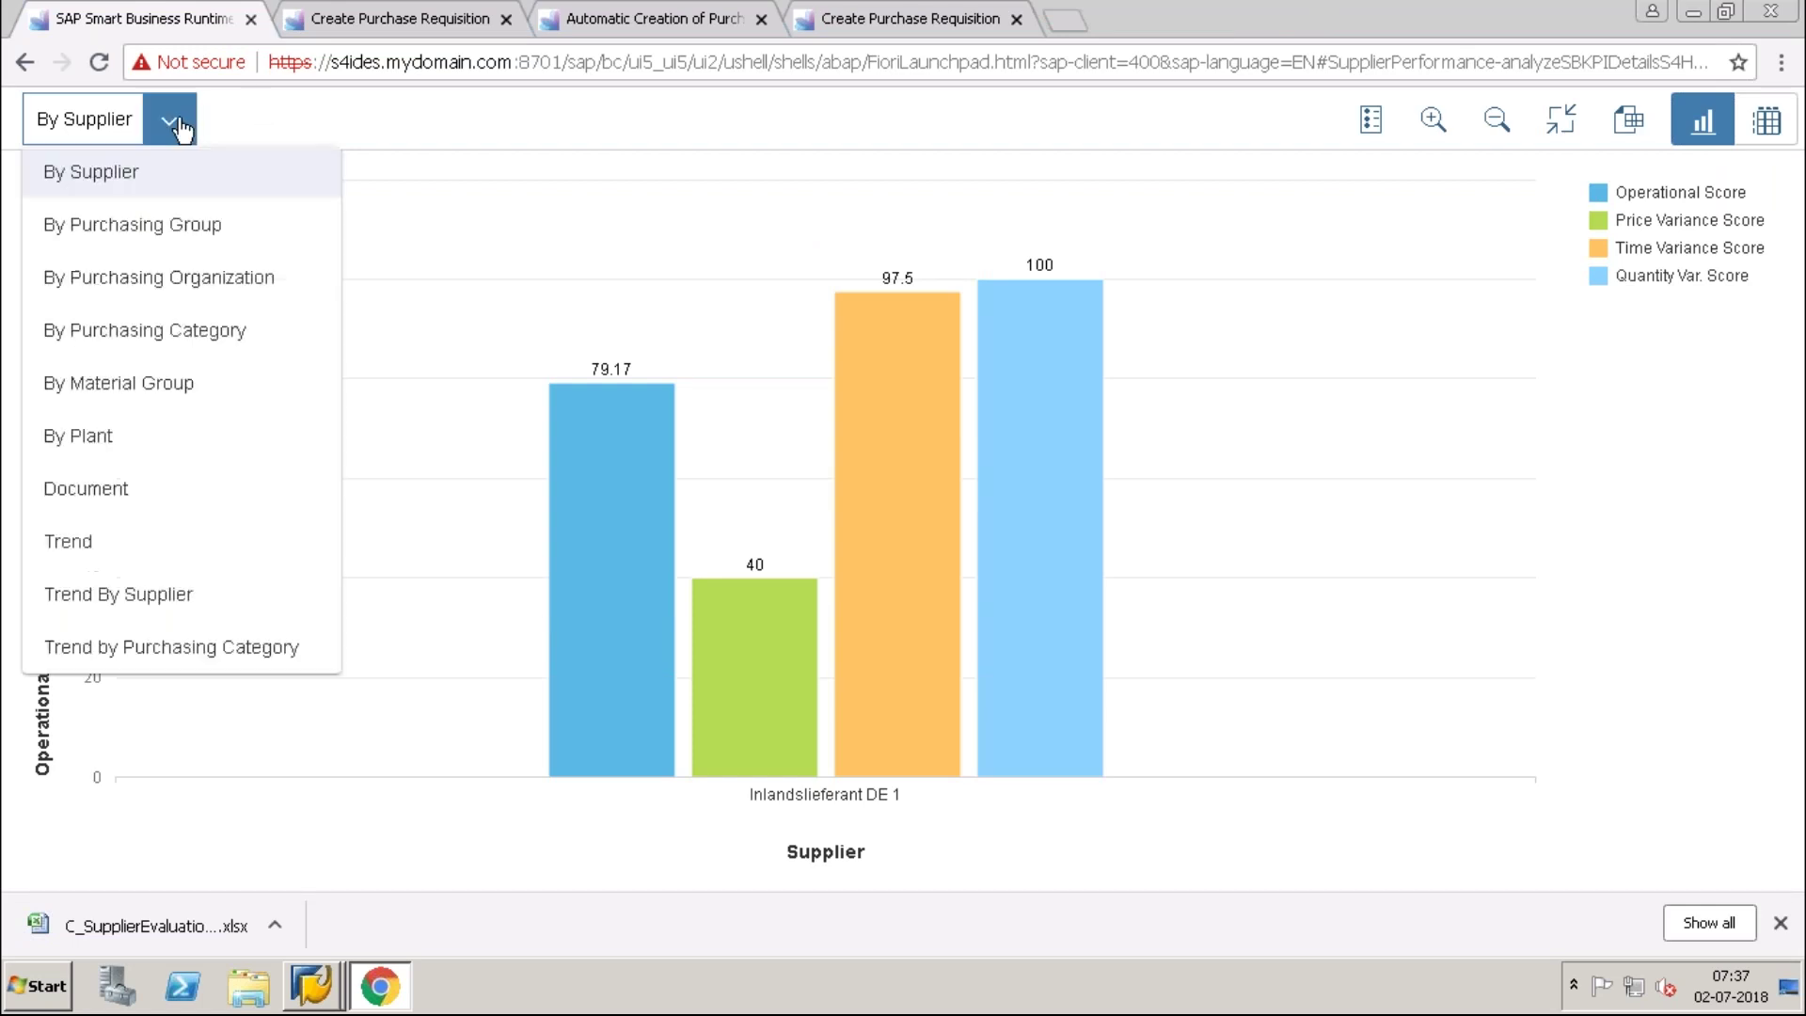
left_click(179, 286)
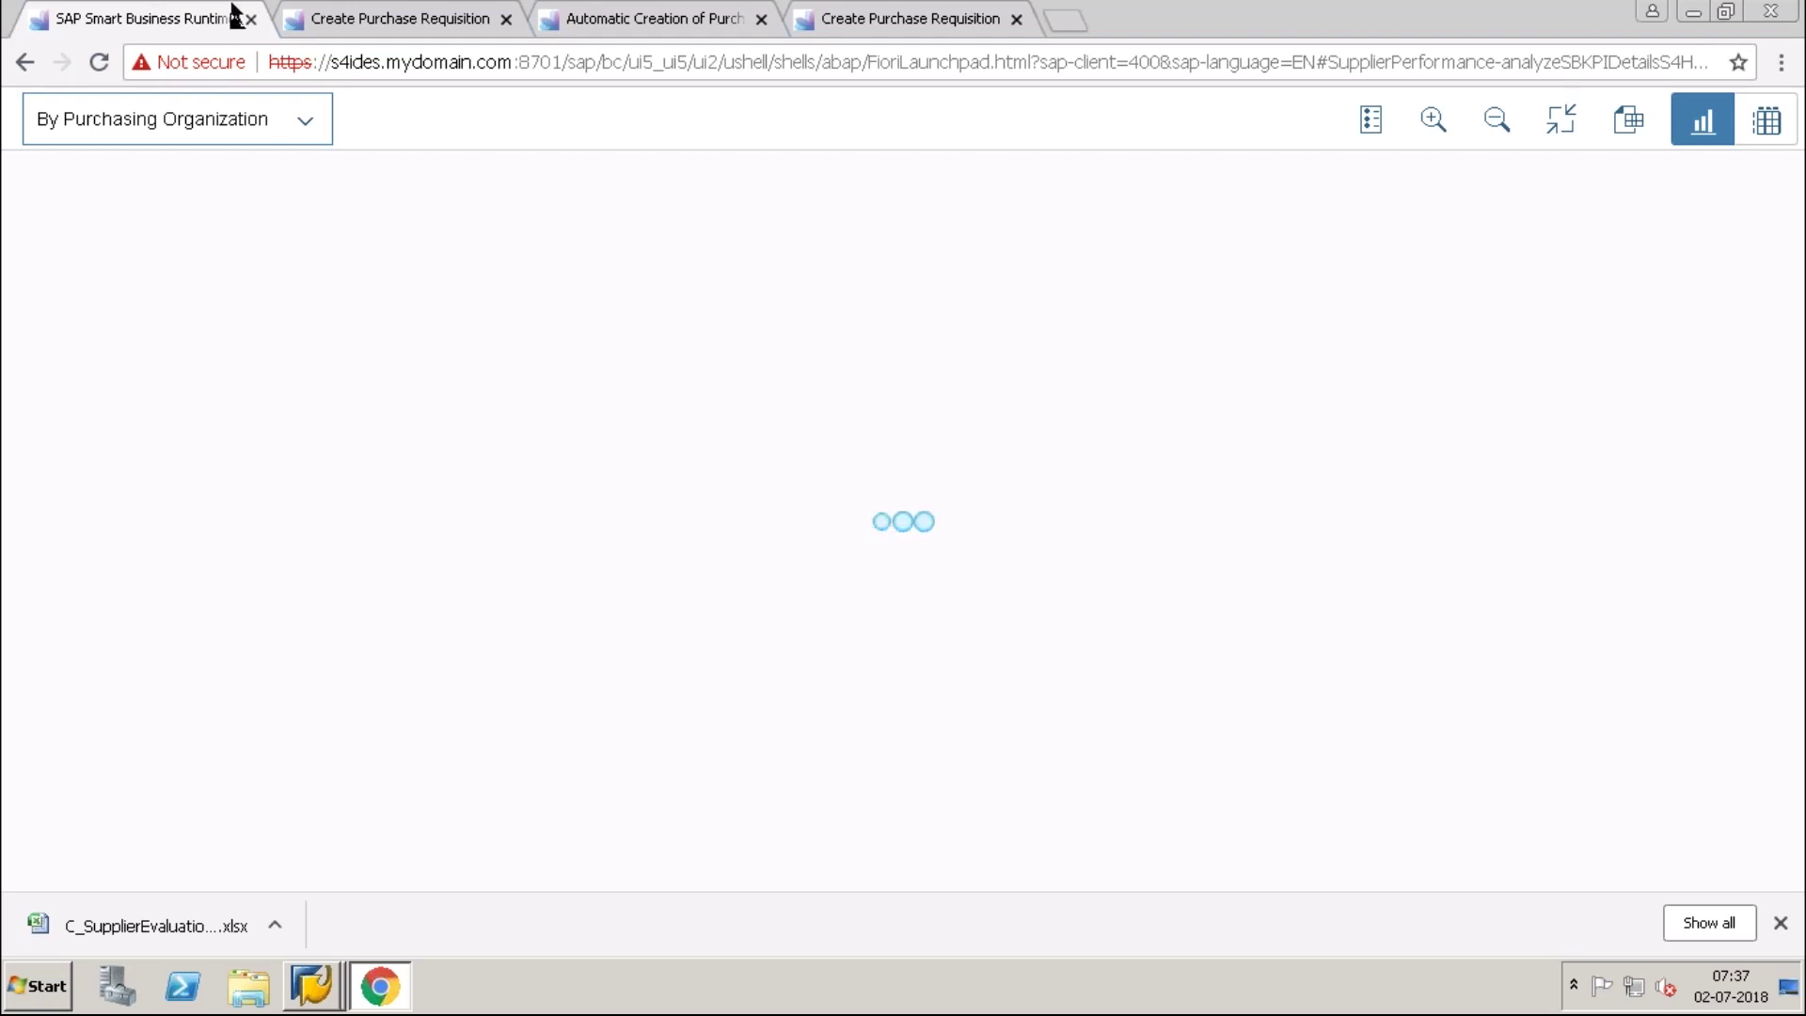
Check the requisition confirmation, then step back through chart views to Inlandslieferant DE 1 by supplier.
left_click(345, 16)
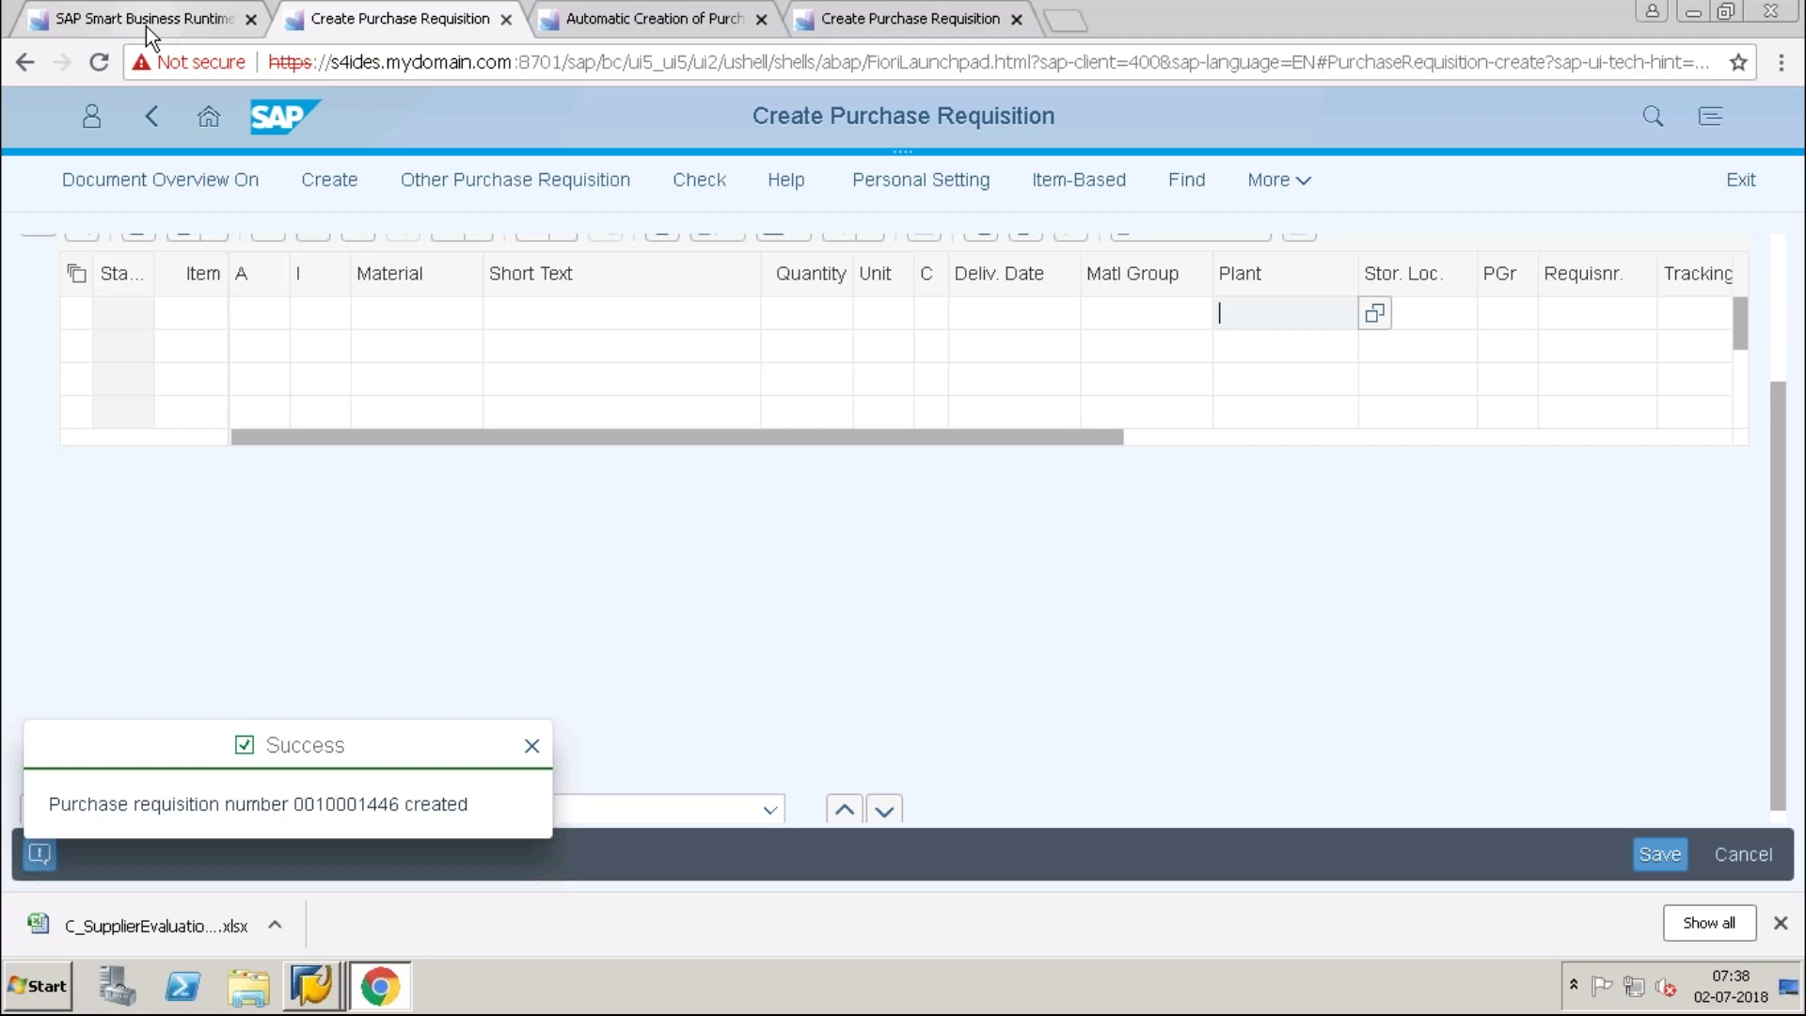
left_click(148, 19)
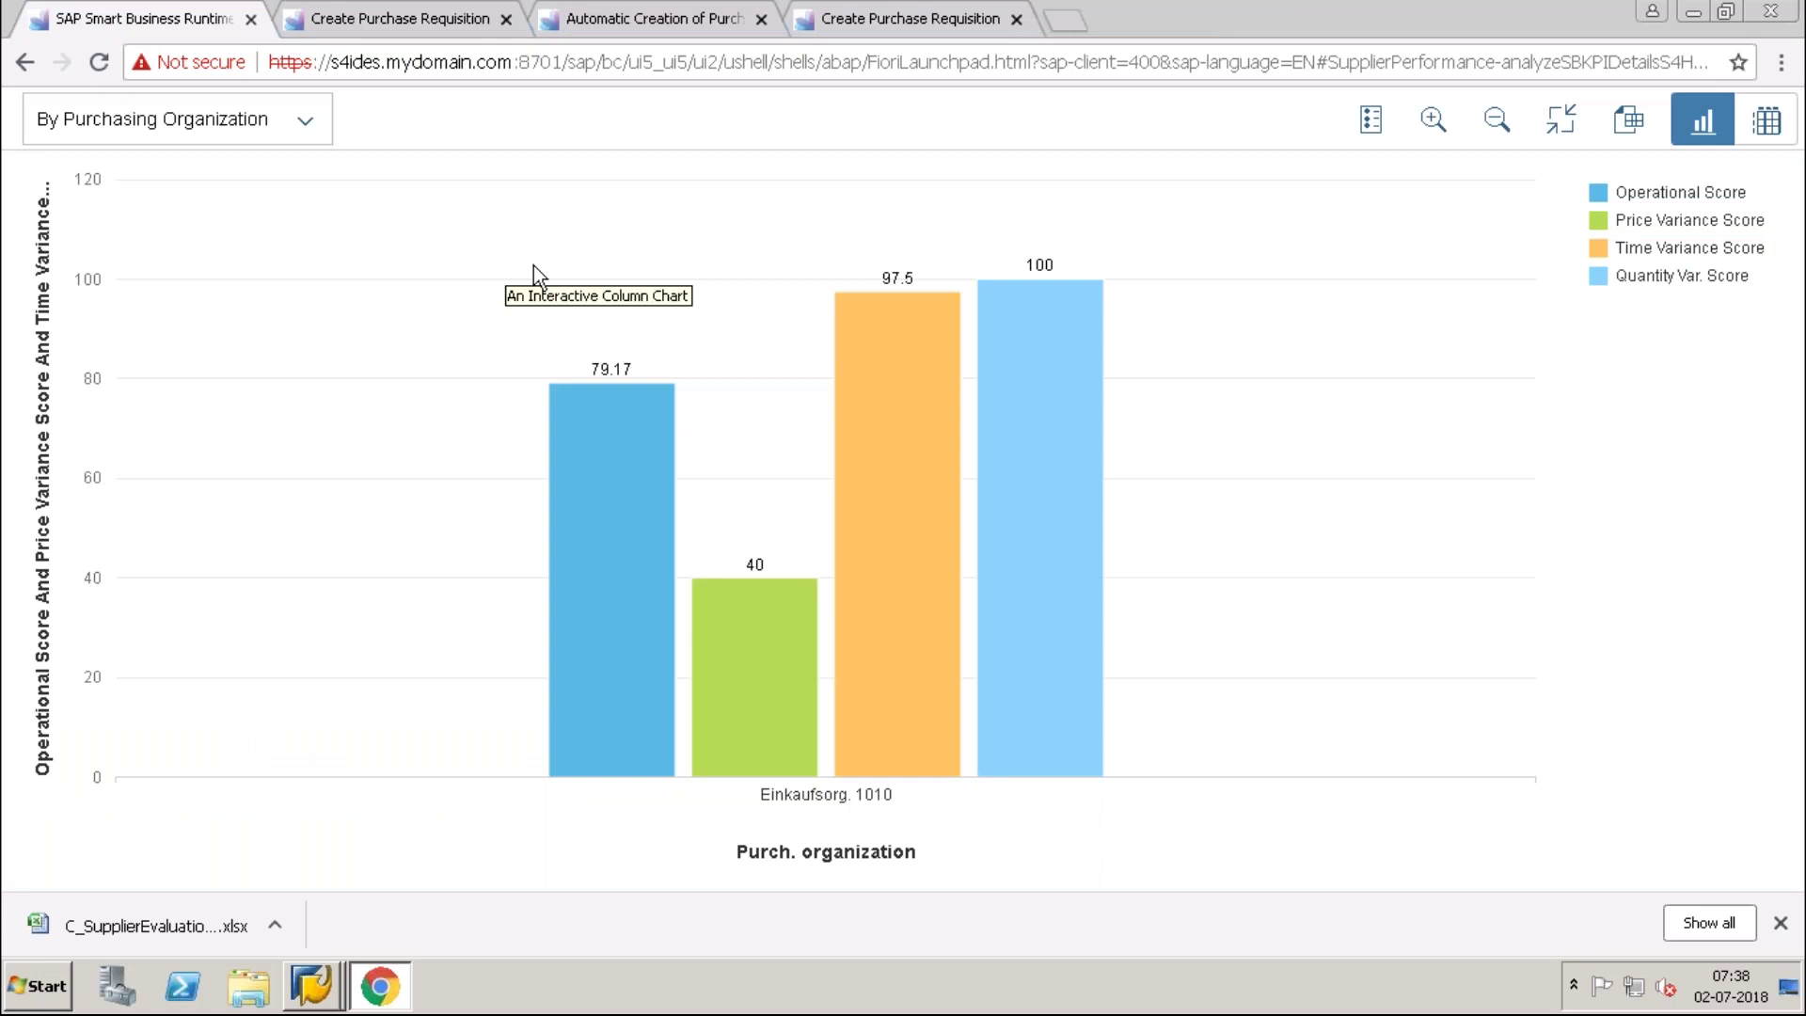
left_click(22, 63)
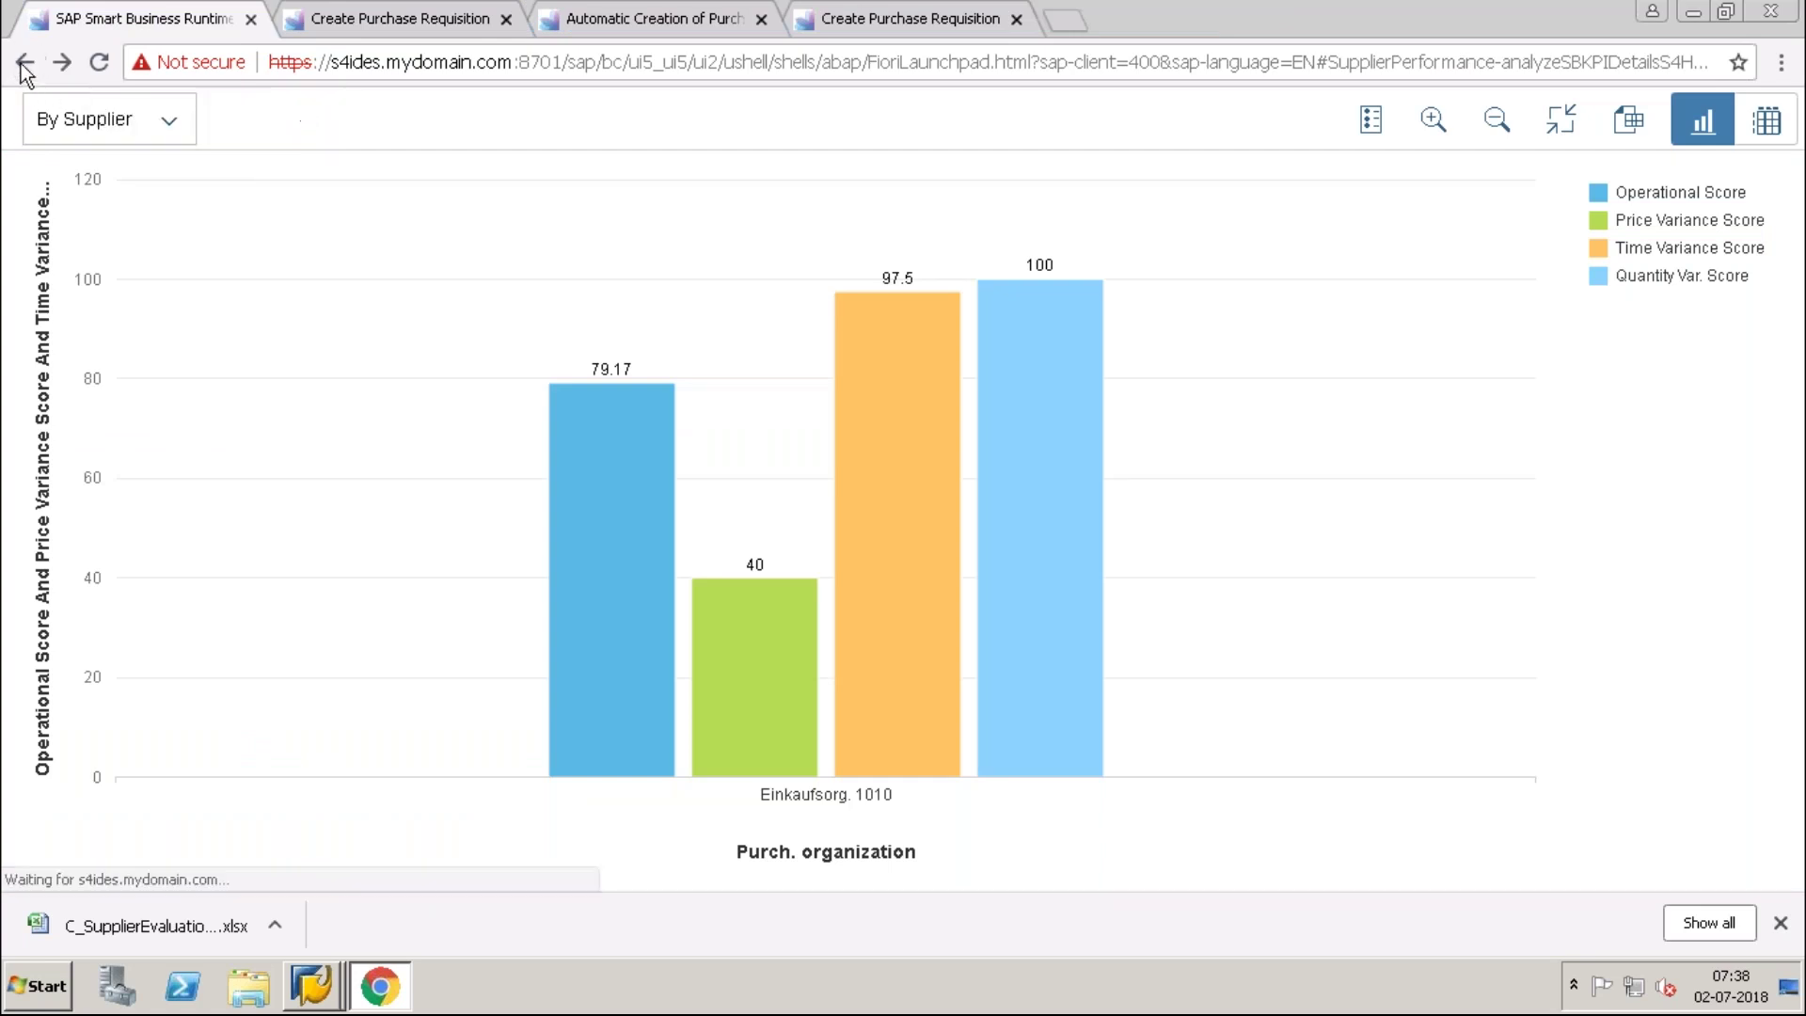
left_click(23, 63)
left_click(23, 63)
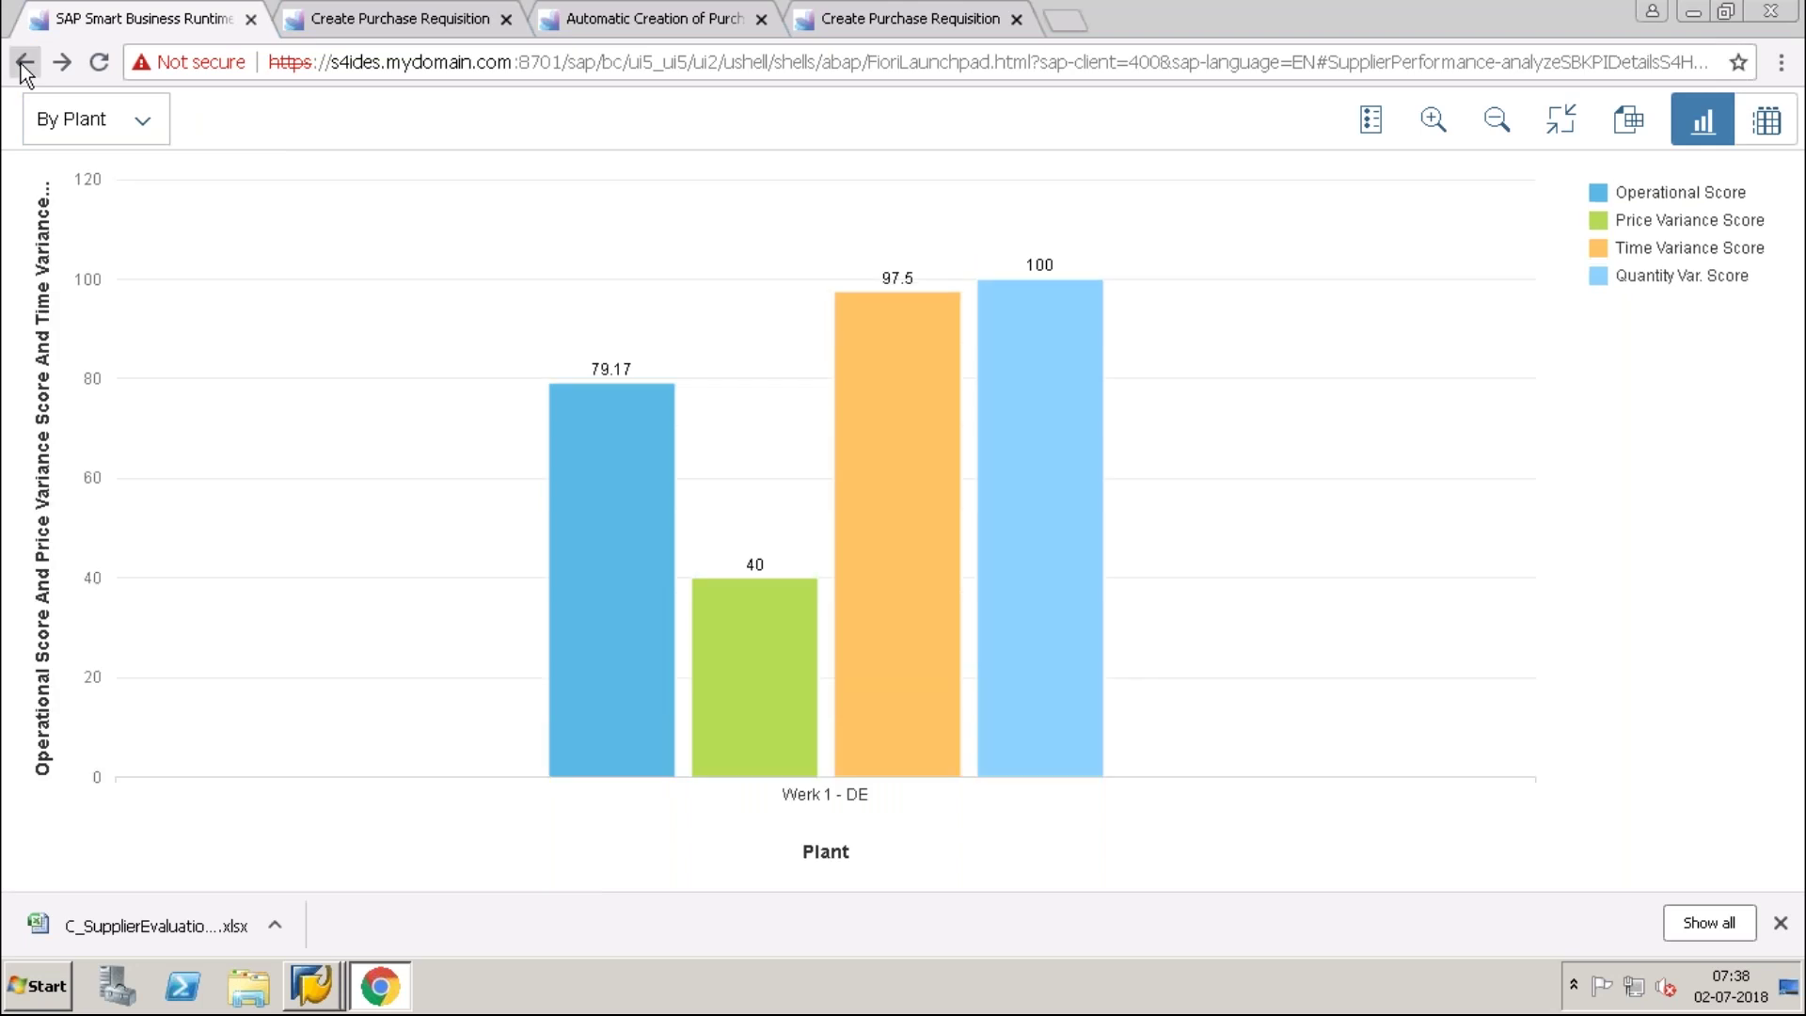
left_click(23, 63)
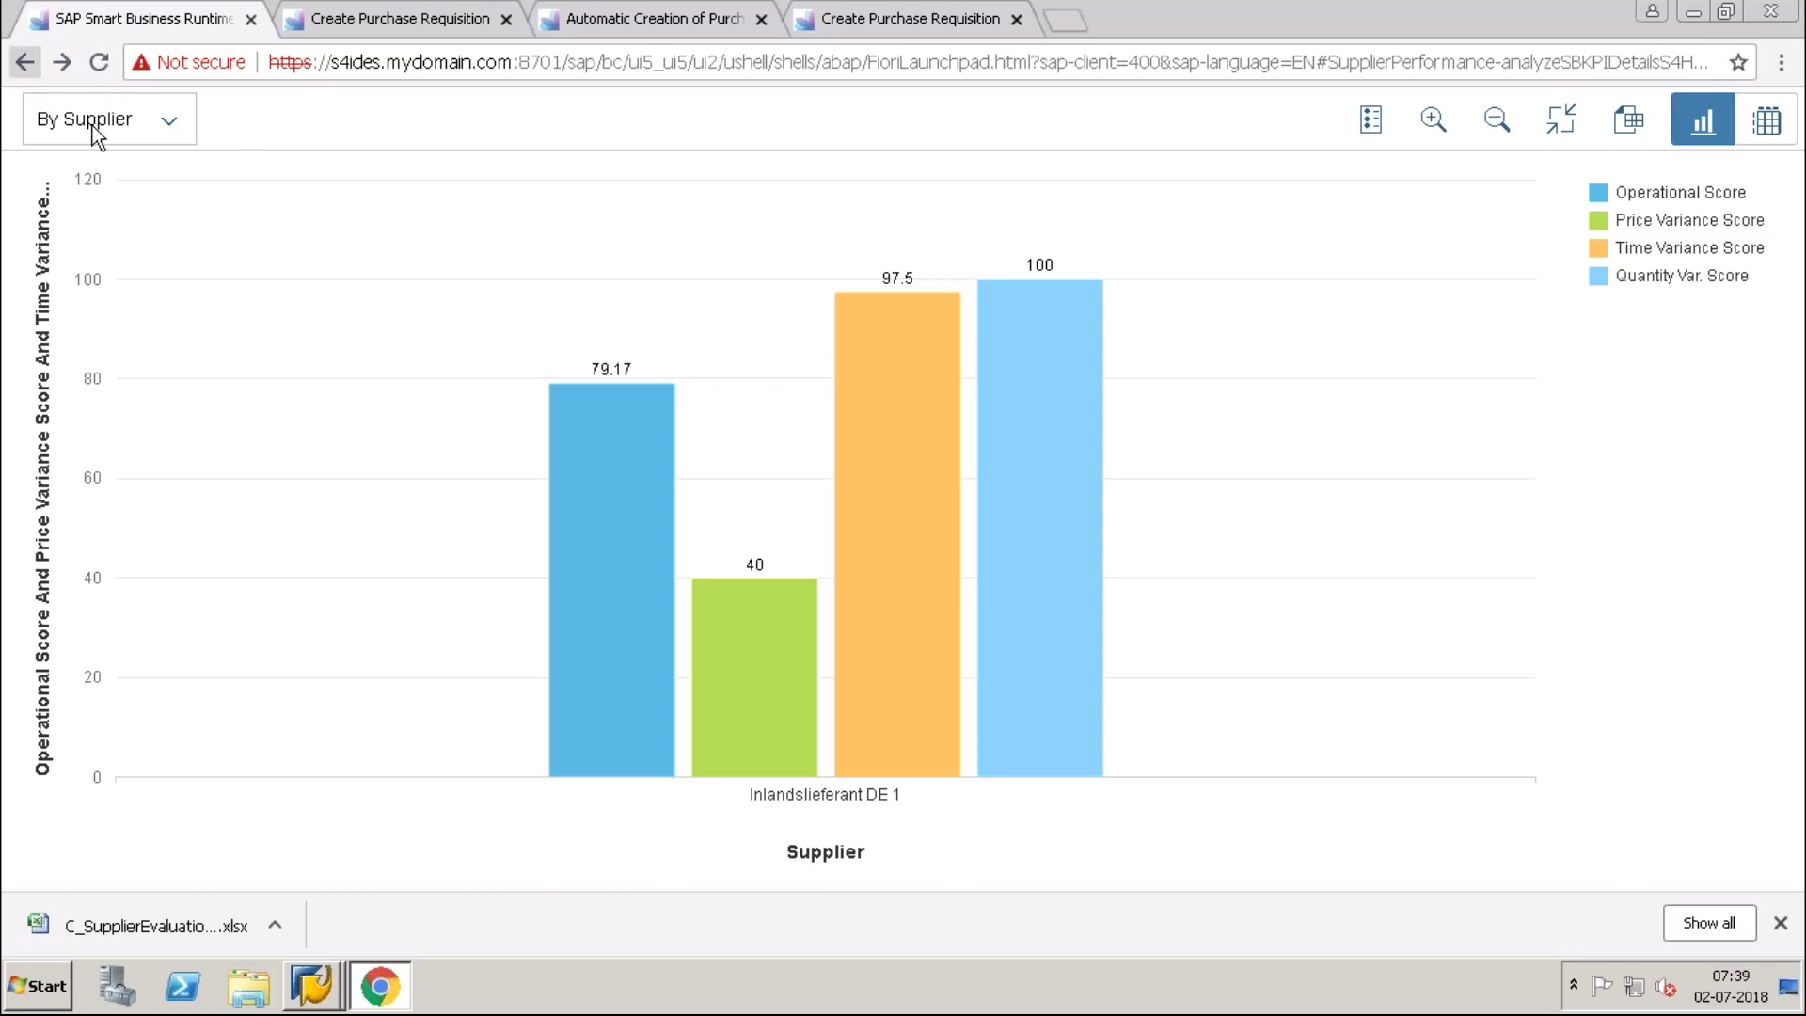
Open the Procurement Overview Page and scroll its spend, supplier and urgent requisition cards.
left_click(37, 66)
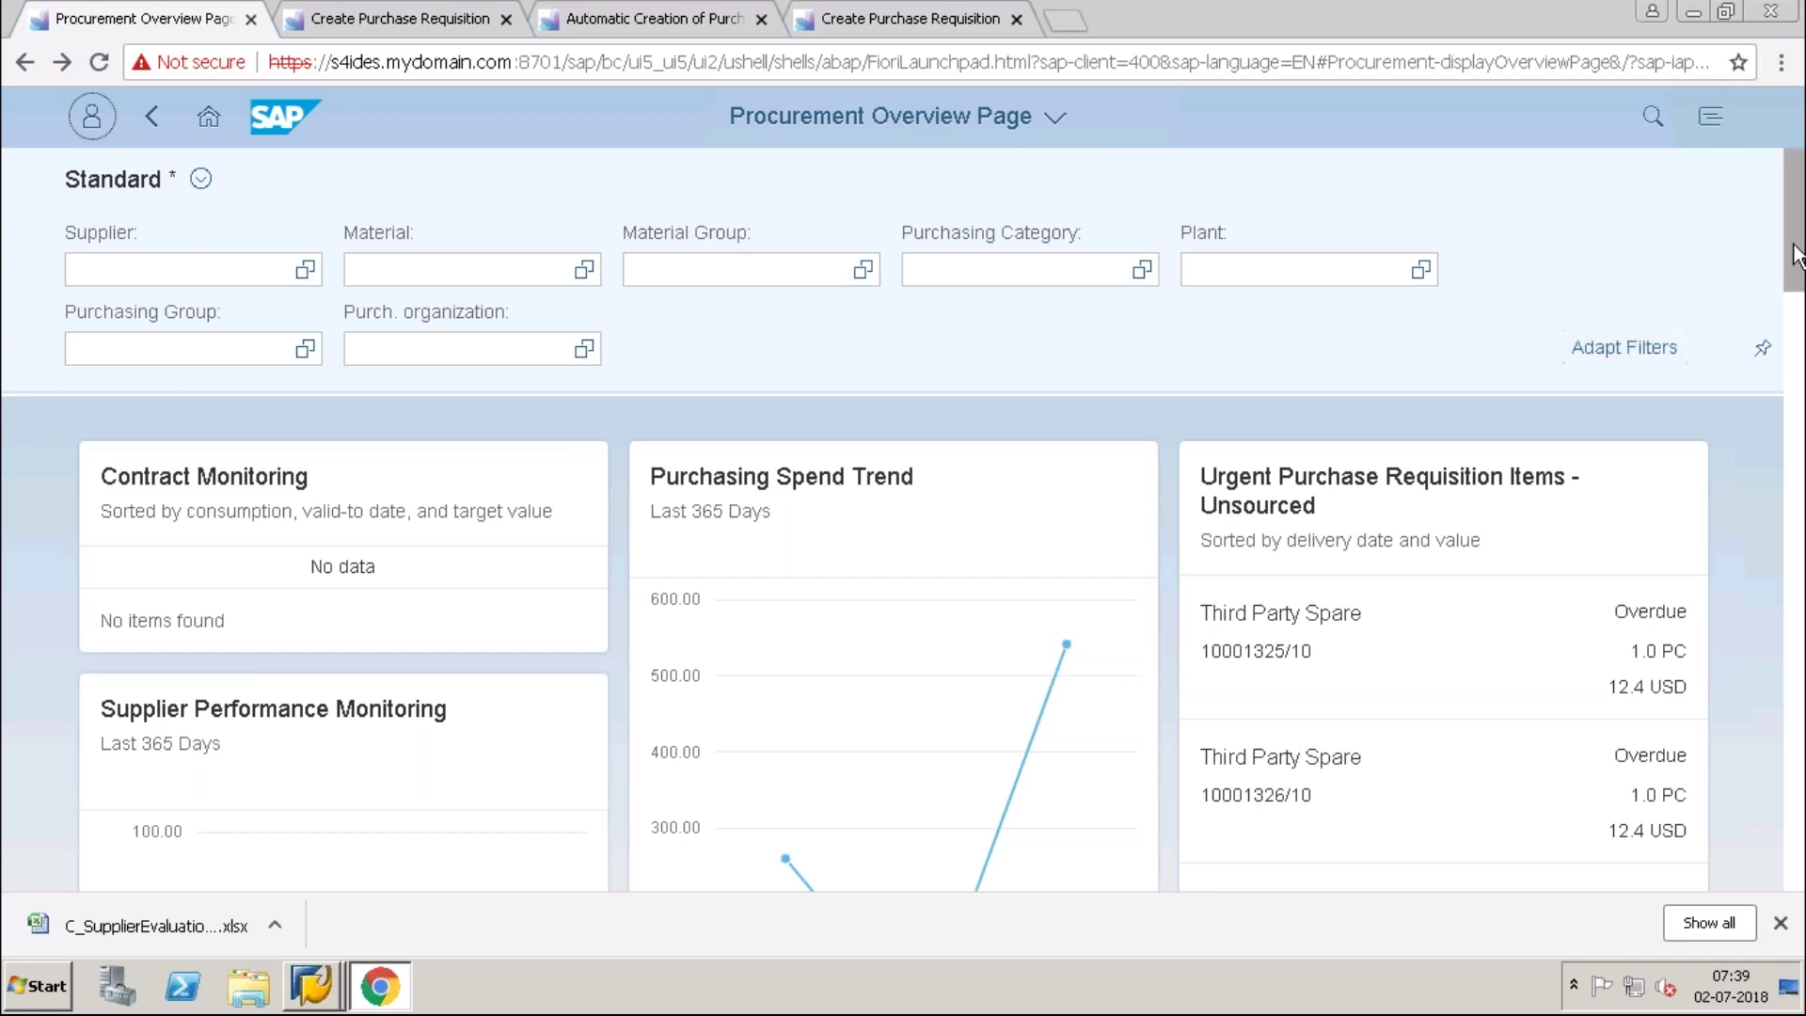
left_click_drag(1797, 273, 1798, 395)
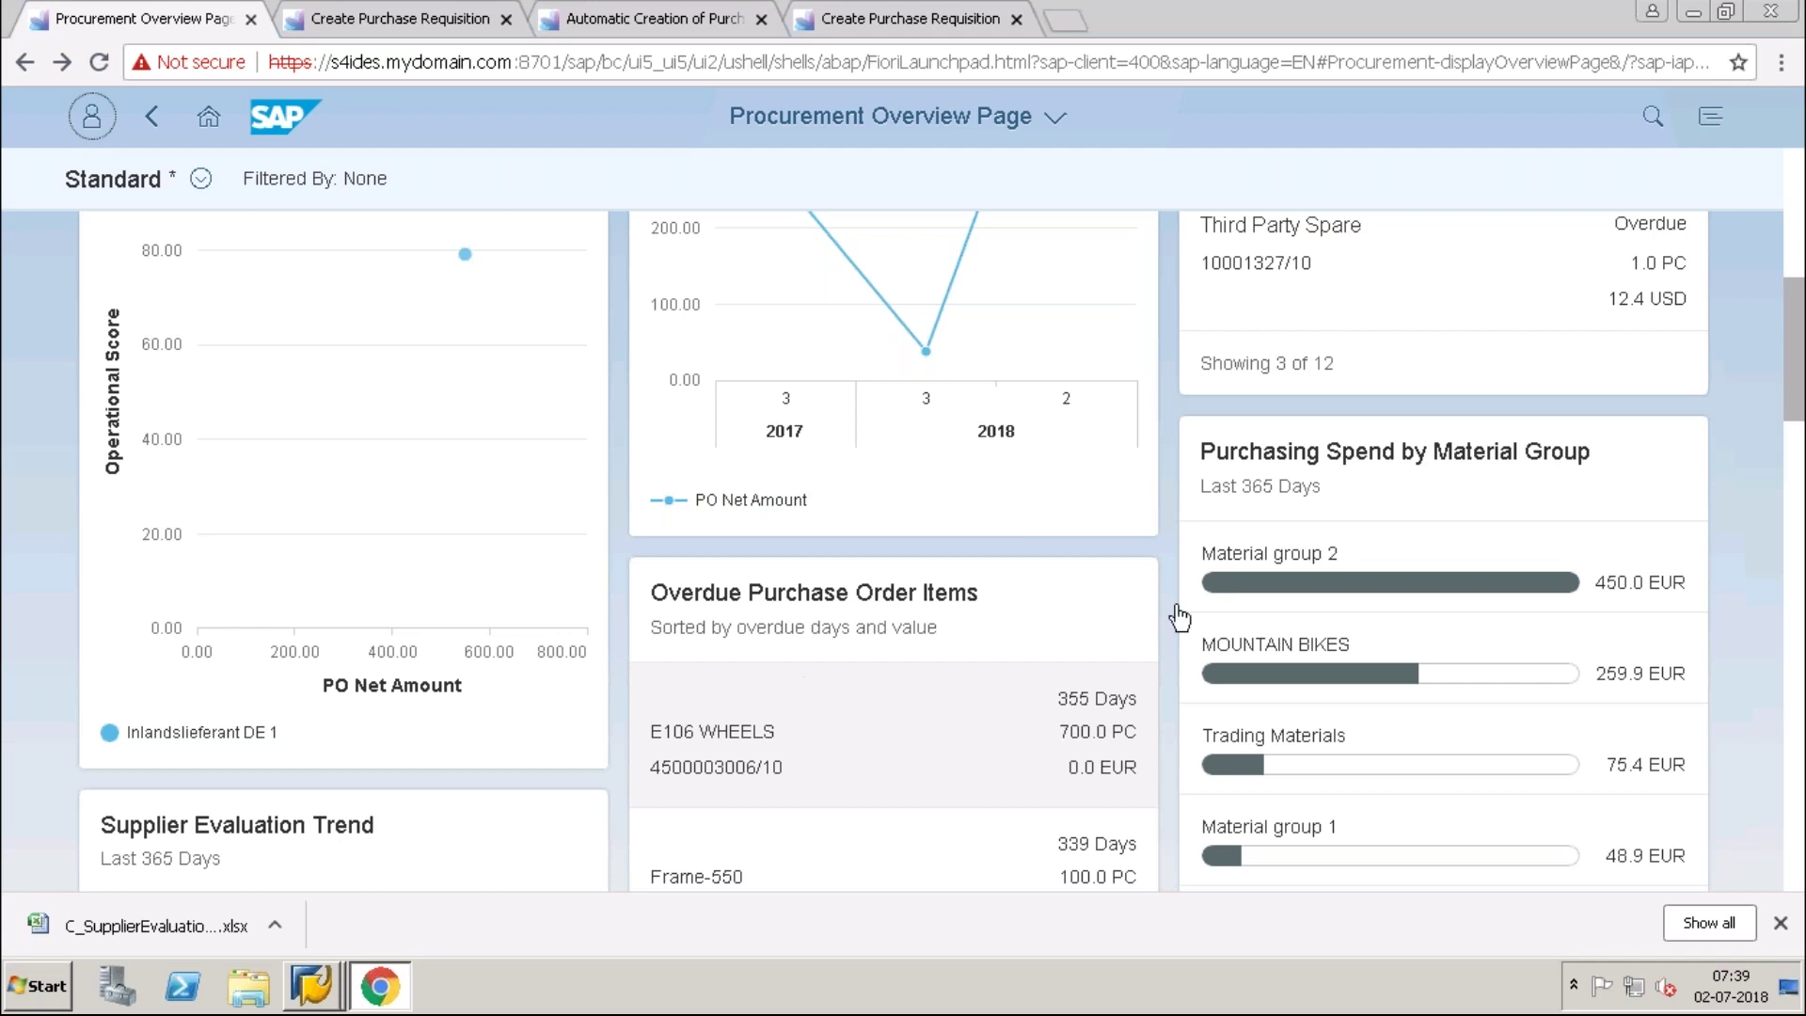
left_click_drag(1796, 387, 1799, 212)
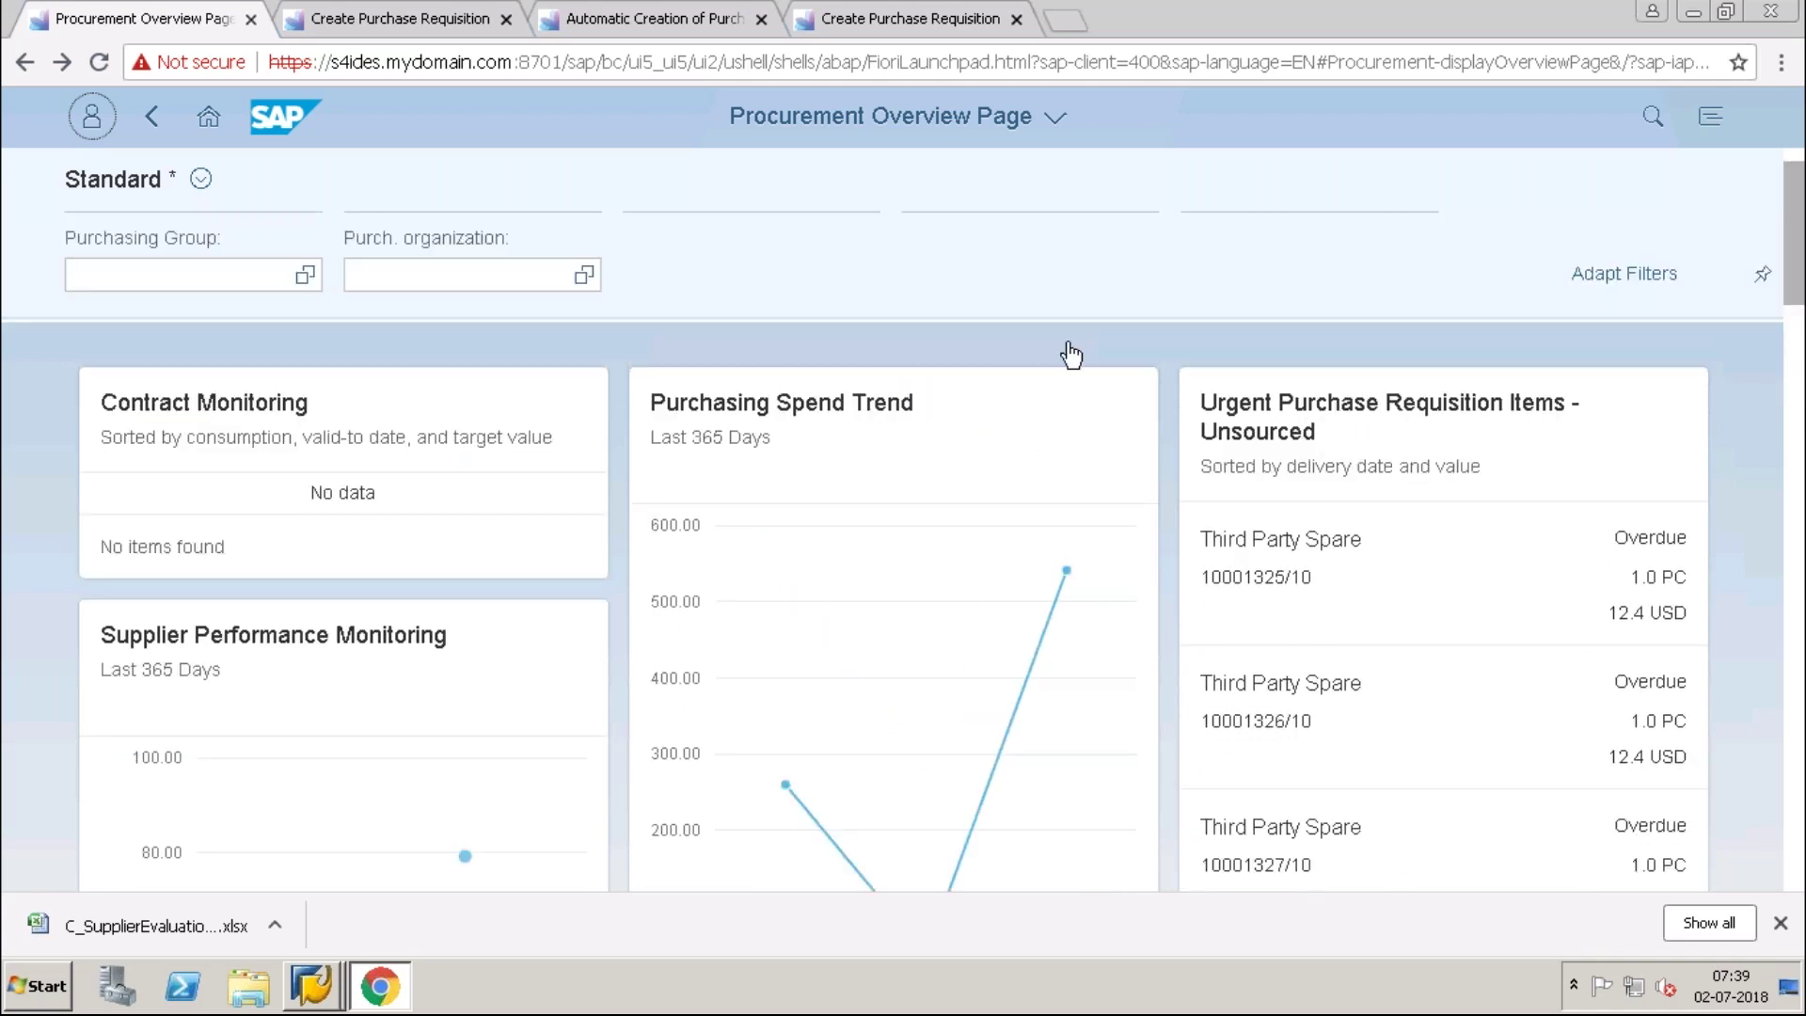
left_click(773, 148)
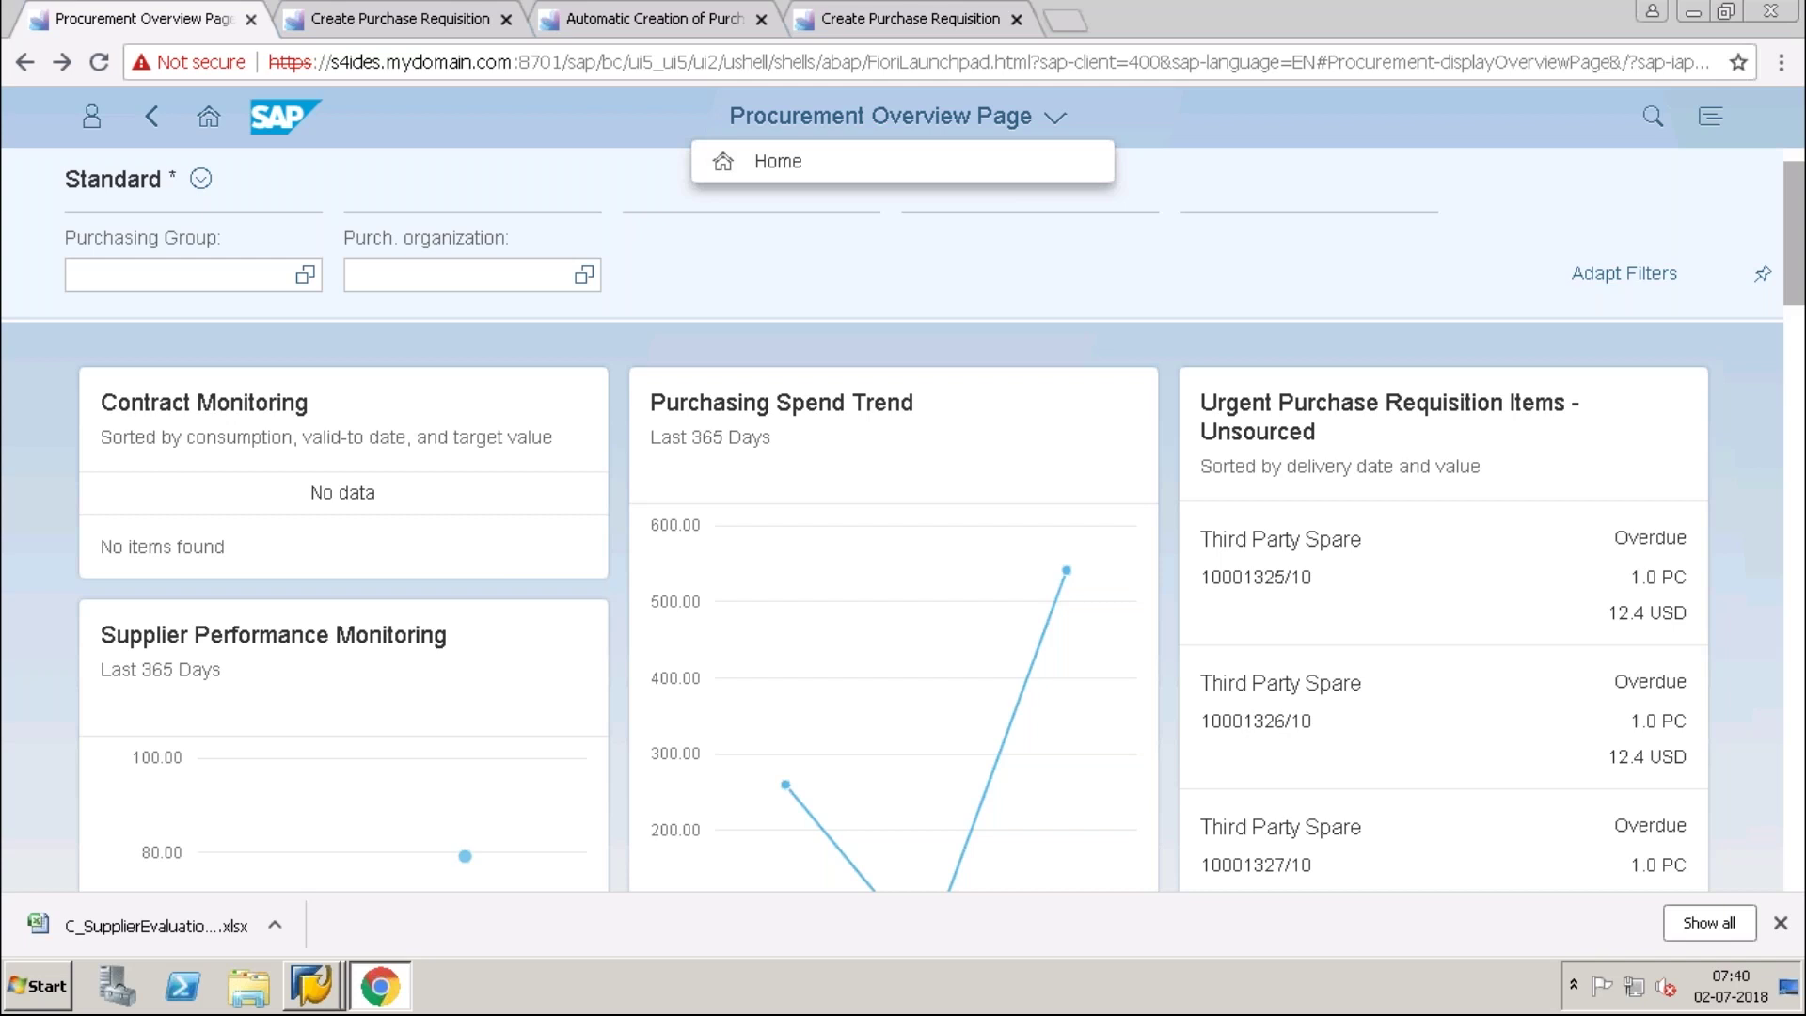
scroll(1317, 323, "down", 10)
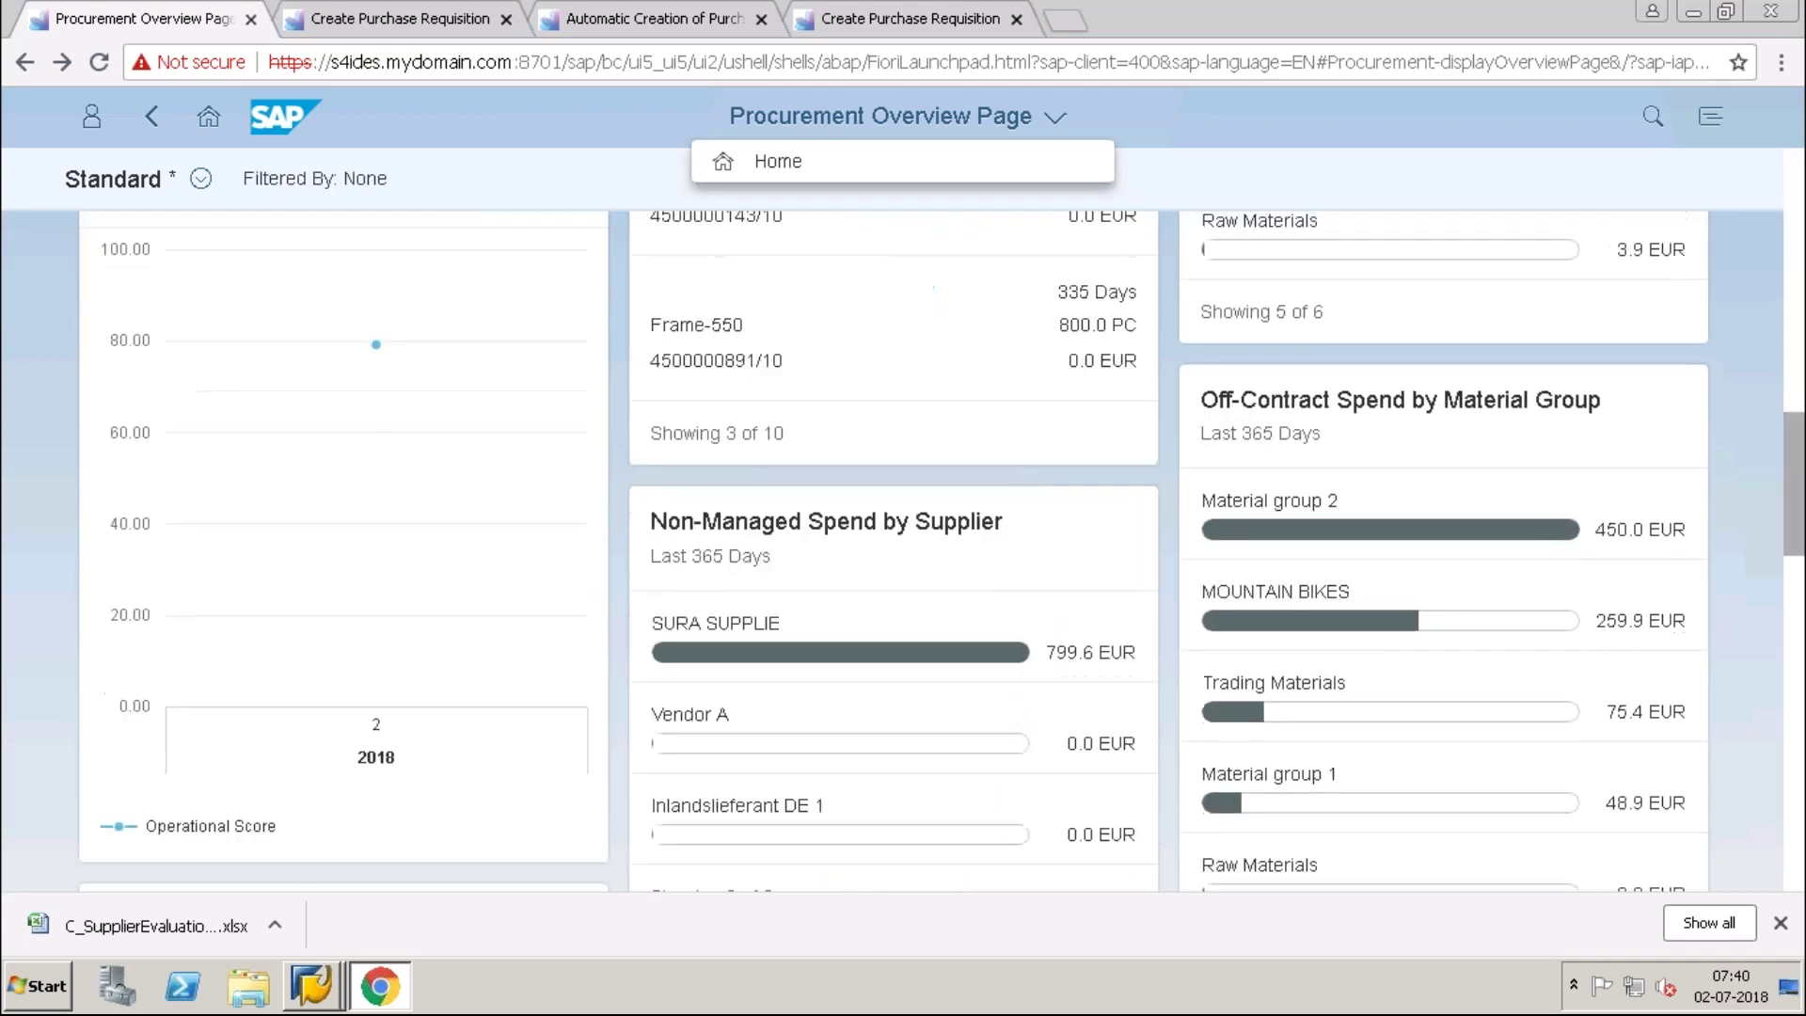
left_click(1794, 596)
left_click_drag(1794, 603, 1799, 243)
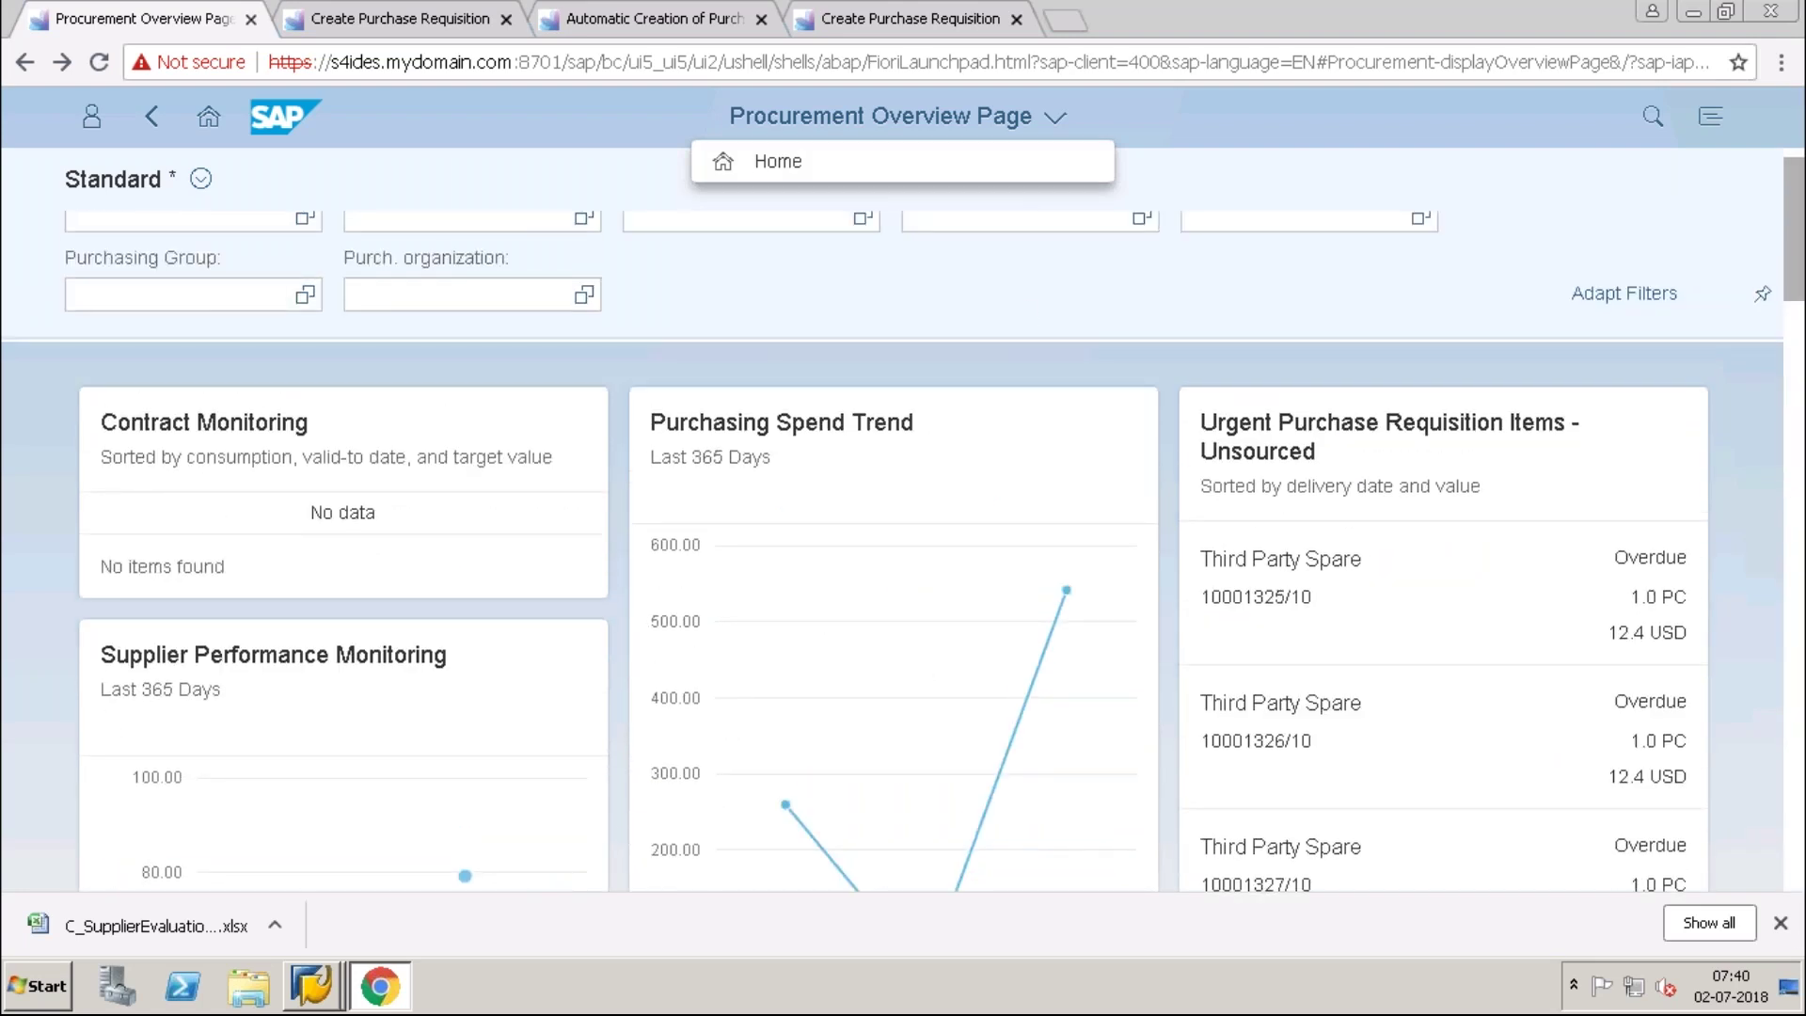
mouse_move(1157, 13)
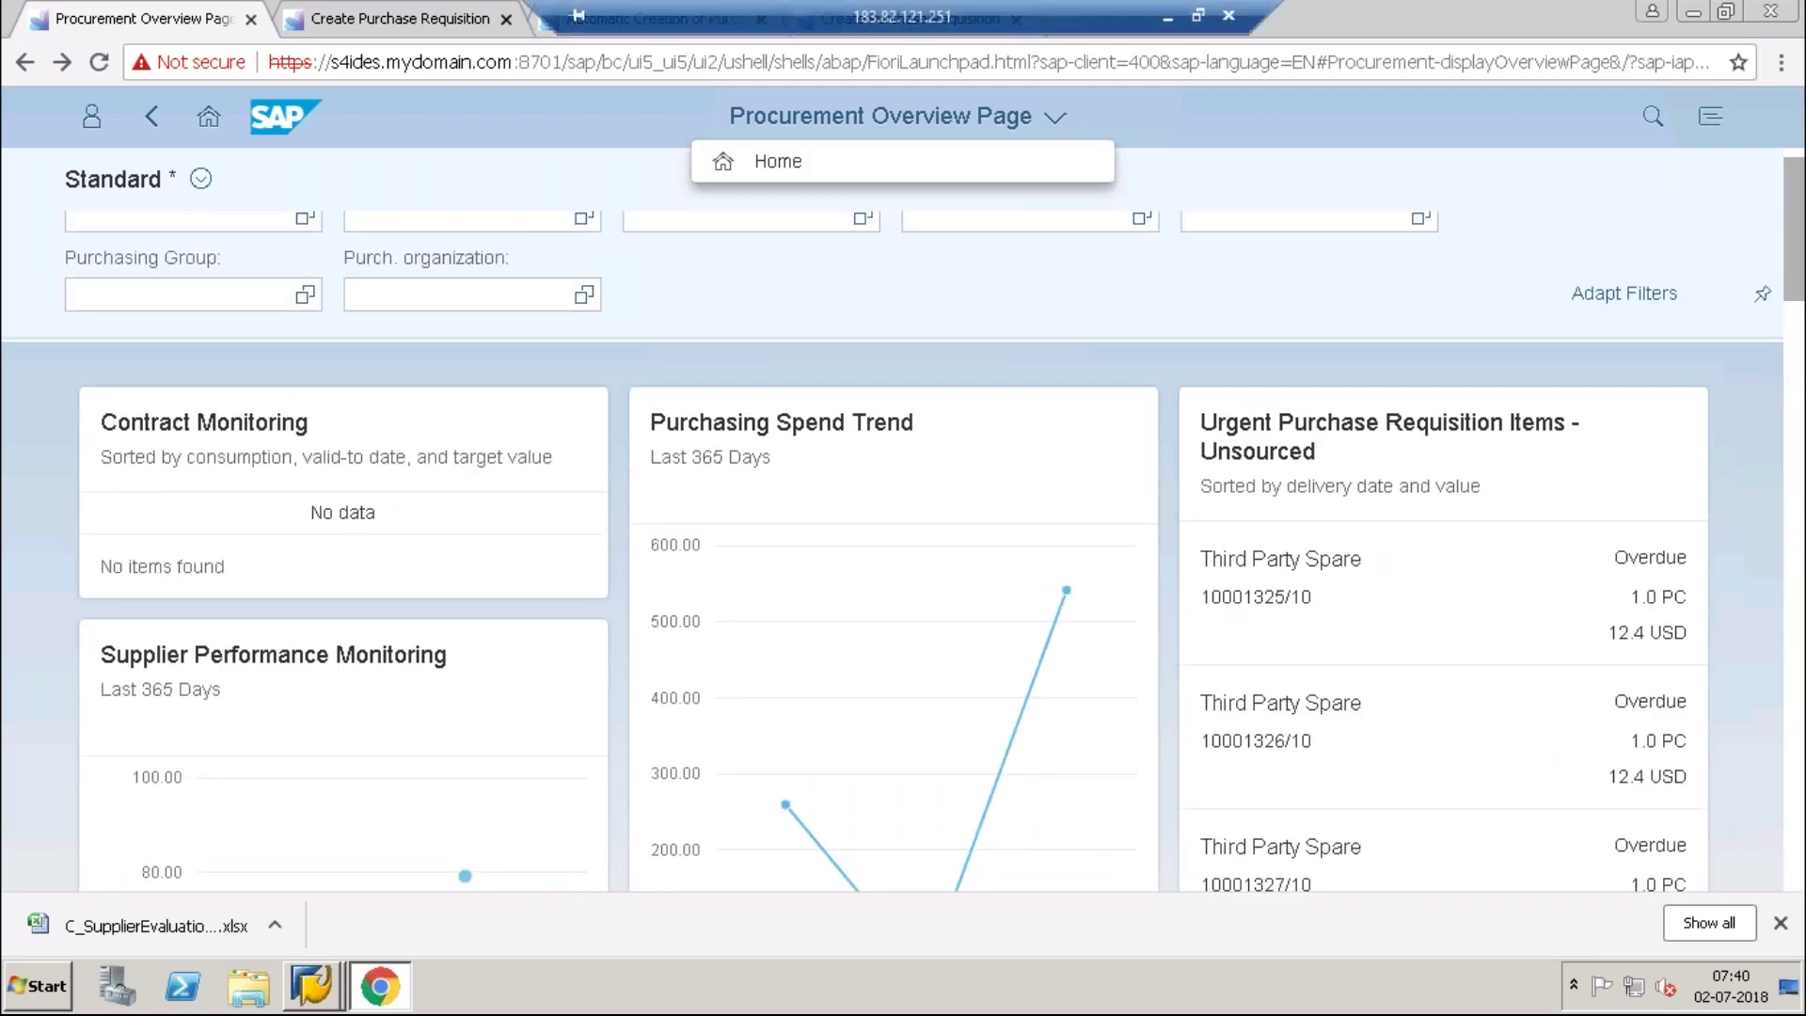
Bring up the s4hana2.xlsx notes and move up the topic list to service Purchasing.
left_click(1163, 12)
left_click(456, 479)
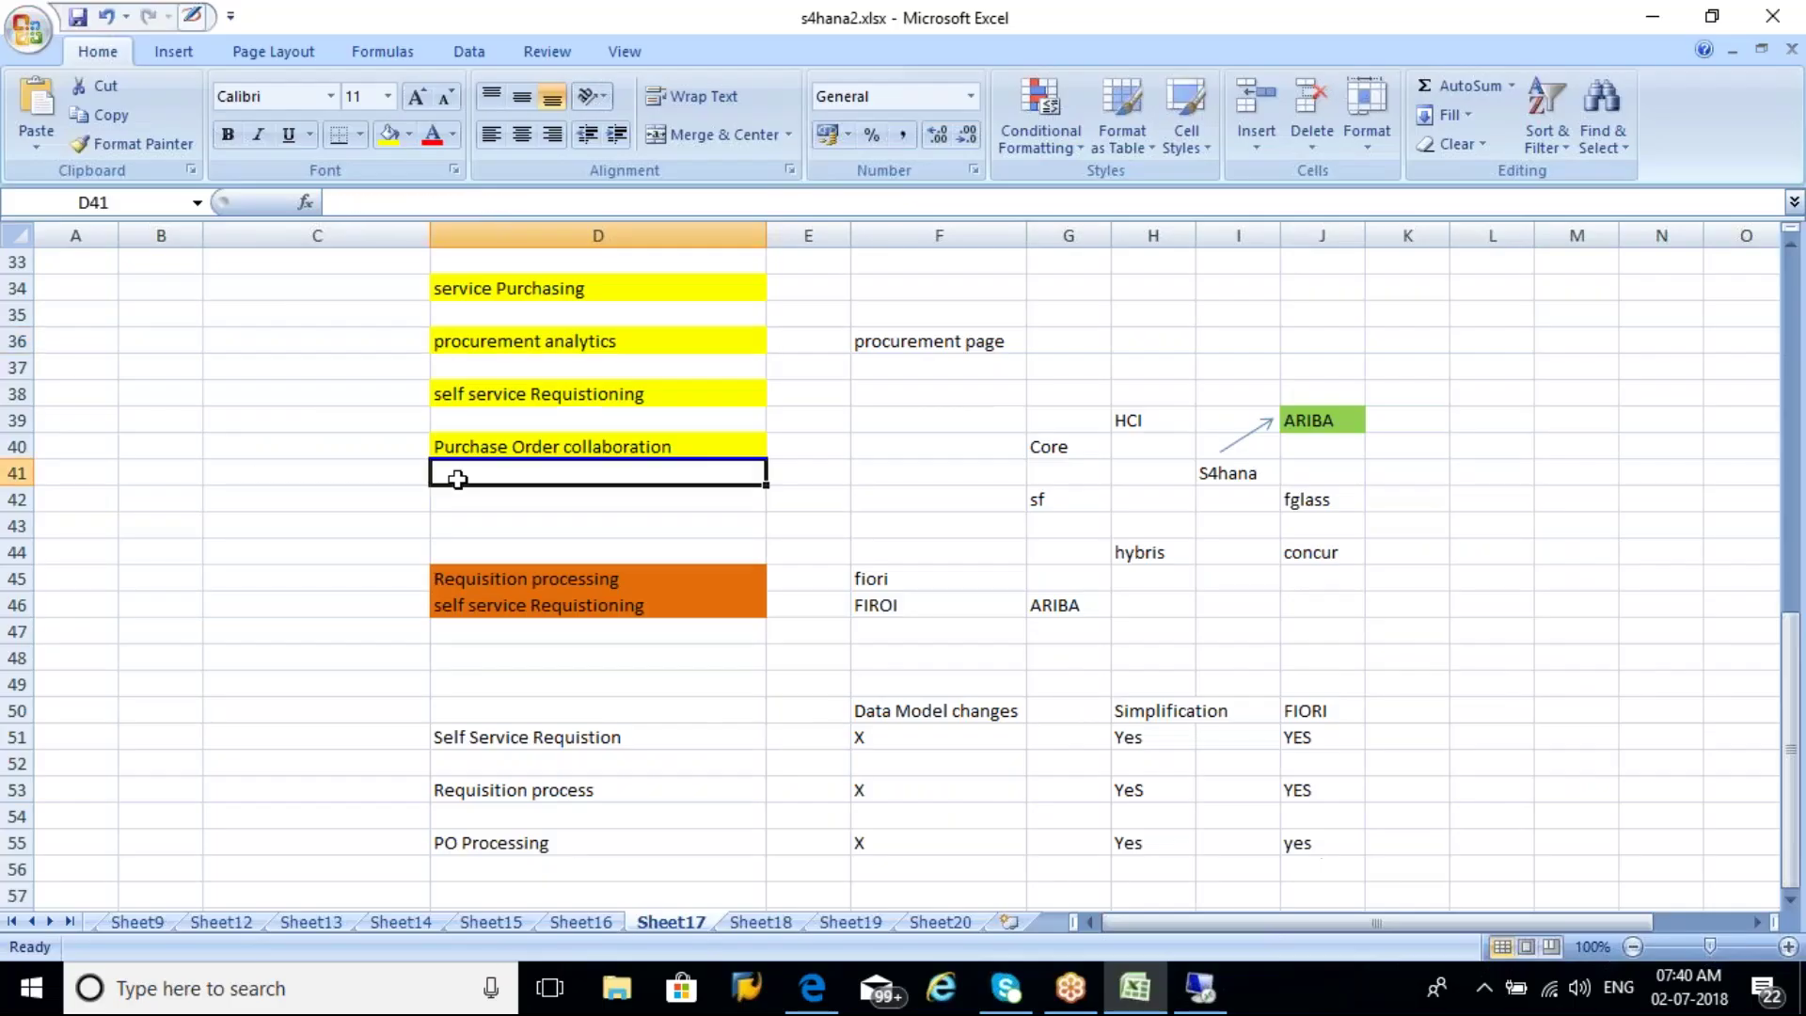
key("Up")
key("Up")
key("Up")
key("Up")
key("Up")
key("Up")
key("Up")
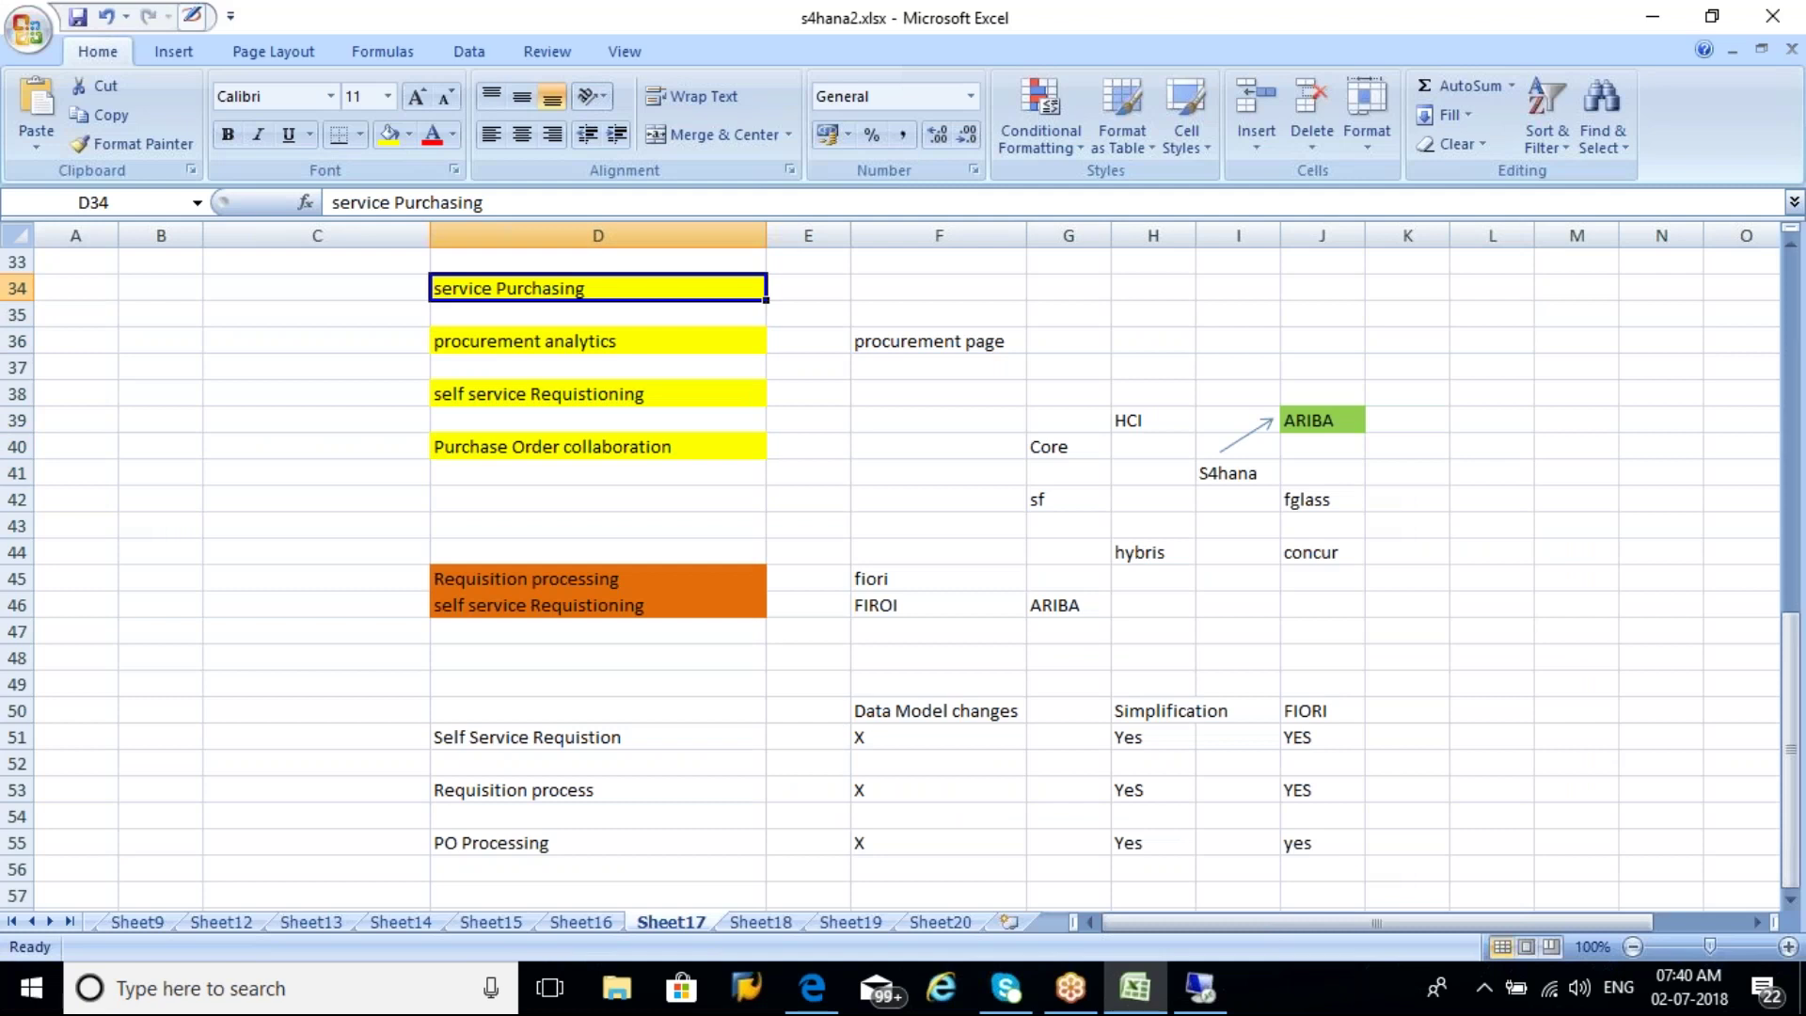
key("Up")
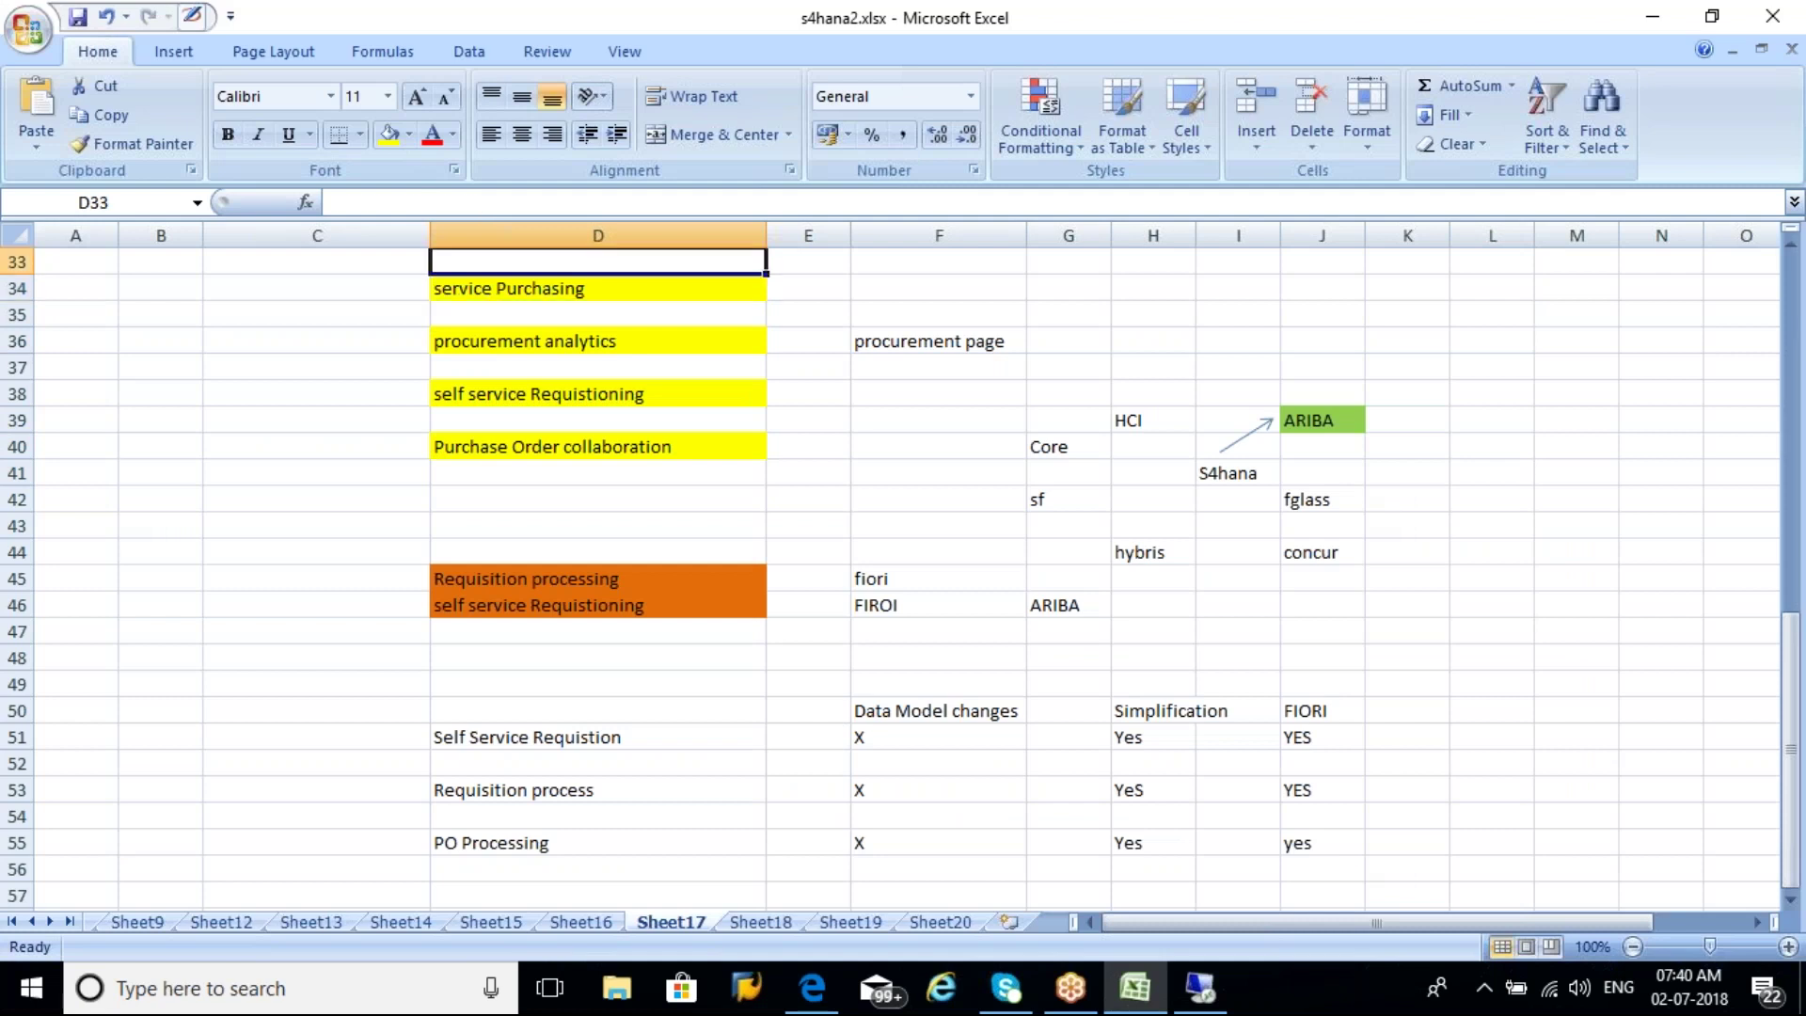
key("Up")
key("Up")
key("Up")
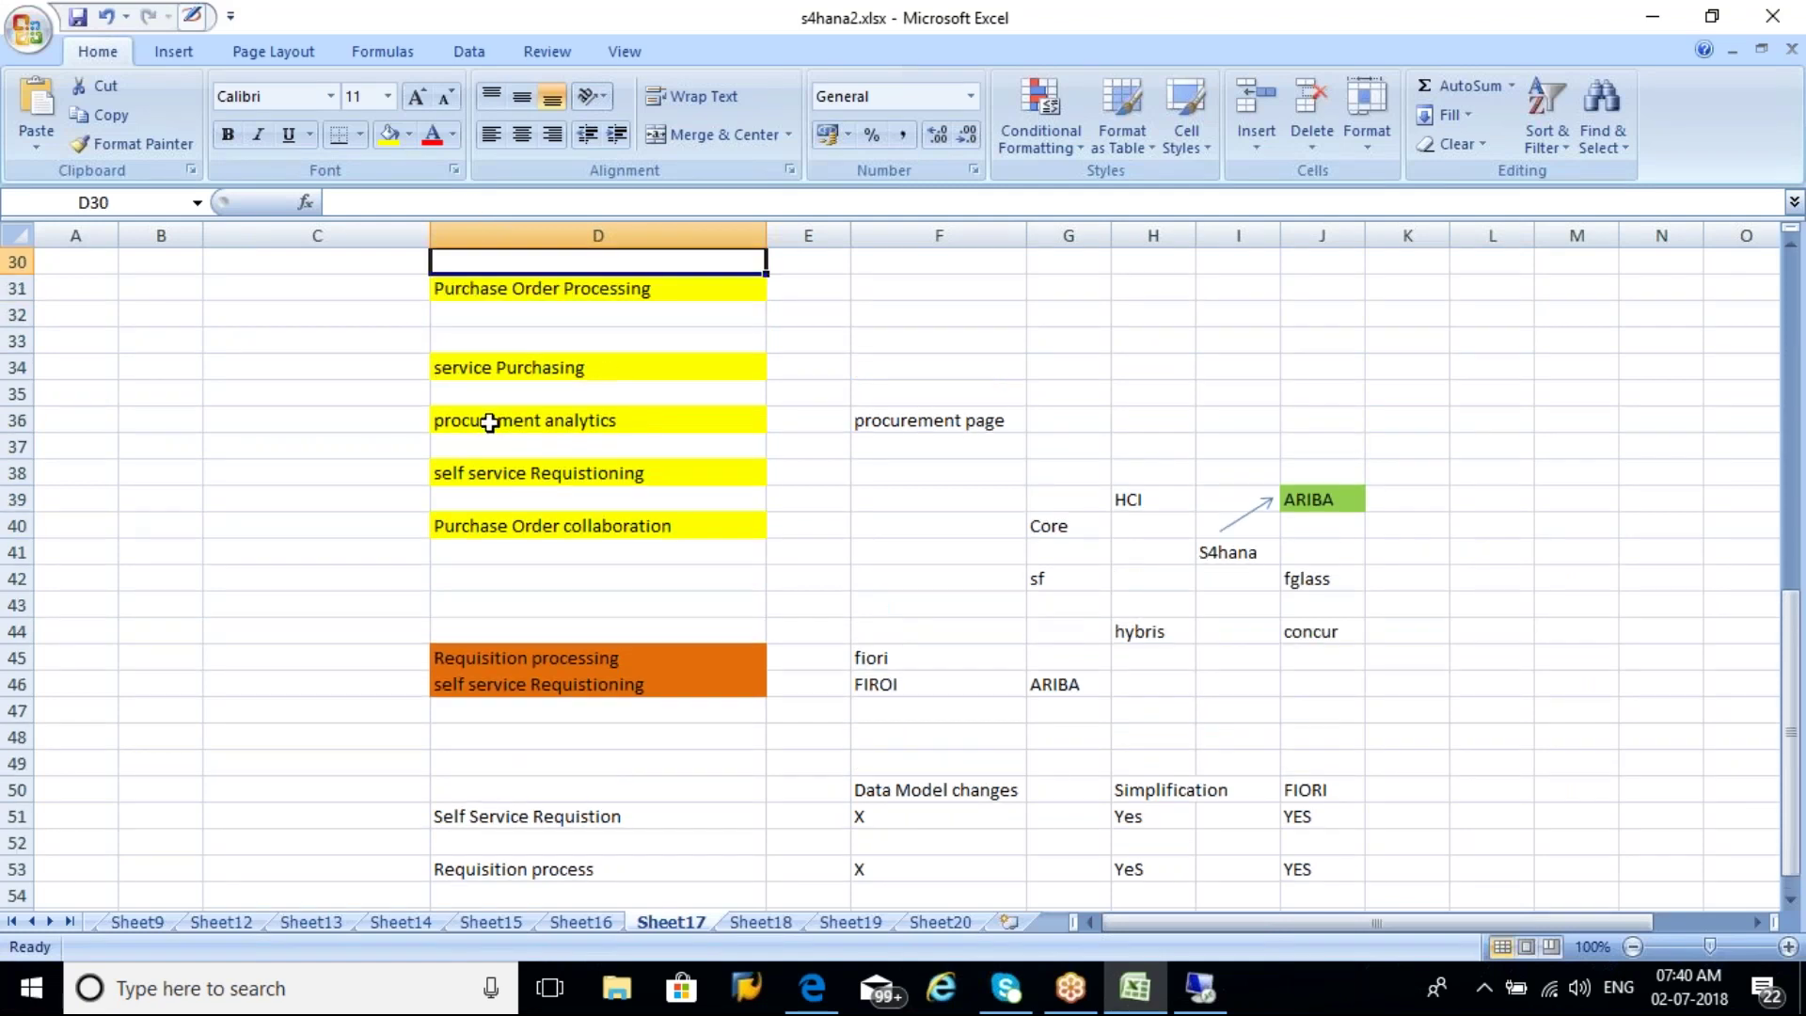
left_click(489, 422)
left_click(480, 367)
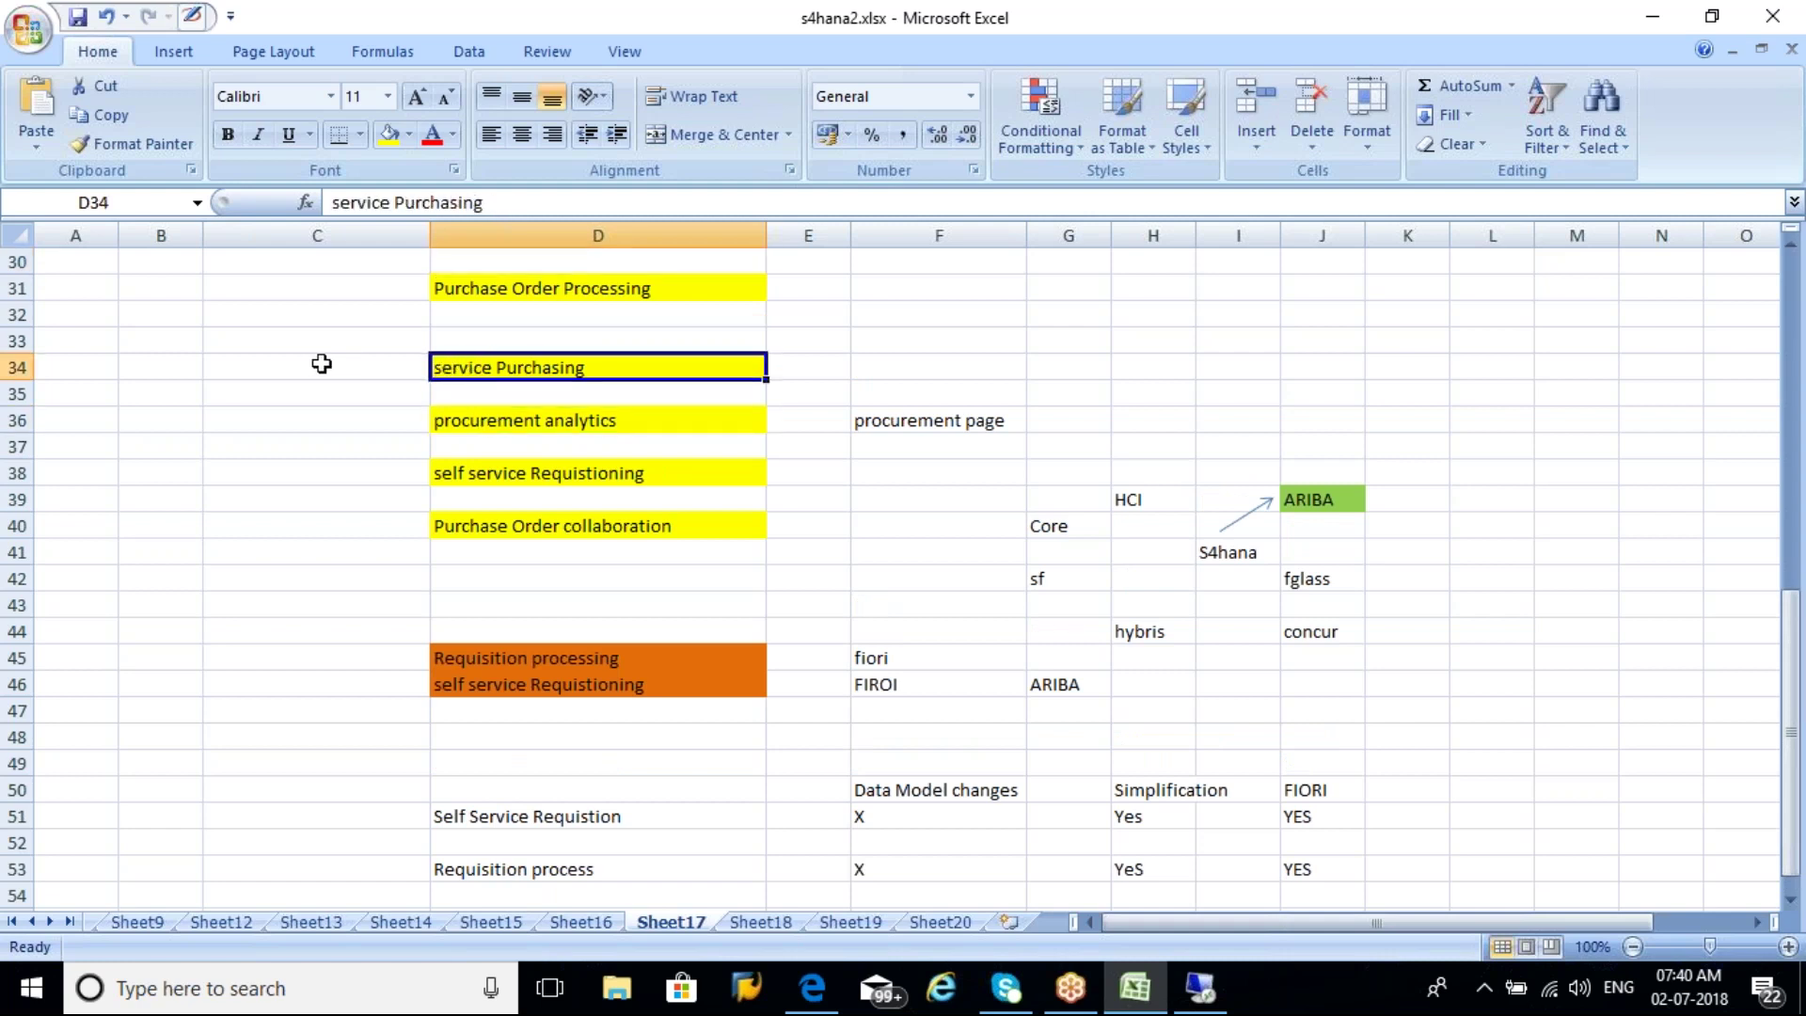
Continue up columns C and D past Operation Procurement to row 1 and Inventory/WM.
key("Up")
key("Up")
key("Up")
key("Up")
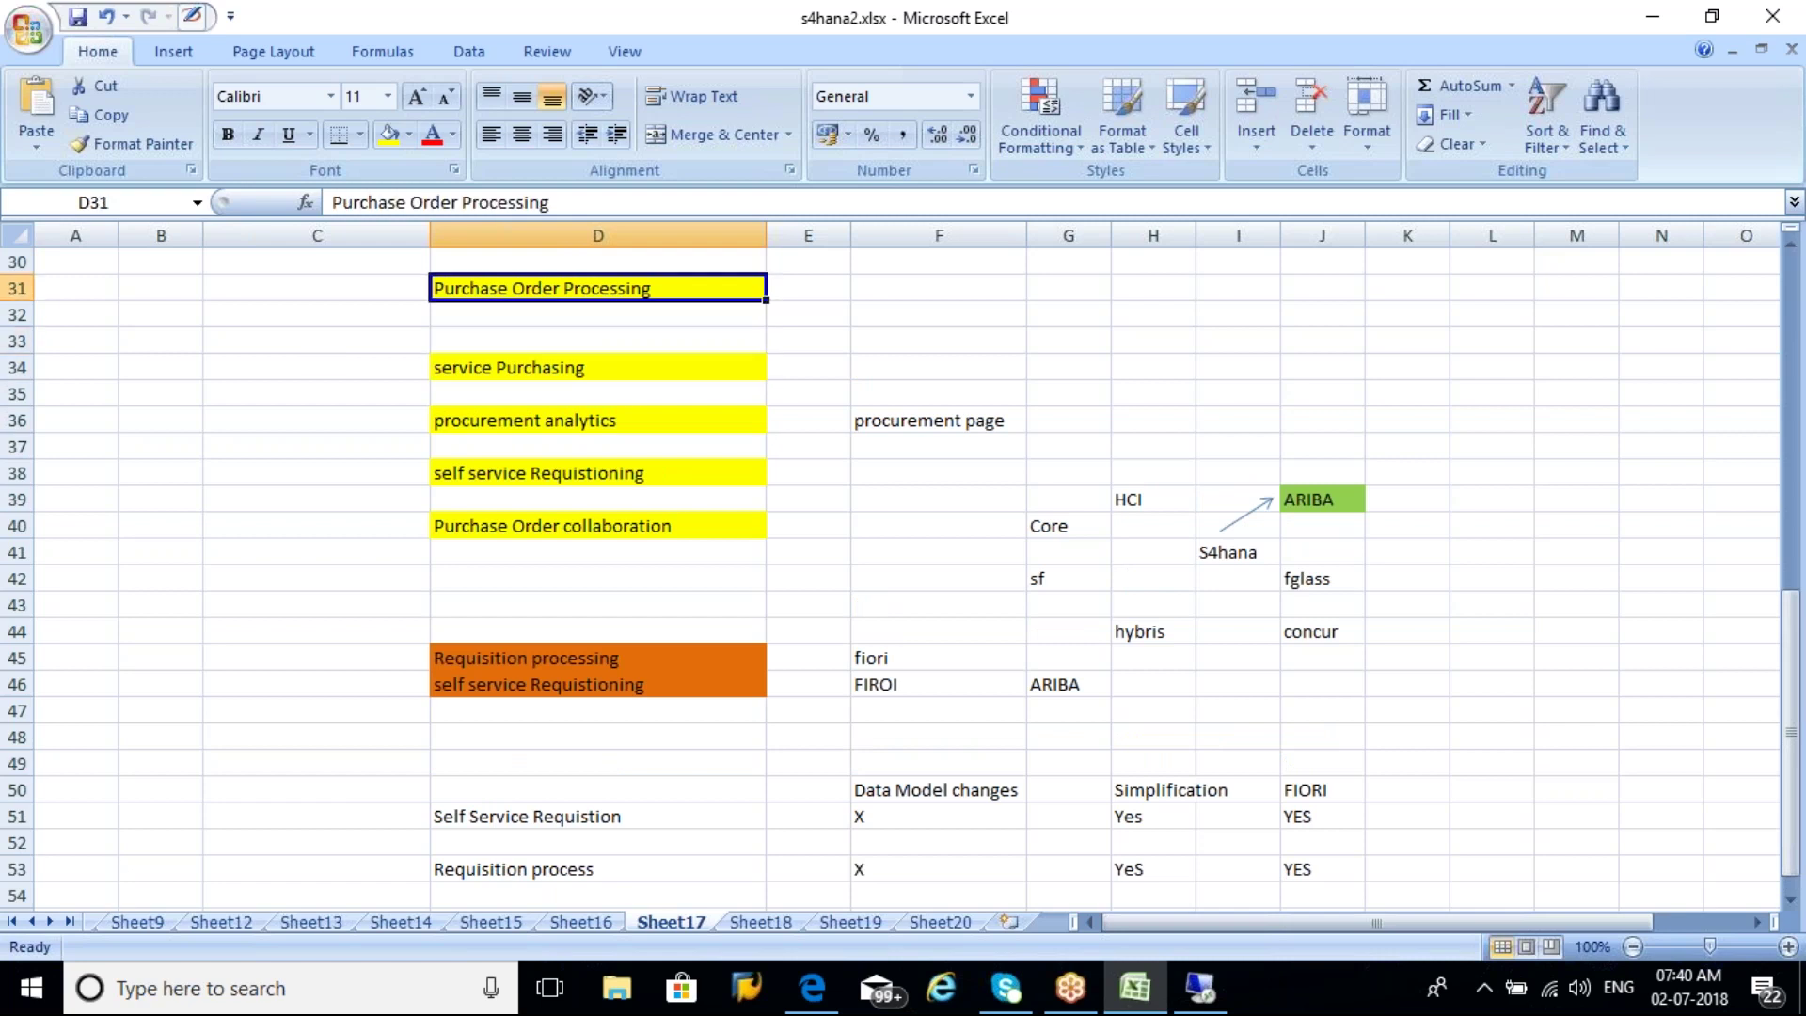
key("Up")
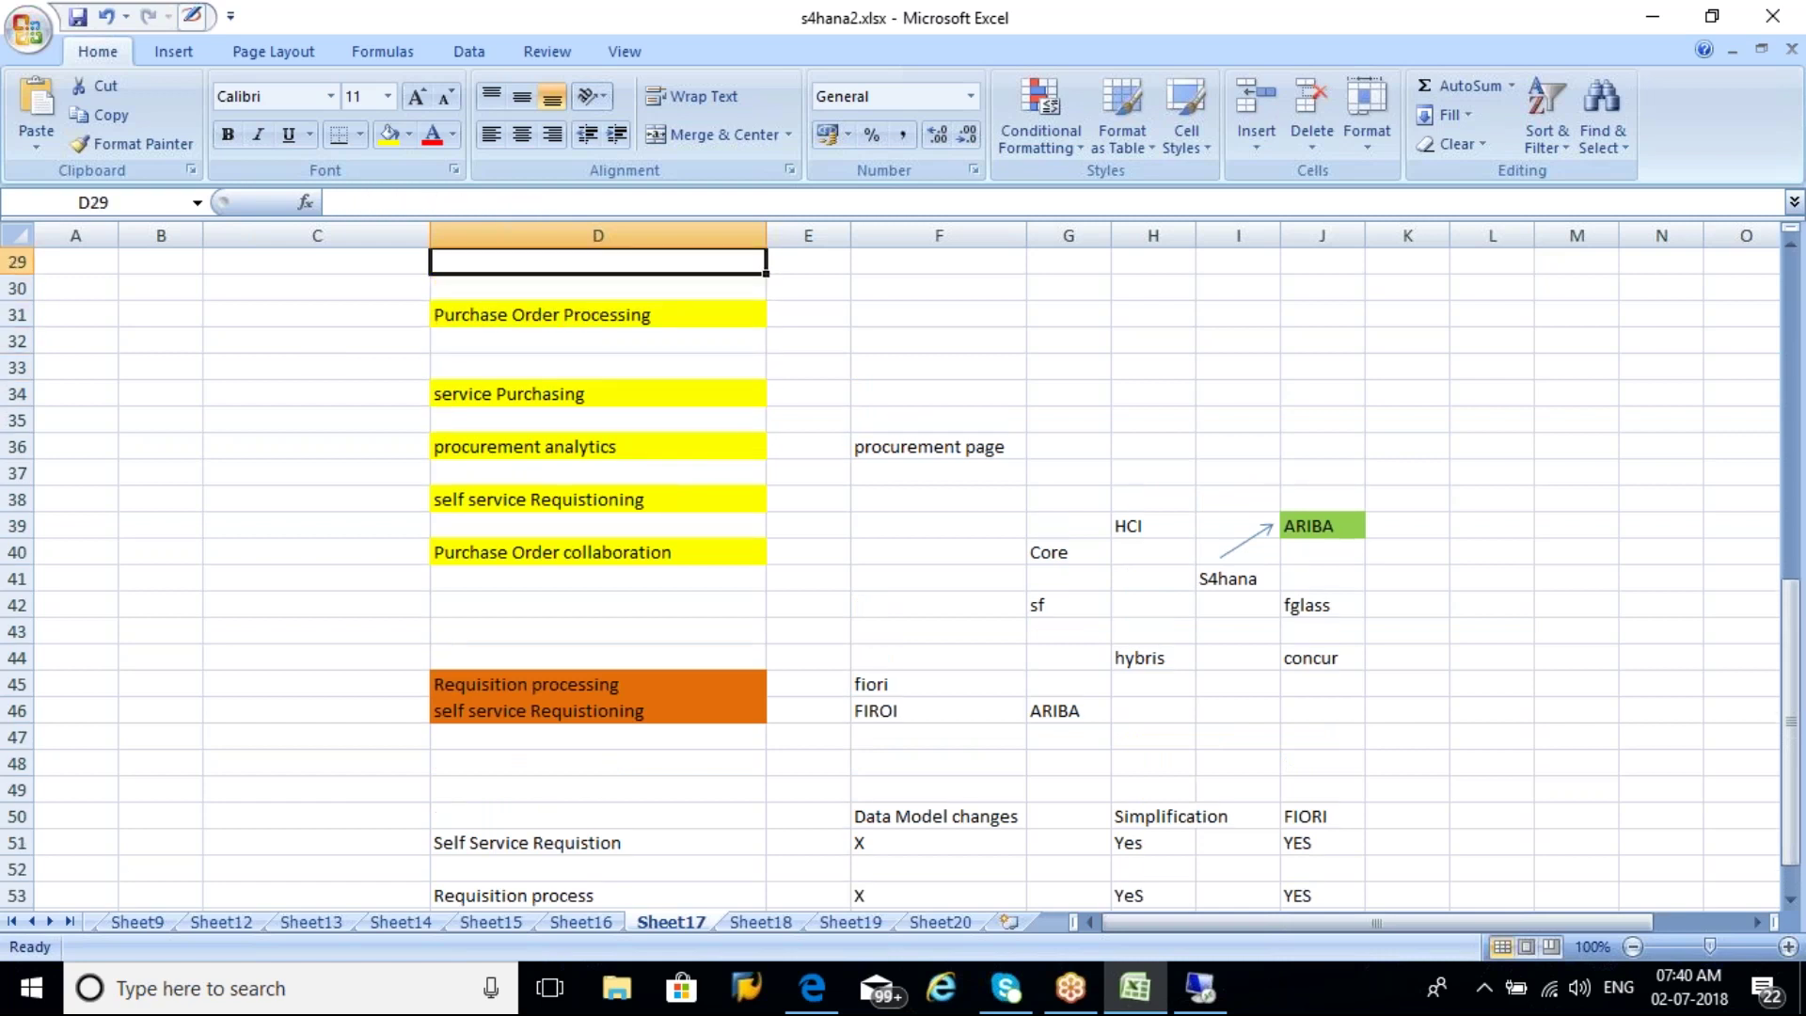
scroll(250, 399, "up", 3)
left_click(250, 396)
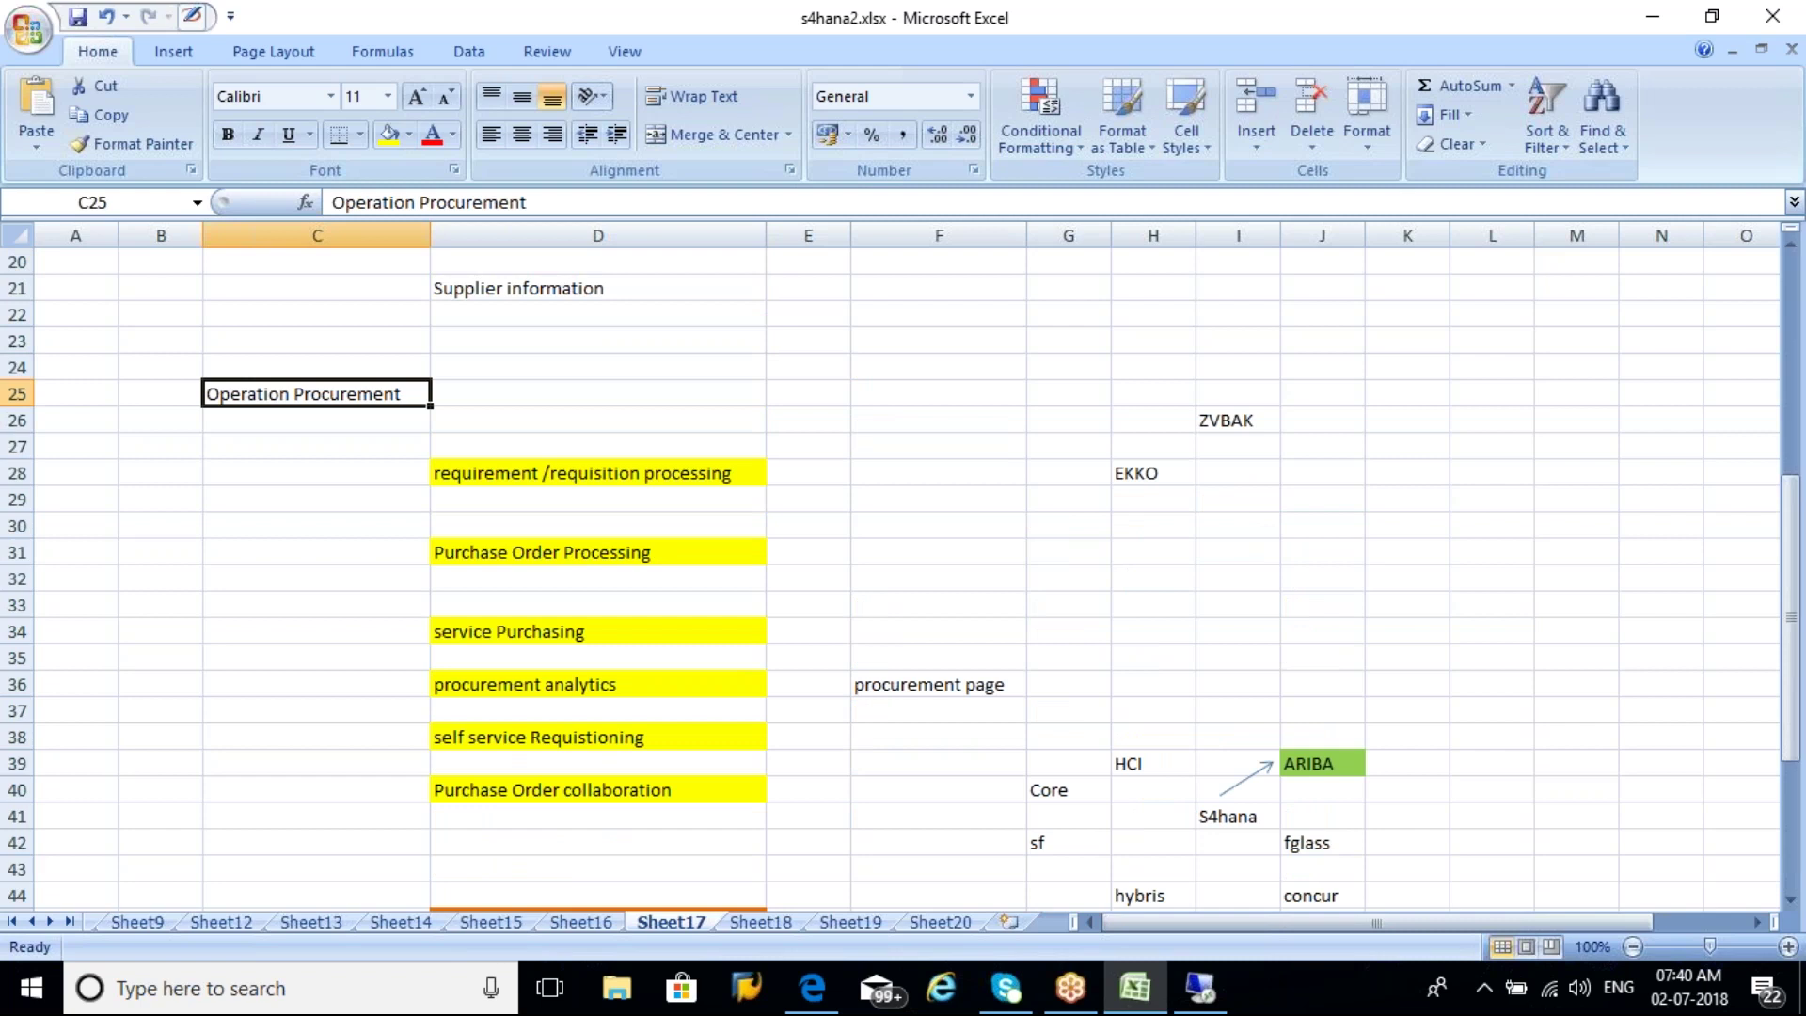
key("Up")
key("Up")
key("Up")
key("Up")
key("Up")
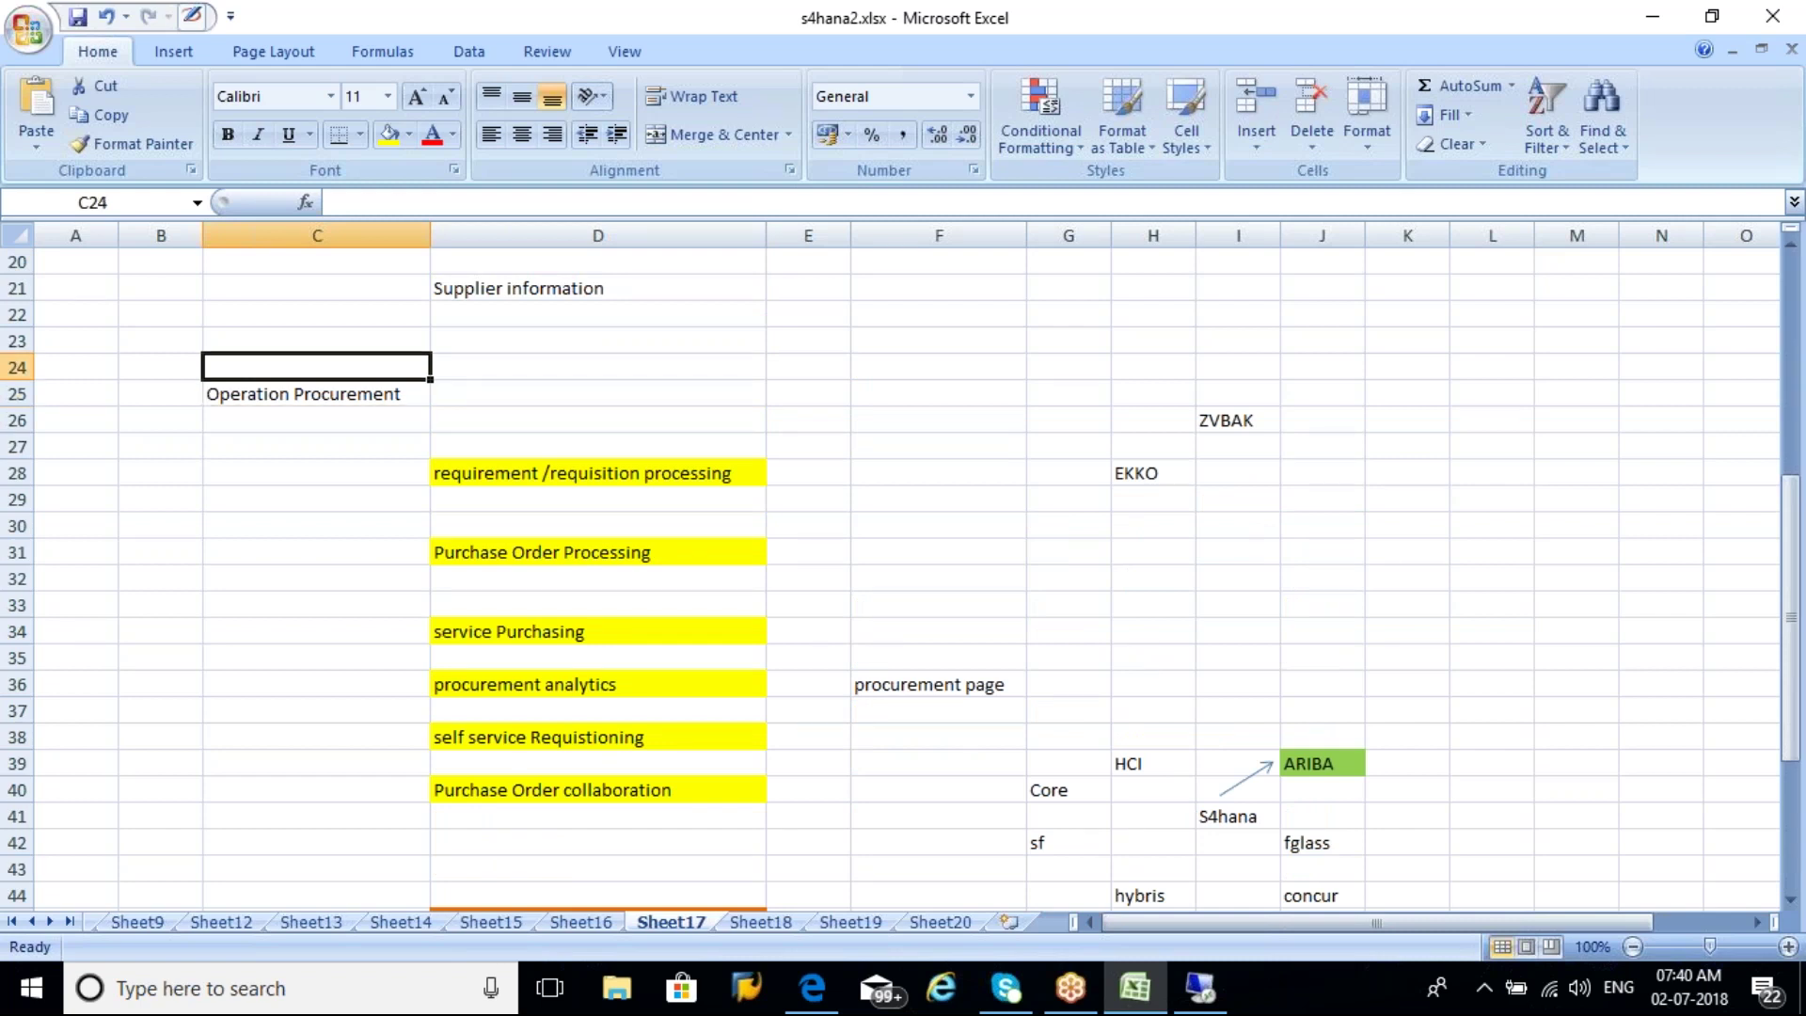
key("Up")
key("Up")
key("Up")
key("Up")
key("Up")
key("Up")
key("Up")
key("Up")
key("Up")
key("Up")
key("Up")
key("Up")
key("Up")
key("Up")
key("Up")
key("Up")
key("Up")
key("Up")
key("Up")
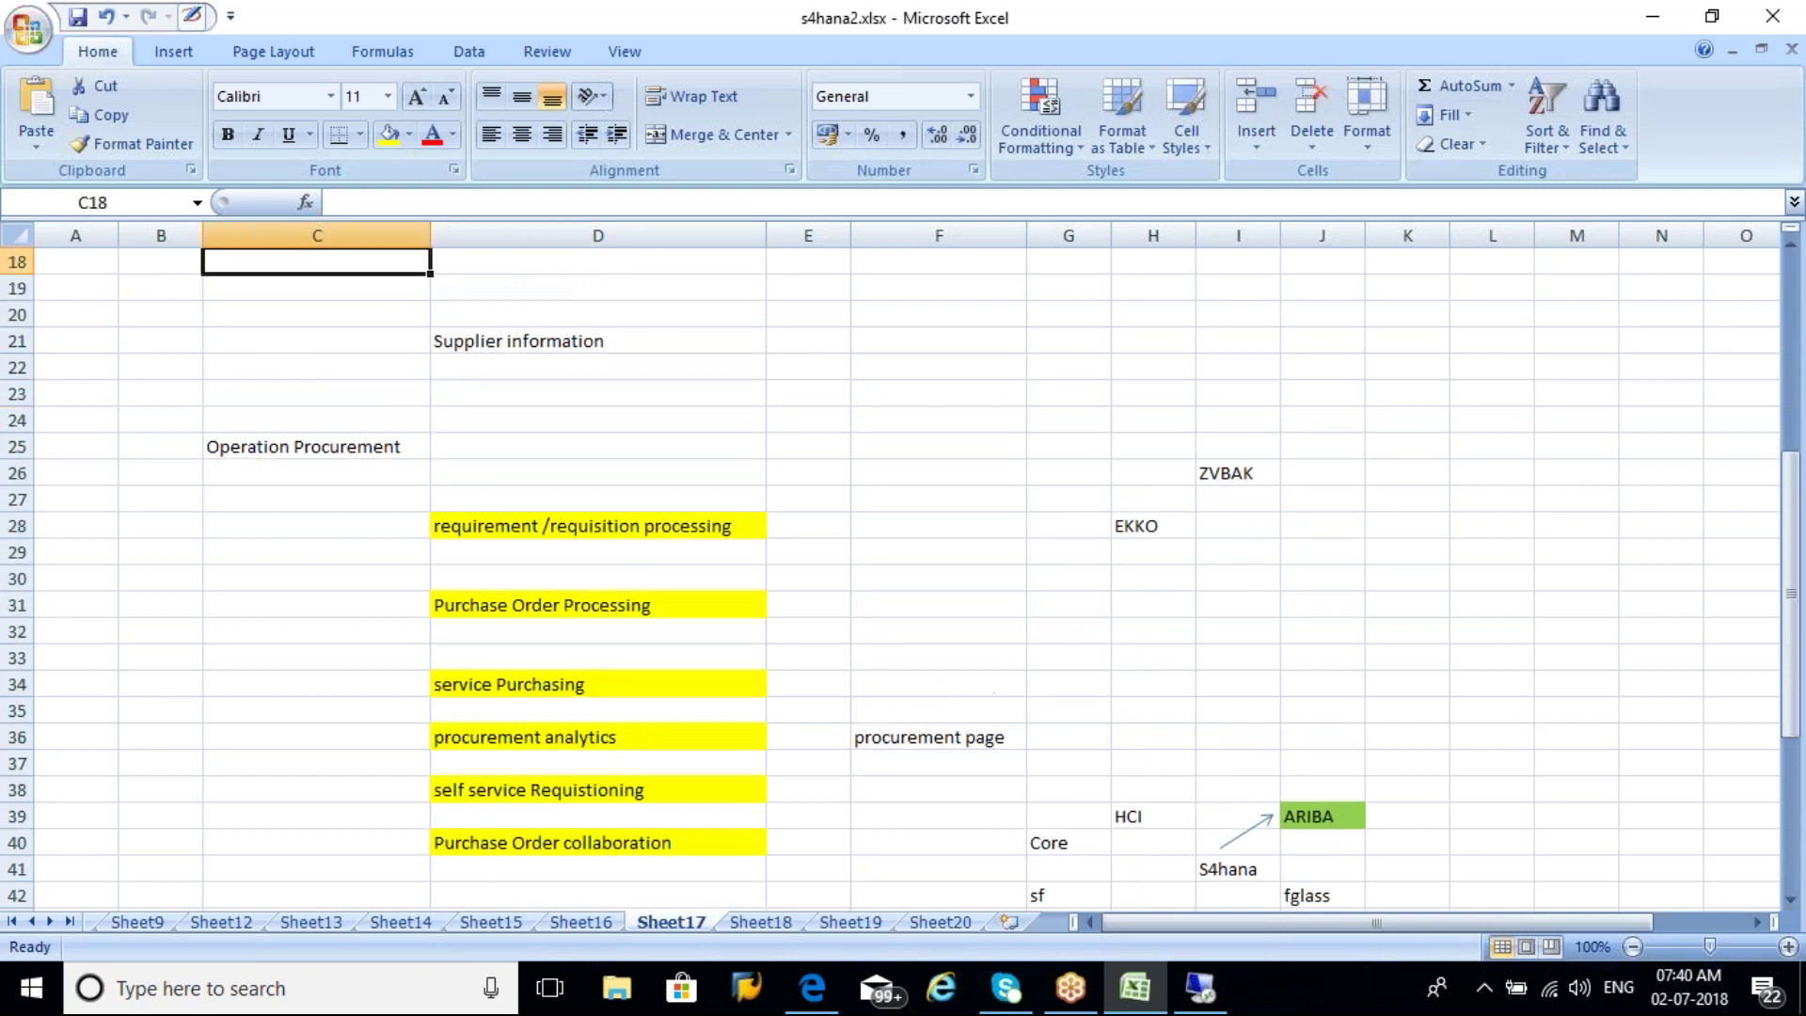
left_click(512, 450)
left_click(509, 526)
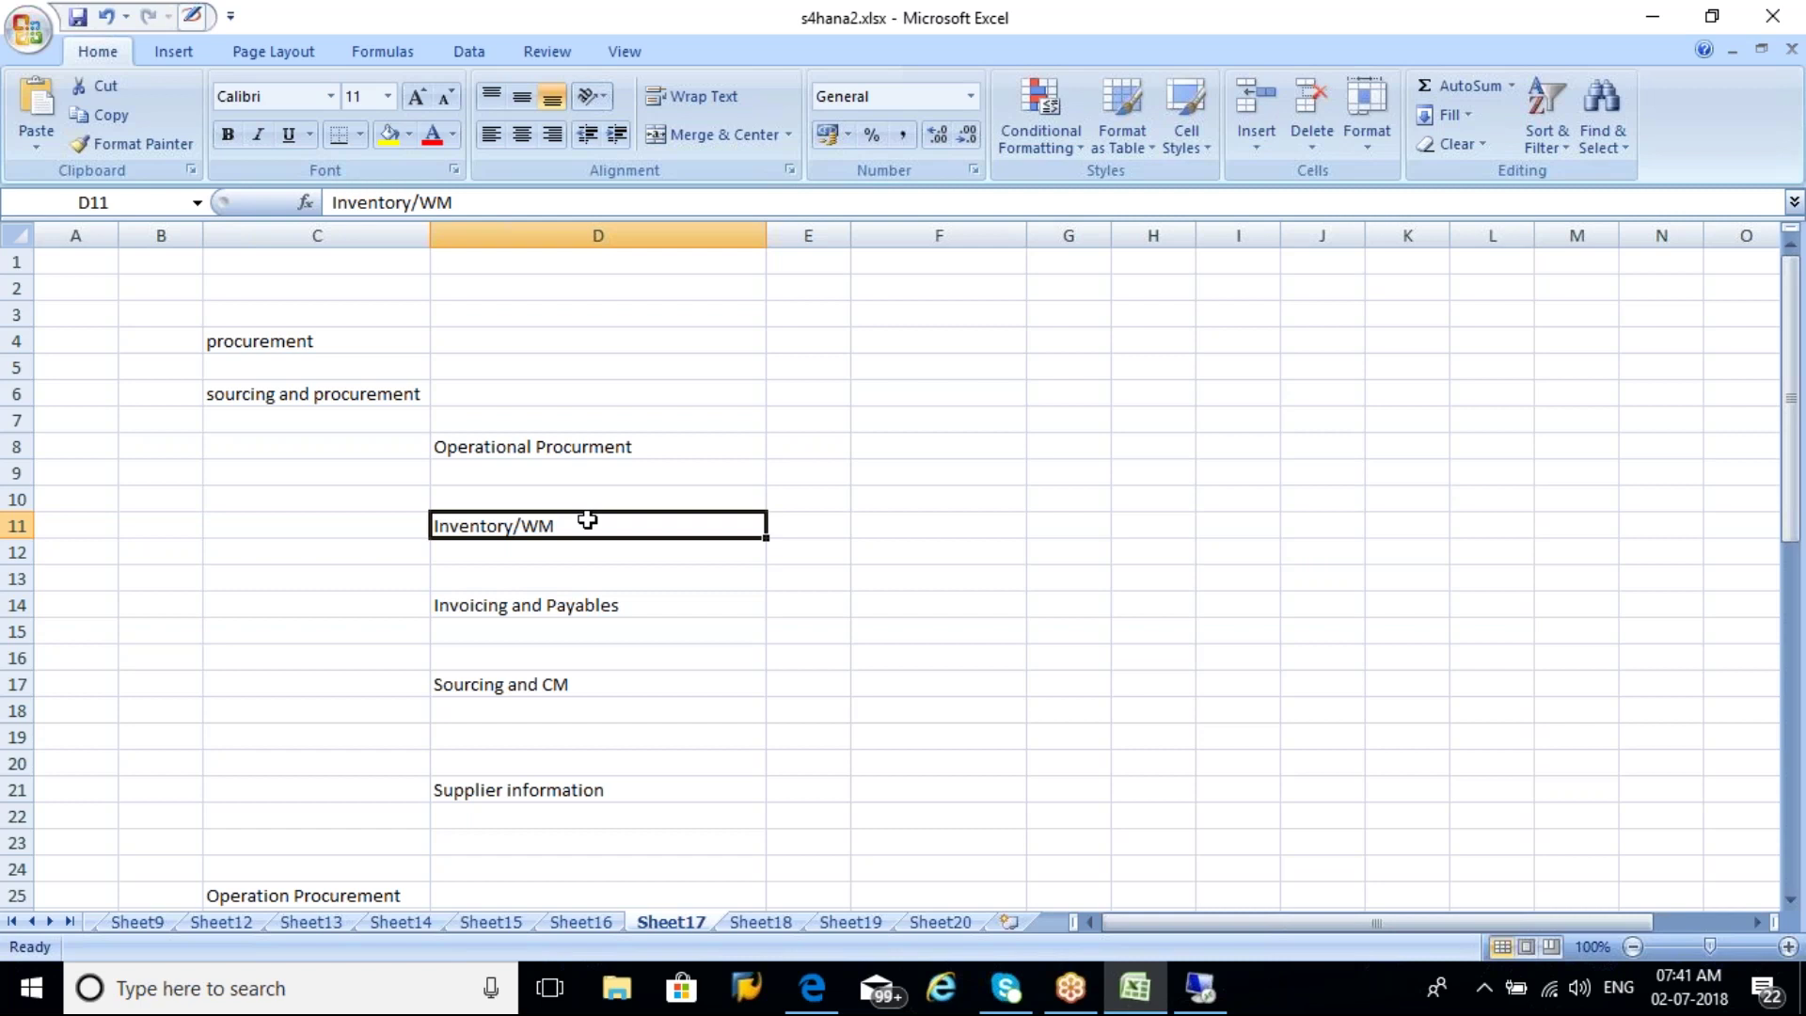
left_click(246, 578)
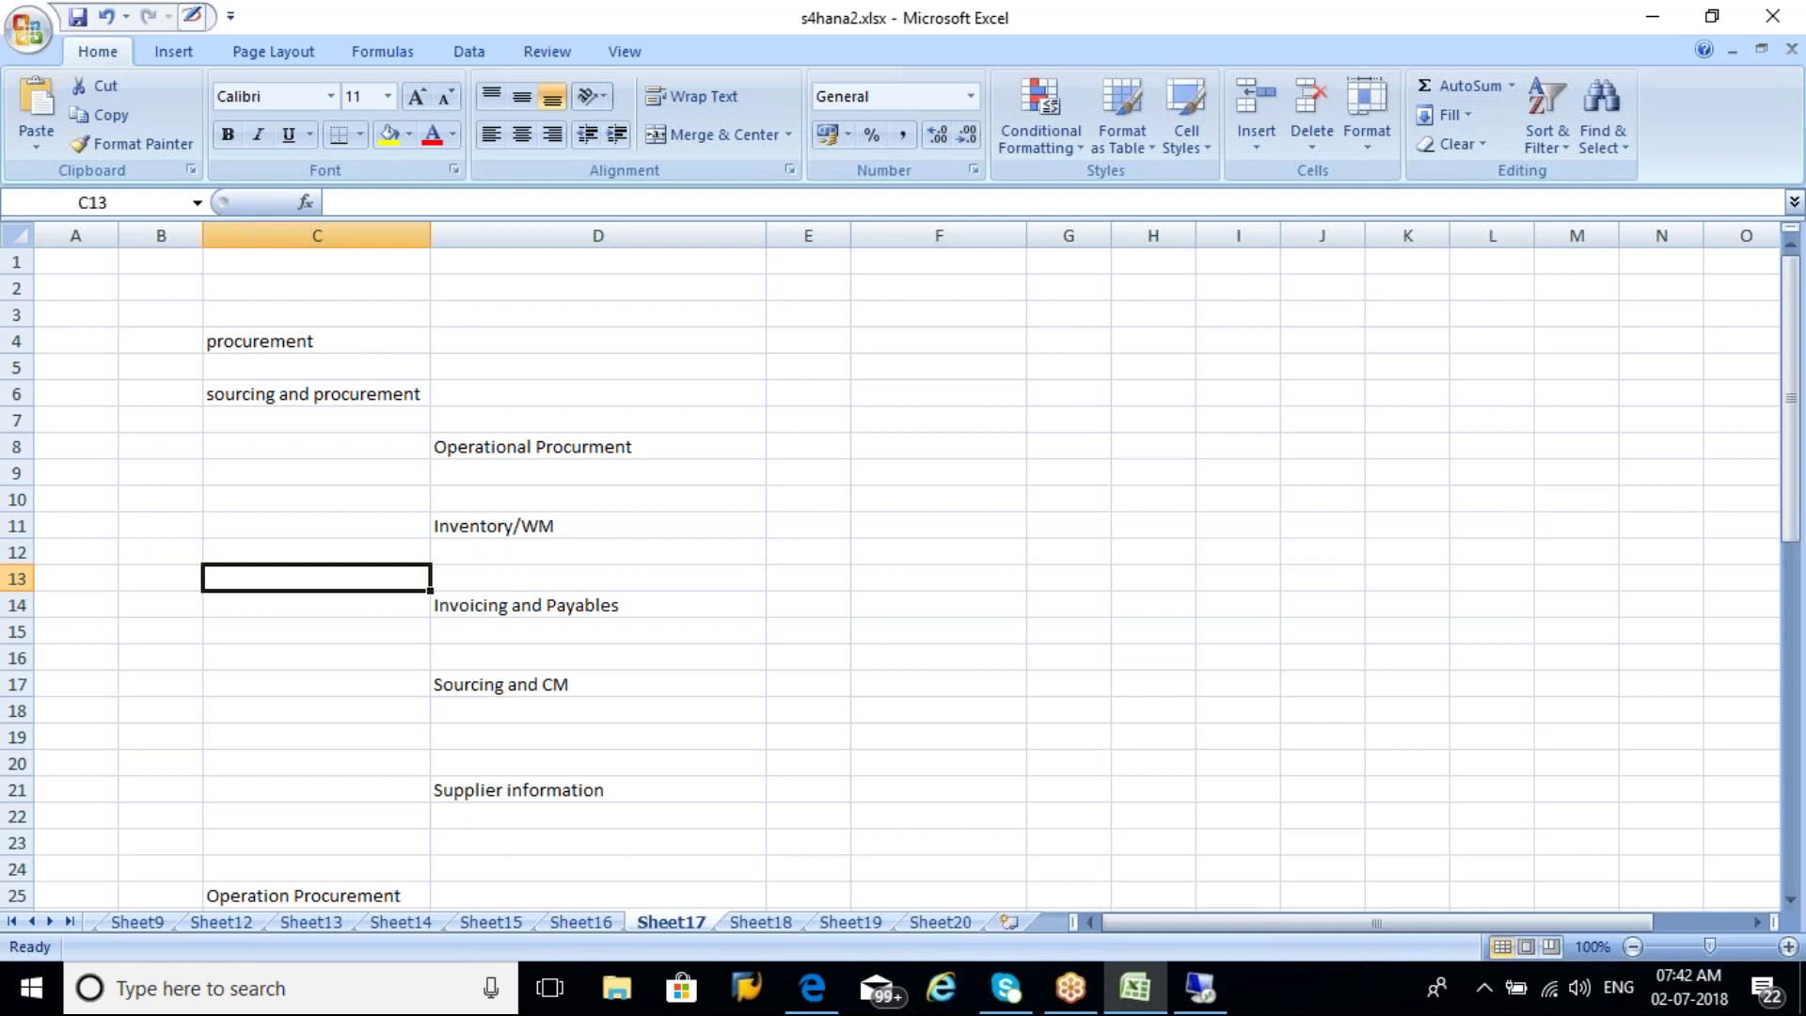
left_click(951, 392)
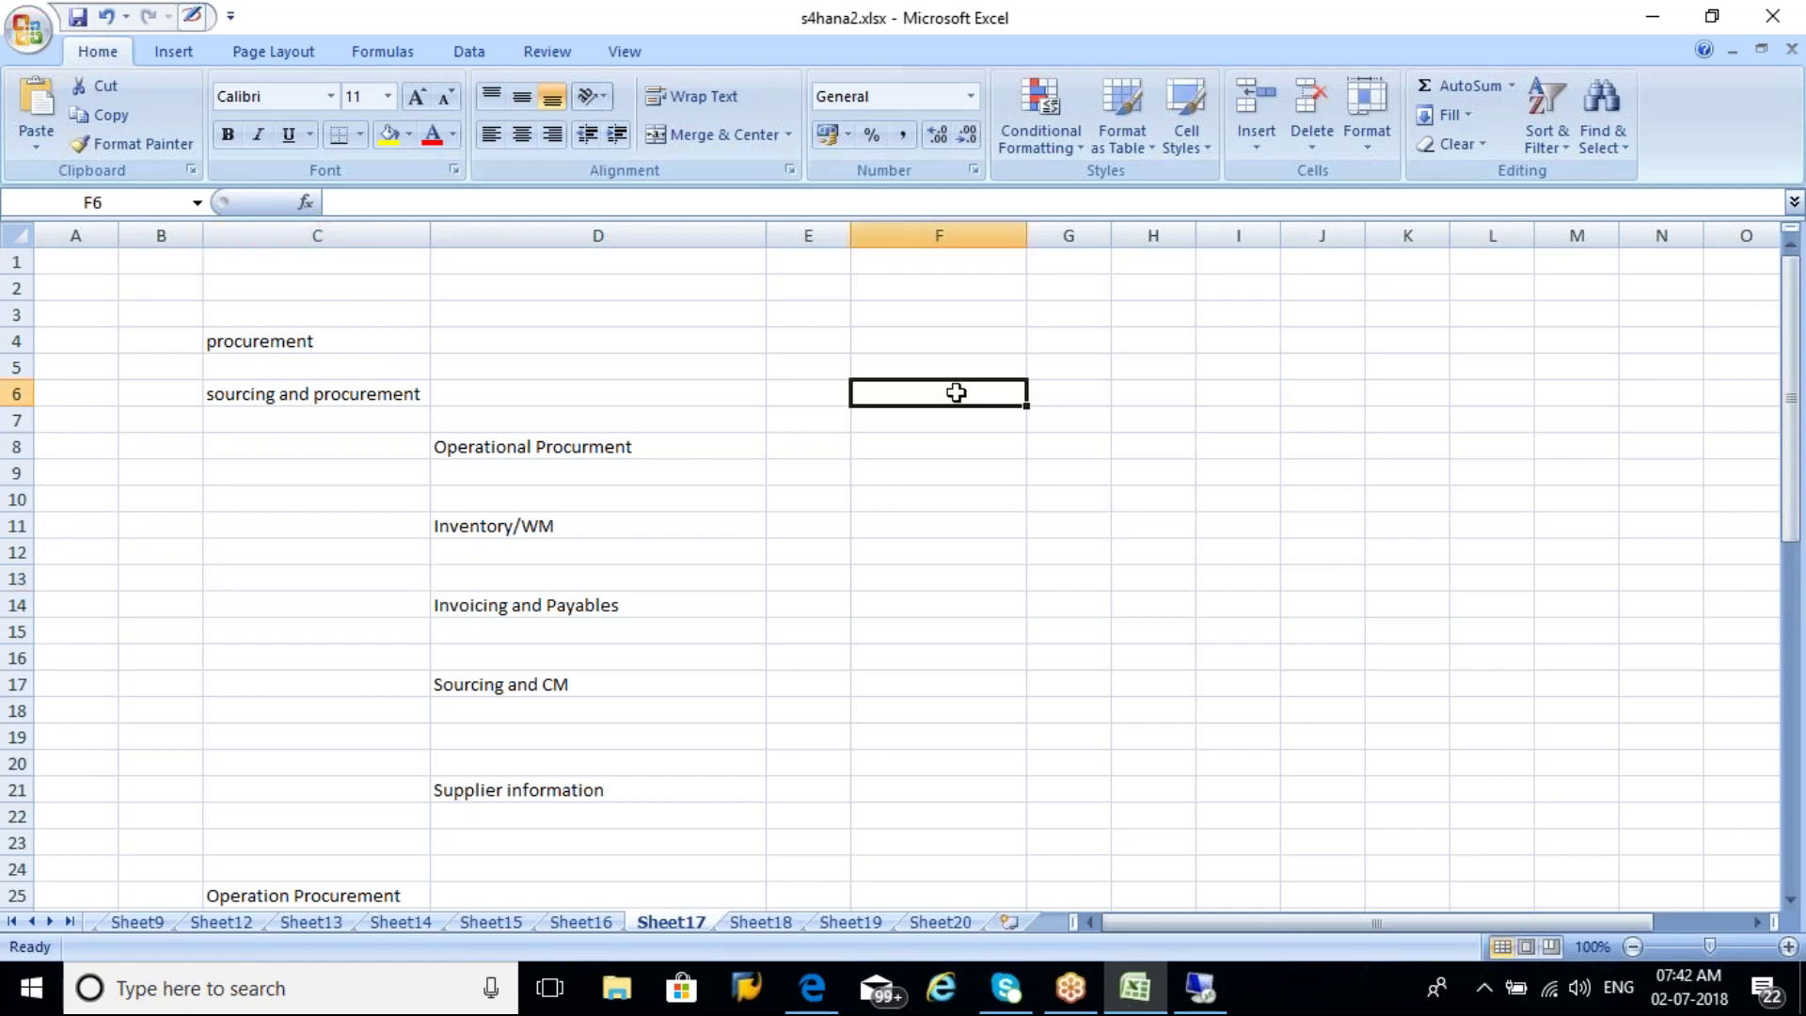
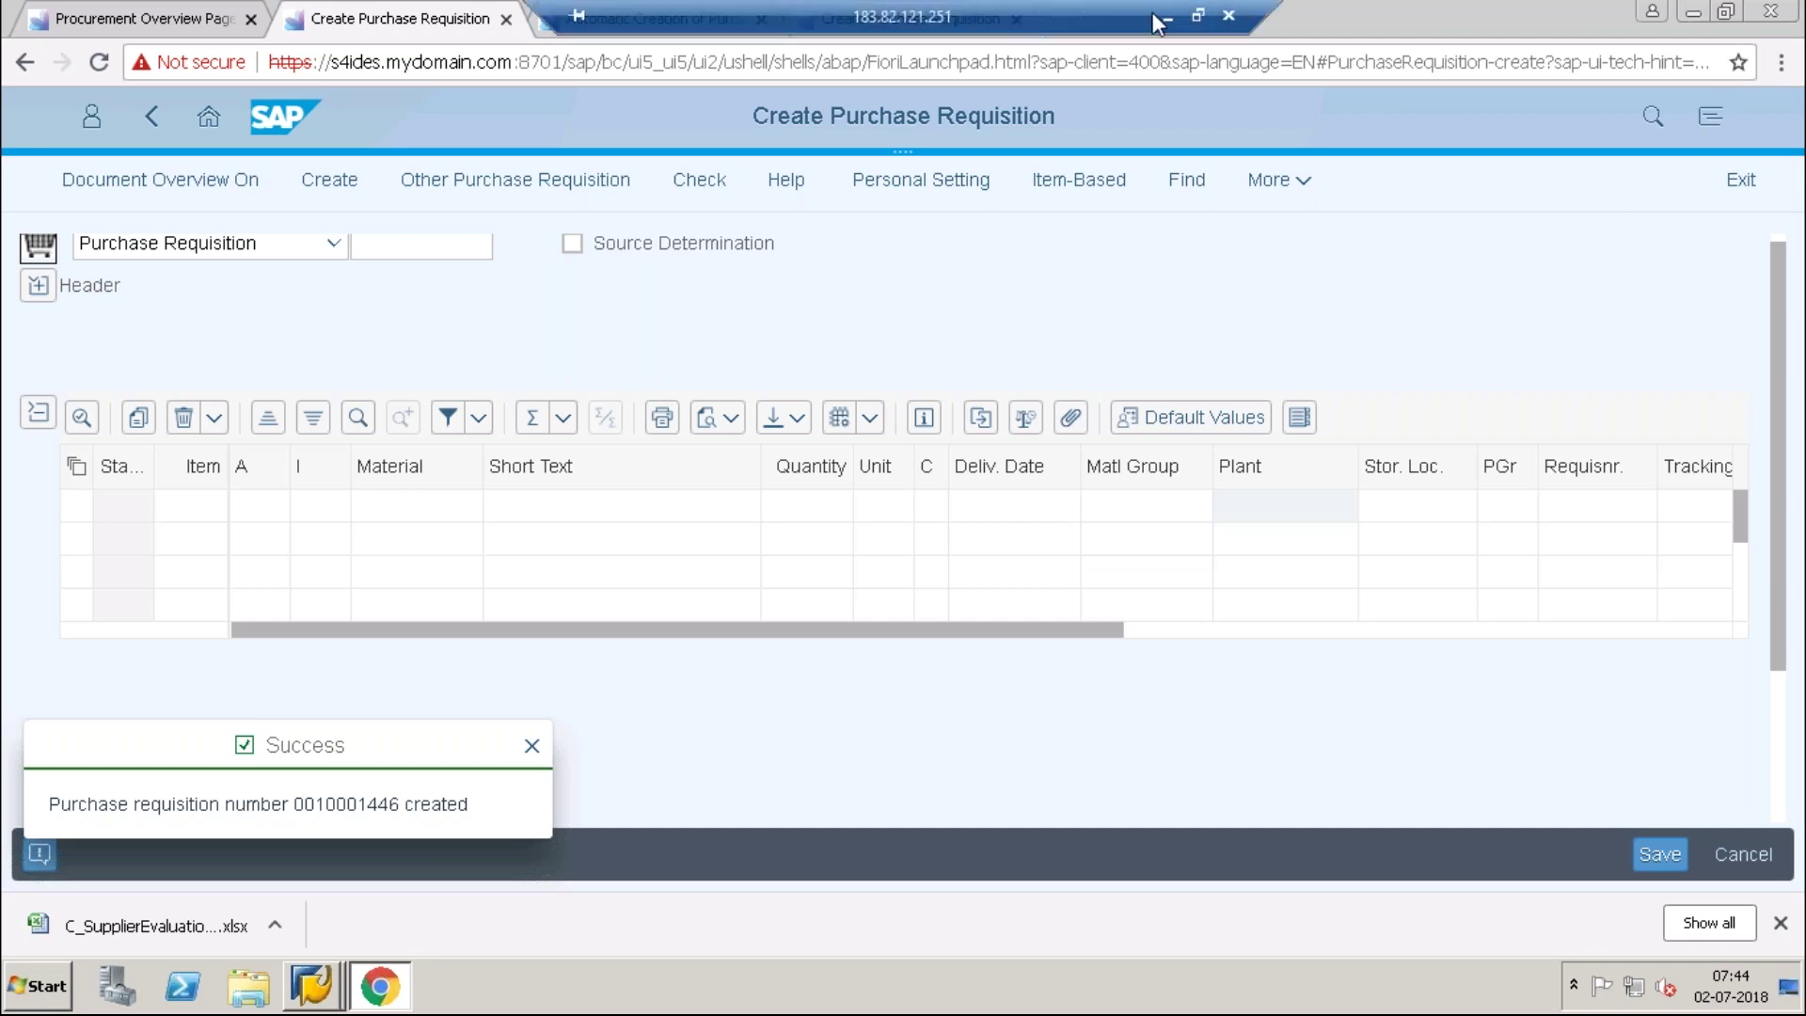
Enter 'screen persona' into cell G4 of the Excel notes sheet, then go back to SAP.
left_click(1163, 17)
left_click(980, 597)
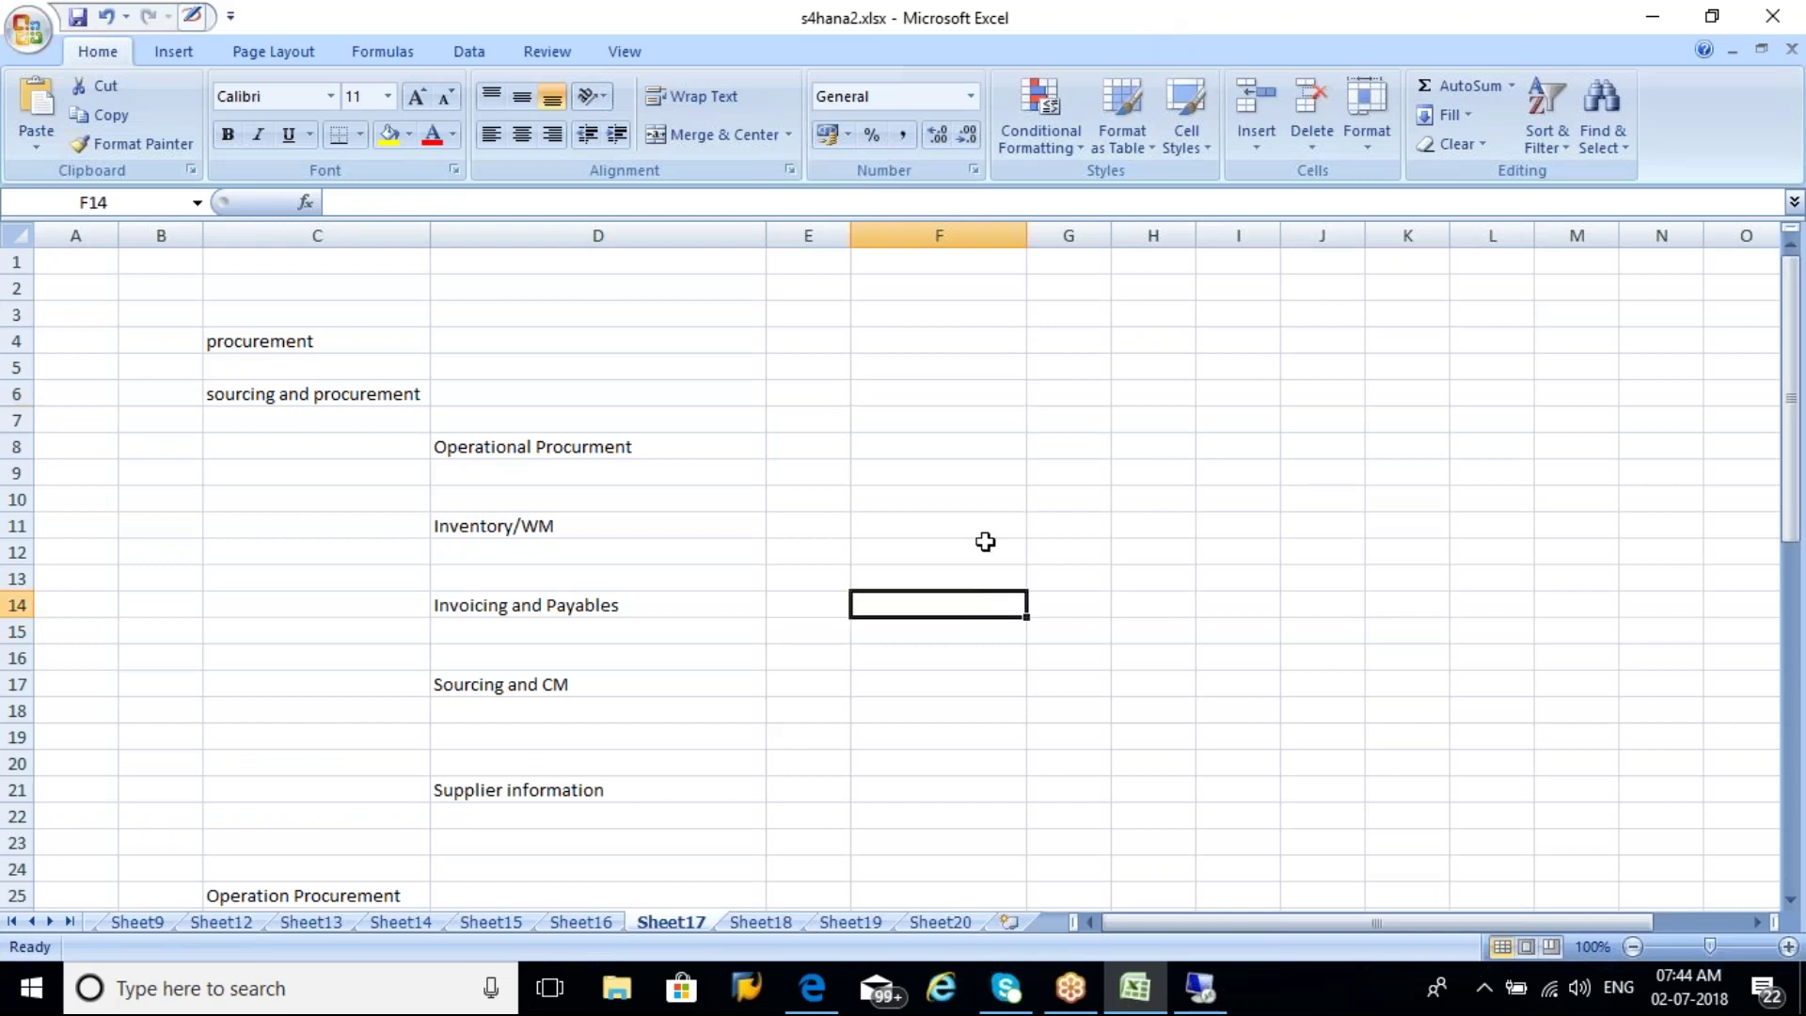
left_click(1089, 339)
type("s")
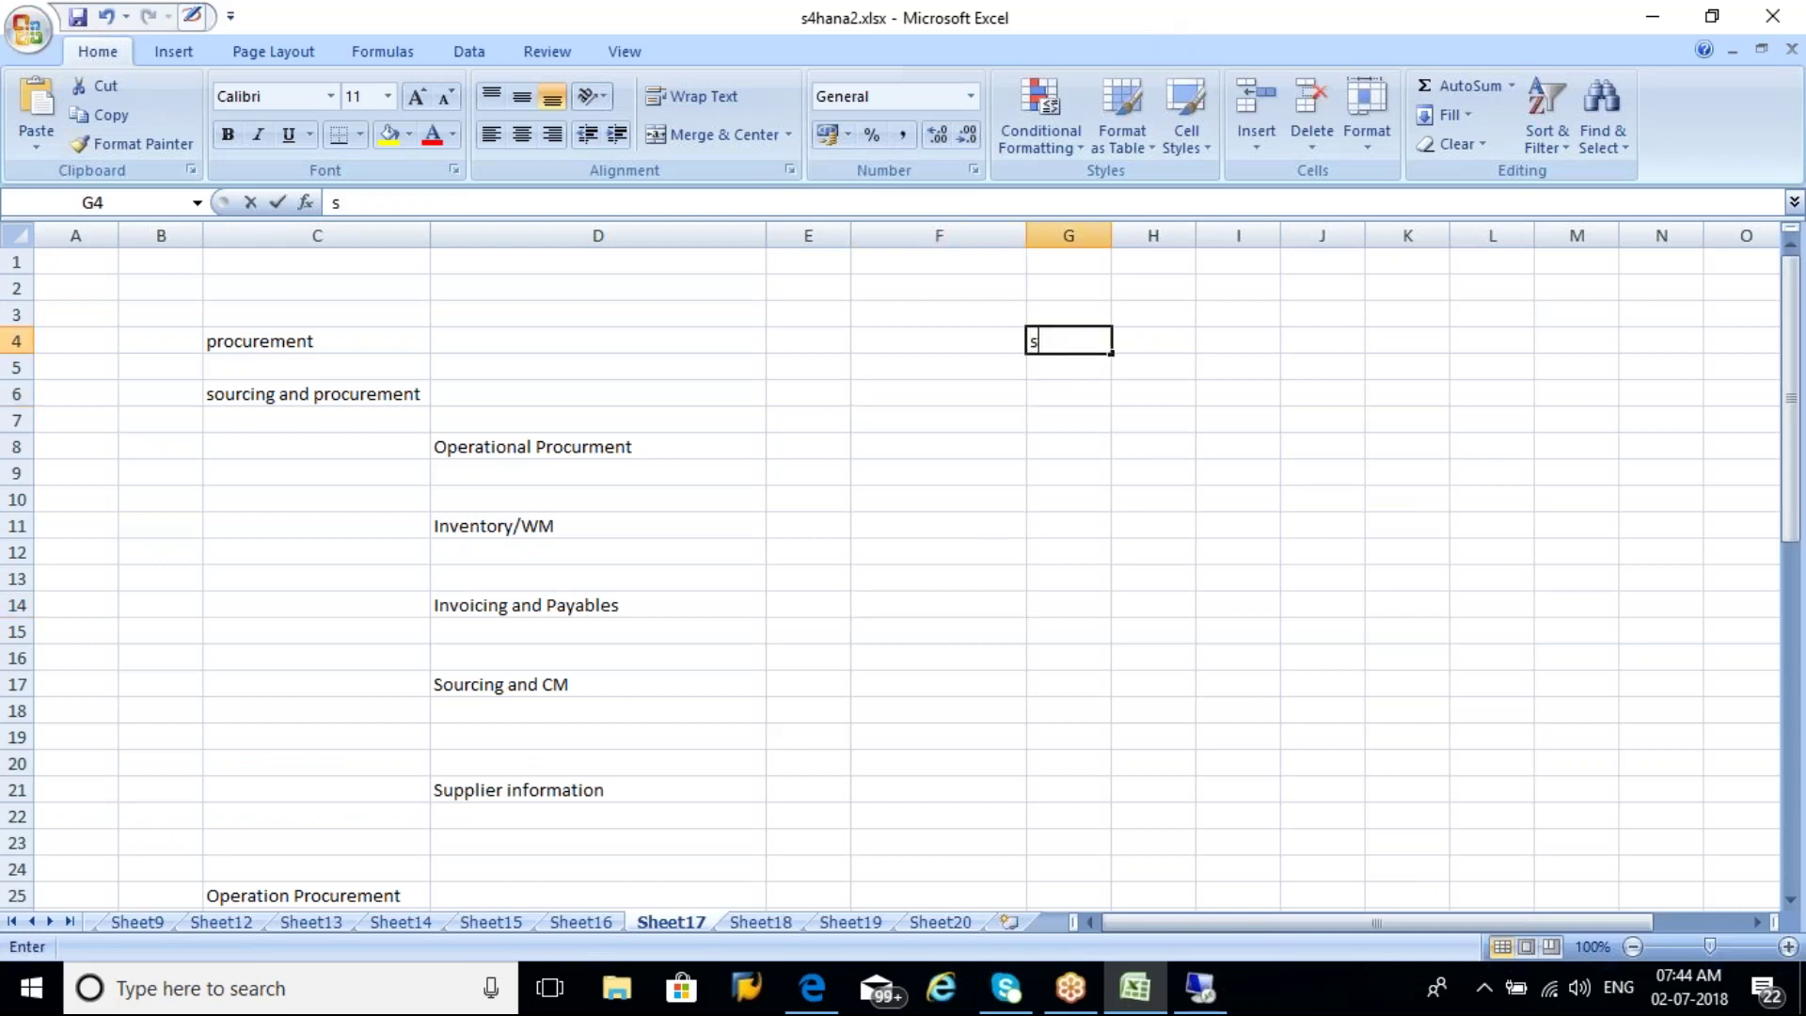
type("creen persona")
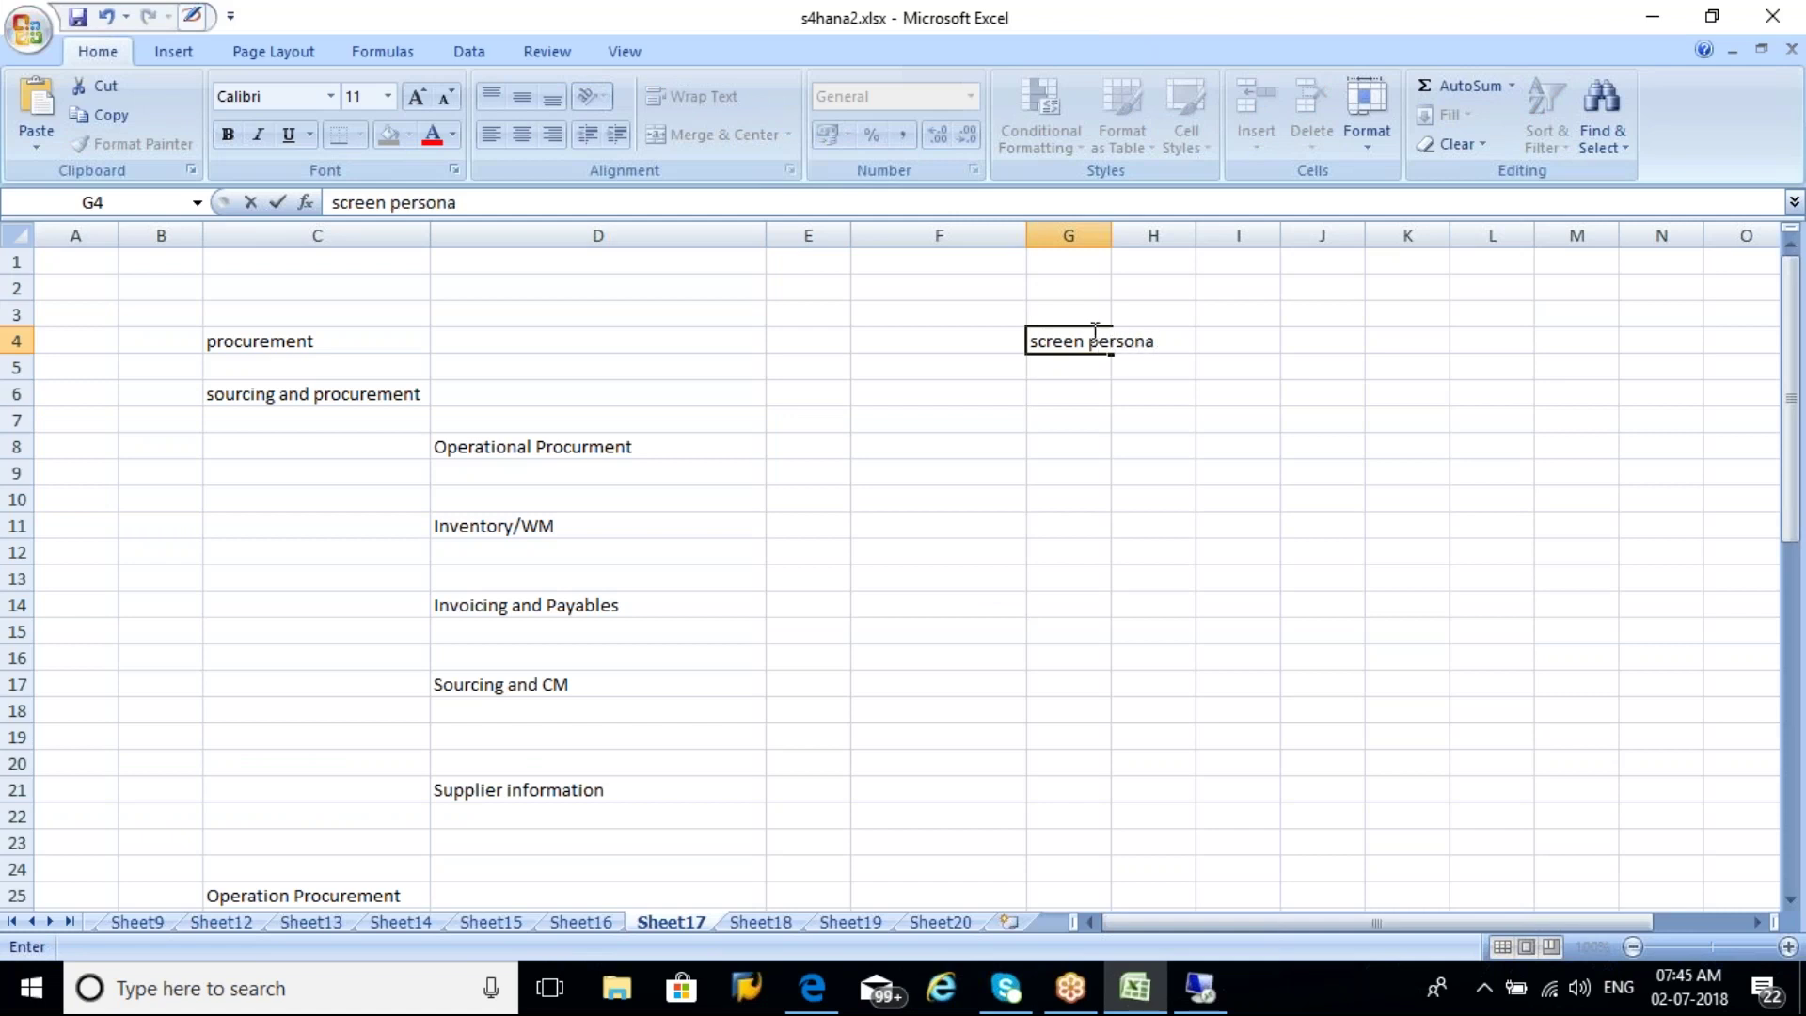
left_click(1087, 386)
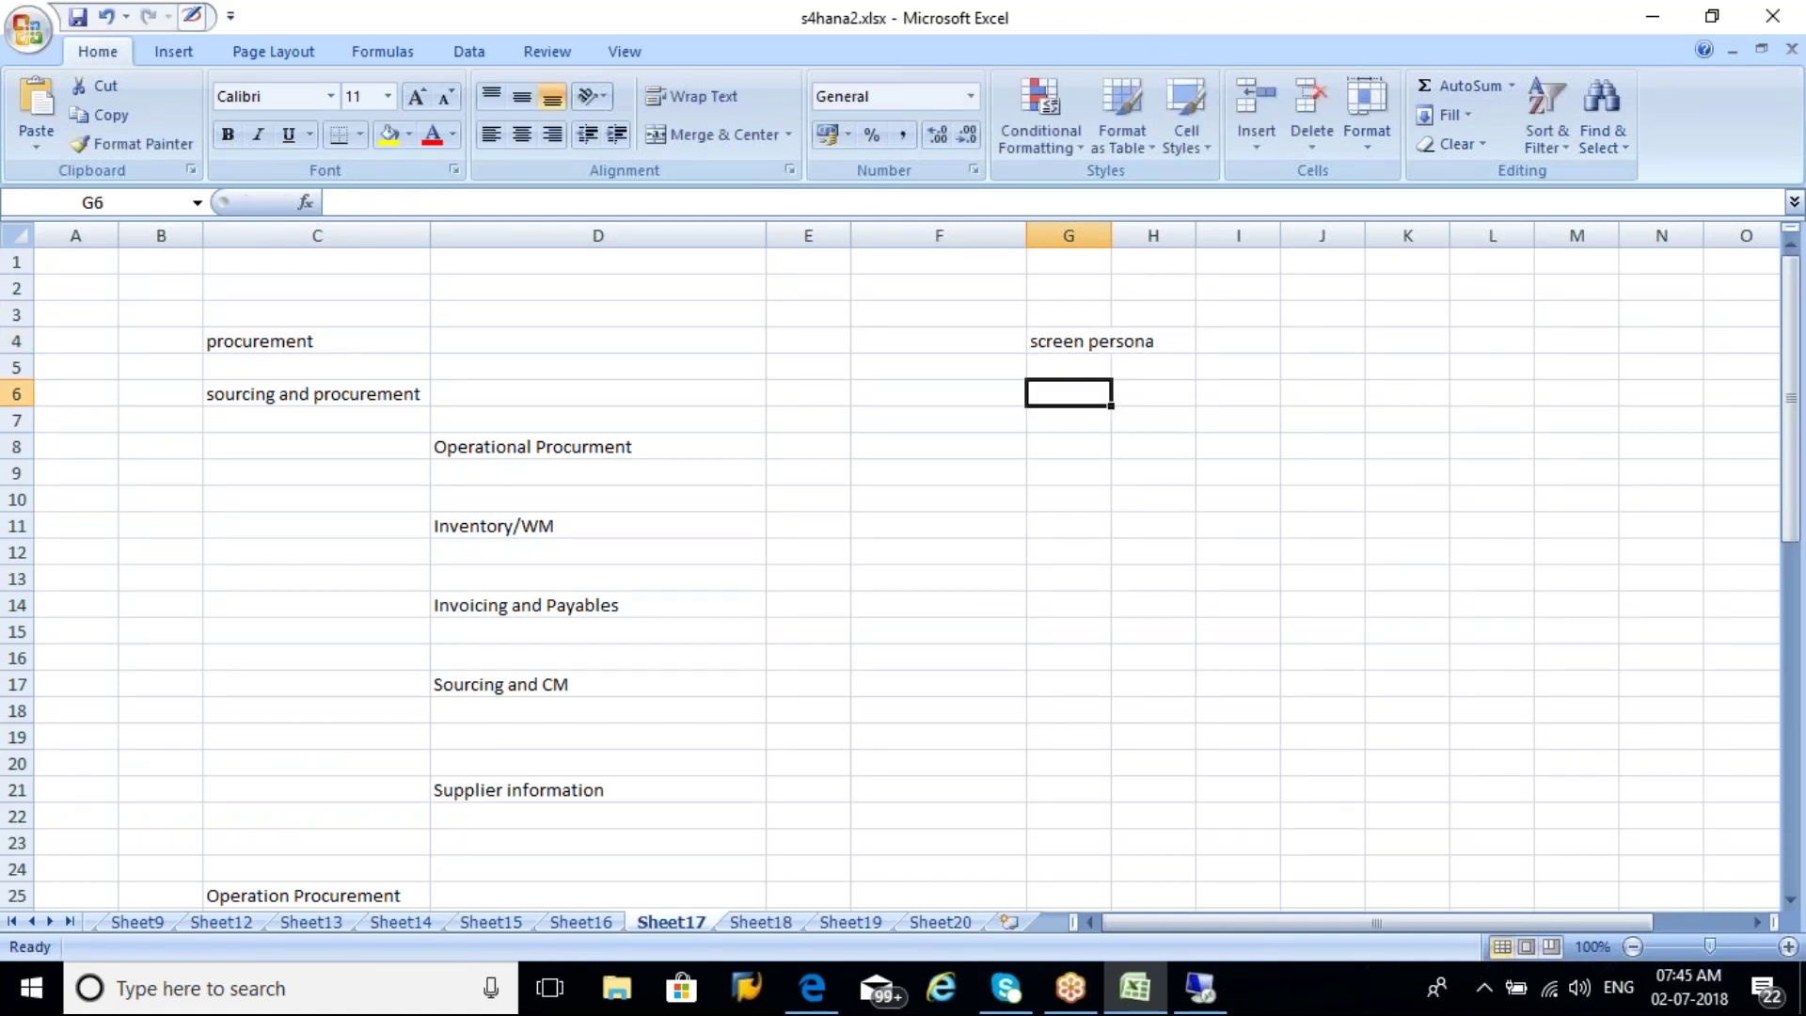
left_click(1068, 341)
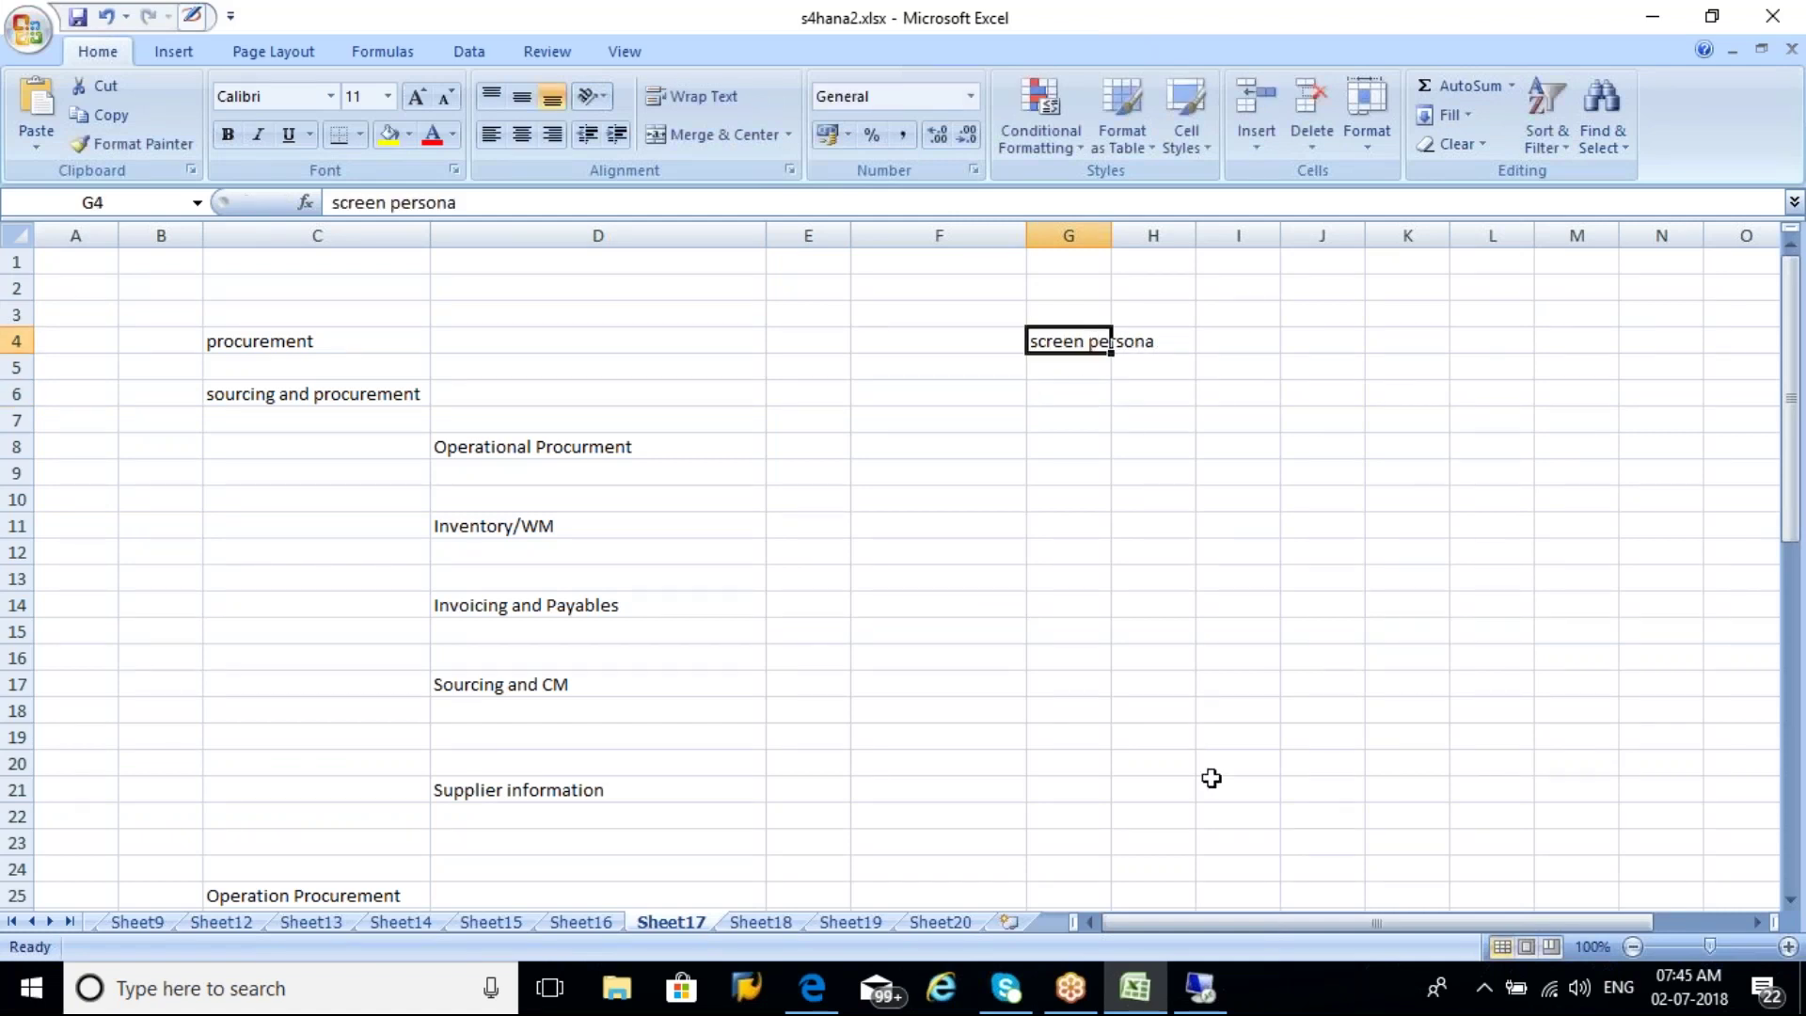
left_click(1199, 987)
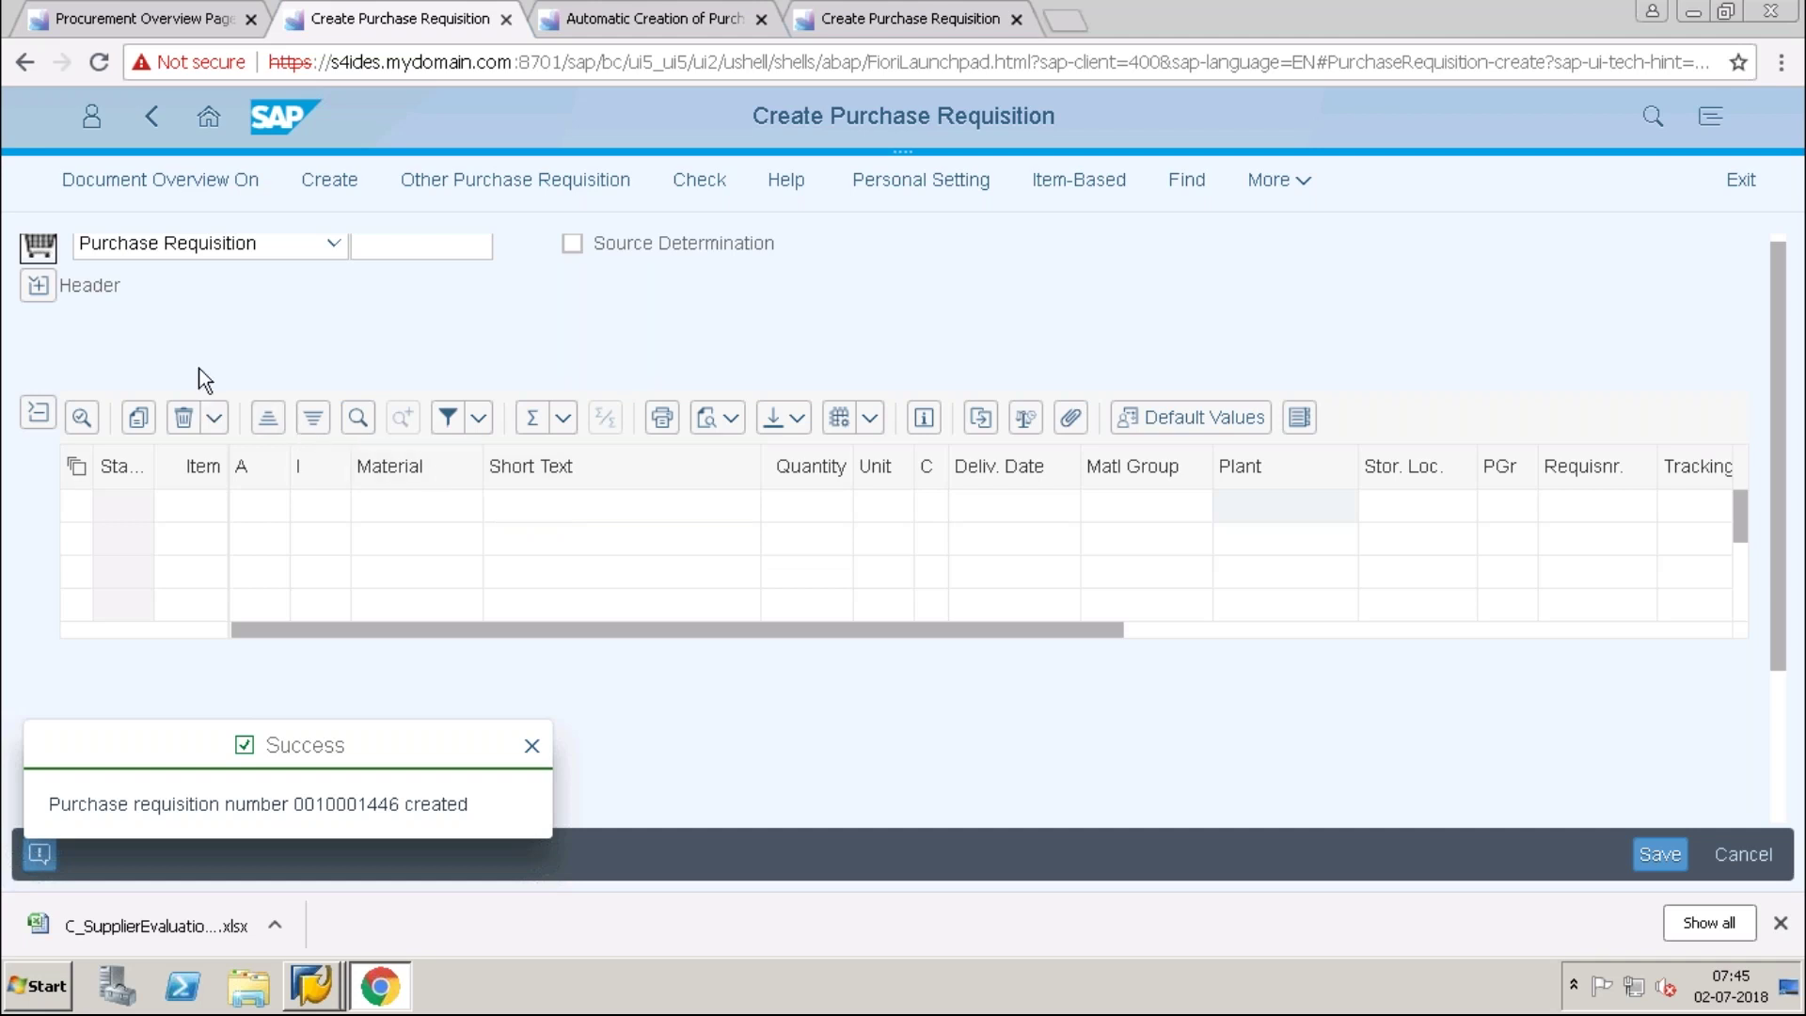
Browse the item table from Vendor through MPN material back to Short Text, Material and Quantity.
left_click(1446, 632)
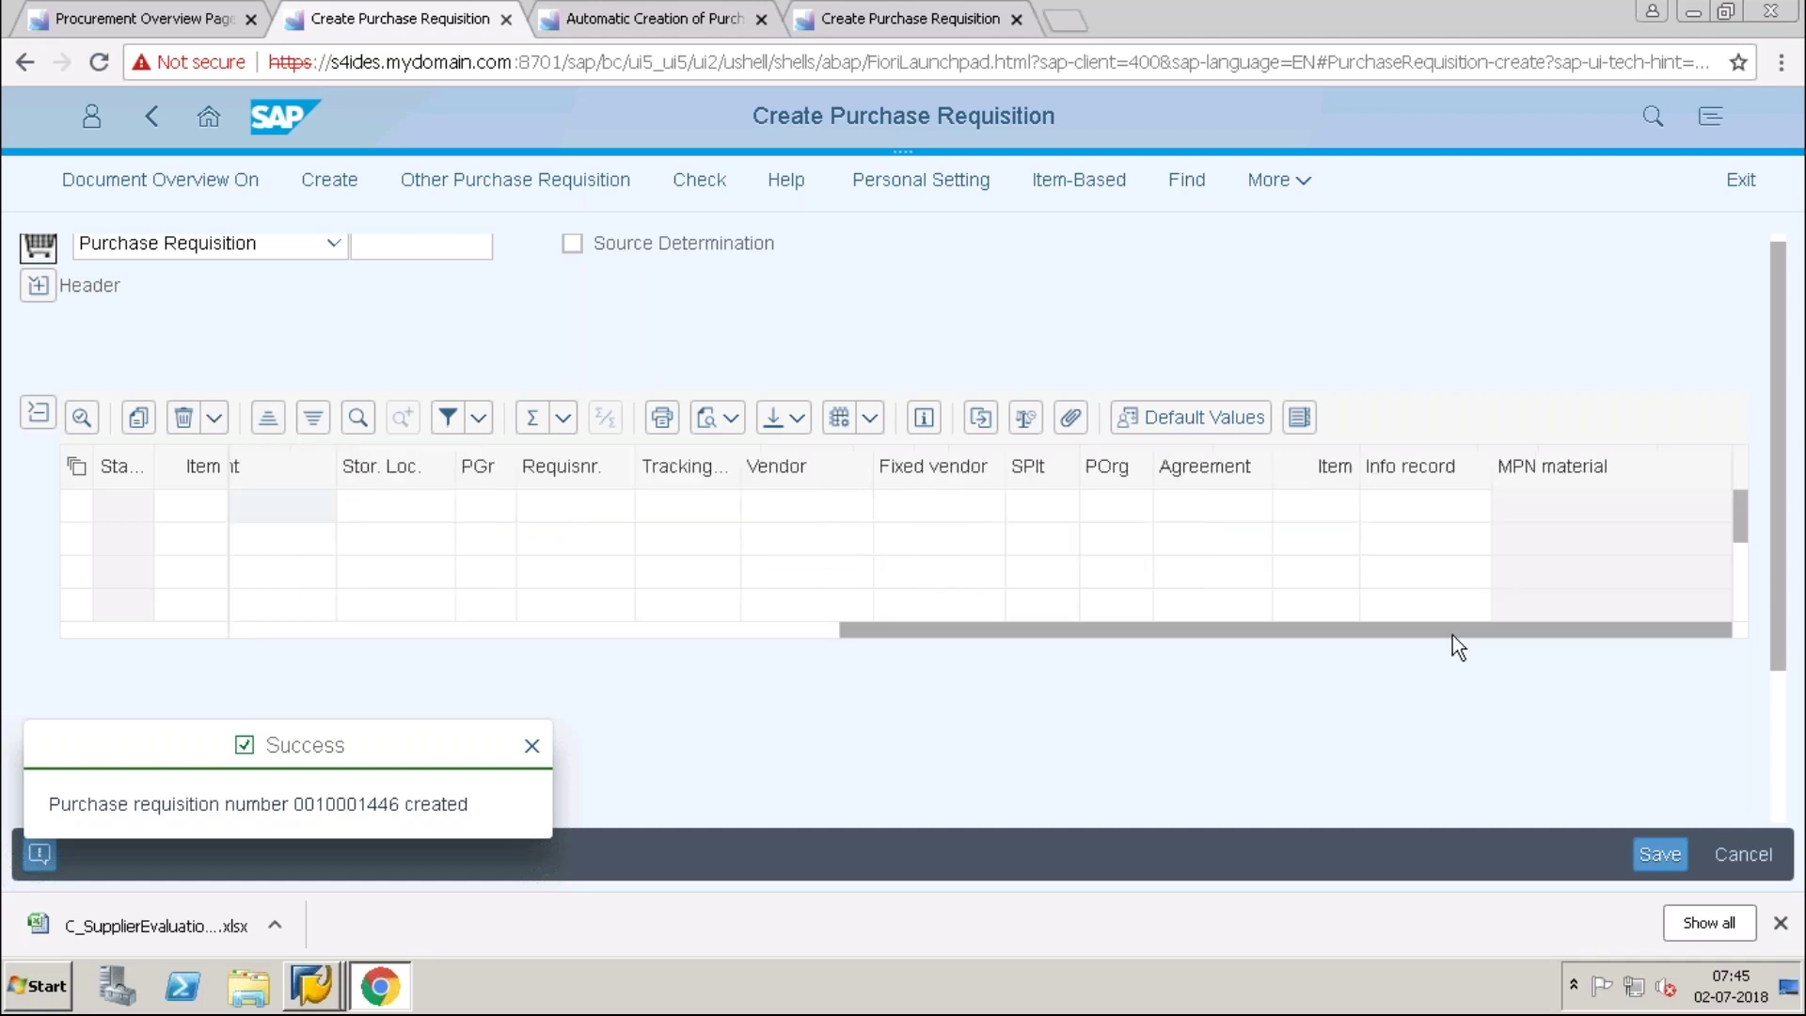
left_click(1390, 506)
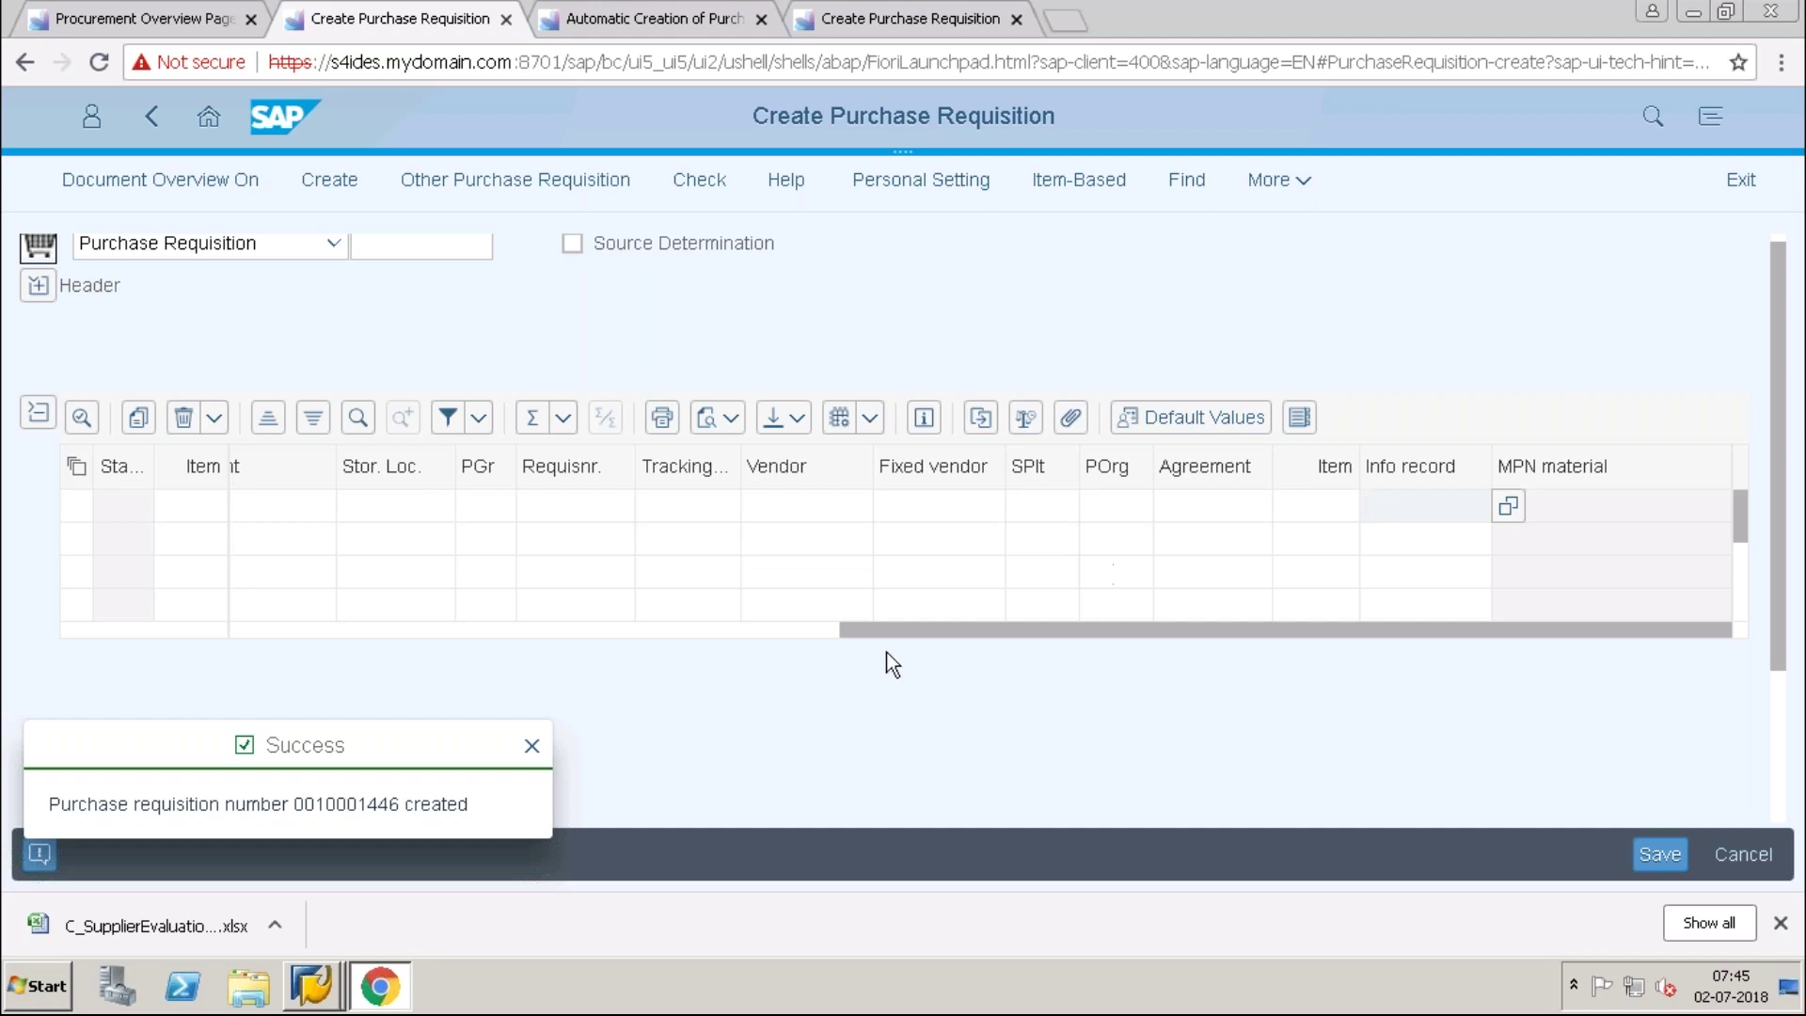
left_click(652, 630)
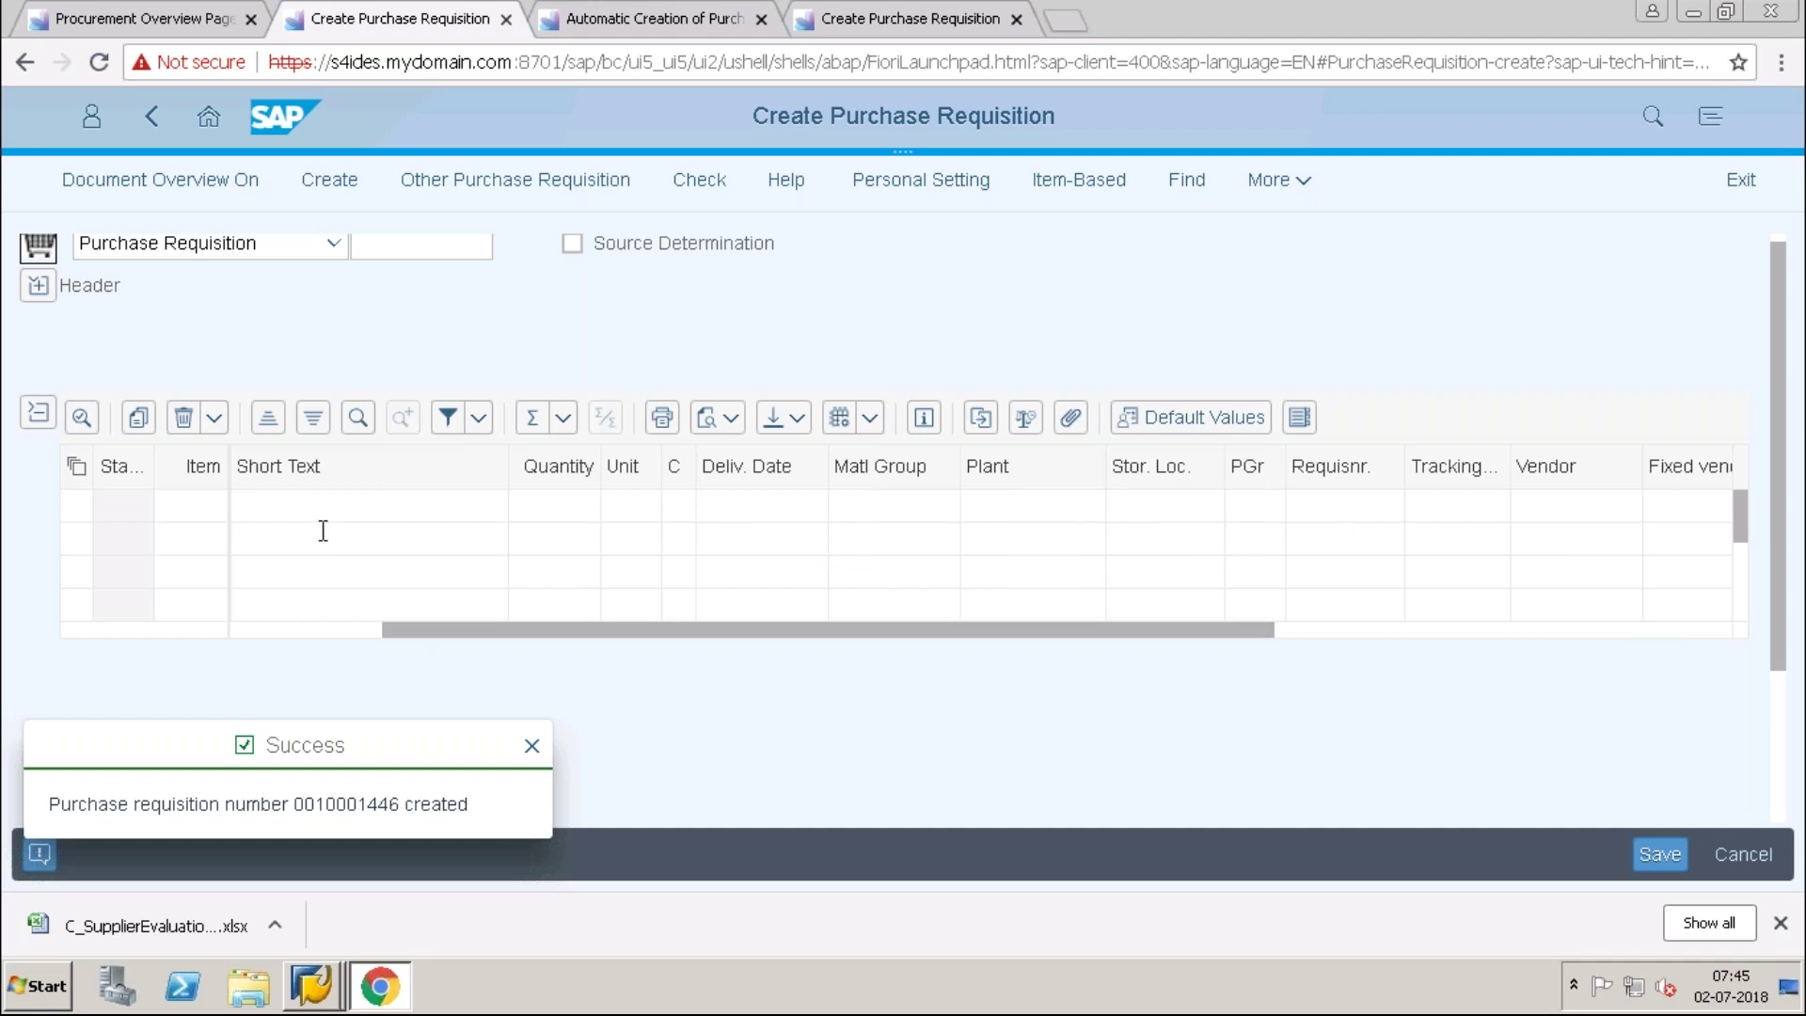
left_click(401, 610)
left_click(292, 632)
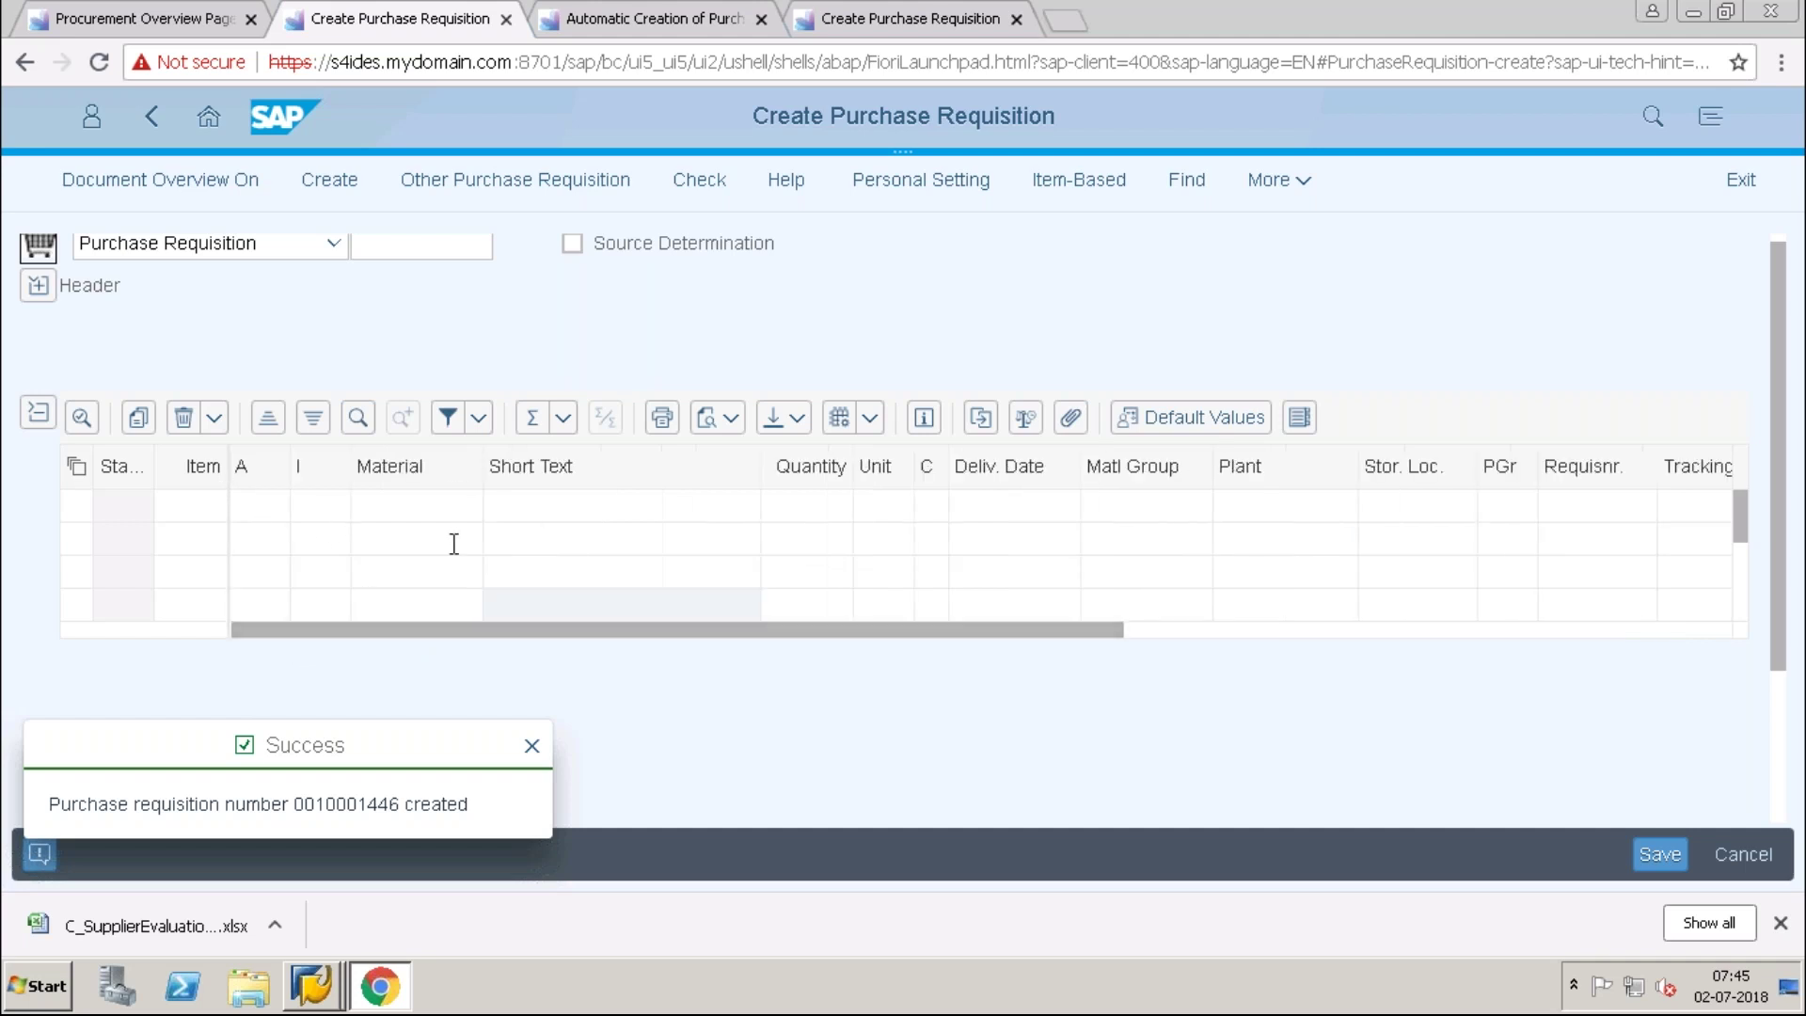
left_click(401, 509)
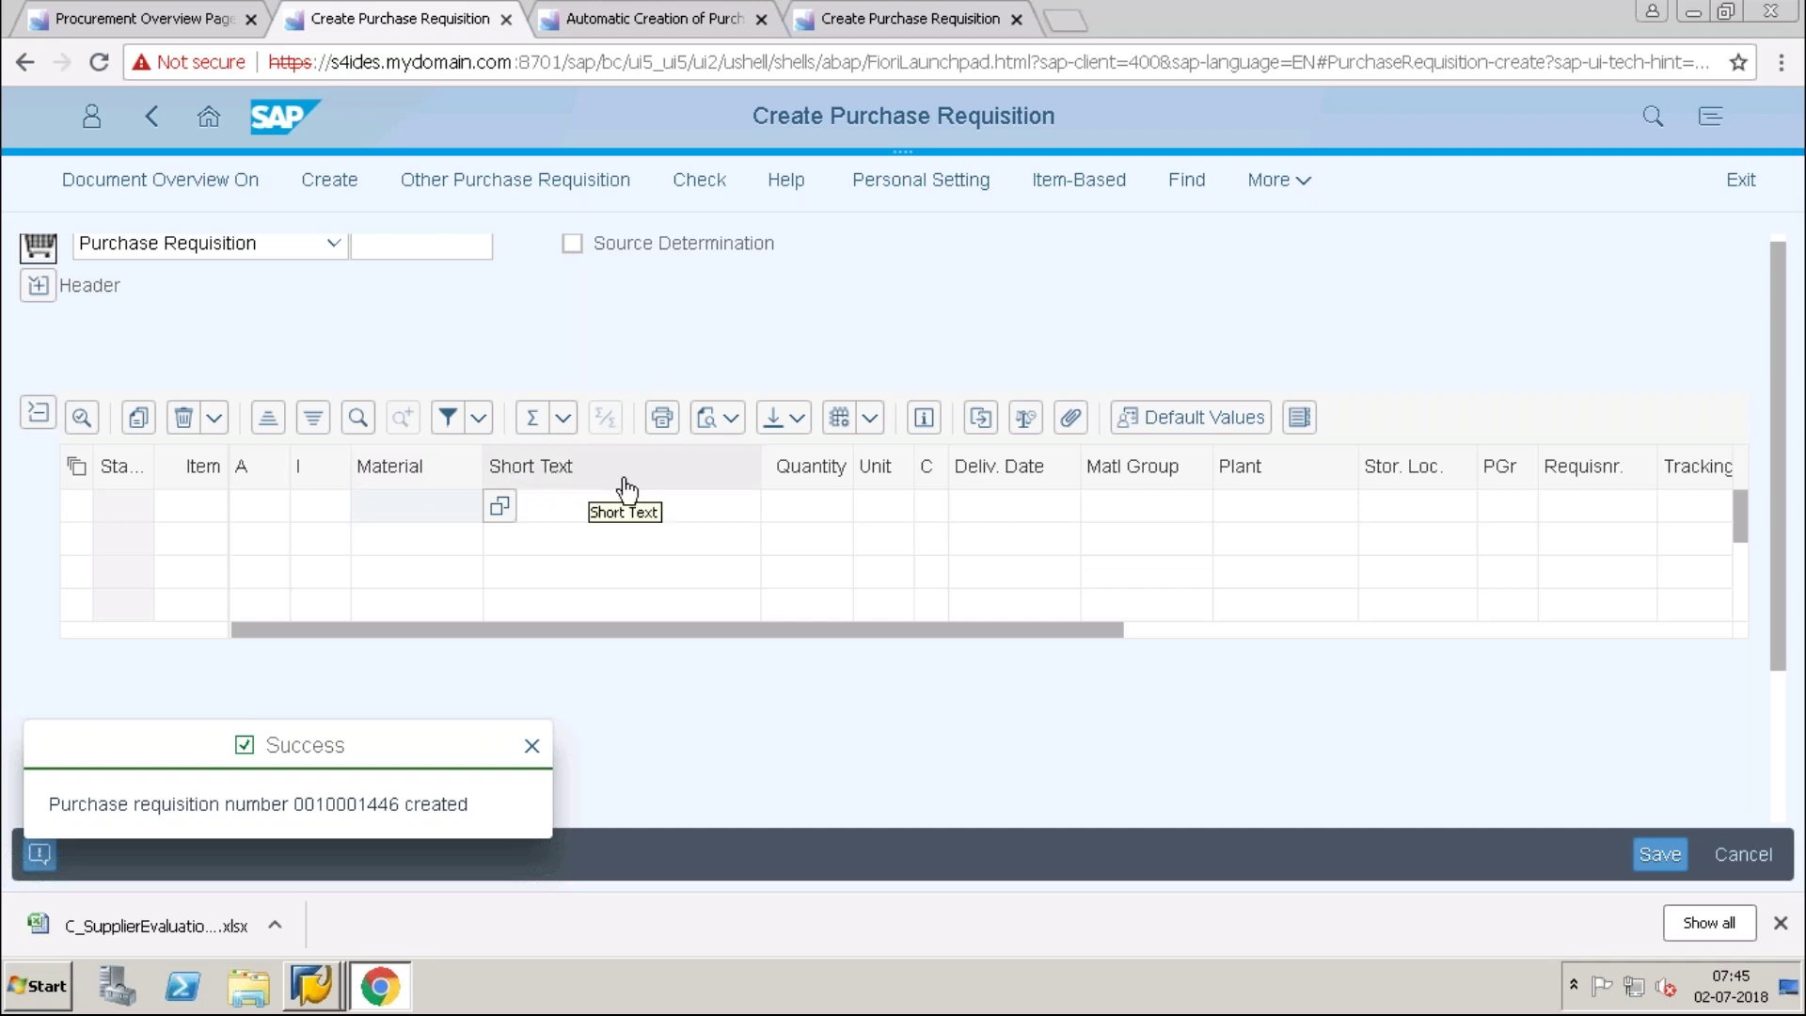
left_click(834, 504)
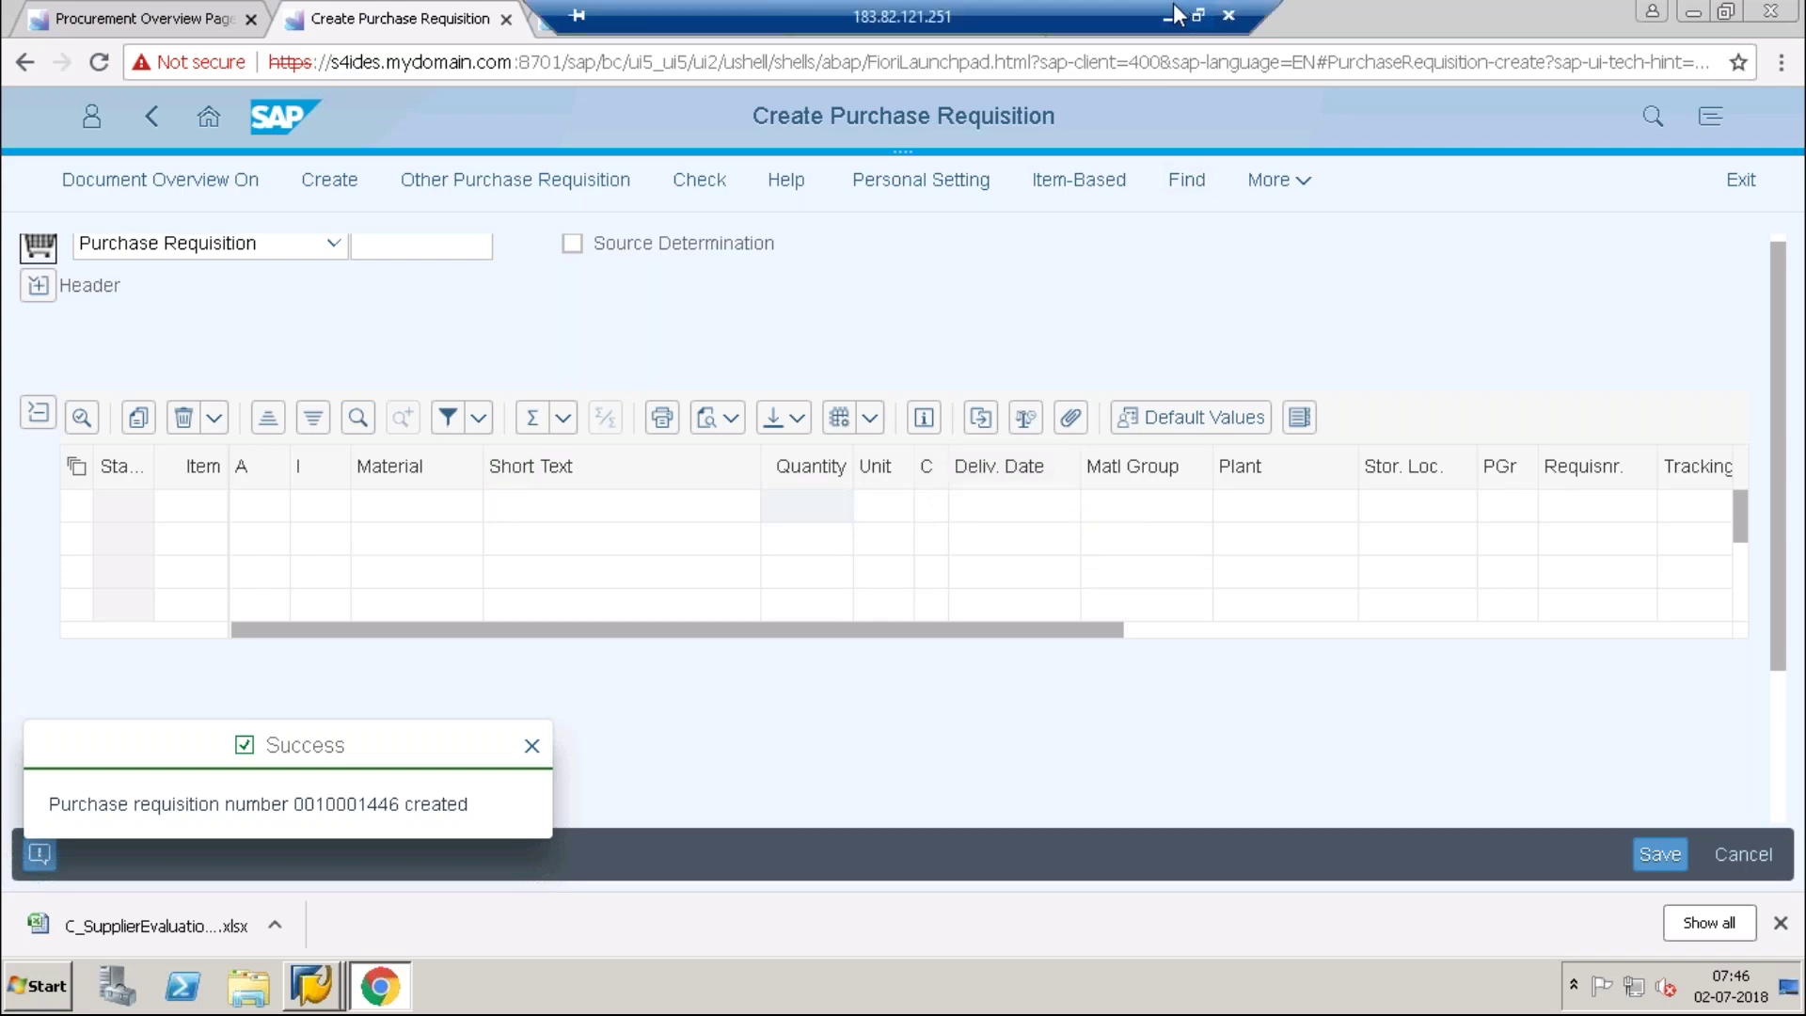
Widen Excel column G so the 'screen persona' note fits fully.
left_click(1168, 16)
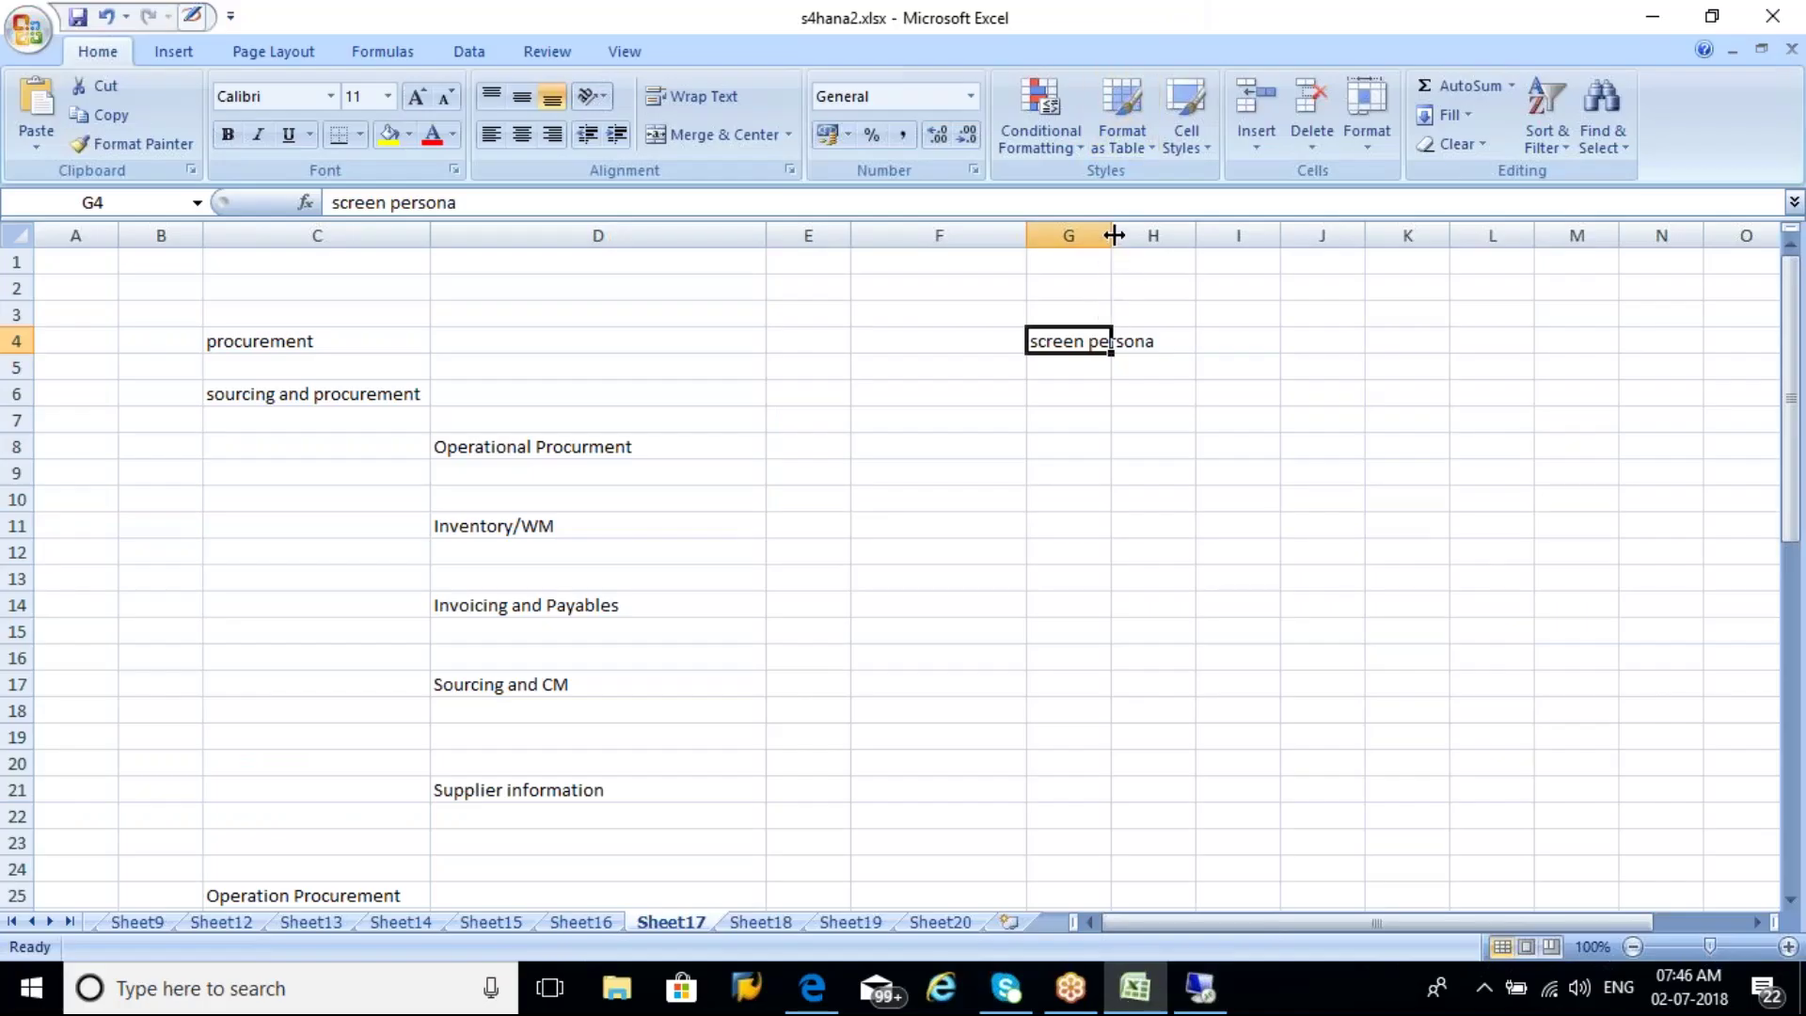
left_click_drag(1114, 238, 1171, 237)
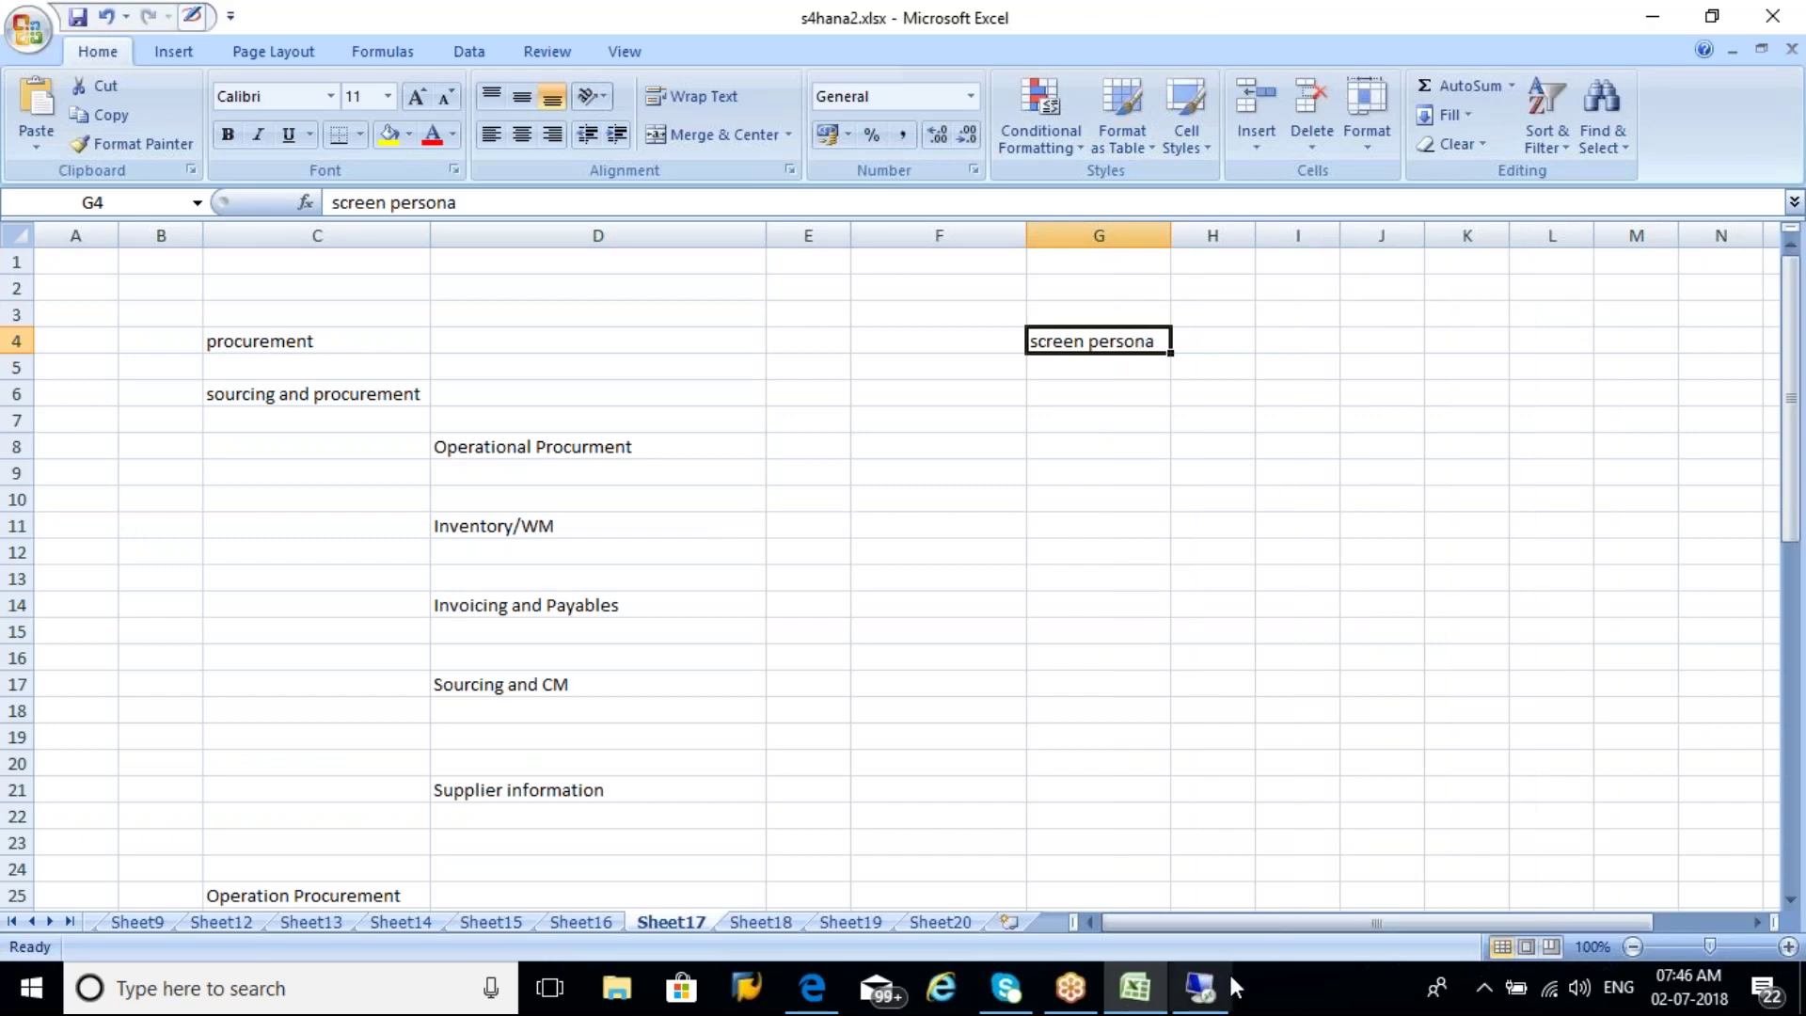
left_click(1200, 988)
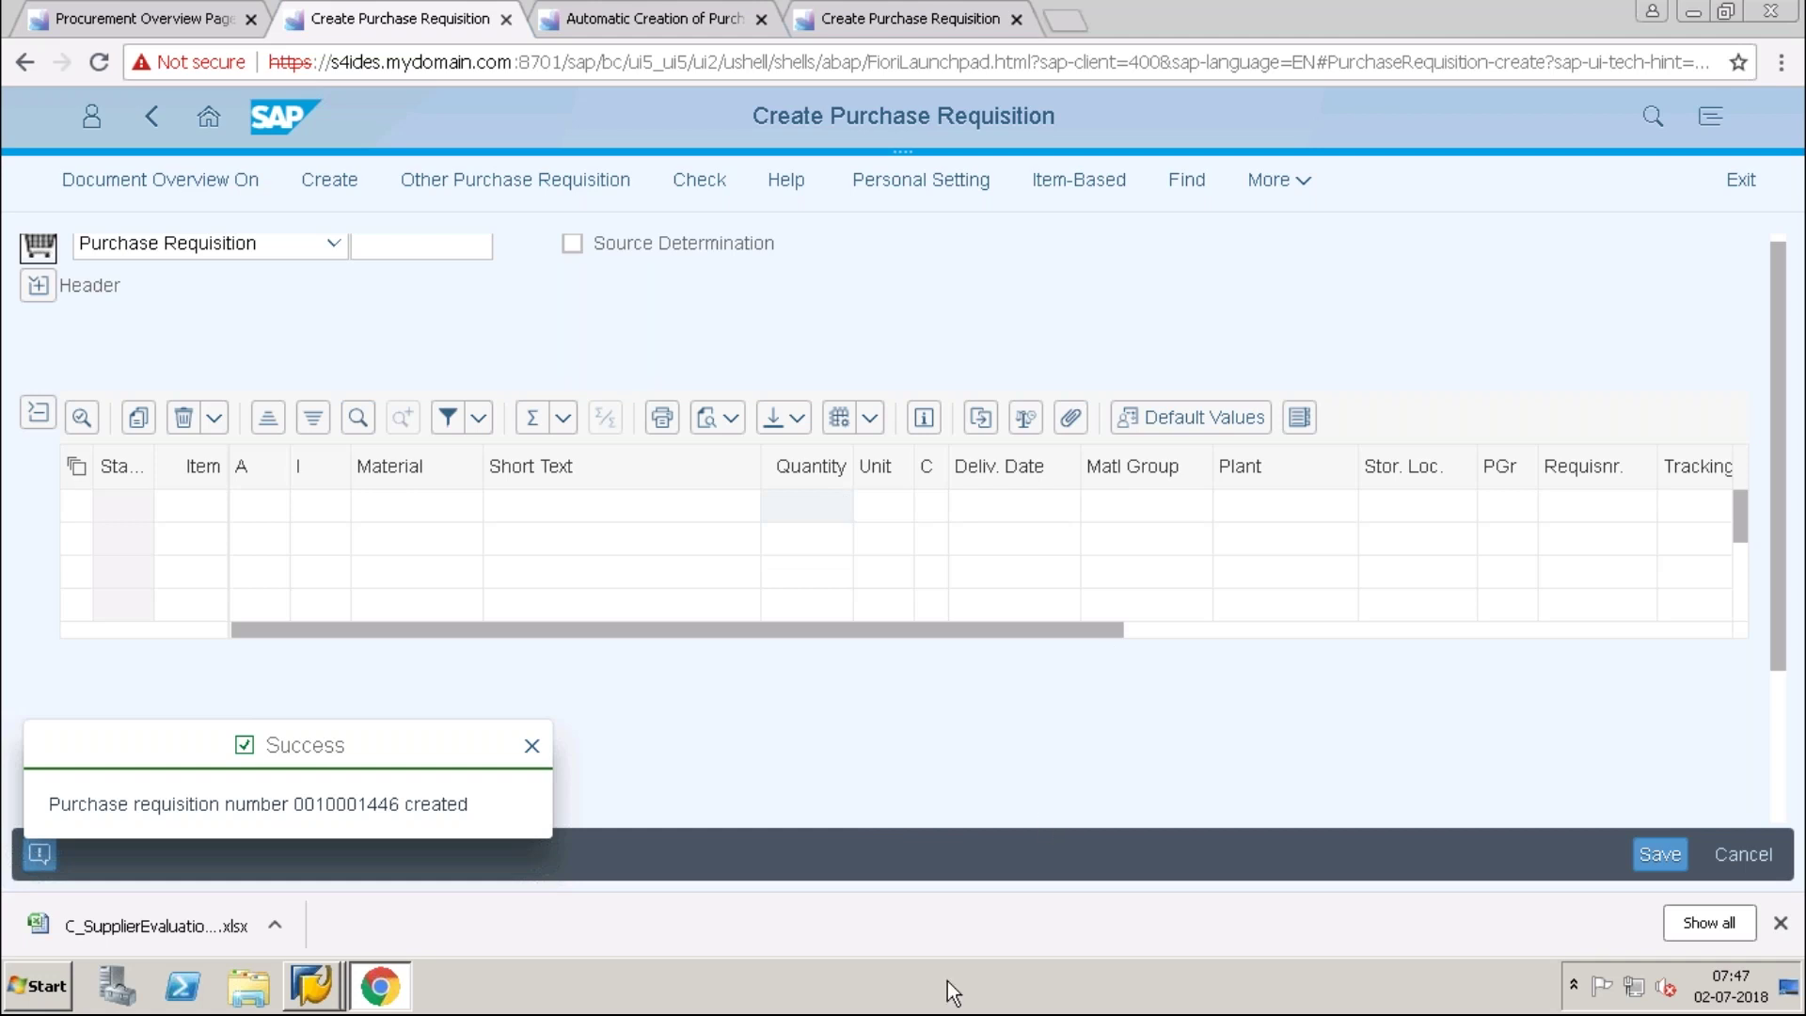
Minimise the remote SAP session from its connection bar to reveal the Excel notes.
mouse_move(1029, 2)
mouse_move(1073, 2)
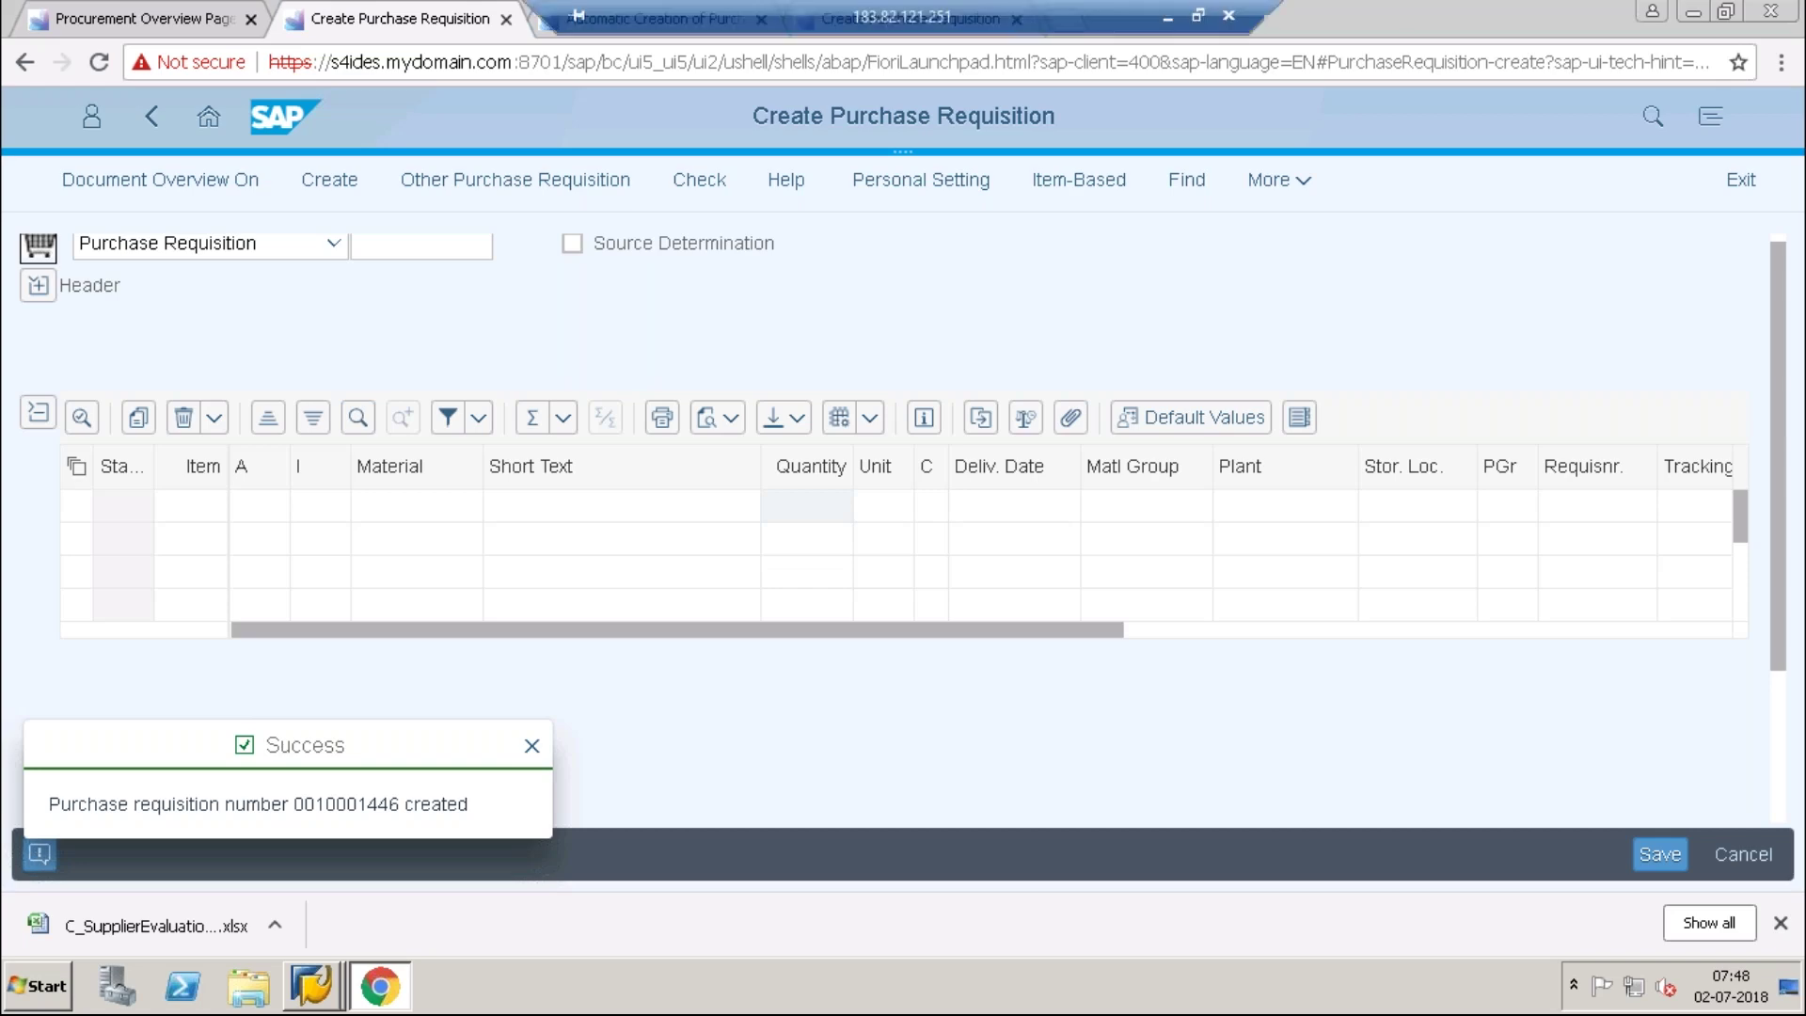
left_click(1166, 16)
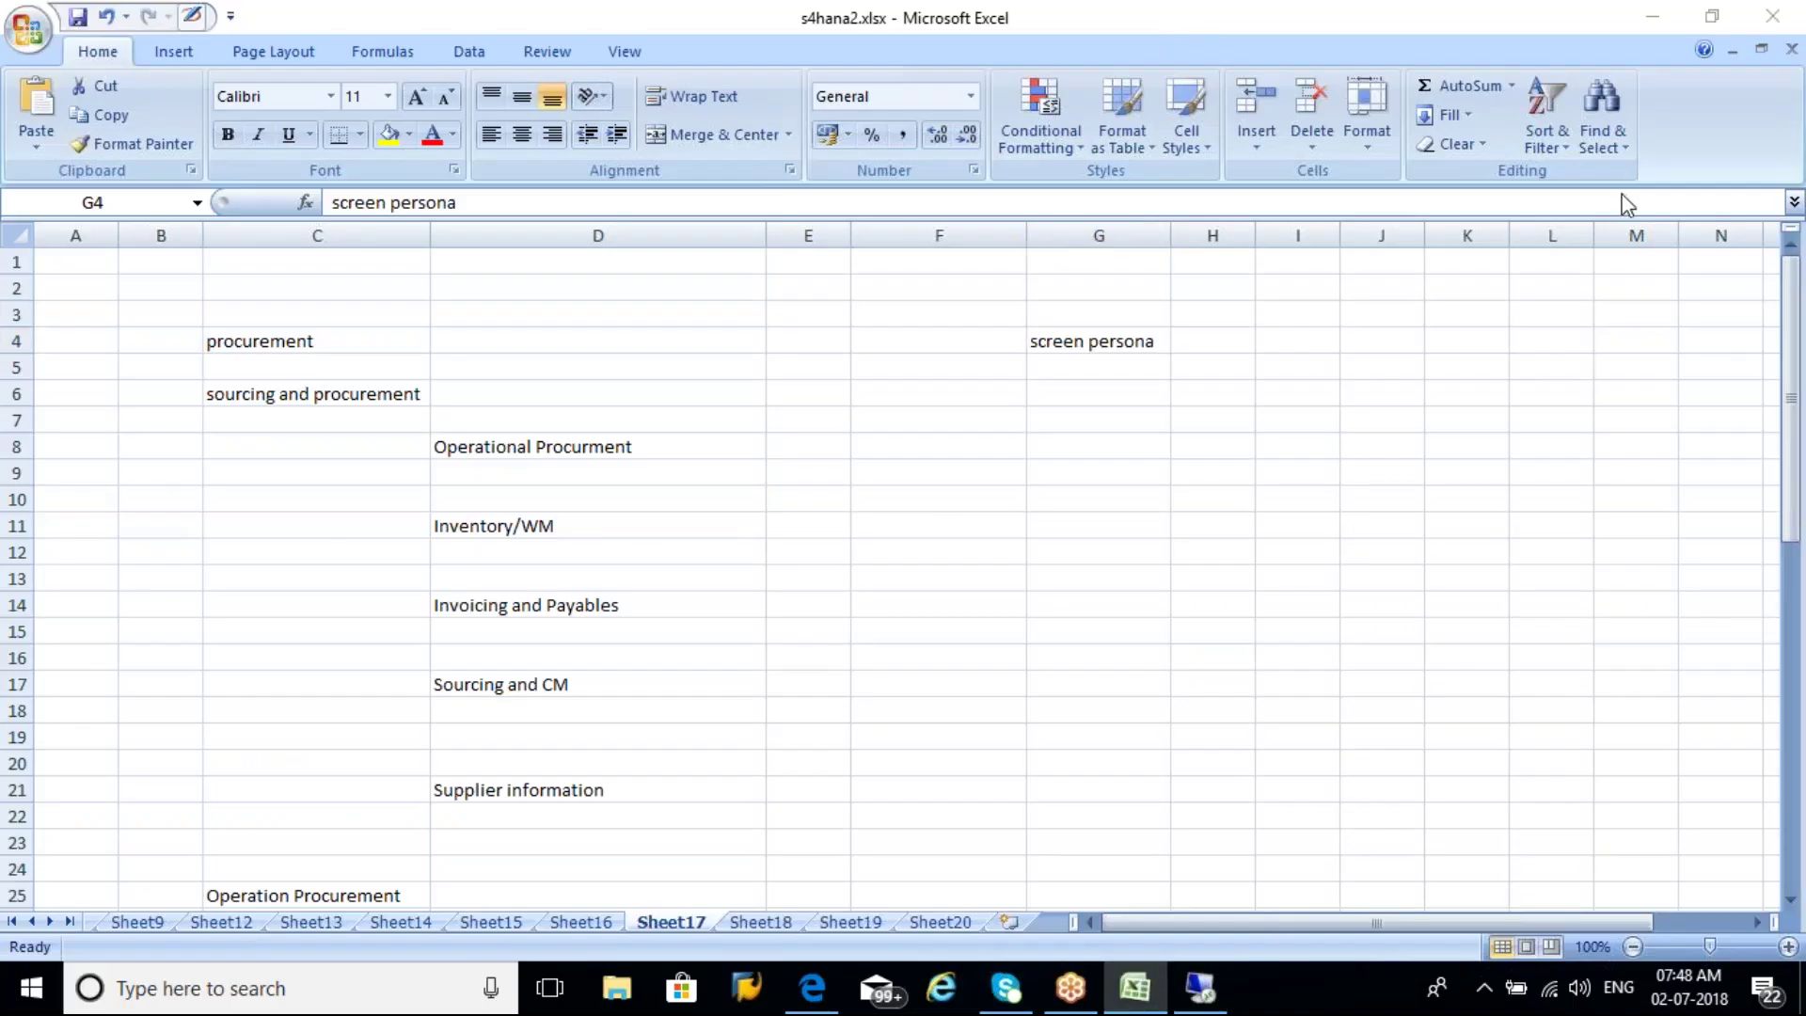